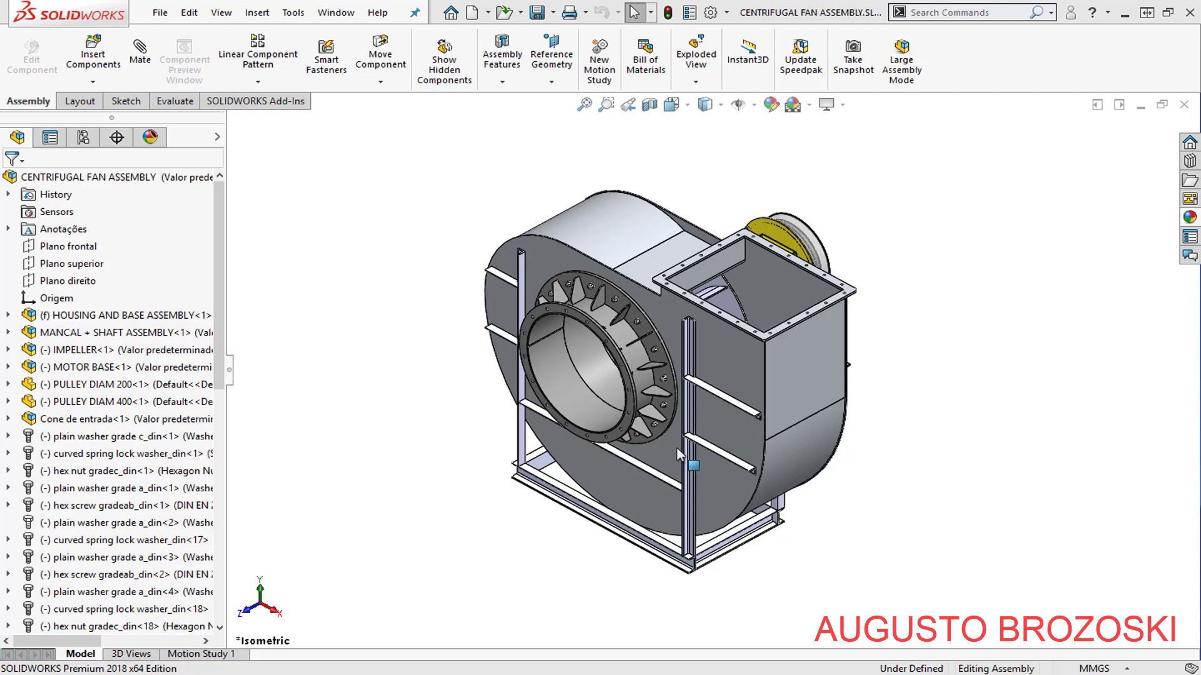
# - Inspect the belt drive and shaft of the centrifugal fan assembly and switch to MANCAL + SHAFT ASSEMBLY.SLDASM to view it
pyautogui.moveTo(677, 448); pyautogui.dragTo(771, 393, button='middle')
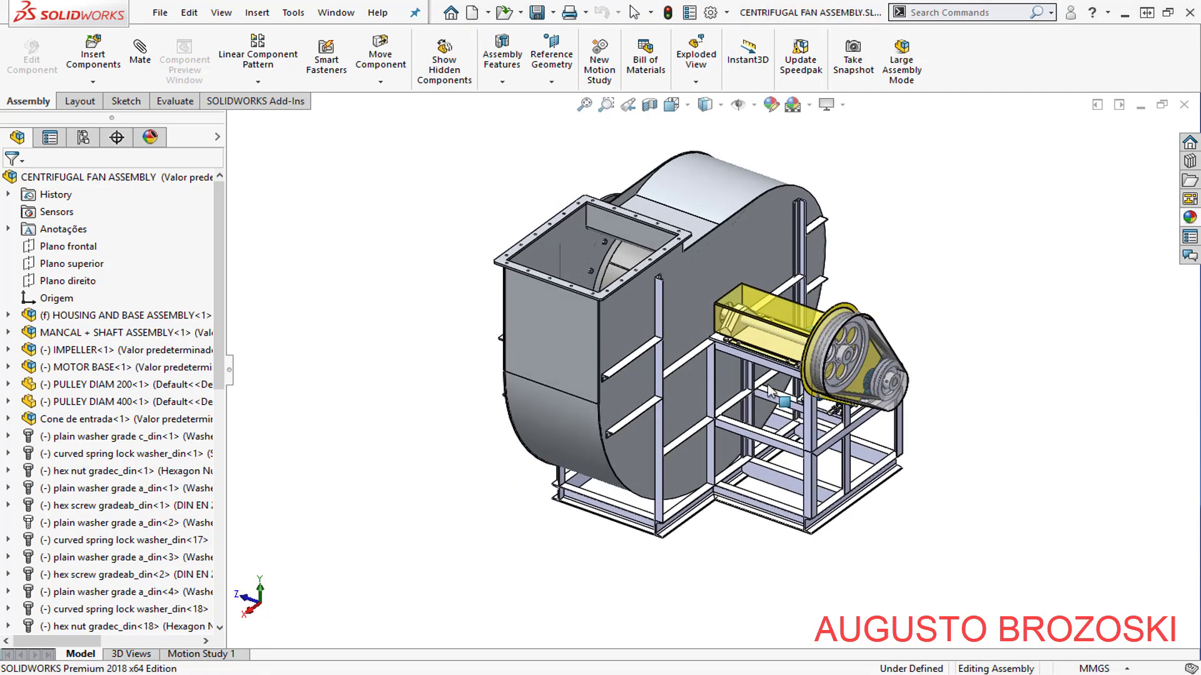
pyautogui.scroll(-8, 771, 392)
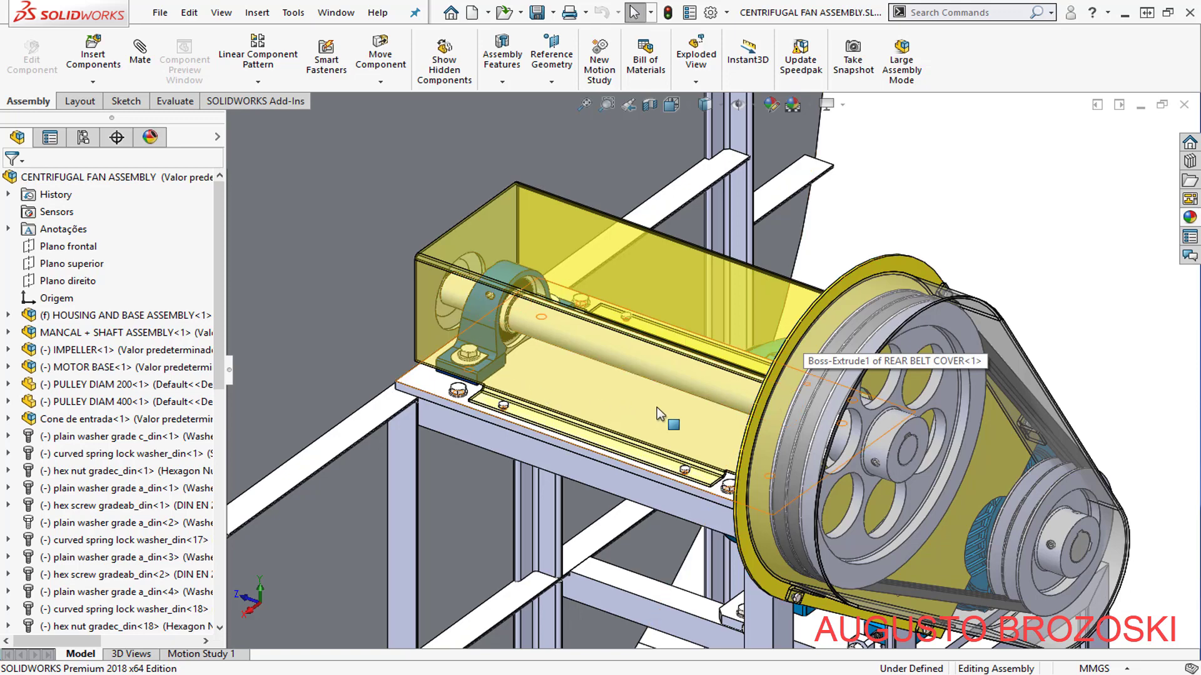
pyautogui.moveTo(657, 407); pyautogui.dragTo(621, 400, button='middle')
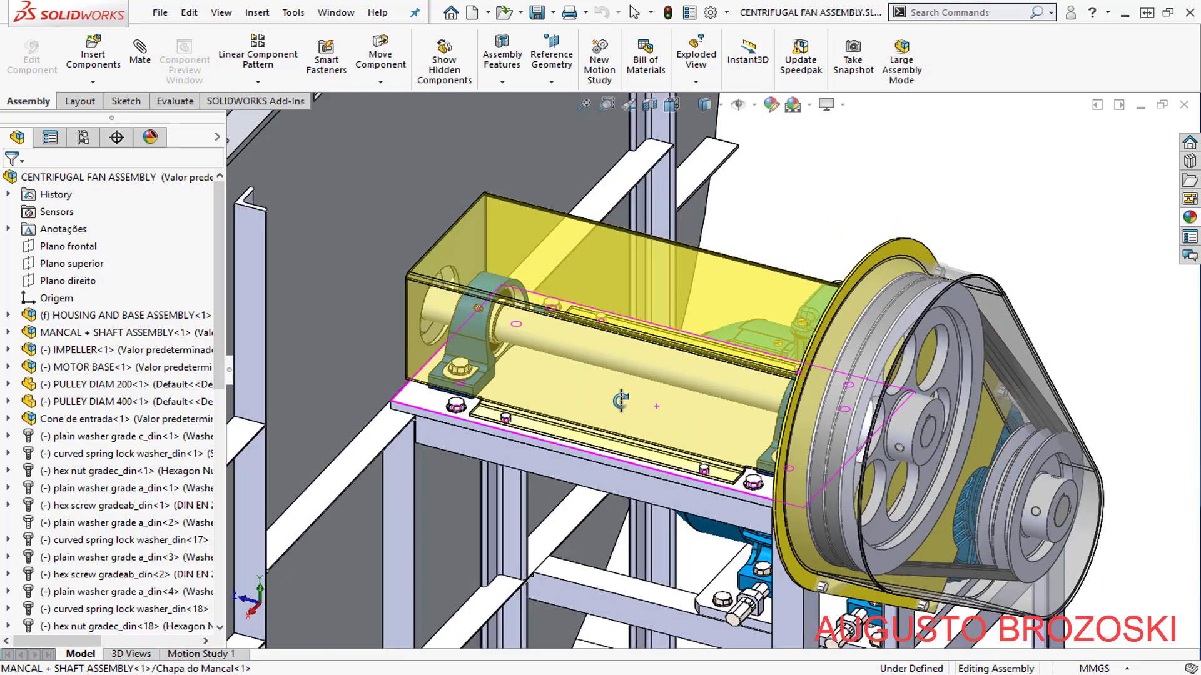
pyautogui.click(336, 15)
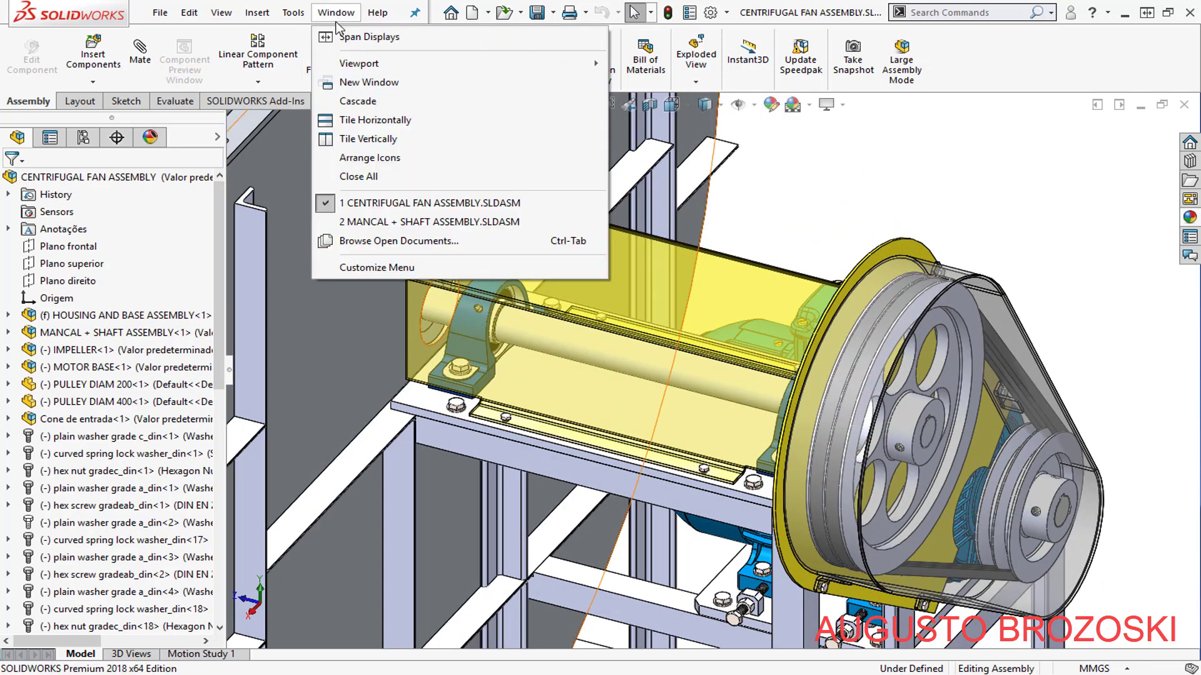
pyautogui.click(445, 222)
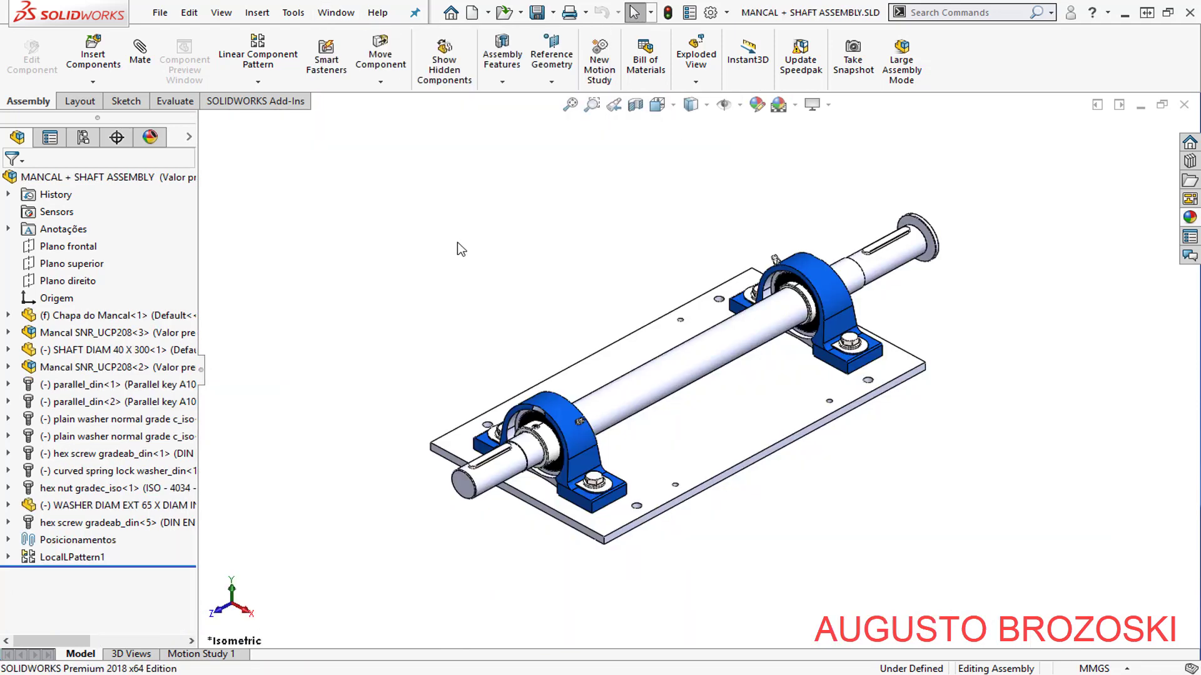
pyautogui.moveTo(735, 437); pyautogui.dragTo(735, 346, button='middle')
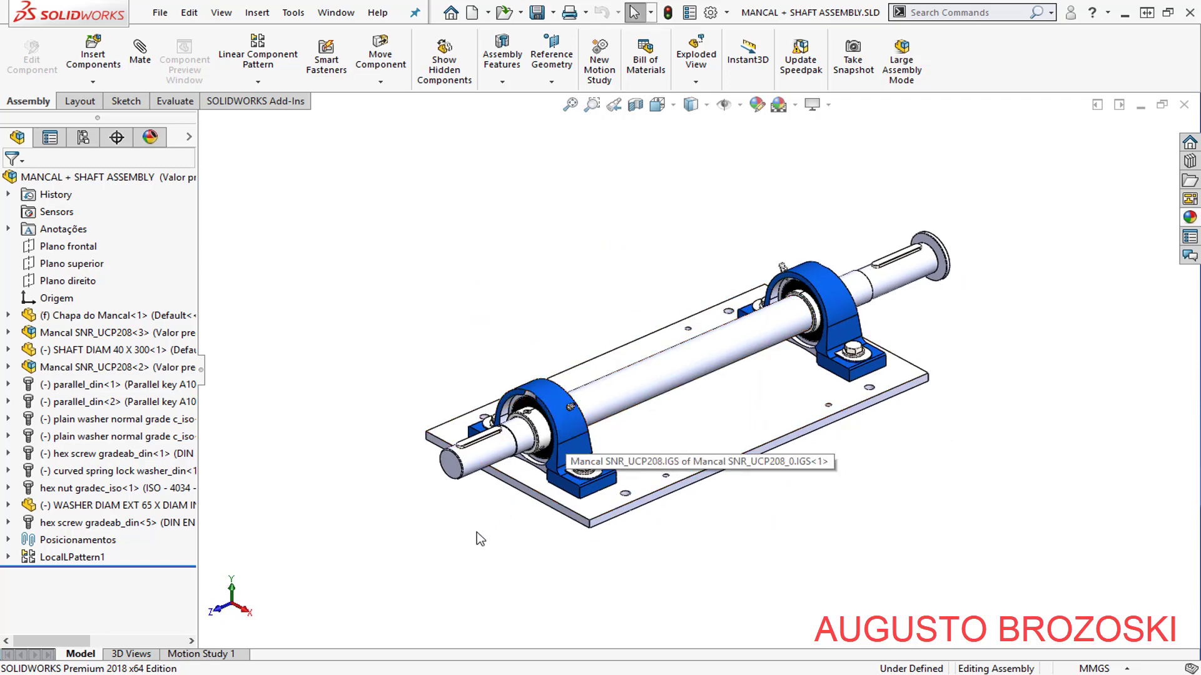
# - Switch to Acrobat Reader and look through the drawing sheets of INVENTOR CENTRIFUGAL FAN FLANGE REV 02.pdf
pyautogui.hotkey('alt', 'Tab')
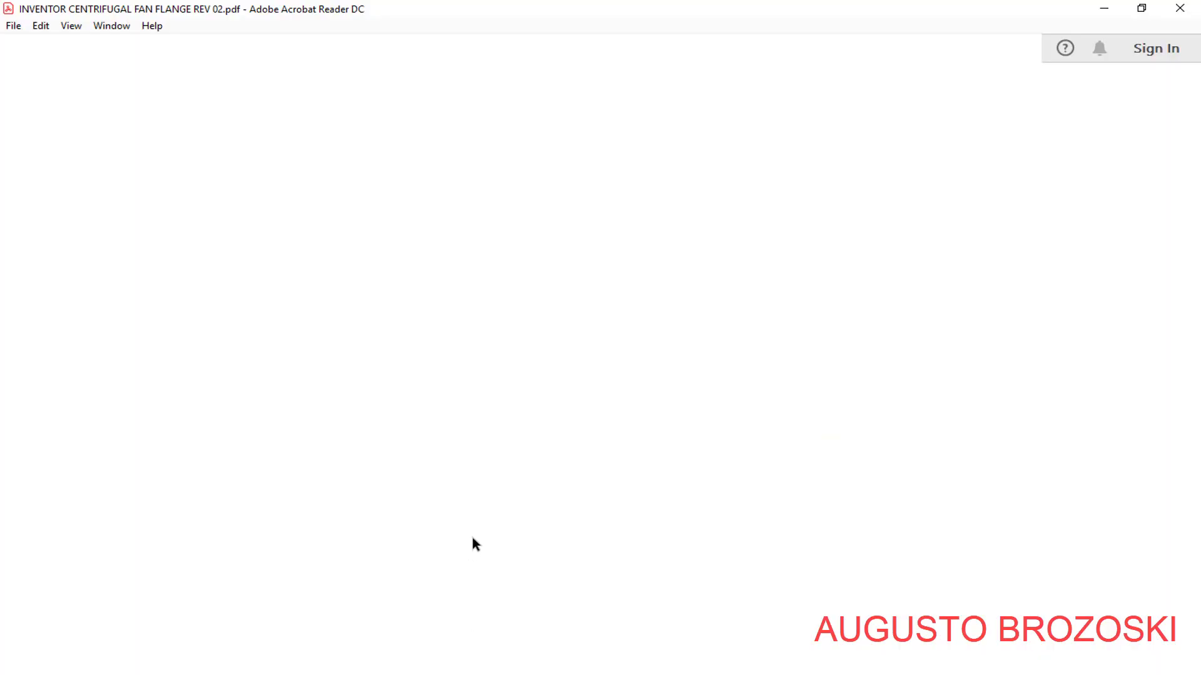
pyautogui.scroll(-5, 541, 470)
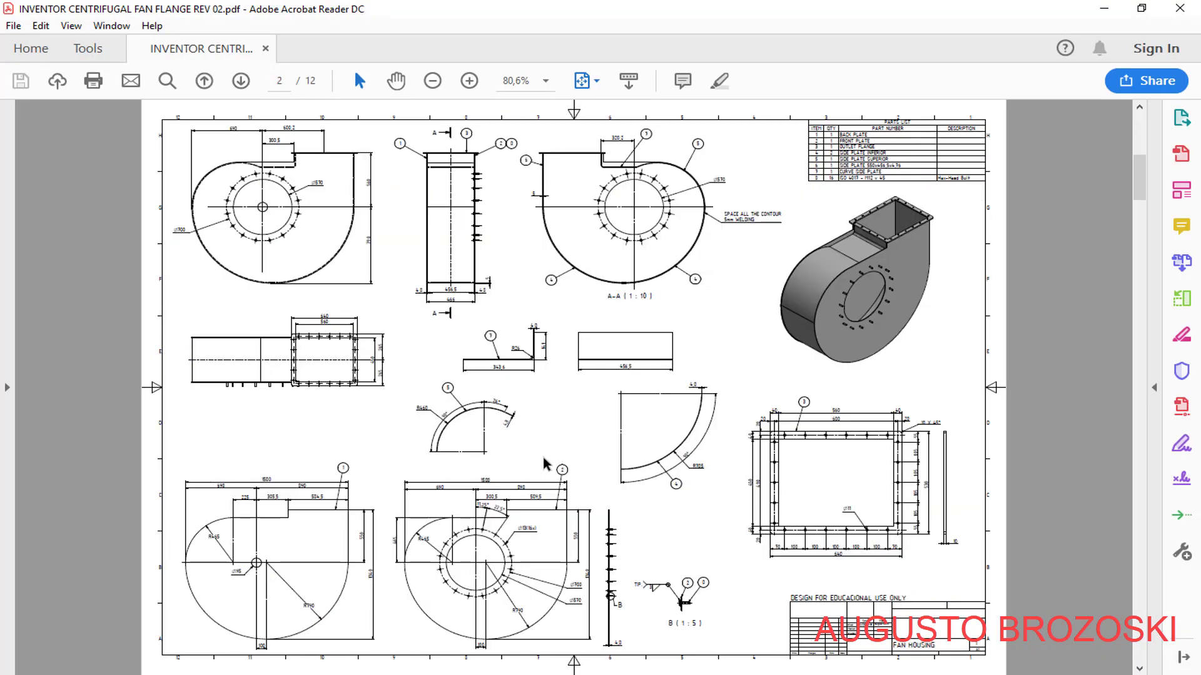
pyautogui.scroll(-4, 585, 442)
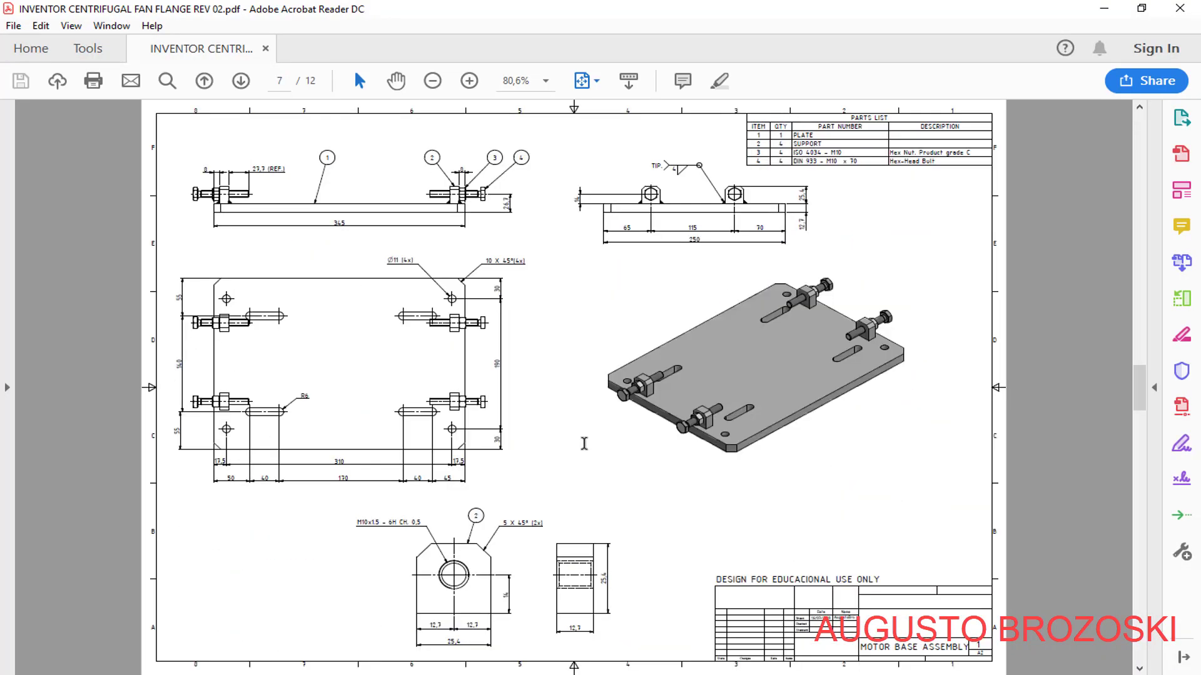
pyautogui.scroll(-2, 599, 445)
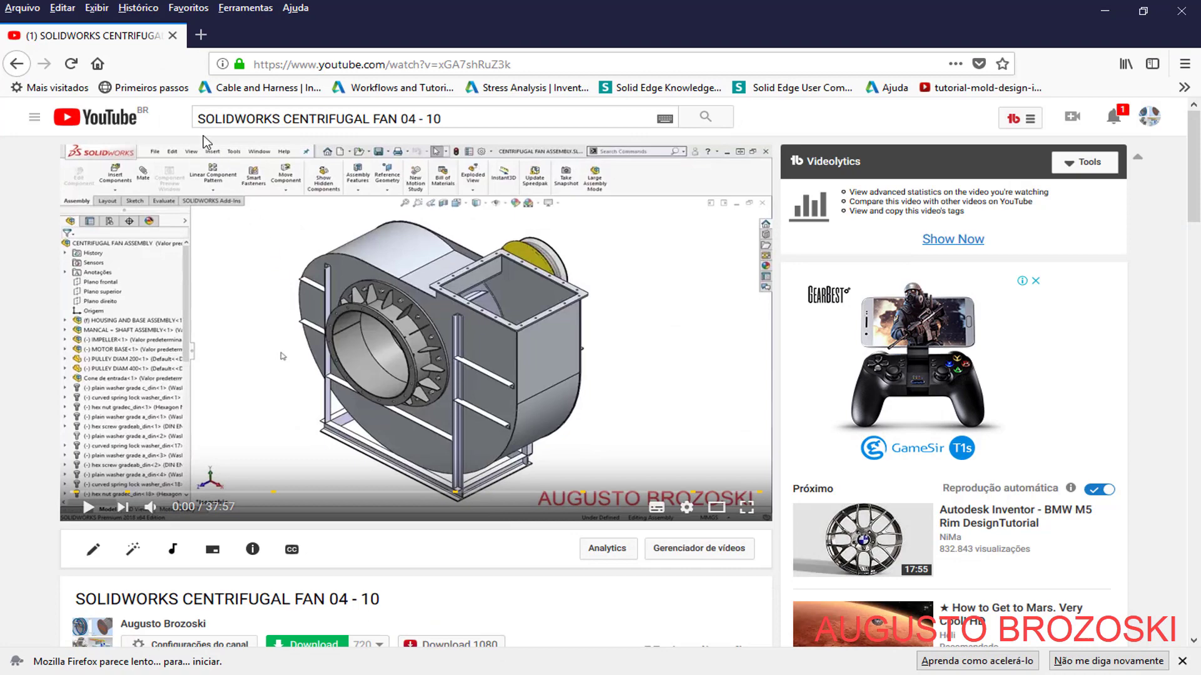
# - Expand the YouTube description of SOLIDWORKS CENTRIFUGAL FAN 04 - 10 to view its links, and return to SOLIDWORKS
pyautogui.scroll(-6, 344, 348)
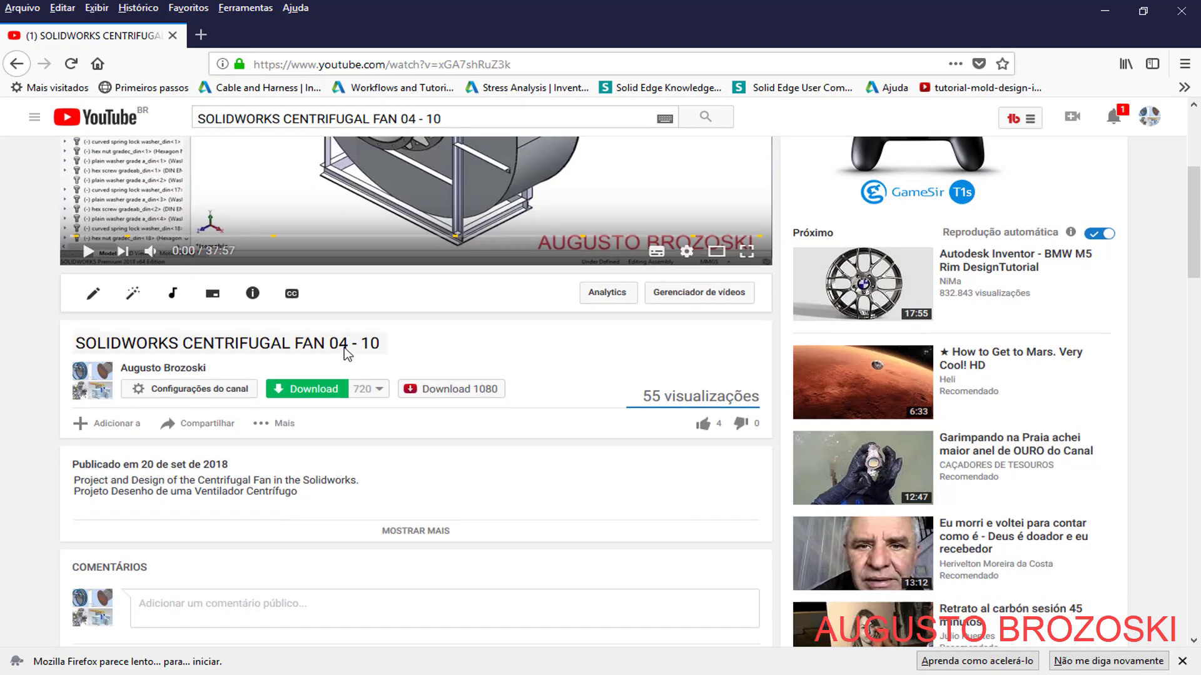
pyautogui.click(413, 394)
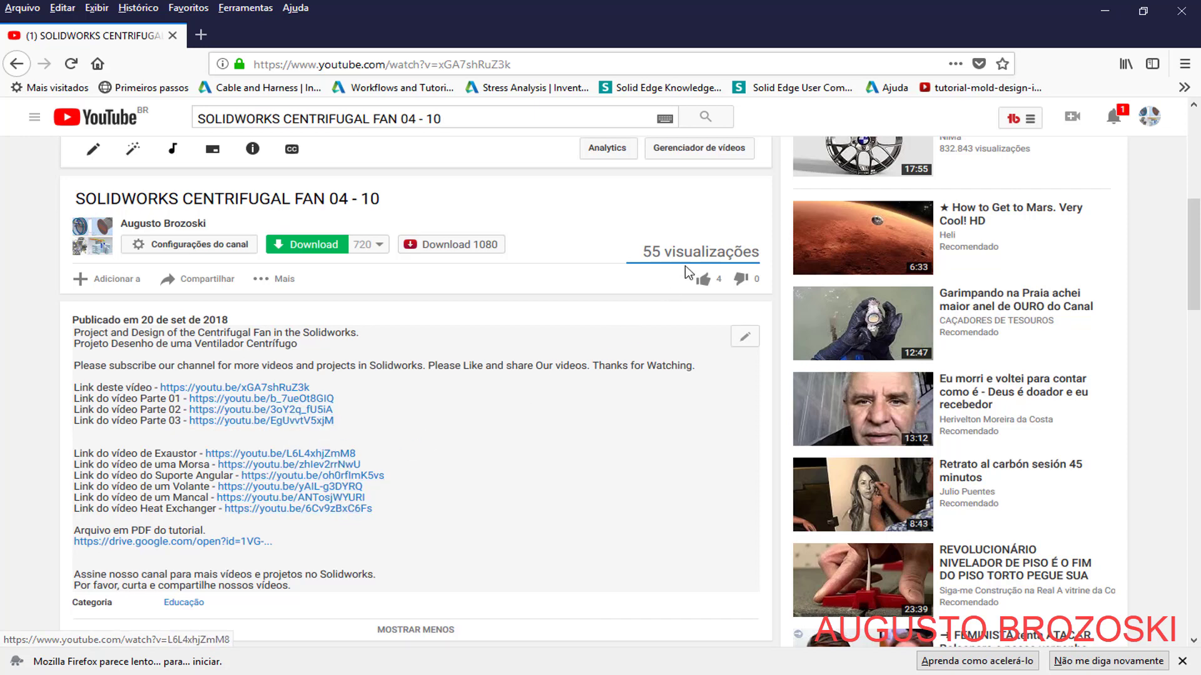
pyautogui.click(1102, 11)
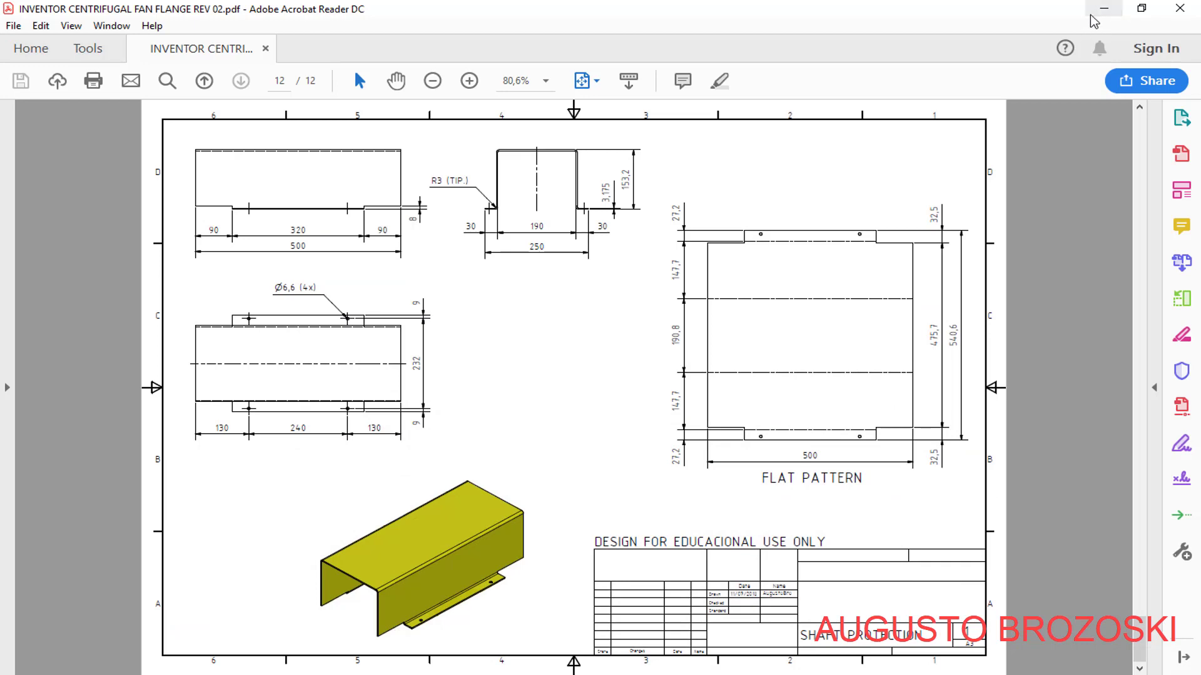
pyautogui.click(1092, 14)
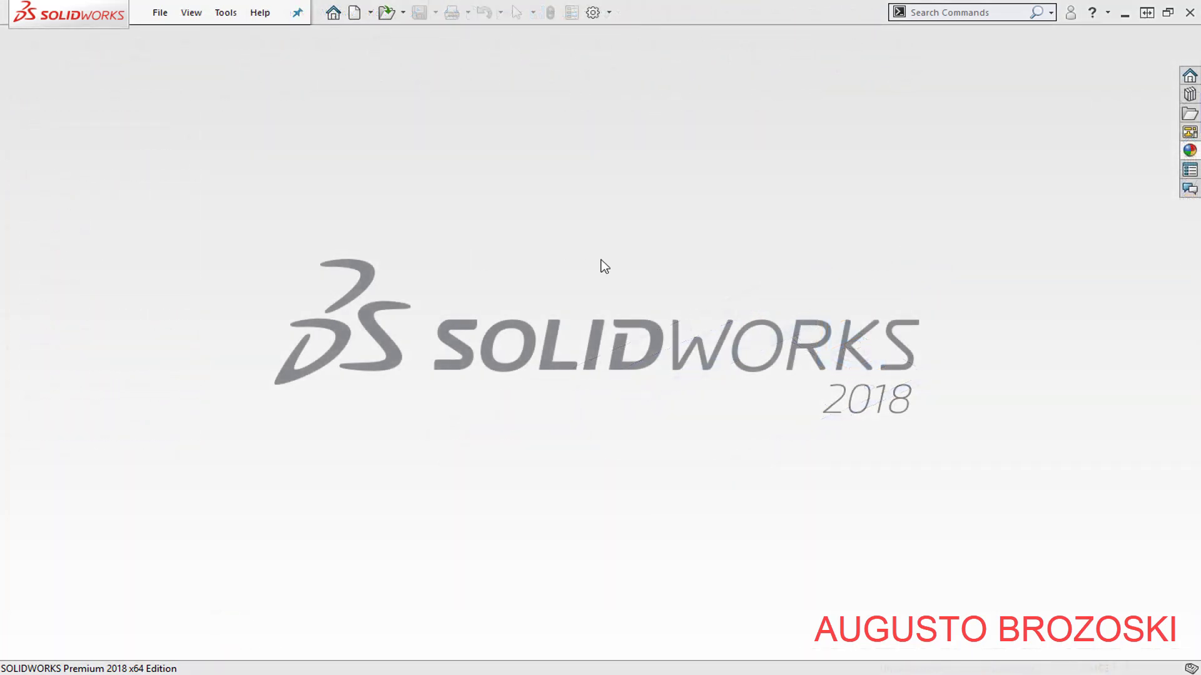
# - Create a new part document and consult the 6 - MANCAL + SHAFT ASSEMBLY.pdf drawing
pyautogui.click(354, 14)
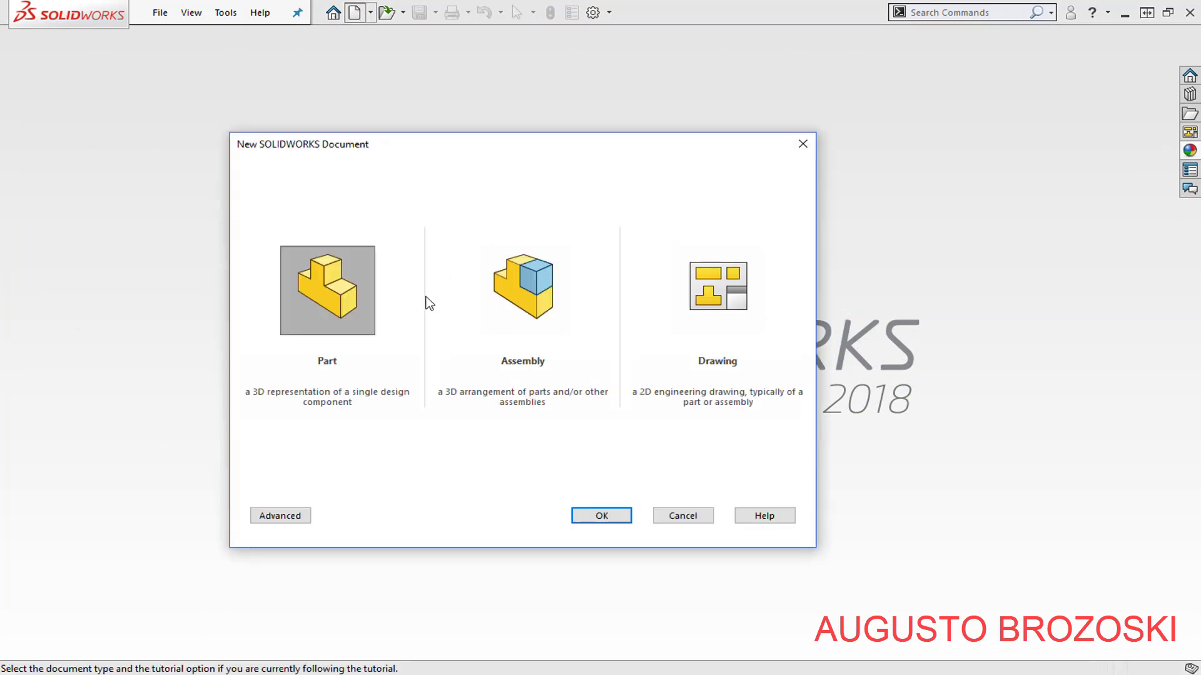
pyautogui.click(590, 517)
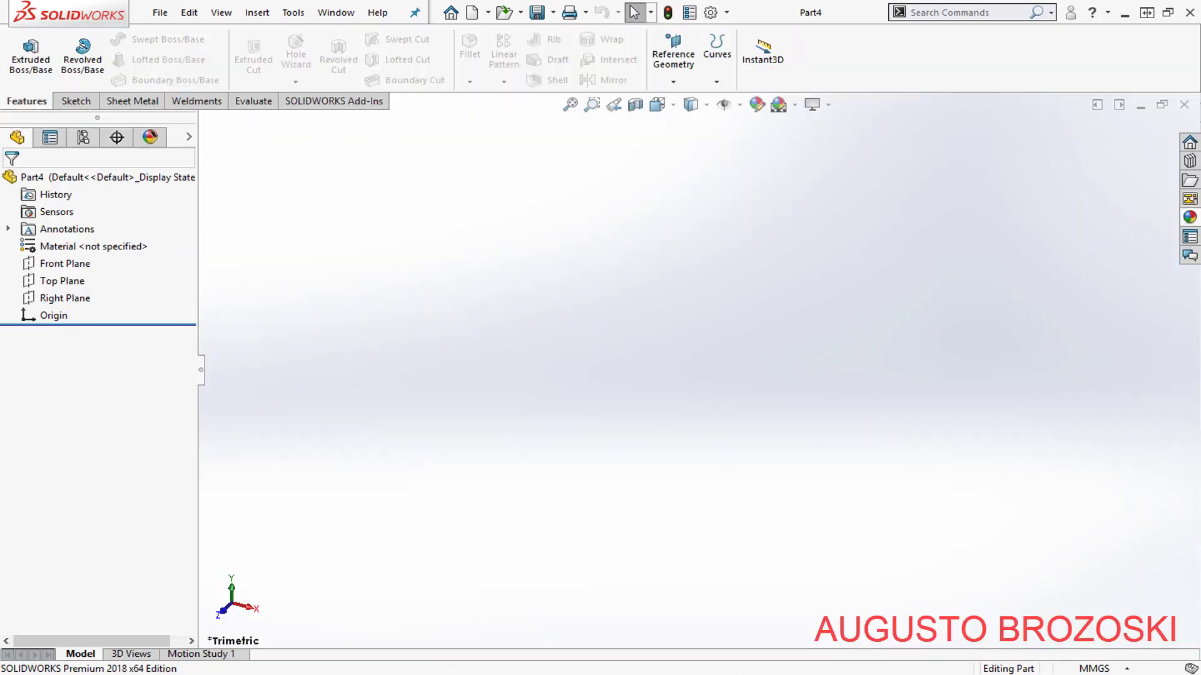
pyautogui.hotkey('alt', 'Tab')
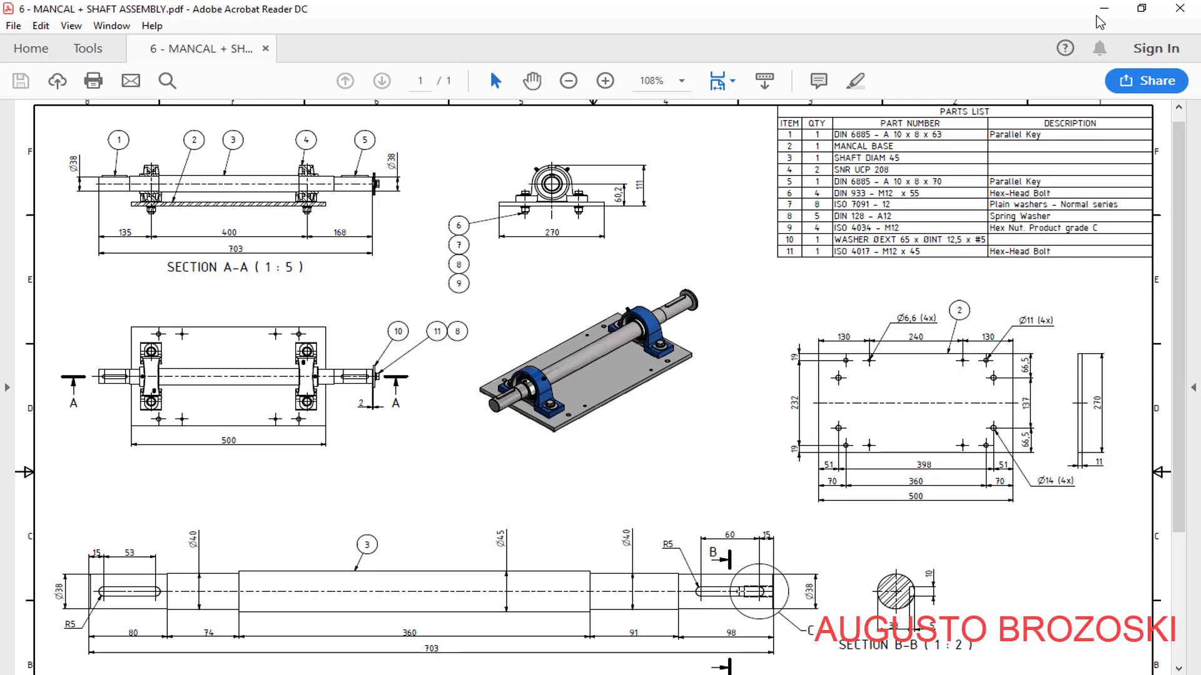
pyautogui.click(1102, 8)
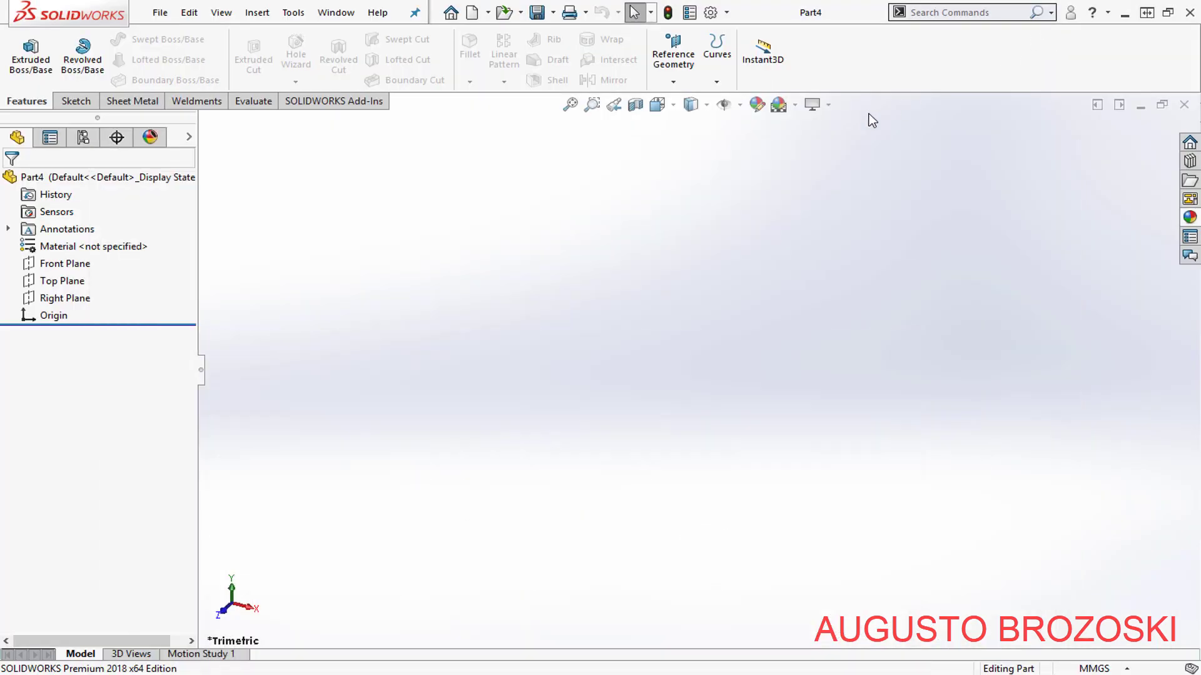
# - Start a sketch on the Top Plane and draw a center rectangle about 104 mm wide, centred on the origin
pyautogui.click(76, 101)
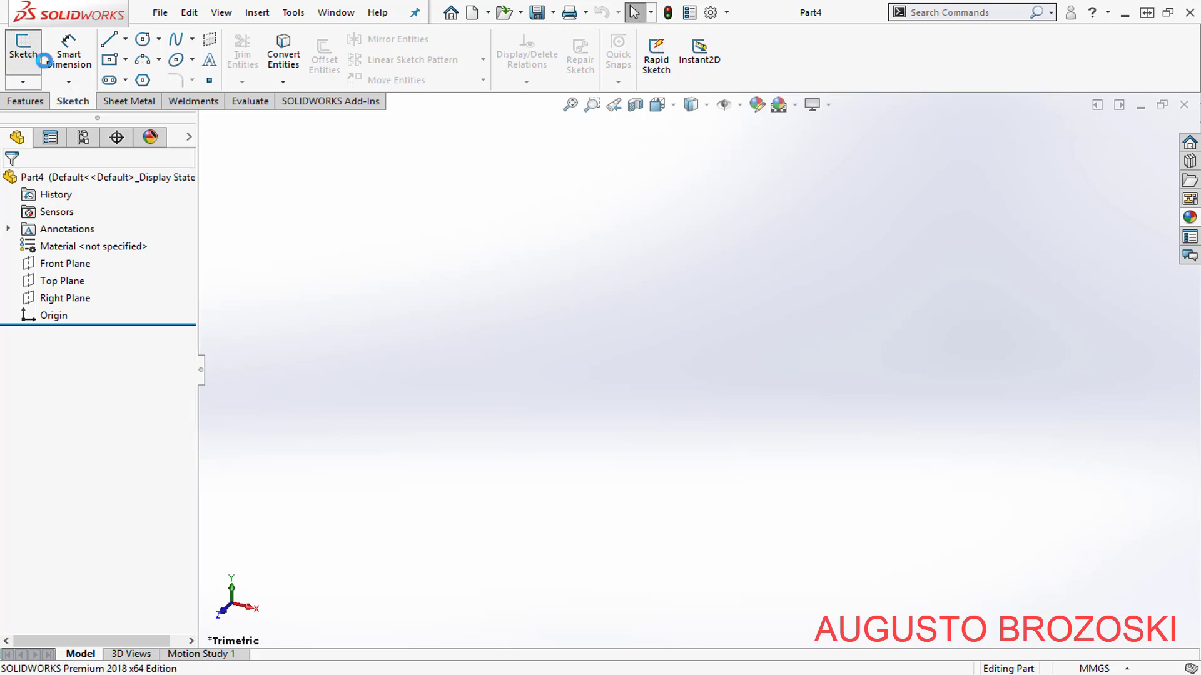
pyautogui.click(39, 56)
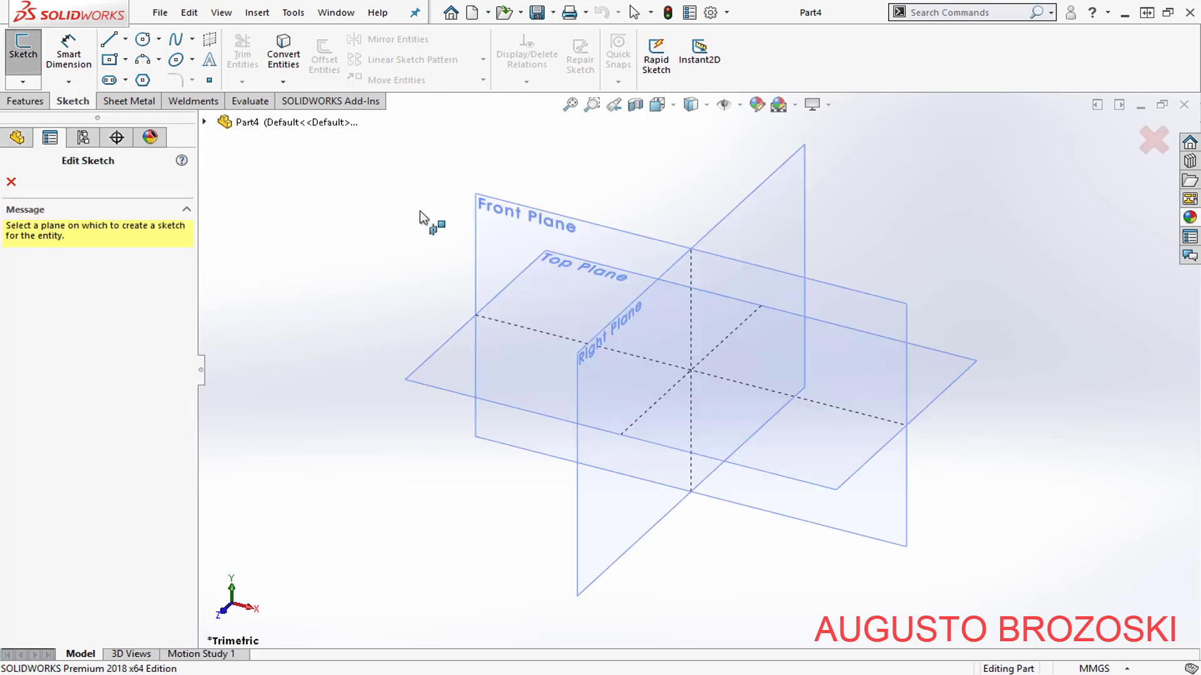
pyautogui.click(970, 374)
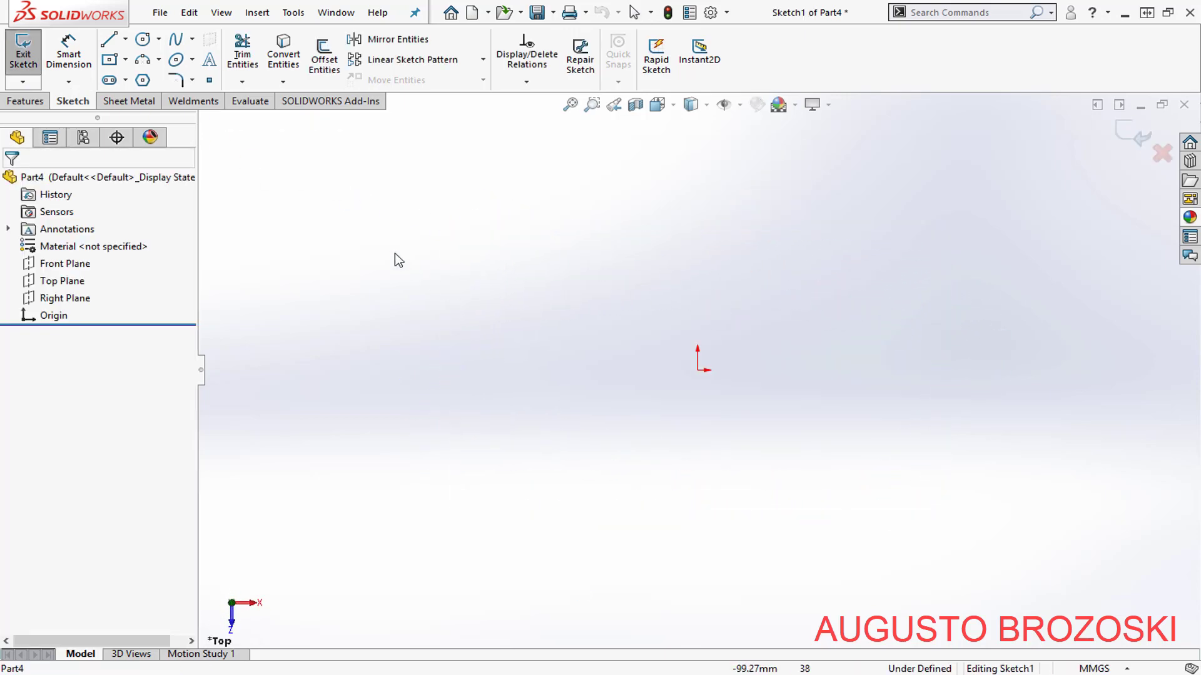
pyautogui.click(126, 60)
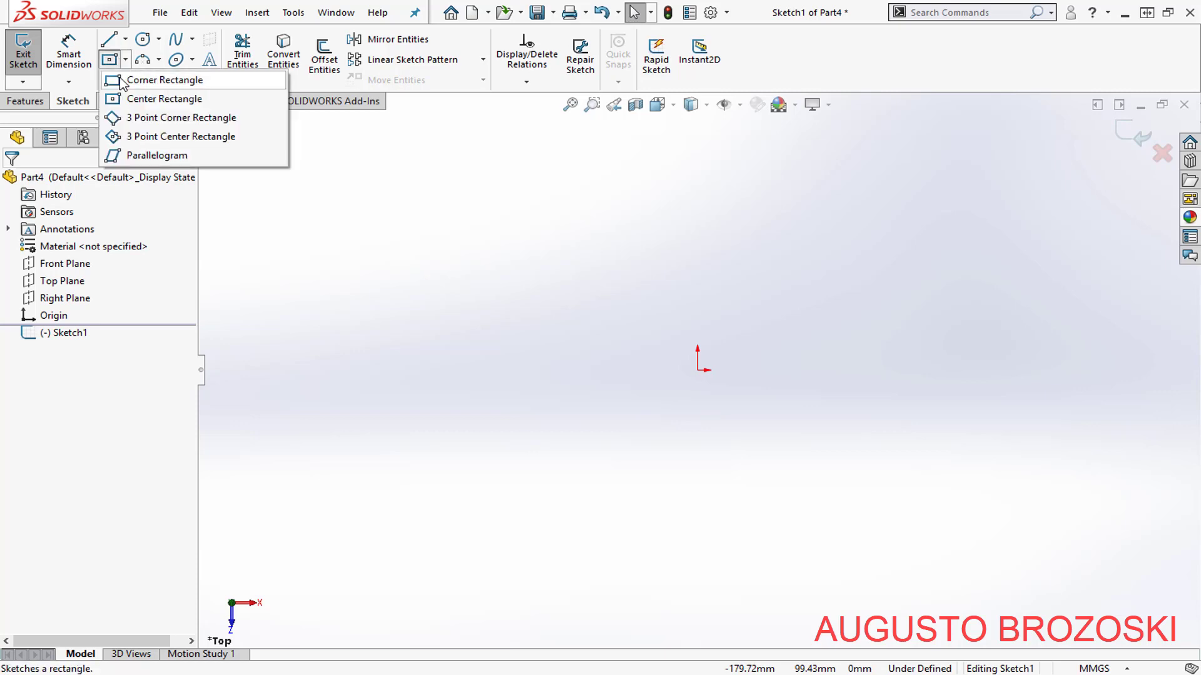
pyautogui.click(164, 99)
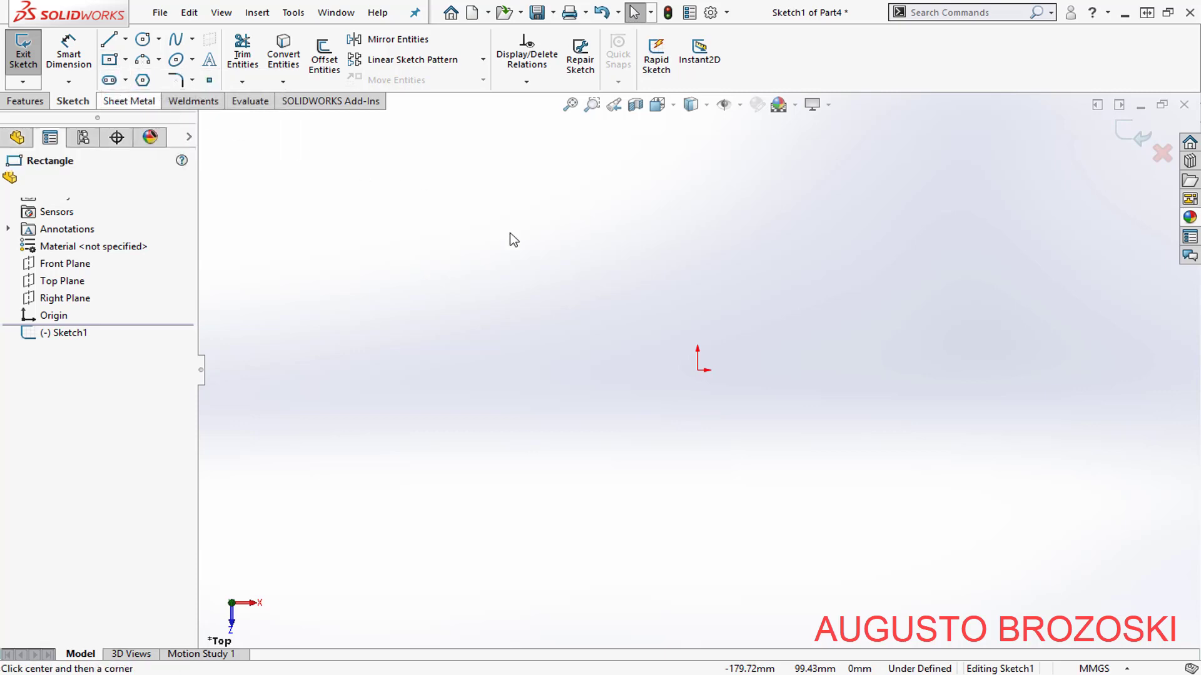
pyautogui.click(698, 370)
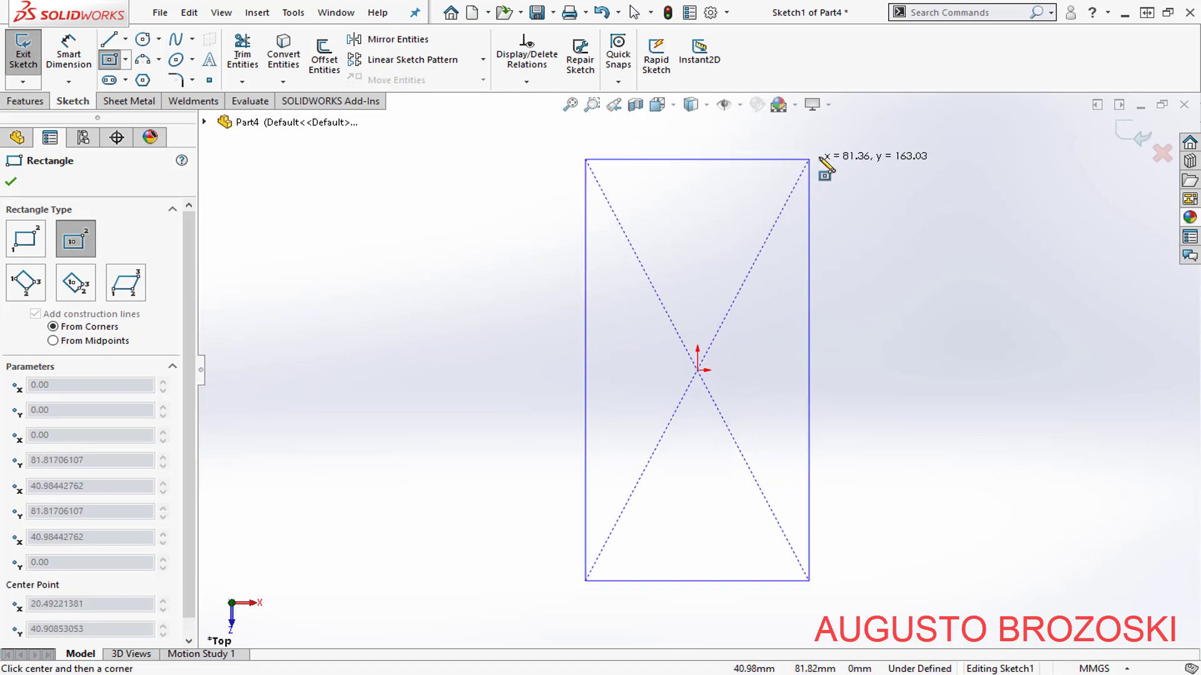
pyautogui.click(840, 137)
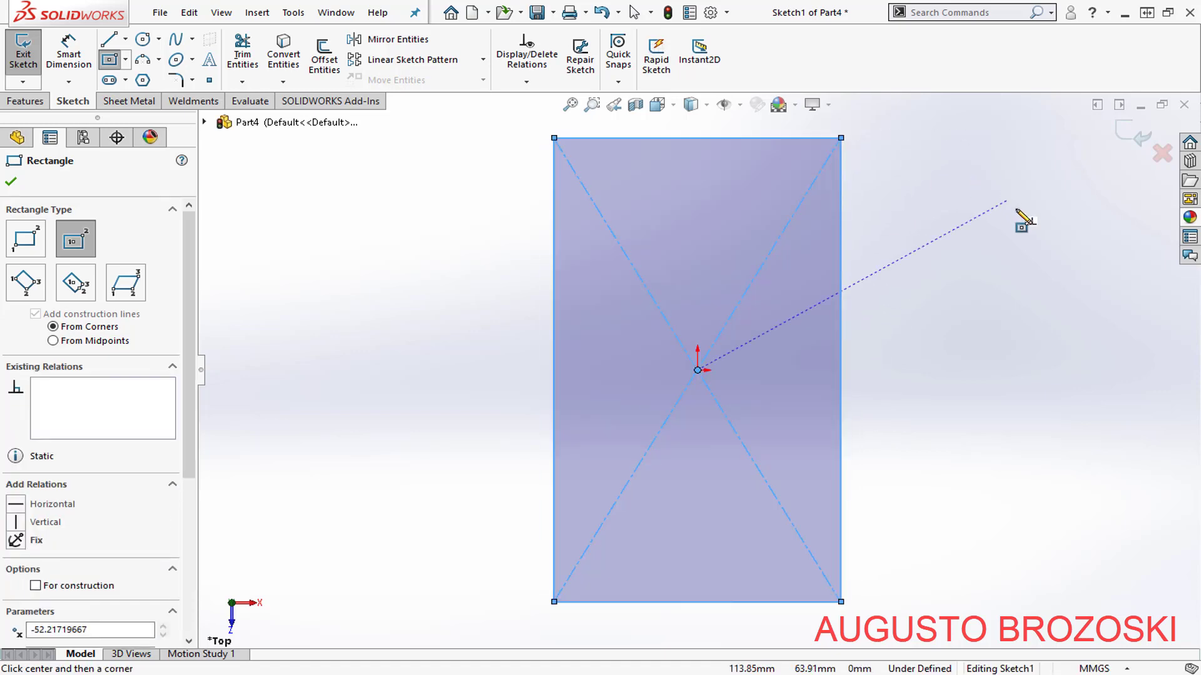
pyautogui.press('Escape')
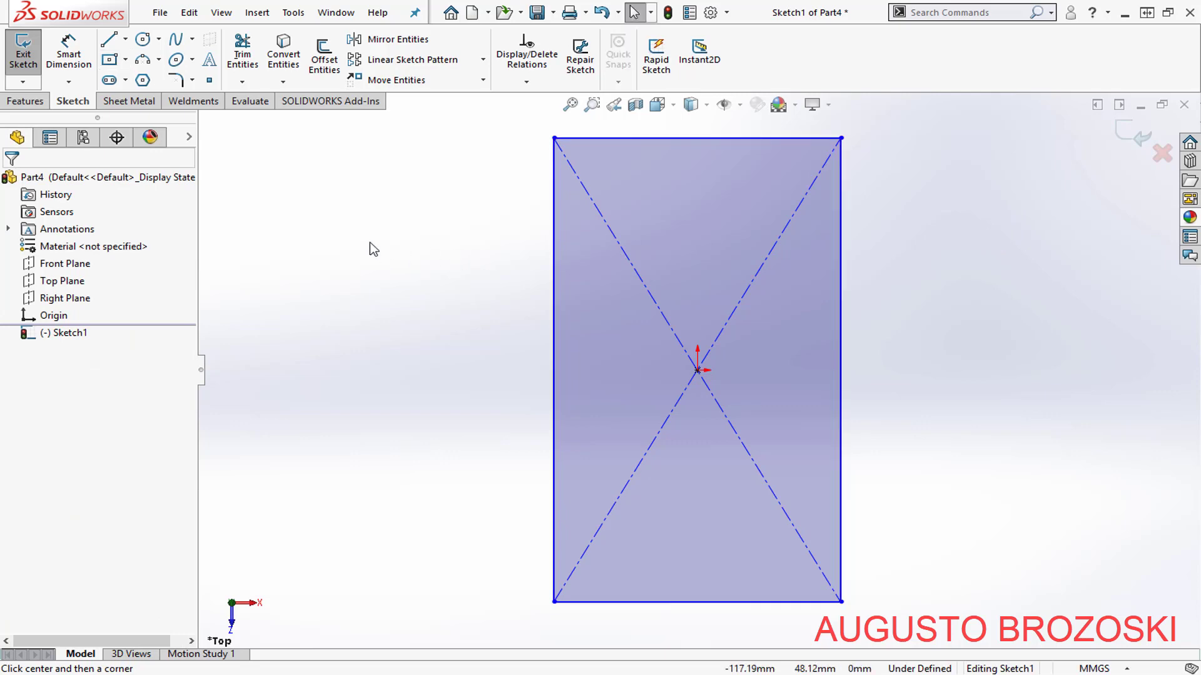
# - Dimension the rectangle's horizontal side as 270 mm, consulting the mancal base plate in the PDF drawing
pyautogui.click(71, 49)
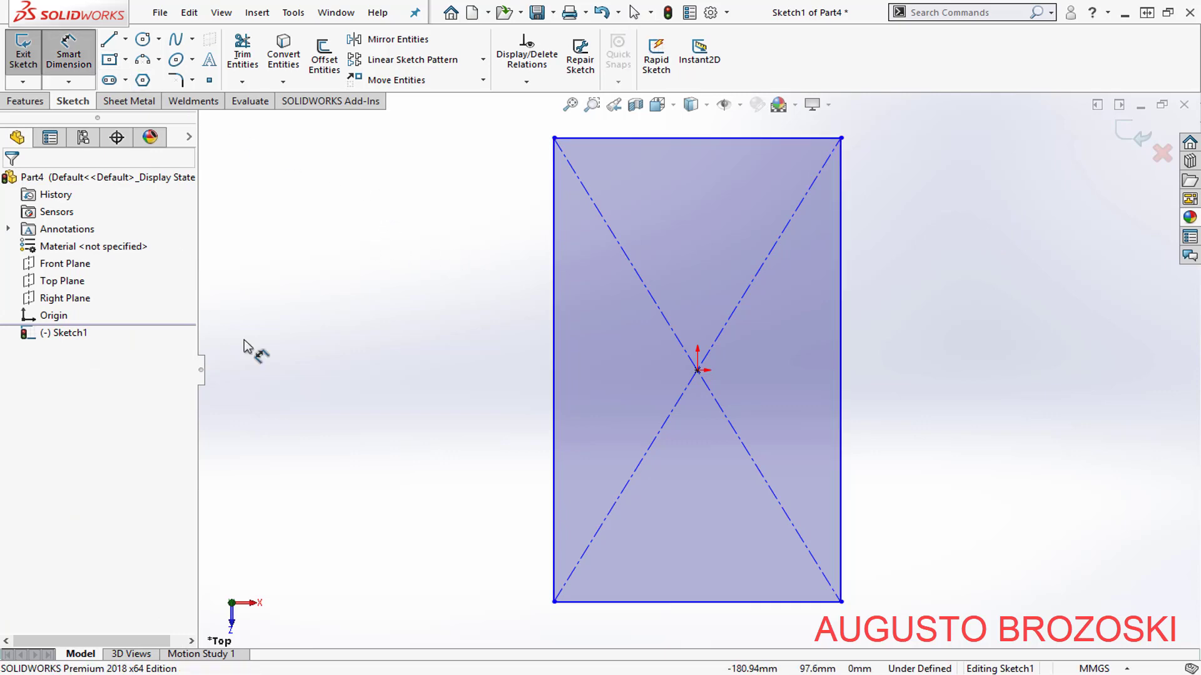
pyautogui.click(712, 611)
pyautogui.click(710, 634)
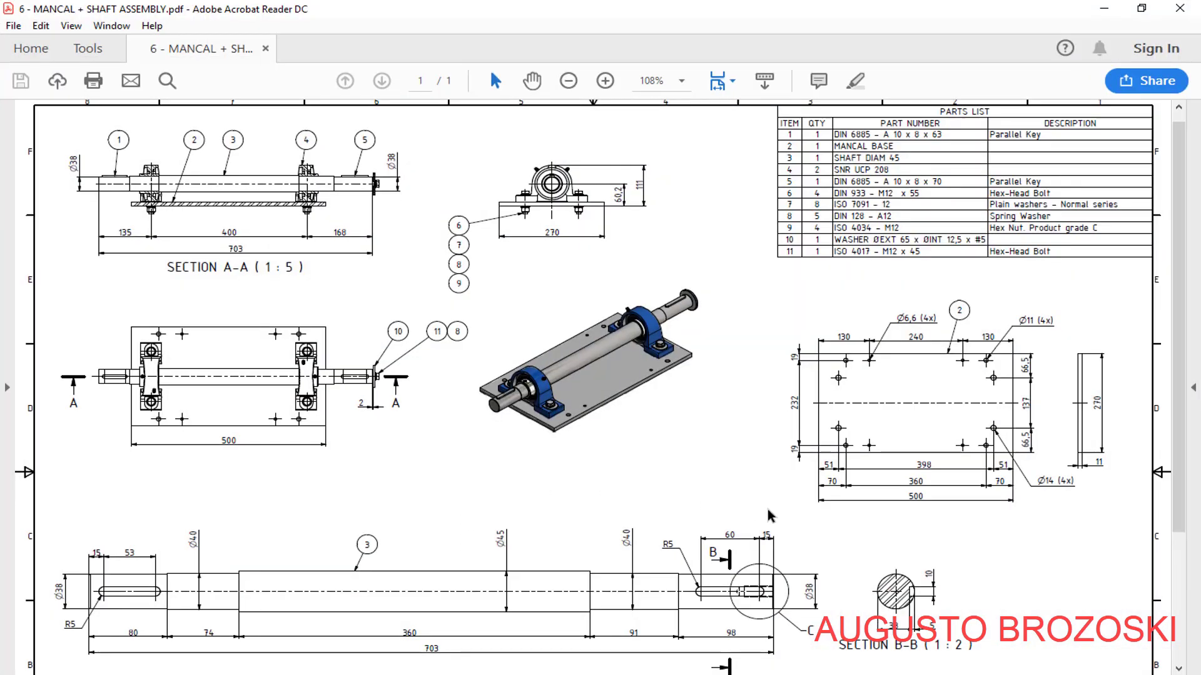
pyautogui.click(605, 80)
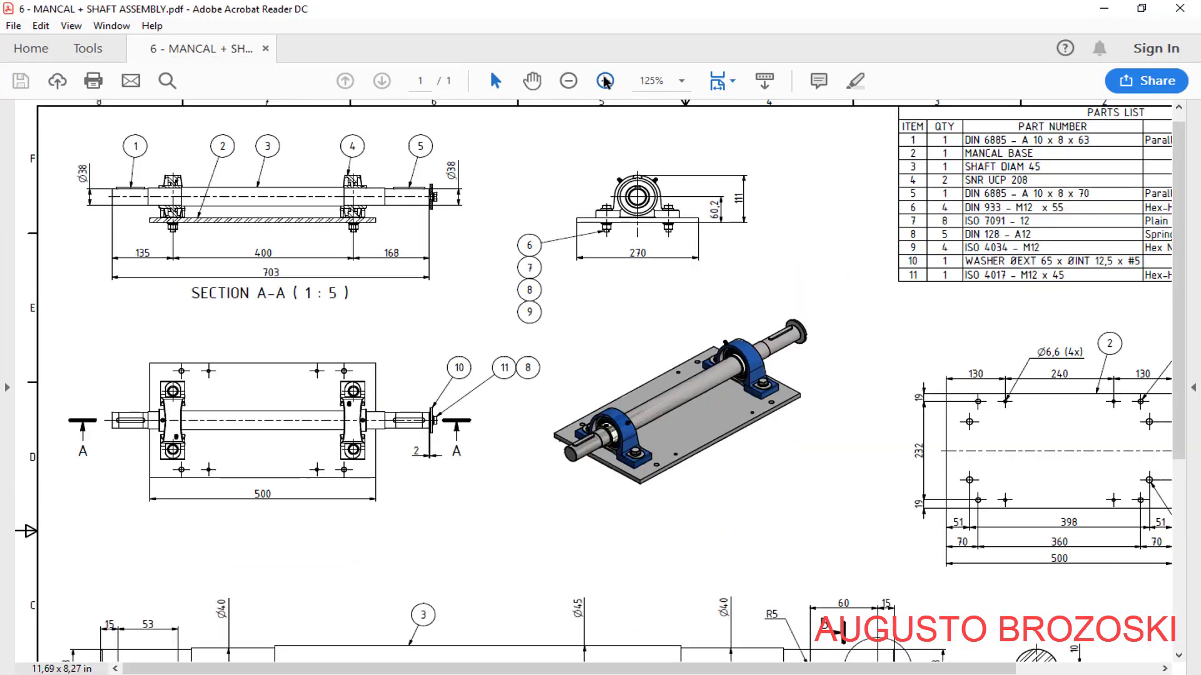
pyautogui.click(604, 80)
pyautogui.moveTo(688, 672); pyautogui.dragTo(994, 671)
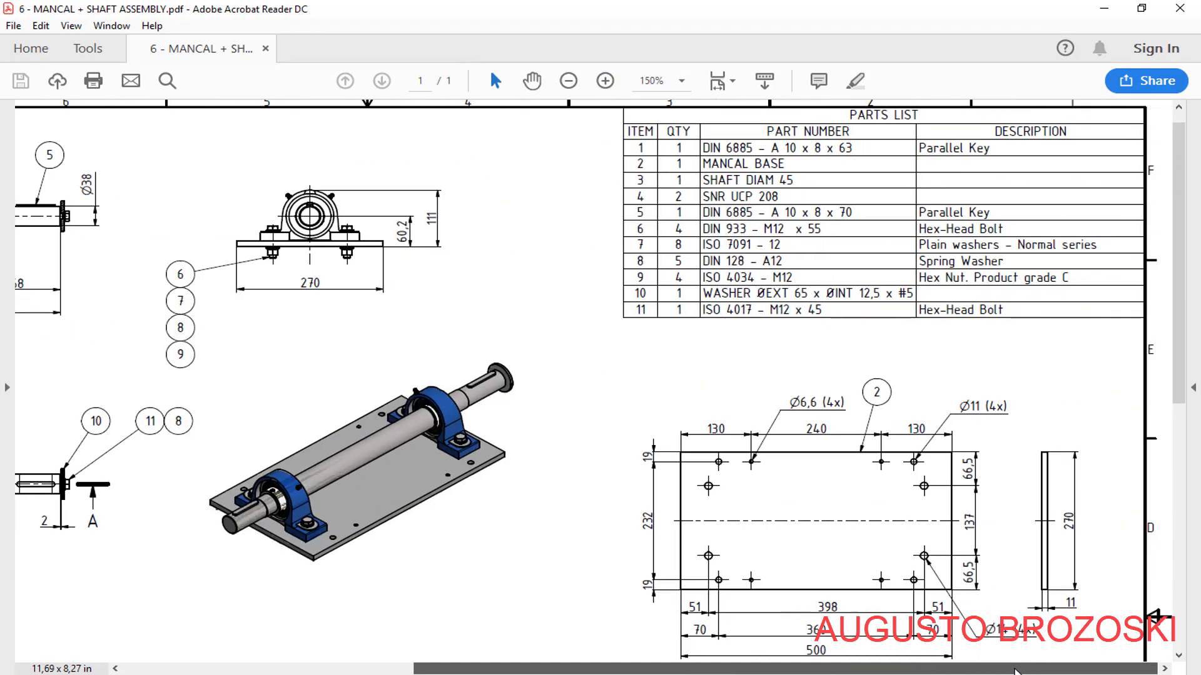
pyautogui.scroll(-4, 957, 557)
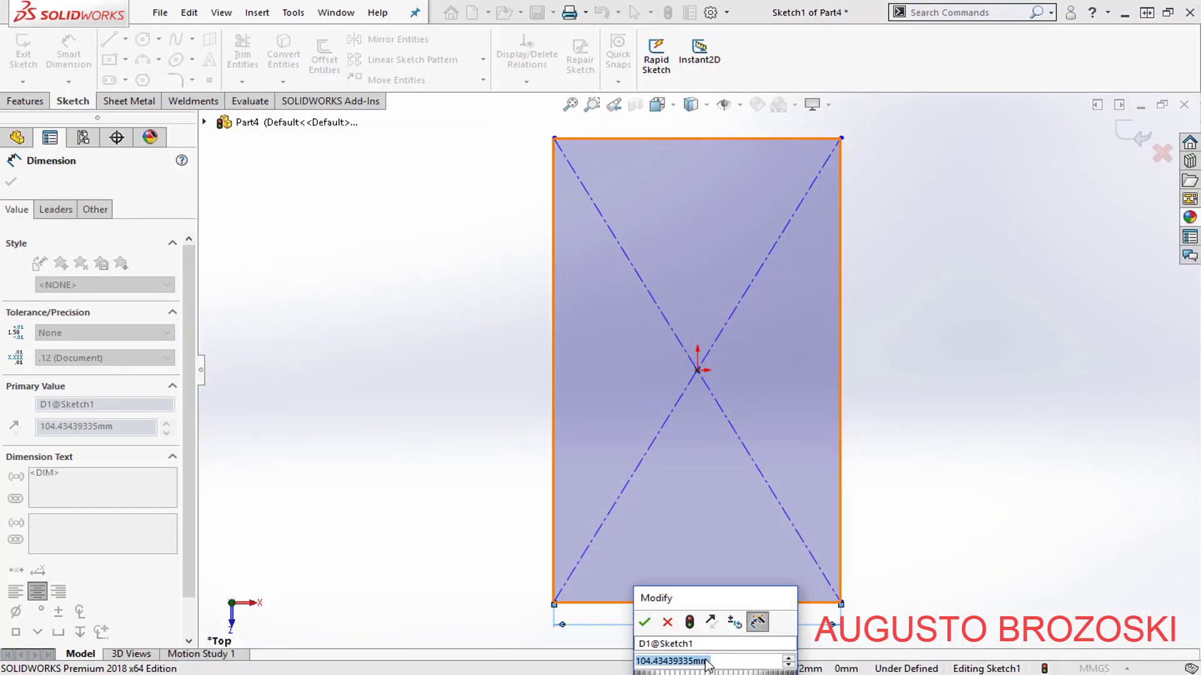
pyautogui.moveTo(709, 597); pyautogui.dragTo(588, 334)
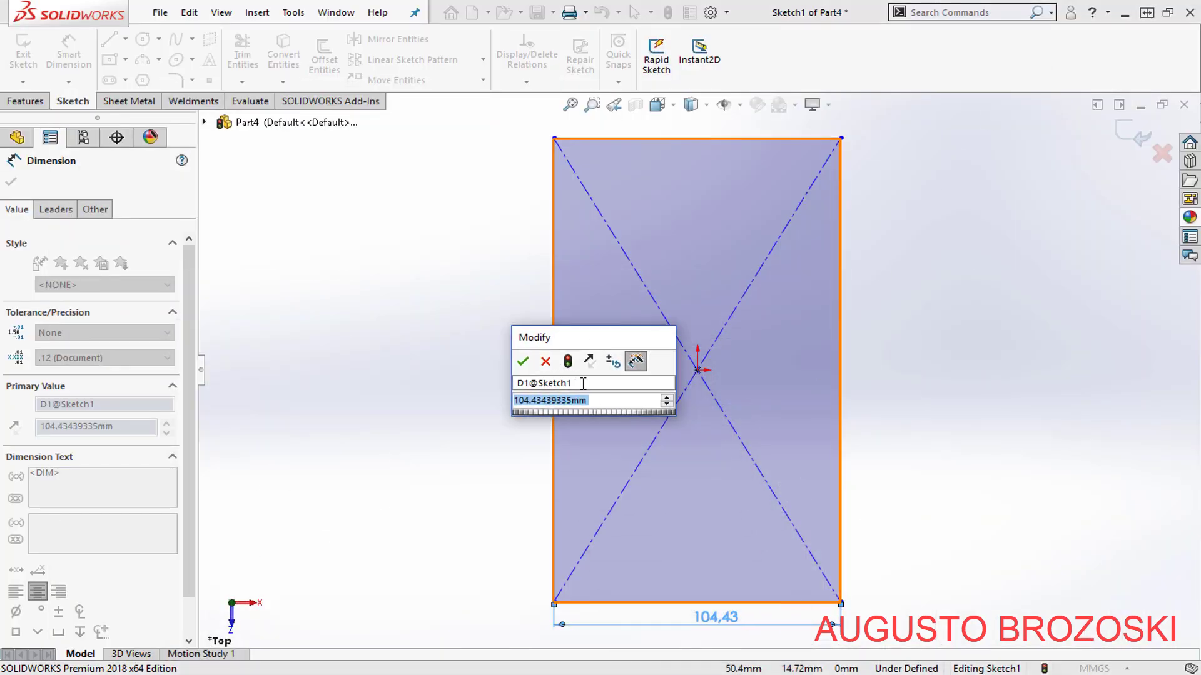
pyautogui.write('270')
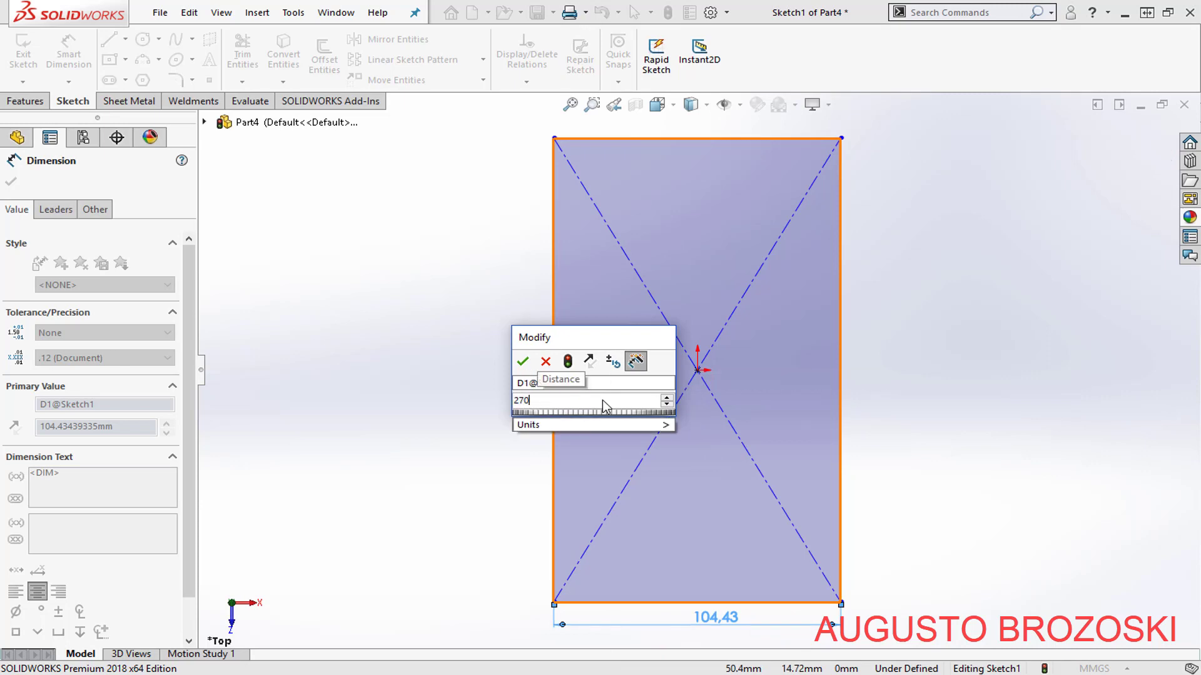
pyautogui.press('Return')
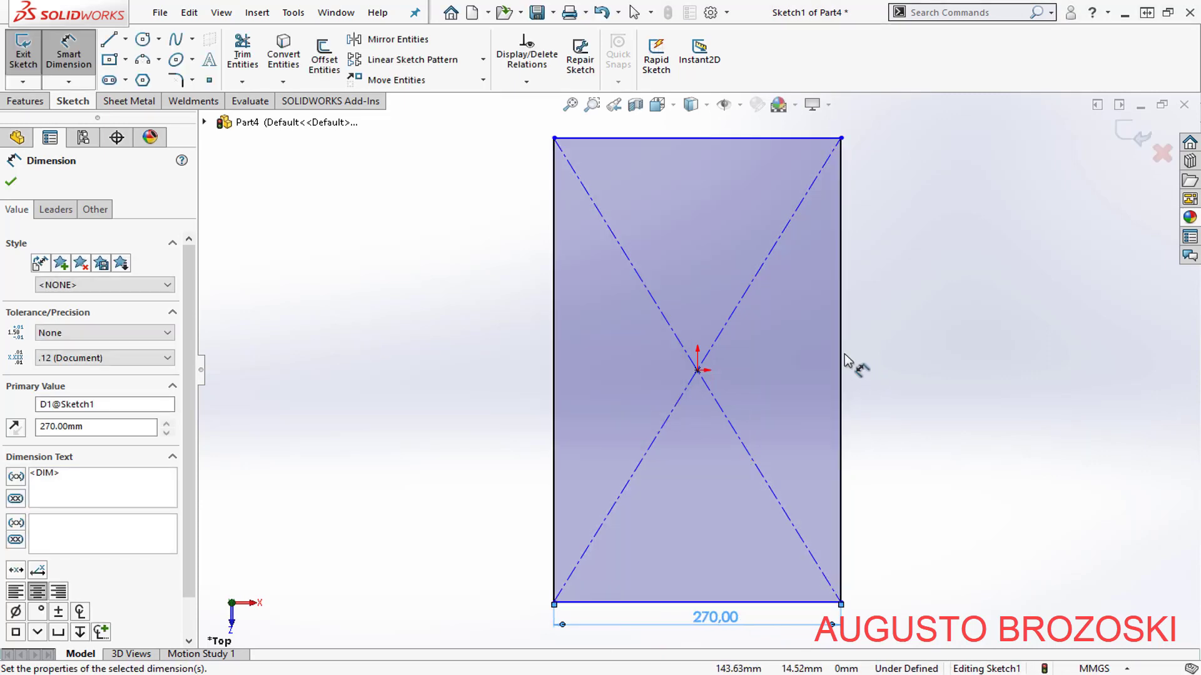
# - Dimension the rectangle's vertical side as 500 mm and exit the sketch
pyautogui.click(844, 361)
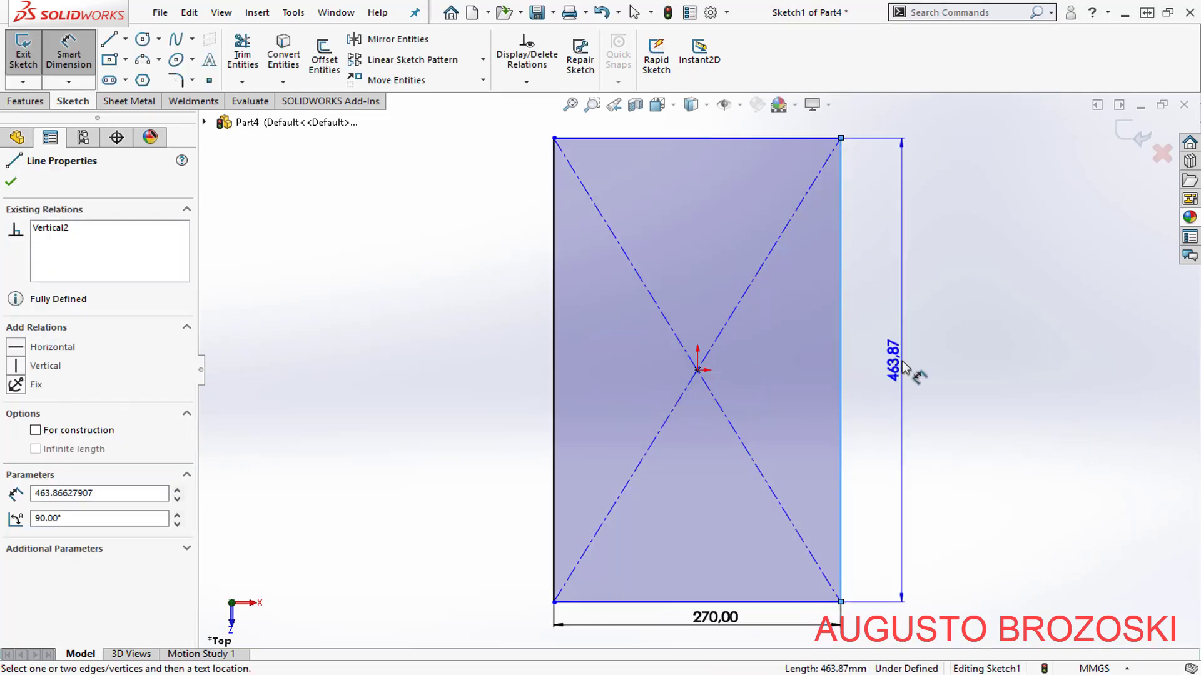
pyautogui.click(902, 374)
pyautogui.write('500')
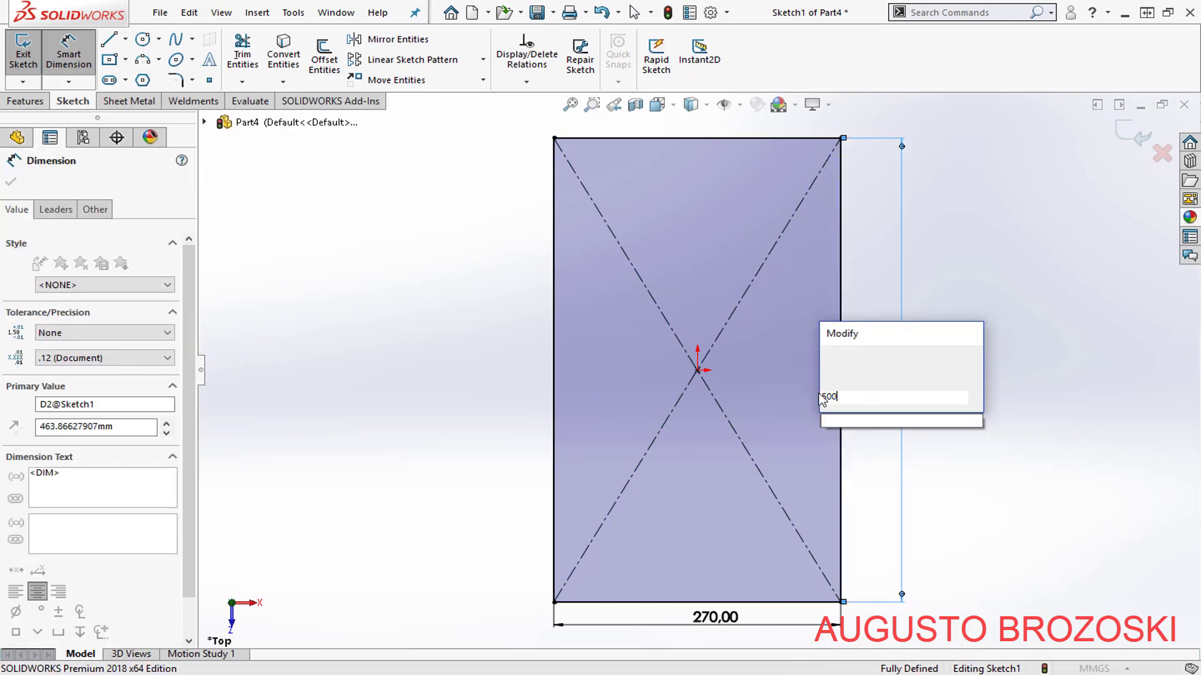
pyautogui.press('Return')
pyautogui.click(1039, 416)
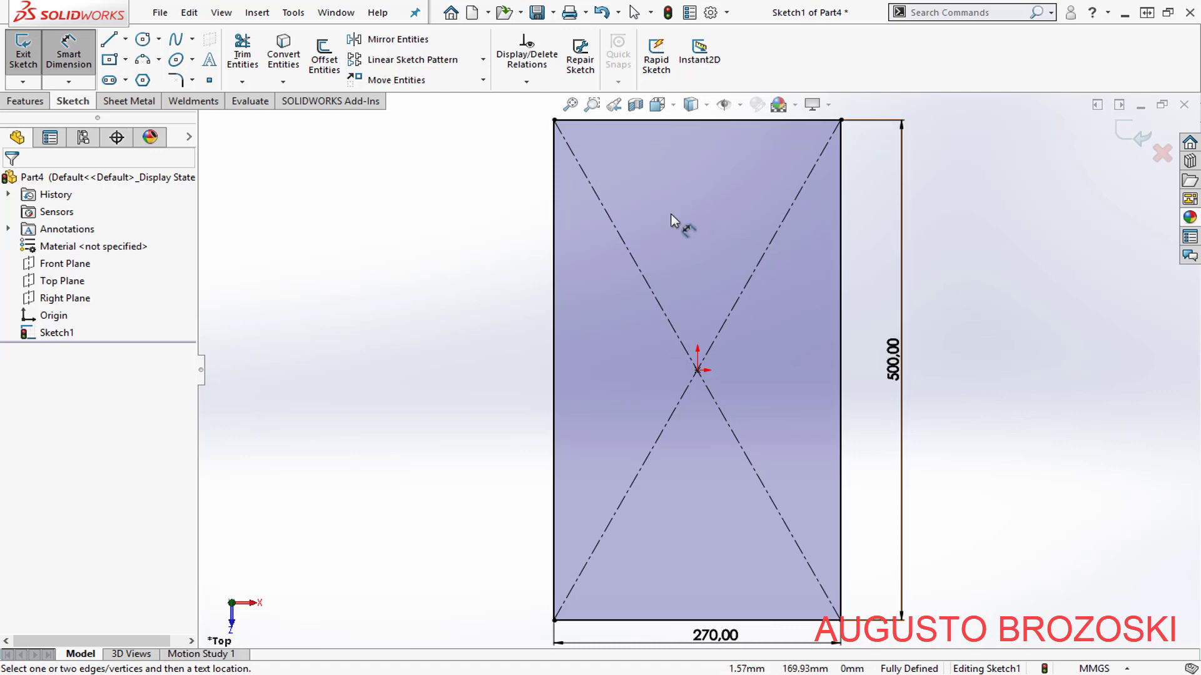
pyautogui.click(1136, 138)
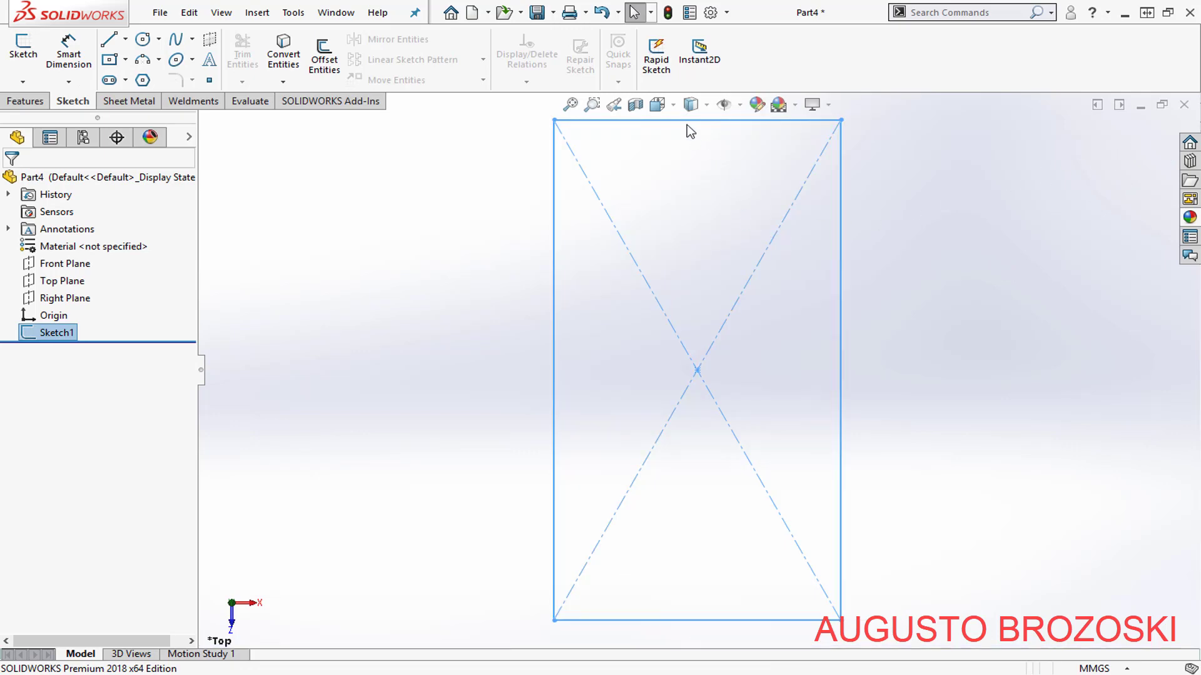
# - Extrude the rectangle 11 mm as a blind boss, checking the plate thickness in the PDF drawing
pyautogui.click(665, 106)
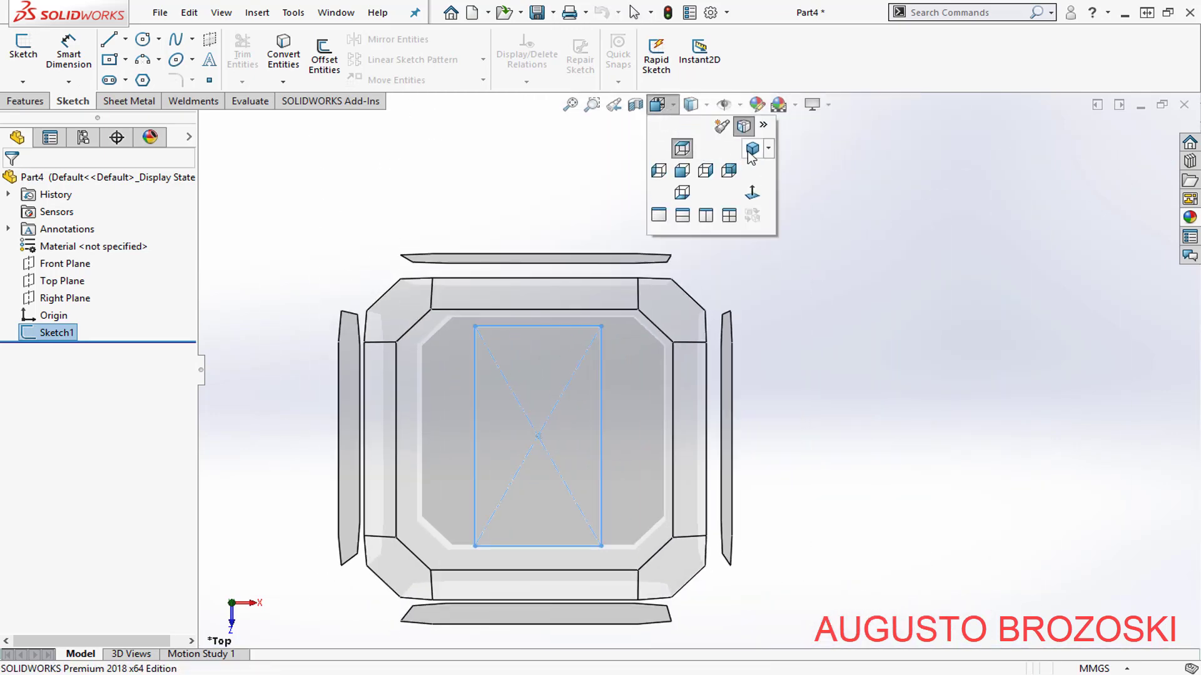
pyautogui.click(752, 149)
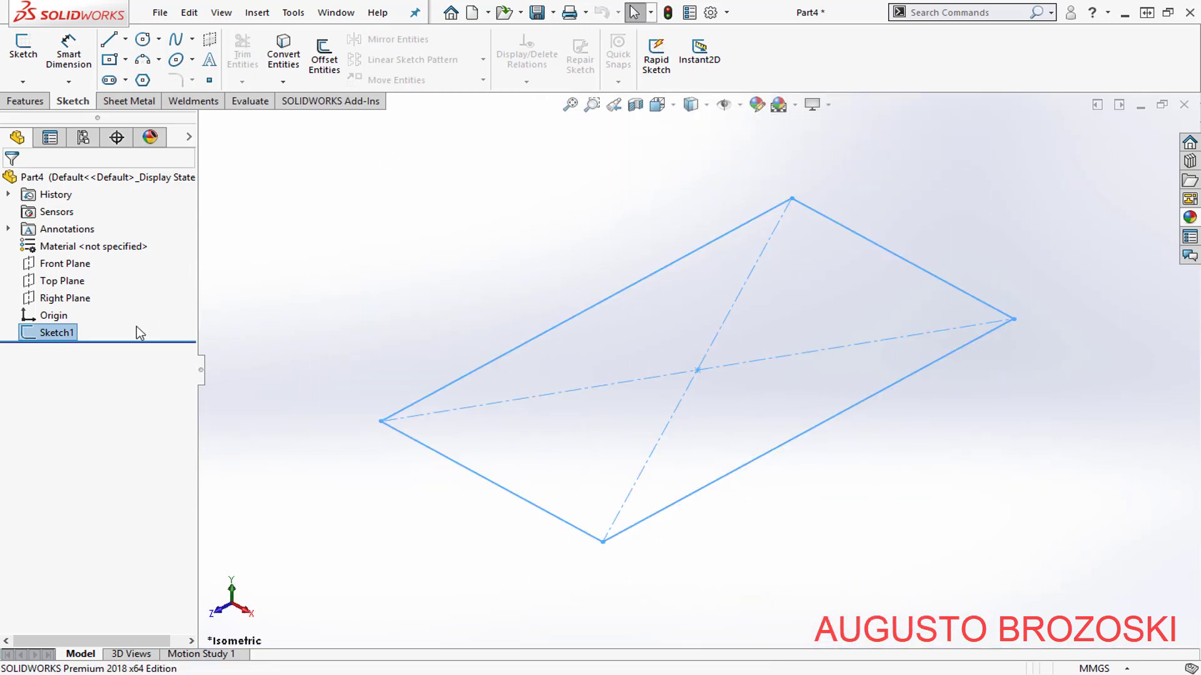
pyautogui.click(25, 101)
pyautogui.click(28, 65)
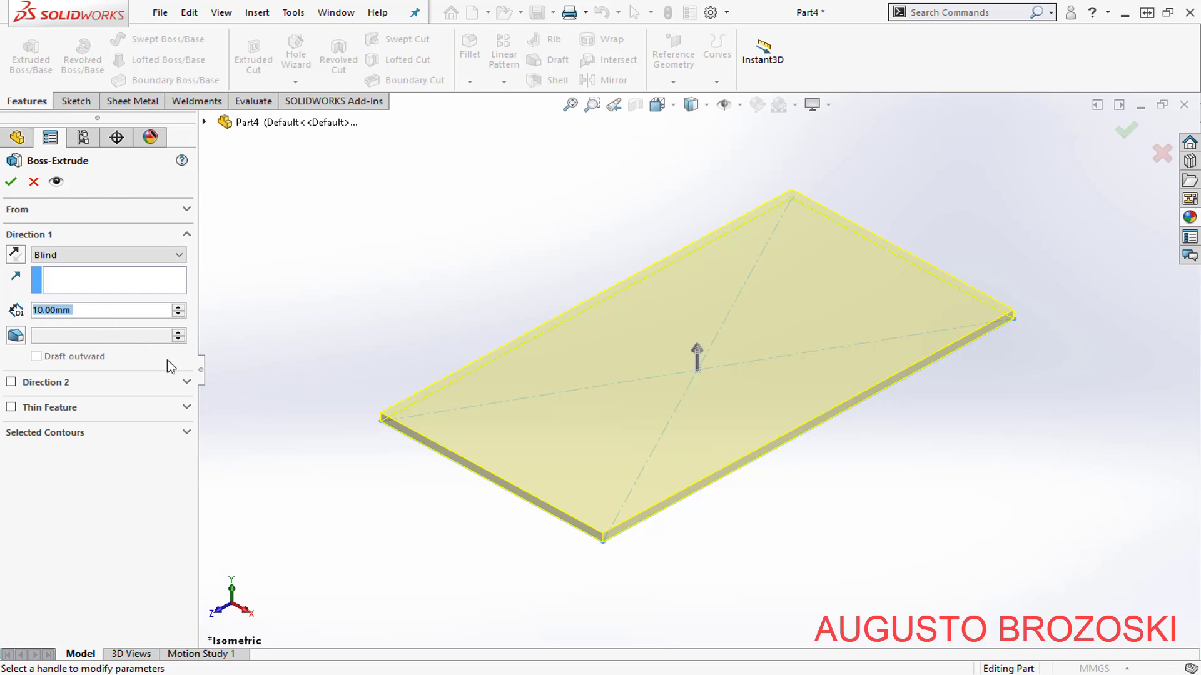
pyautogui.click(433, 673)
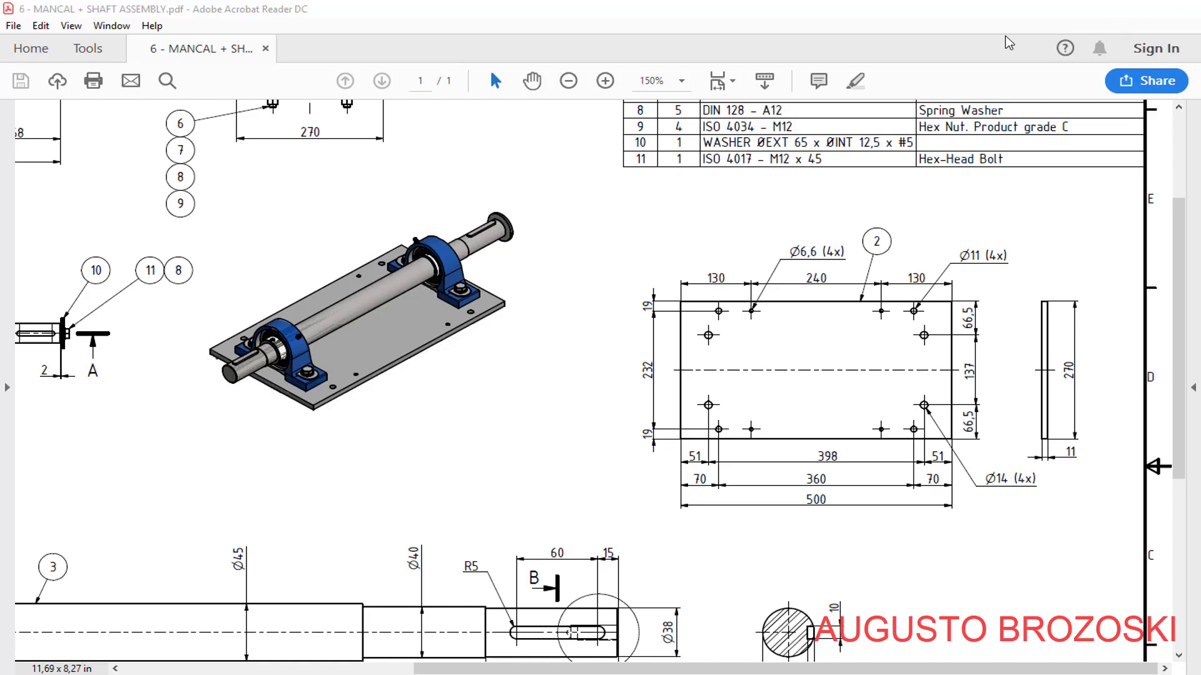
pyautogui.click(1104, 8)
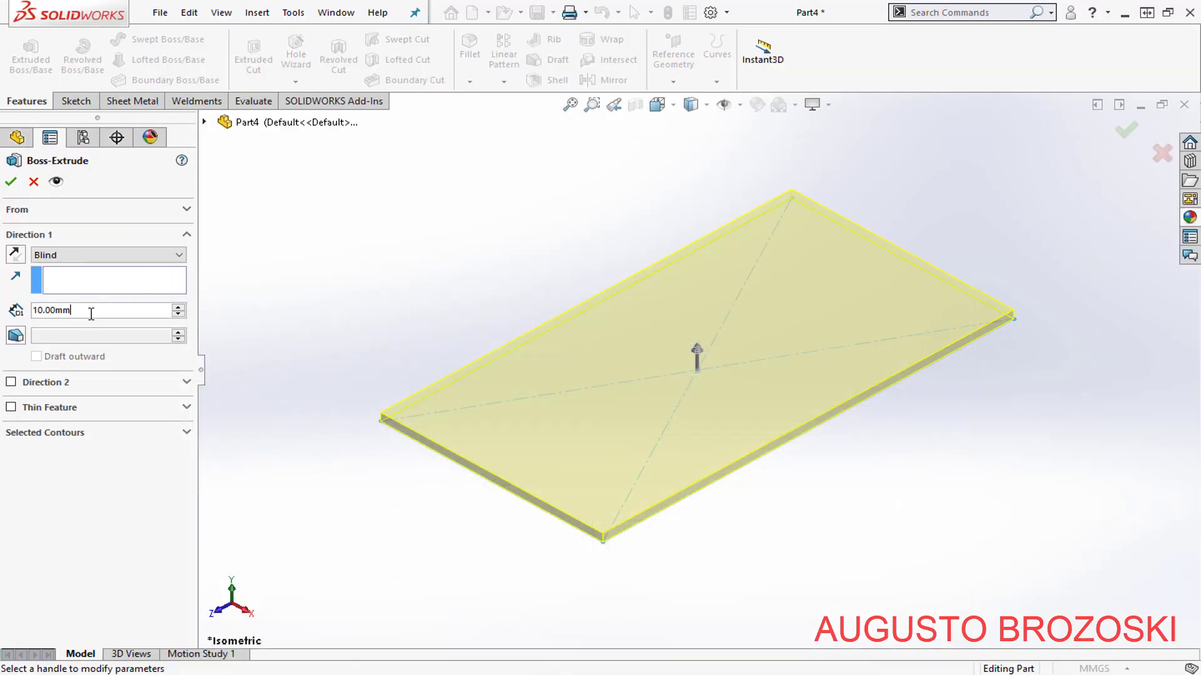
pyautogui.write('11')
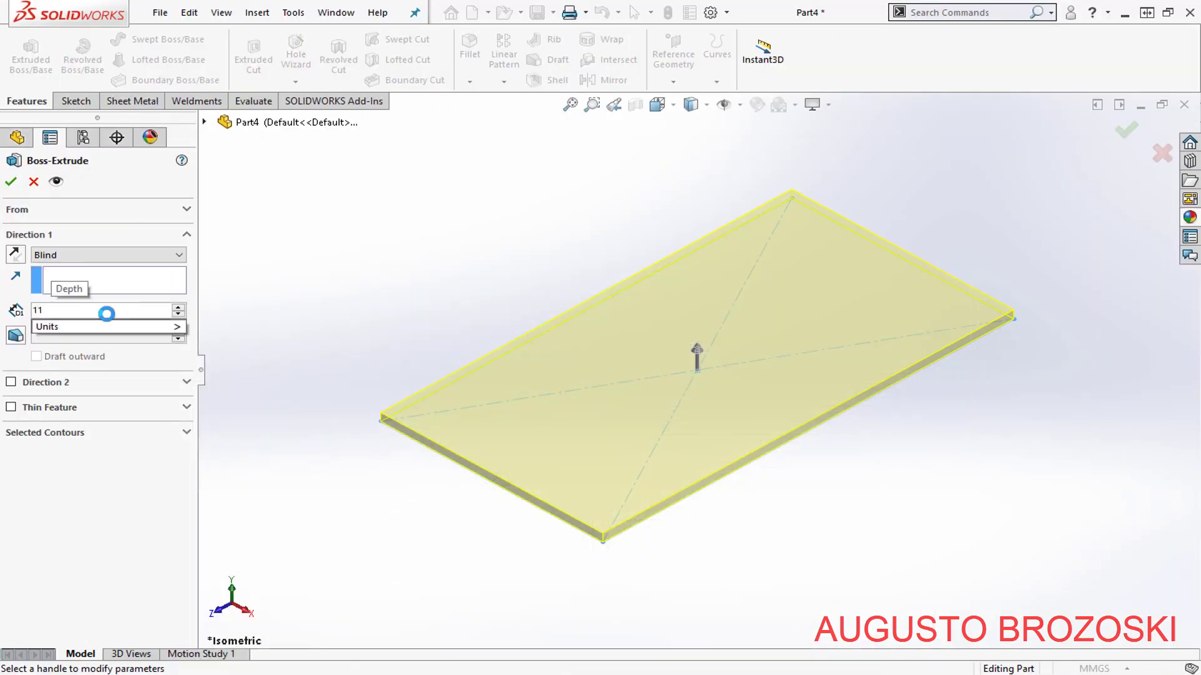
pyautogui.press('Return')
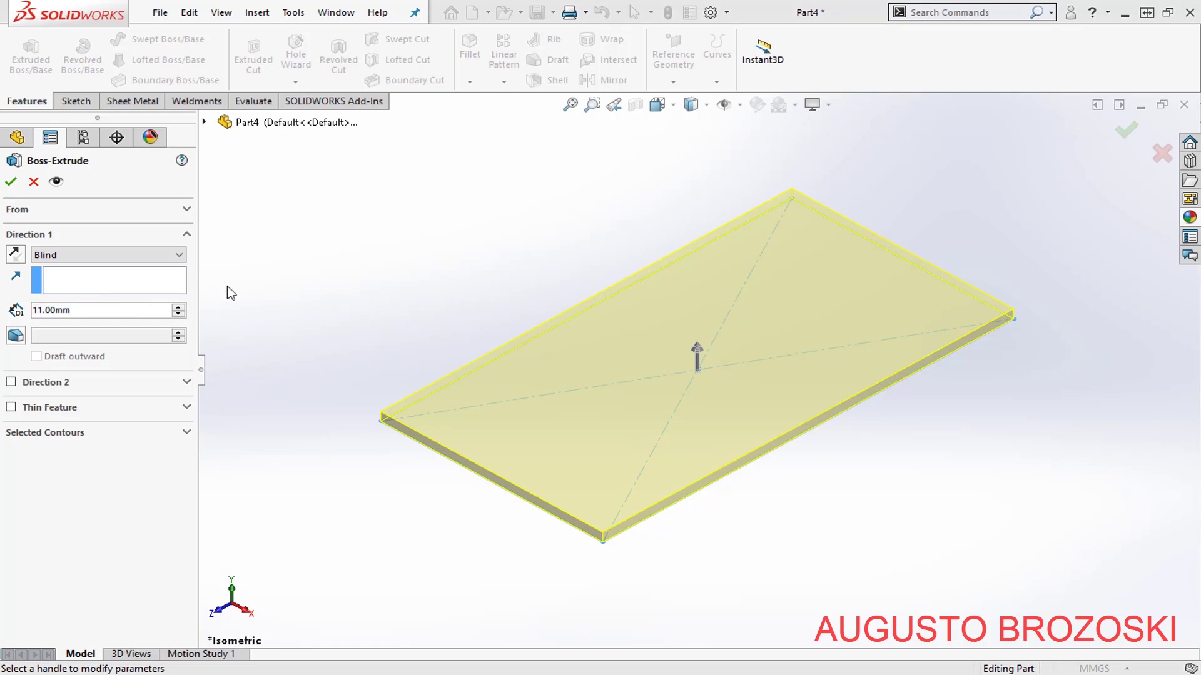
pyautogui.click(10, 181)
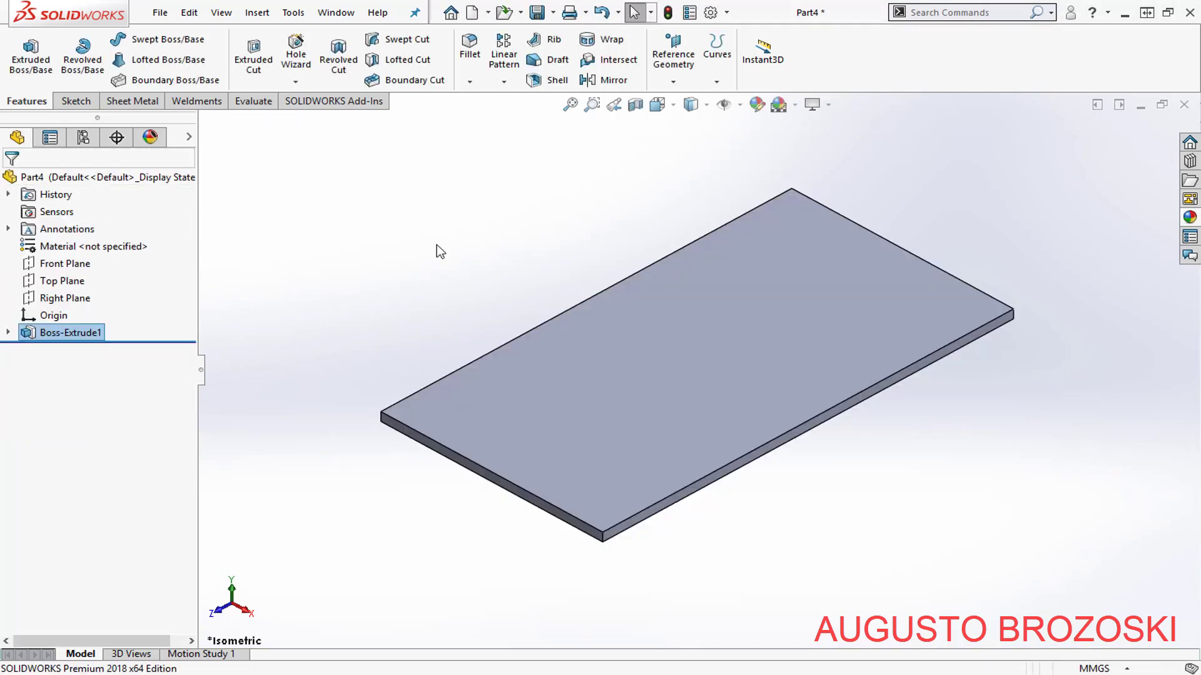
pyautogui.click(474, 257)
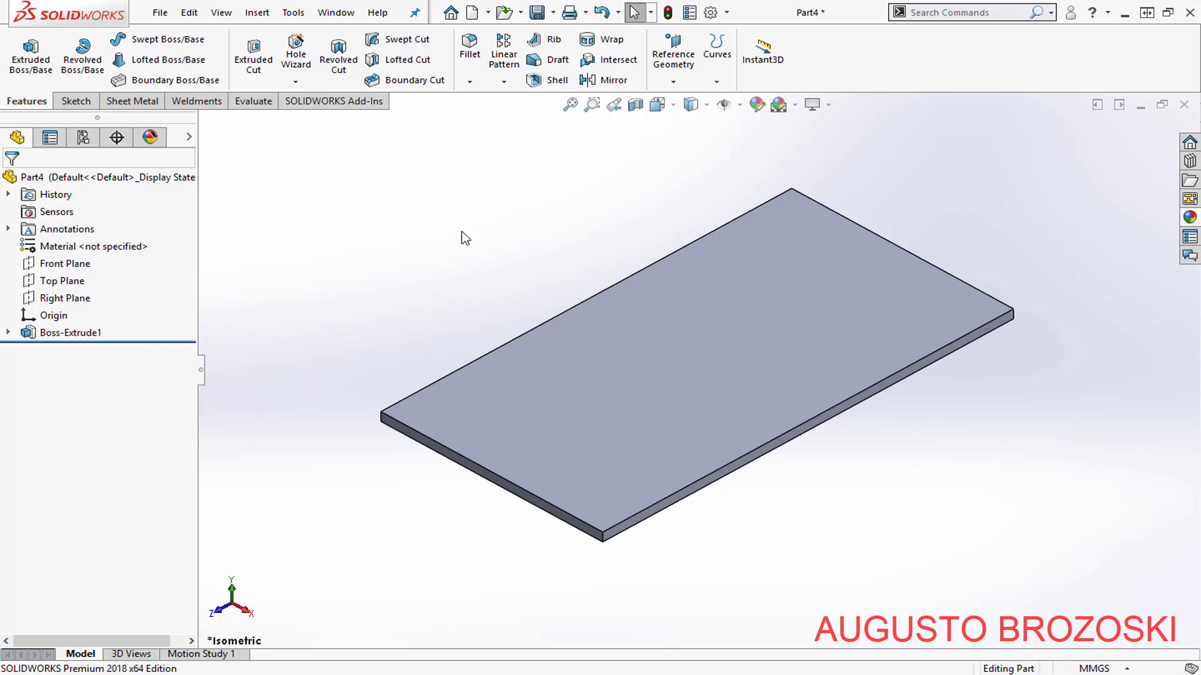
# - Save the part as MANCAL BASE in the Solidworks Centrifugal Fan Video folder
pyautogui.click(537, 12)
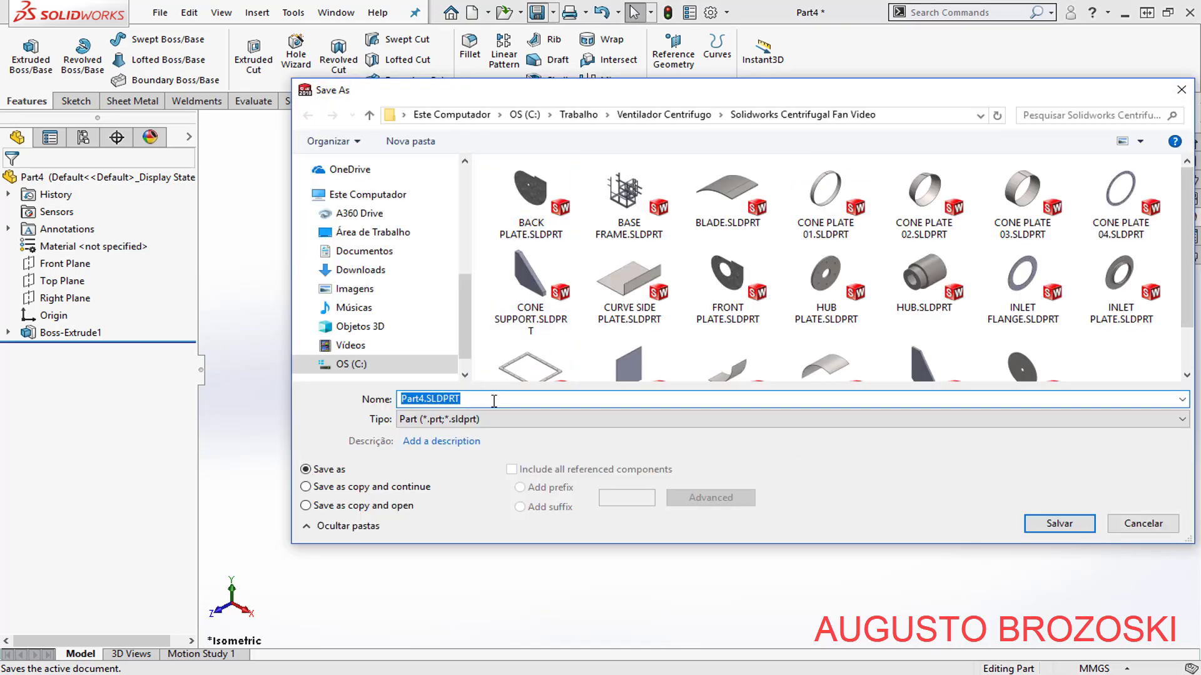
pyautogui.write('MANCAL BASE')
pyautogui.click(1060, 524)
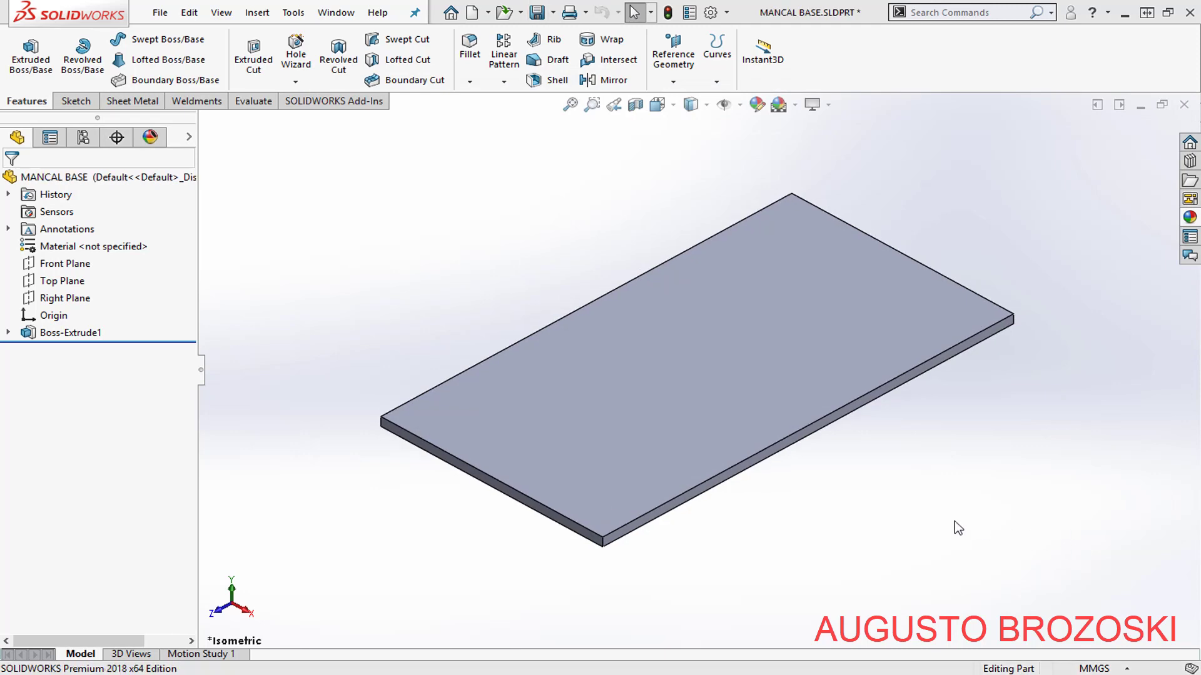
# - Consult the plate's hole layout in the PDF, and place four Hole Wizard points in a rectangular pattern near the top face's corners
pyautogui.hotkey('alt', 'Tab')
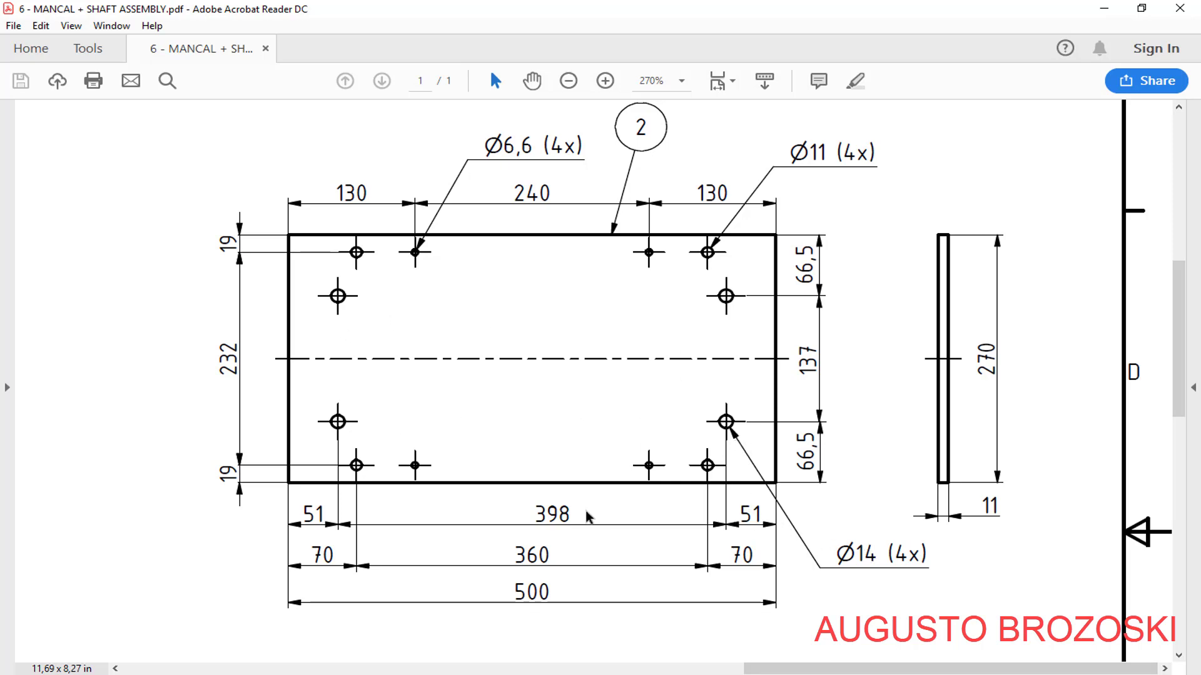
pyautogui.click(1104, 8)
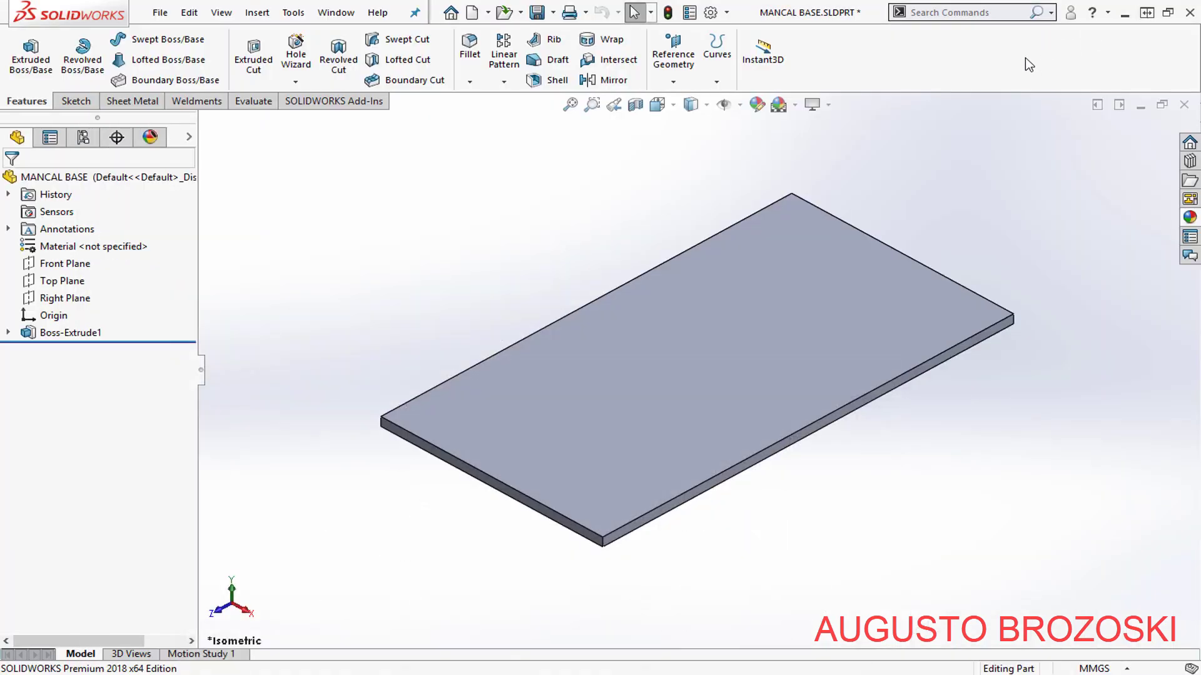
pyautogui.click(295, 57)
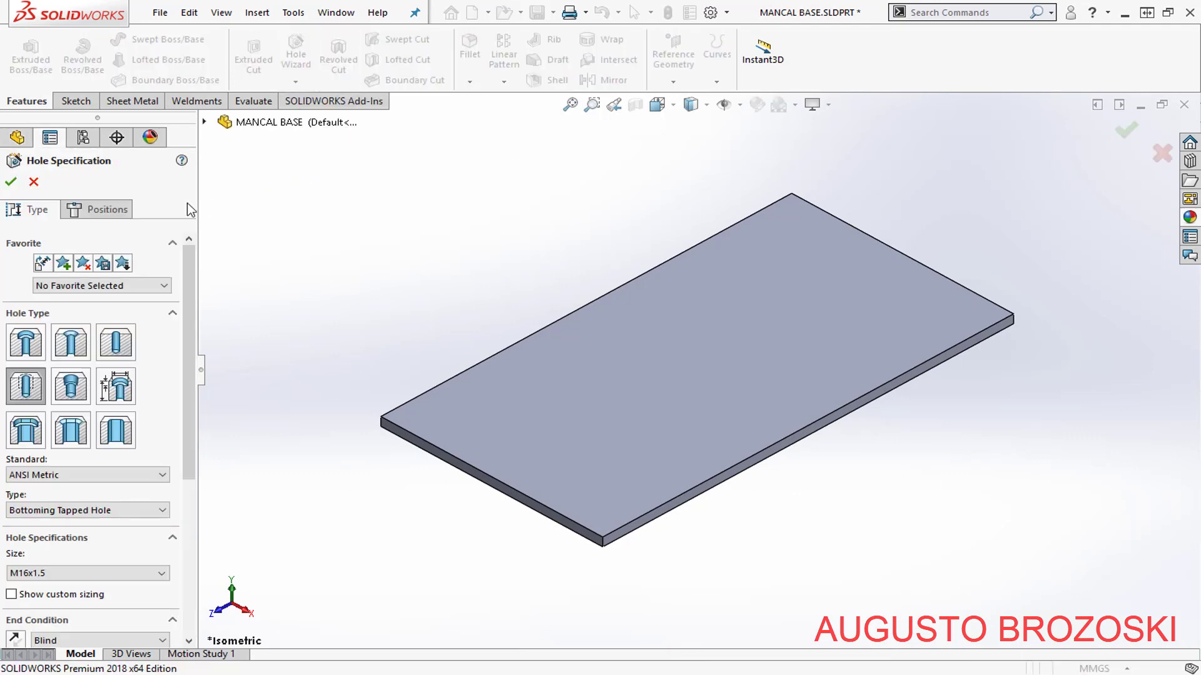
pyautogui.click(123, 212)
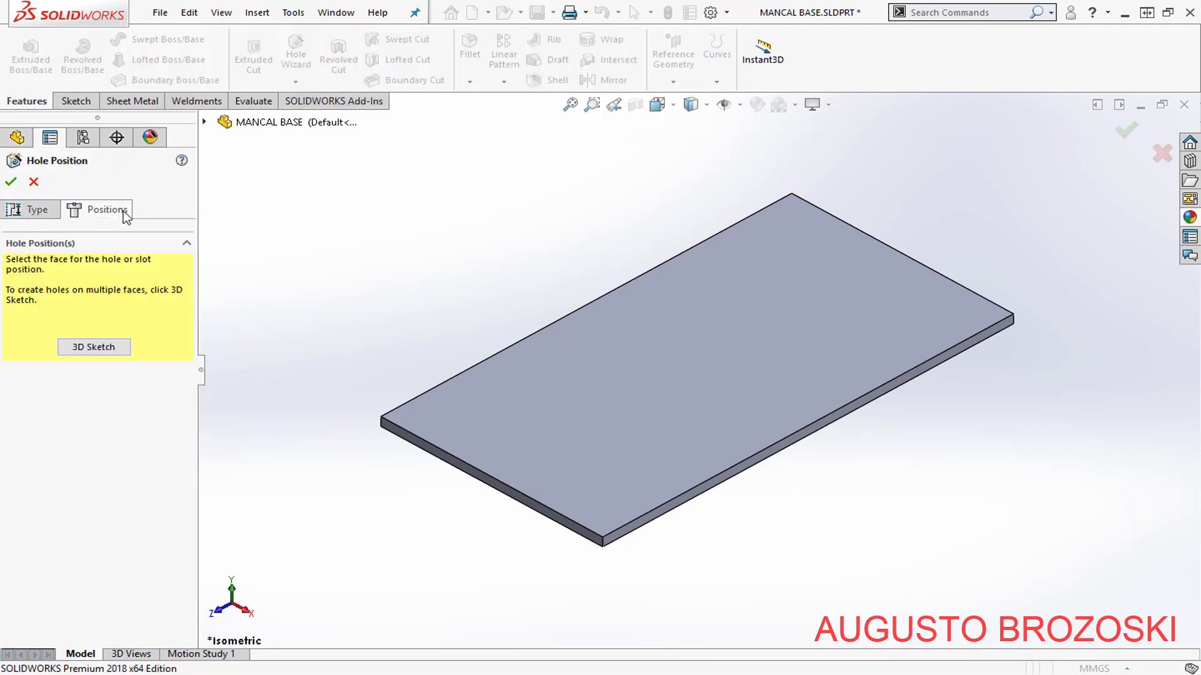
pyautogui.click(586, 381)
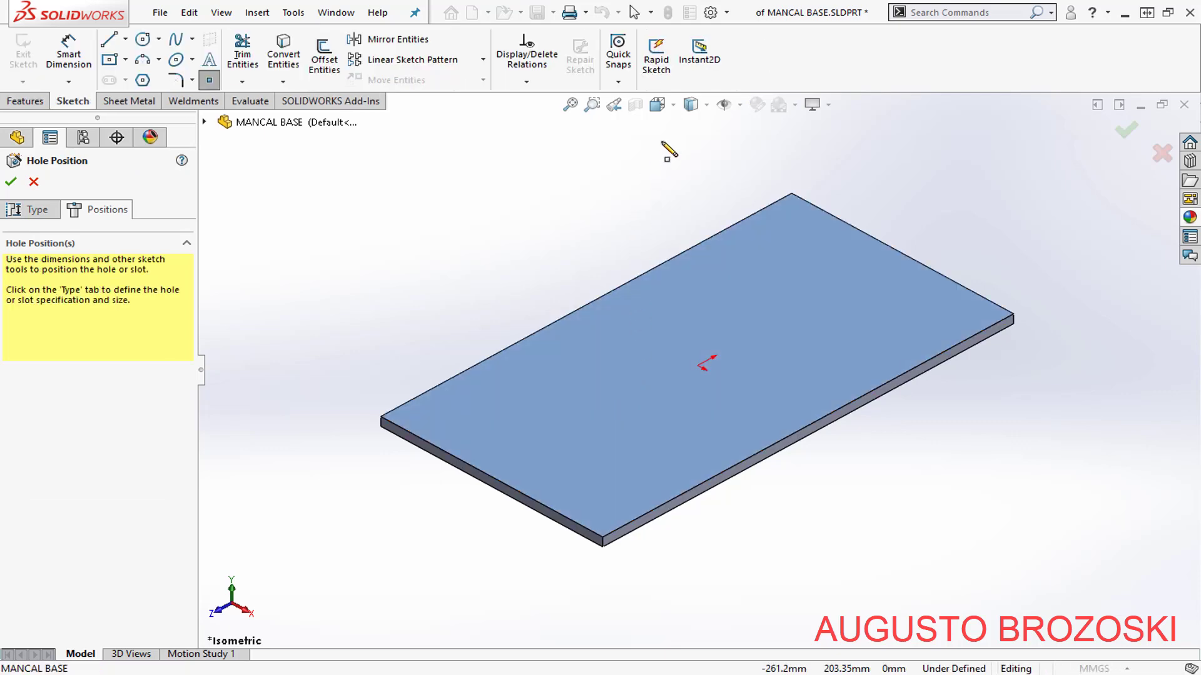
pyautogui.click(671, 106)
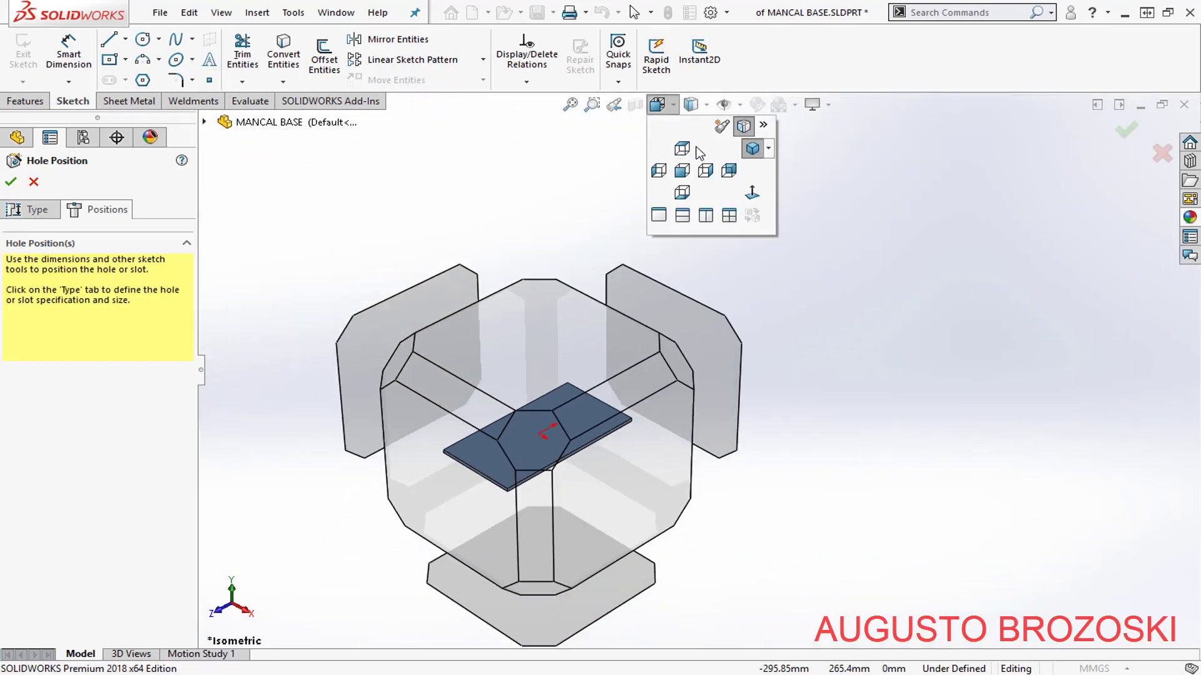
pyautogui.click(686, 148)
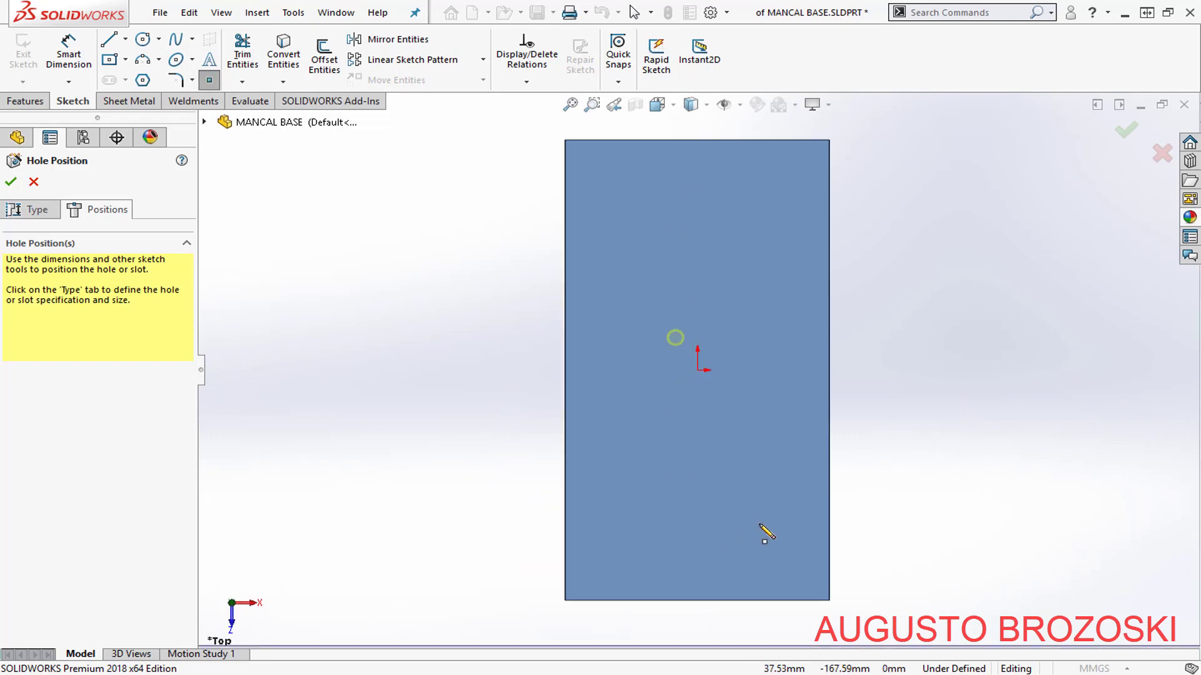
pyautogui.click(795, 532)
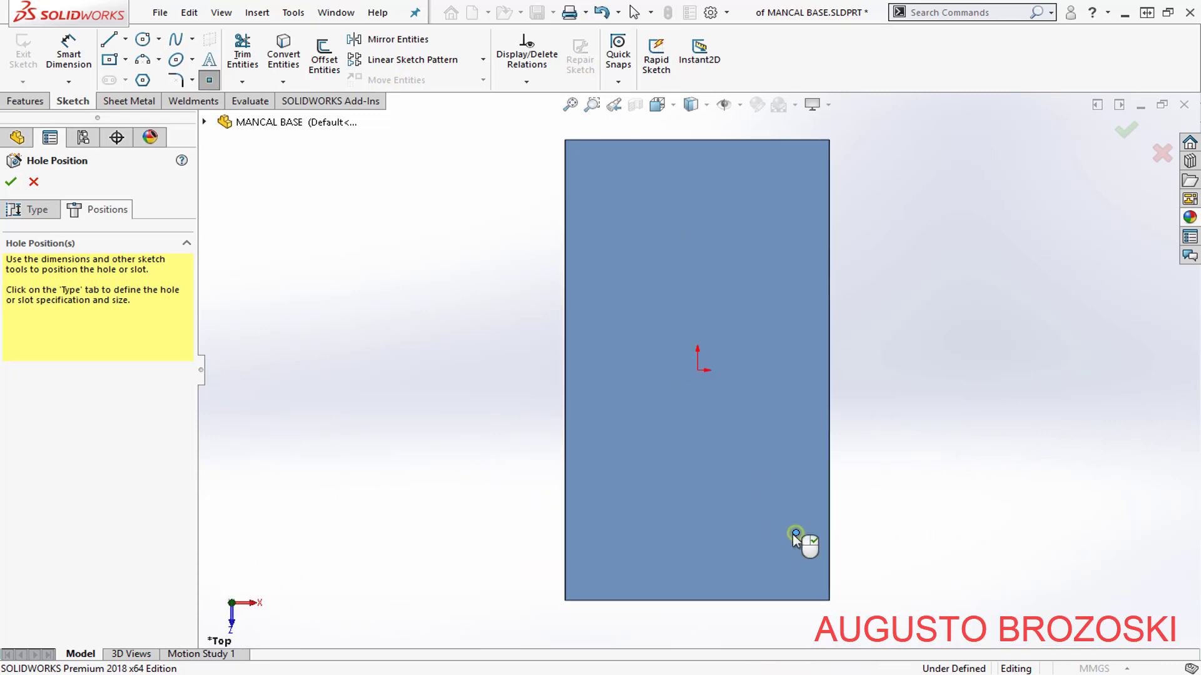
pyautogui.click(620, 533)
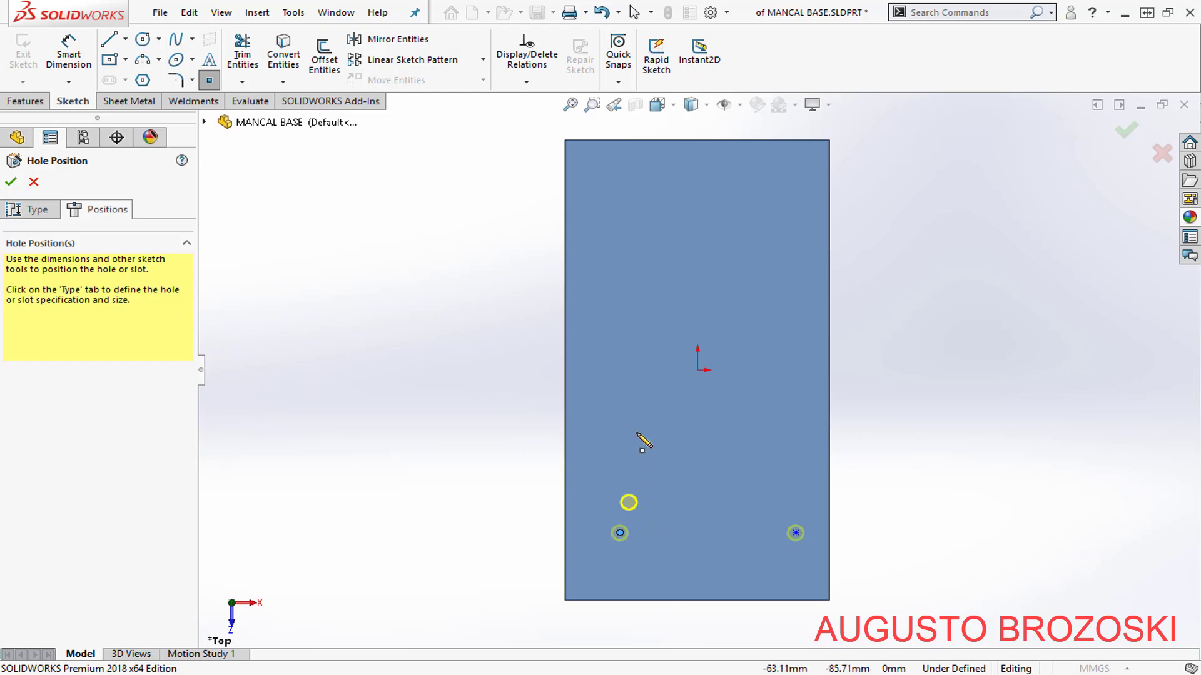
pyautogui.click(620, 181)
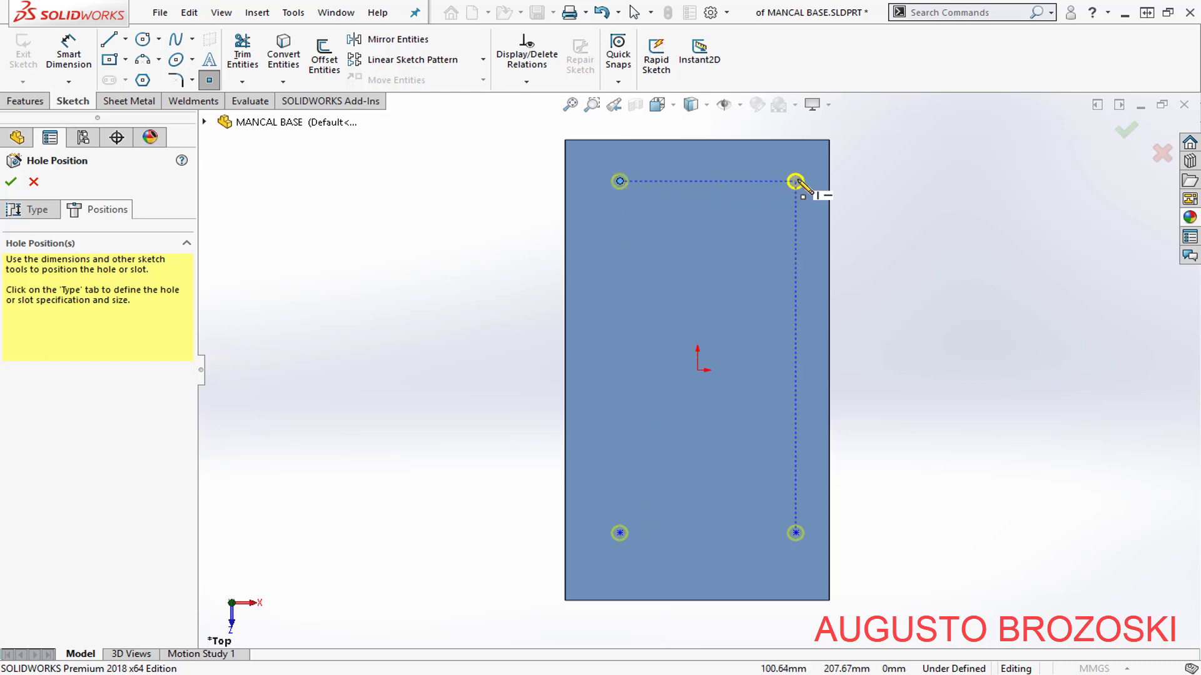
pyautogui.click(796, 181)
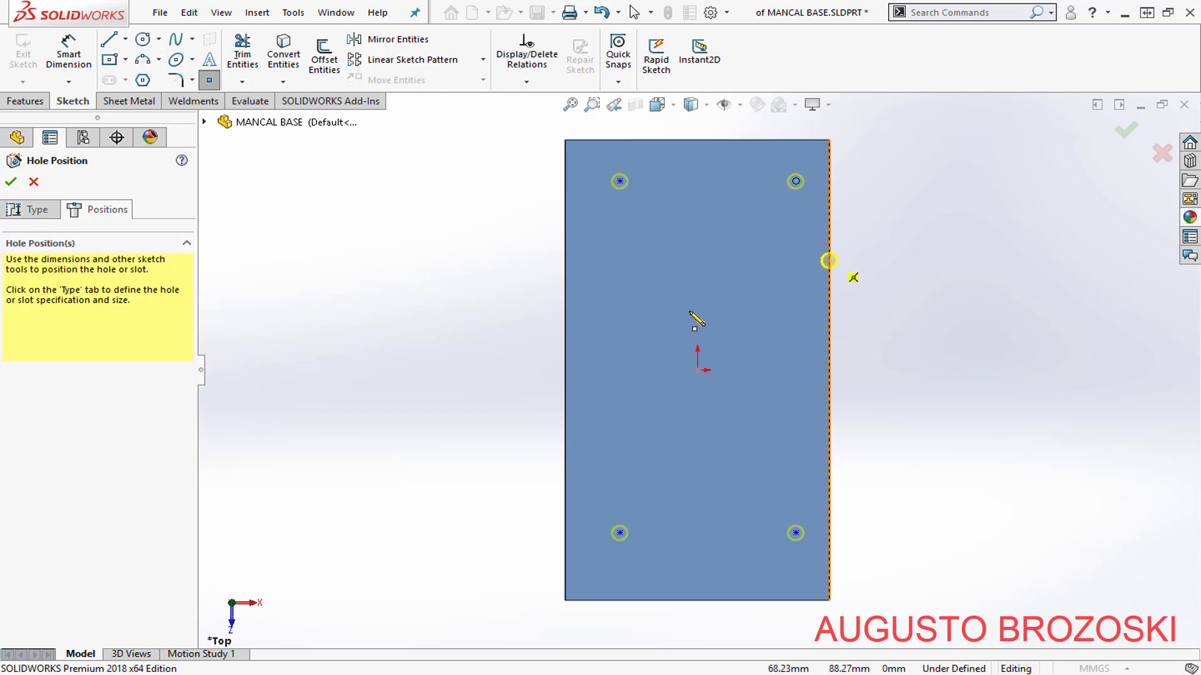
pyautogui.press('Escape')
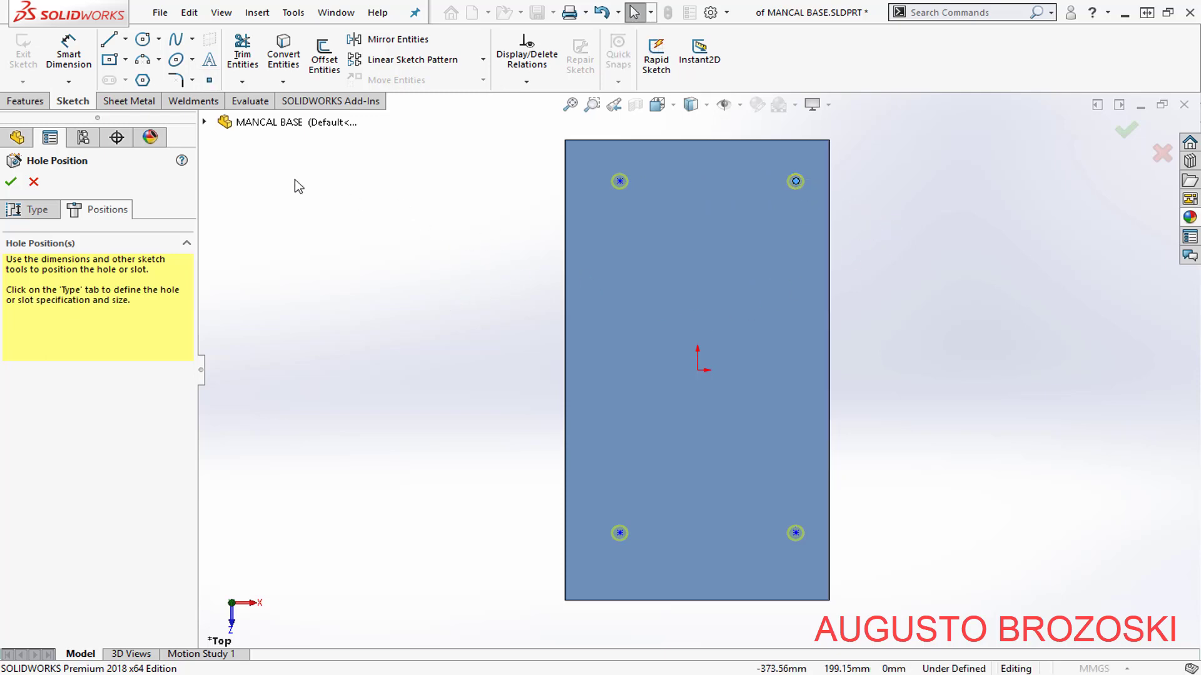
# - Dimension the lower-right hole point 51 mm from the plate's bottom edge, checking the distance in the PDF drawing
pyautogui.click(70, 57)
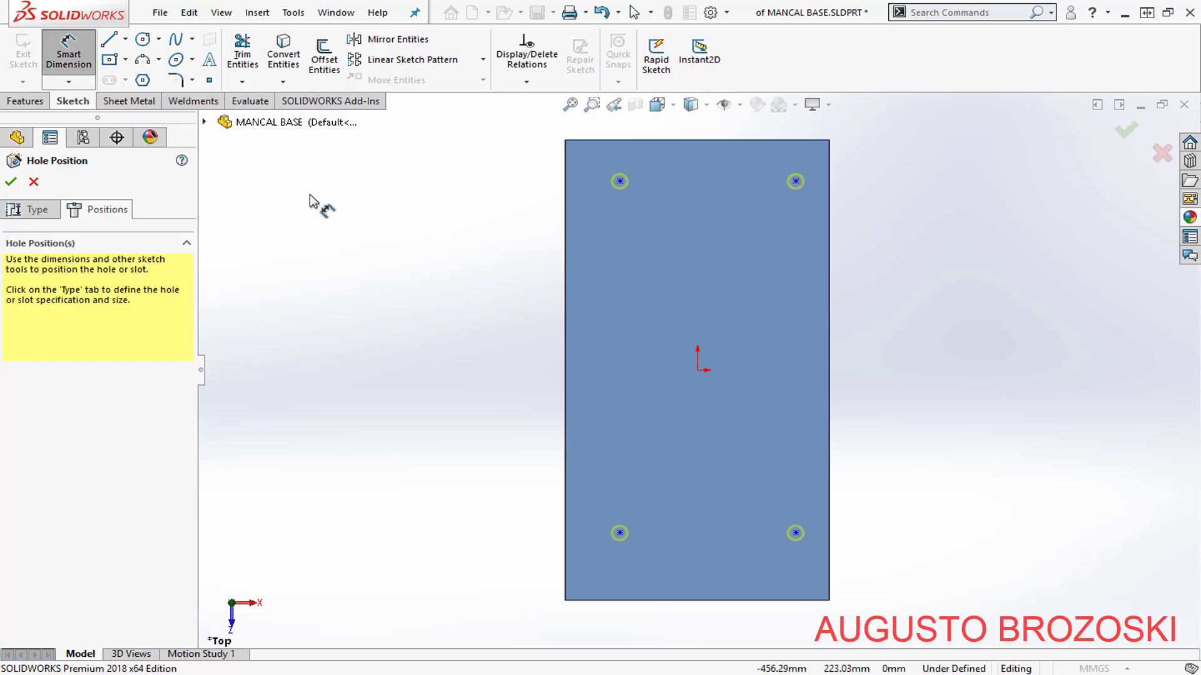
pyautogui.scroll(-2, 813, 610)
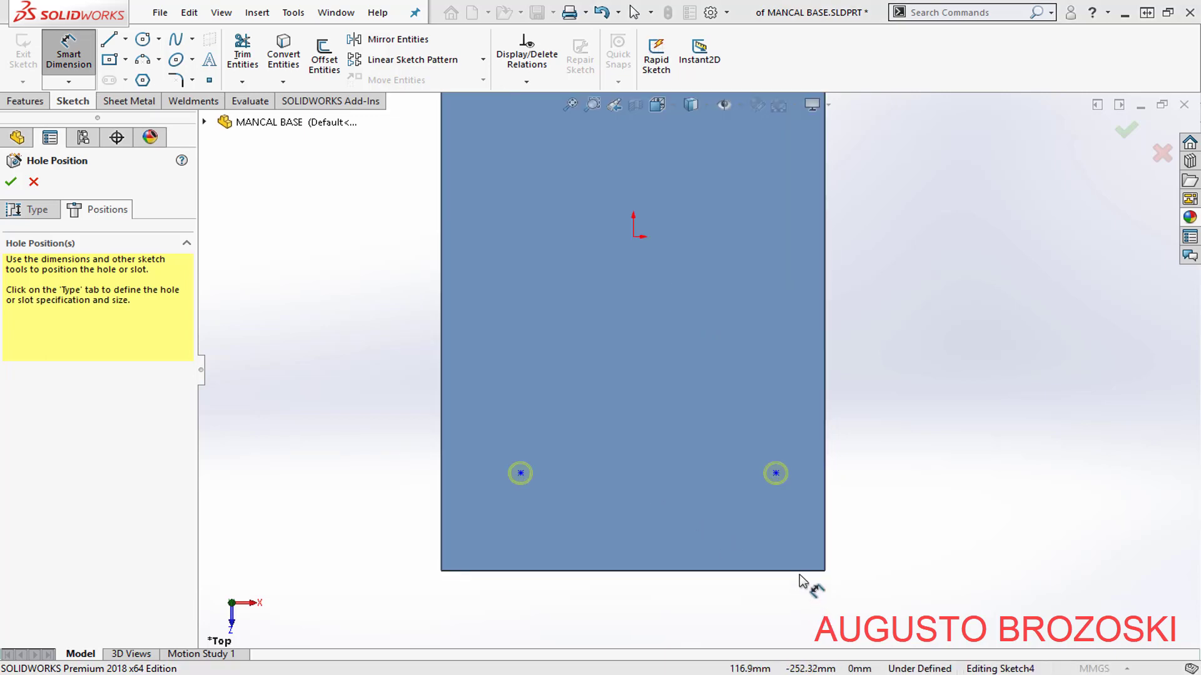
pyautogui.click(808, 571)
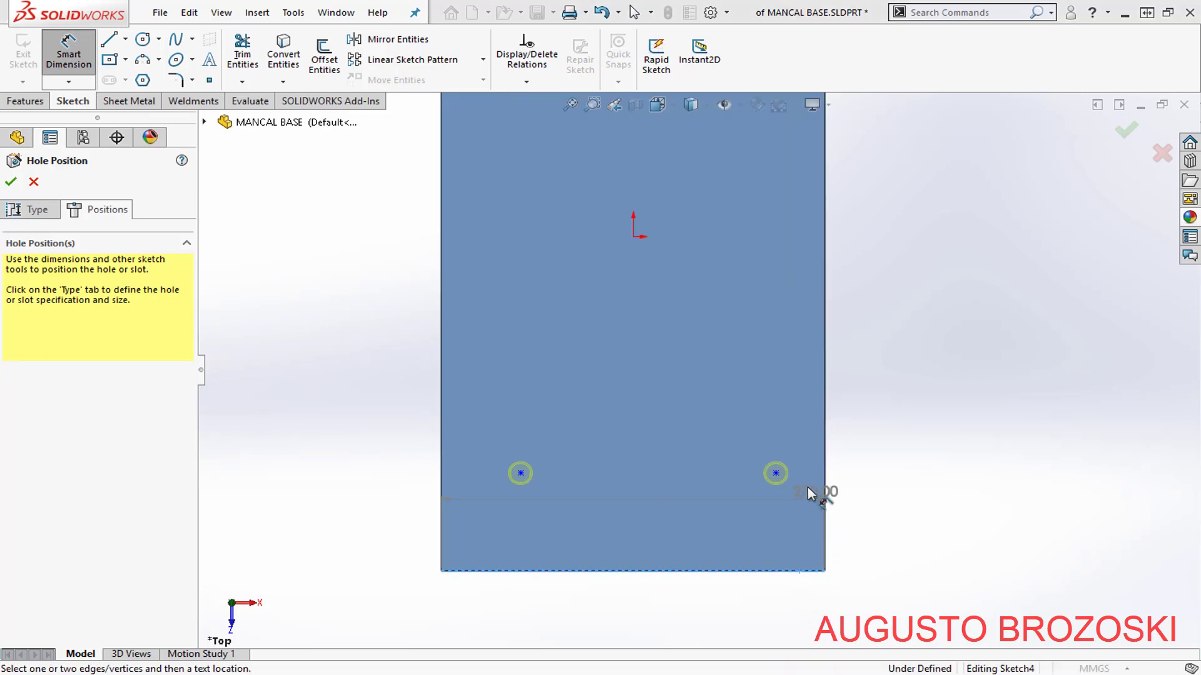
pyautogui.click(776, 474)
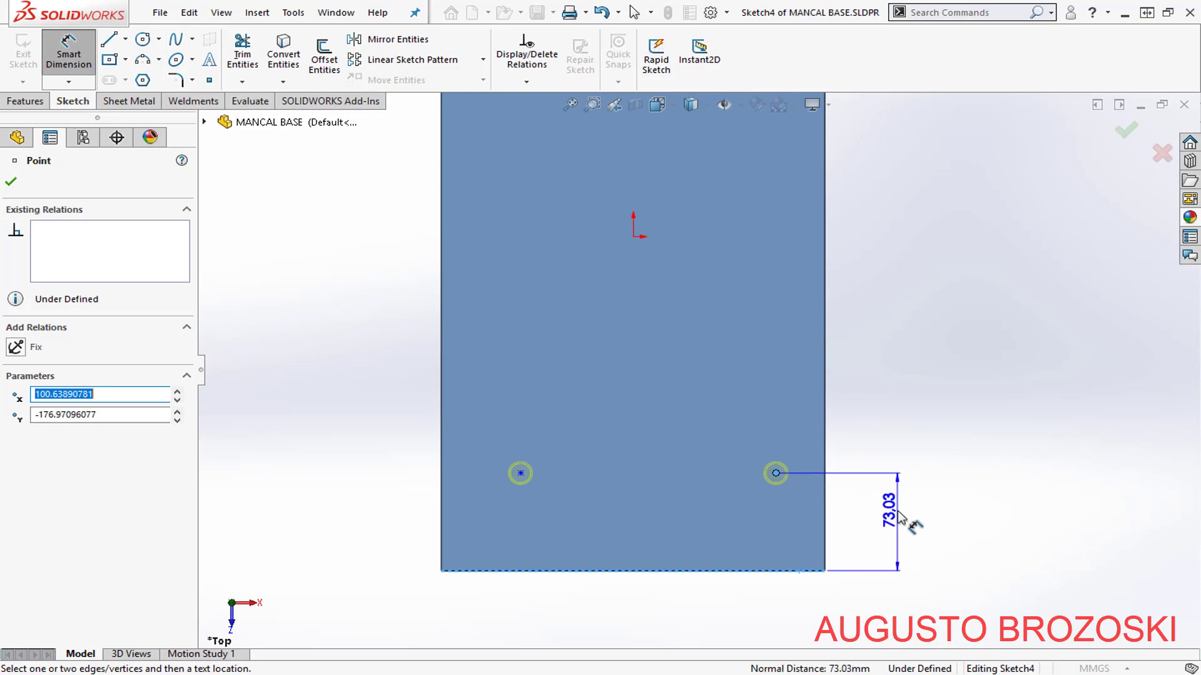
pyautogui.click(893, 524)
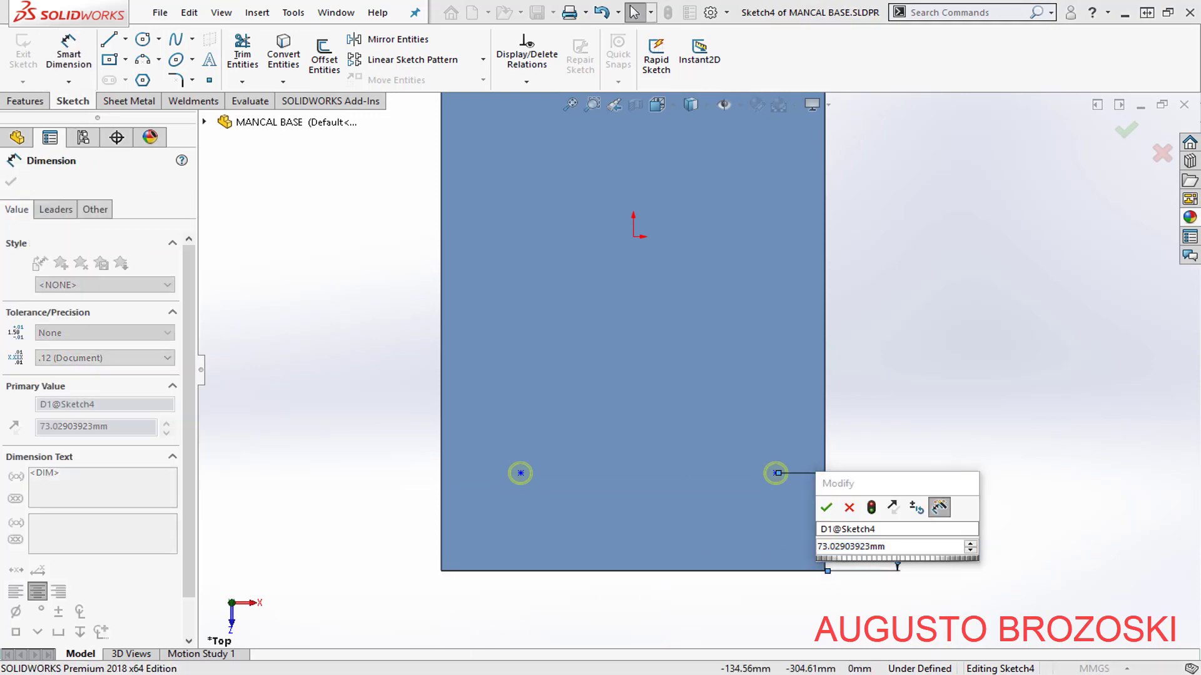
pyautogui.hotkey('alt', 'Tab')
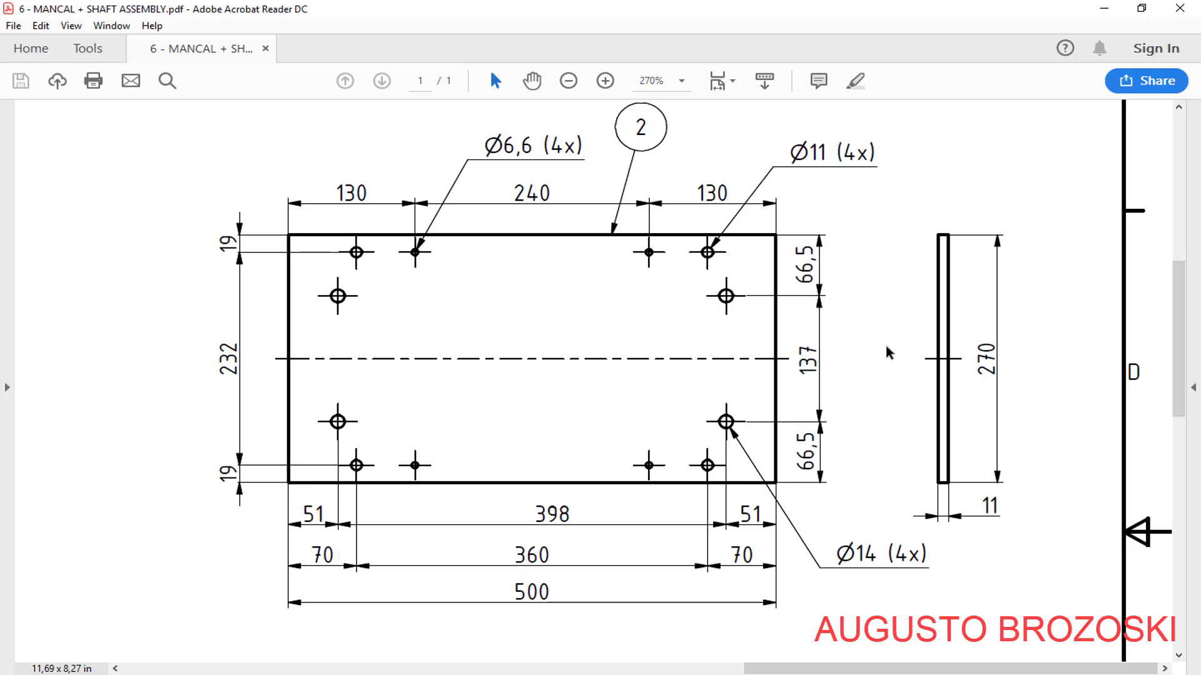
pyautogui.hotkey('alt', 'Tab')
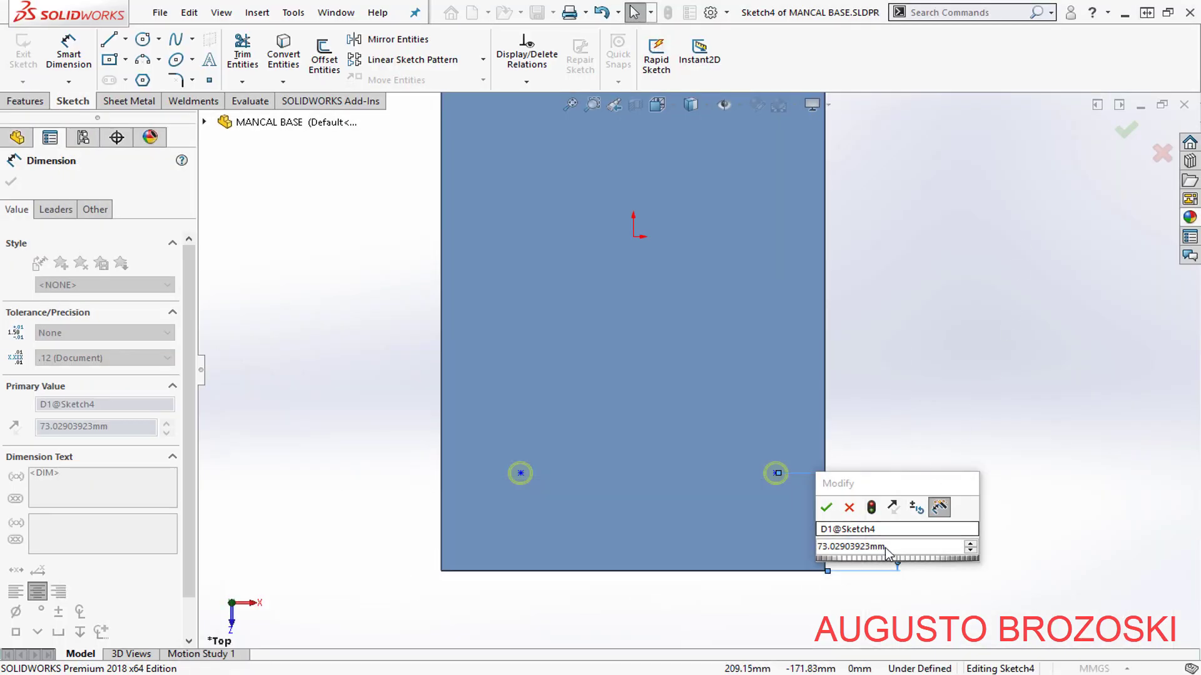
pyautogui.click(903, 548)
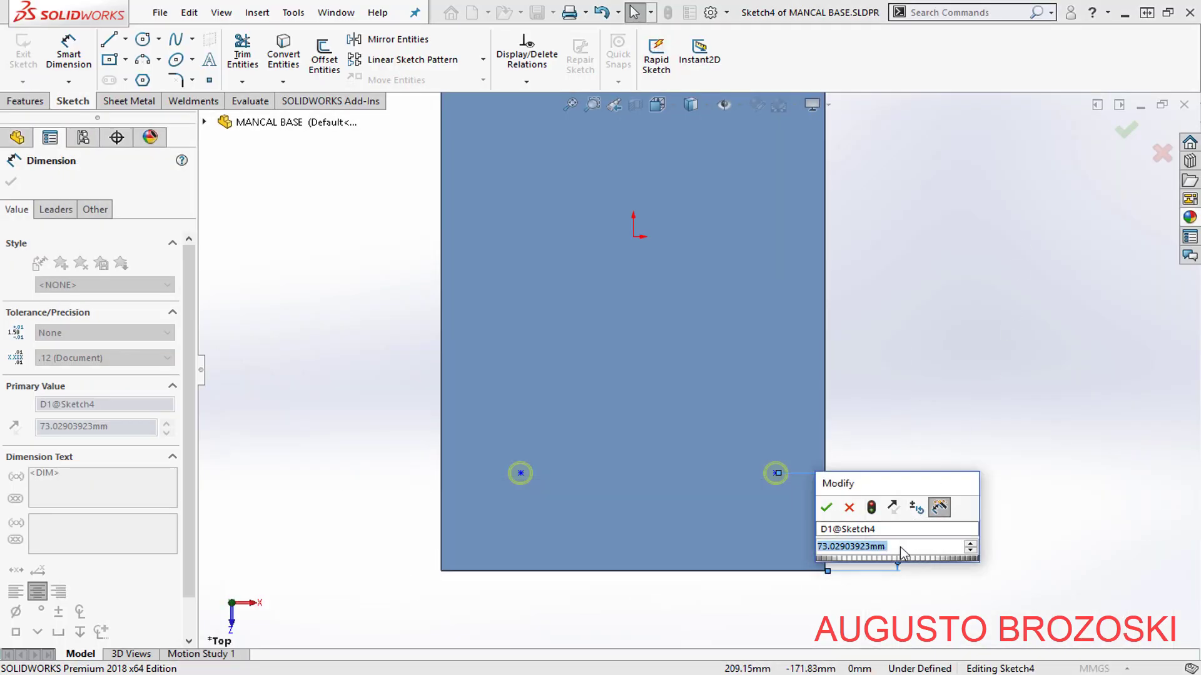
pyautogui.write('51')
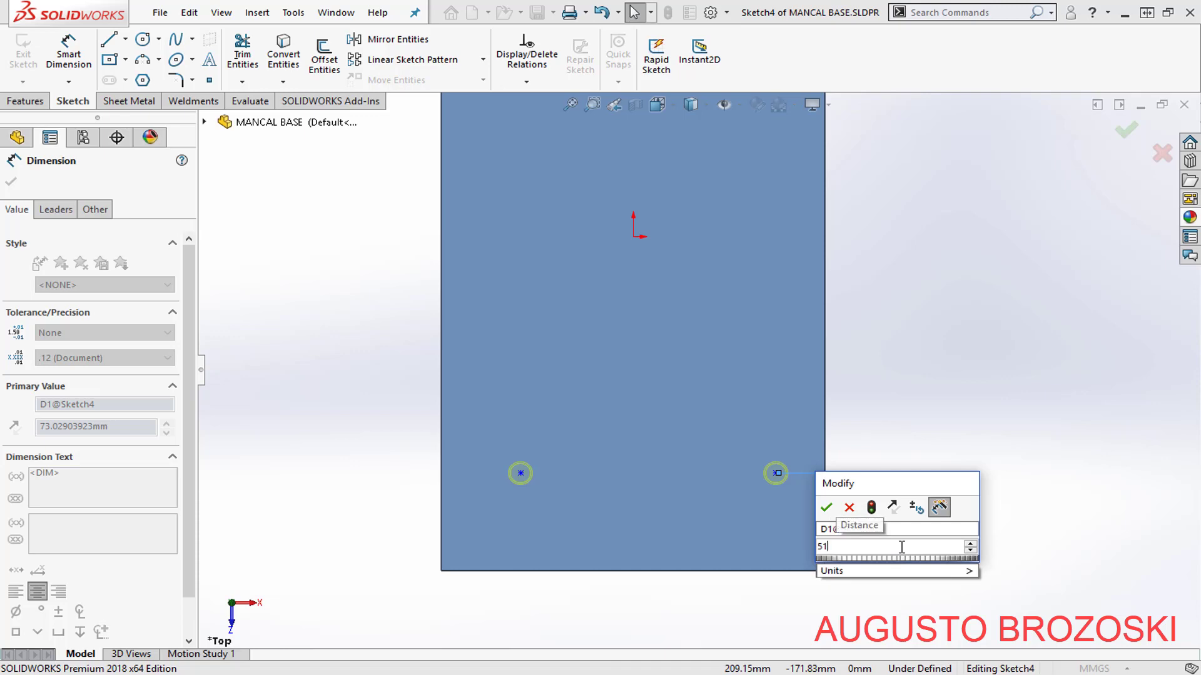
pyautogui.press('Return')
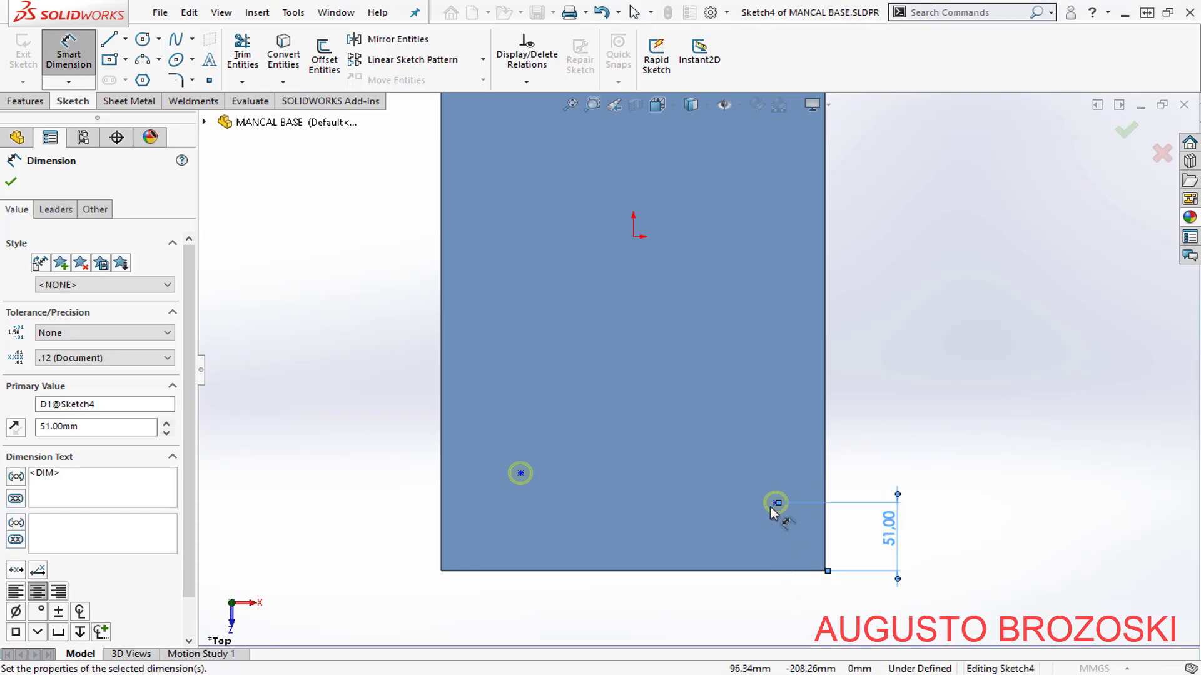
pyautogui.click(881, 449)
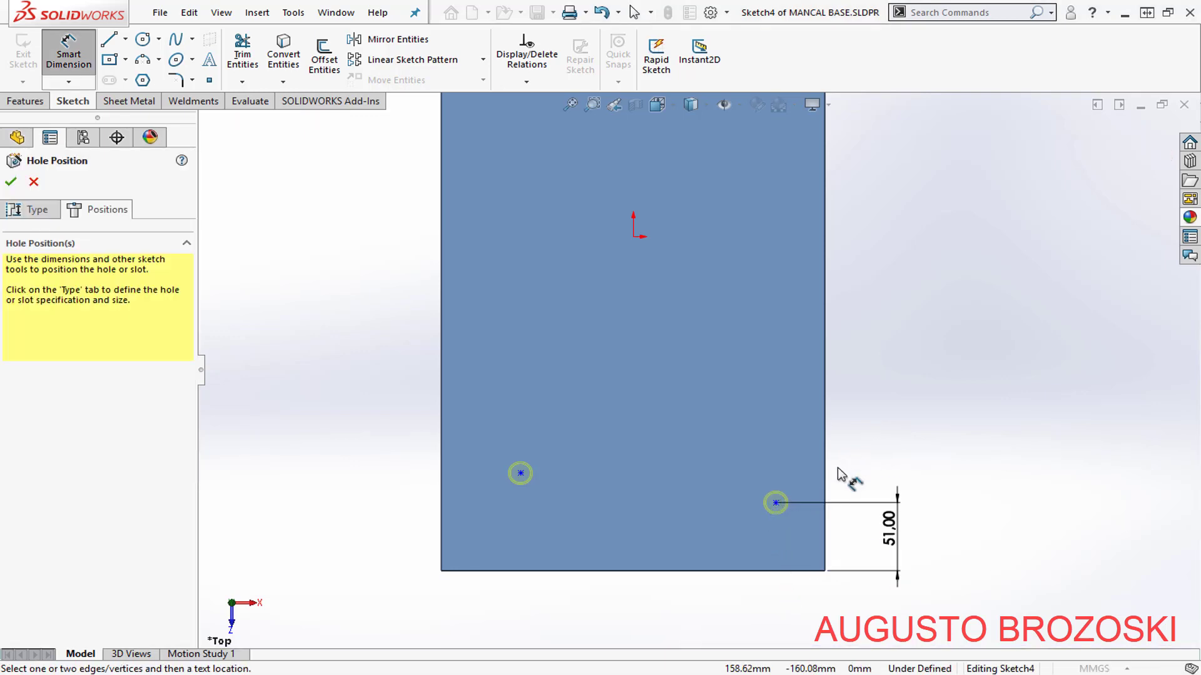
# - Dimension the lower-right hole point 66.5 mm from the plate's right edge
pyautogui.click(776, 503)
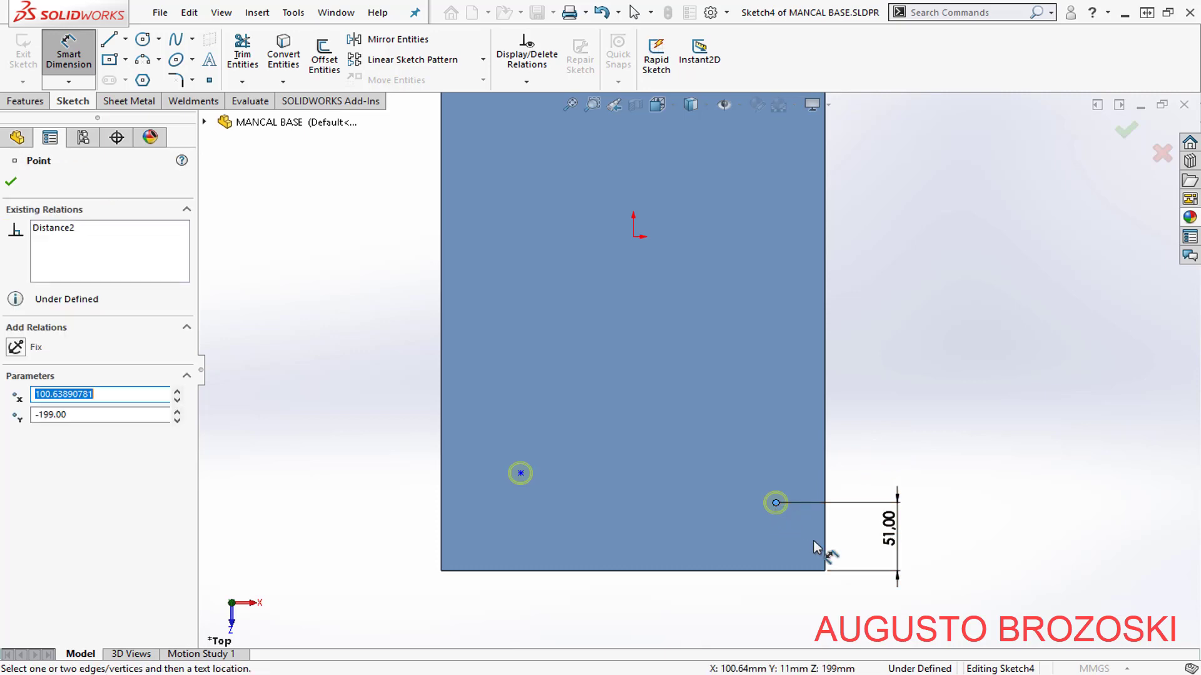
pyautogui.click(824, 546)
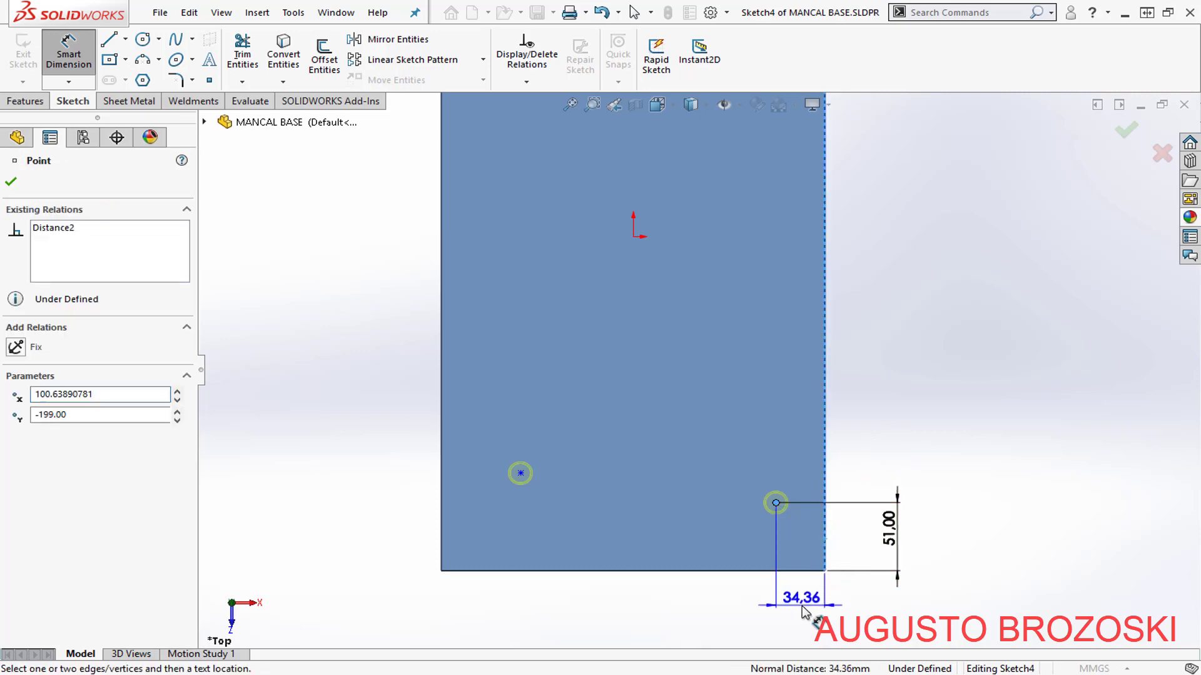
pyautogui.click(790, 631)
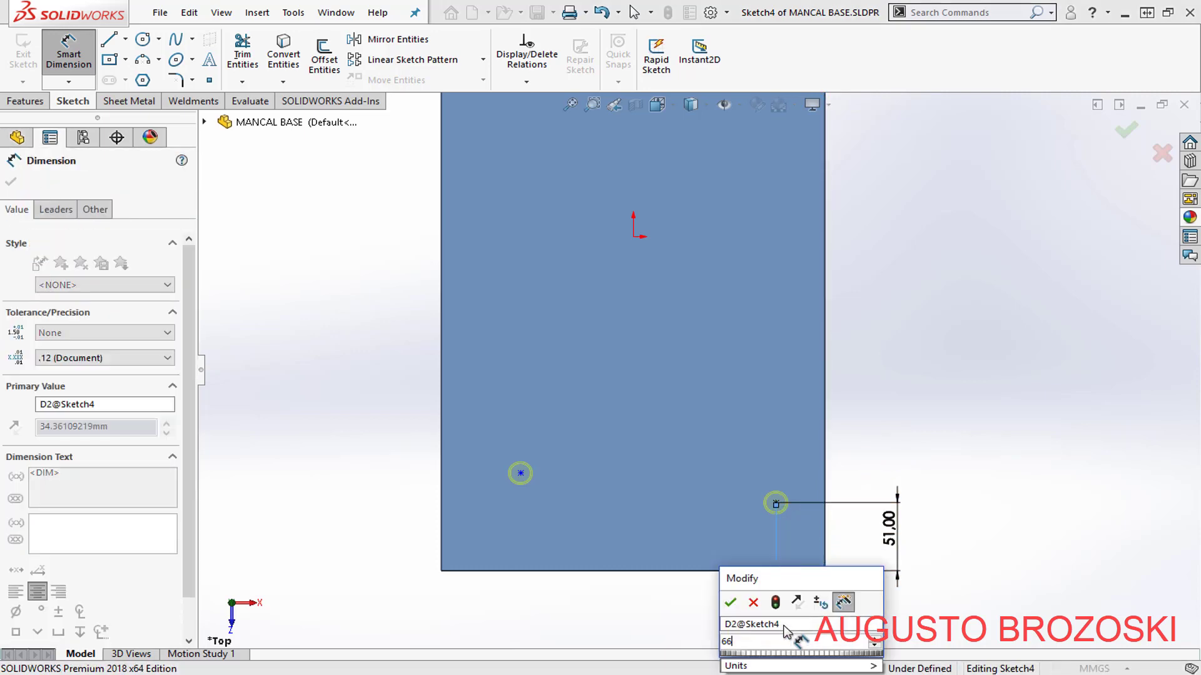
pyautogui.write('66,5')
pyautogui.press('Return')
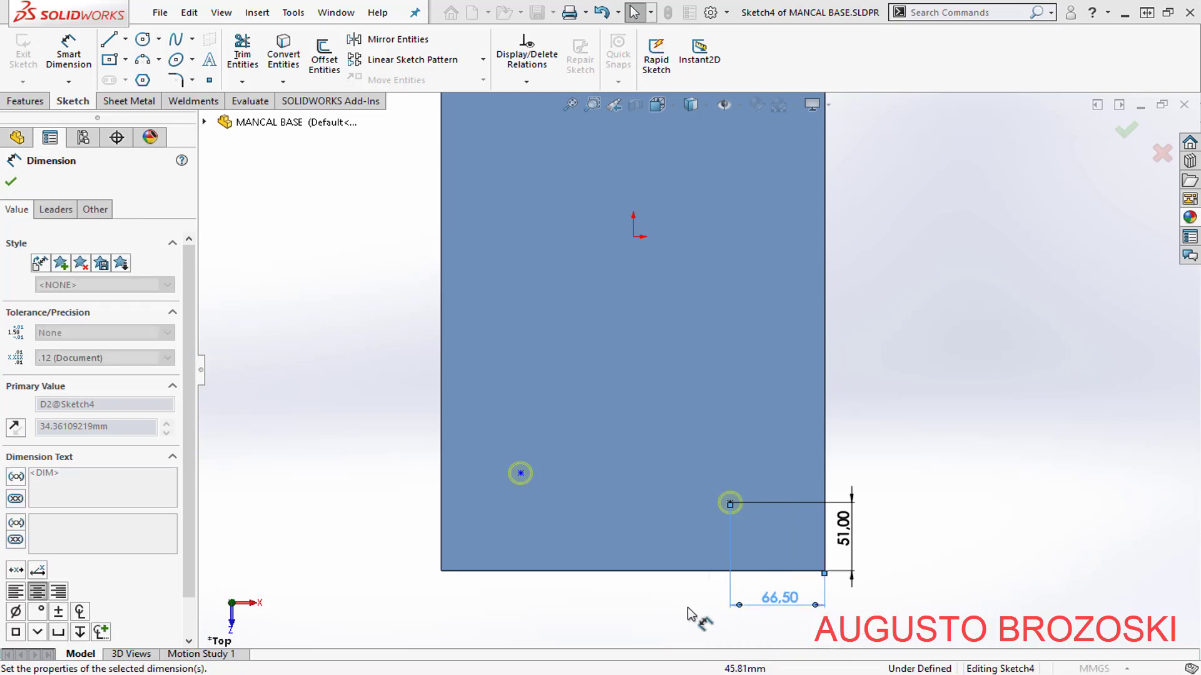
# - Dimension the horizontal distance between the two lower hole points as 137 mm, checking the spacing in the PDF drawing
pyautogui.click(521, 474)
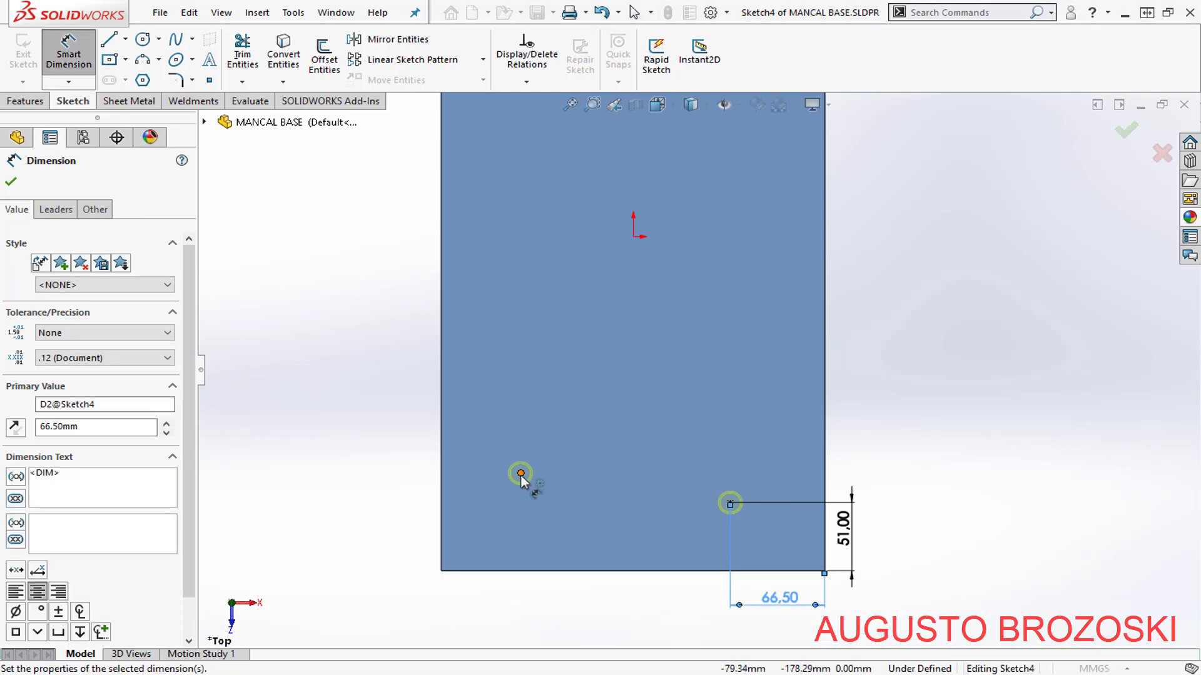
pyautogui.click(734, 510)
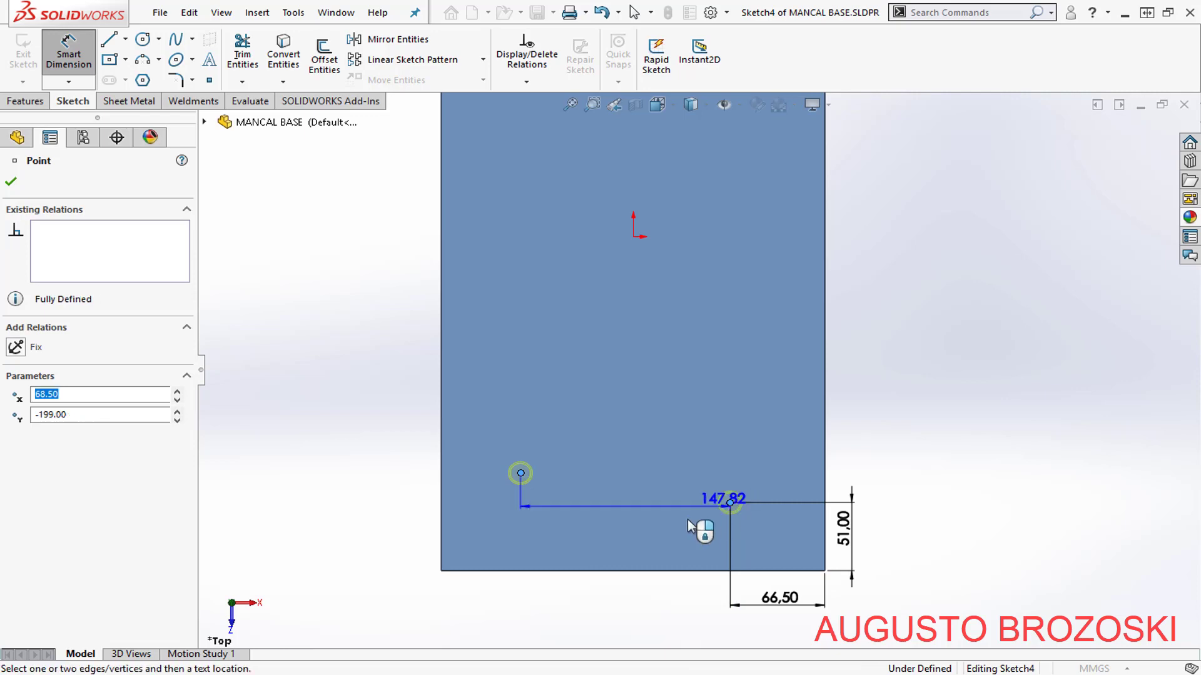
pyautogui.click(633, 615)
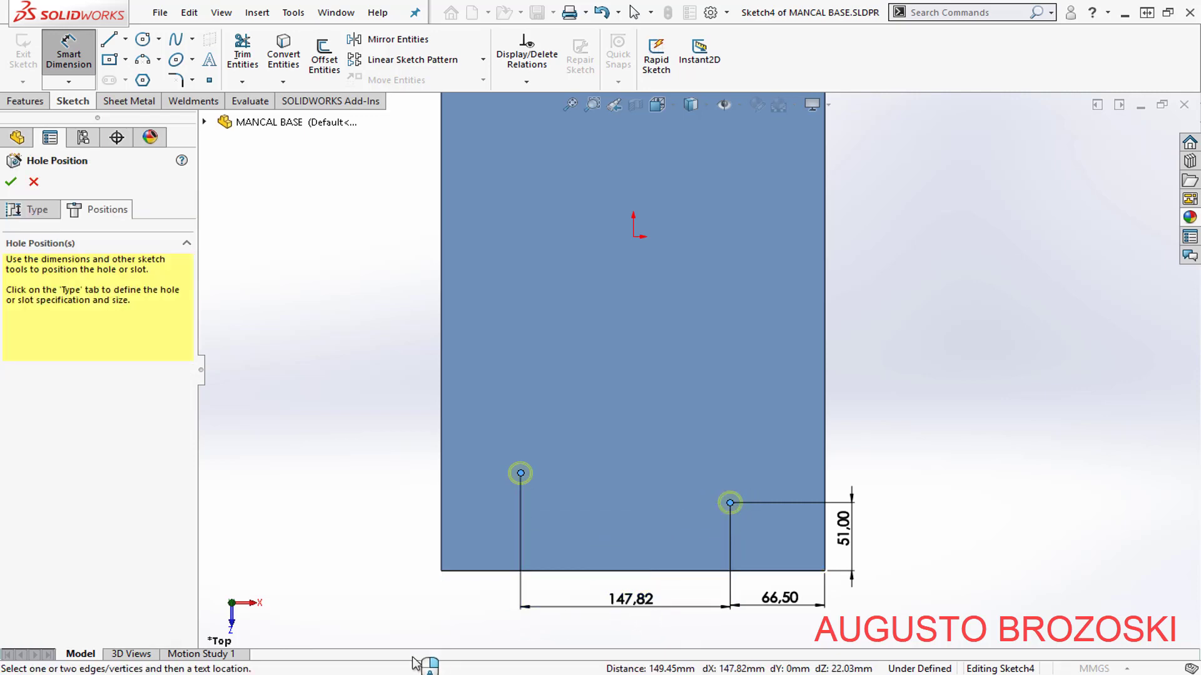
pyautogui.hotkey('alt', 'Tab')
pyautogui.hotkey('alt', 'Tab')
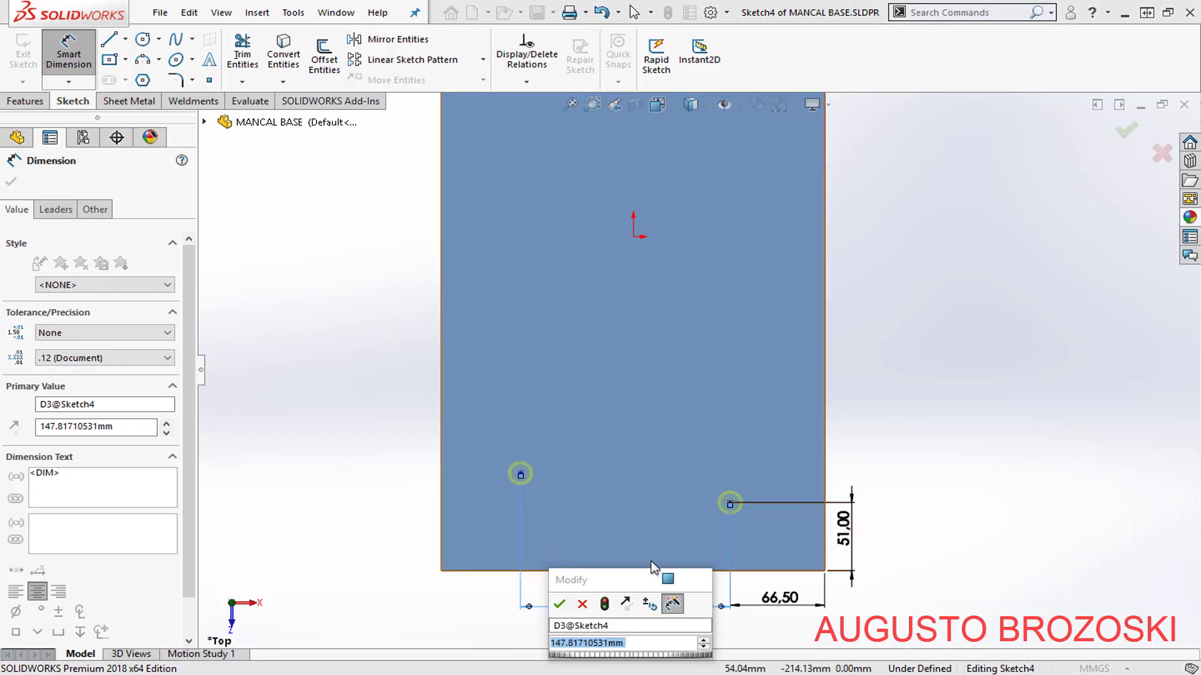
pyautogui.hotkey('alt', 'Tab')
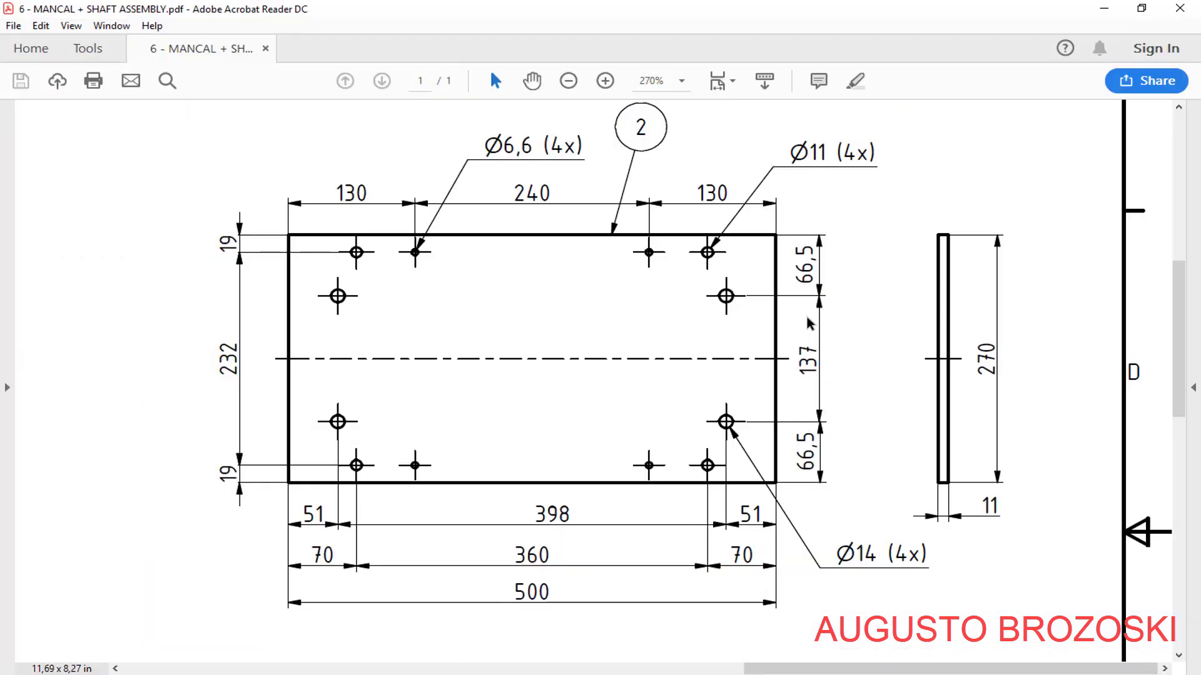
pyautogui.click(1103, 8)
pyautogui.click(635, 644)
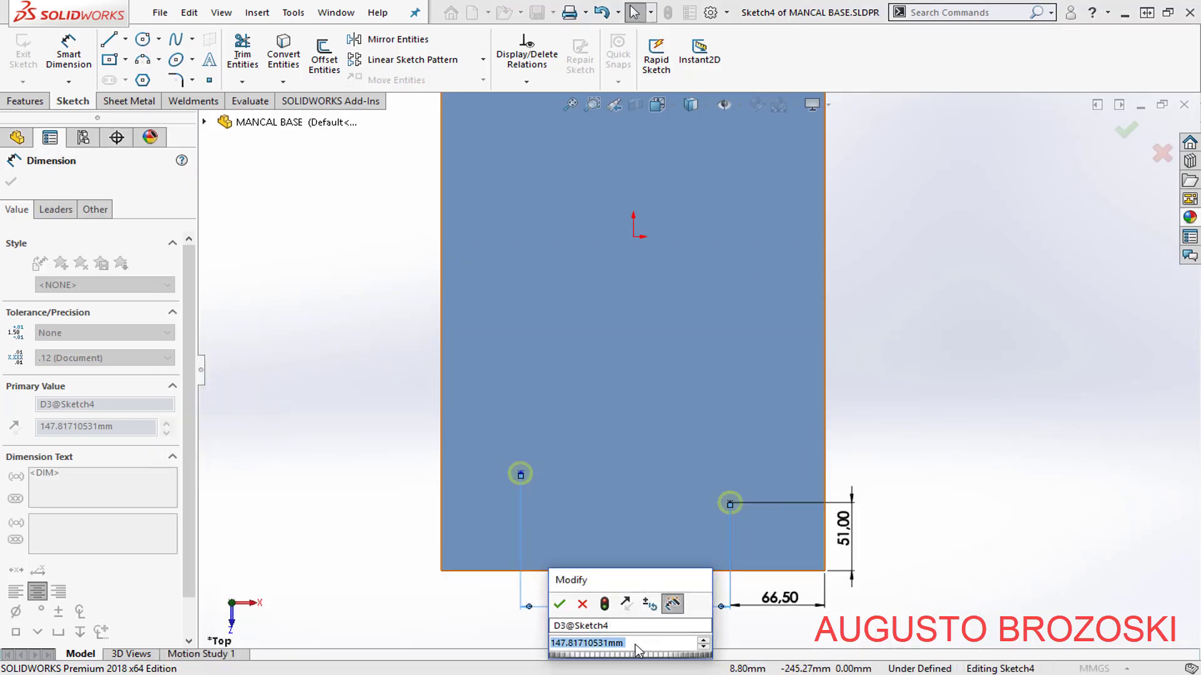
pyautogui.write('137')
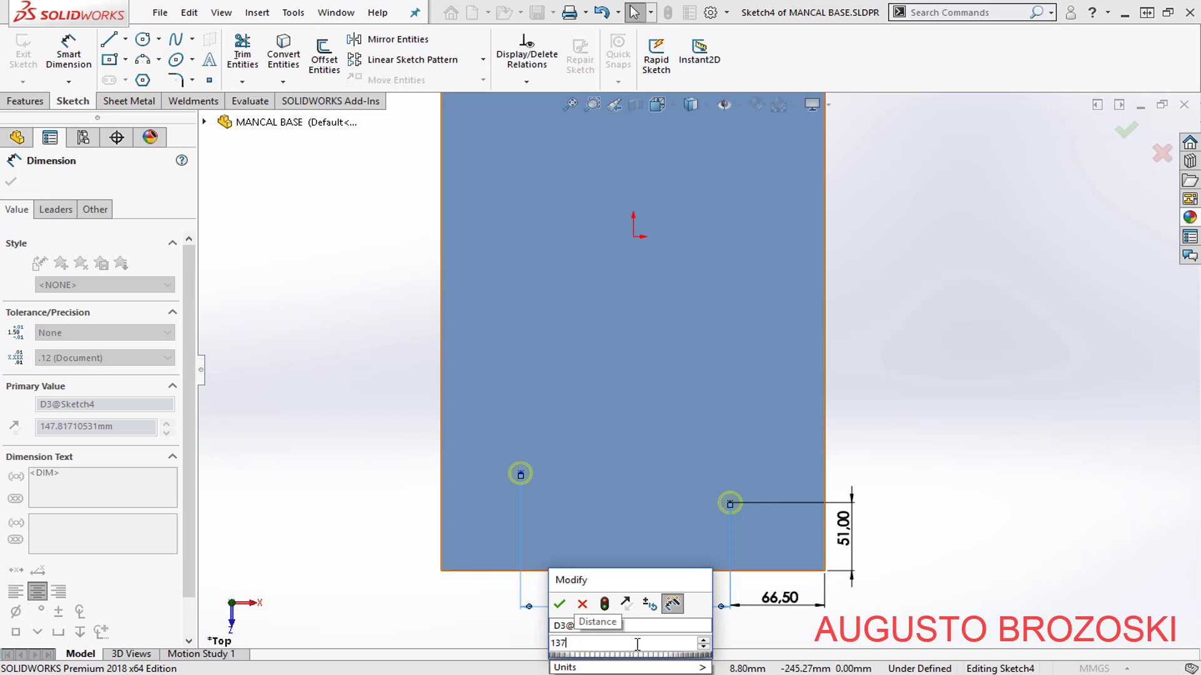
pyautogui.press('Return')
pyautogui.click(891, 414)
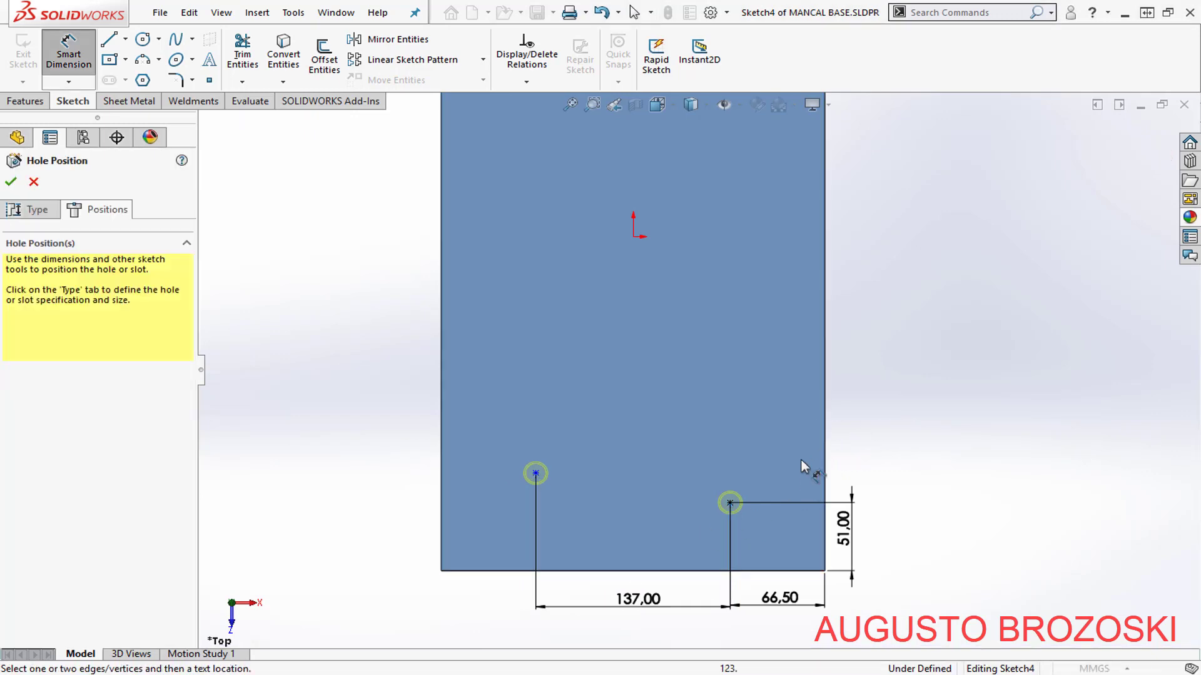
# - Dimension the vertical distance between the upper-right and lower-right hole points as 398 mm, as given in the PDF drawing
pyautogui.scroll(2, 801, 460)
pyautogui.scroll(2, 810, 362)
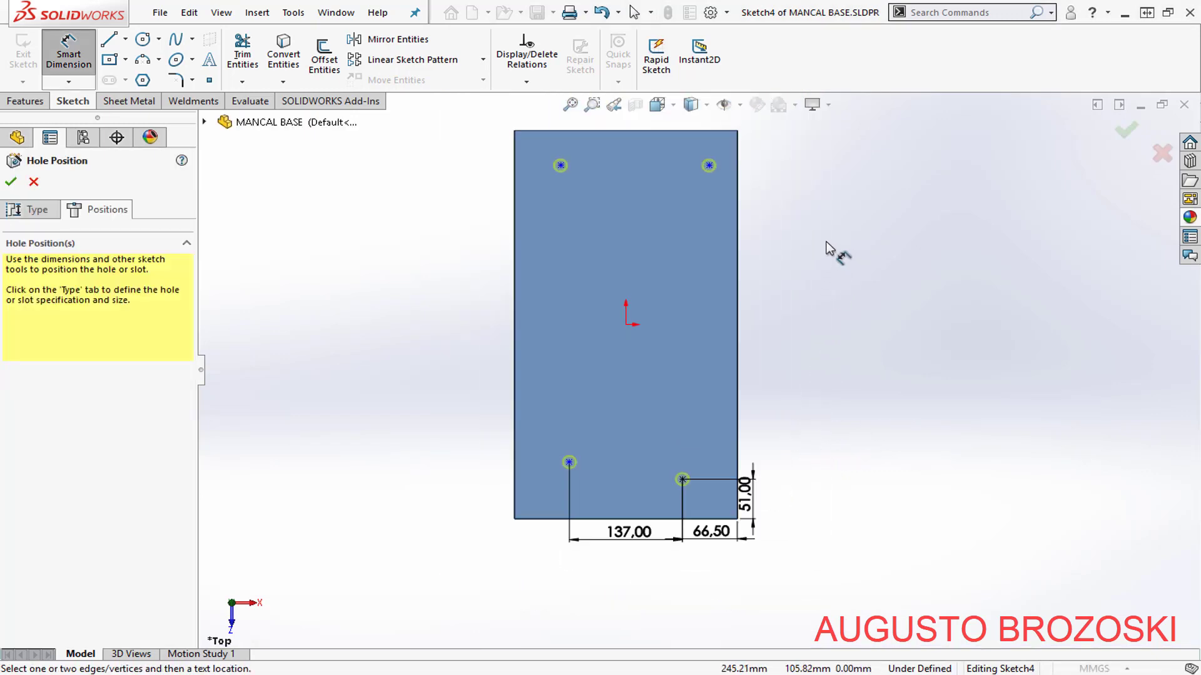
pyautogui.click(709, 166)
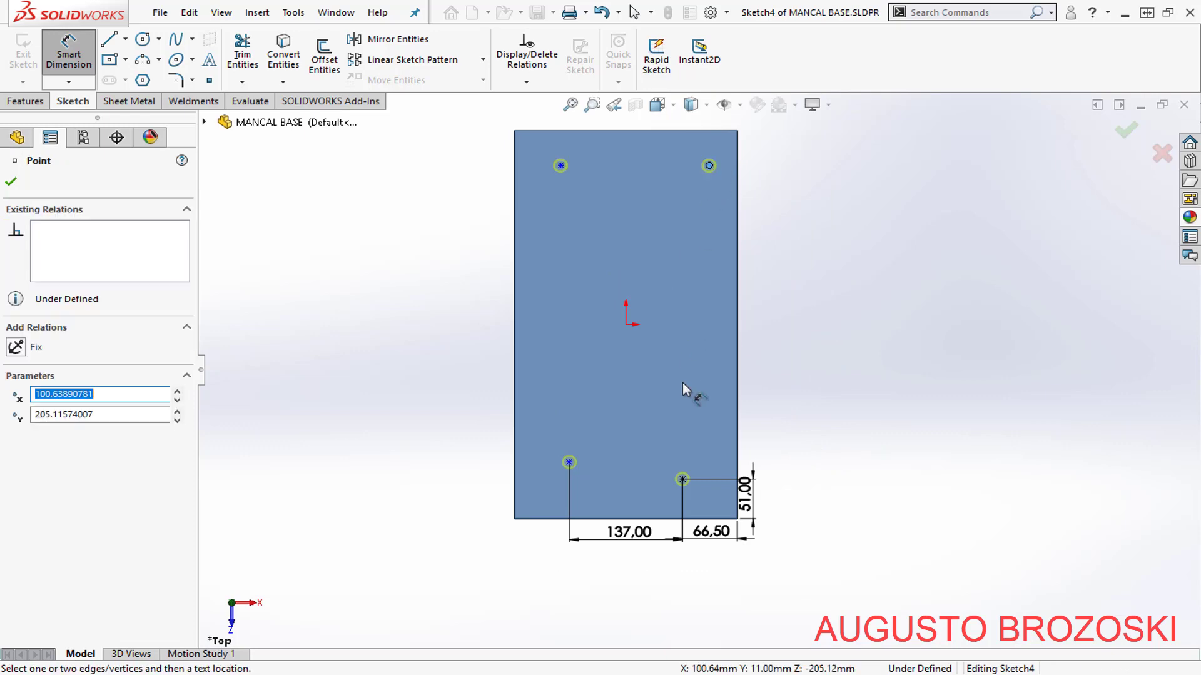
pyautogui.click(682, 480)
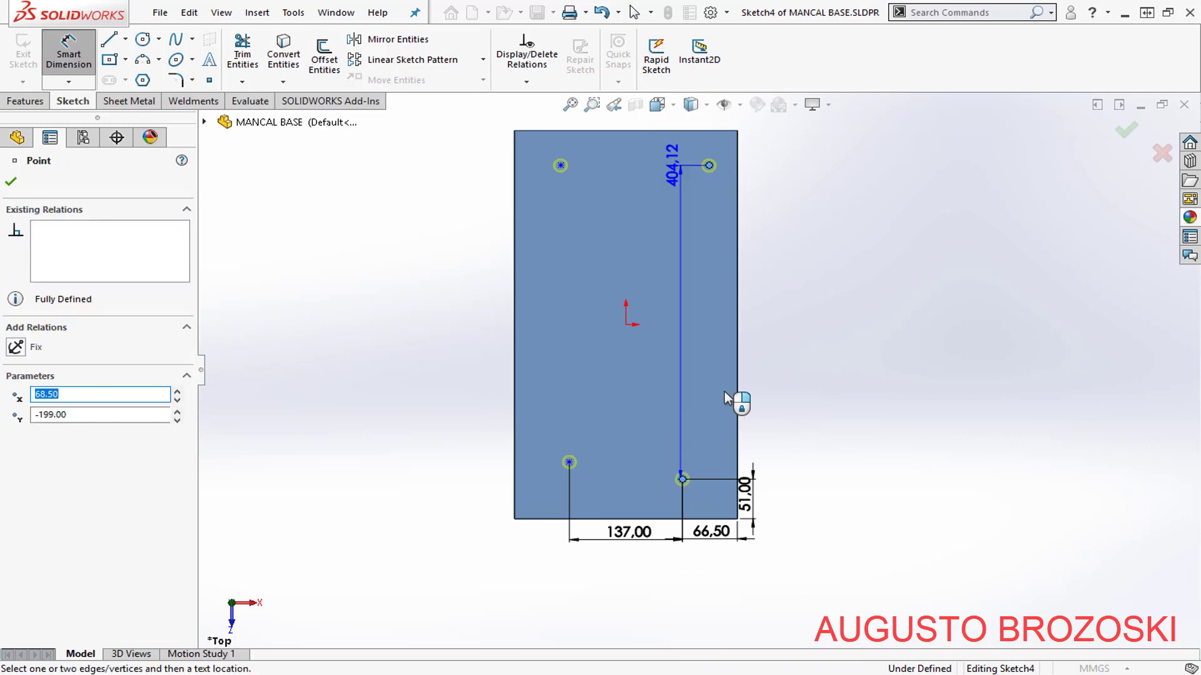
pyautogui.click(770, 343)
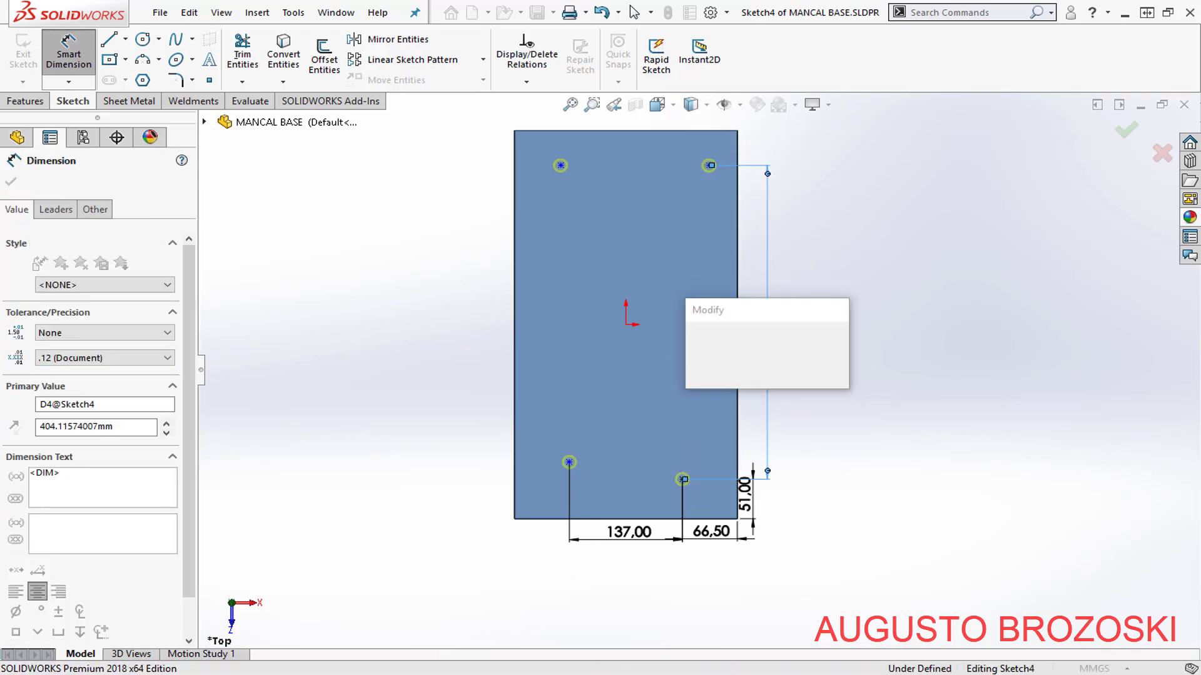
pyautogui.hotkey('alt', 'Tab')
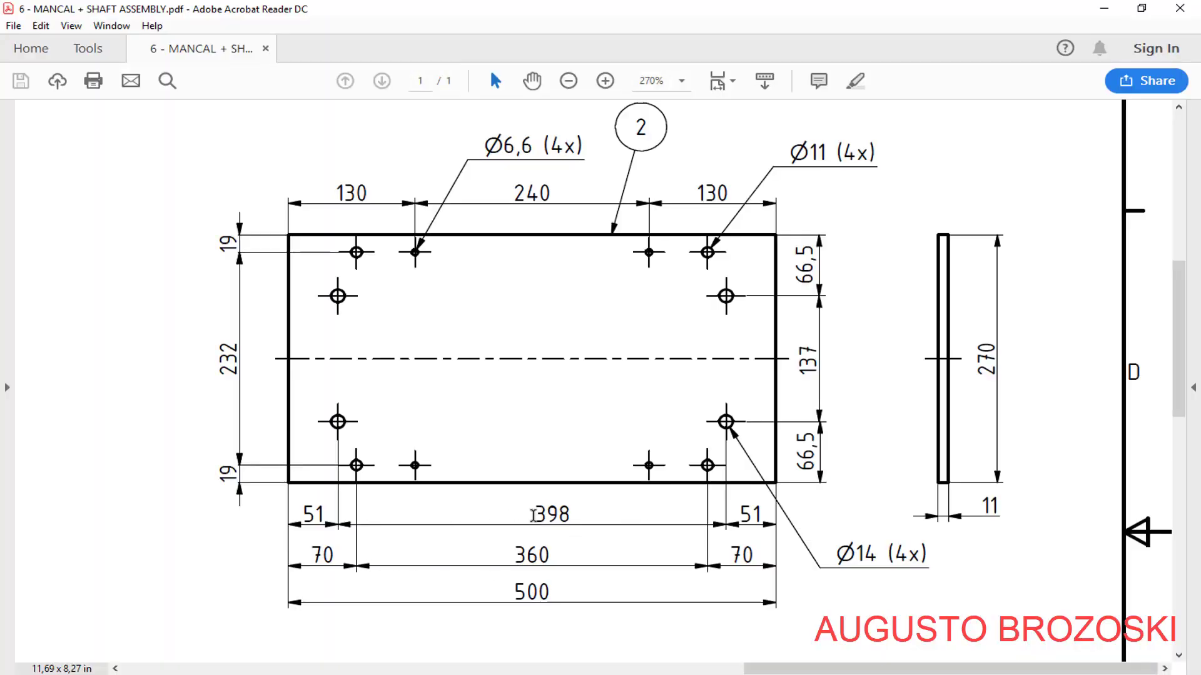
pyautogui.hotkey('alt', 'Tab')
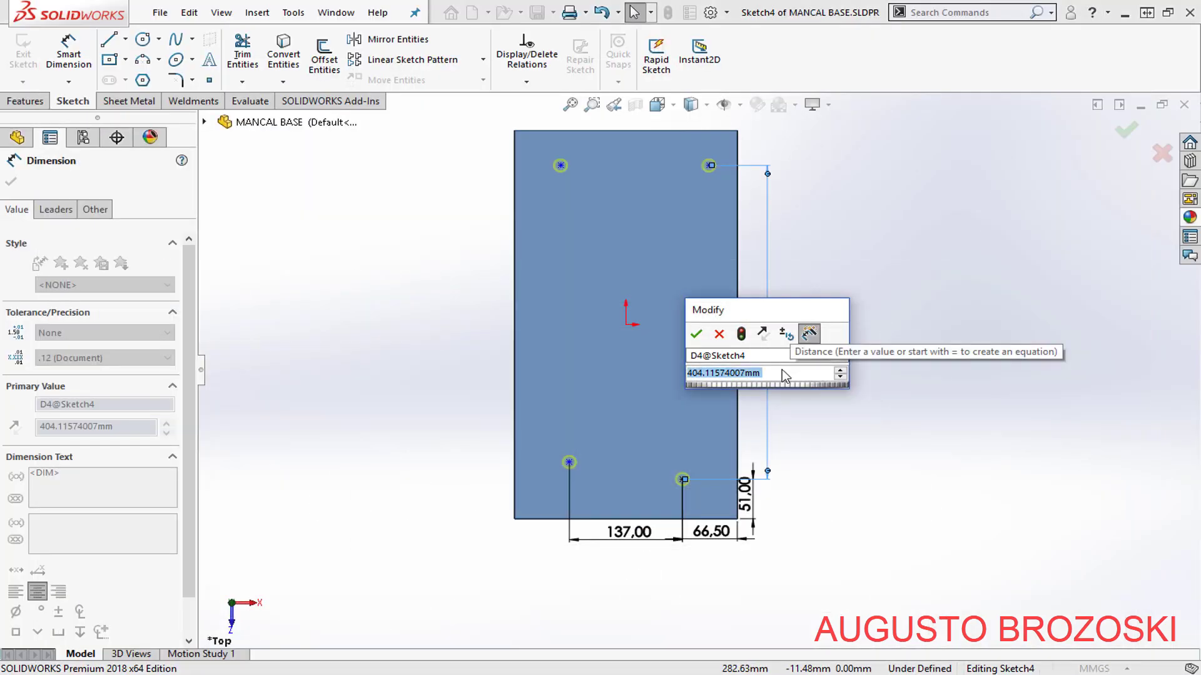
pyautogui.write('398')
pyautogui.press('Return')
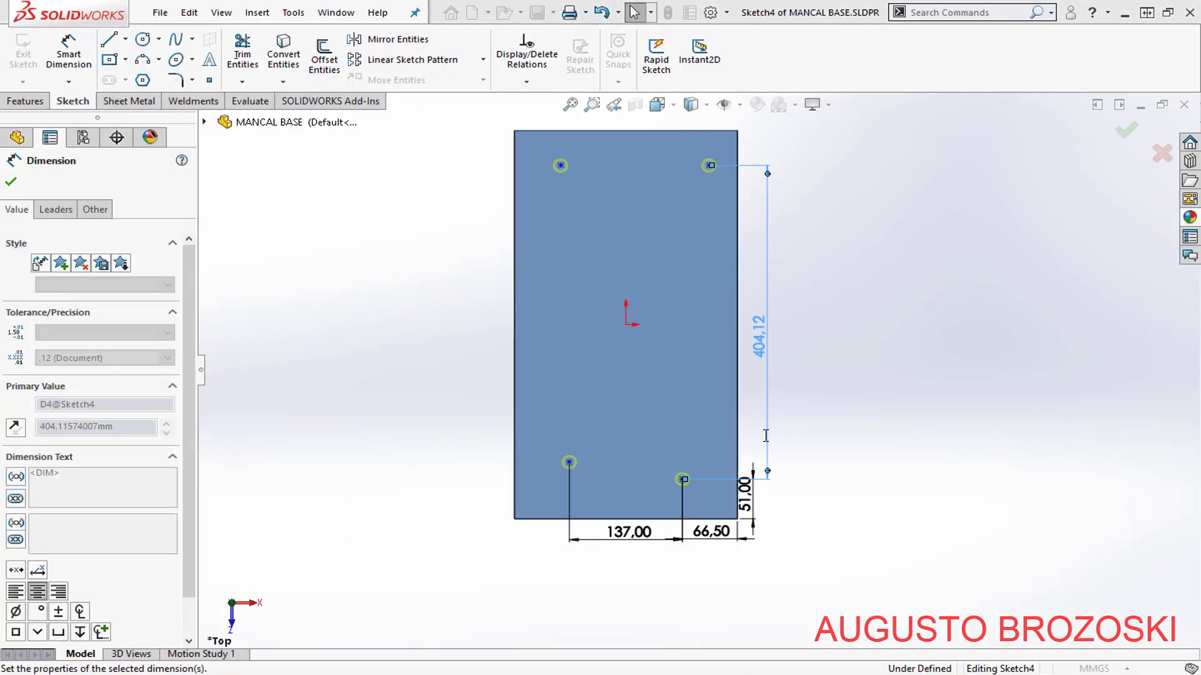
pyautogui.click(822, 400)
pyautogui.press('Escape')
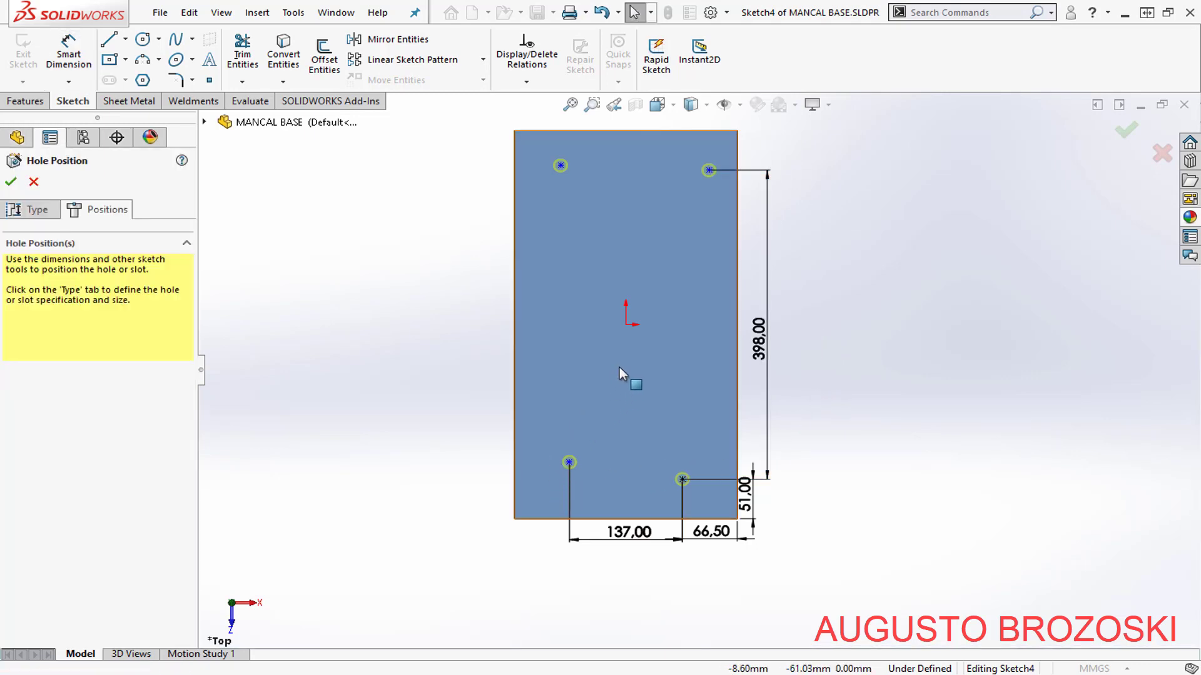
# - Align the two upper hole points with a Horizontal relation
pyautogui.click(560, 167)
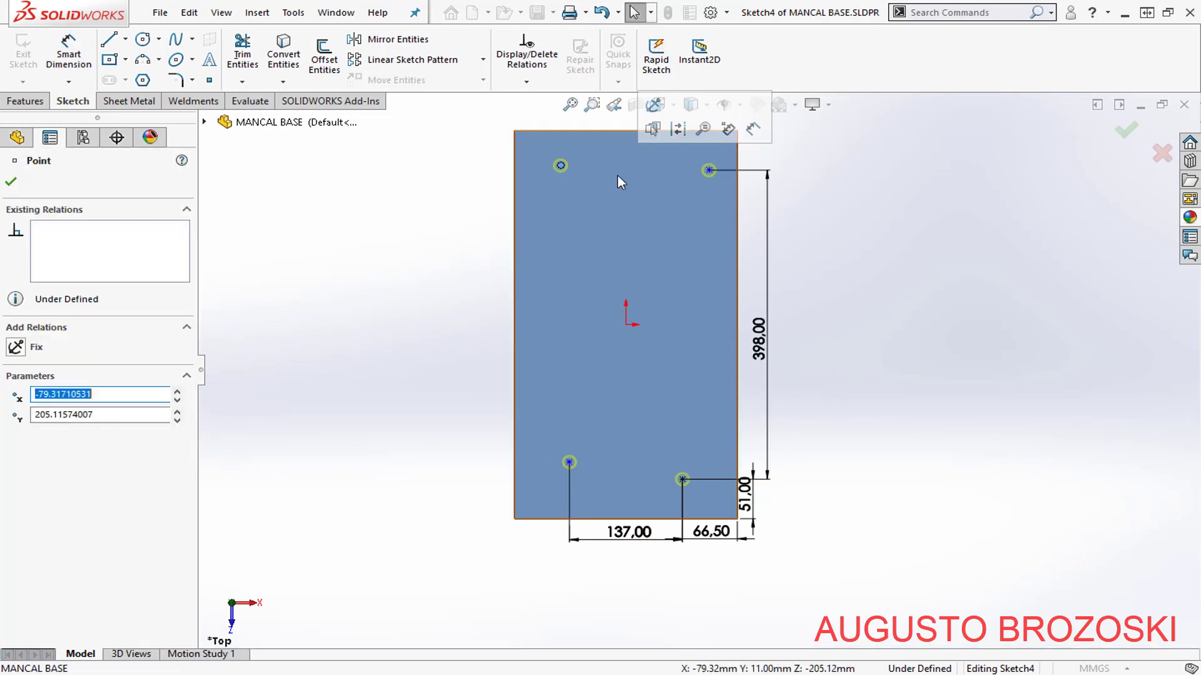
pyautogui.keyDown('ctrl'); pyautogui.click(709, 170); pyautogui.keyUp('ctrl')
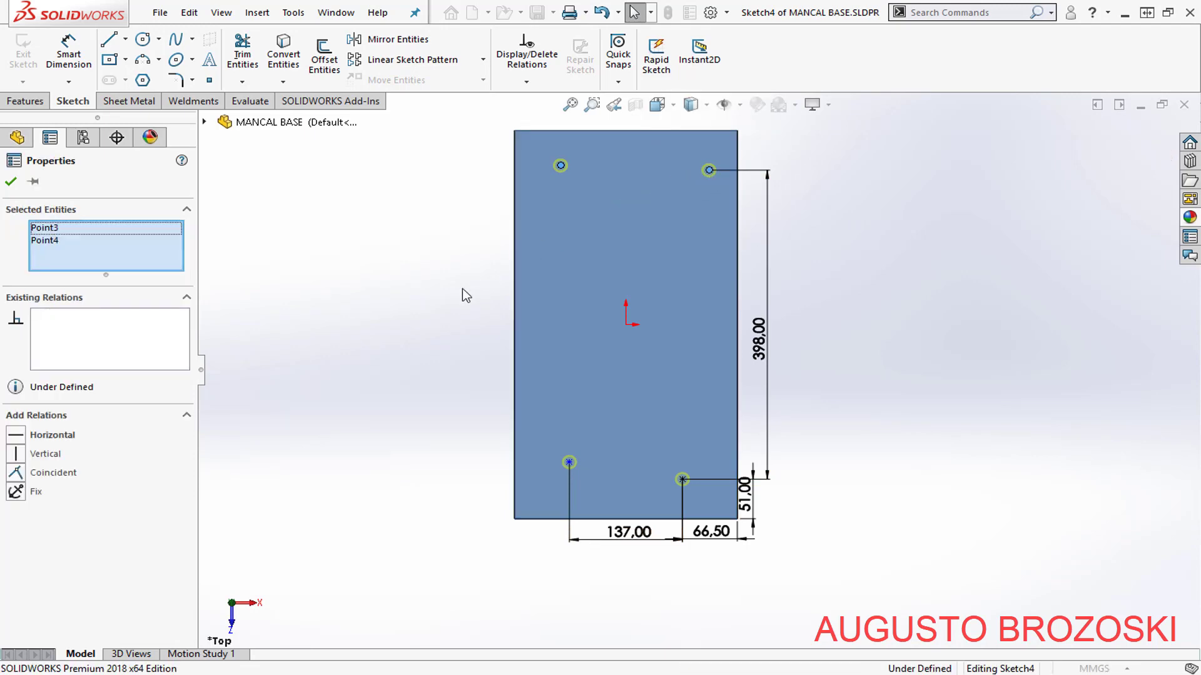
pyautogui.click(17, 438)
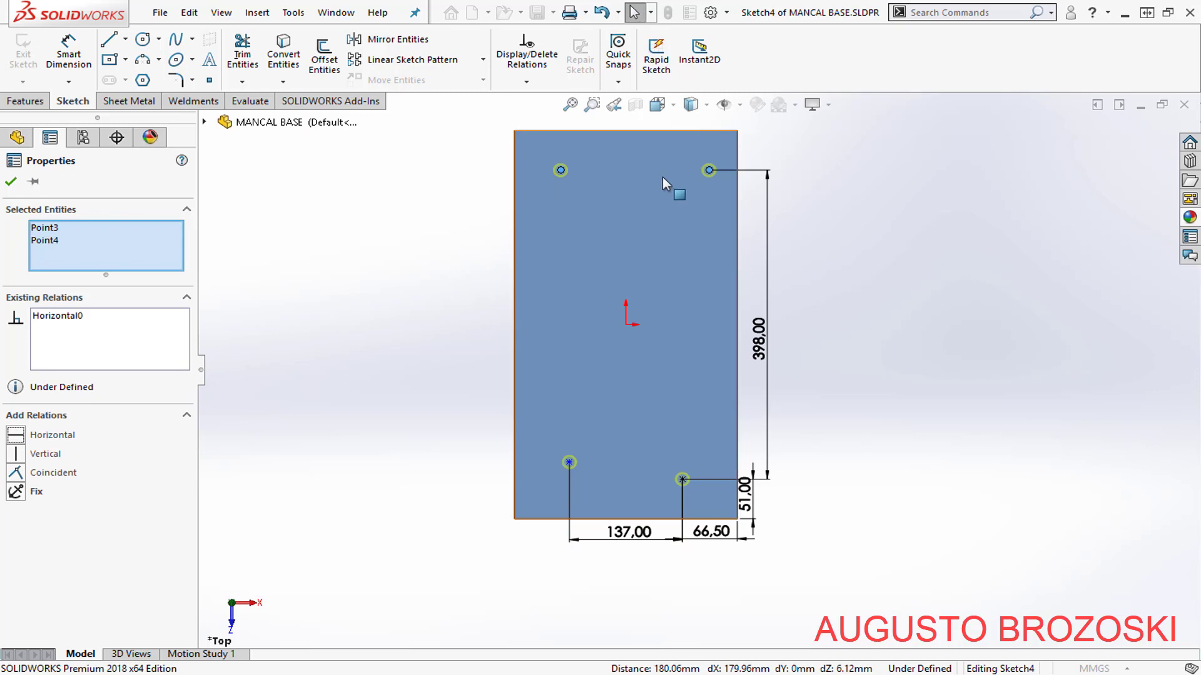
pyautogui.click(8, 185)
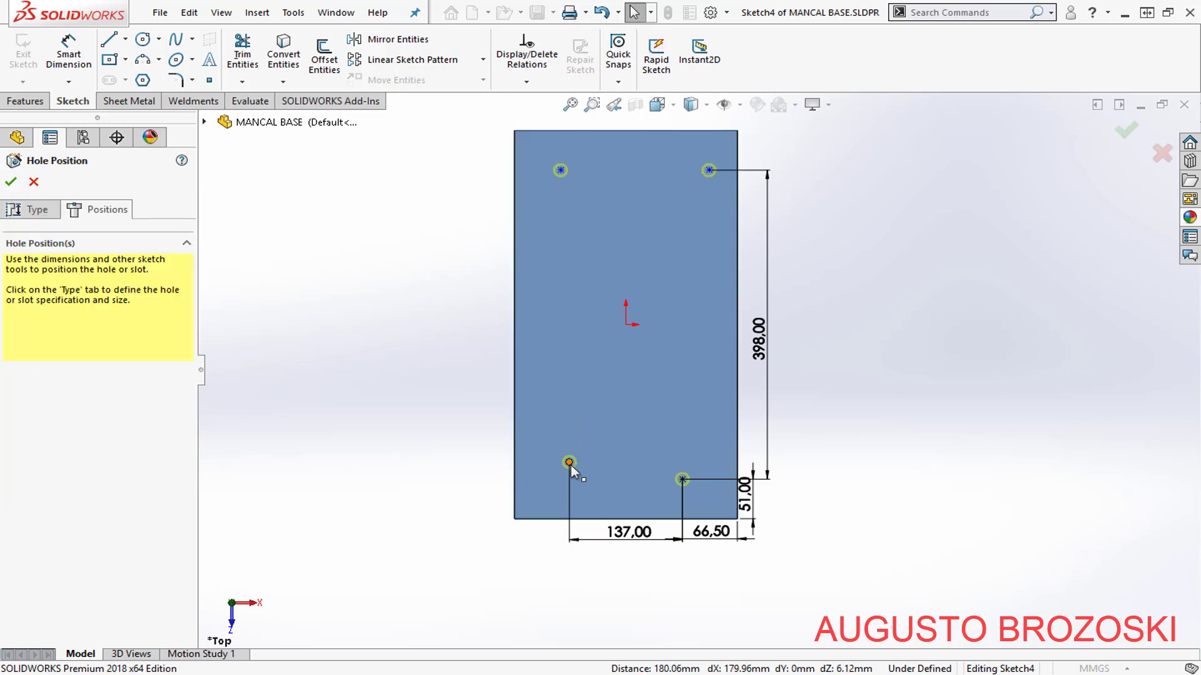
# - Align the two lower hole points with a Horizontal relation
pyautogui.click(592, 460)
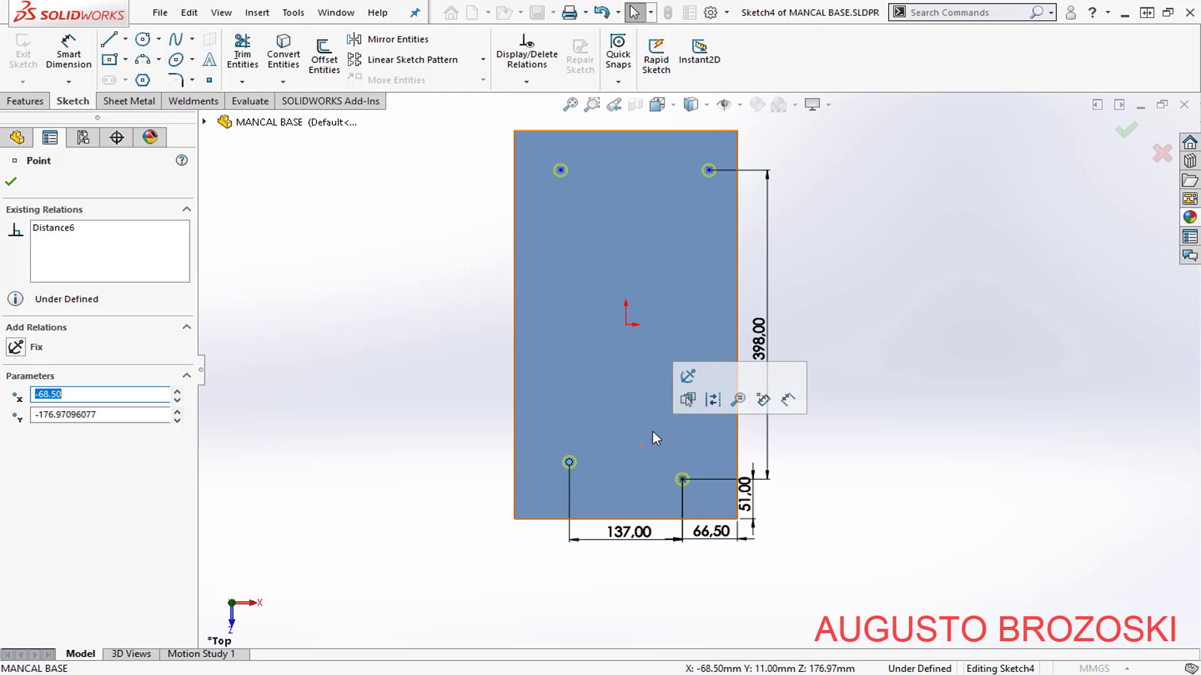
pyautogui.click(684, 481)
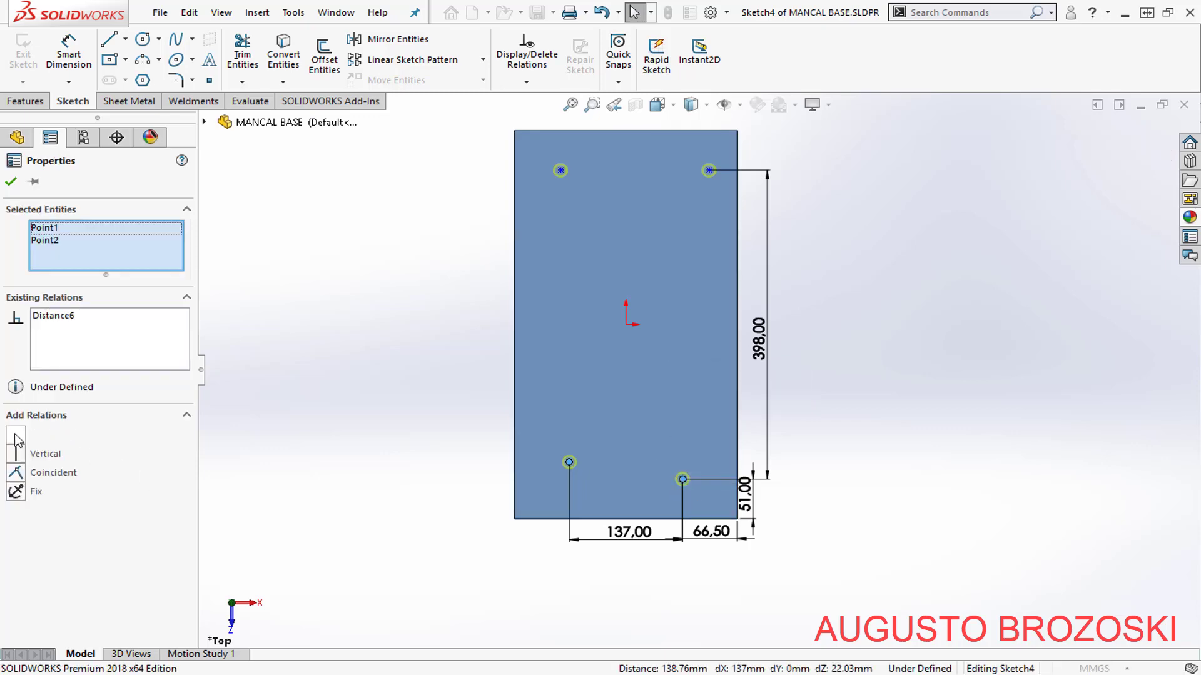
pyautogui.click(15, 437)
pyautogui.click(10, 182)
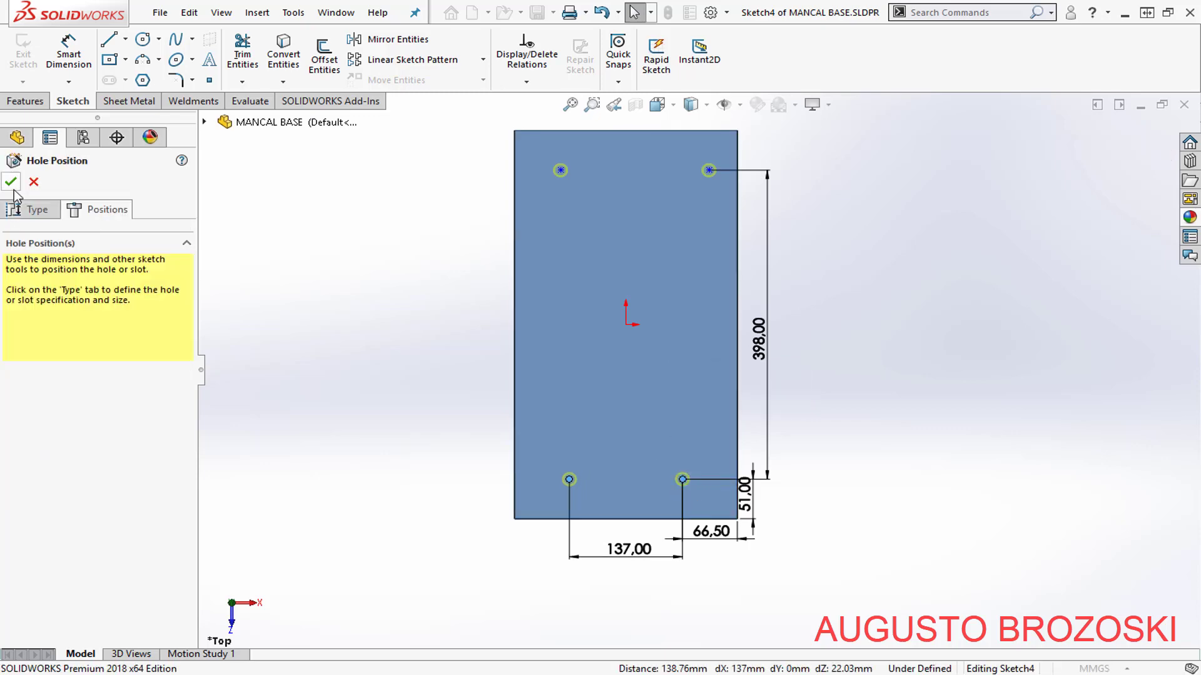
# - Align the upper-right hole point with the lower-right hole point using a Vertical relation
pyautogui.click(710, 172)
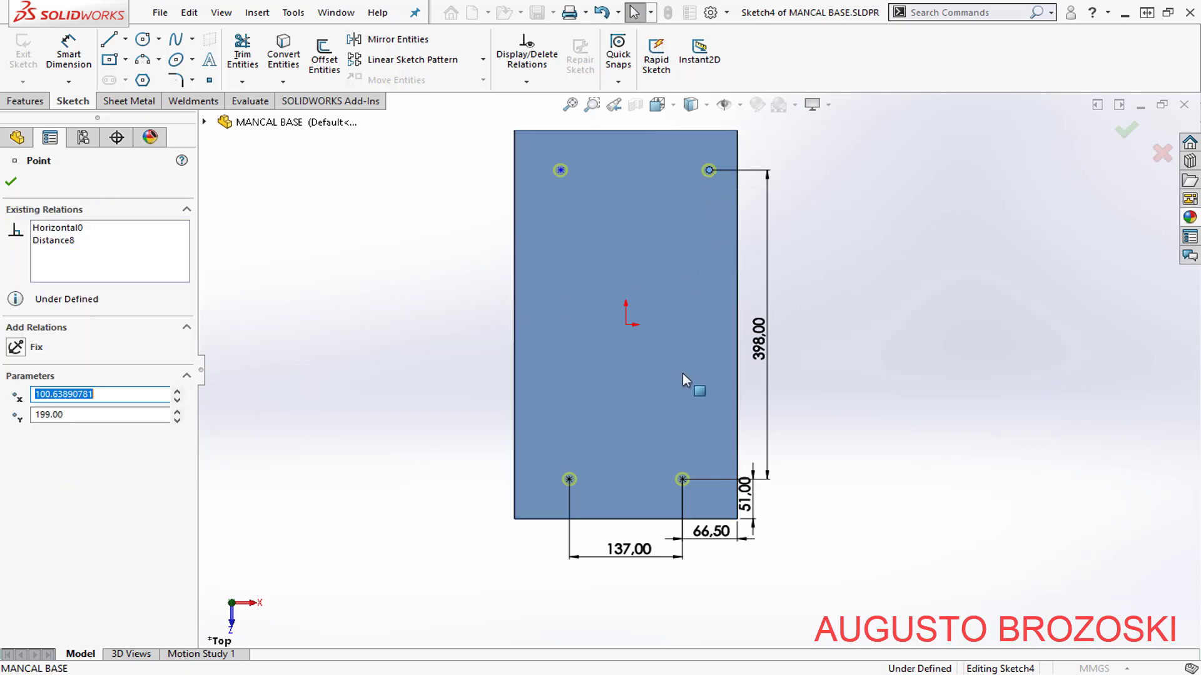
pyautogui.keyDown('ctrl'); pyautogui.click(682, 479); pyautogui.keyUp('ctrl')
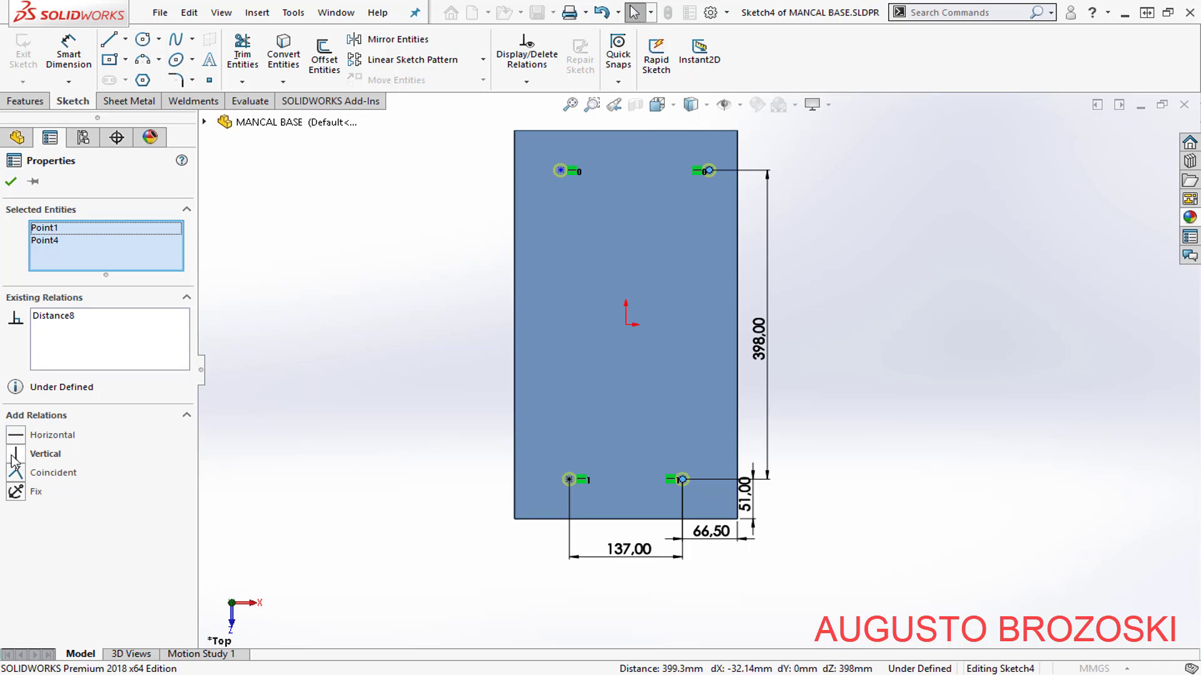
pyautogui.click(13, 461)
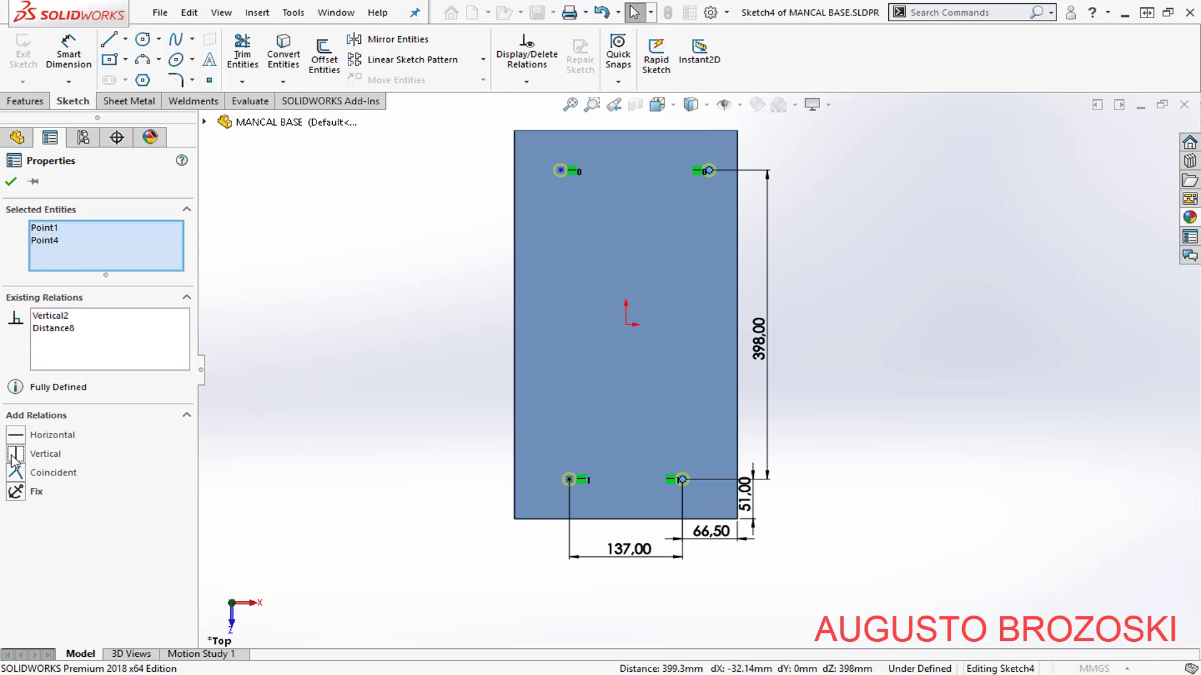
pyautogui.click(11, 182)
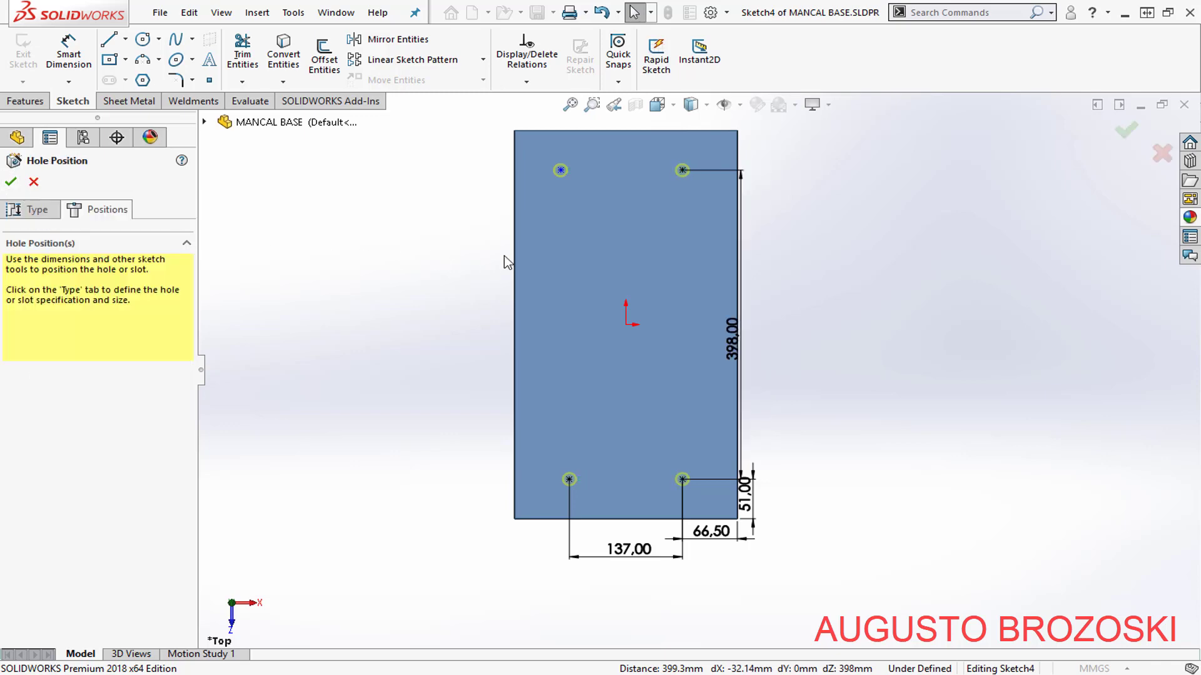
# - Align the upper-left hole point with the lower-left hole point using a Vertical relation
pyautogui.click(561, 170)
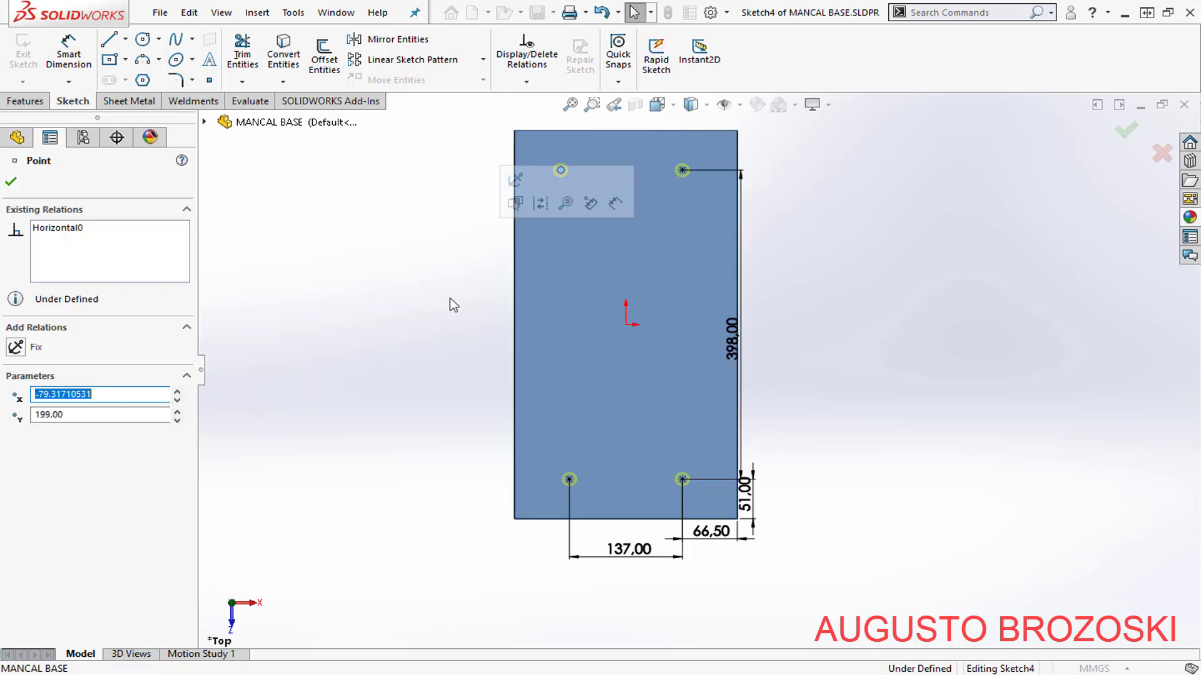
pyautogui.keyDown('ctrl'); pyautogui.click(569, 480); pyautogui.keyUp('ctrl')
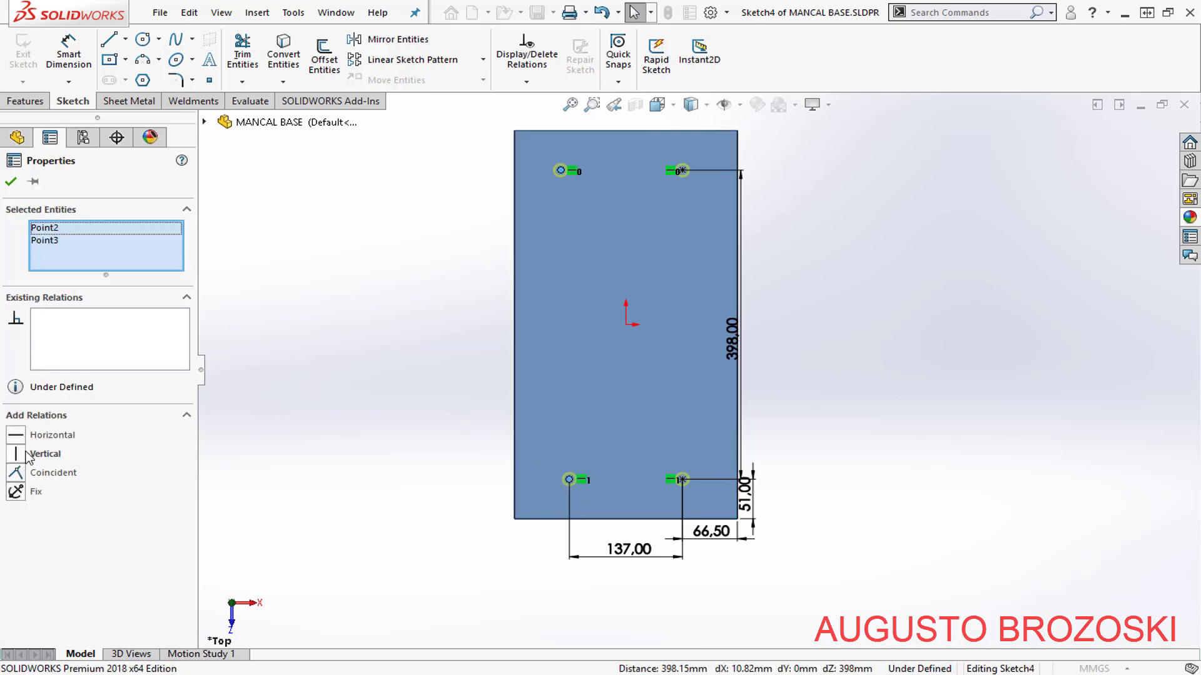
pyautogui.click(27, 454)
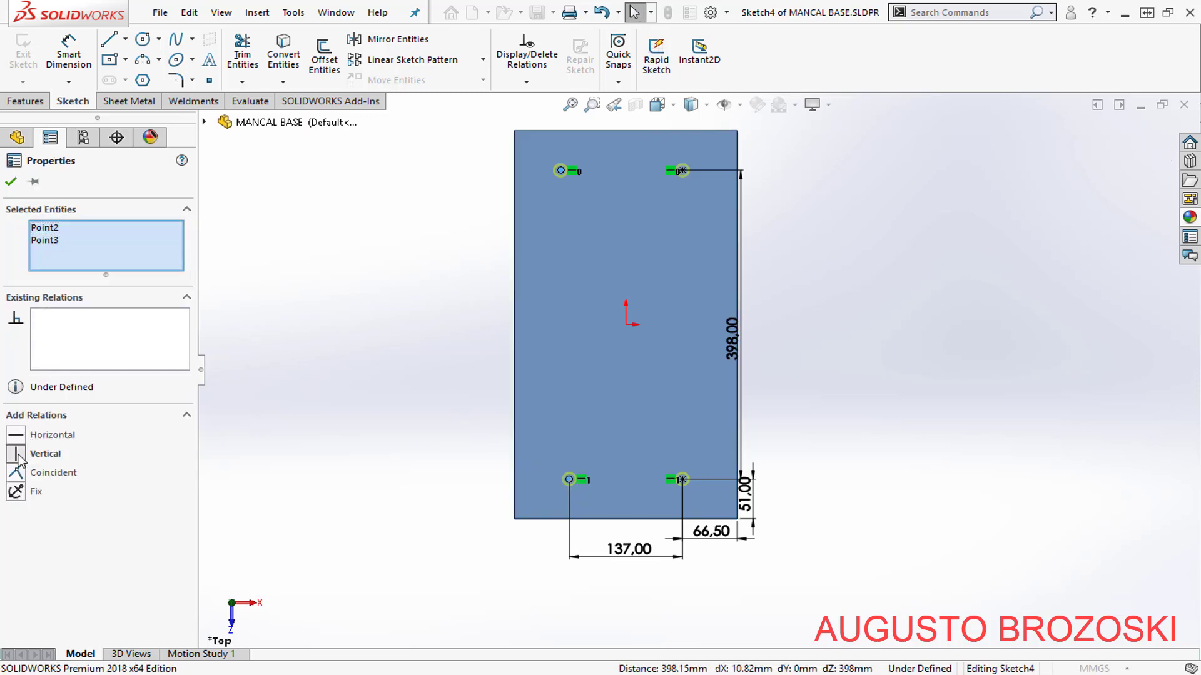
pyautogui.click(10, 183)
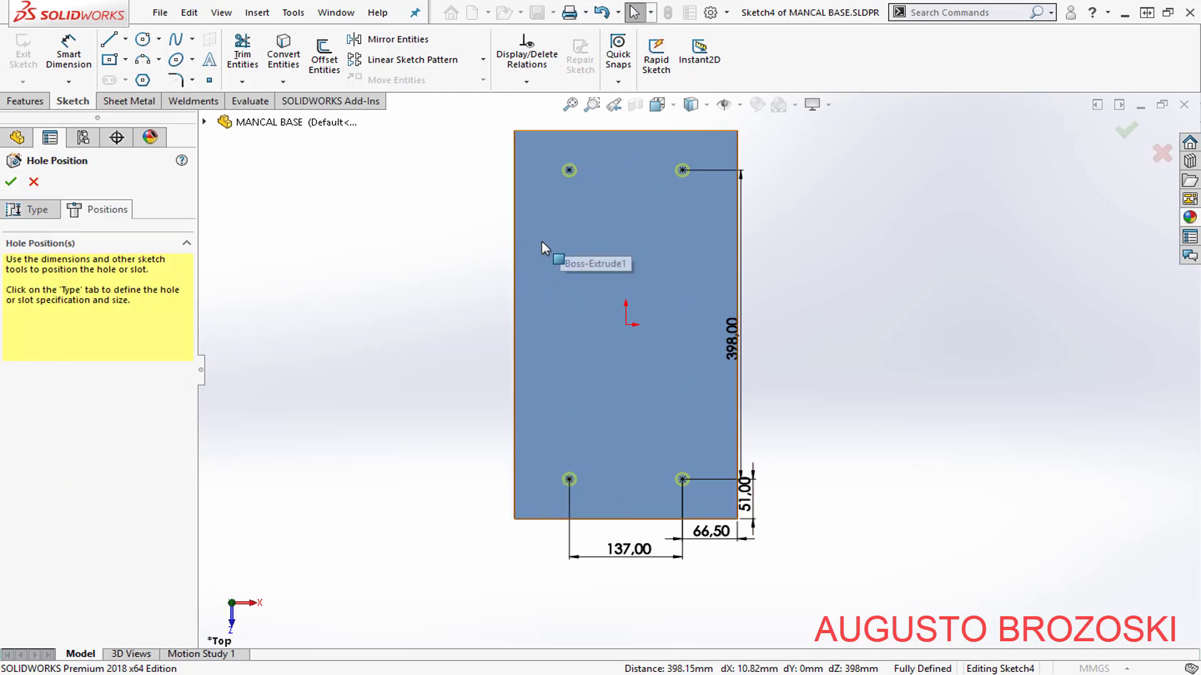
pyautogui.press('Escape')
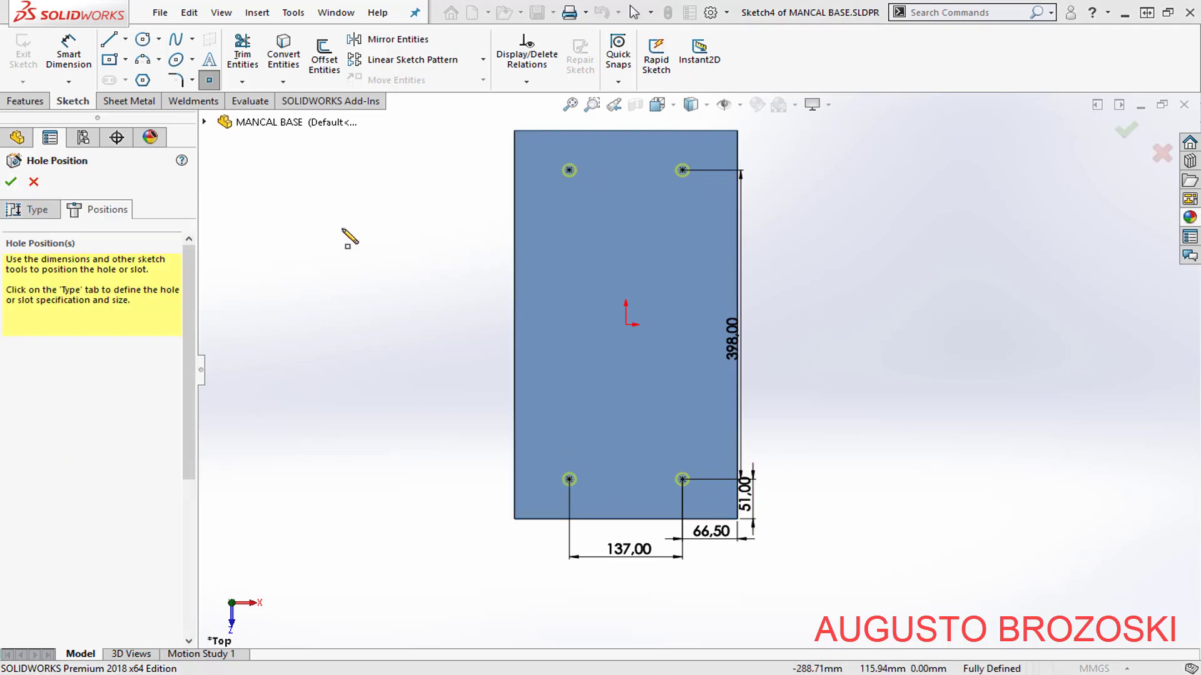
# - Change the hole specification to a plain ANSI Metric hole of the Screw Clearances type
pyautogui.click(42, 212)
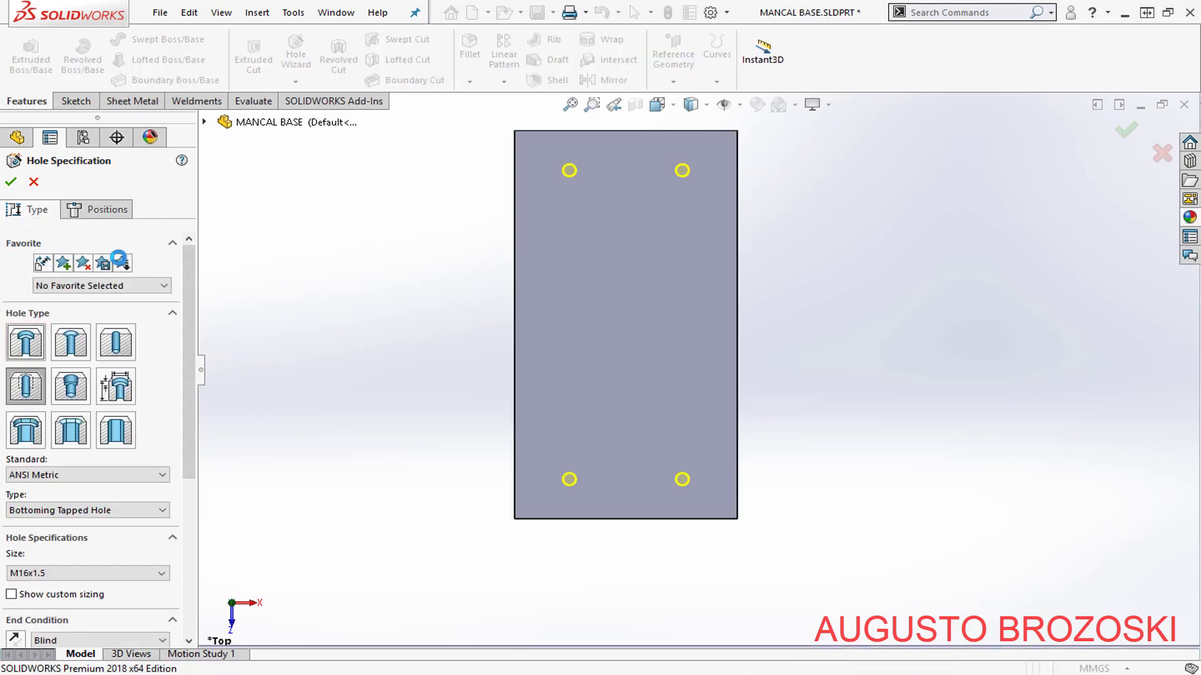
pyautogui.click(117, 349)
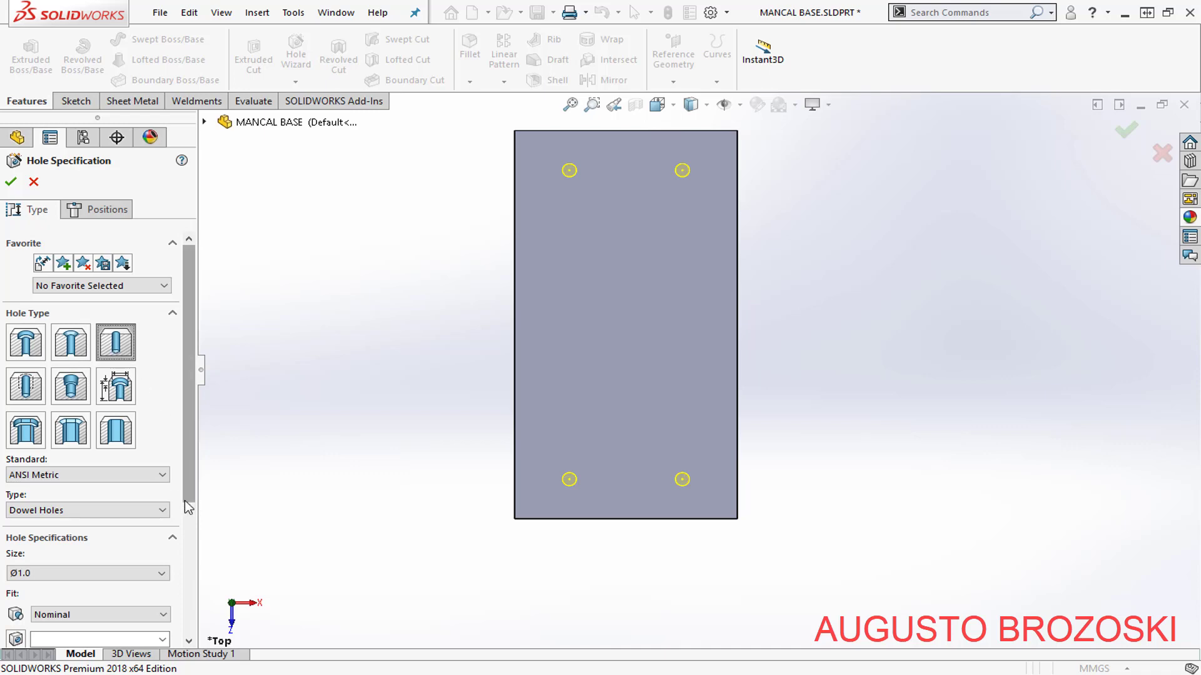
pyautogui.click(151, 478)
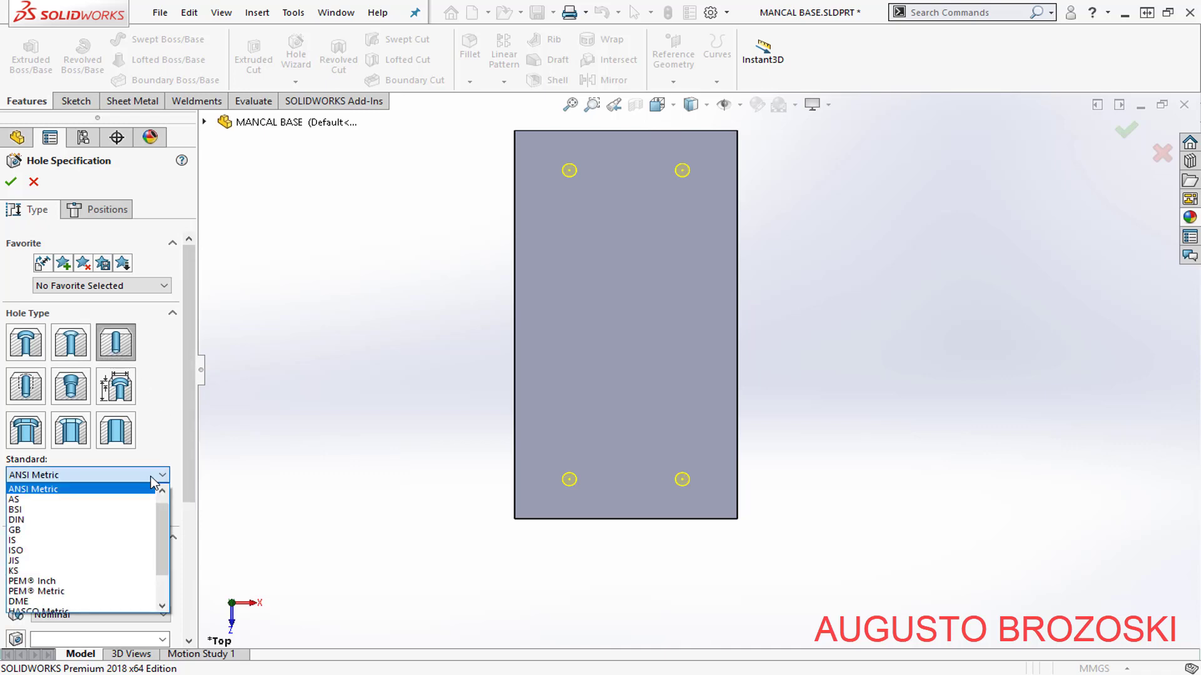
pyautogui.click(150, 478)
pyautogui.click(153, 513)
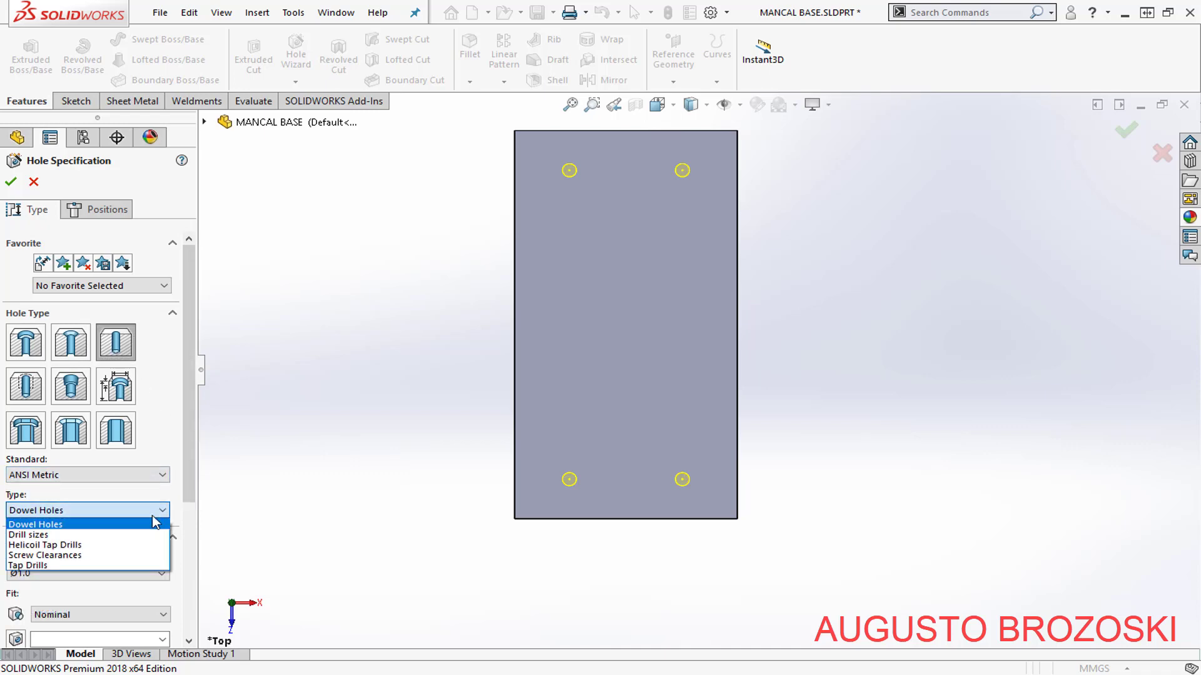
pyautogui.click(109, 556)
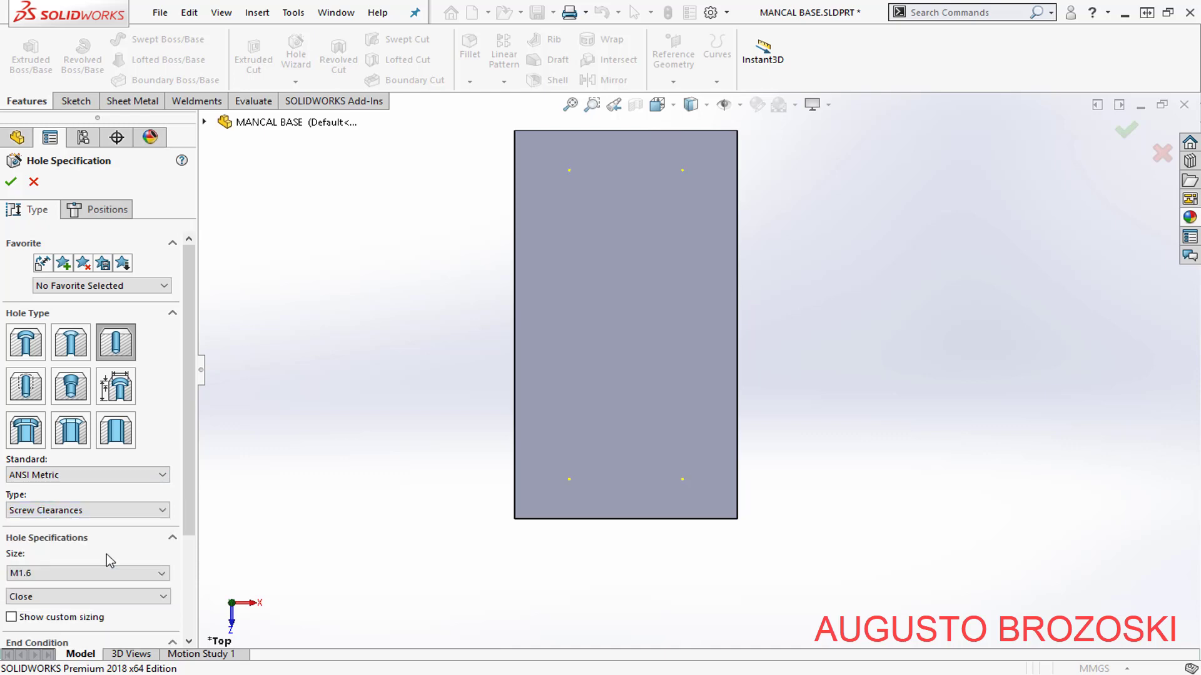
# - Set the clearance hole size to M12, checking the required hole diameter in the PDF drawing
pyautogui.scroll(-4, 188, 541)
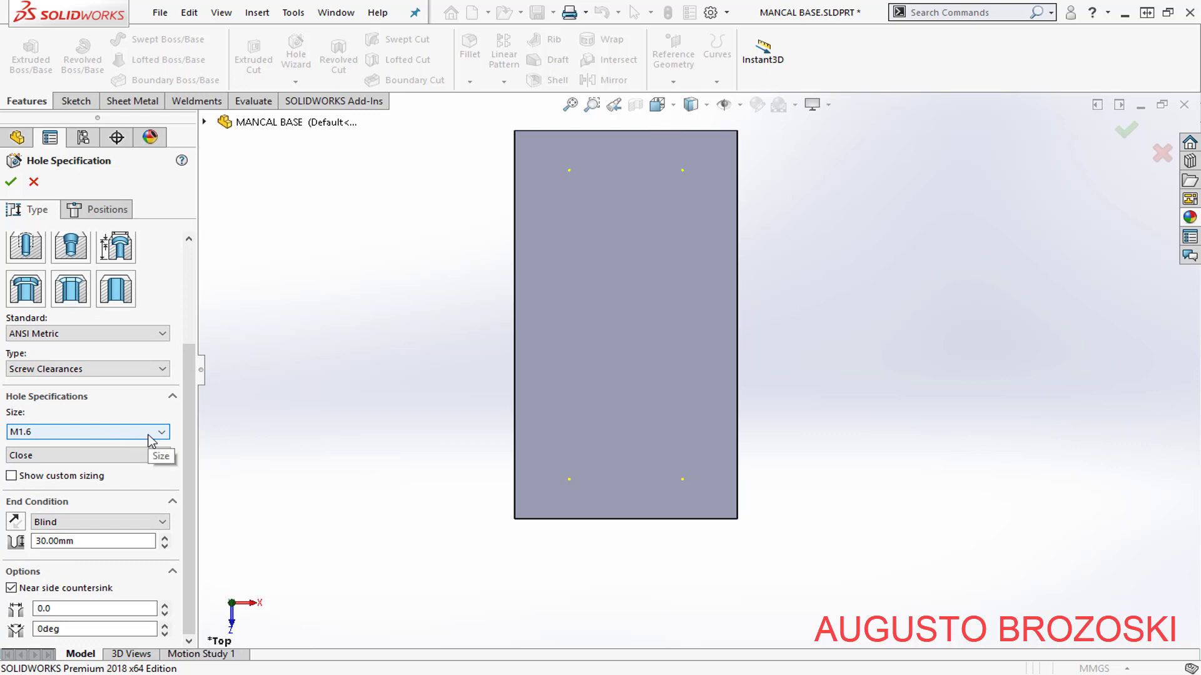
pyautogui.hotkey('alt', 'Tab')
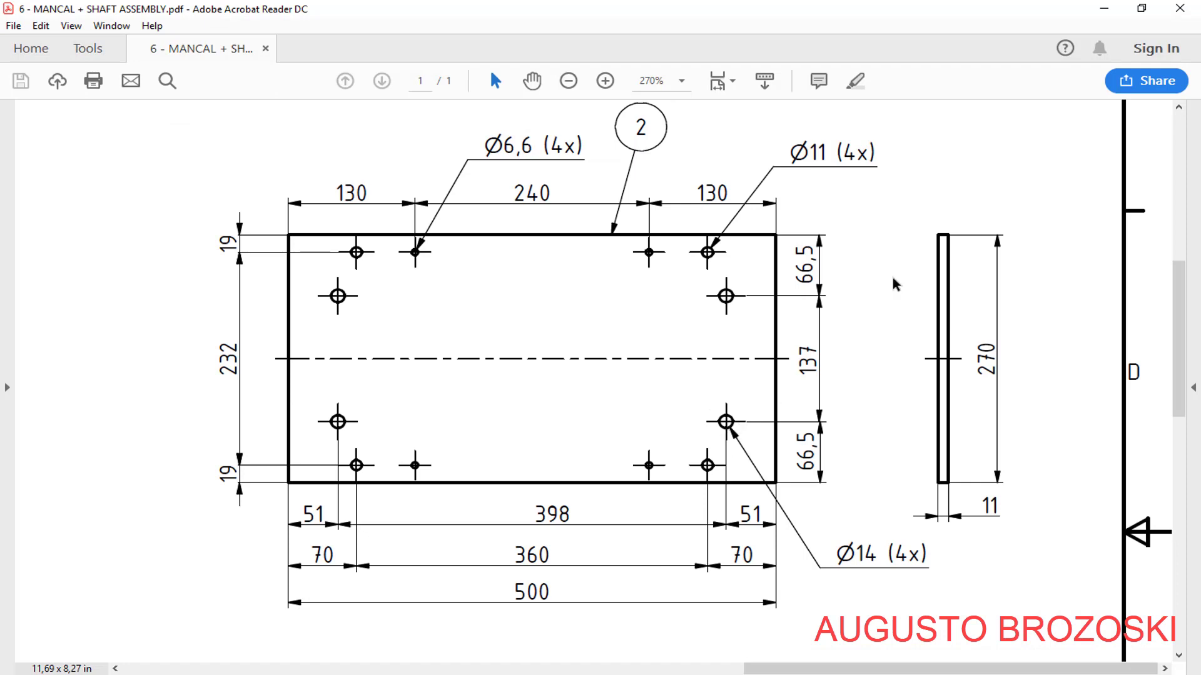
pyautogui.click(1103, 8)
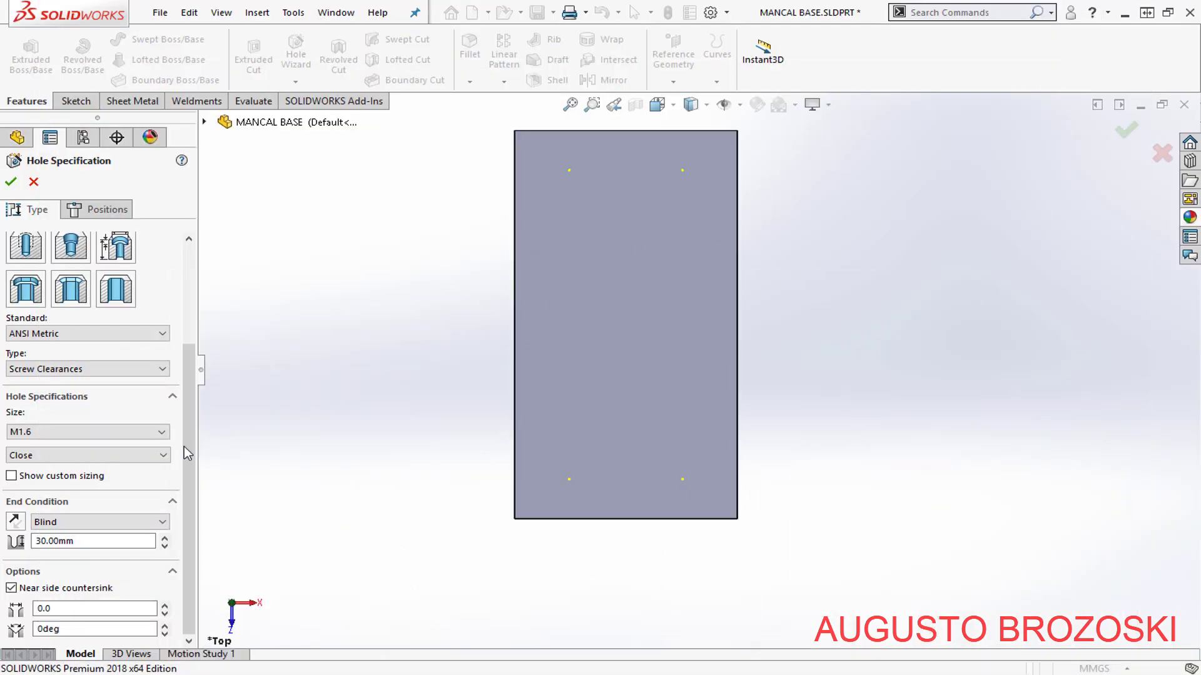
pyautogui.click(161, 433)
pyautogui.scroll(-2, 125, 500)
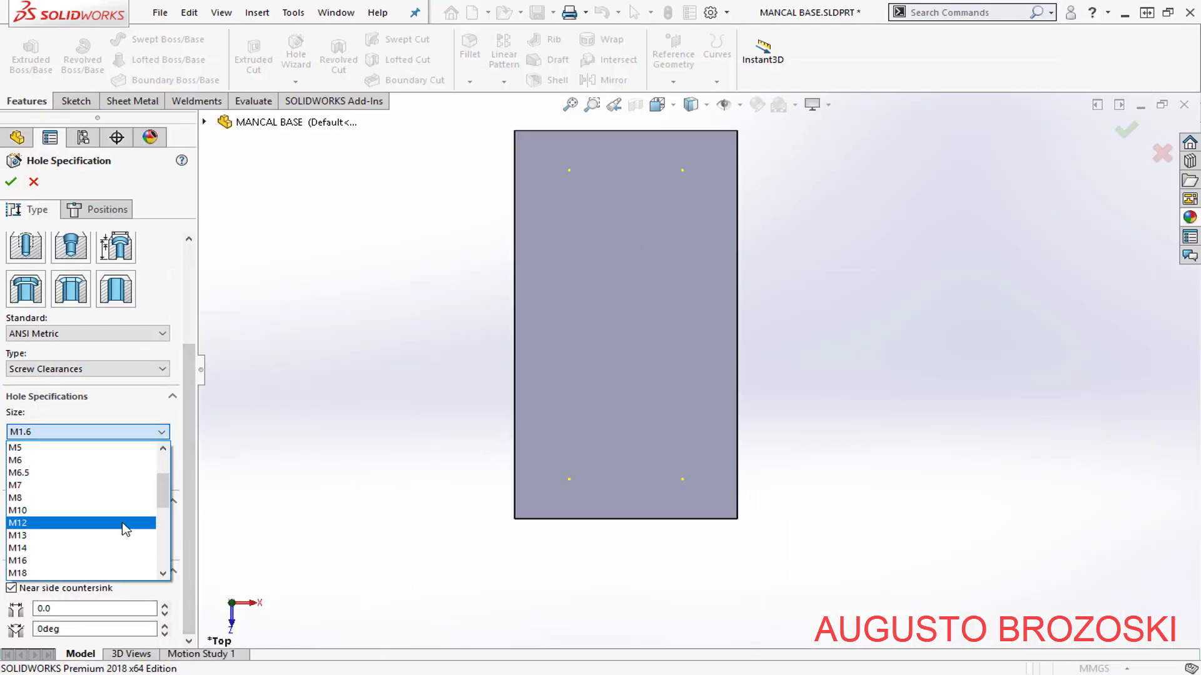
pyautogui.click(99, 522)
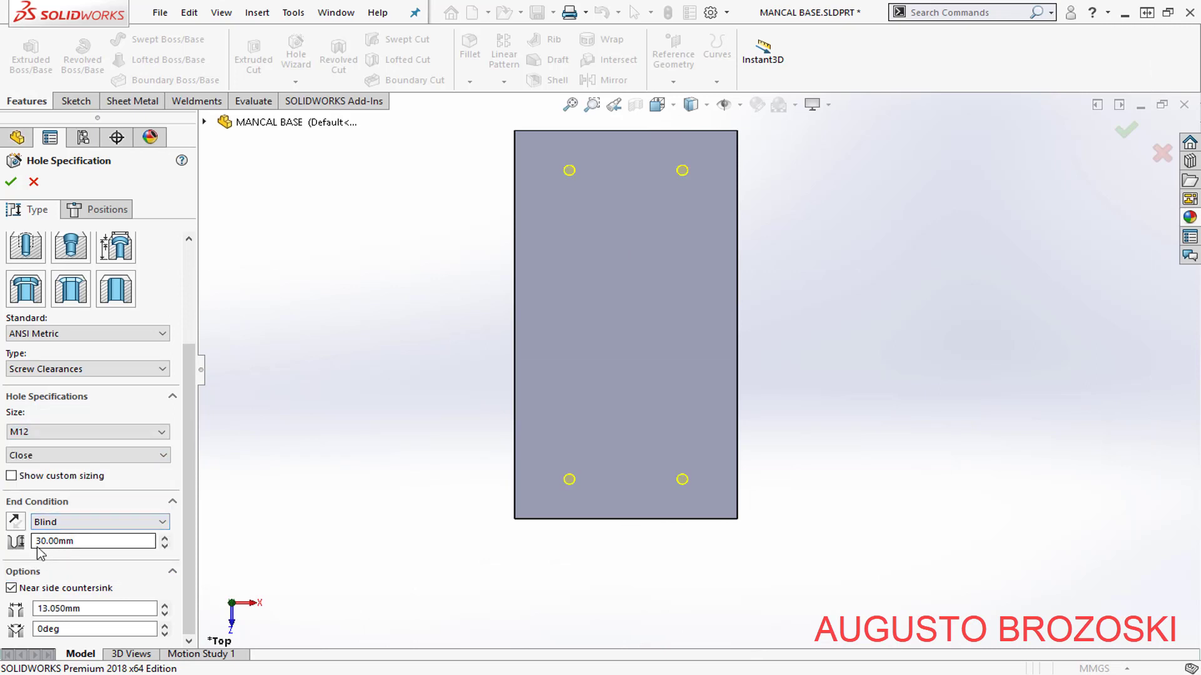
# - Set the holes' end condition to Through All with a Normal fit and create the four holes
pyautogui.click(144, 526)
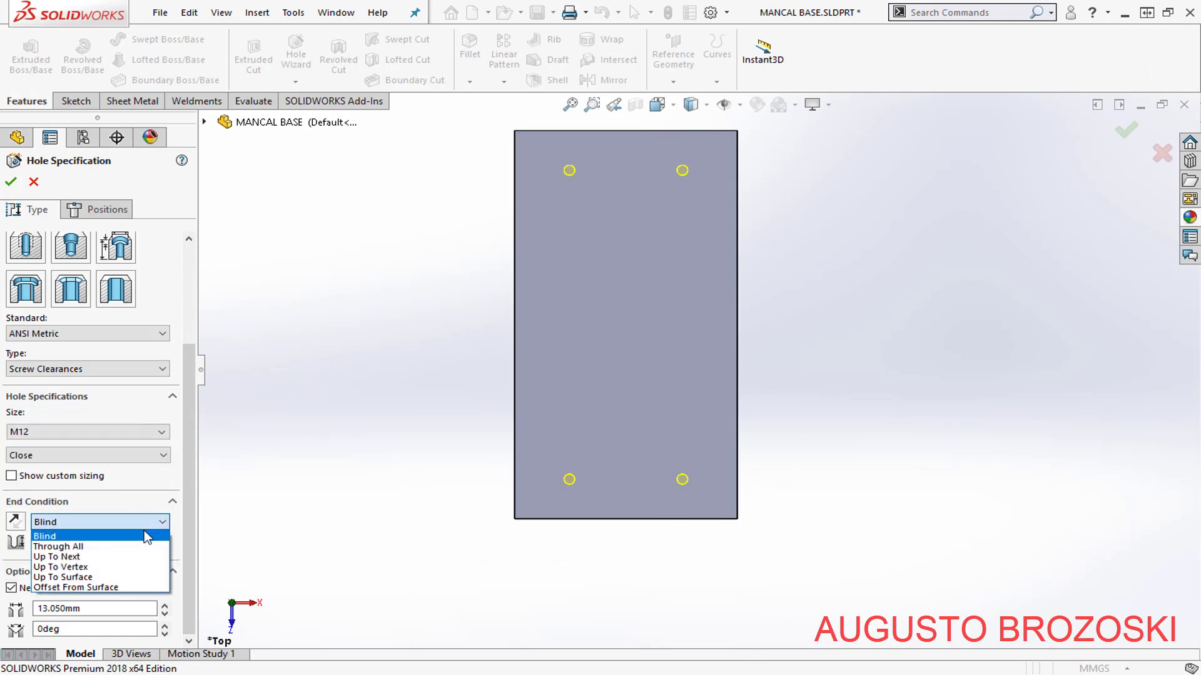
pyautogui.click(143, 547)
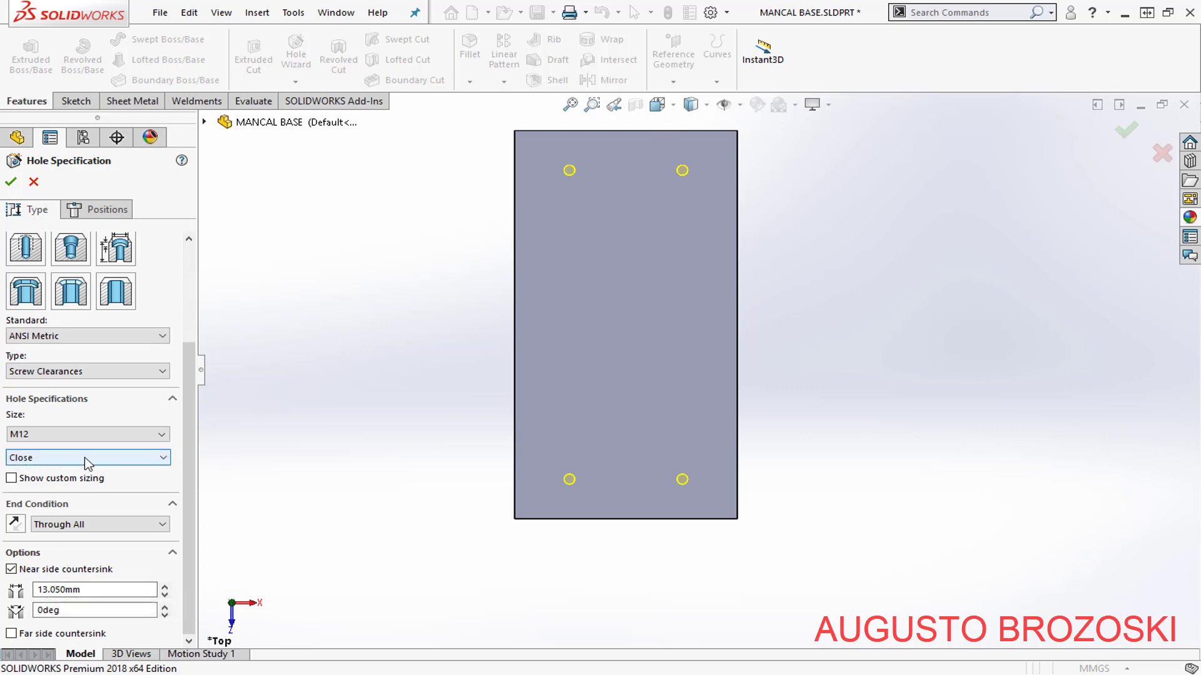
pyautogui.click(164, 461)
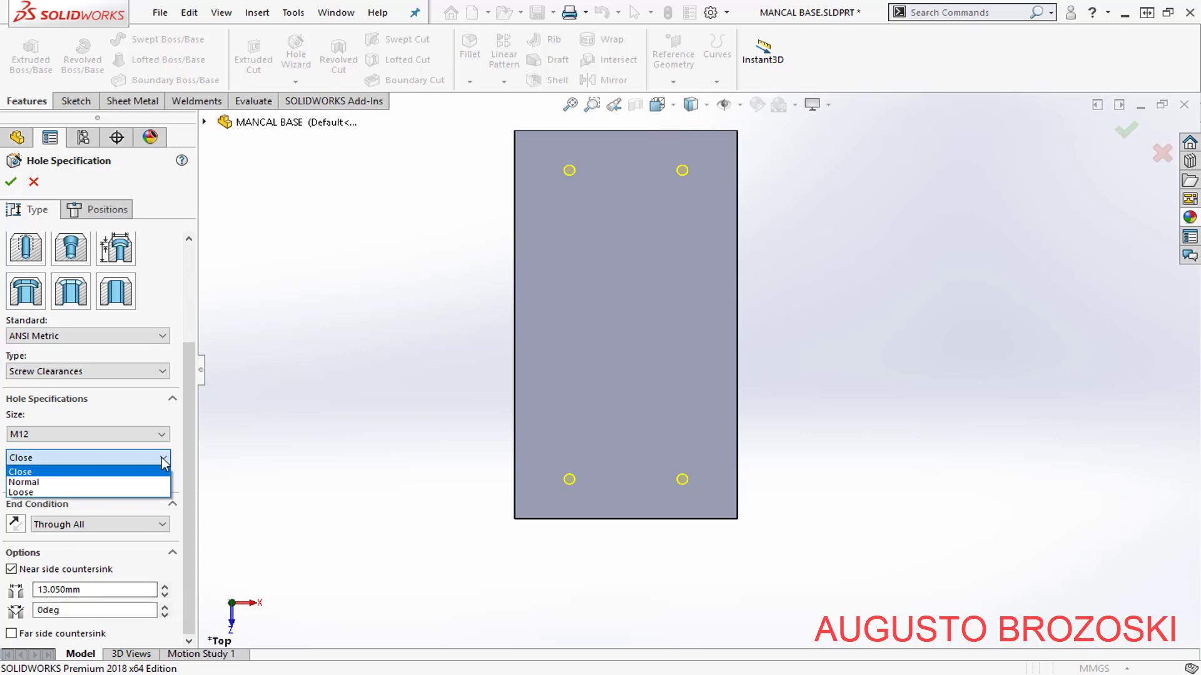
pyautogui.click(125, 481)
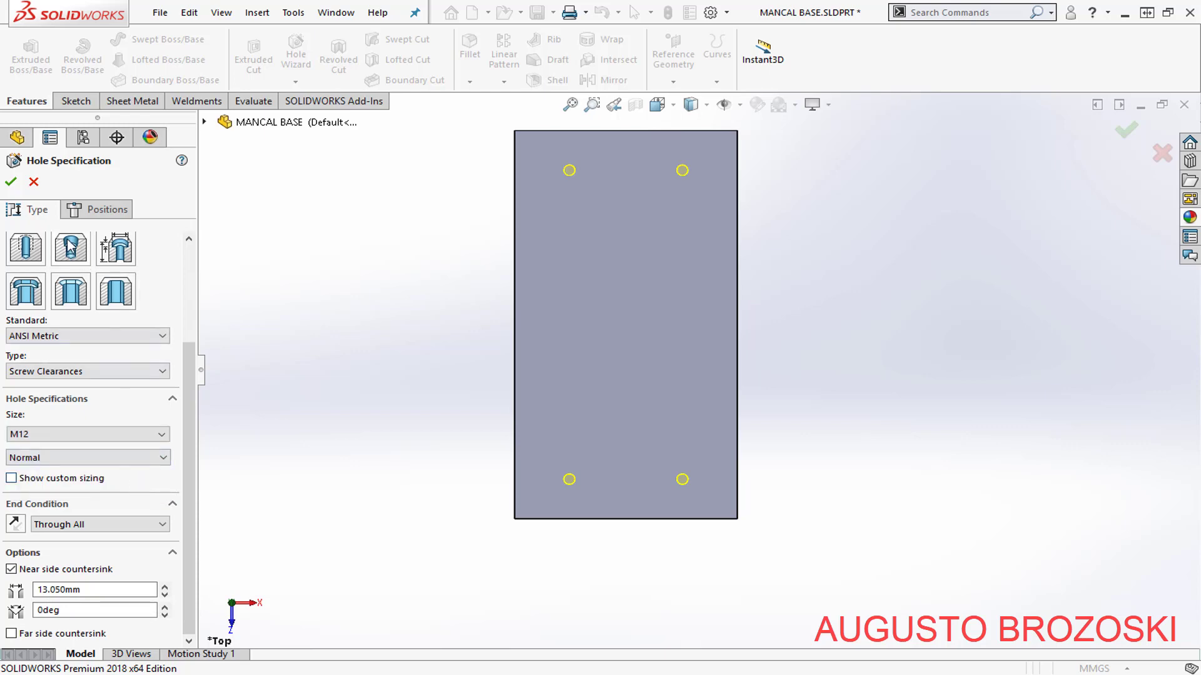
pyautogui.click(11, 183)
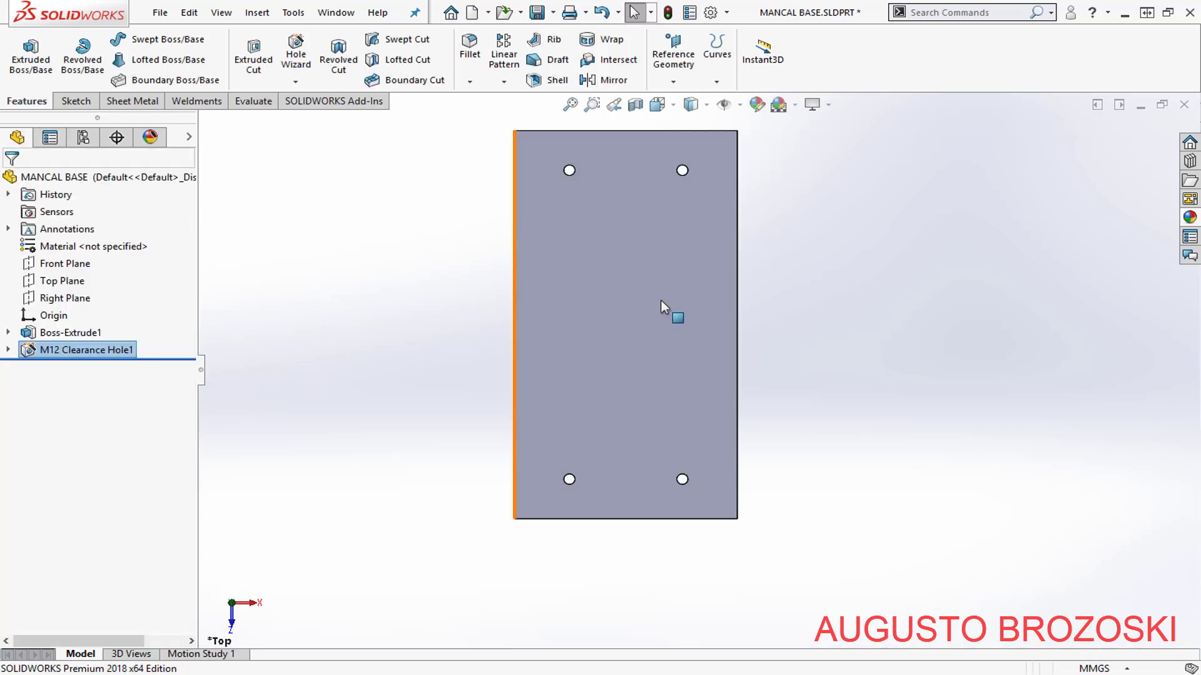
# - Measure the diameter of the plate's upper-right hole
pyautogui.scroll(-8, 691, 181)
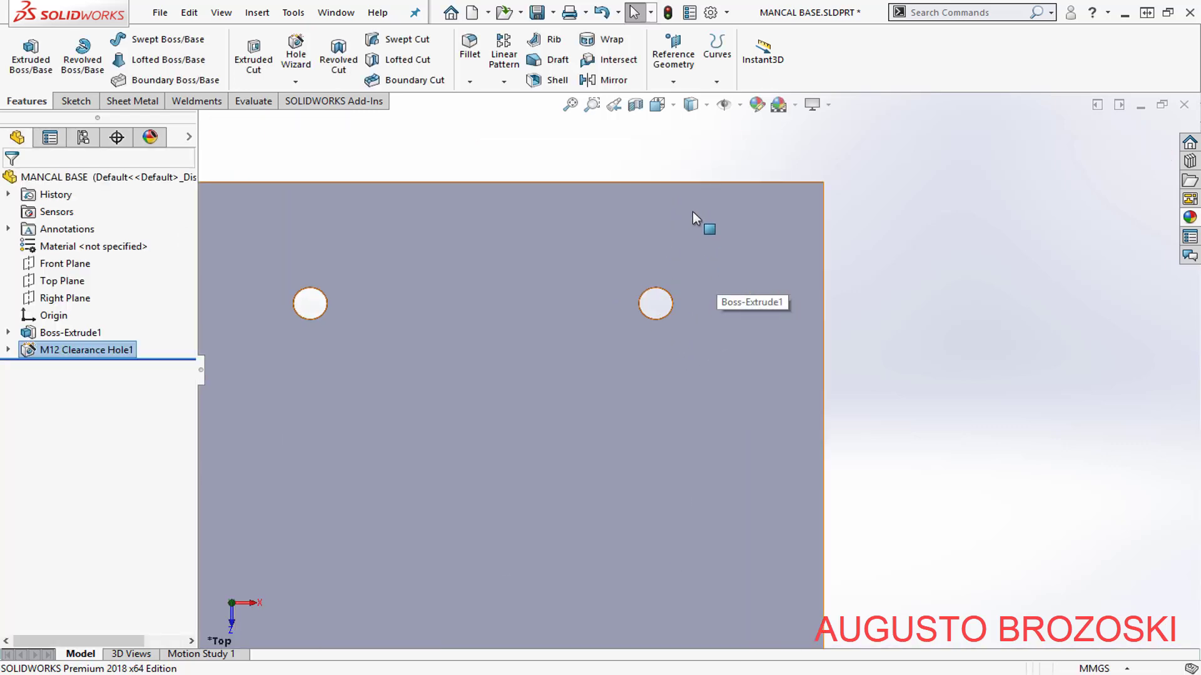
pyautogui.click(576, 171)
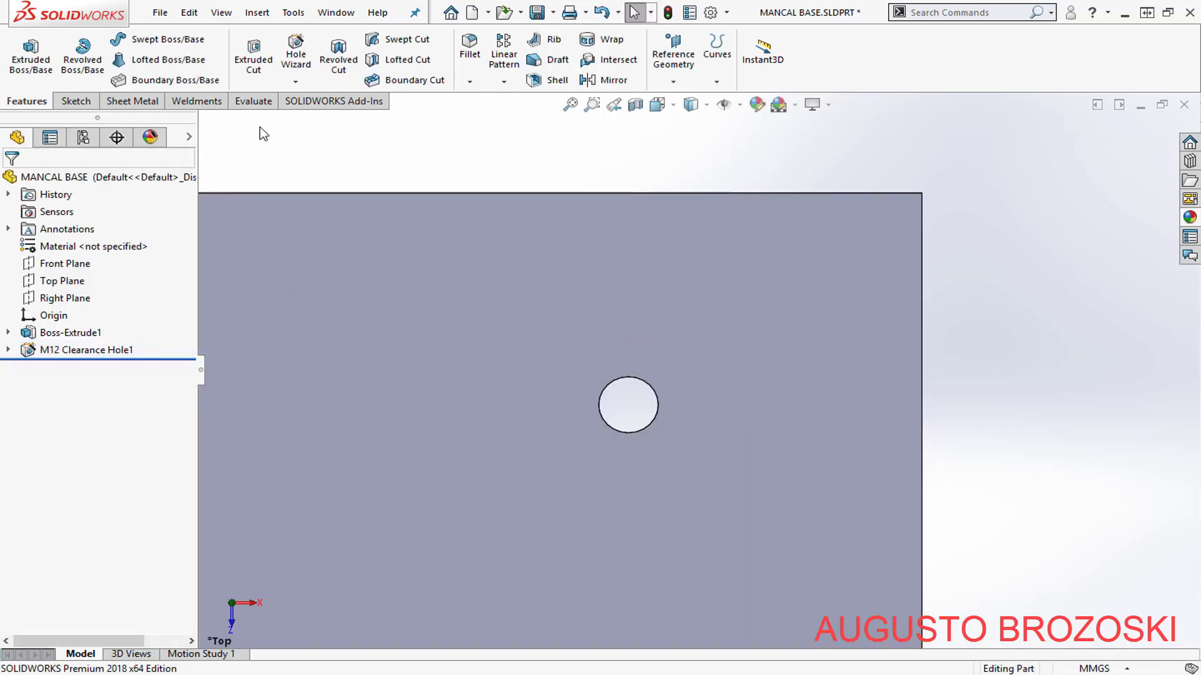
pyautogui.click(254, 101)
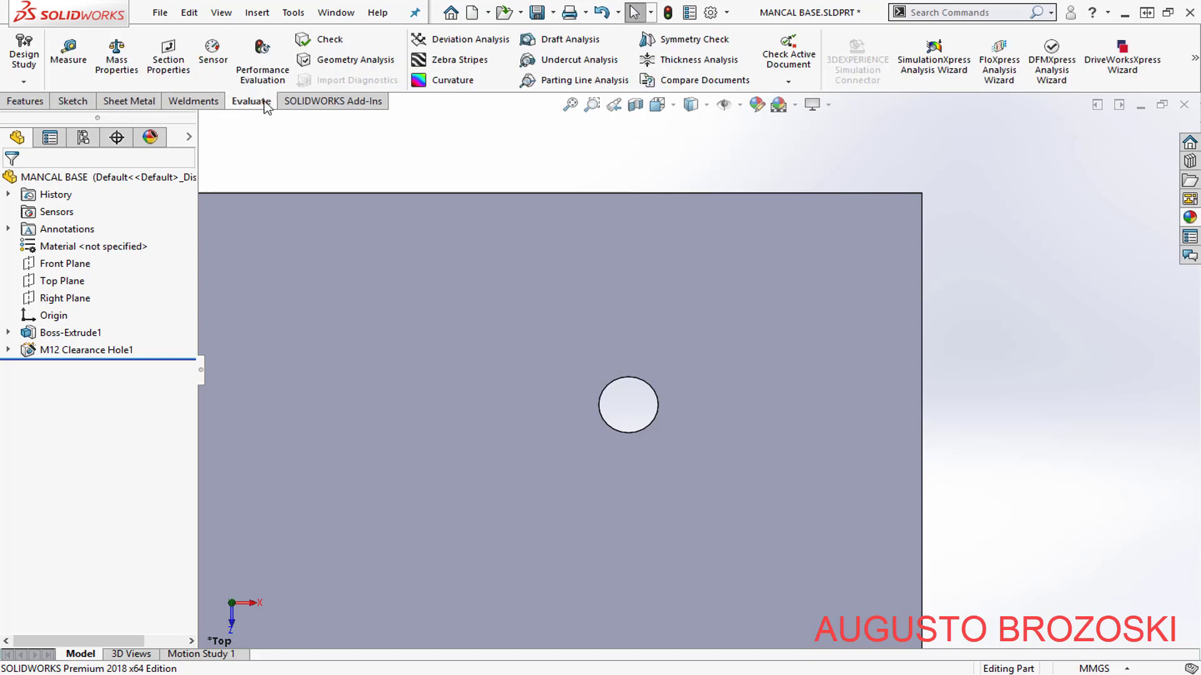
pyautogui.click(70, 58)
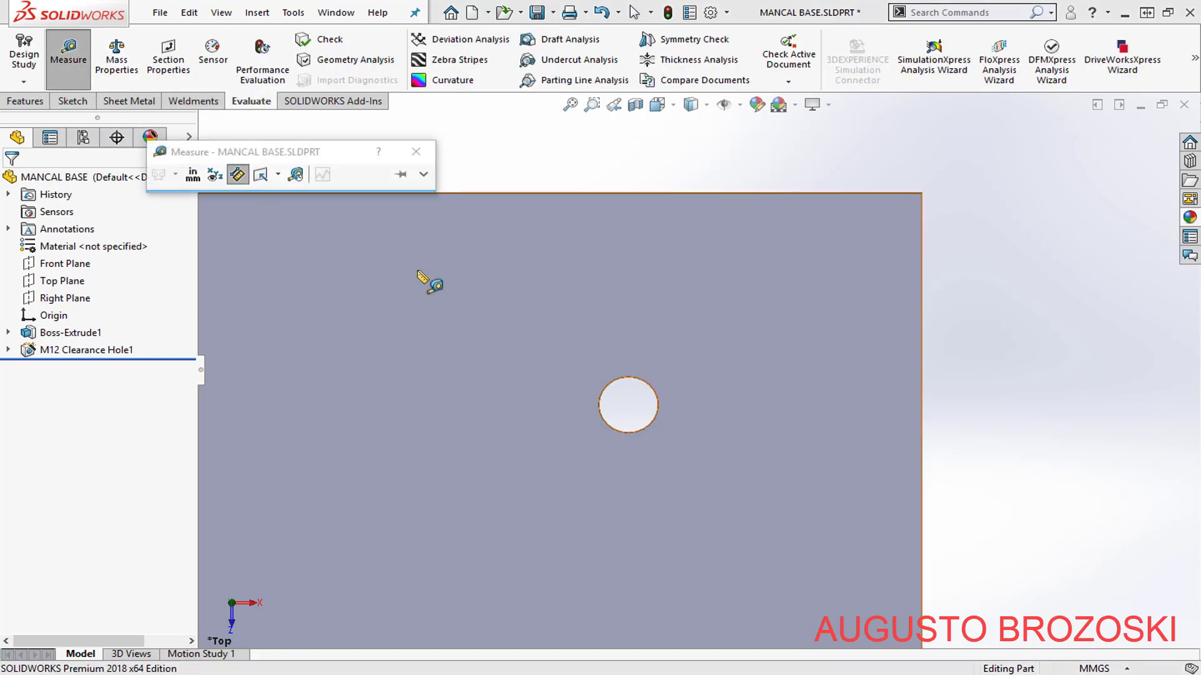
pyautogui.click(647, 386)
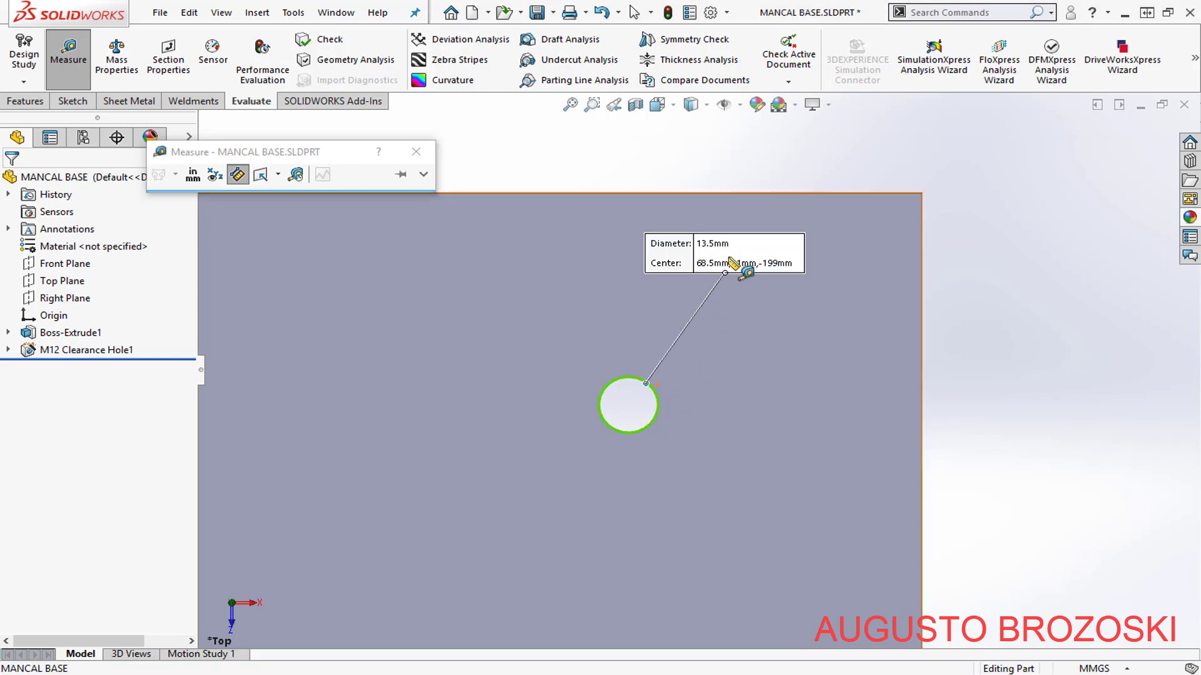
pyautogui.press('Escape')
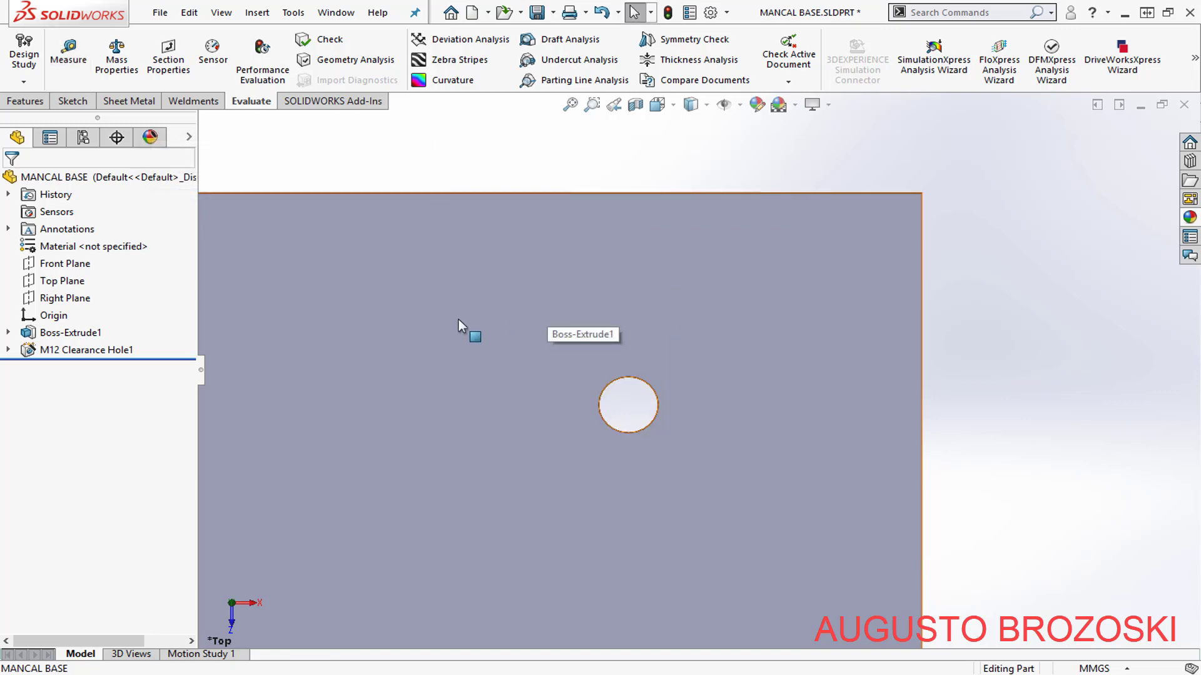
# - Edit the M12 clearance hole feature and set its fit to Loose
pyautogui.rightClick(119, 352)
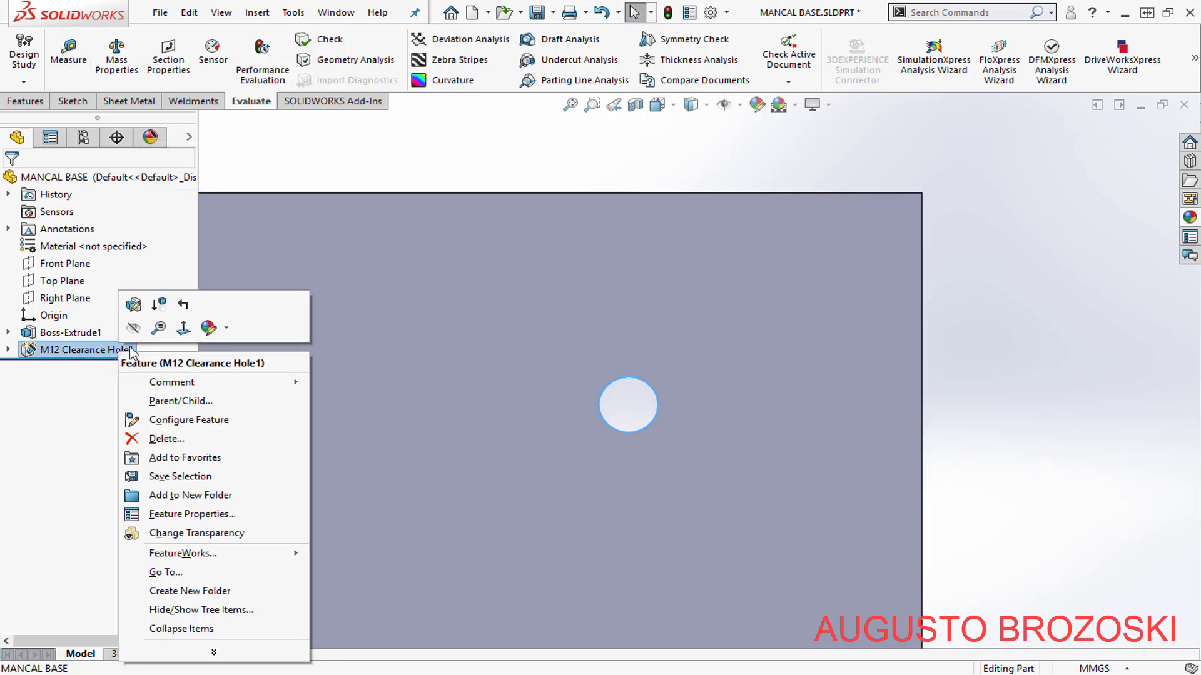
pyautogui.click(134, 305)
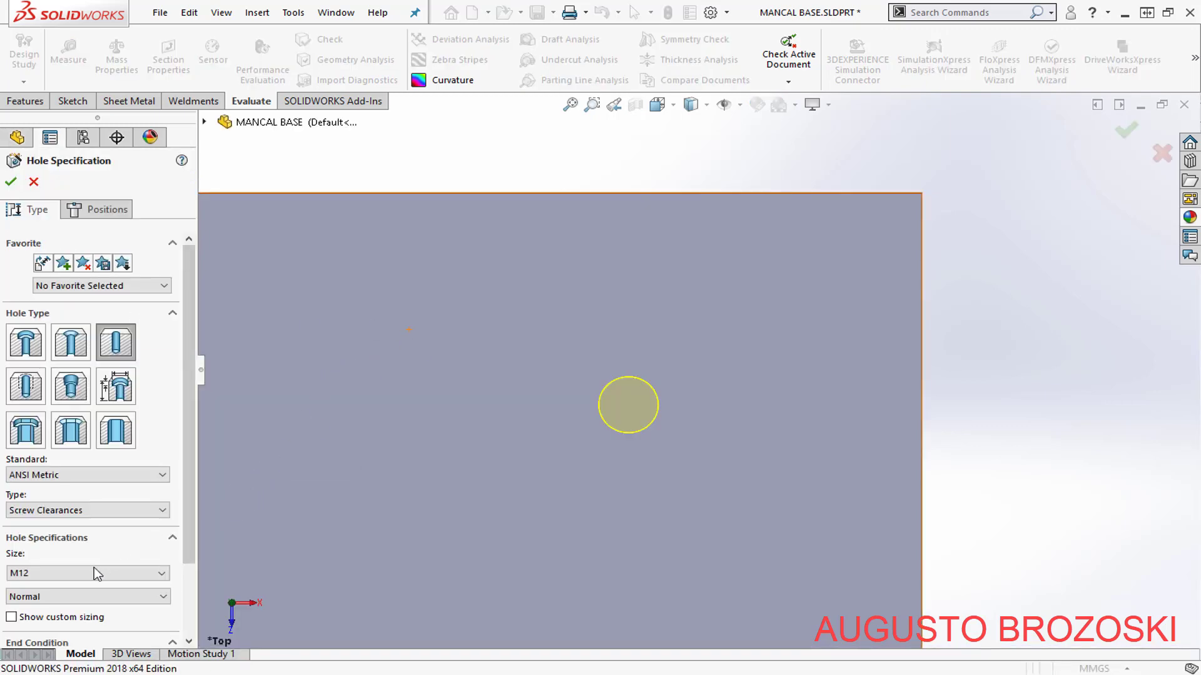
pyautogui.click(123, 597)
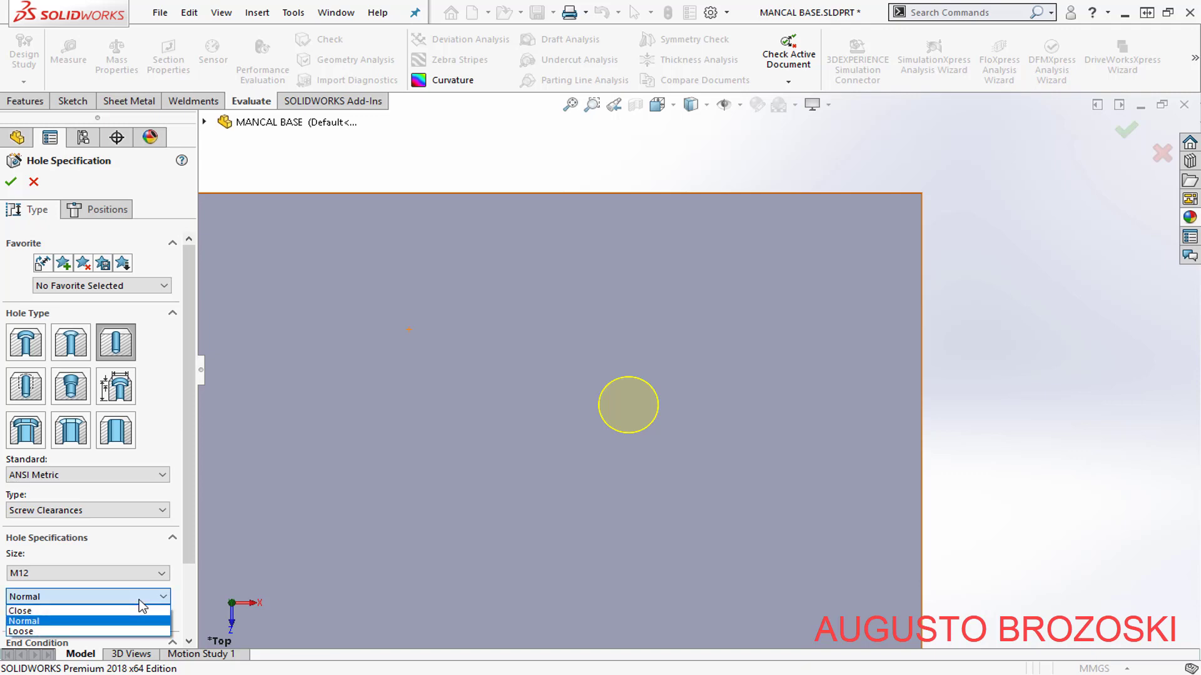
pyautogui.click(142, 631)
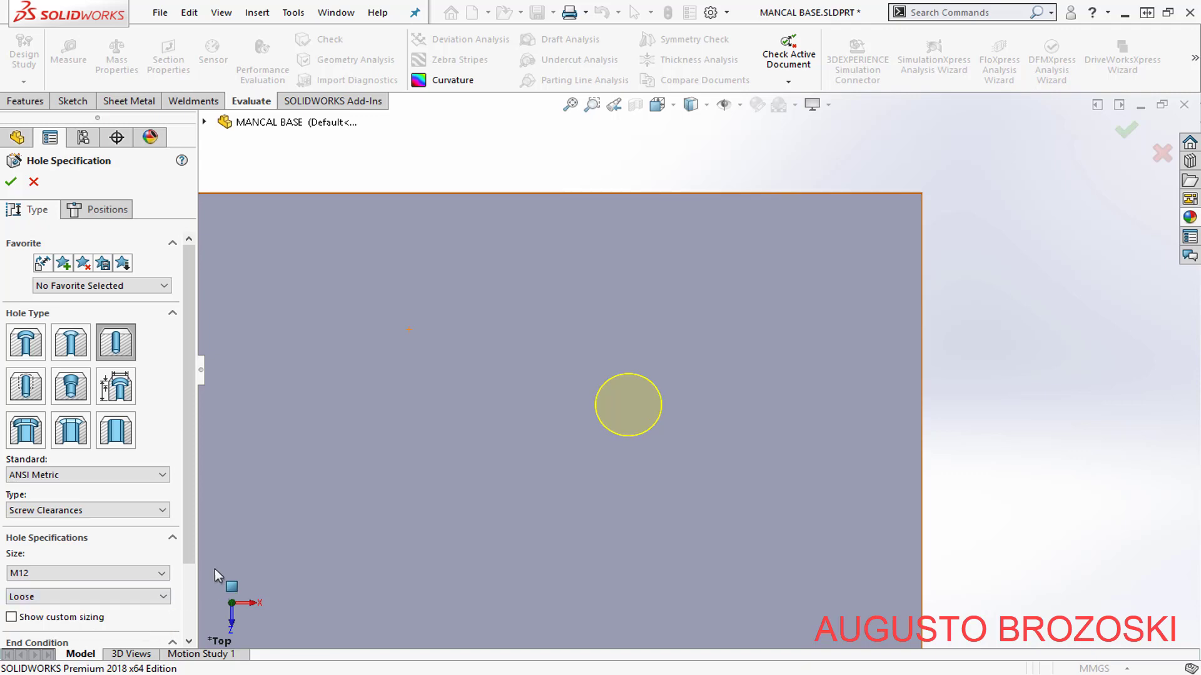
pyautogui.click(12, 182)
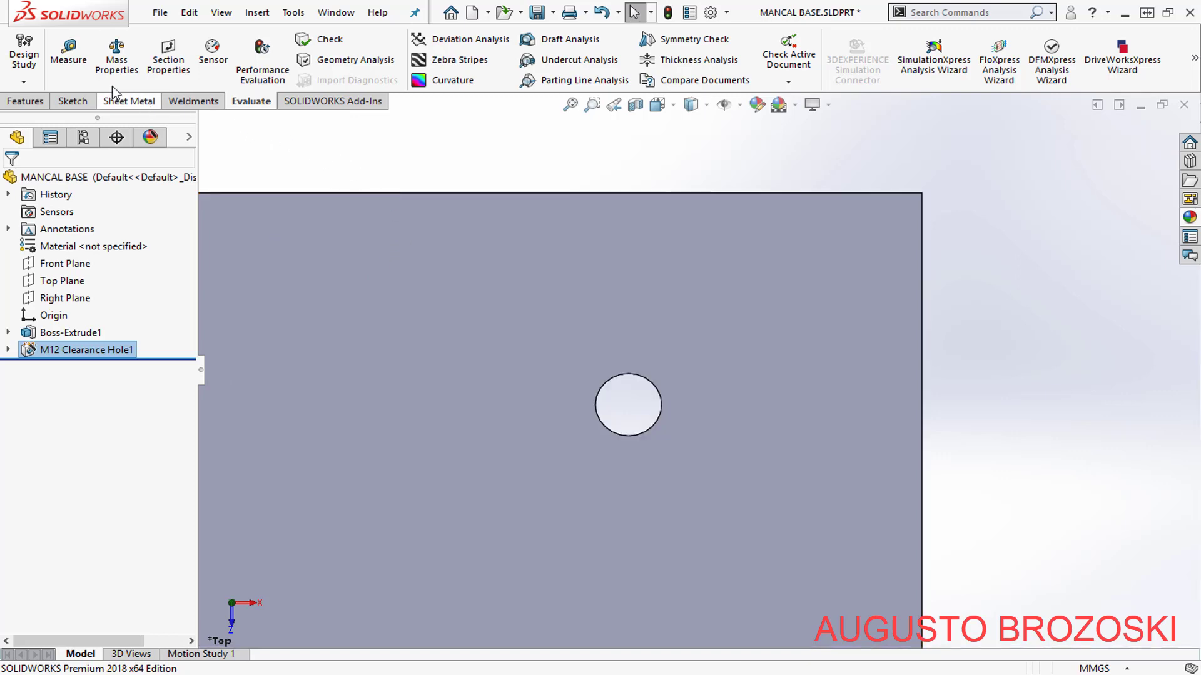
# - Measure the diameter of the plate's upper-right hole with the Loose fit applied
pyautogui.click(68, 55)
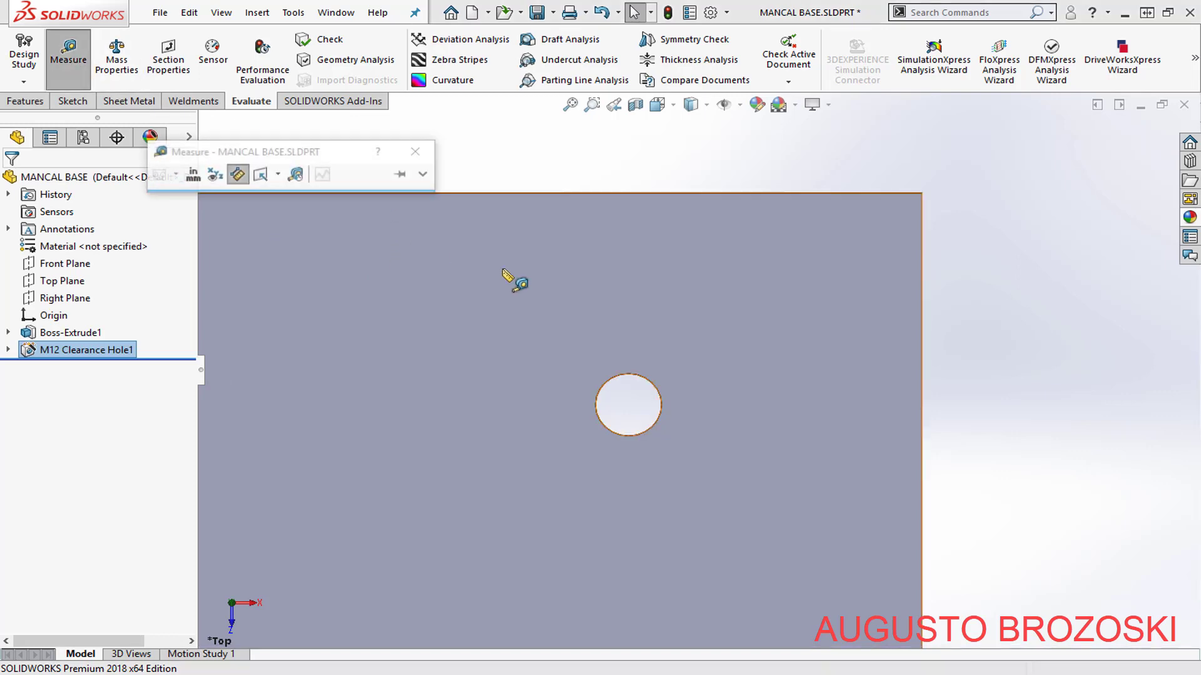
pyautogui.click(653, 383)
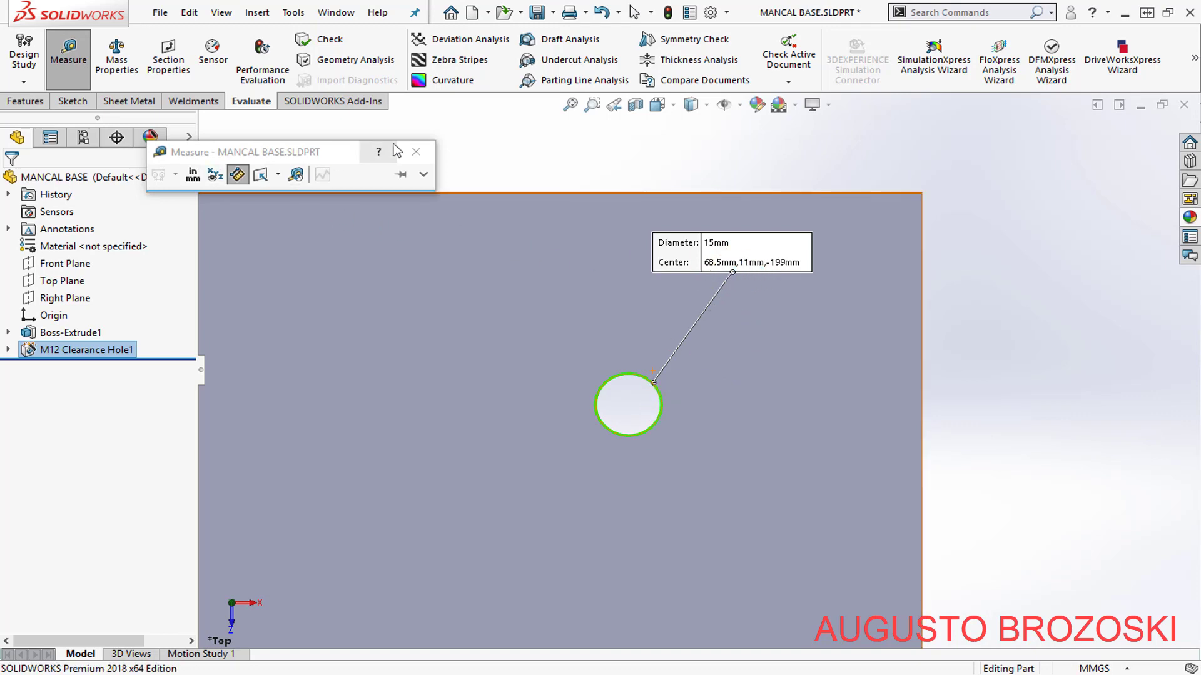
pyautogui.click(418, 154)
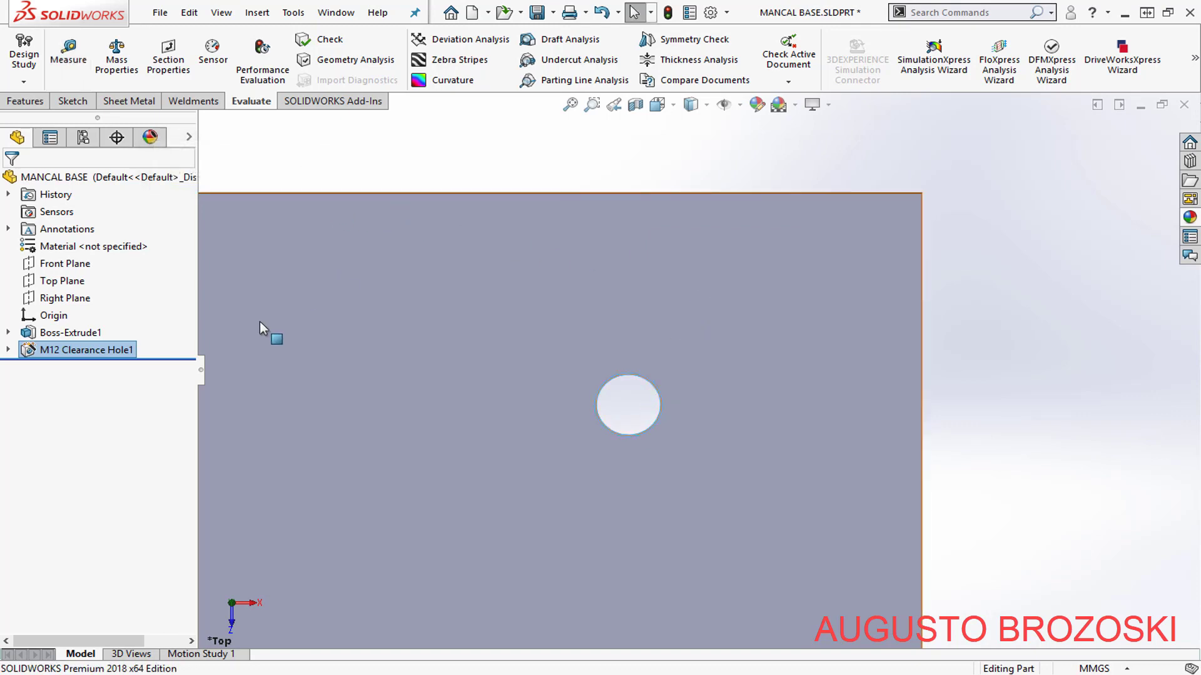
# - Set the fit of the M12 clearance holes back to Normal, show the plate in isometric view and save the part
pyautogui.click(93, 352)
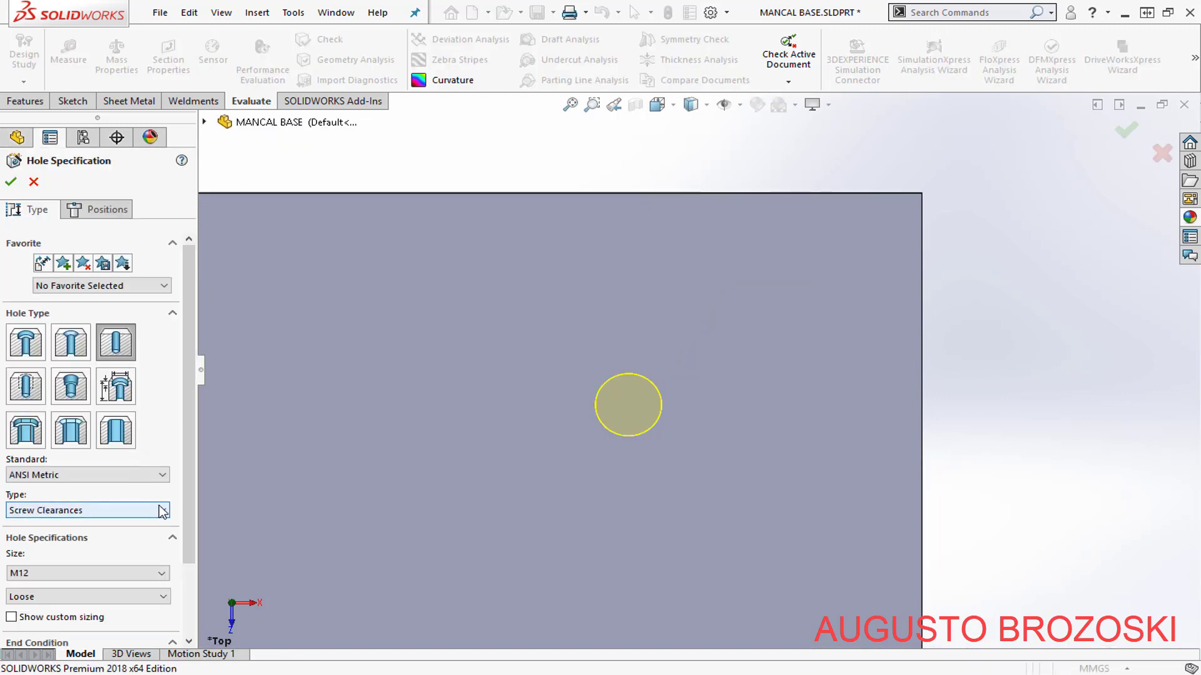
pyautogui.click(166, 601)
pyautogui.click(108, 620)
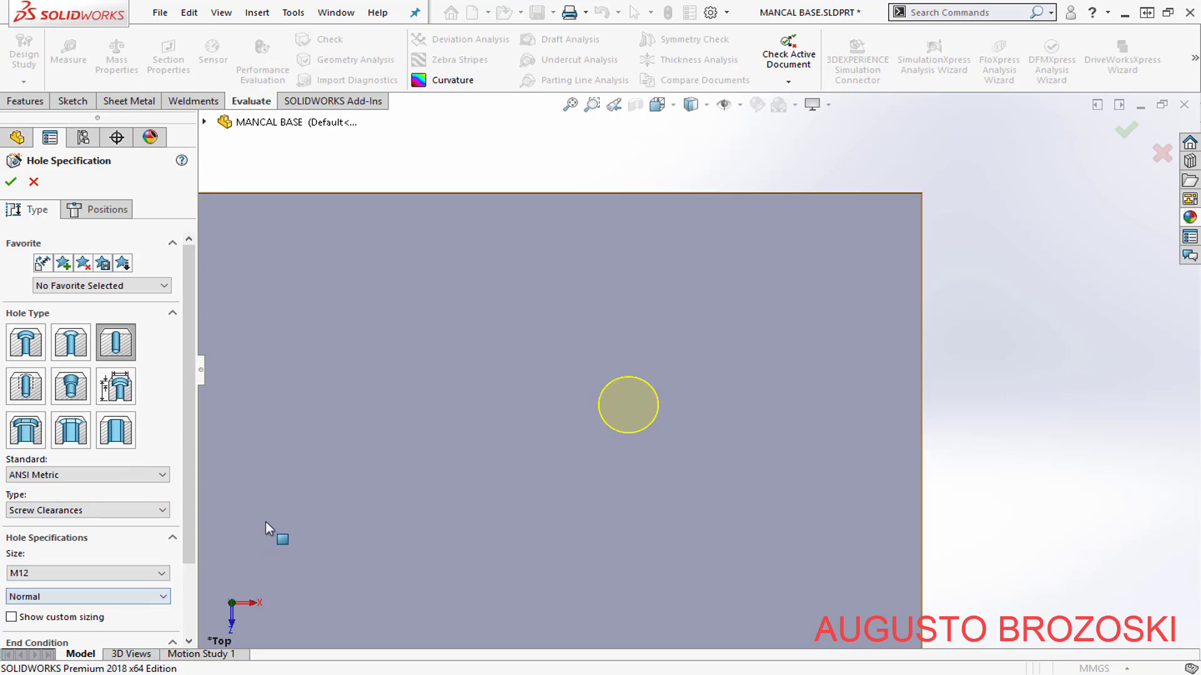
pyautogui.click(12, 182)
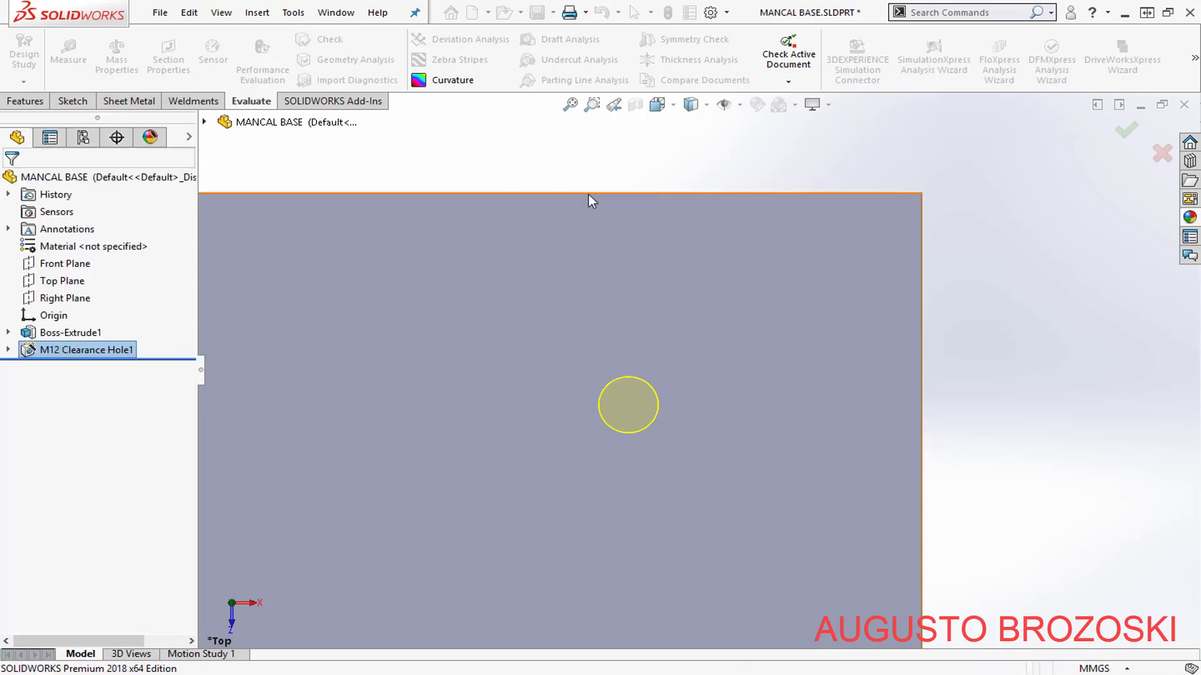
pyautogui.click(666, 110)
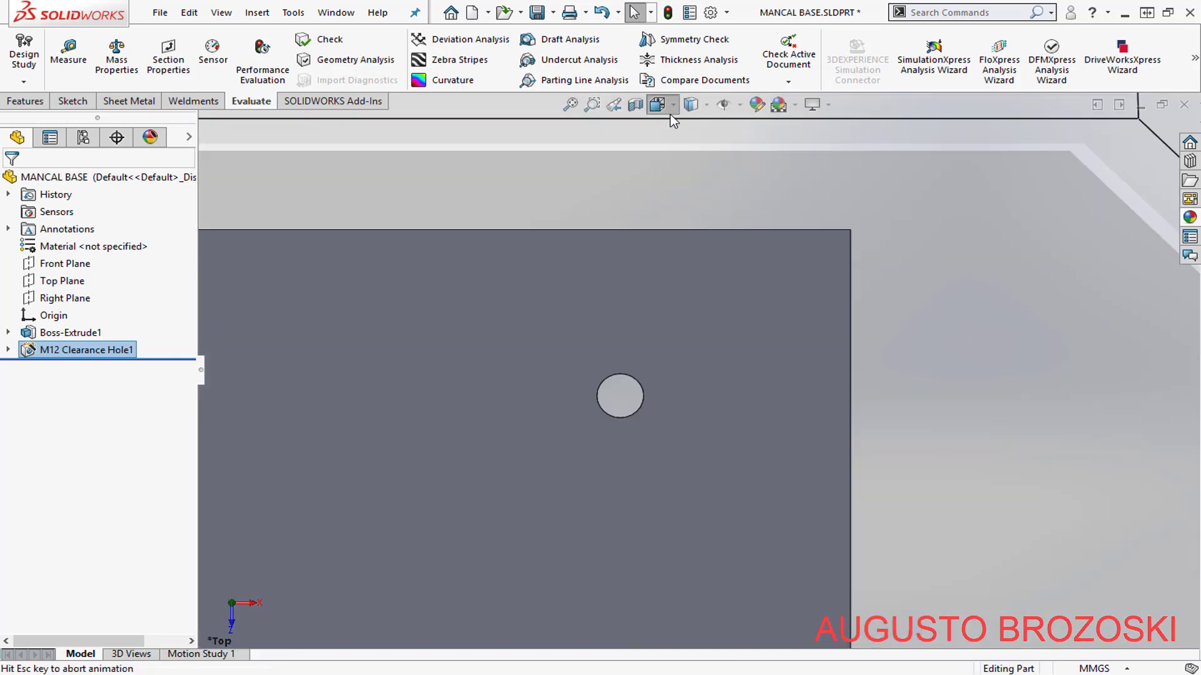
pyautogui.click(750, 152)
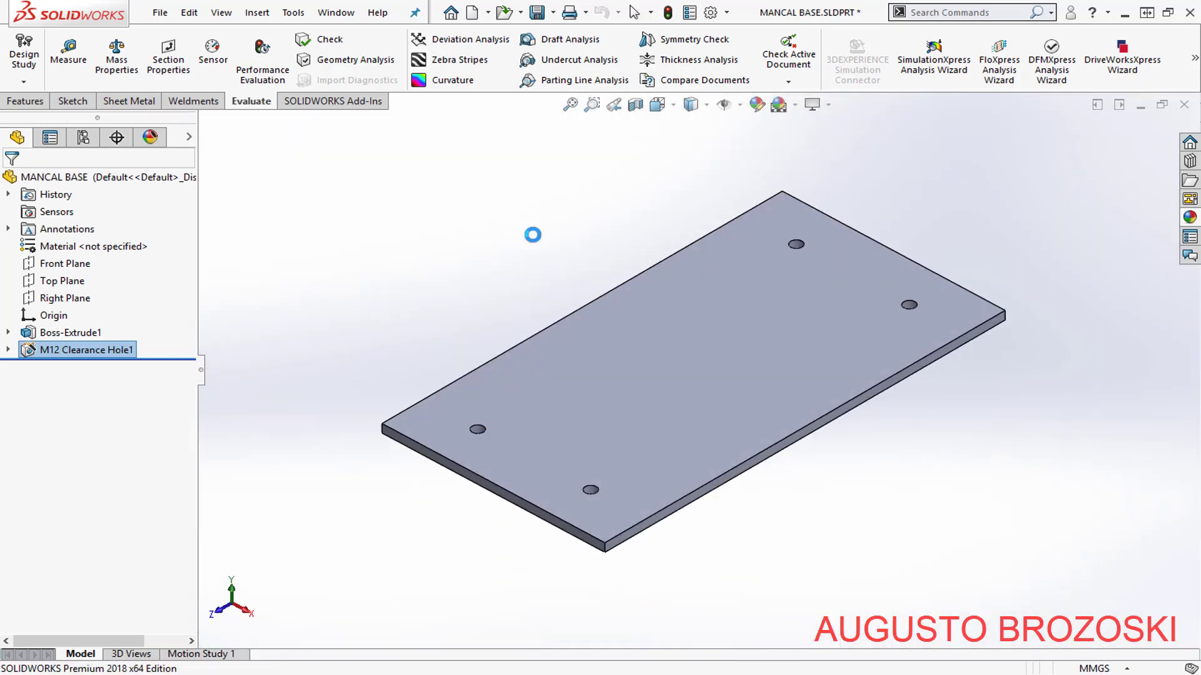
pyautogui.click(537, 13)
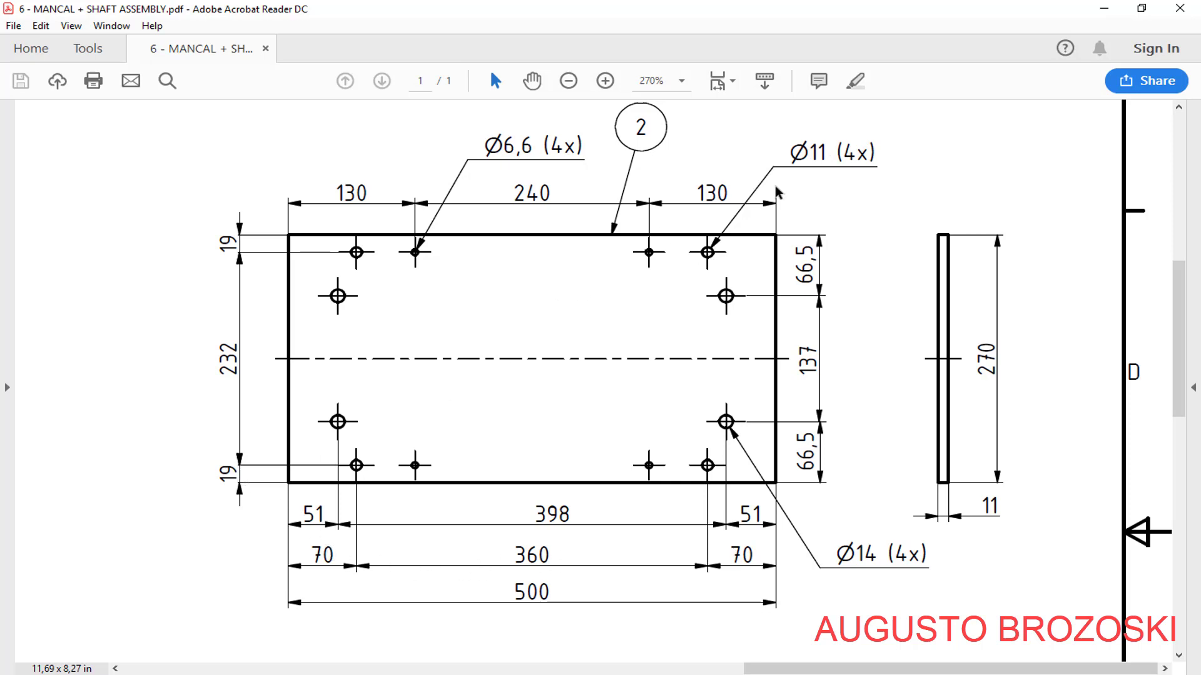
# - Start a new Hole Wizard feature on the plate's top face and place two level hole points just above the lower pair of existing holes
pyautogui.click(1104, 9)
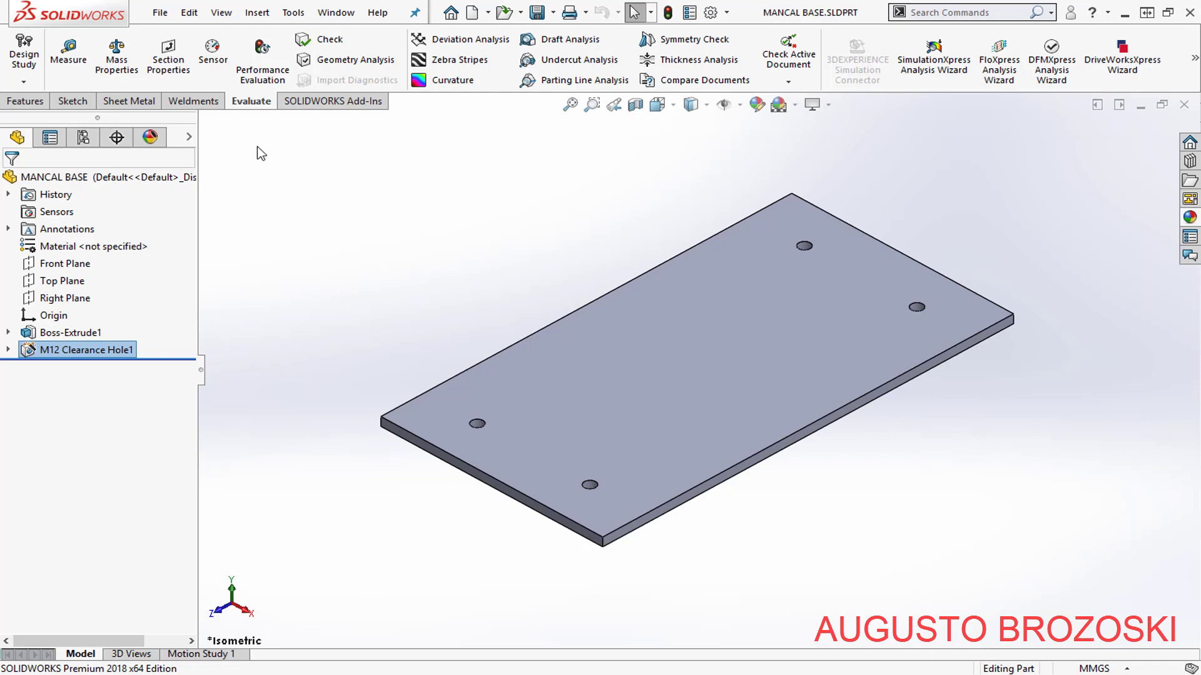
pyautogui.click(44, 103)
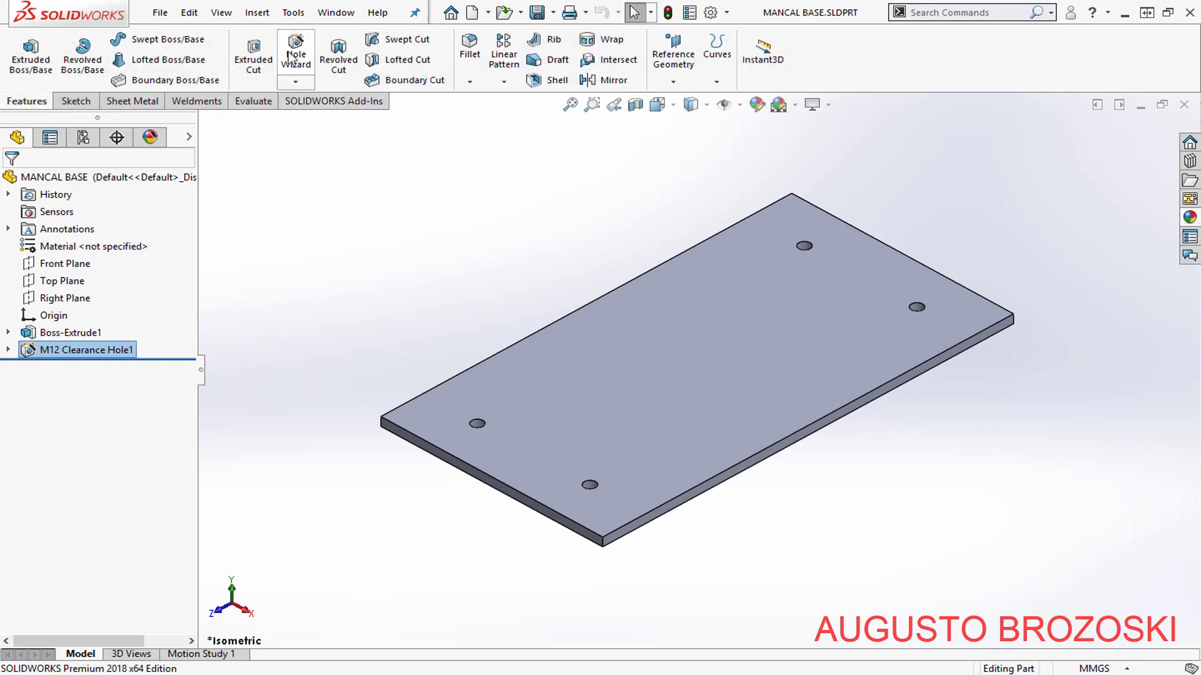
pyautogui.click(294, 53)
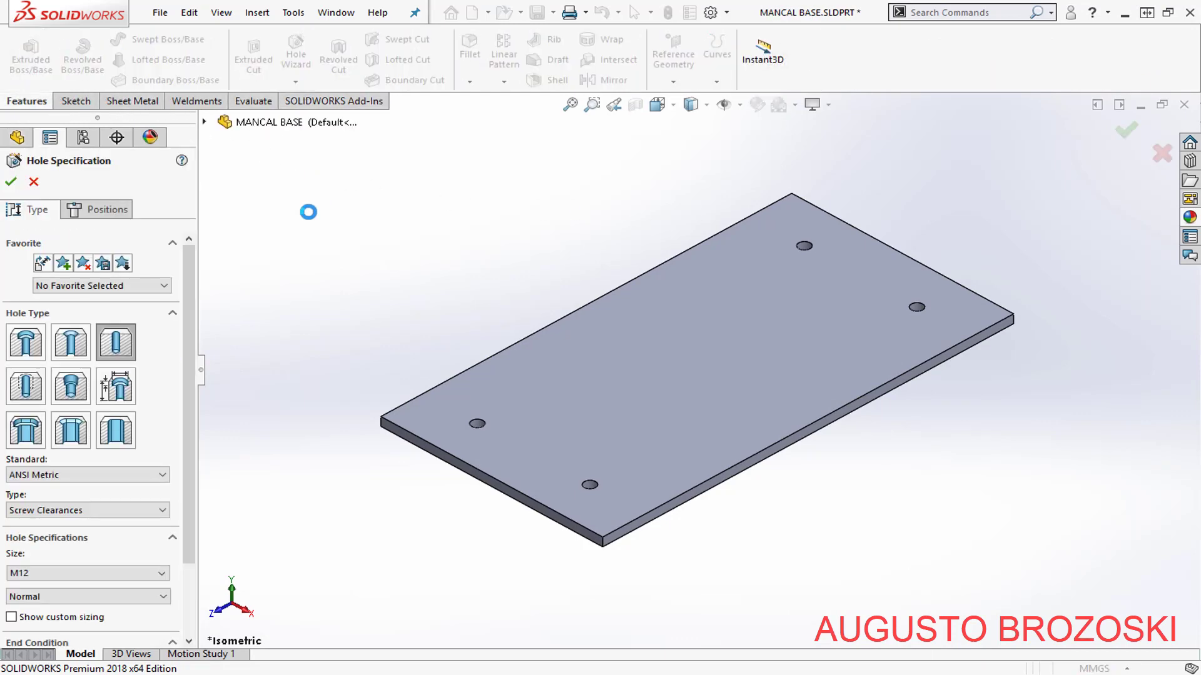
pyautogui.click(97, 211)
pyautogui.click(642, 373)
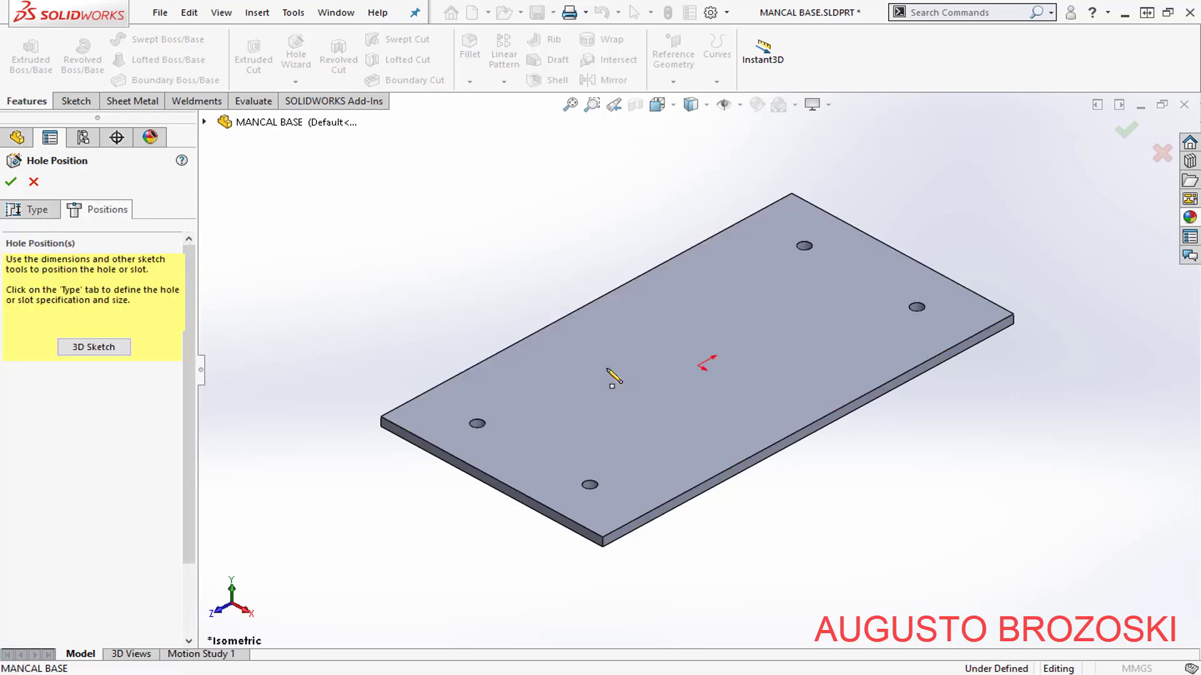
pyautogui.click(673, 111)
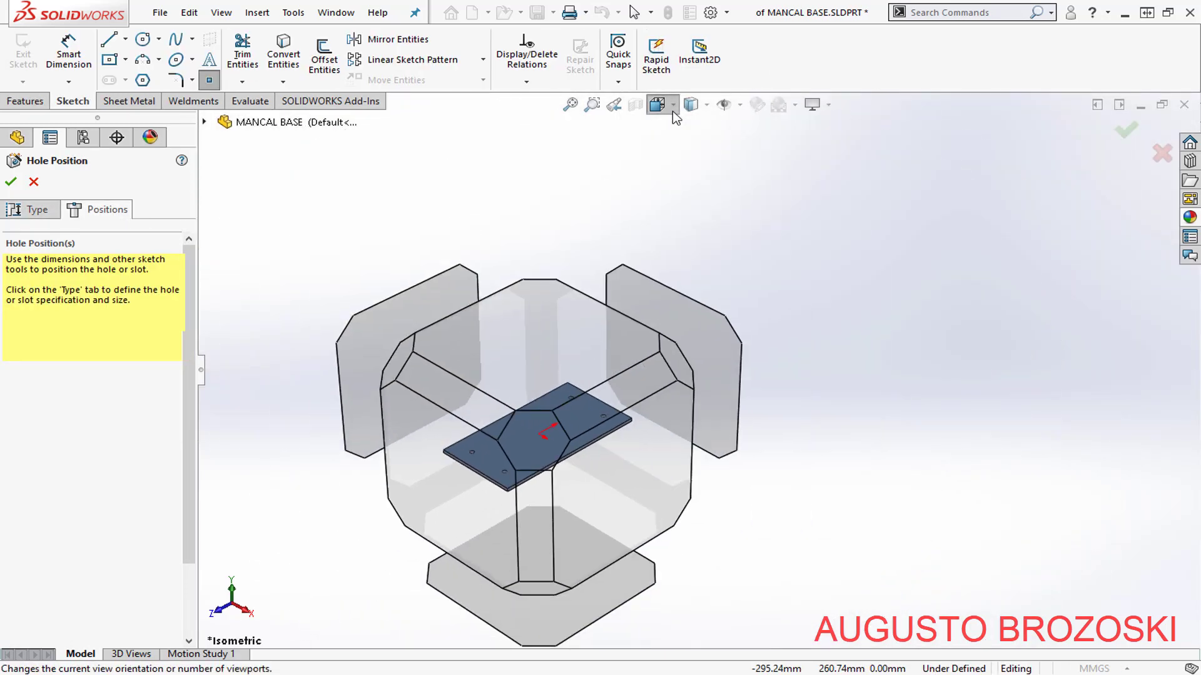
pyautogui.click(682, 149)
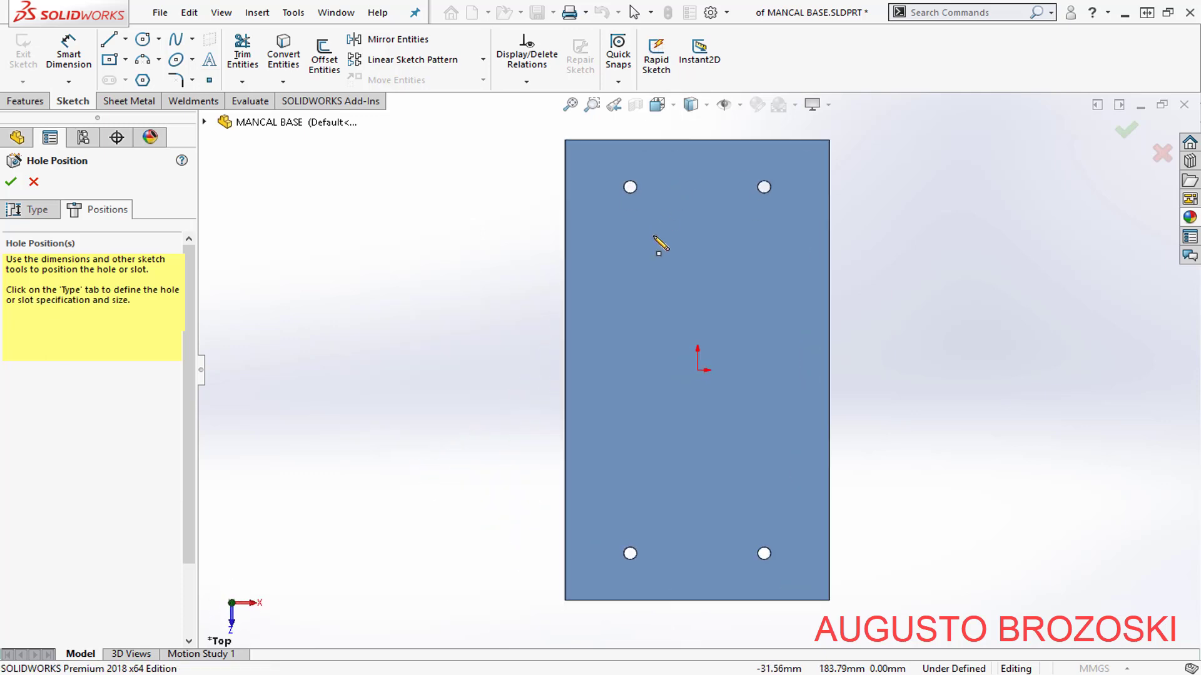
pyautogui.scroll(-3, 804, 555)
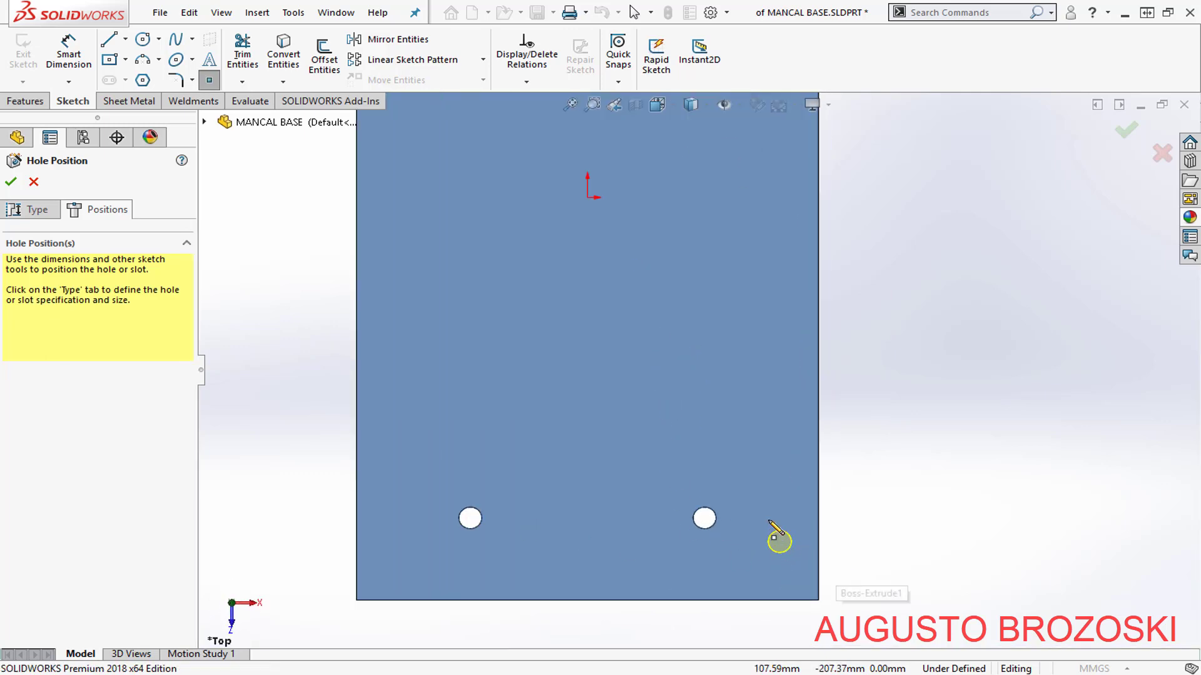
pyautogui.click(778, 451)
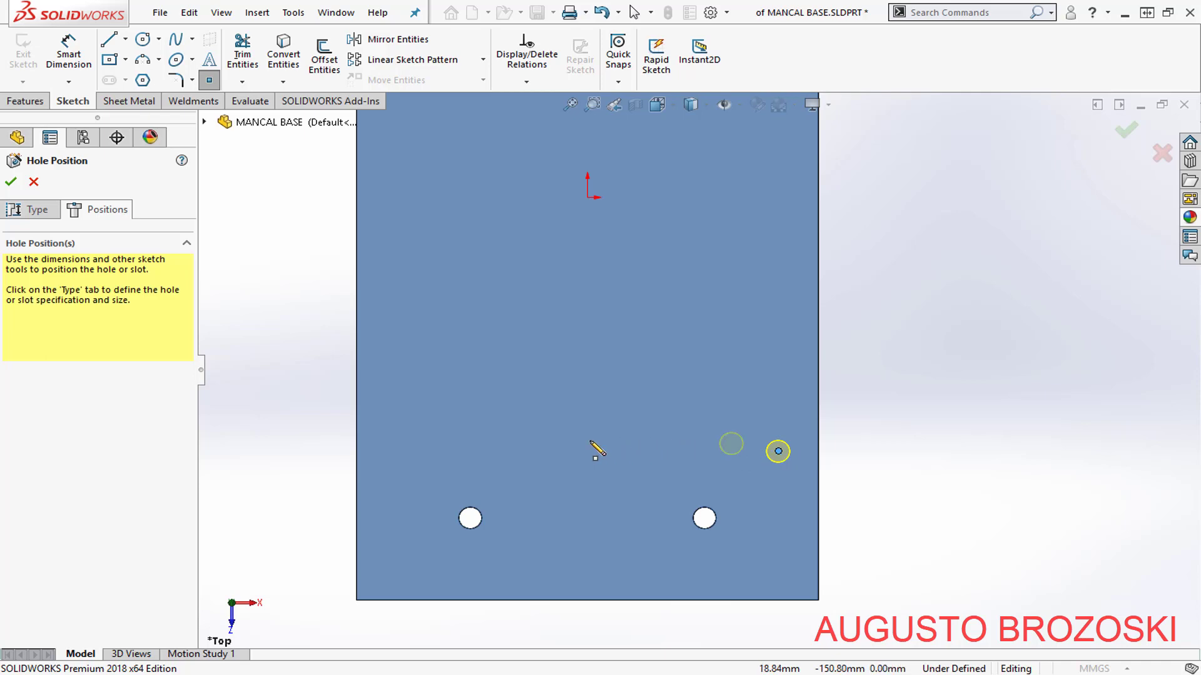
pyautogui.click(426, 451)
# - Place two more hole points just below the upper pair of existing holes, vertically aligned with the two lower points
pyautogui.scroll(5, 457, 437)
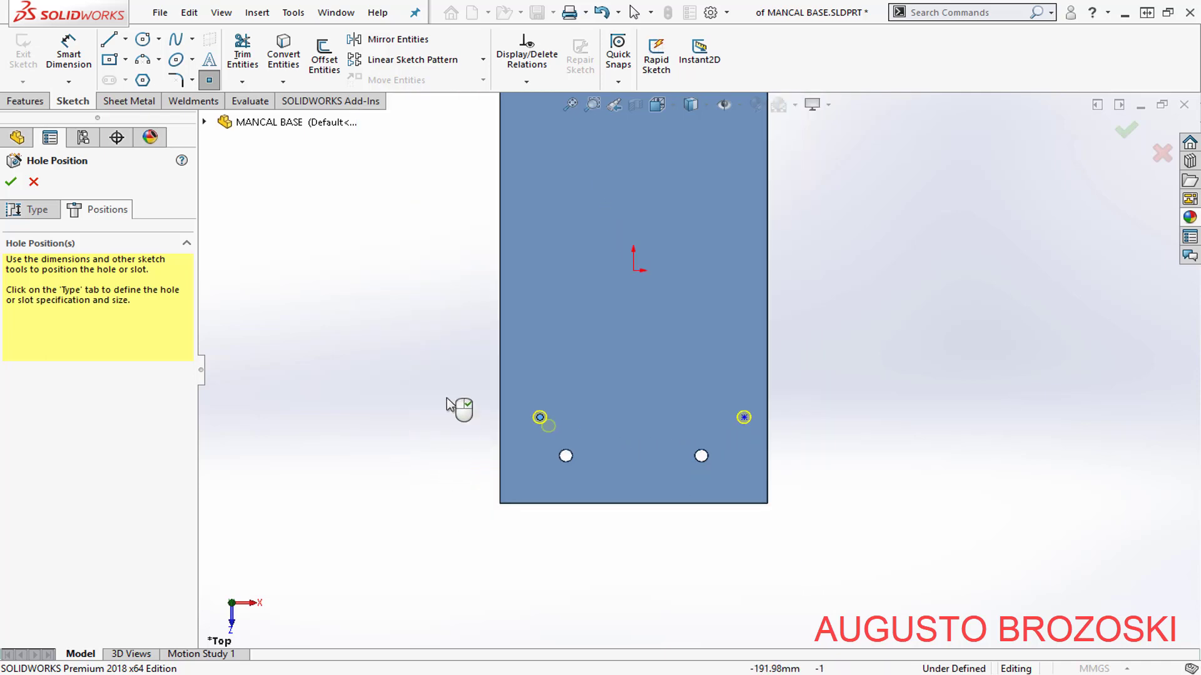
pyautogui.scroll(-2, 638, 157)
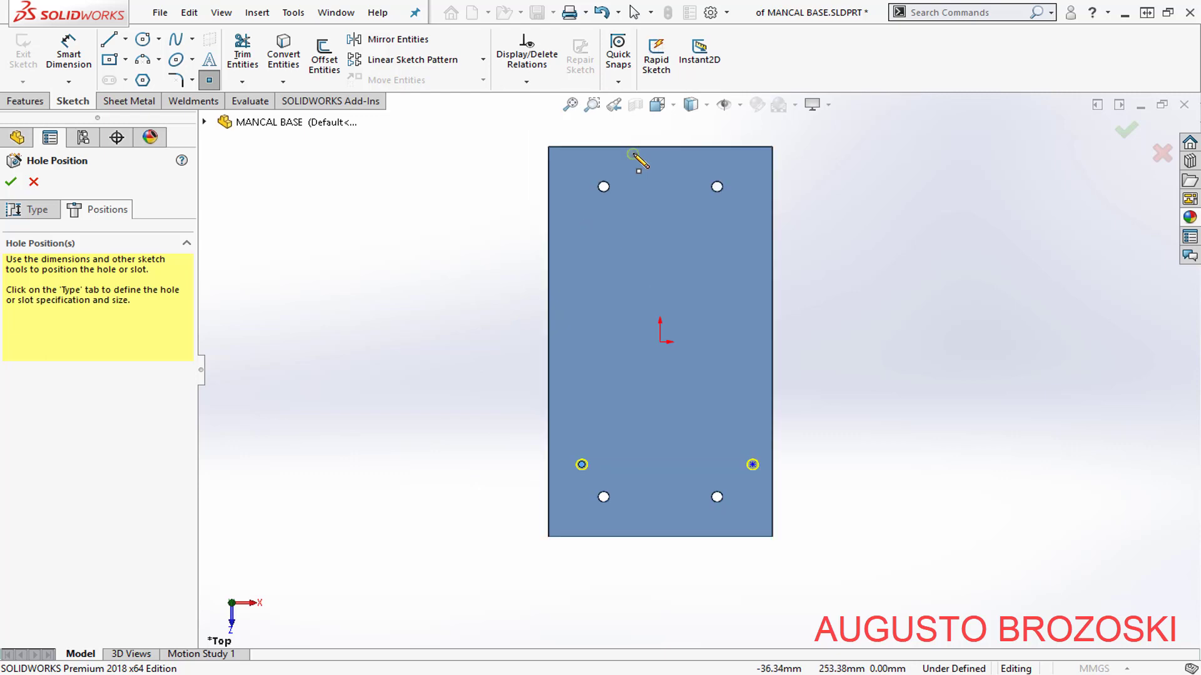
pyautogui.click(574, 235)
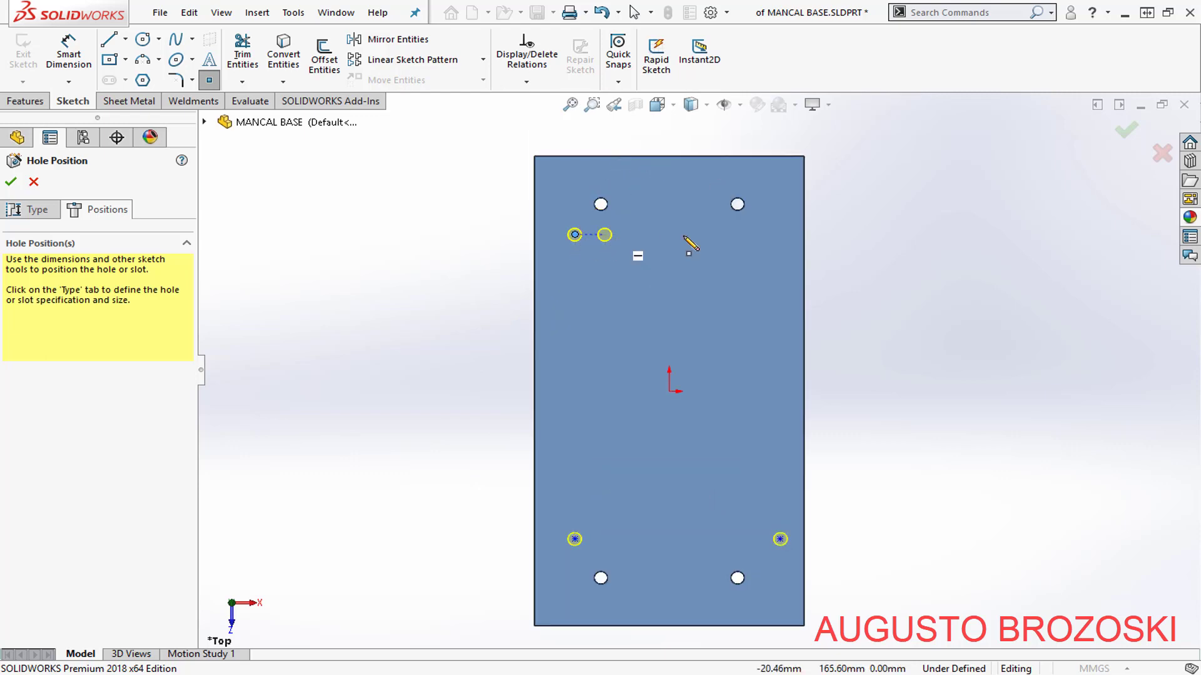
pyautogui.click(780, 235)
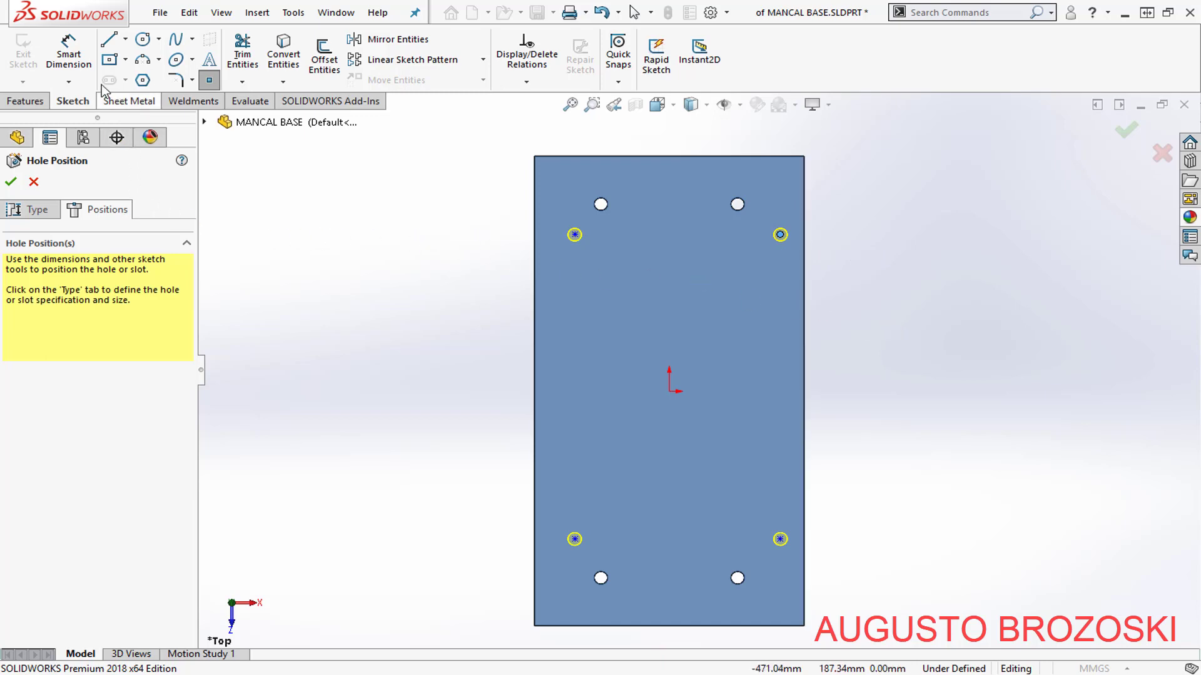
# - Dimension the lower-right hole point 70 mm from the plate's lower short edge
pyautogui.click(69, 57)
pyautogui.scroll(-4, 711, 596)
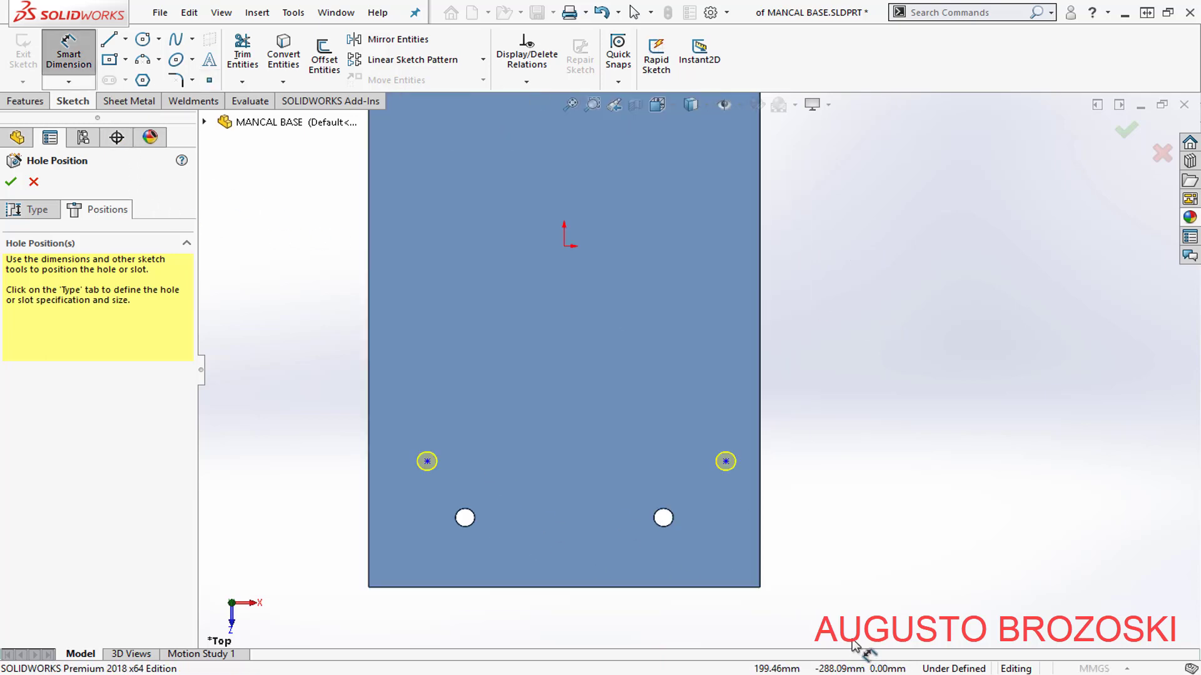
pyautogui.click(691, 546)
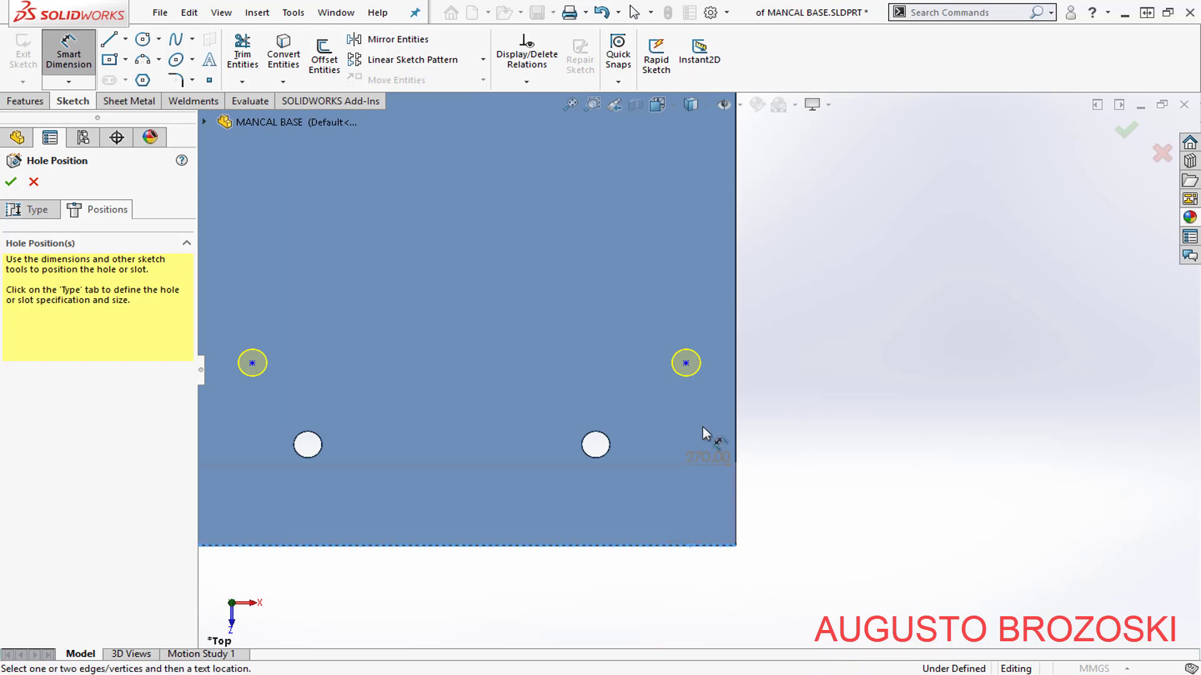
pyautogui.click(686, 364)
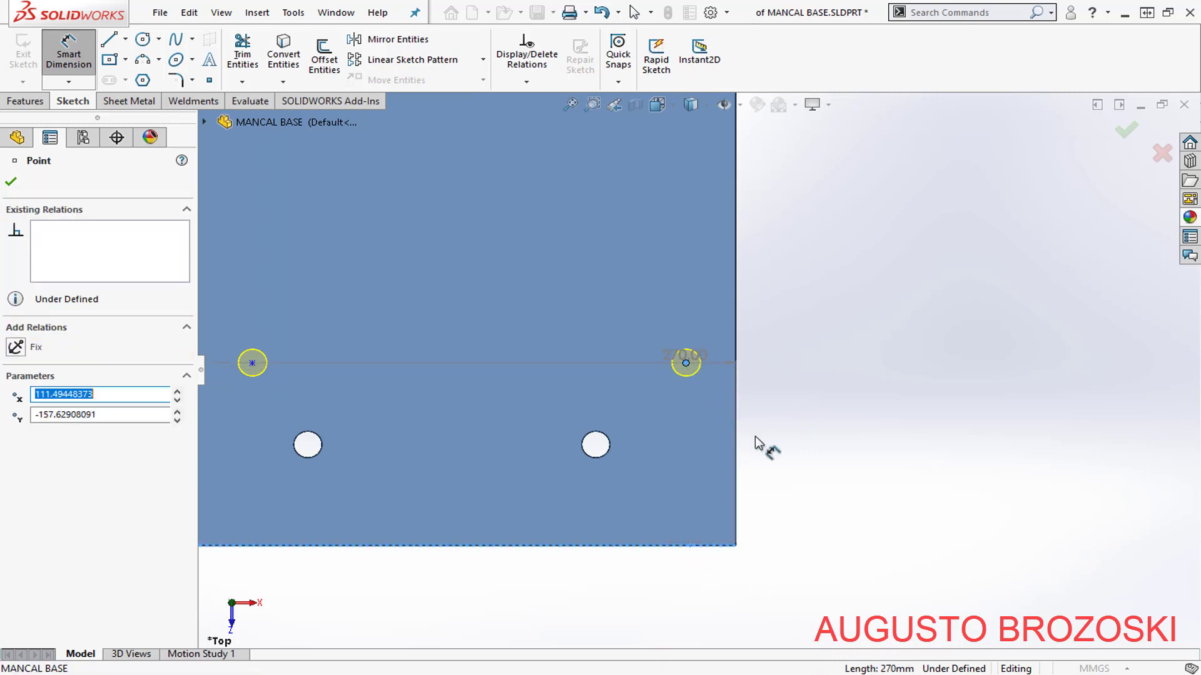
pyautogui.click(807, 451)
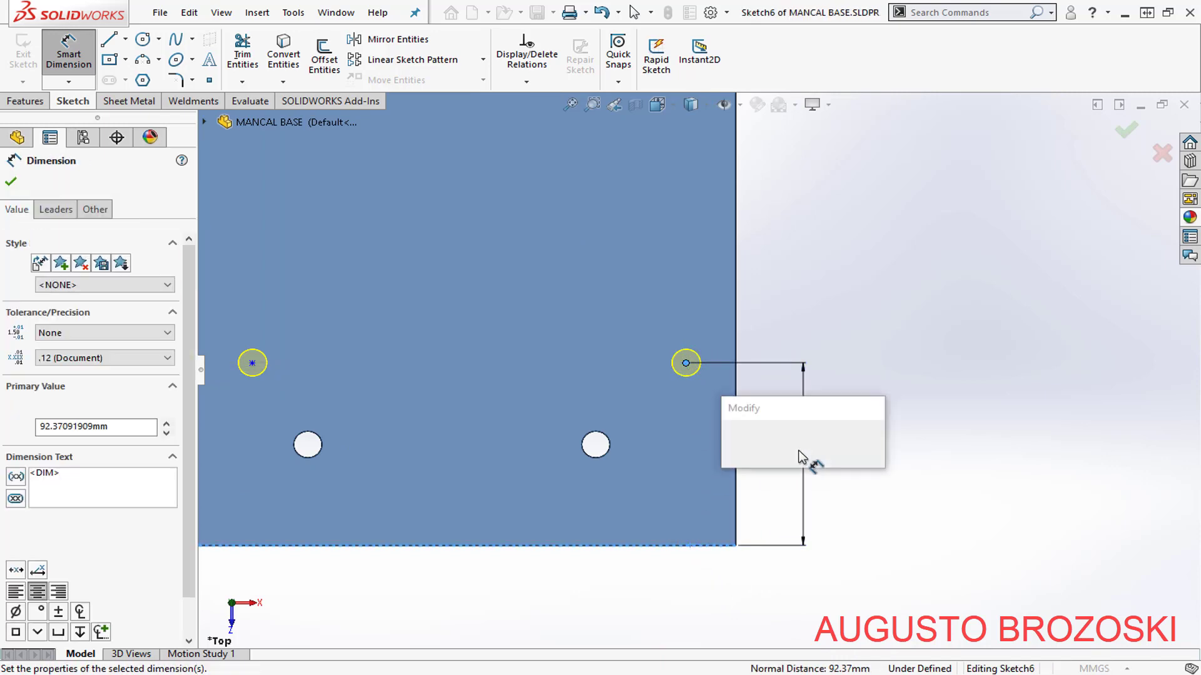
pyautogui.write('70')
pyautogui.press('Return')
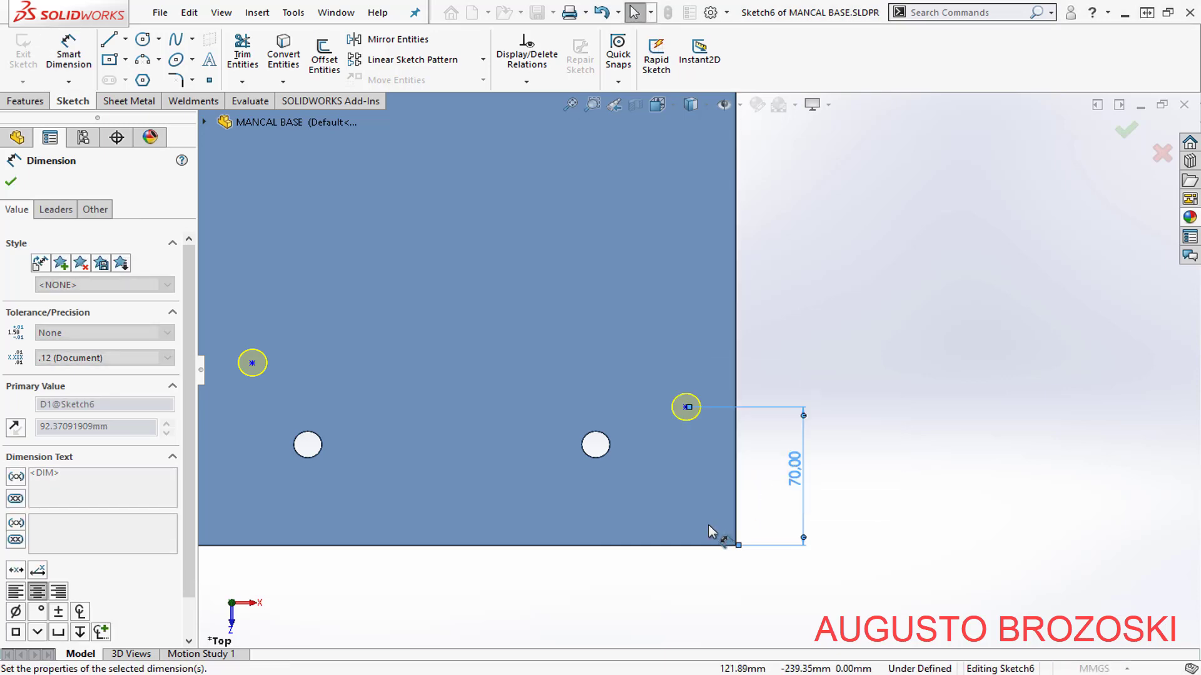
# - Dimension the lower-right hole point 19 mm from the plate's right long edge
pyautogui.click(786, 372)
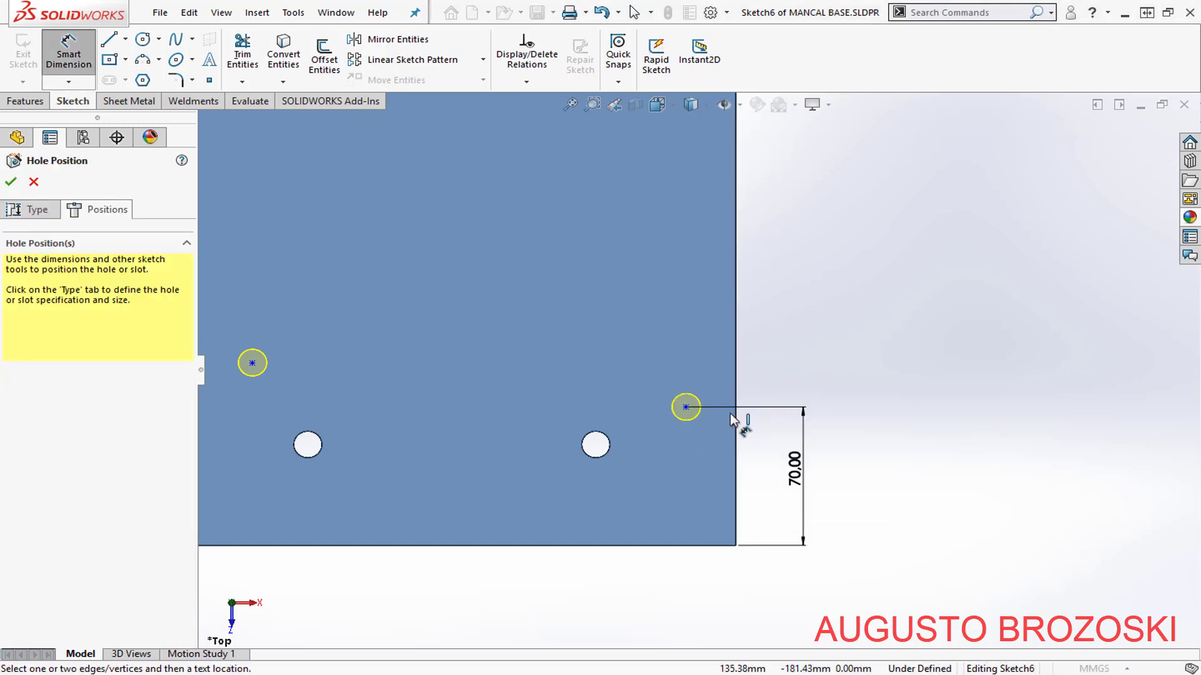
pyautogui.click(686, 408)
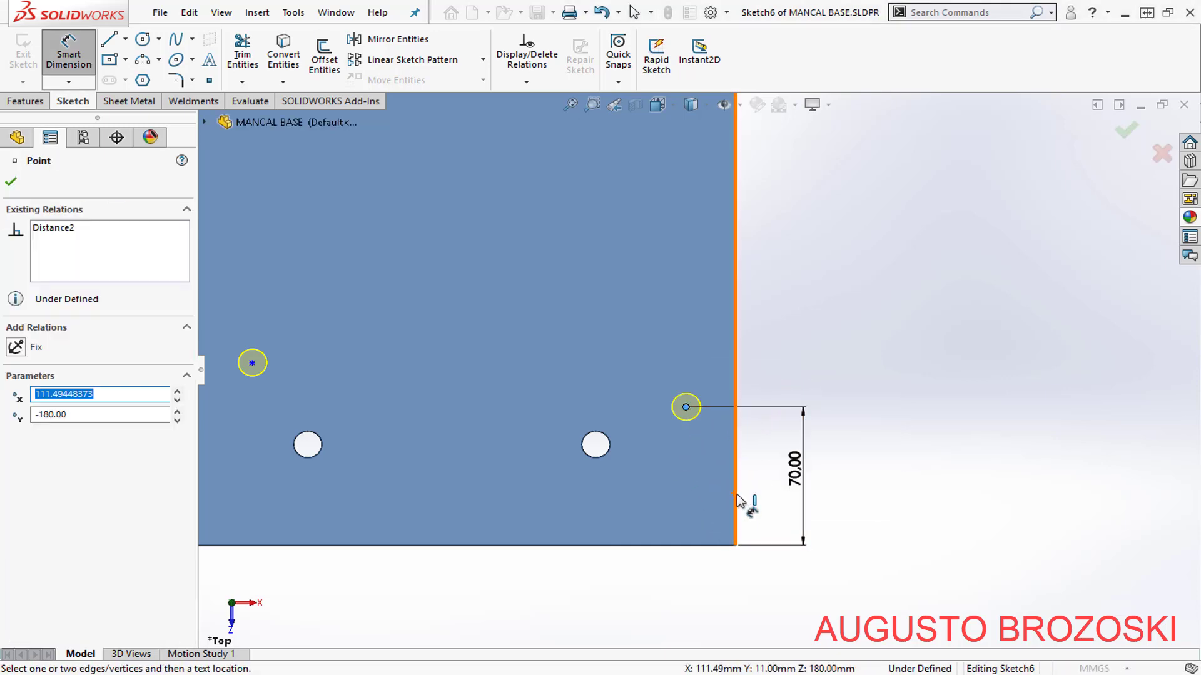
pyautogui.click(736, 499)
pyautogui.click(707, 607)
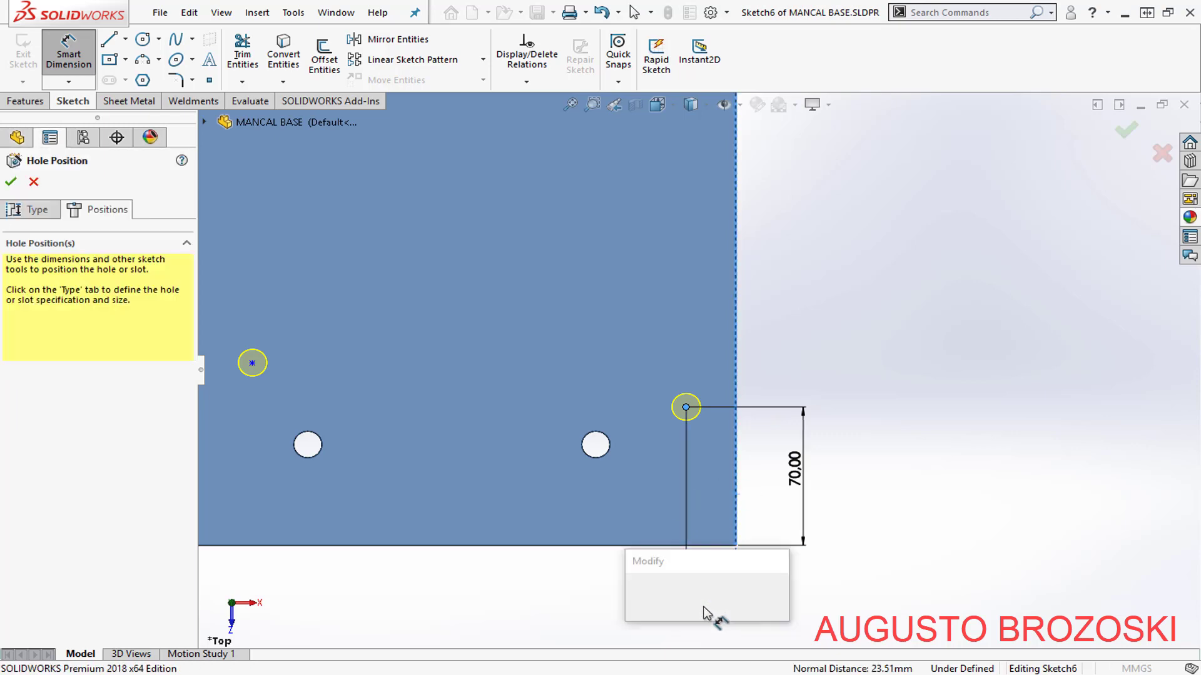
pyautogui.write('19')
pyautogui.press('Return')
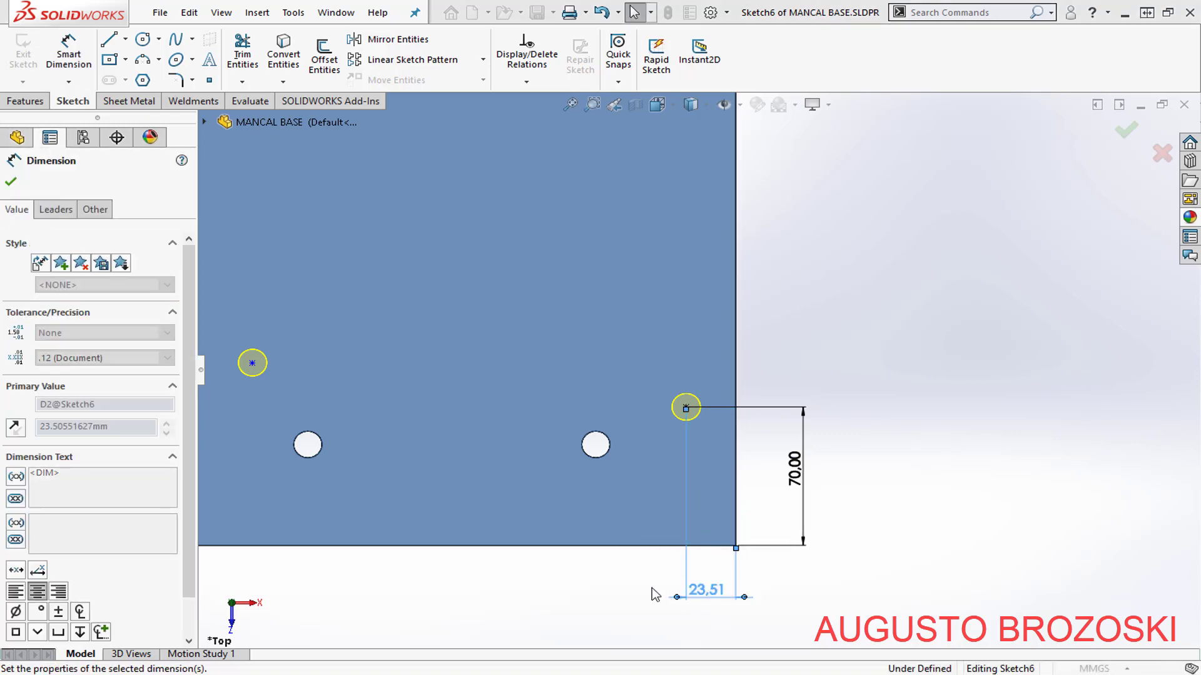
# - Dimension the horizontal distance between the two lower hole points as 232 mm, taking the value from the PDF drawing
pyautogui.click(771, 370)
pyautogui.click(695, 407)
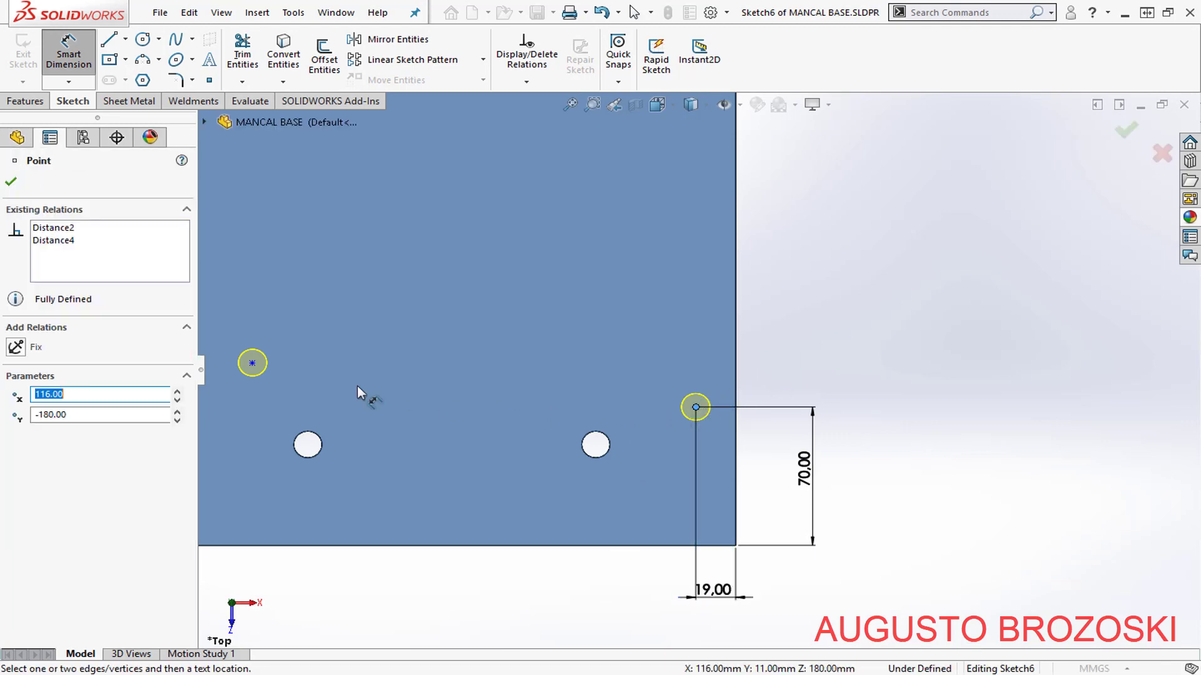
pyautogui.click(252, 363)
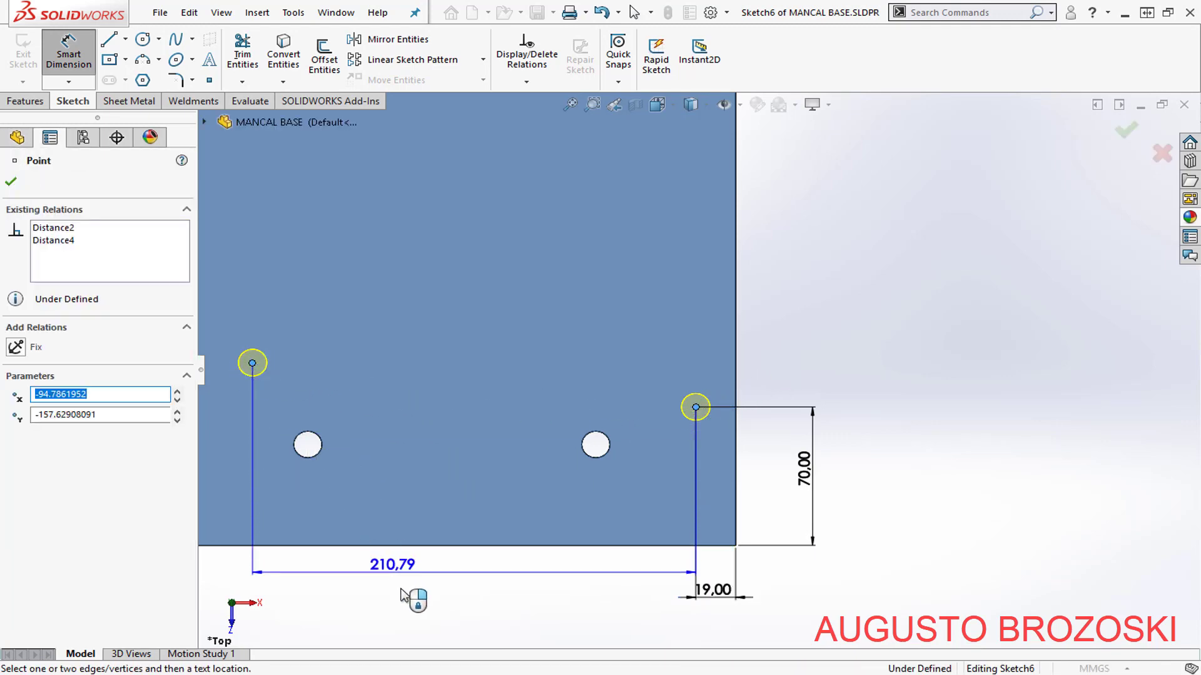
pyautogui.click(471, 605)
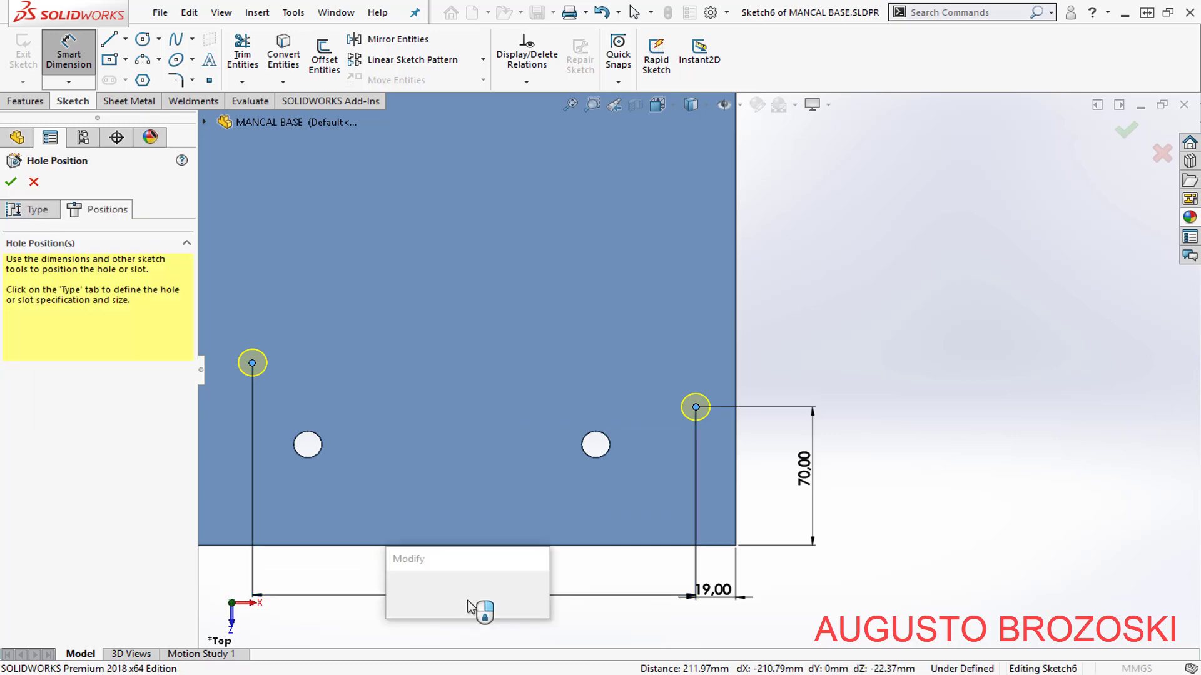
pyautogui.hotkey('alt', 'Tab')
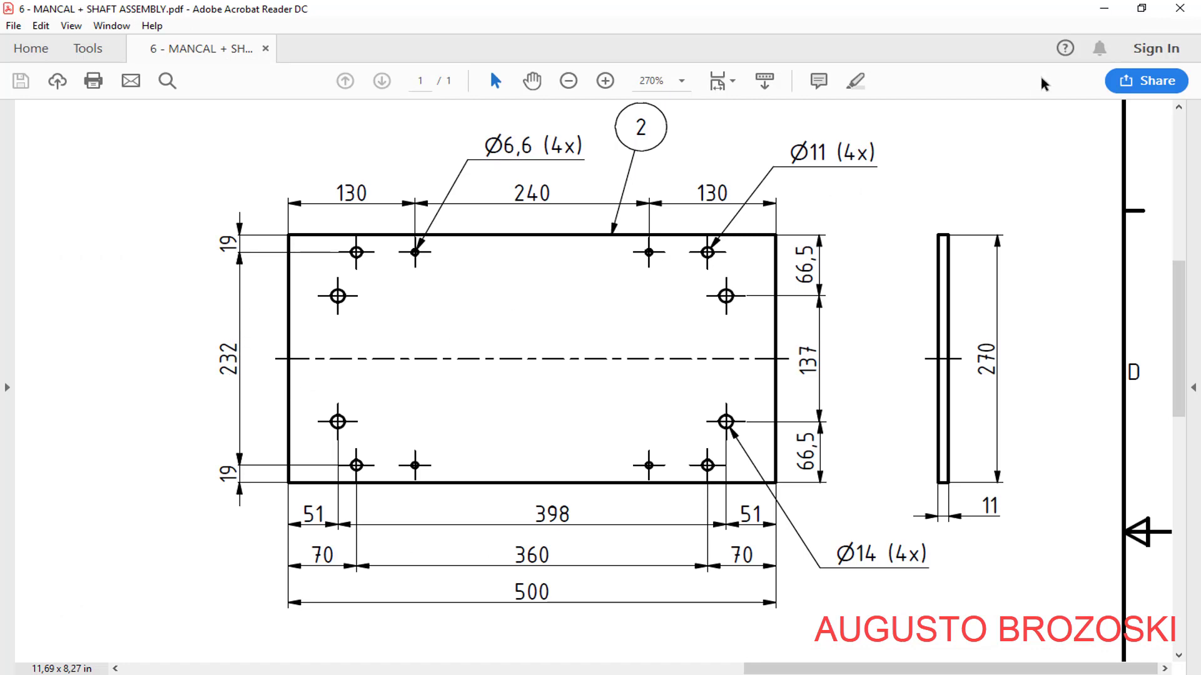
pyautogui.click(1104, 8)
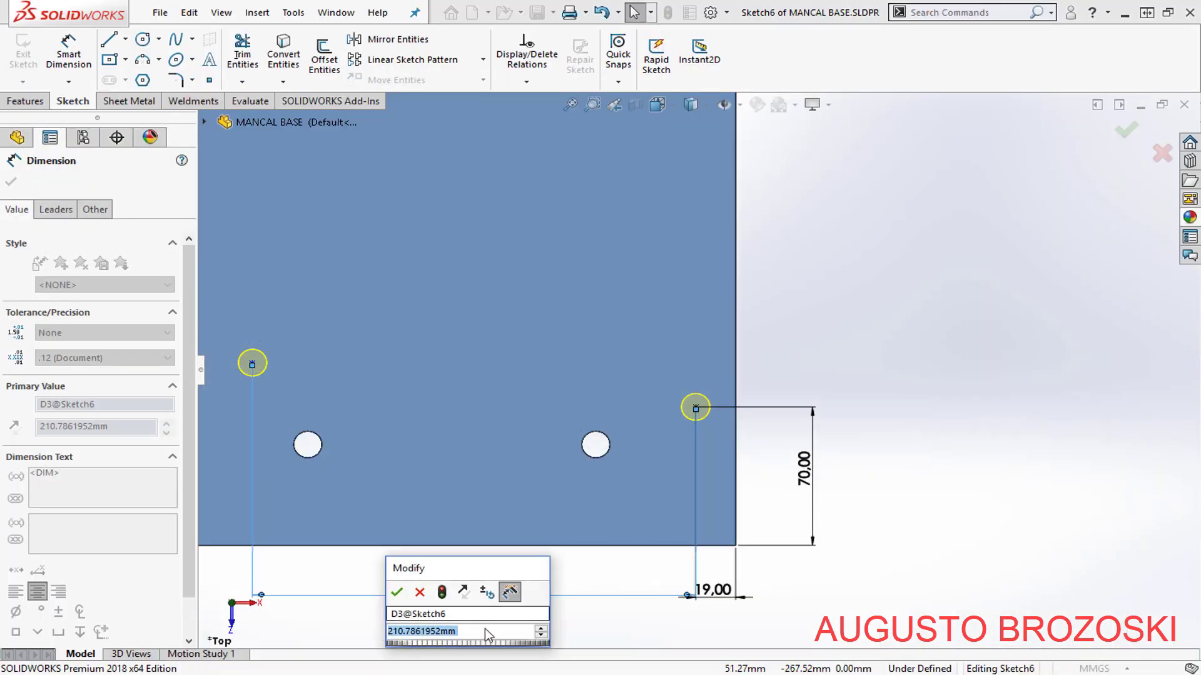
pyautogui.write('232')
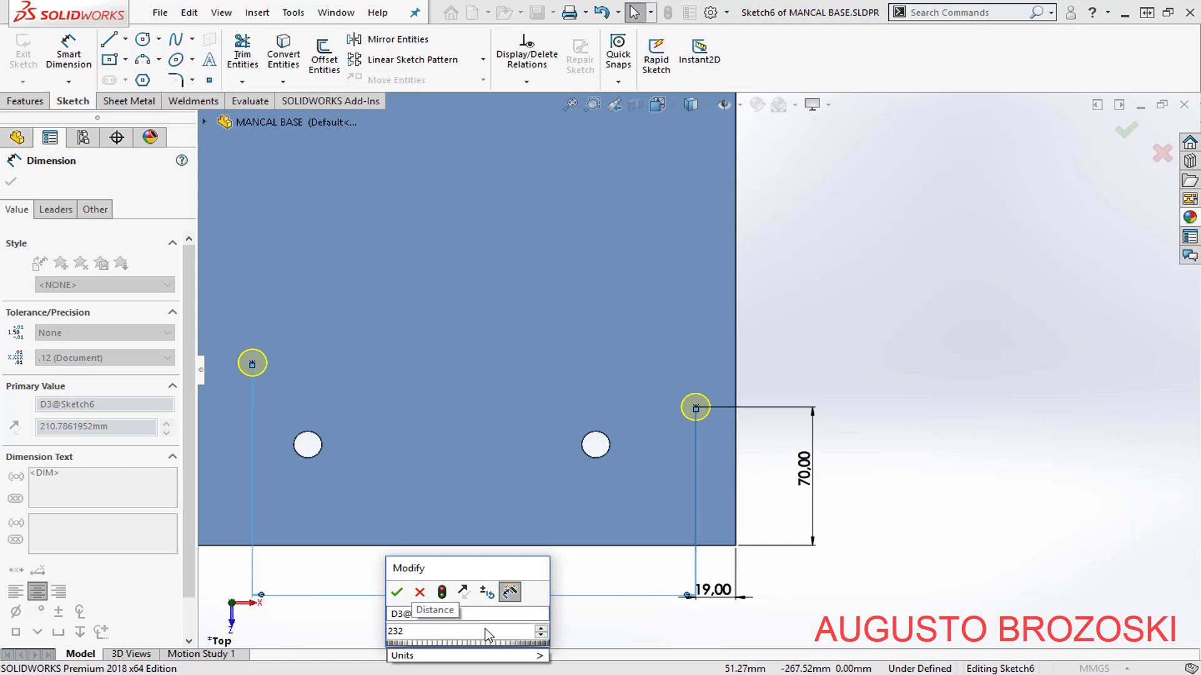
pyautogui.press('Return')
pyautogui.press('z')
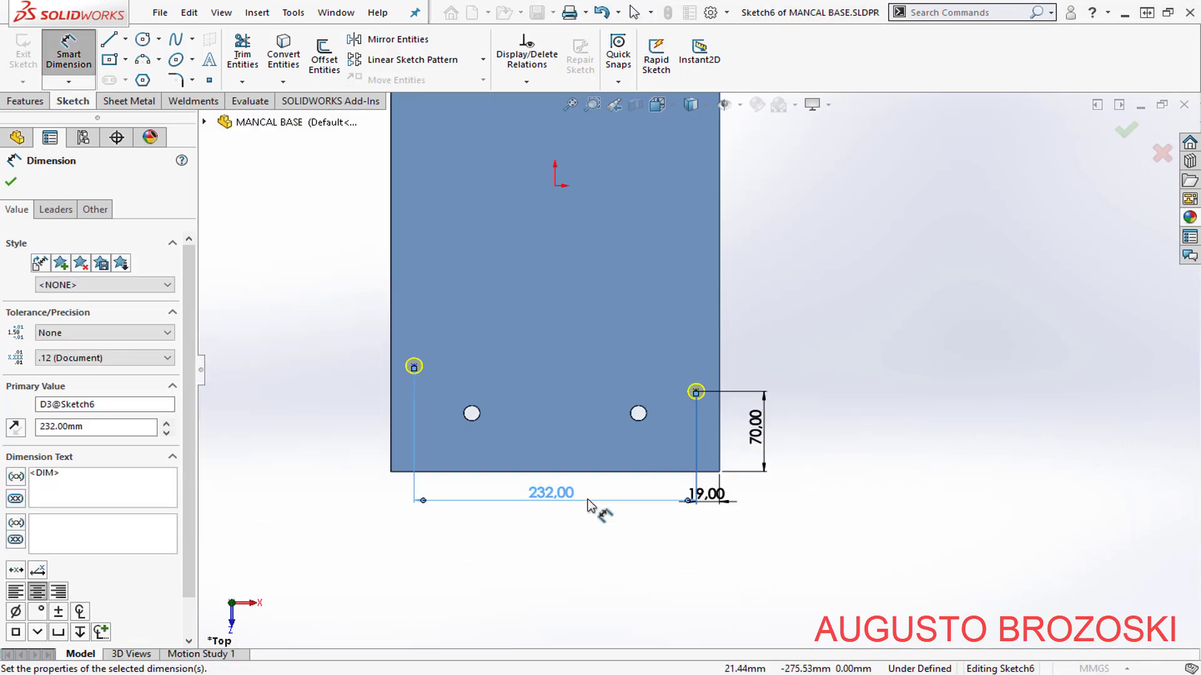
# - Dimension the vertical distance between the upper-right and lower-right hole points as 360 mm and finish dimensioning
pyautogui.scroll(4, 698, 375)
pyautogui.scroll(-2, 740, 198)
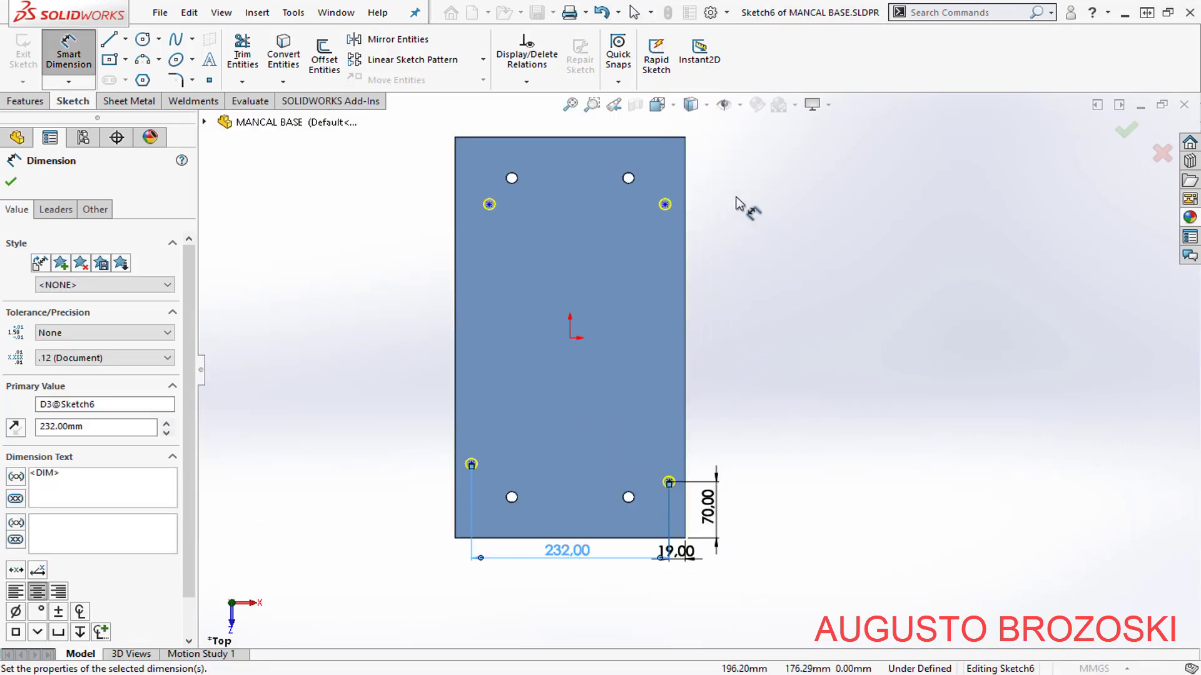
pyautogui.click(665, 204)
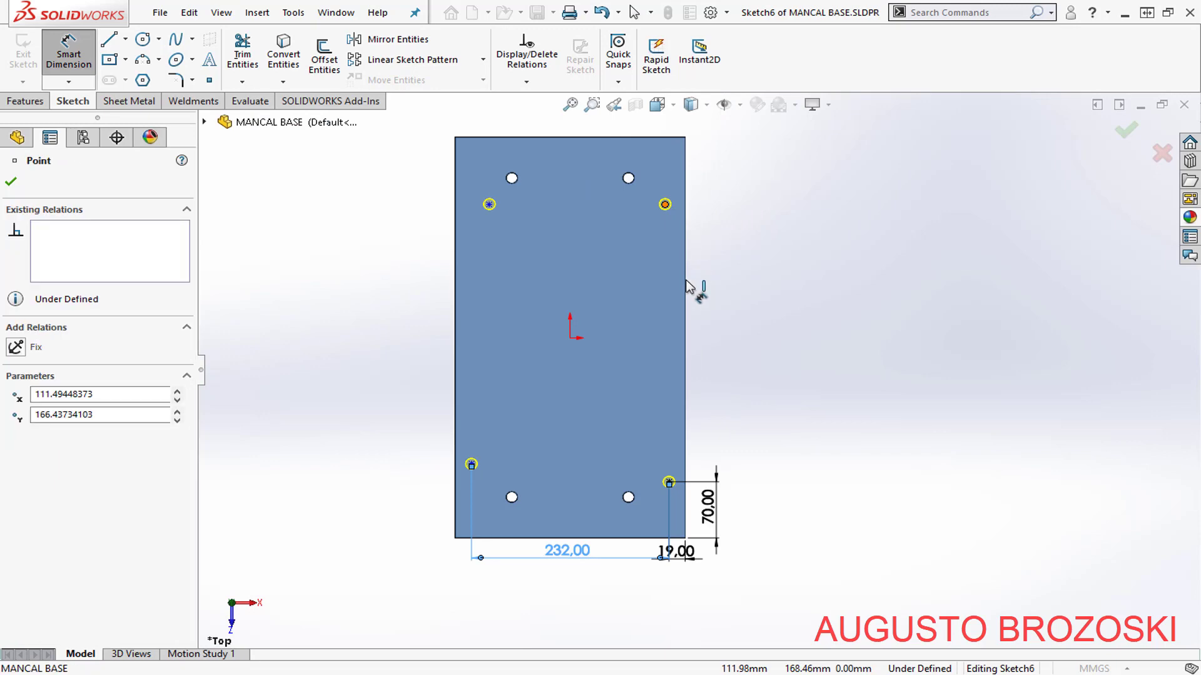
pyautogui.click(669, 479)
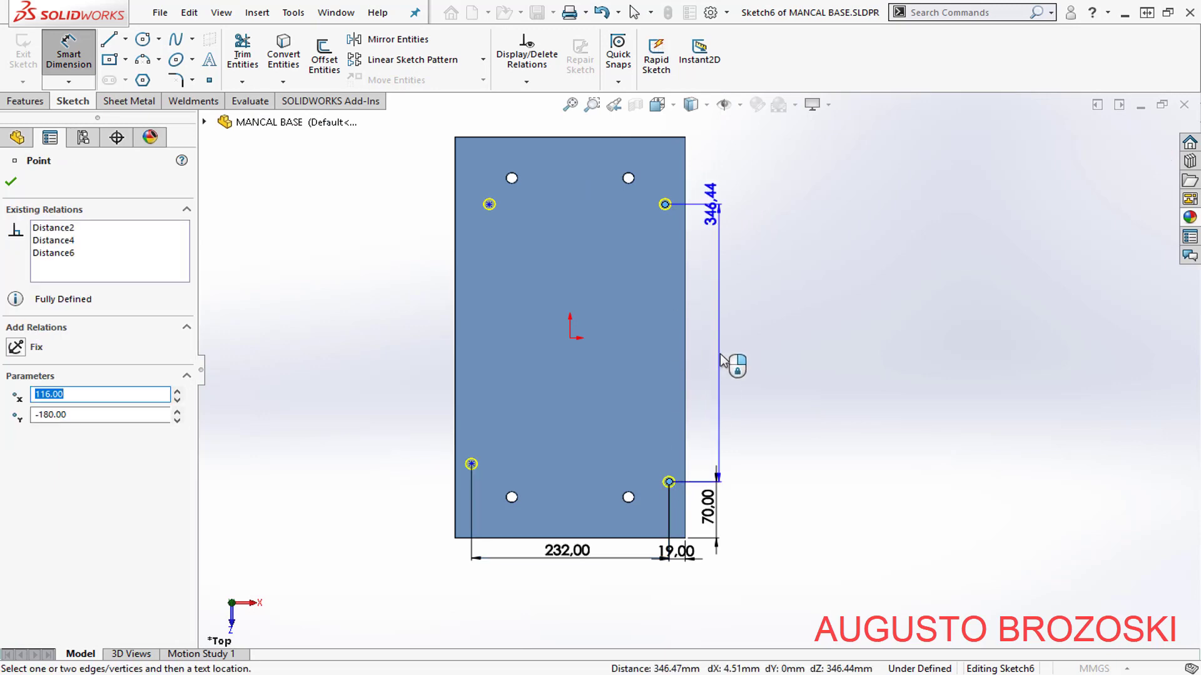
pyautogui.click(719, 362)
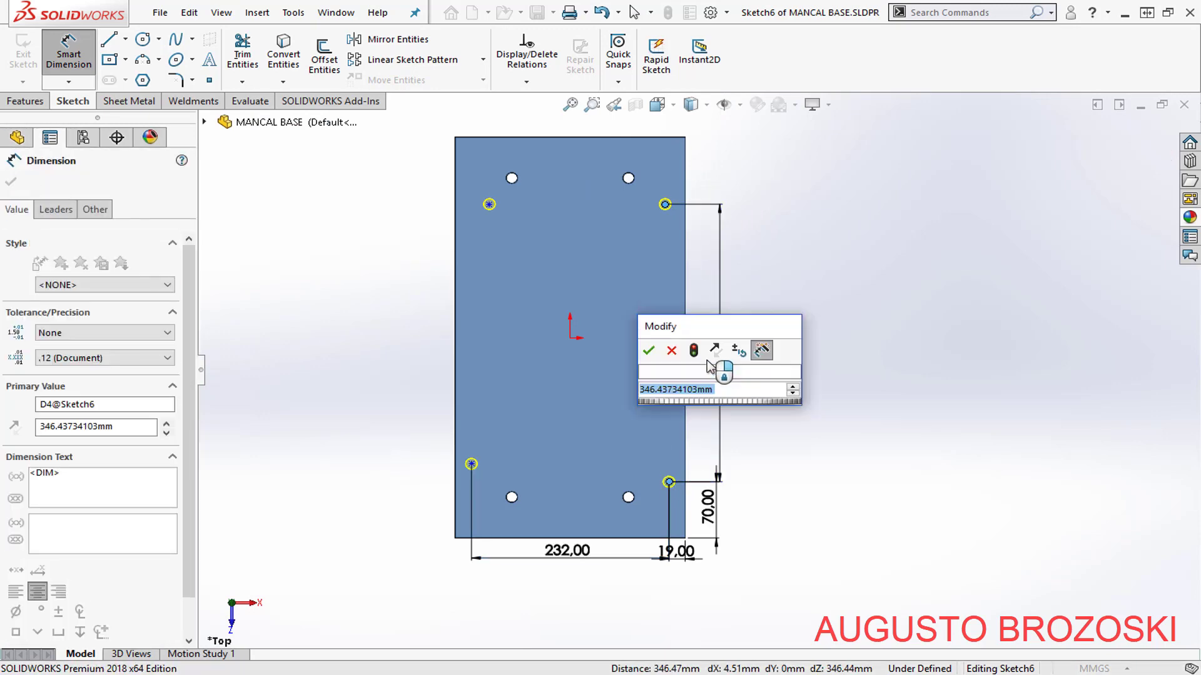
pyautogui.write('360')
pyautogui.press('Return')
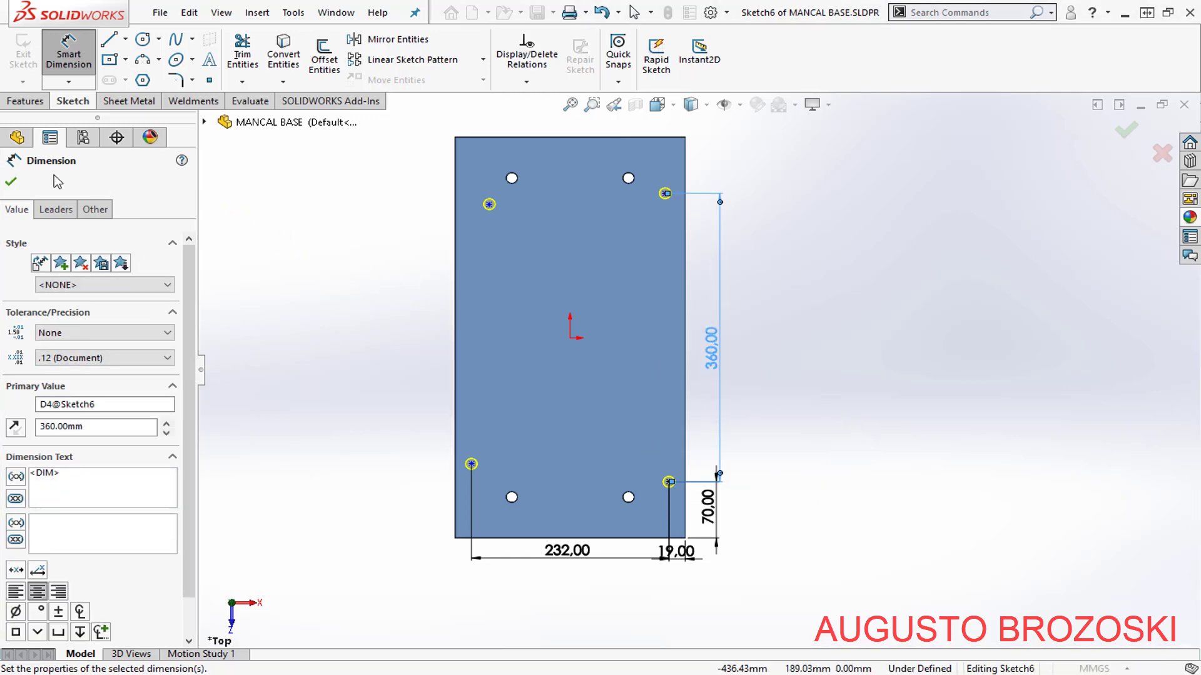
pyautogui.click(17, 182)
pyautogui.press('Escape')
# - Add a Horizontal relation between the lower-left and lower-right hole points
pyautogui.scroll(-1, 539, 344)
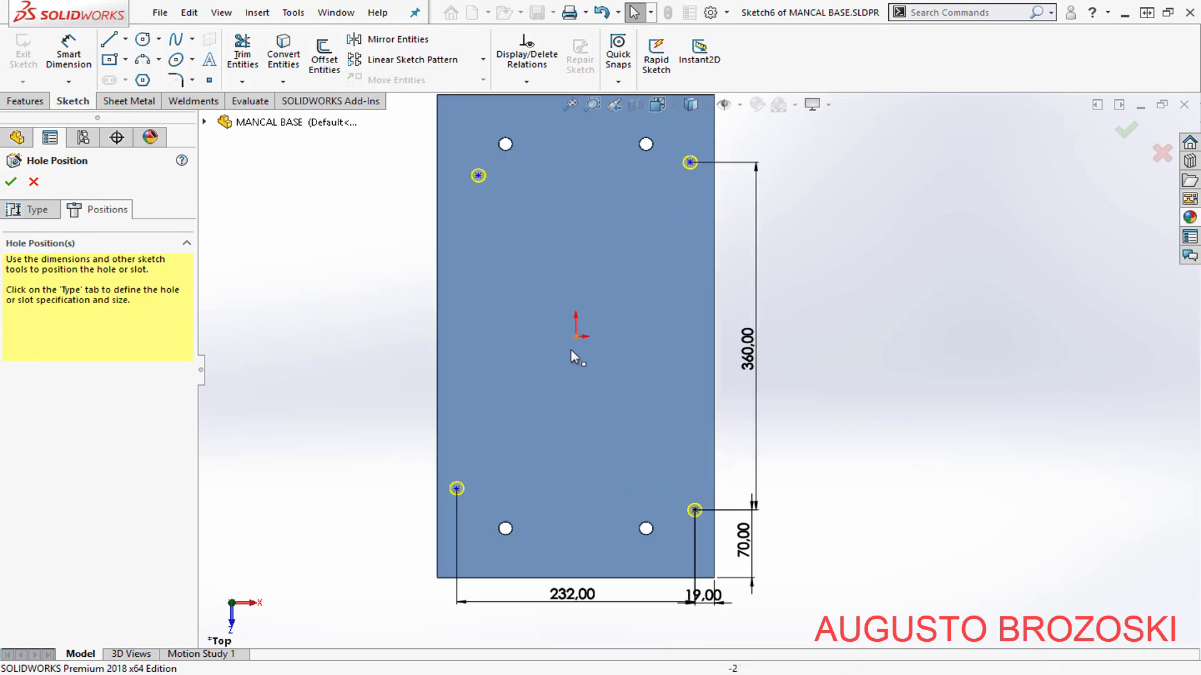
pyautogui.click(456, 488)
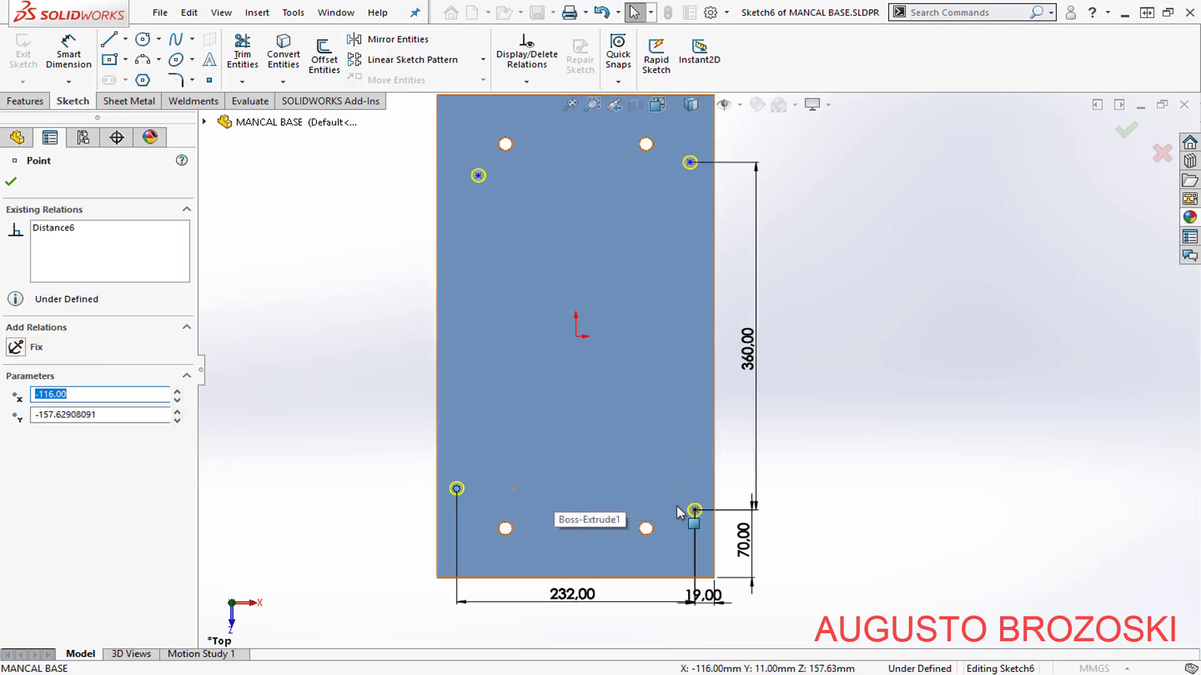
pyautogui.click(695, 511)
pyautogui.keyDown('ctrl'); pyautogui.click(457, 489); pyautogui.keyUp('ctrl')
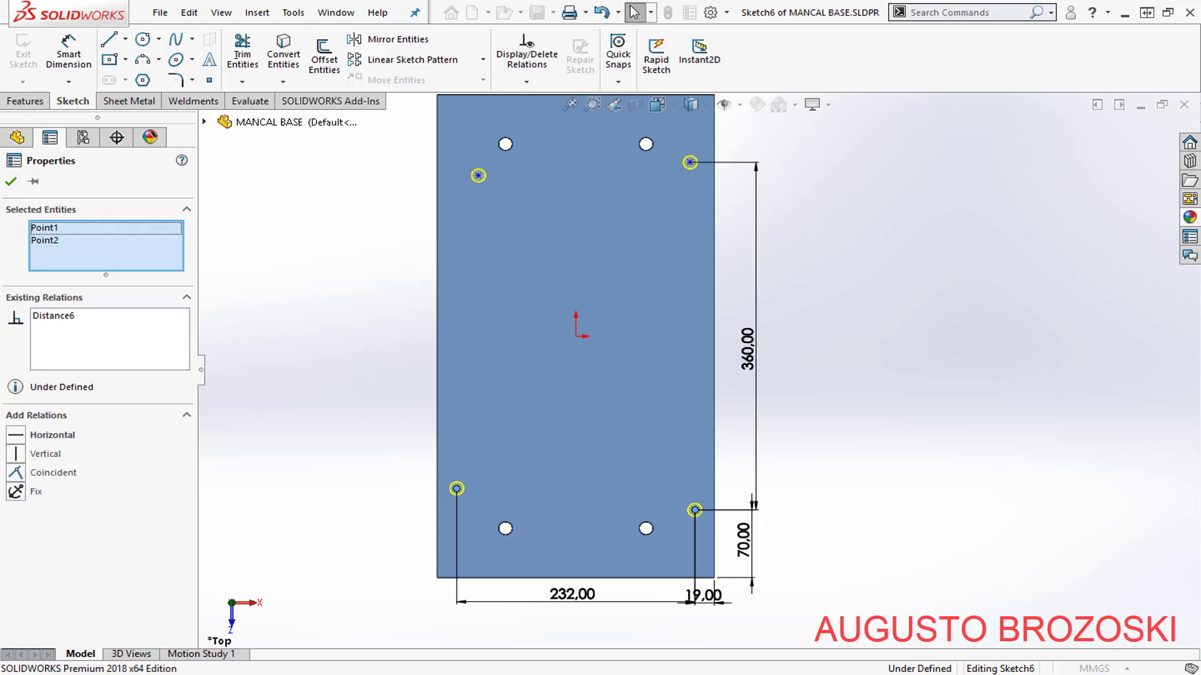
pyautogui.click(52, 435)
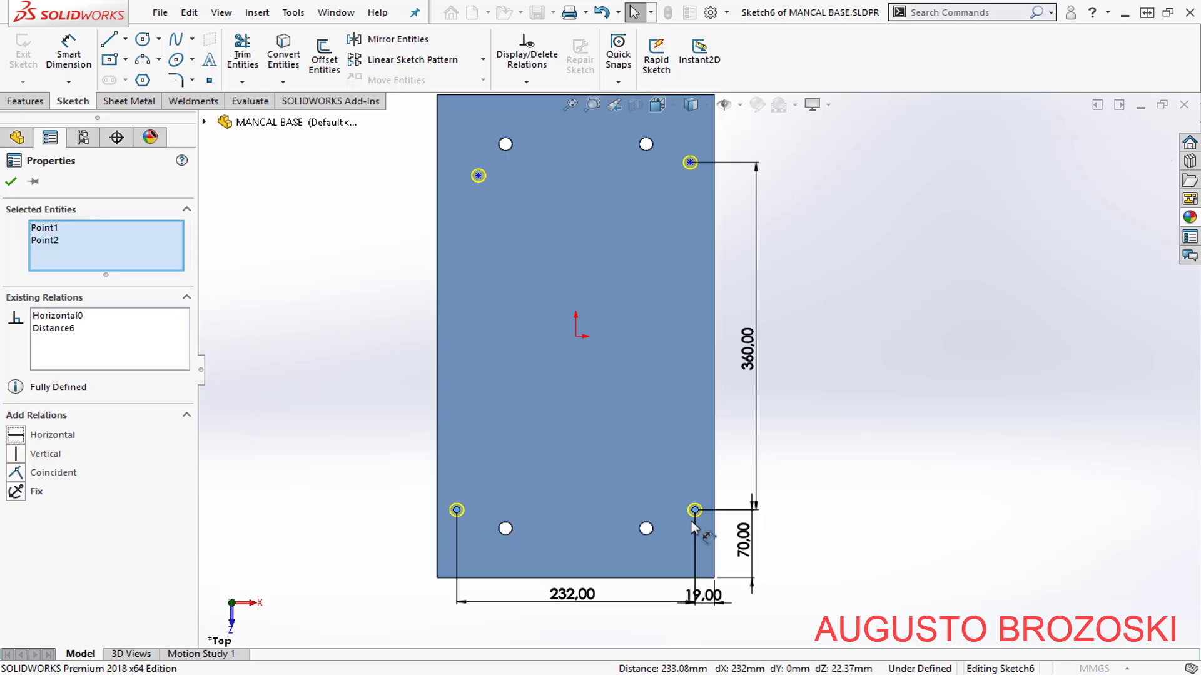
pyautogui.click(10, 182)
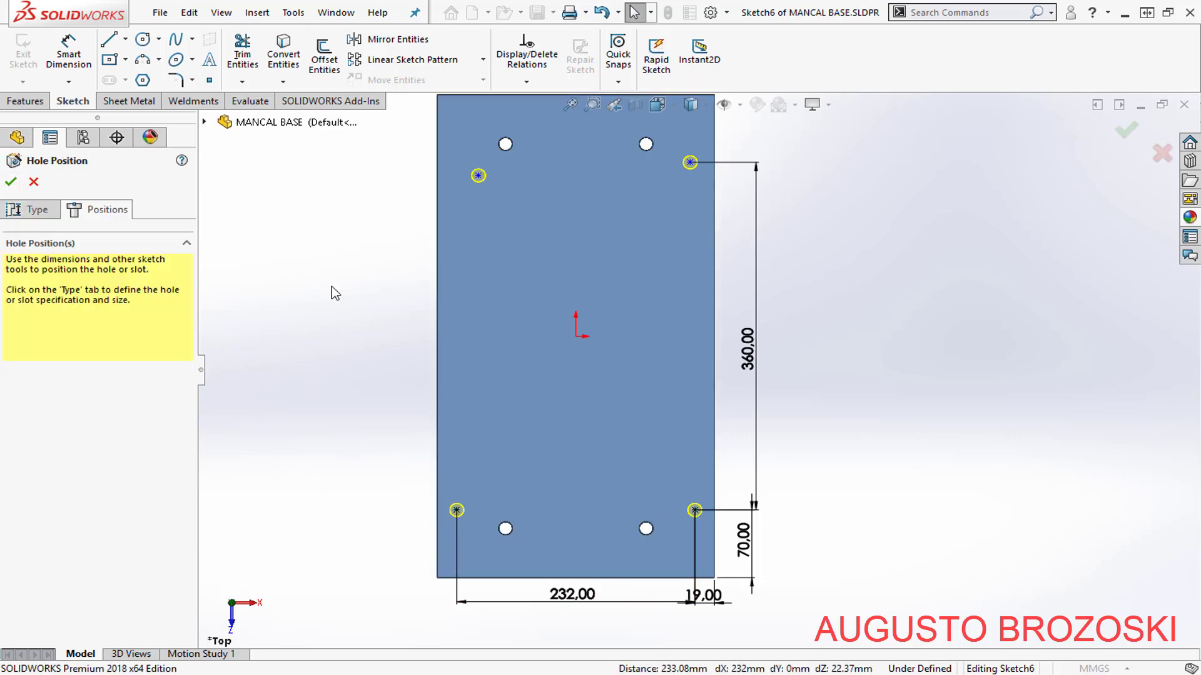
# - Add a Horizontal relation between the upper-left and upper-right hole points
pyautogui.click(478, 176)
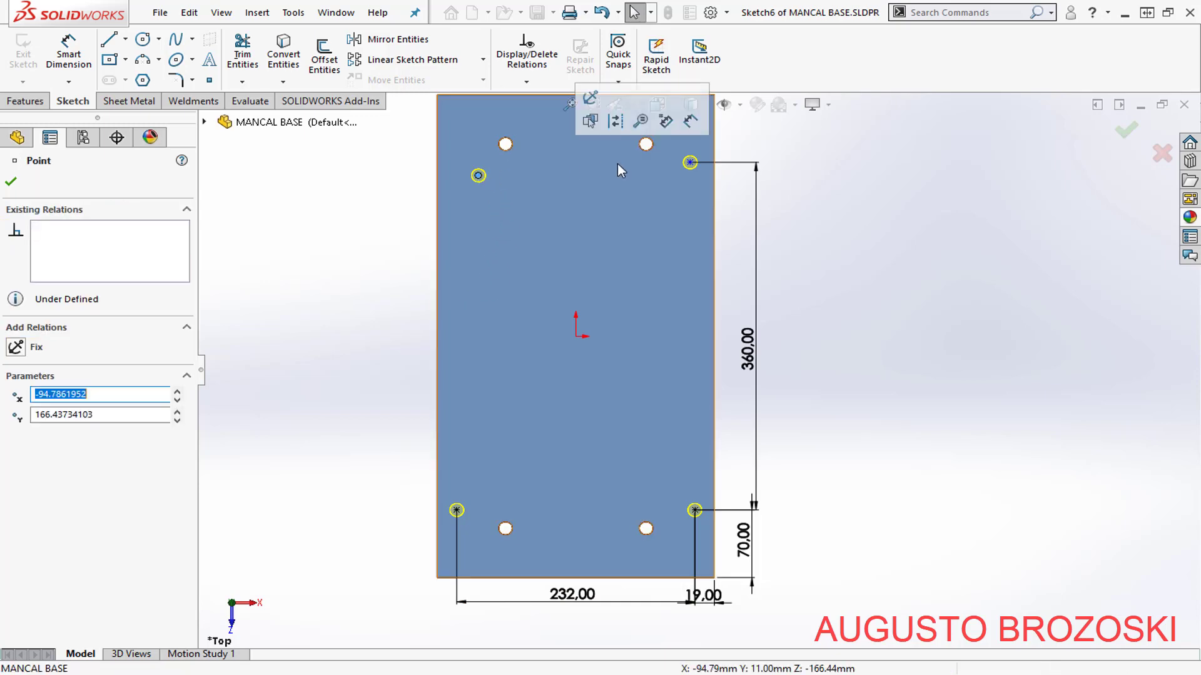
pyautogui.keyDown('ctrl'); pyautogui.click(690, 163); pyautogui.keyUp('ctrl')
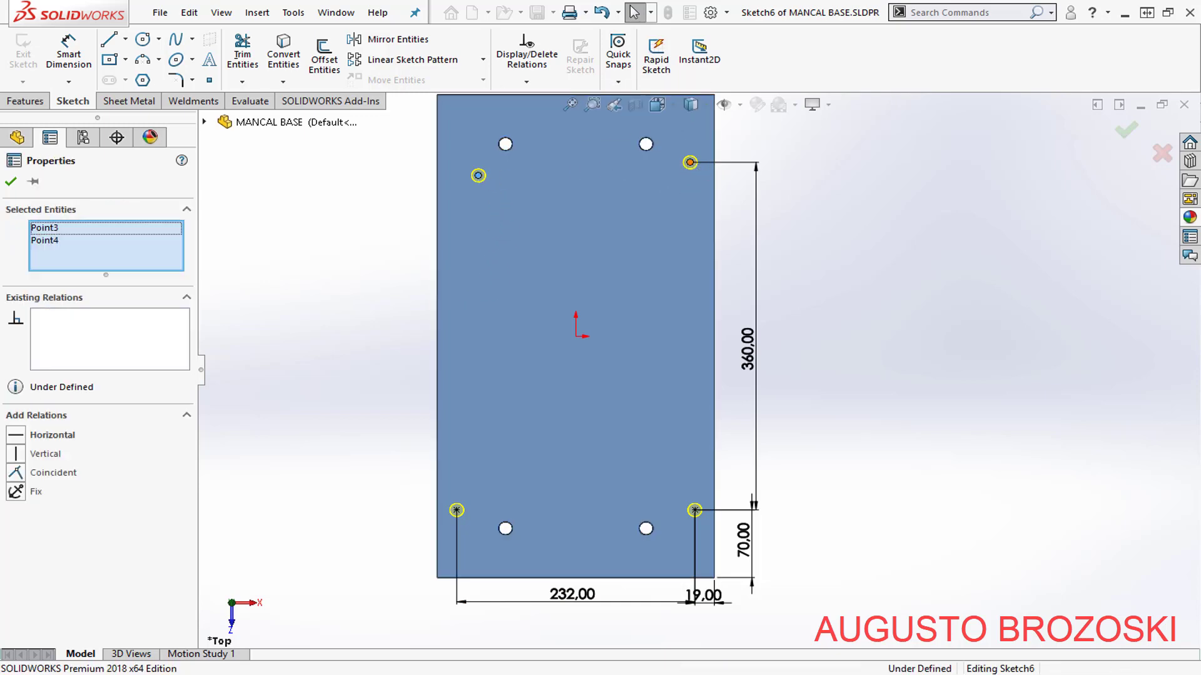
pyautogui.click(18, 436)
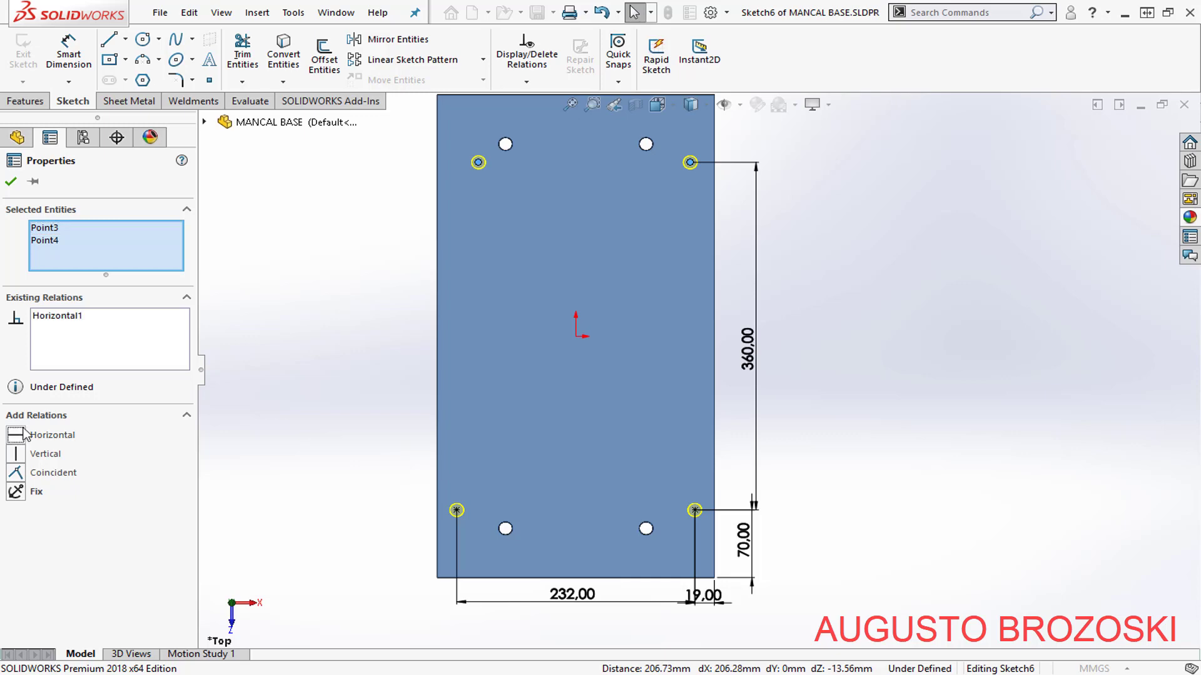
pyautogui.click(11, 182)
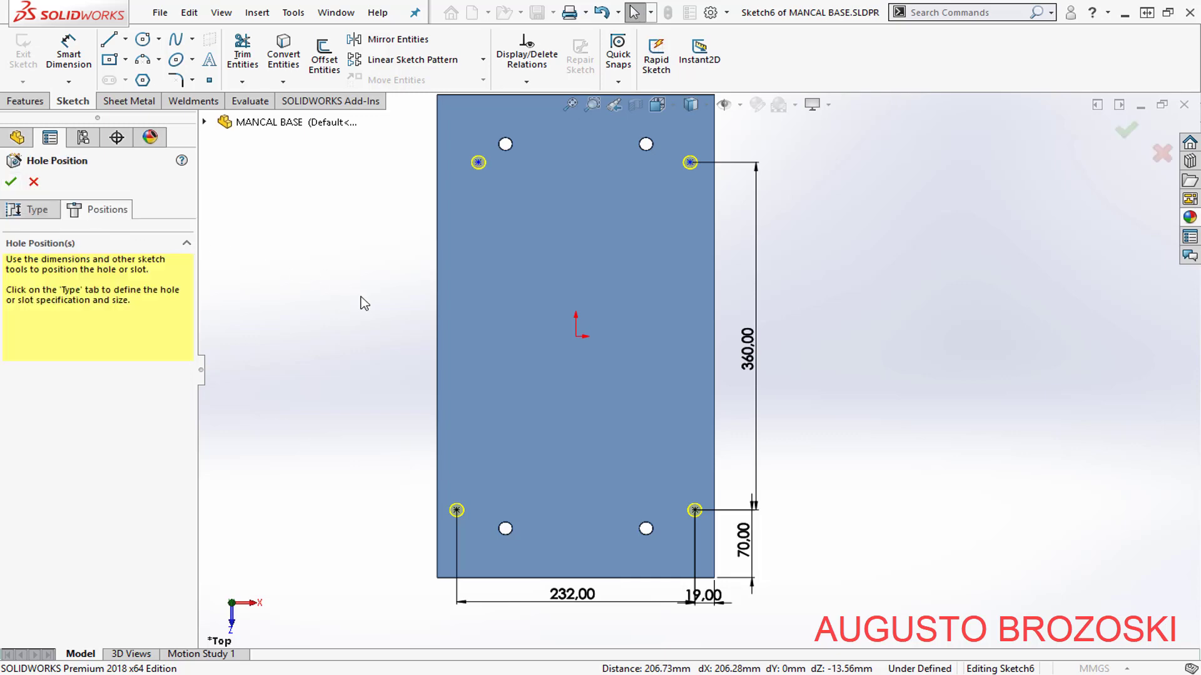
# - Add a Vertical relation between the upper-left and lower-left hole points
pyautogui.click(478, 162)
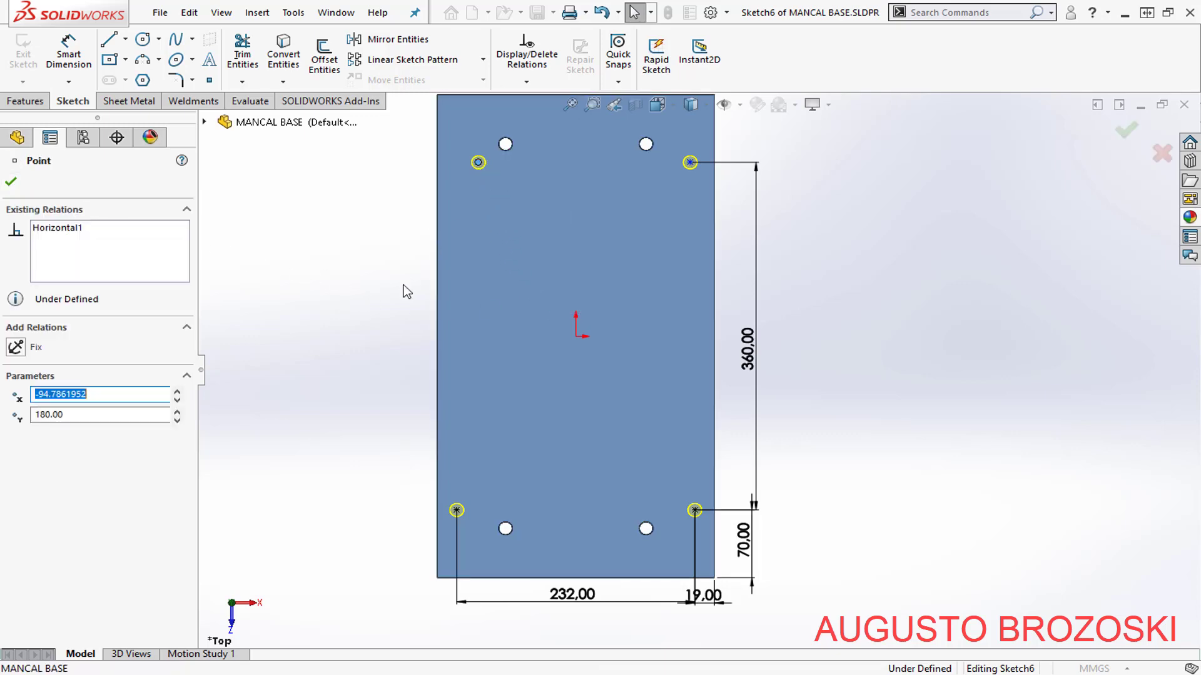
pyautogui.keyDown('ctrl'); pyautogui.click(456, 510); pyautogui.keyUp('ctrl')
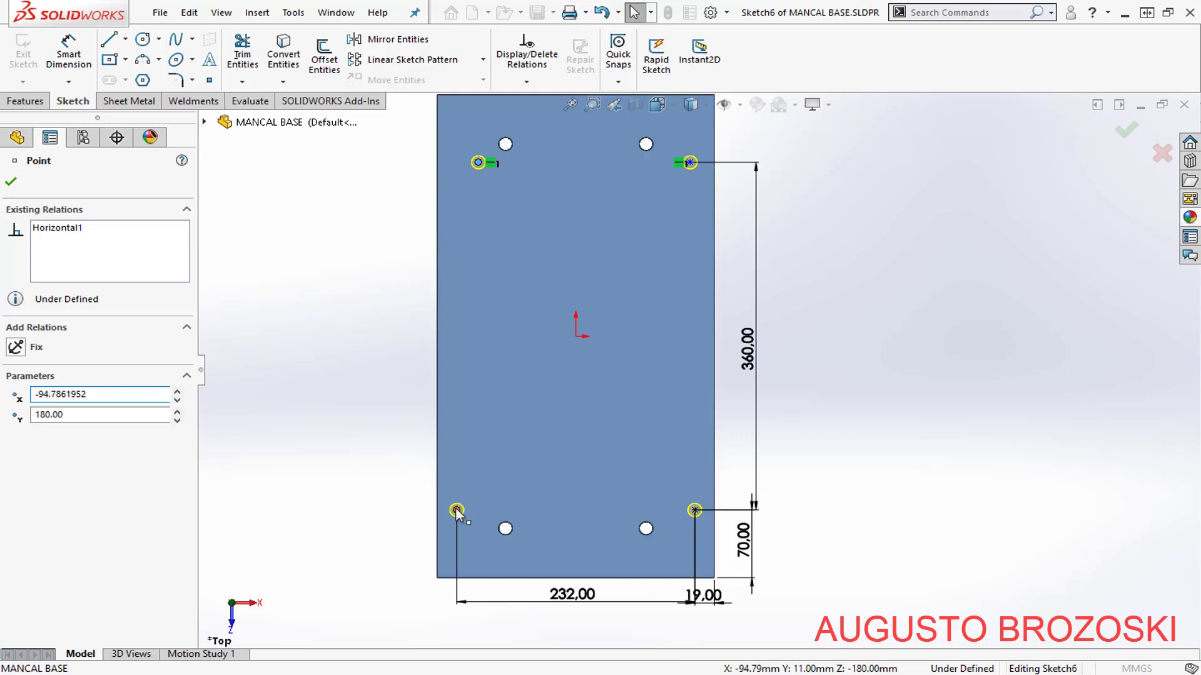
pyautogui.click(15, 454)
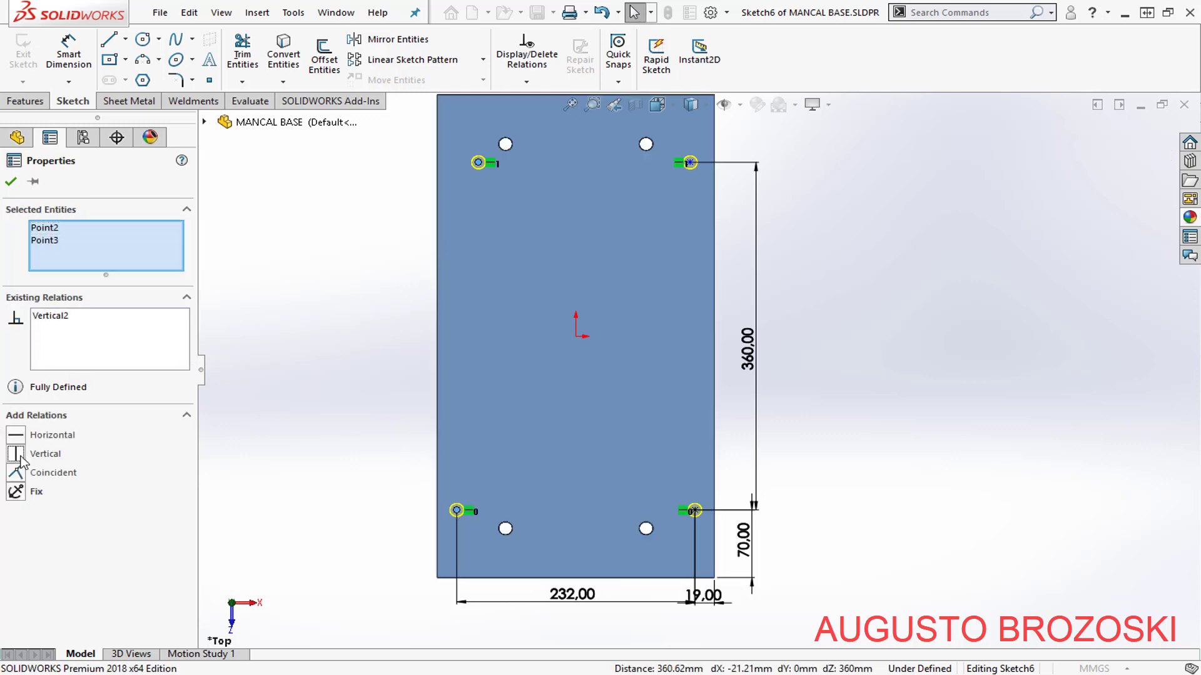
pyautogui.click(10, 183)
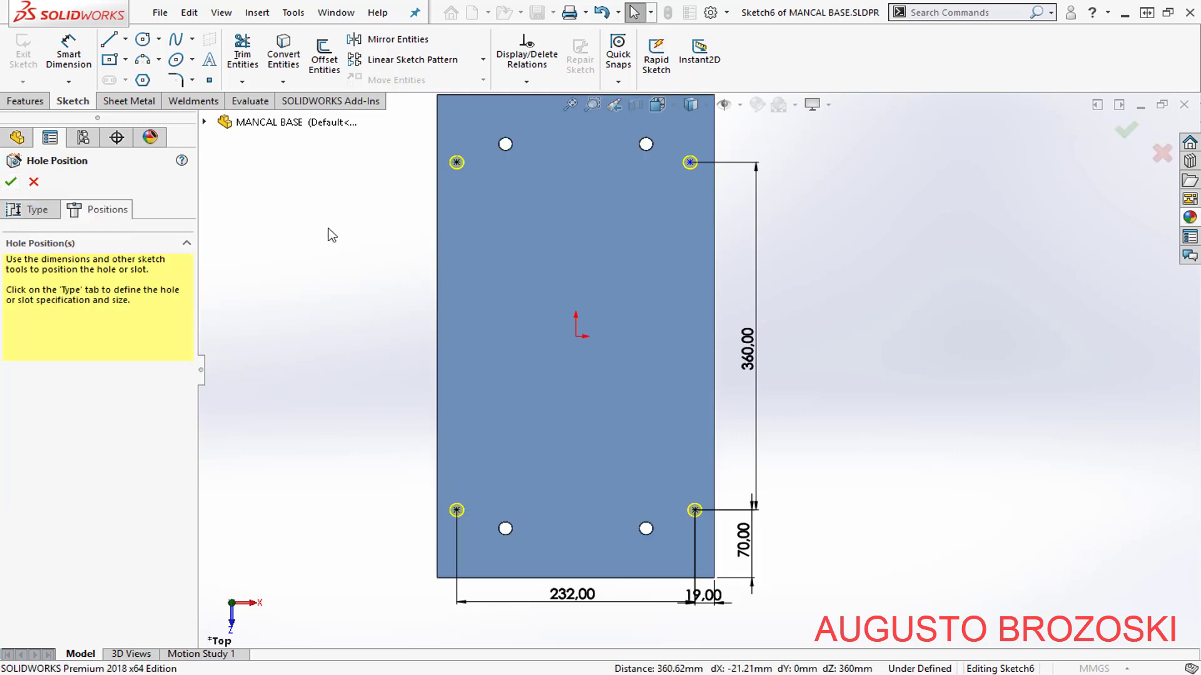
# - Add a Vertical relation between the upper-right and lower-right hole points
pyautogui.click(691, 164)
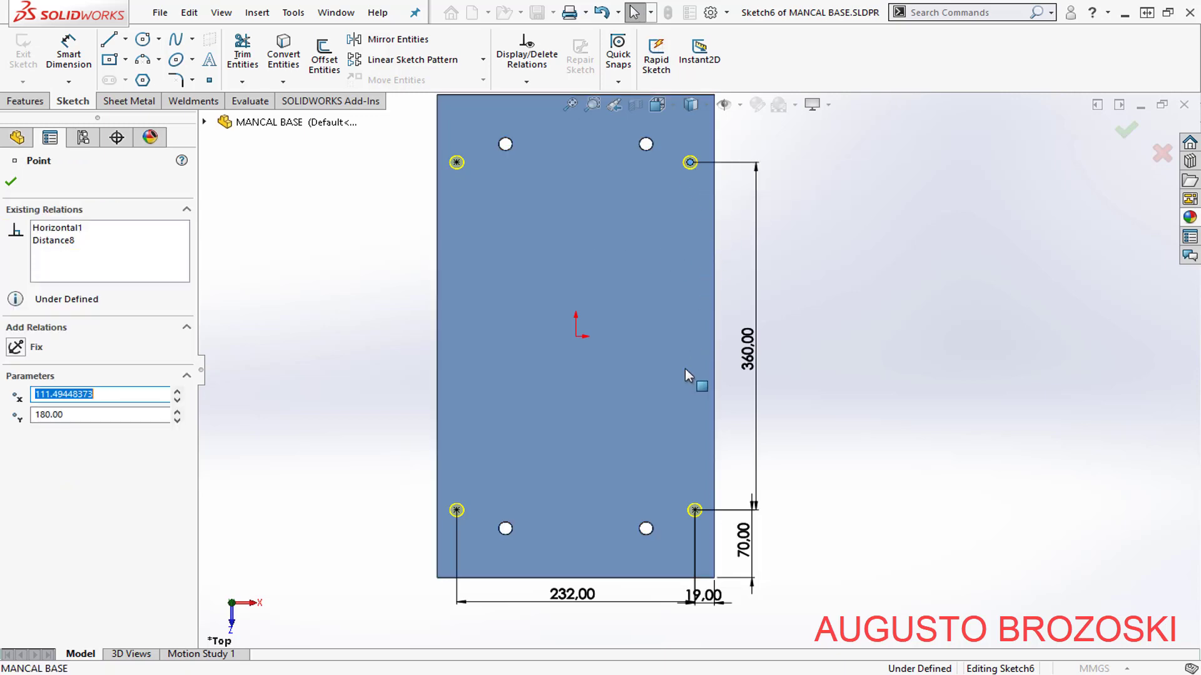
pyautogui.keyDown('ctrl'); pyautogui.click(694, 511); pyautogui.keyUp('ctrl')
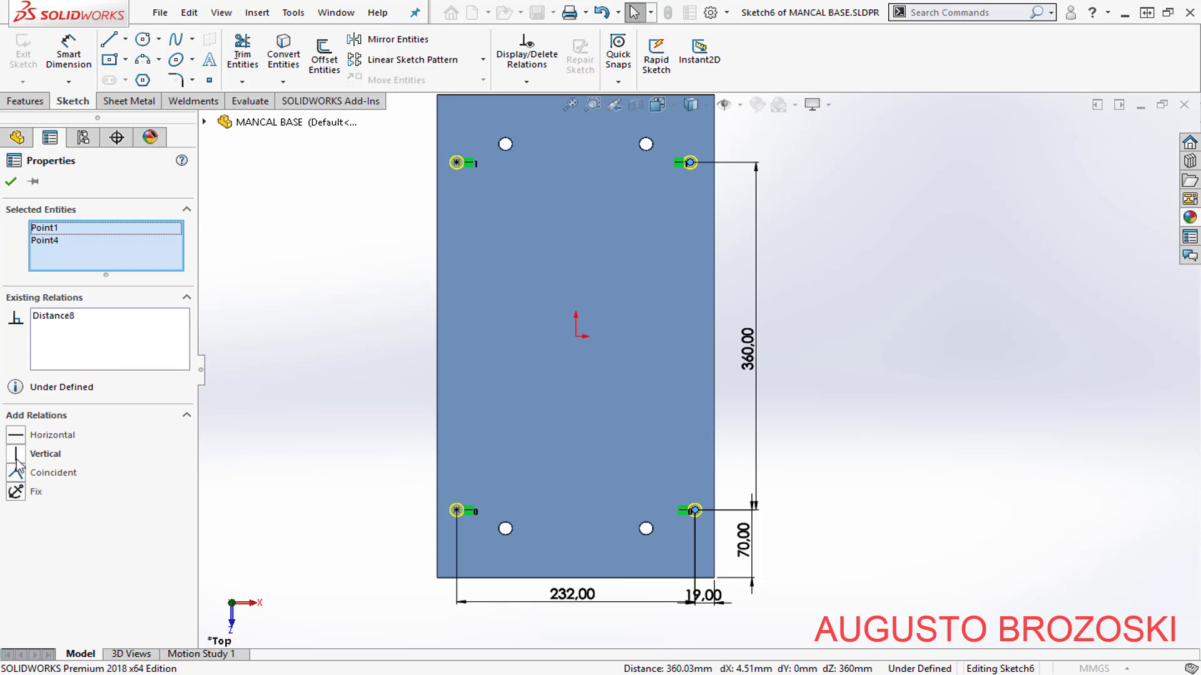
pyautogui.click(16, 454)
pyautogui.click(10, 182)
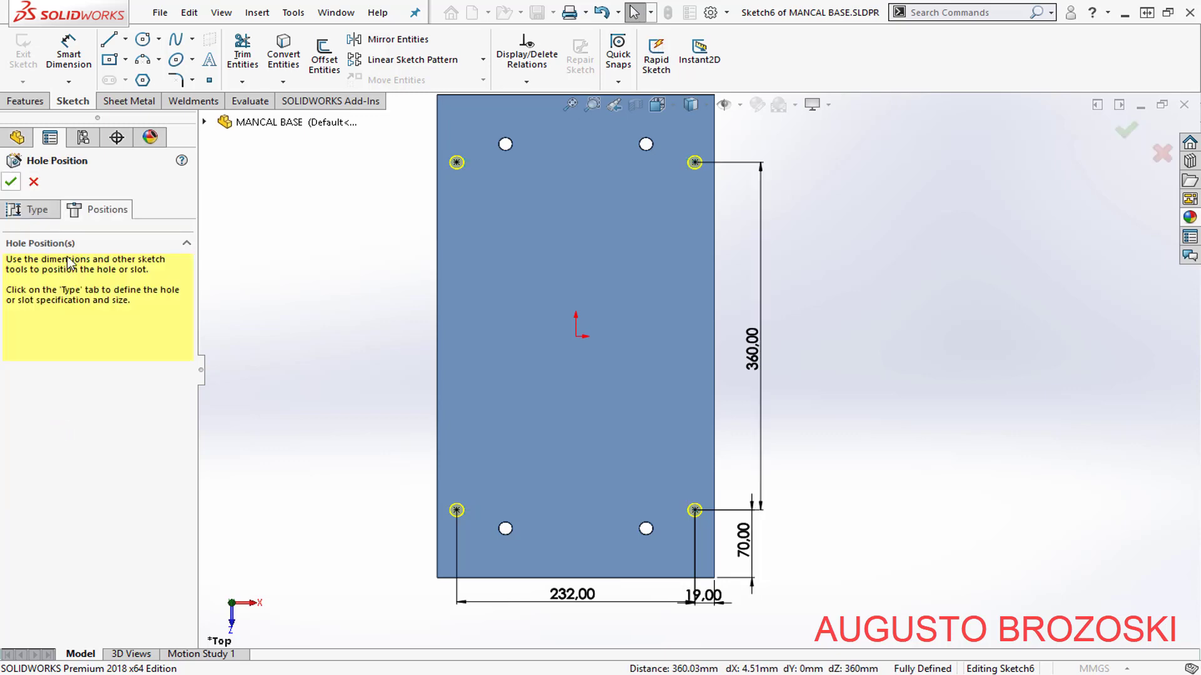
# - Check the hole diameter in the PDF drawing, set the outer four-hole set to M10 screw clearance, and complete the feature
pyautogui.scroll(-3, 560, 568)
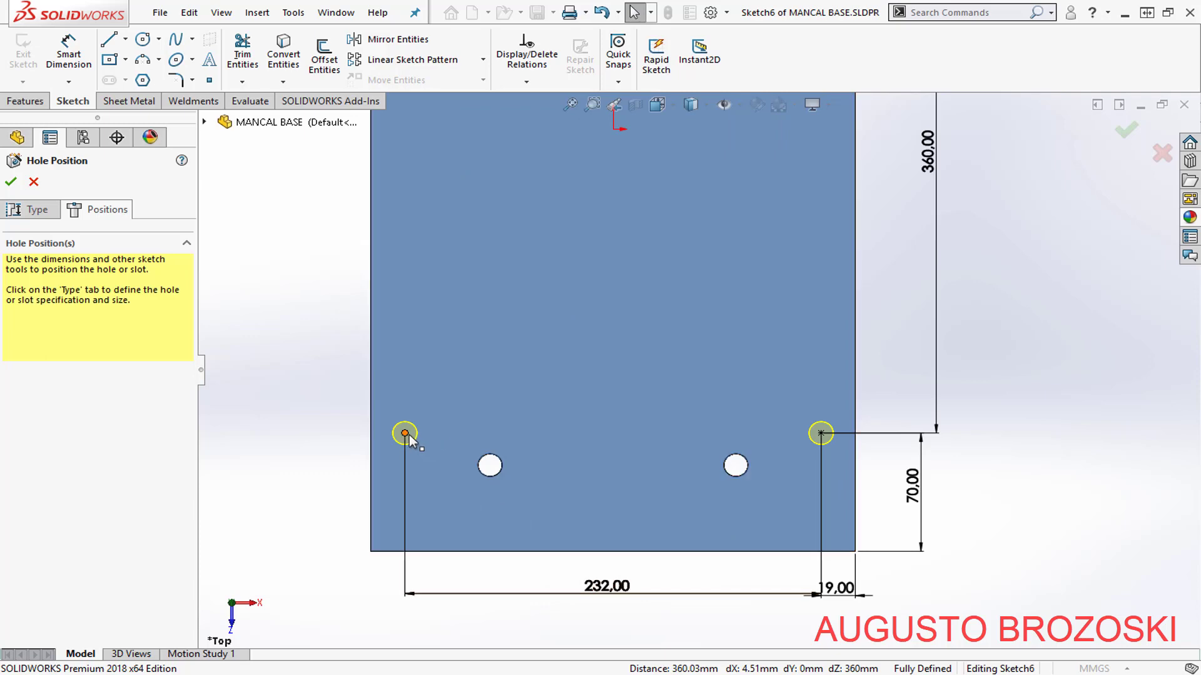
pyautogui.scroll(6, 593, 461)
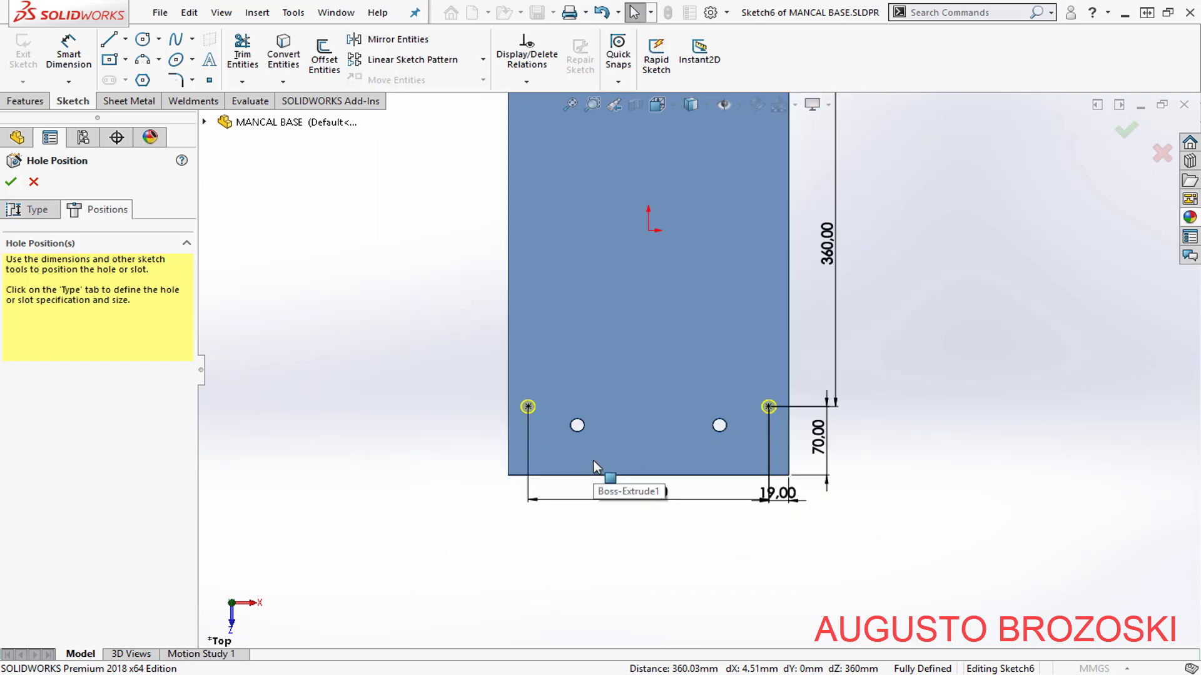
pyautogui.scroll(-2, 689, 165)
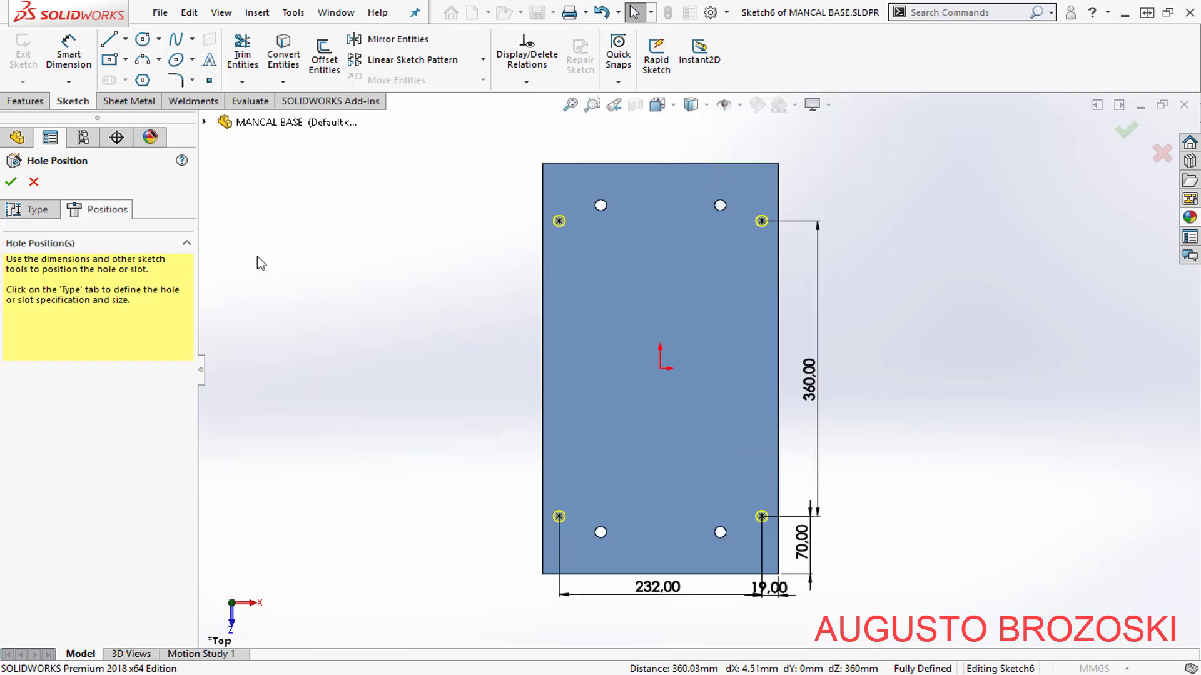
pyautogui.click(39, 211)
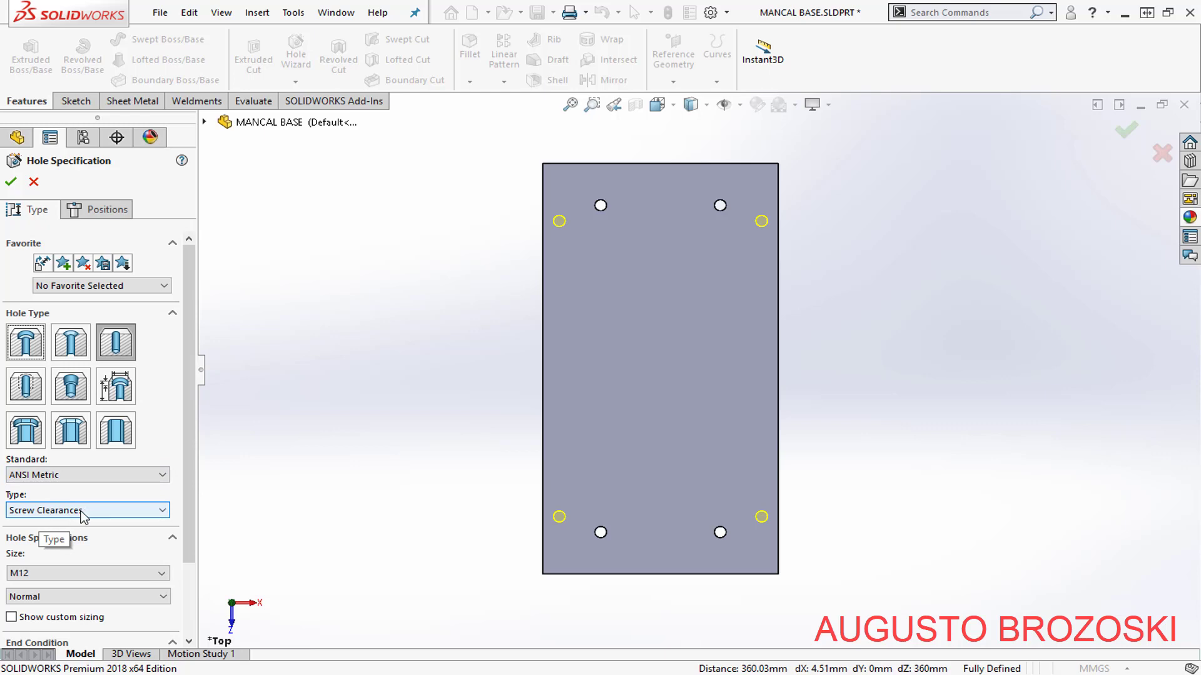
pyautogui.scroll(-3, 192, 537)
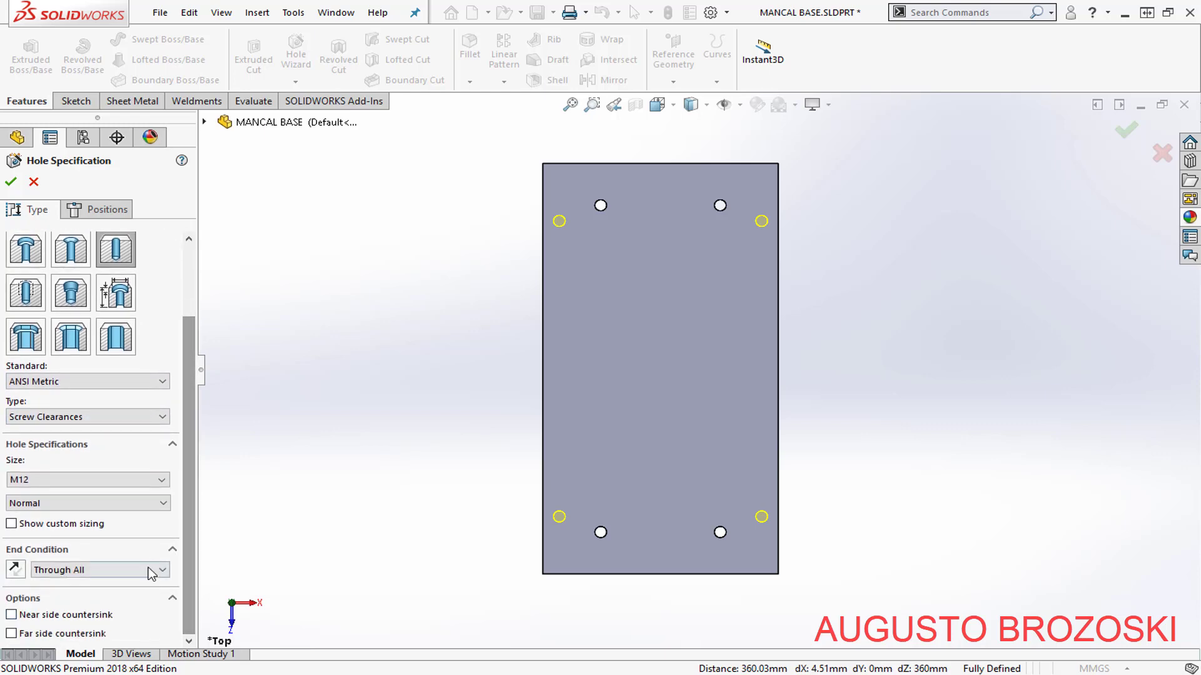
pyautogui.hotkey('alt', 'Tab')
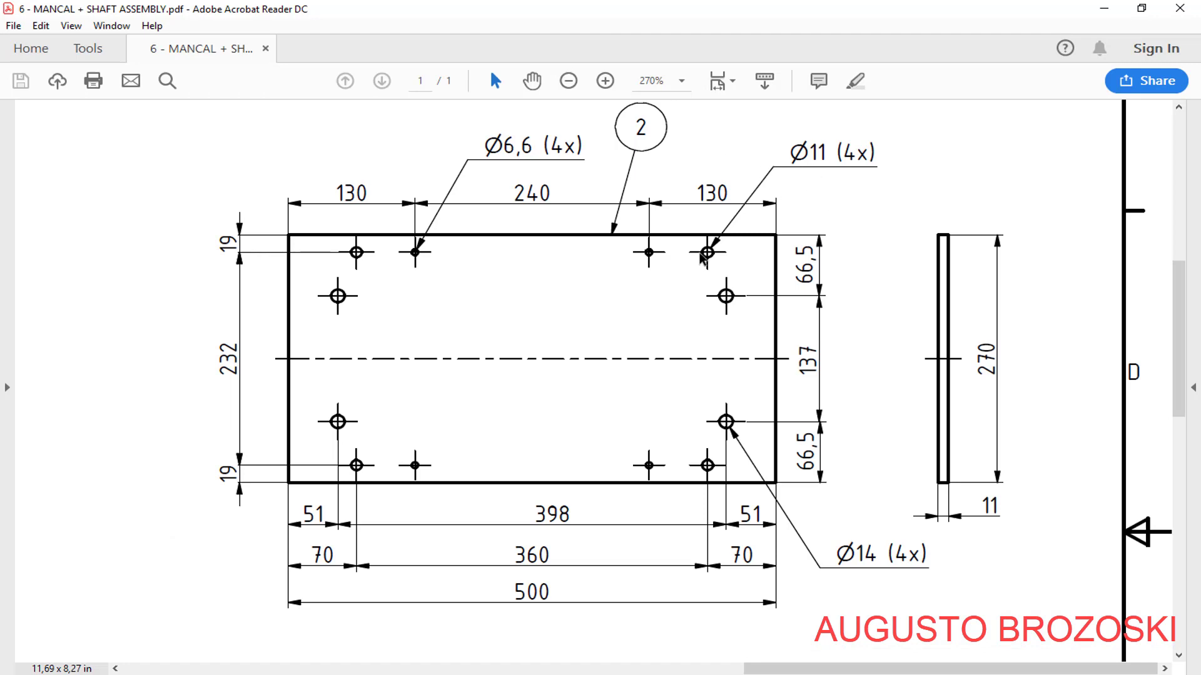
pyautogui.click(1103, 12)
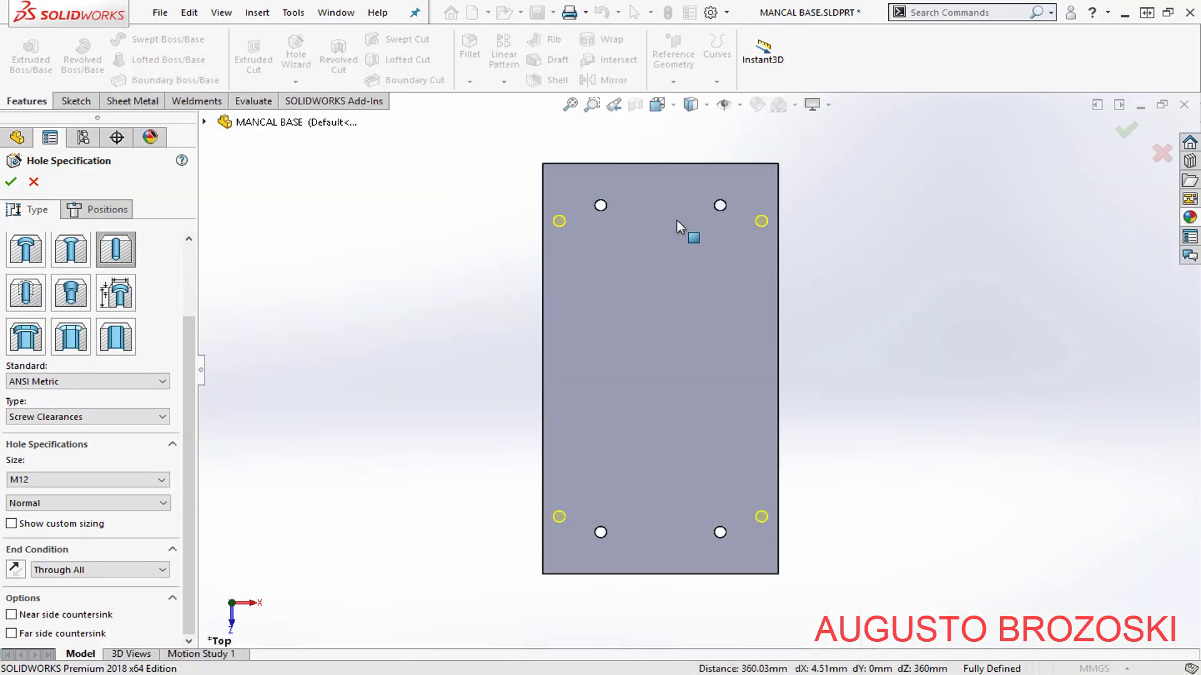
pyautogui.click(160, 480)
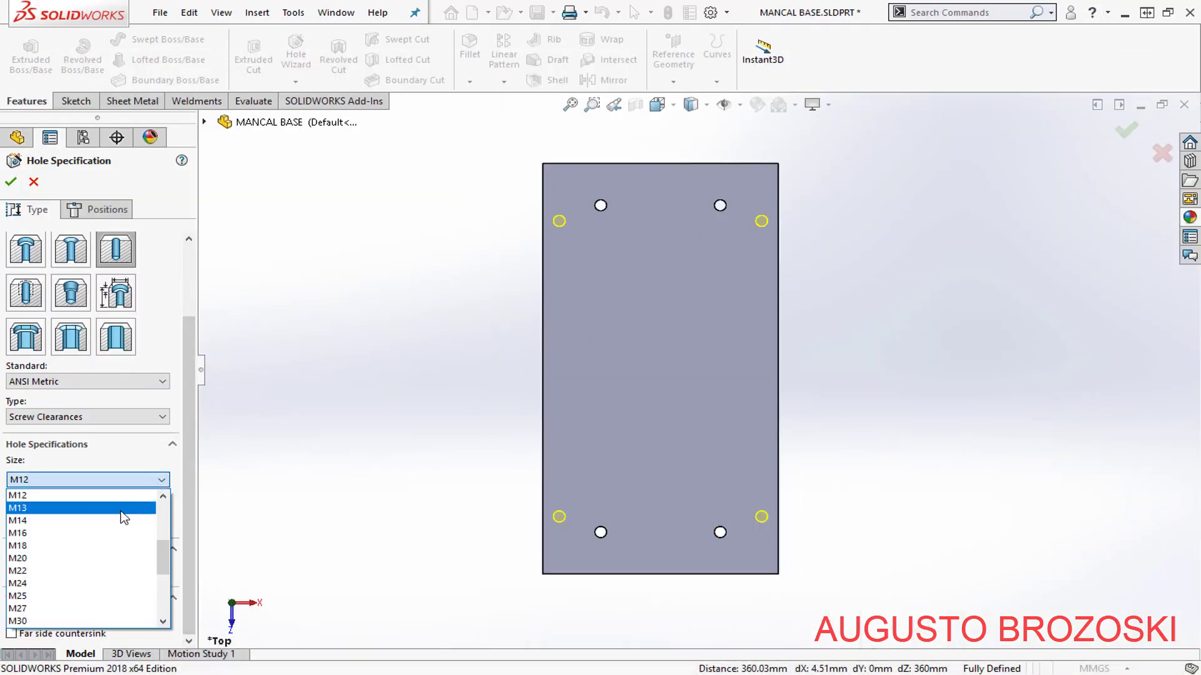
pyautogui.click(163, 496)
pyautogui.click(74, 507)
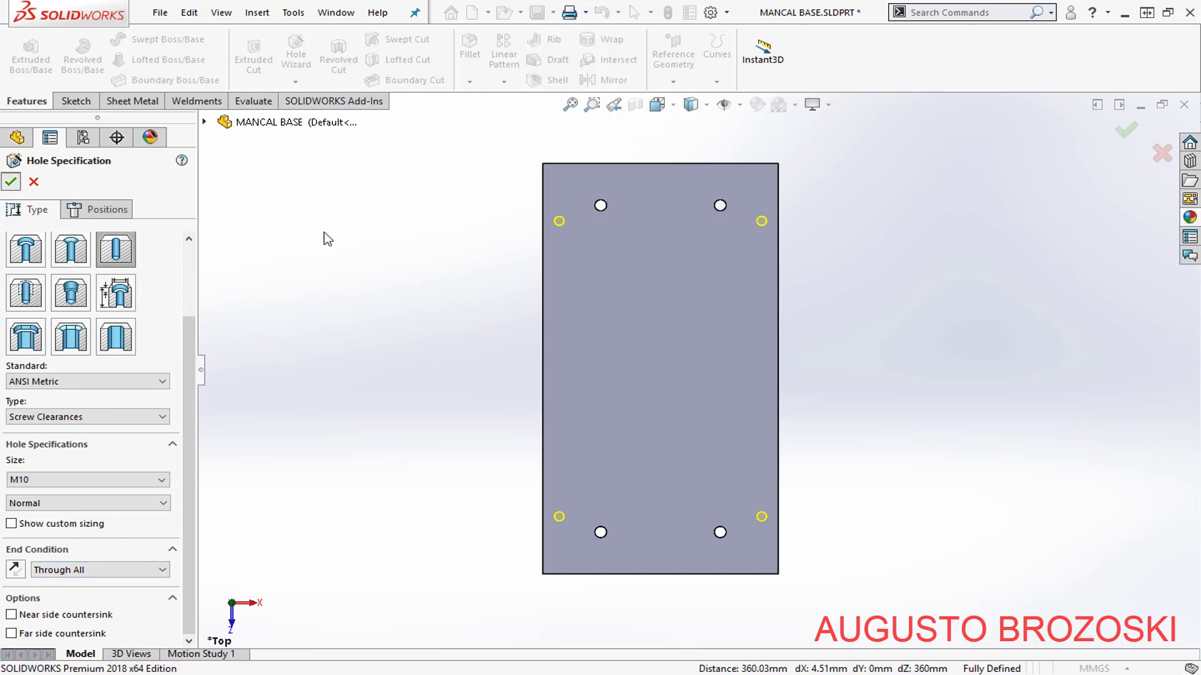
pyautogui.press('Return')
# - Measure the diameter of the upper-right M10 clearance hole
pyautogui.scroll(-5, 745, 155)
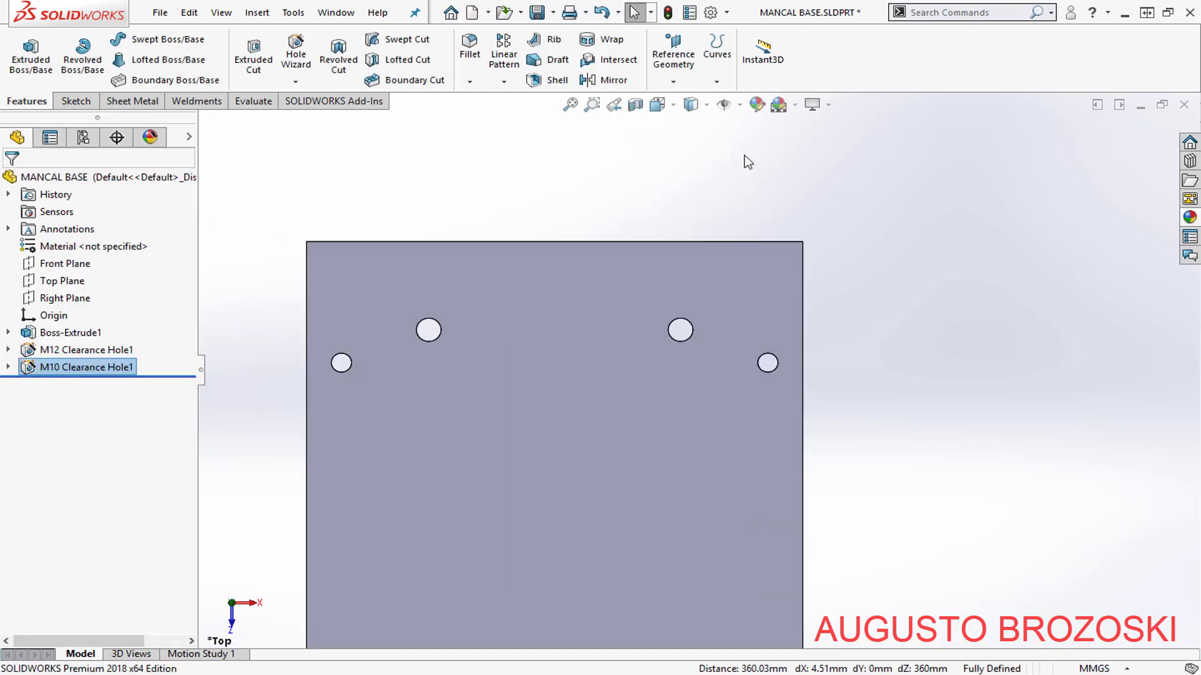
pyautogui.click(254, 101)
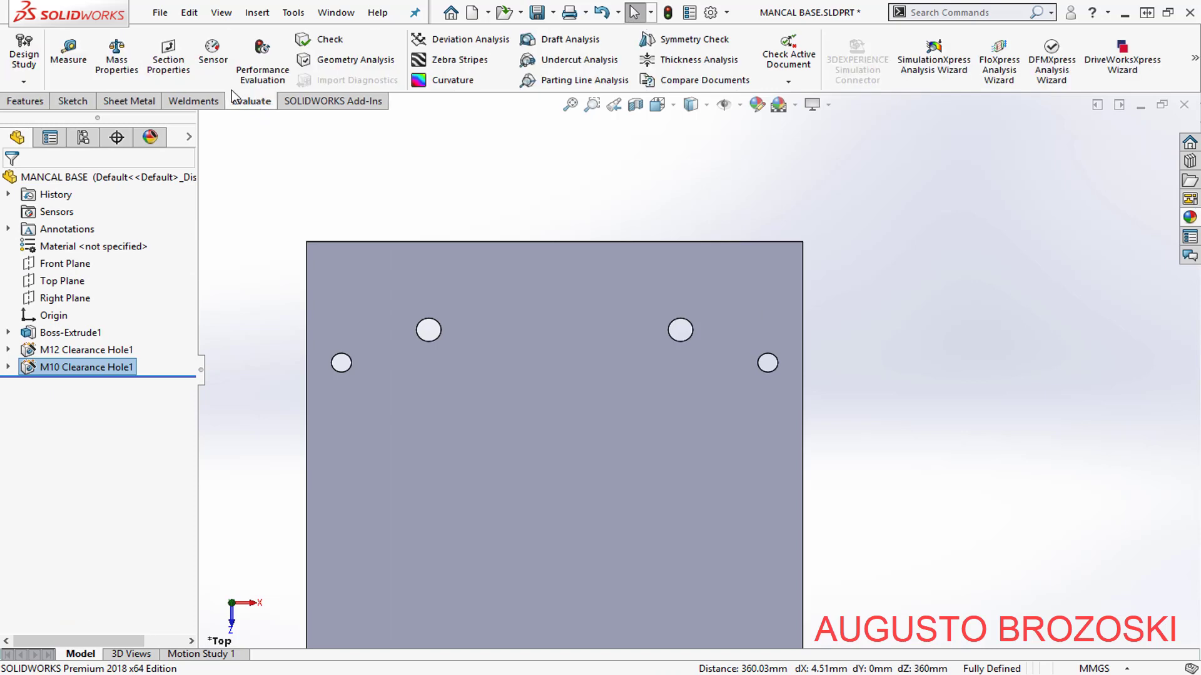
pyautogui.click(69, 56)
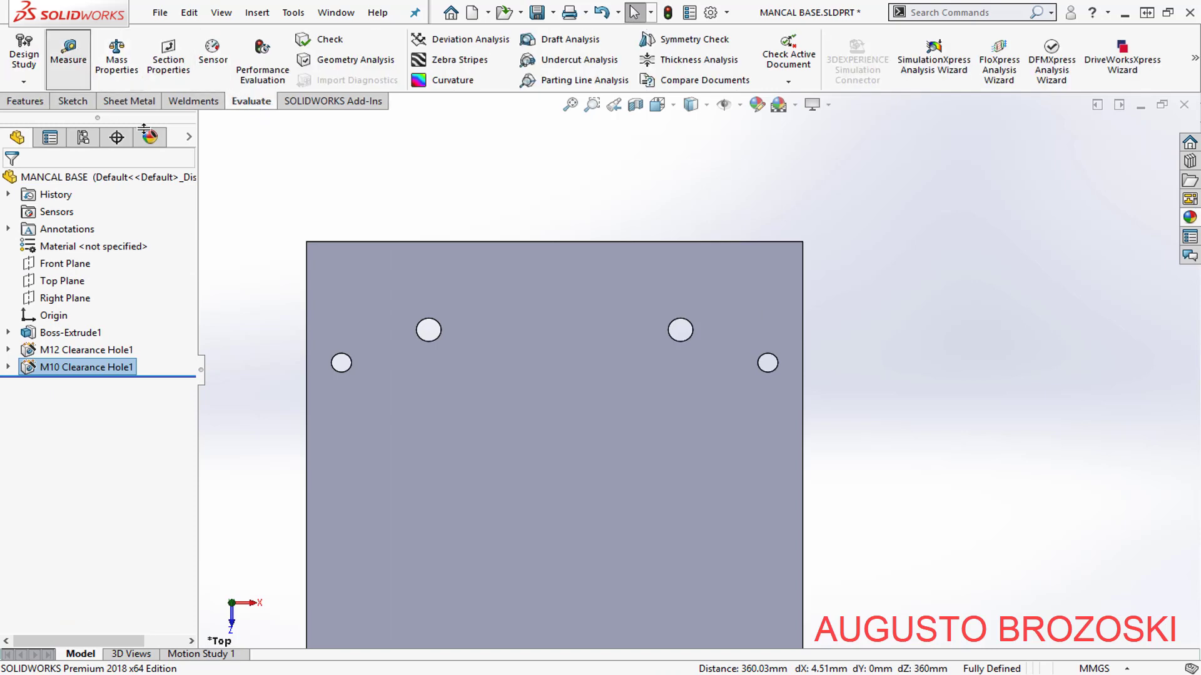
pyautogui.click(776, 363)
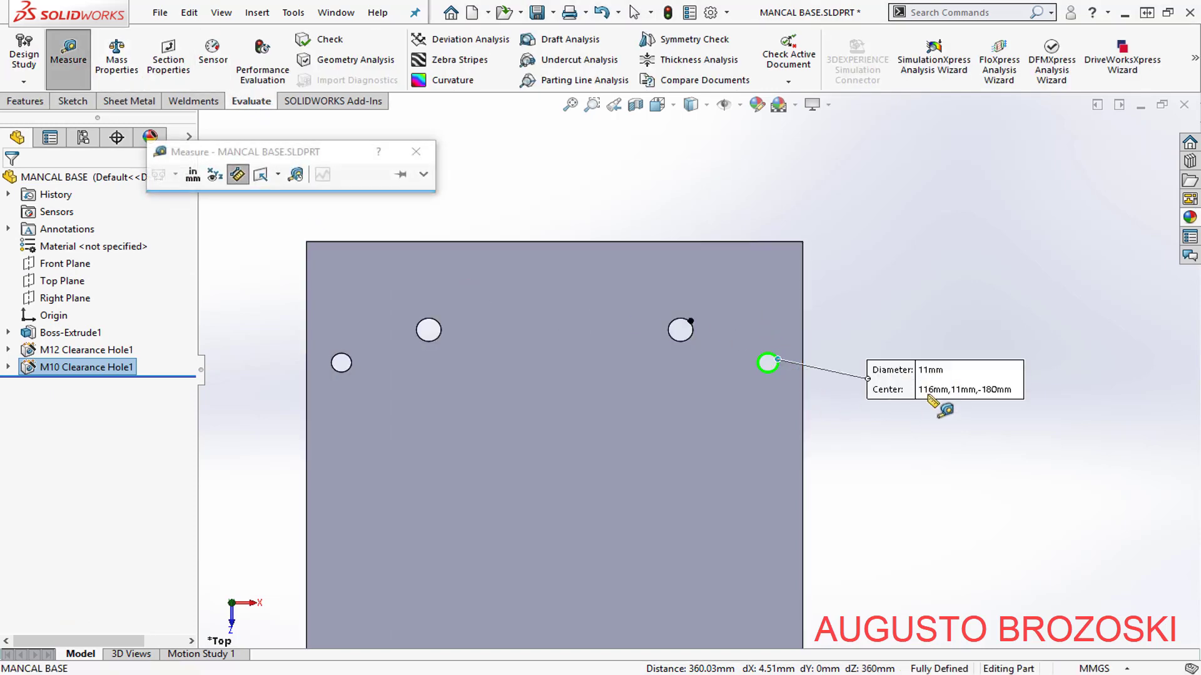
pyautogui.click(430, 154)
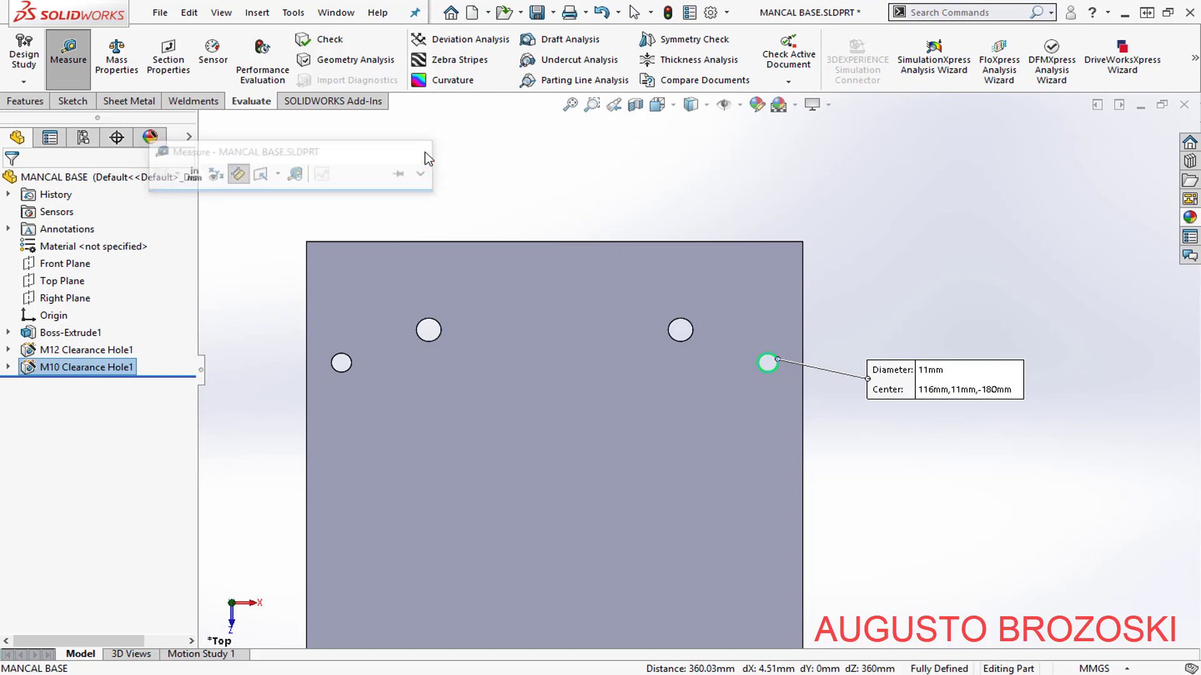
# - Show the plate in isometric view and check the remaining hole set in the PDF drawing
pyautogui.click(658, 105)
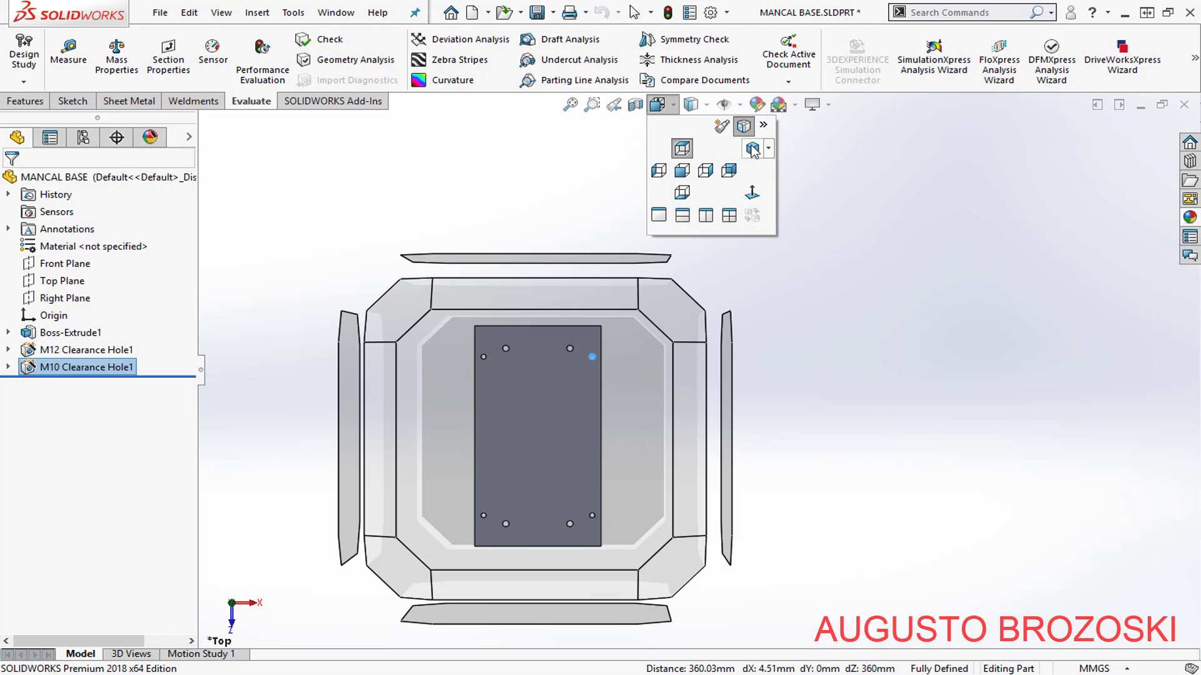
pyautogui.click(752, 149)
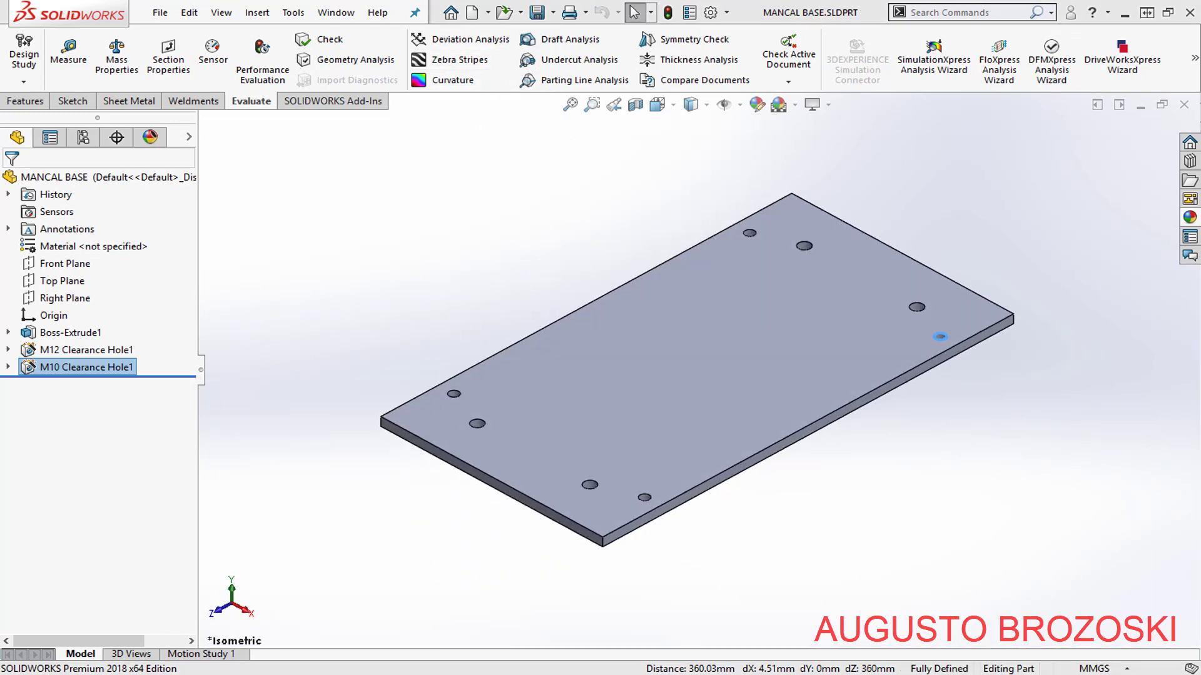
pyautogui.hotkey('alt', 'Tab')
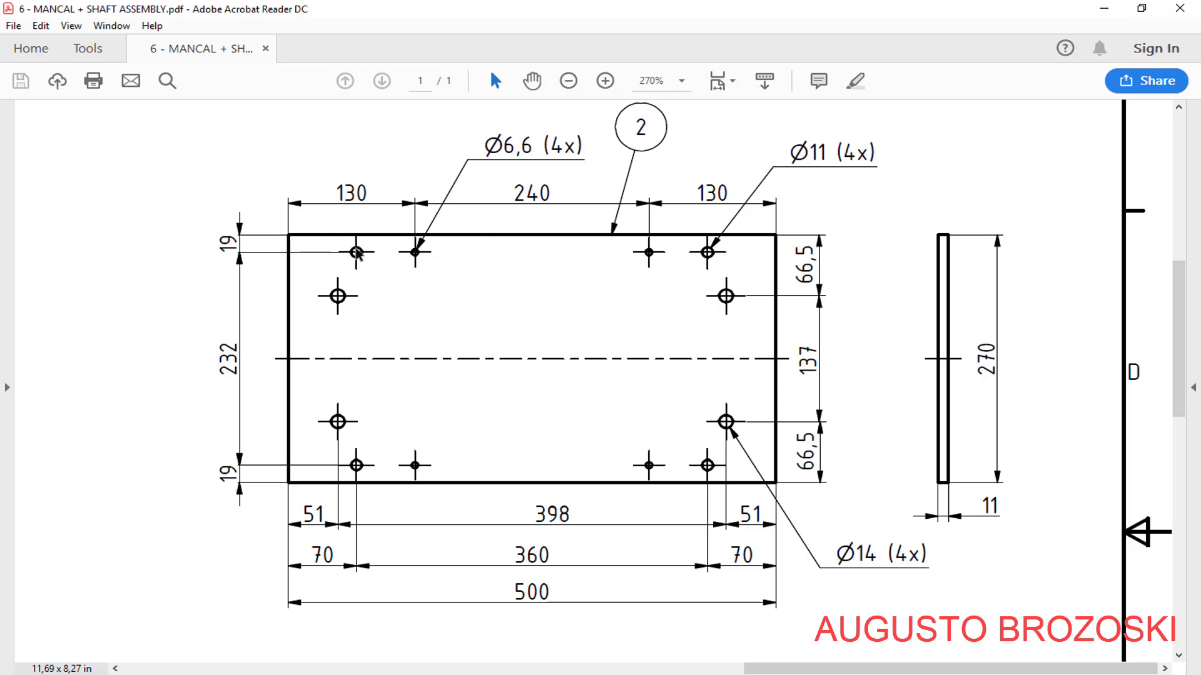
pyautogui.click(1104, 10)
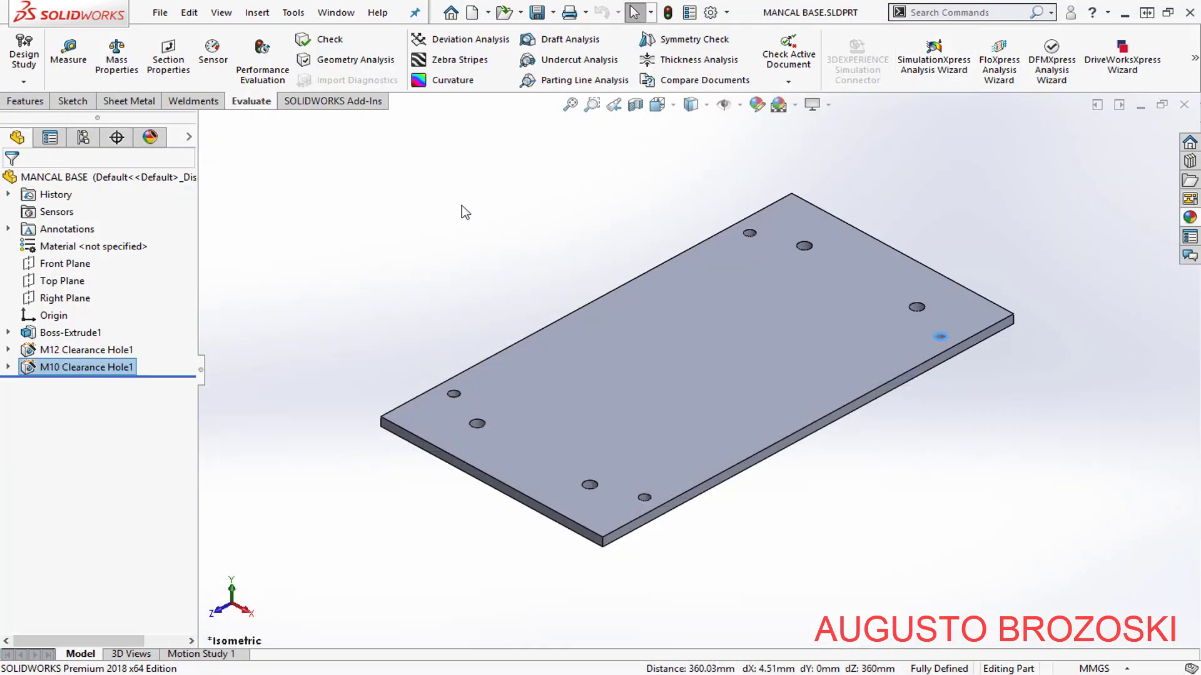
# - Start a Hole Wizard feature on the plate's top face and place four hole points just inboard of the M10 holes
pyautogui.click(26, 101)
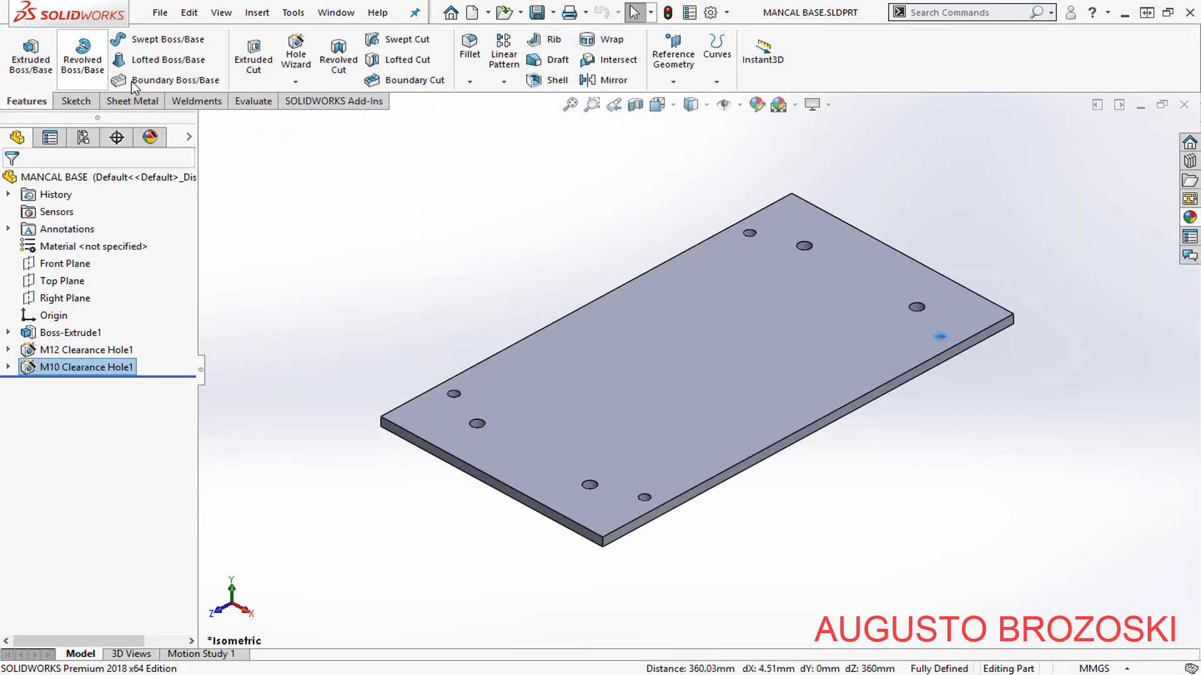
pyautogui.click(299, 53)
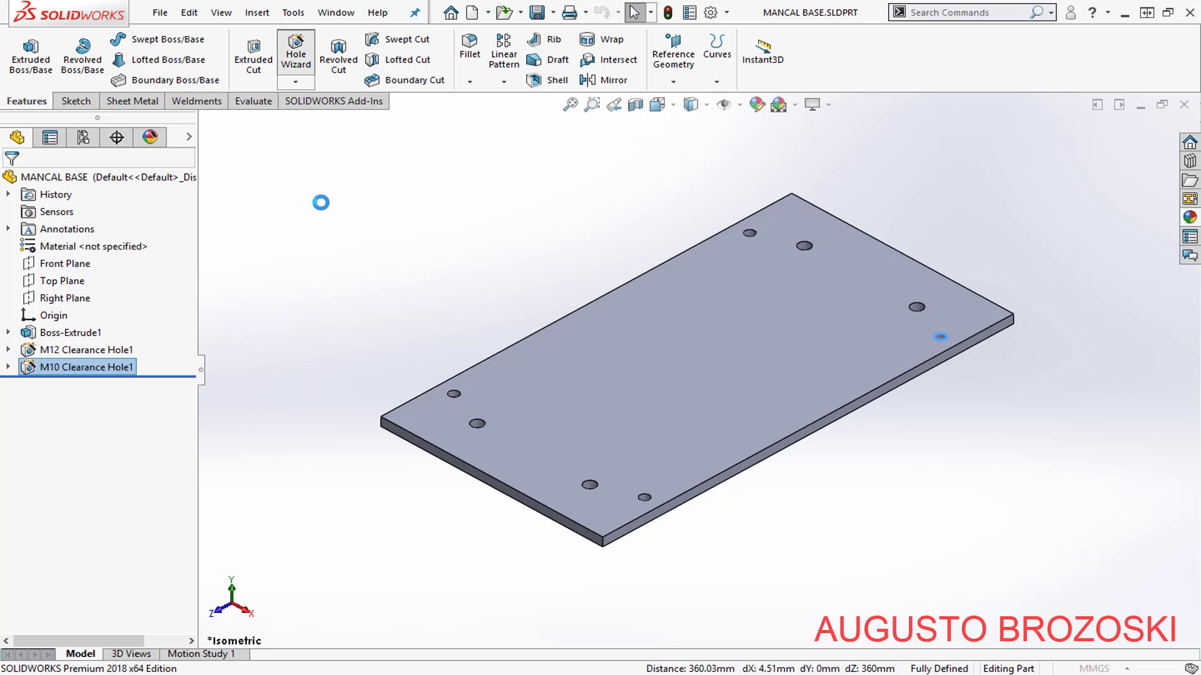
pyautogui.click(110, 212)
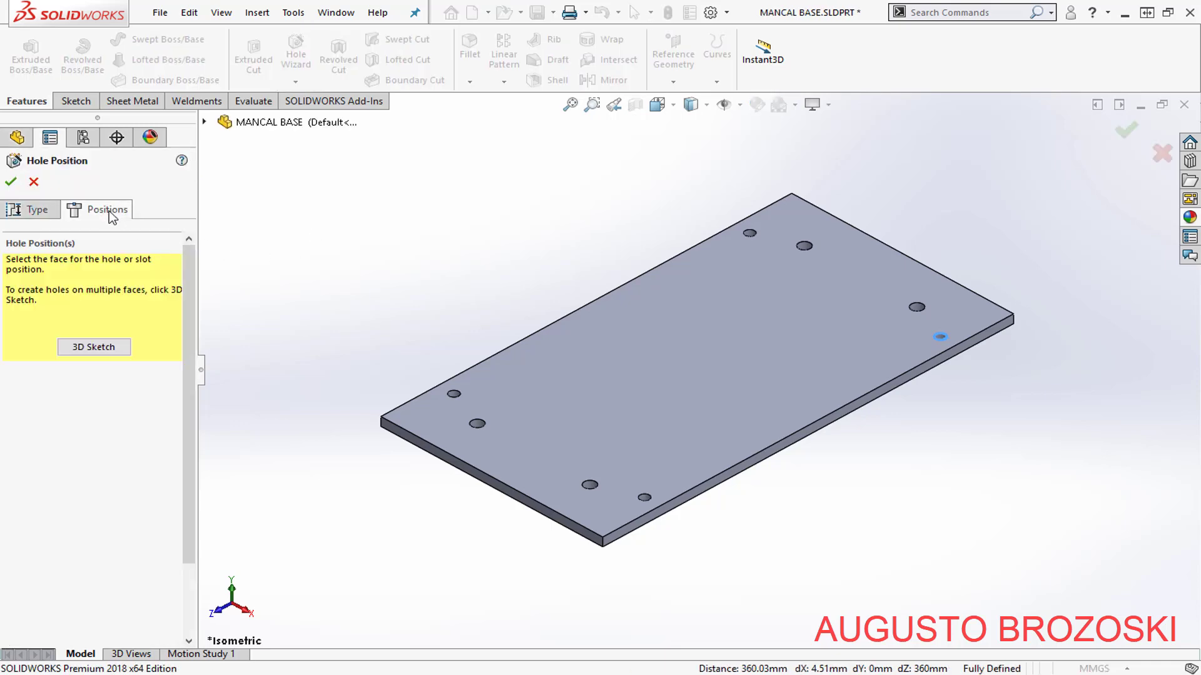
pyautogui.click(707, 335)
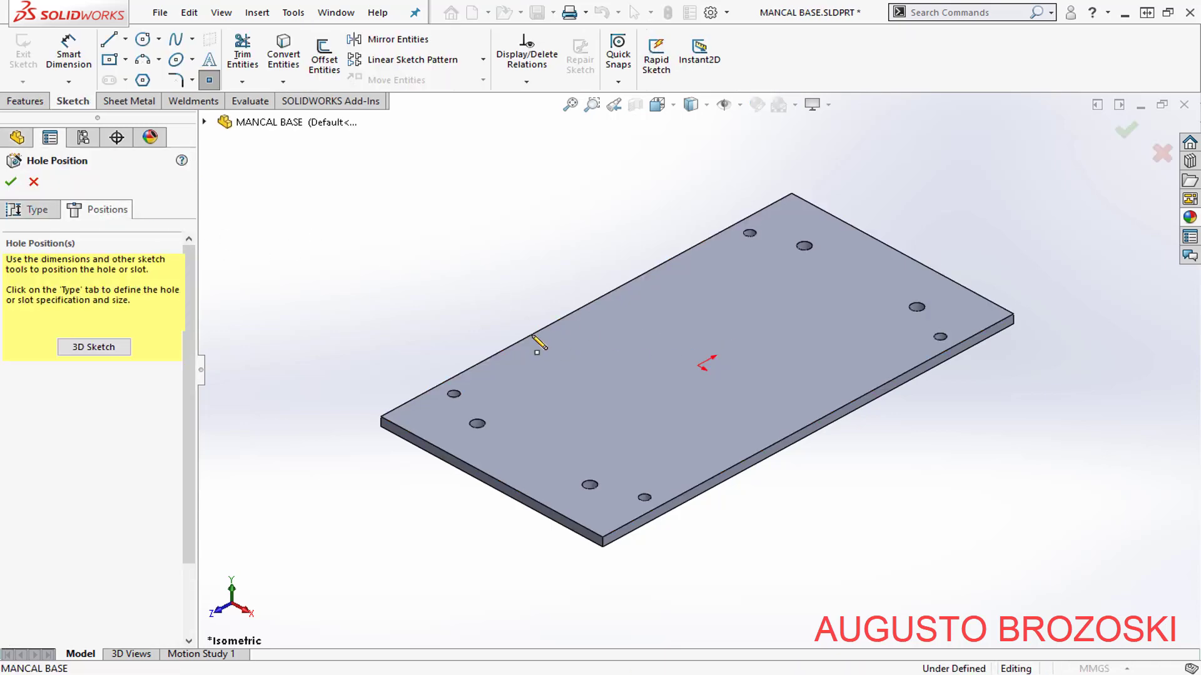
pyautogui.click(673, 105)
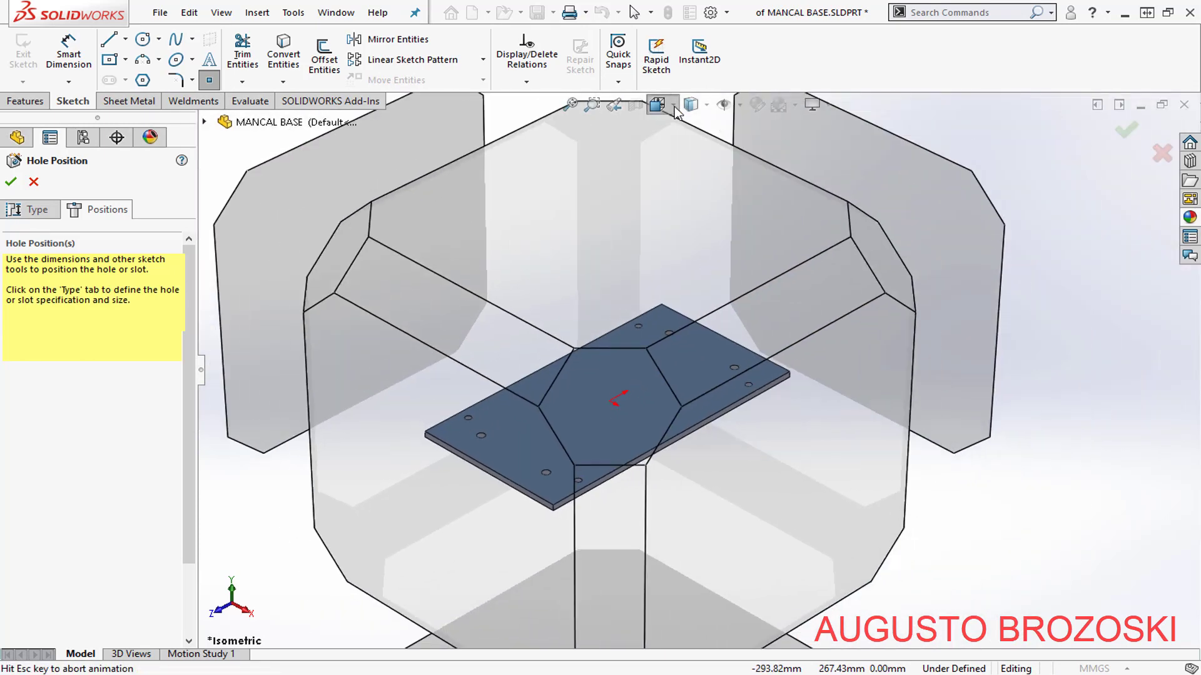
pyautogui.click(682, 148)
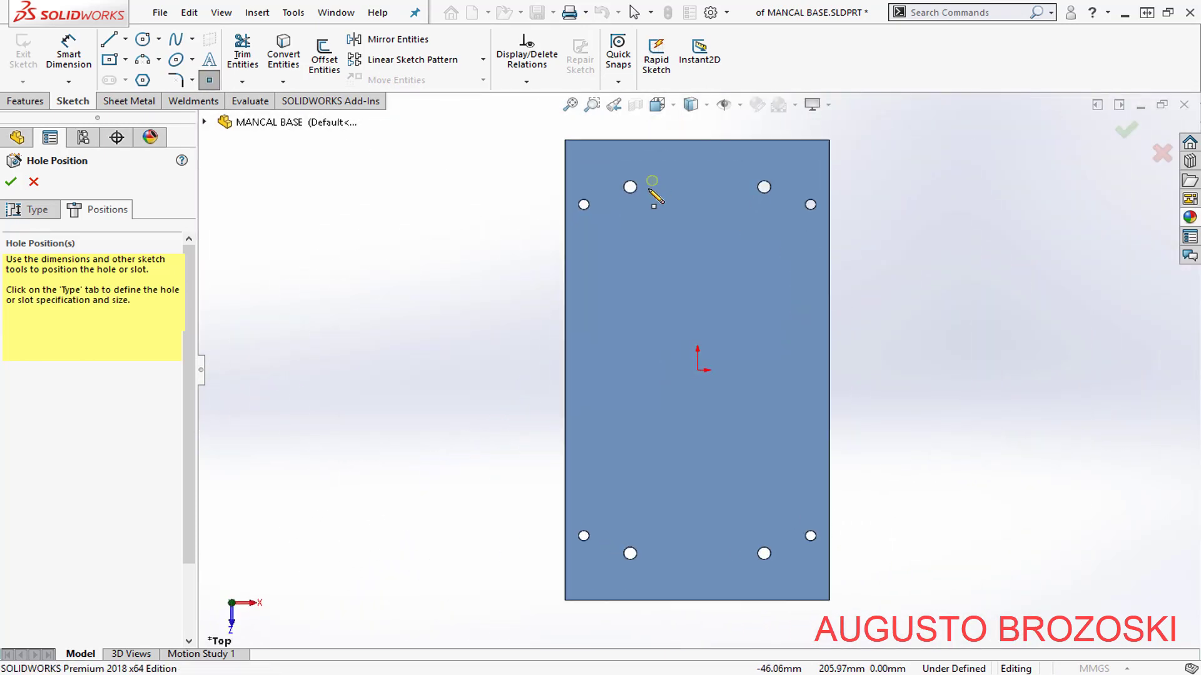
pyautogui.scroll(-2, 852, 497)
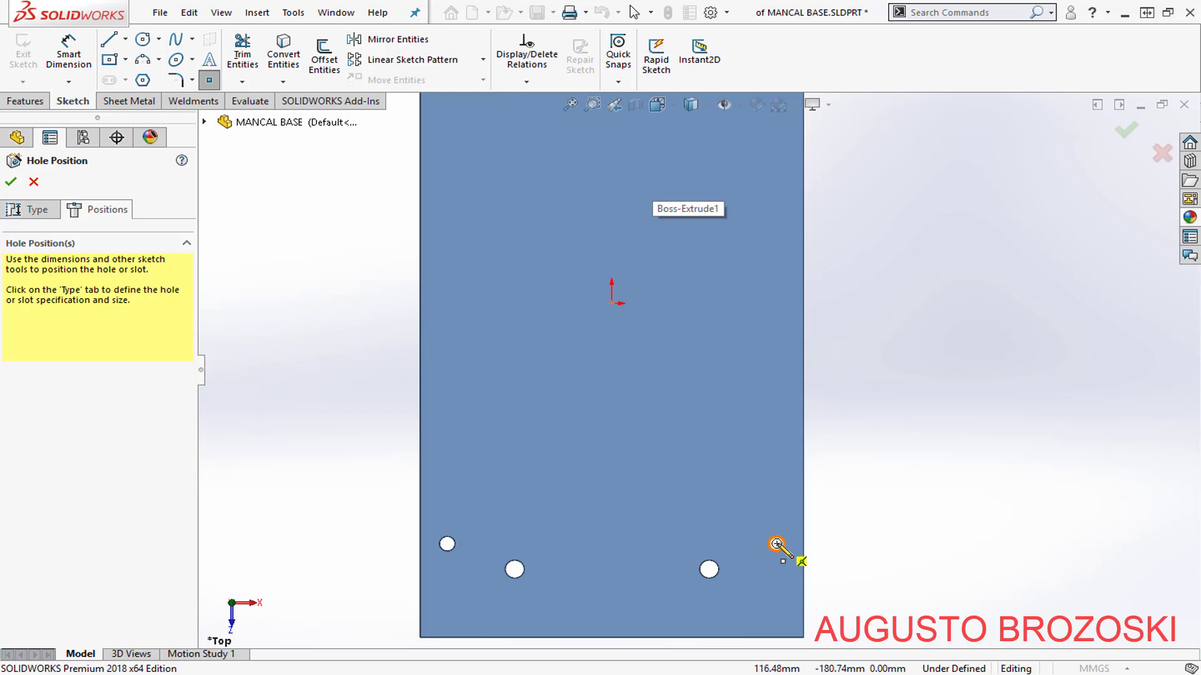
pyautogui.click(775, 465)
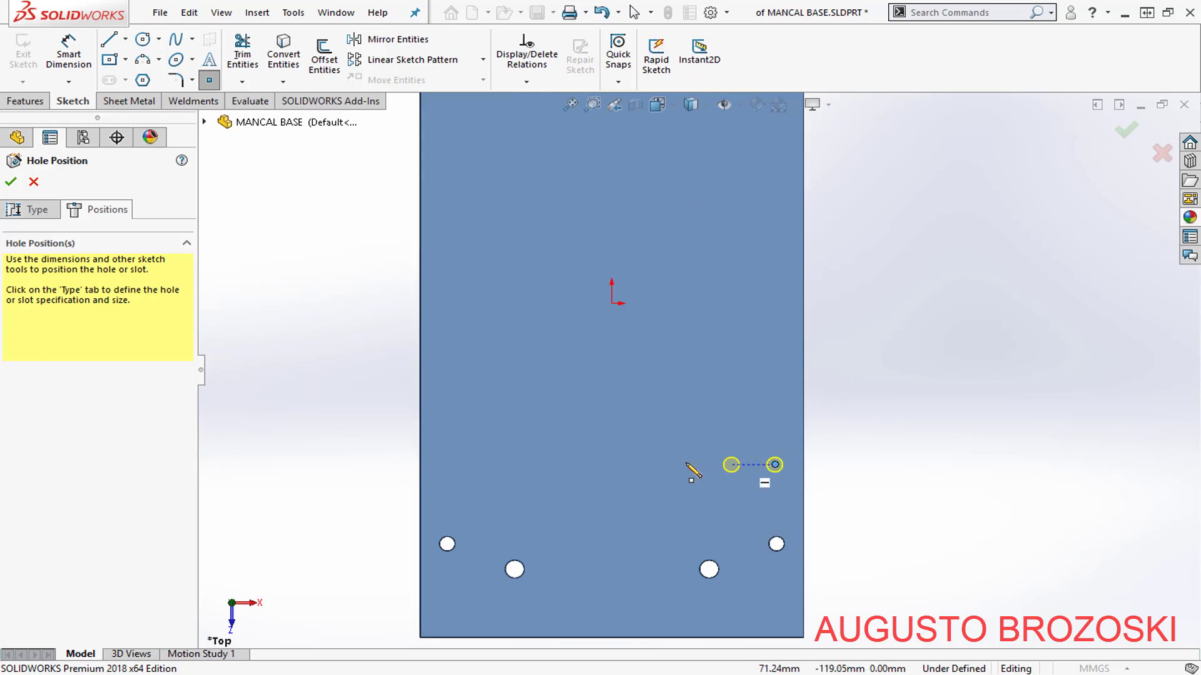
pyautogui.click(446, 465)
pyautogui.scroll(2, 491, 476)
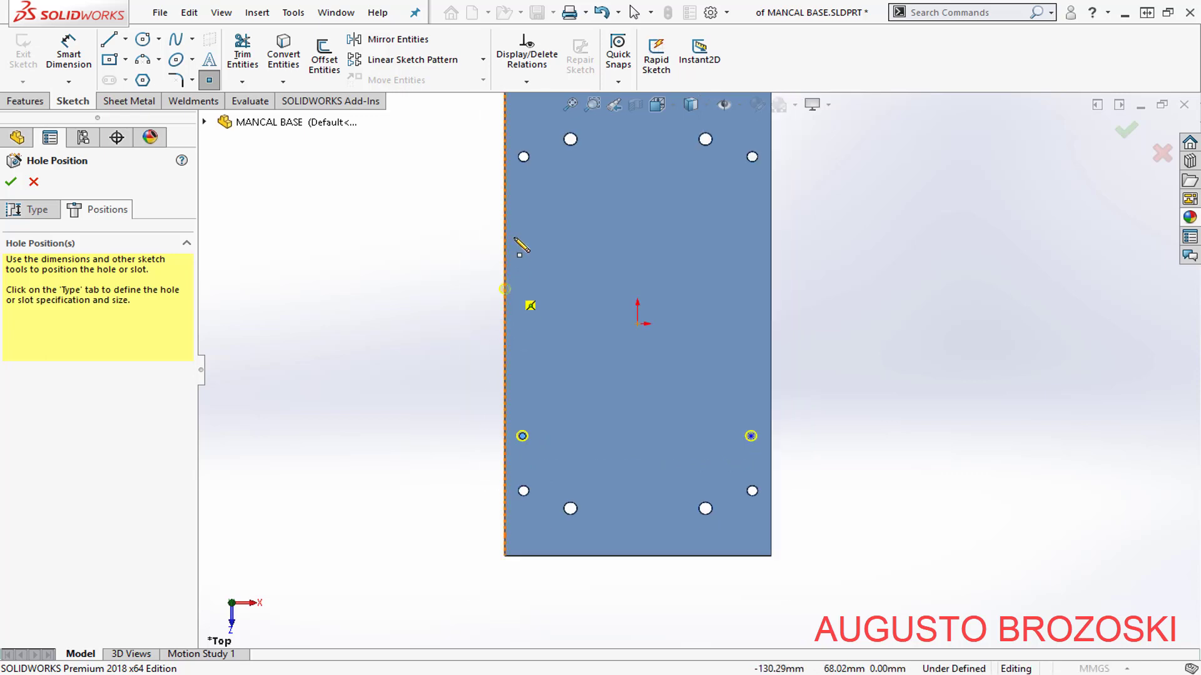
pyautogui.click(522, 197)
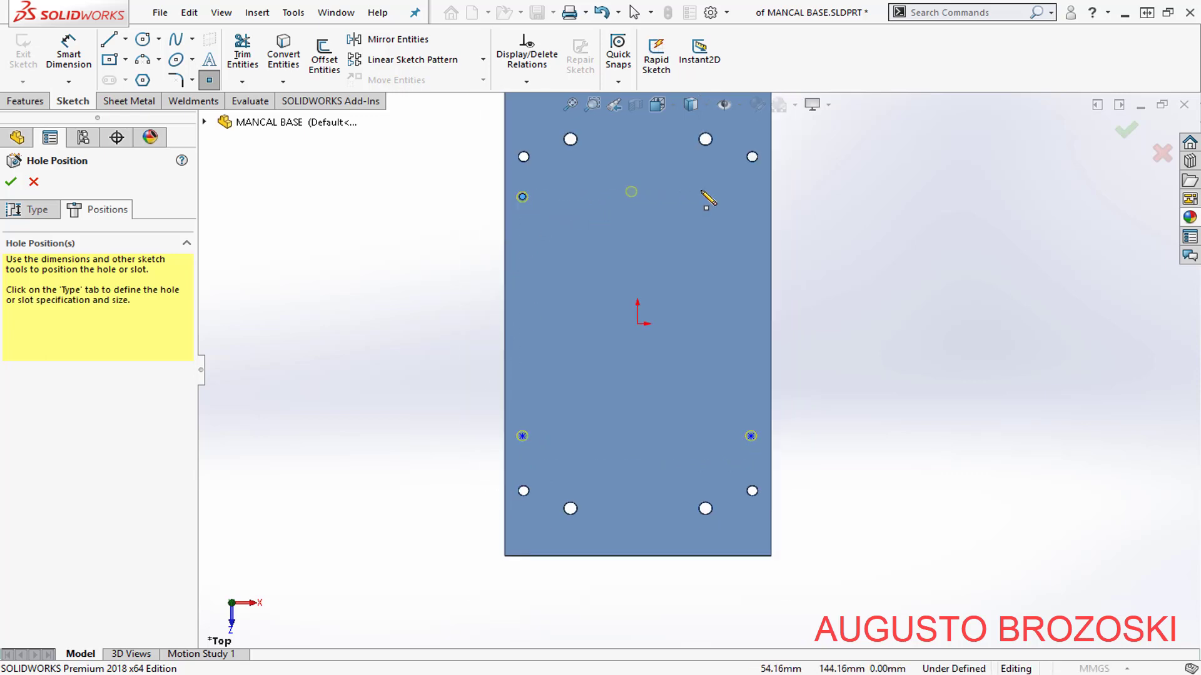
pyautogui.click(750, 197)
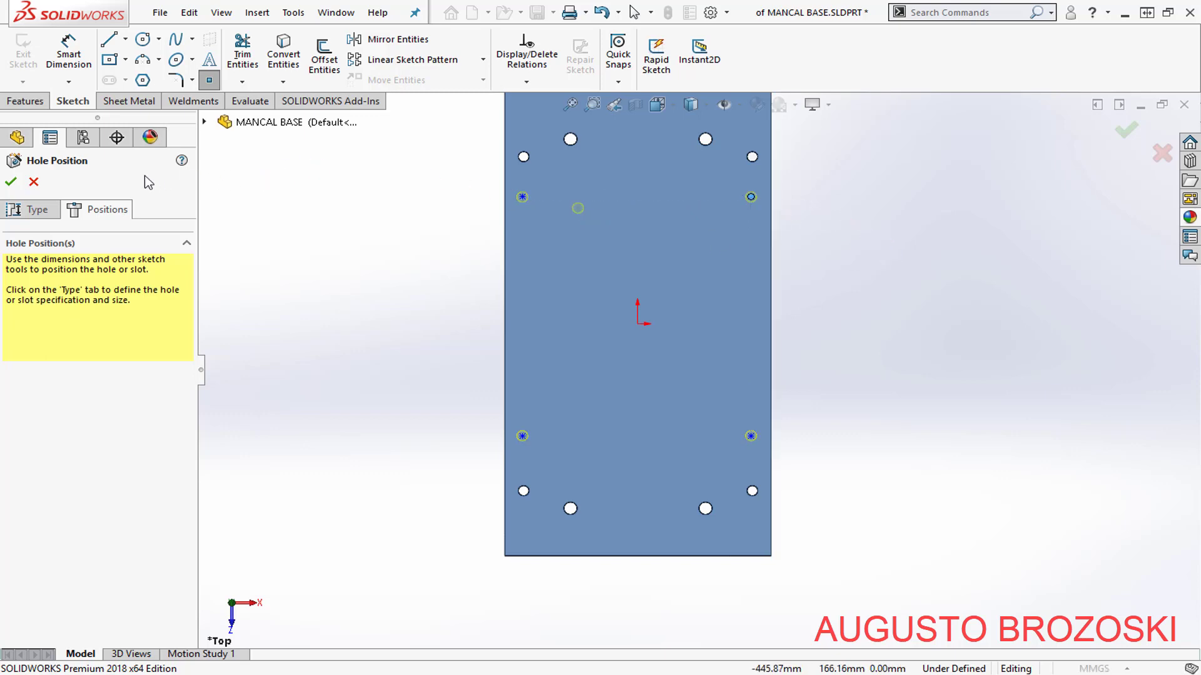
# - Dimension the new lower-right hole point 130 mm from the plate's bottom edge
pyautogui.click(69, 55)
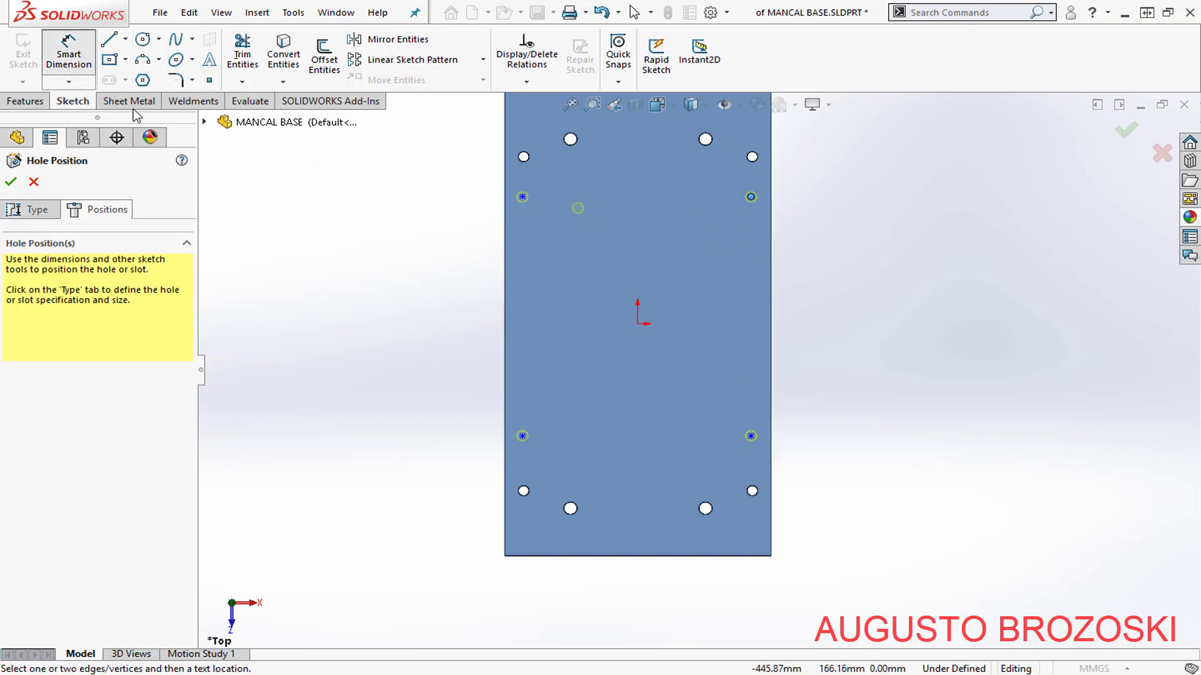
pyautogui.click(745, 555)
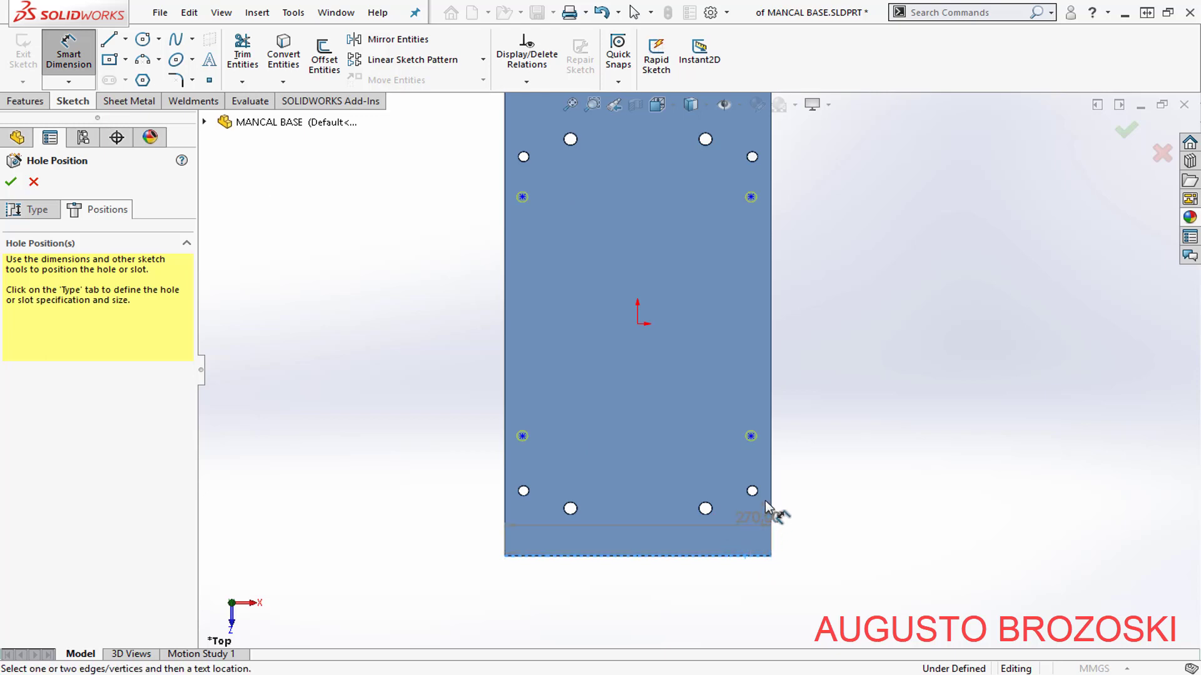
pyautogui.click(750, 436)
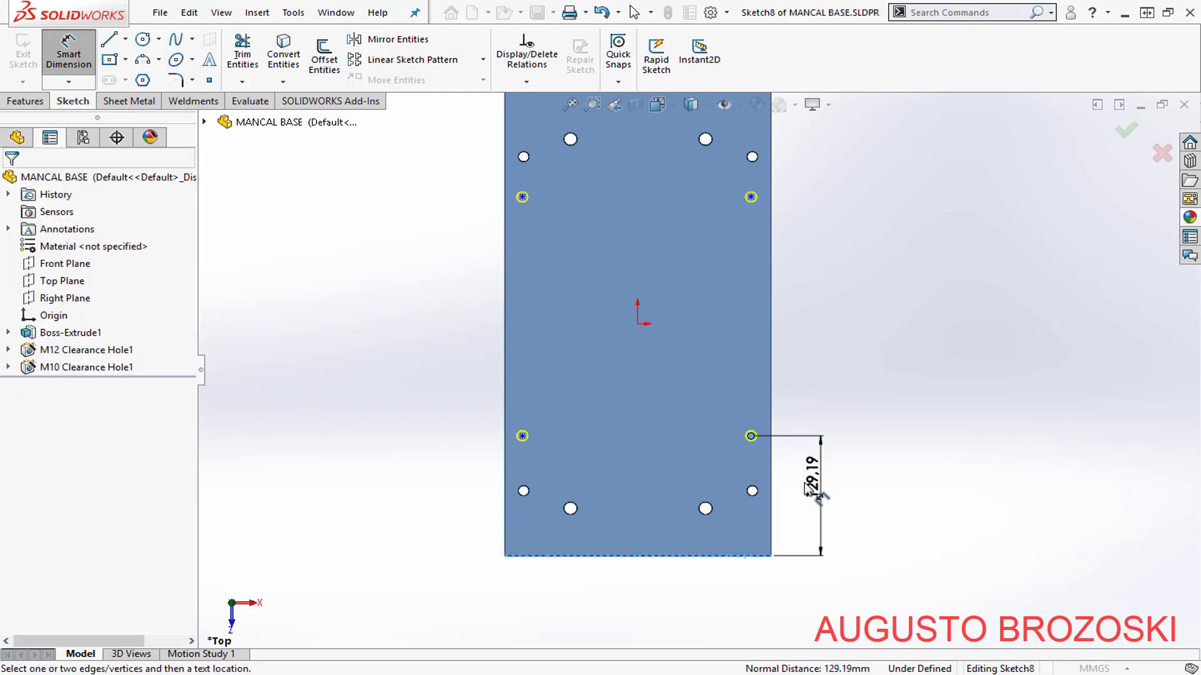
pyautogui.click(813, 494)
pyautogui.write('130')
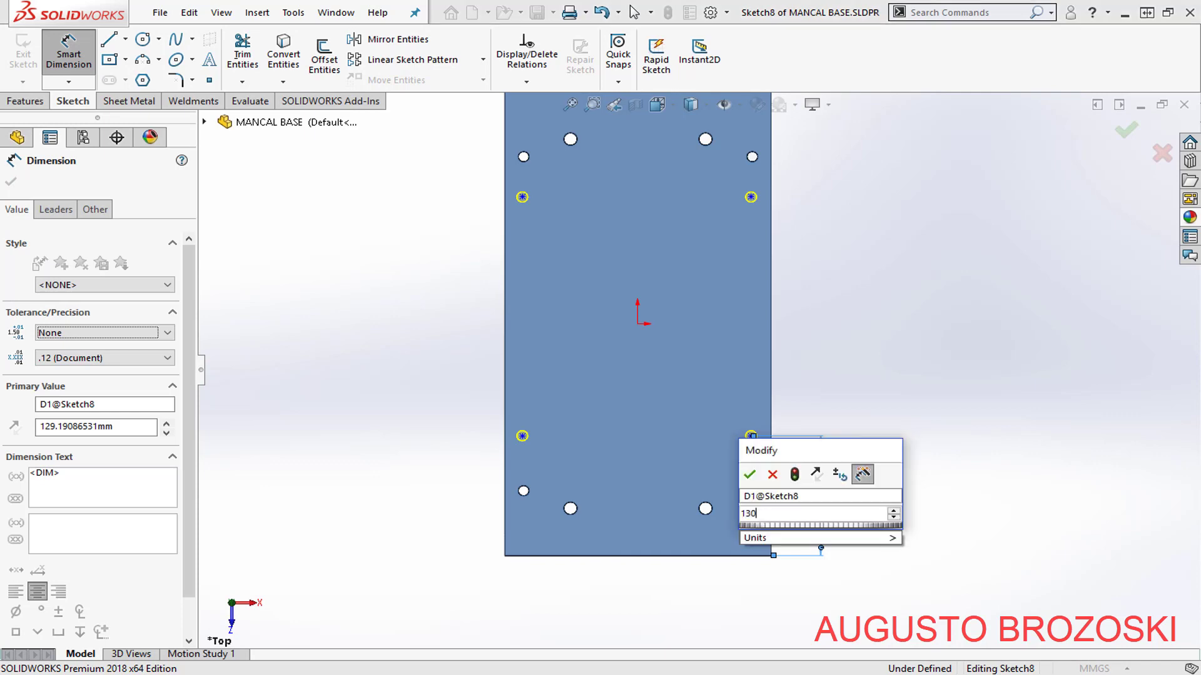
pyautogui.press('Return')
pyautogui.scroll(-1, 756, 537)
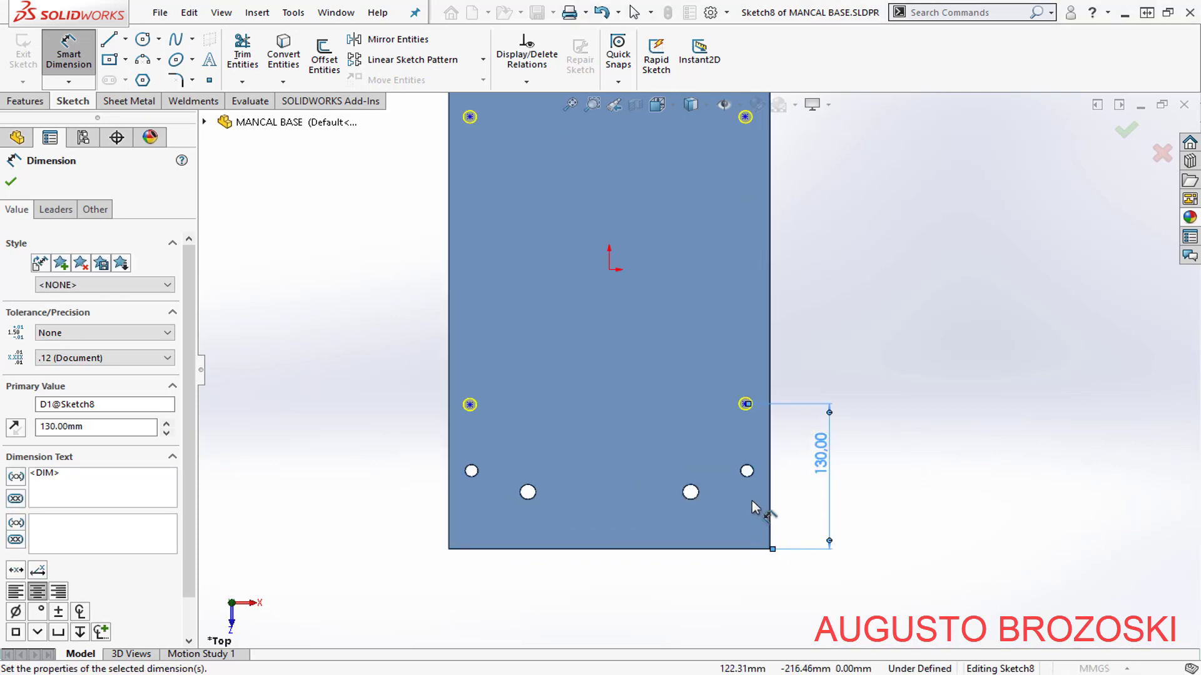
pyautogui.scroll(-2, 752, 501)
pyautogui.click(737, 343)
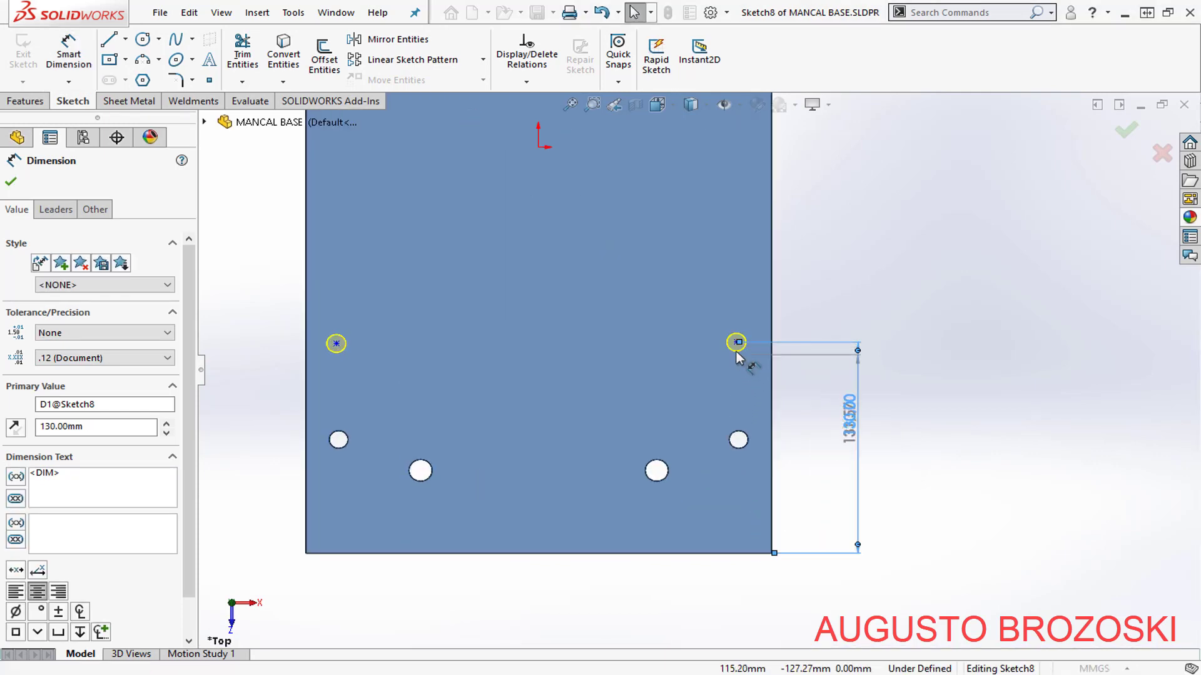
pyautogui.moveTo(750, 358); pyautogui.dragTo(753, 361)
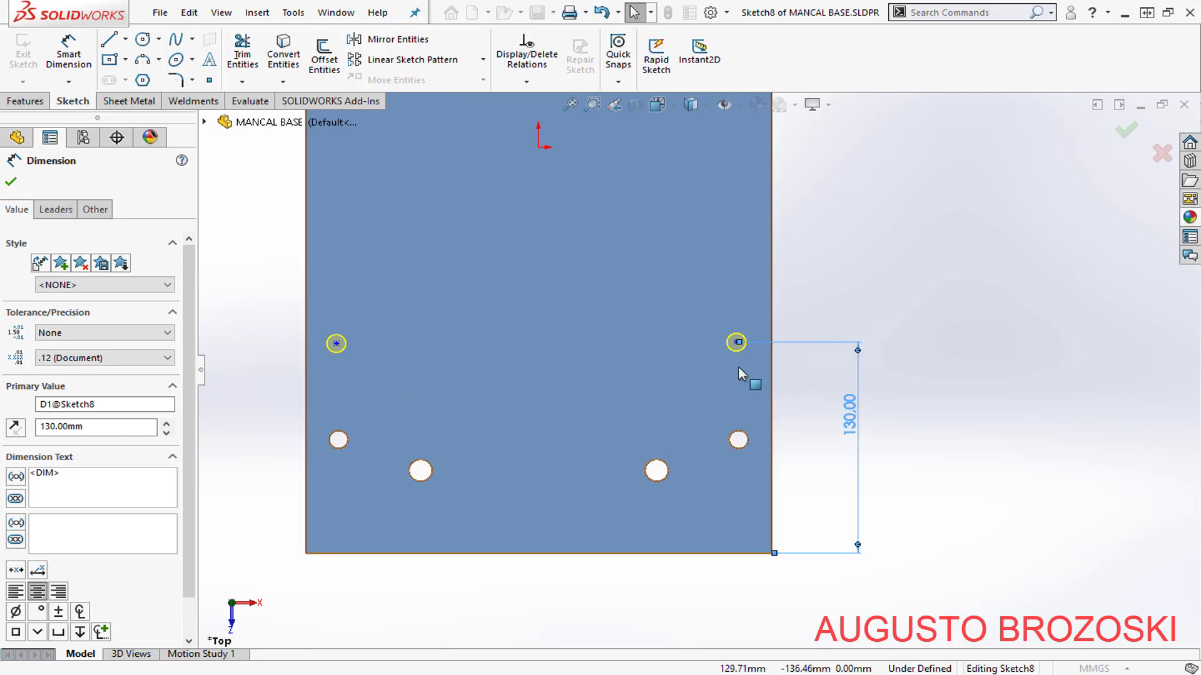
pyautogui.click(865, 295)
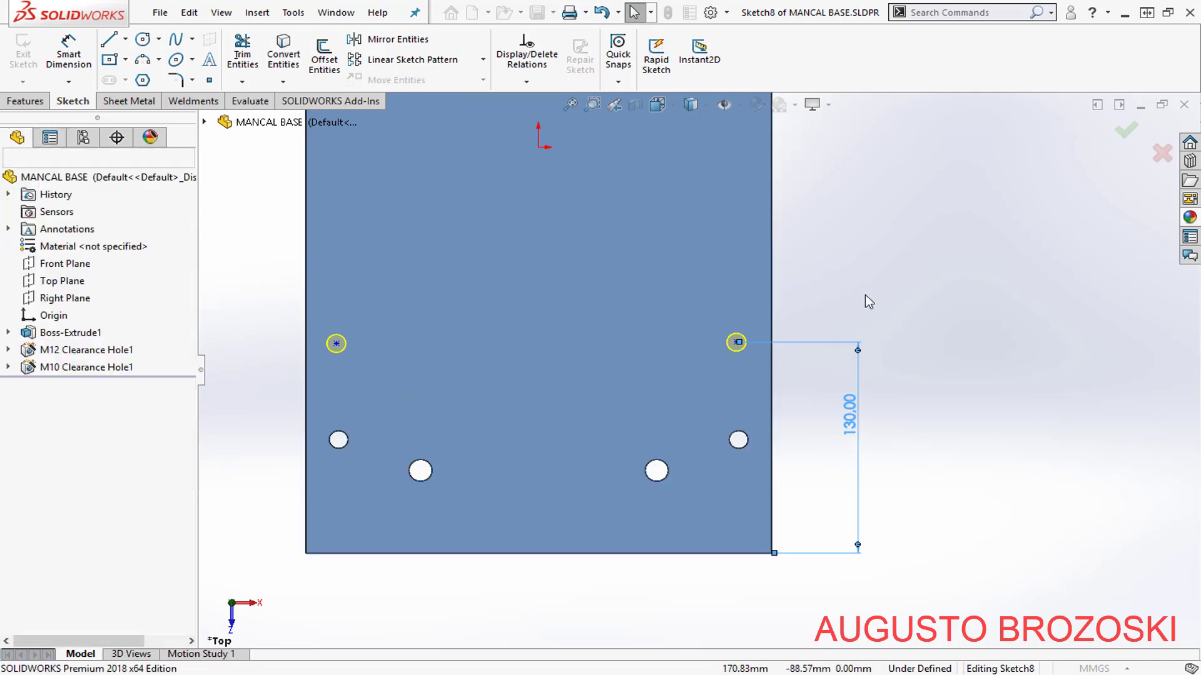
# - Dimension the new lower-right hole point 19 mm from the plate's right edge
pyautogui.click(69, 56)
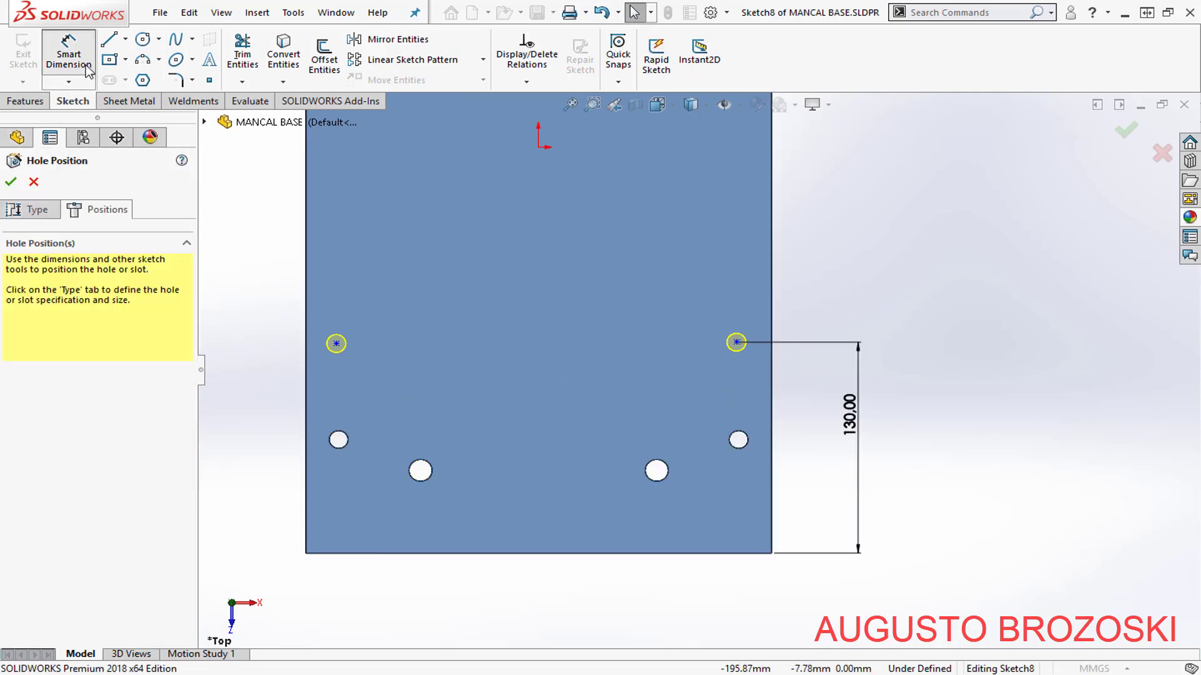
pyautogui.click(736, 343)
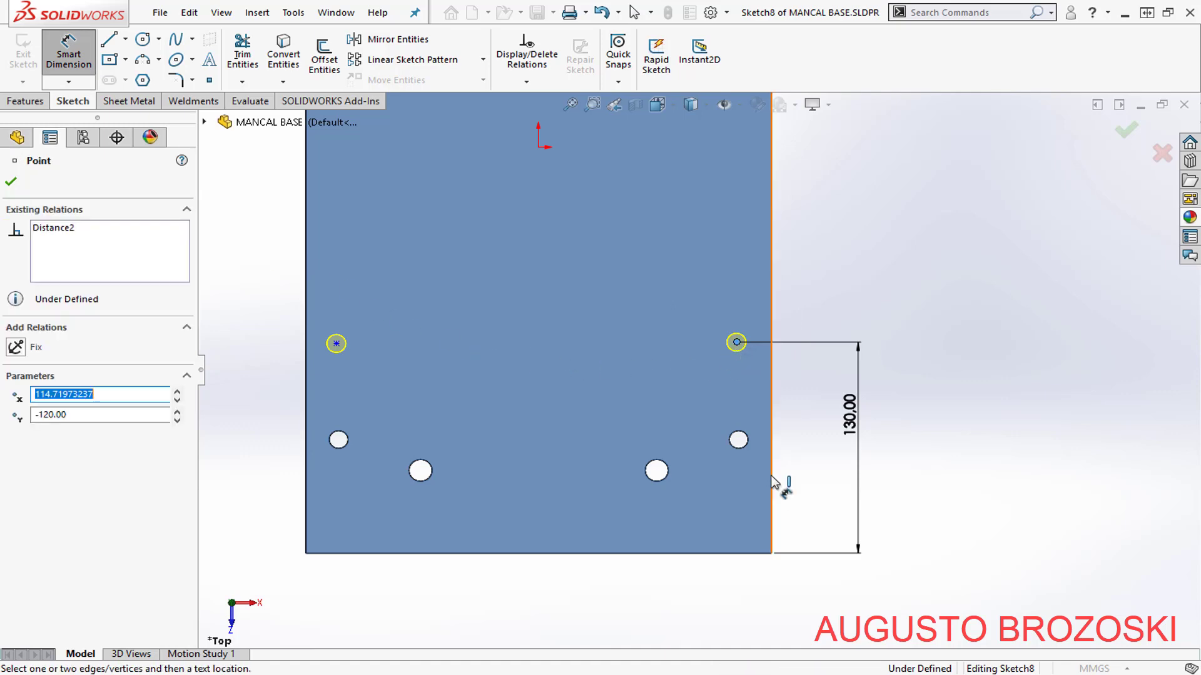
pyautogui.click(773, 490)
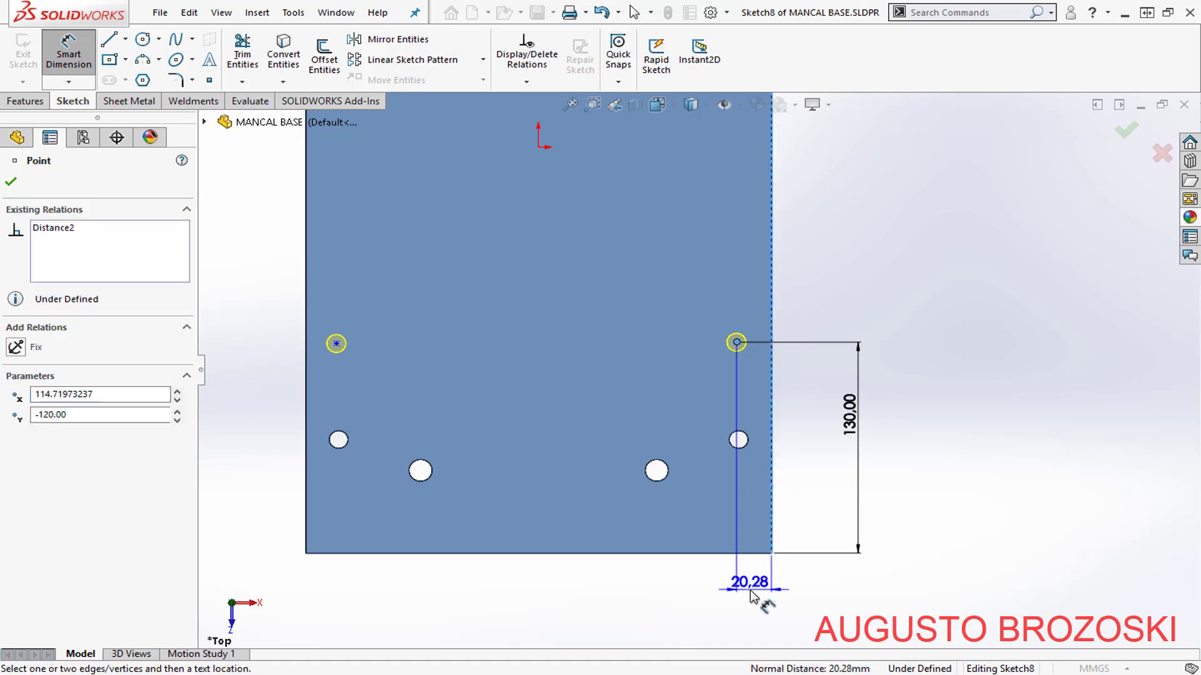
pyautogui.click(752, 599)
pyautogui.write('19')
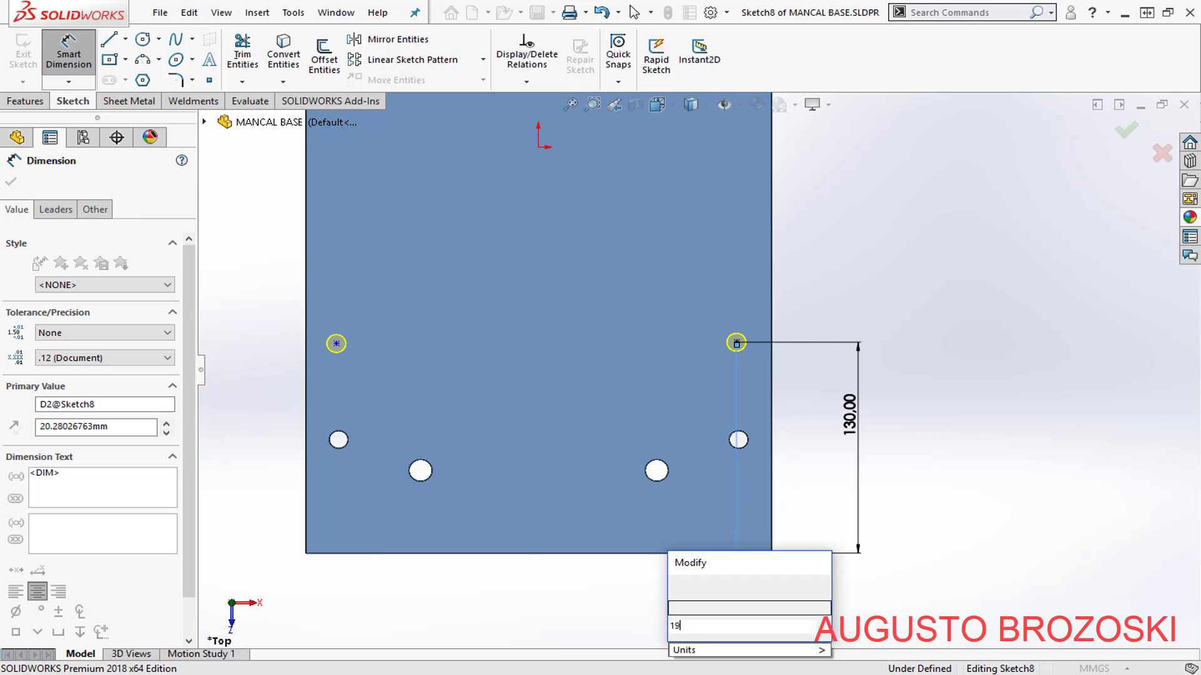
pyautogui.press('Return')
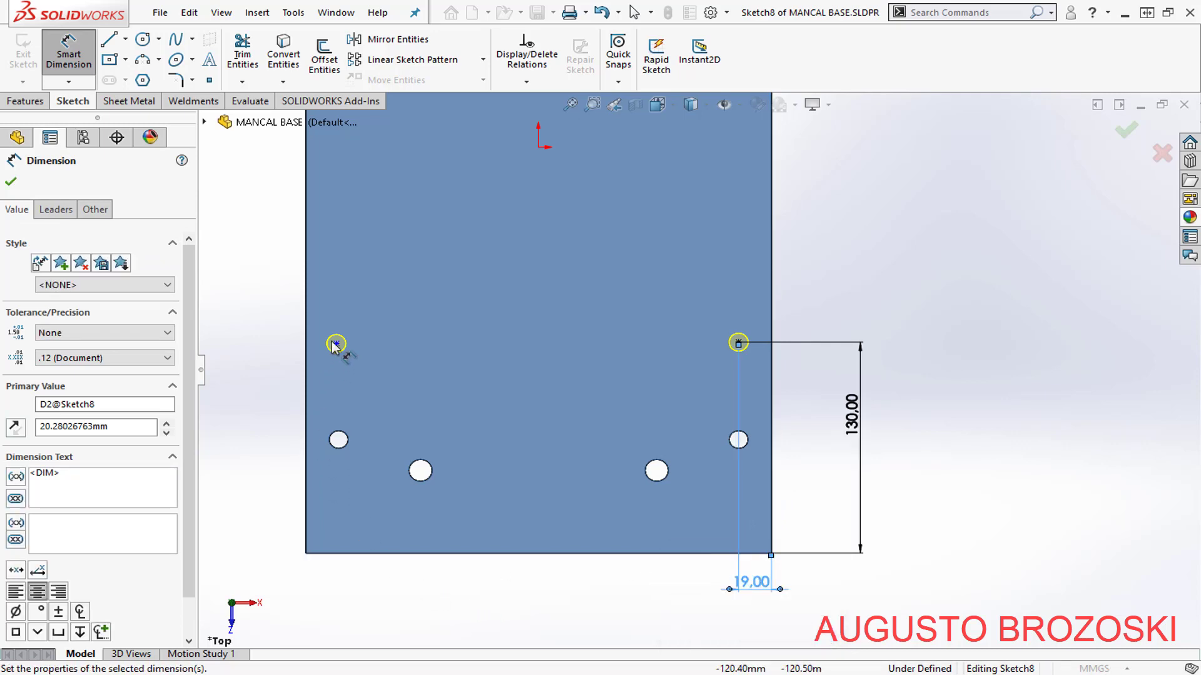
# - Dimension the horizontal spacing between the two new lower hole points as 232 mm
pyautogui.click(738, 343)
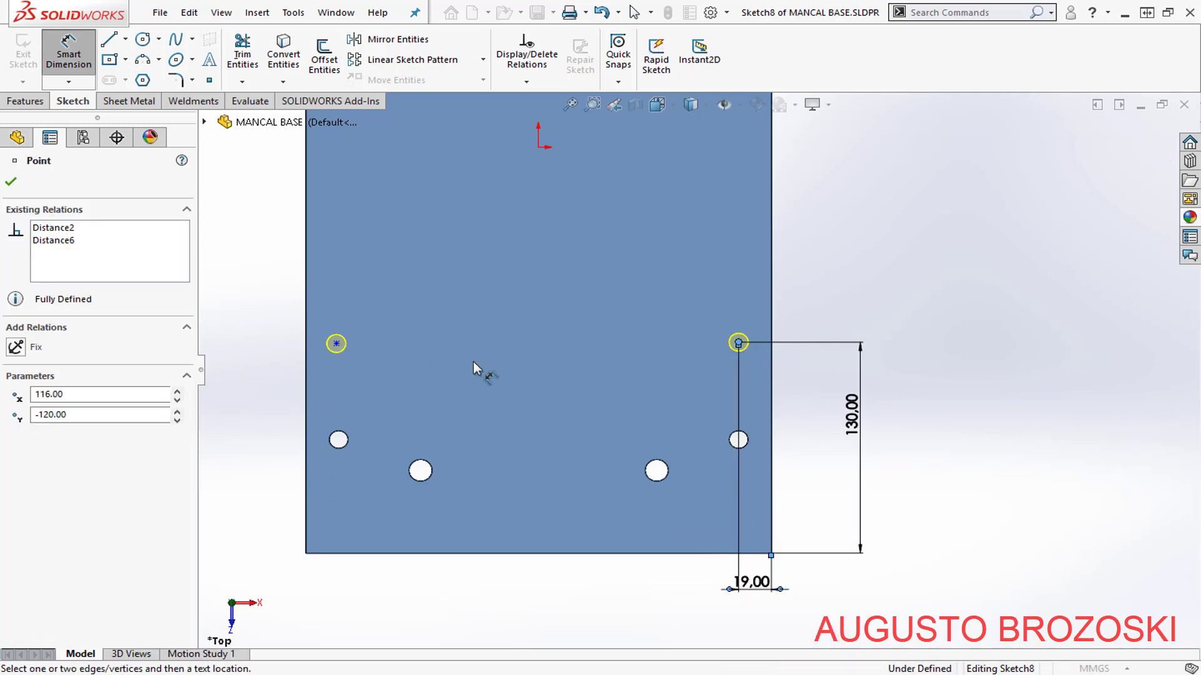
pyautogui.click(337, 344)
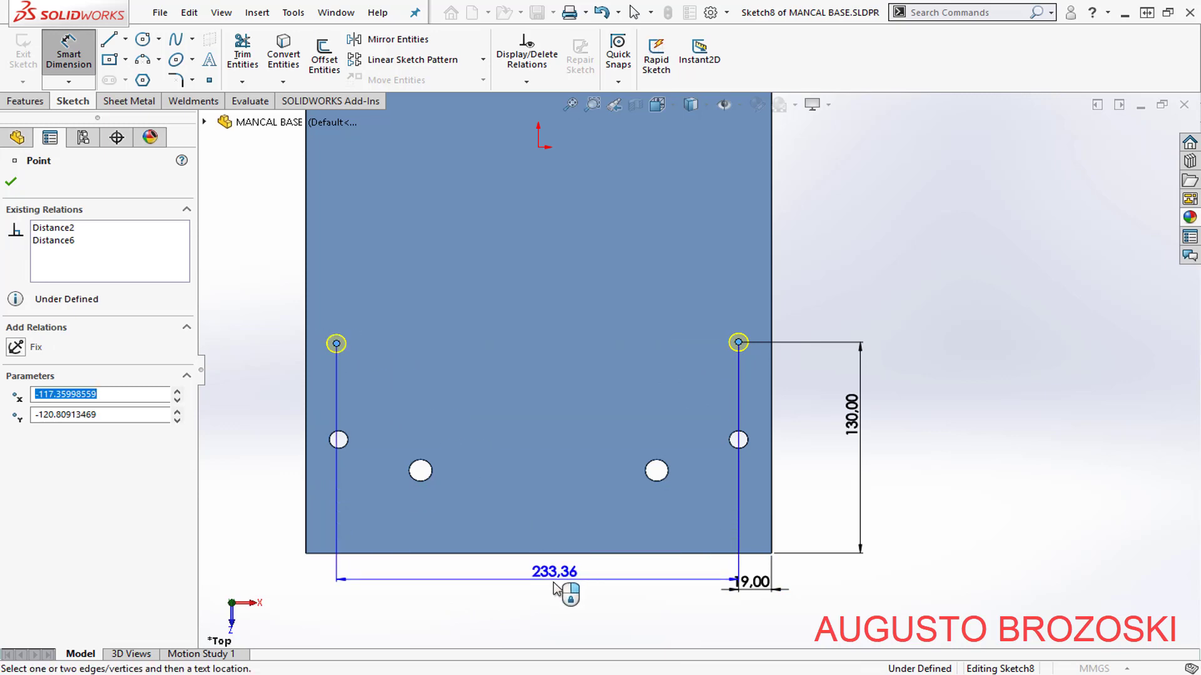
pyautogui.click(542, 595)
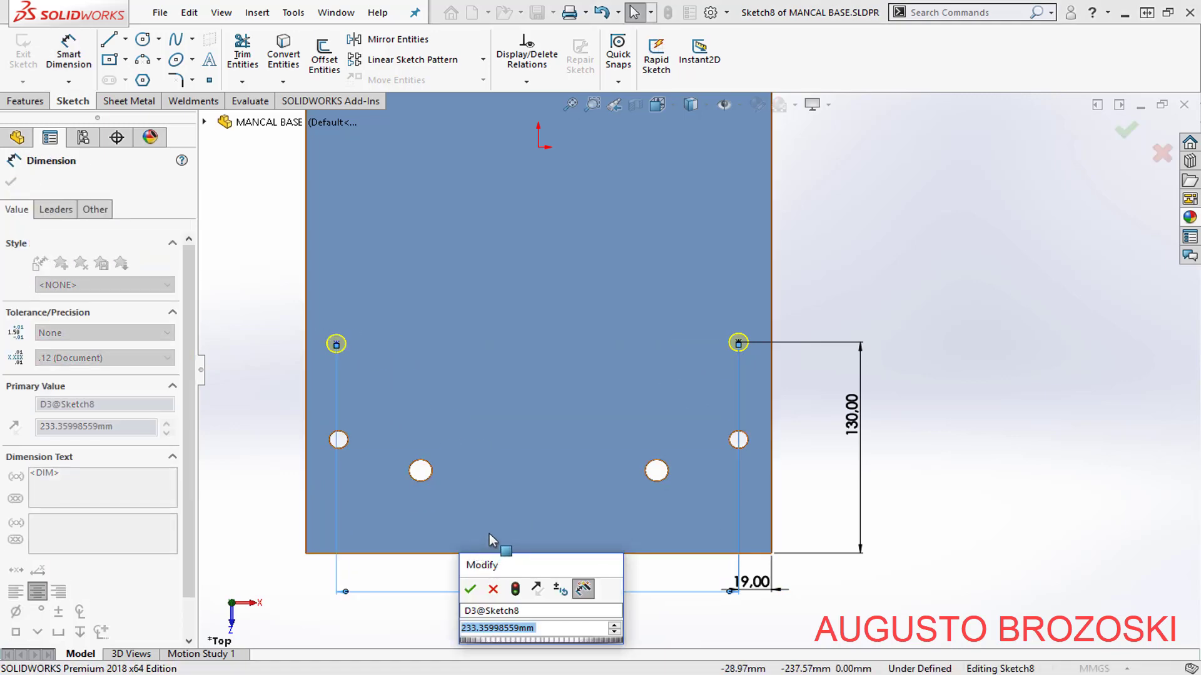
pyautogui.write('232')
pyautogui.press('Return')
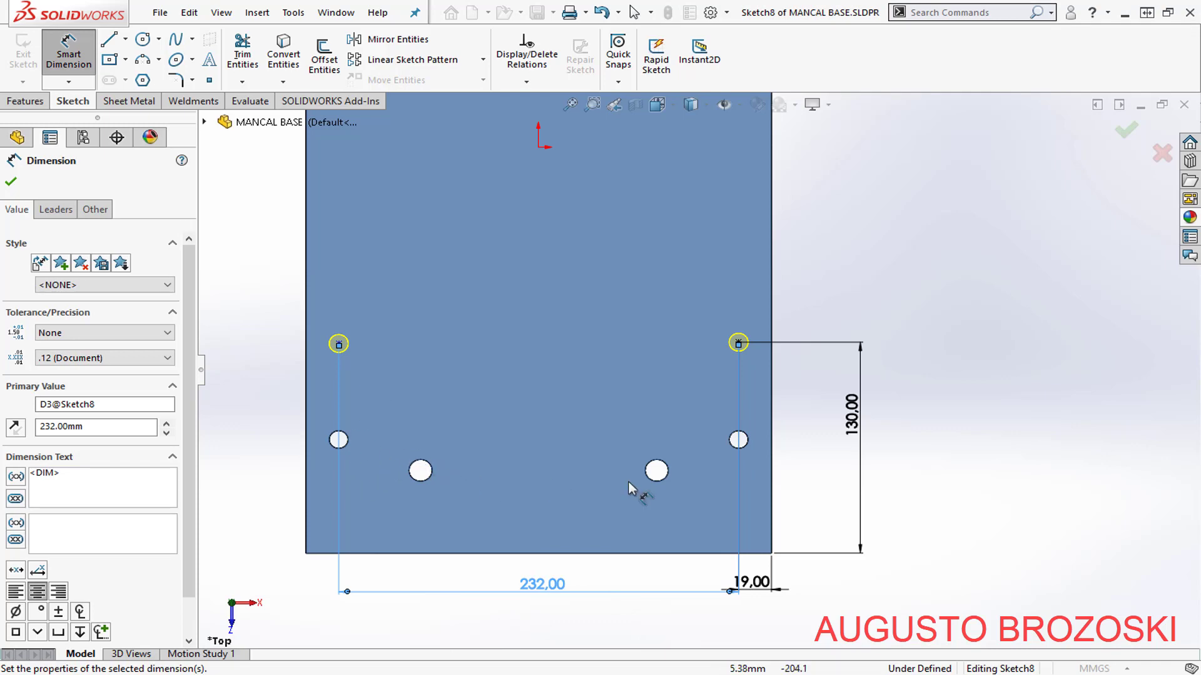
# - Dimension the vertical spacing between the new lower-right and upper-right hole points as 240 mm
pyautogui.scroll(-2, 818, 330)
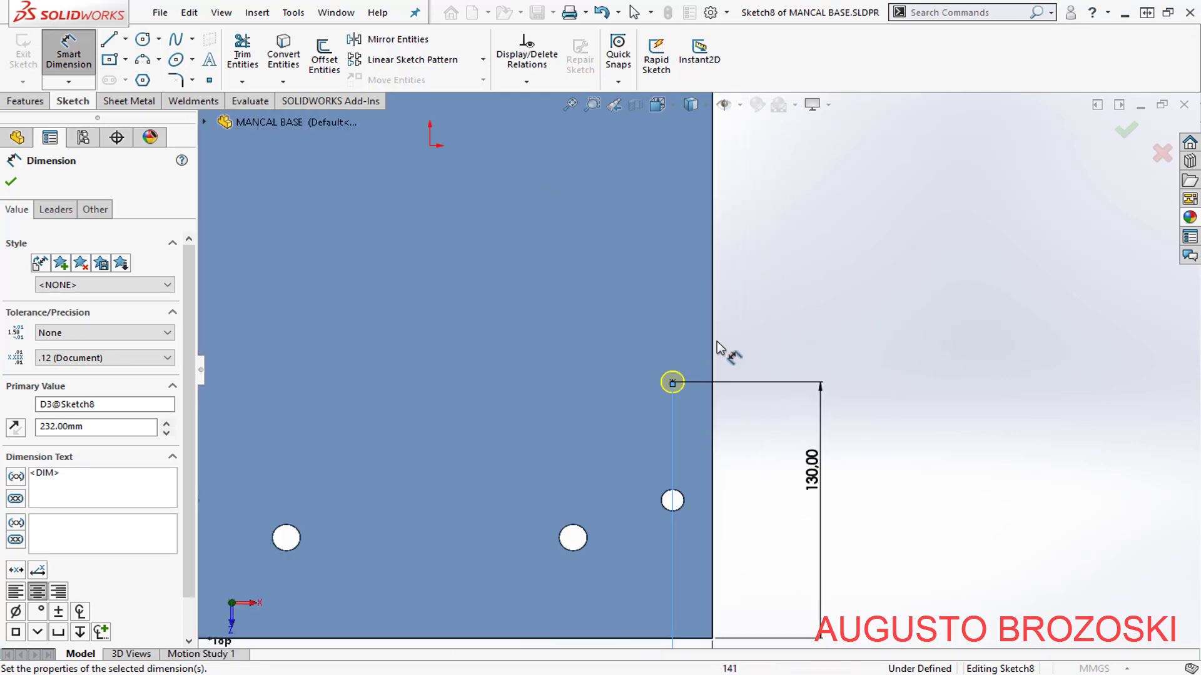
pyautogui.click(672, 383)
pyautogui.scroll(3, 696, 370)
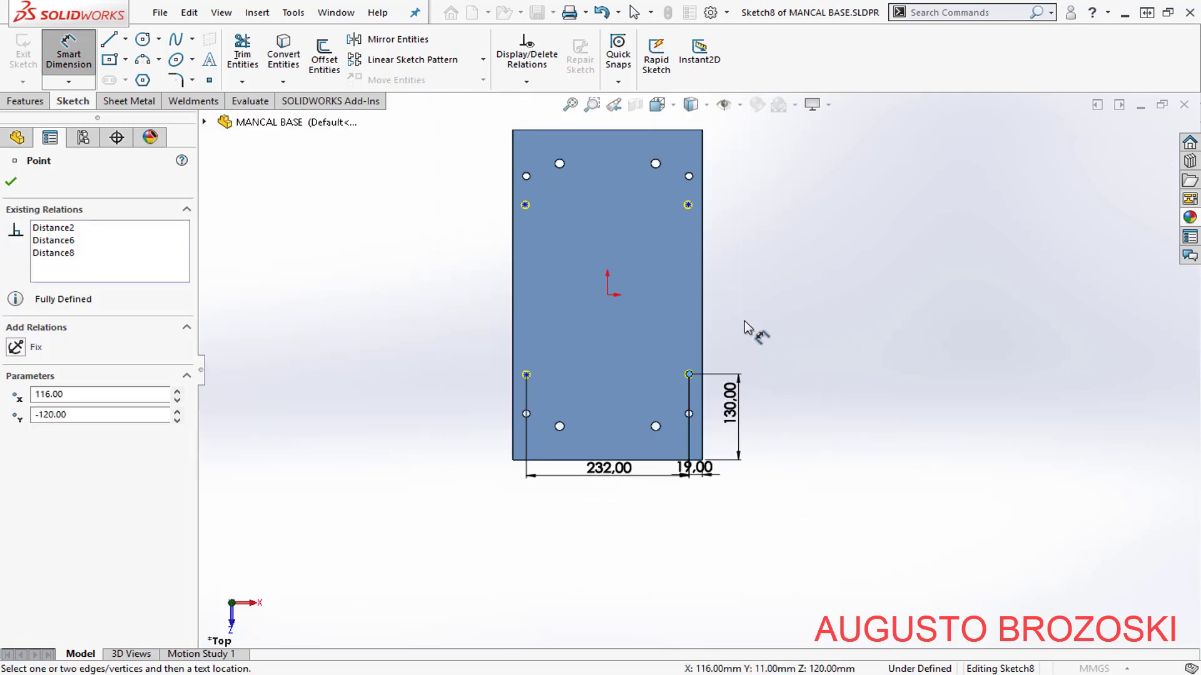
pyautogui.scroll(-2, 705, 213)
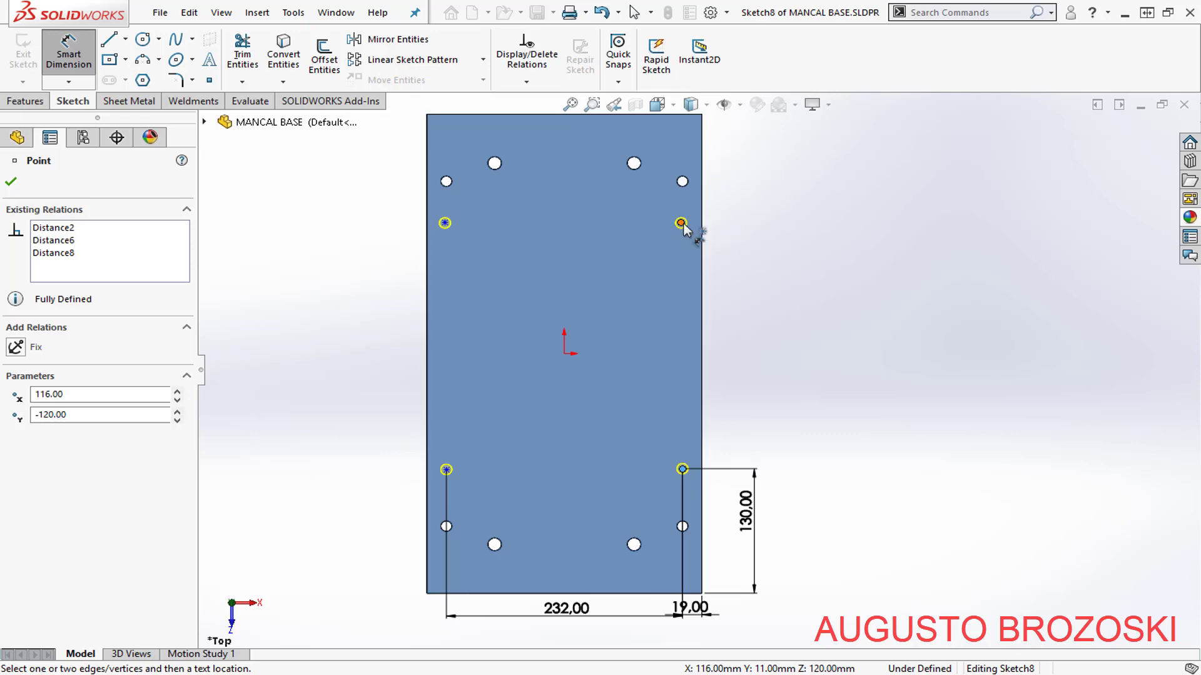
pyautogui.click(681, 222)
pyautogui.click(749, 343)
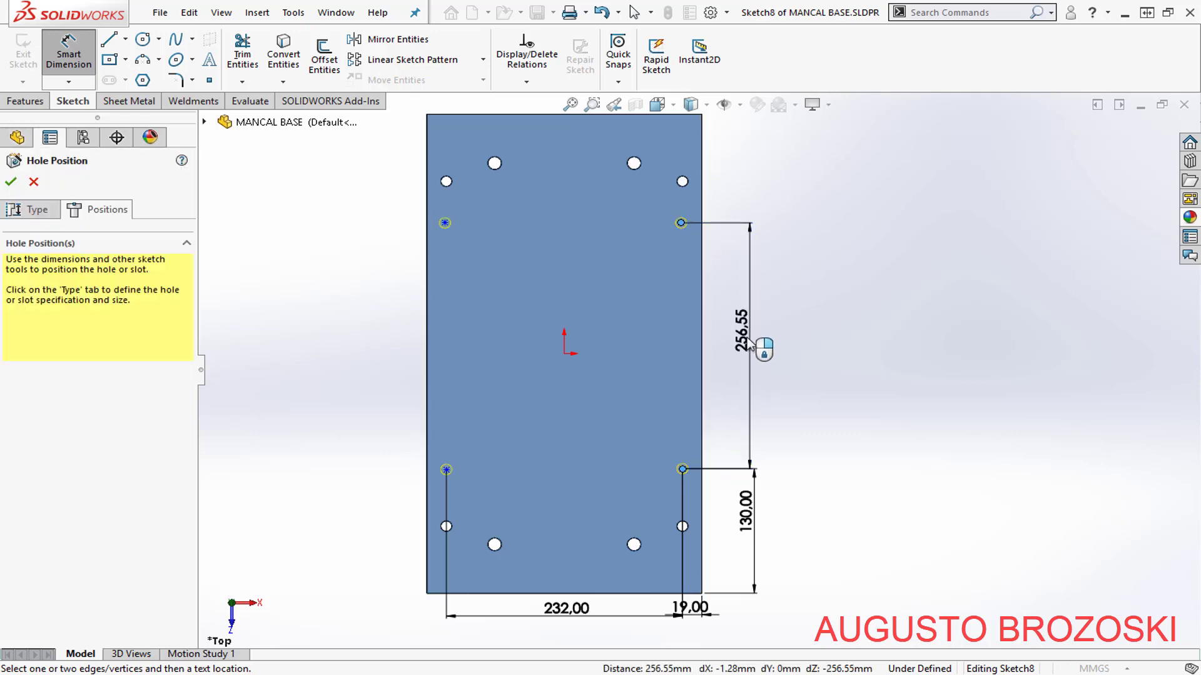
pyautogui.write('2')
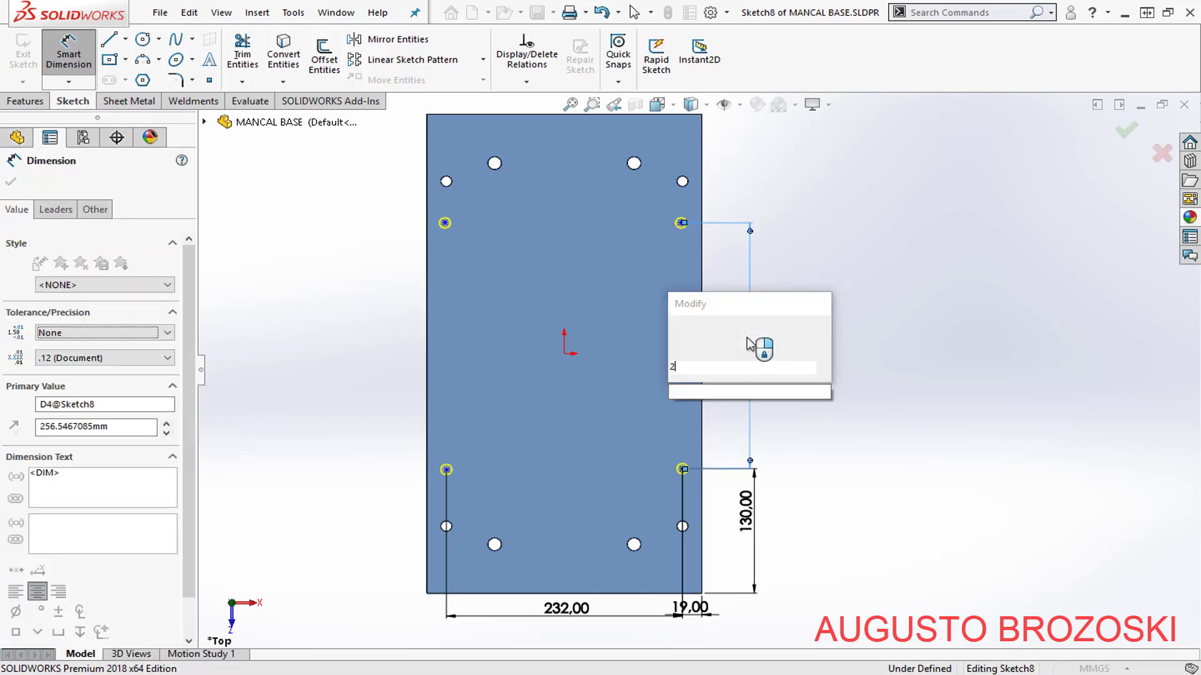
pyautogui.write('40')
pyautogui.press('Return')
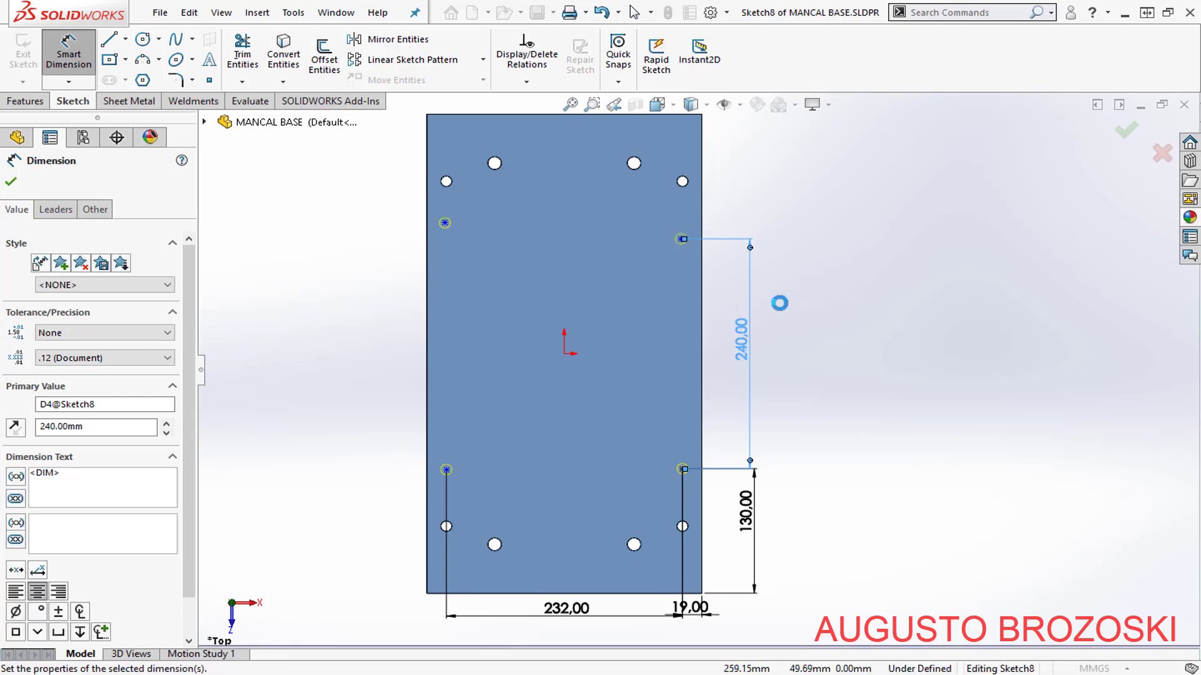
pyautogui.click(18, 181)
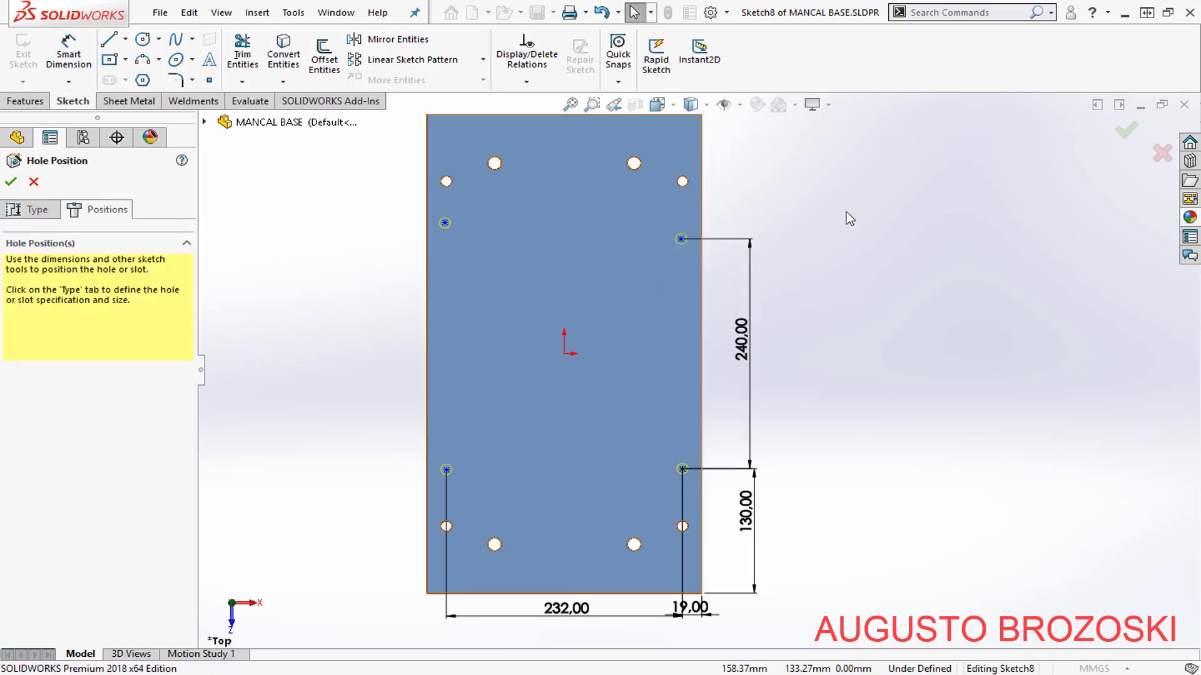
# - Add a Horizontal relation between the two new upper hole points and another between the two new lower hole points
pyautogui.click(445, 223)
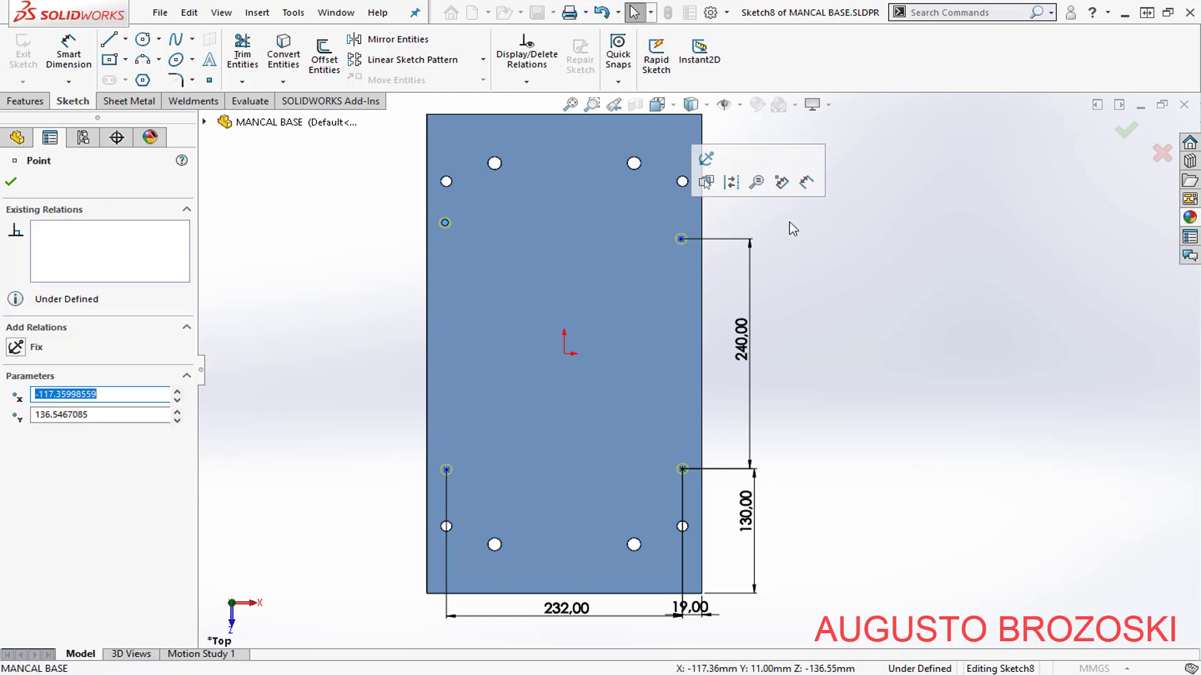
pyautogui.keyDown('ctrl'); pyautogui.click(681, 239); pyautogui.keyUp('ctrl')
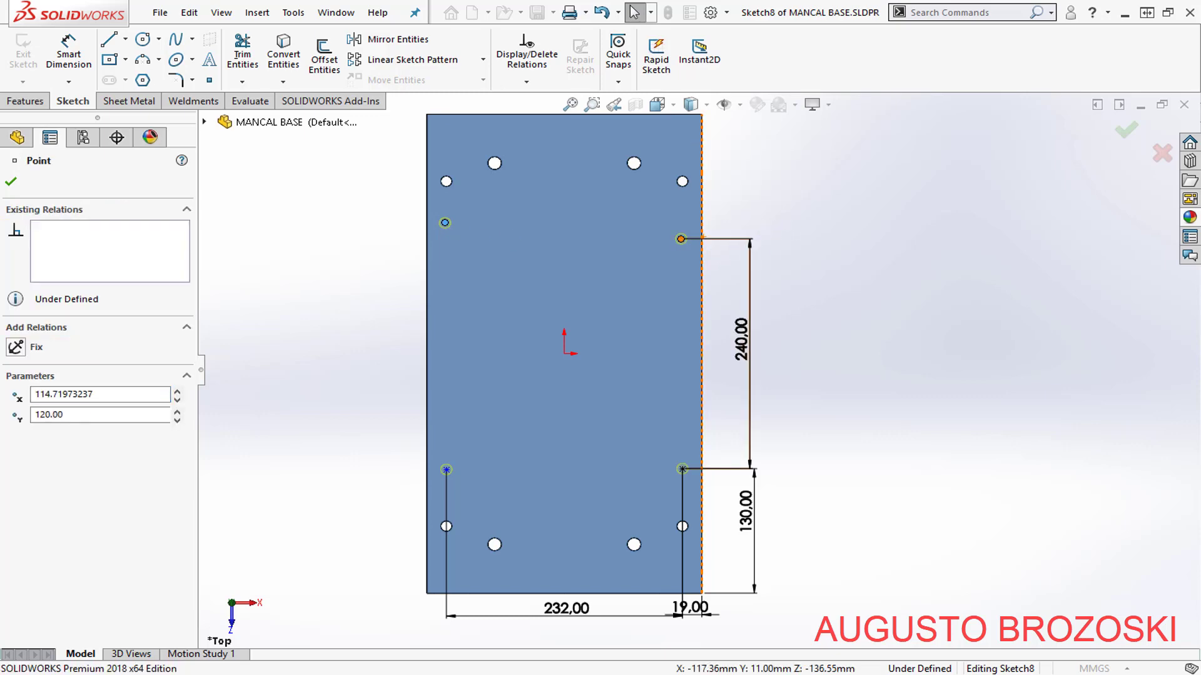
pyautogui.click(18, 435)
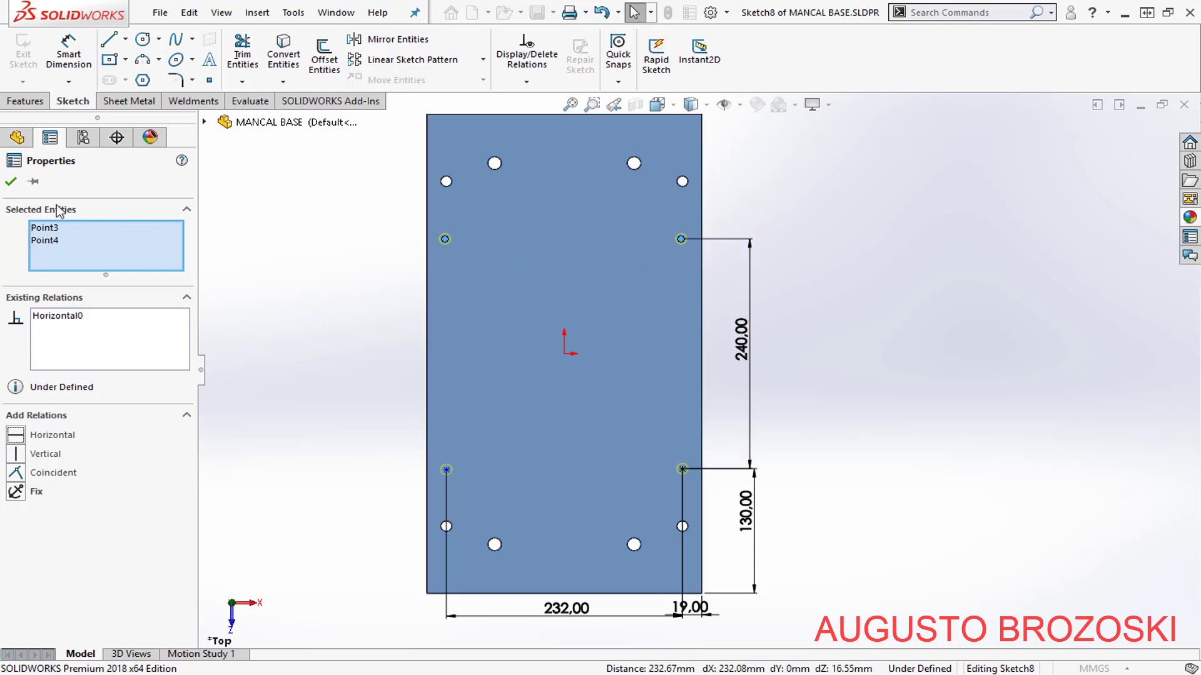
pyautogui.click(11, 182)
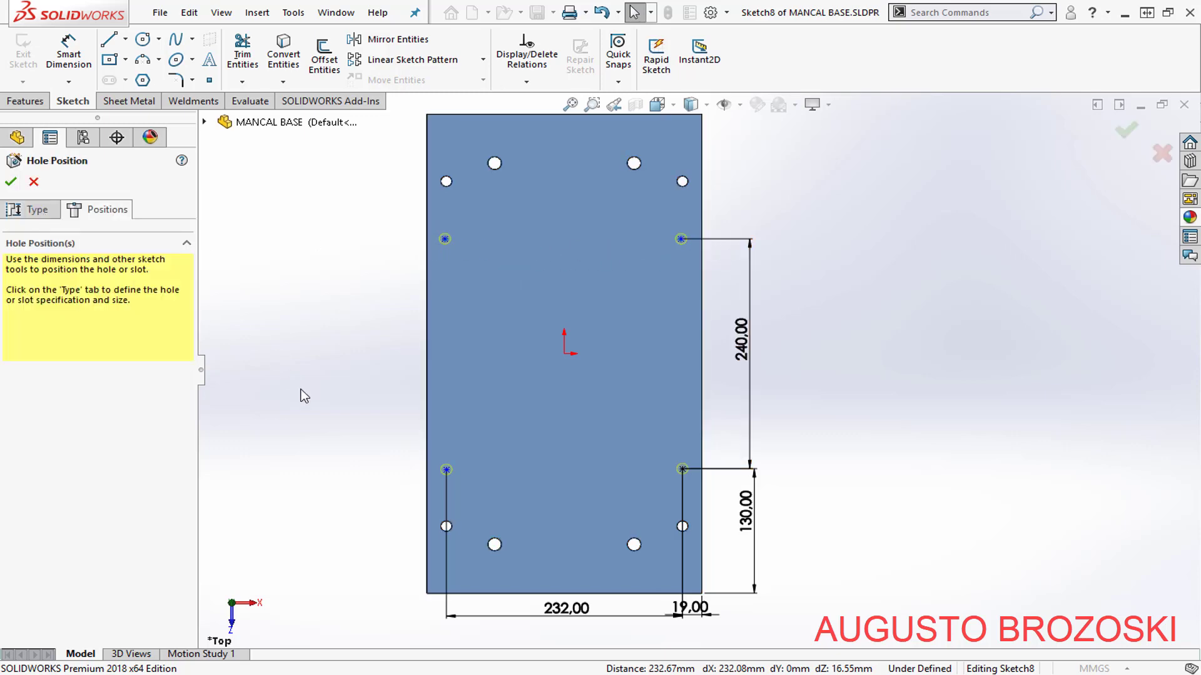
pyautogui.click(446, 471)
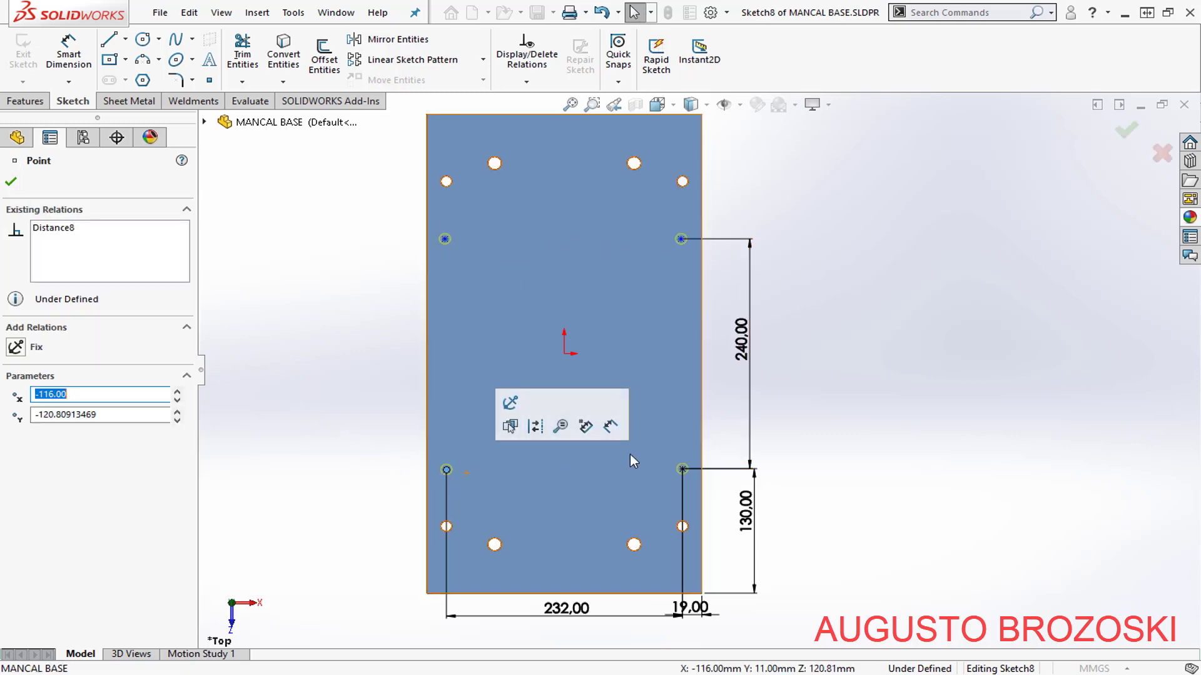
pyautogui.keyDown('ctrl'); pyautogui.click(682, 470); pyautogui.keyUp('ctrl')
pyautogui.click(18, 435)
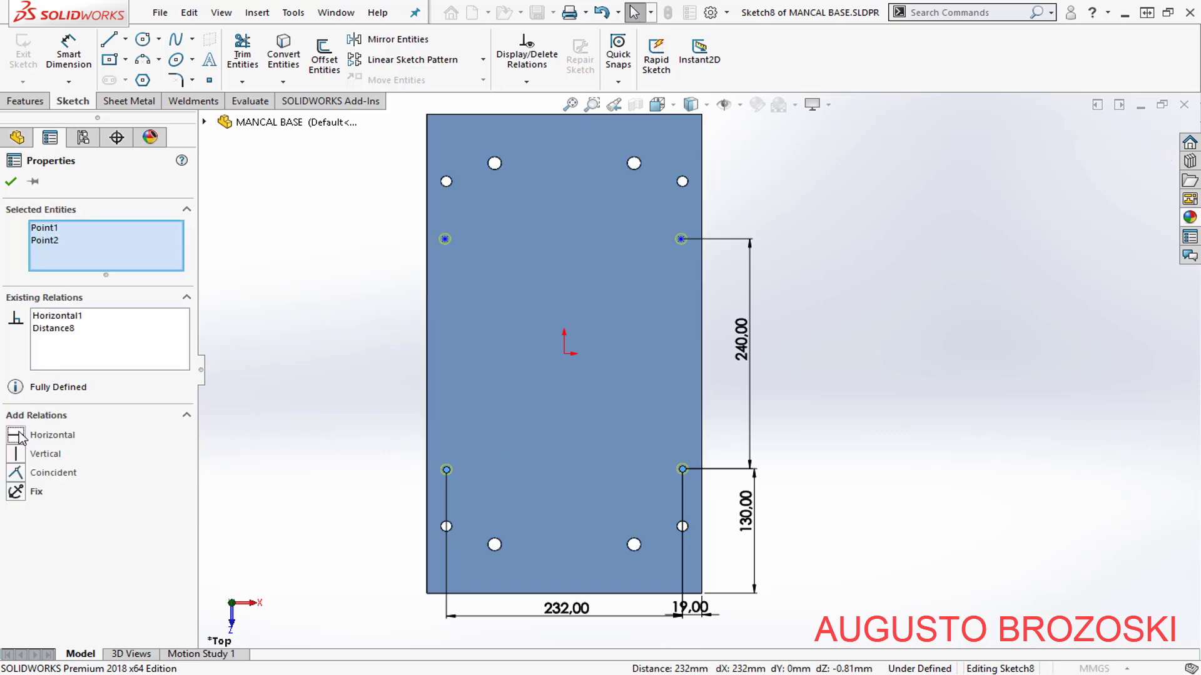
pyautogui.click(9, 183)
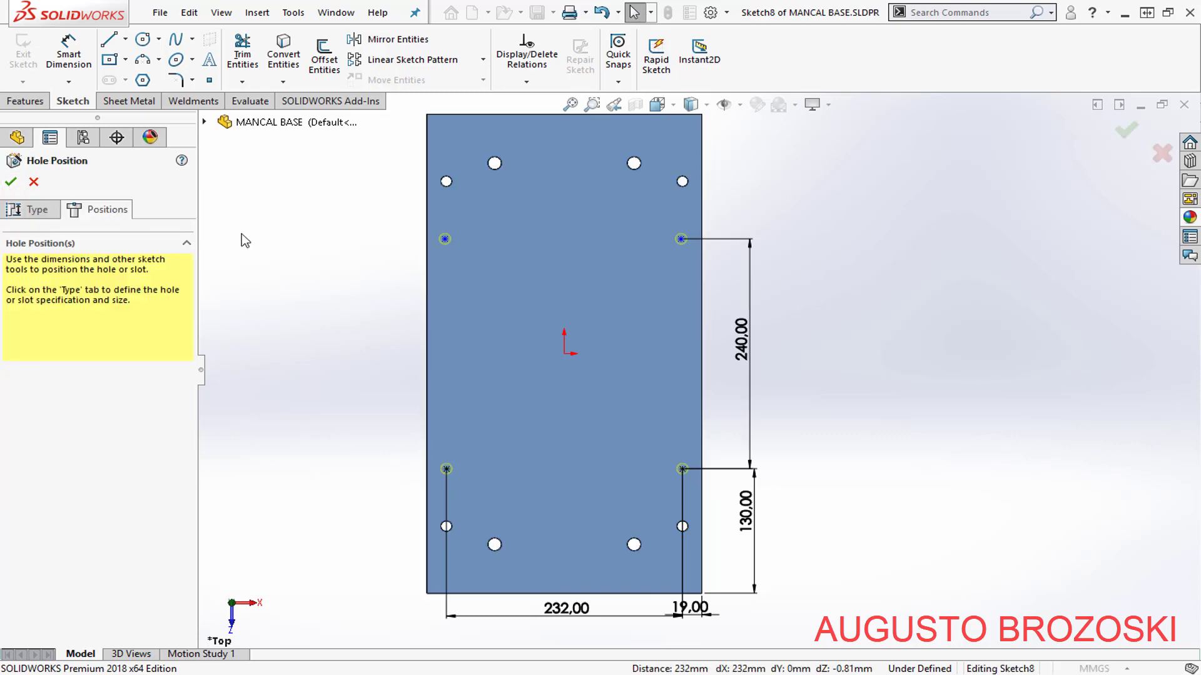
# - Add a Vertical relation between the two new left-hand hole points and another between the two new right-hand ones
pyautogui.click(445, 241)
pyautogui.keyDown('ctrl'); pyautogui.click(446, 470); pyautogui.keyUp('ctrl')
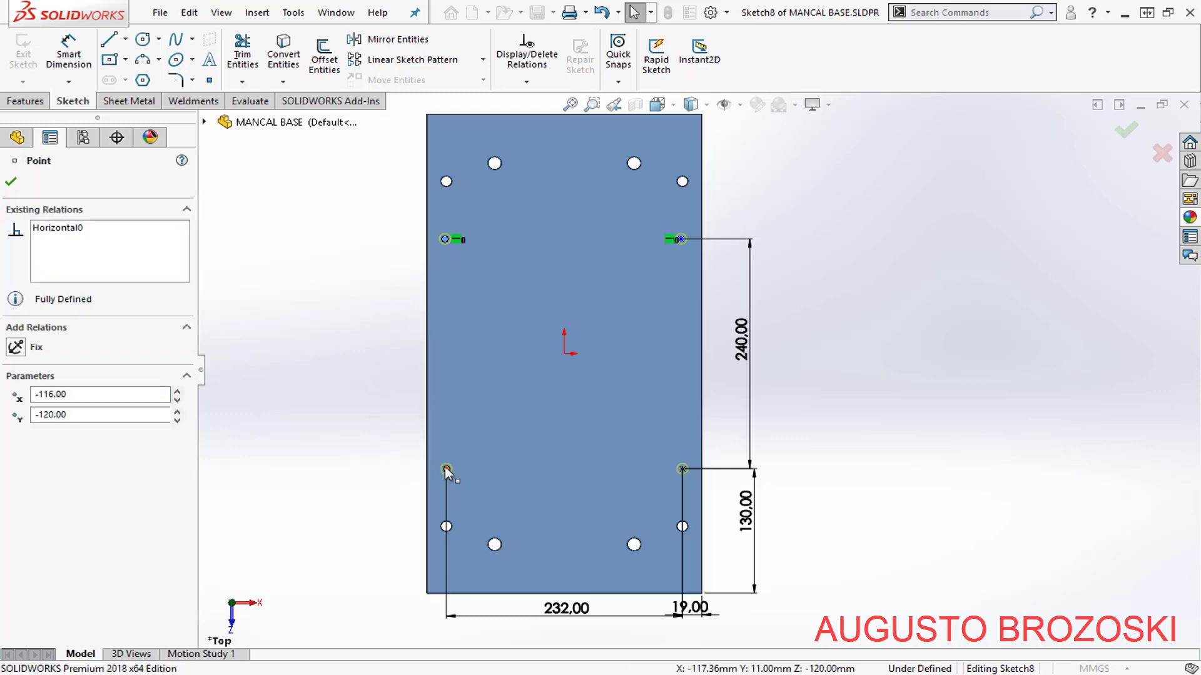
pyautogui.click(17, 454)
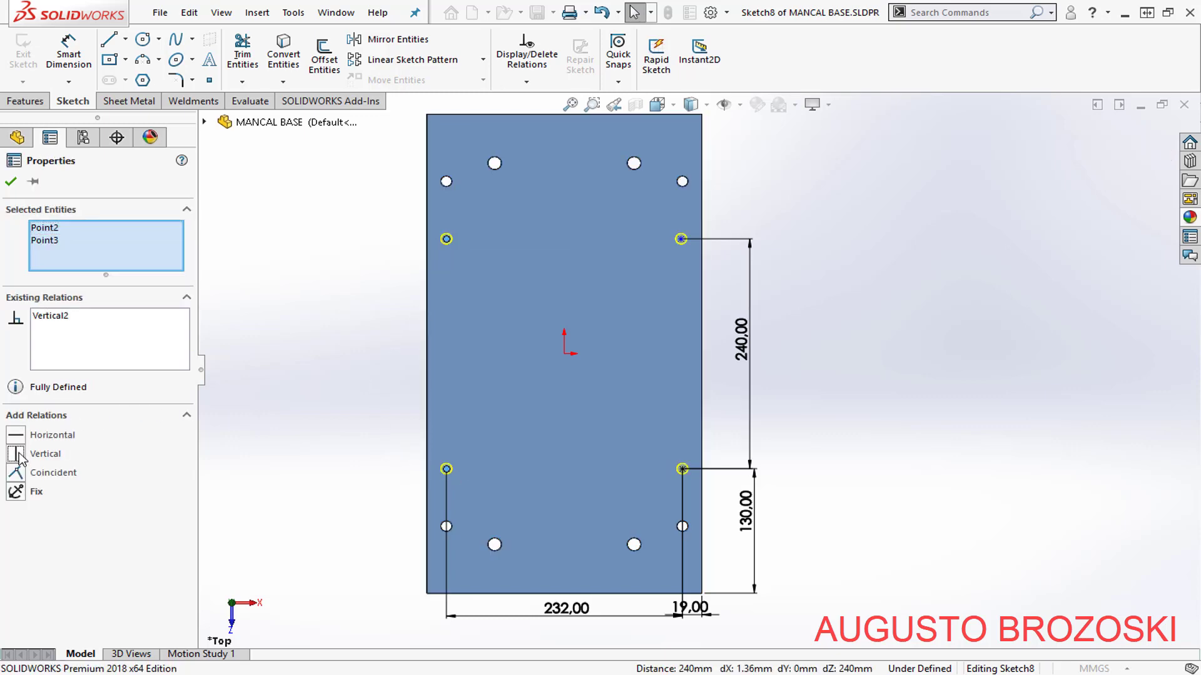
pyautogui.click(10, 182)
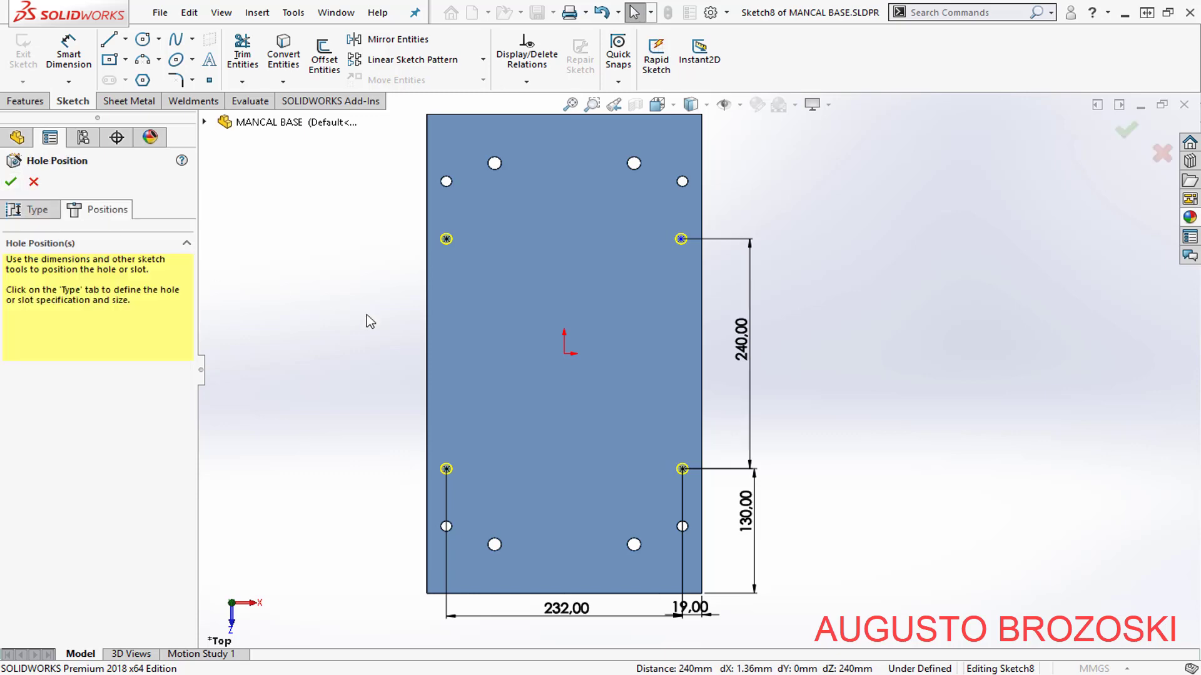
pyautogui.click(681, 239)
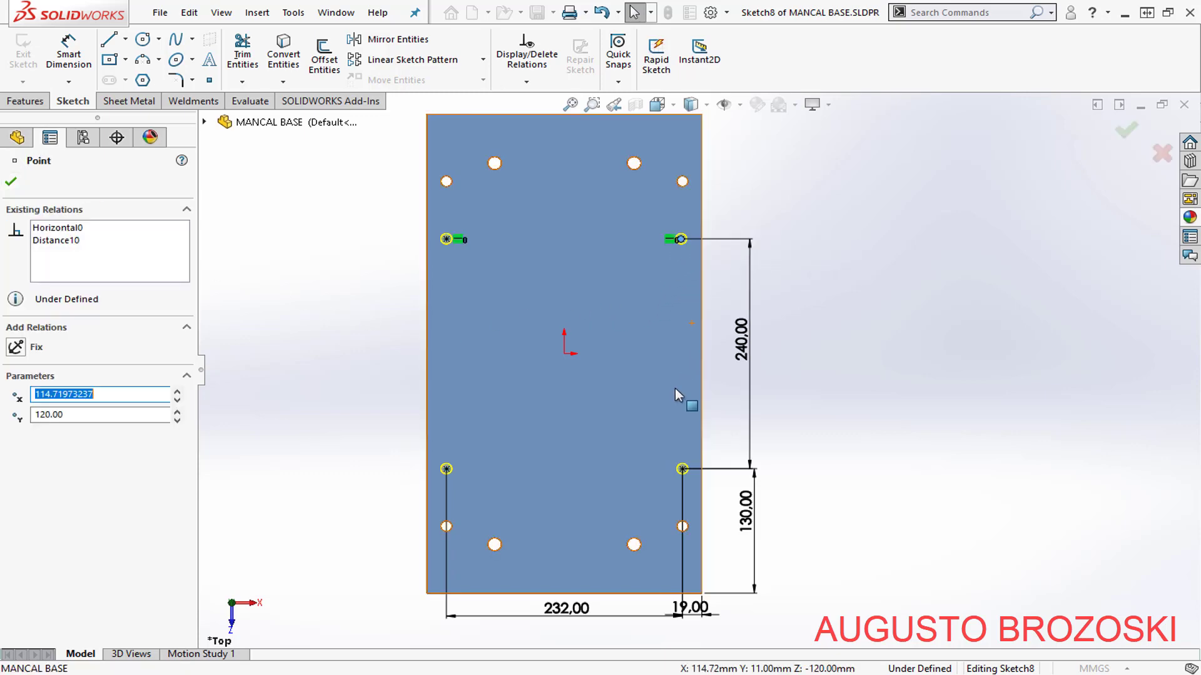
pyautogui.click(682, 469)
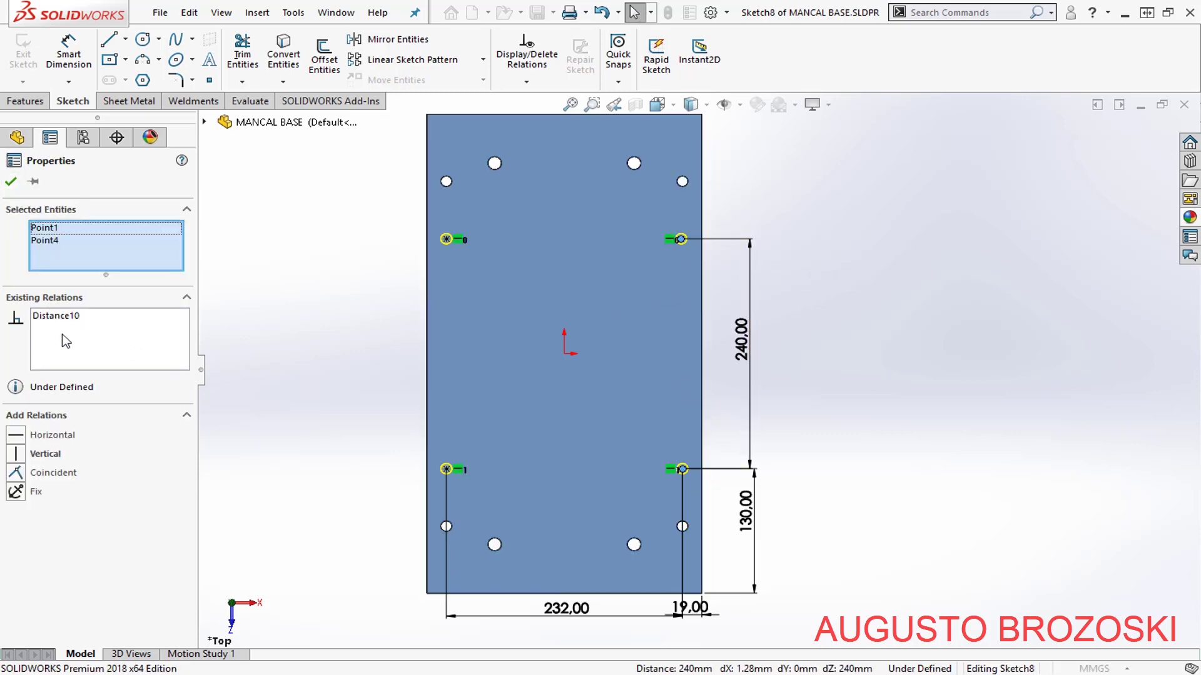
pyautogui.click(25, 454)
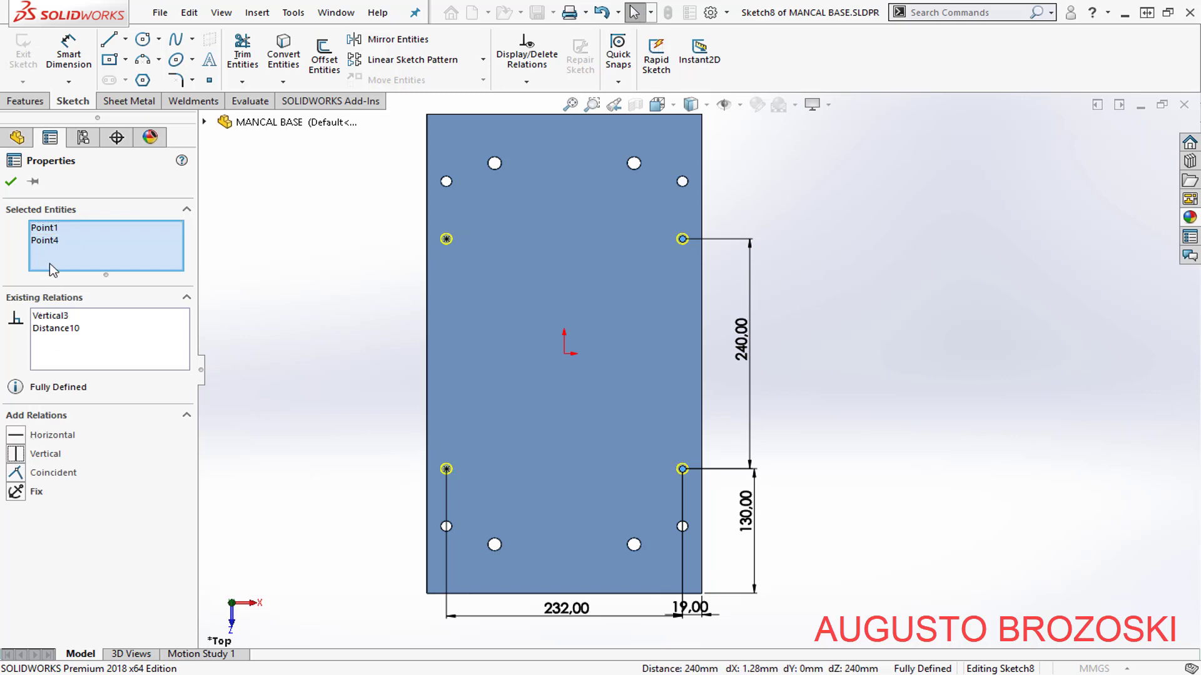
pyautogui.click(10, 182)
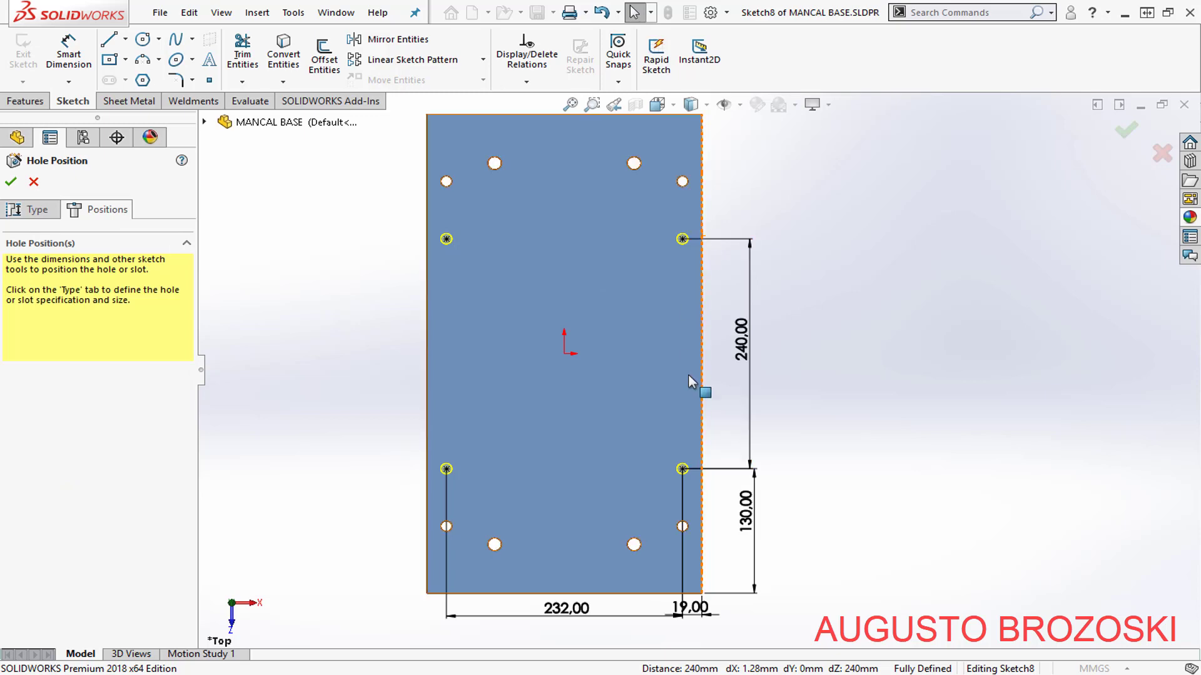
# - Set the four new holes' size to M6 screw clearance with Normal fit and finish the hole feature
pyautogui.click(33, 211)
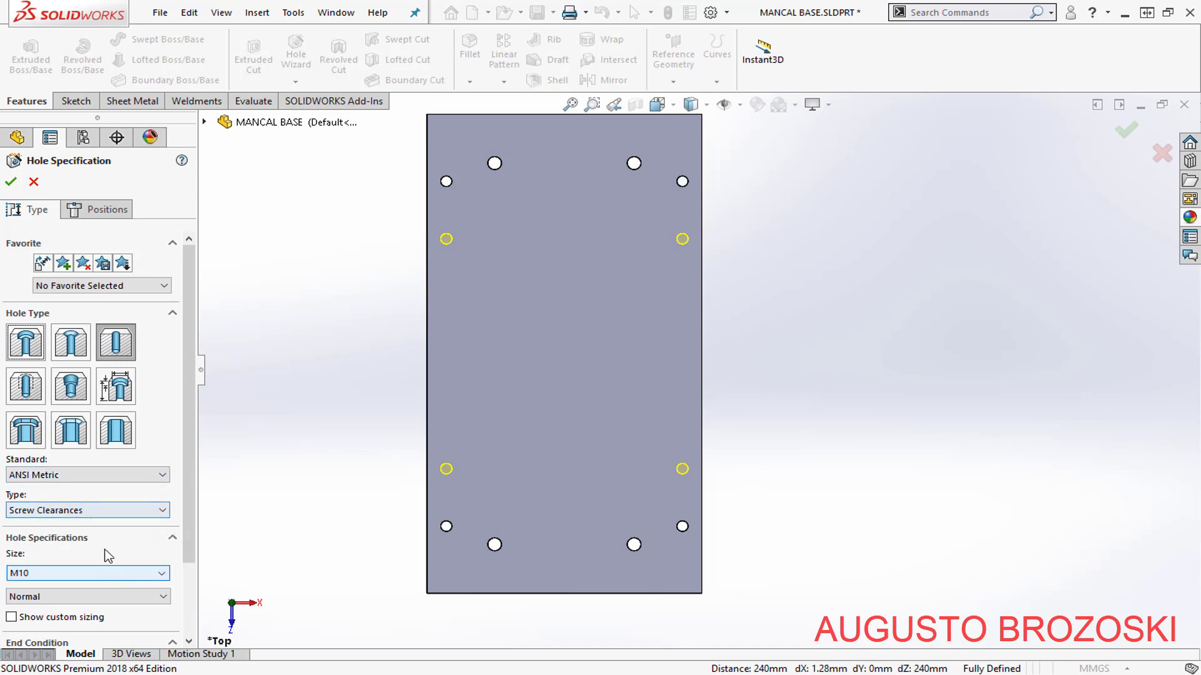
pyautogui.click(161, 573)
pyautogui.scroll(-2, 84, 519)
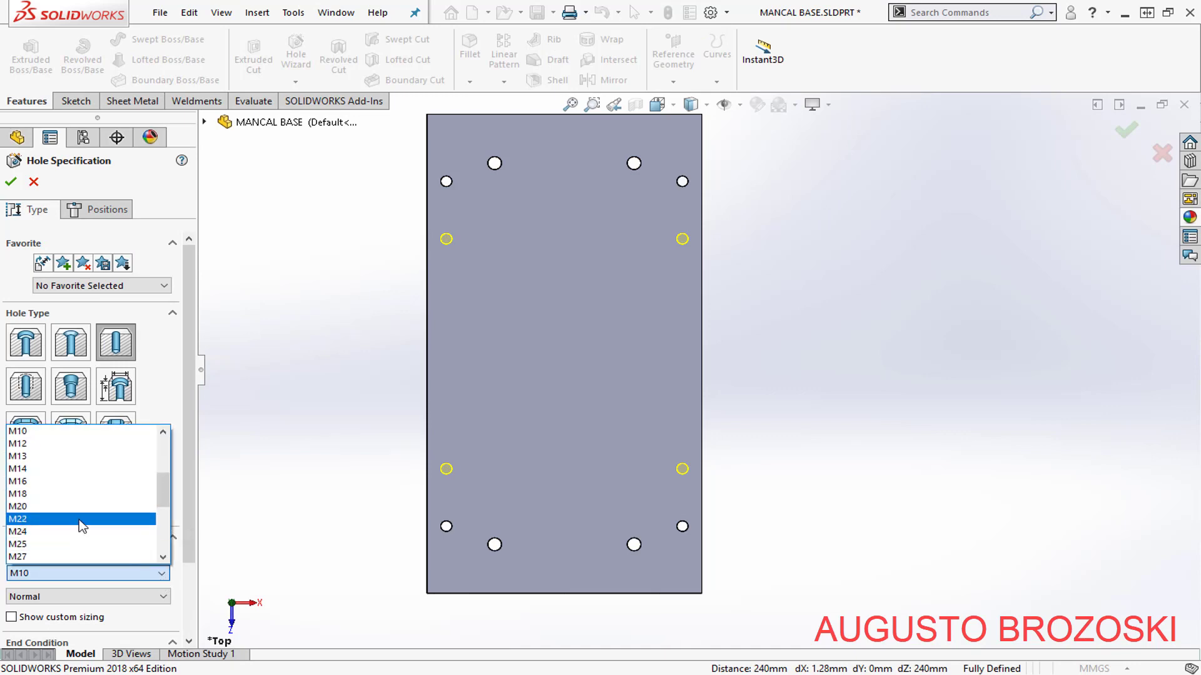
pyautogui.click(42, 430)
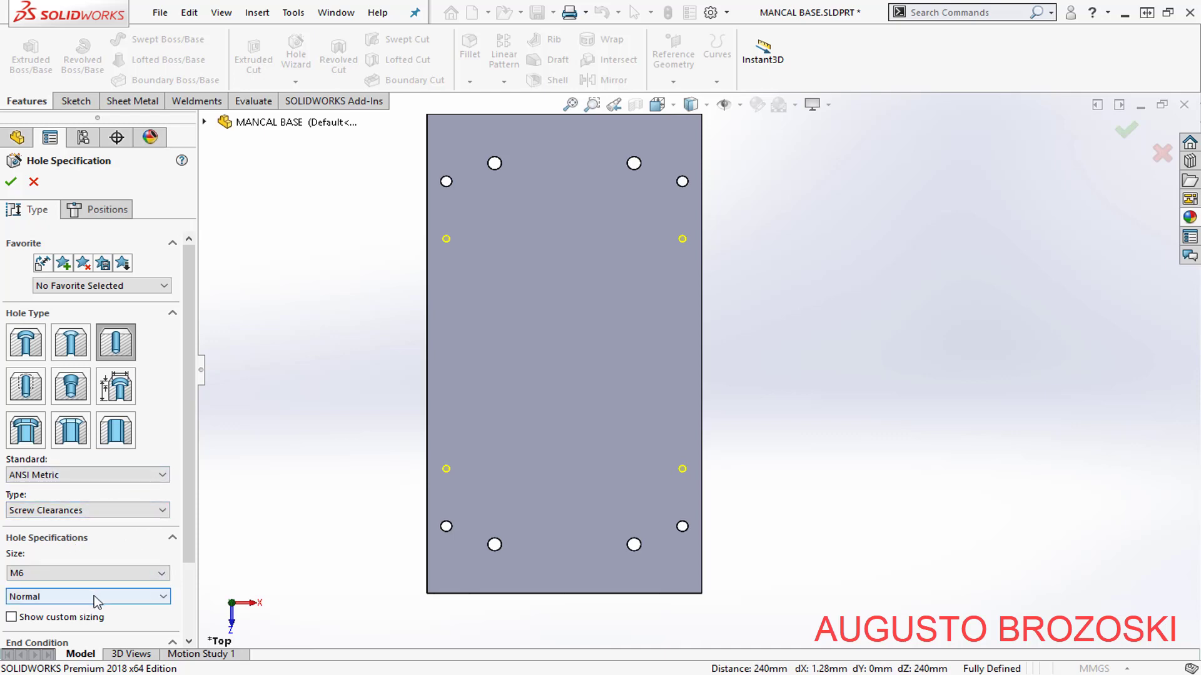
pyautogui.click(12, 182)
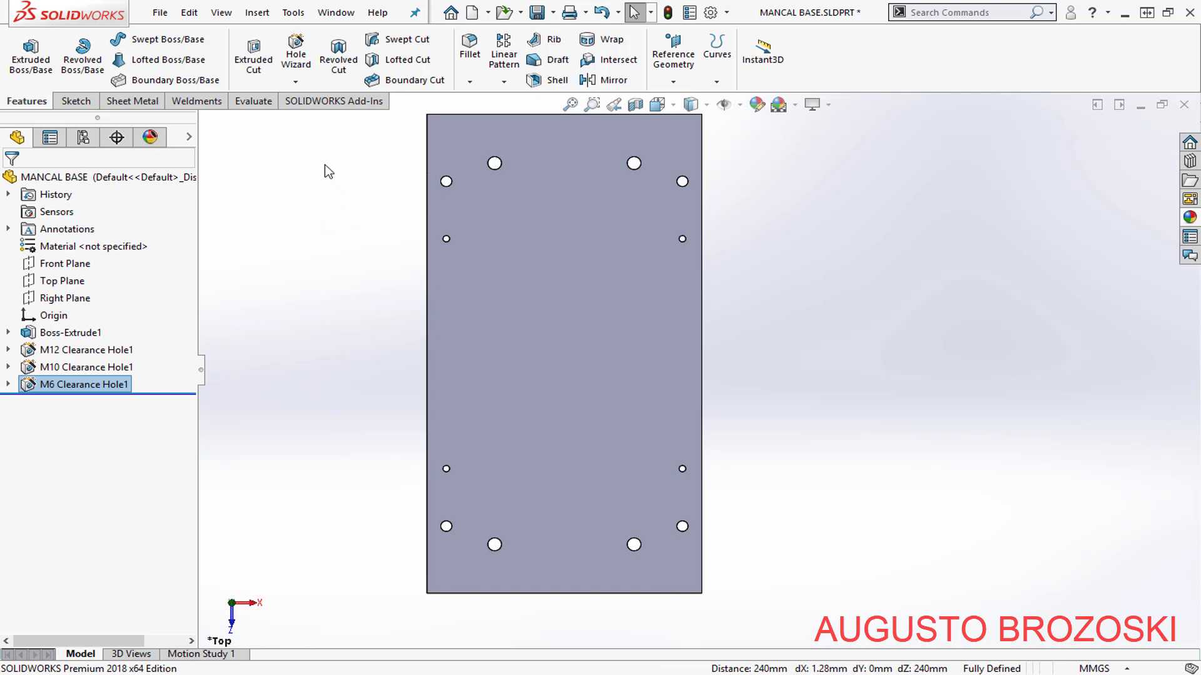
# - Measure the diameter of the upper-left M6 clearance hole on the plate
pyautogui.click(253, 100)
pyautogui.click(69, 56)
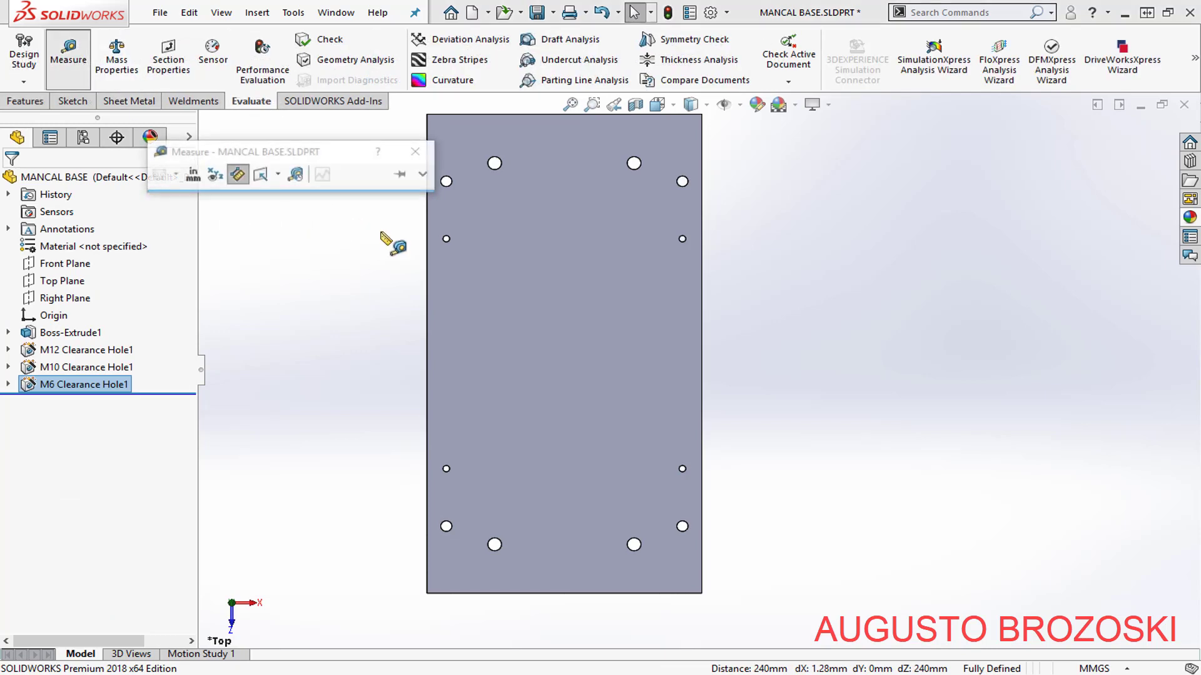
pyautogui.scroll(-8, 469, 250)
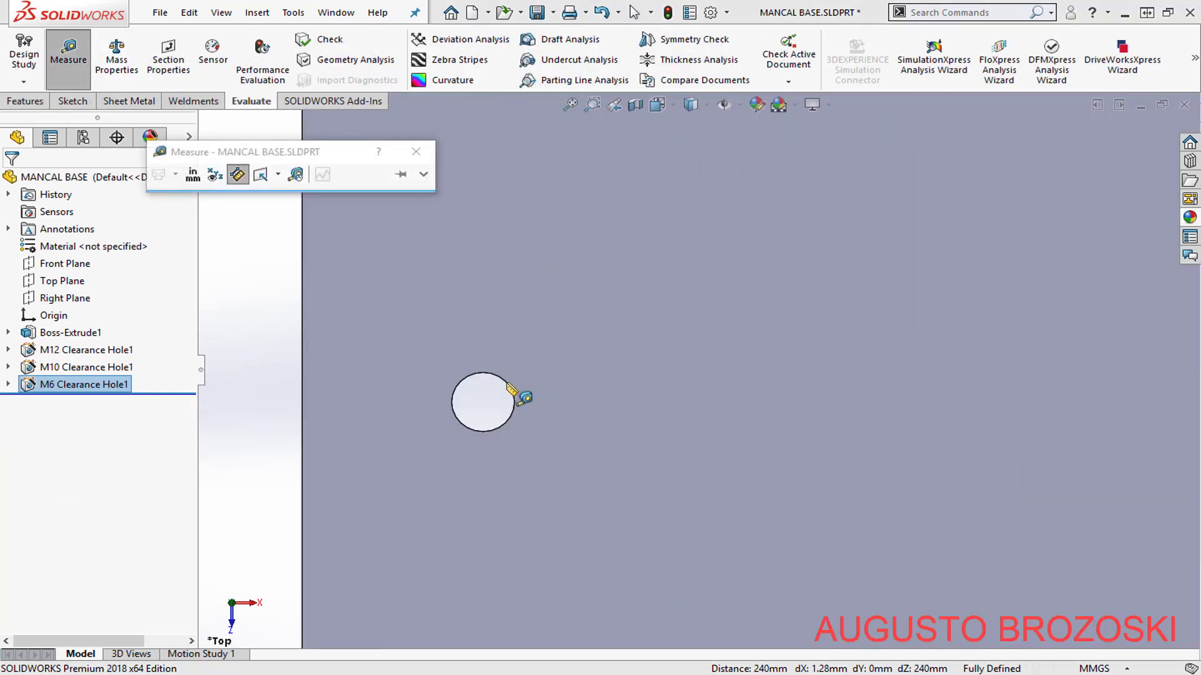
pyautogui.click(509, 381)
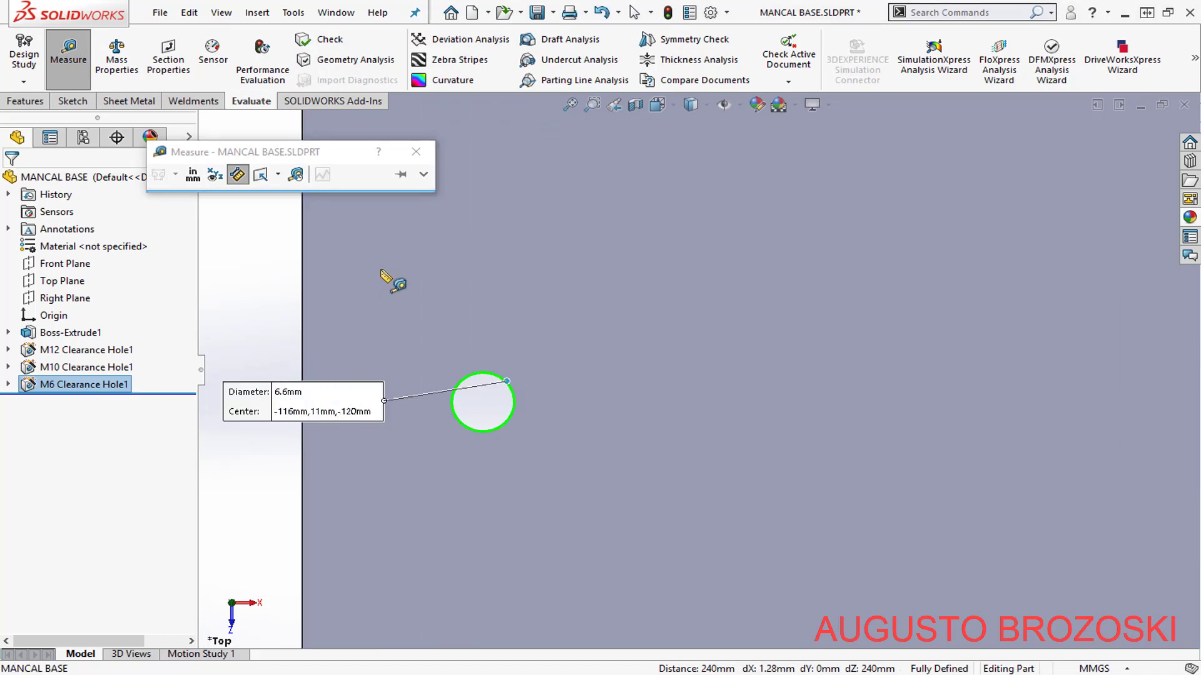
pyautogui.click(416, 151)
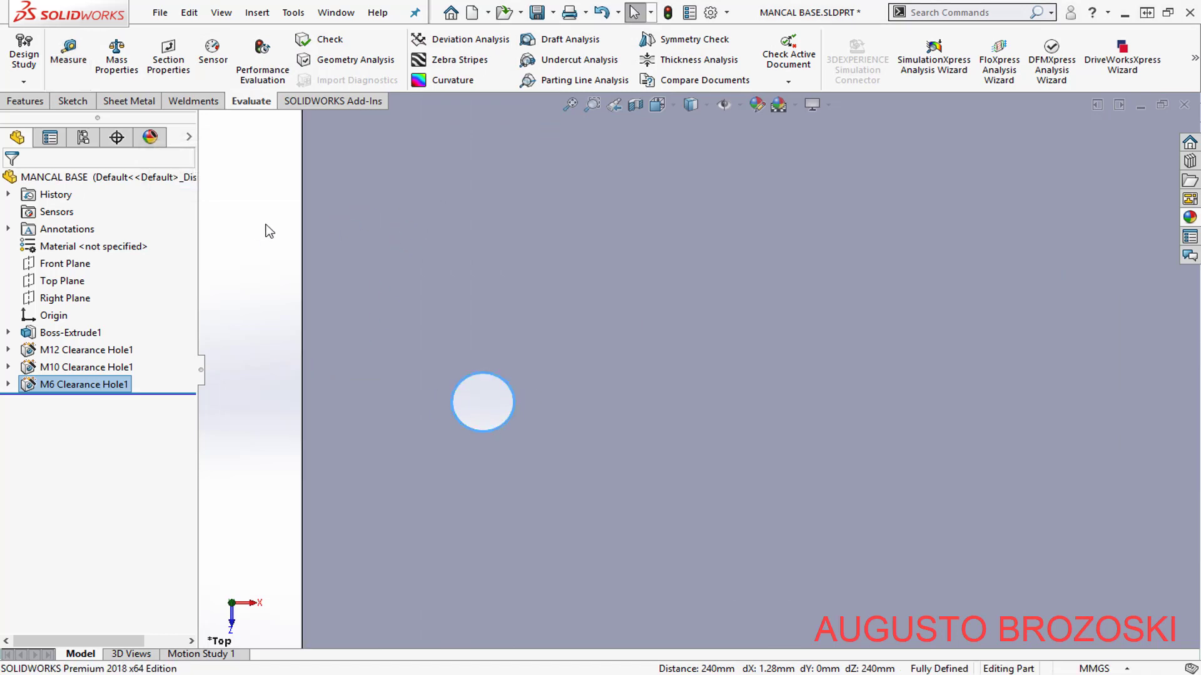
pyautogui.click(265, 225)
# - Show the finished plate in isometric view and save the part
pyautogui.click(671, 107)
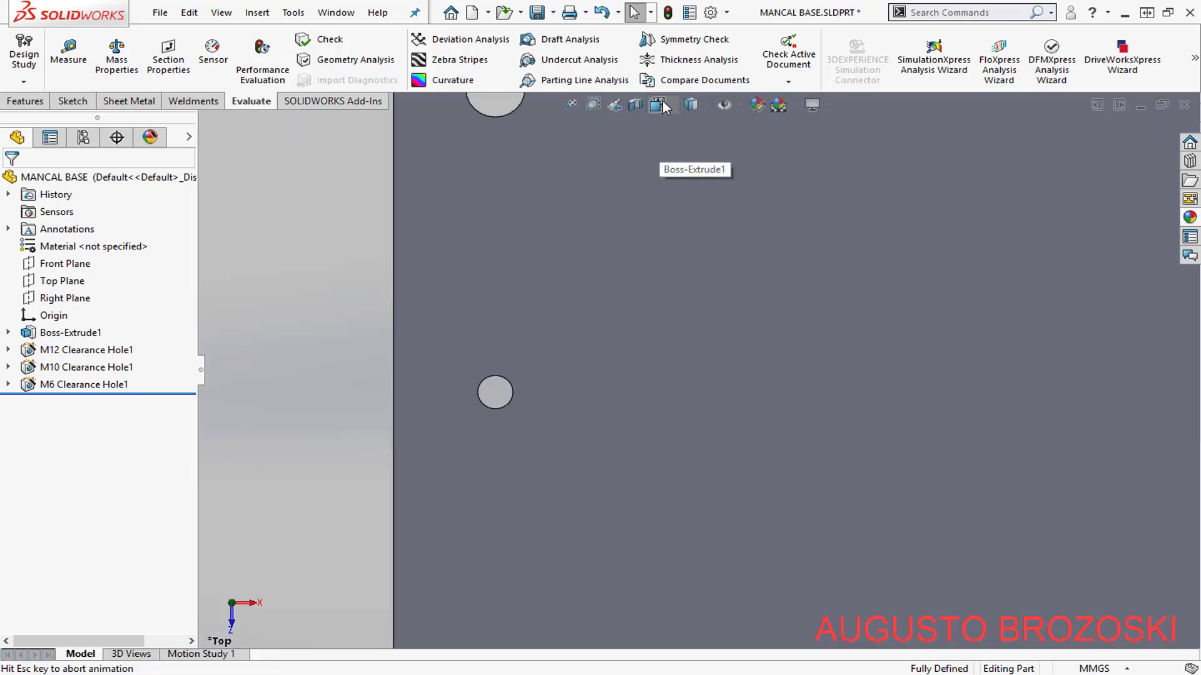
pyautogui.moveTo(669, 108)
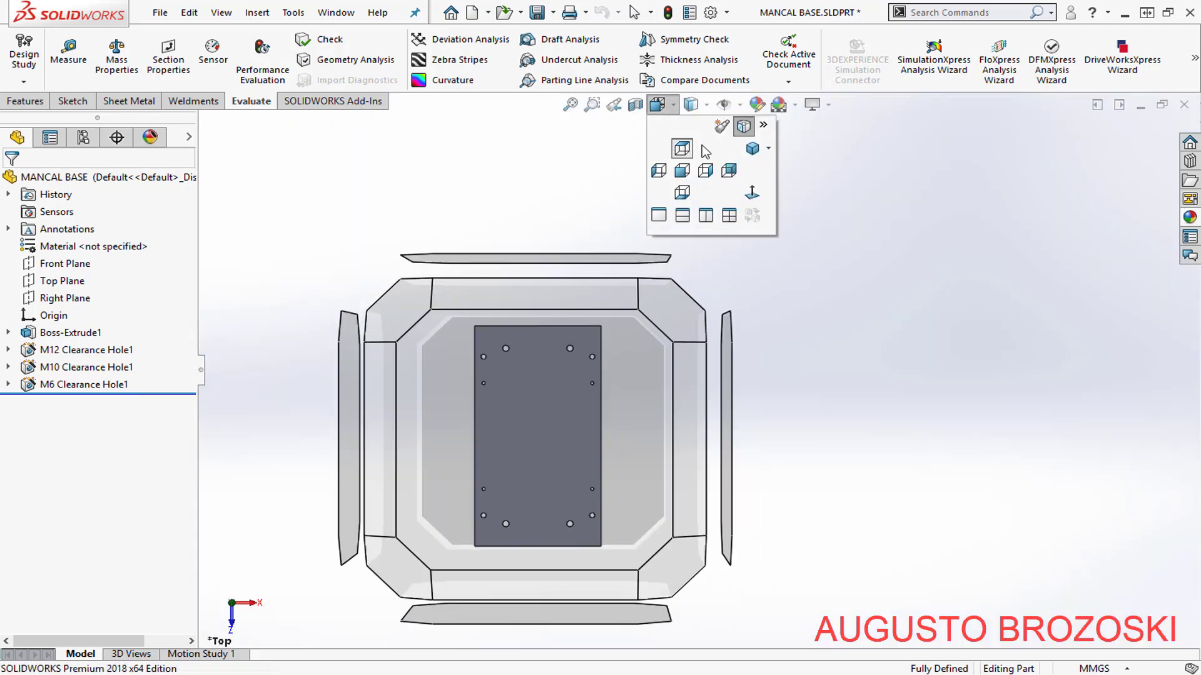
pyautogui.click(751, 150)
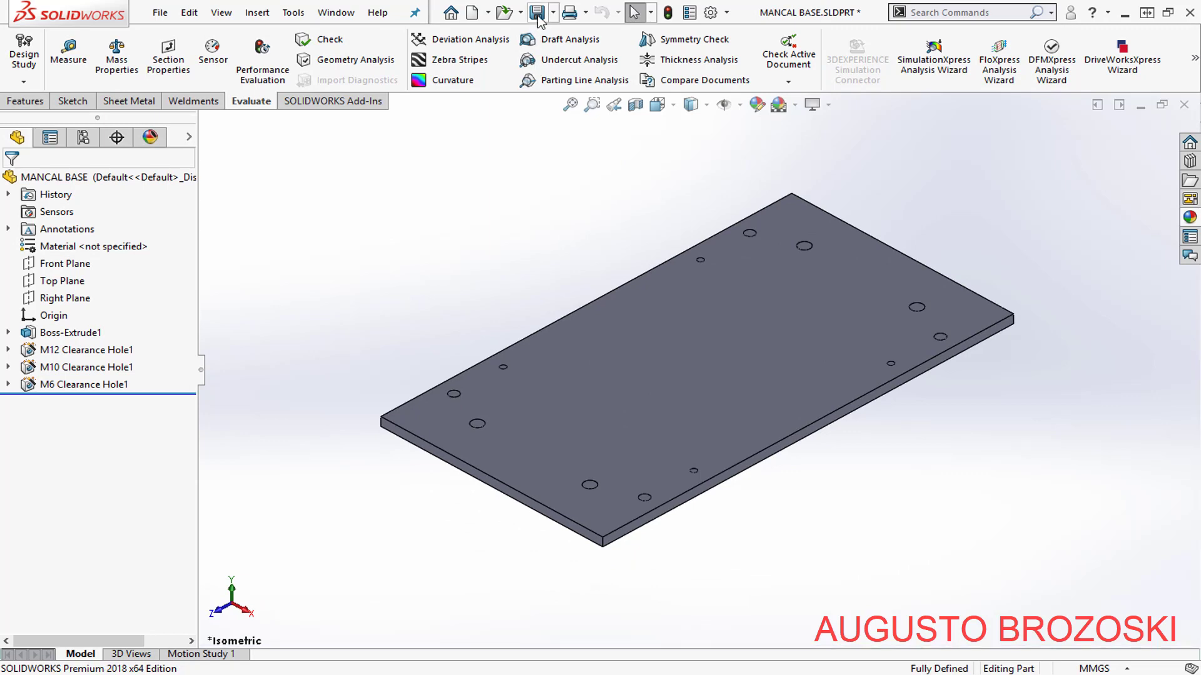
pyautogui.click(537, 12)
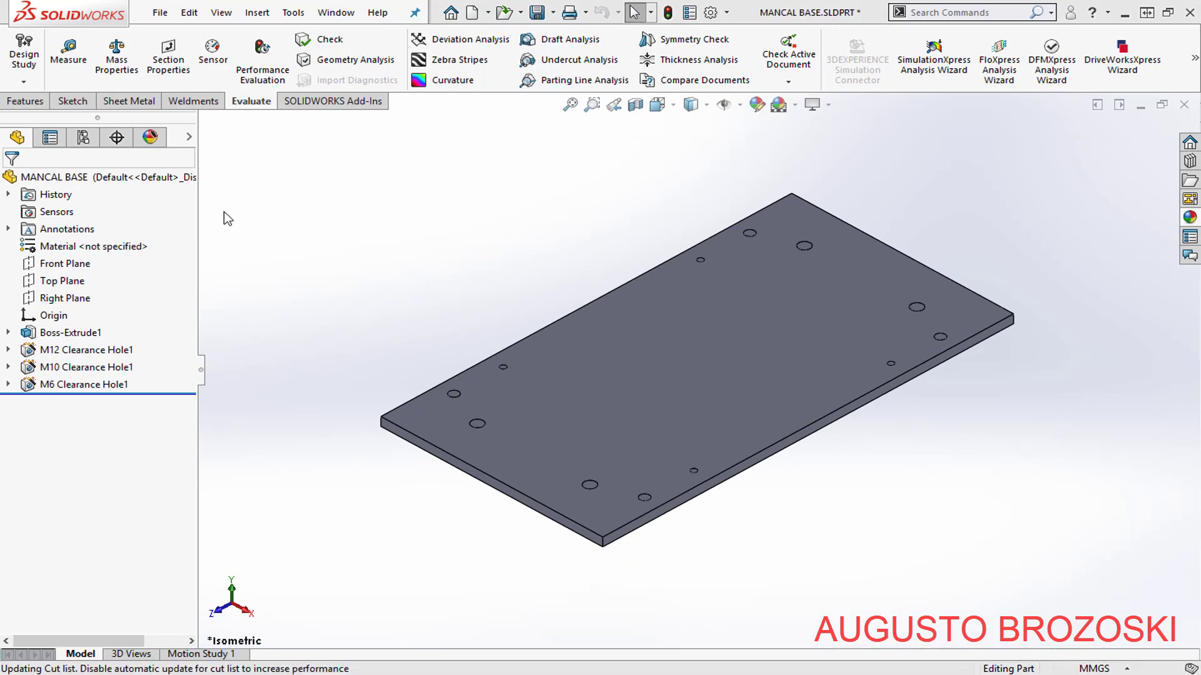
# - Assign the material AISI 1035 Steel (SS) to the MANCAL BASE part
pyautogui.rightClick(103, 248)
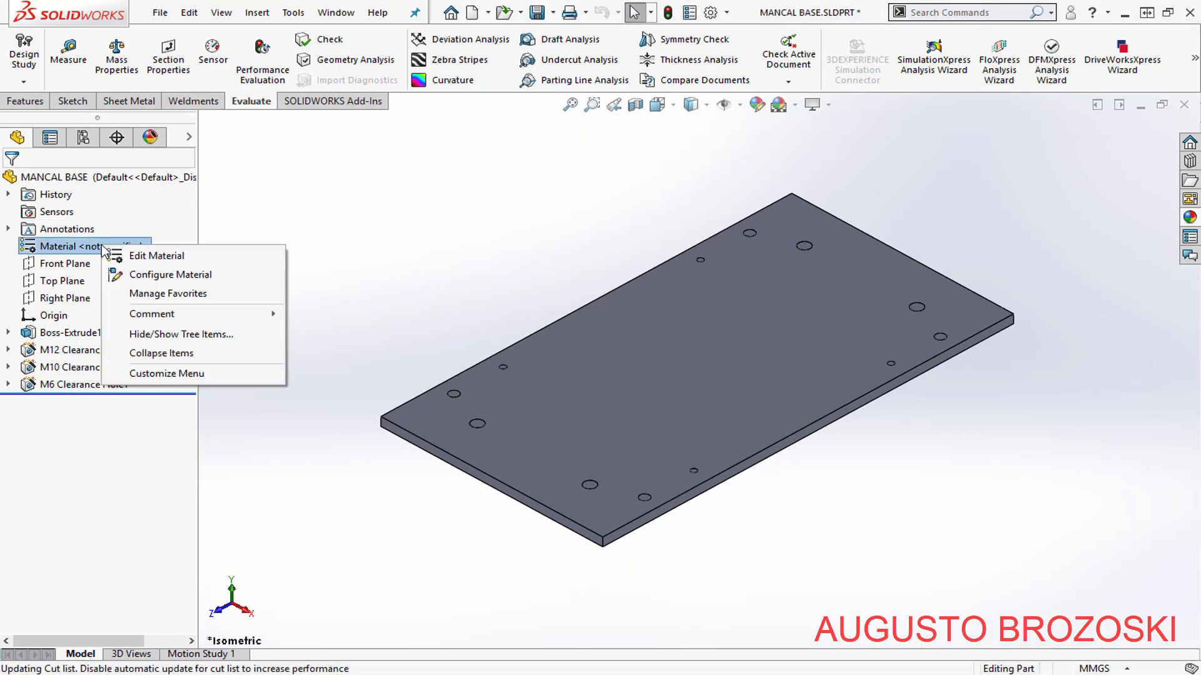
pyautogui.click(172, 255)
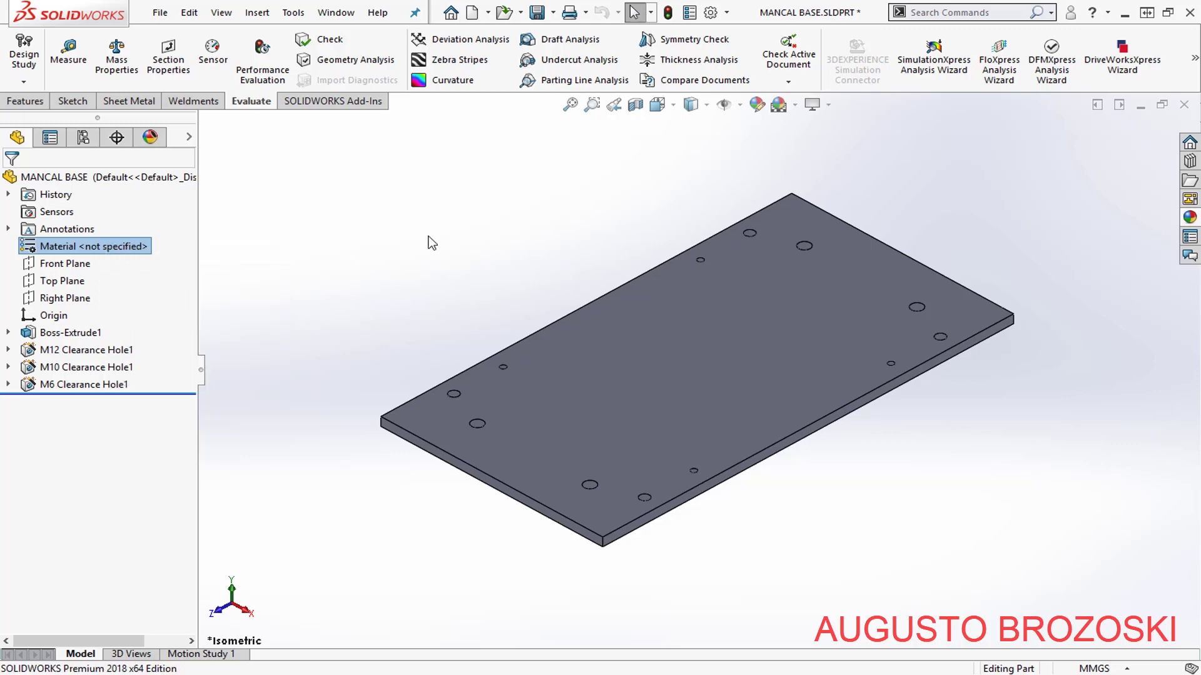
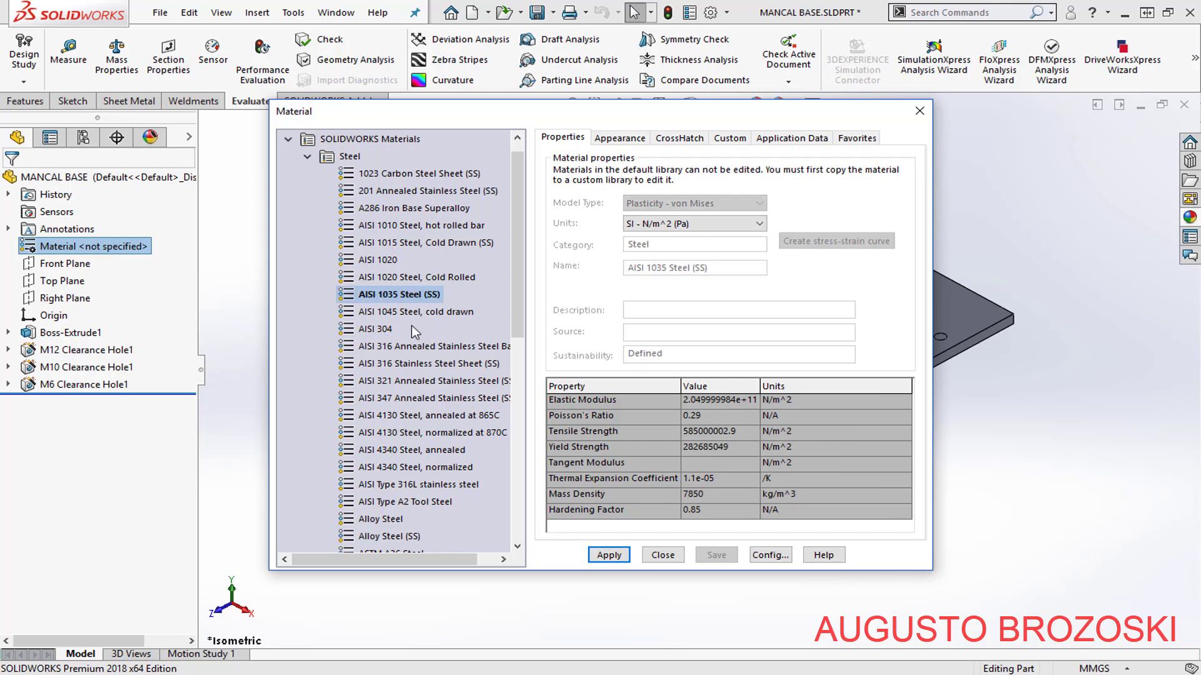
pyautogui.click(617, 557)
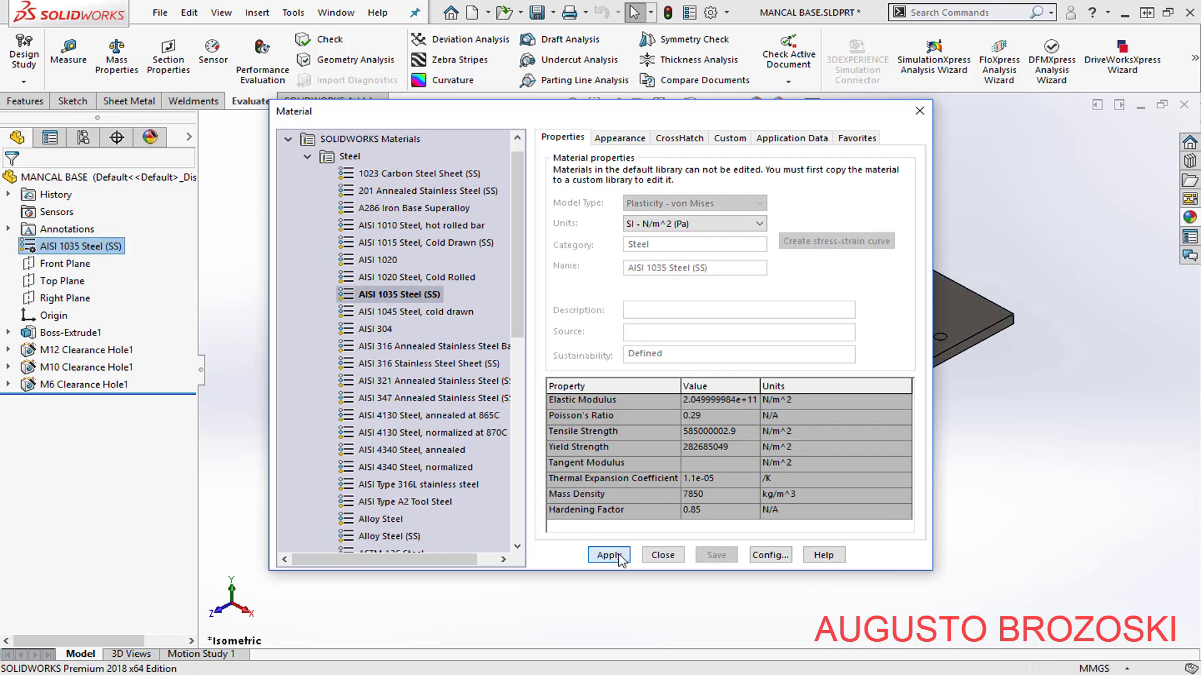
pyautogui.click(663, 556)
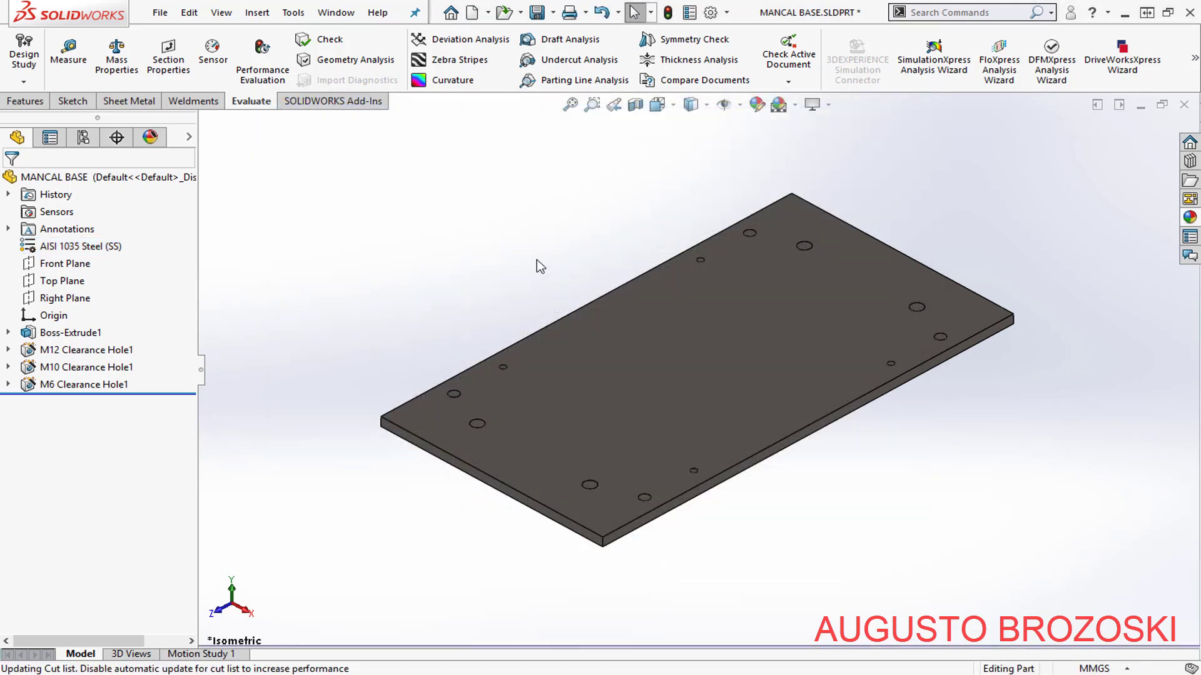
# - Apply the Plain White scene, then rebuild and save the MANCAL BASE part
pyautogui.click(794, 106)
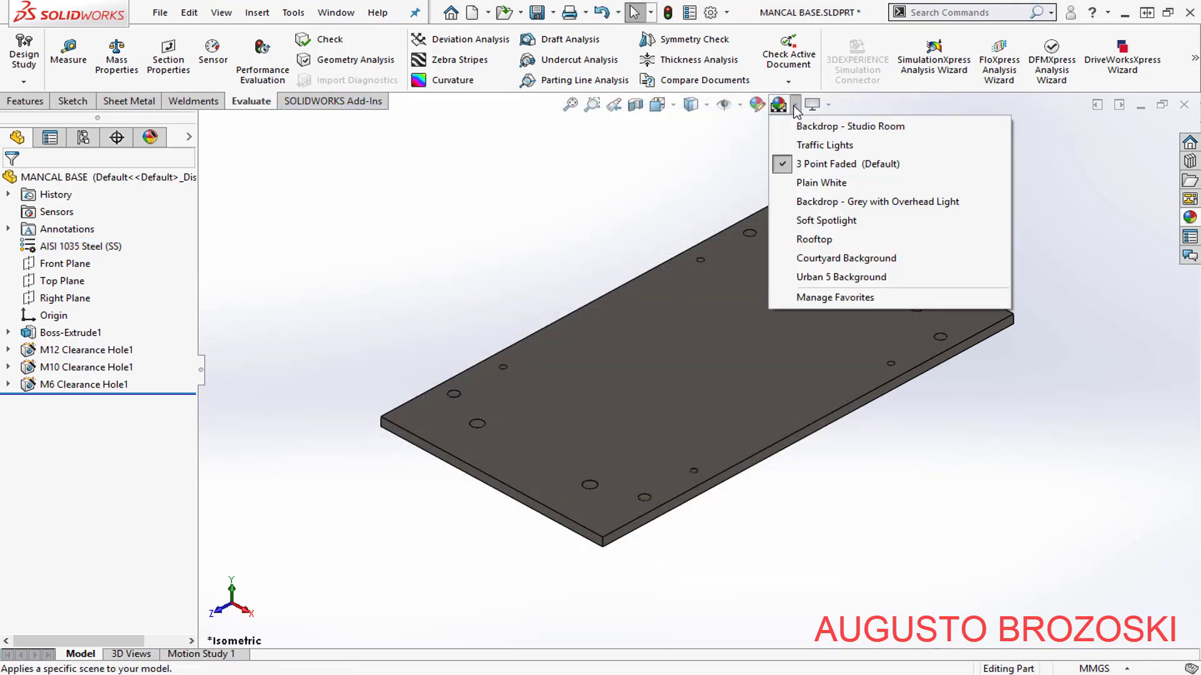
pyautogui.click(832, 182)
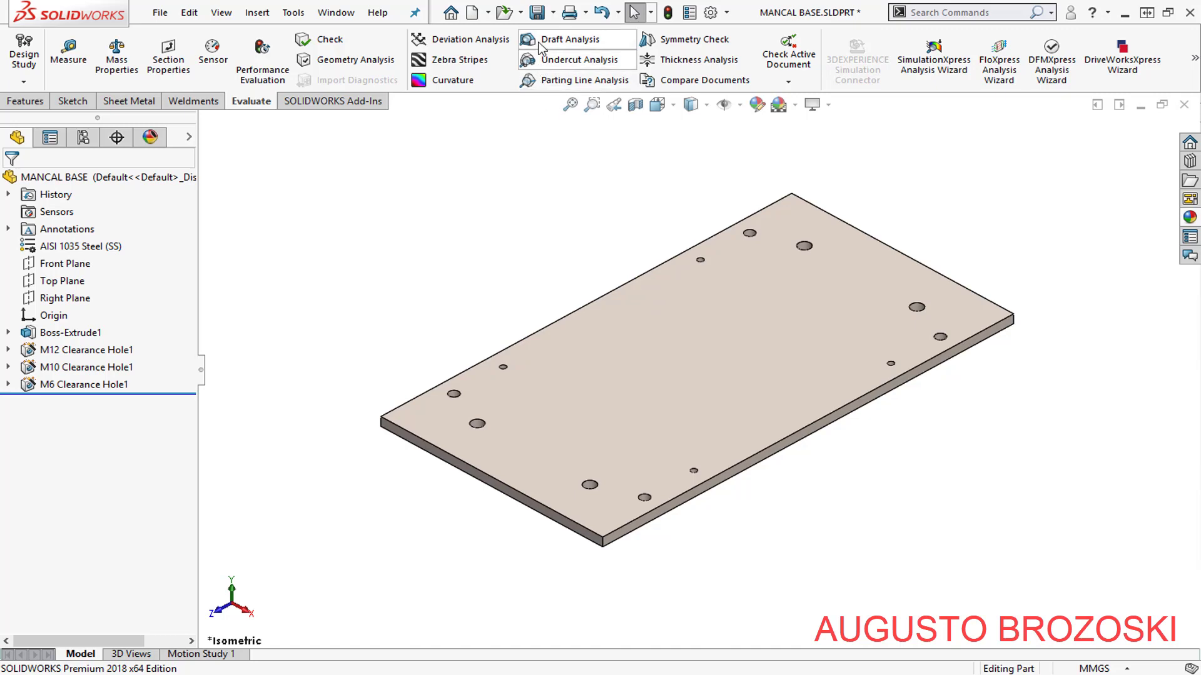
pyautogui.click(536, 13)
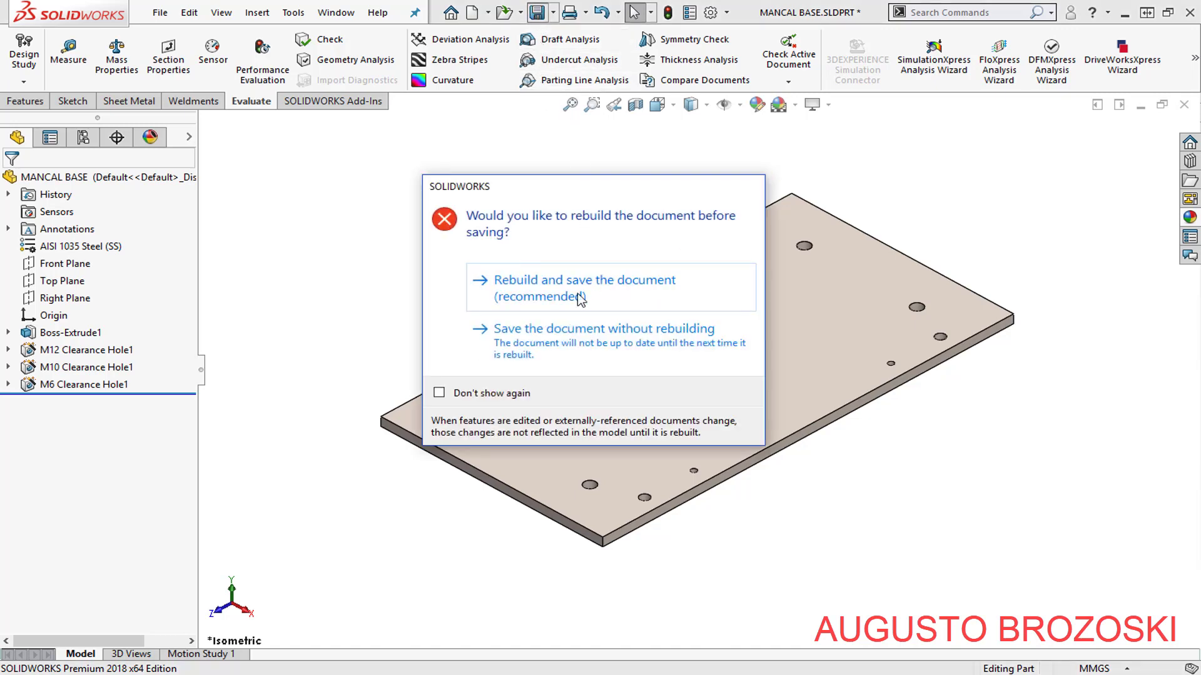
pyautogui.click(571, 295)
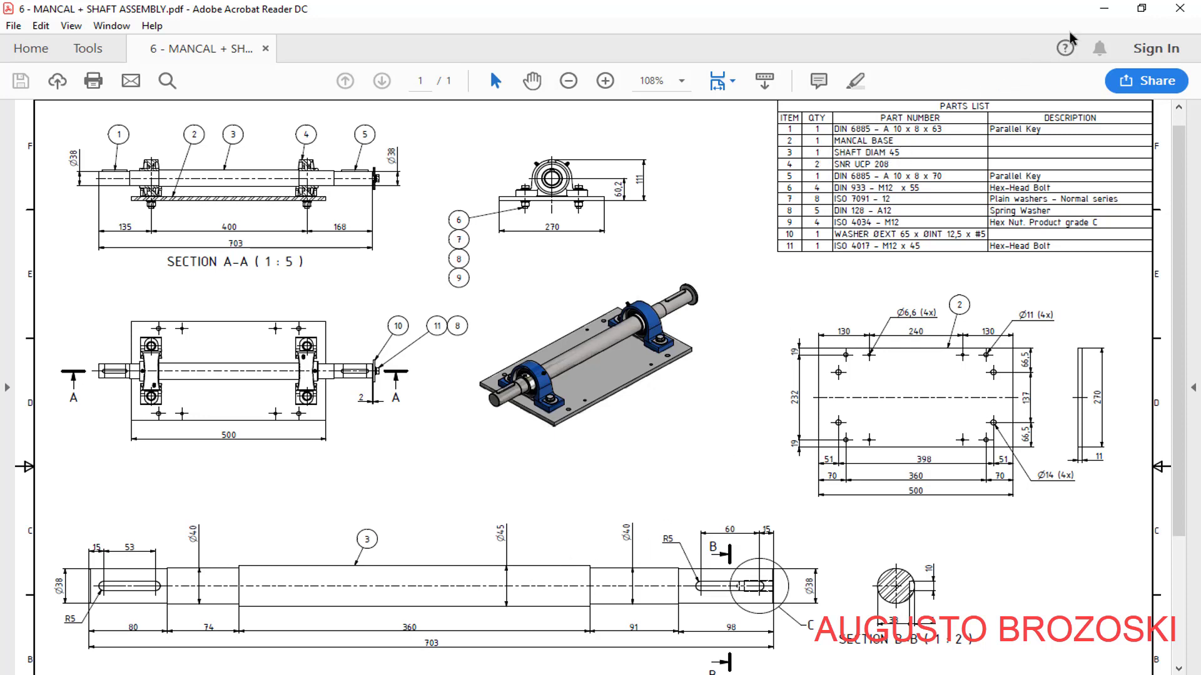
# - Leave the PDF drawing for SOLIDWORKS, create a new part document and save it as SHAFT DIAM 45
pyautogui.click(1104, 8)
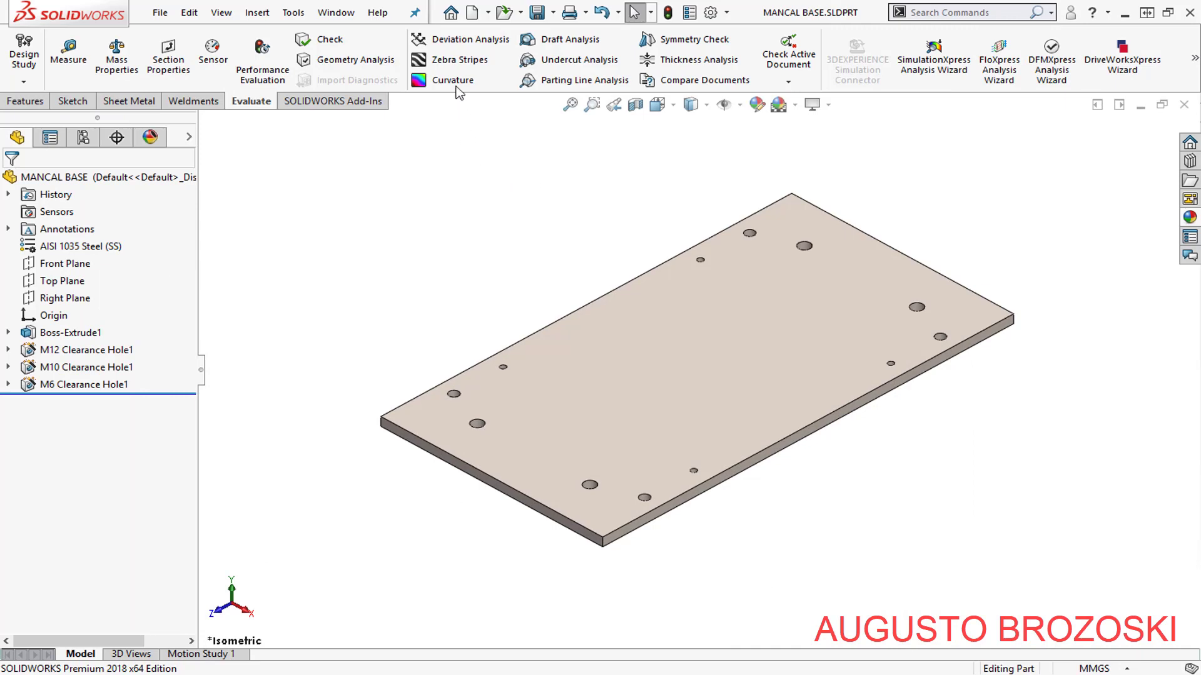
pyautogui.click(471, 12)
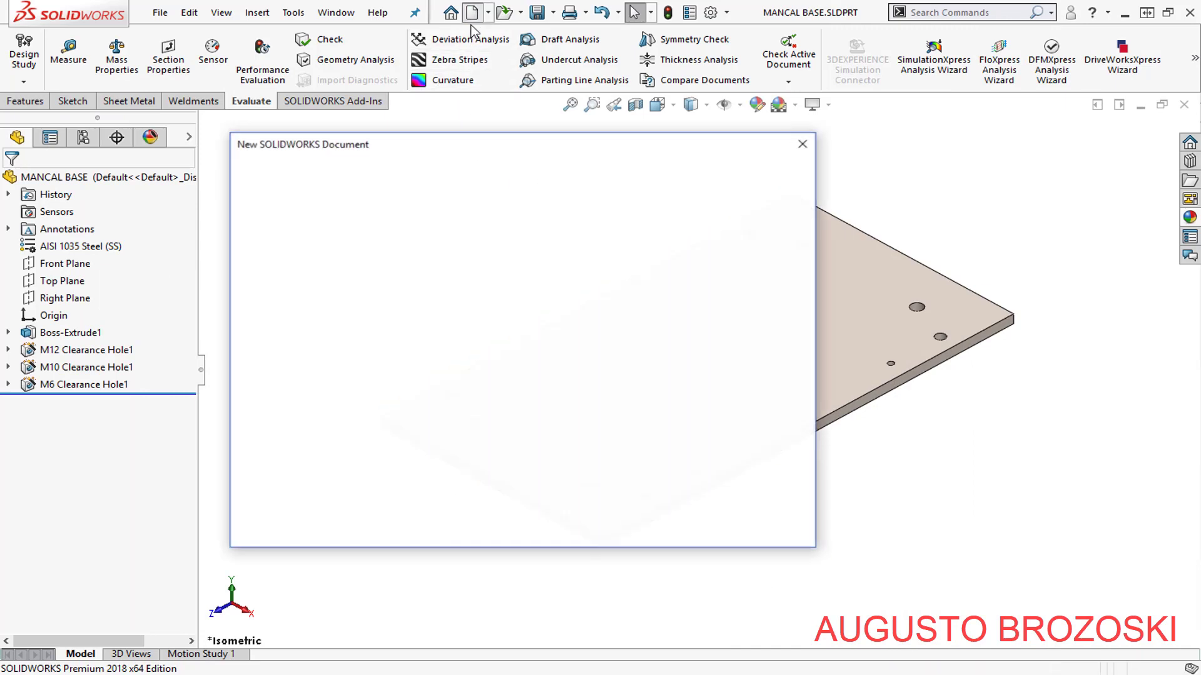
pyautogui.click(357, 311)
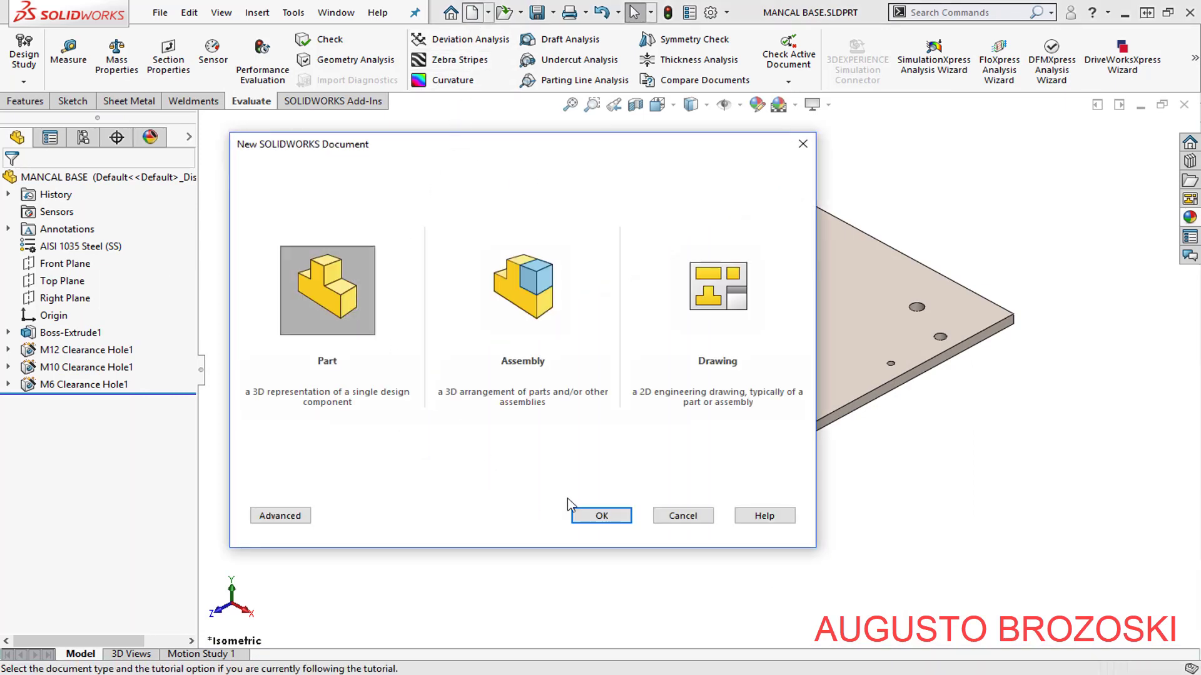
pyautogui.click(601, 516)
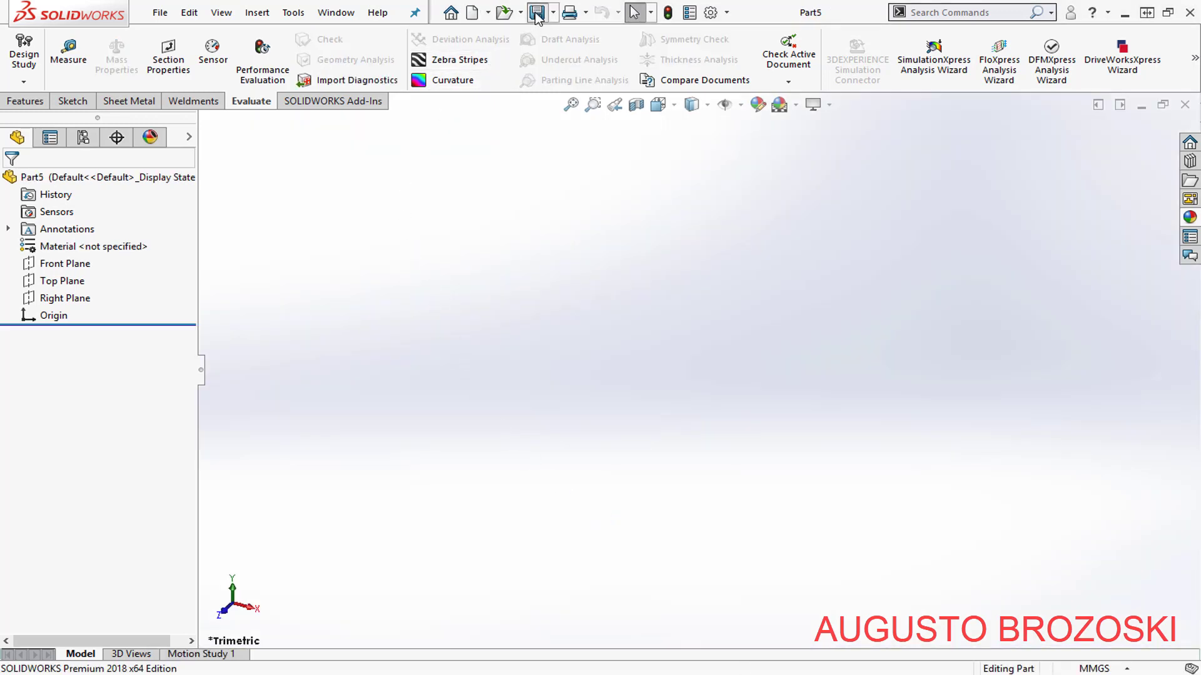
pyautogui.hotkey('ctrl', 's')
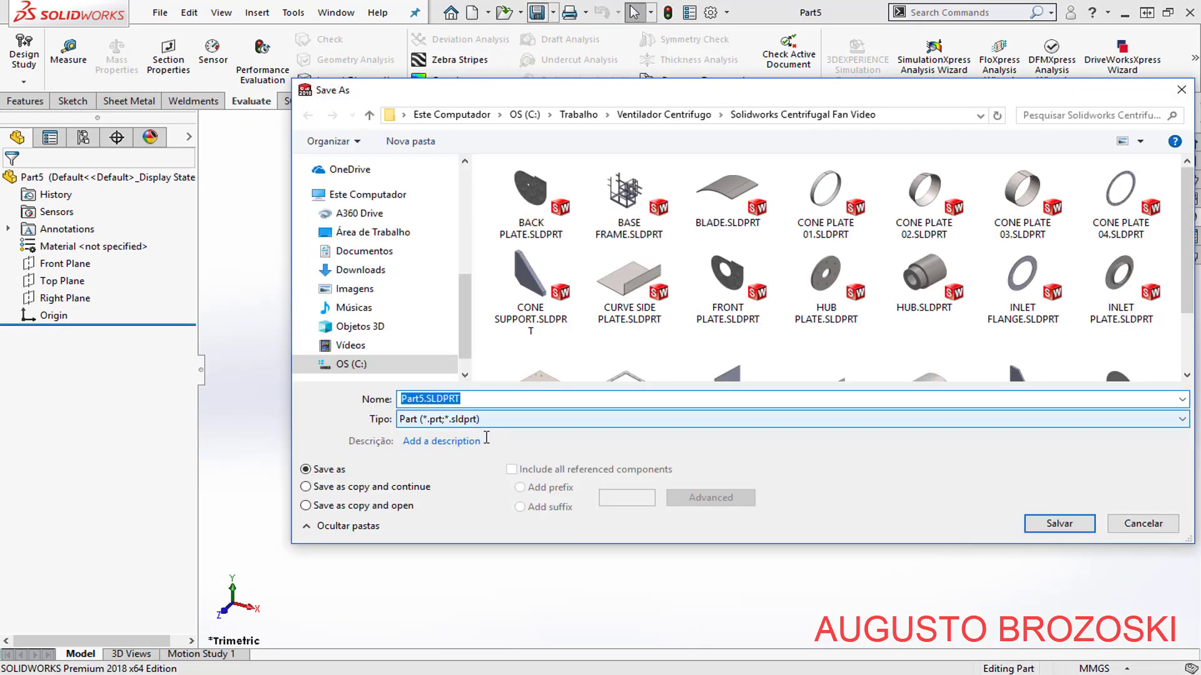
pyautogui.write('SHAFT DIAM 45')
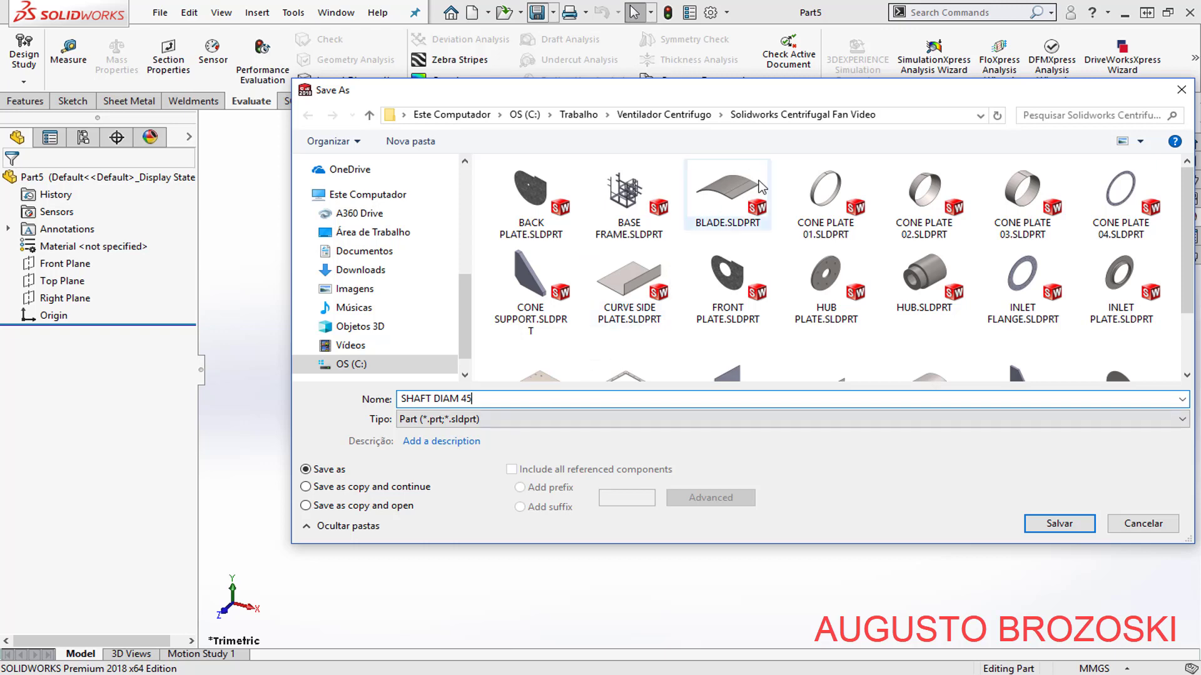
pyautogui.click(1061, 527)
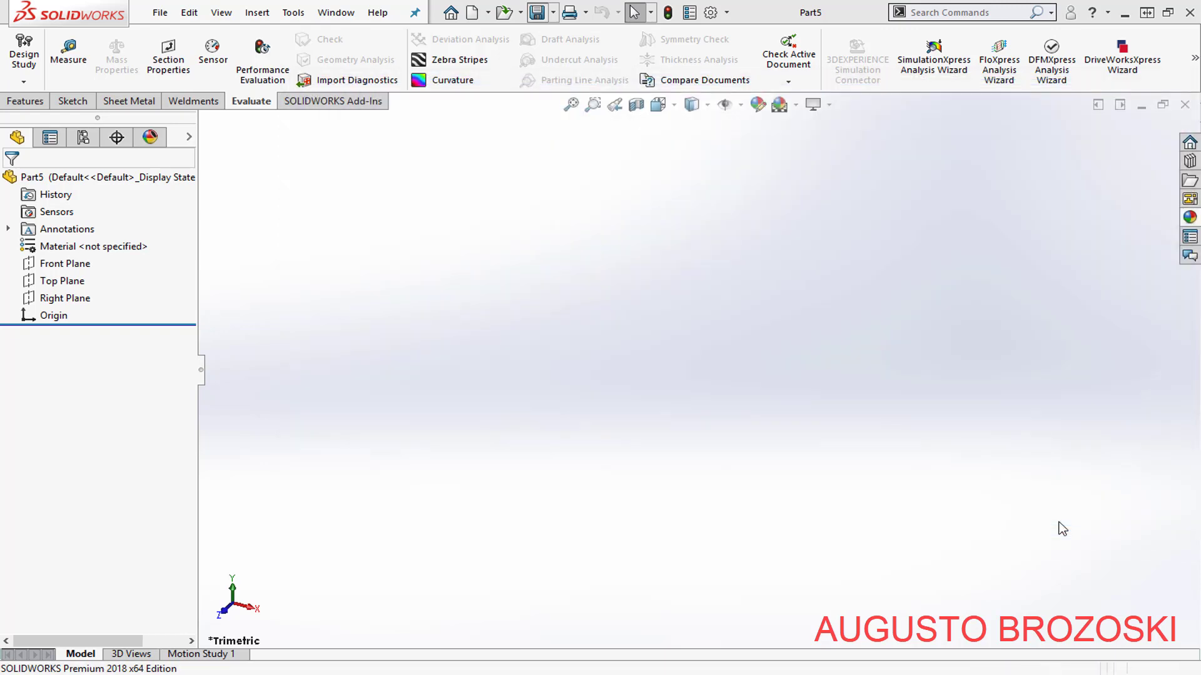
# - Start a sketch on the Front Plane and draw a circle of about 29 mm radius centred on the origin
pyautogui.click(73, 101)
pyautogui.click(24, 55)
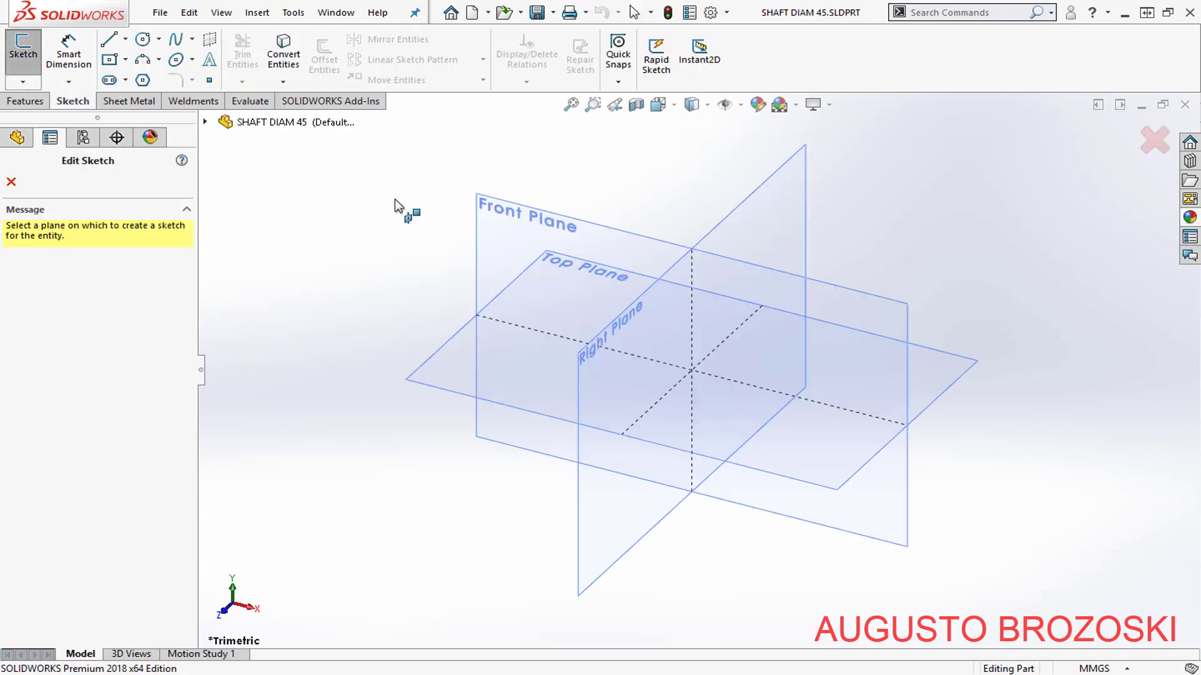
pyautogui.click(555, 212)
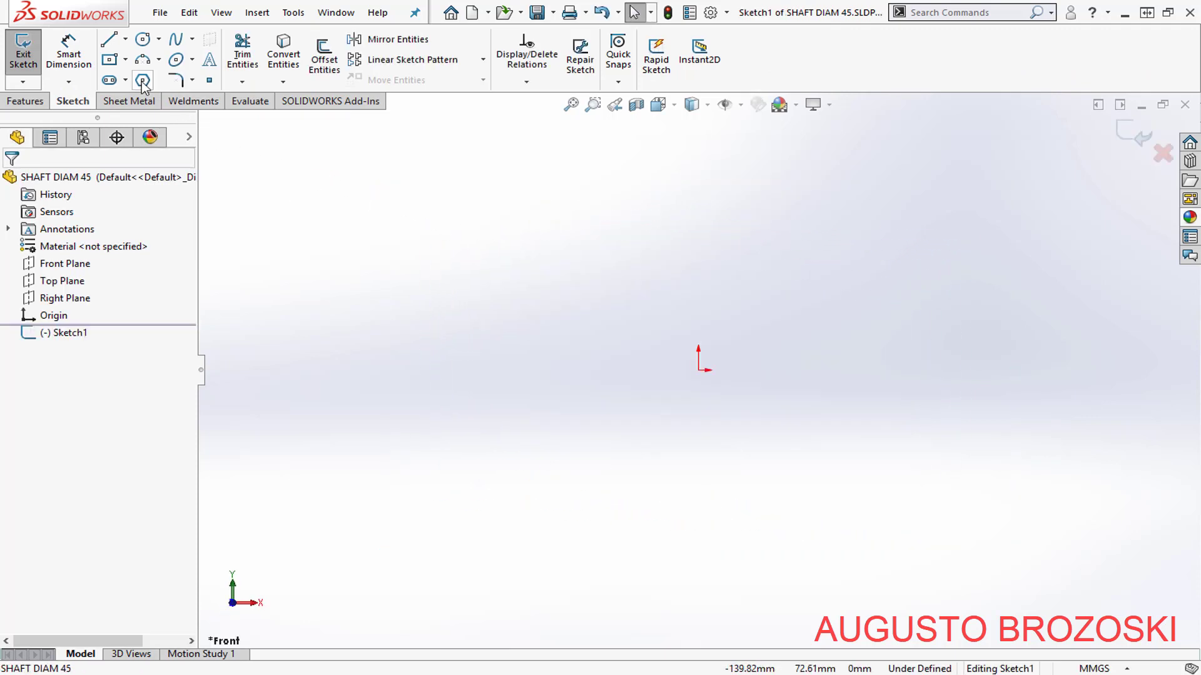
pyautogui.click(142, 39)
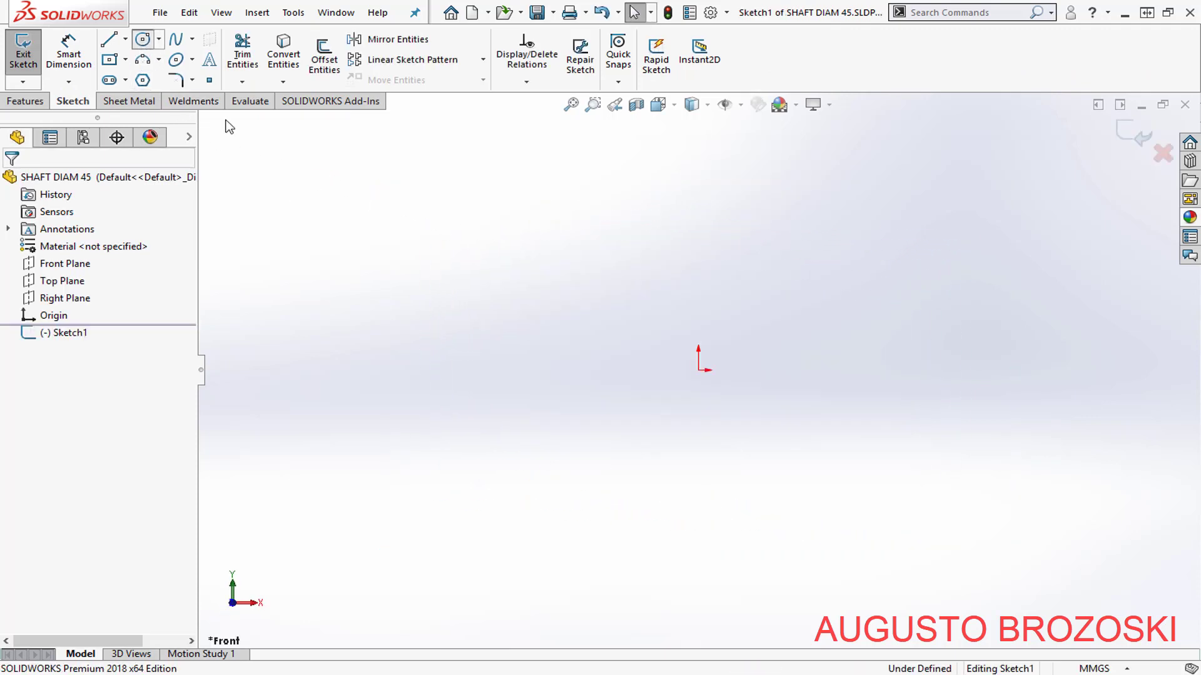
pyautogui.click(699, 370)
pyautogui.click(771, 303)
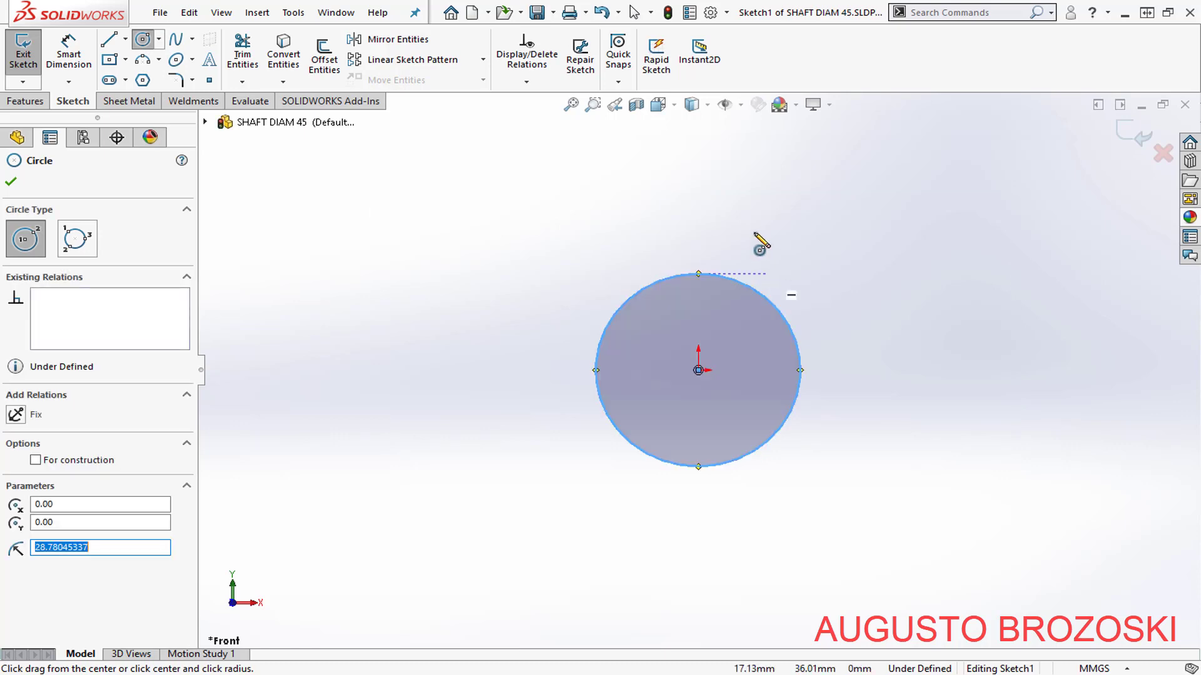
pyautogui.press('Escape')
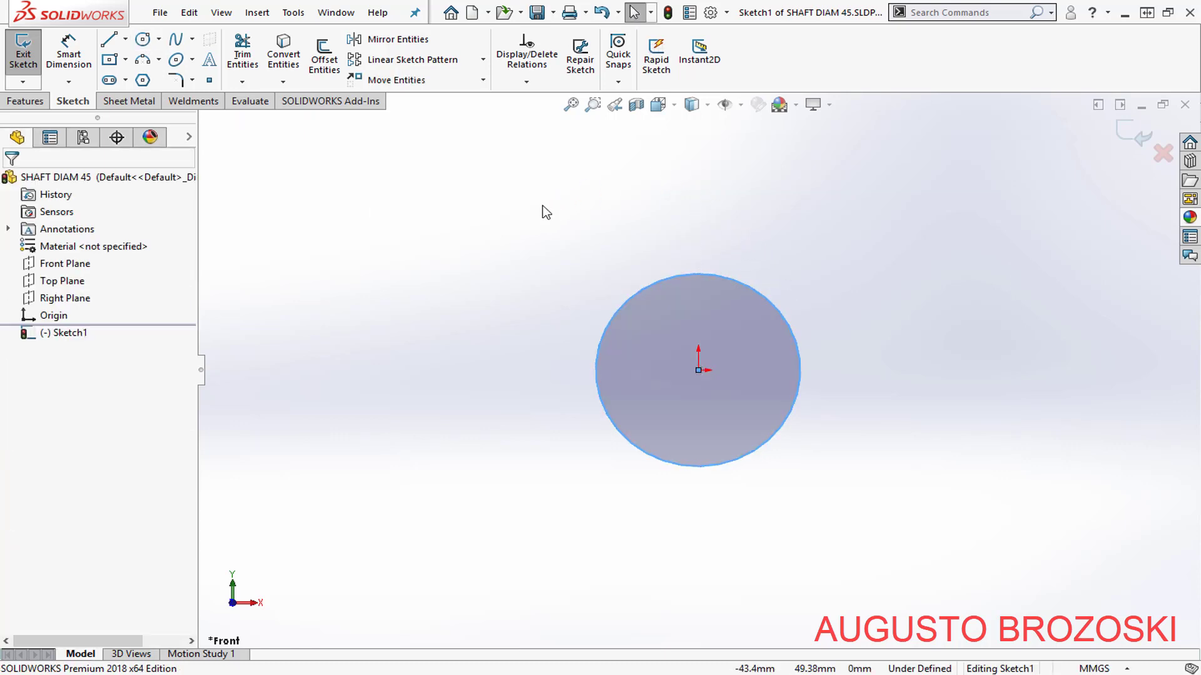
# - Dimension the circle's diameter as 45 mm and close the sketch
pyautogui.click(71, 60)
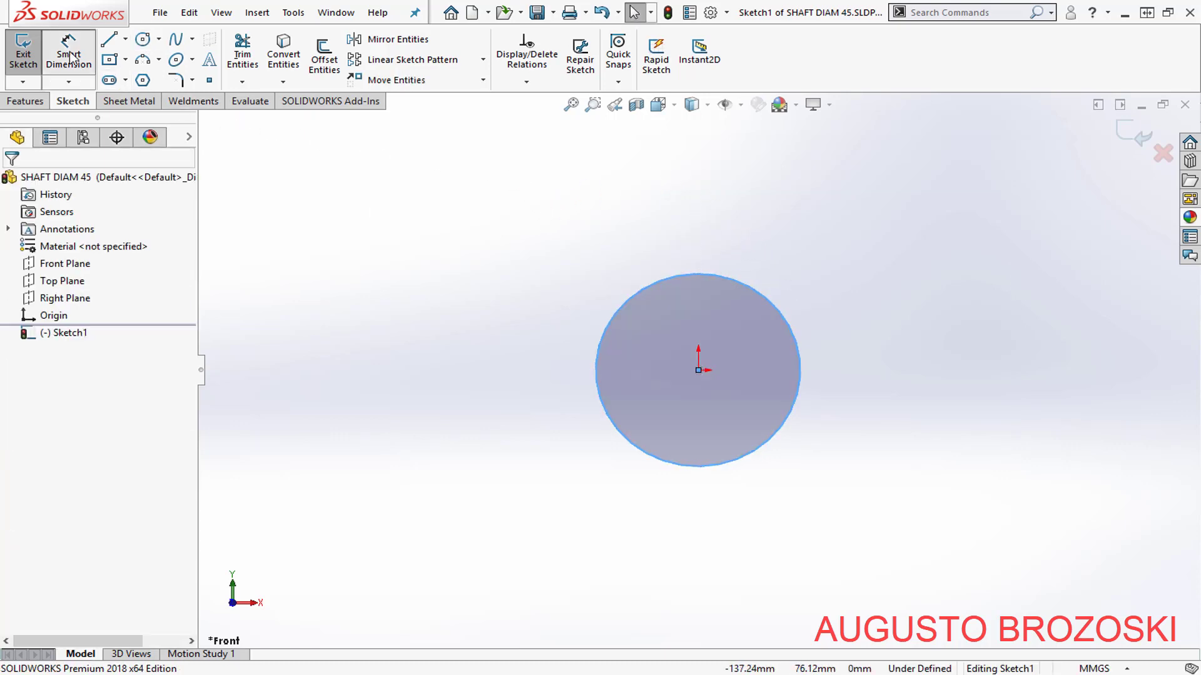
pyautogui.click(771, 306)
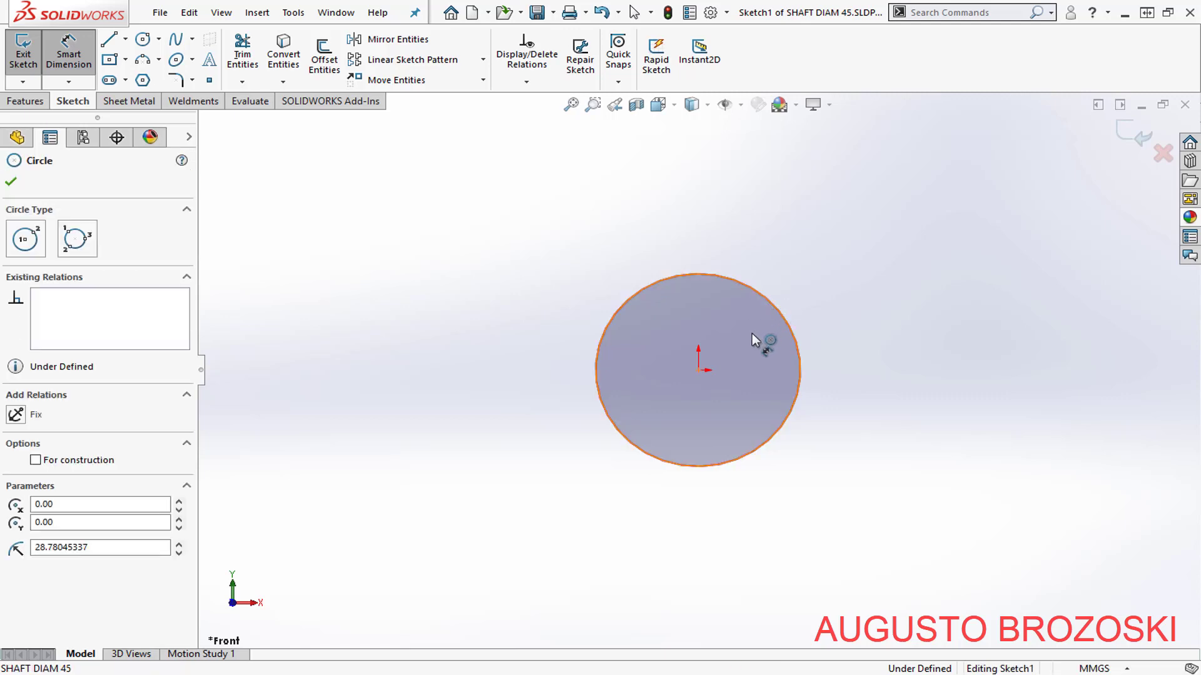
pyautogui.click(744, 346)
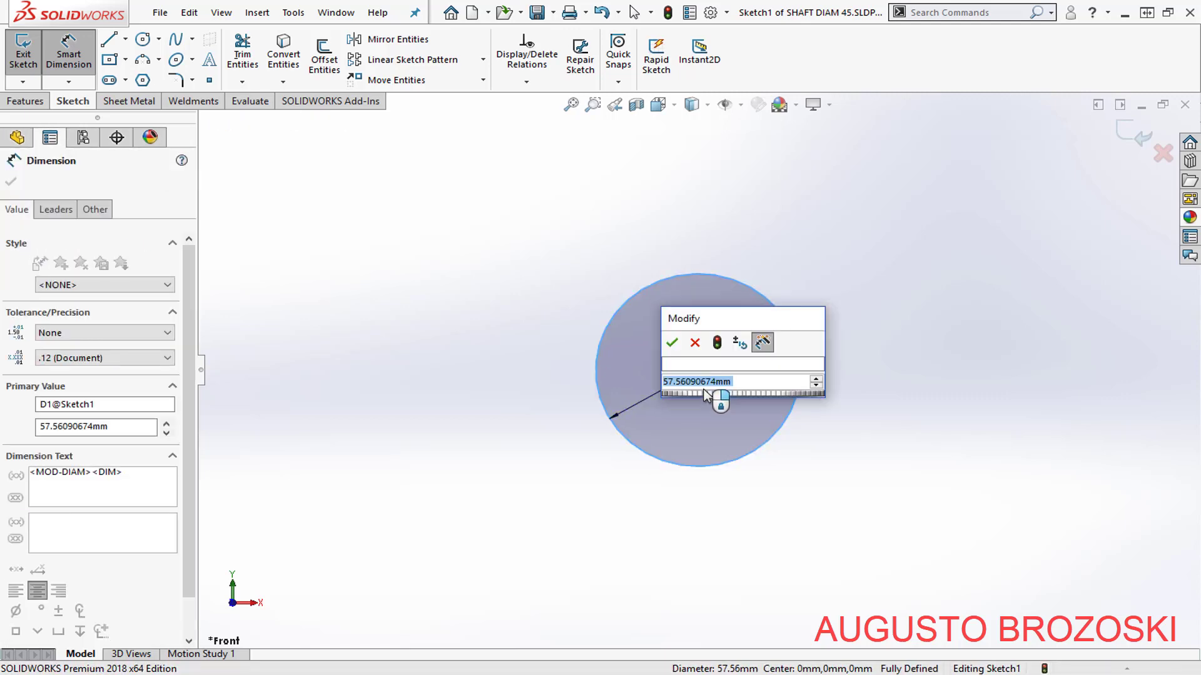
pyautogui.write('45')
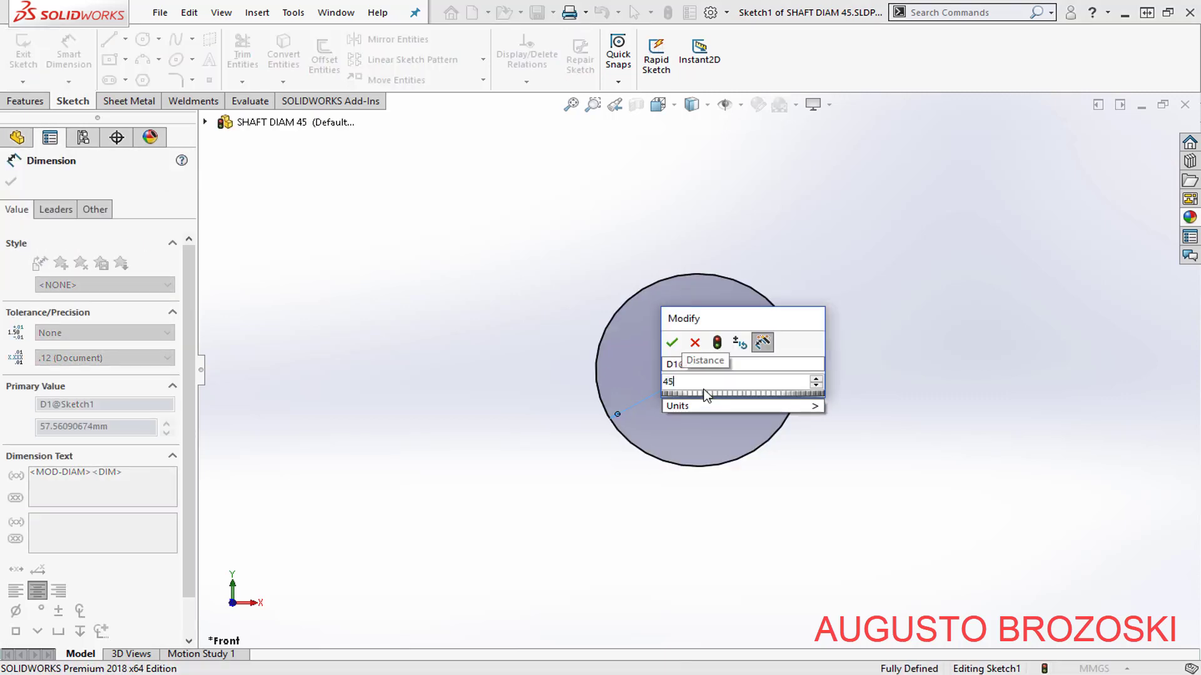
pyautogui.press('Return')
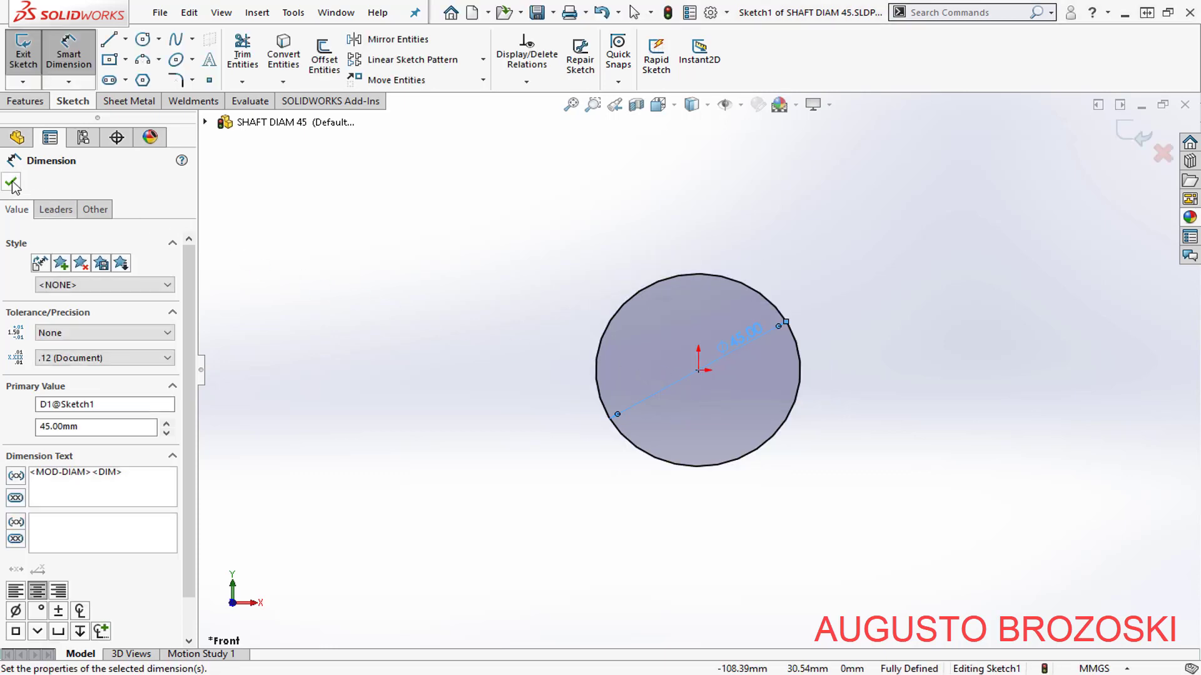
pyautogui.press('Escape')
pyautogui.click(1119, 143)
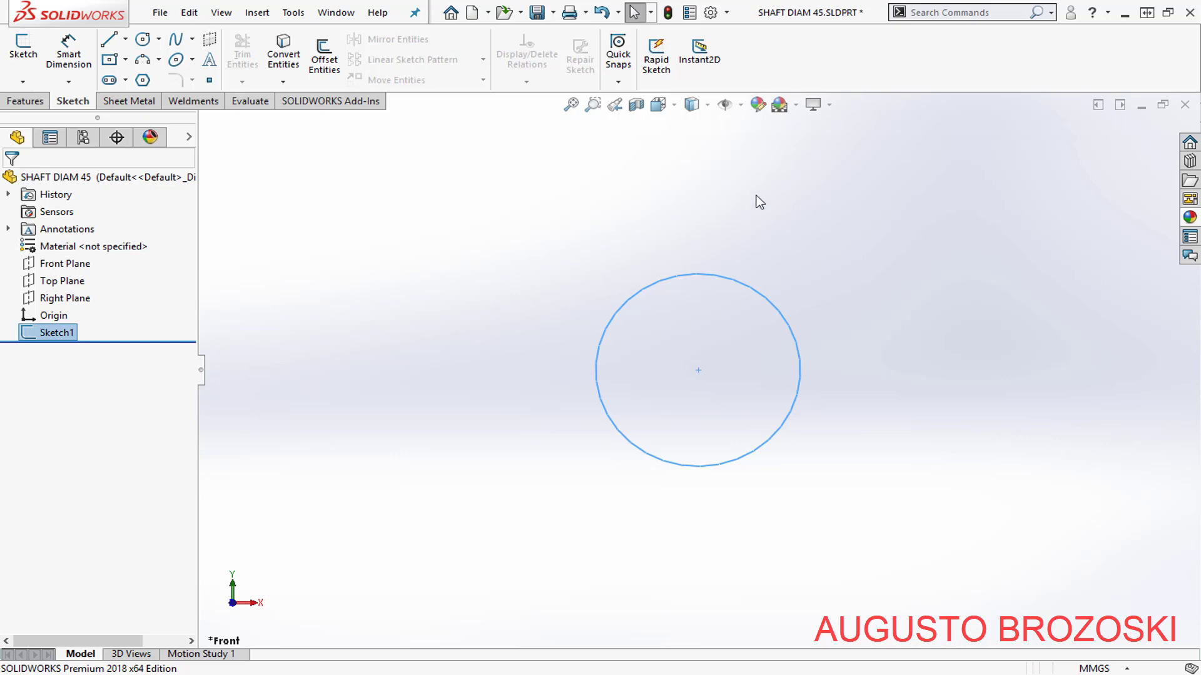
# - Consult the shaft detail in the PDF drawing, return to SOLIDWORKS and extrude the 45 mm circle 360 mm with the Mid Plane option
pyautogui.click(657, 105)
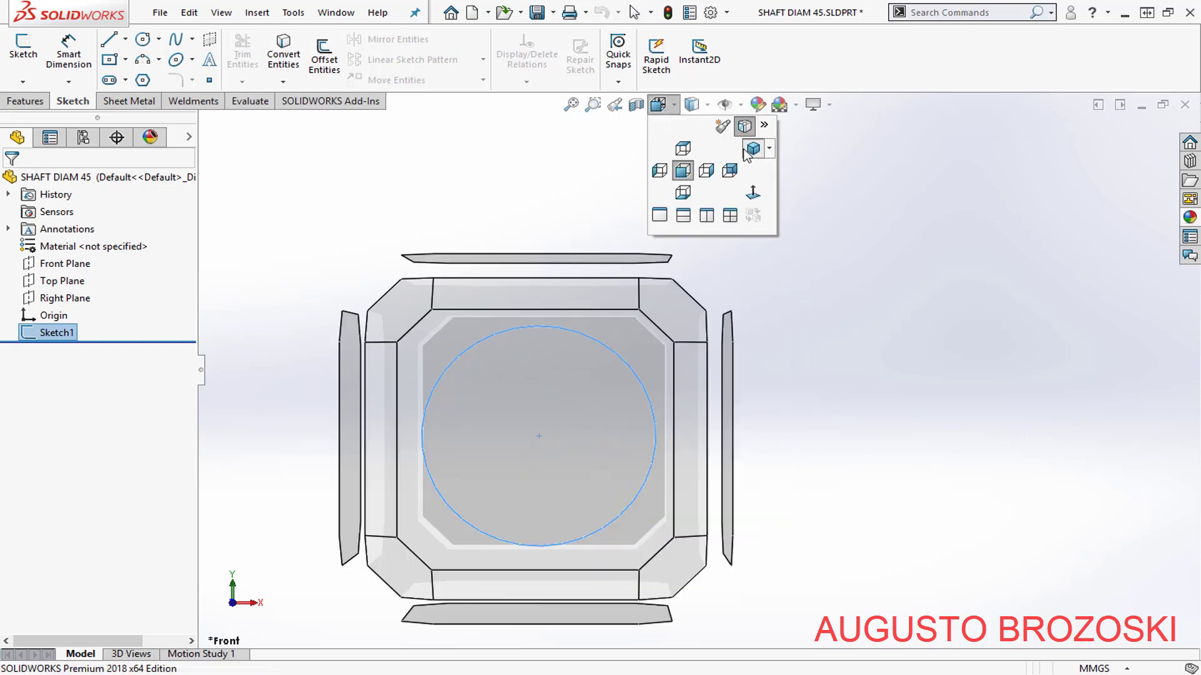
pyautogui.click(749, 152)
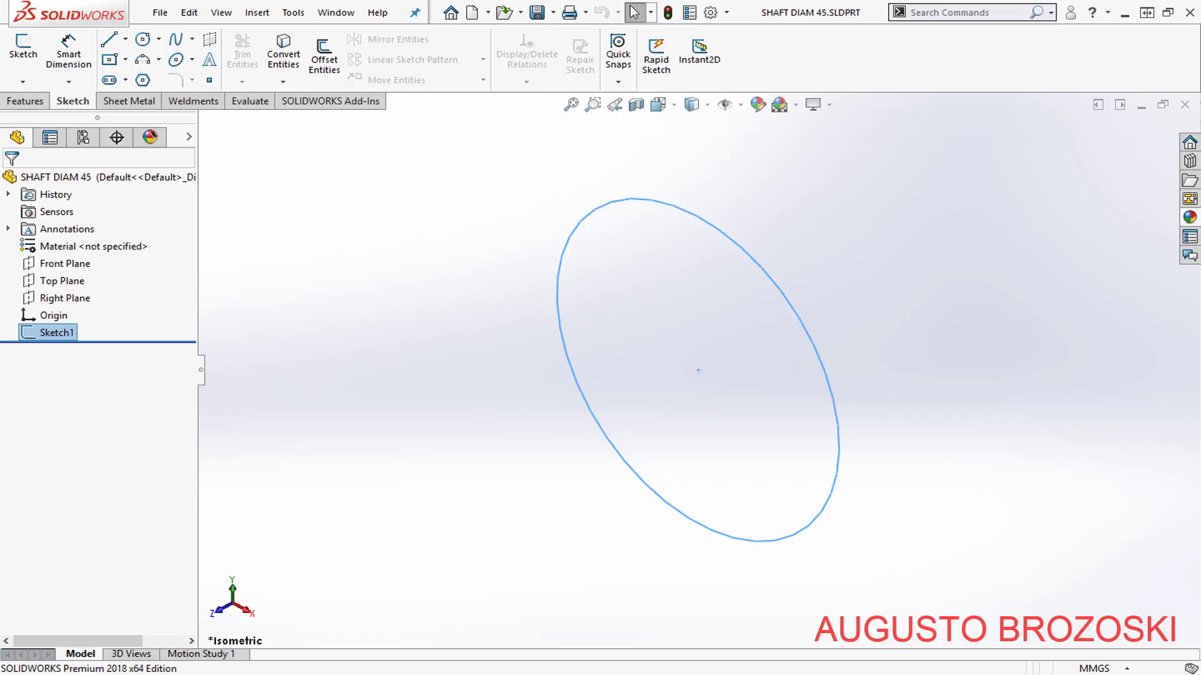
pyautogui.hotkey('alt', 'Tab')
pyautogui.scroll(-3, 478, 491)
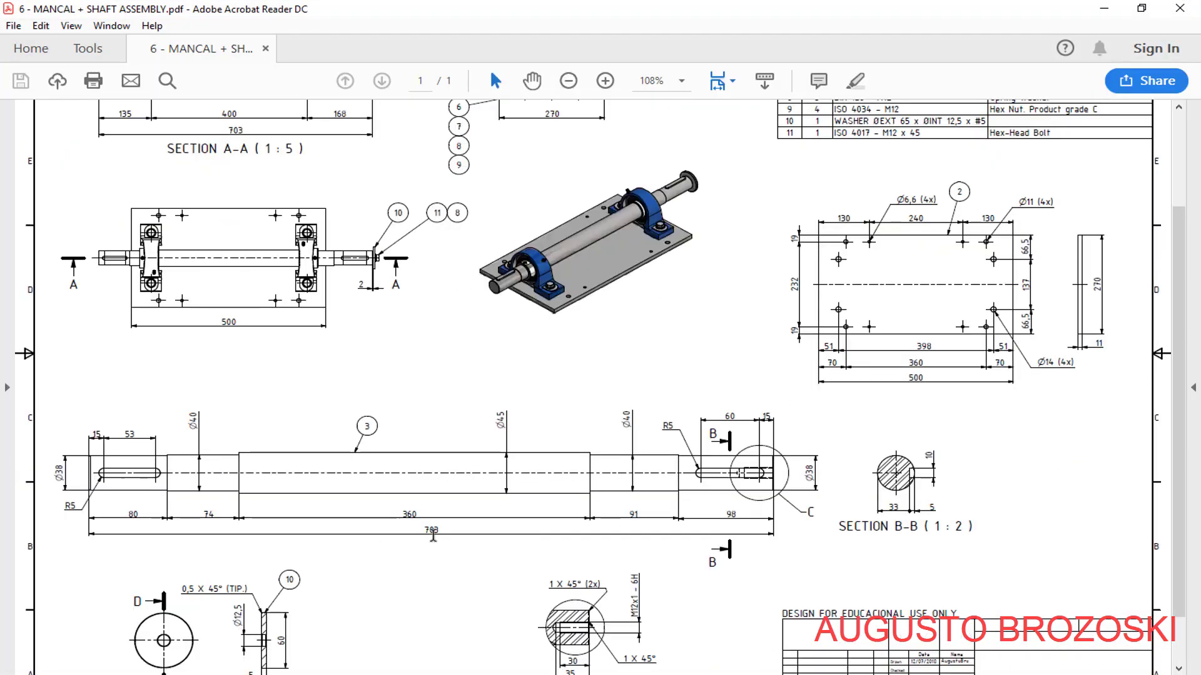
pyautogui.click(606, 82)
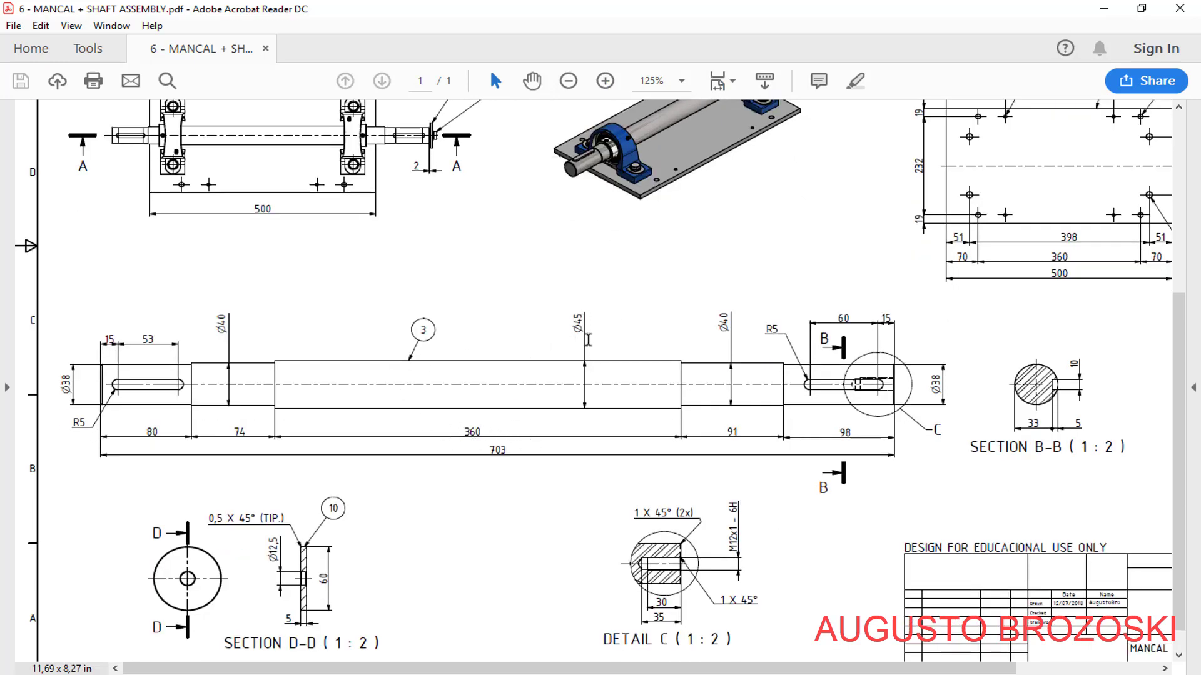
pyautogui.click(1104, 8)
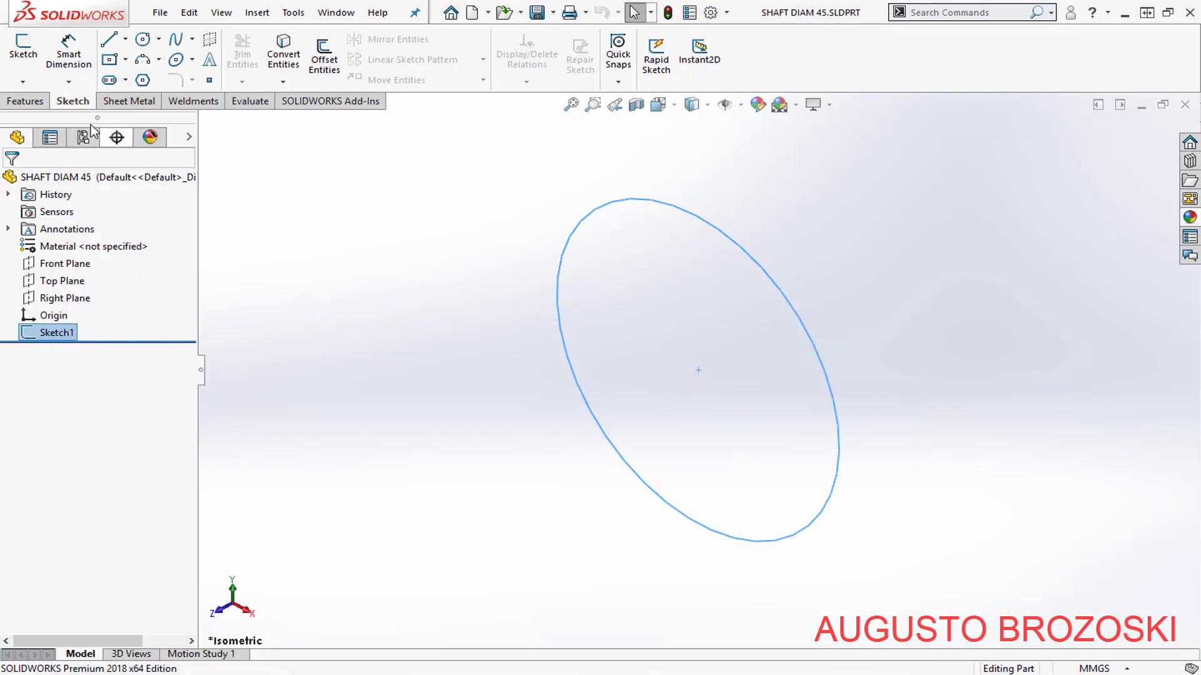
pyautogui.click(26, 101)
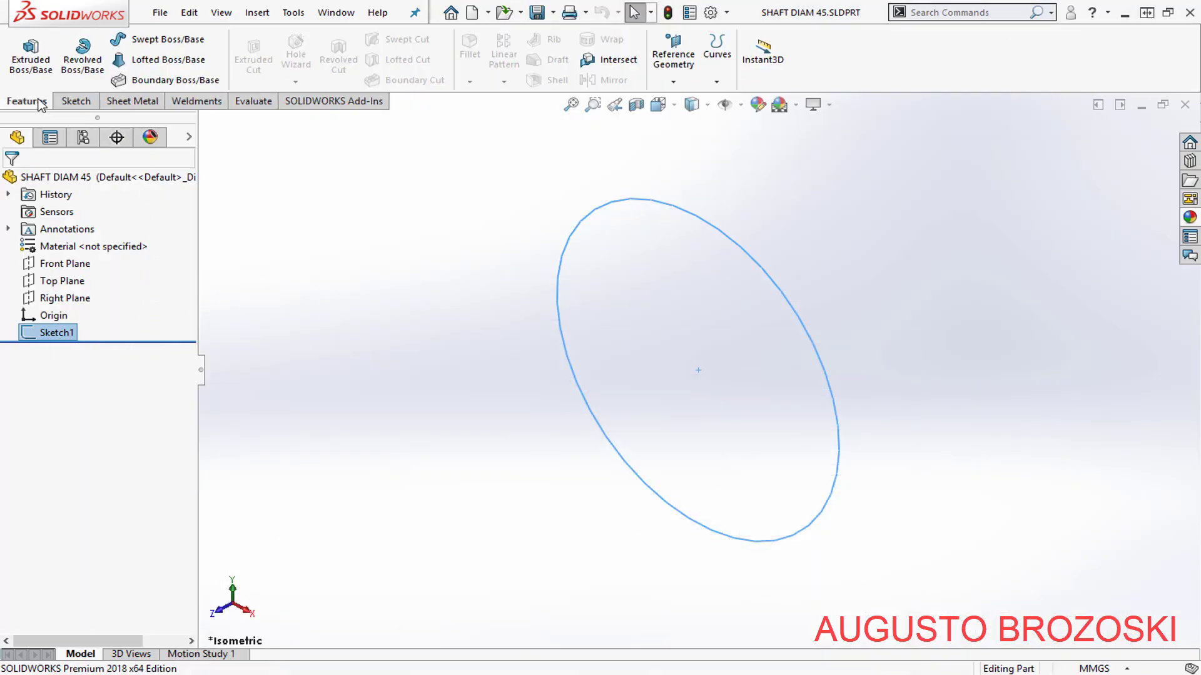
pyautogui.click(31, 55)
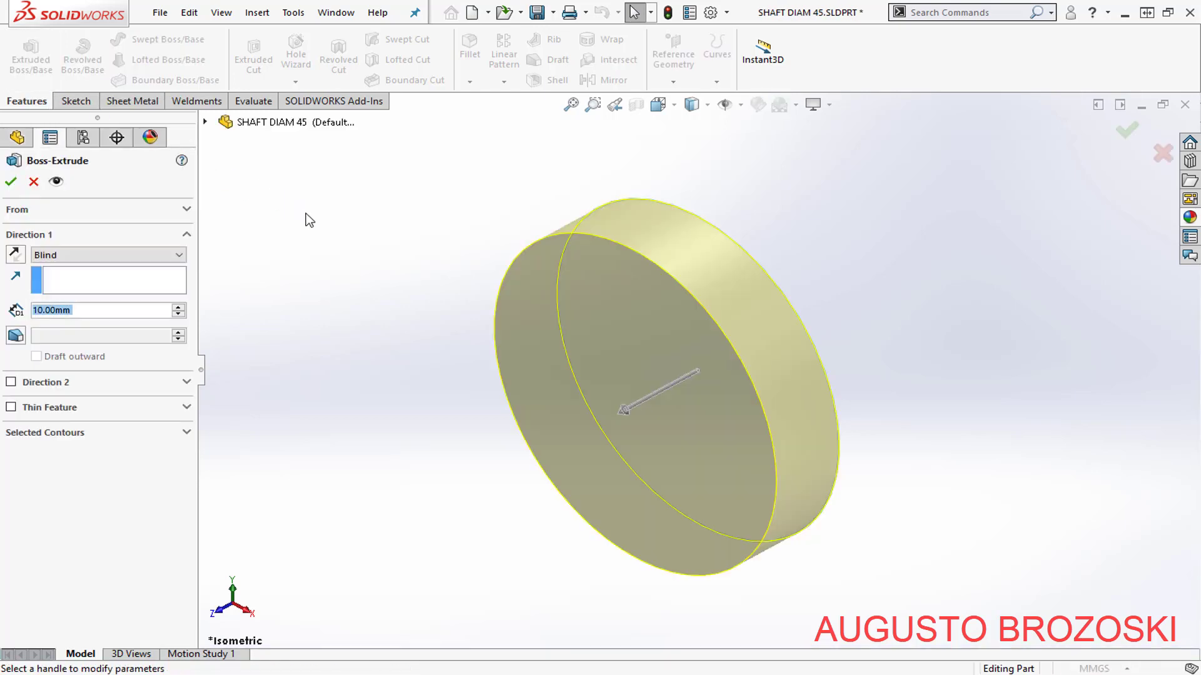
pyautogui.click(157, 256)
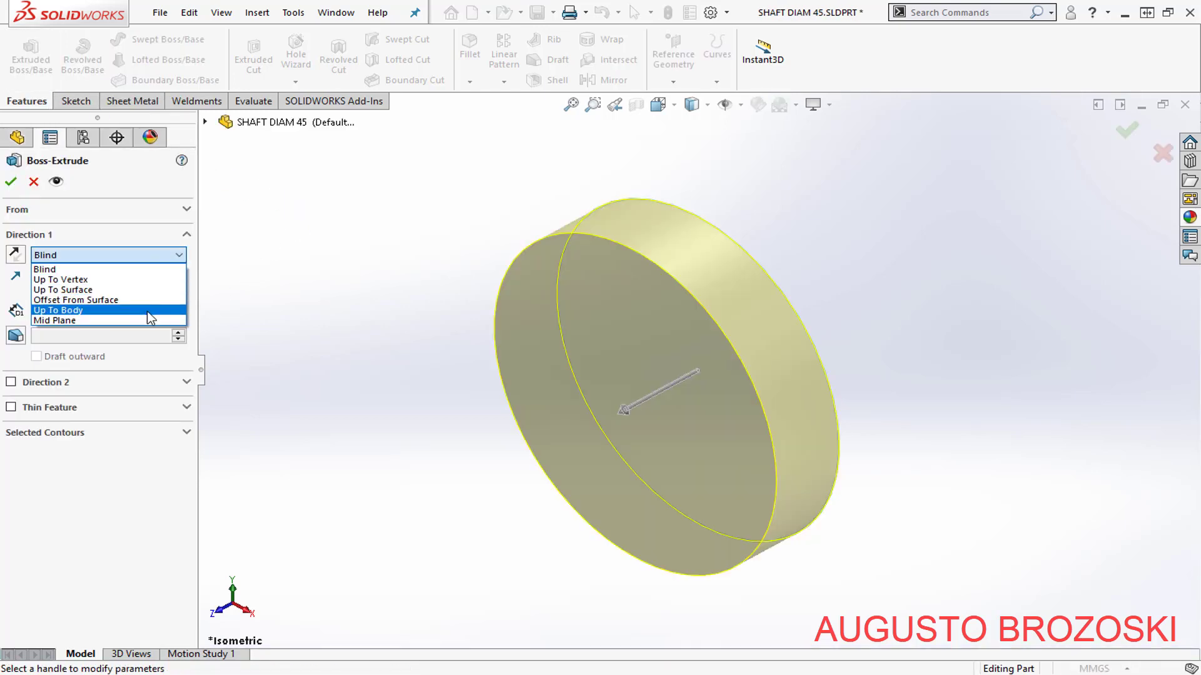
pyautogui.click(144, 320)
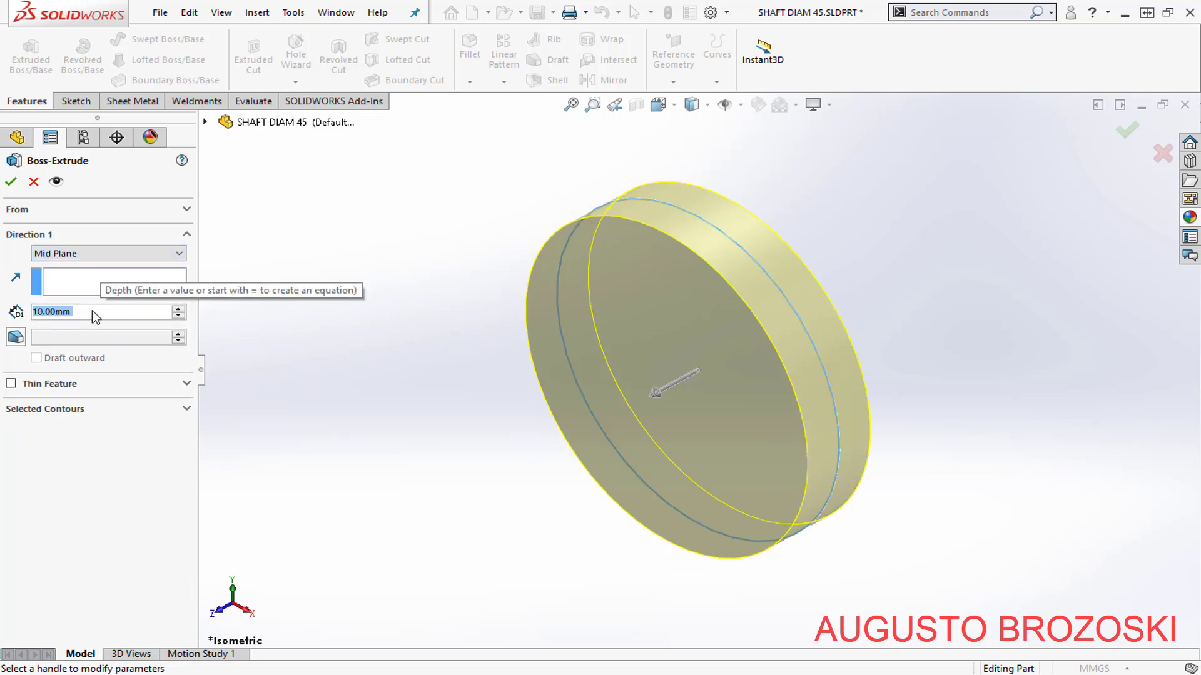
pyautogui.write('360')
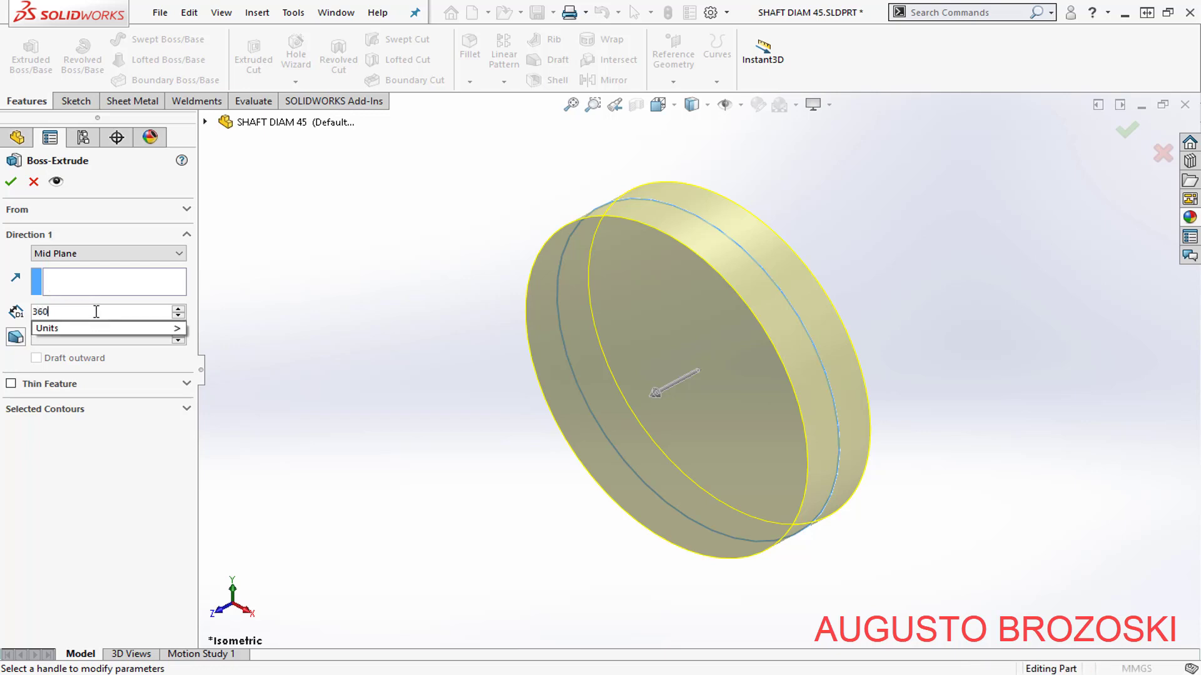
pyautogui.press('Return')
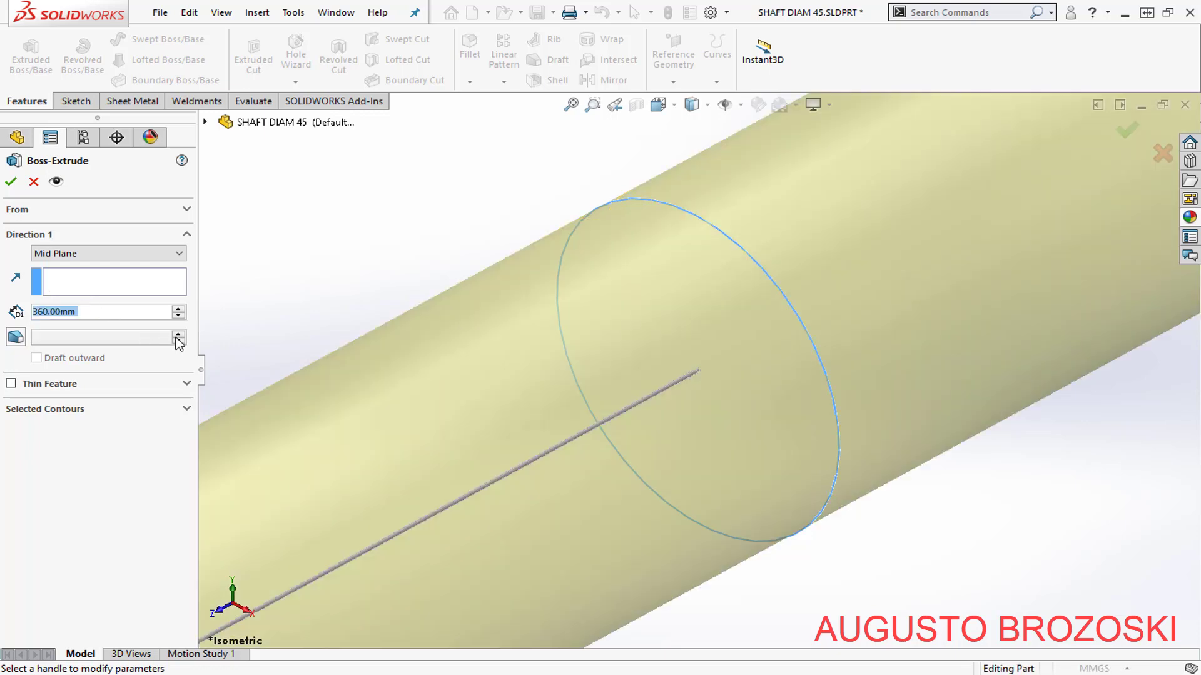
pyautogui.click(13, 182)
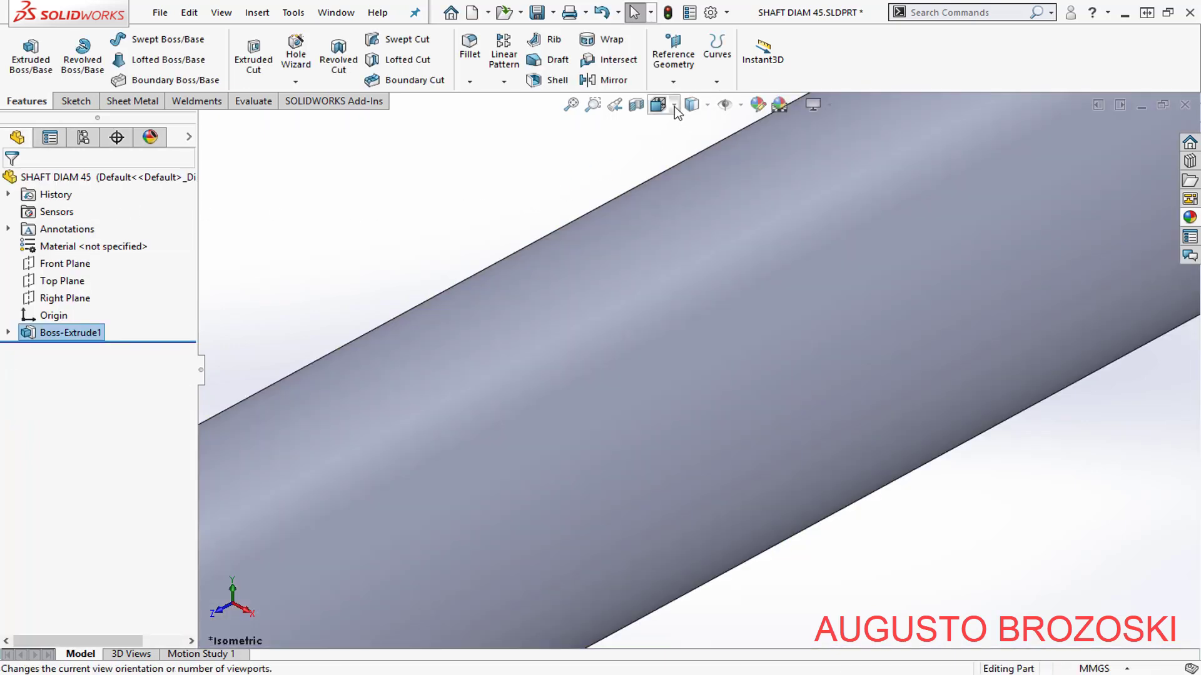
# - Measure the distance from the shaft's near end face to its far circular edge
pyautogui.click(674, 106)
pyautogui.click(728, 171)
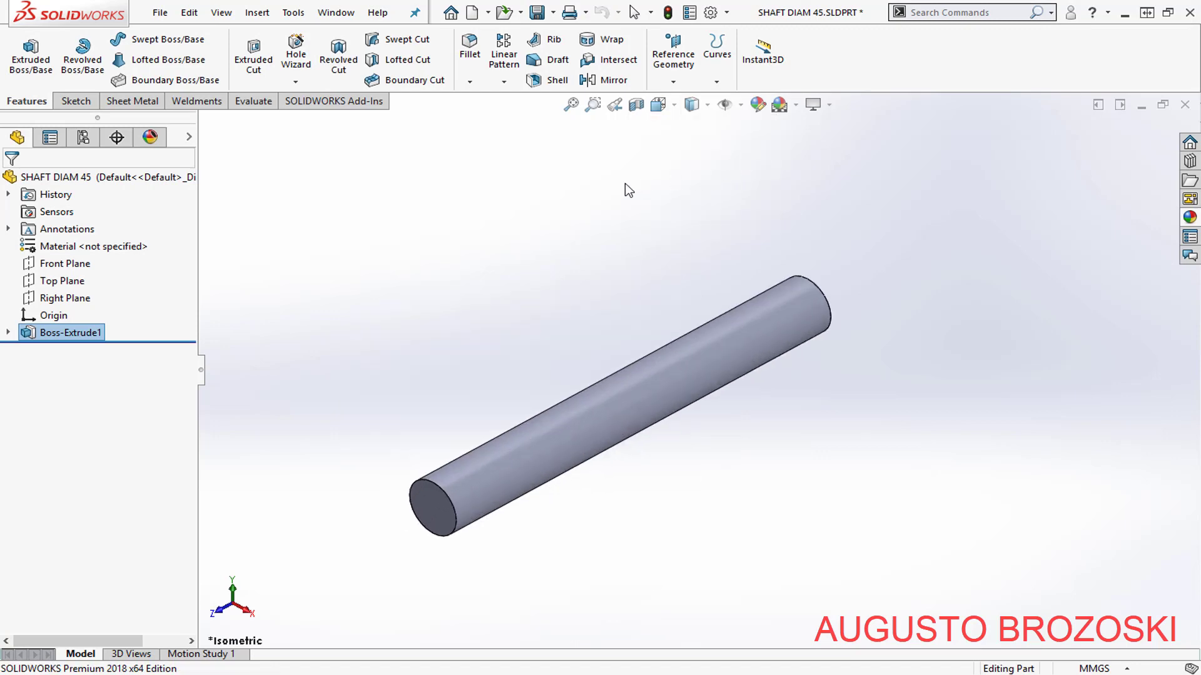
pyautogui.click(255, 102)
pyautogui.click(68, 55)
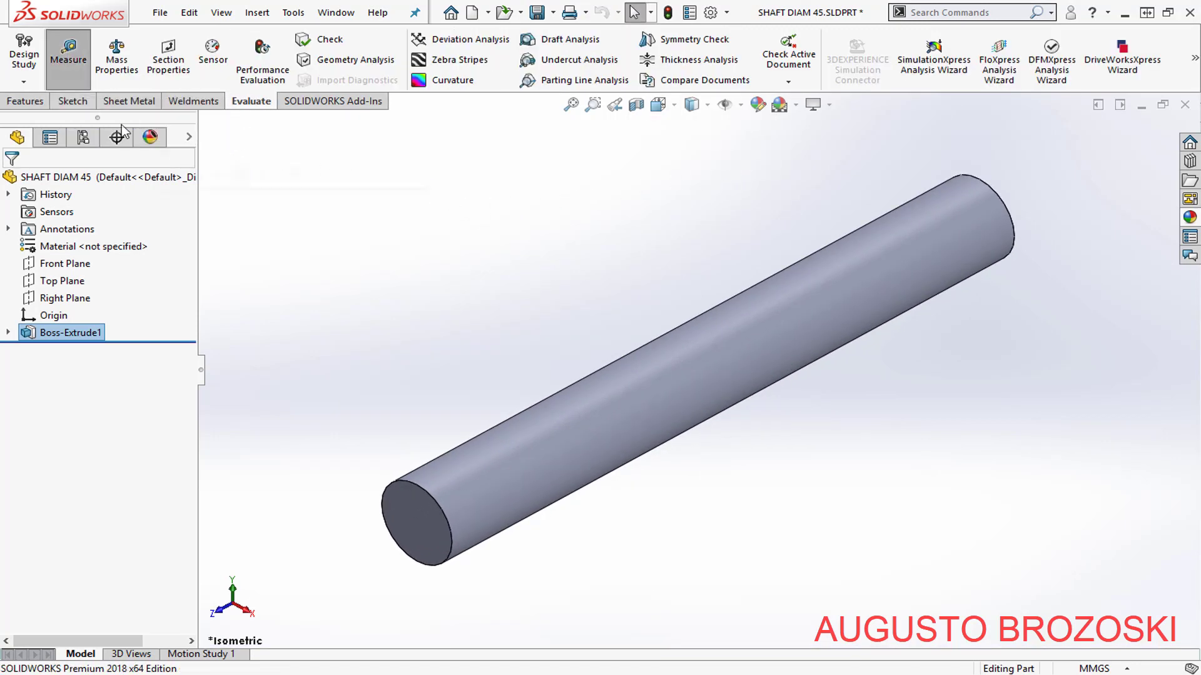
pyautogui.click(406, 508)
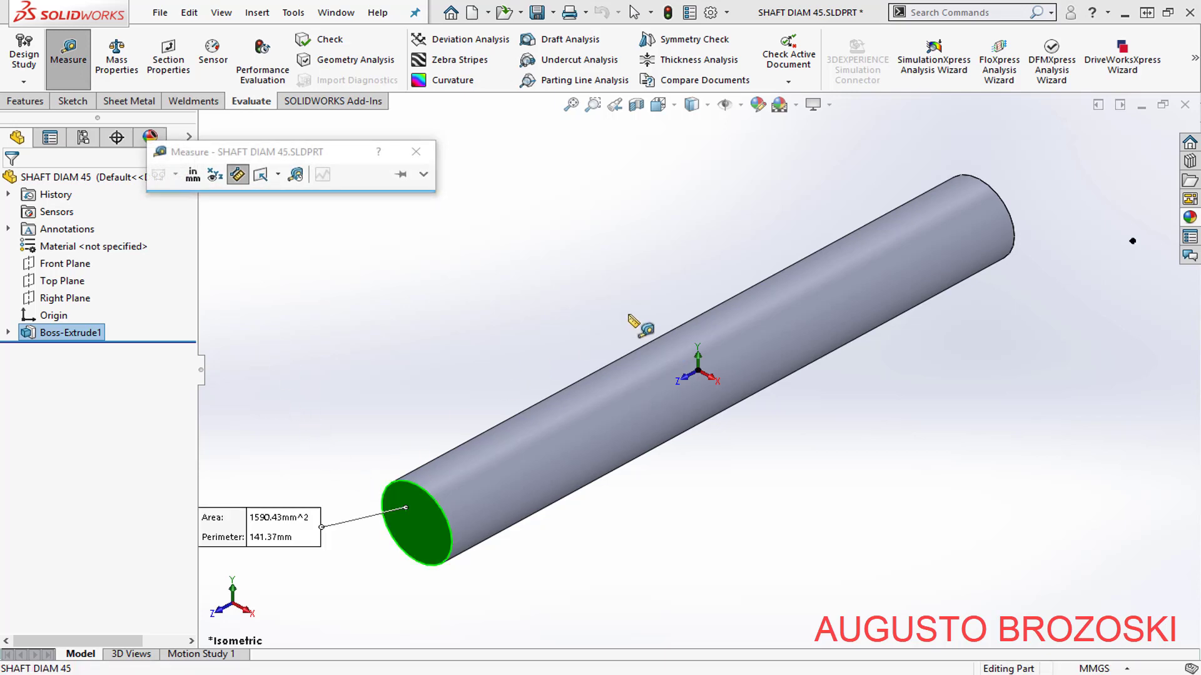
pyautogui.click(1000, 200)
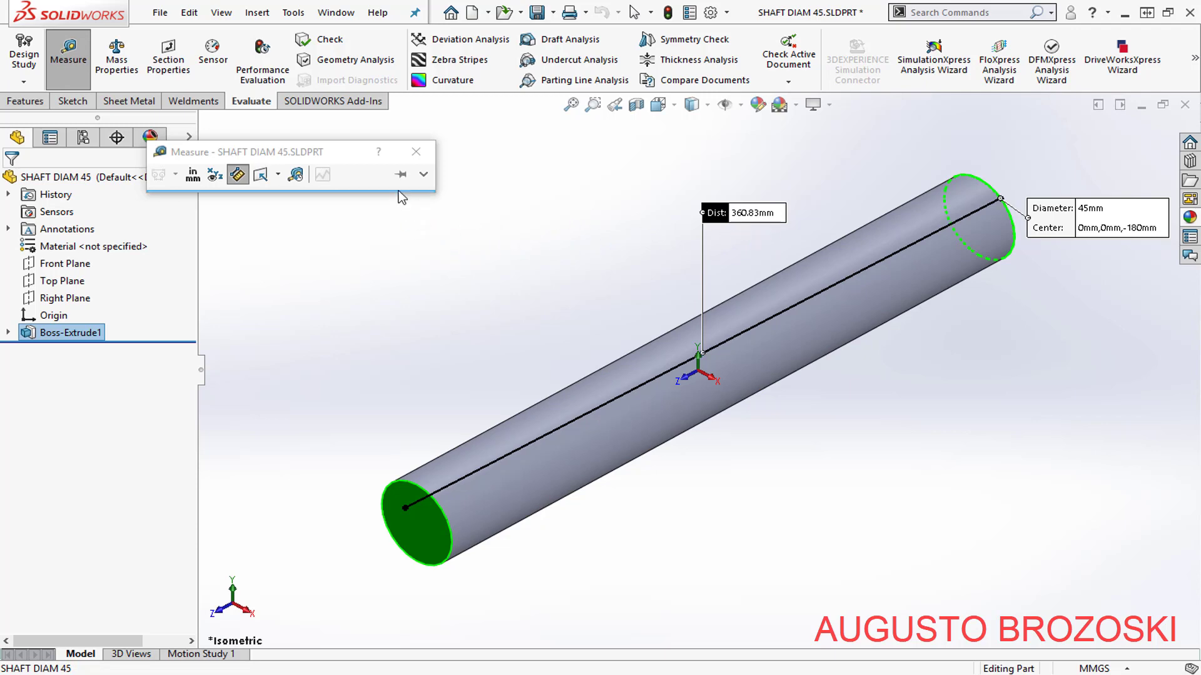
pyautogui.click(416, 152)
pyautogui.click(541, 298)
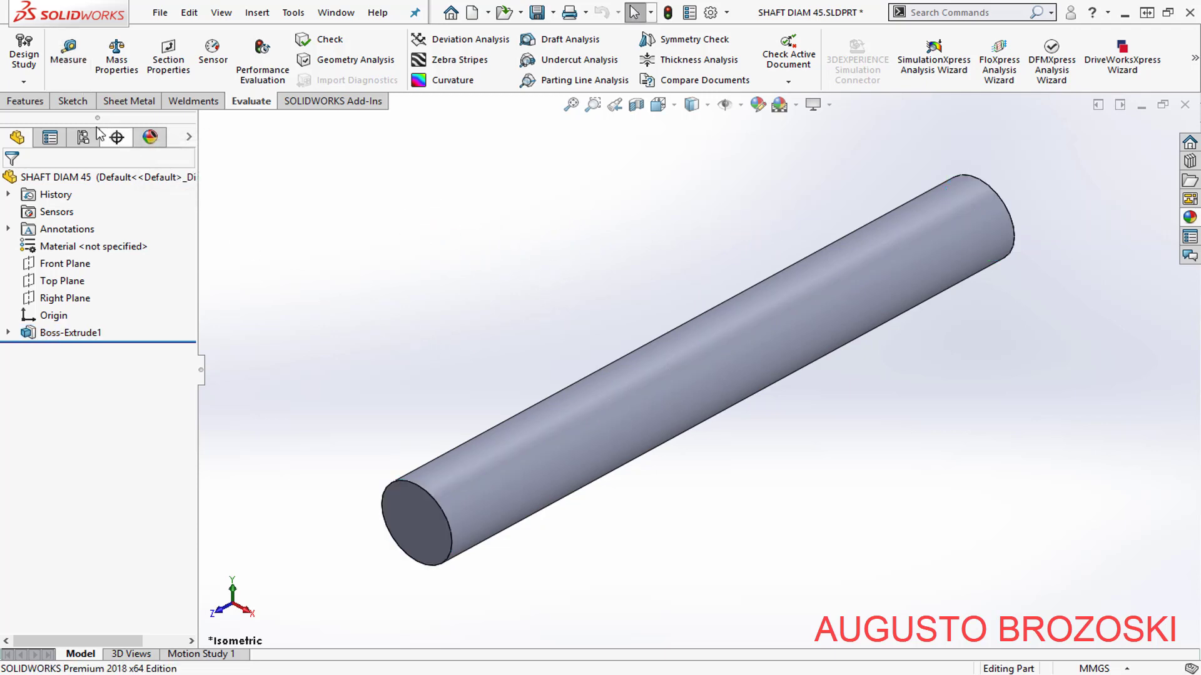
# - Start a sketch on the shaft's near end face and check the neighbouring shaft section in the PDF drawing
pyautogui.click(73, 101)
pyautogui.click(25, 50)
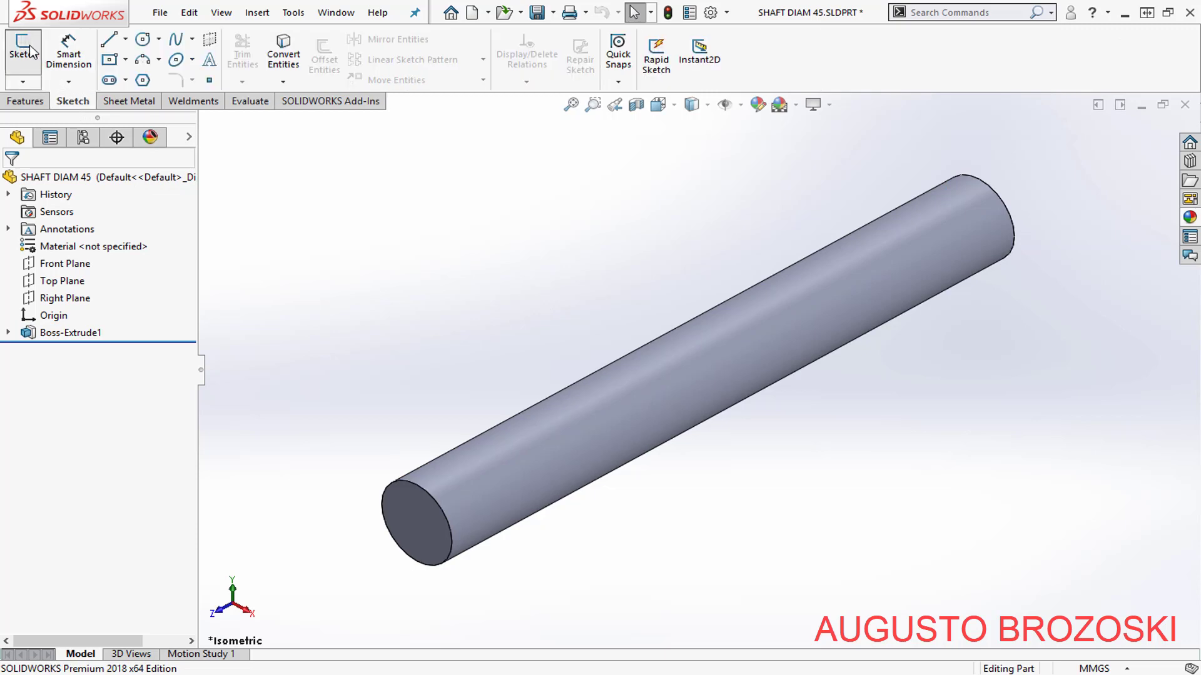
pyautogui.scroll(-5, 352, 549)
pyautogui.scroll(-2, 359, 550)
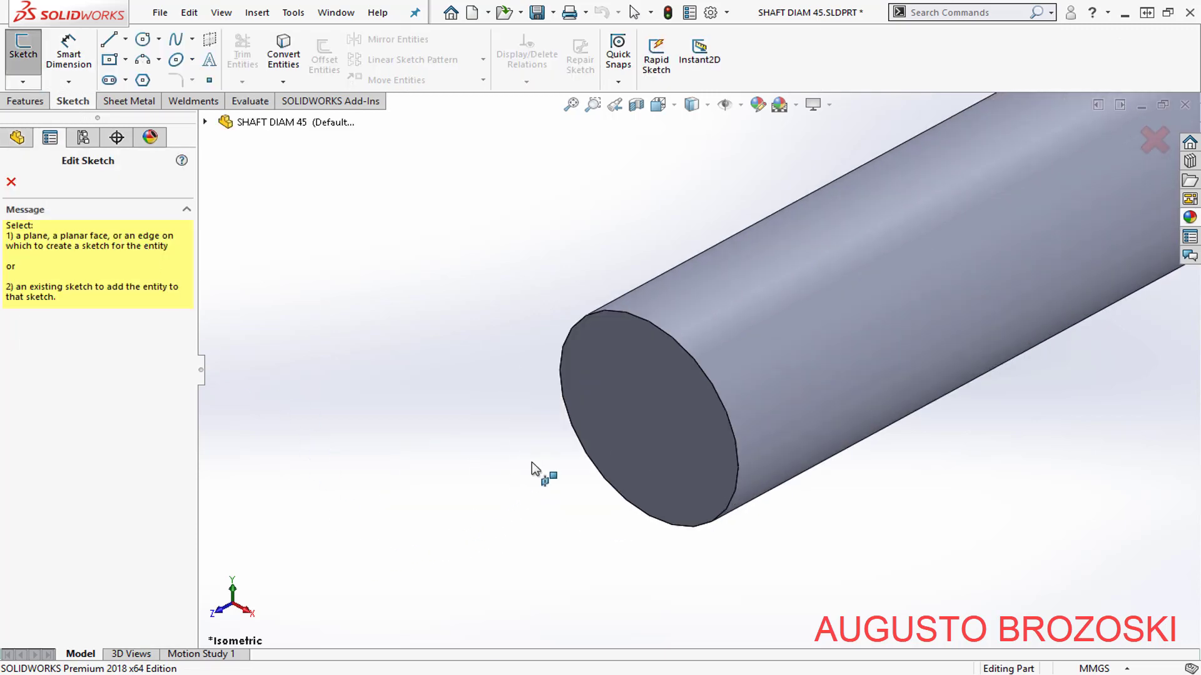
pyautogui.click(643, 396)
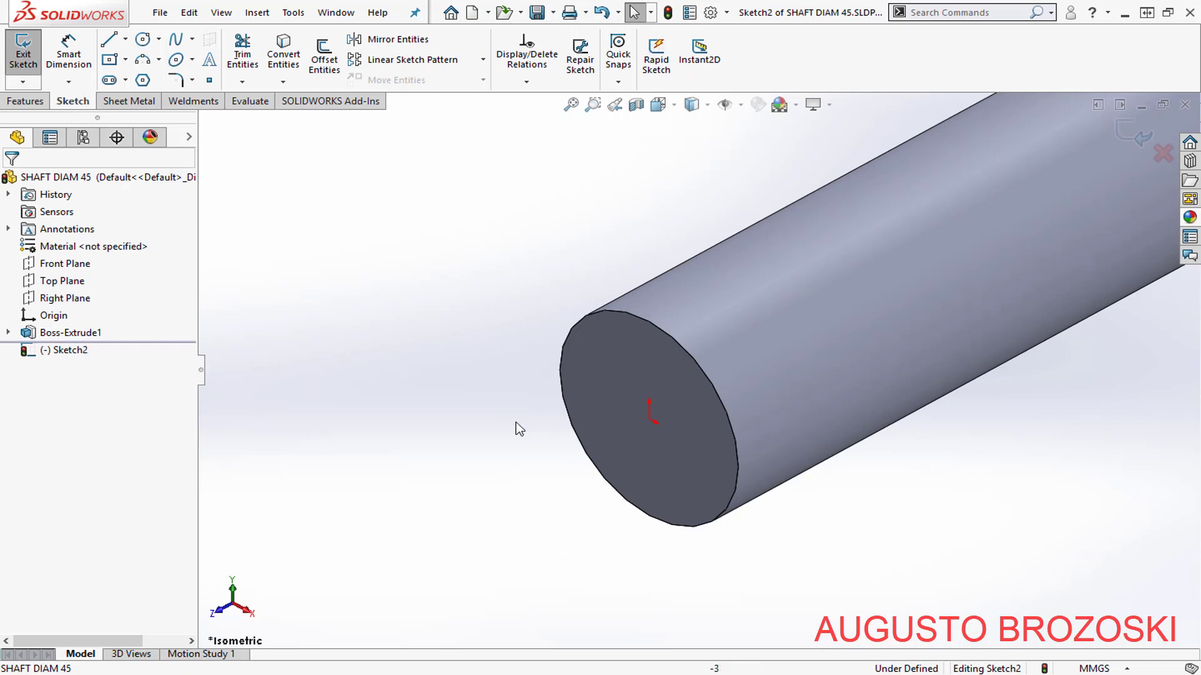
pyautogui.hotkey('alt', 'Tab')
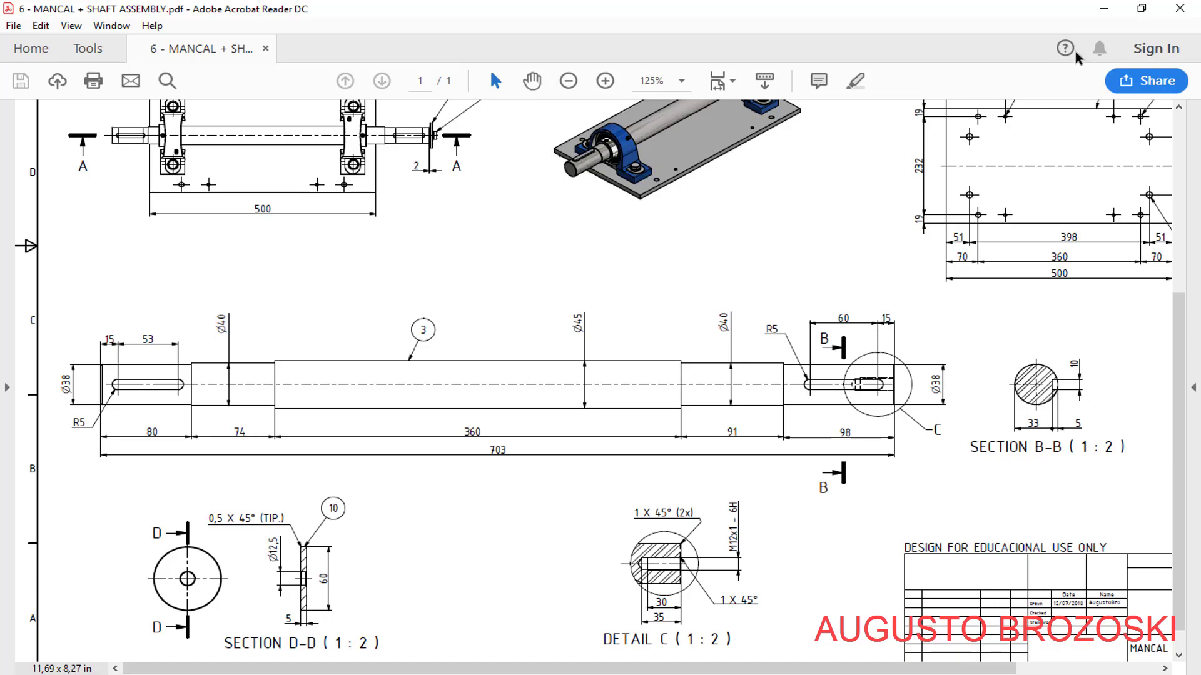
pyautogui.hotkey('alt', 'Tab')
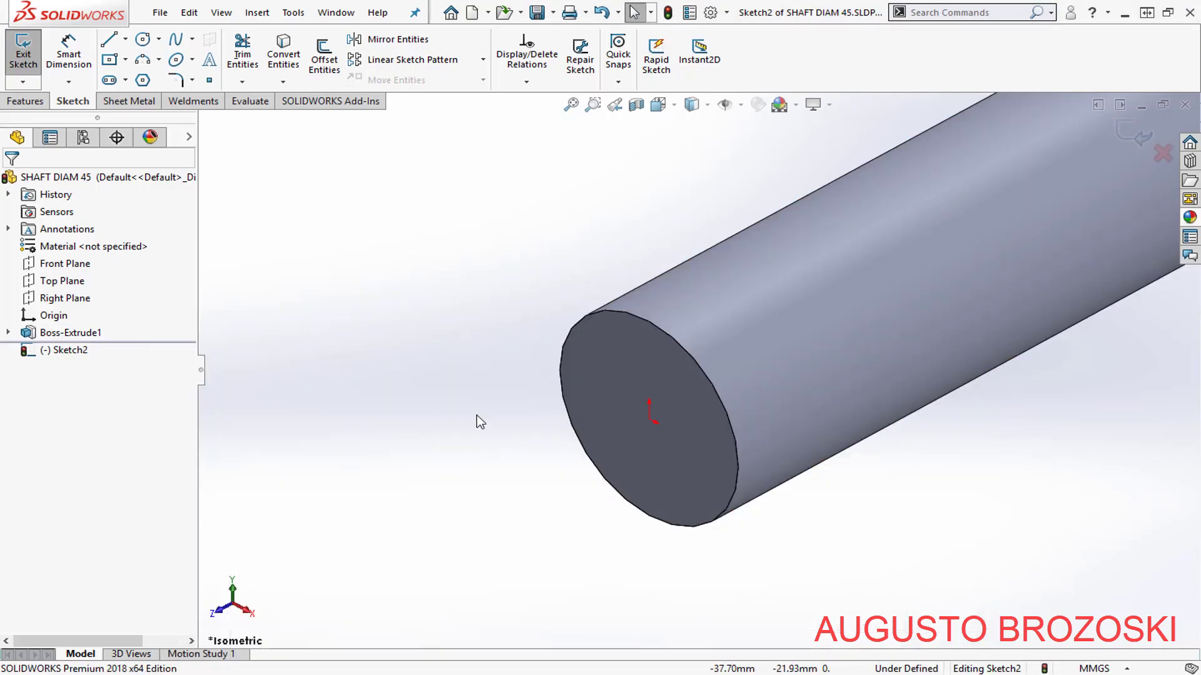
# - Draw a circle of about 16.5 mm radius centred on the origin of the shaft's end face
pyautogui.click(142, 39)
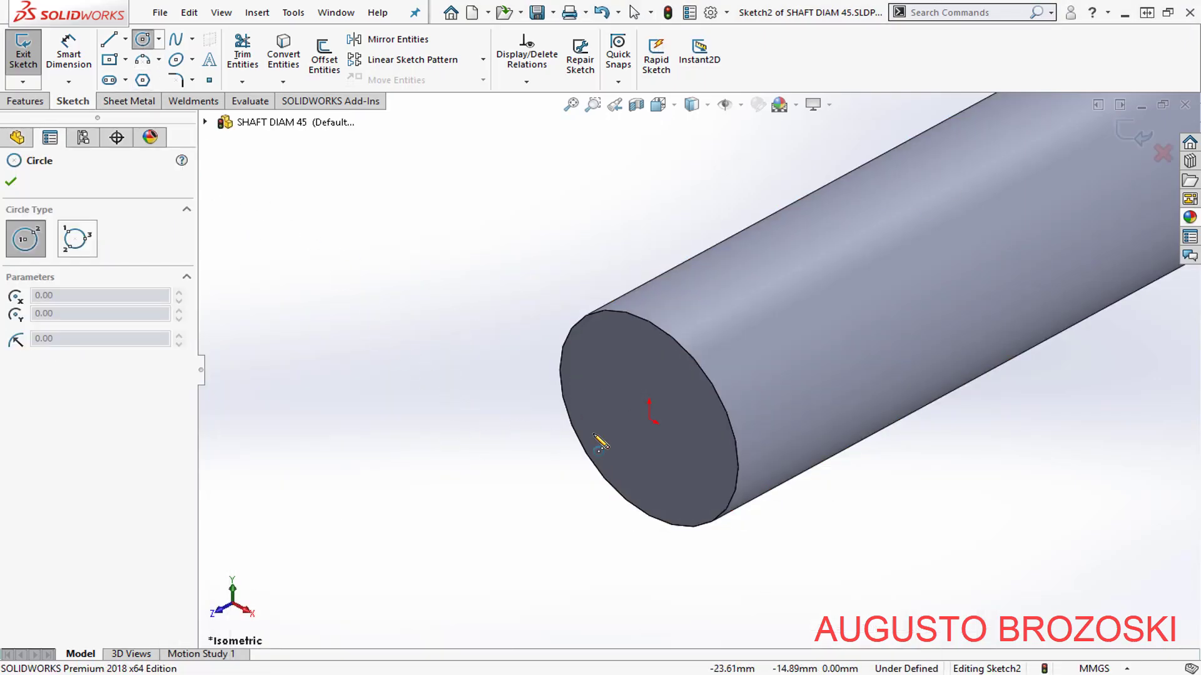
pyautogui.click(650, 419)
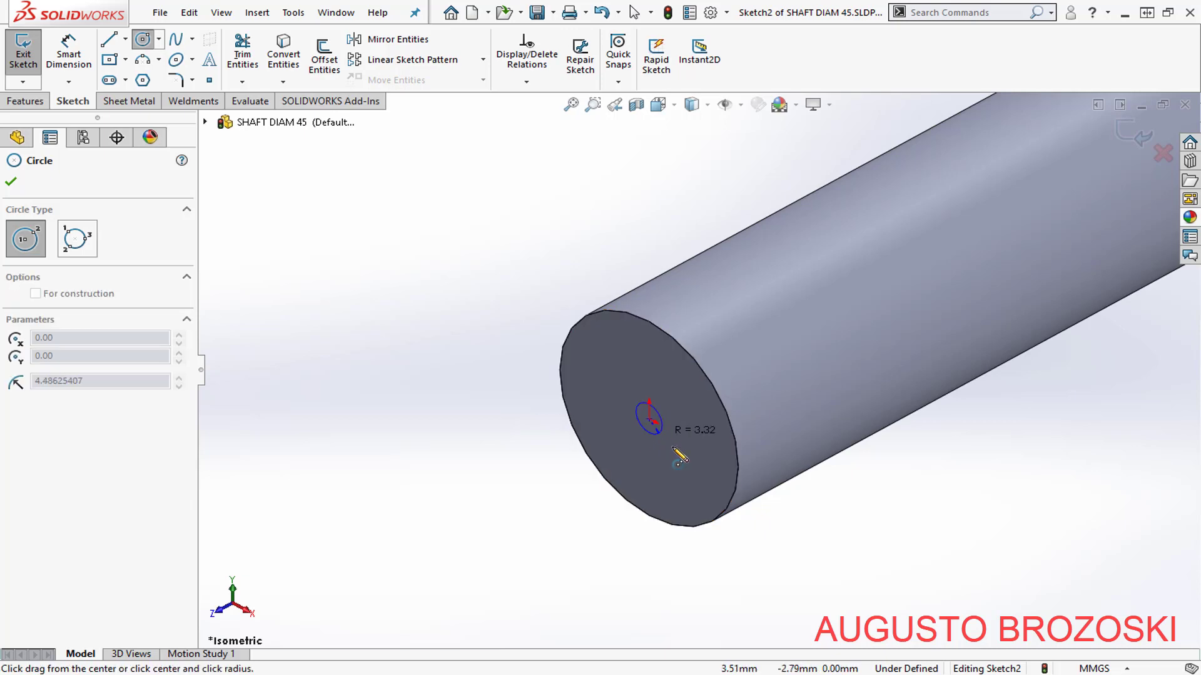
pyautogui.click(705, 480)
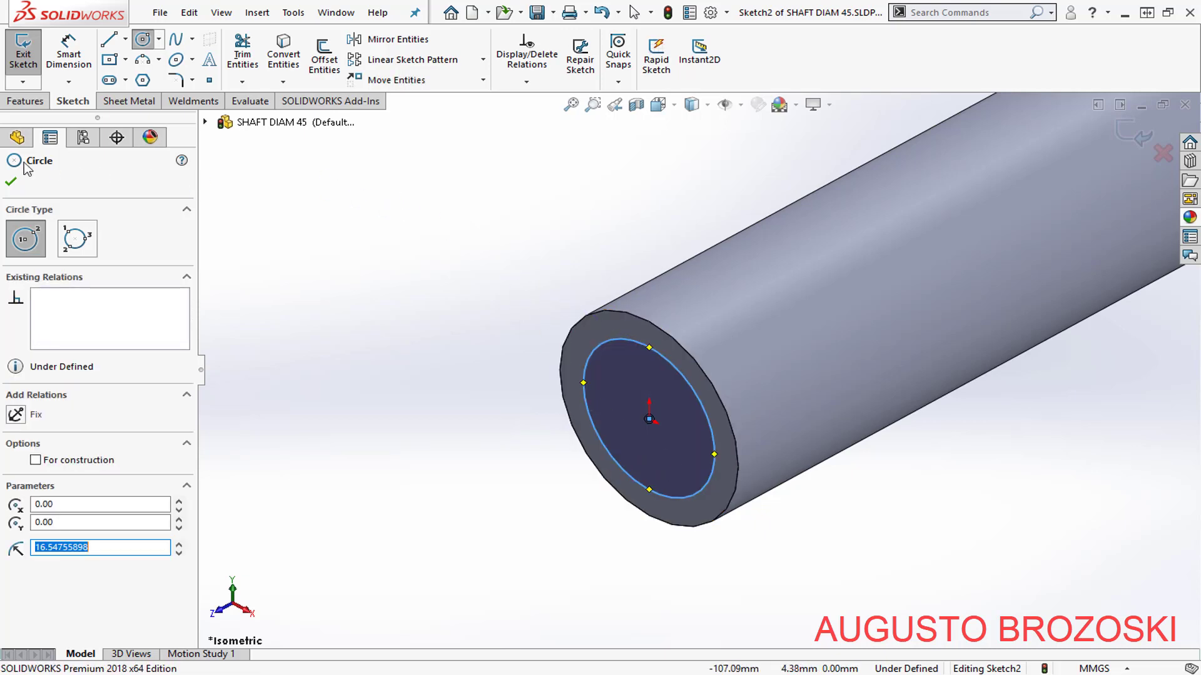
pyautogui.click(11, 182)
# - Dimension the end-face circle's diameter as 40 mm and close the sketch
pyautogui.click(69, 56)
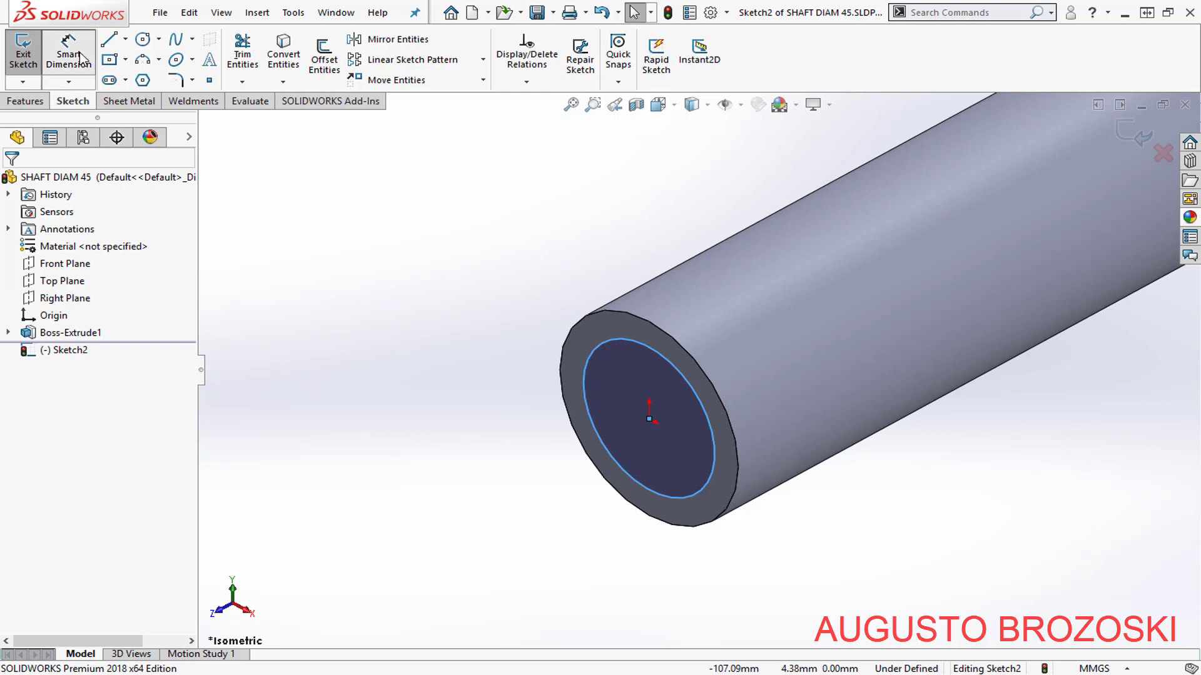
pyautogui.click(592, 348)
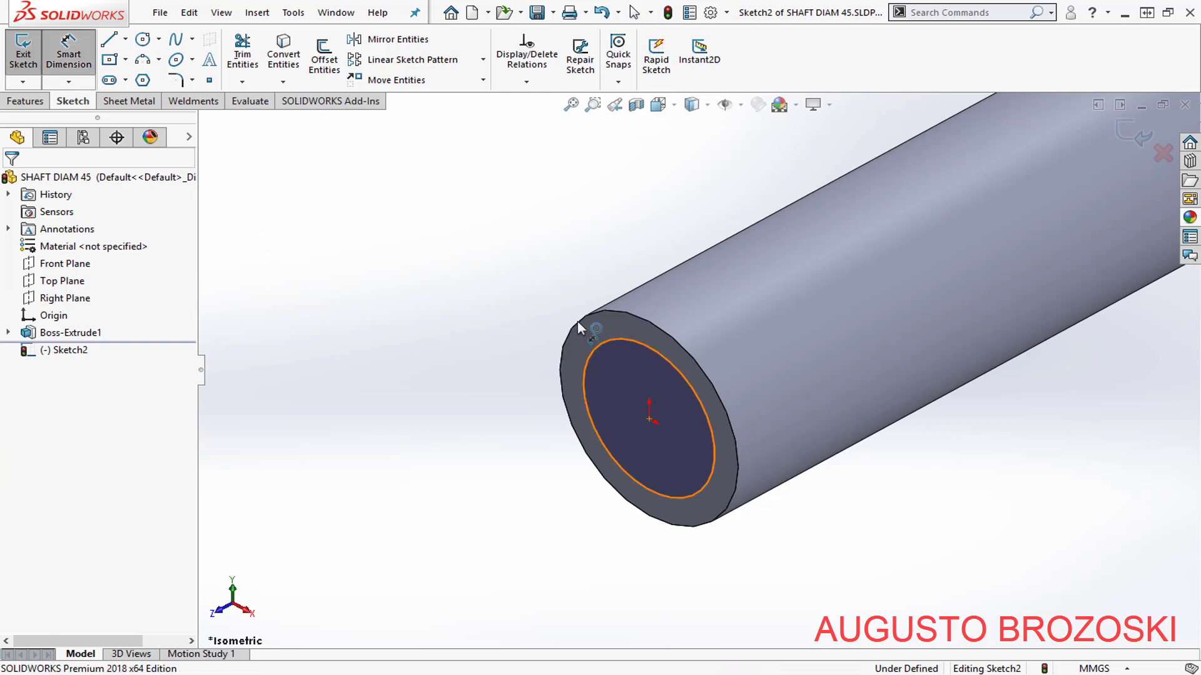
pyautogui.click(558, 270)
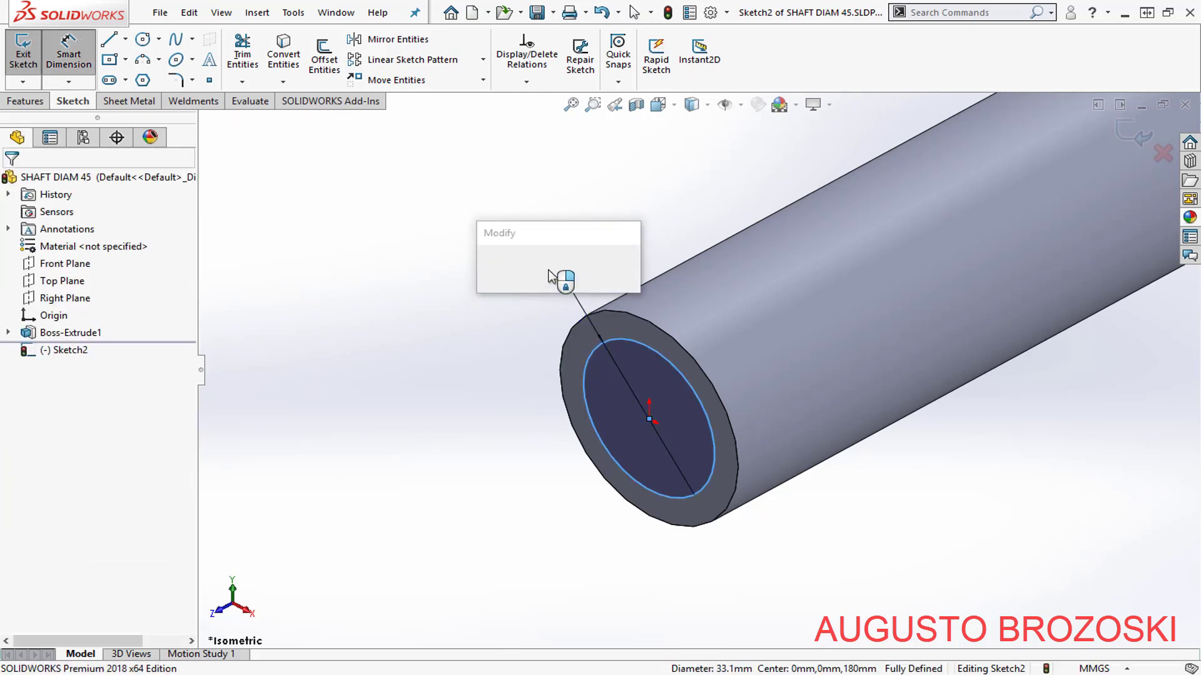
pyautogui.write('40')
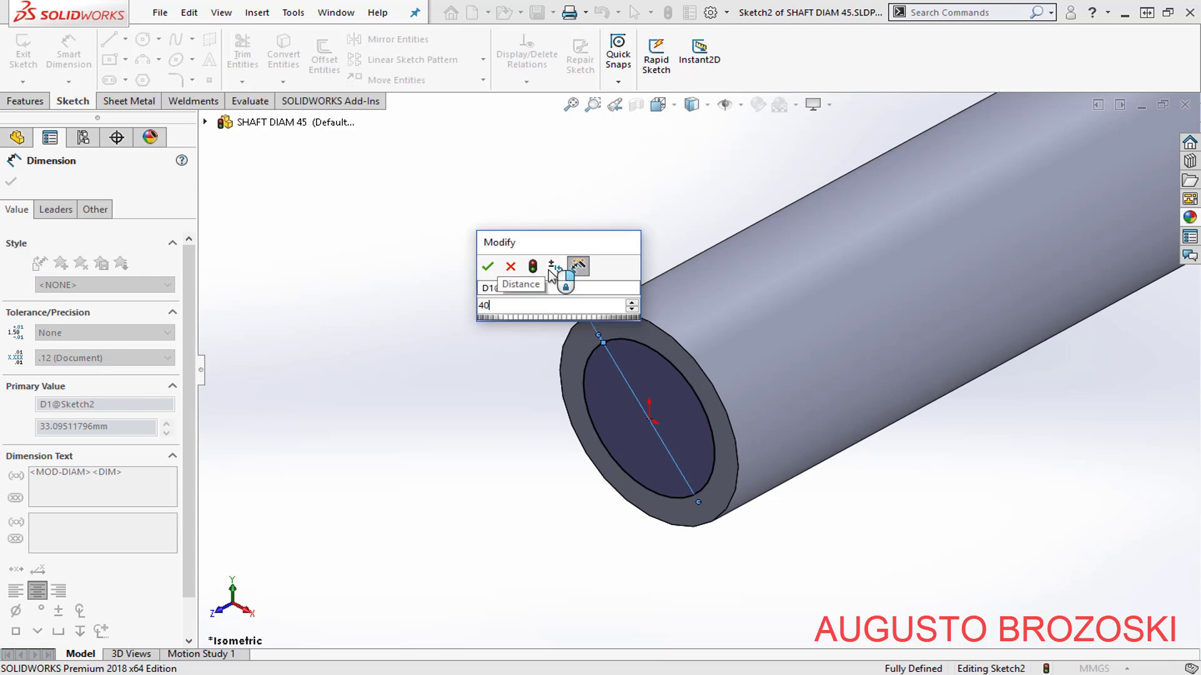
pyautogui.press('Return')
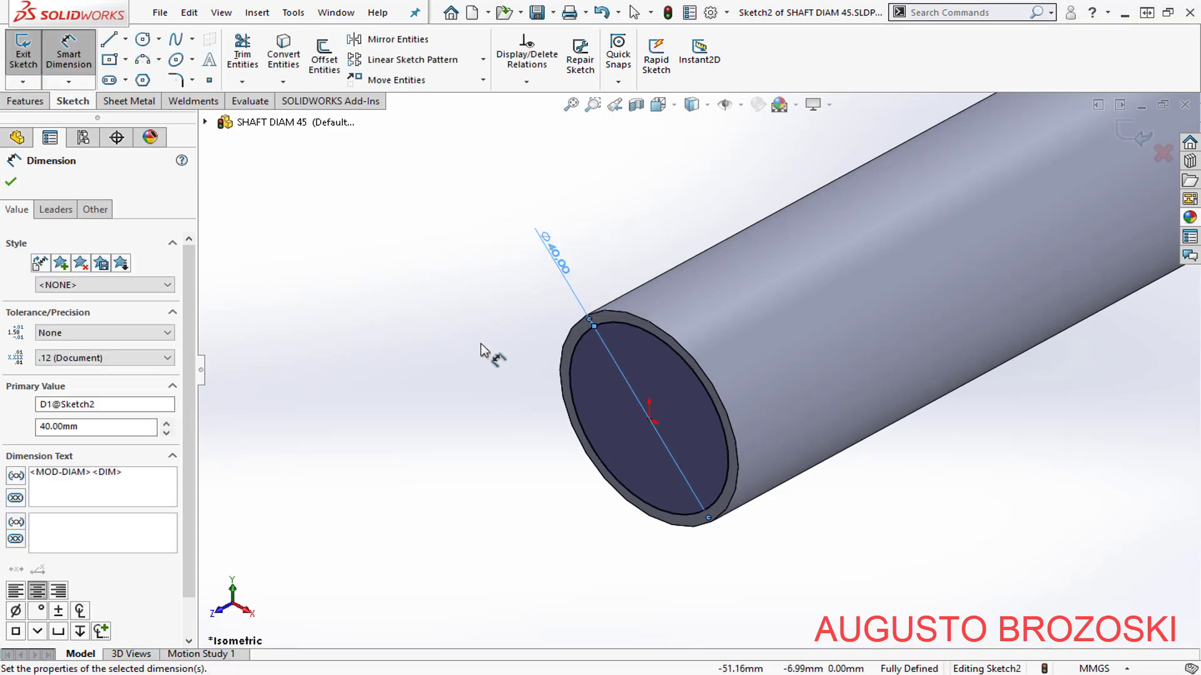
pyautogui.click(10, 181)
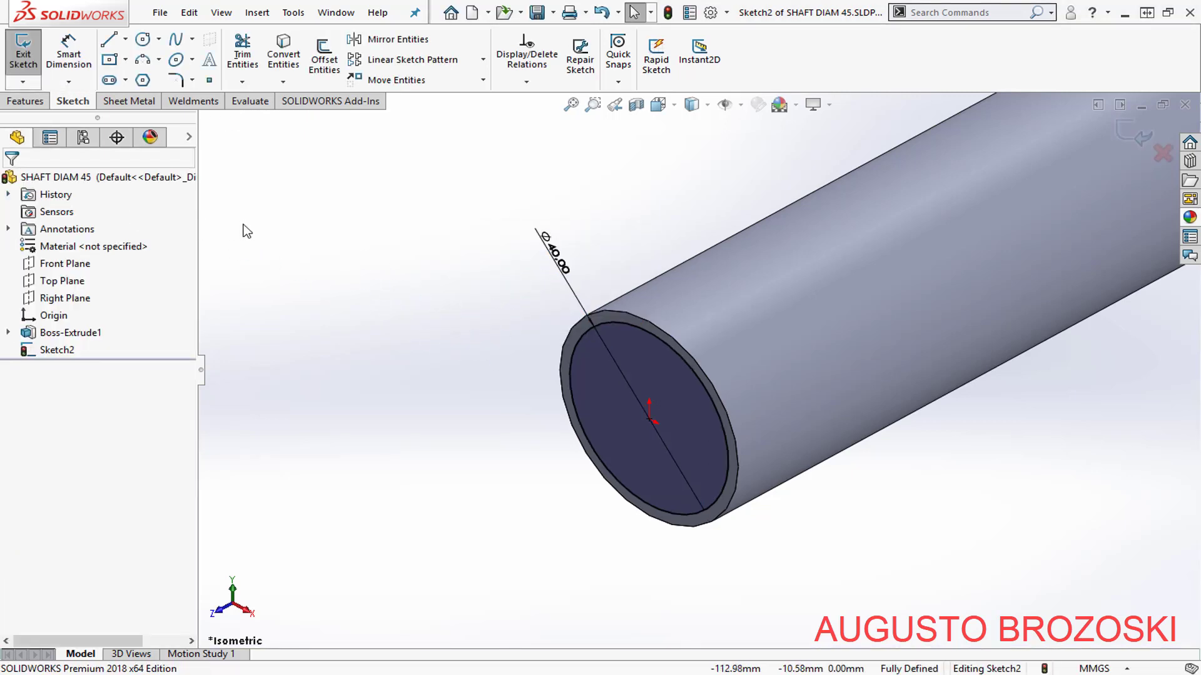
pyautogui.click(1130, 133)
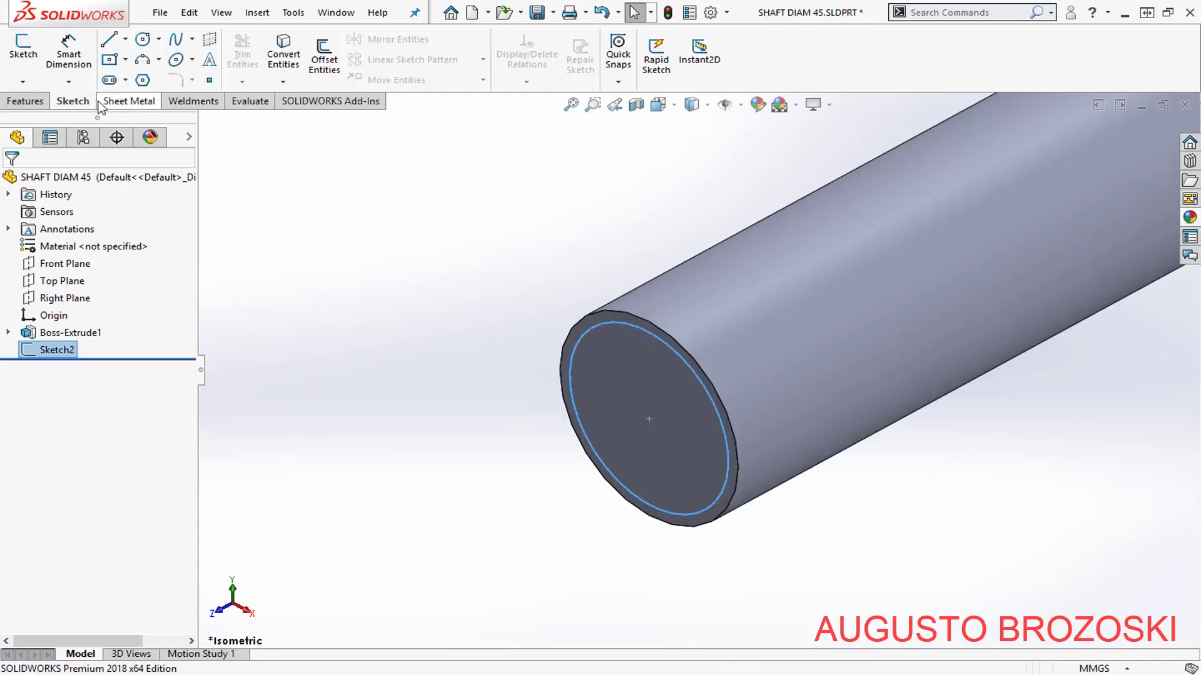
# - Begin a boss extrusion of the 40 mm circle outward from the shaft's end face
pyautogui.click(32, 104)
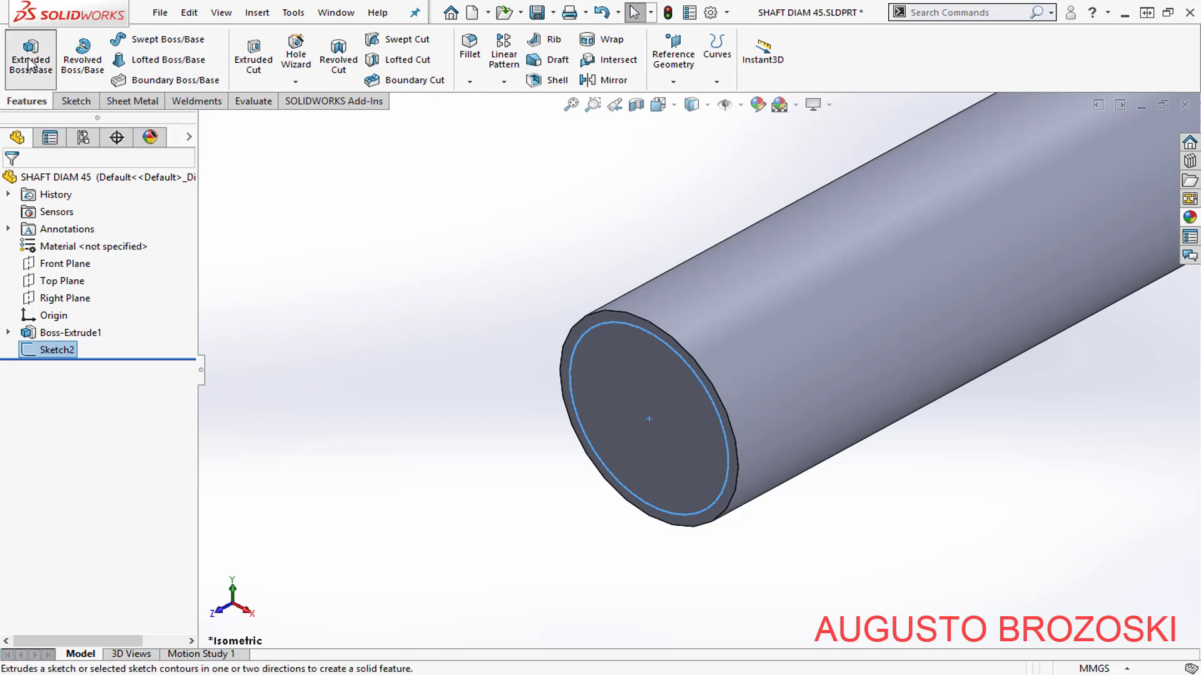
pyautogui.click(31, 56)
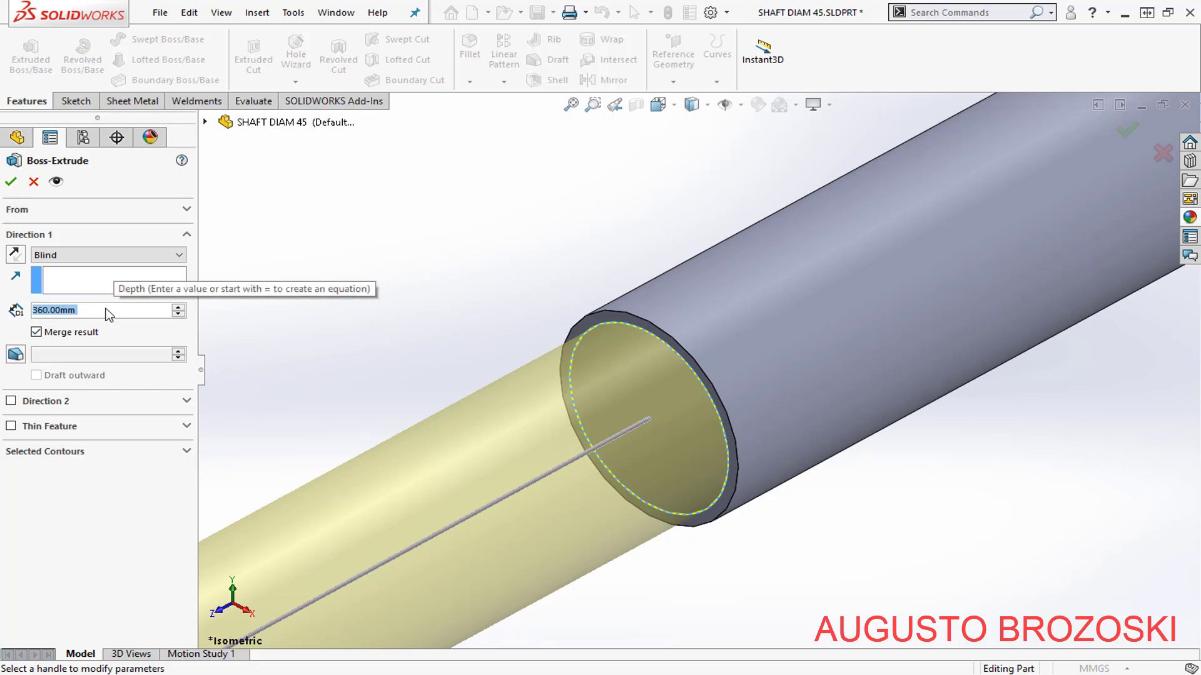
# - Extrude the circle on the end face of the 45 mm shaft body 74 mm, merging the result
pyautogui.write('74')
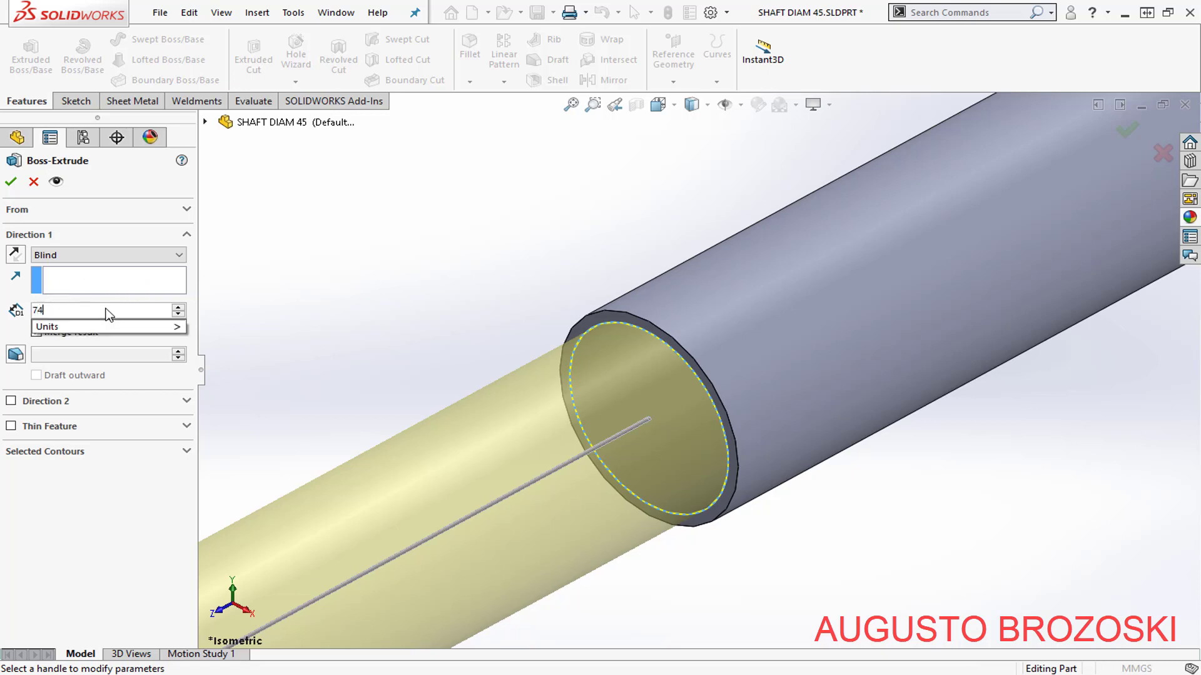
pyautogui.press('Return')
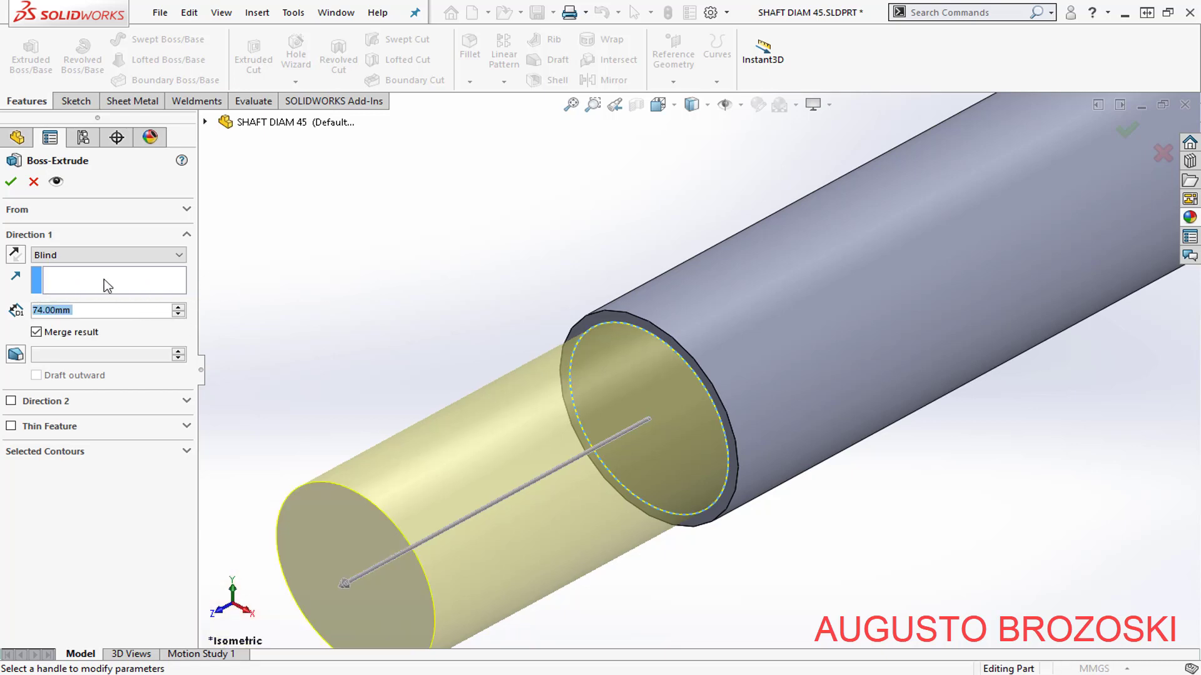
pyautogui.click(10, 185)
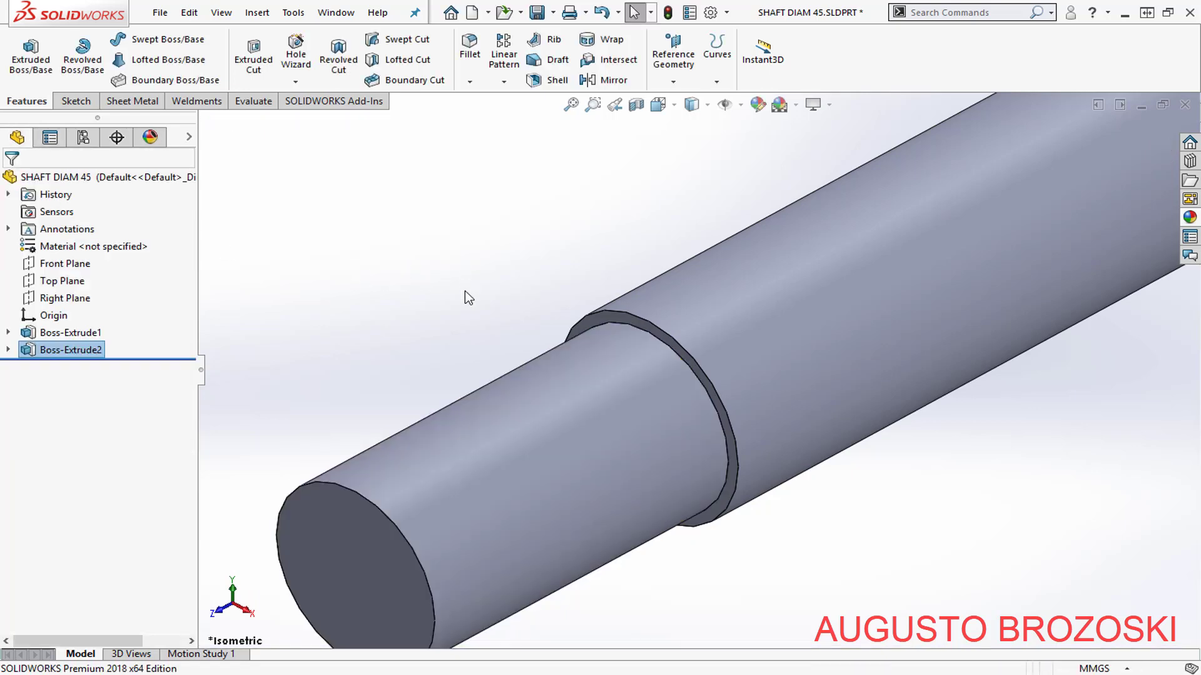
# - Consult the shaft drawing in the PDF and sketch a circle about 28 mm in diameter near the centre of the smaller section's end face
pyautogui.scroll(3, 566, 269)
pyautogui.scroll(-5, 546, 443)
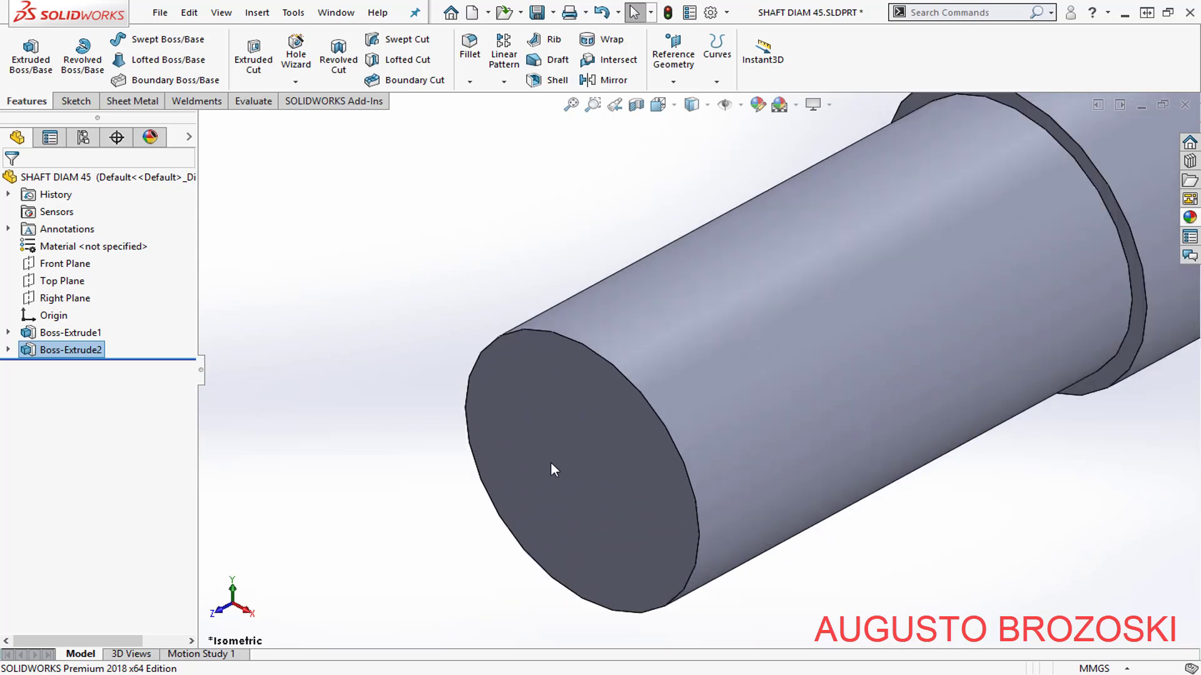
pyautogui.click(418, 674)
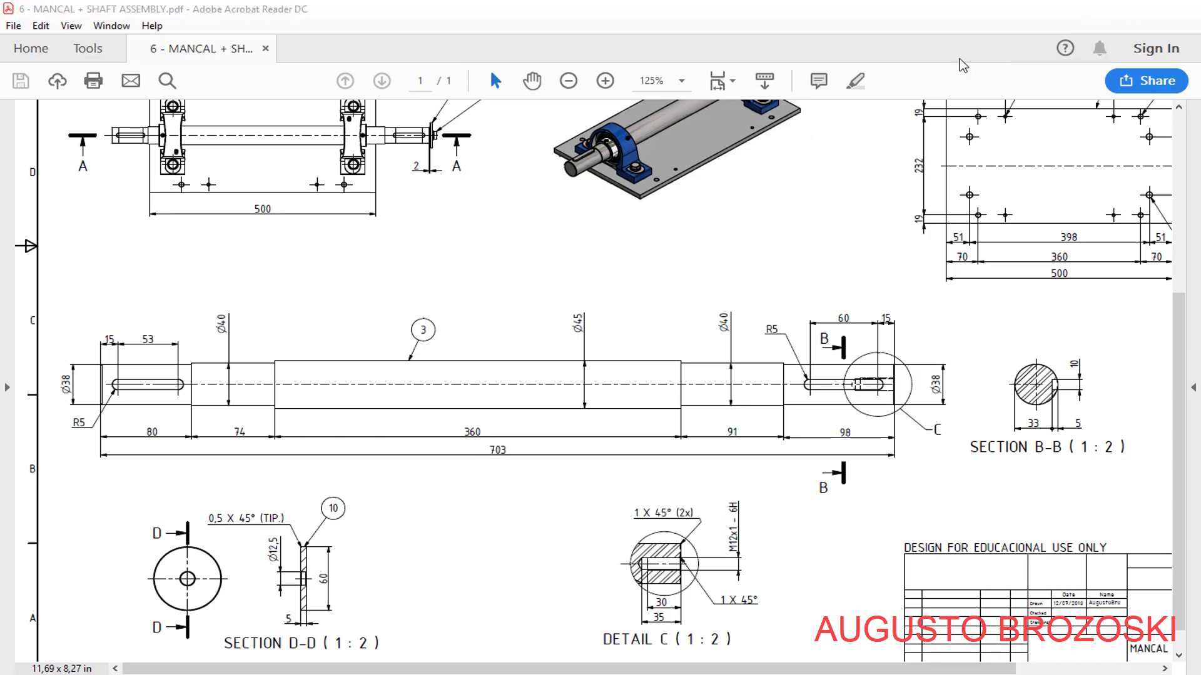
pyautogui.click(1103, 8)
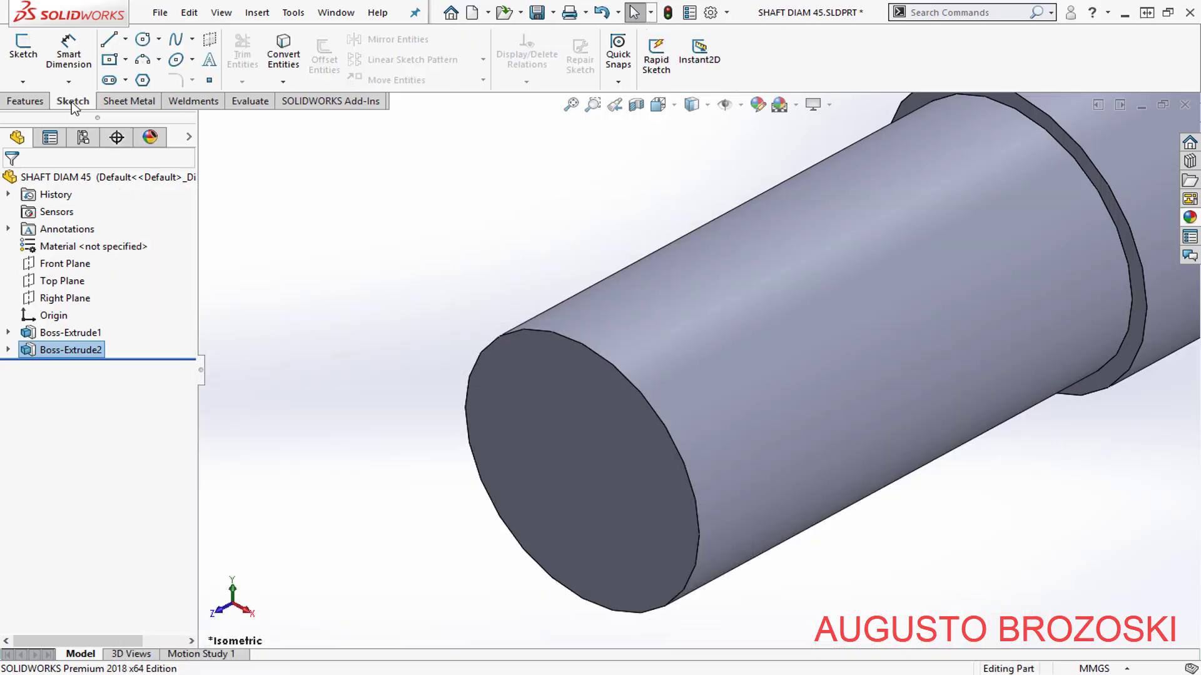
pyautogui.click(24, 50)
pyautogui.click(574, 403)
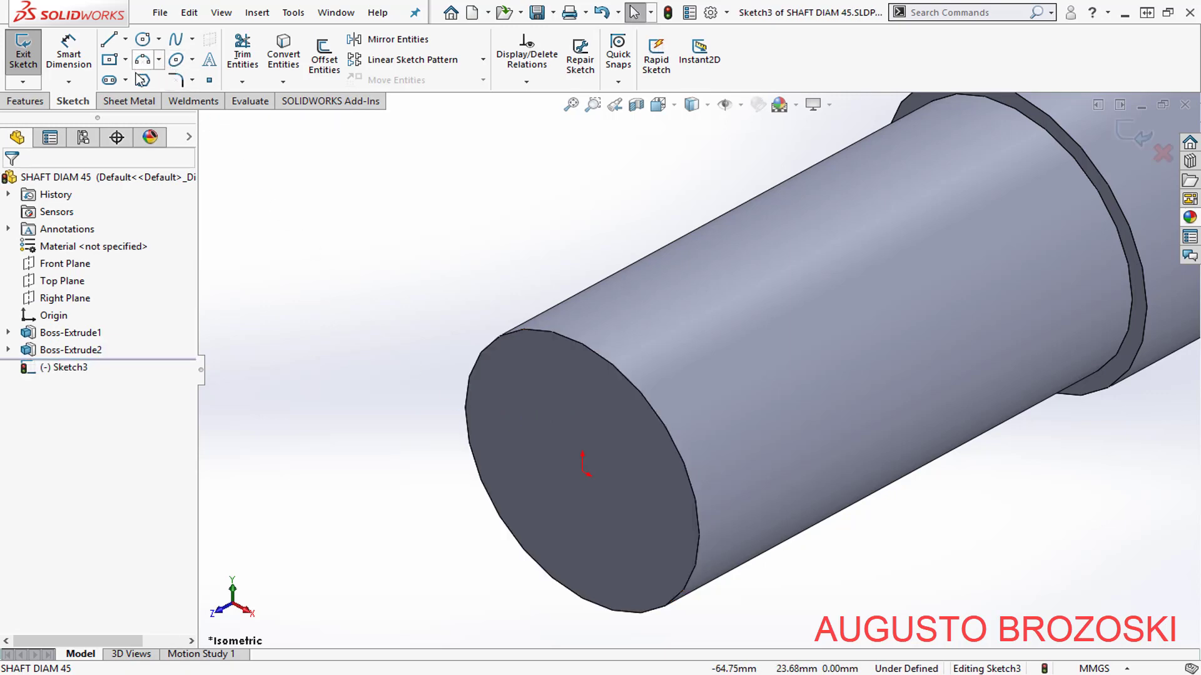
pyautogui.click(141, 41)
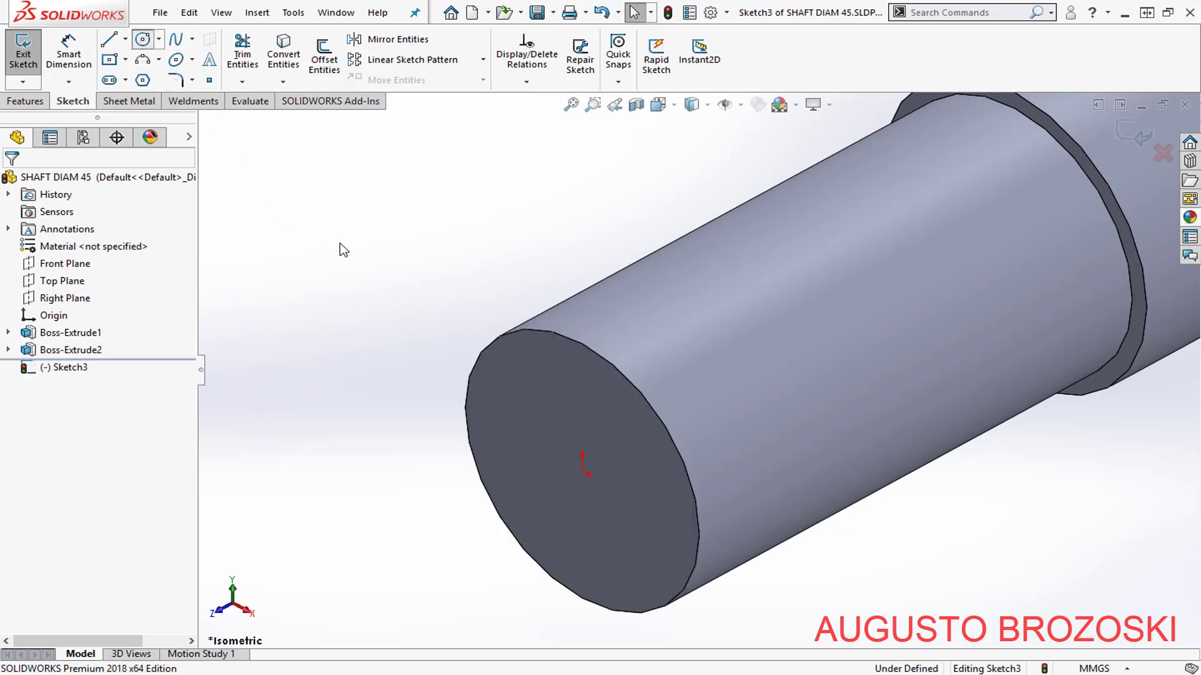
pyautogui.click(582, 475)
pyautogui.click(545, 376)
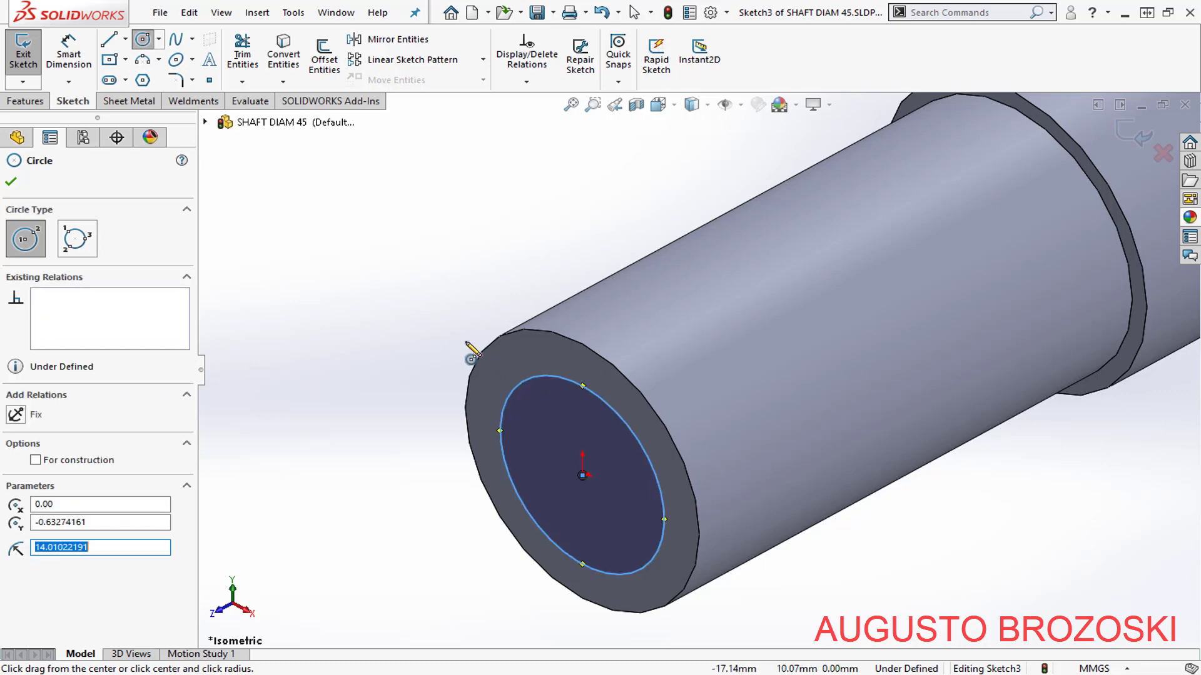
pyautogui.click(11, 181)
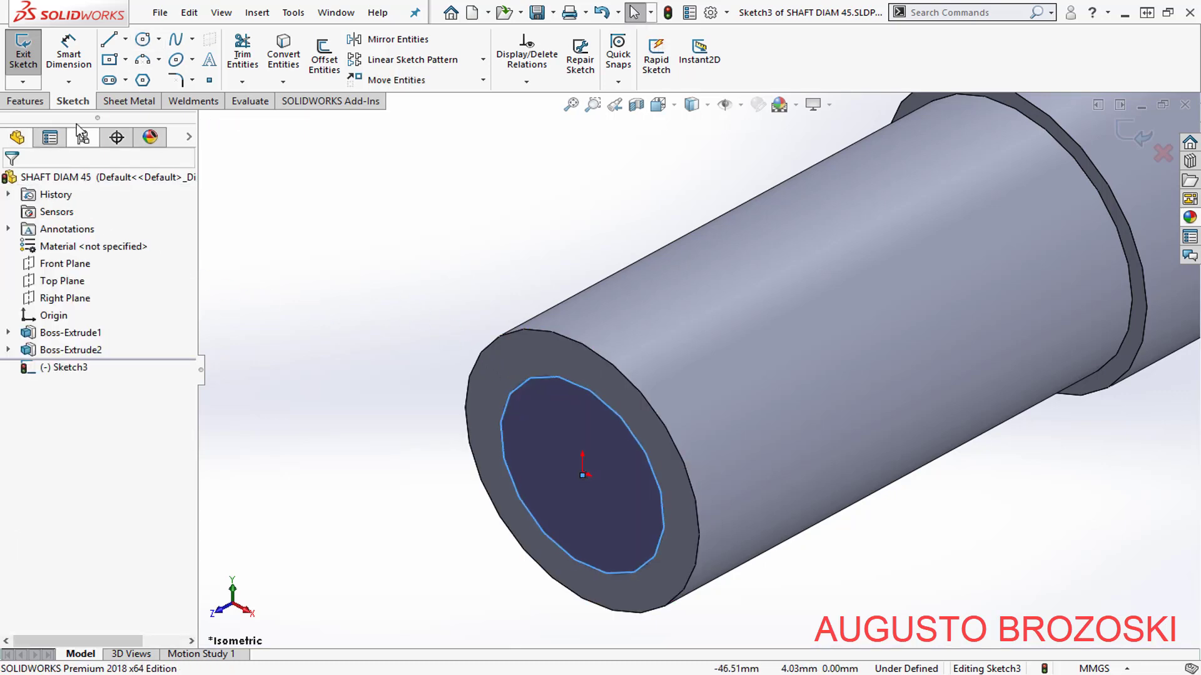
# - Dimension the end-face circle to a 38 mm diameter and finish the sketch
pyautogui.click(77, 68)
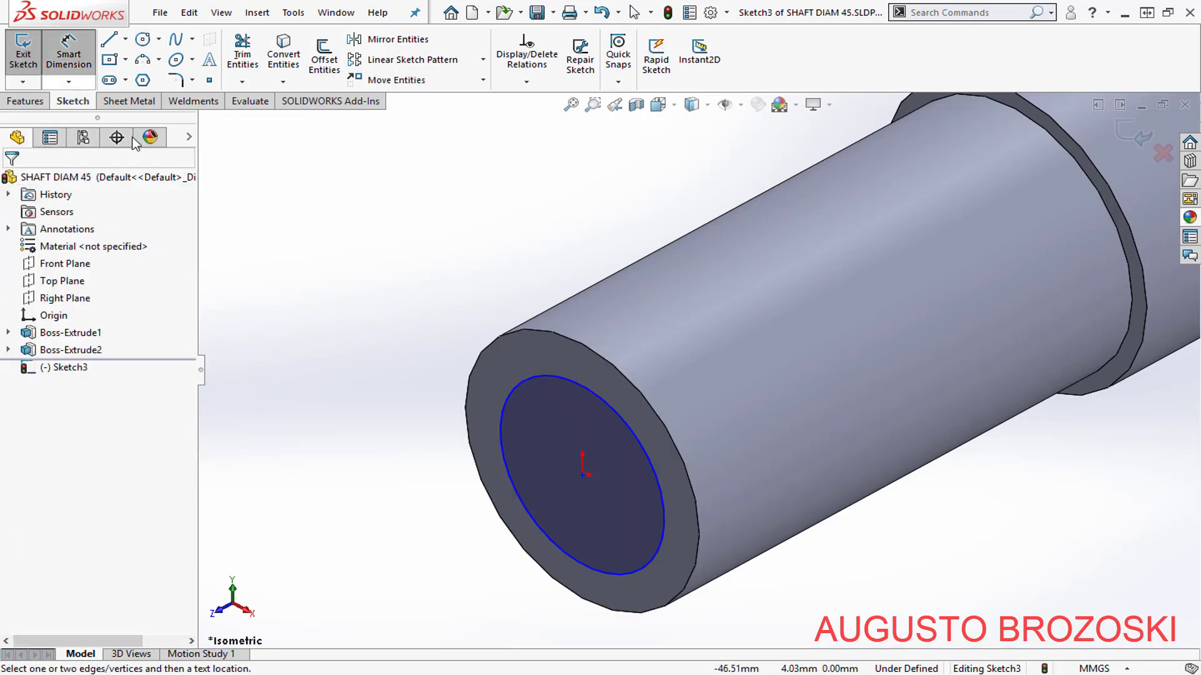
pyautogui.click(514, 391)
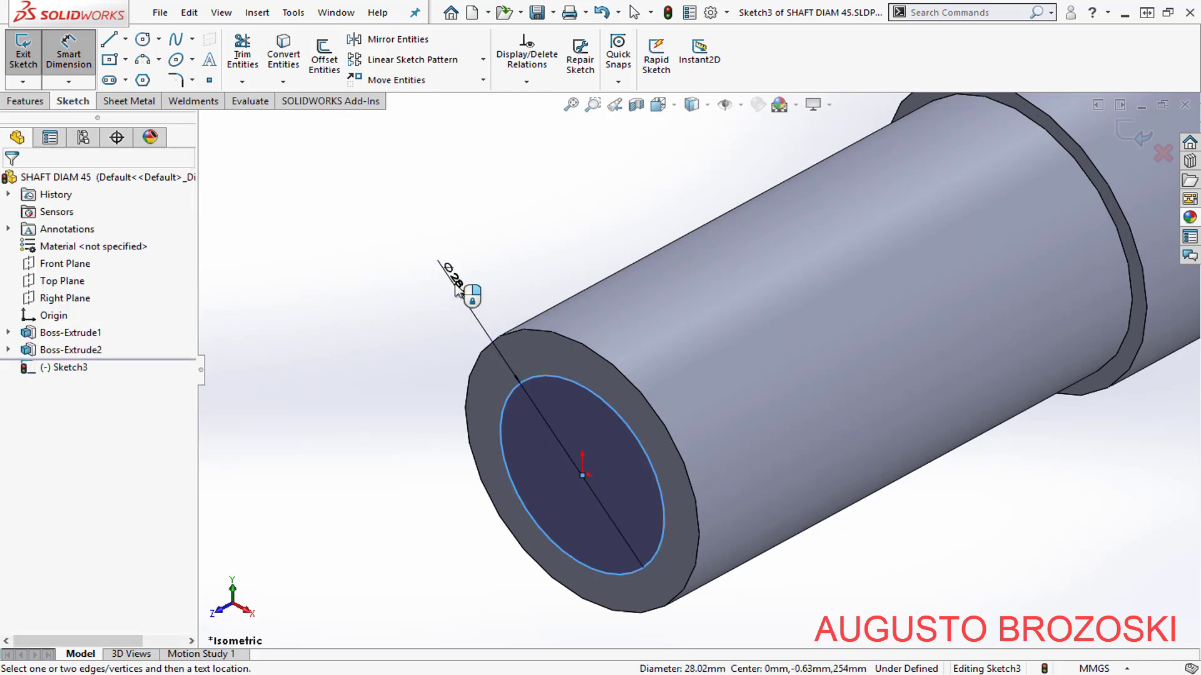
pyautogui.click(455, 291)
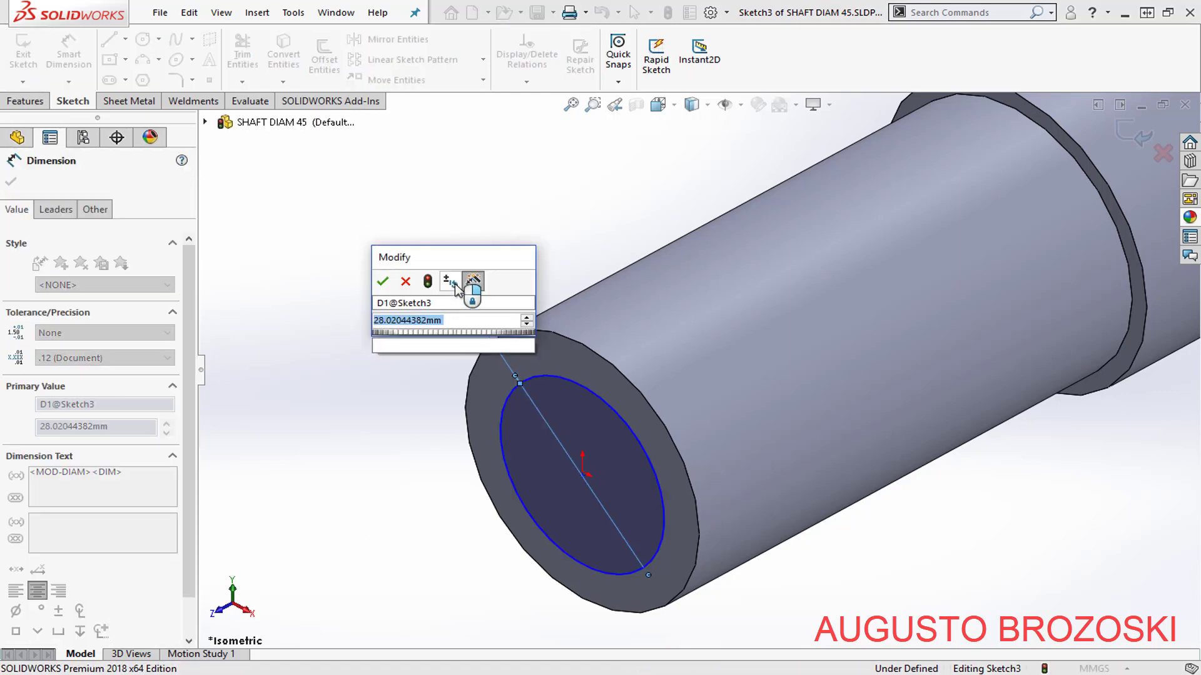
pyautogui.write('38')
pyautogui.press('Return')
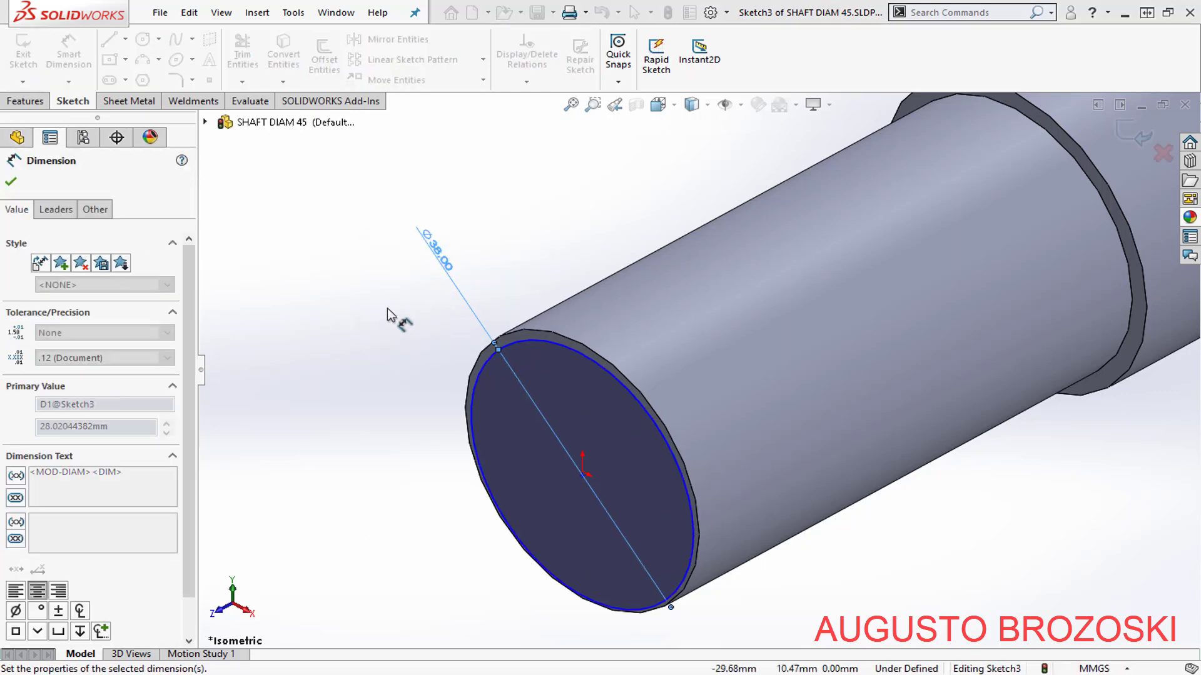
pyautogui.press('Escape')
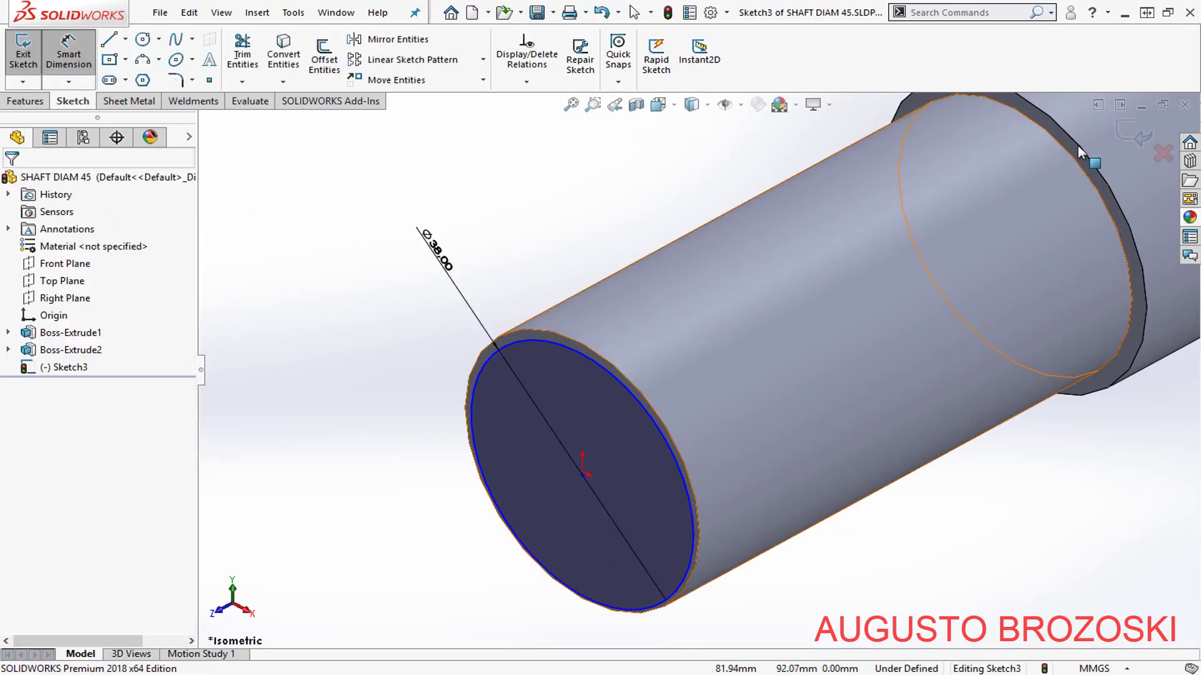
pyautogui.click(1136, 133)
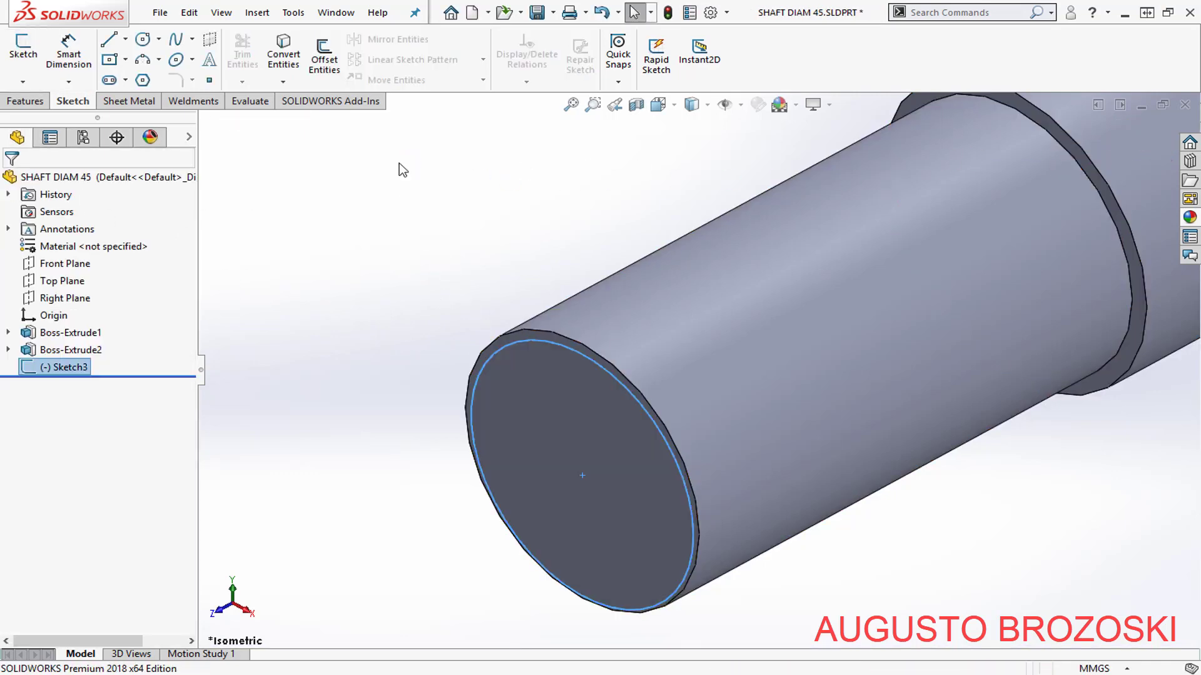
# - Extrude the 38 mm circle 80 mm outward as the shaft's end section, merging the result
pyautogui.click(25, 101)
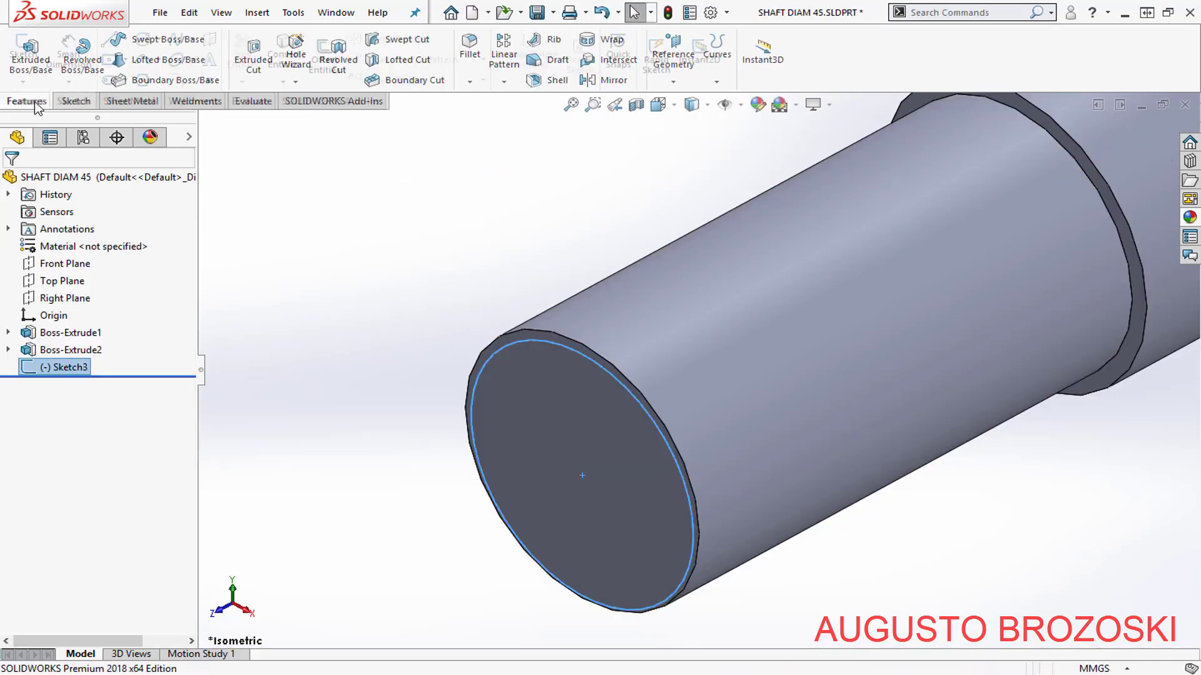
pyautogui.click(40, 60)
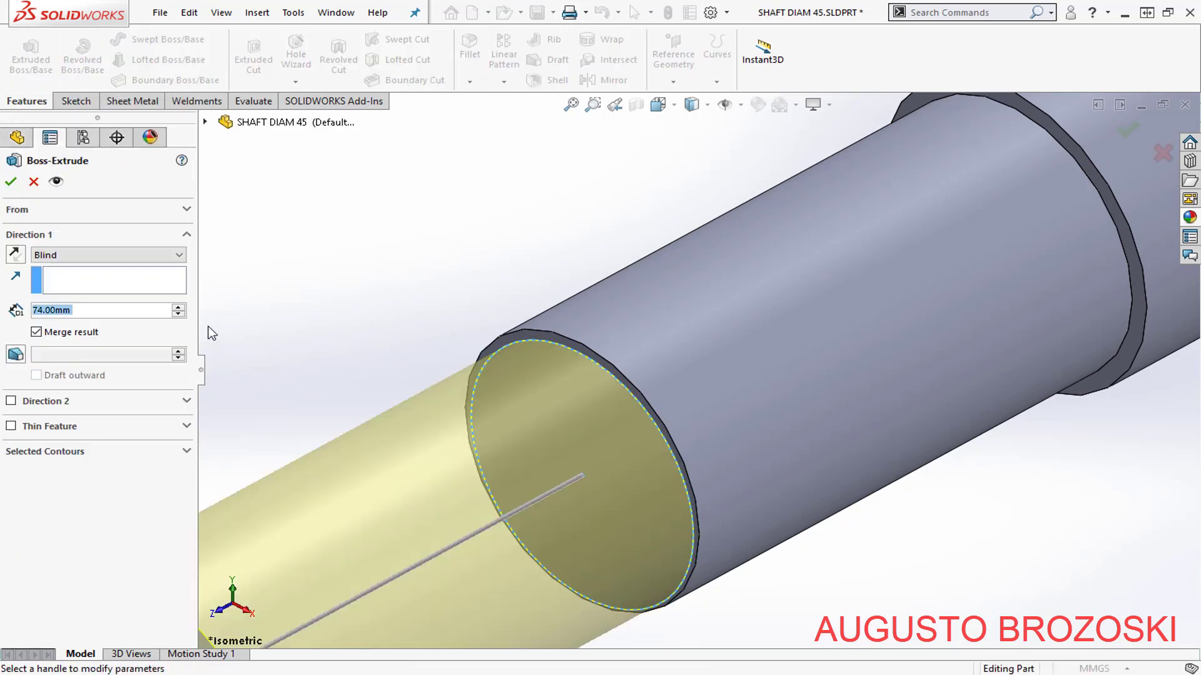
pyautogui.write('80')
pyautogui.press('Return')
pyautogui.click(11, 183)
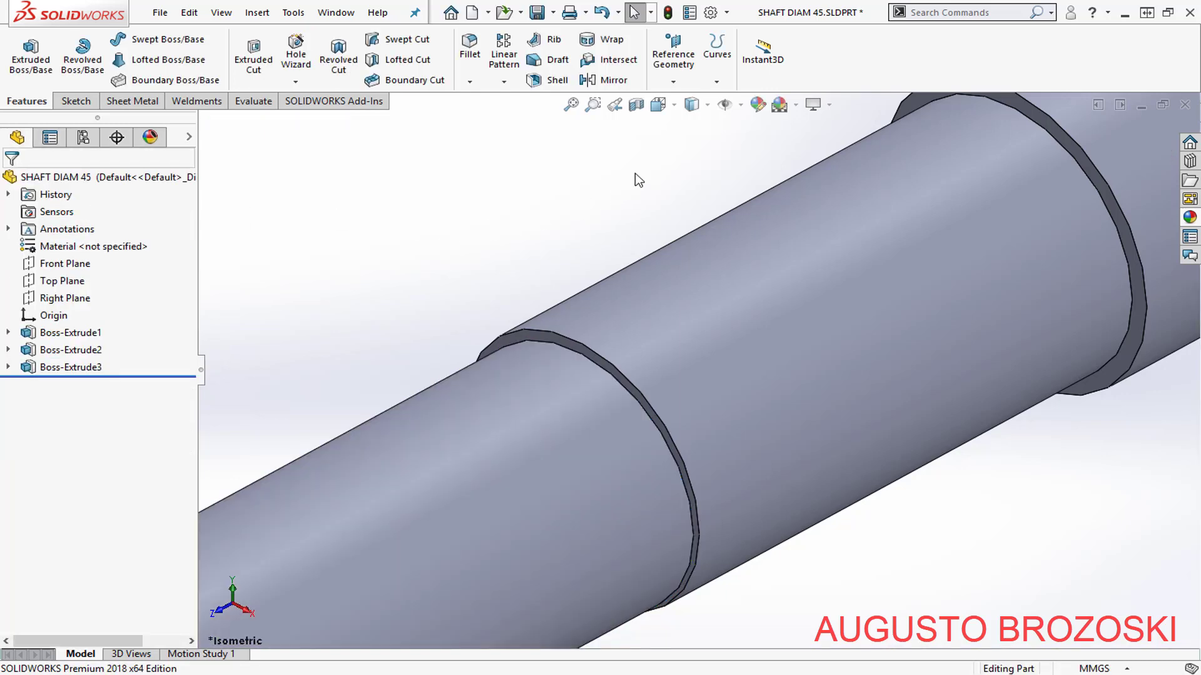
# - Restore the isometric view of the whole shaft and save the part
pyautogui.click(658, 105)
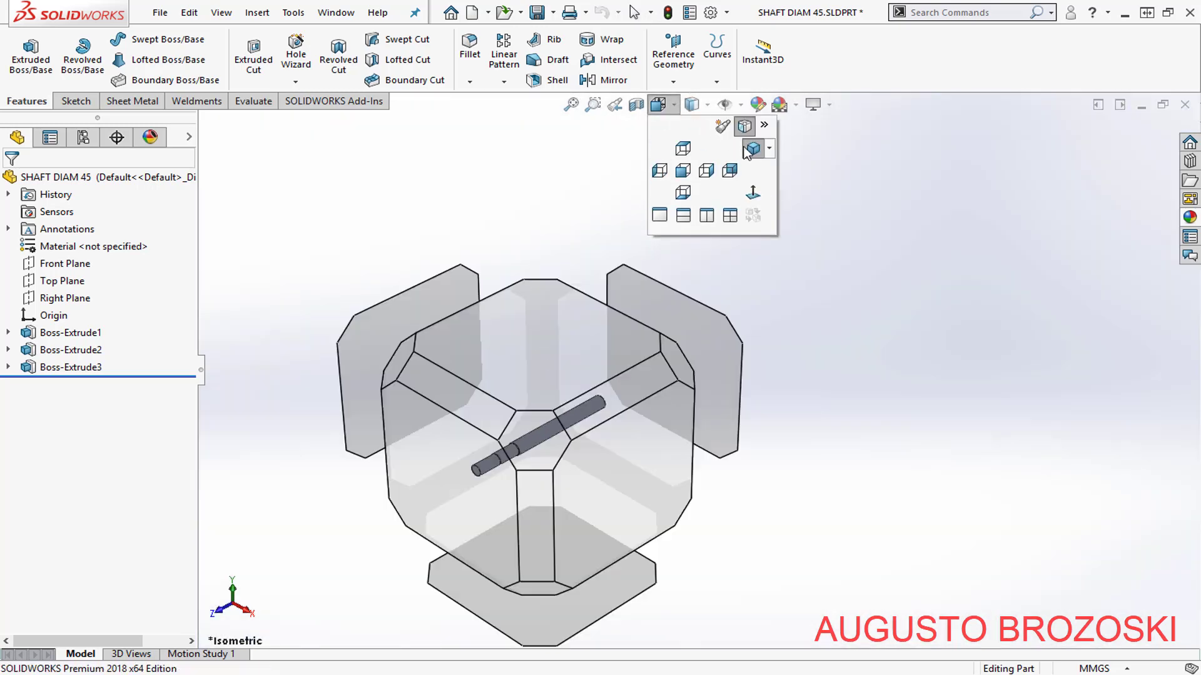
pyautogui.click(746, 152)
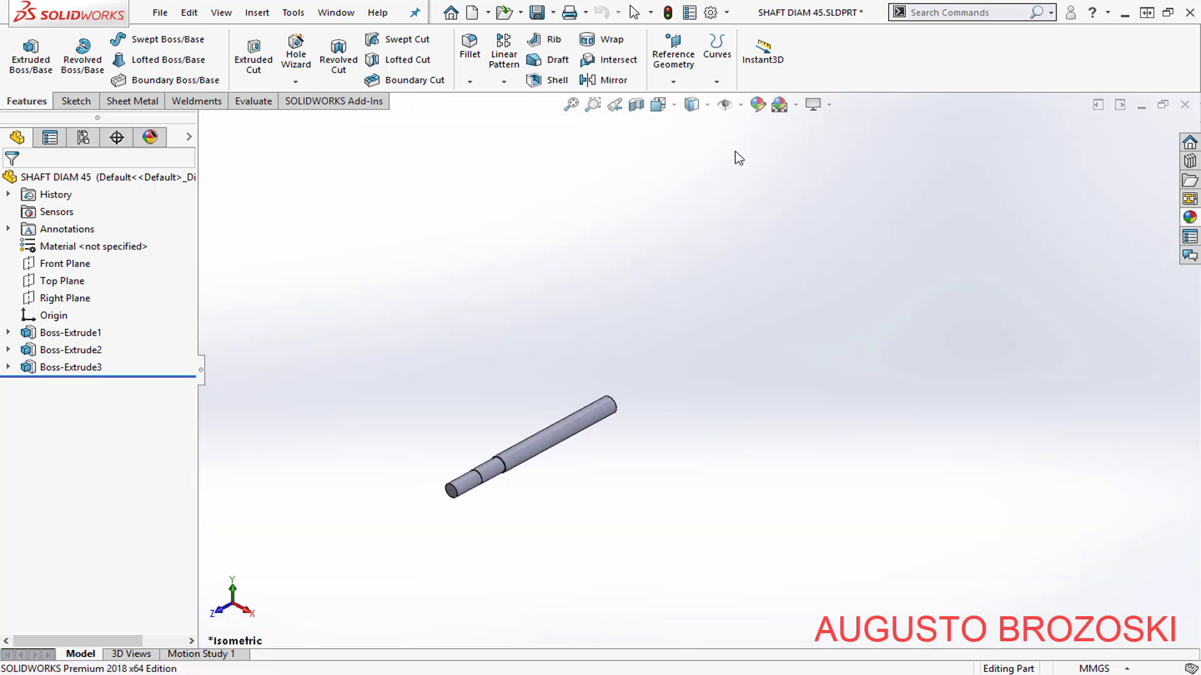
pyautogui.click(536, 12)
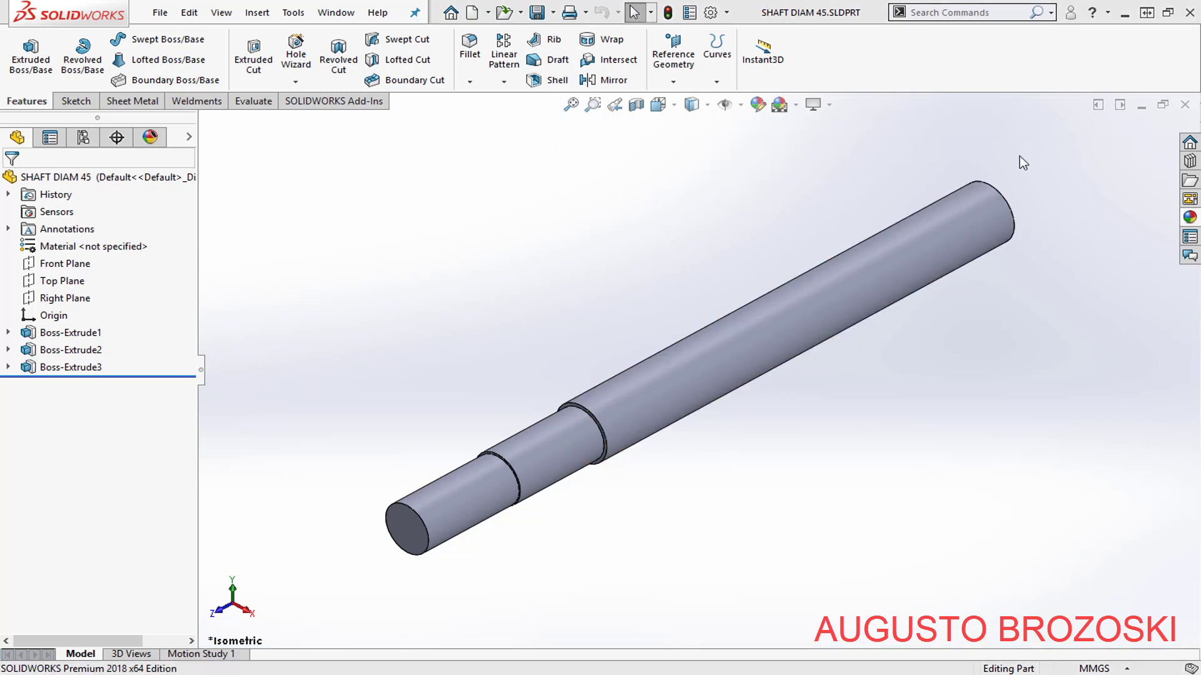
# - Check the opposite side's dimensions in the shaft drawing PDF and orient the model to show the unstepped end face
pyautogui.click(436, 669)
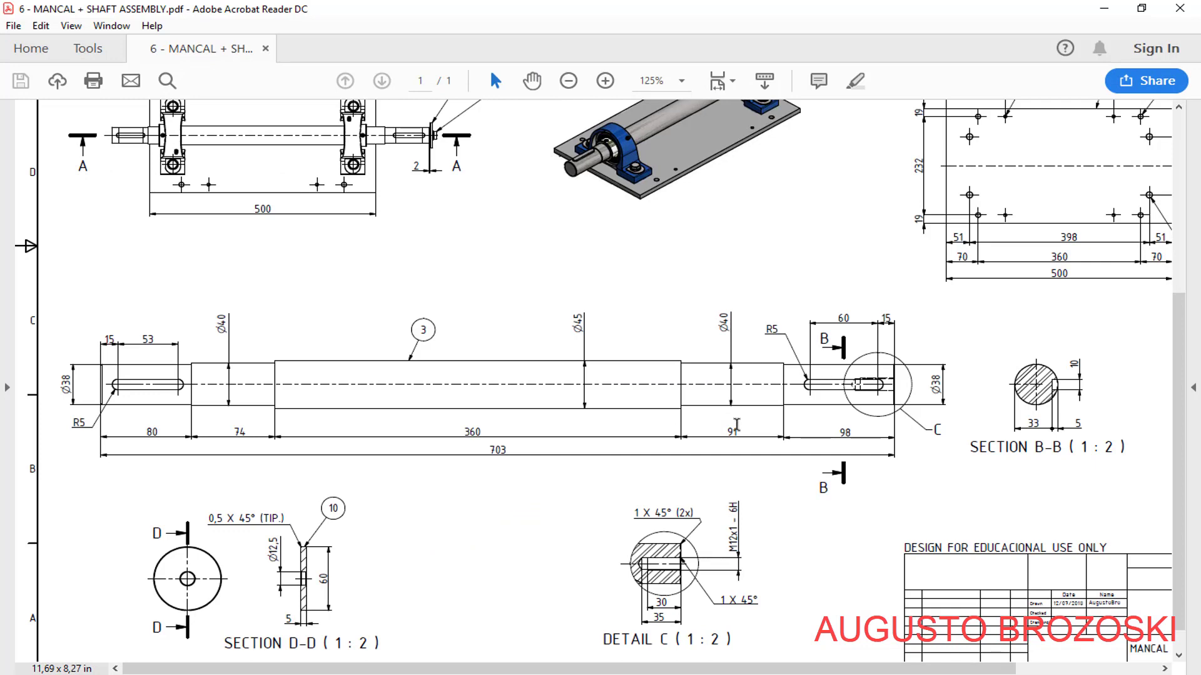
pyautogui.click(1102, 10)
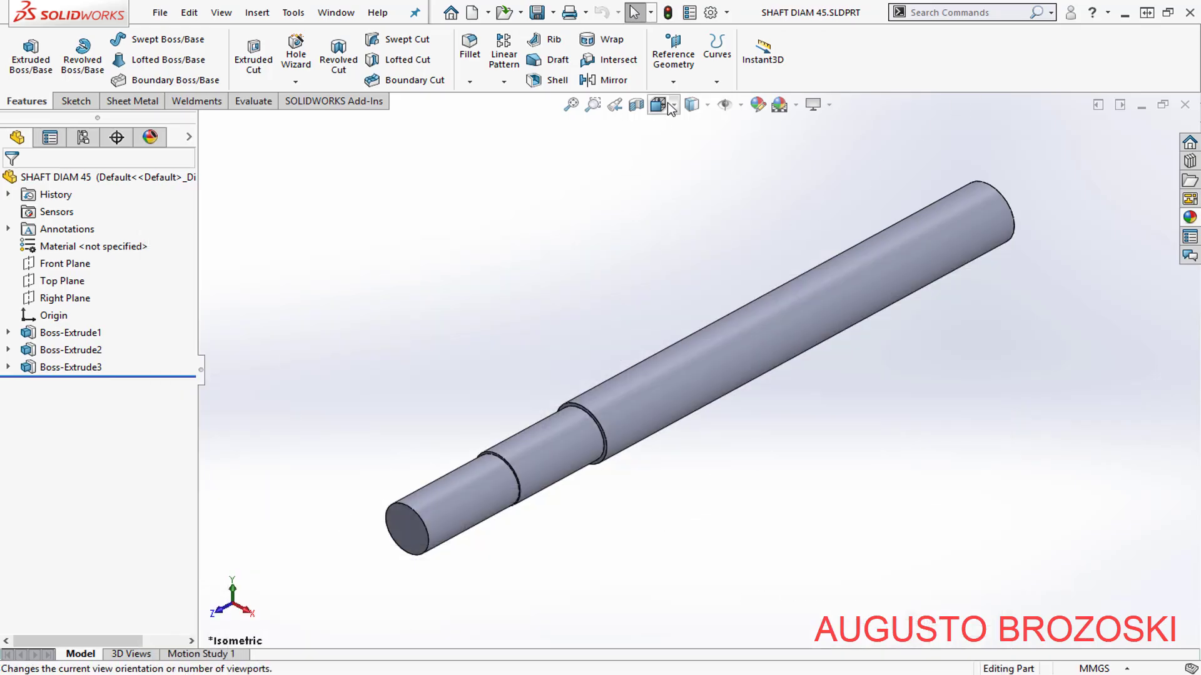
pyautogui.click(670, 108)
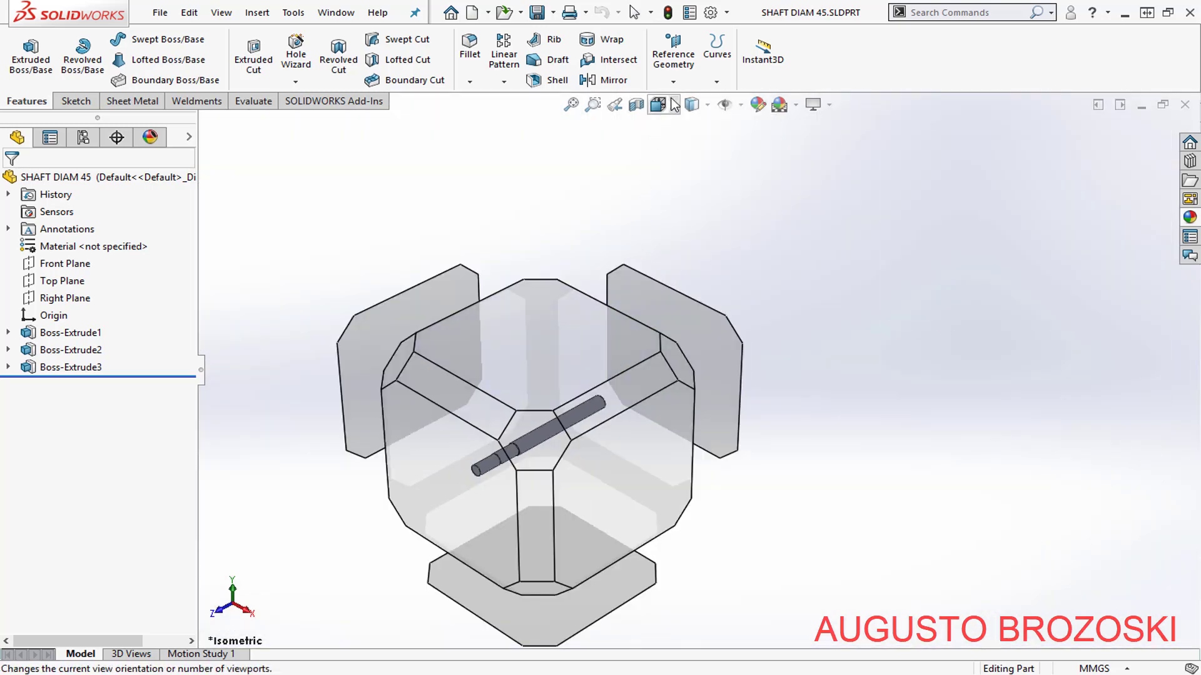
pyautogui.click(669, 112)
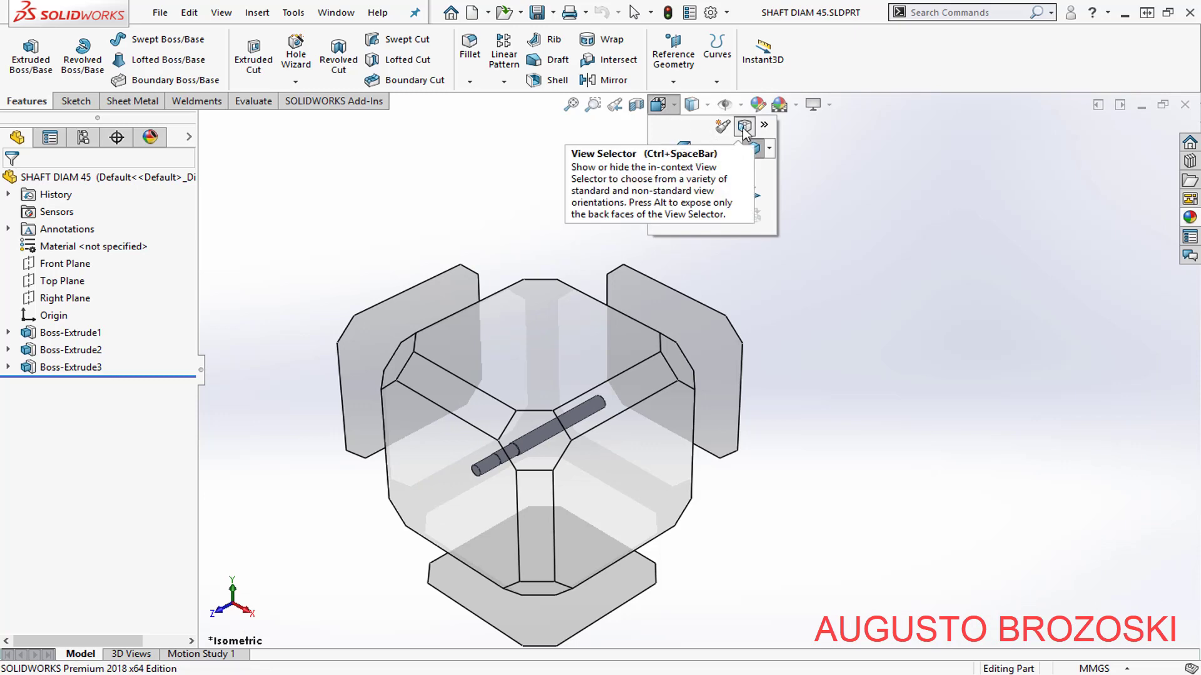
pyautogui.click(598, 185)
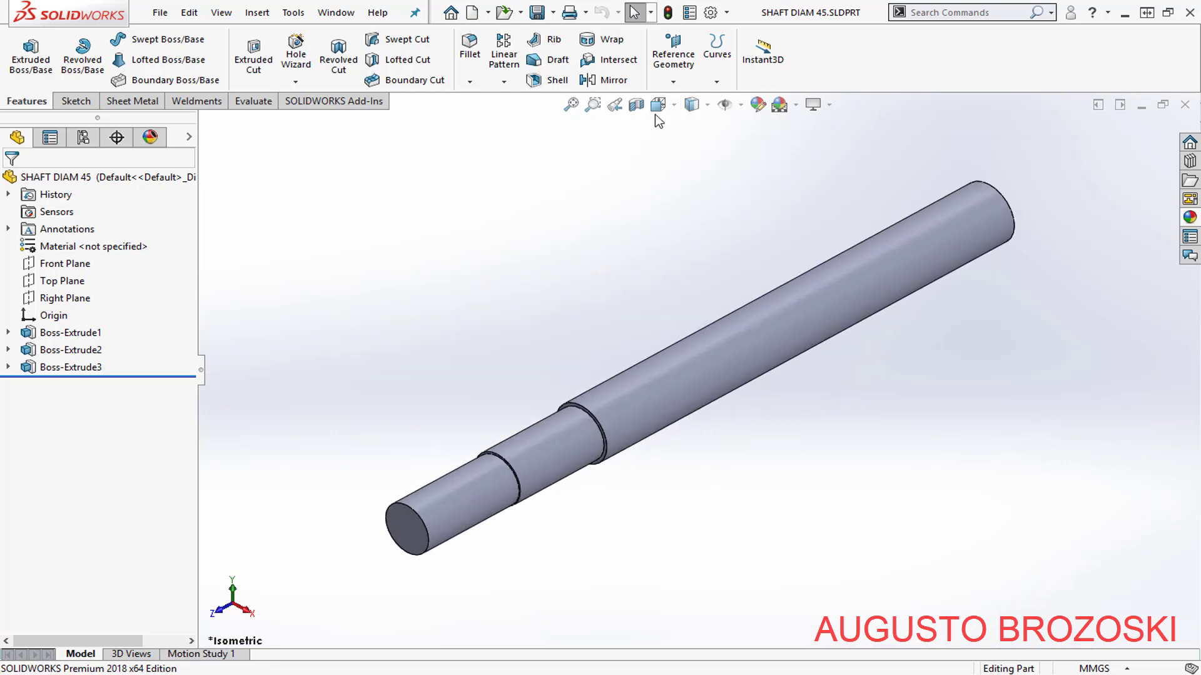
pyautogui.click(659, 107)
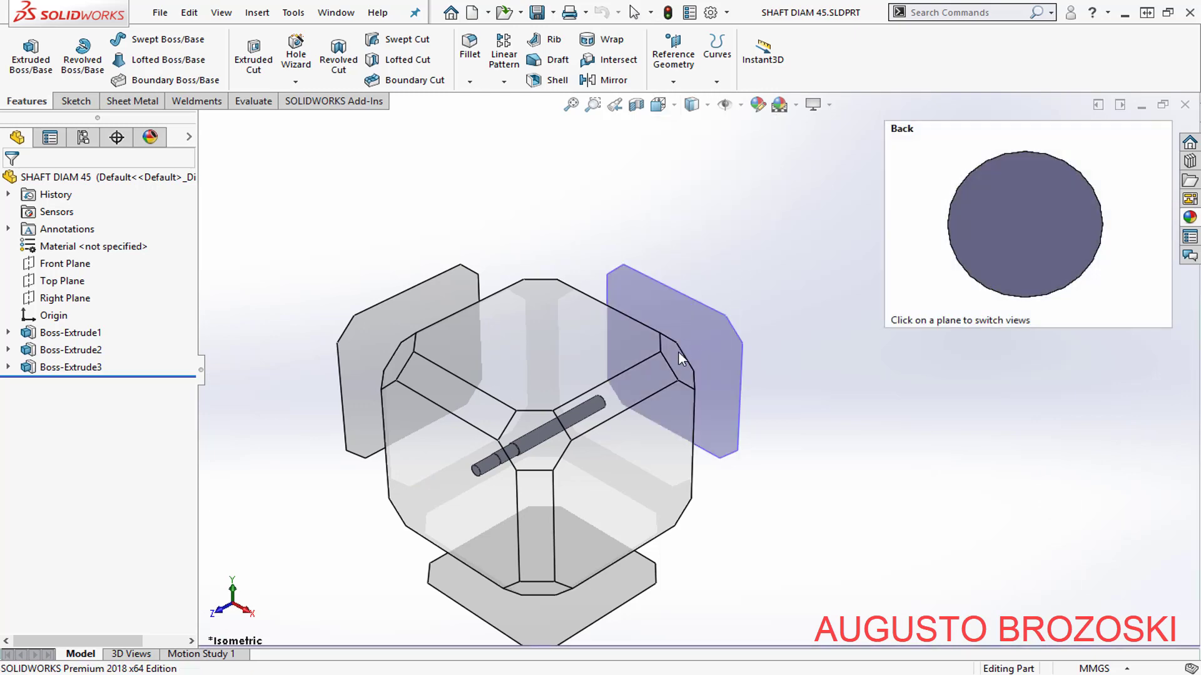
pyautogui.click(677, 358)
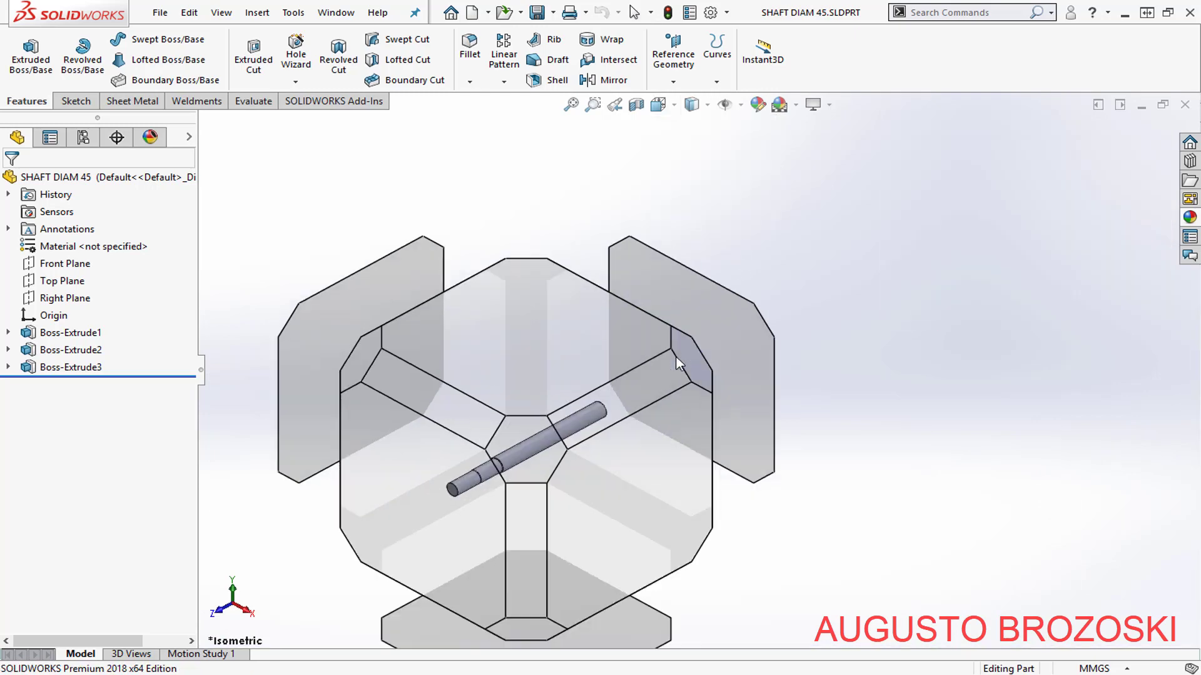
pyautogui.scroll(-5, 1029, 549)
pyautogui.scroll(-3, 998, 547)
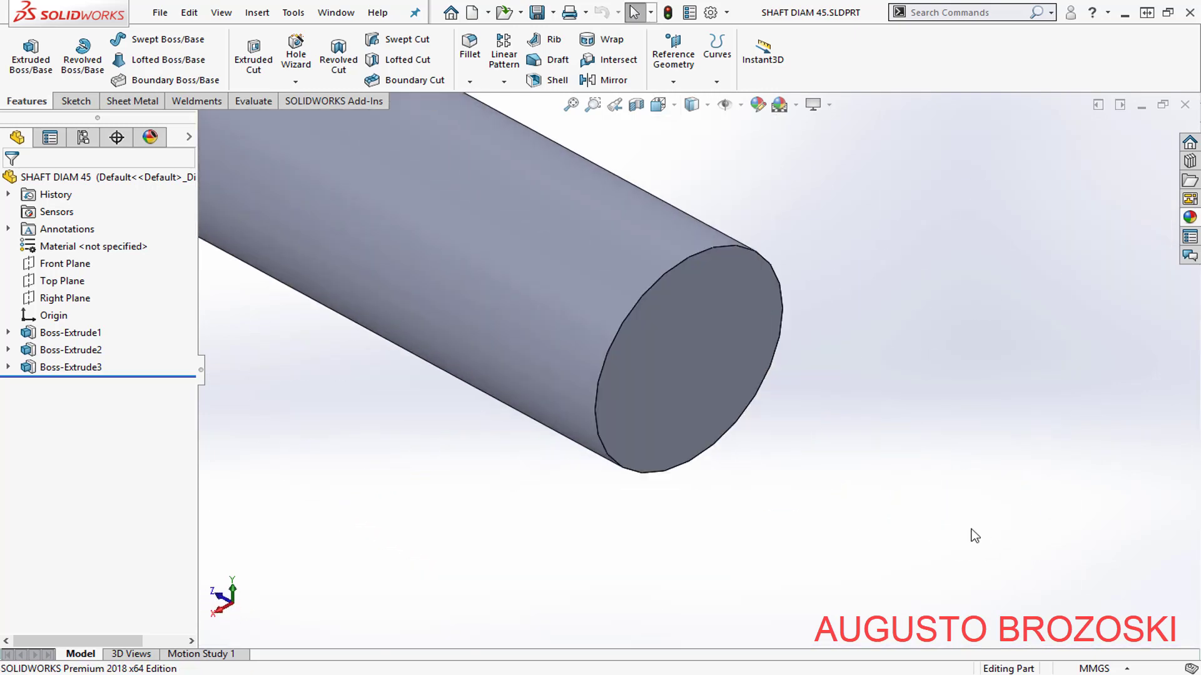
# - Sketch a circle about 33 mm in diameter, centred on the origin, on the shaft's unstepped end face
pyautogui.click(500, 305)
pyautogui.click(74, 102)
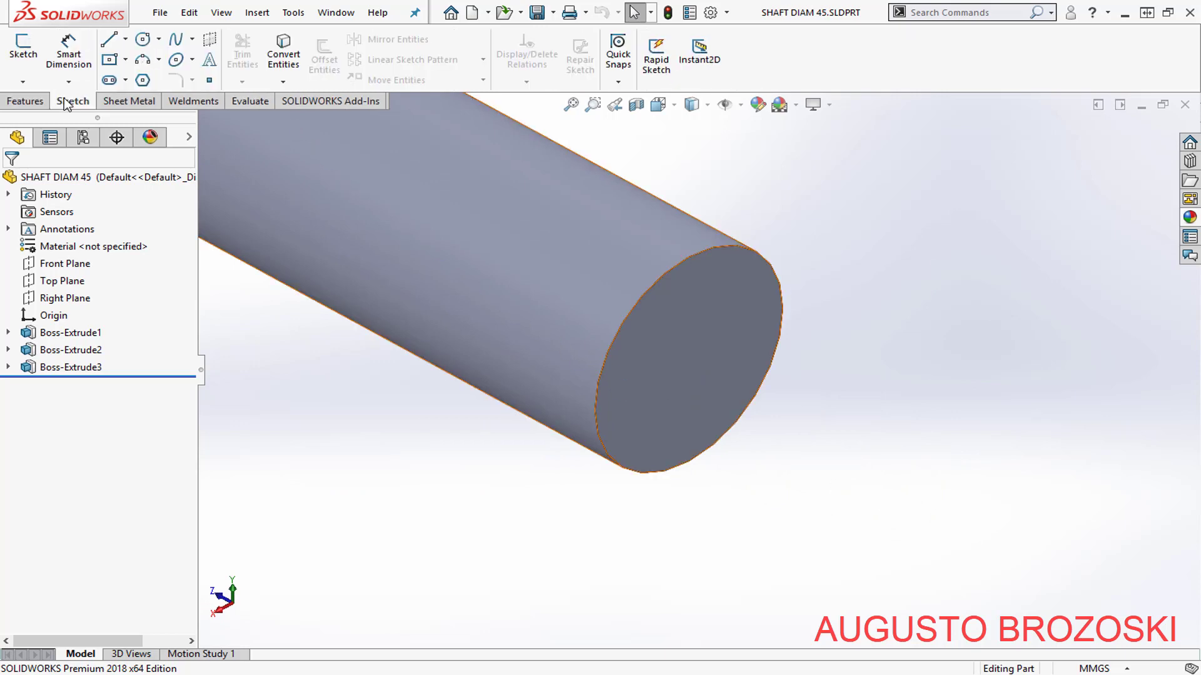
pyautogui.click(24, 48)
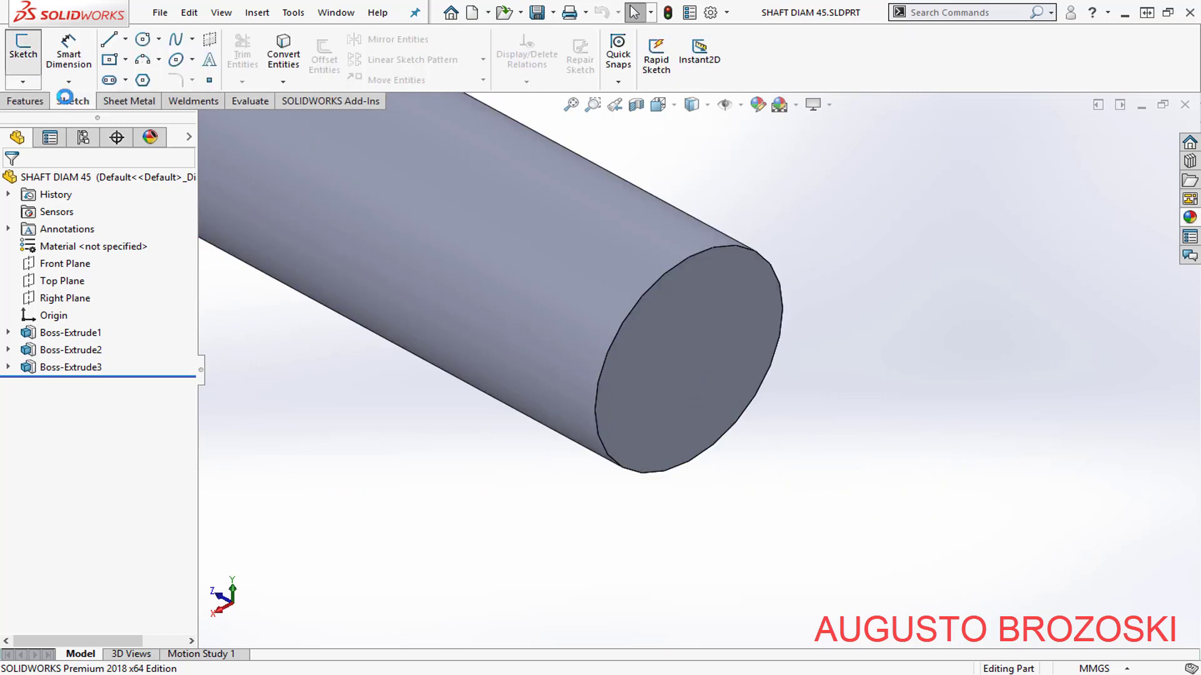
pyautogui.click(734, 302)
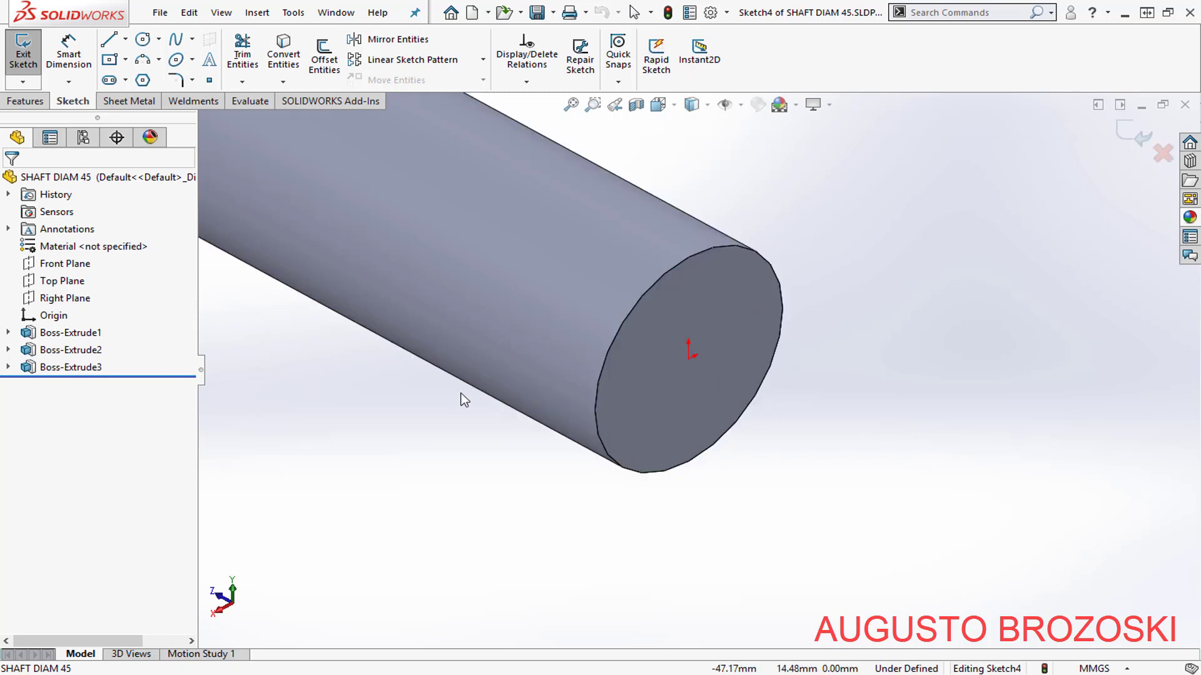
pyautogui.click(144, 42)
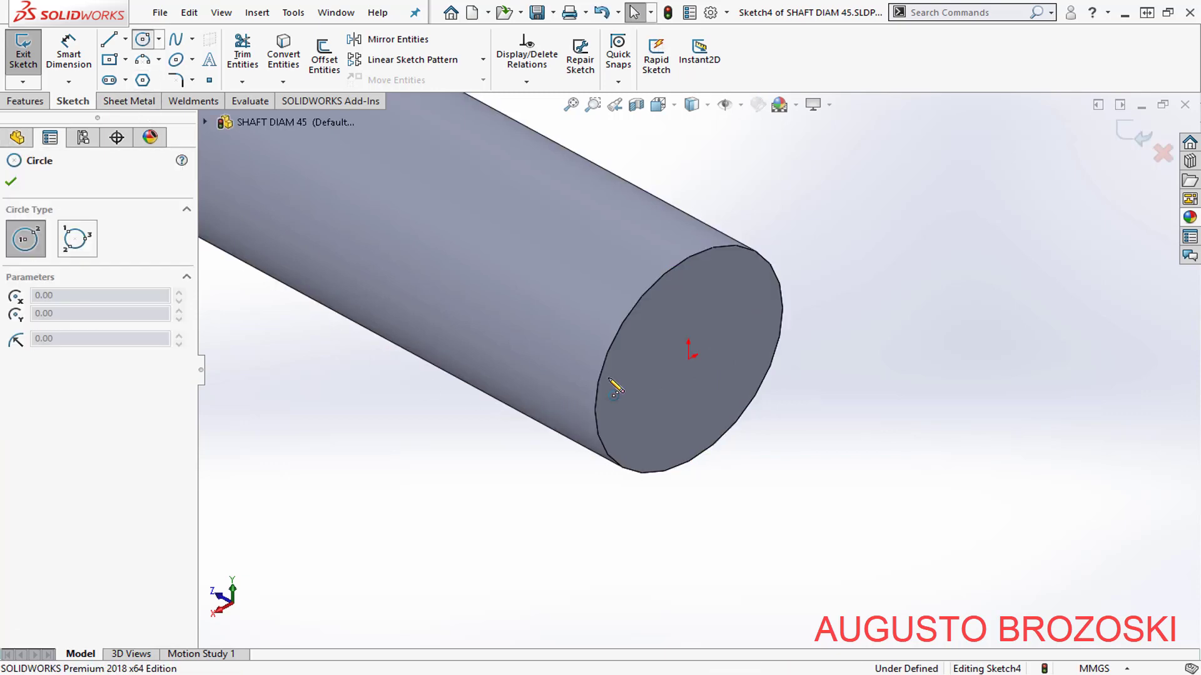
pyautogui.click(688, 359)
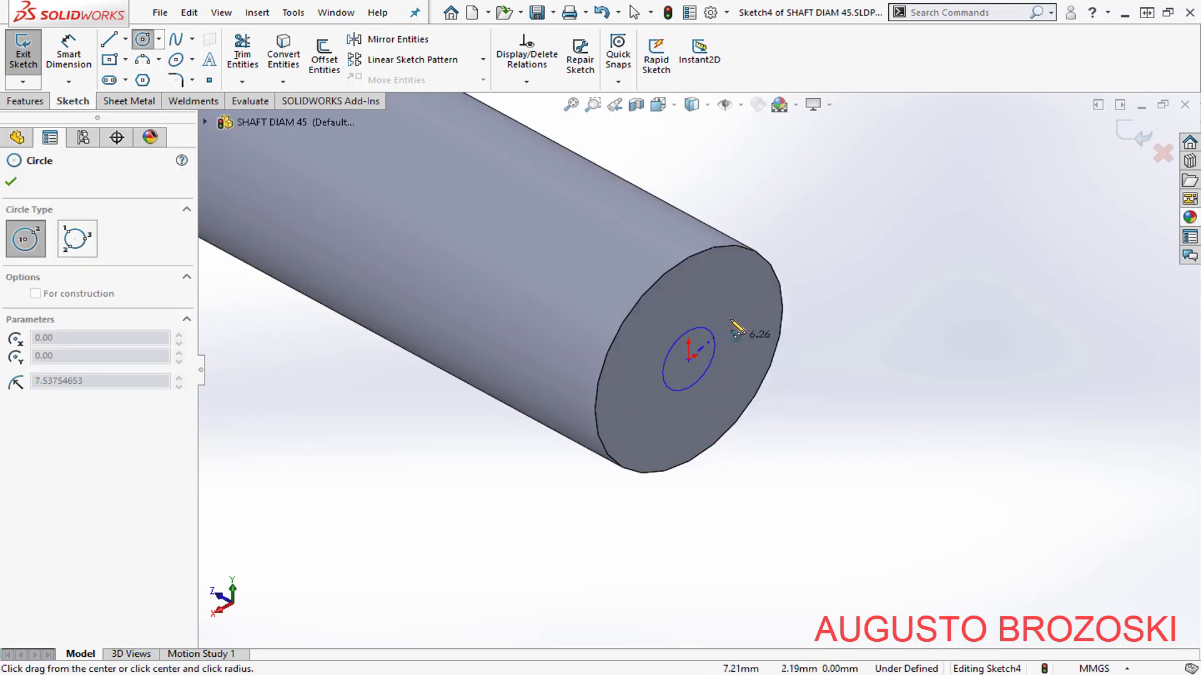
pyautogui.click(752, 291)
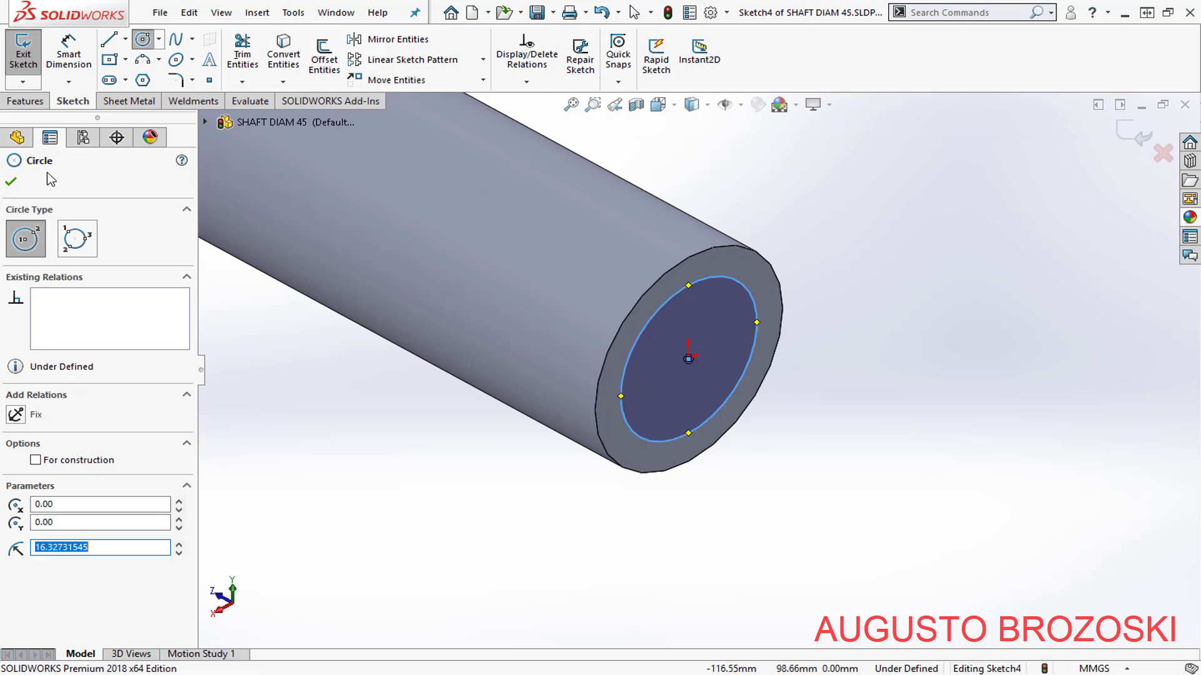
pyautogui.click(11, 181)
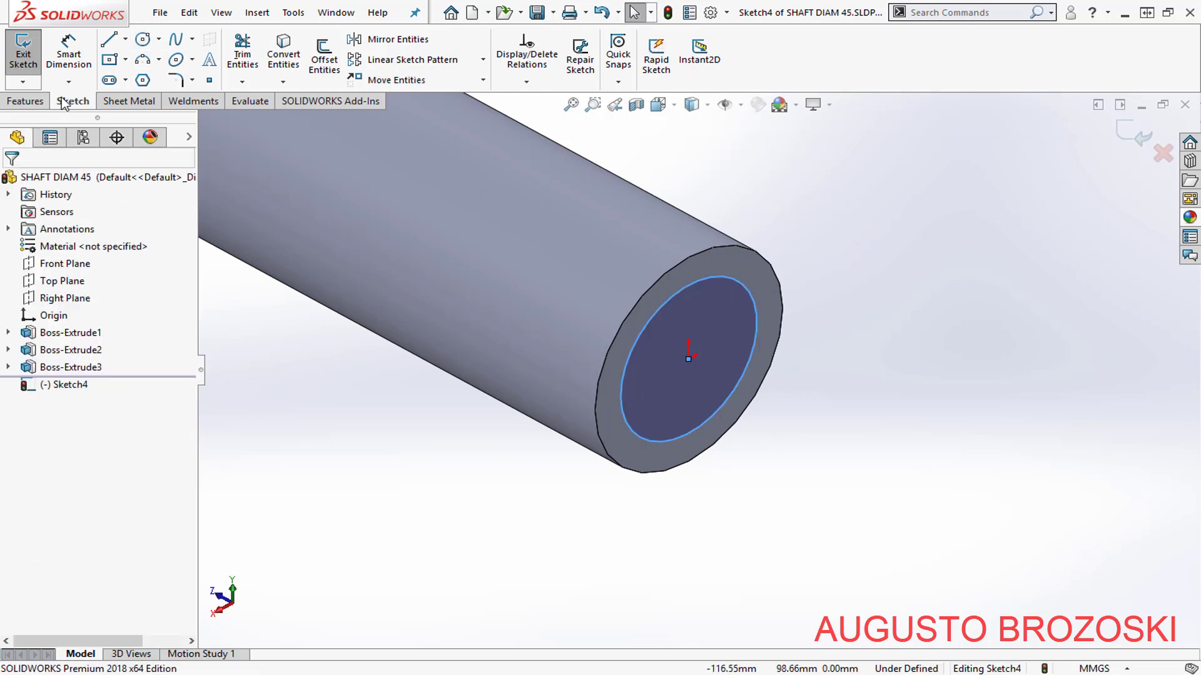
# - Dimension the end-face circle to a 40 mm diameter and finish the sketch
pyautogui.click(69, 53)
pyautogui.click(753, 287)
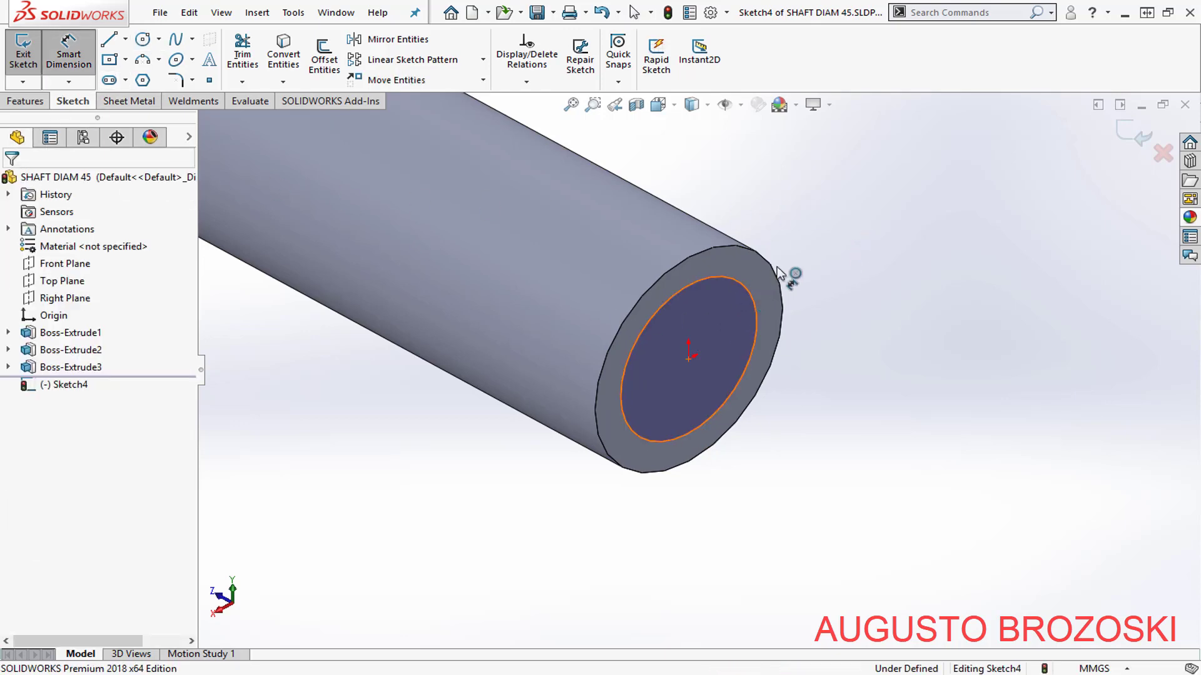
pyautogui.click(816, 256)
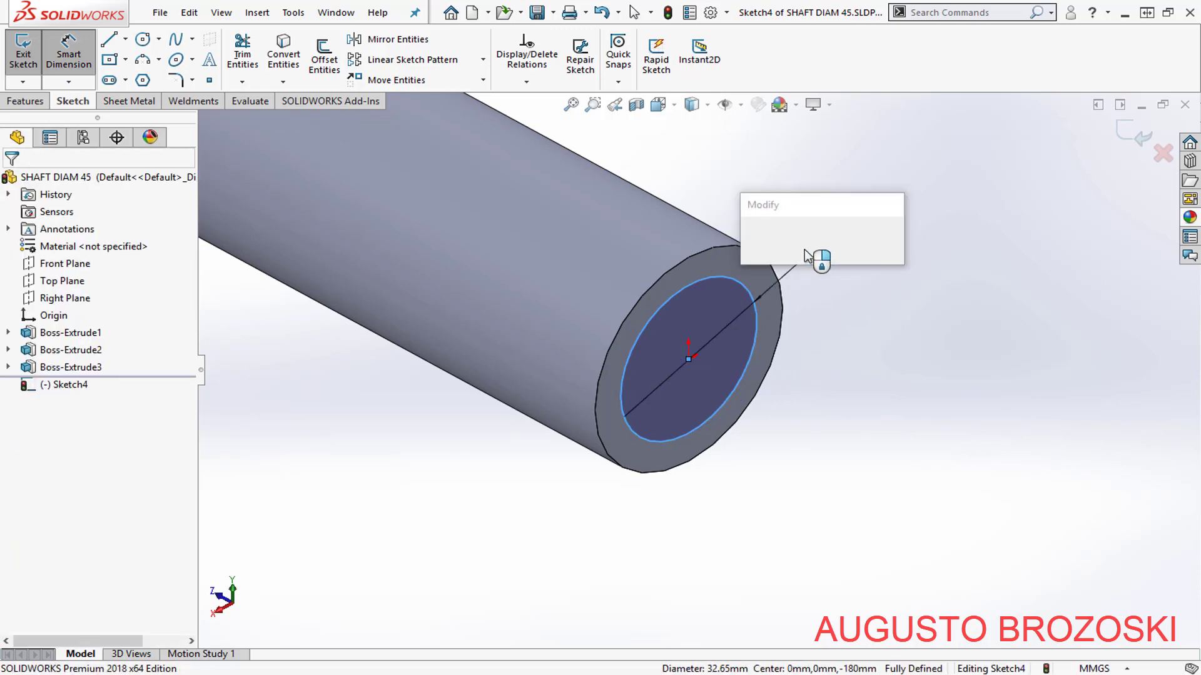
pyautogui.write('40')
pyautogui.press('Return')
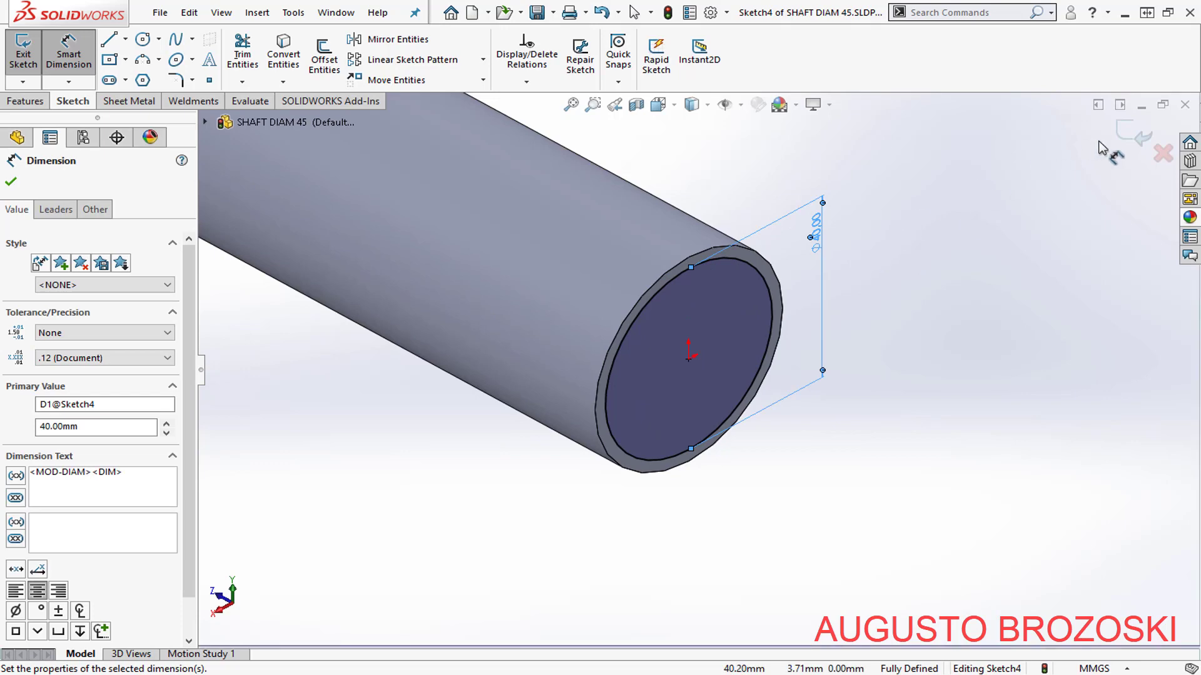
pyautogui.click(1130, 142)
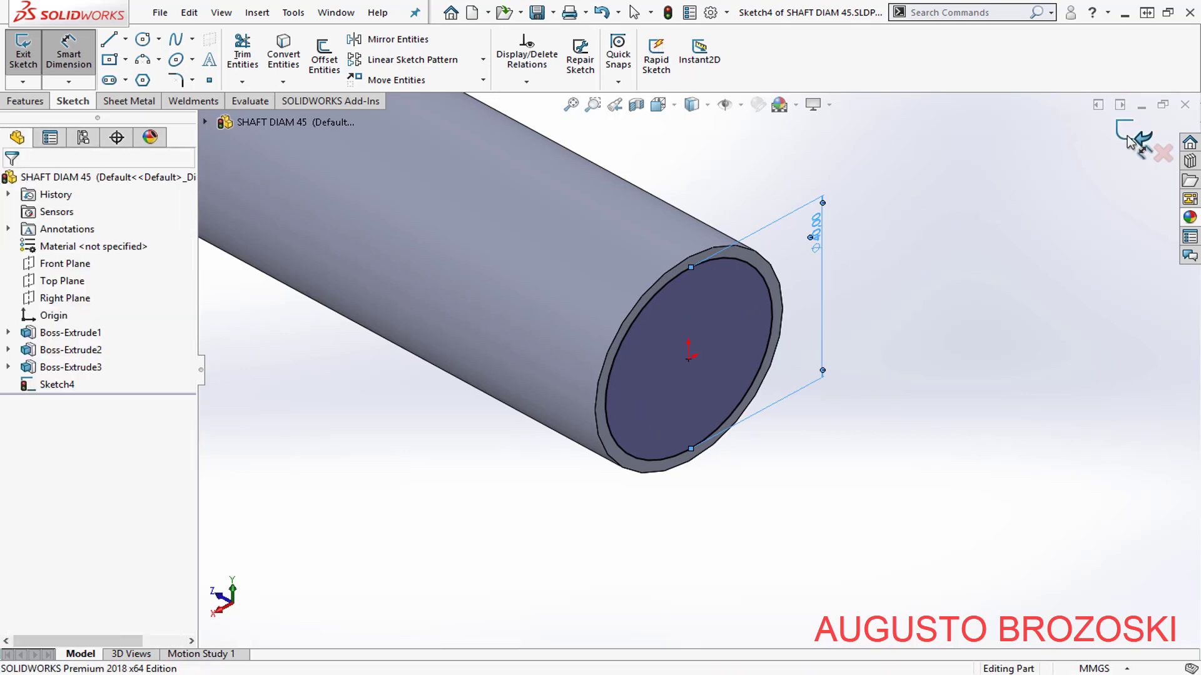
# - Extrude the 40 mm circle 91 mm outward from the end face, merging the result
pyautogui.click(26, 102)
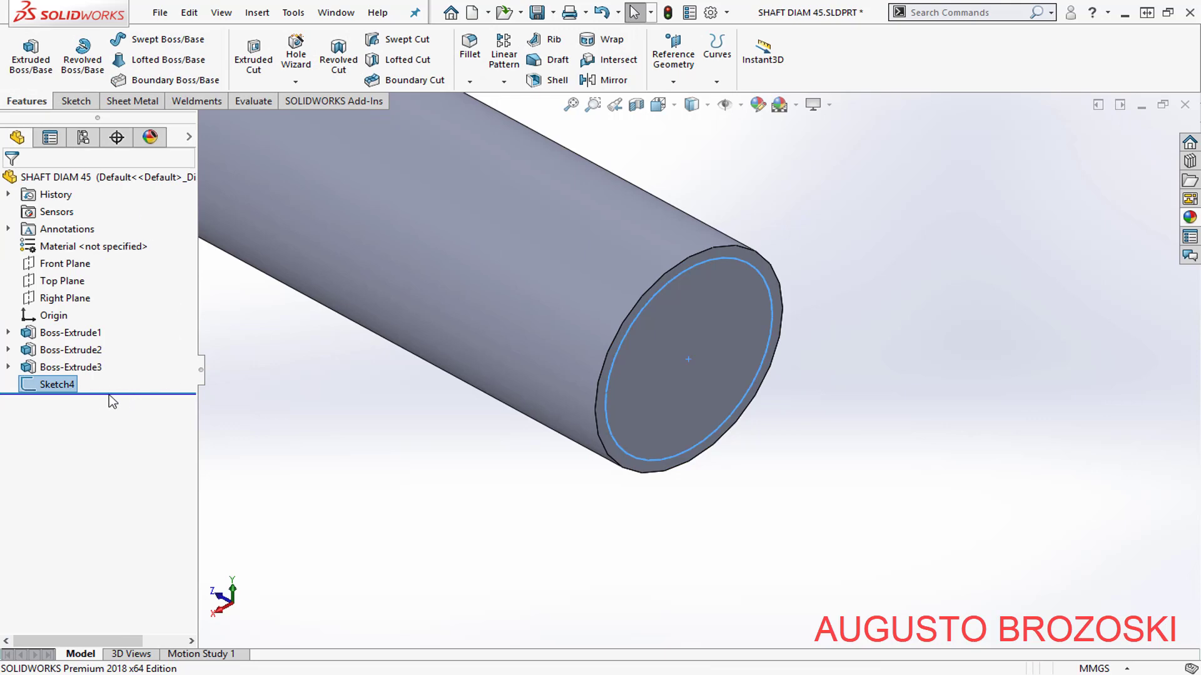
pyautogui.click(29, 51)
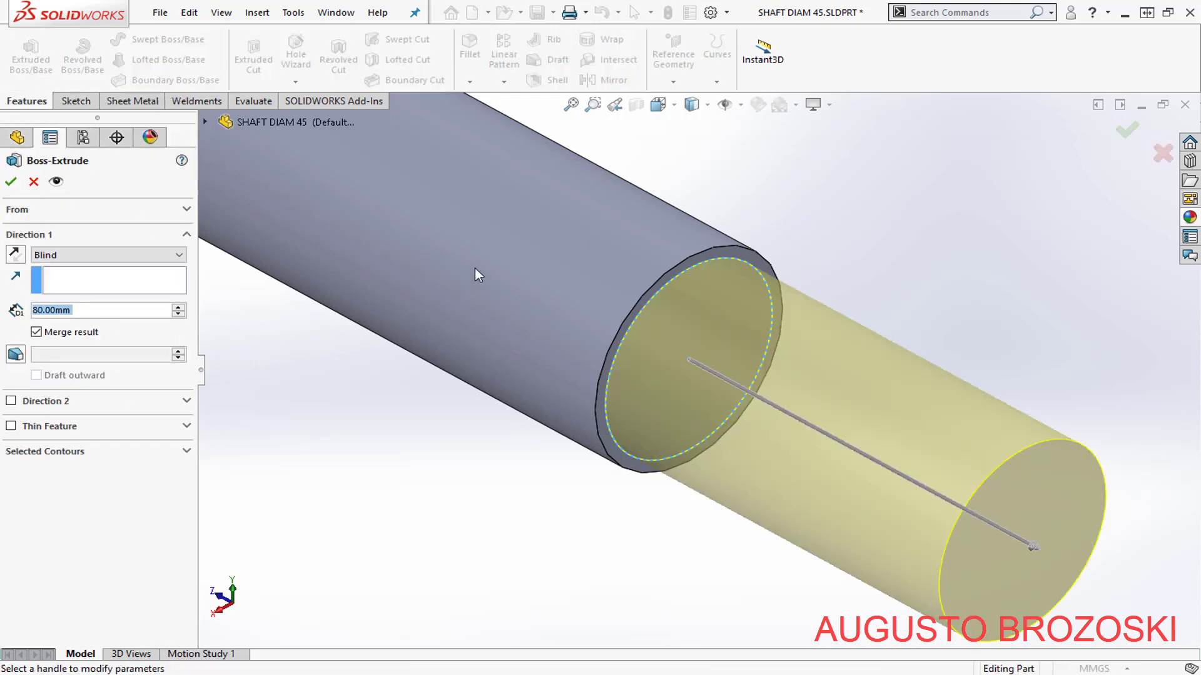
pyautogui.write('91')
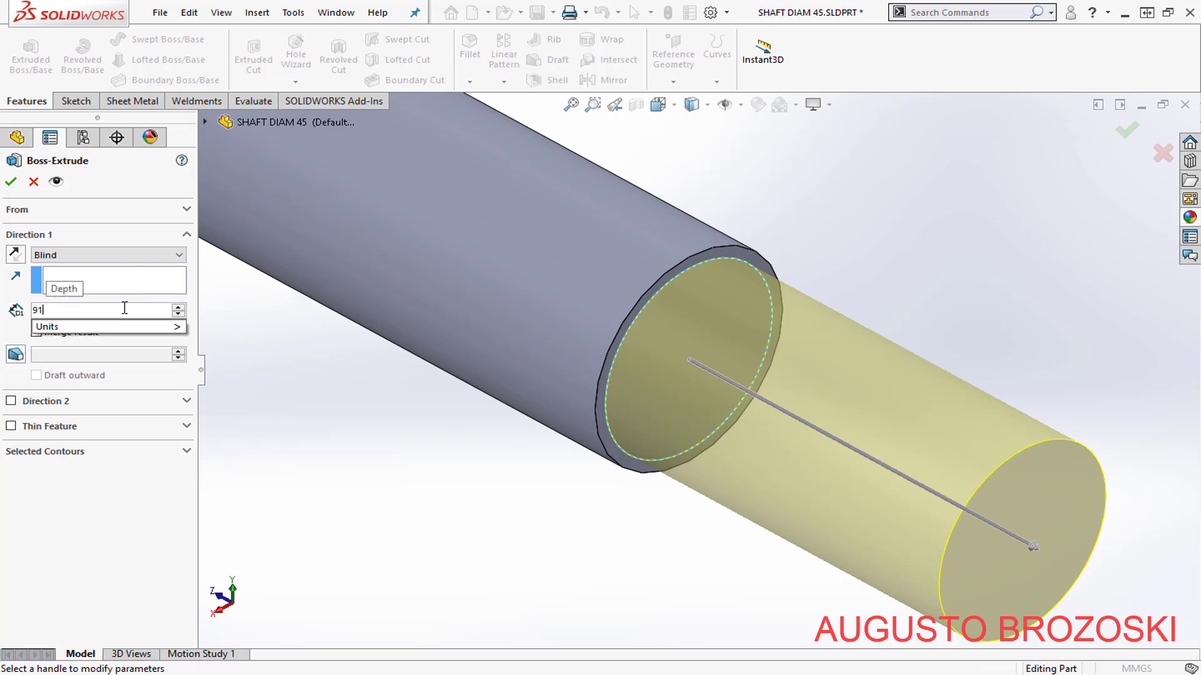
pyautogui.press('Return')
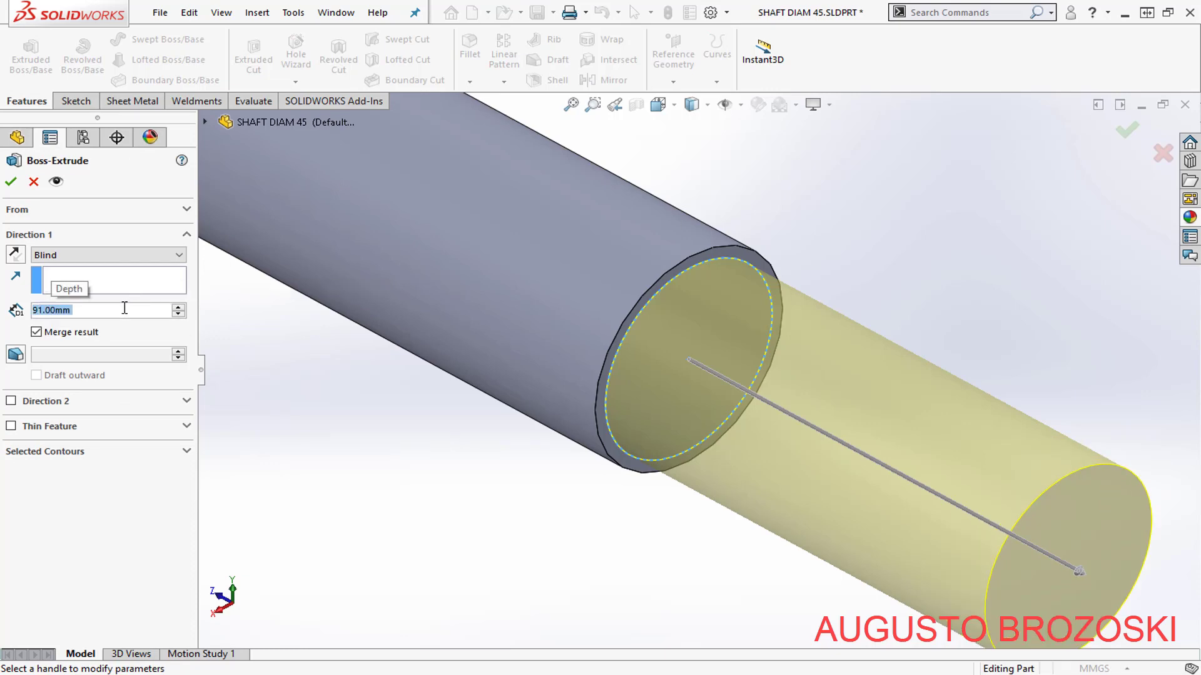
pyautogui.click(9, 182)
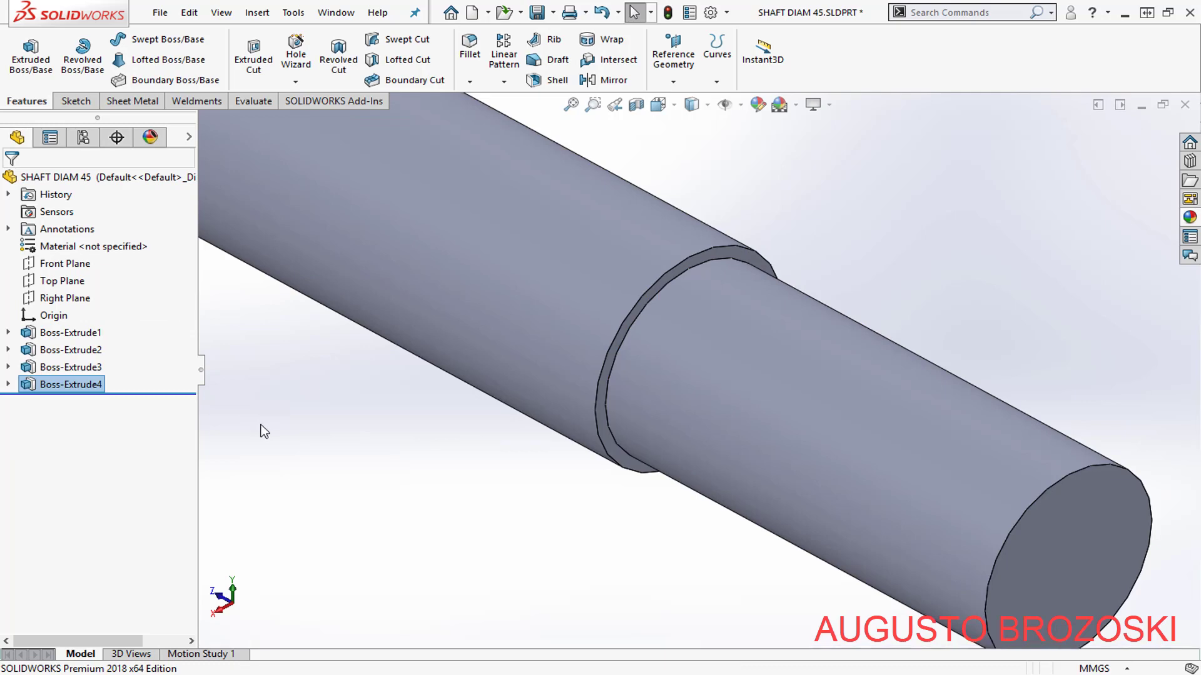
# - Consult the shaft drawing PDF and sketch an origin-centred circle about 30 mm in diameter on the new 40 mm section's end face
pyautogui.scroll(5, 295, 371)
pyautogui.scroll(-5, 964, 512)
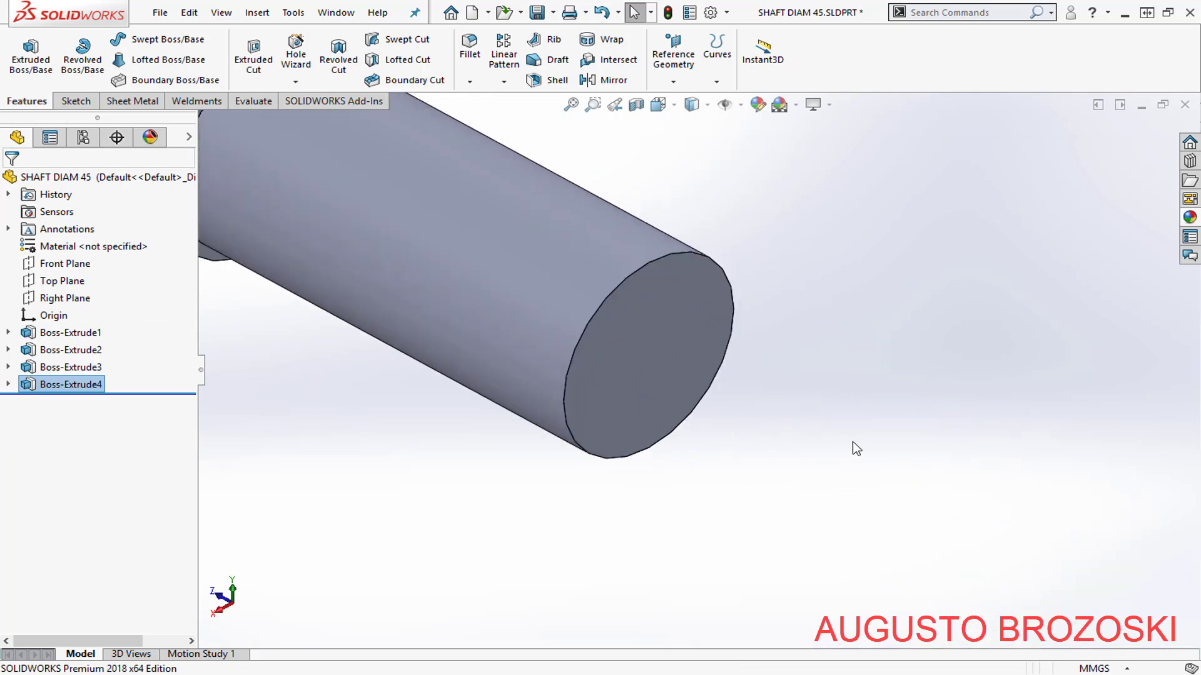
pyautogui.hotkey('alt', 'Tab')
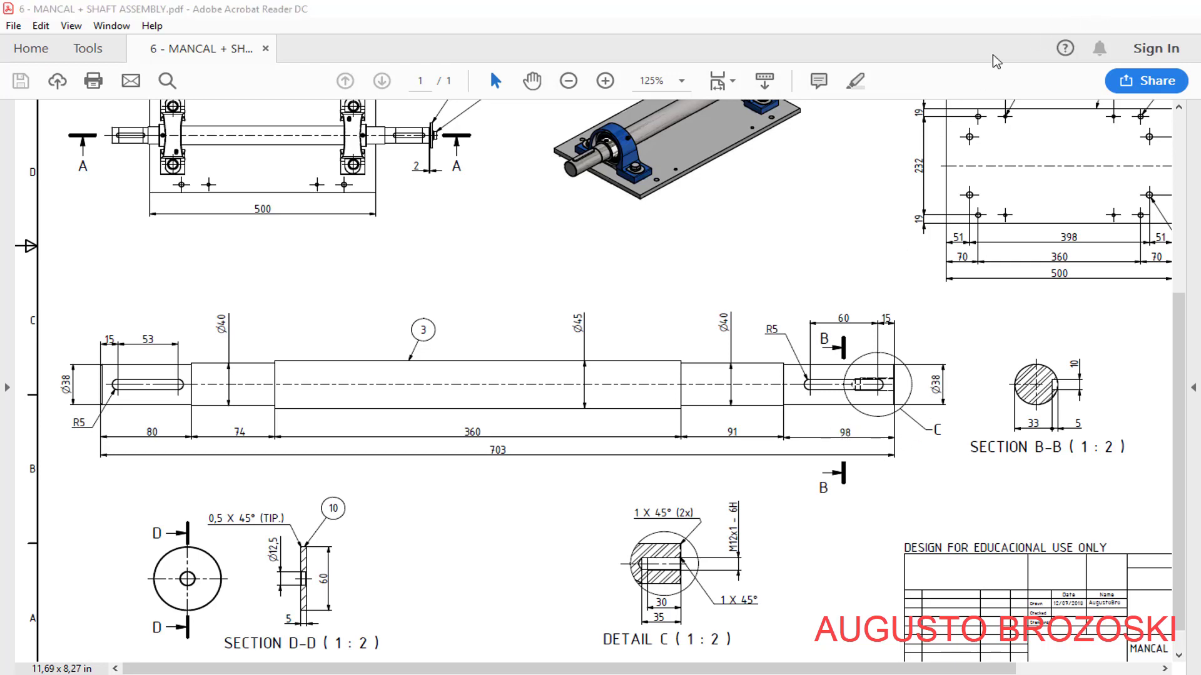
pyautogui.click(1091, 8)
pyautogui.click(74, 100)
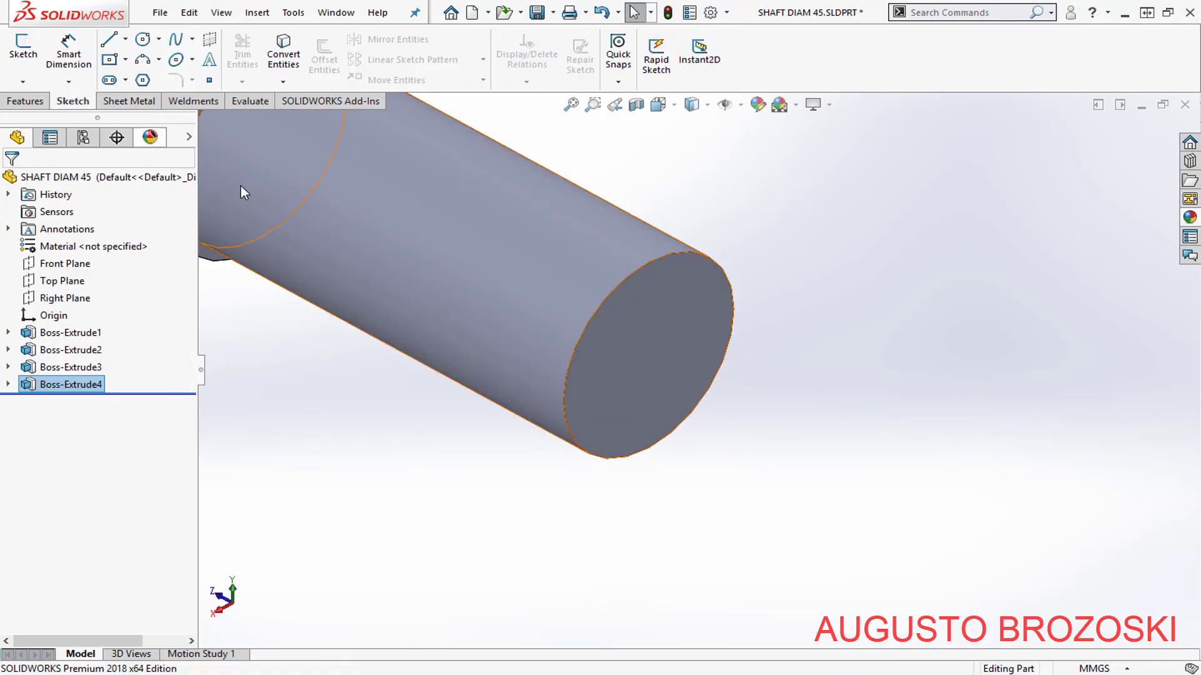
pyautogui.click(23, 50)
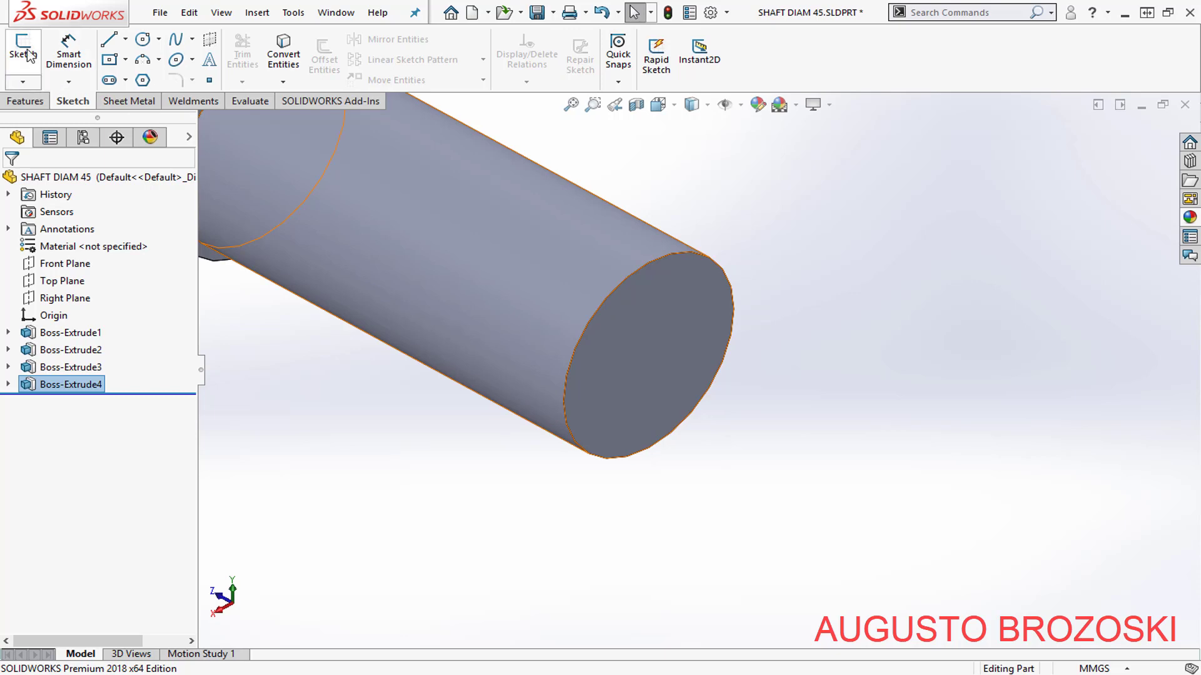
pyautogui.click(682, 294)
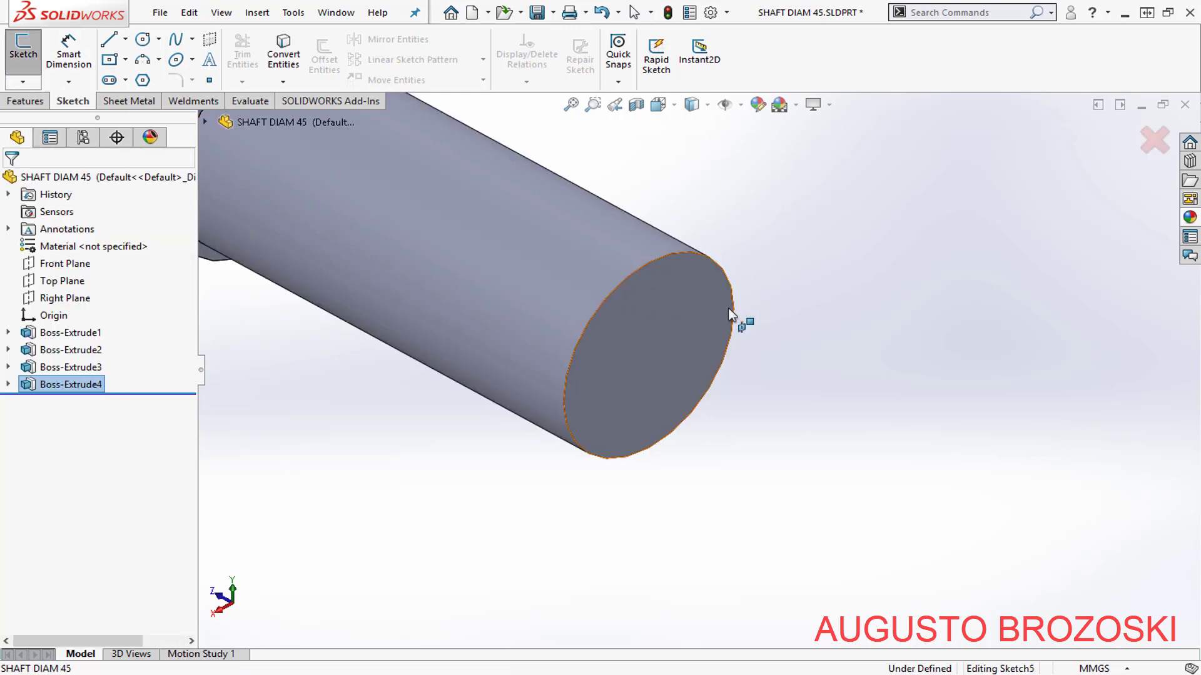
pyautogui.click(143, 41)
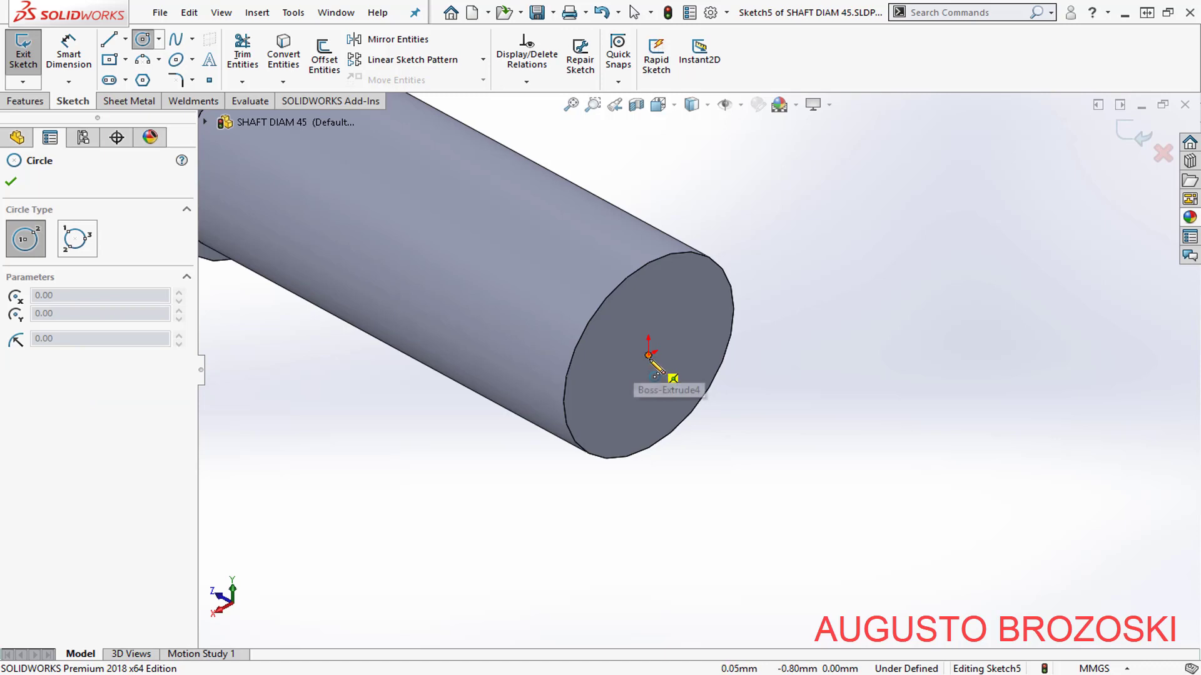
pyautogui.click(649, 352)
pyautogui.click(721, 294)
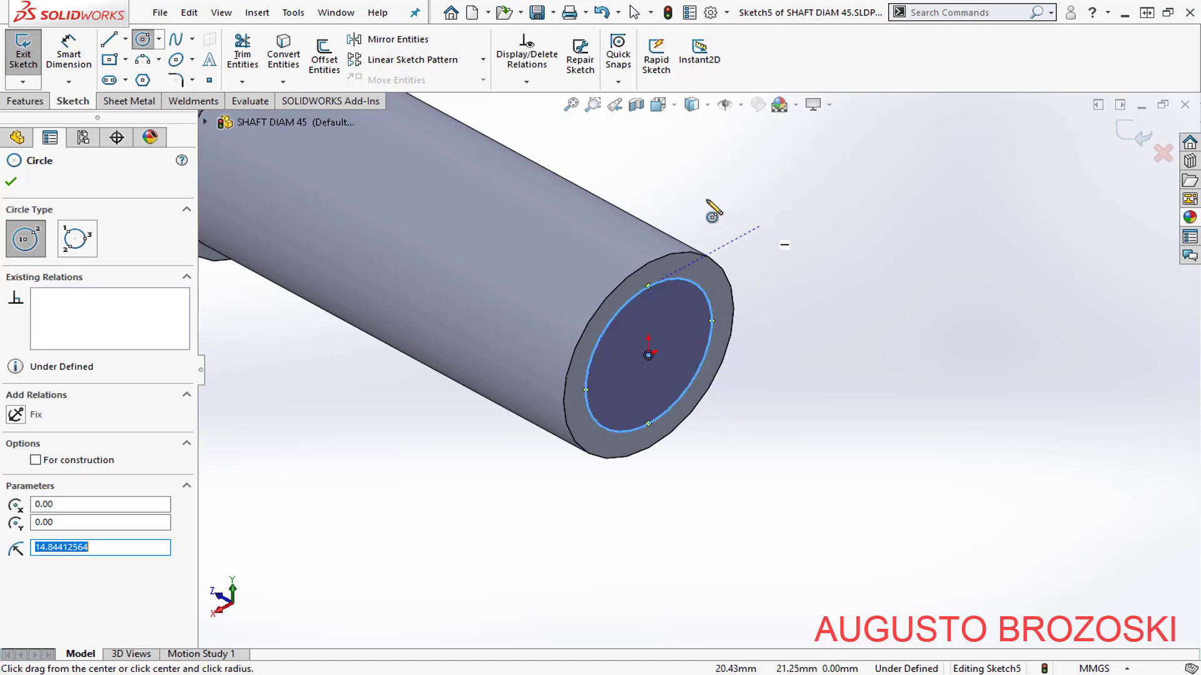
# - Dimension the circle on the 40 mm section's end face to a 38 mm diameter and close the sketch
pyautogui.click(69, 51)
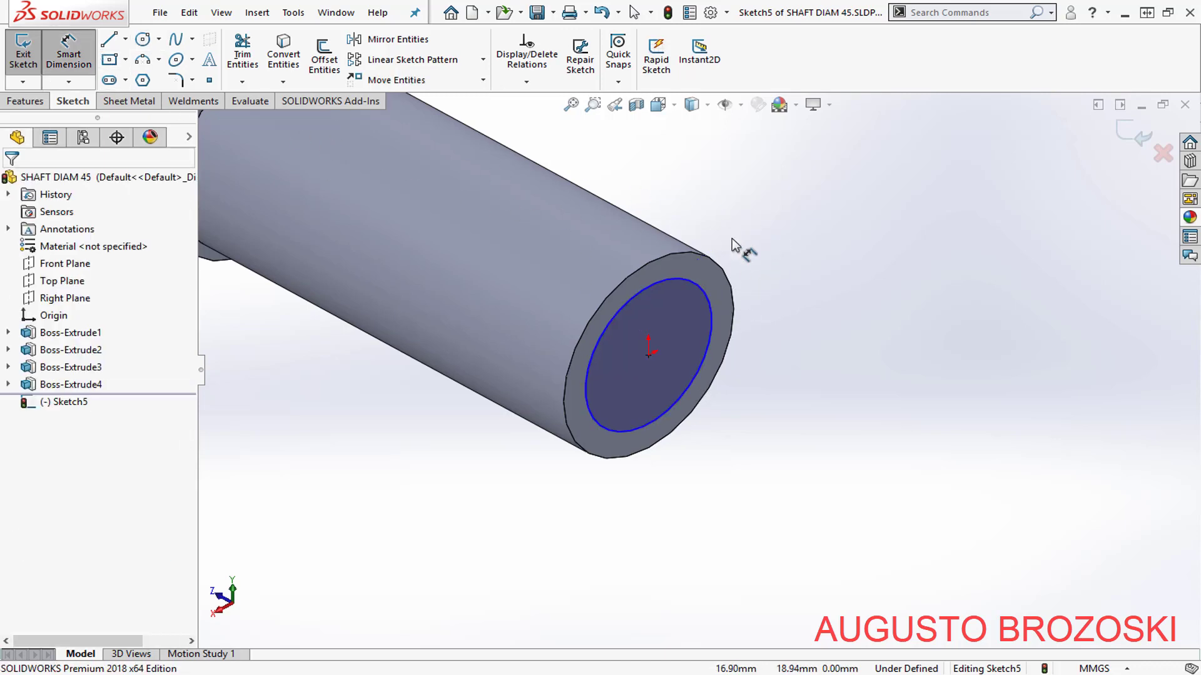
pyautogui.click(701, 287)
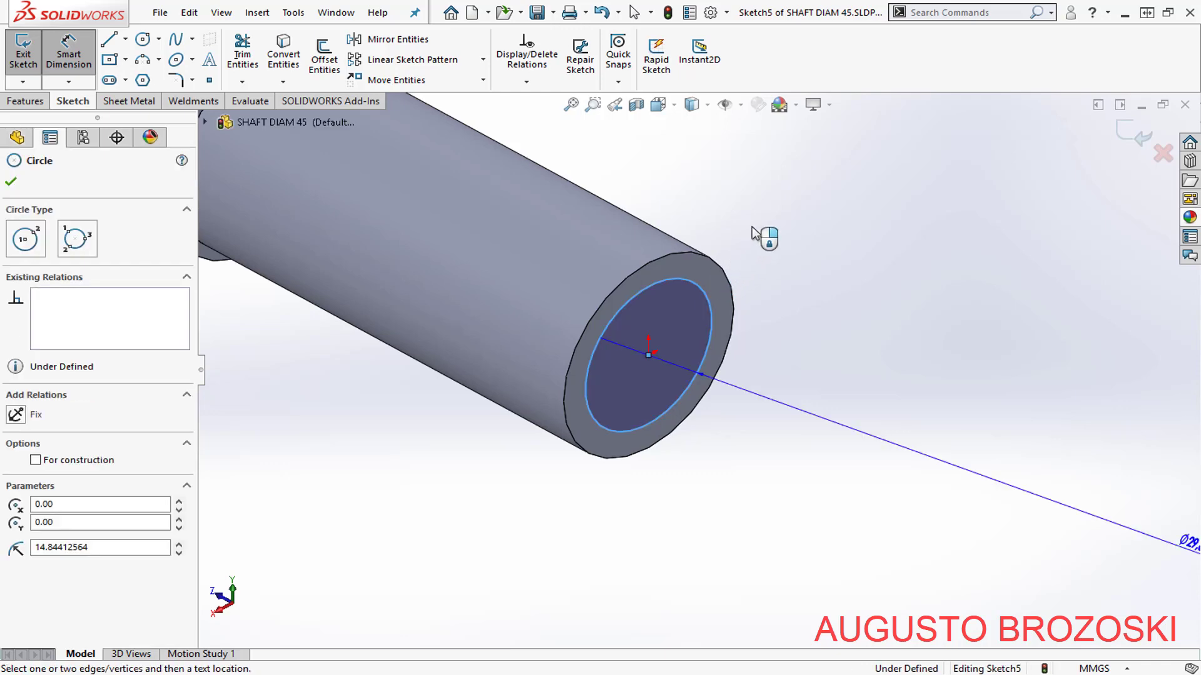
pyautogui.click(762, 218)
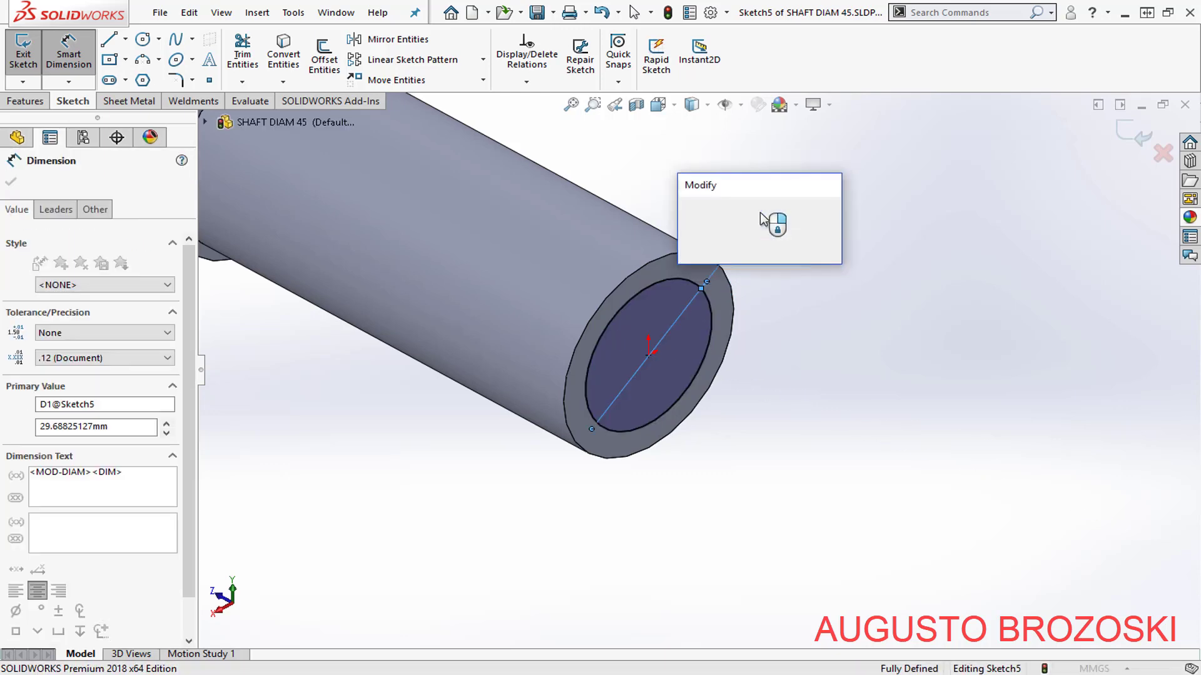
pyautogui.write('38')
pyautogui.press('Return')
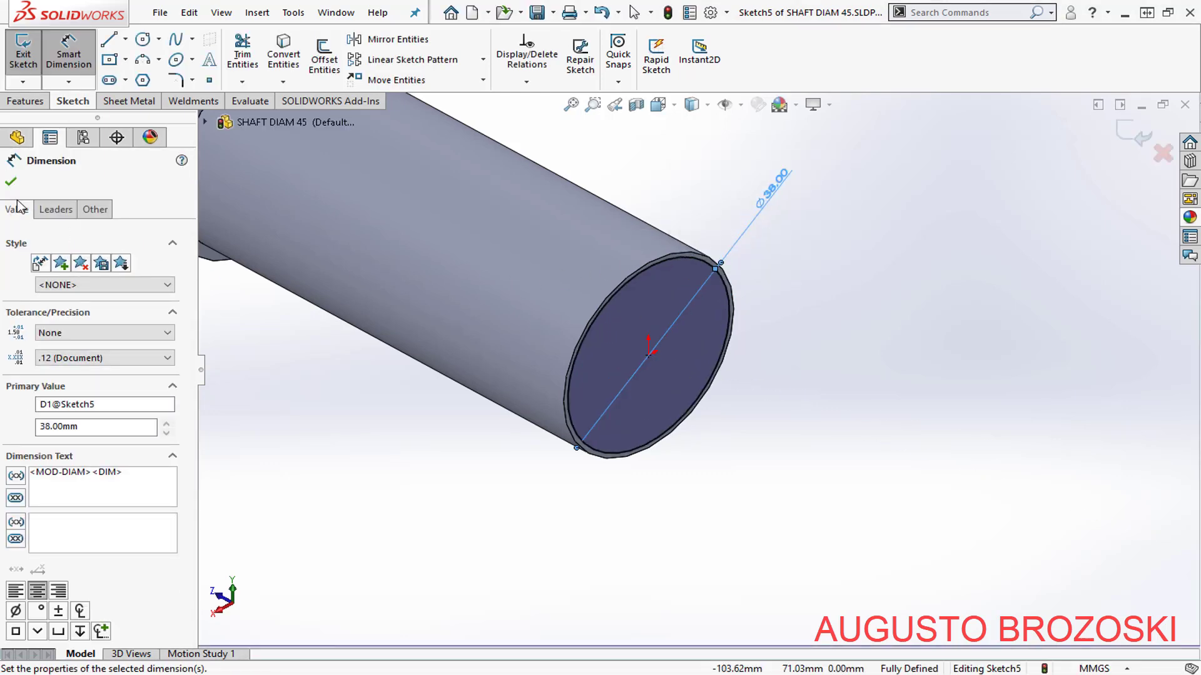
pyautogui.click(9, 183)
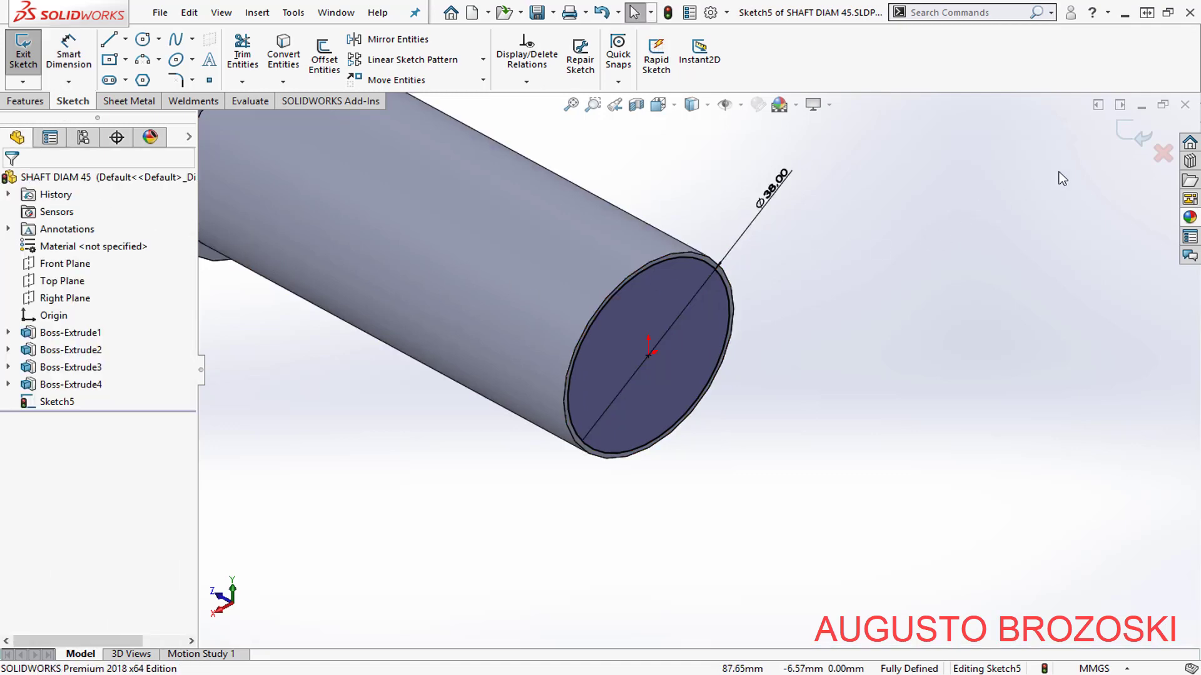
pyautogui.click(1132, 139)
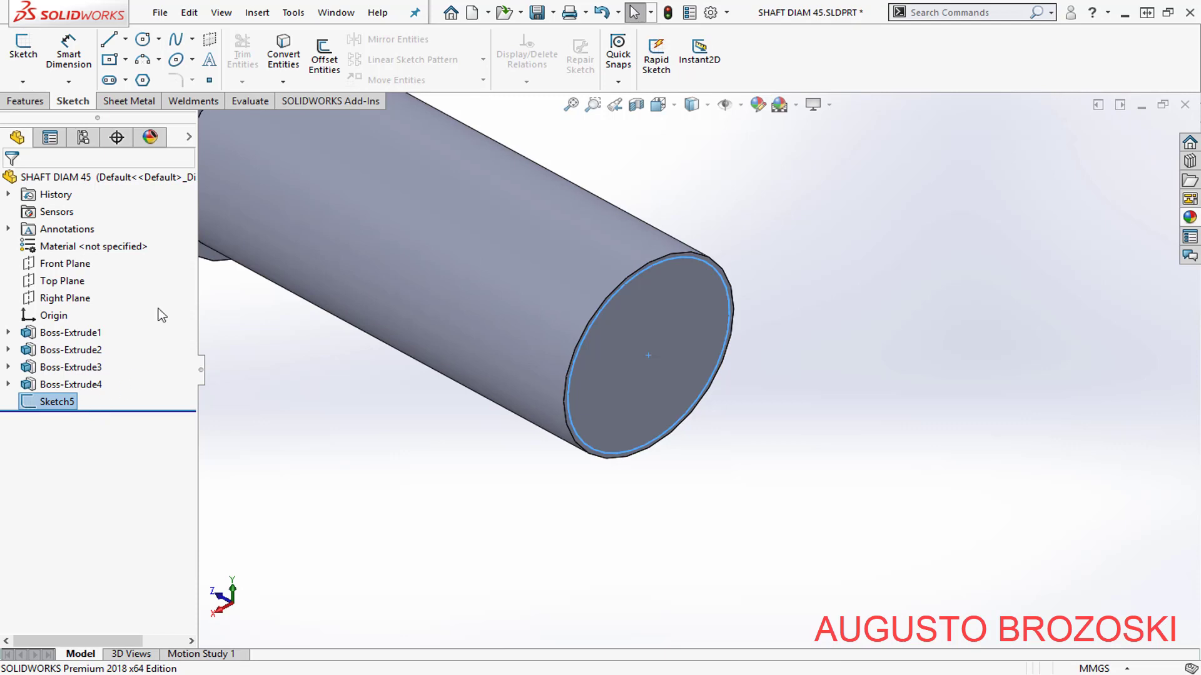
# - Extrude the 38 mm circle 98 mm outward with the result merged, and save the part with the whole shaft in view
pyautogui.click(28, 102)
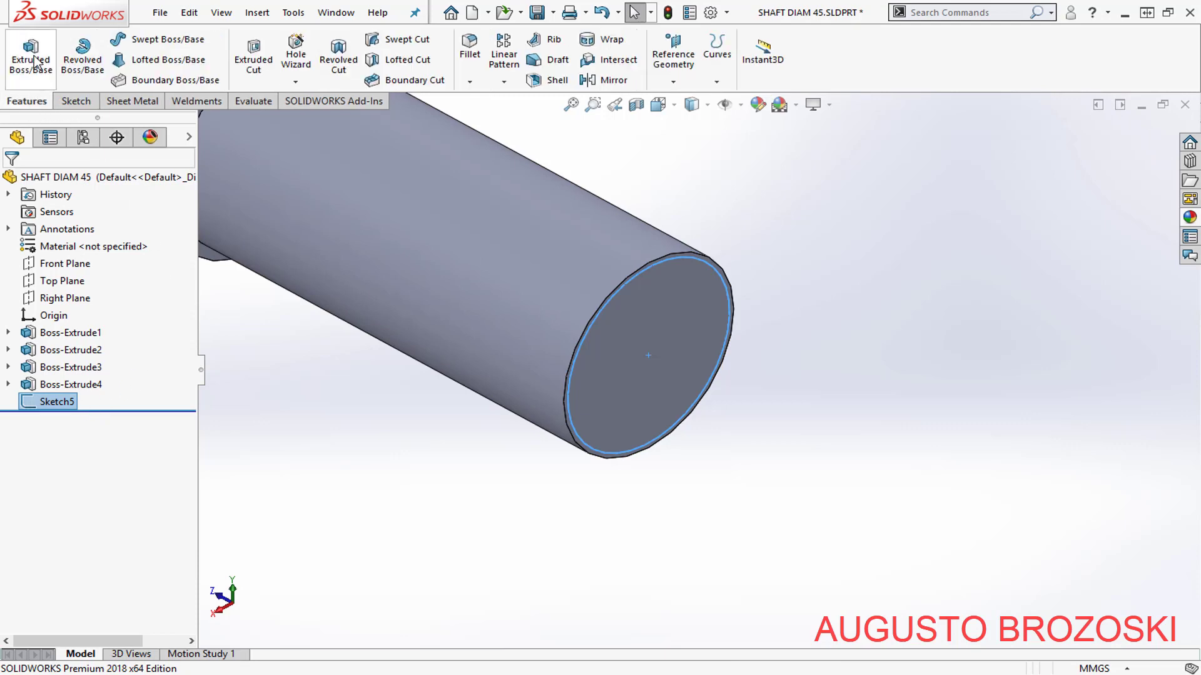
pyautogui.click(33, 63)
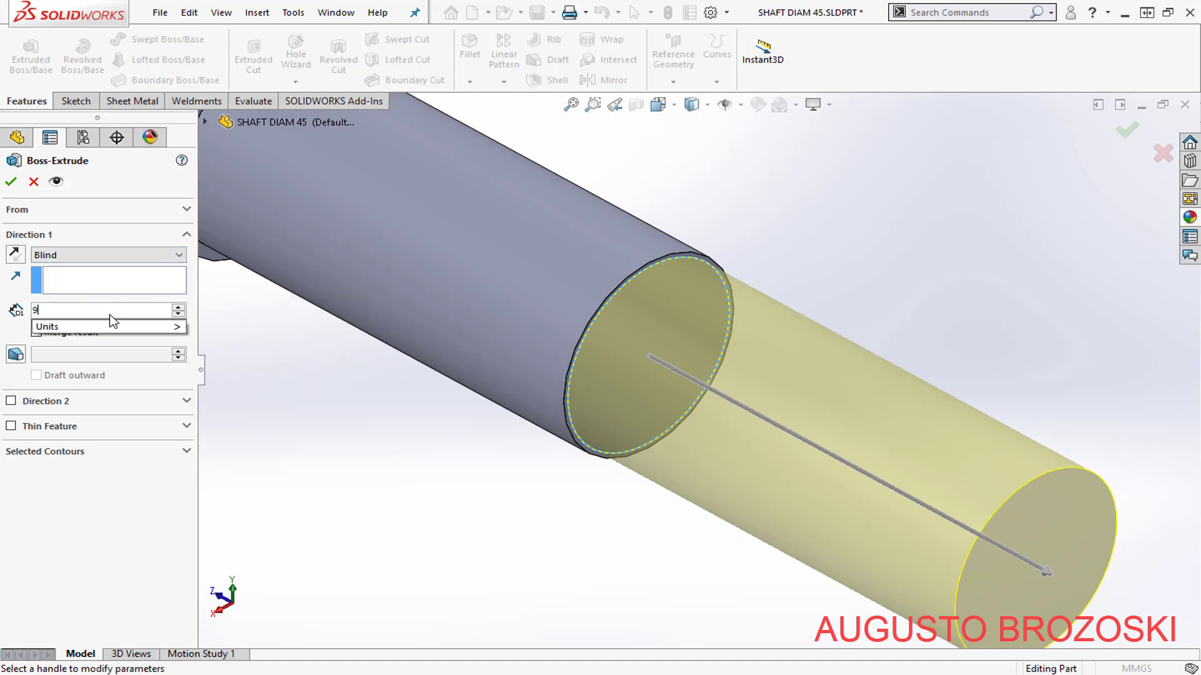
pyautogui.write('98')
pyautogui.press('Return')
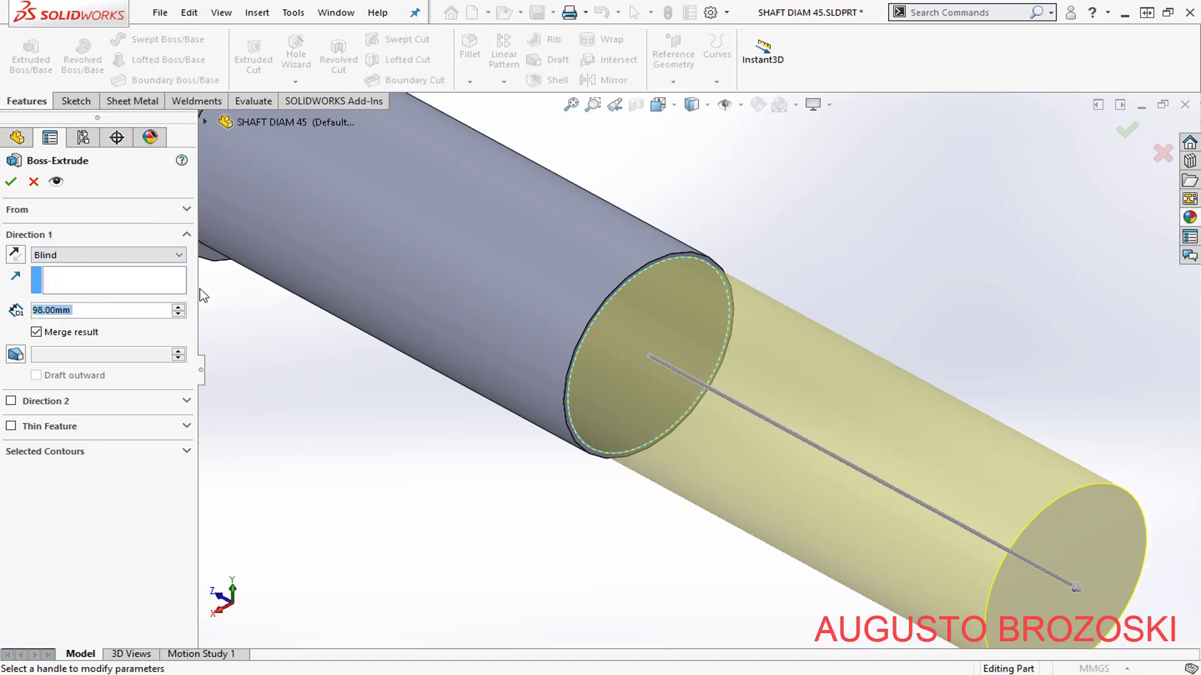
pyautogui.click(12, 182)
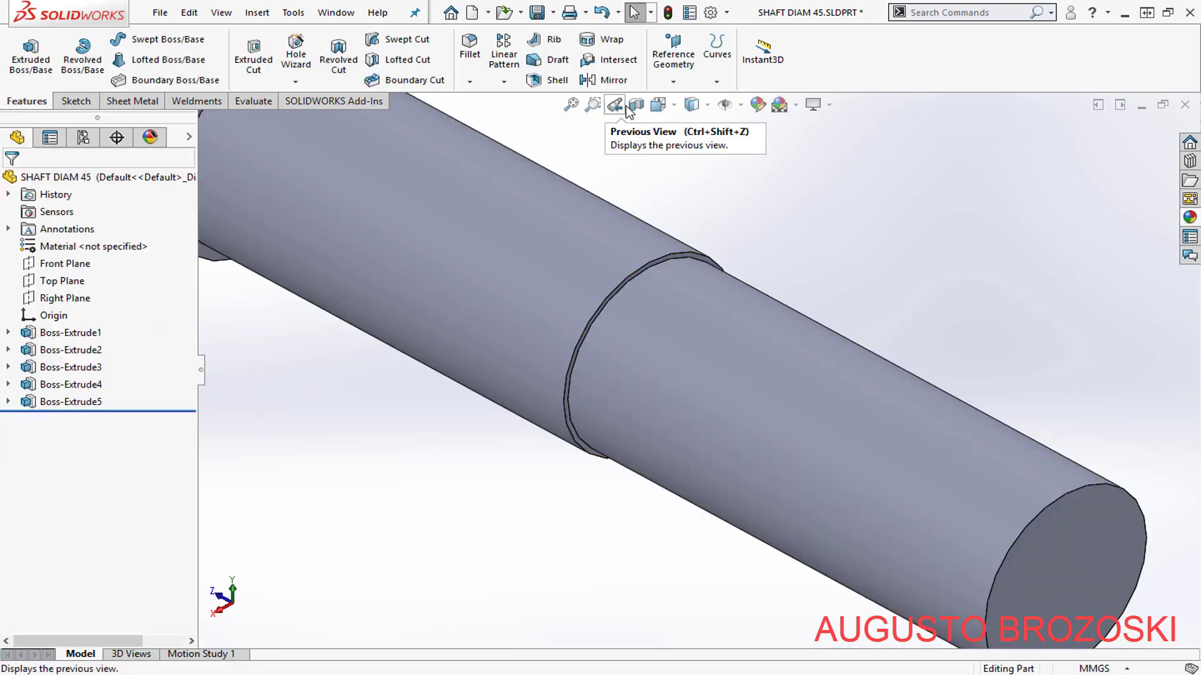
pyautogui.click(571, 105)
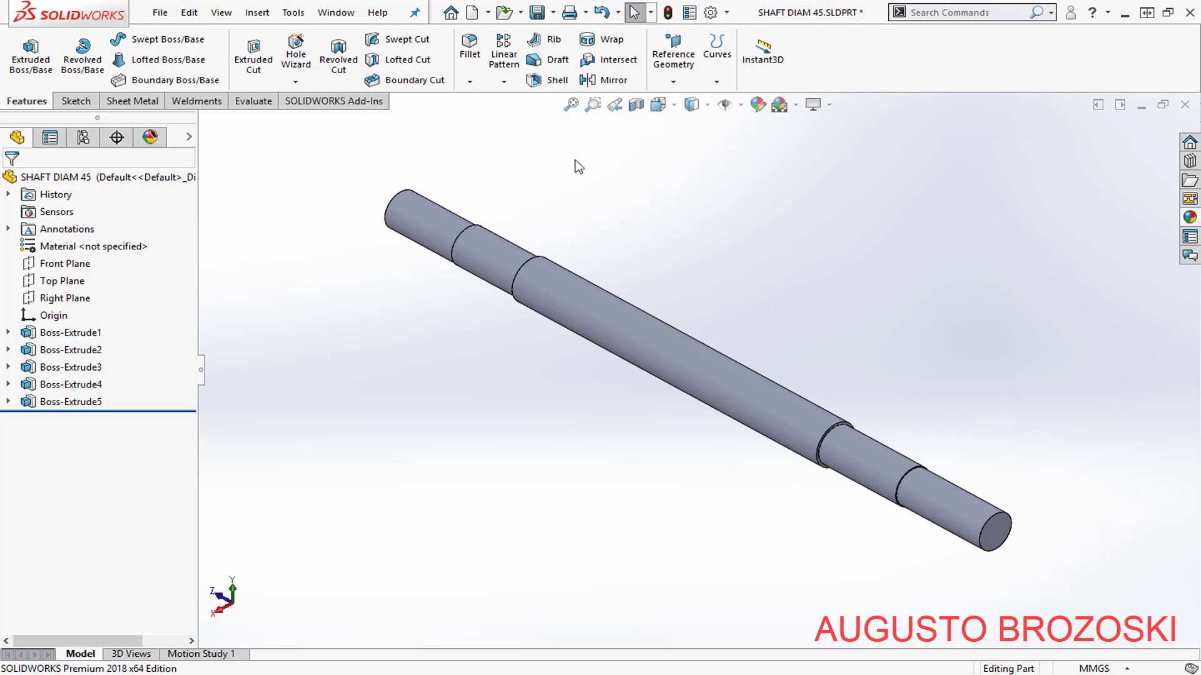
pyautogui.click(536, 13)
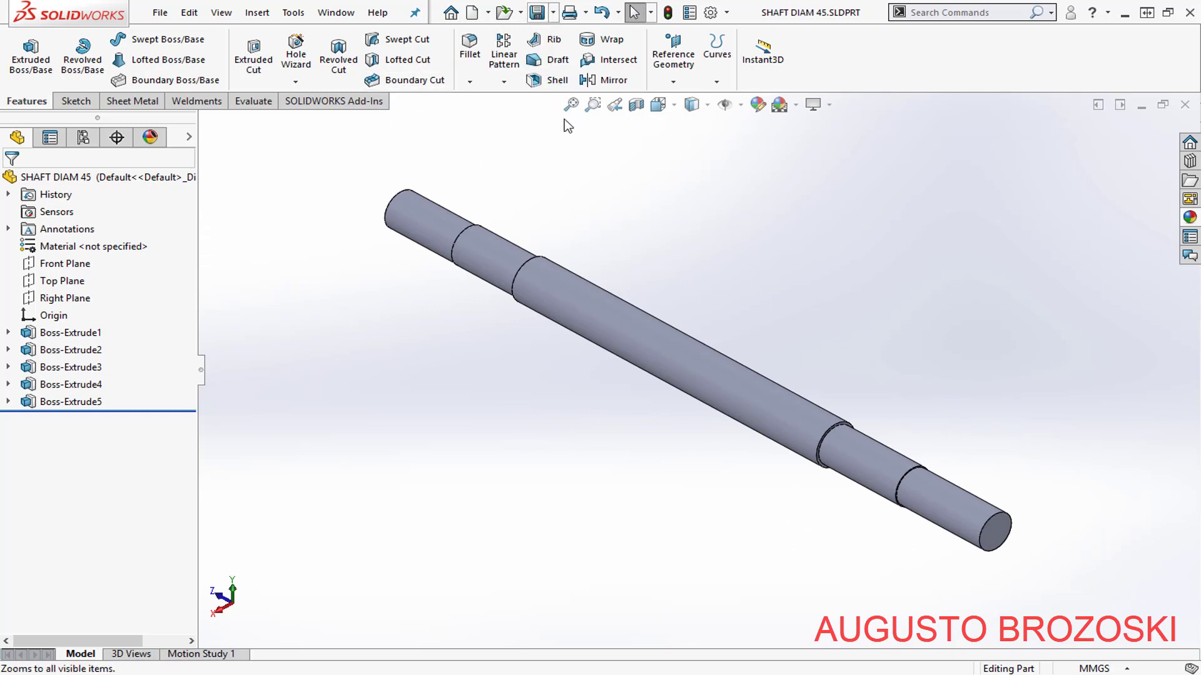
# - Consult the shaft drawing PDF for the end hole and position a Hole Wizard hole at the centre of the 98 mm section's end face
pyautogui.hotkey('alt', 'Tab')
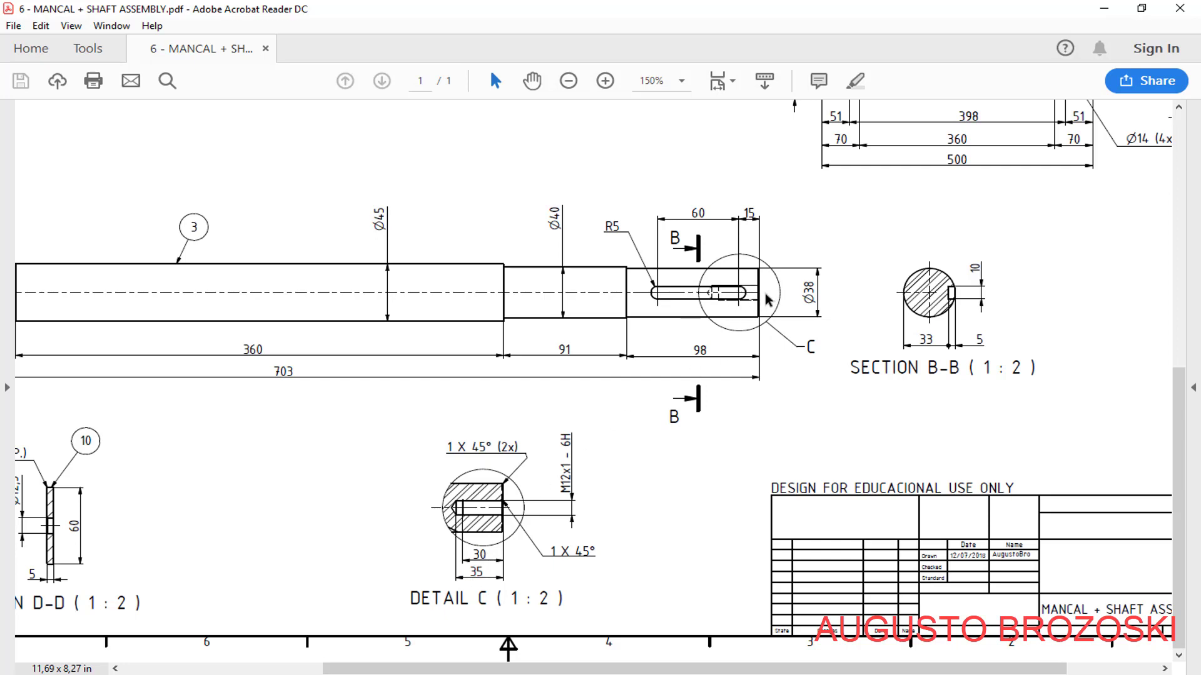
pyautogui.click(1104, 11)
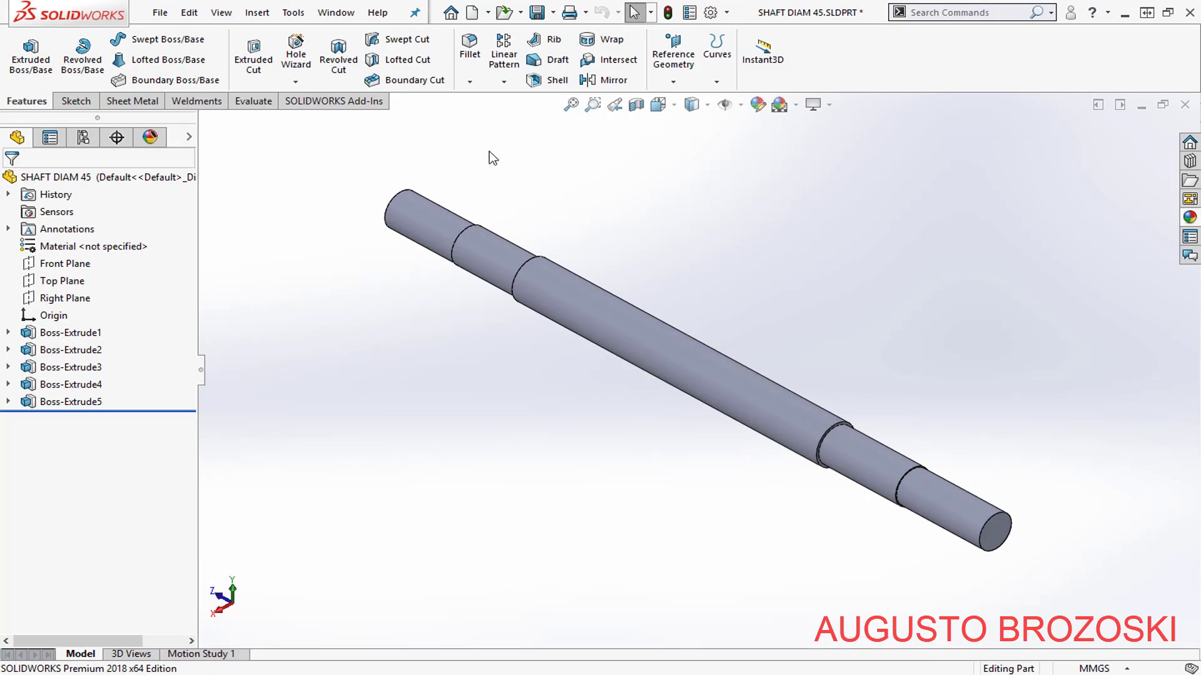
pyautogui.click(296, 52)
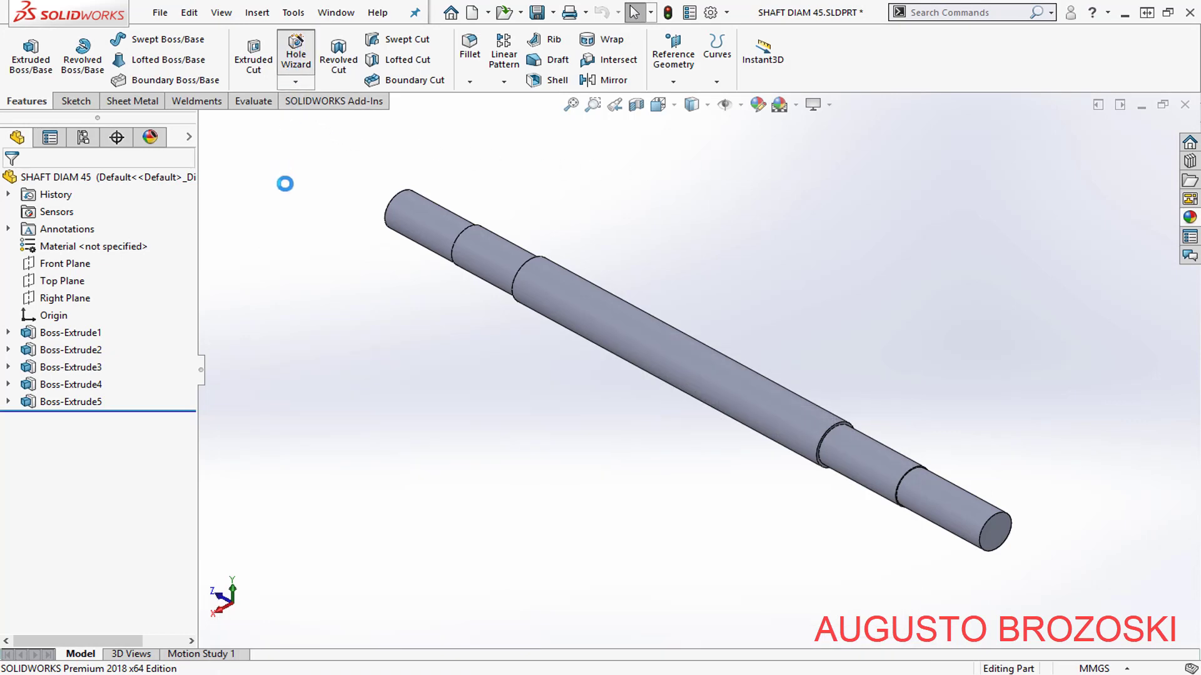
pyautogui.click(119, 209)
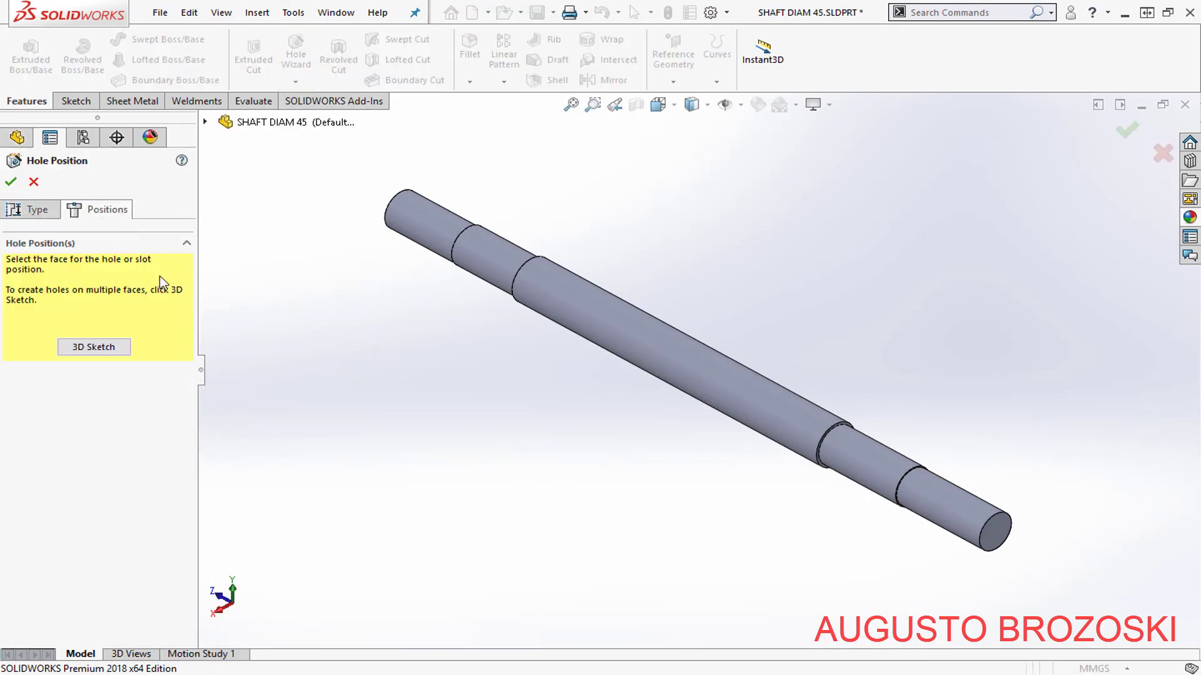
pyautogui.scroll(-10, 1072, 555)
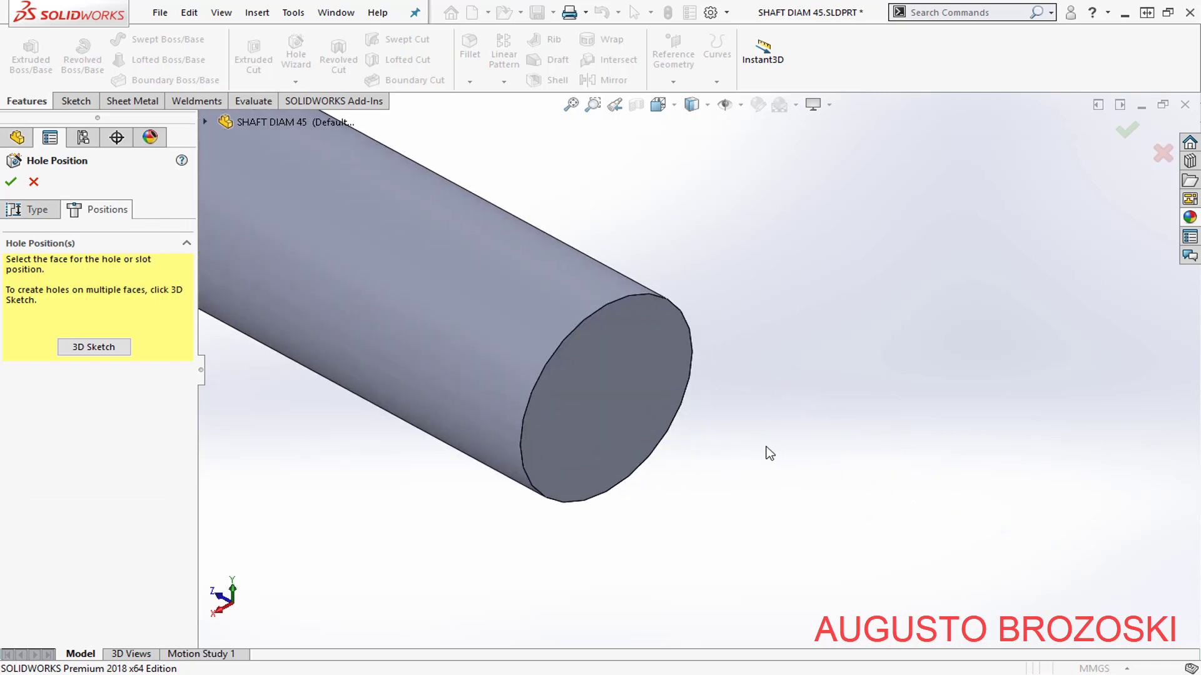
pyautogui.click(628, 363)
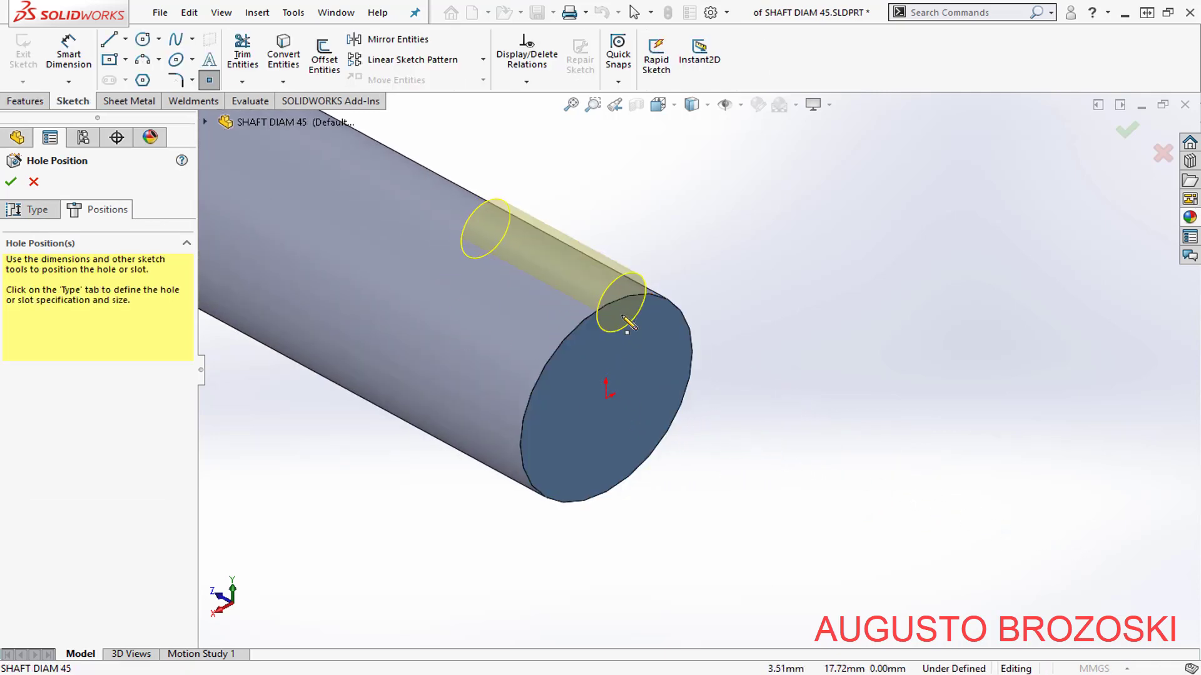
pyautogui.click(605, 398)
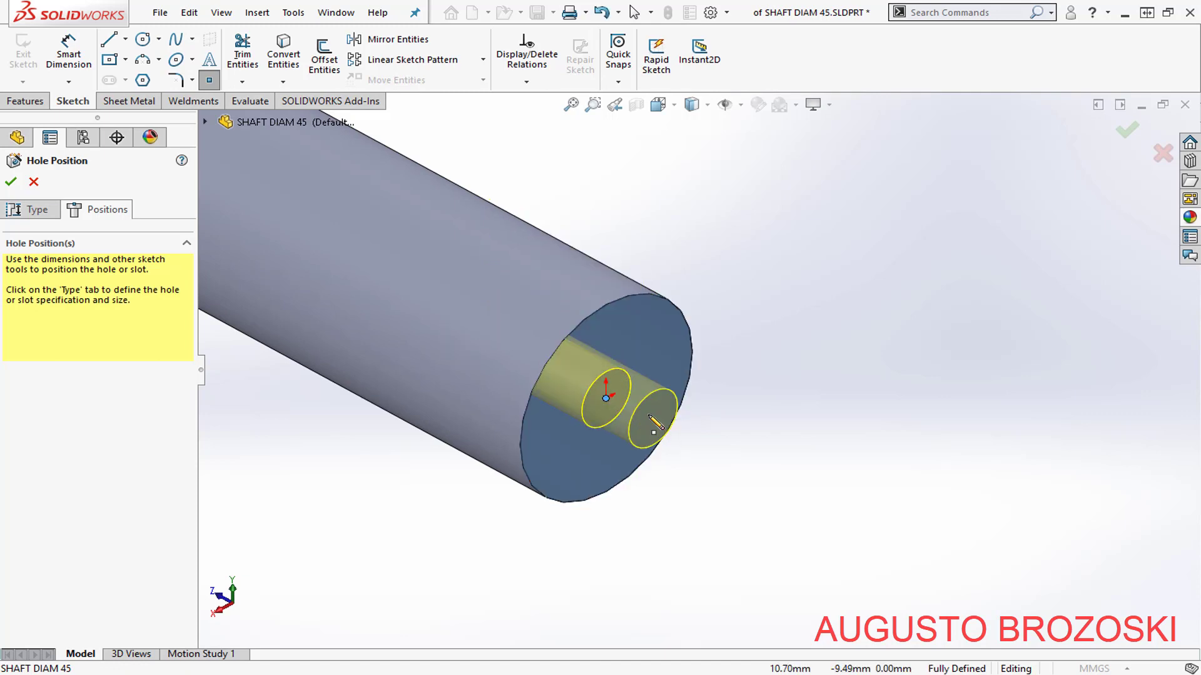
# - Specify the end-face hole as an ANSI Metric tapped hole, size M12x1.25
pyautogui.click(37, 211)
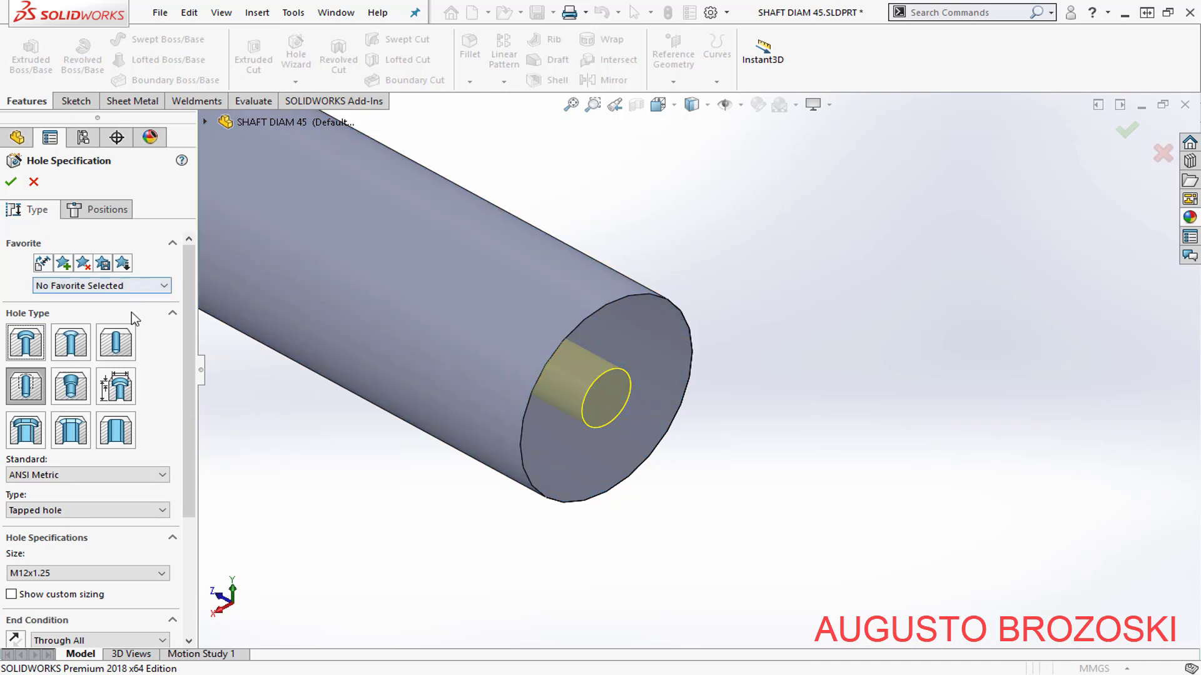
pyautogui.scroll(-3, 185, 453)
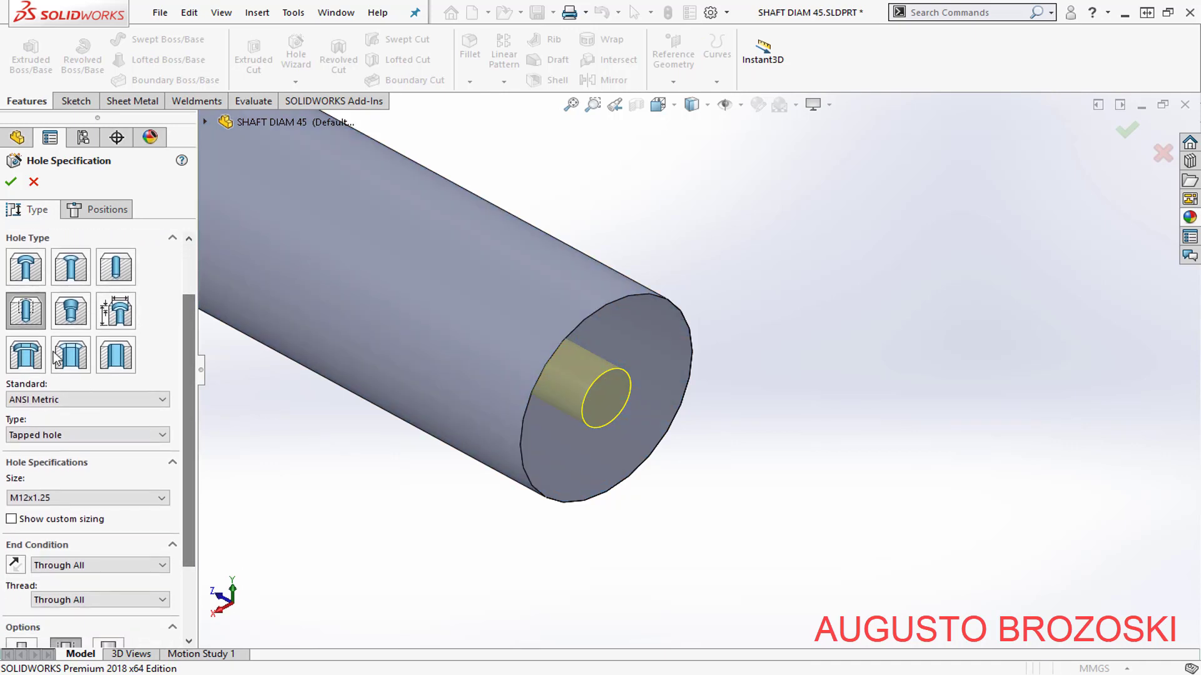
pyautogui.click(26, 319)
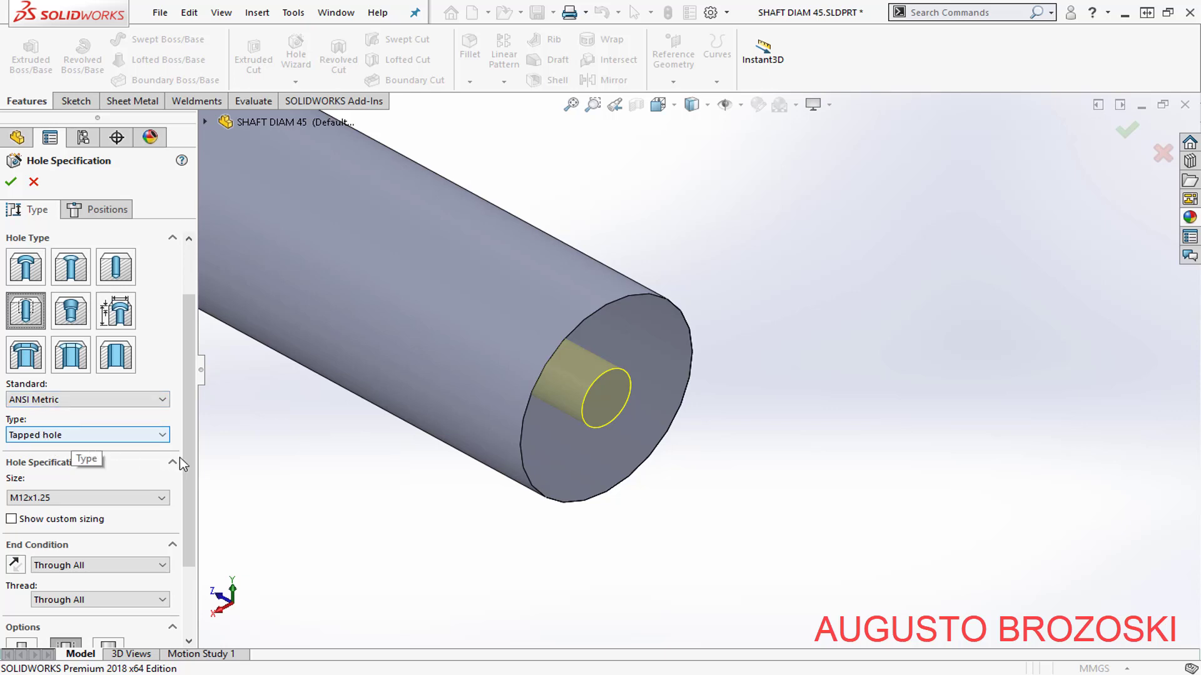
pyautogui.scroll(-3, 182, 462)
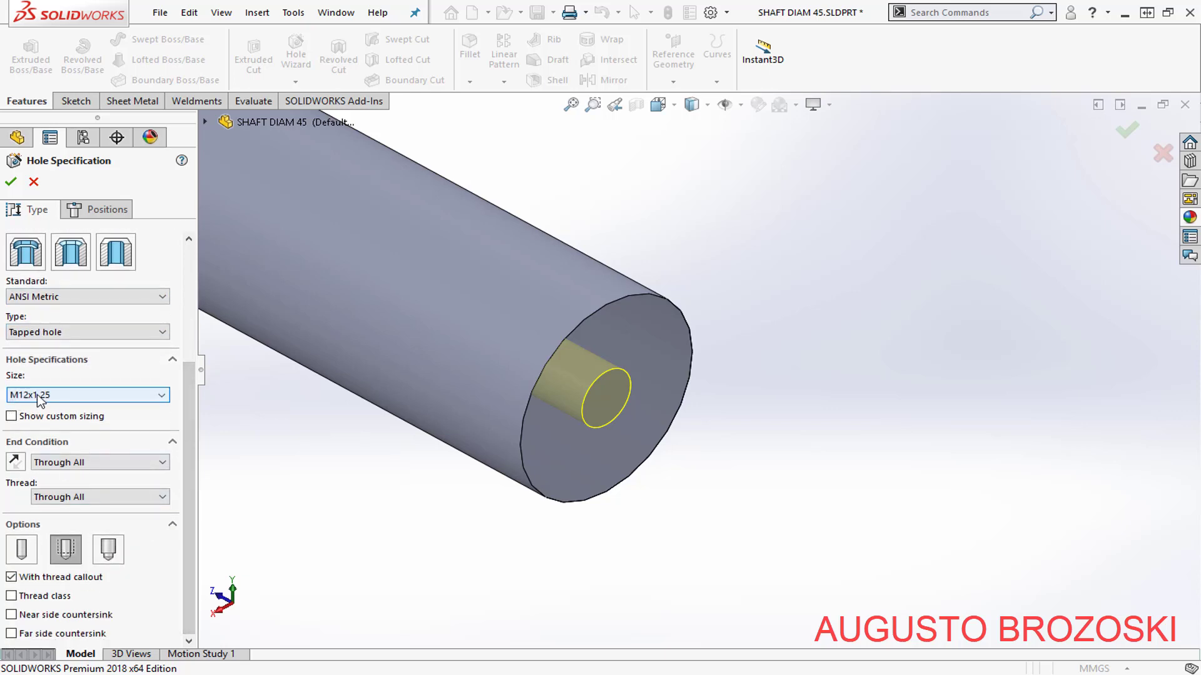
pyautogui.click(107, 396)
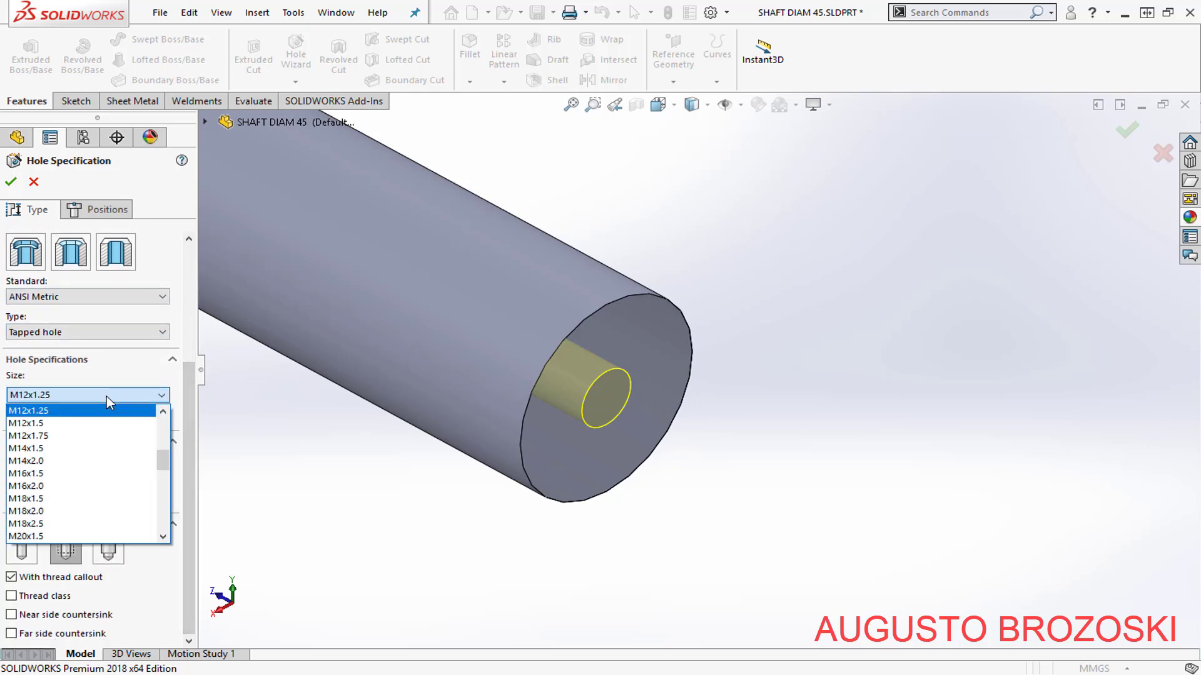
pyautogui.click(69, 419)
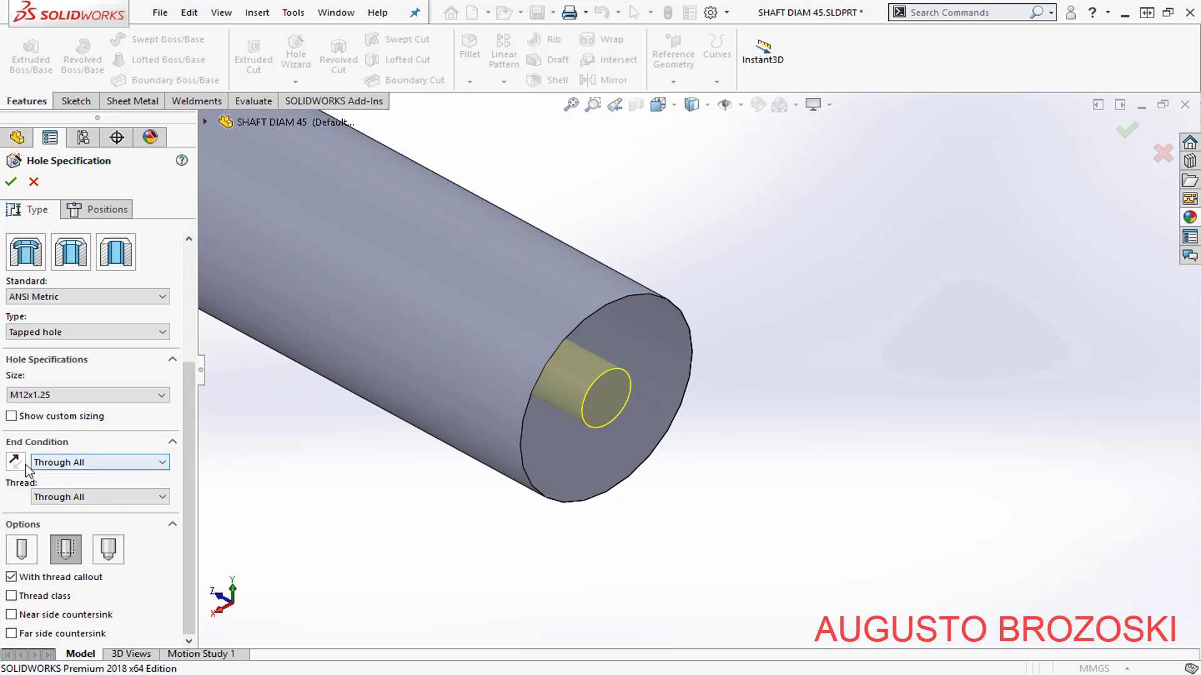
# - Make the tapped hole blind with a 35 mm hole depth, a 30 mm thread depth and a cosmetic thread, and create it
pyautogui.click(102, 463)
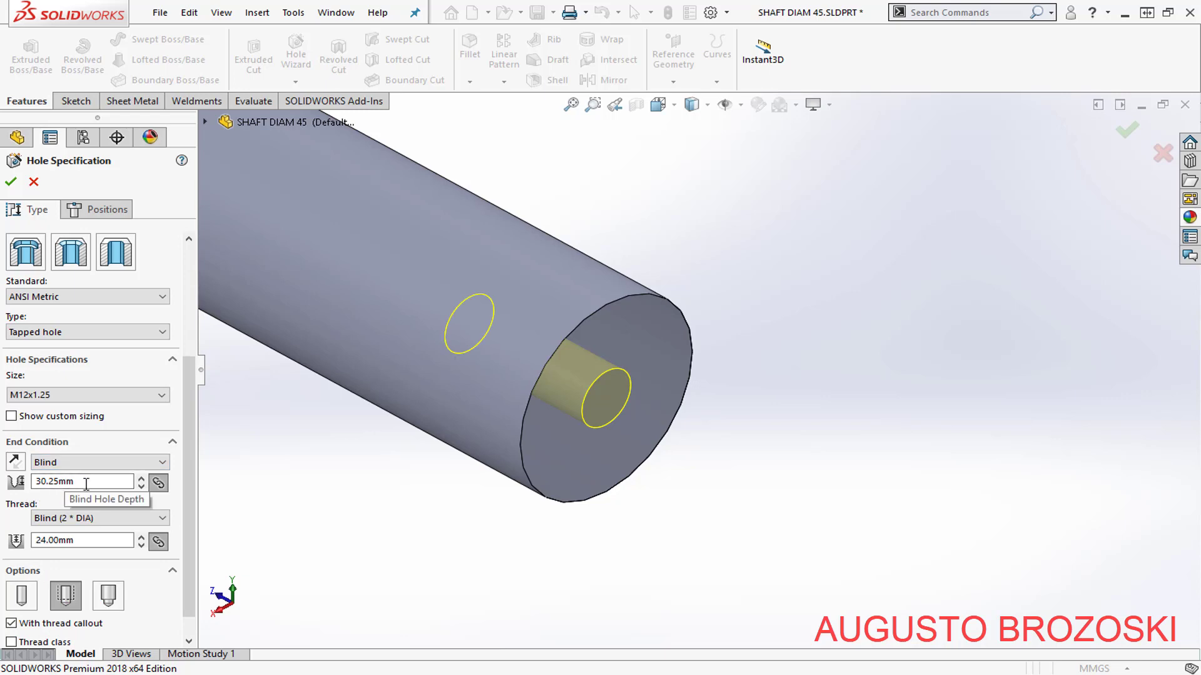
pyautogui.doubleClick(87, 482)
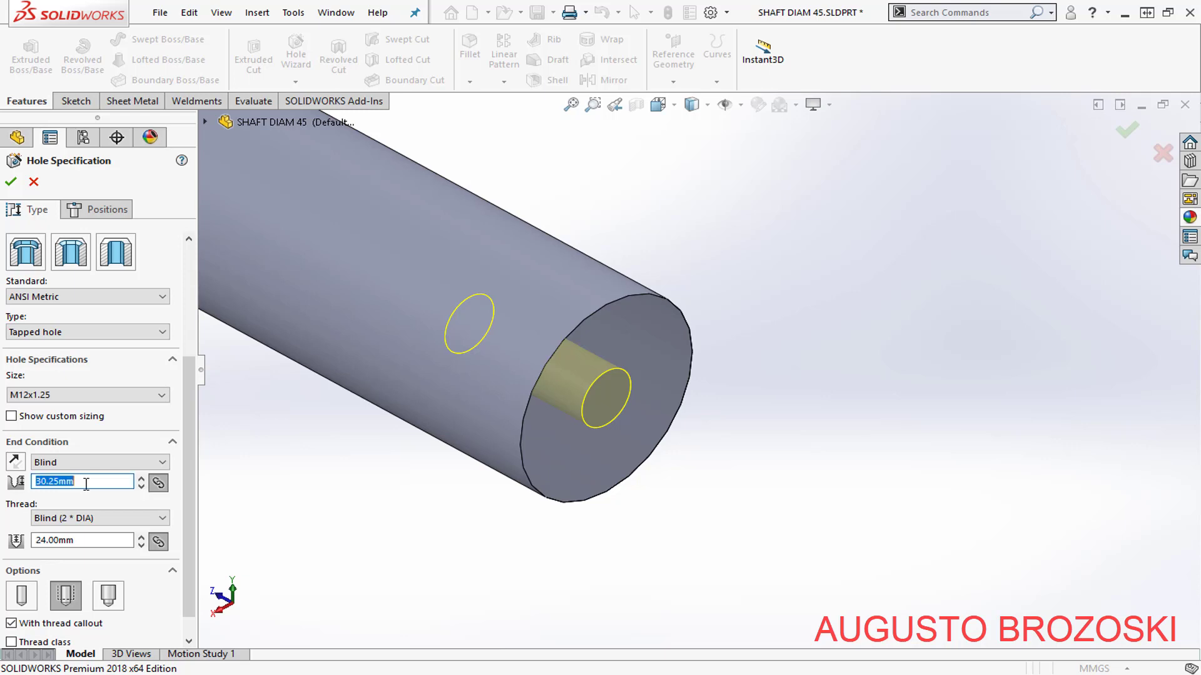
pyautogui.write('35')
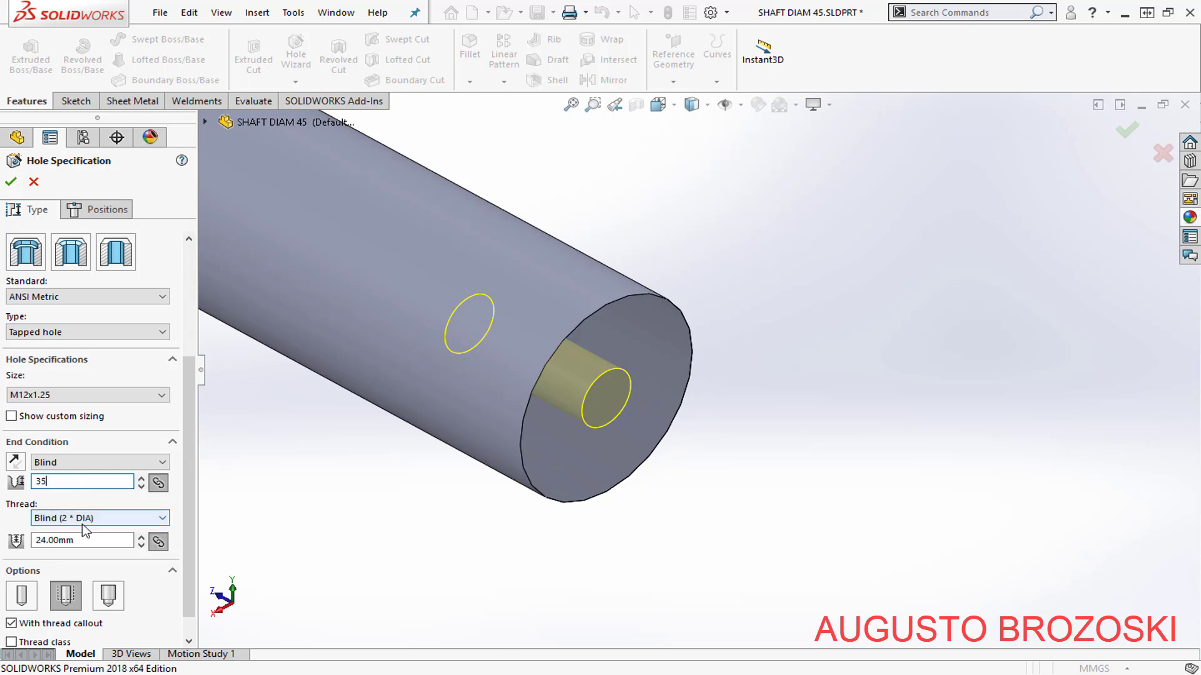
pyautogui.click(89, 541)
pyautogui.doubleClick(90, 540)
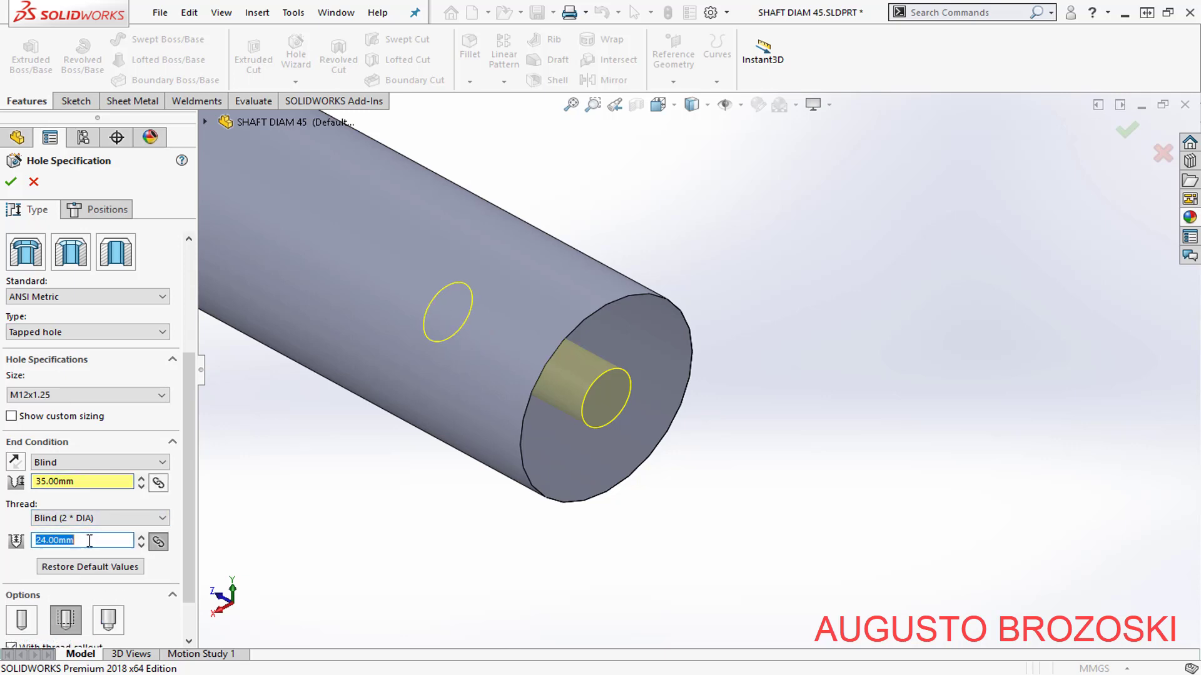
pyautogui.write('30')
pyautogui.press('Return')
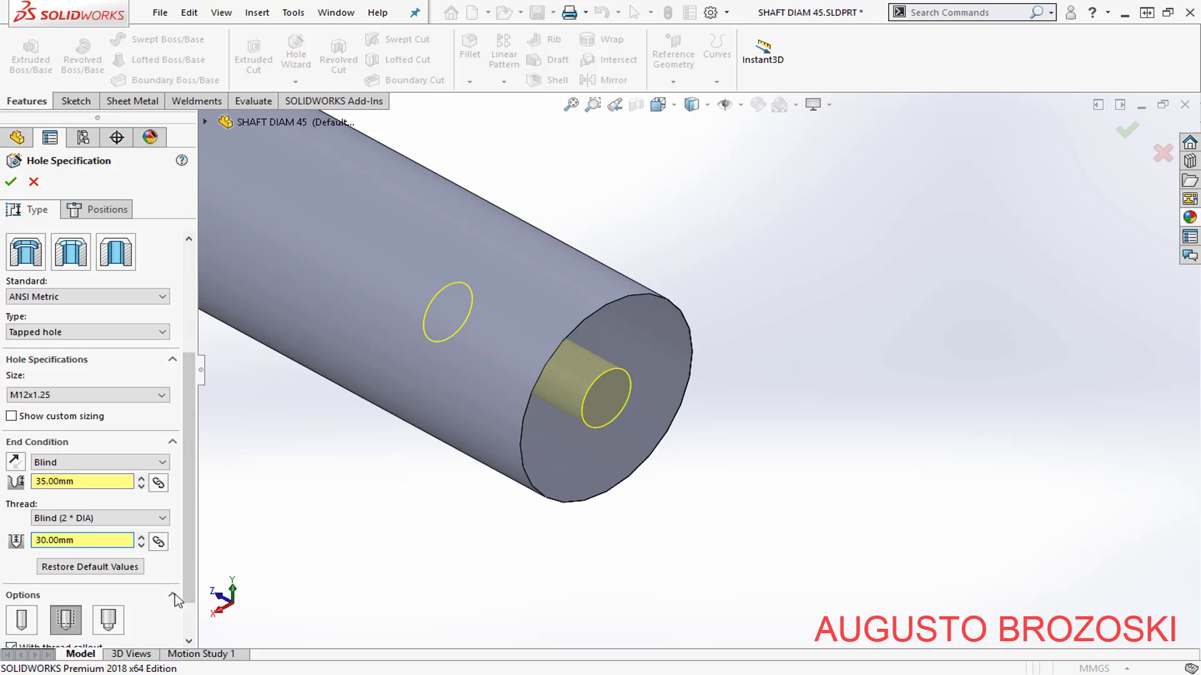
pyautogui.scroll(-1, 188, 576)
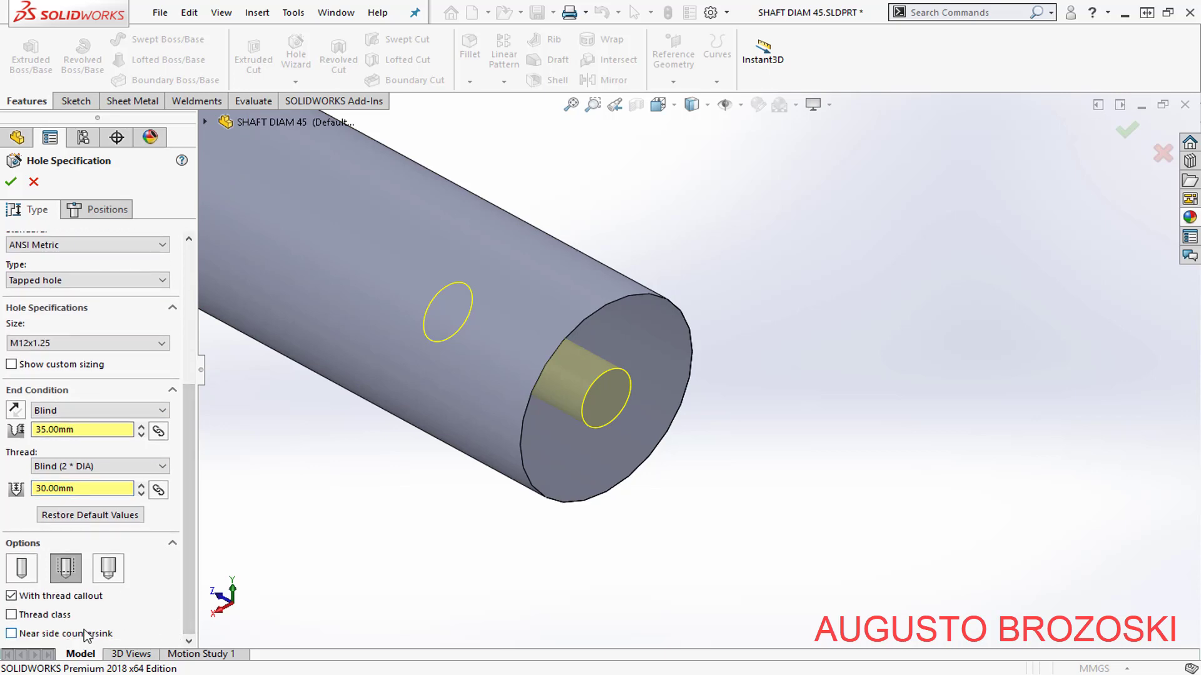
pyautogui.click(74, 569)
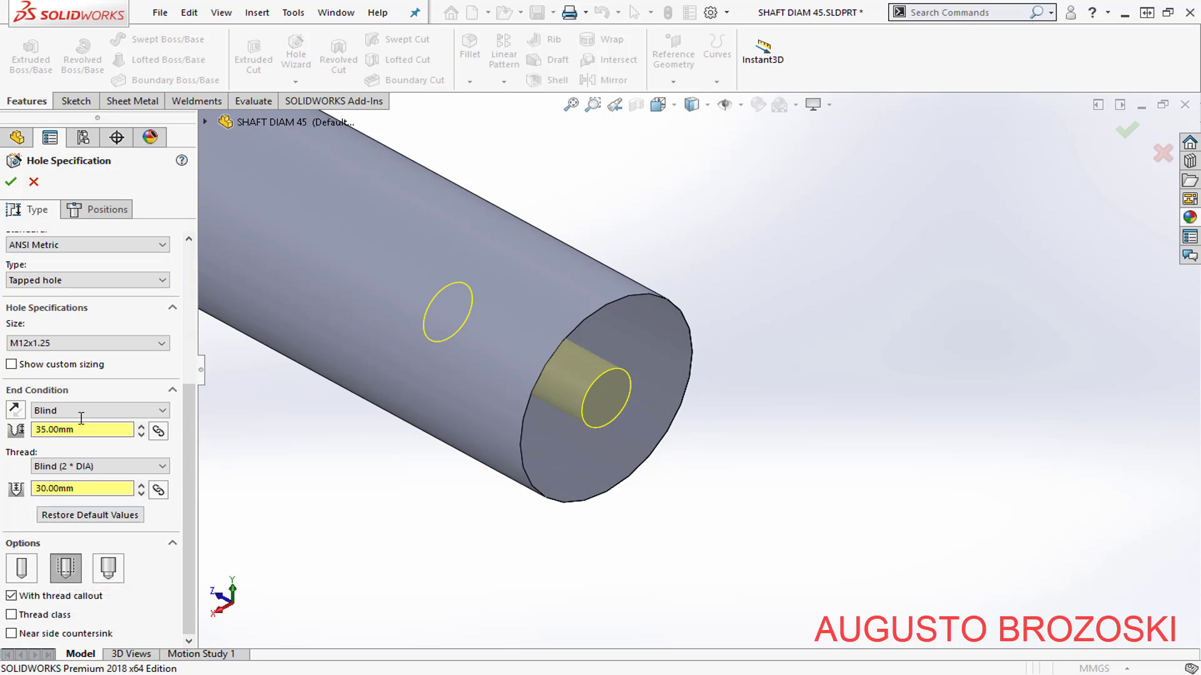
pyautogui.click(10, 182)
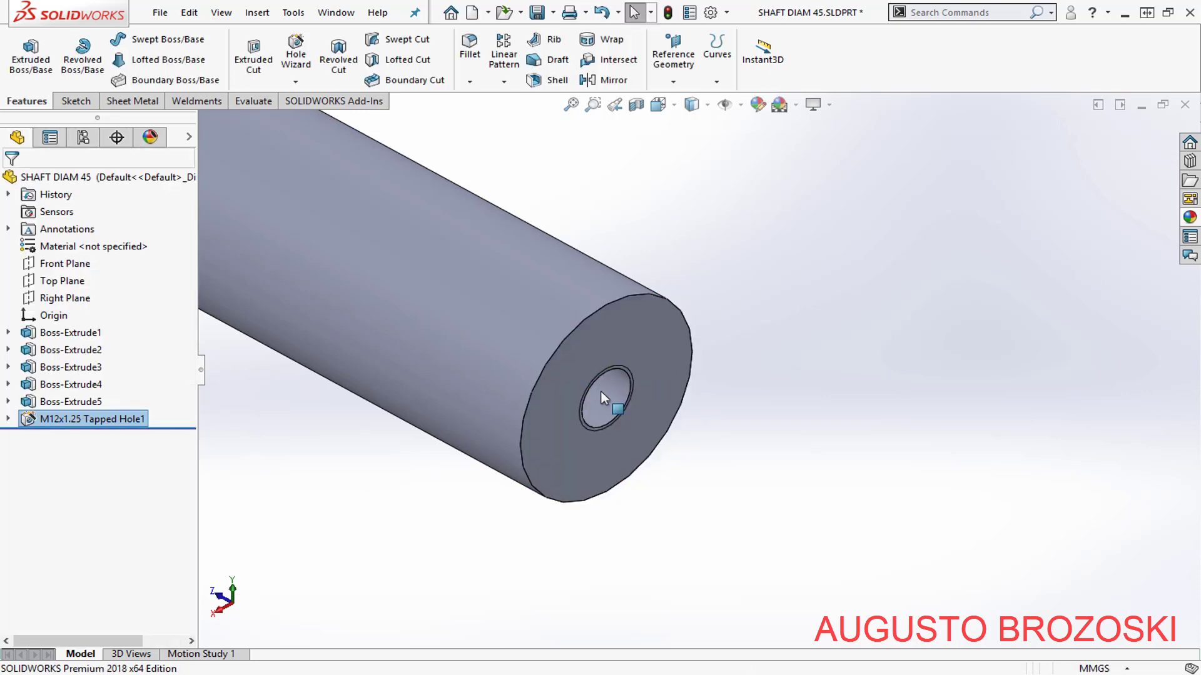
# - Set the isometric view, save the part and consult the keyway details in the shaft drawing PDF
pyautogui.click(668, 106)
pyautogui.moveTo(671, 108)
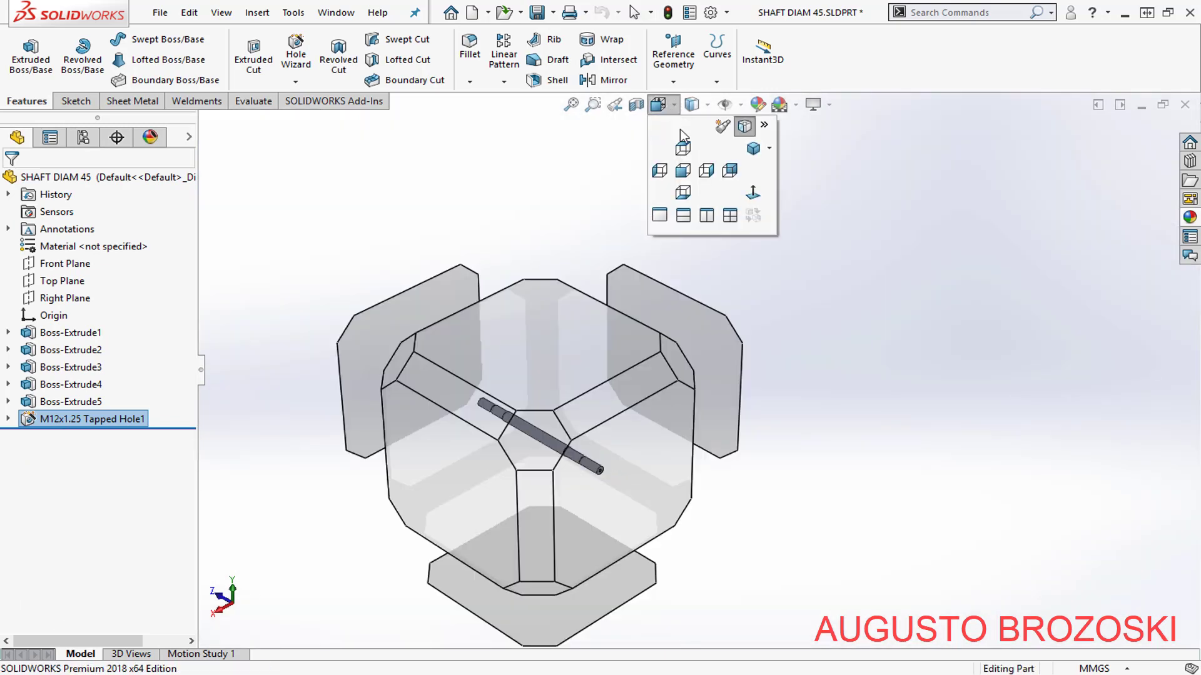
pyautogui.click(754, 150)
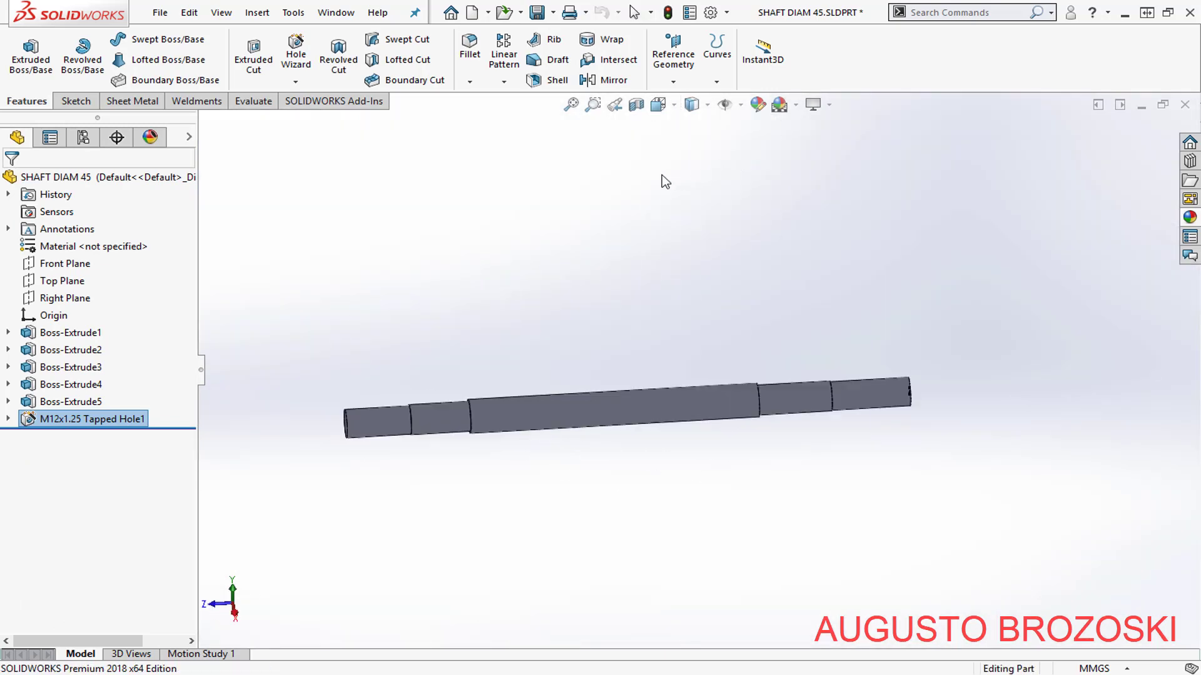
pyautogui.click(538, 12)
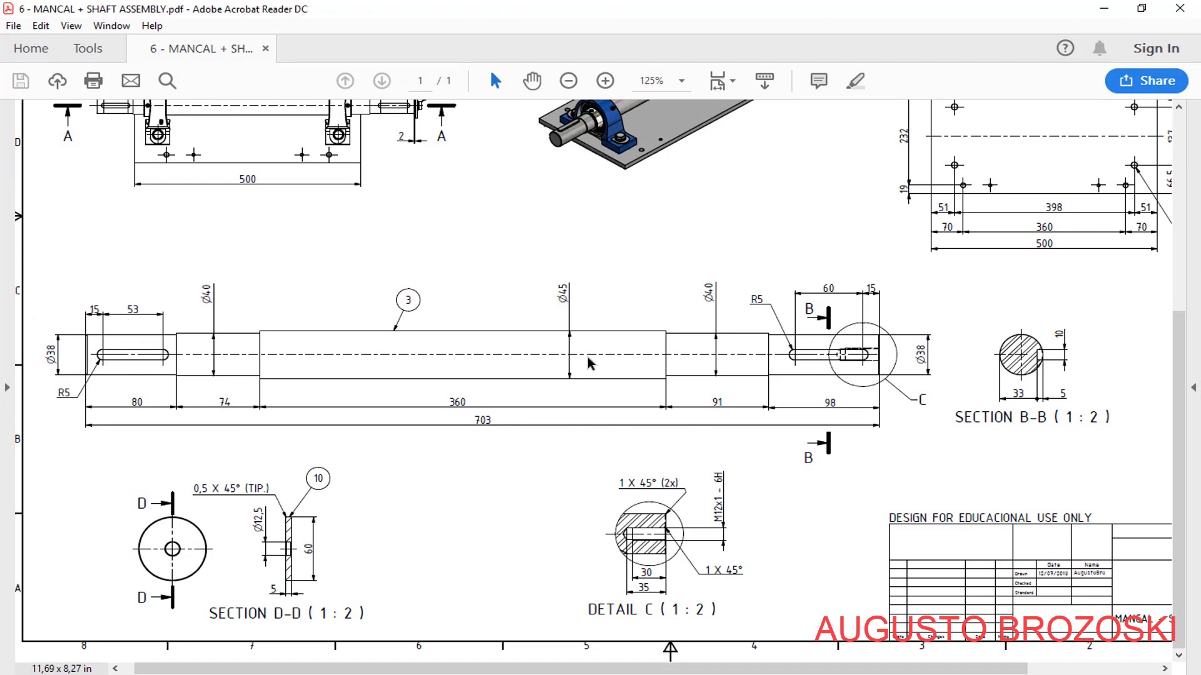
pyautogui.click(1104, 11)
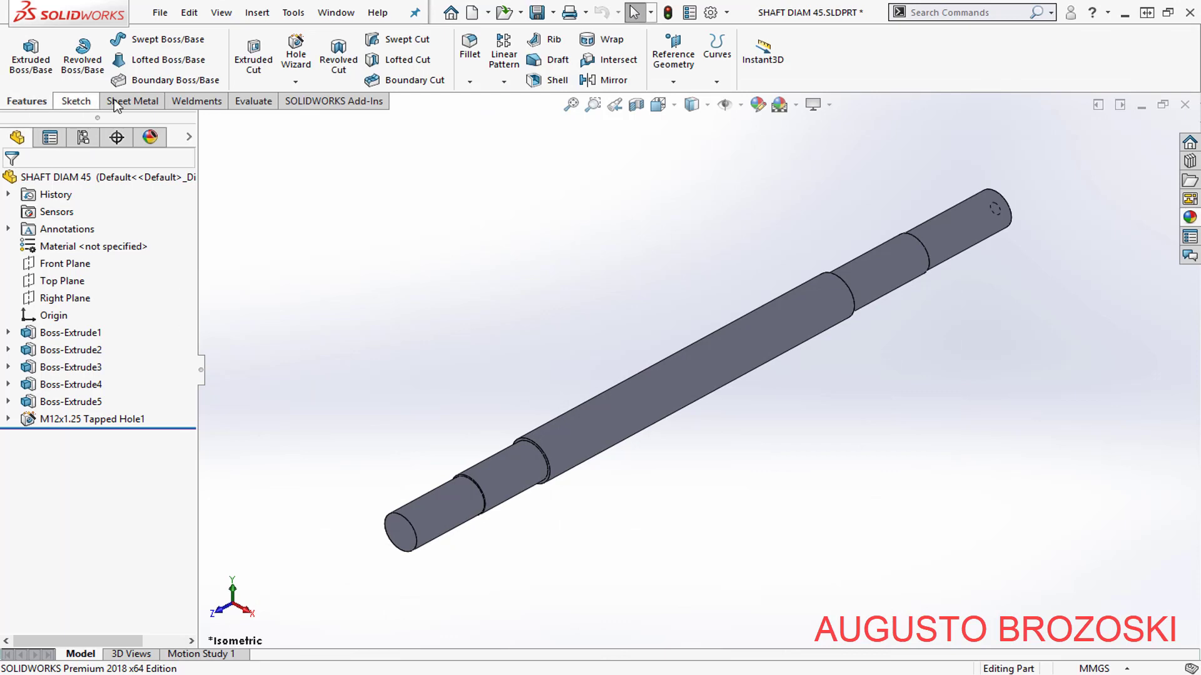
# - Create a reference plane parallel to the Top Plane and tangent to the upper side of the 38 mm end section without the tapped hole
pyautogui.click(688, 70)
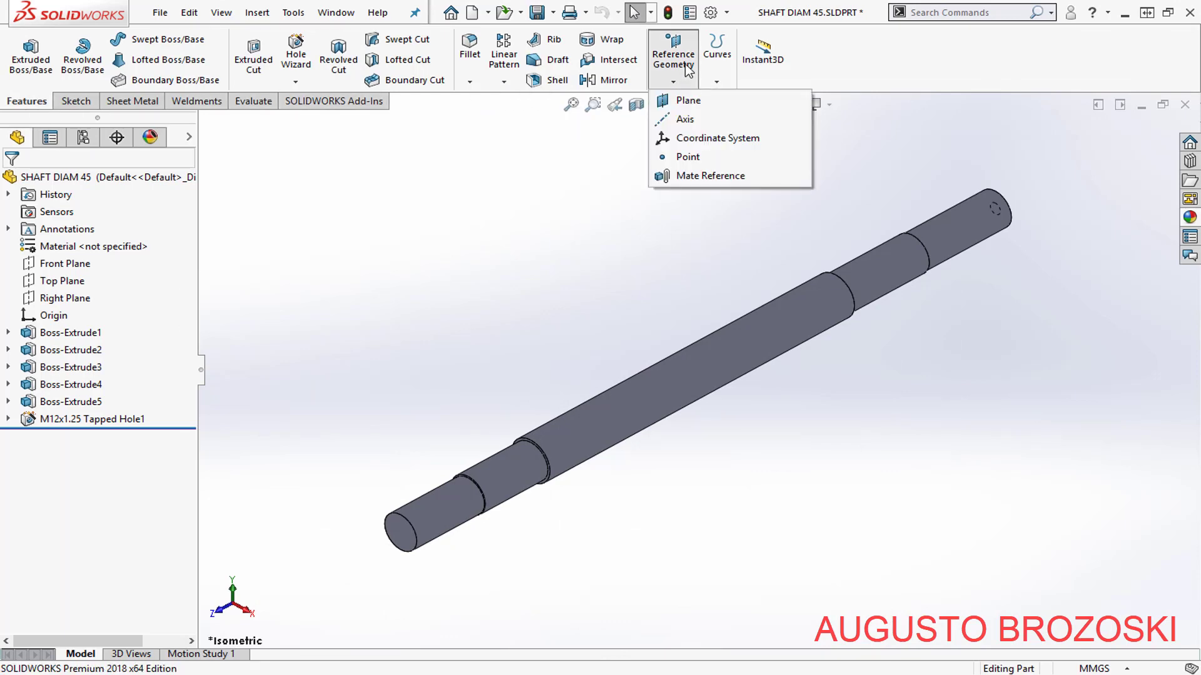
pyautogui.click(688, 101)
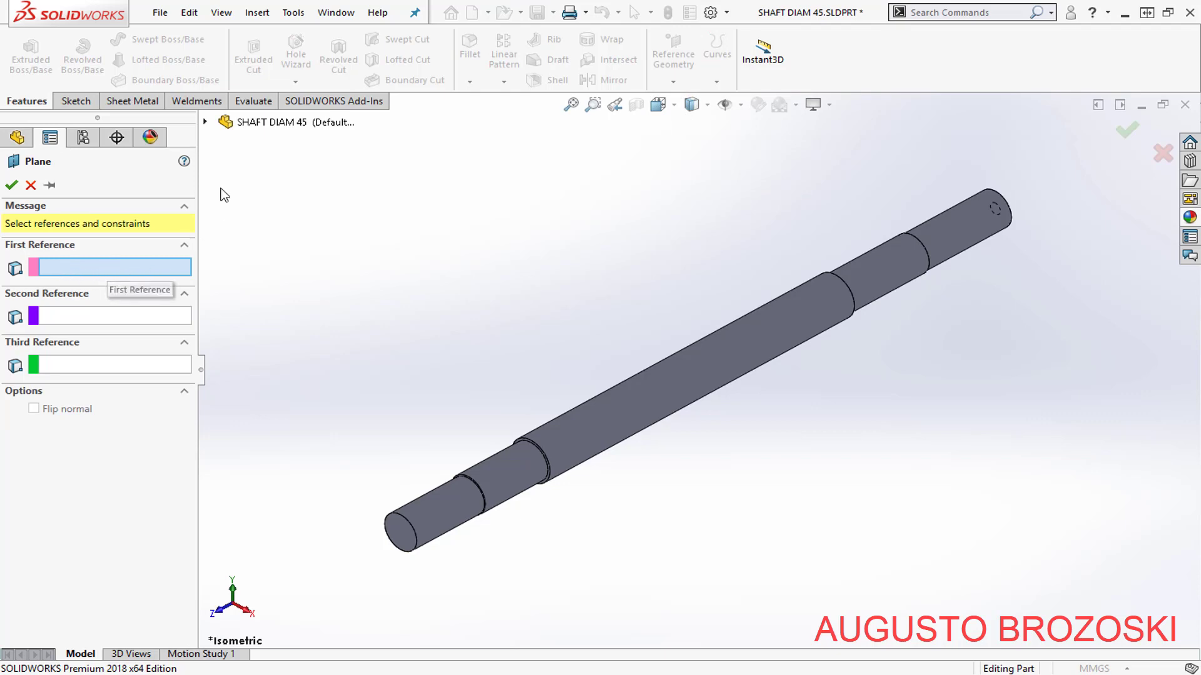
pyautogui.click(205, 122)
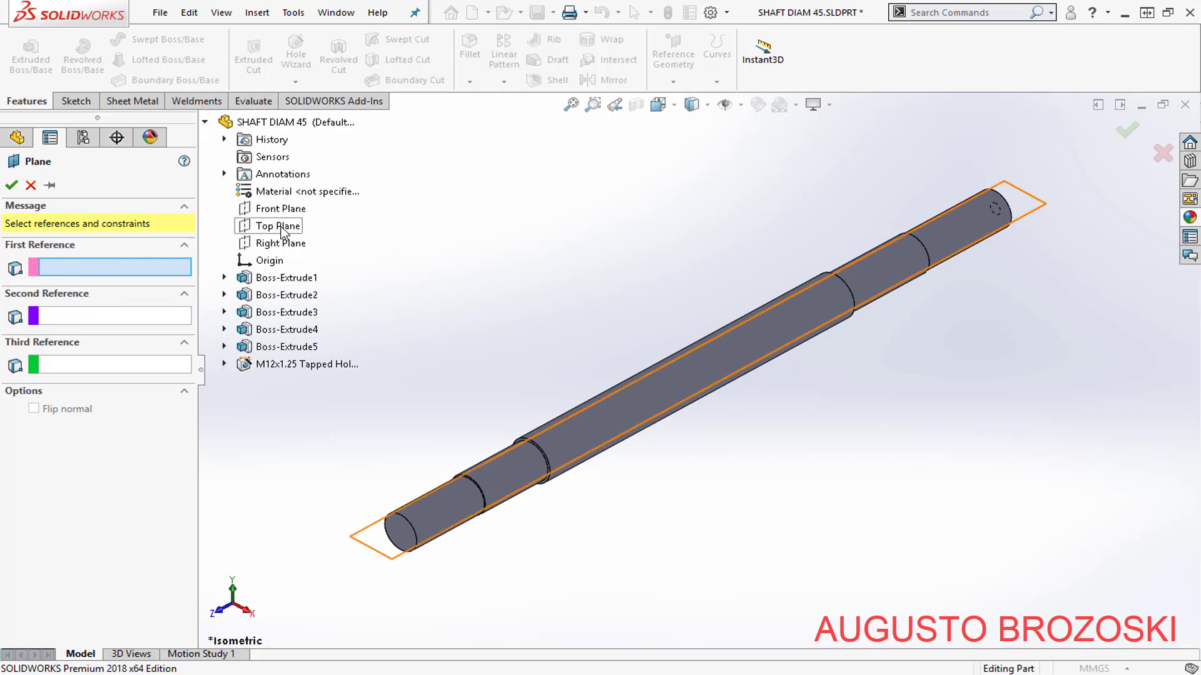
pyautogui.click(283, 229)
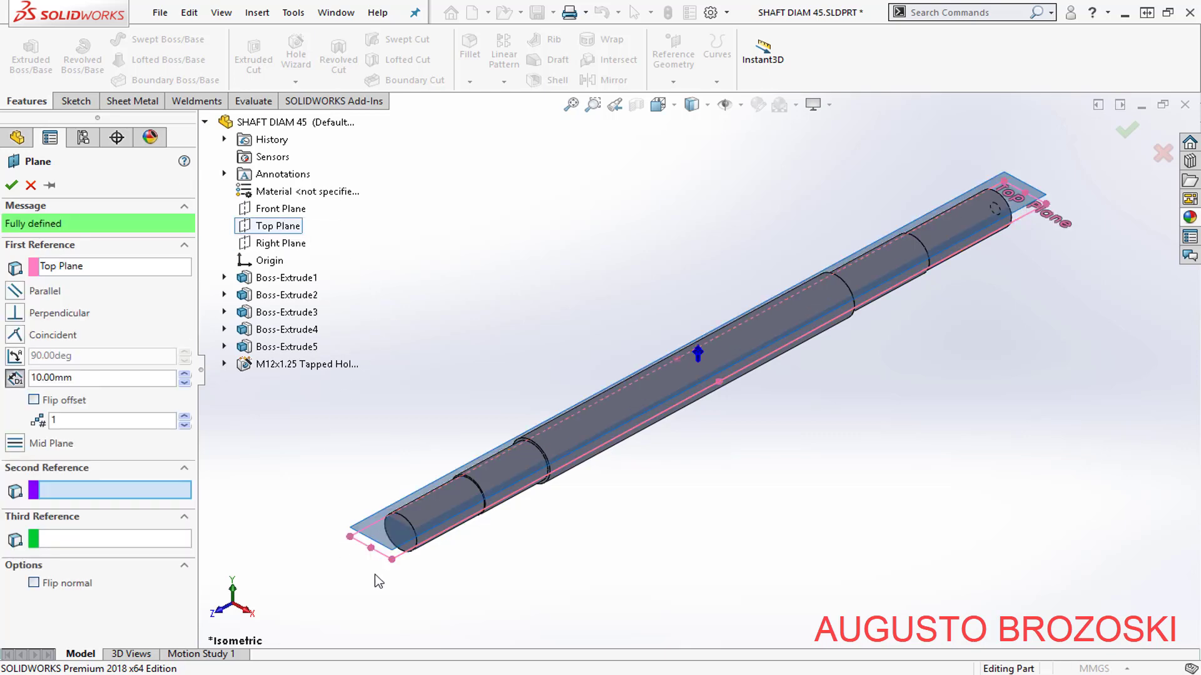
pyautogui.scroll(-5, 432, 585)
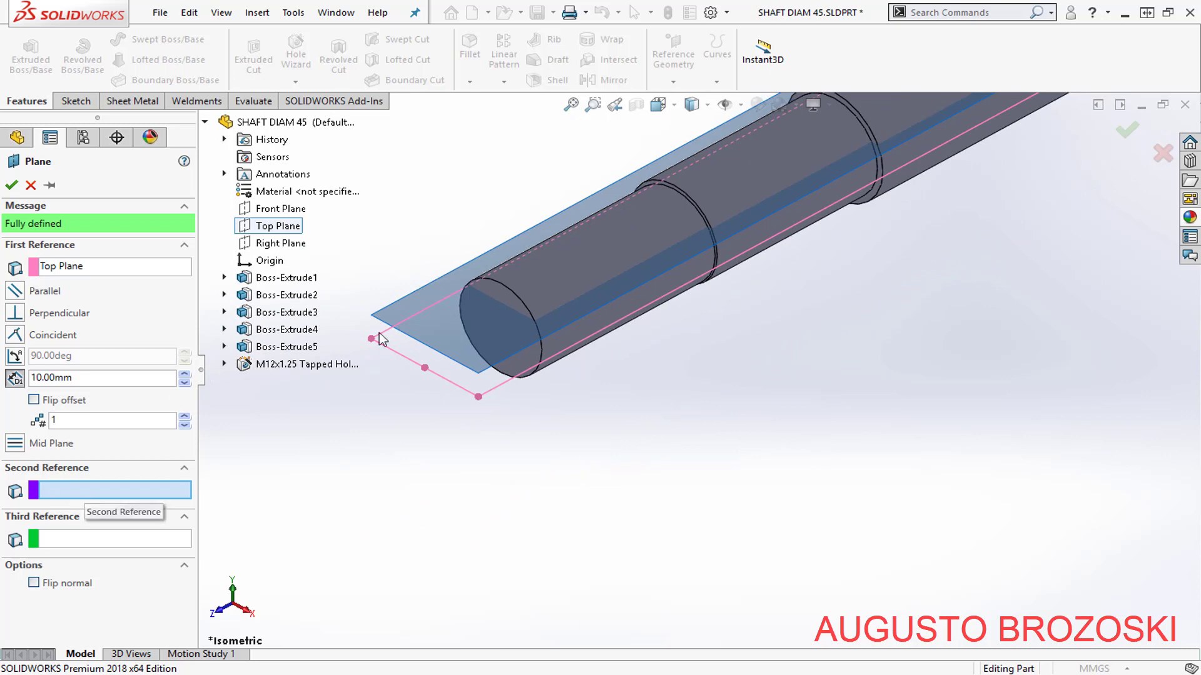
pyautogui.click(570, 255)
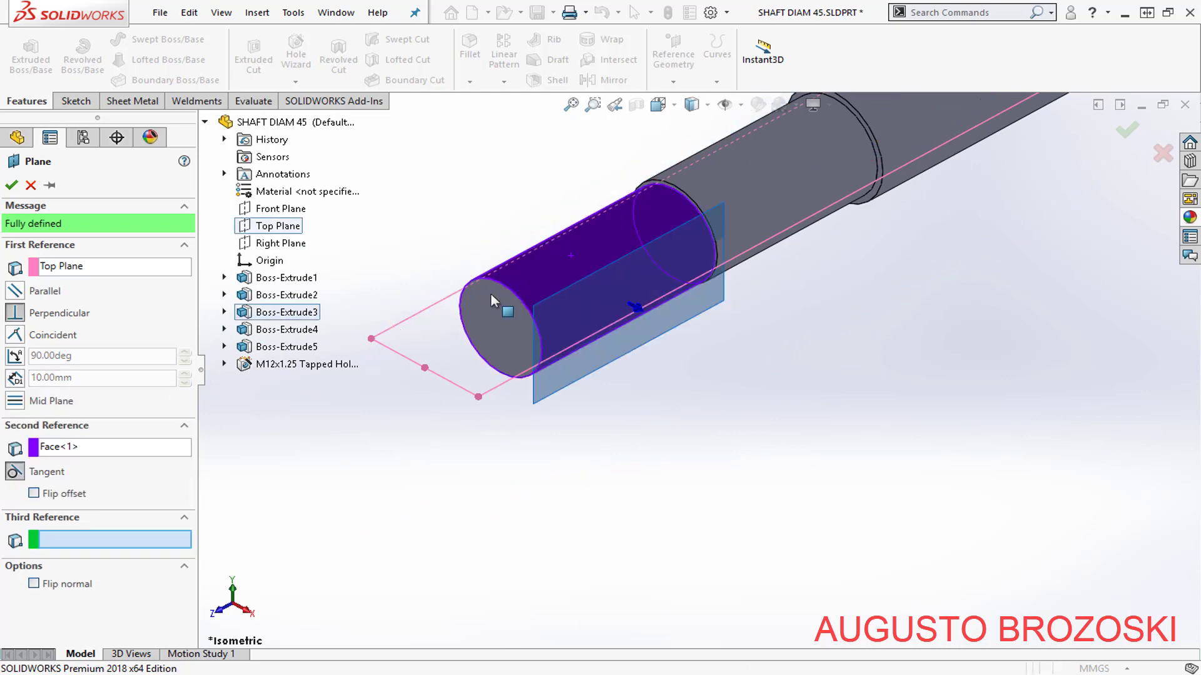
pyautogui.click(15, 291)
pyautogui.scroll(-2, 582, 266)
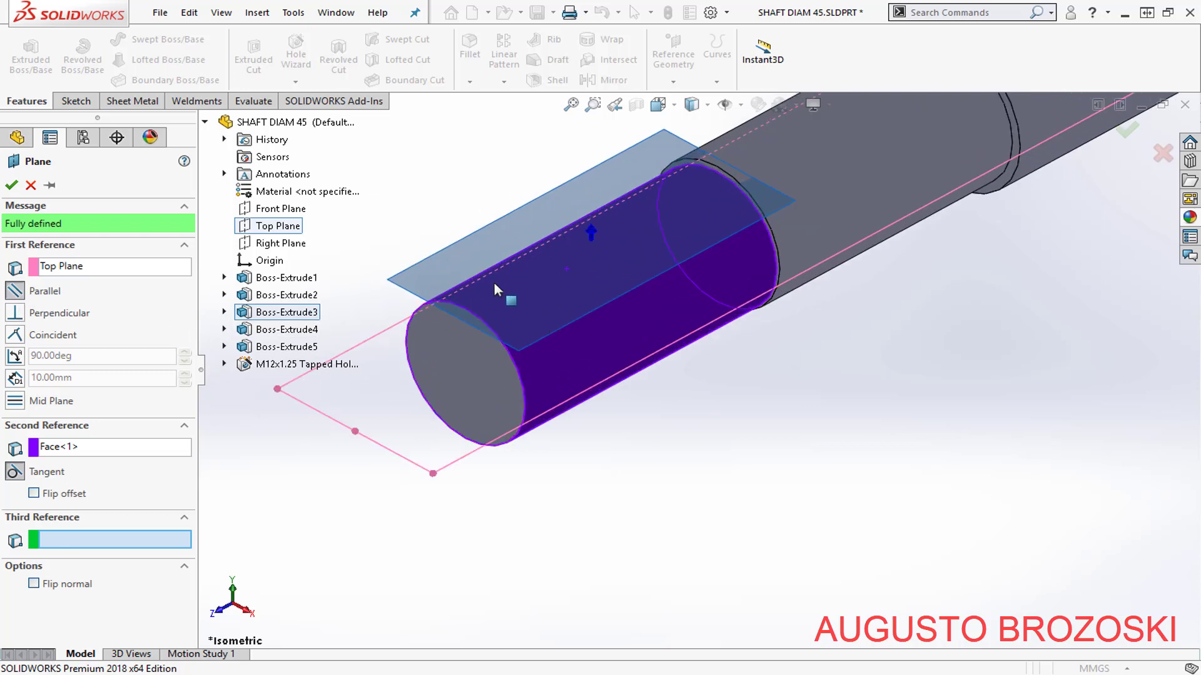
pyautogui.click(11, 186)
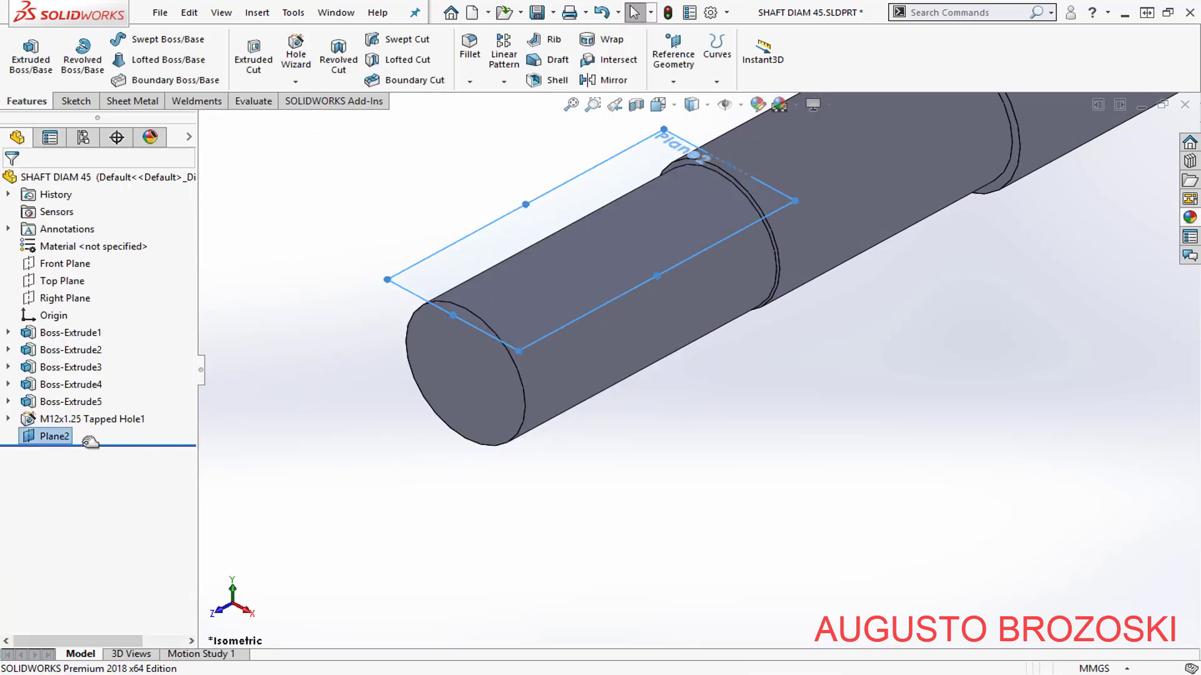
# - On the new tangent plane, sketch a straight slot along the shaft axis, about 37 mm between centres and 15 mm wide
pyautogui.click(88, 102)
pyautogui.click(23, 53)
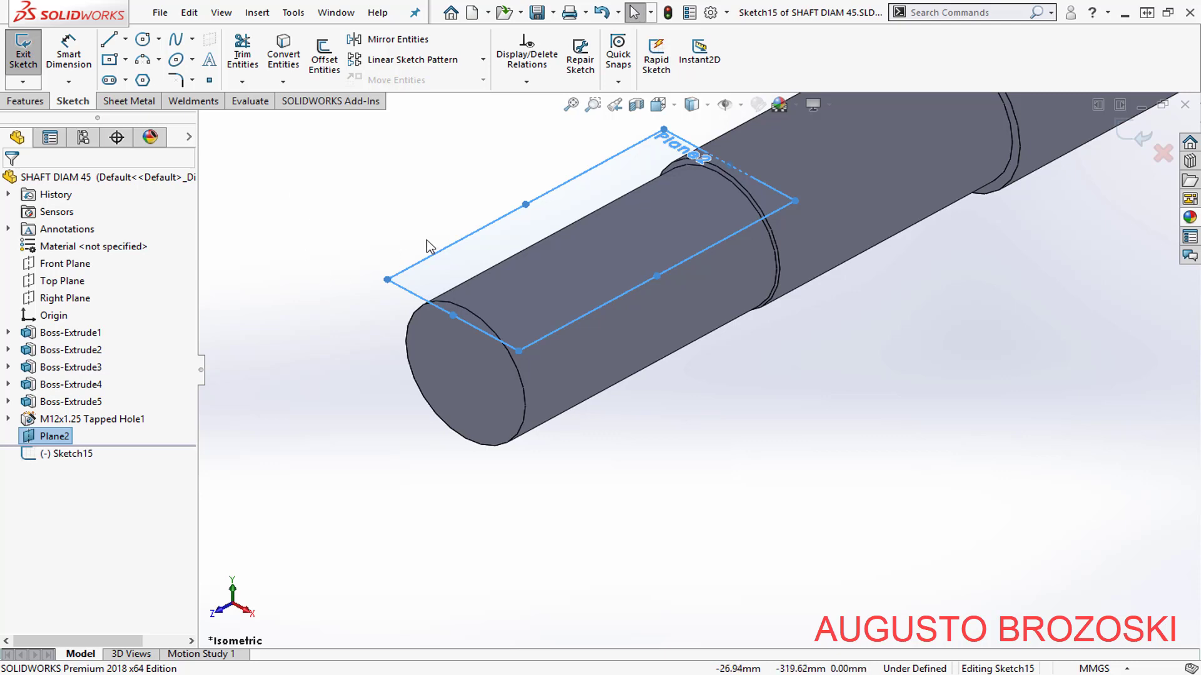
pyautogui.rightClick(92, 454)
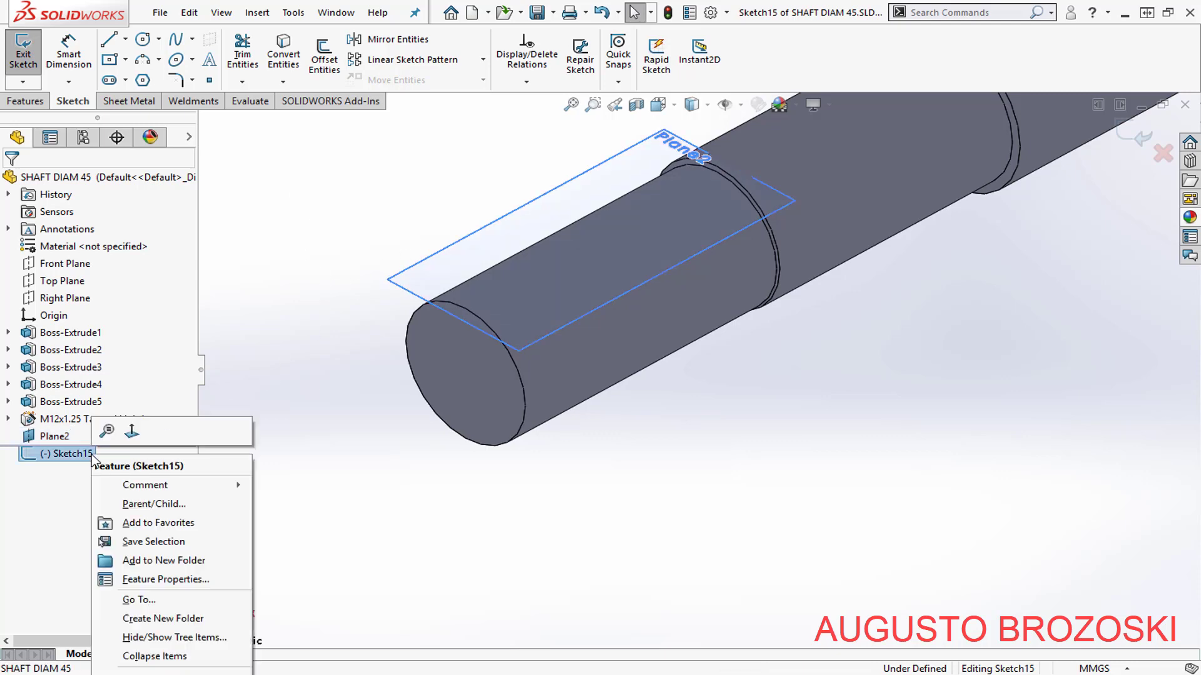
pyautogui.click(132, 433)
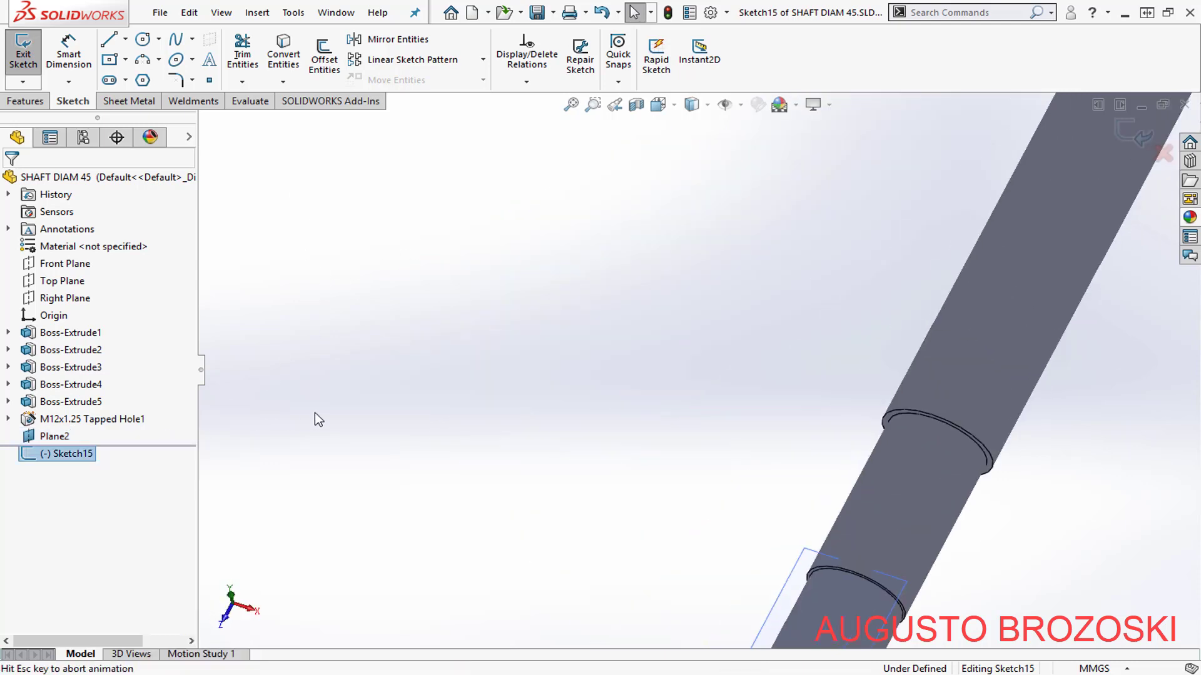
pyautogui.scroll(-4, 696, 548)
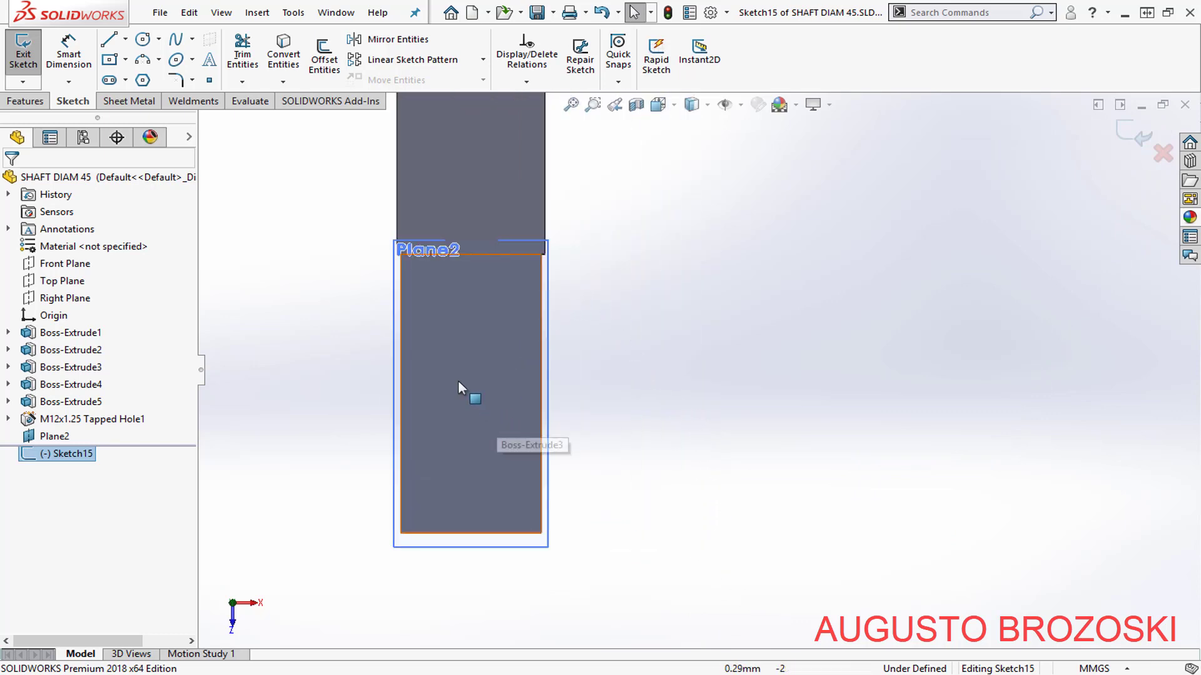
pyautogui.click(110, 80)
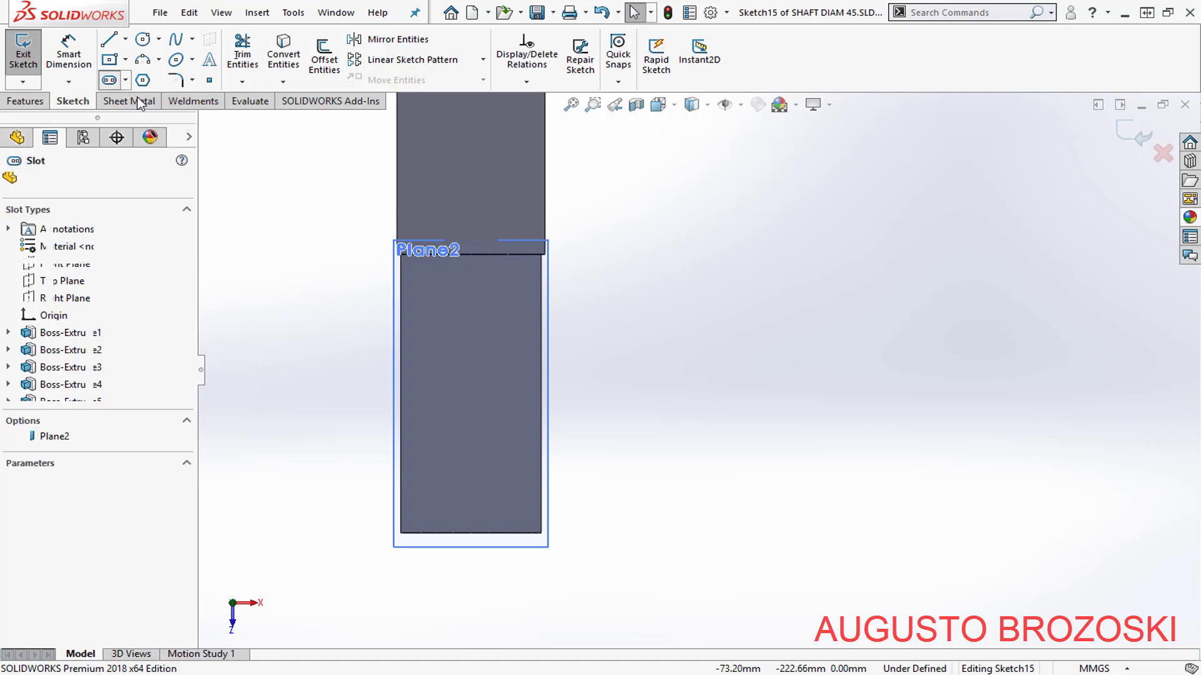
pyautogui.click(471, 482)
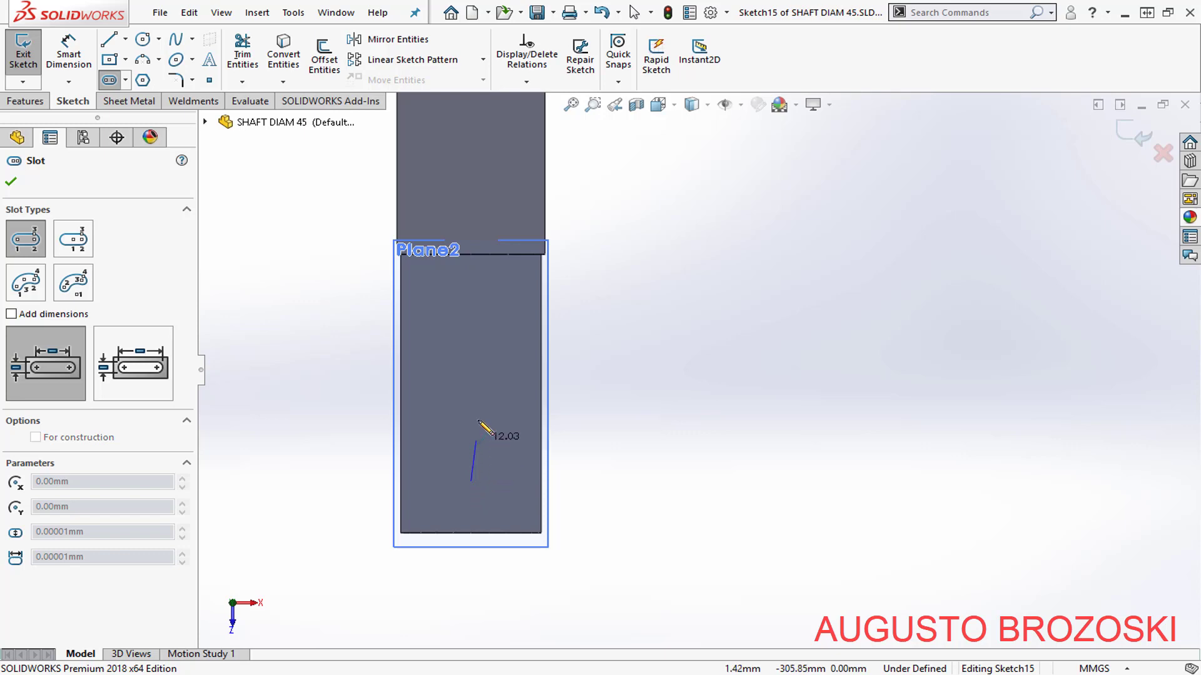
pyautogui.click(471, 354)
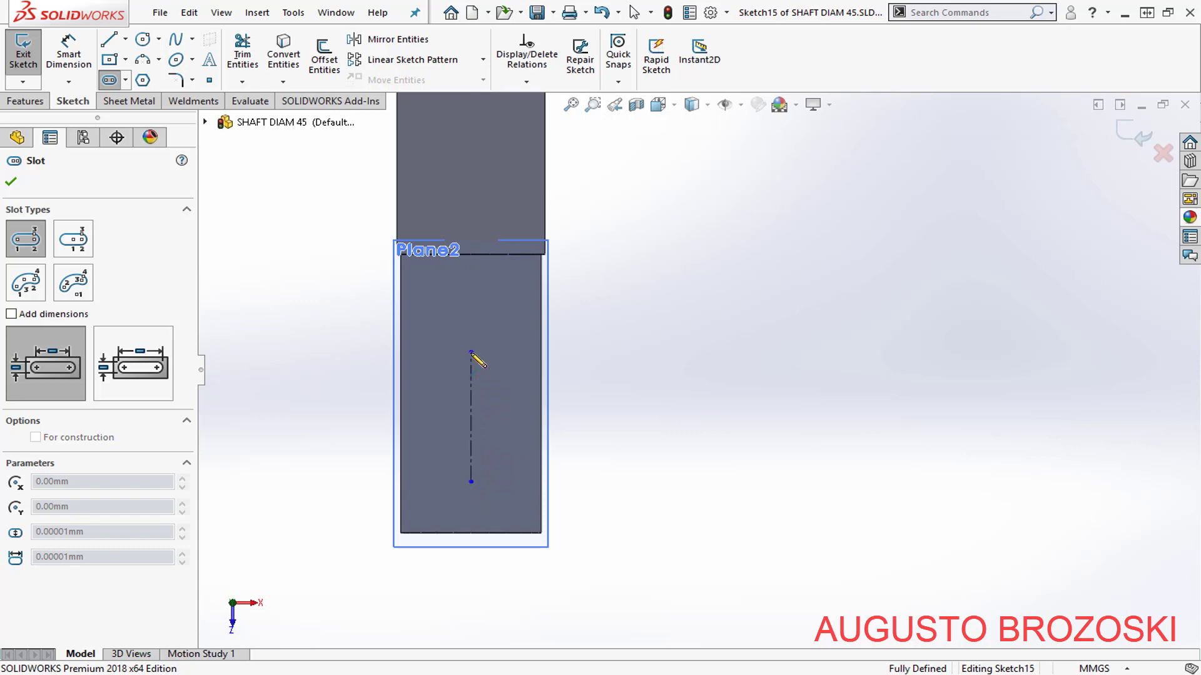
pyautogui.click(443, 322)
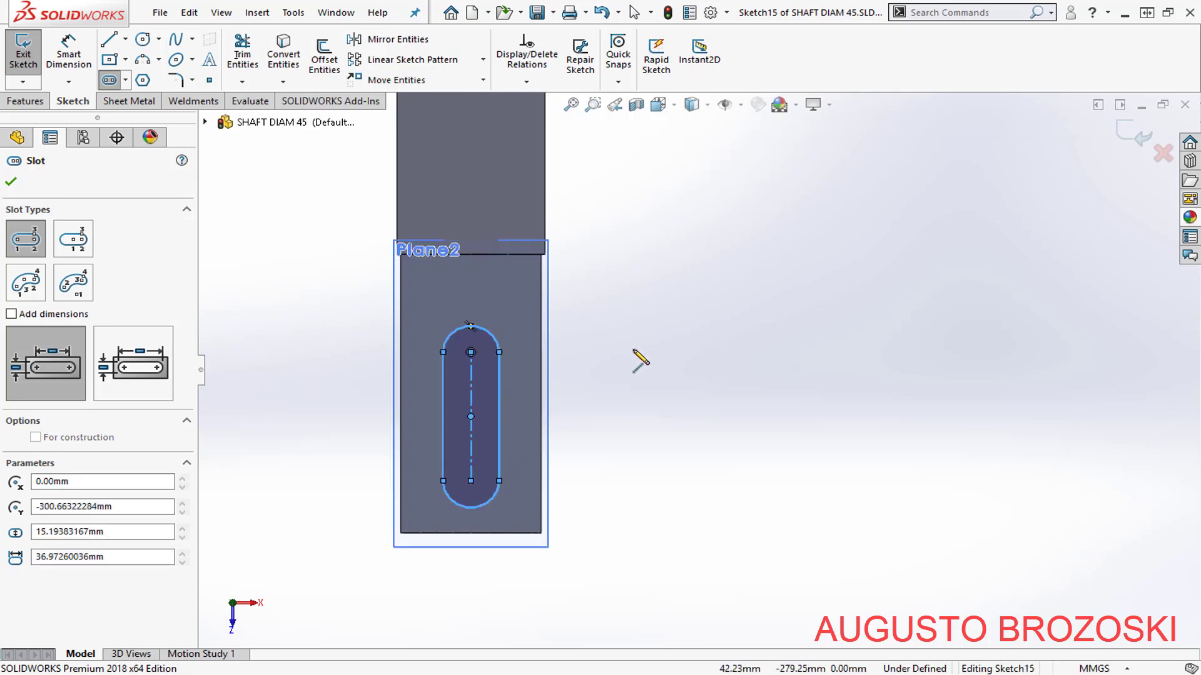
pyautogui.click(11, 182)
# - Consult the keyway dimensions in the shaft drawing PDF and dimension the slot's nearer arc centre 15 mm from the shaft's end edge
pyautogui.click(69, 53)
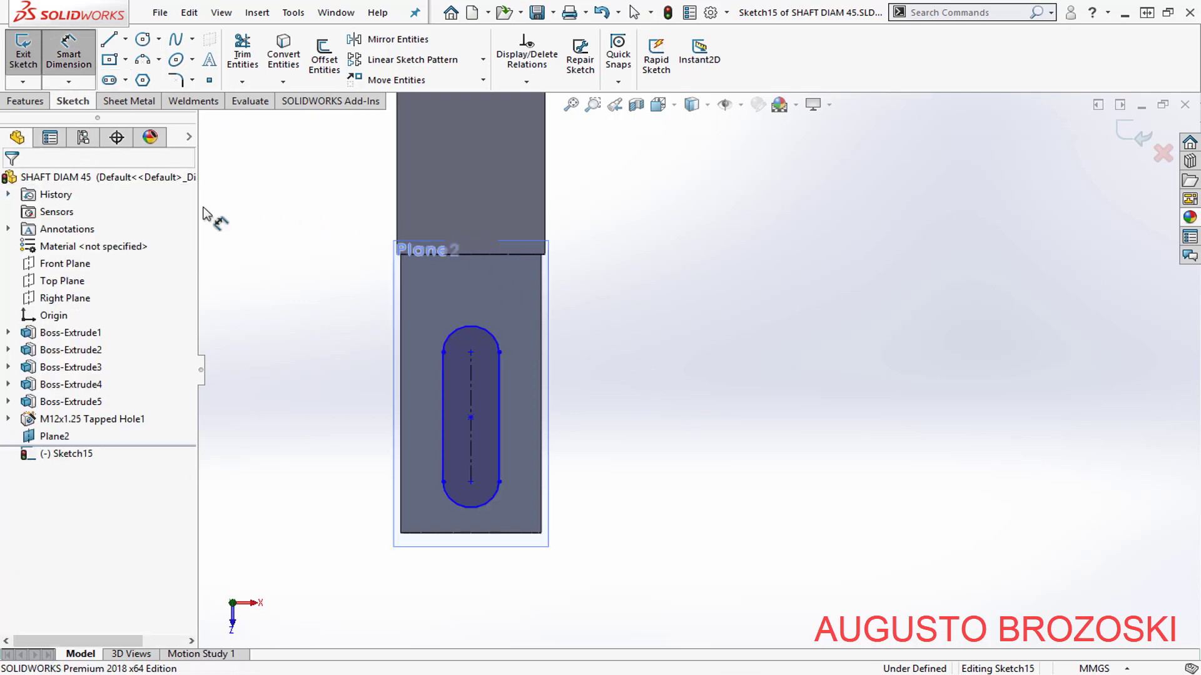
pyautogui.scroll(-2, 557, 522)
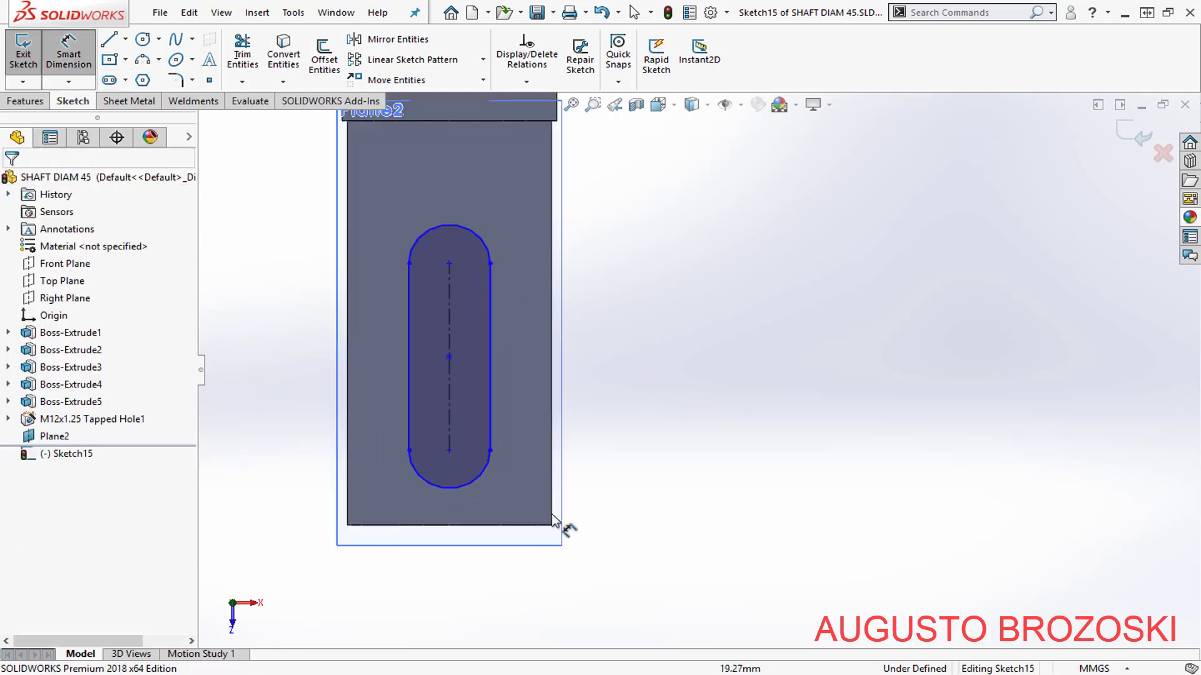
pyautogui.click(501, 526)
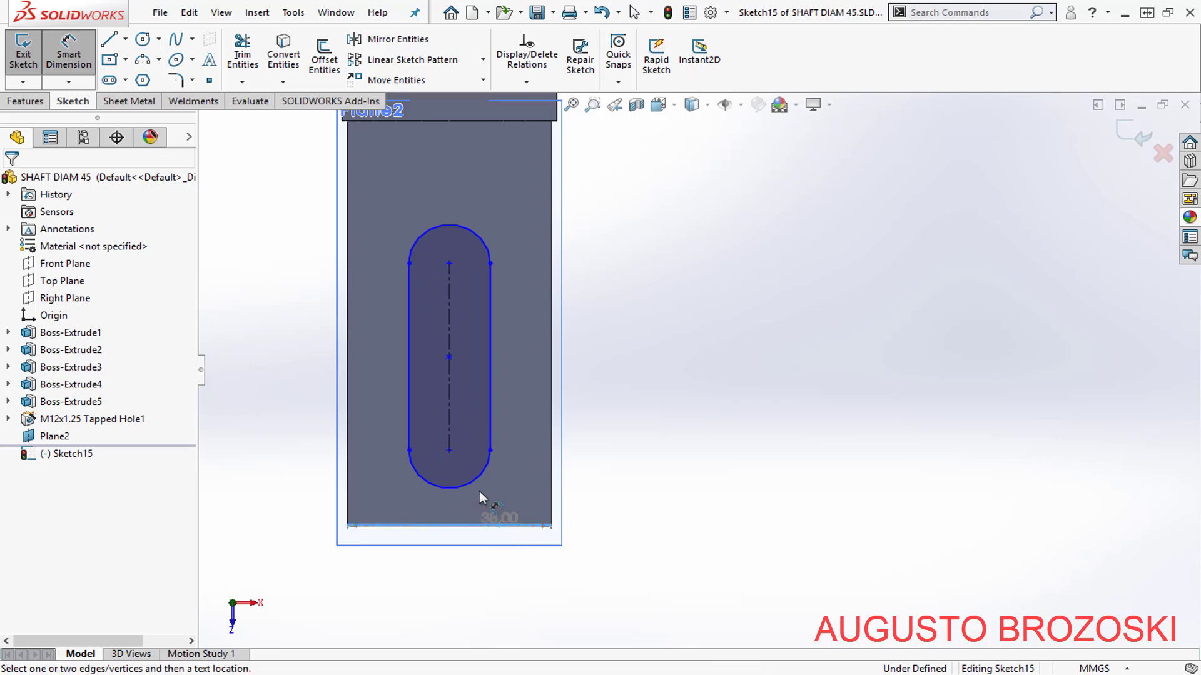
pyautogui.click(450, 450)
pyautogui.click(657, 487)
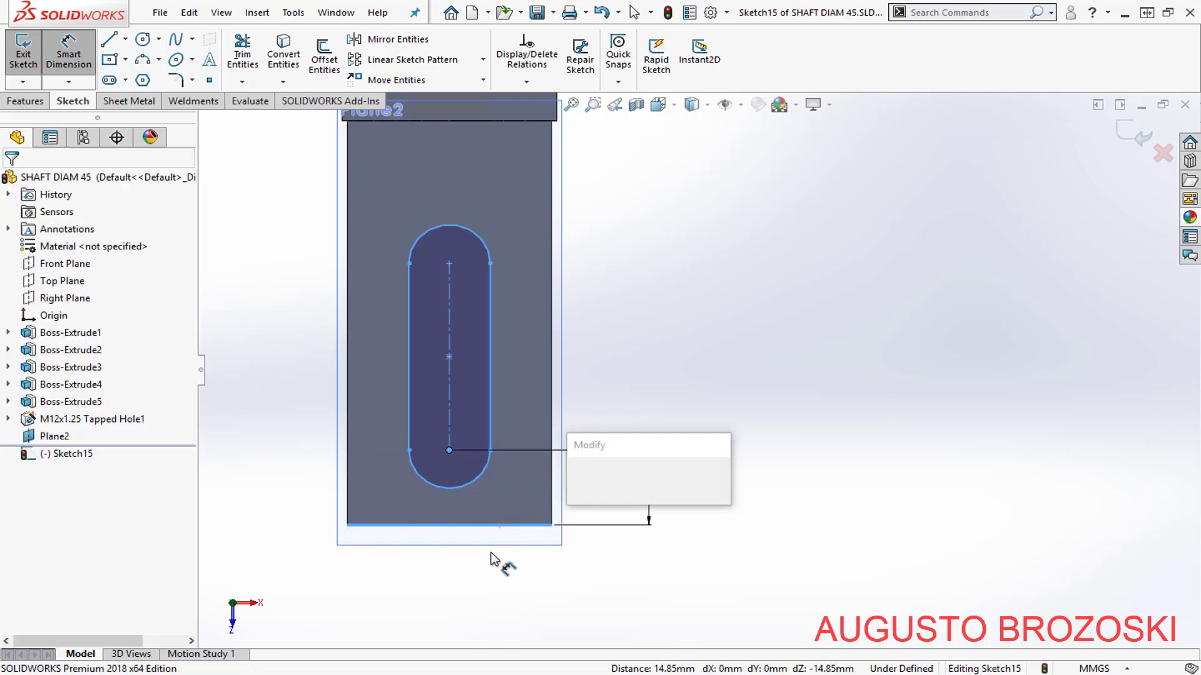
pyautogui.hotkey('alt', 'Tab')
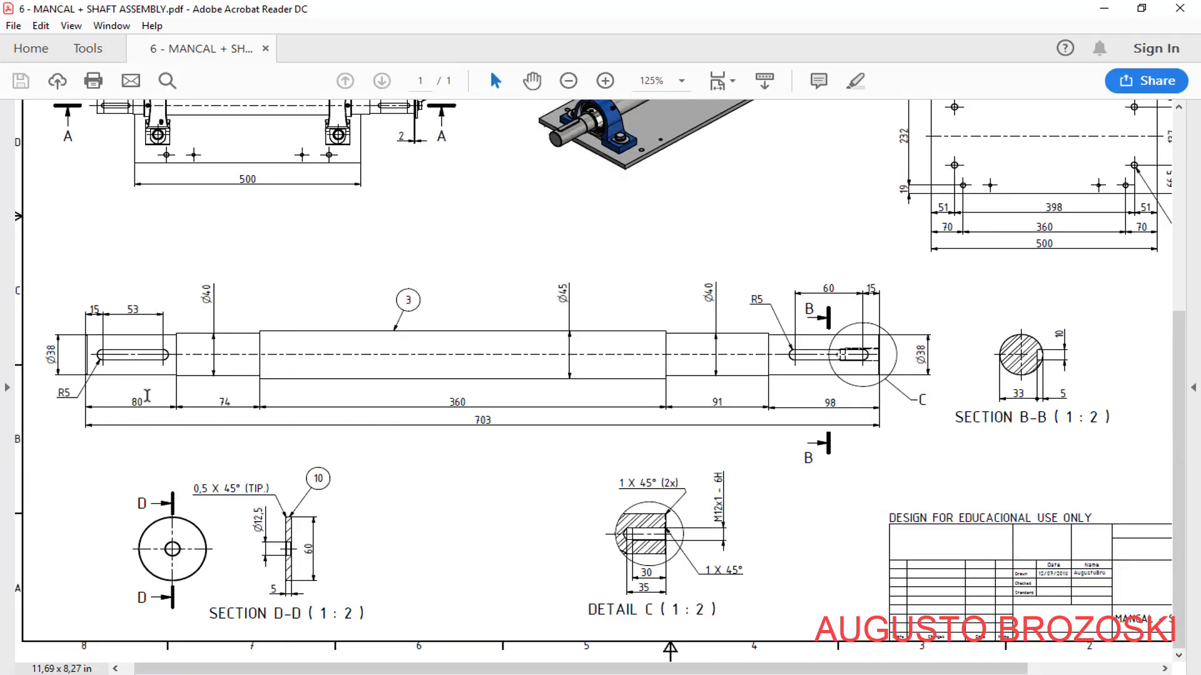
pyautogui.click(1104, 9)
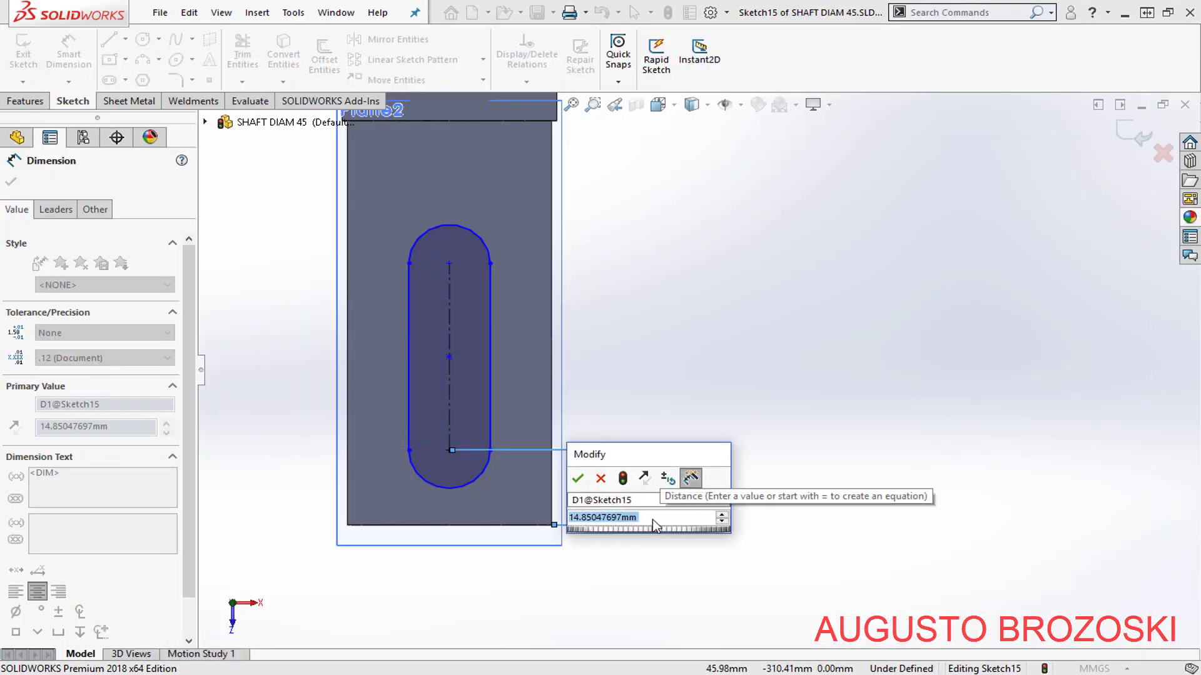
pyautogui.write('15')
pyautogui.press('Return')
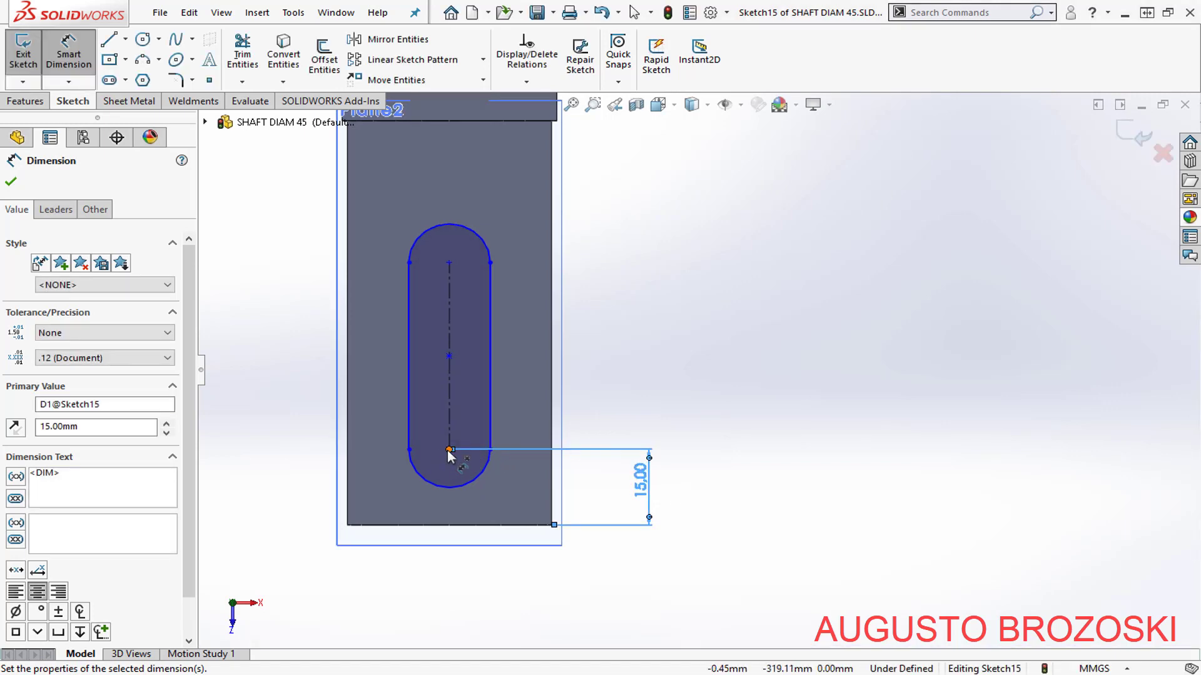
# - Dimension the distance between the slot's two arc centres as 53 mm
pyautogui.click(407, 380)
pyautogui.click(448, 263)
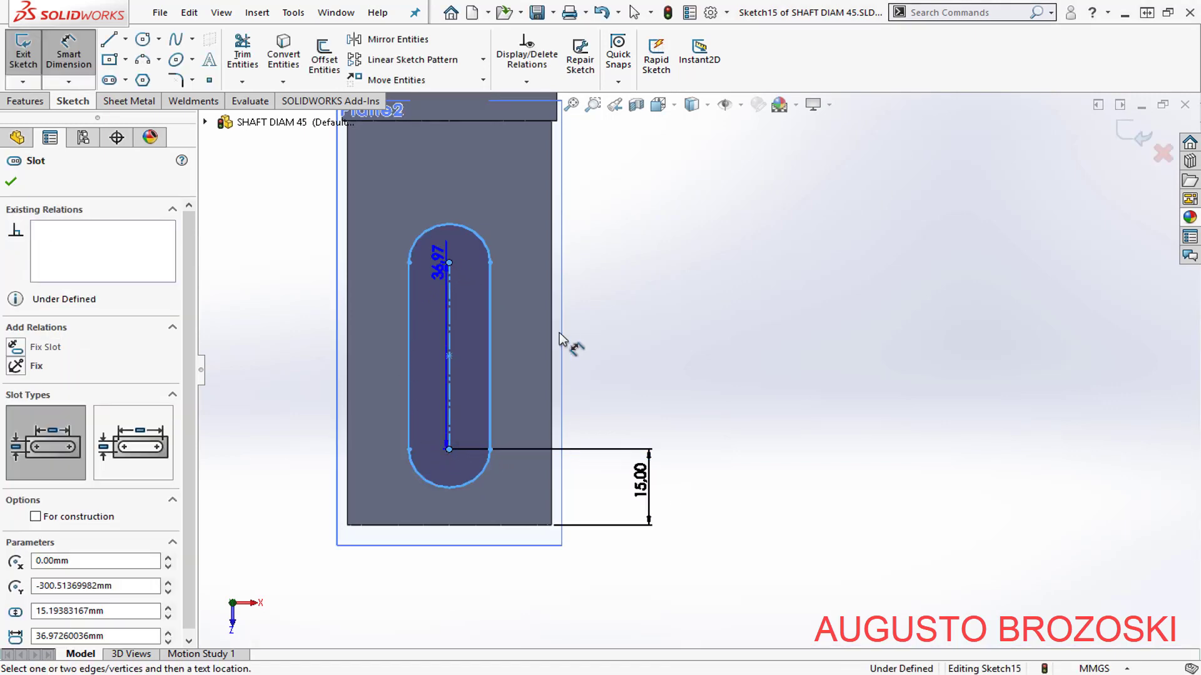
pyautogui.click(657, 362)
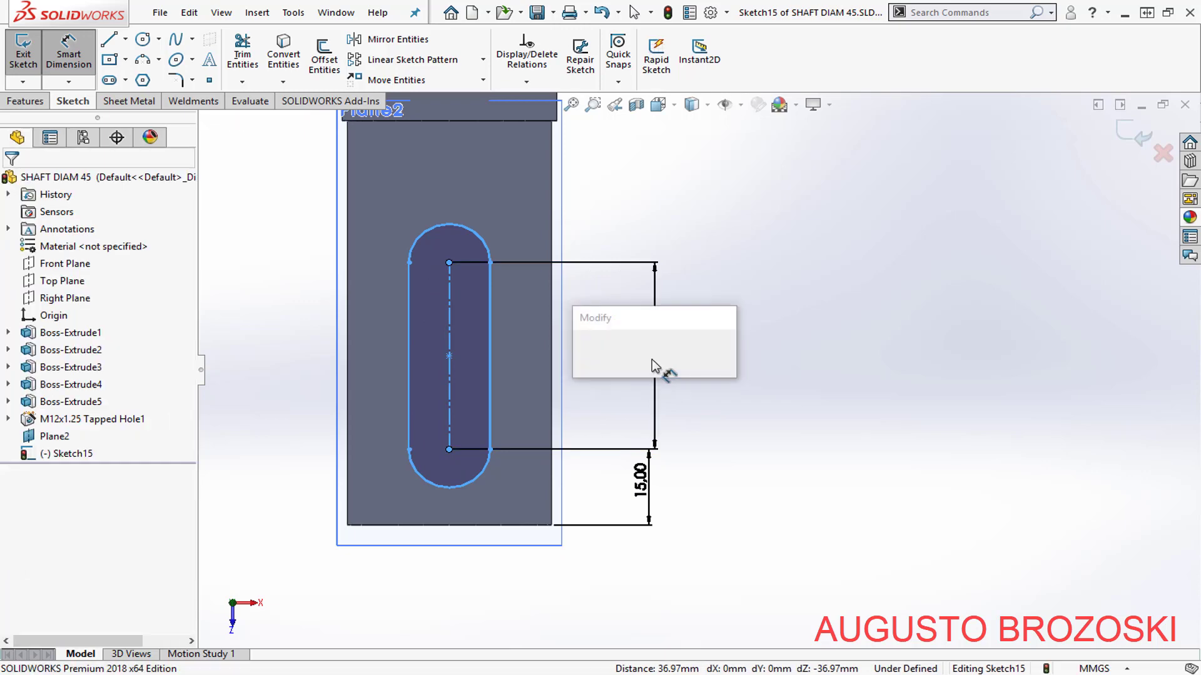
pyautogui.write('53')
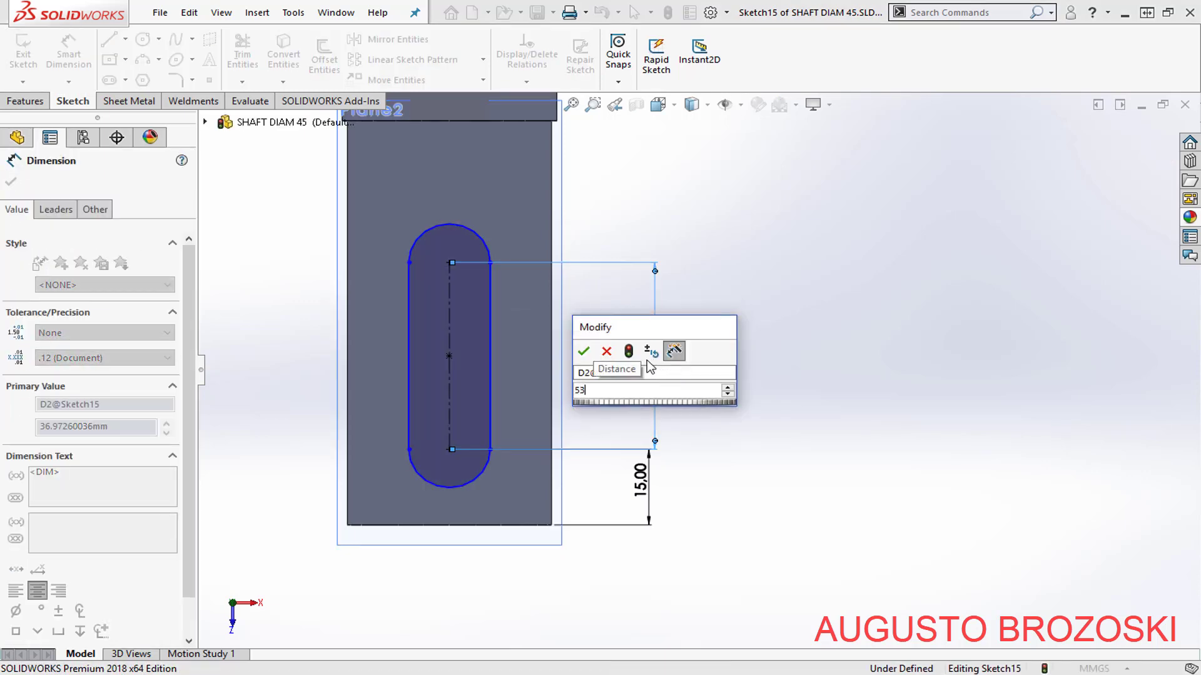
pyautogui.press('Return')
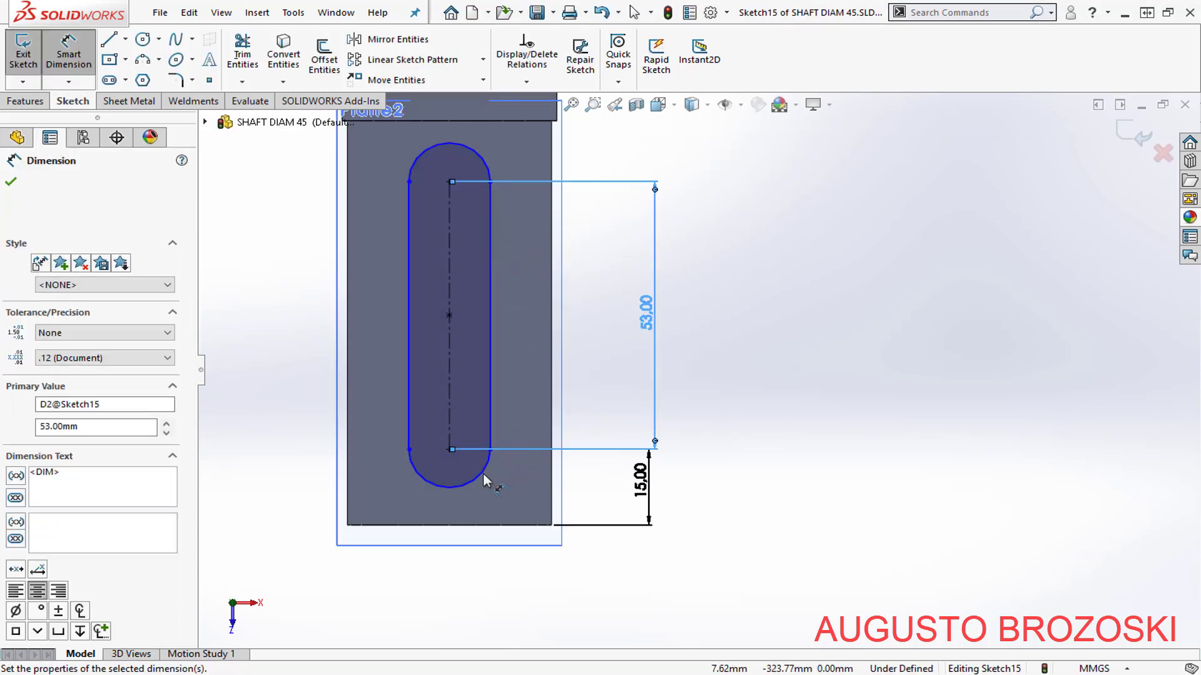
# - Dimension the slot's end arc with a 5 mm radius and finish dimensioning
pyautogui.click(479, 471)
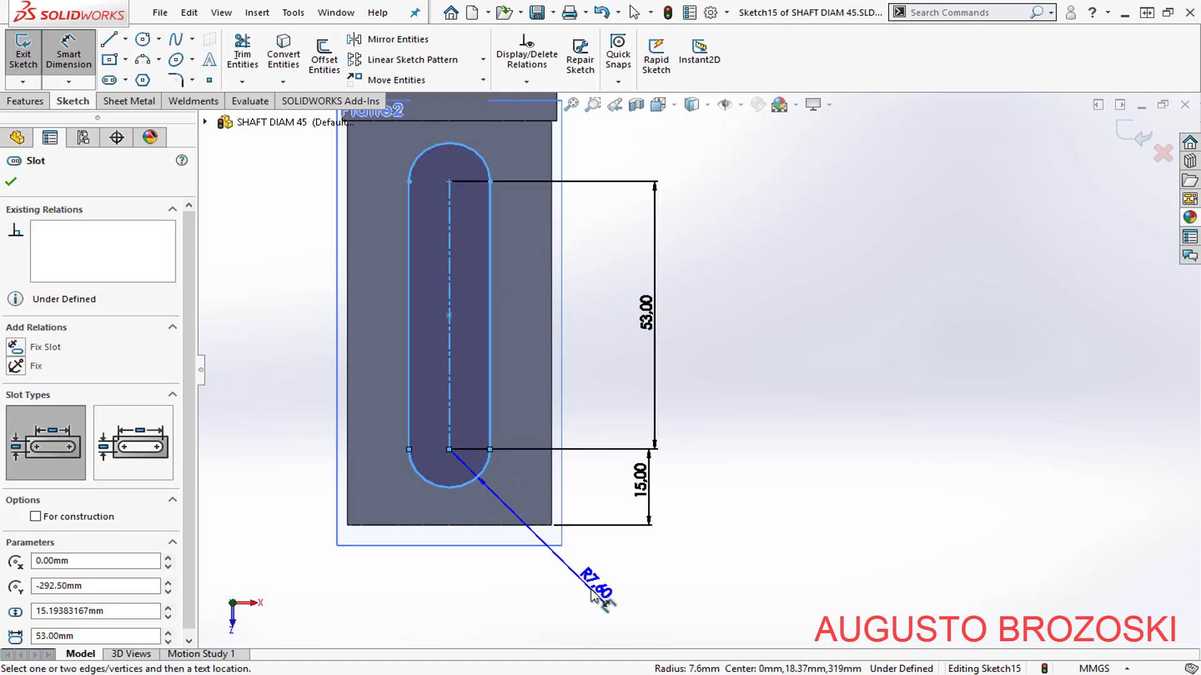
pyautogui.click(566, 575)
pyautogui.write('5')
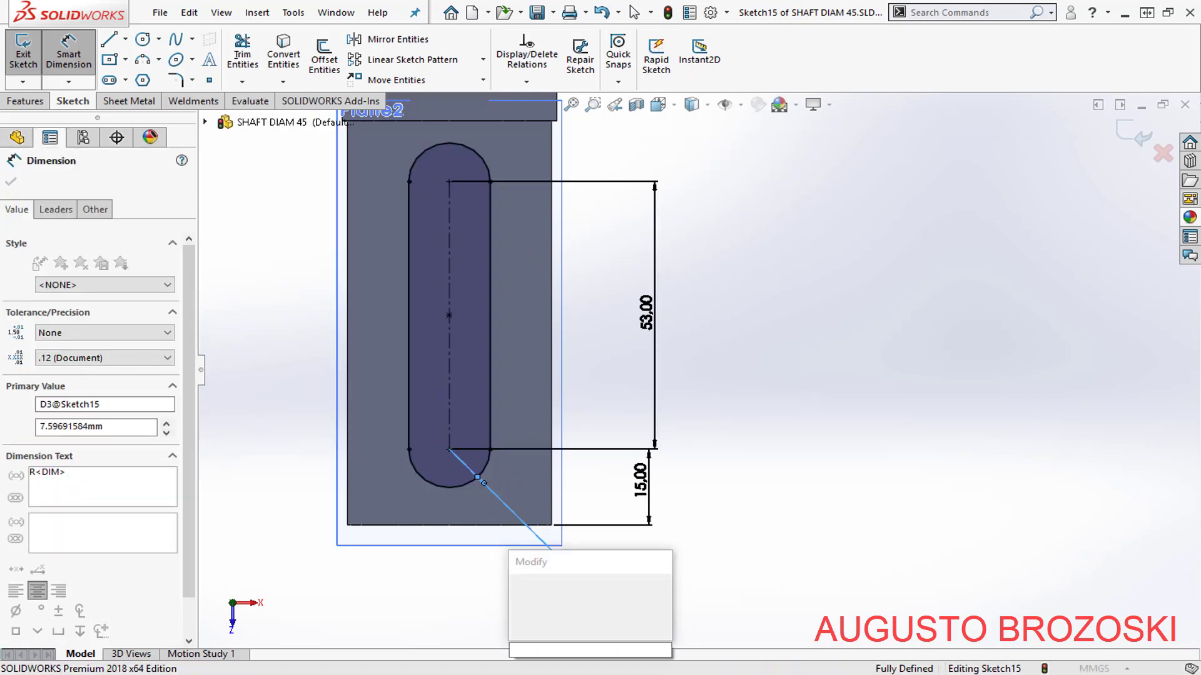
pyautogui.press('Return')
pyautogui.scroll(2, 475, 563)
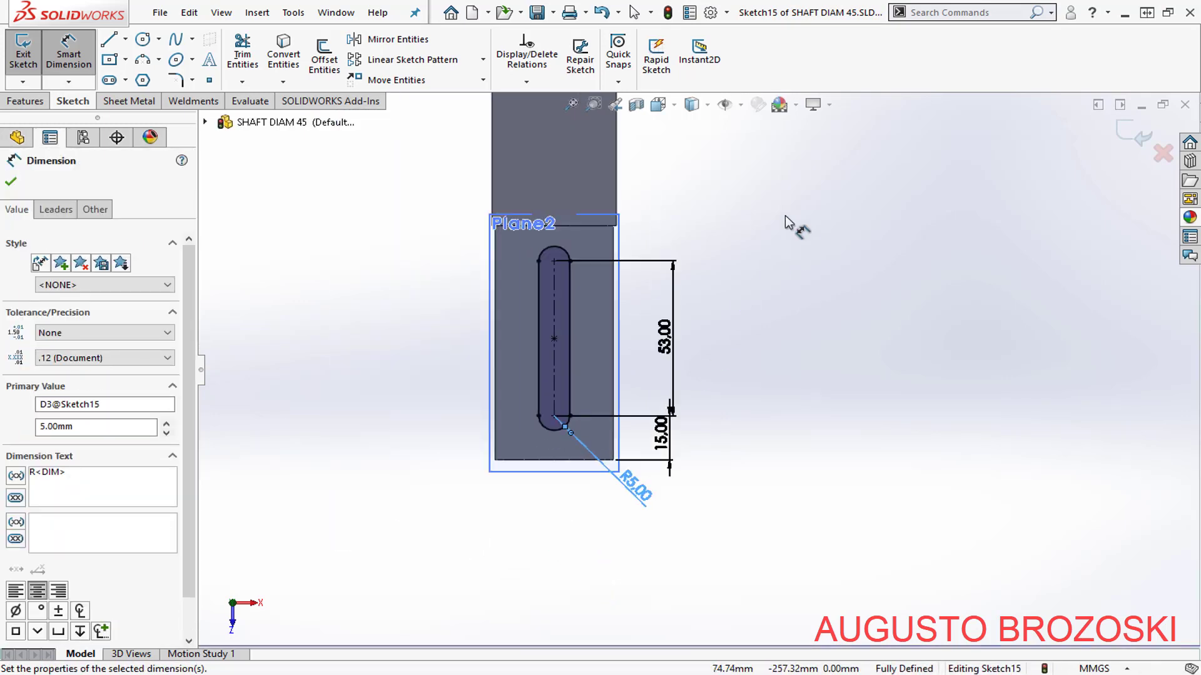
pyautogui.scroll(-3, 702, 181)
pyautogui.scroll(1, 702, 215)
pyautogui.press('Escape')
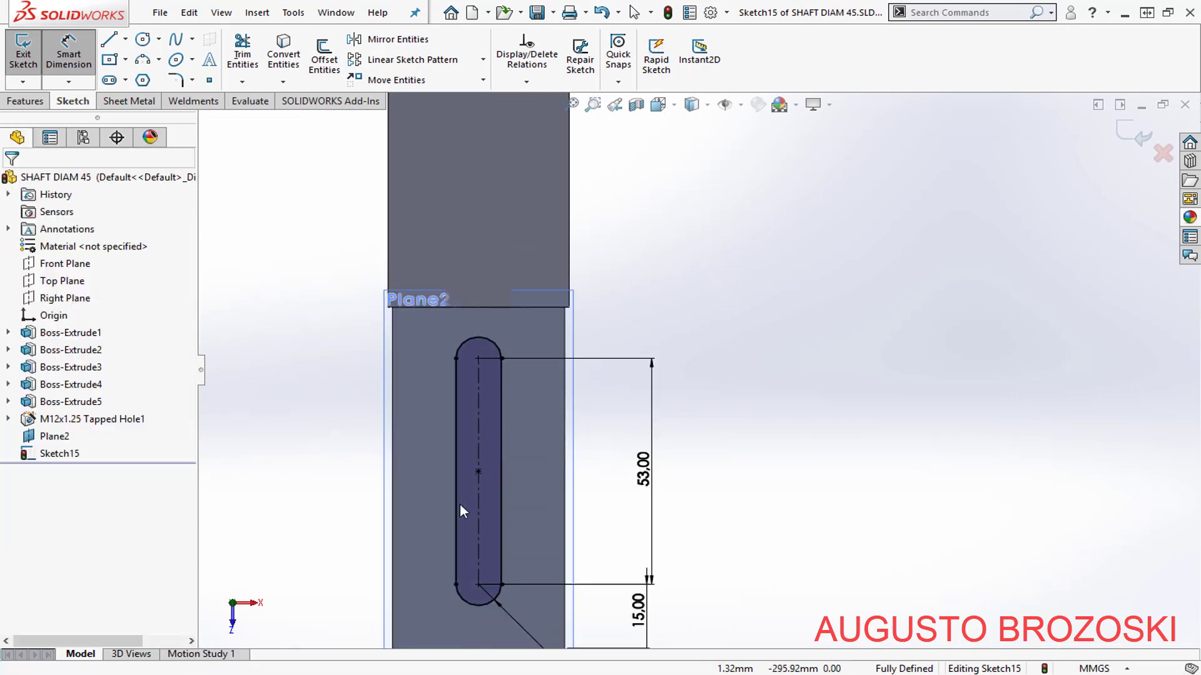
# - Inspect the slot's two arc centres and exit the keyway sketch
pyautogui.click(495, 358)
pyautogui.click(478, 585)
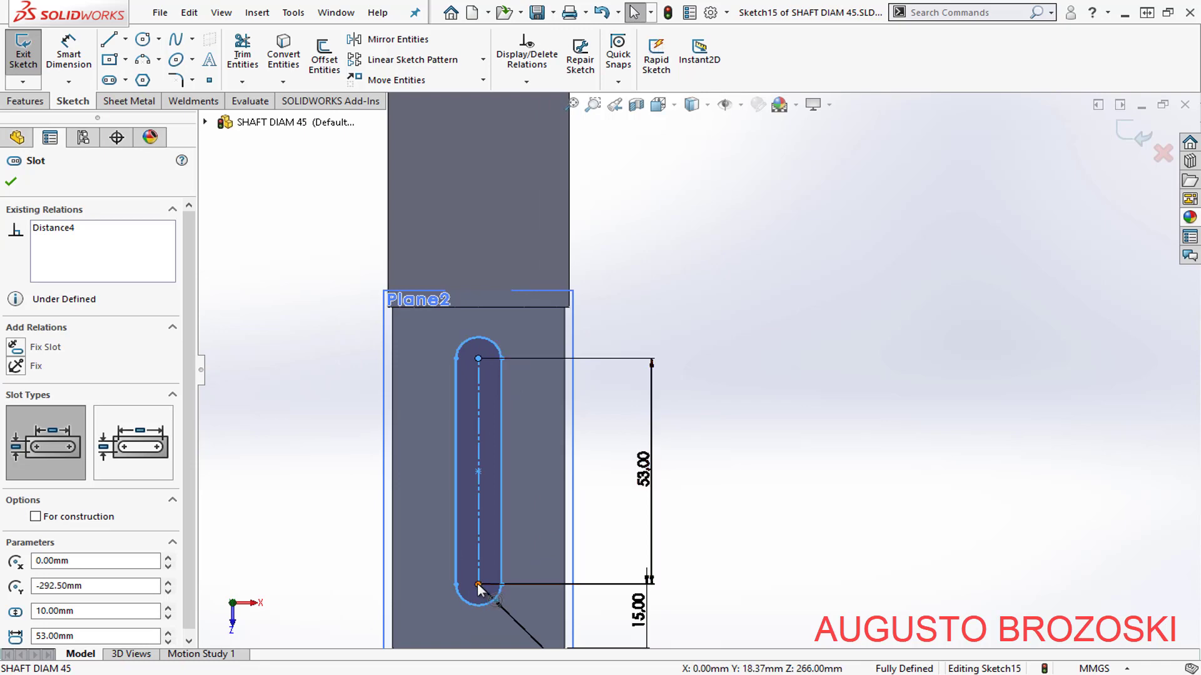
pyautogui.scroll(10, 519, 392)
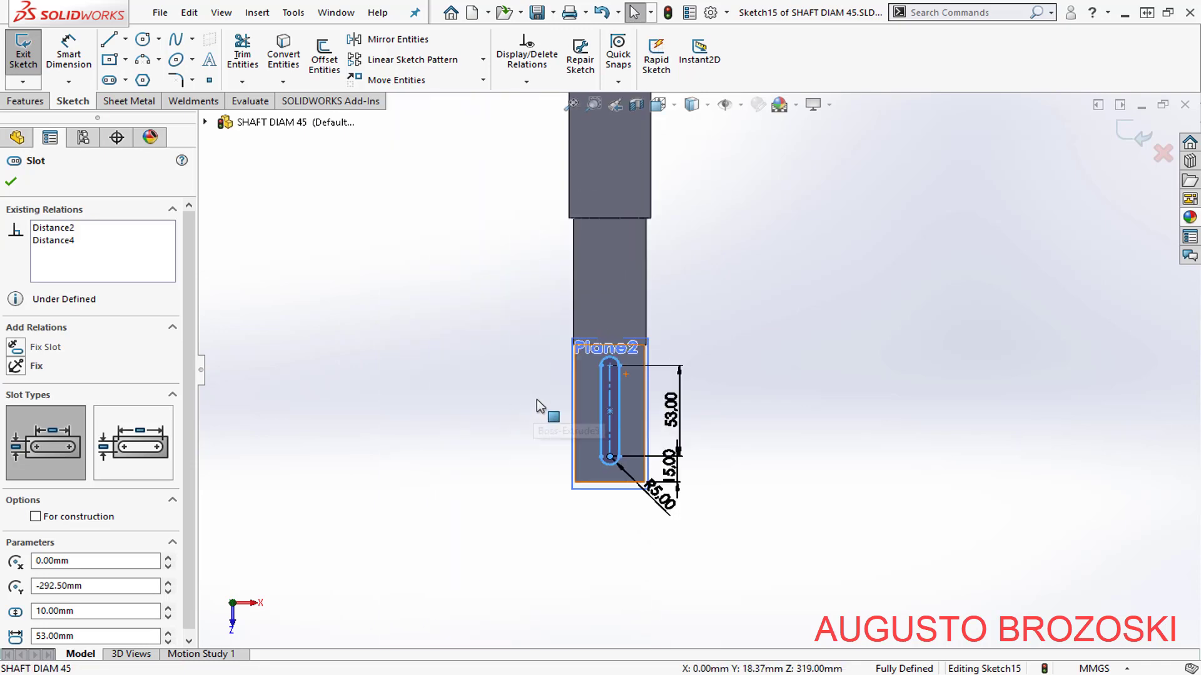
pyautogui.scroll(-3, 840, 184)
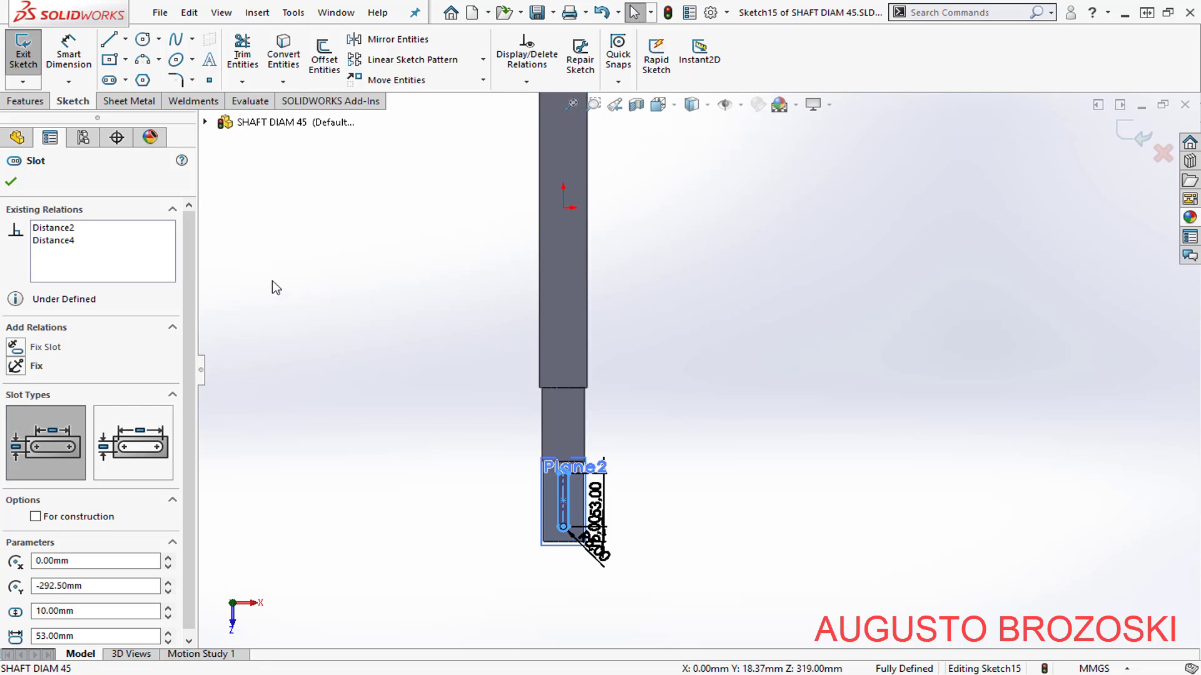
pyautogui.click(11, 183)
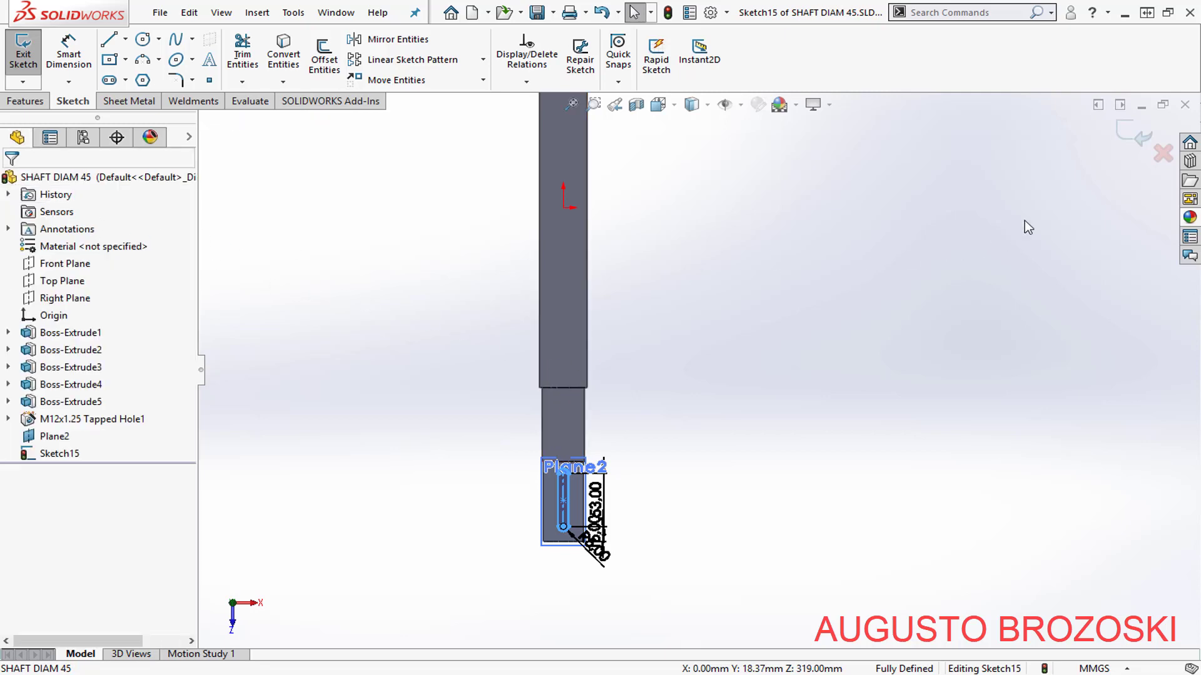
pyautogui.click(1132, 135)
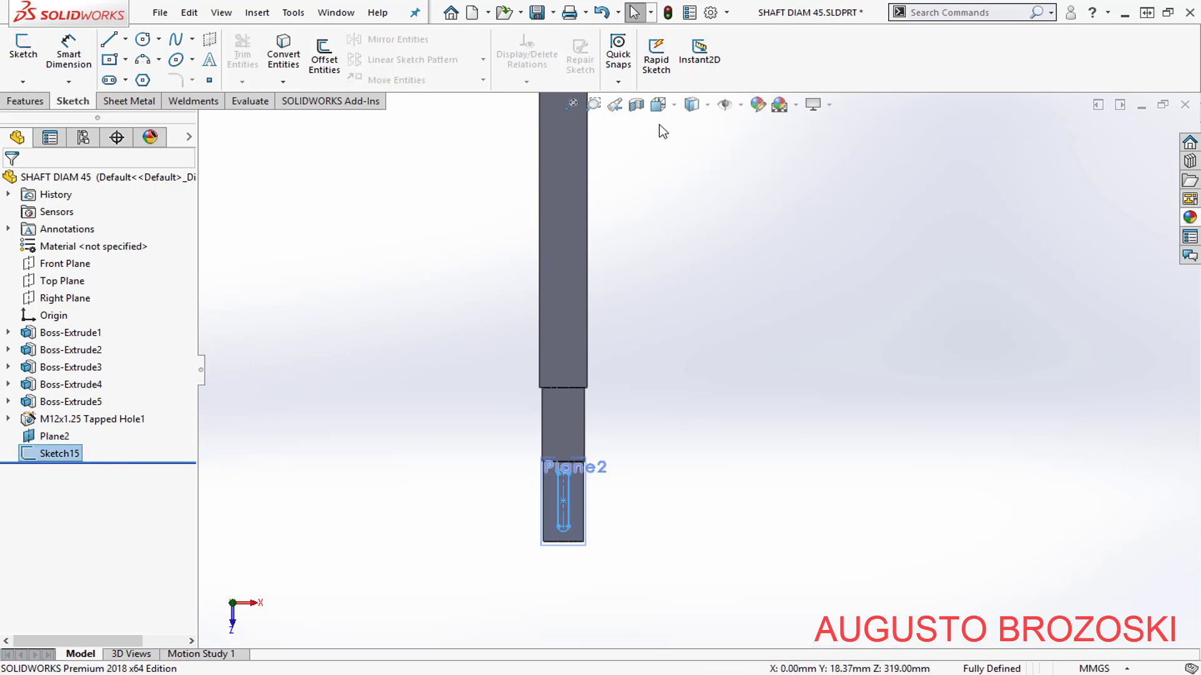
# - Consult the keyway depth in the shaft drawing PDF and cut the slot sketch 5 mm deep into the shaft's end section
pyautogui.click(658, 105)
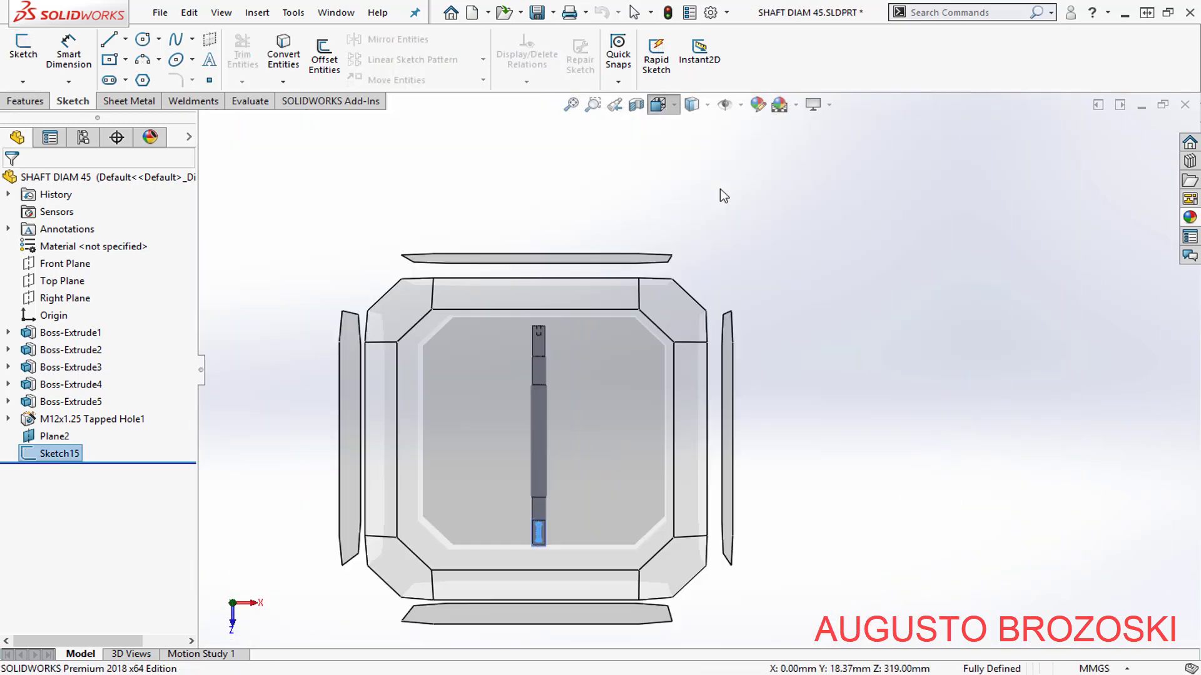
pyautogui.click(719, 189)
pyautogui.scroll(-5, 409, 553)
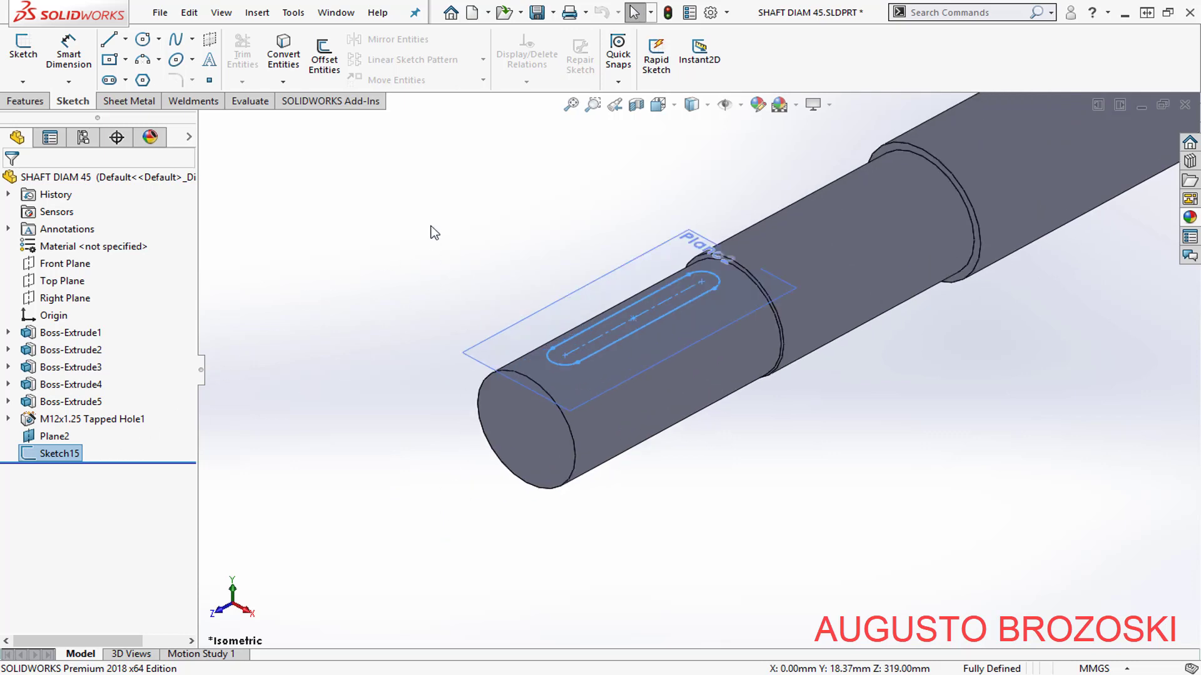
pyautogui.click(25, 101)
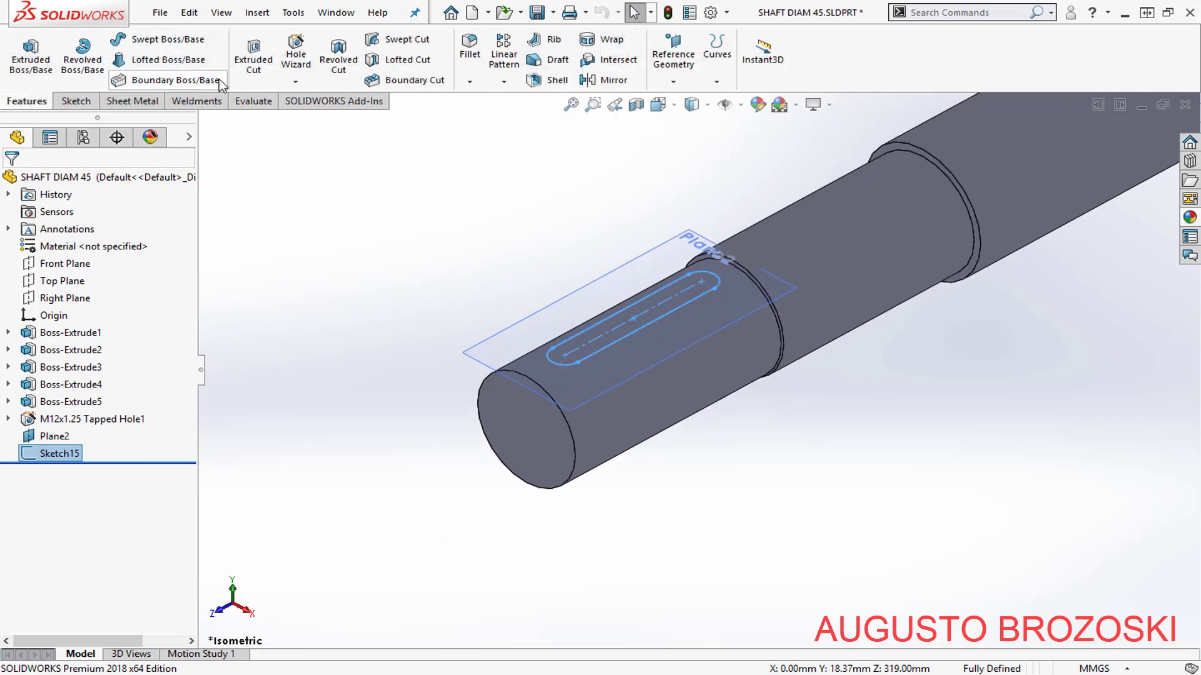
pyautogui.click(253, 69)
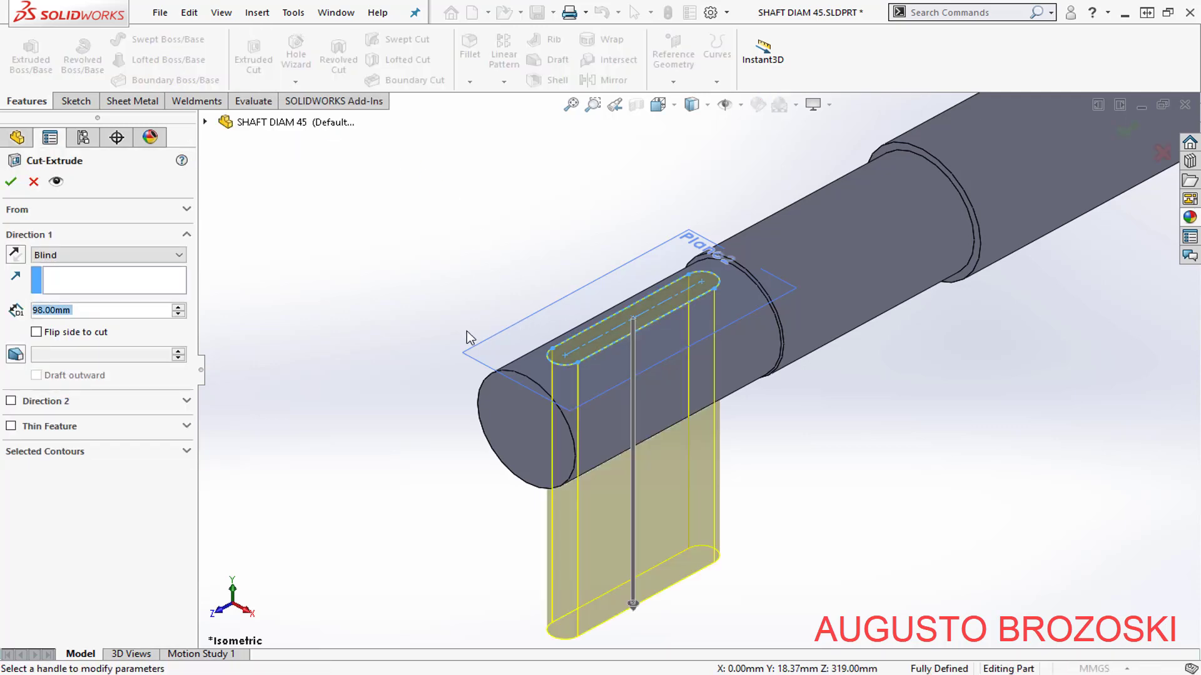
pyautogui.click(419, 674)
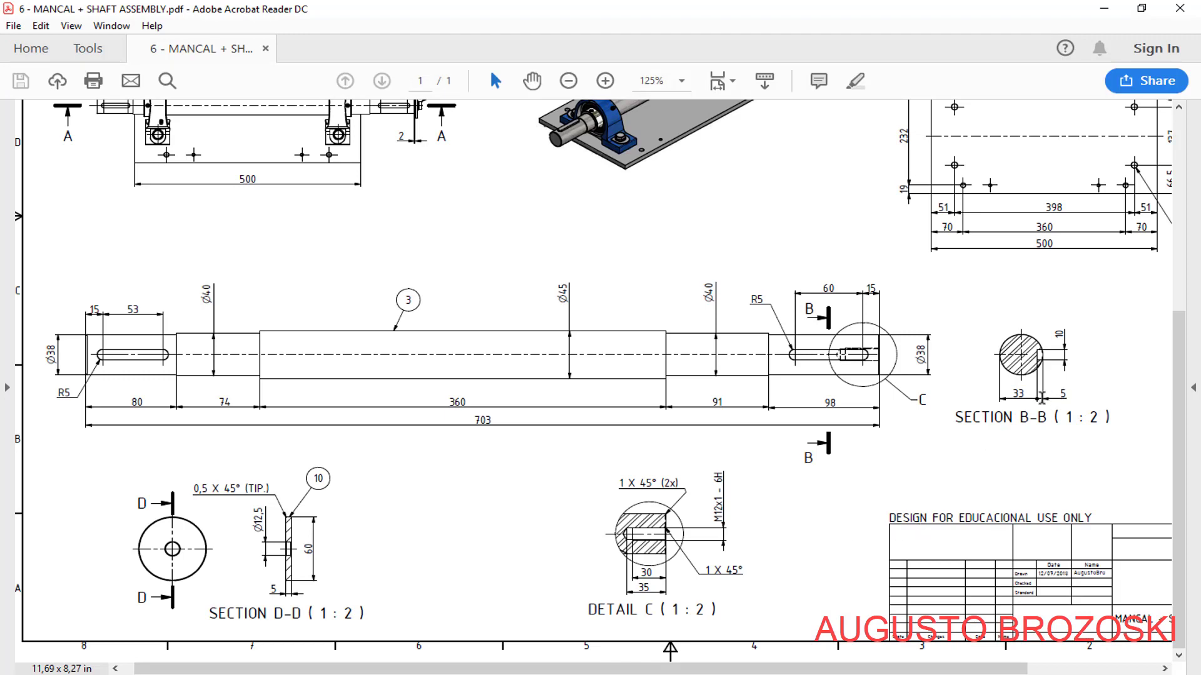
pyautogui.click(1104, 8)
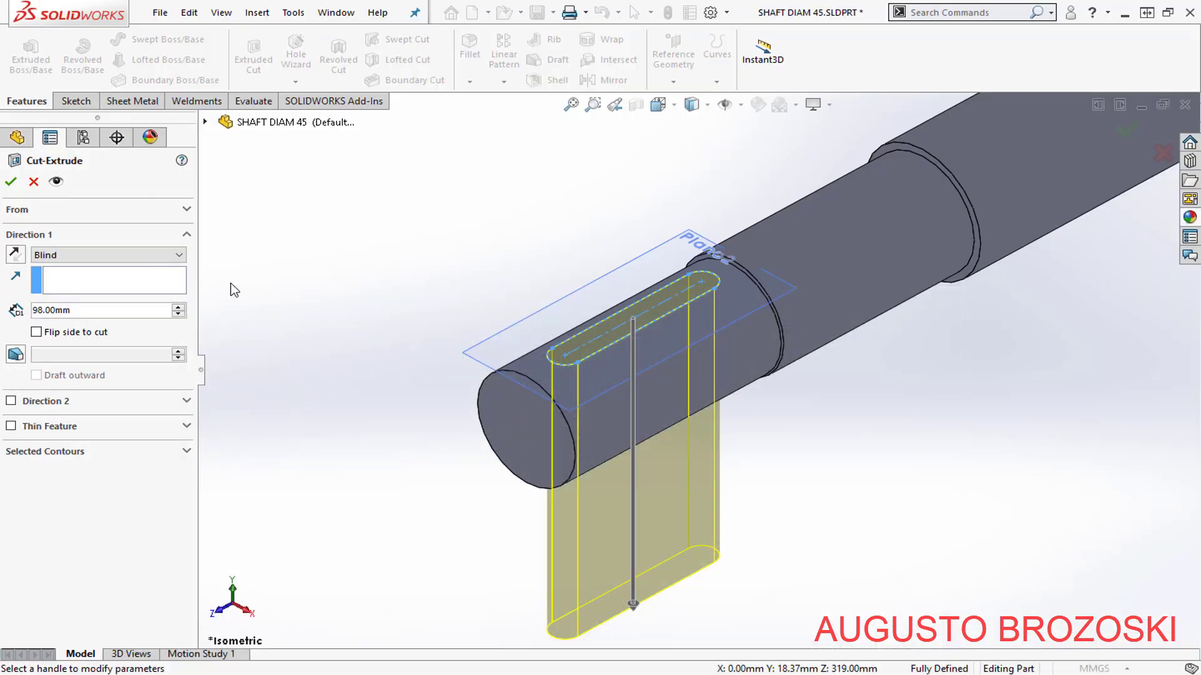
pyautogui.doubleClick(80, 311)
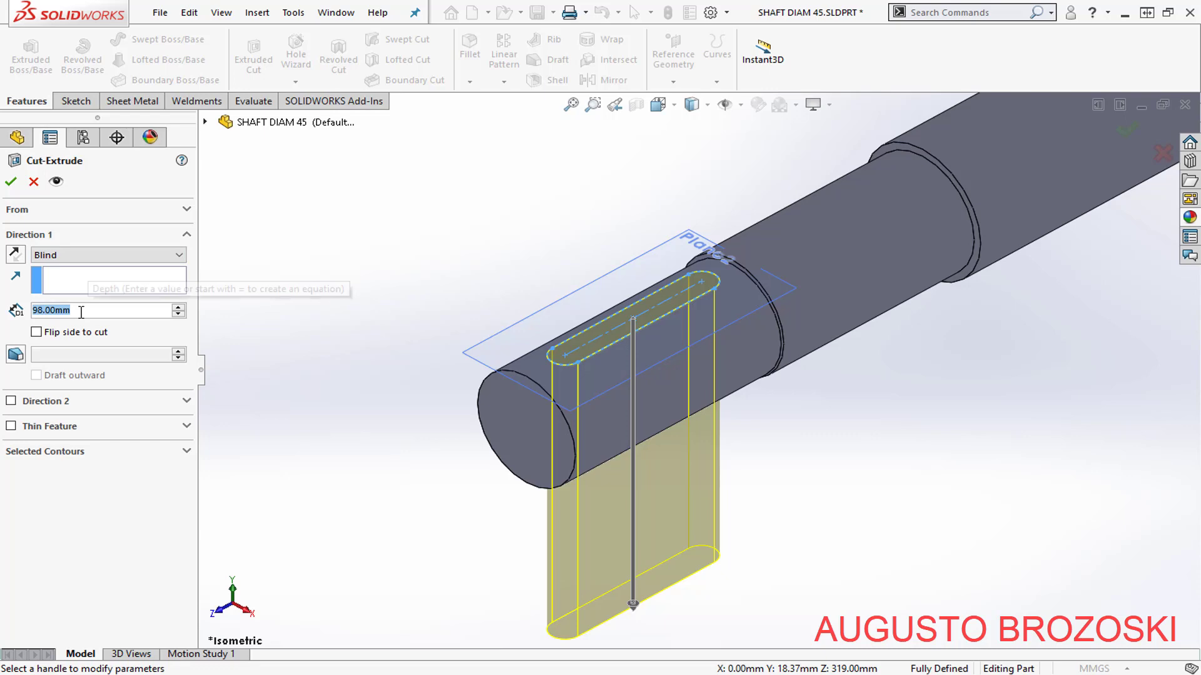
pyautogui.write('5')
pyautogui.press('Return')
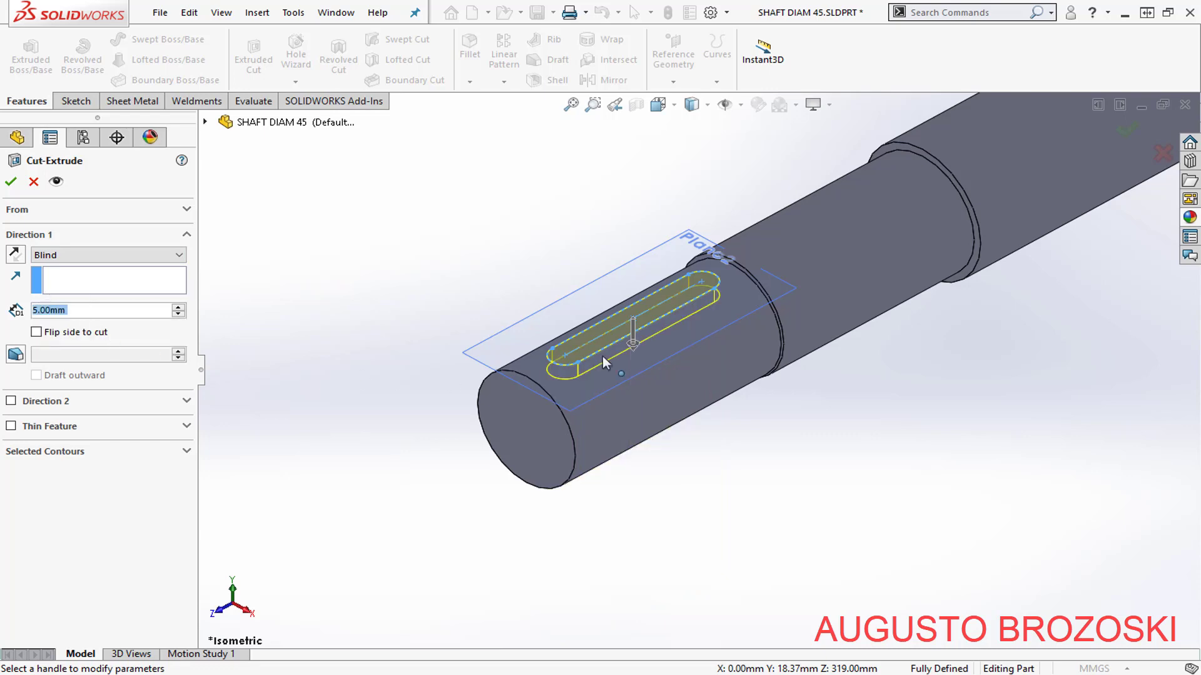
pyautogui.scroll(-2, 603, 356)
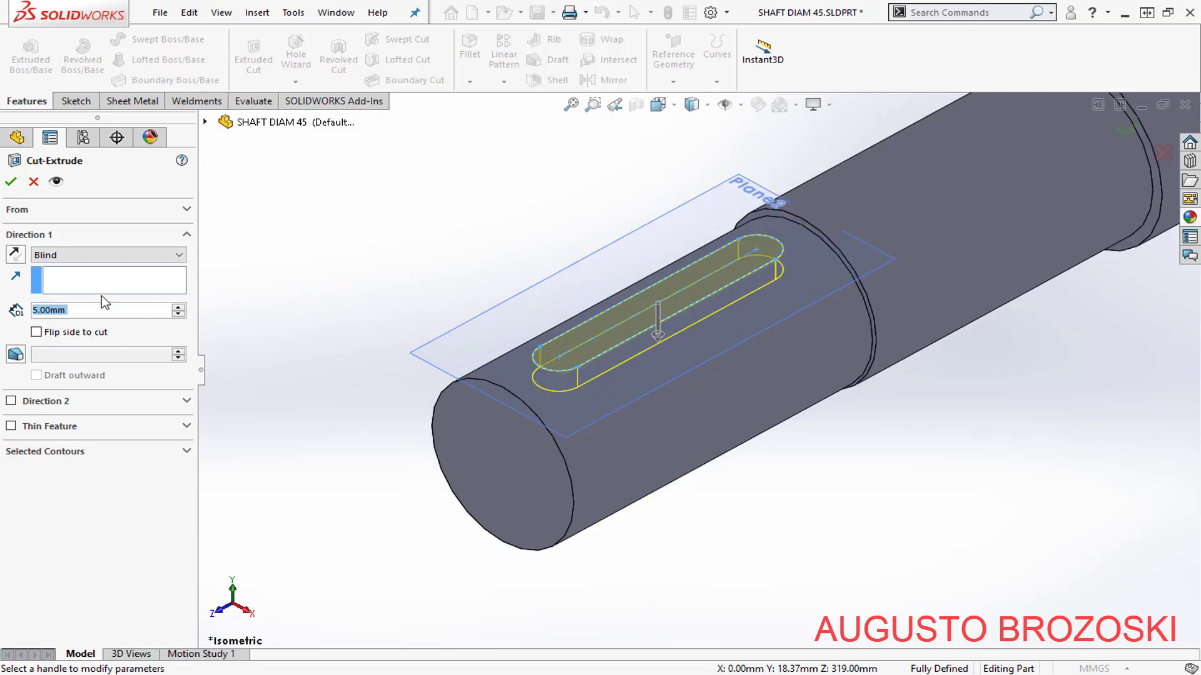
pyautogui.click(9, 182)
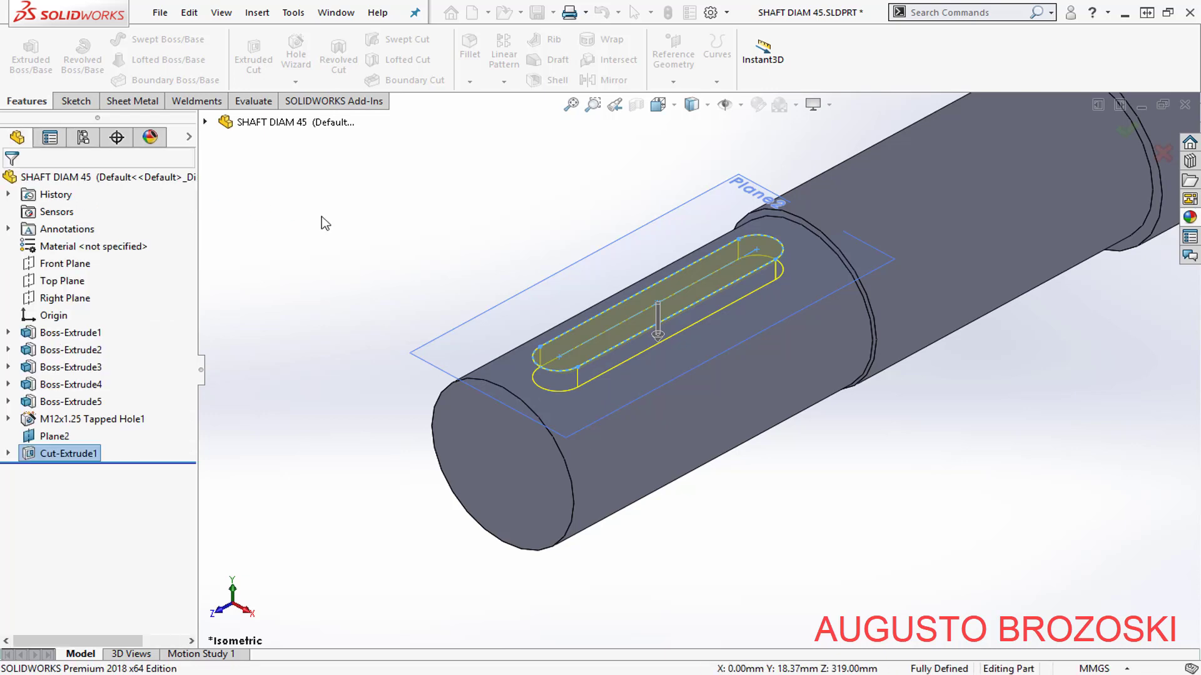
# - Show the whole shaft in isometric view, save the part and consult the opposite keyway's dimensions in the drawing PDF
pyautogui.scroll(2, 650, 322)
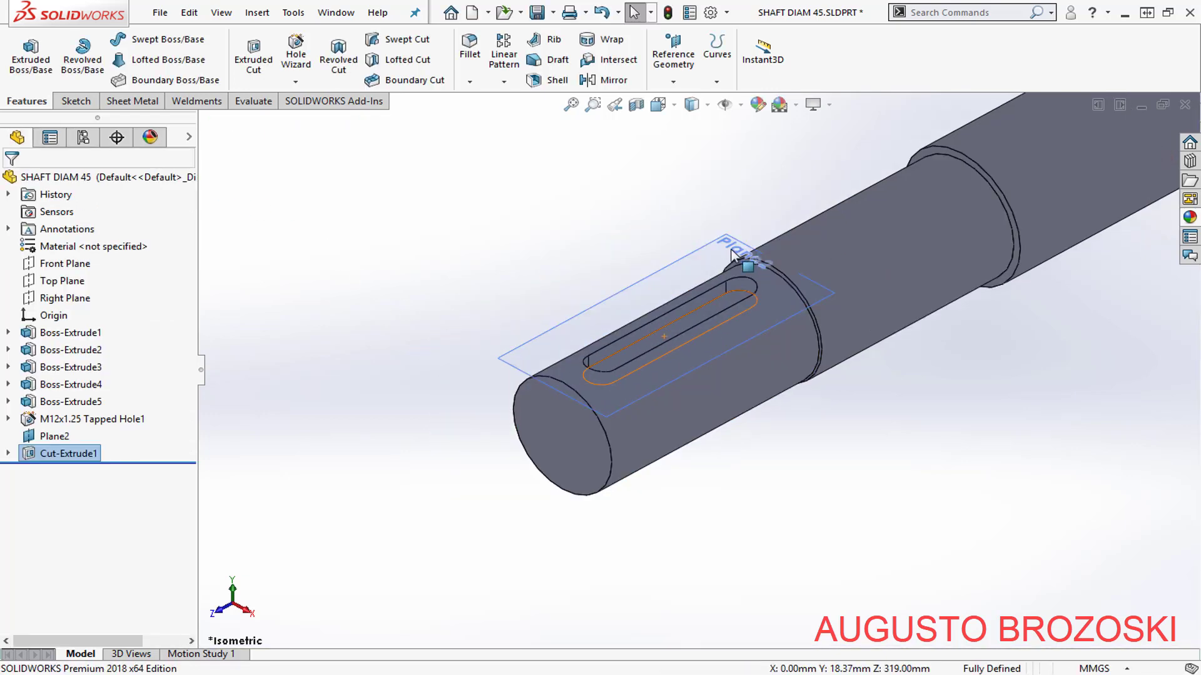
pyautogui.click(658, 104)
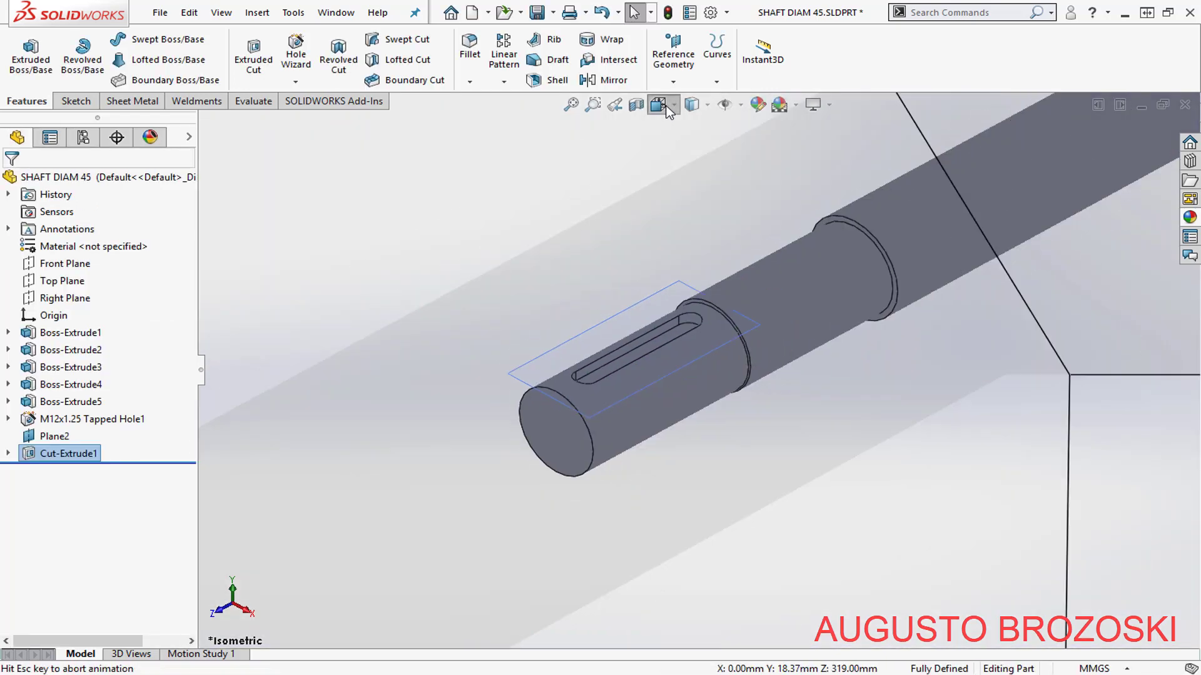
pyautogui.click(749, 150)
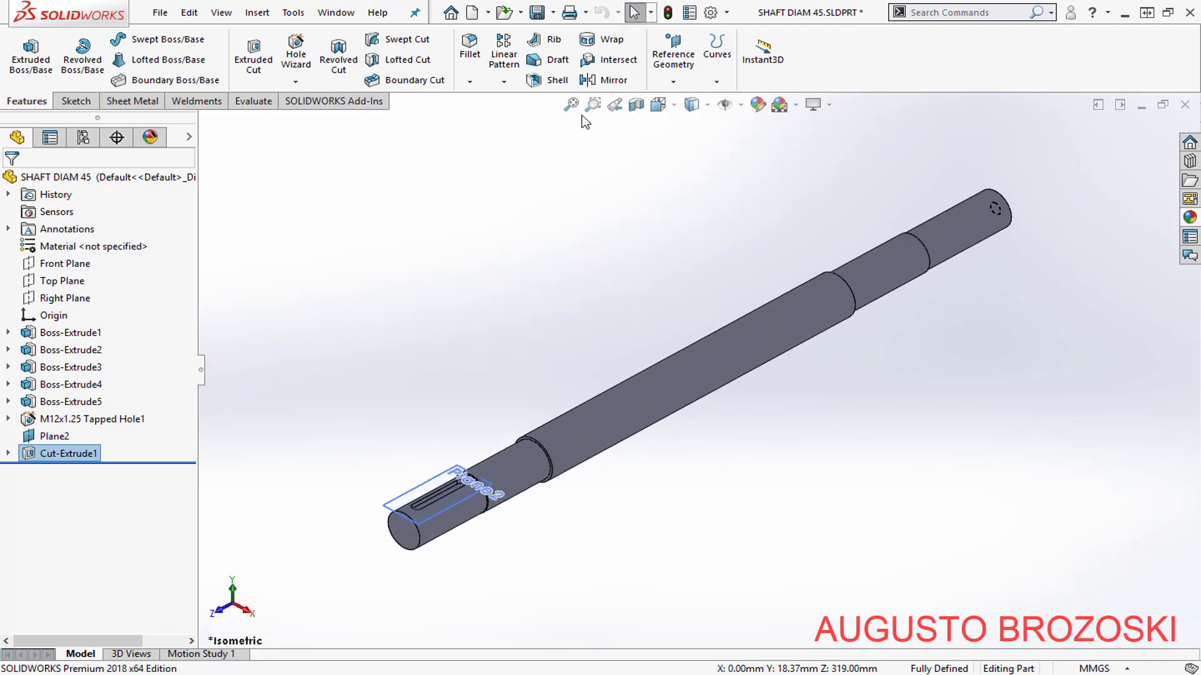
pyautogui.click(536, 12)
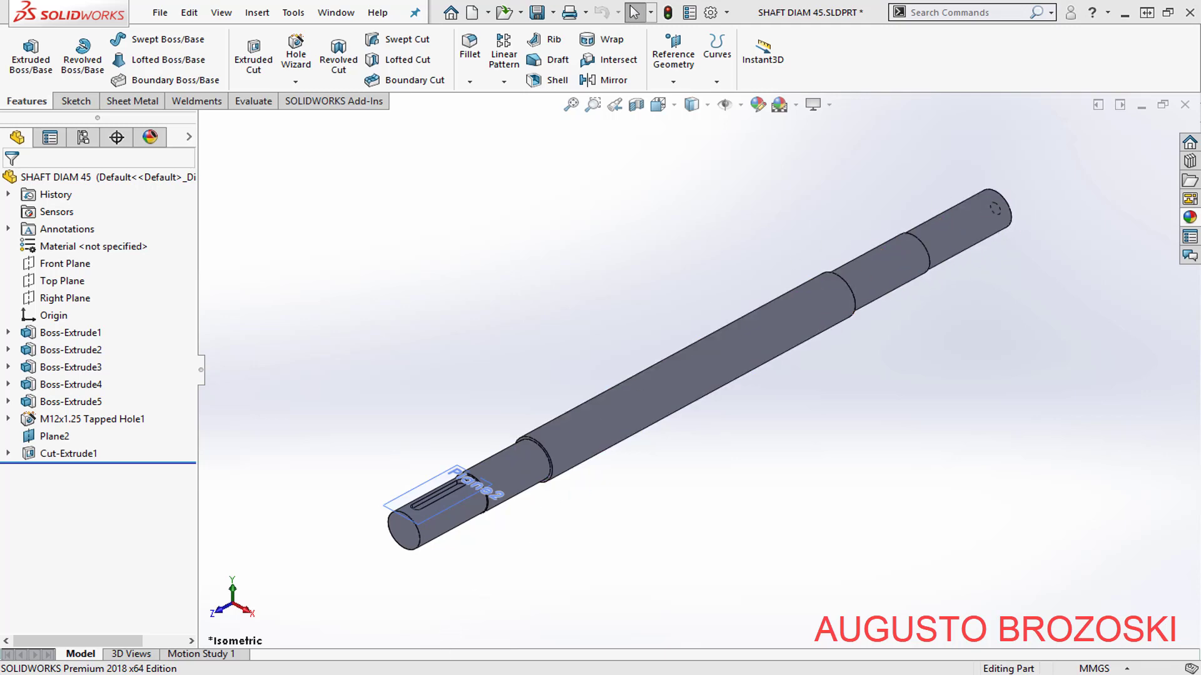
pyautogui.hotkey('alt', 'Tab')
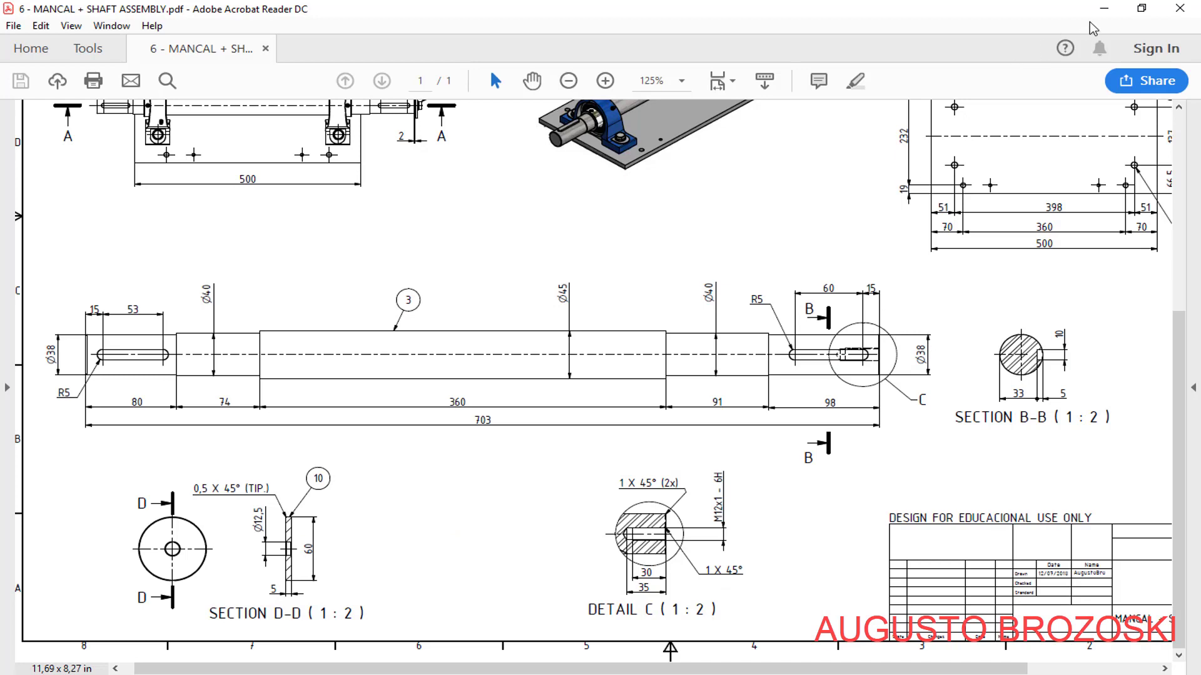
pyautogui.click(1104, 8)
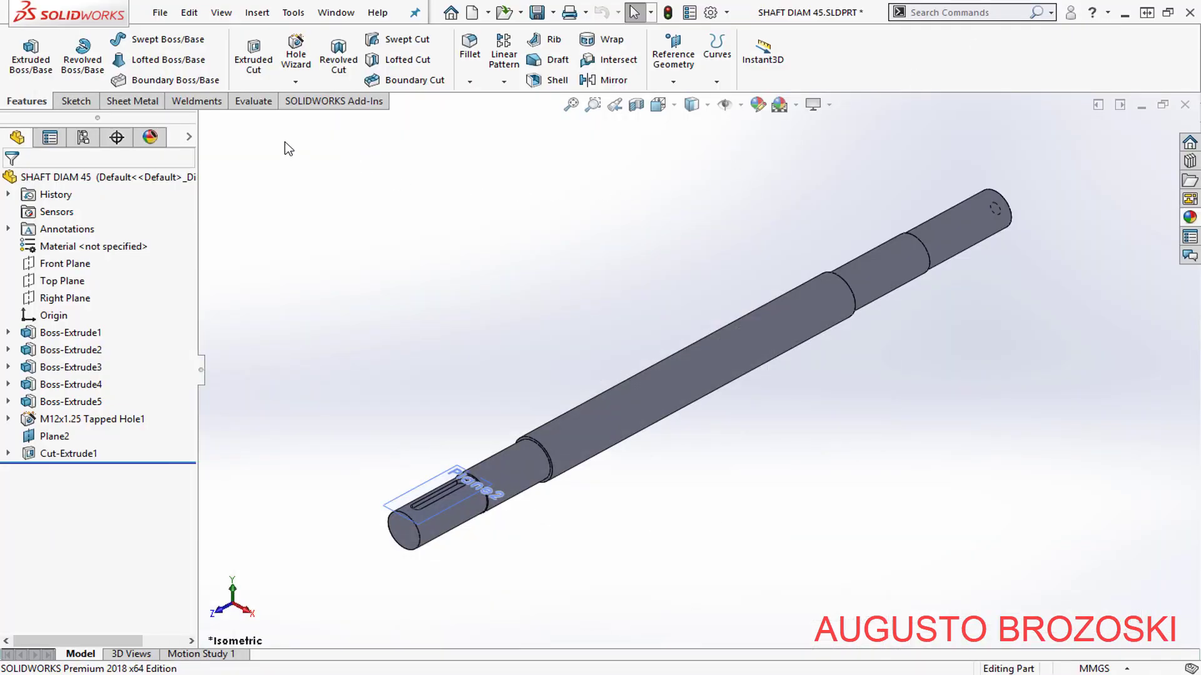
# - Create a reference plane parallel to the Top Plane and tangent to the cylindrical end section with the tapped hole
pyautogui.click(674, 56)
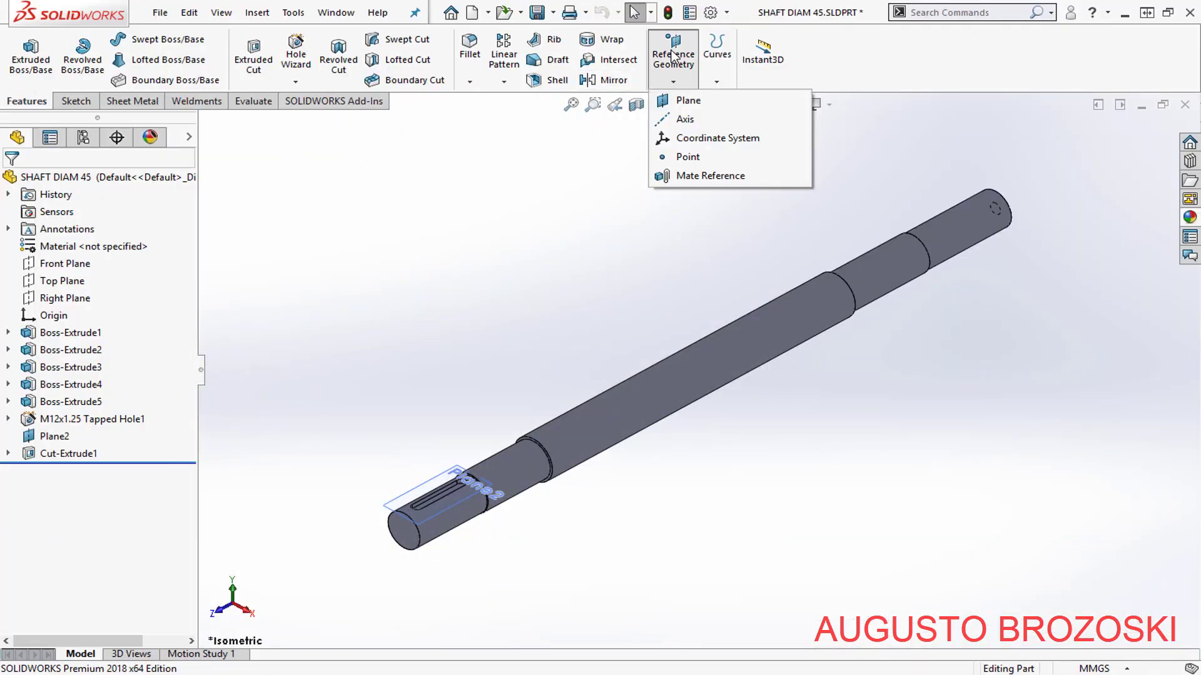
pyautogui.click(697, 102)
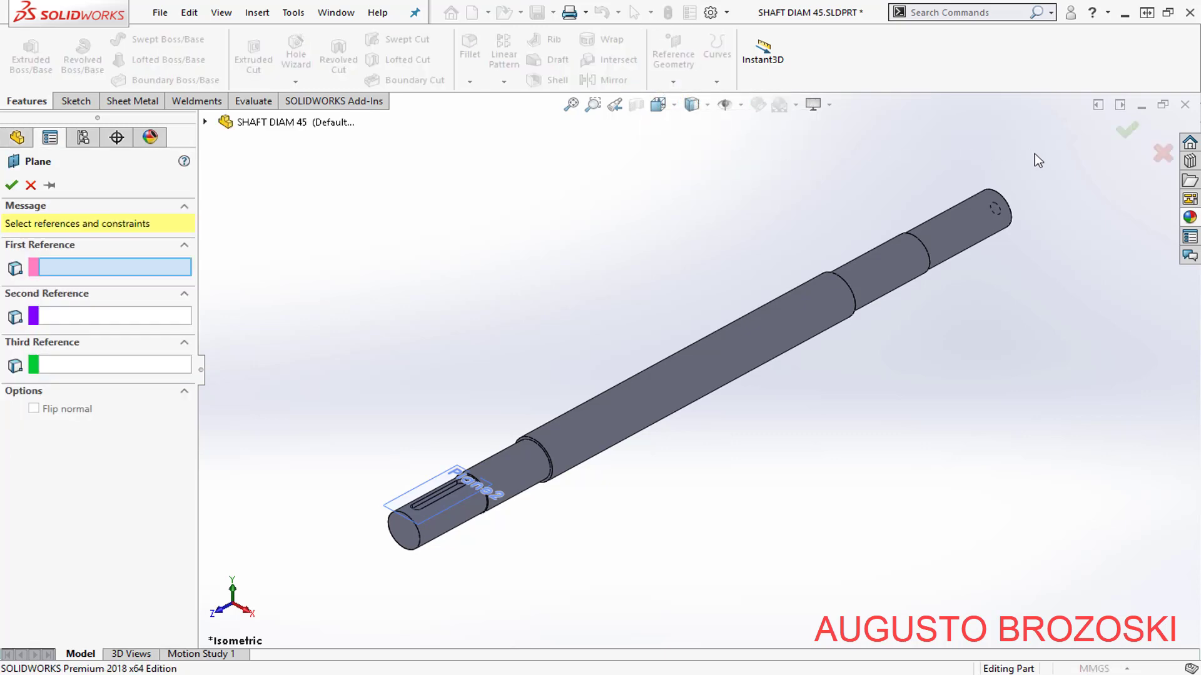
pyautogui.scroll(-3, 1032, 163)
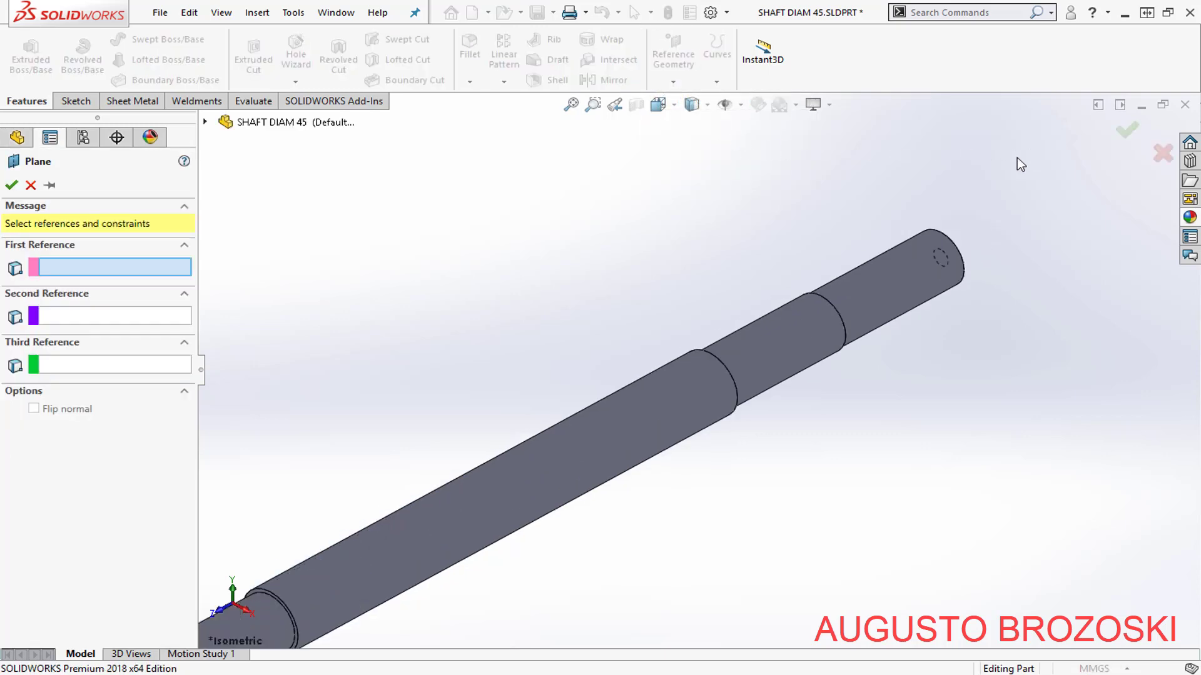
pyautogui.click(205, 122)
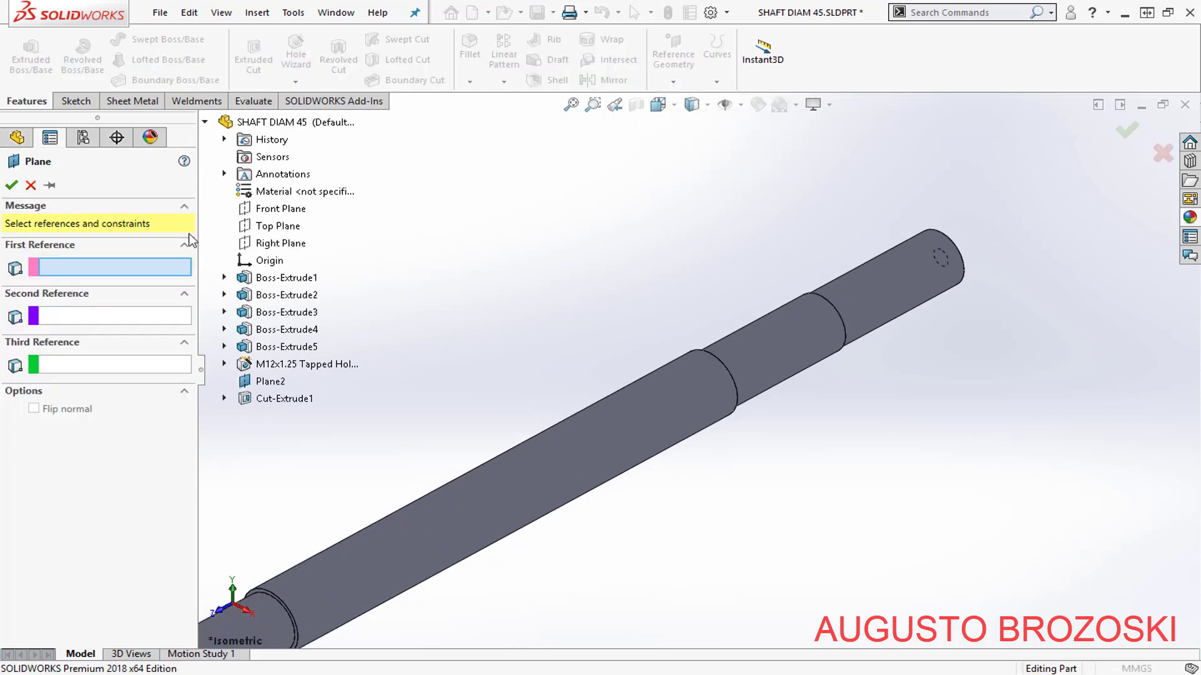
pyautogui.click(277, 235)
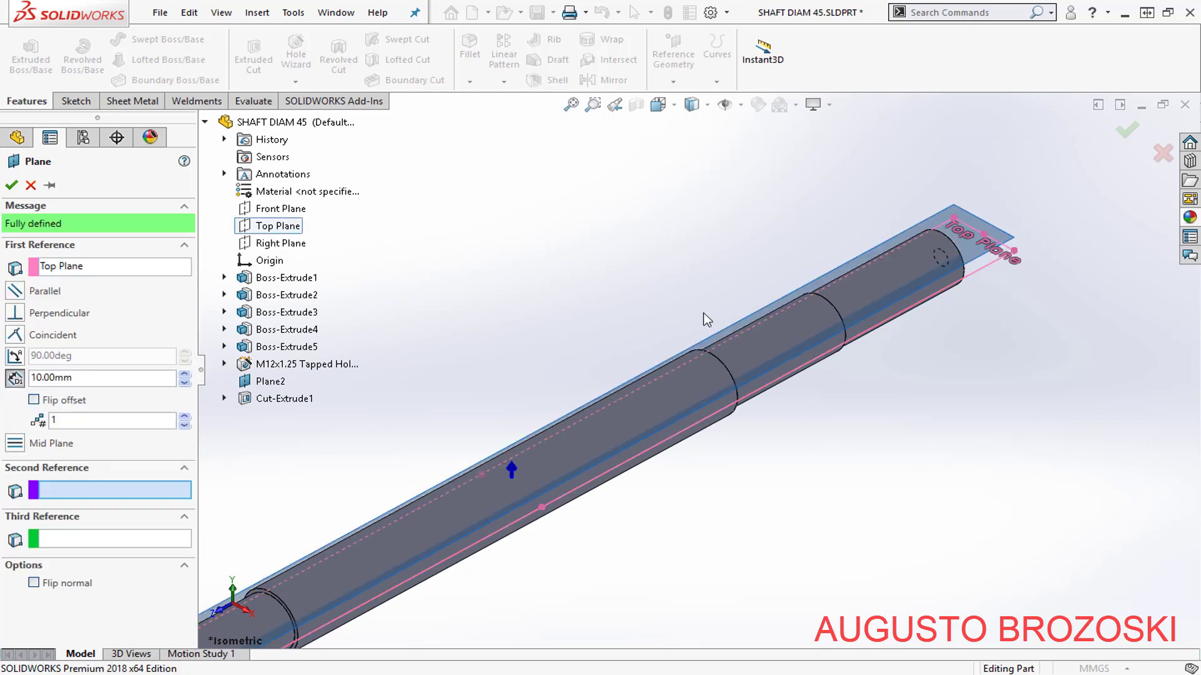
pyautogui.click(813, 334)
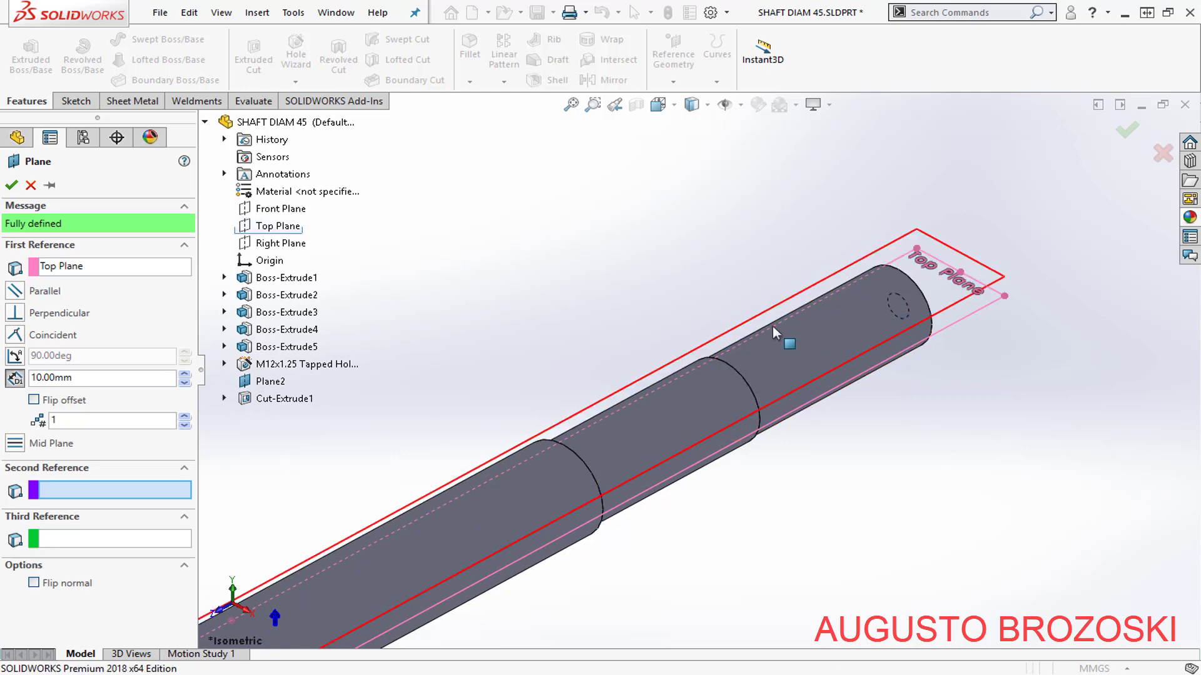
pyautogui.click(15, 292)
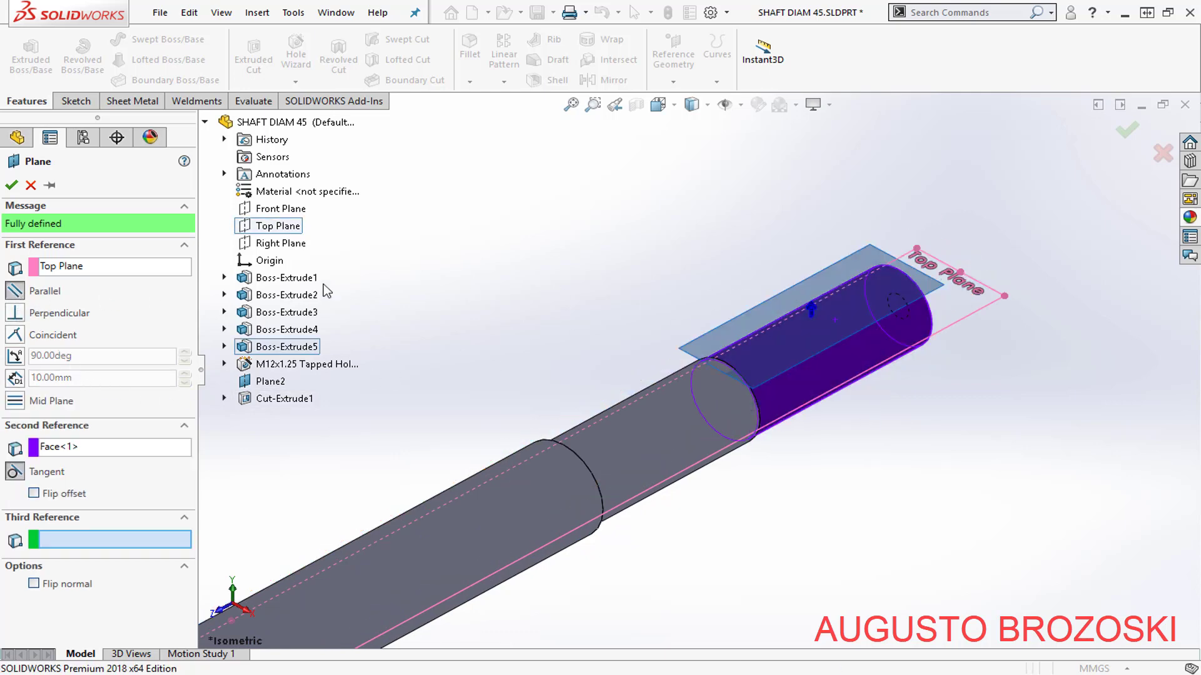
pyautogui.click(11, 185)
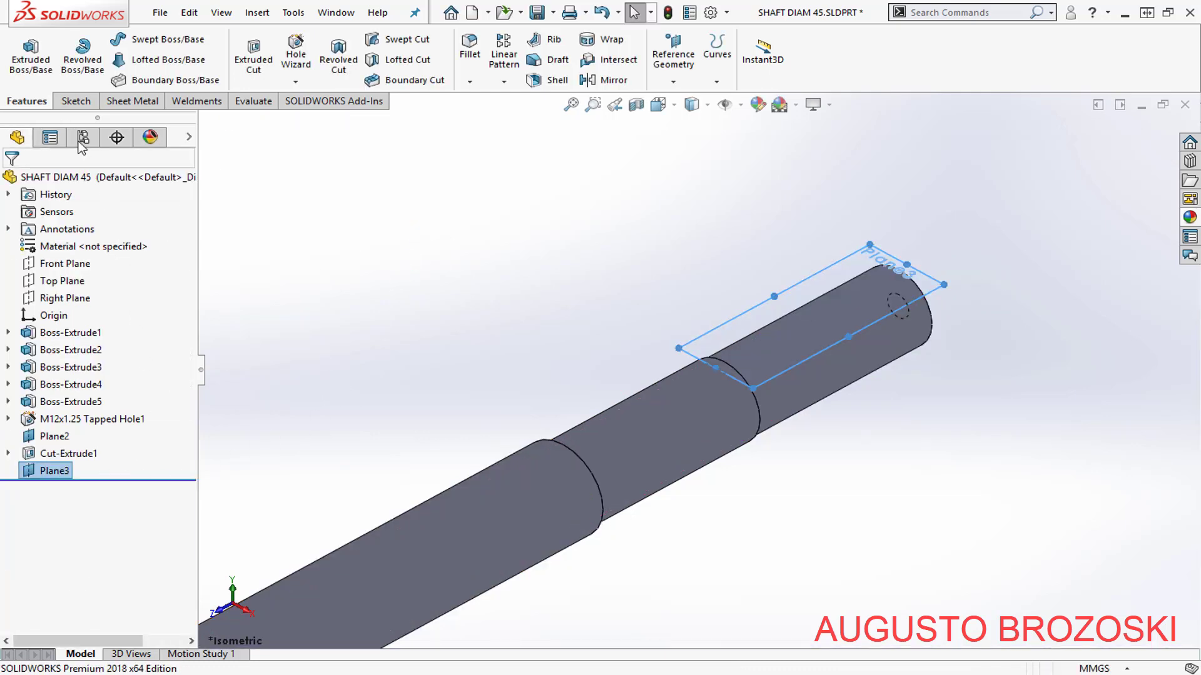
# - Sketch a lengthwise straight slot on the new tangent plane along the shaft axis, about 54 mm between centres and 17 mm wide
pyautogui.click(75, 101)
pyautogui.click(23, 51)
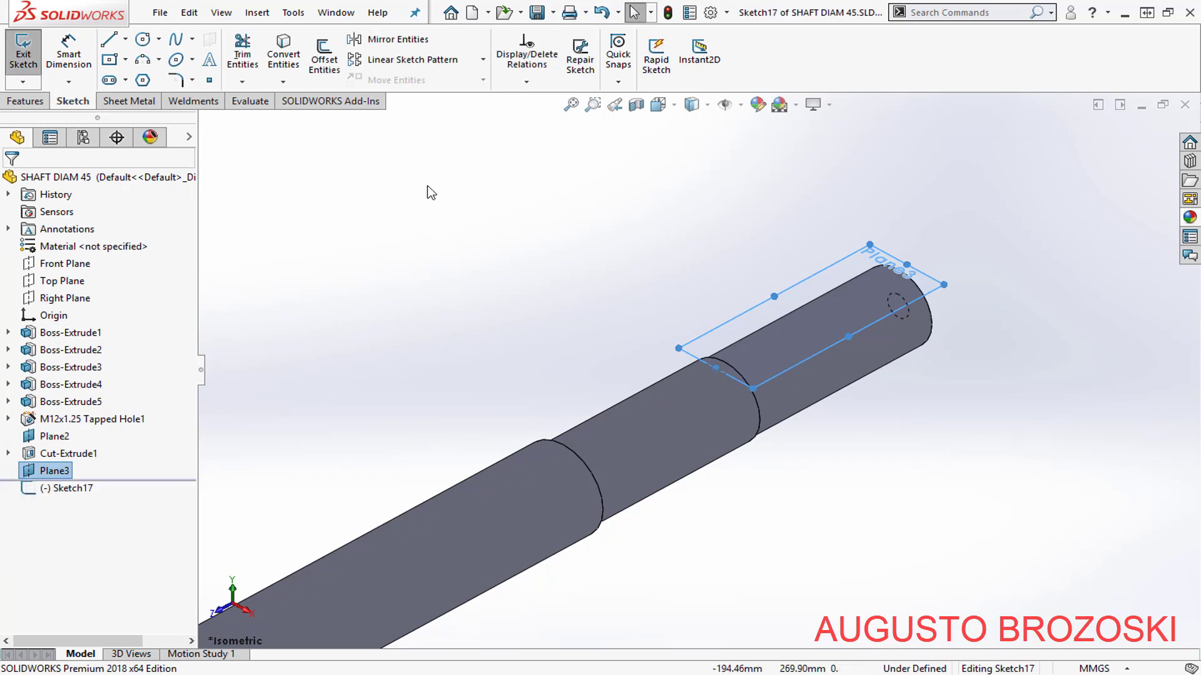
pyautogui.click(79, 491)
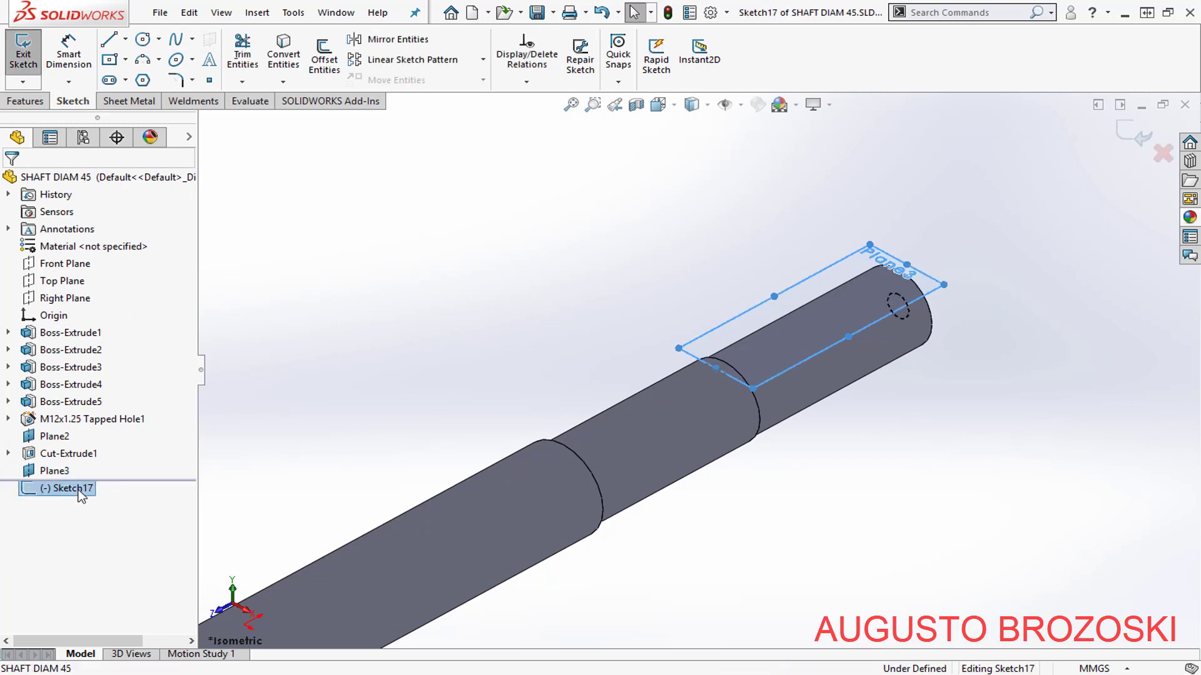
pyautogui.rightClick(79, 490)
pyautogui.click(119, 457)
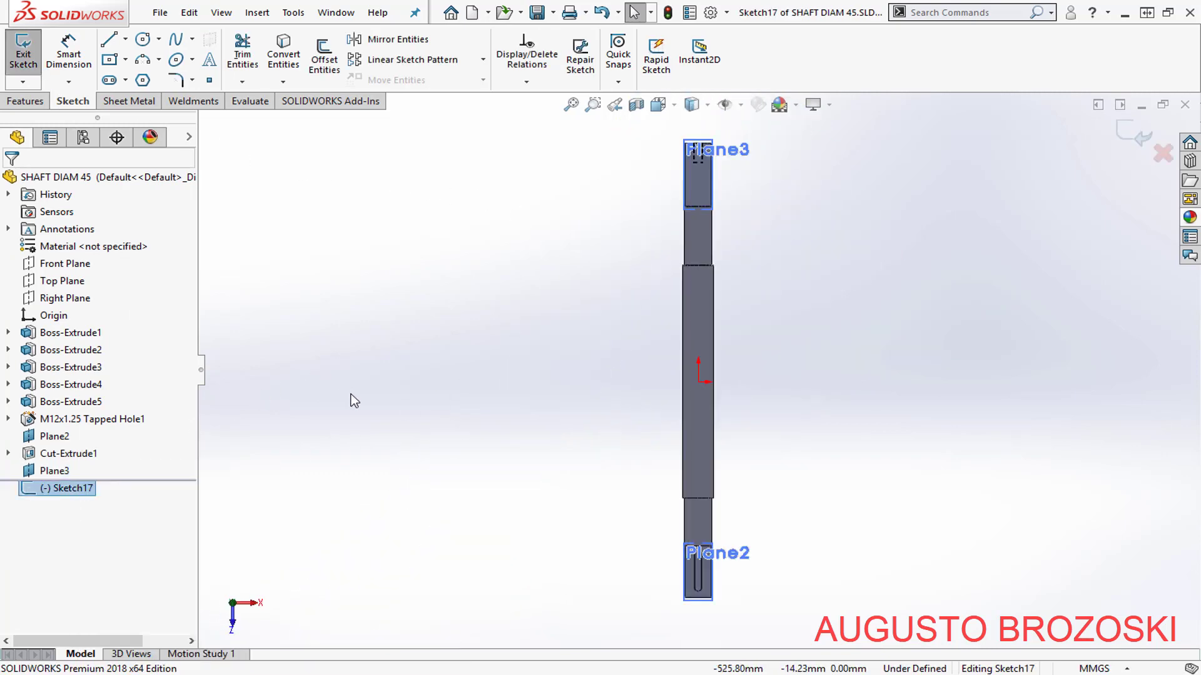
pyautogui.scroll(-8, 739, 155)
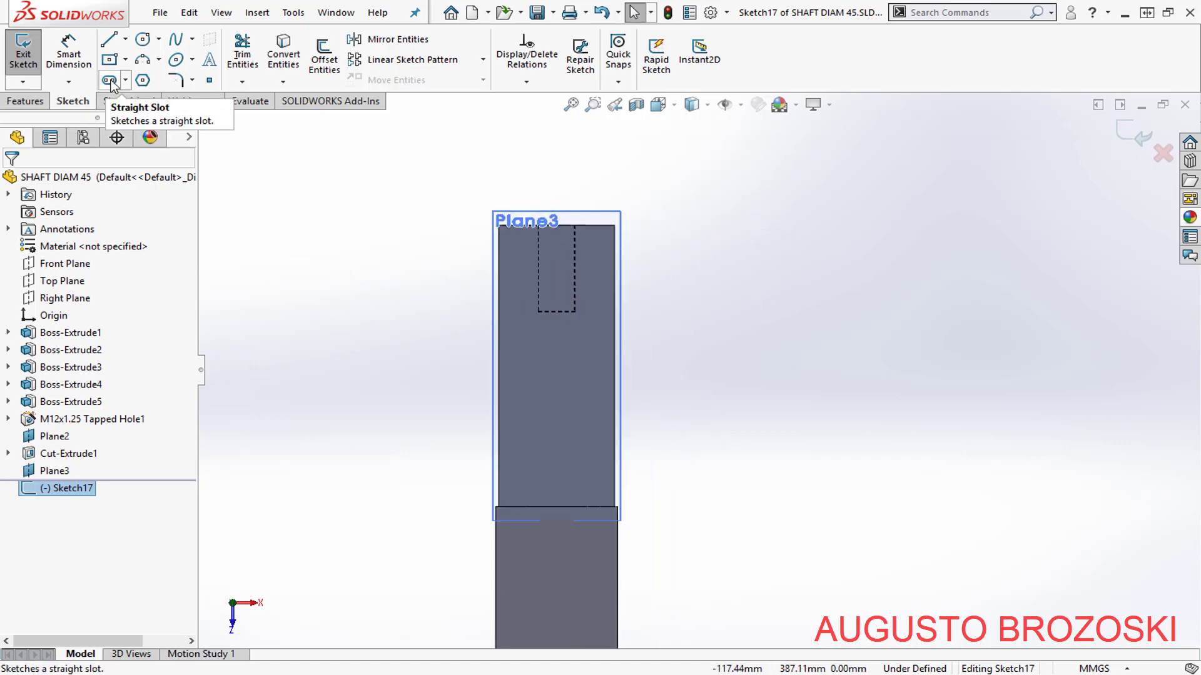
pyautogui.click(111, 82)
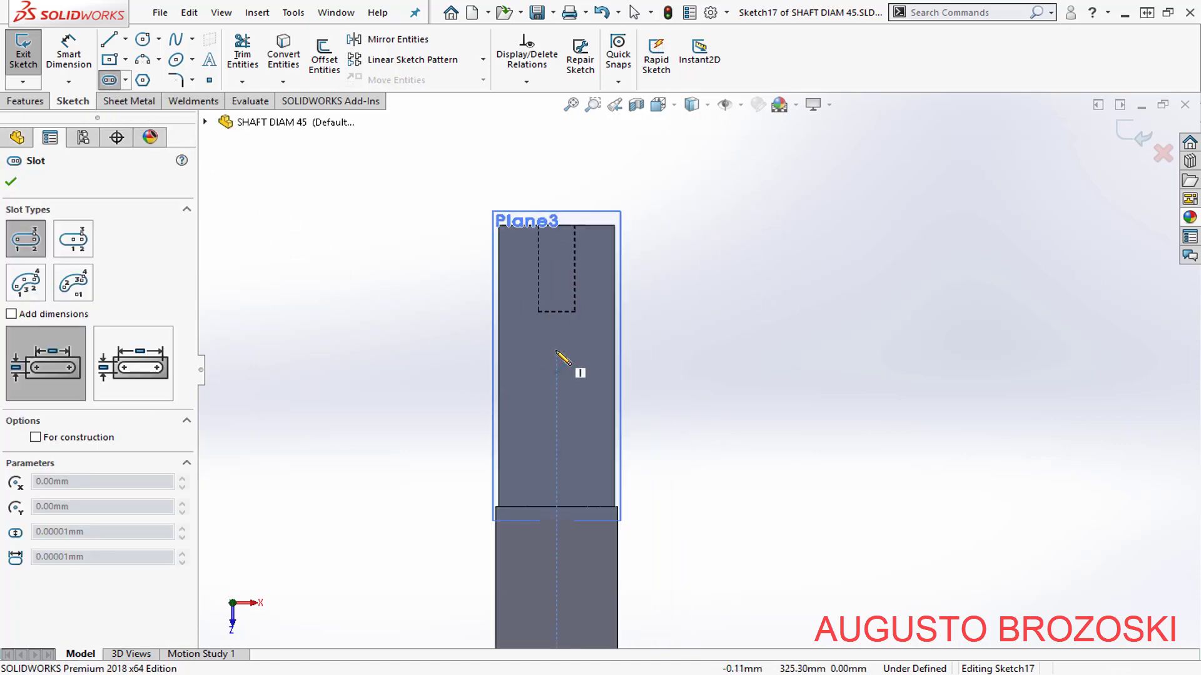
pyautogui.click(556, 272)
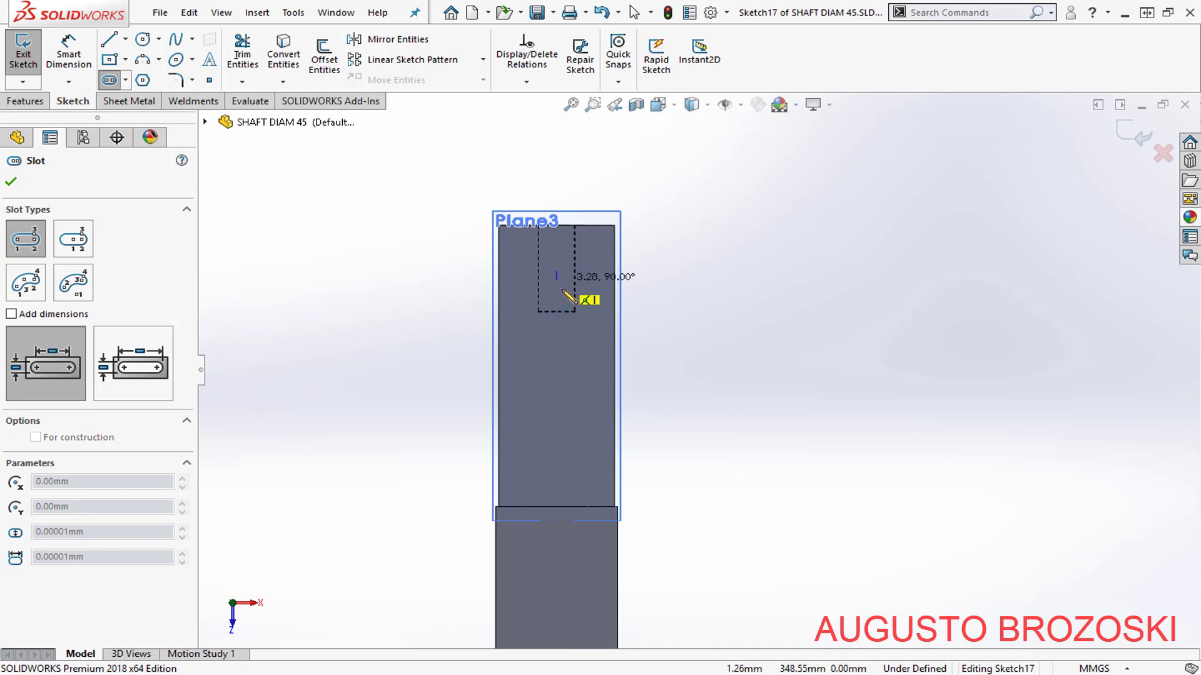
pyautogui.click(556, 426)
pyautogui.click(583, 440)
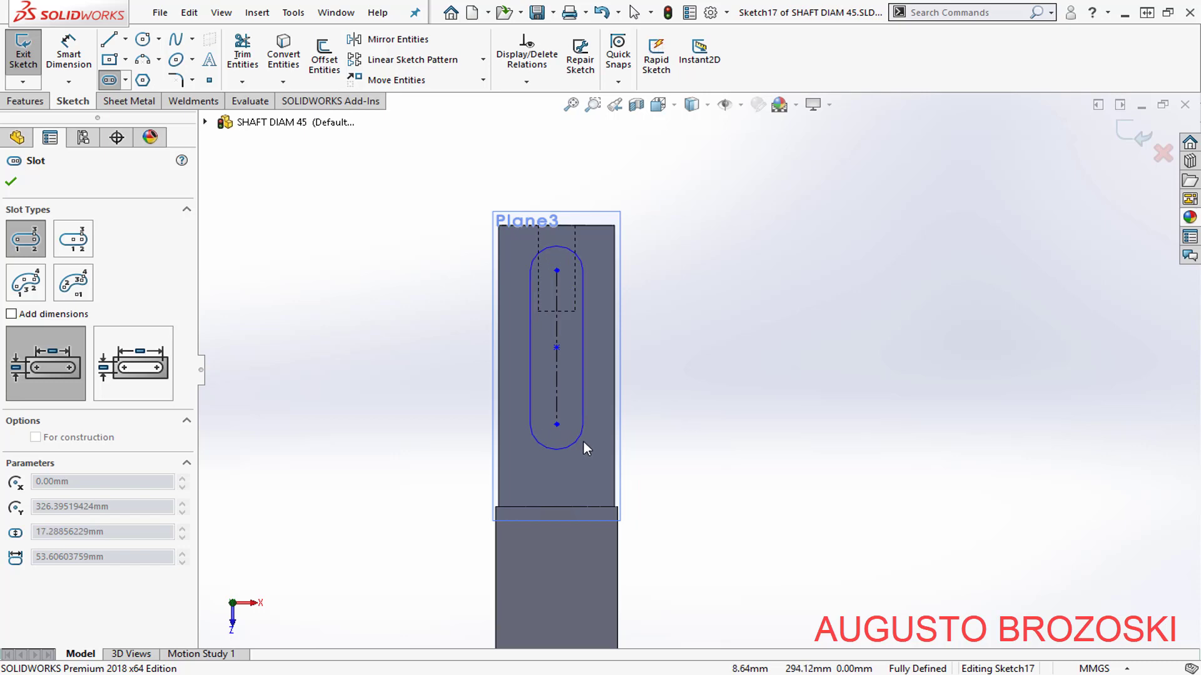
pyautogui.click(10, 183)
# - Dimension the slot's arc centre nearest the shaft's end 15 mm from the end edge
pyautogui.click(69, 55)
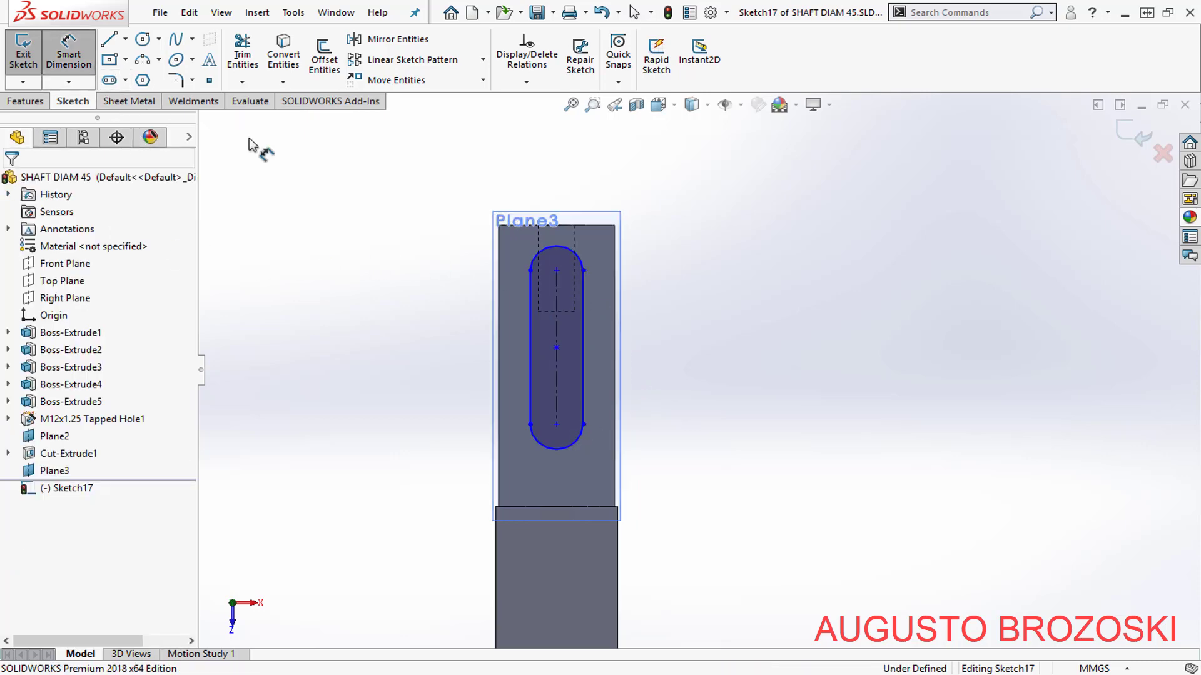
pyautogui.scroll(-2, 629, 257)
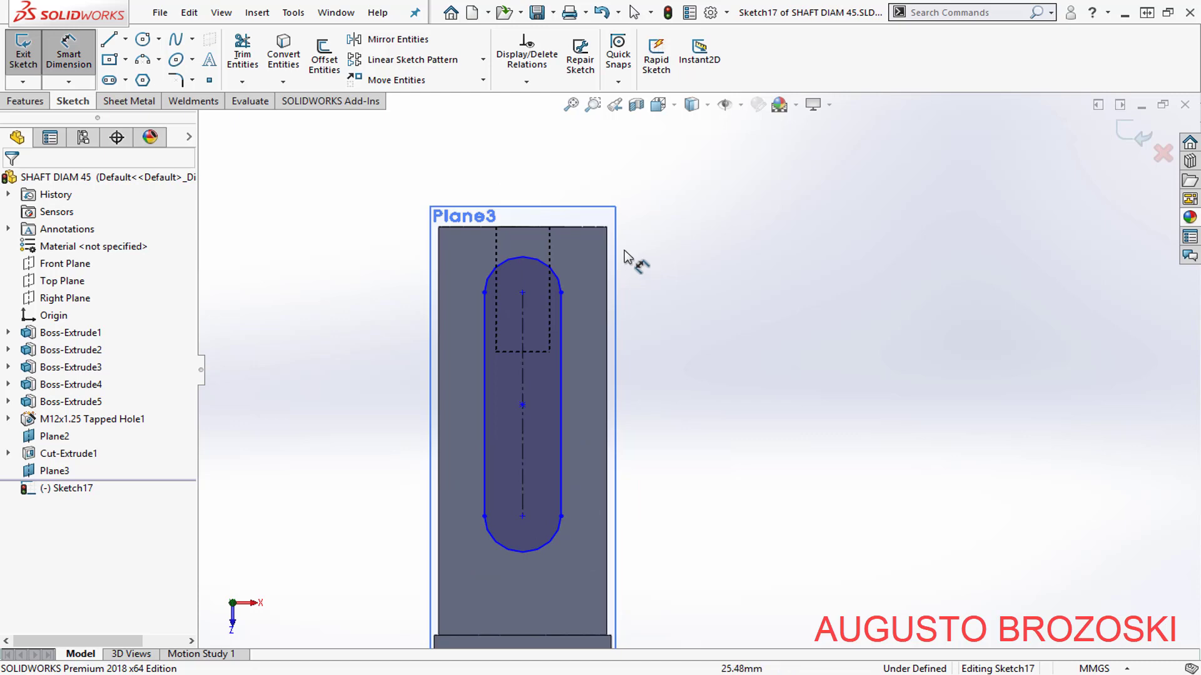
pyautogui.click(567, 230)
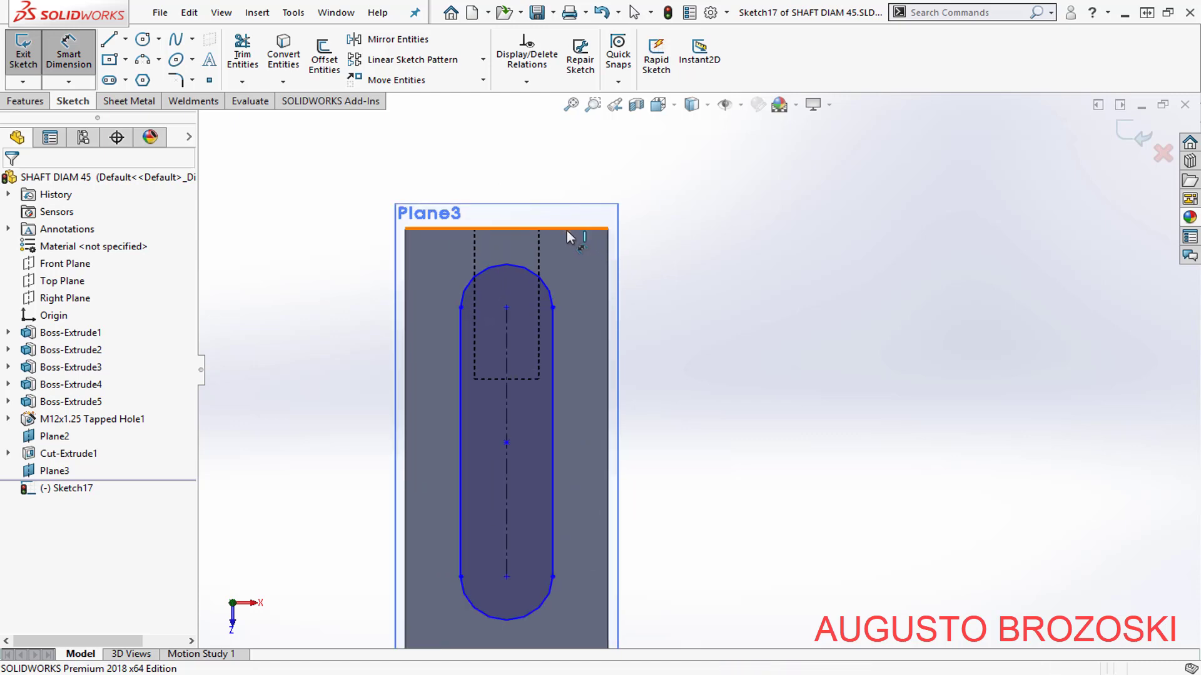
pyautogui.click(507, 307)
pyautogui.click(712, 279)
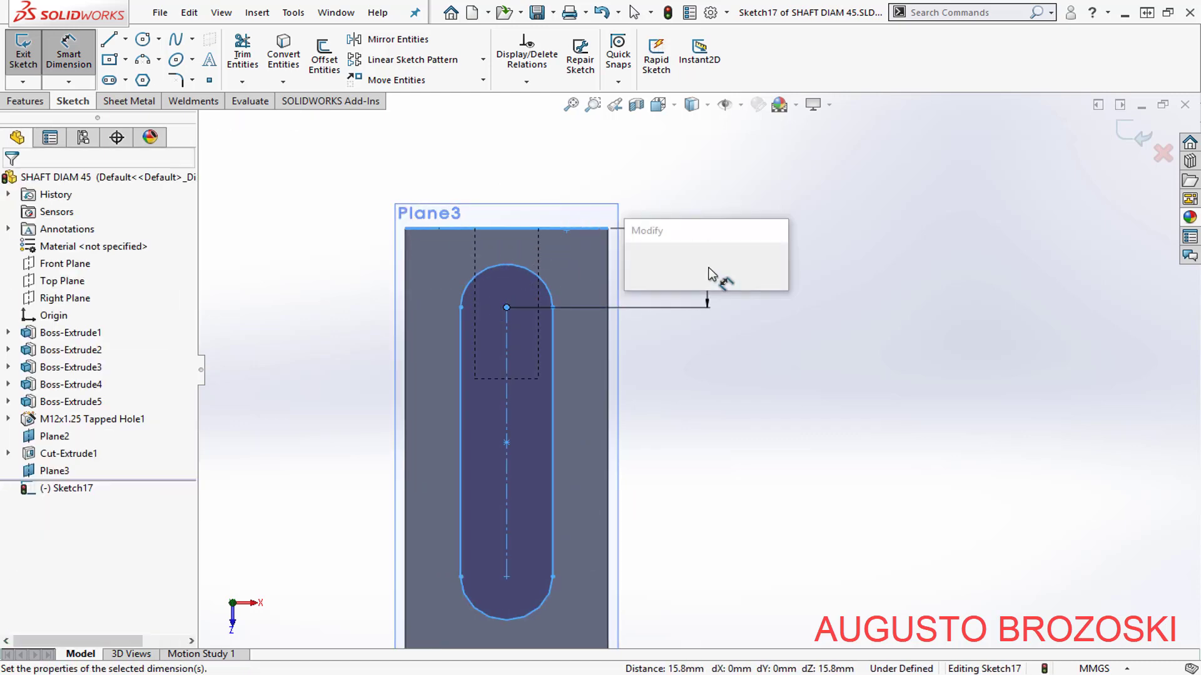
pyautogui.press('Return')
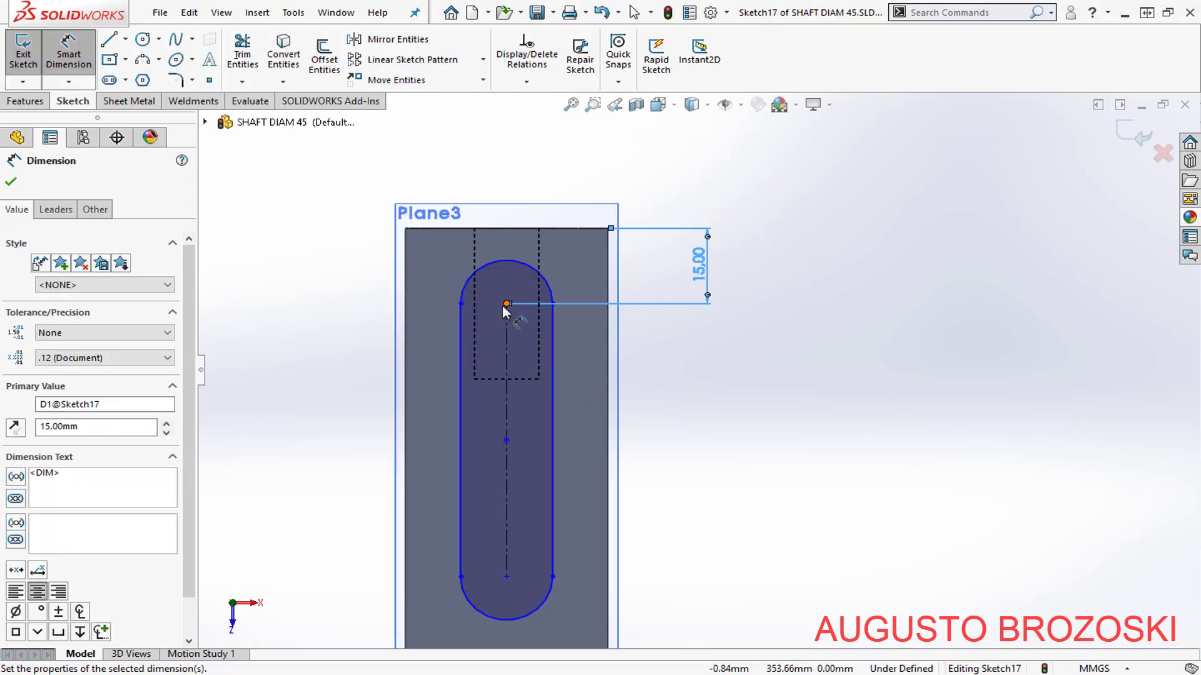
# - Dimension the slot's centre-to-centre length at 60 mm
pyautogui.click(510, 438)
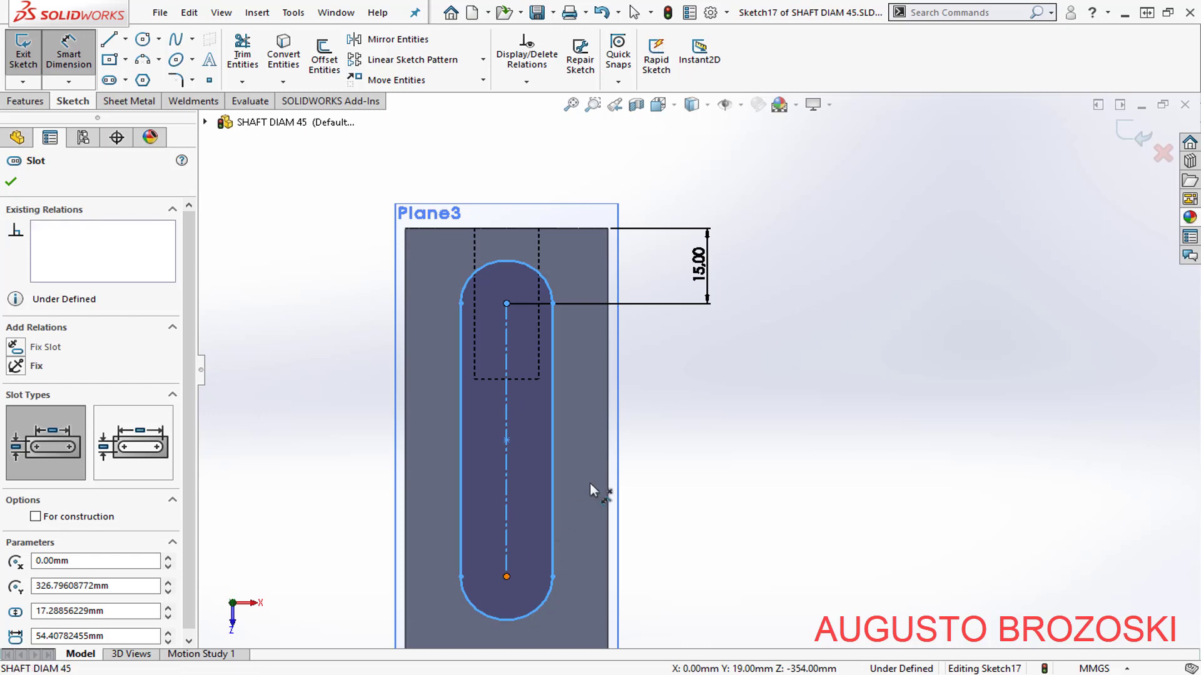
pyautogui.click(685, 431)
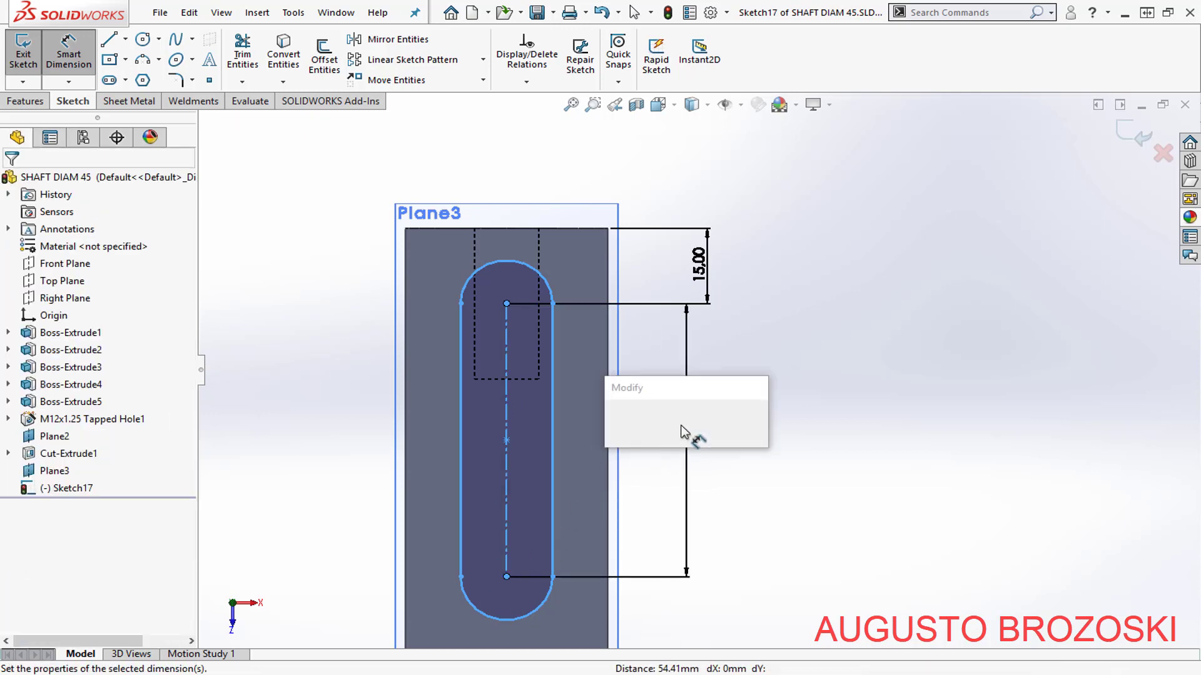
pyautogui.write('60')
pyautogui.press('Return')
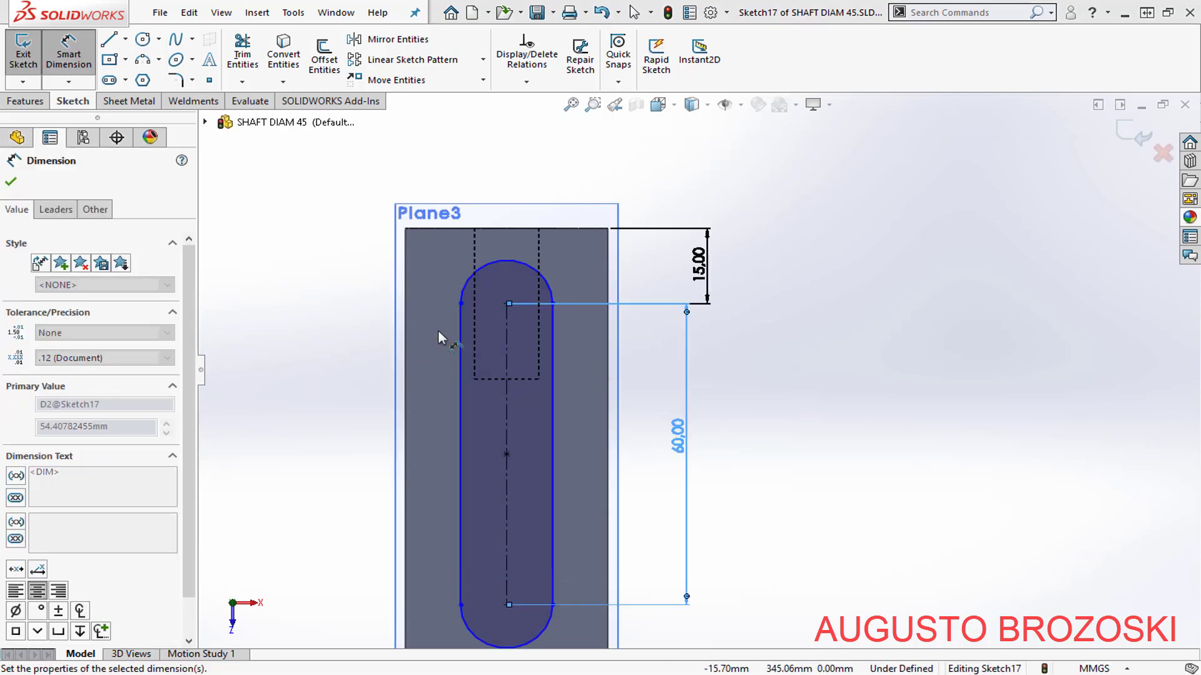
# - Set the slot's end arc radius to 5 mm and close the sketch
pyautogui.click(486, 261)
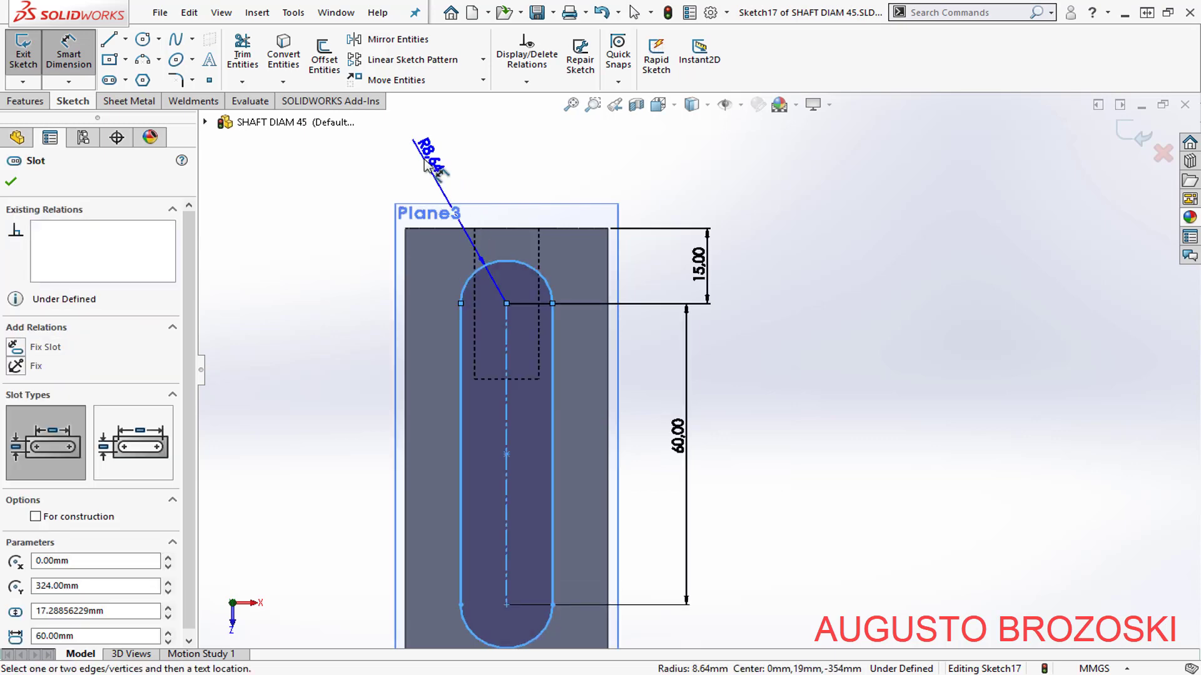
pyautogui.click(426, 166)
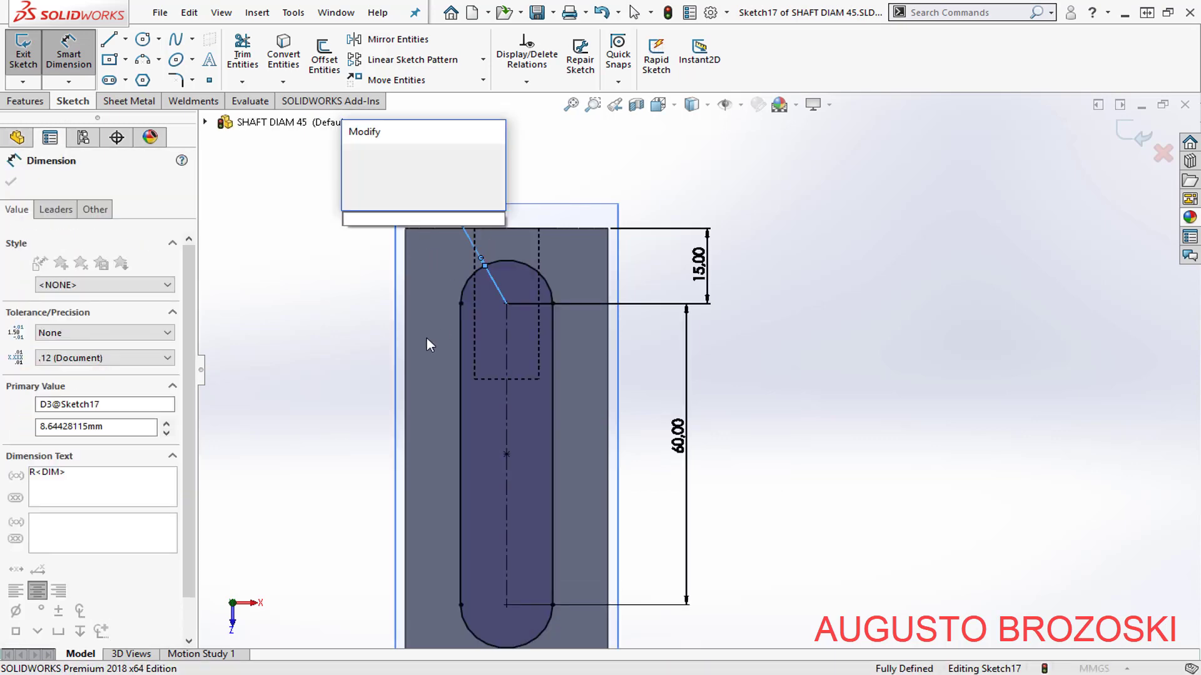
pyautogui.write('5')
pyautogui.press('Return')
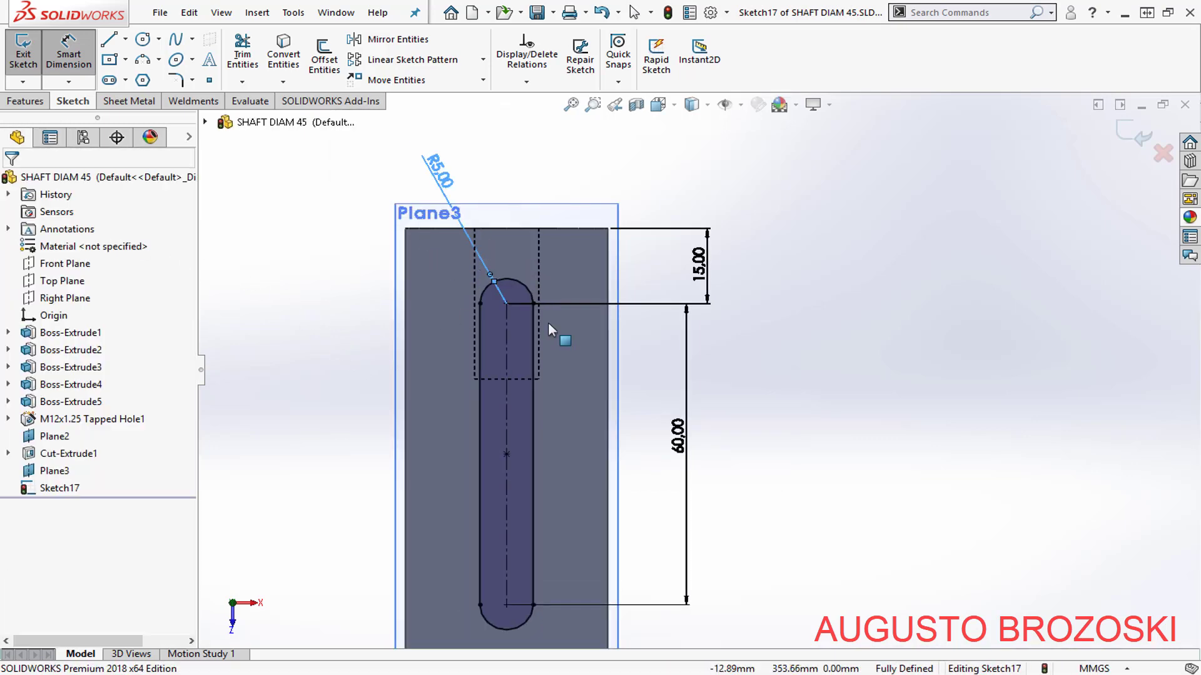
pyautogui.press('Escape')
pyautogui.scroll(3, 582, 395)
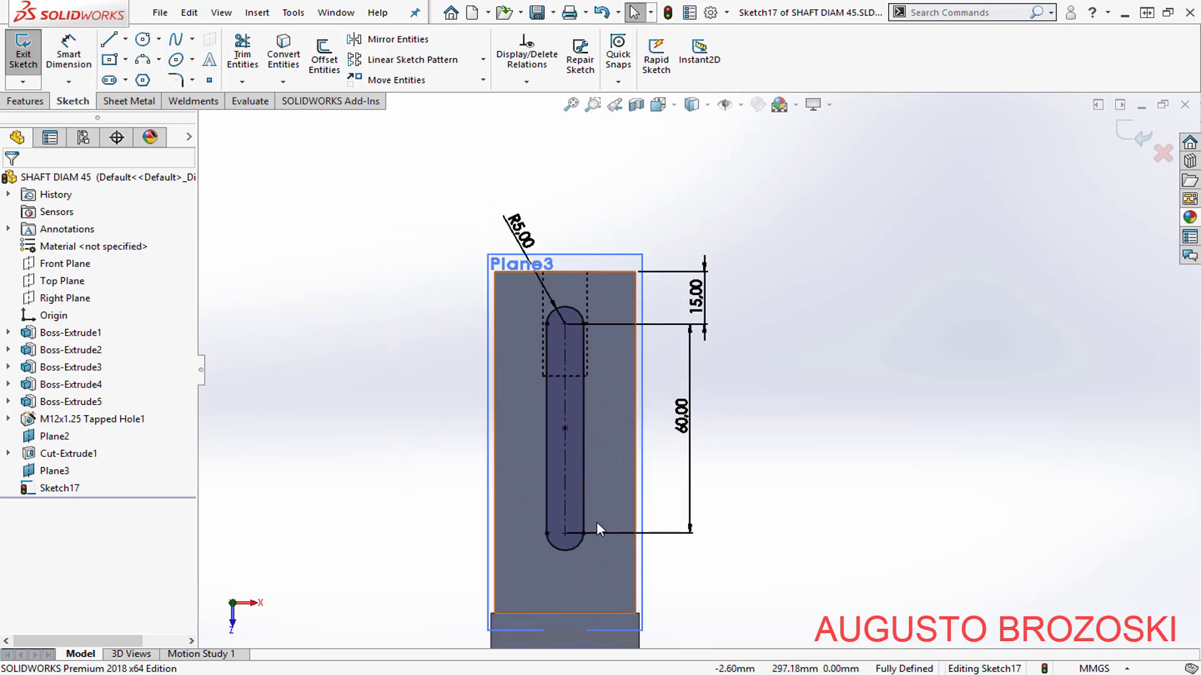
pyautogui.click(1137, 138)
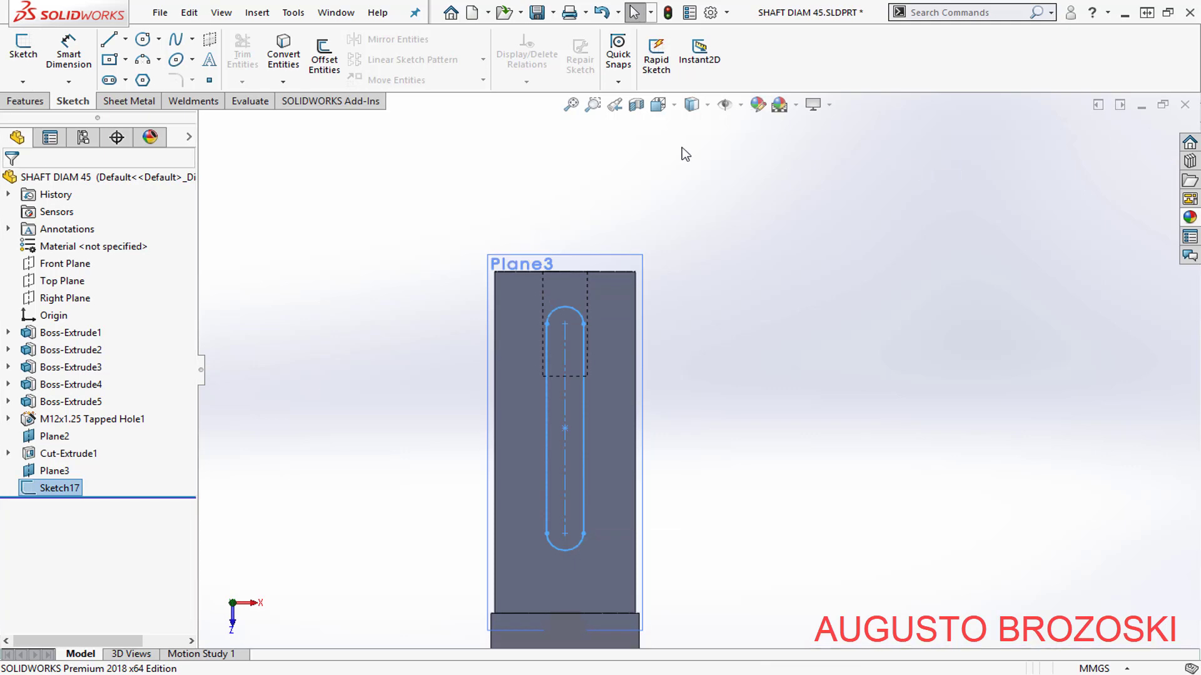
# - Show the isometric view and cut the slot sketch 5 mm blind into the end section with the tapped hole
pyautogui.click(657, 105)
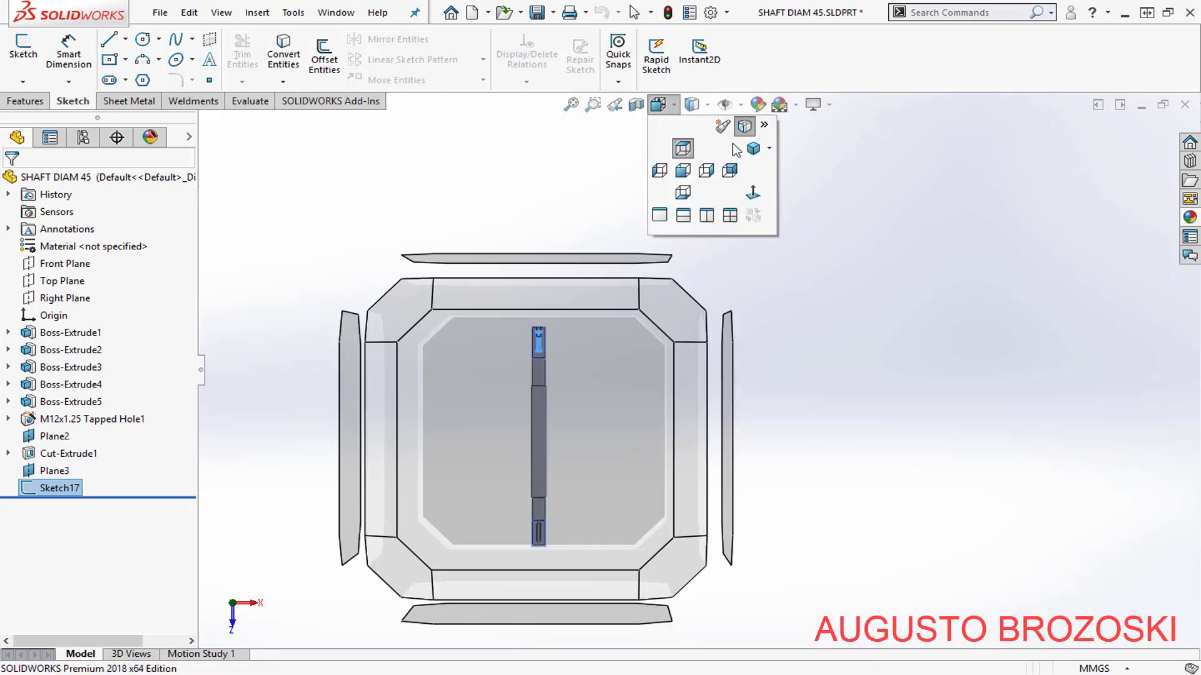
pyautogui.click(754, 148)
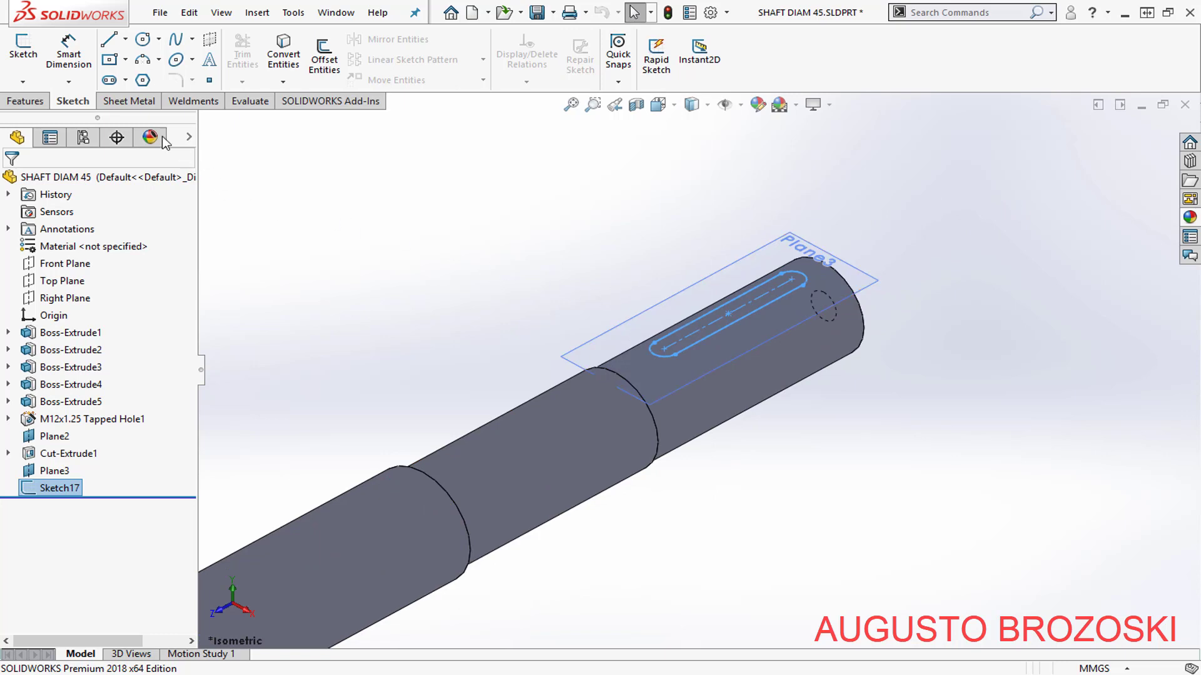
pyautogui.click(28, 102)
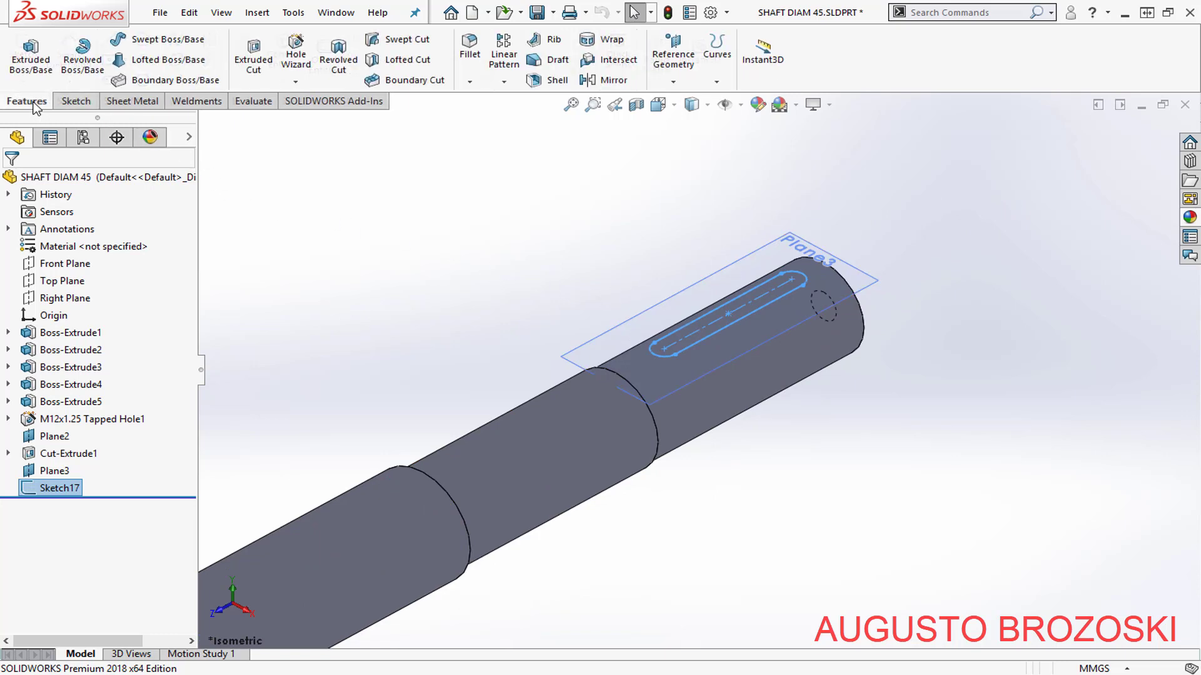
pyautogui.click(252, 56)
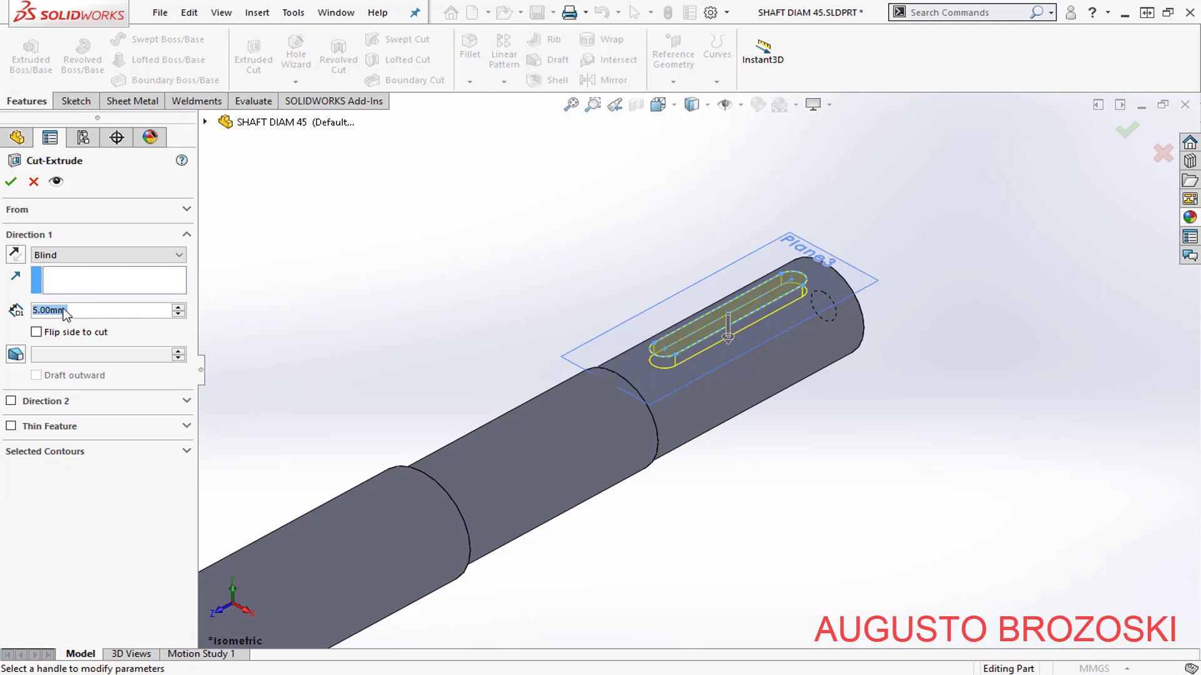
pyautogui.click(10, 182)
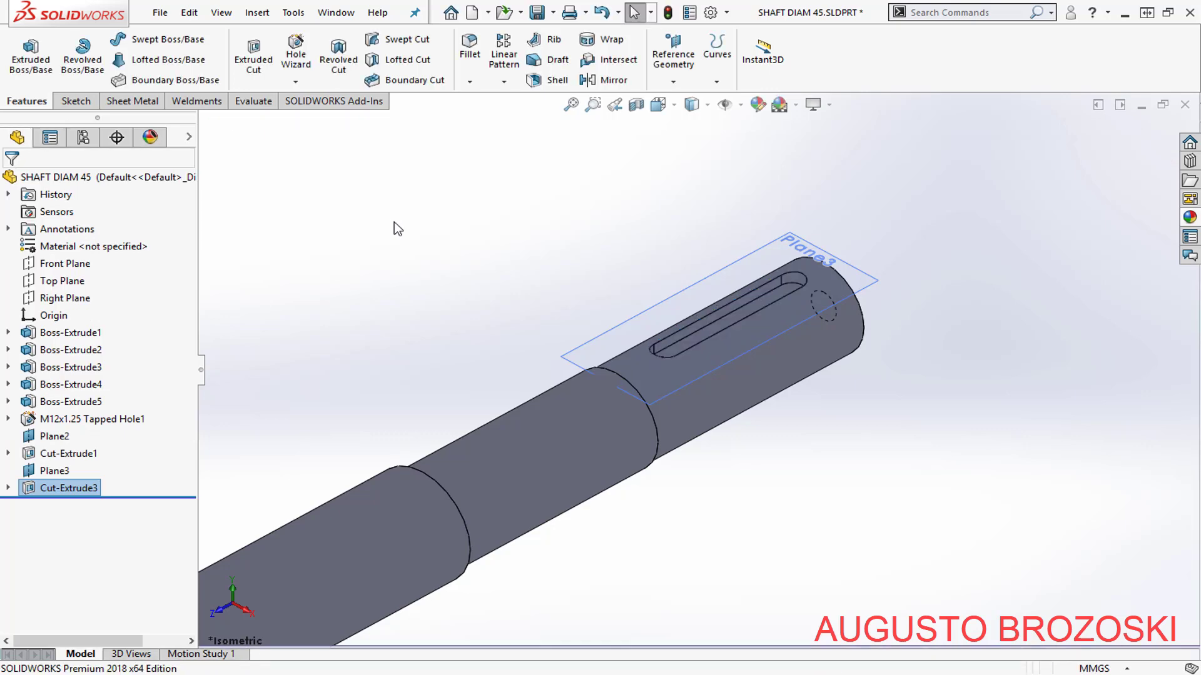
pyautogui.scroll(-3, 745, 288)
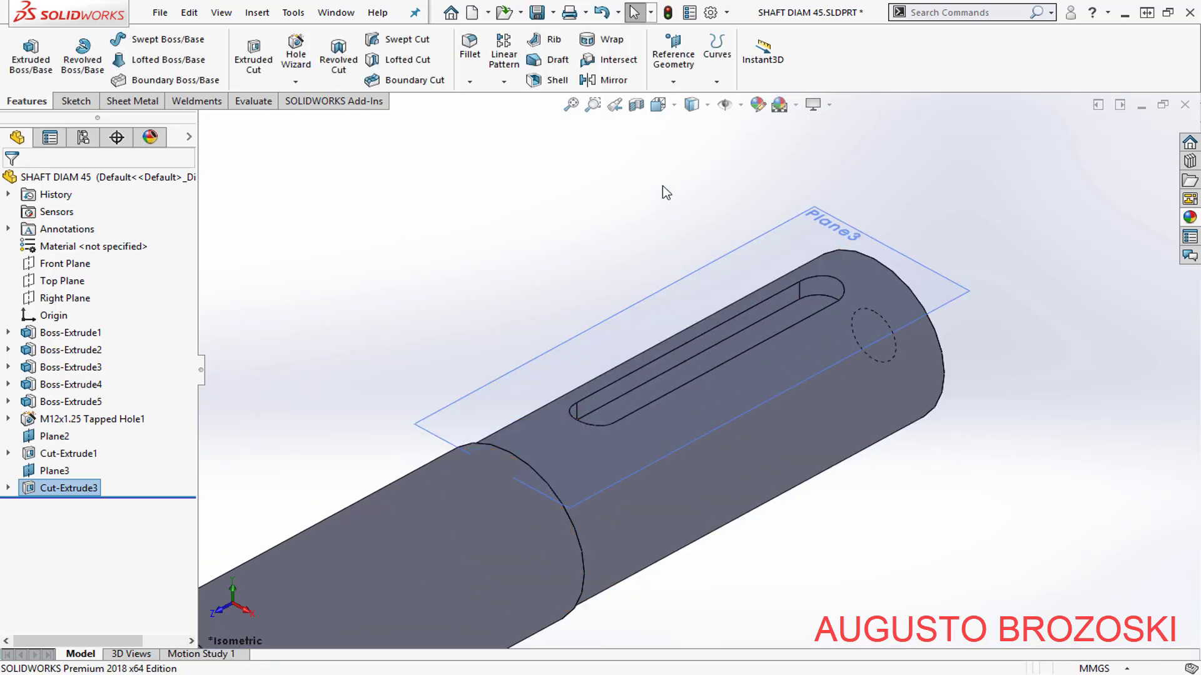
# - Show the whole shaft in isometric view and hide reference planes Plane2 and Plane3
pyautogui.click(675, 105)
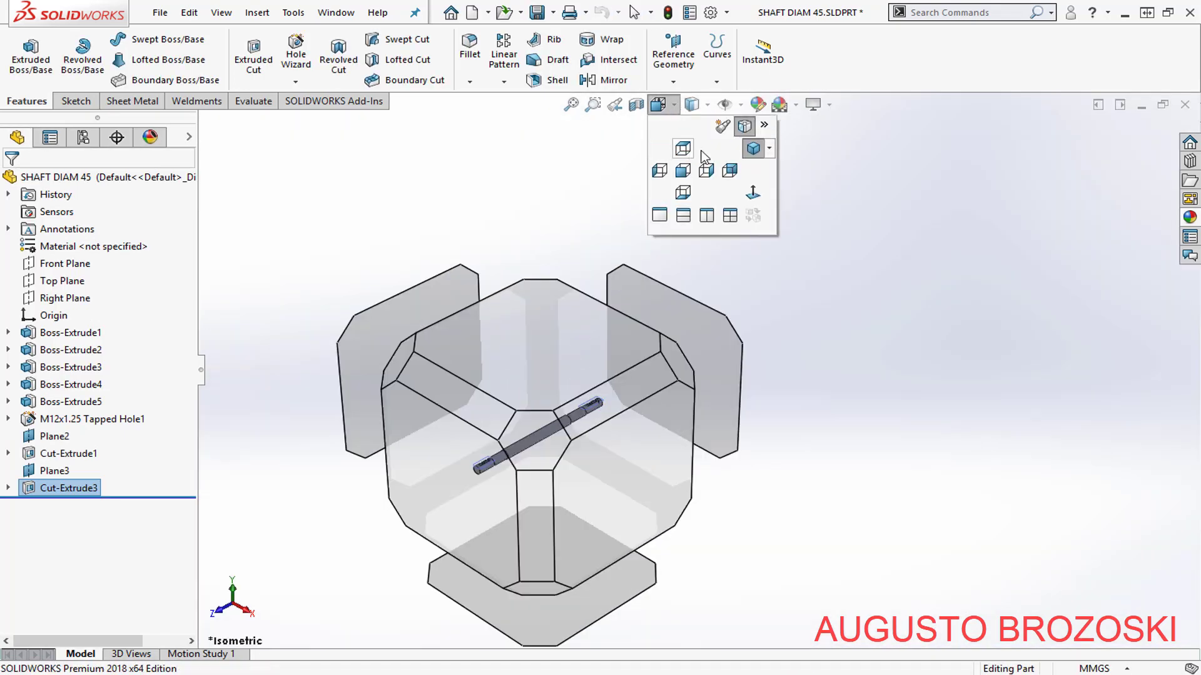
pyautogui.click(753, 150)
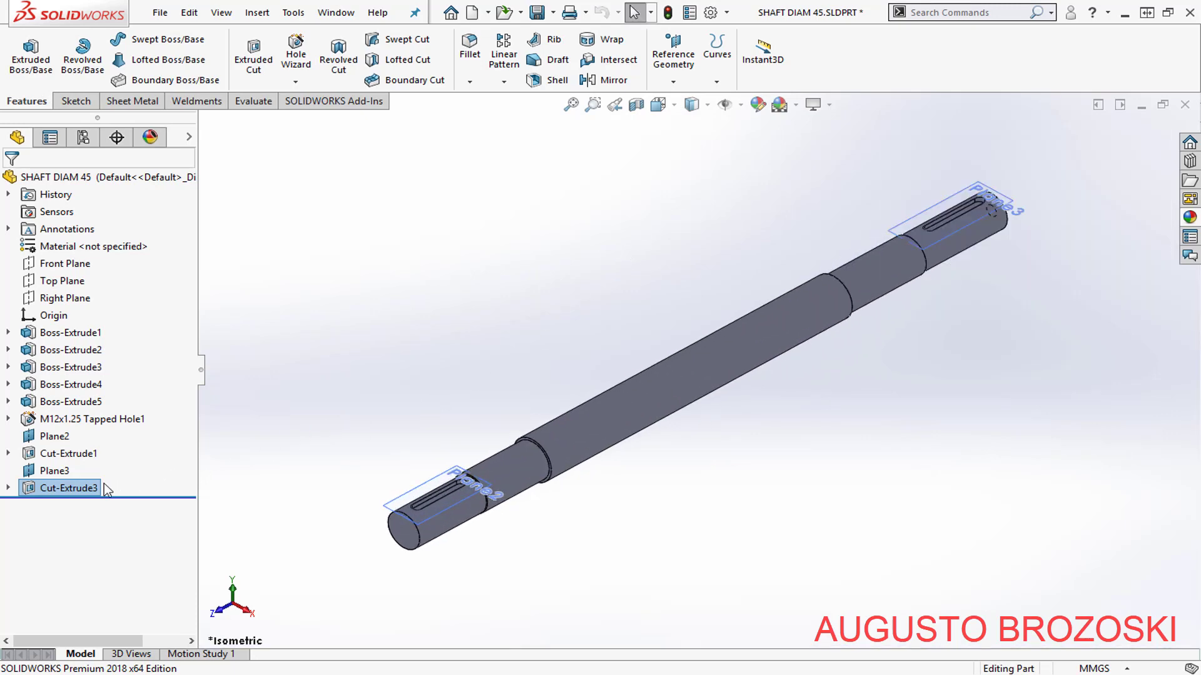
pyautogui.click(49, 437)
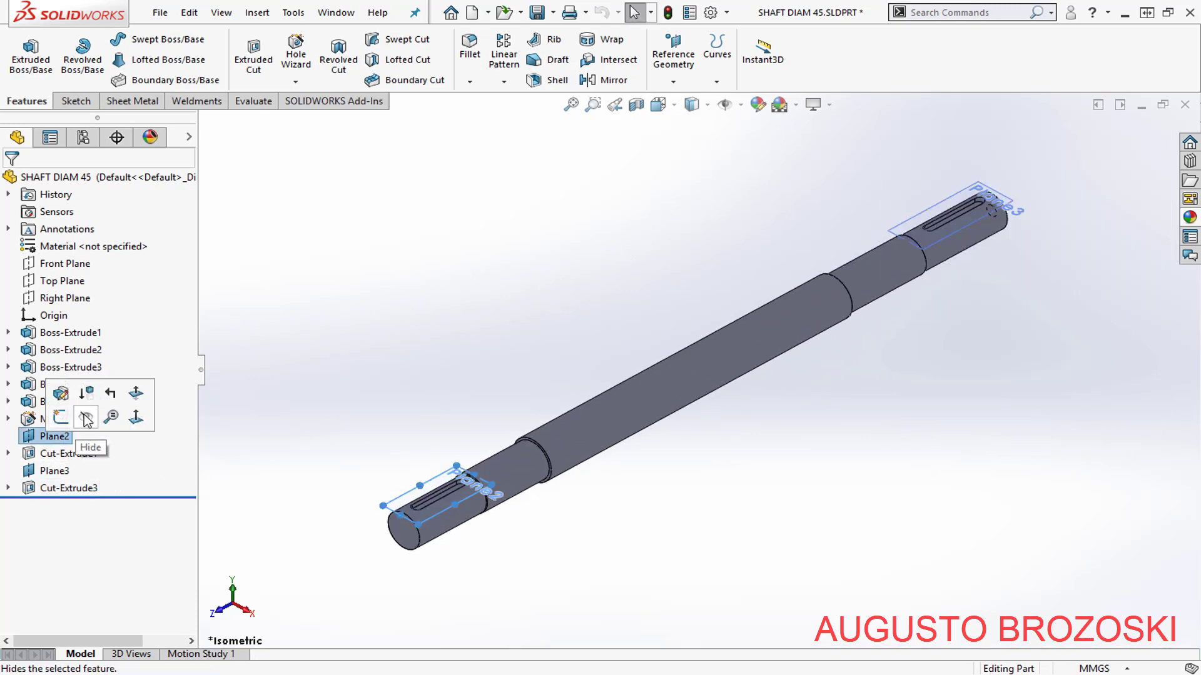
pyautogui.click(87, 419)
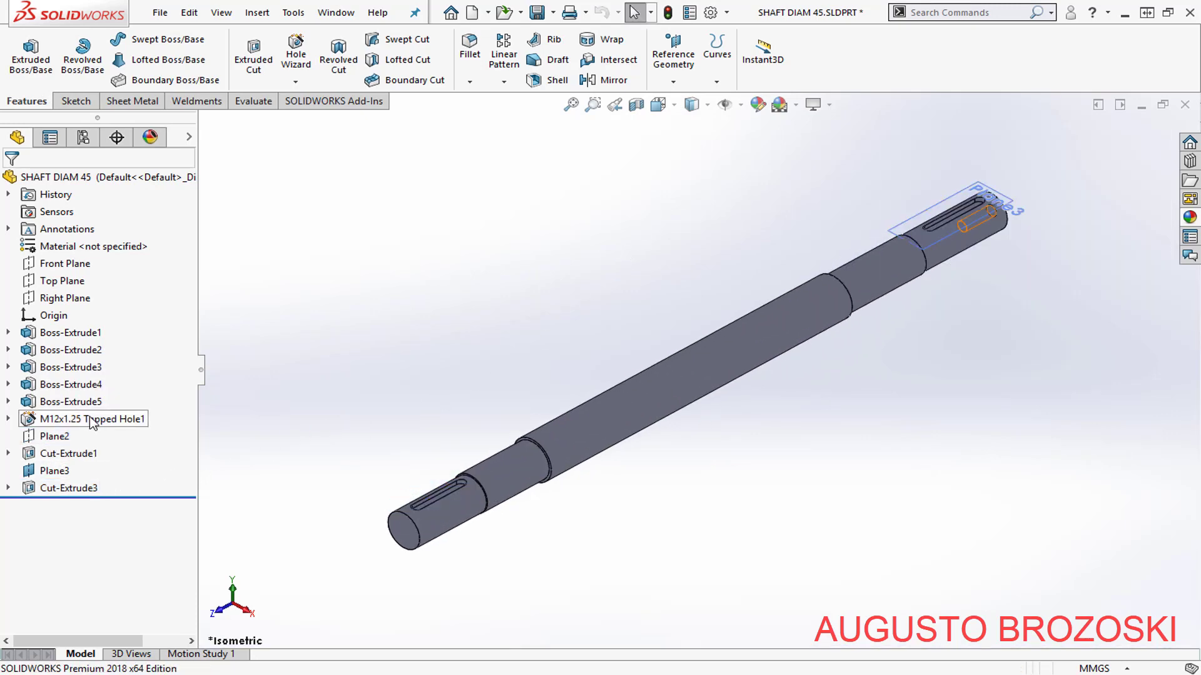
pyautogui.click(66, 473)
pyautogui.click(105, 446)
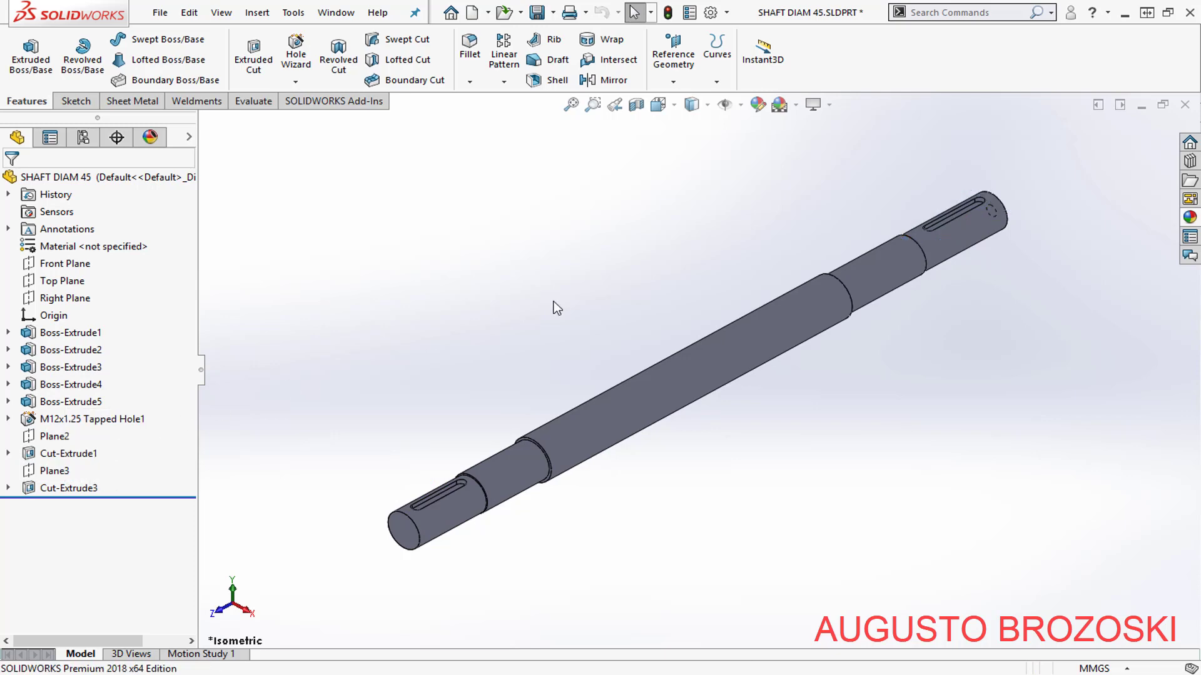
# - Apply the Plain White scene and assign AISI 316 Annealed Stainless Steel Bar (SS) as the shaft's material
pyautogui.click(798, 105)
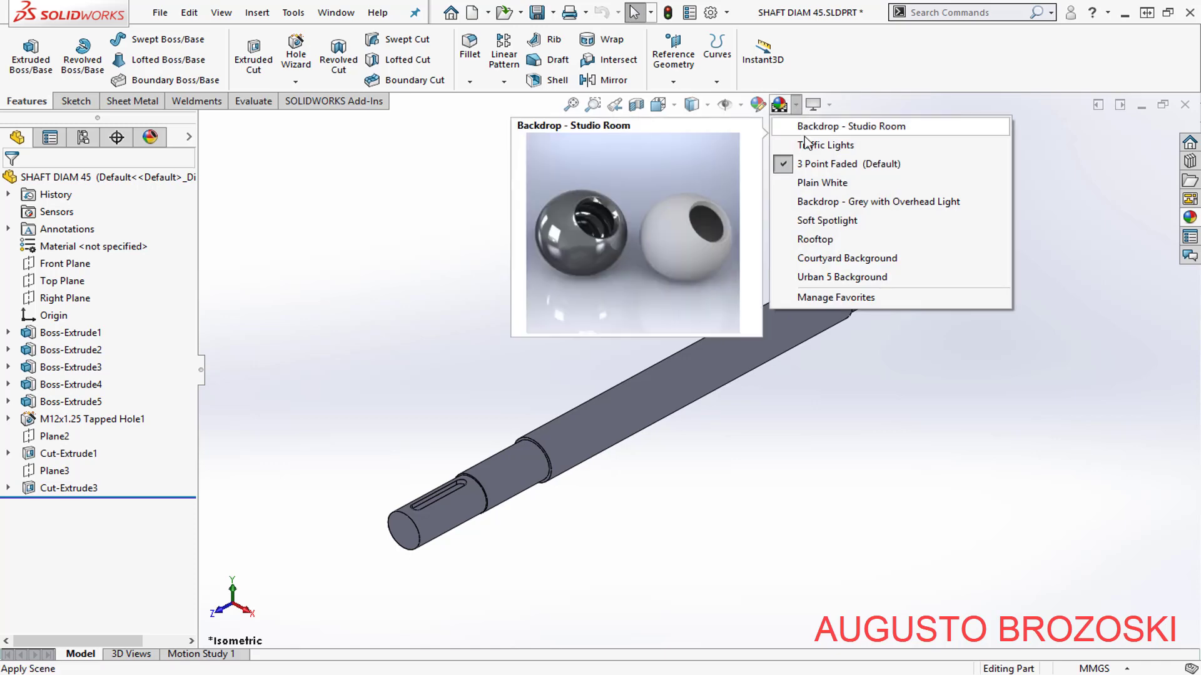
pyautogui.click(844, 183)
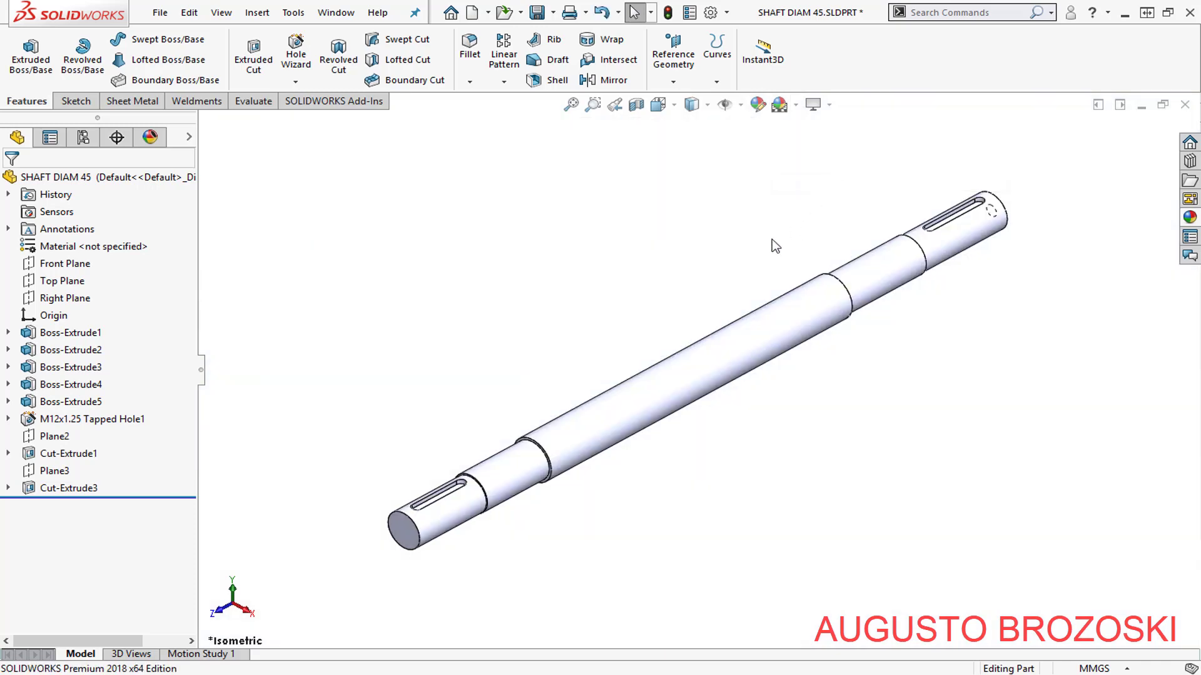
pyautogui.rightClick(97, 252)
pyautogui.click(169, 260)
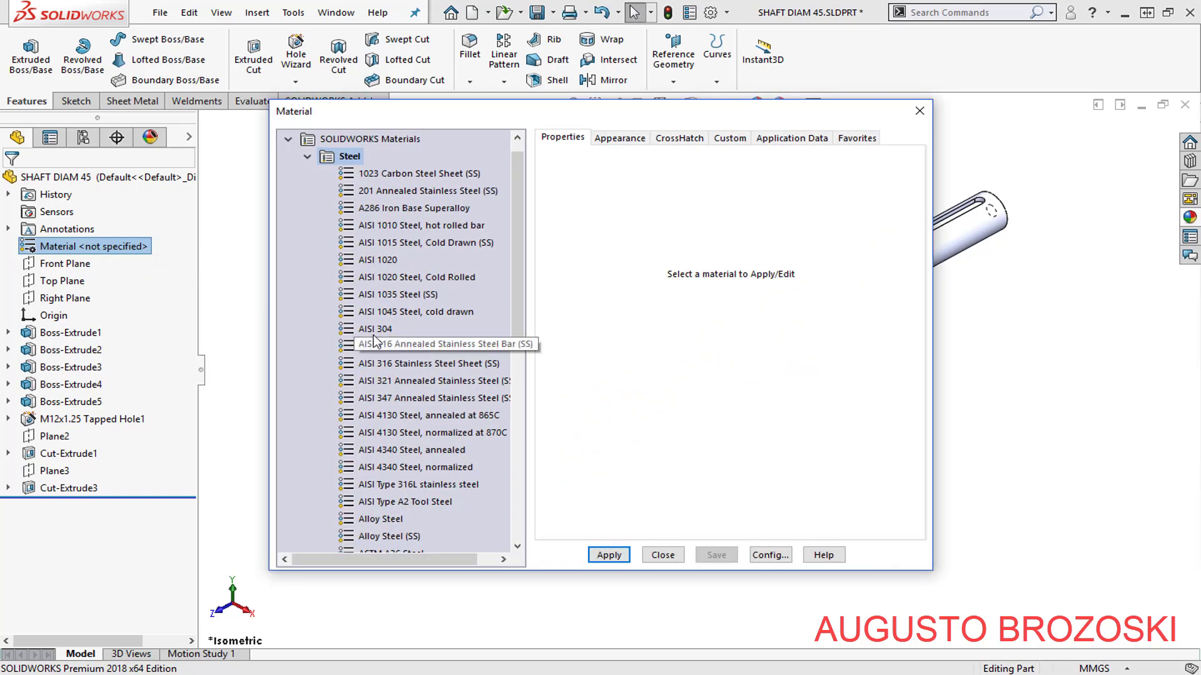
pyautogui.click(381, 348)
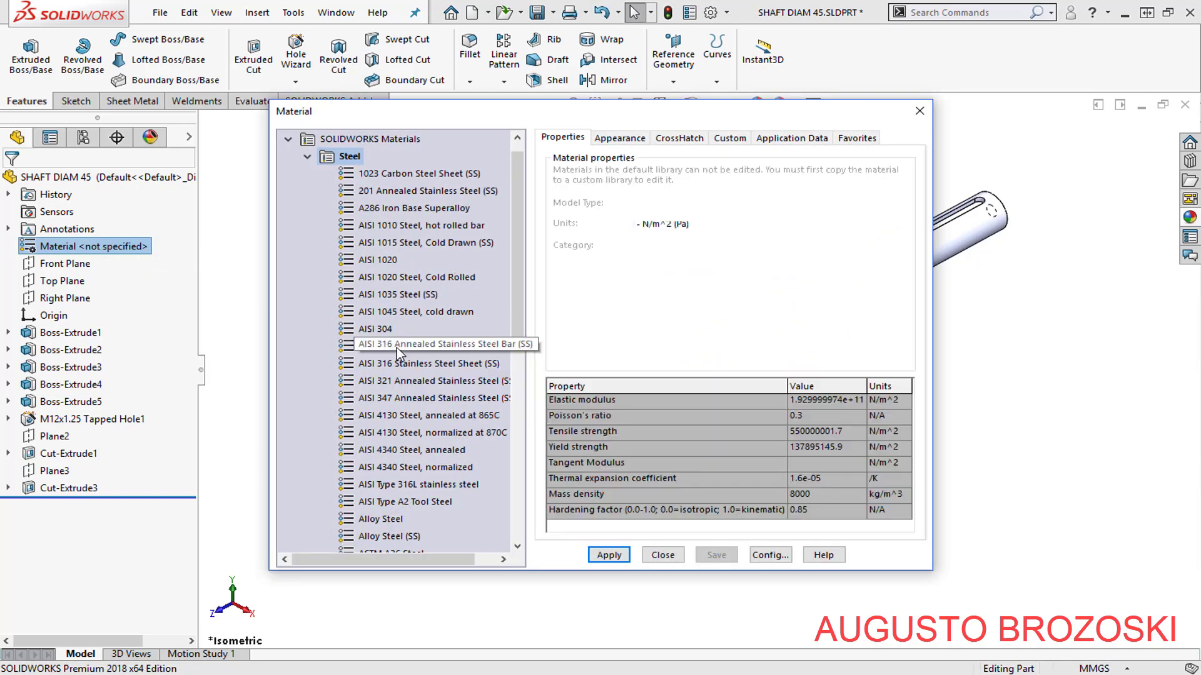
pyautogui.click(601, 554)
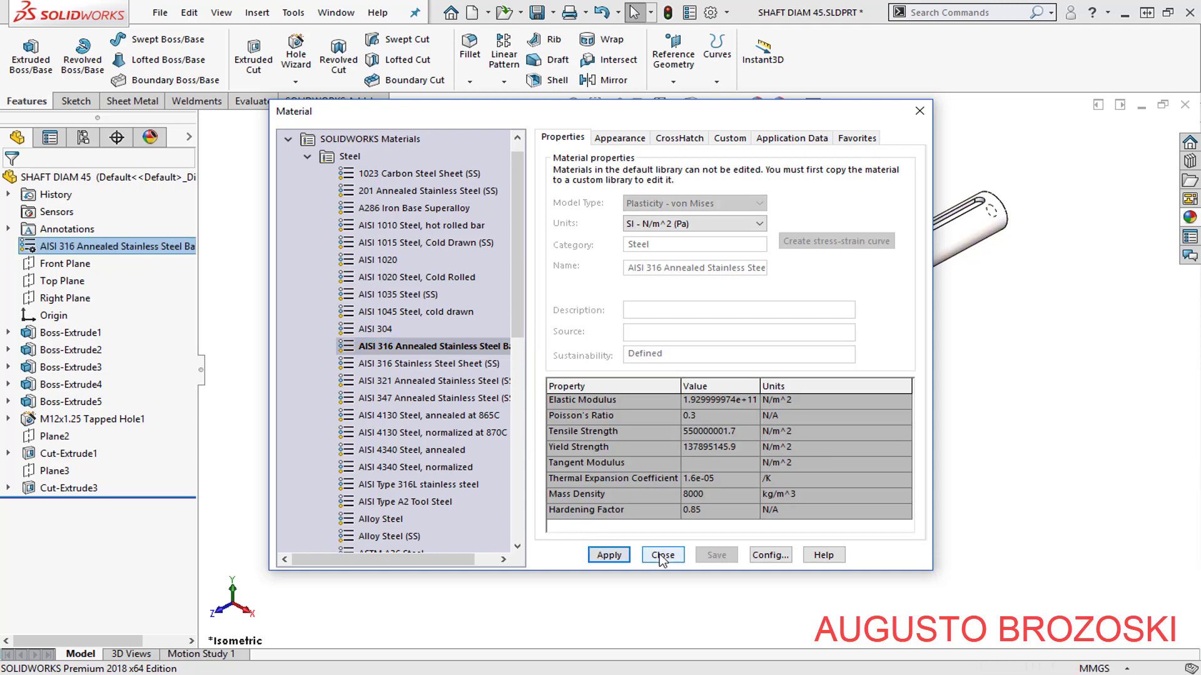
pyautogui.click(662, 554)
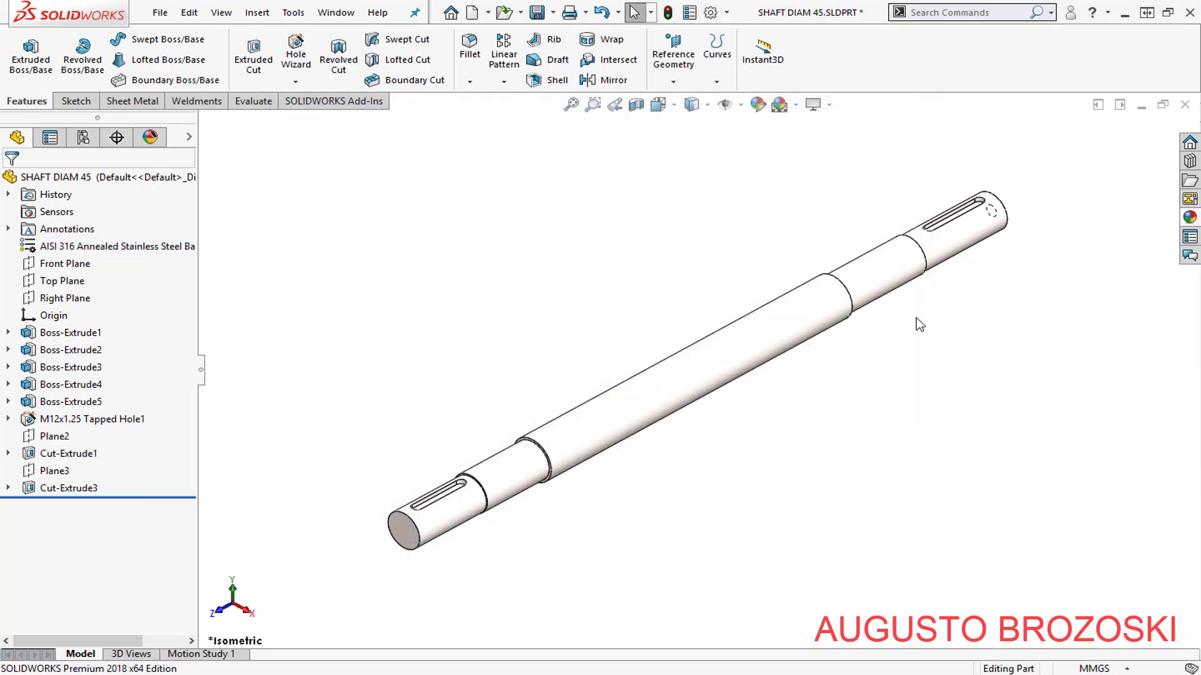
# - Start a 1 mm by 45° chamfer on the outer circular edges at both ends of the shaft
pyautogui.click(441, 674)
pyautogui.click(468, 82)
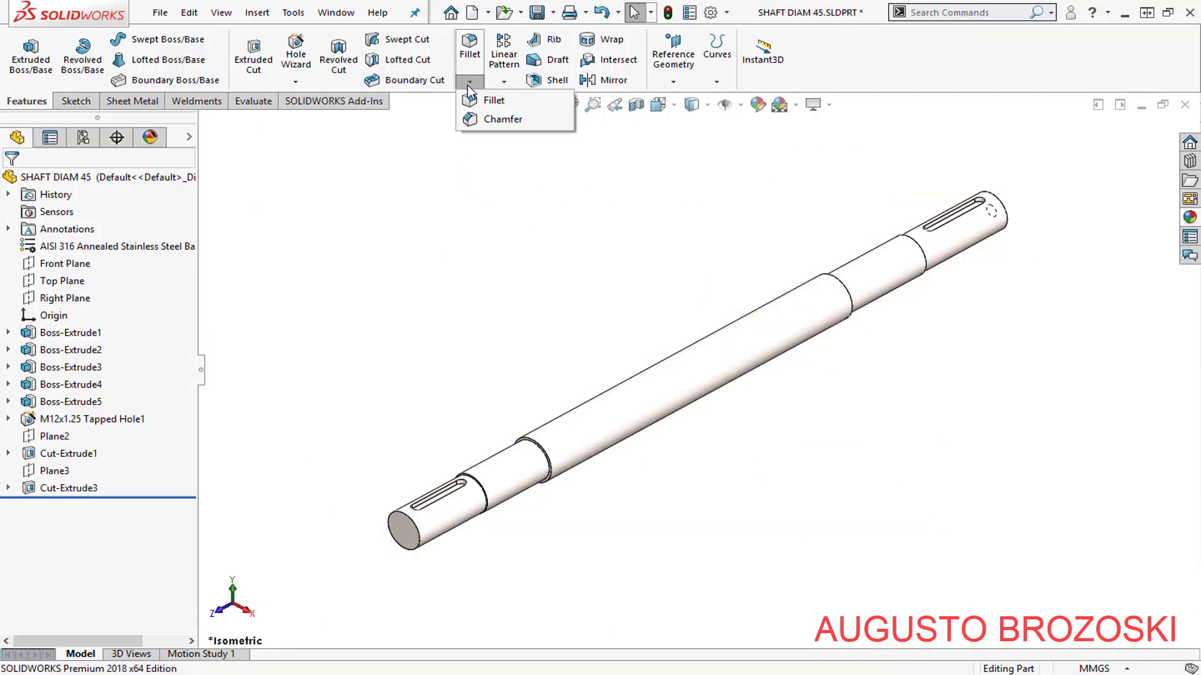
pyautogui.click(501, 118)
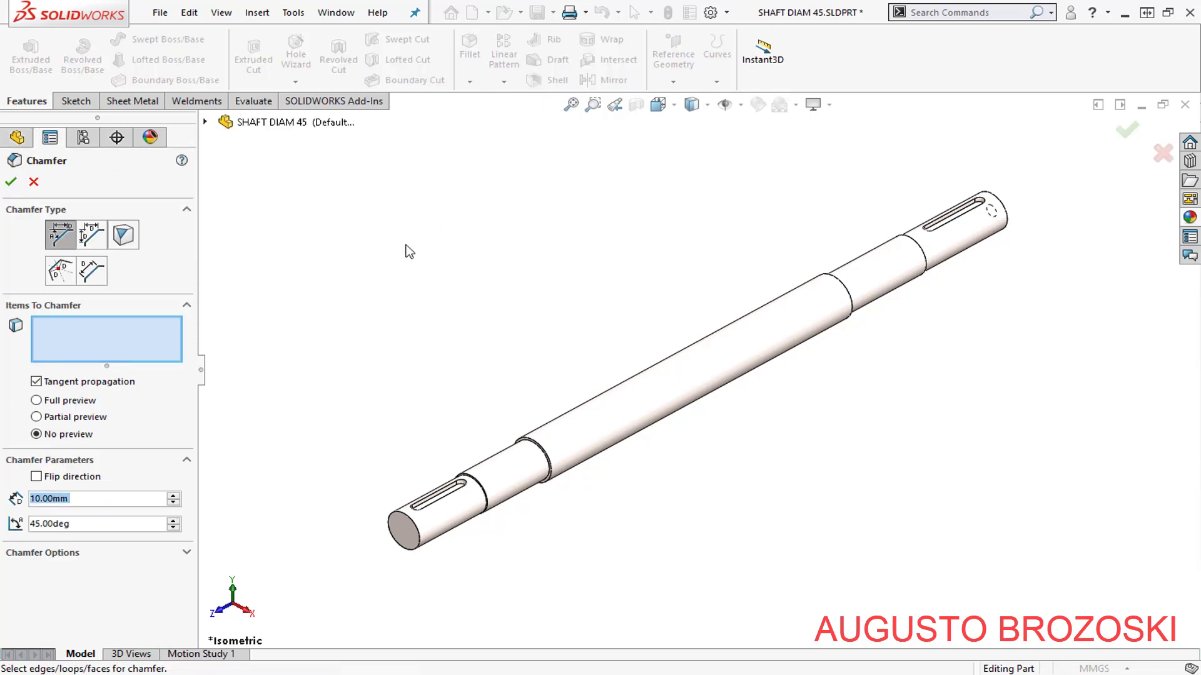
pyautogui.write('1')
pyautogui.scroll(-3, 337, 594)
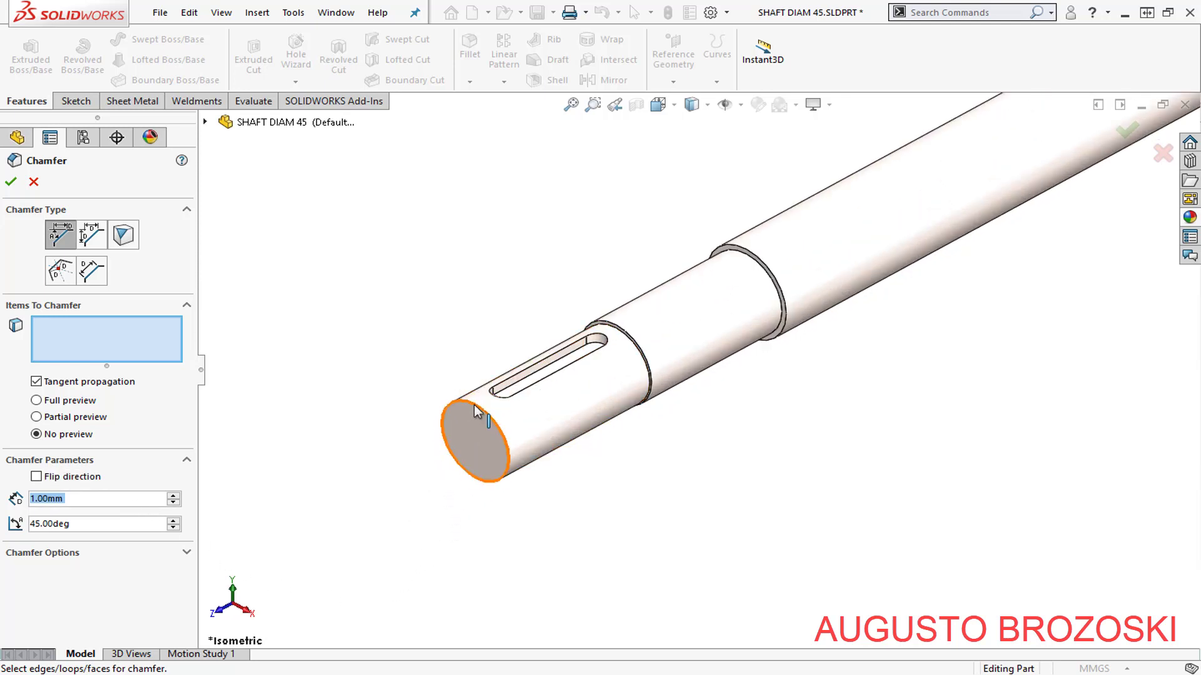
pyautogui.click(471, 406)
pyautogui.scroll(5, 418, 456)
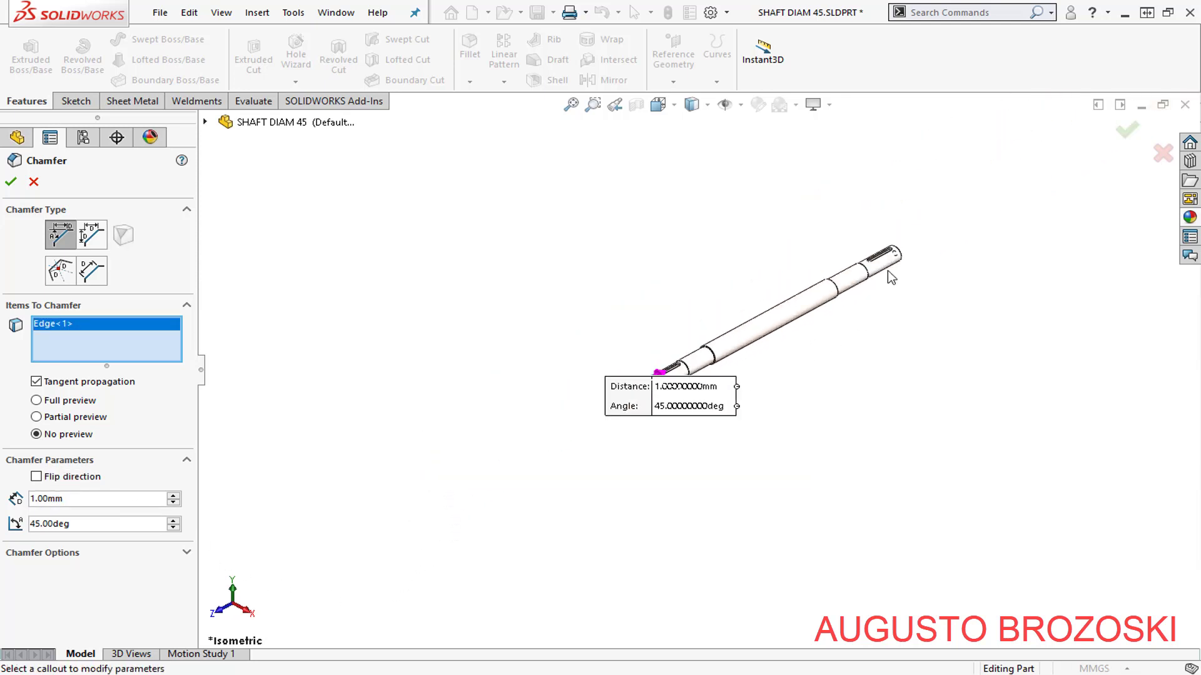
pyautogui.scroll(-5, 659, 332)
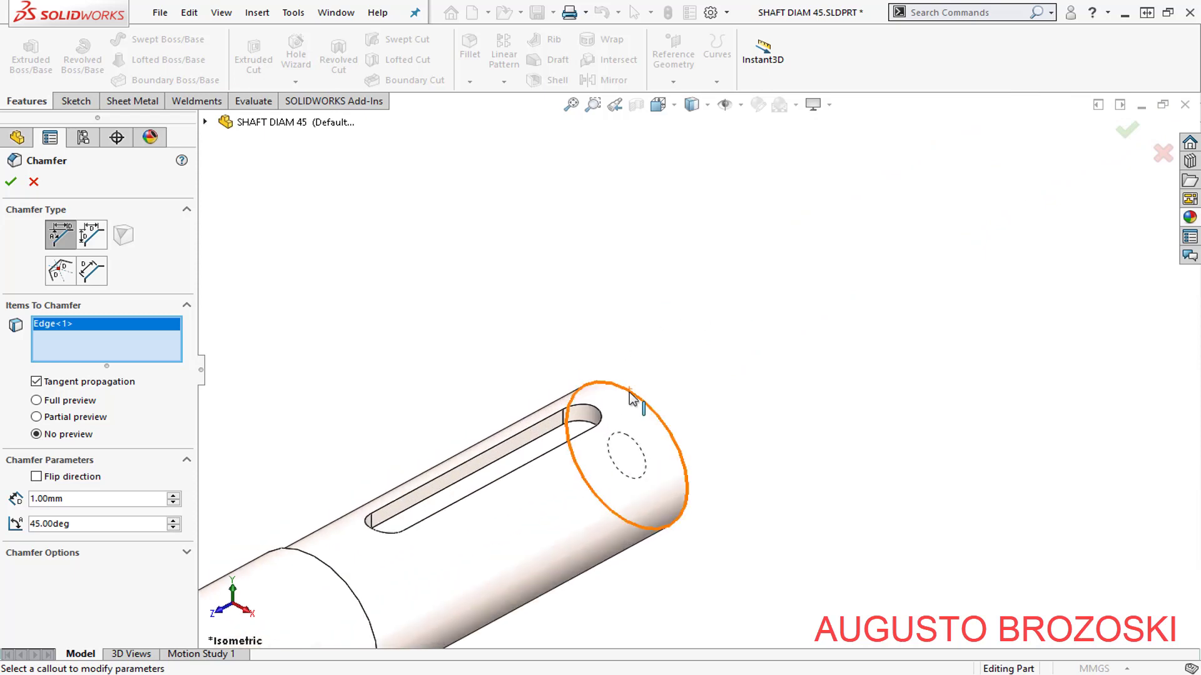
pyautogui.click(686, 396)
# - Add the tapped hole's mouth edge to the chamfer and apply it
pyautogui.scroll(3, 687, 393)
pyautogui.moveTo(677, 418); pyautogui.dragTo(567, 431, button='middle')
pyautogui.scroll(-5, 711, 446)
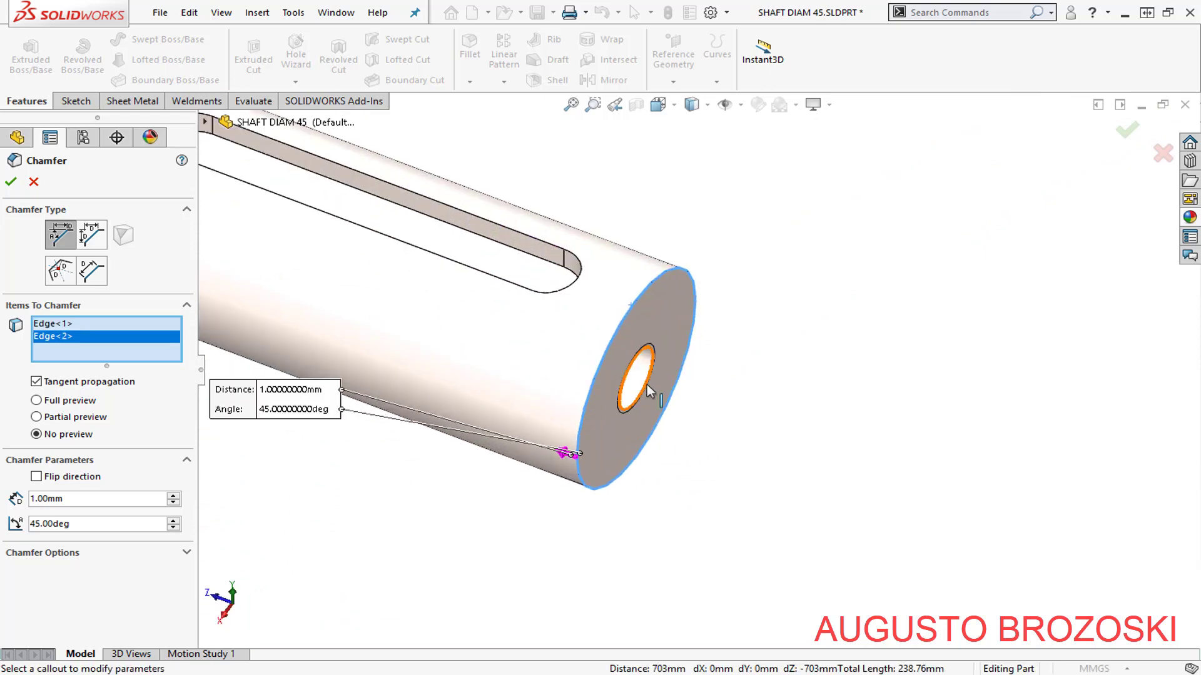
pyautogui.click(651, 392)
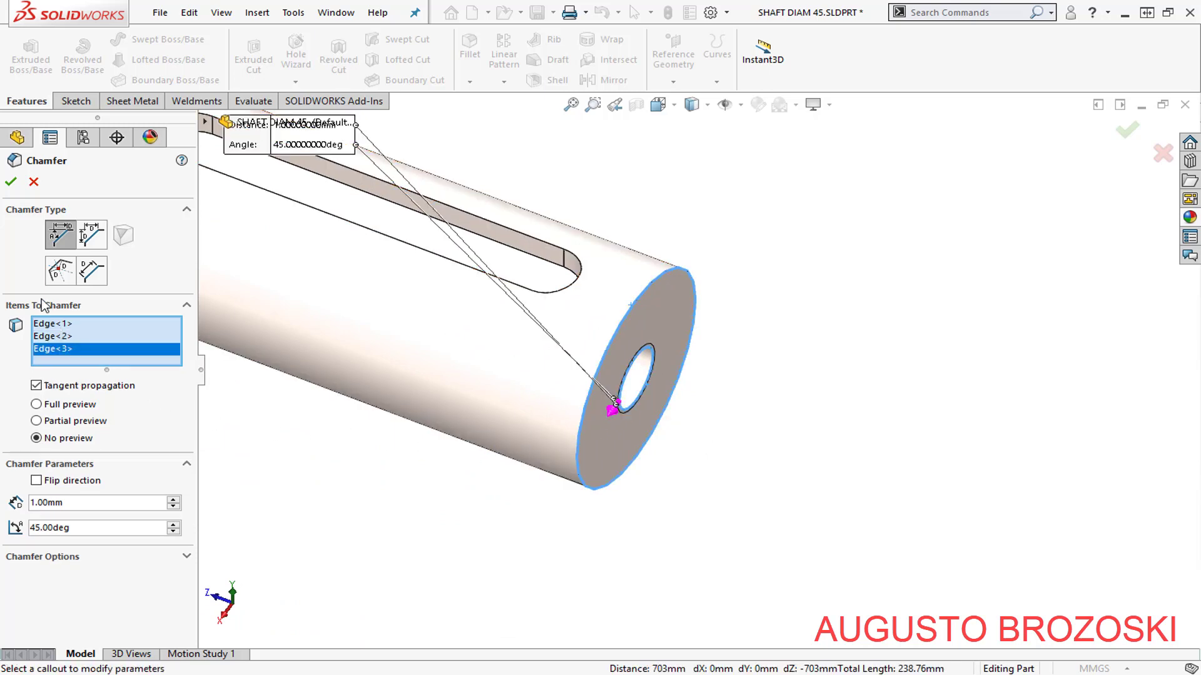
pyautogui.click(11, 184)
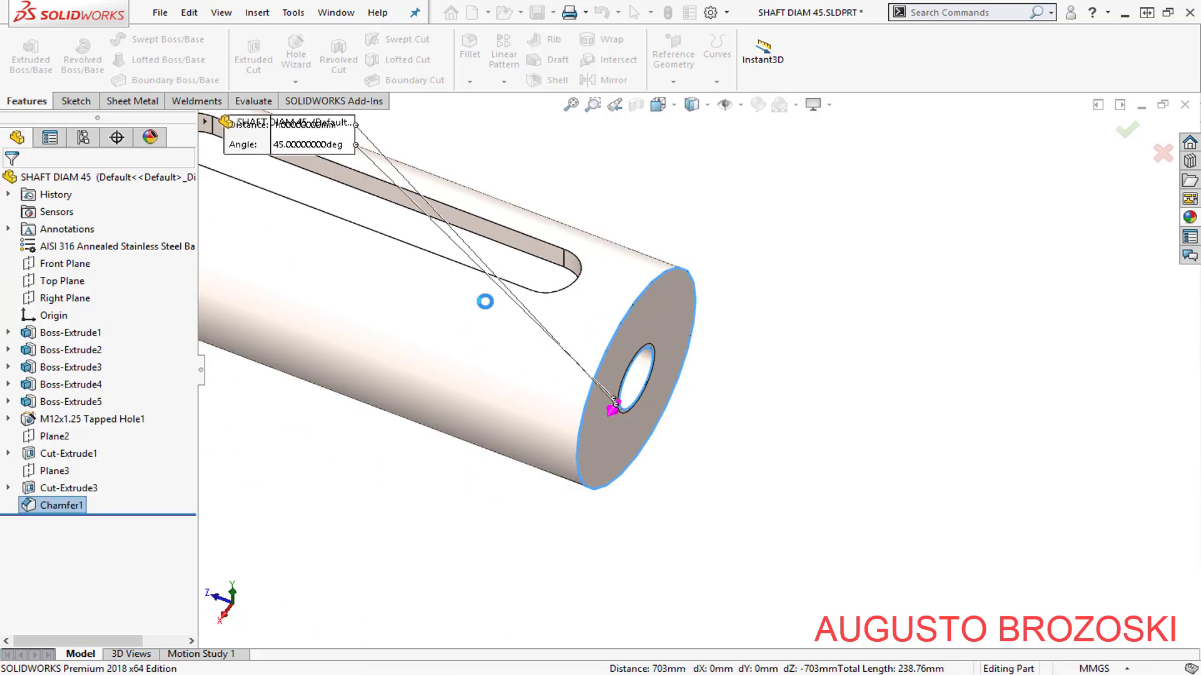
pyautogui.scroll(3, 741, 362)
pyautogui.click(769, 298)
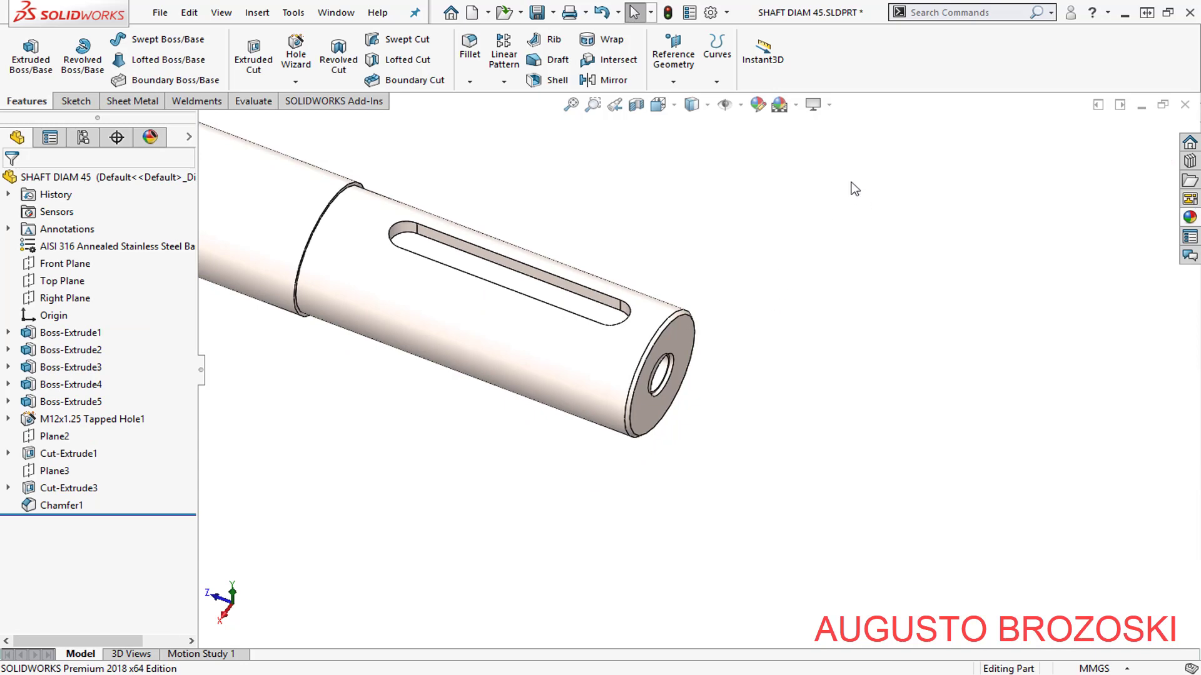
# - Show the whole shaft in isometric view and save the part
pyautogui.click(667, 107)
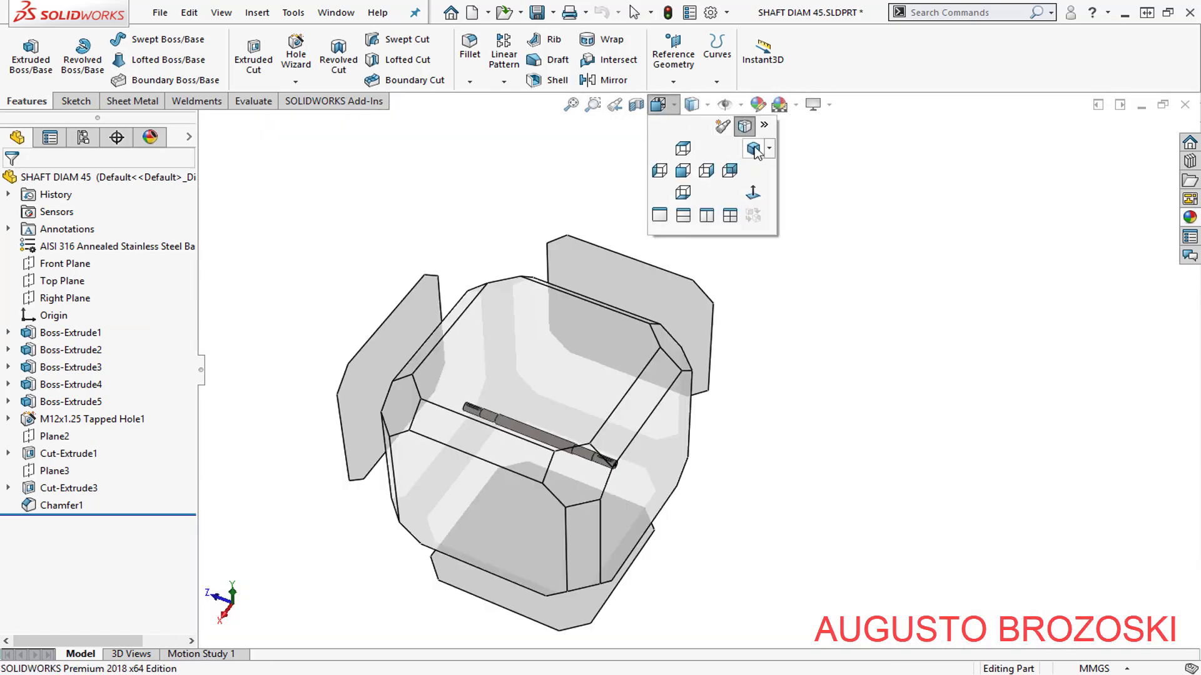
pyautogui.click(754, 148)
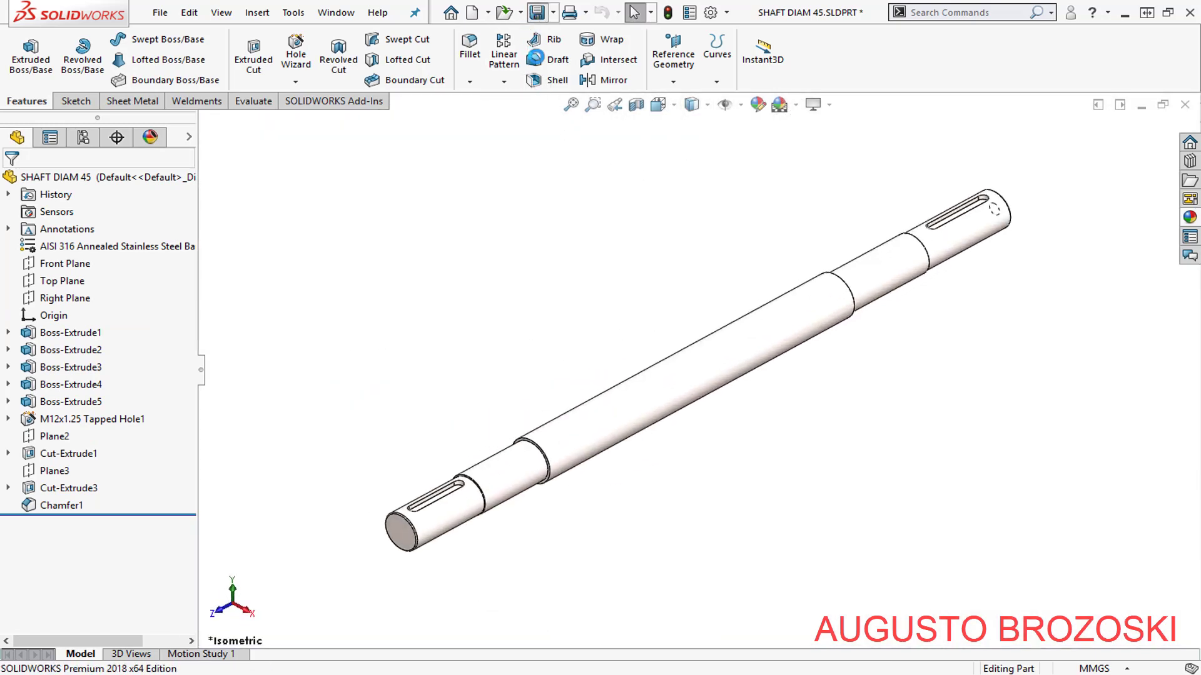
pyautogui.click(536, 13)
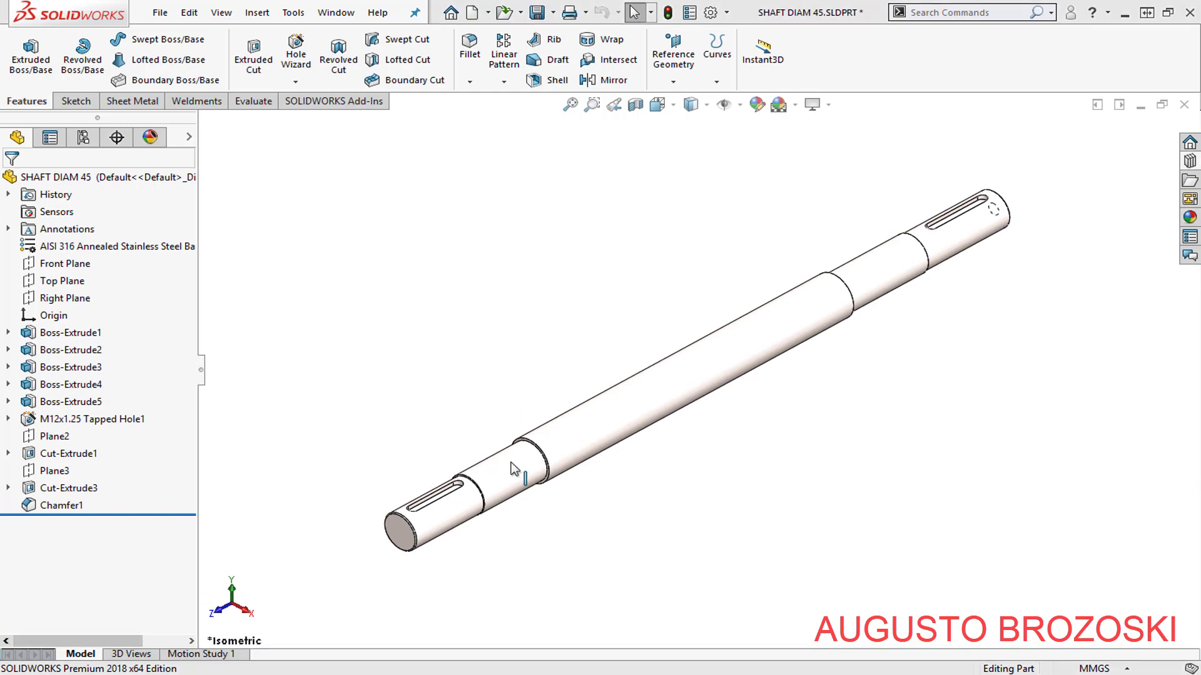
# - Consult washer item 10 in the assembly drawing PDF, then create a new part saved as WASHER DIAM EXT 65 X DIAM INT 12_5 X 5
pyautogui.click(457, 674)
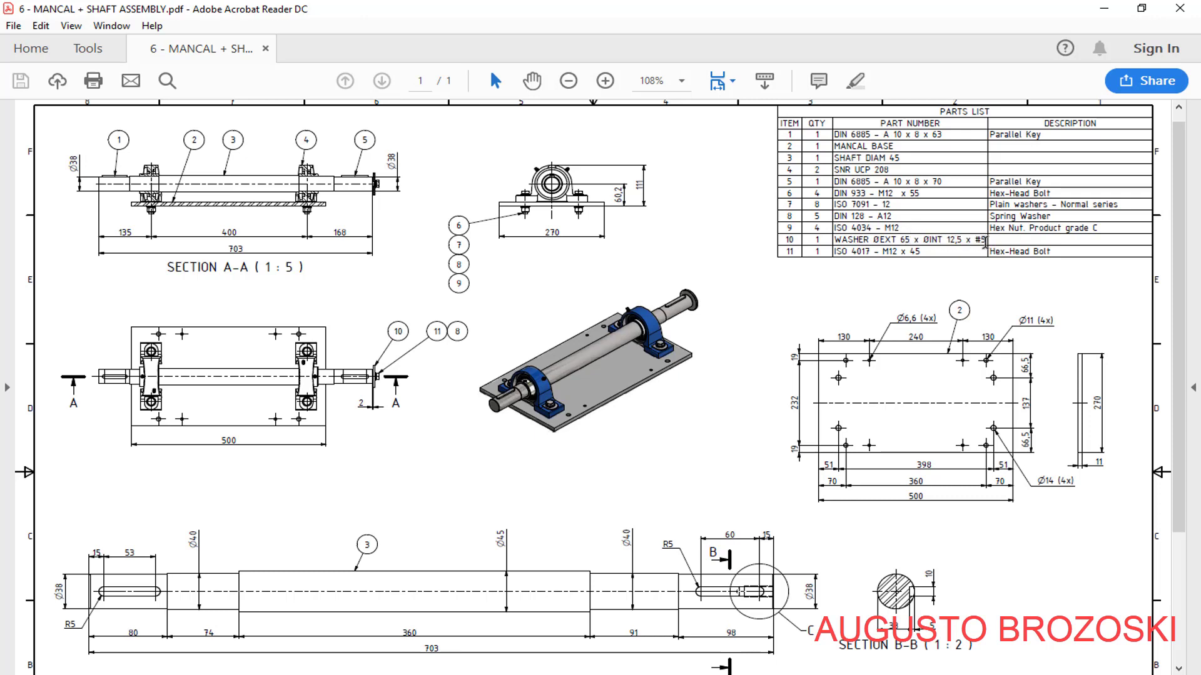
pyautogui.scroll(-3, 576, 394)
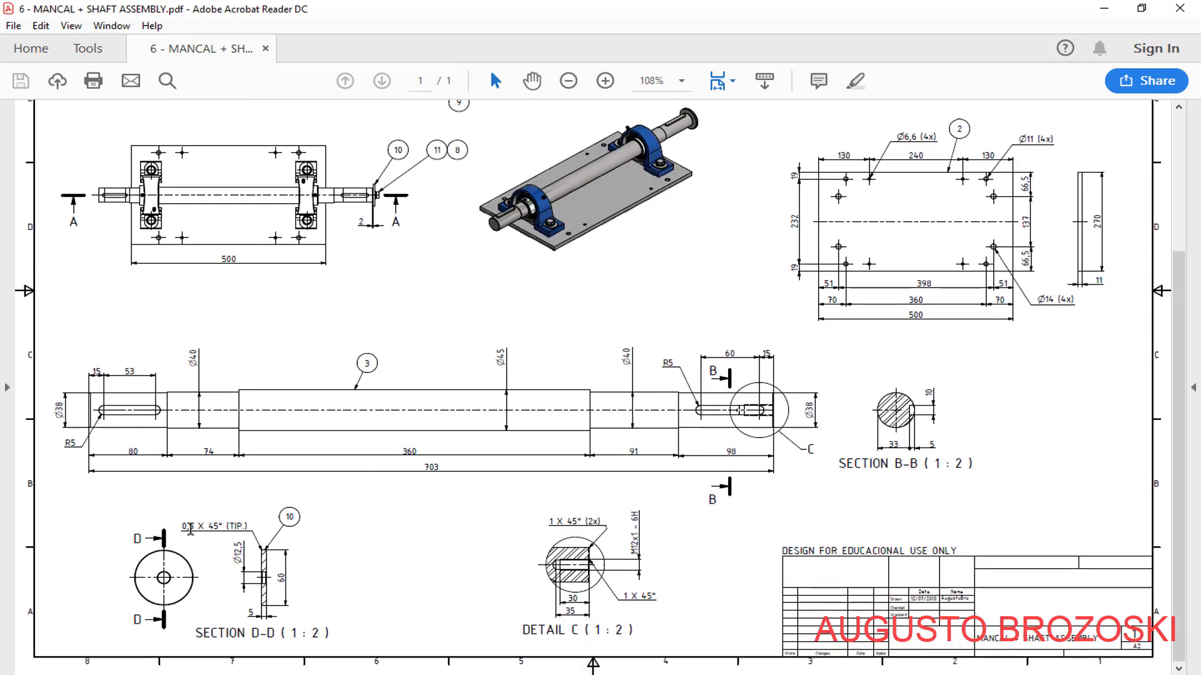
pyautogui.click(1094, 19)
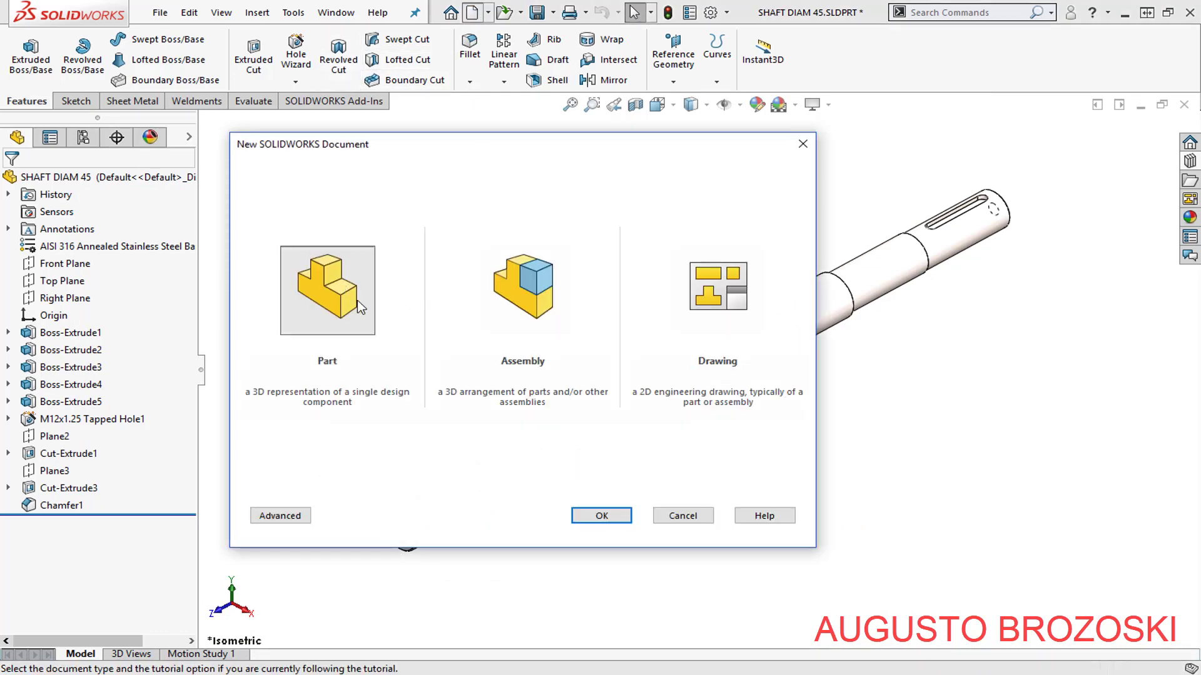
pyautogui.click(361, 307)
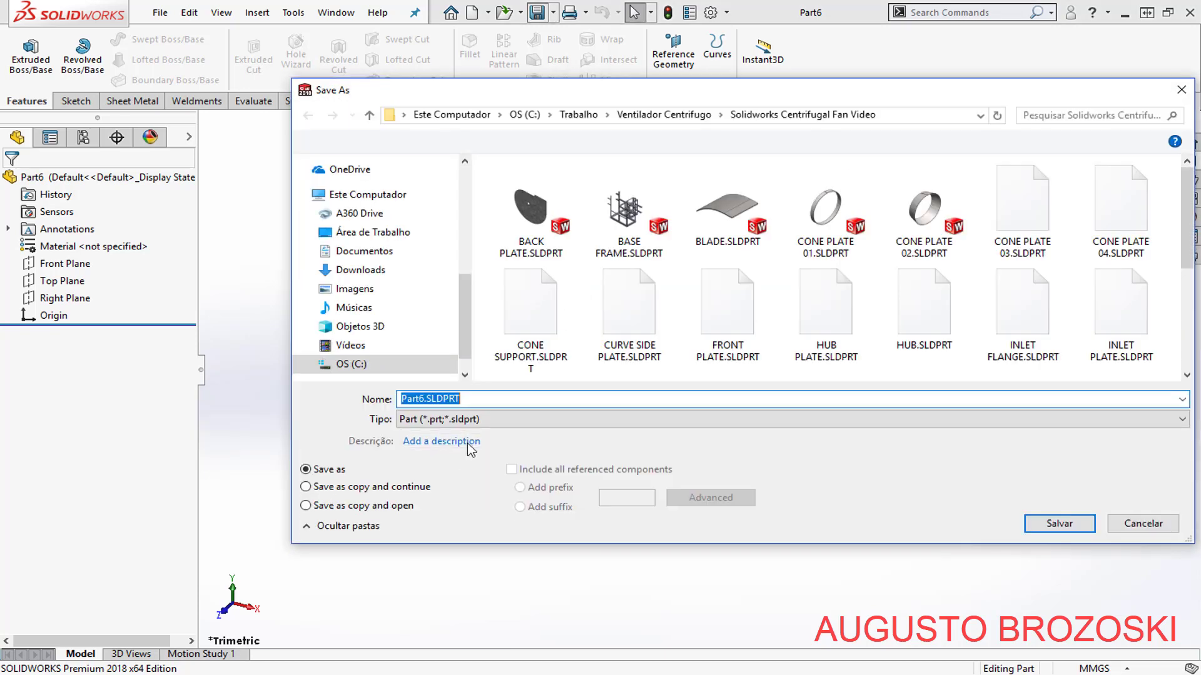
pyautogui.write('WA')
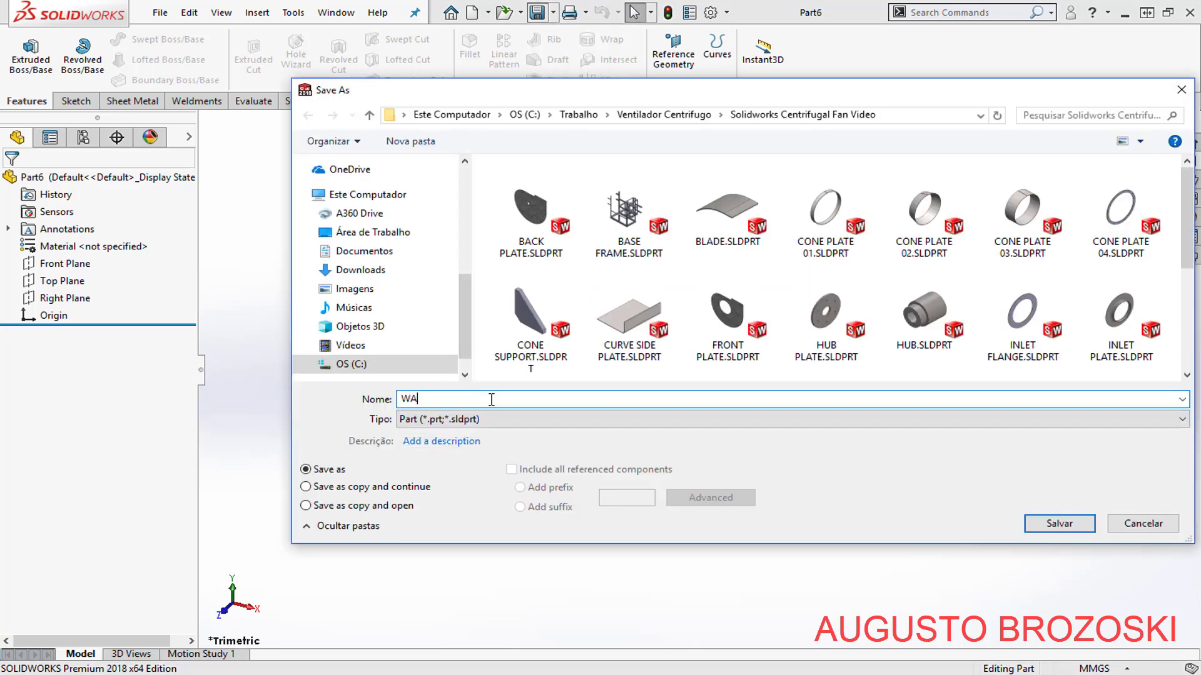
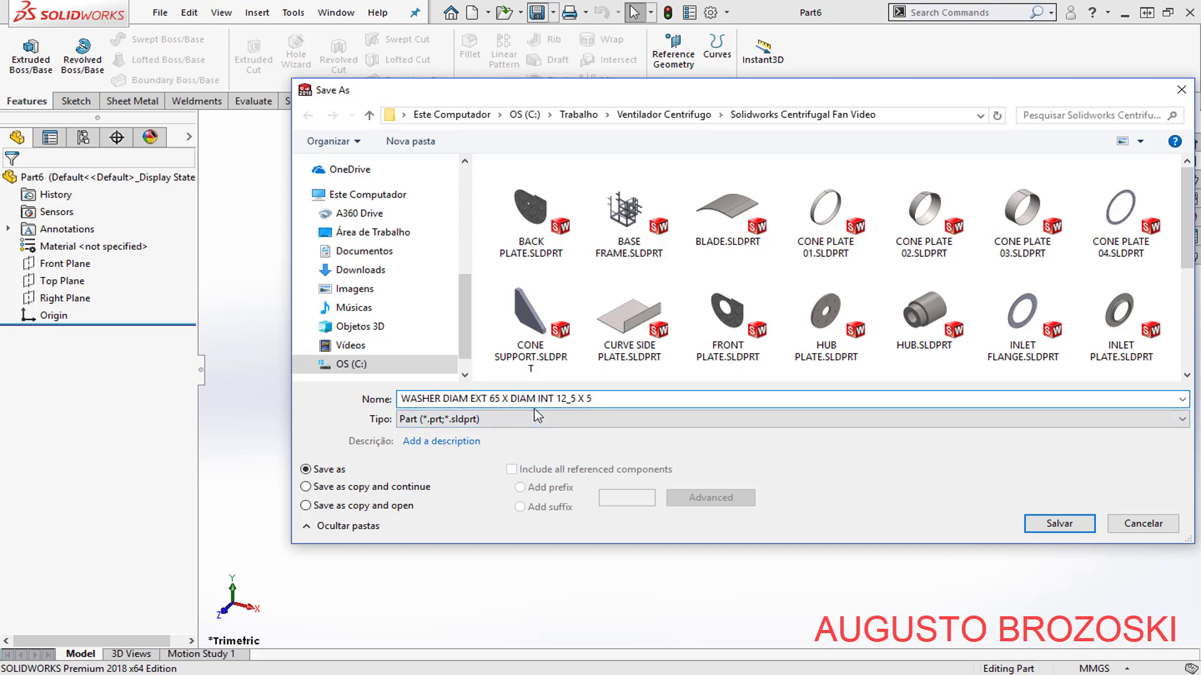
pyautogui.click(1063, 524)
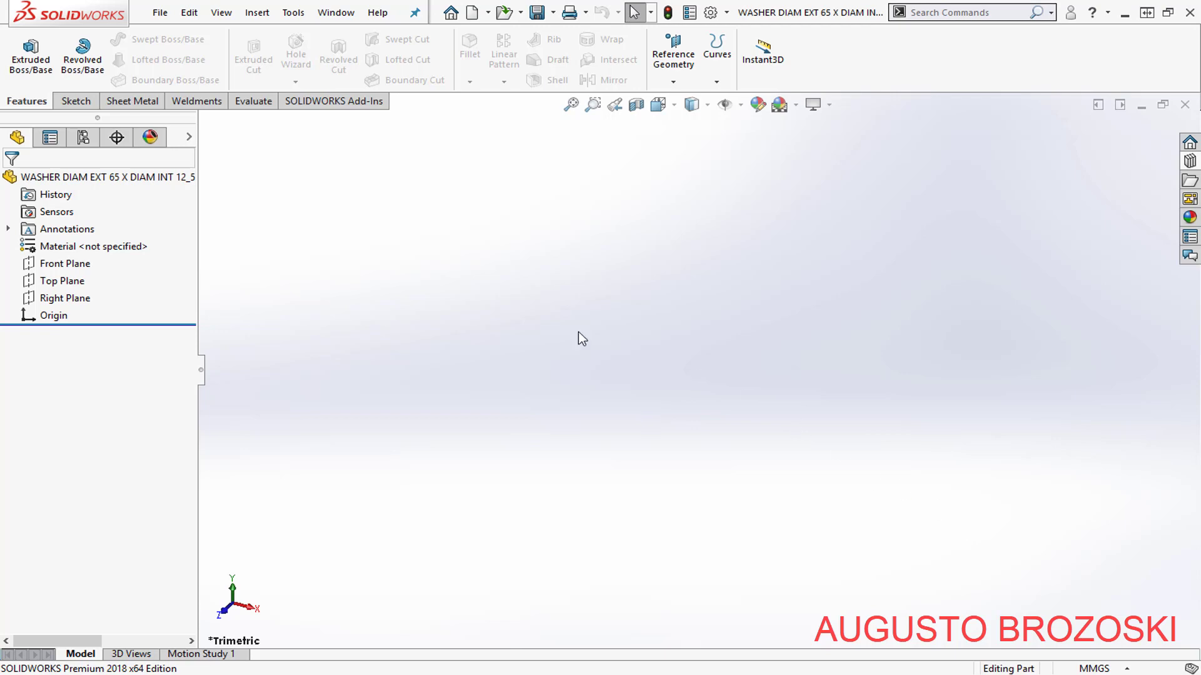
# - Sketch two concentric circles centred on the origin of the Front Plane, with radii of about 8.7 mm and 36.3 mm
pyautogui.click(76, 100)
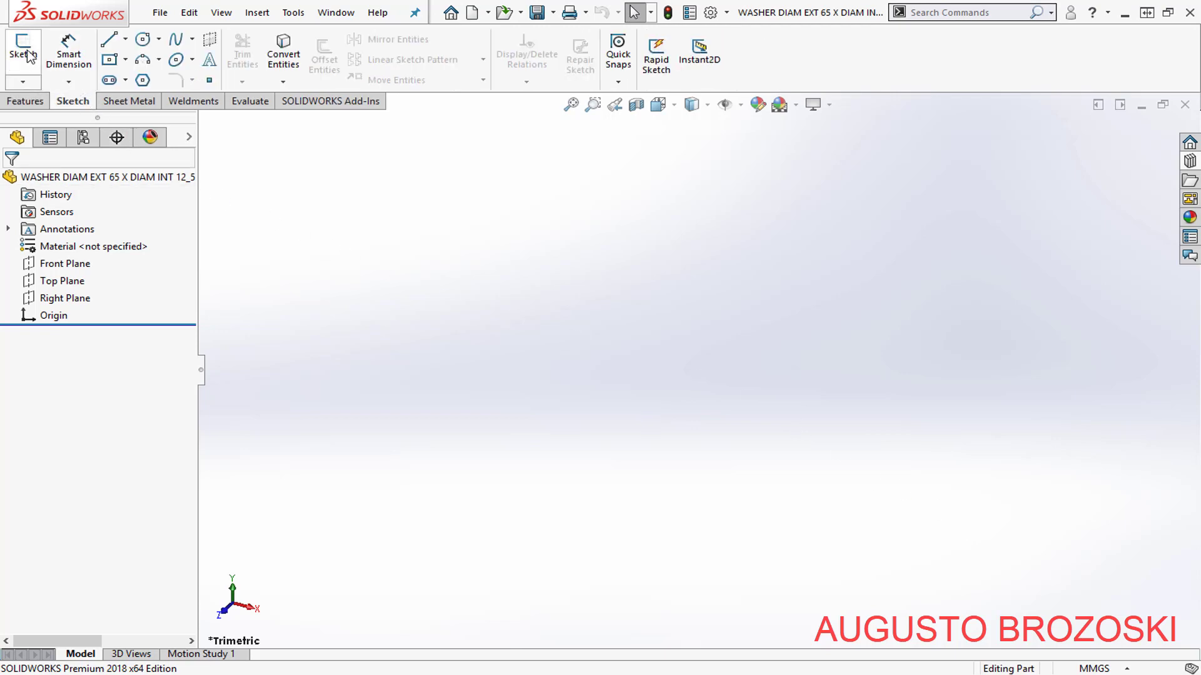
pyautogui.click(23, 50)
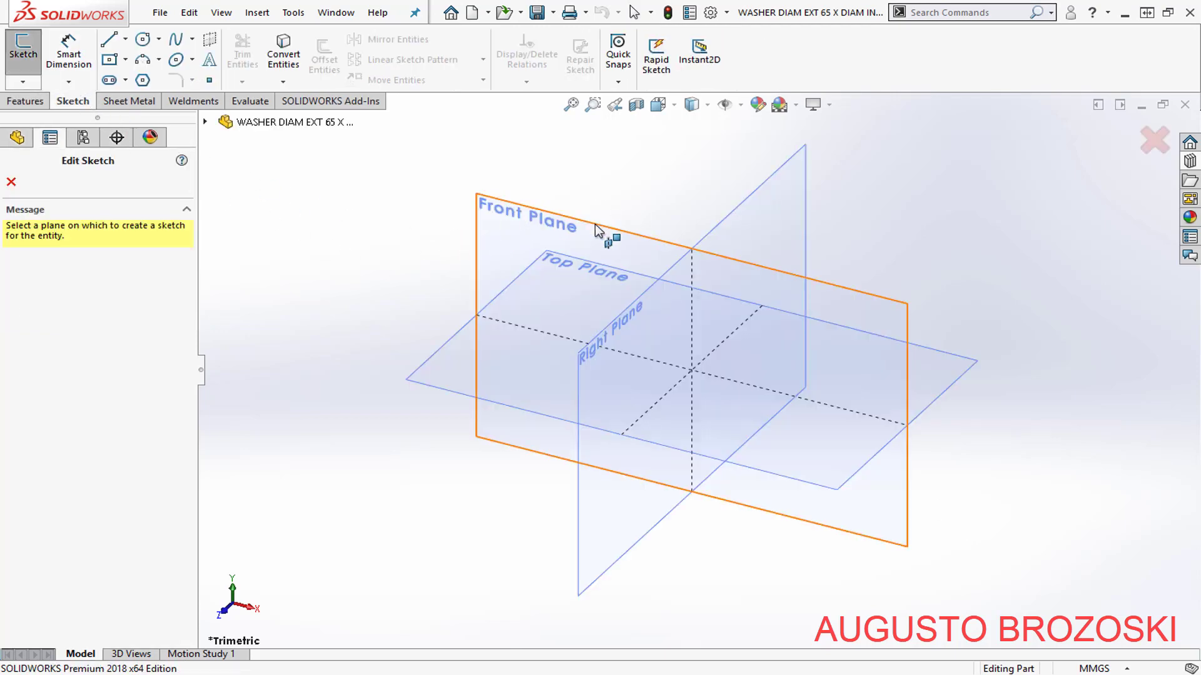
pyautogui.click(595, 223)
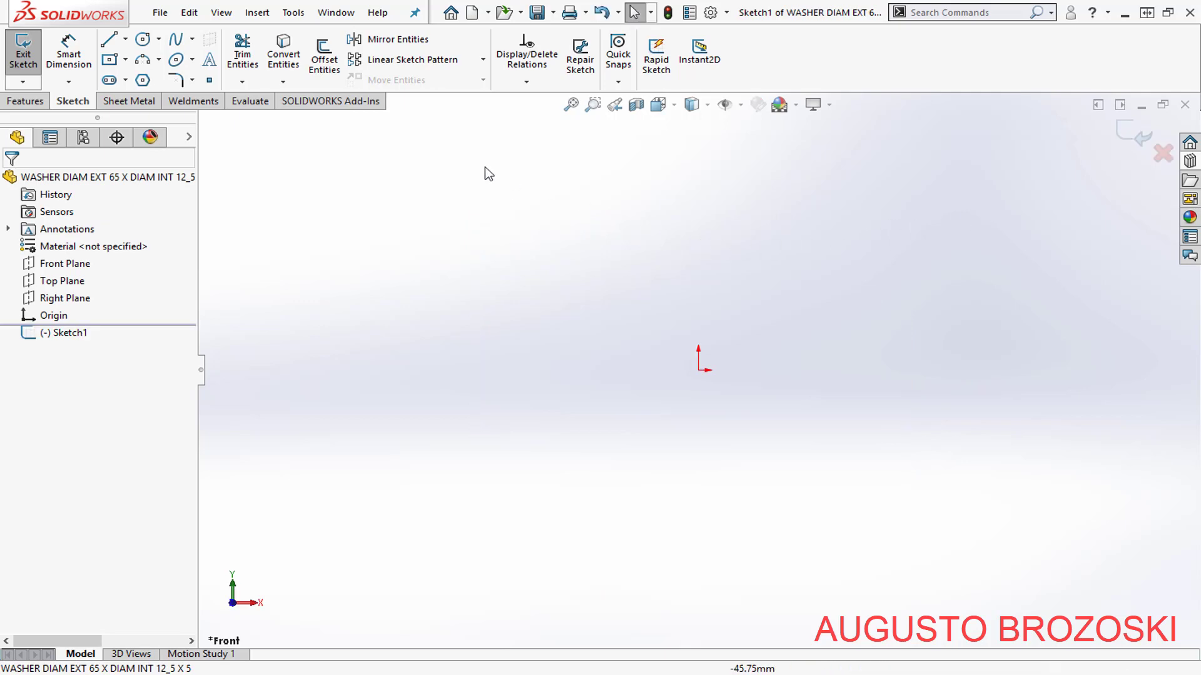
pyautogui.click(143, 39)
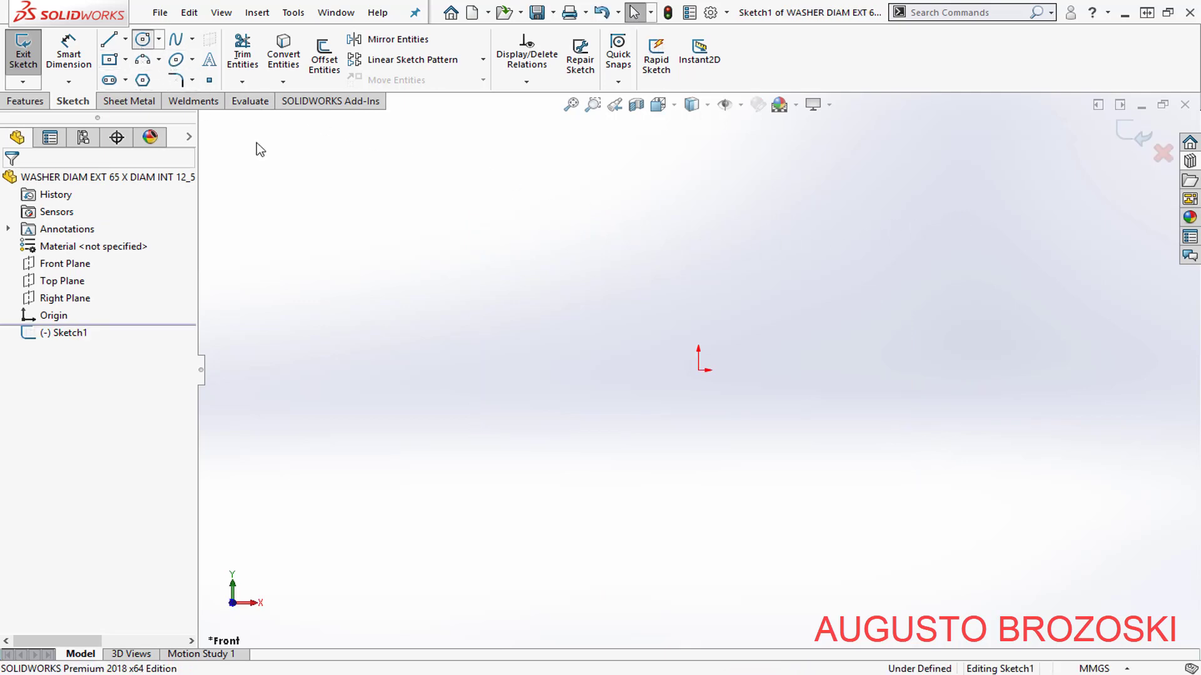
pyautogui.click(698, 370)
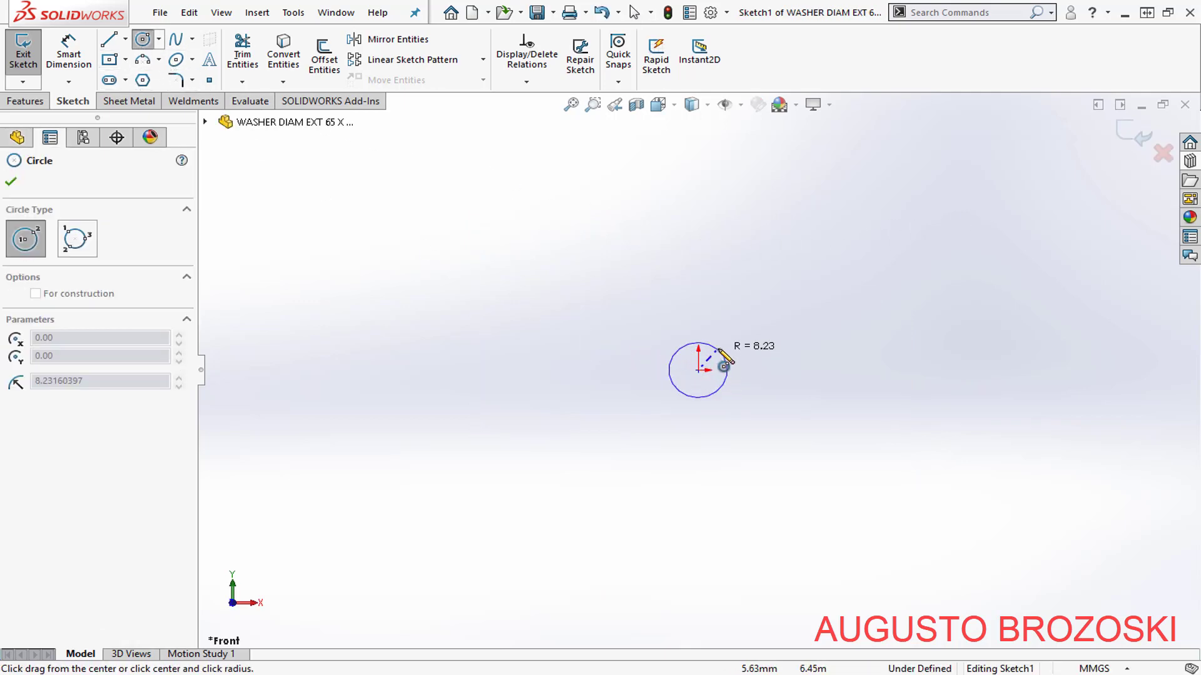
pyautogui.click(729, 370)
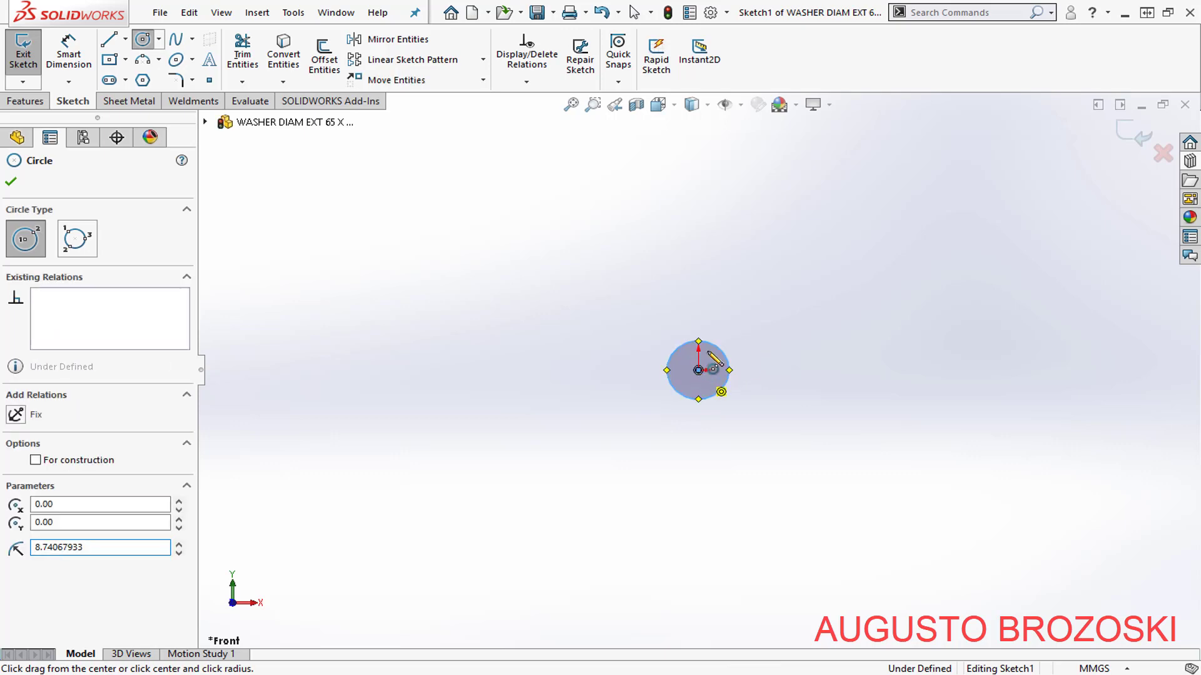
pyautogui.click(699, 370)
pyautogui.click(758, 265)
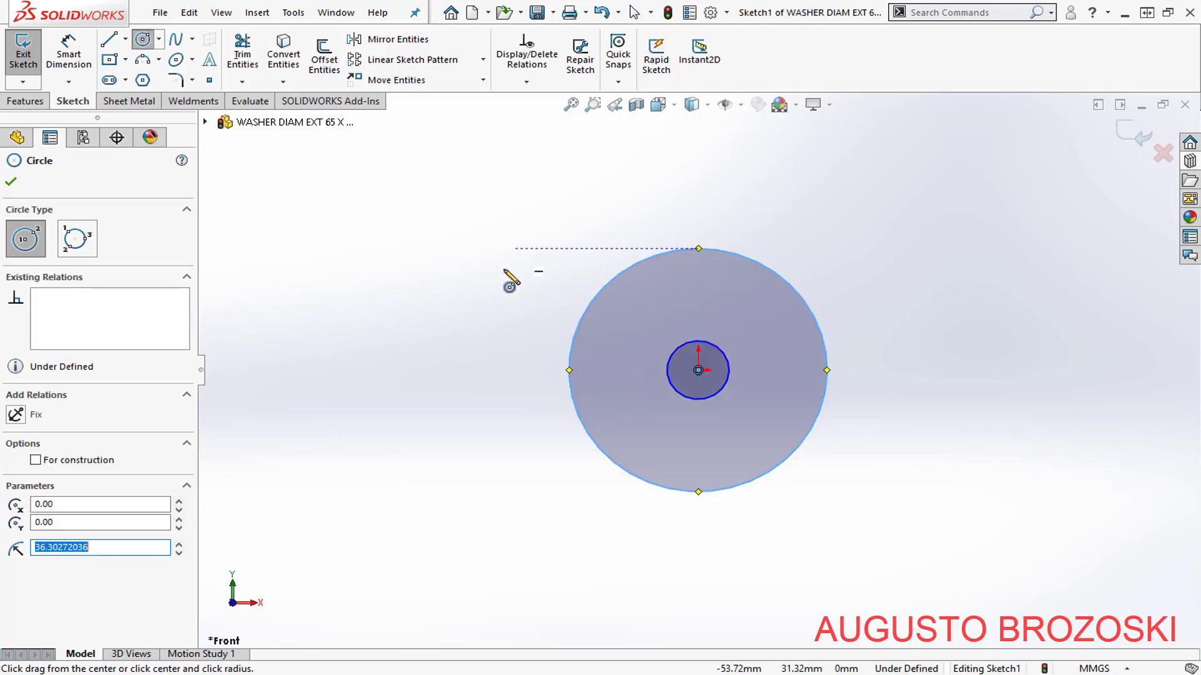
pyautogui.press('Escape')
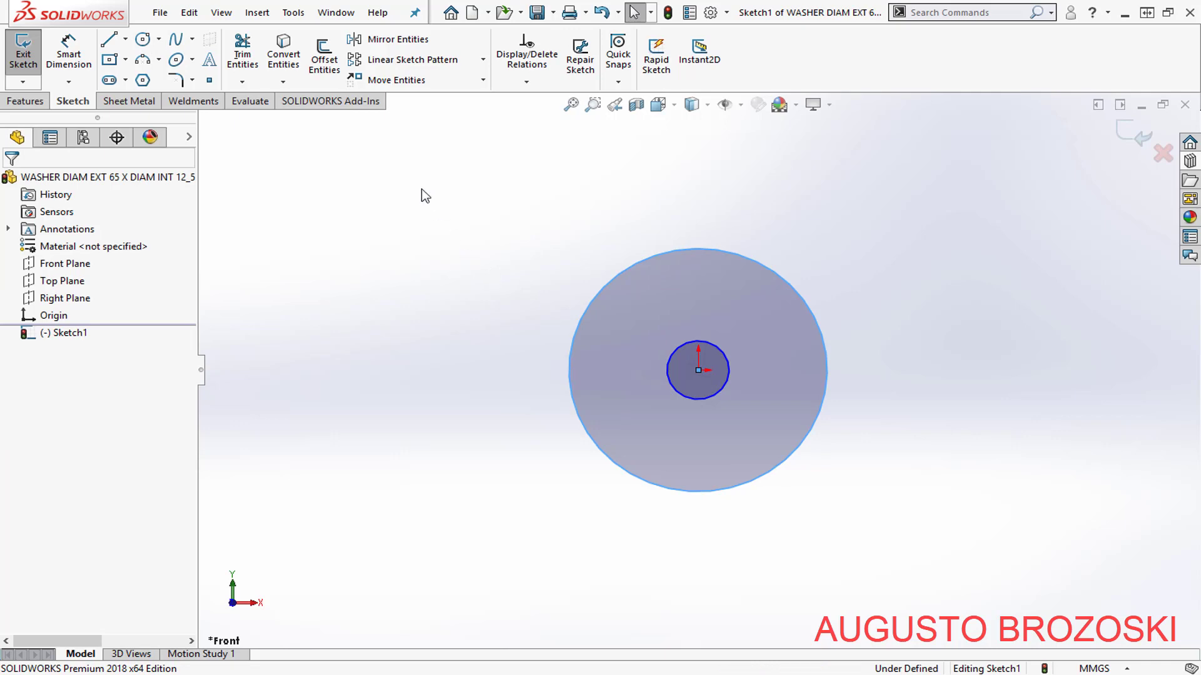
# - Dimension the inner circle's diameter as 12.5 mm
pyautogui.click(69, 53)
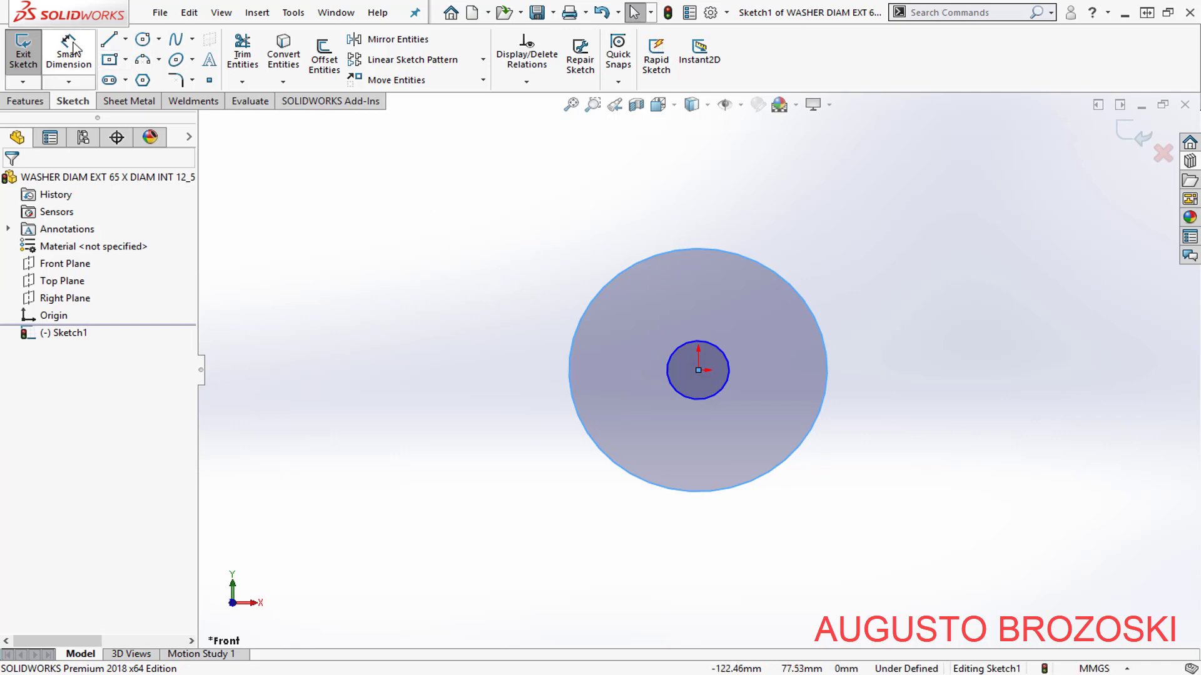
pyautogui.click(723, 350)
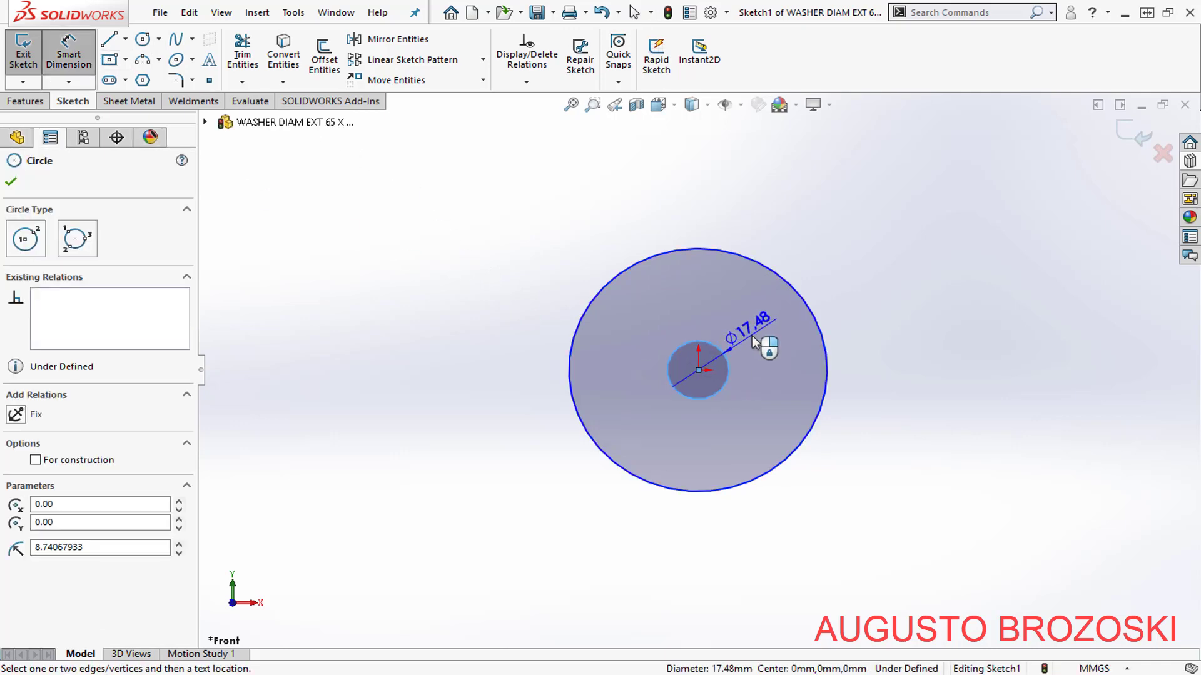
pyautogui.click(756, 343)
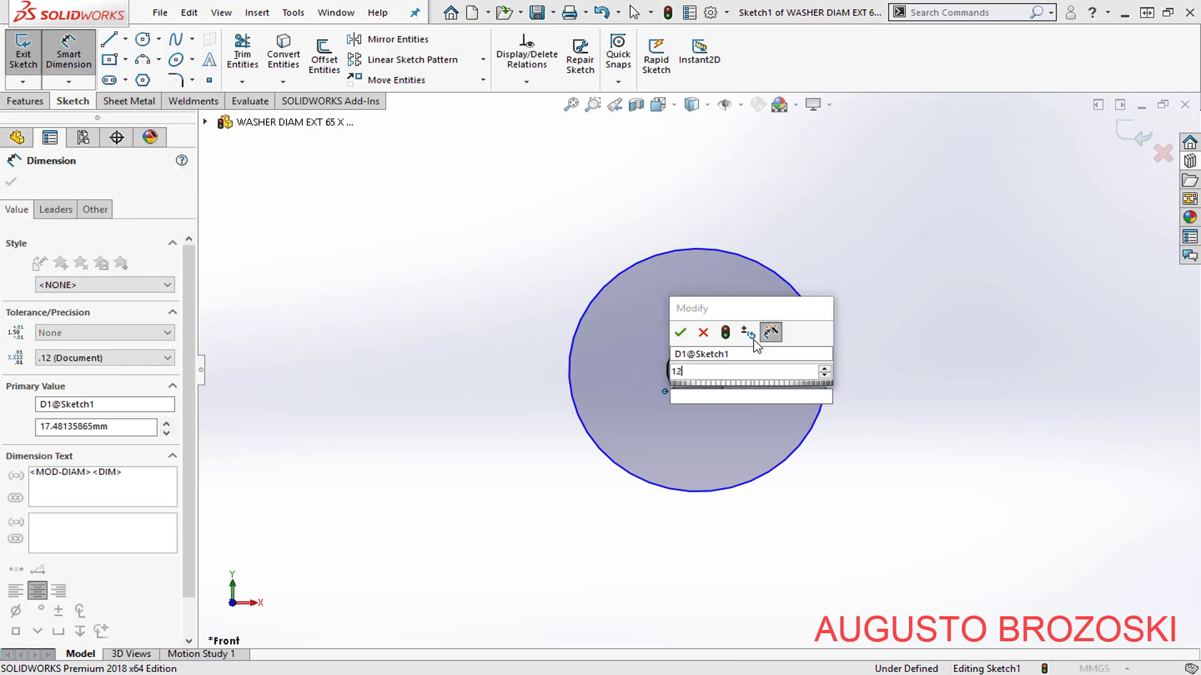
pyautogui.write('12')
pyautogui.press('Return')
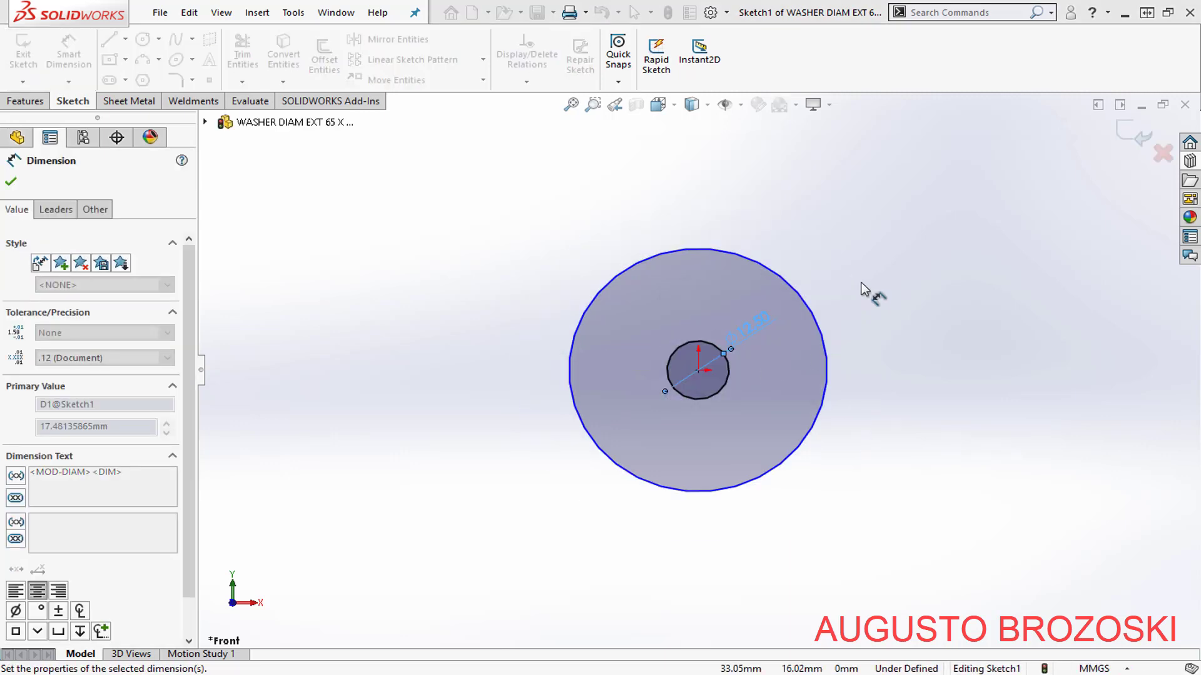
# - Consult washer item 10 in the assembly drawing PDF, dimension the outer circle's diameter as 65 mm, and close the sketch
pyautogui.click(803, 273)
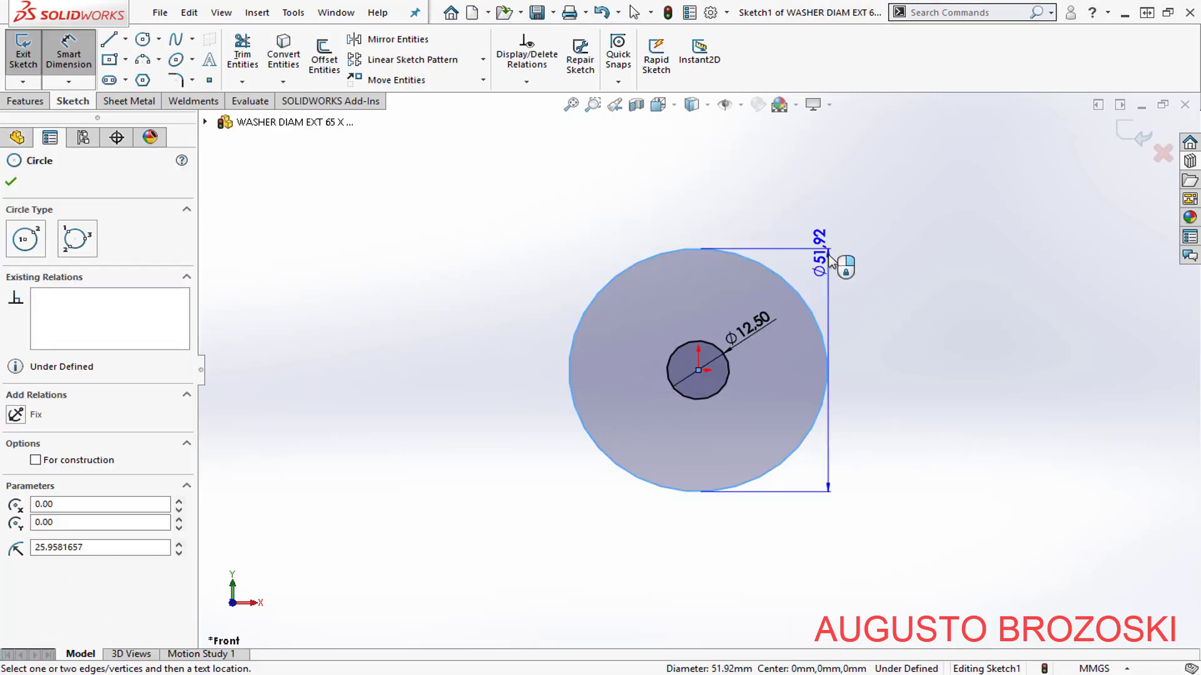
pyautogui.click(835, 263)
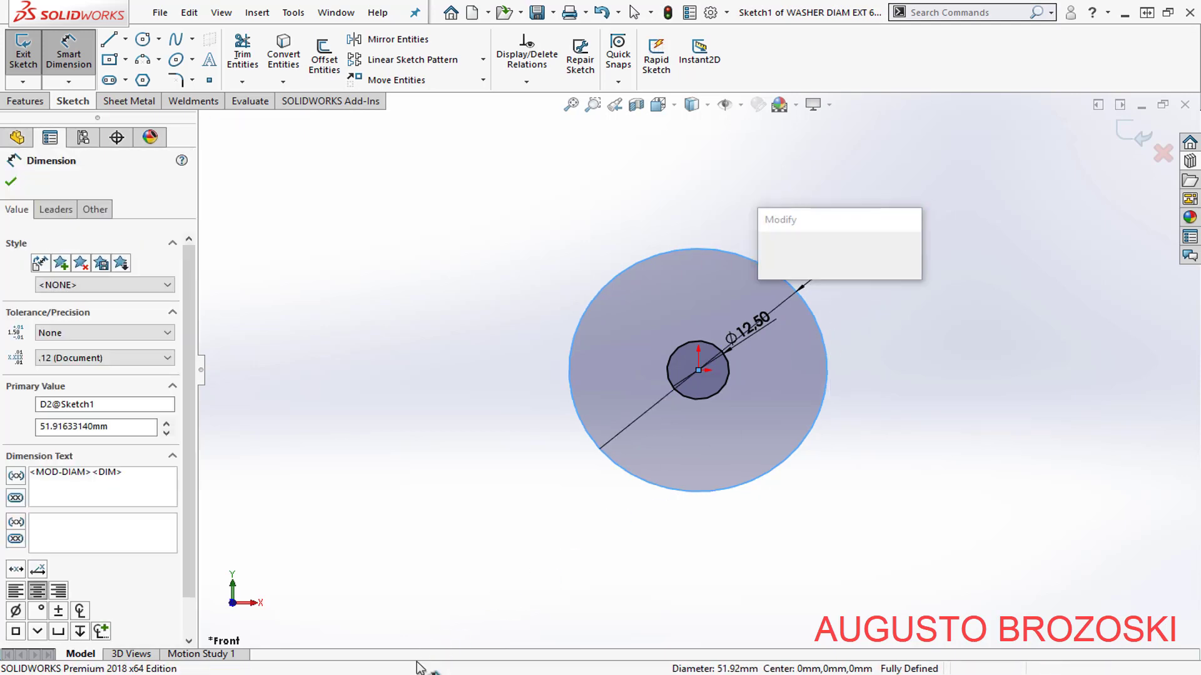
pyautogui.hotkey('alt', 'Tab')
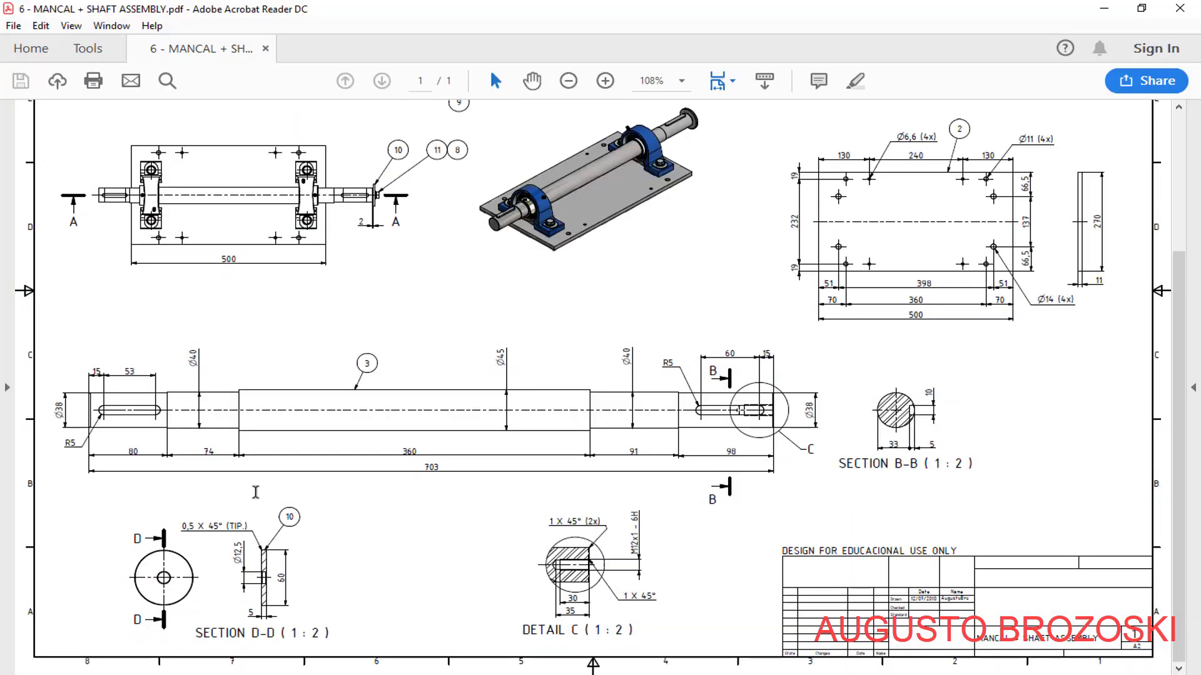
pyautogui.click(604, 80)
pyautogui.scroll(-3, 474, 338)
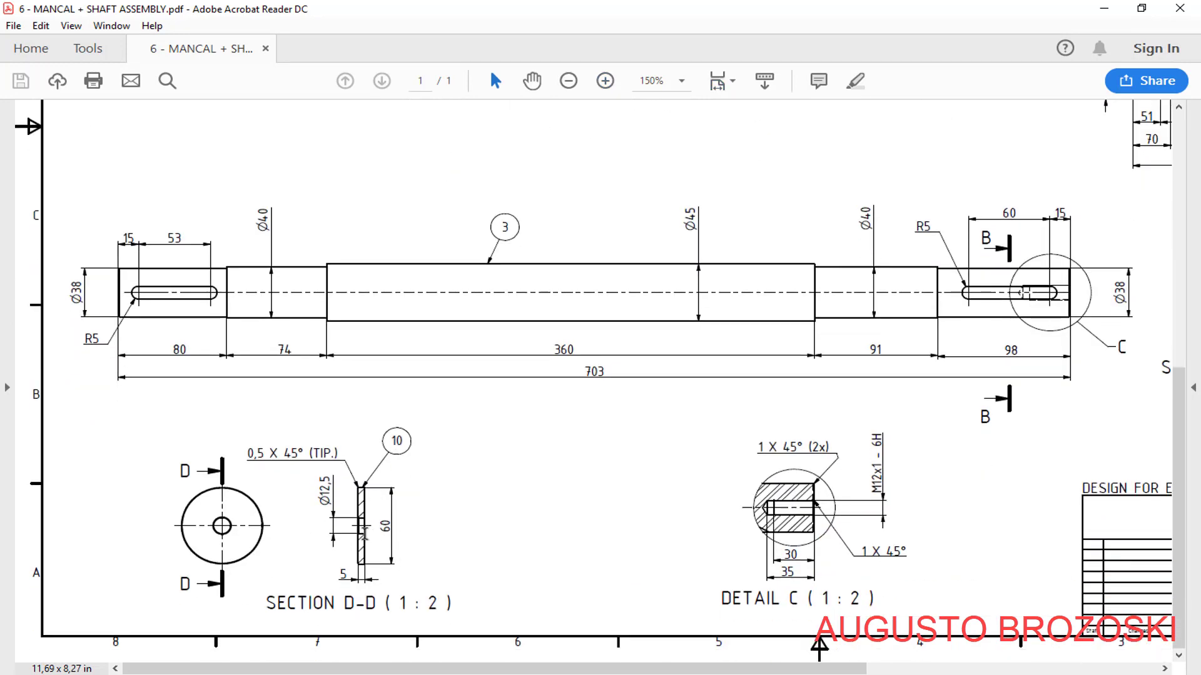
pyautogui.click(1104, 9)
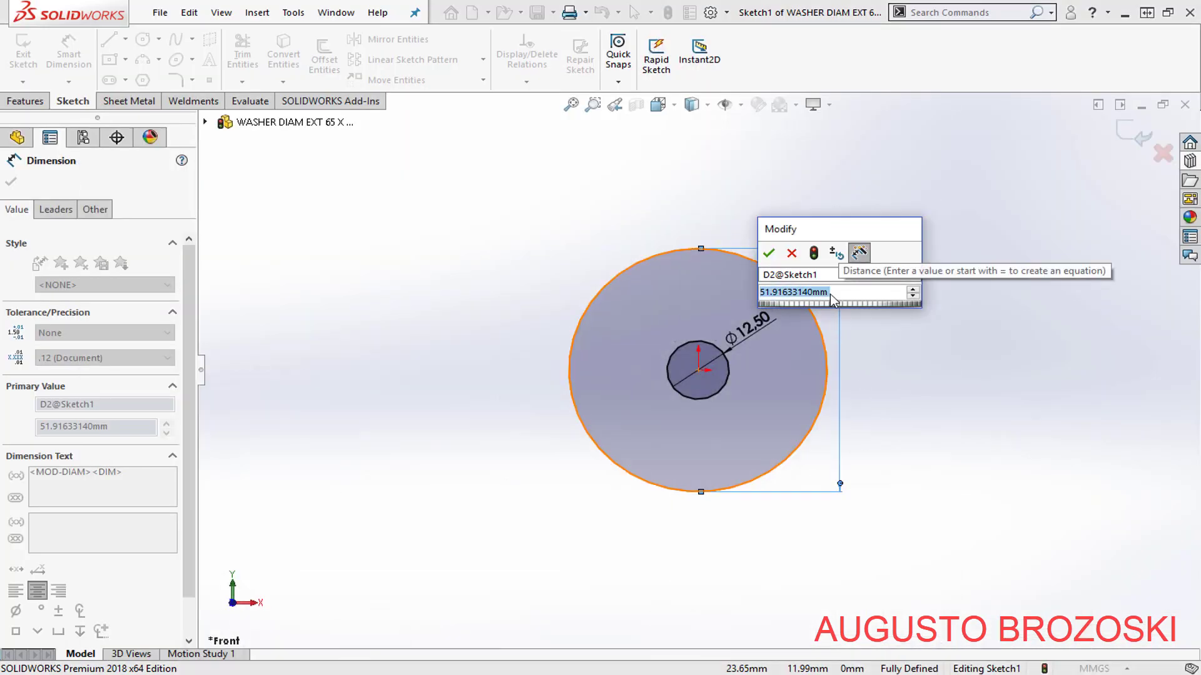
pyautogui.write('65')
pyautogui.press('Return')
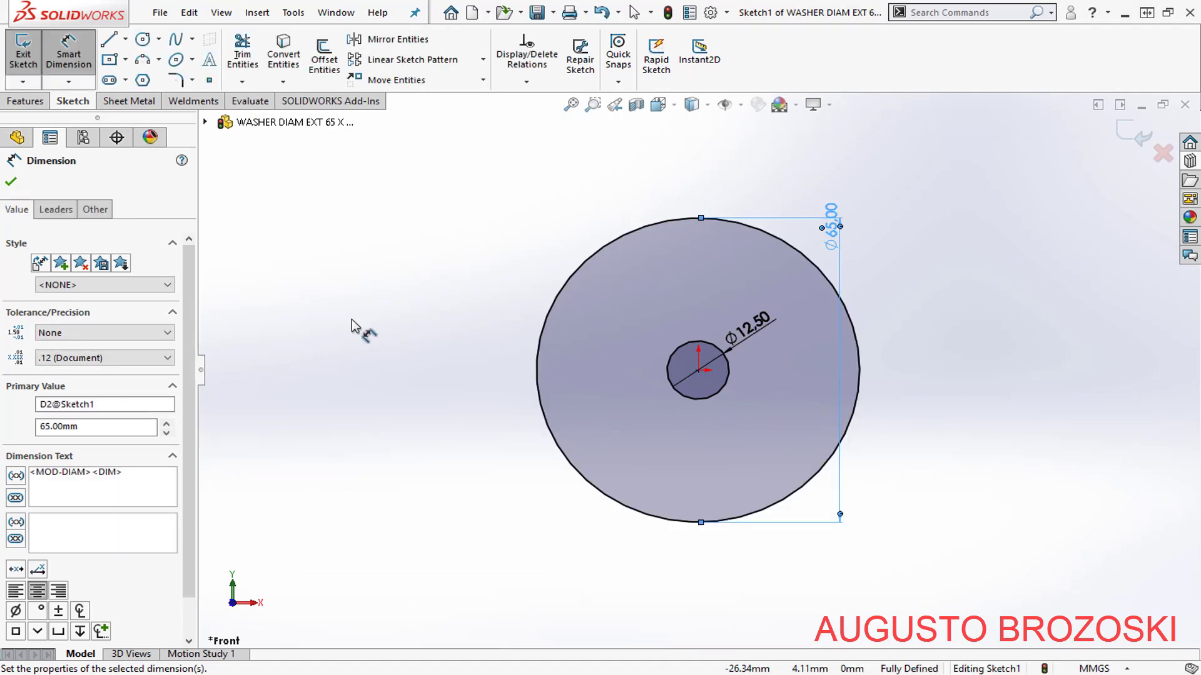
pyautogui.click(12, 183)
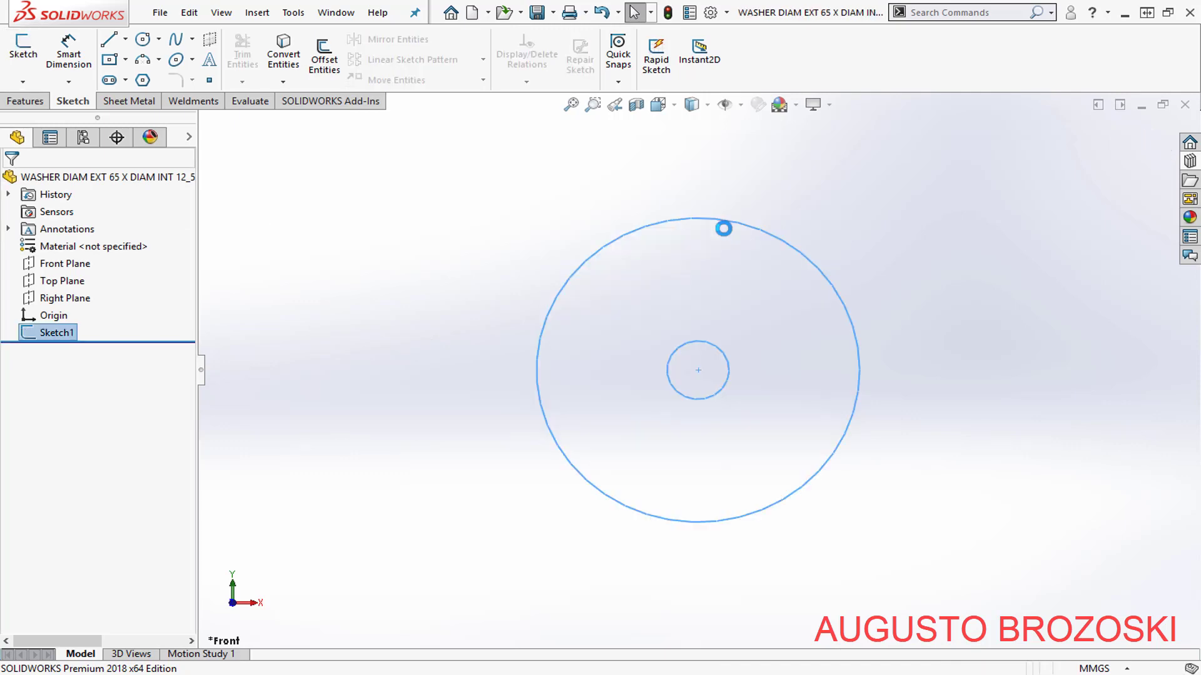
# - Extrude the ring between the two circles 5 mm as a blind boss, checking the thickness in the drawing PDF
pyautogui.click(36, 104)
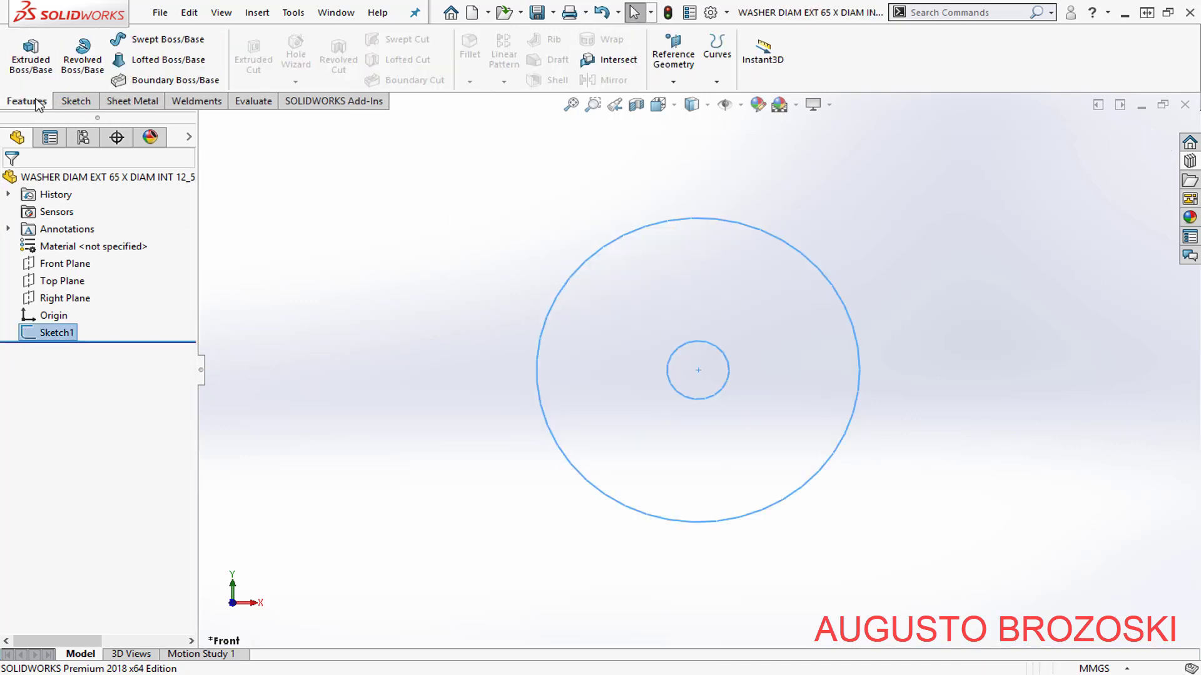
pyautogui.click(669, 108)
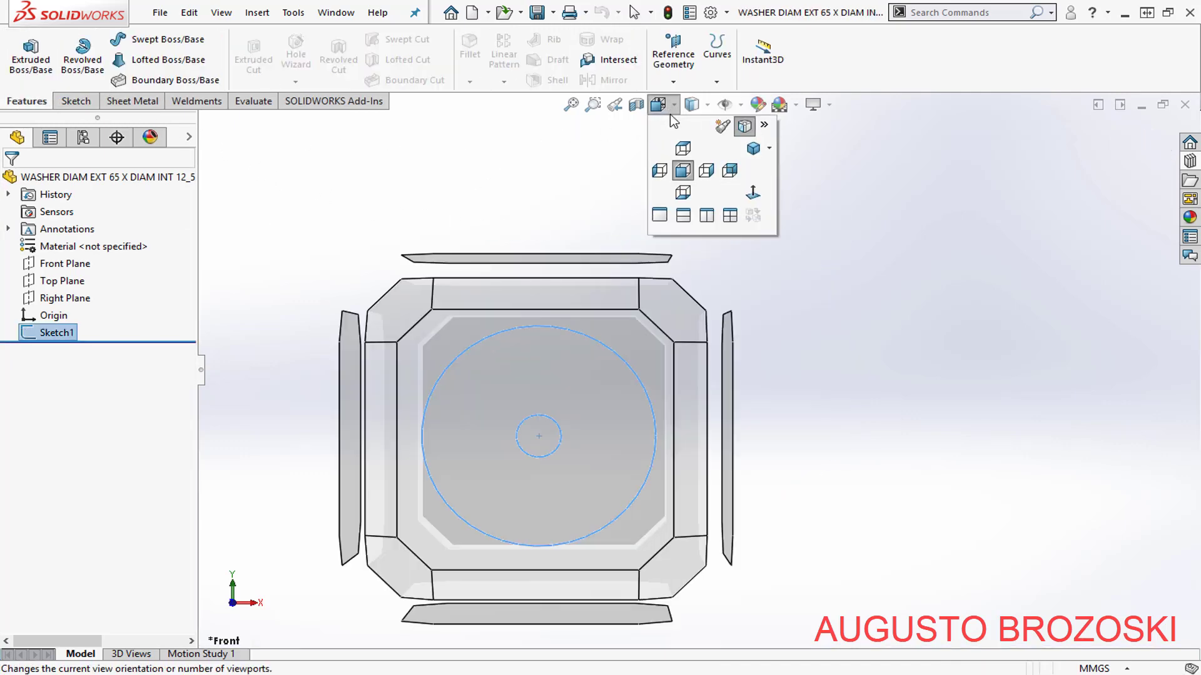
pyautogui.click(754, 148)
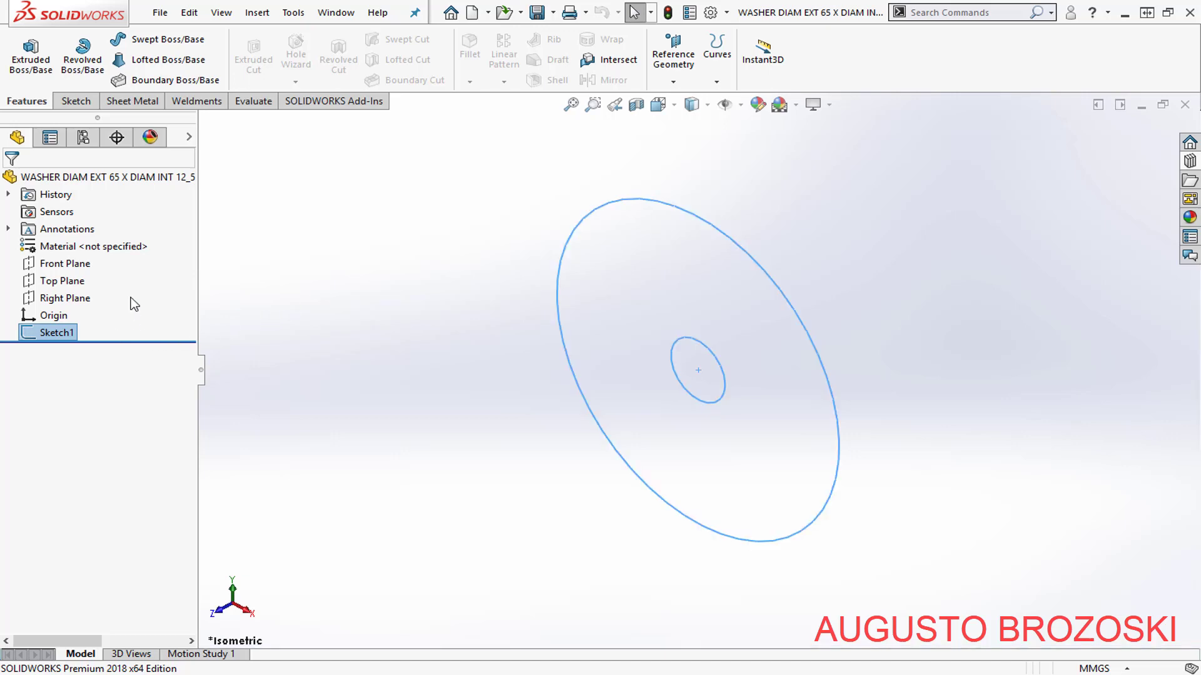
pyautogui.click(25, 63)
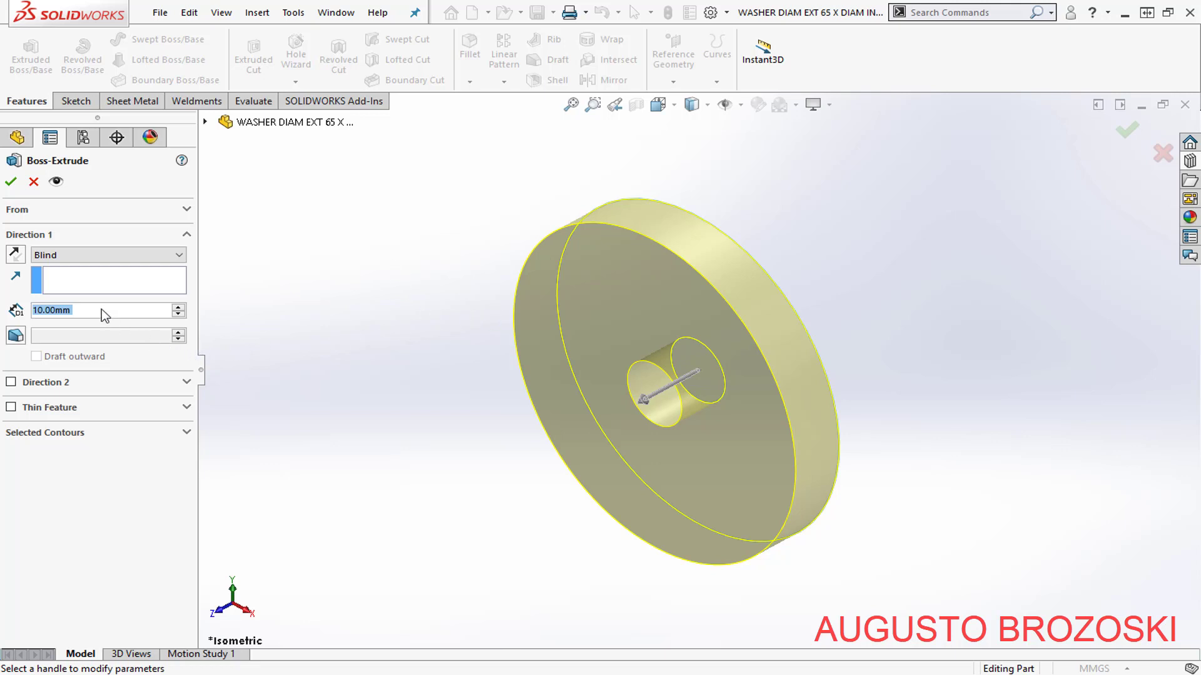
pyautogui.write('5')
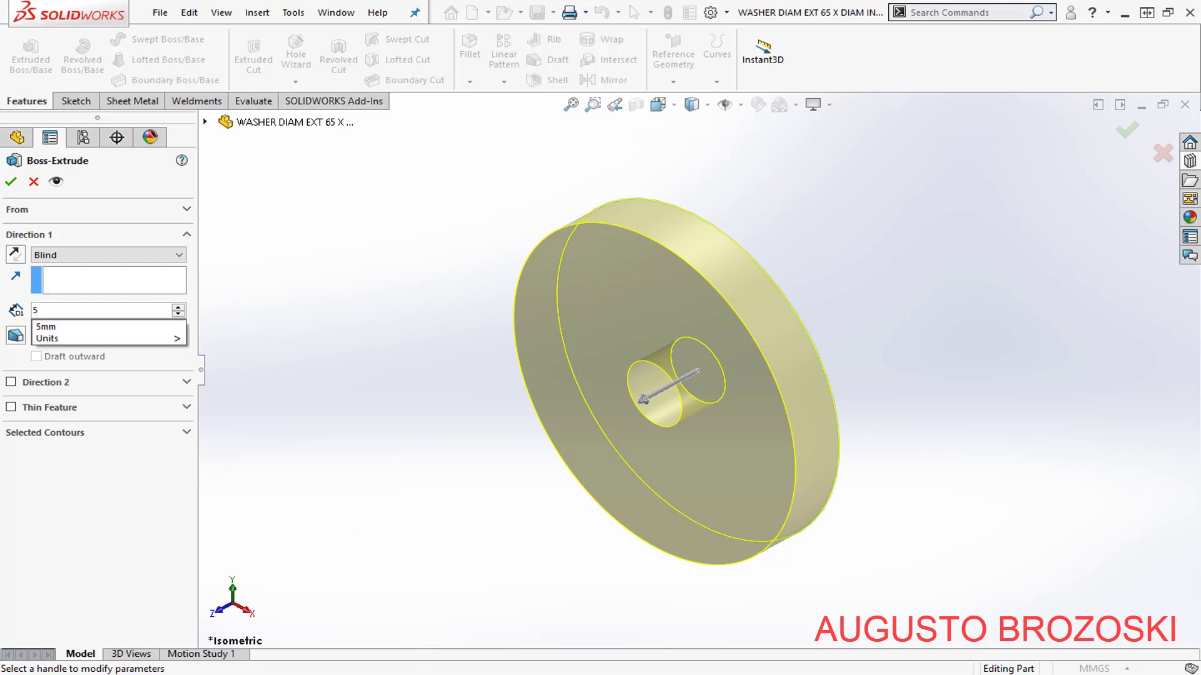
pyautogui.click(423, 669)
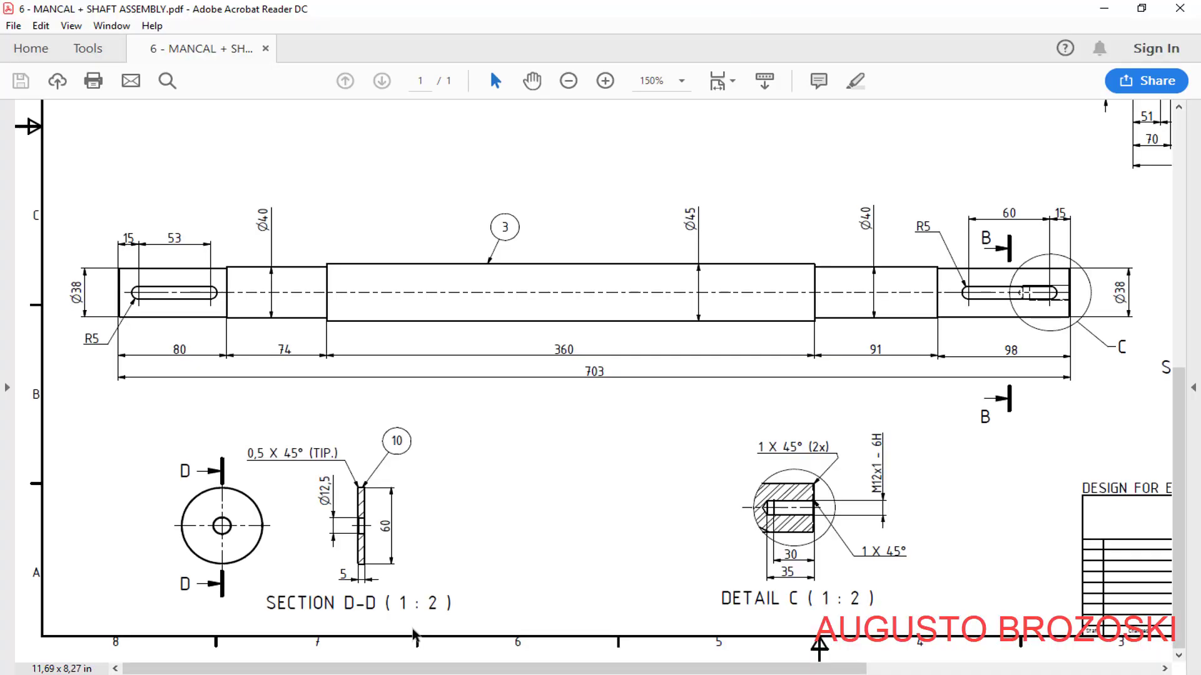
pyautogui.click(1105, 9)
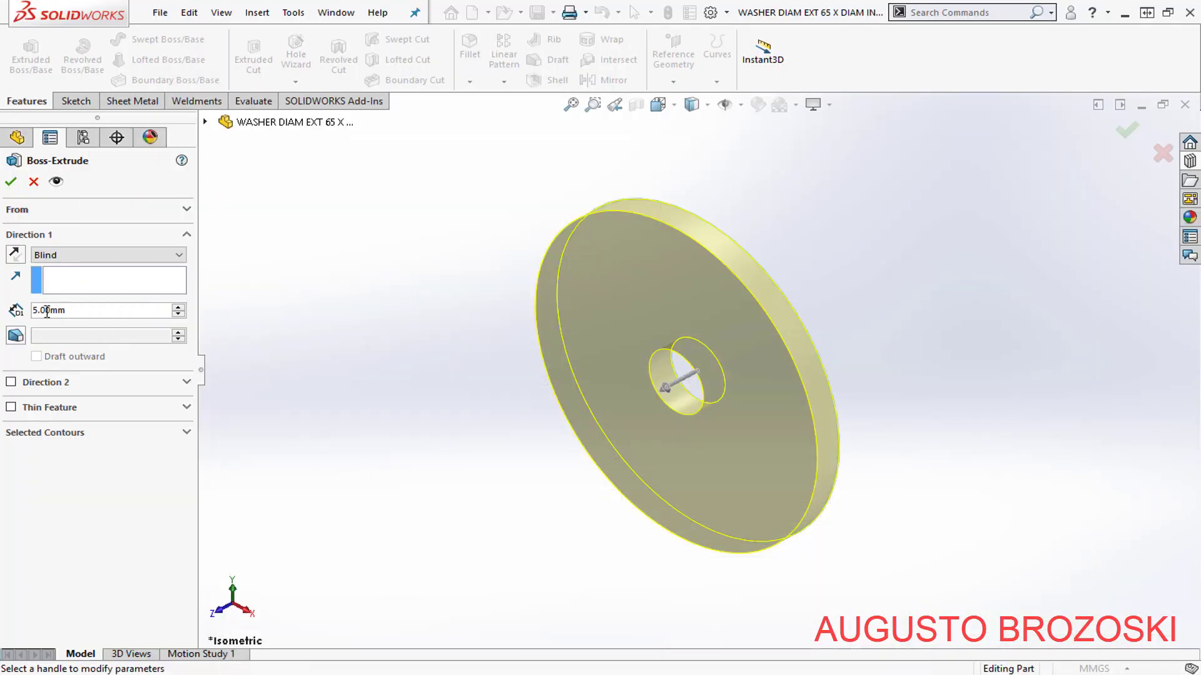
pyautogui.click(11, 181)
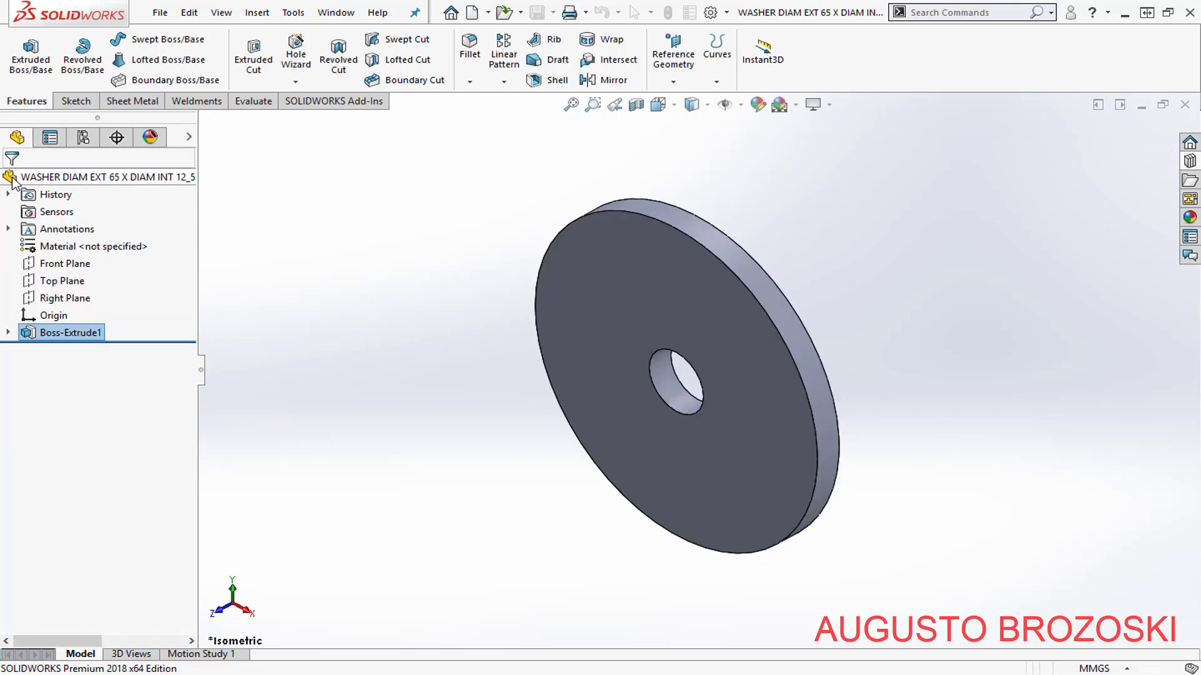
pyautogui.click(319, 244)
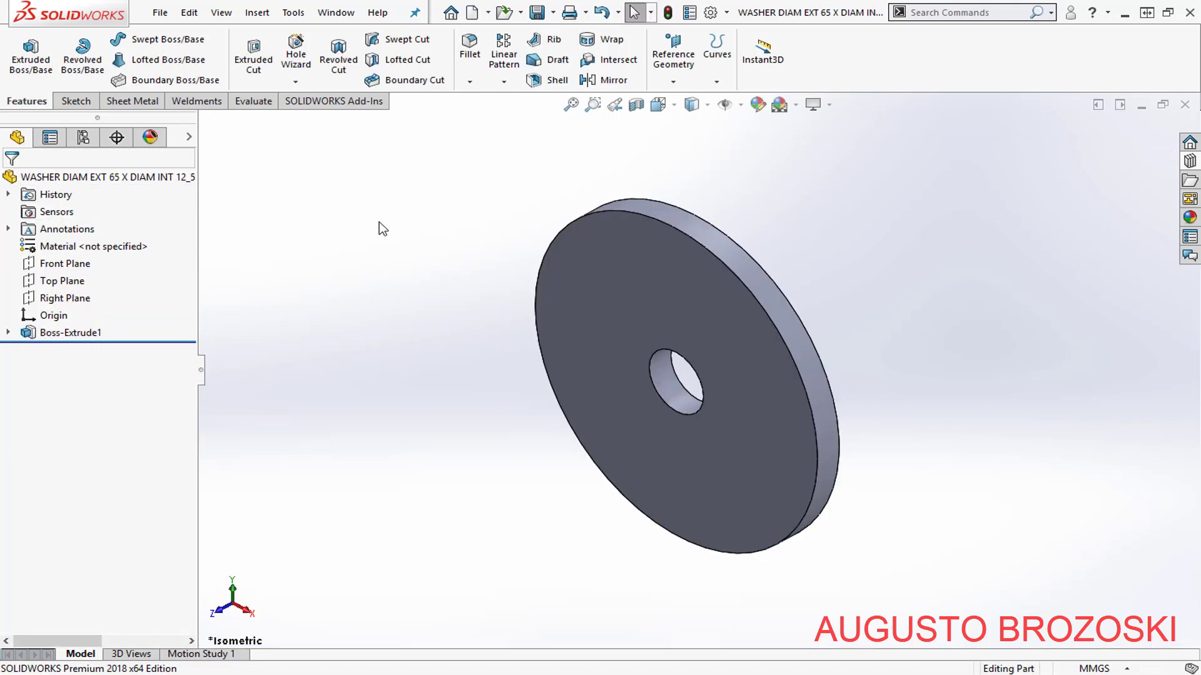
# - Chamfer both outer rim edges and both hole edges of the washer 0.5 mm at 45°, as specified in the drawing PDF
pyautogui.click(469, 83)
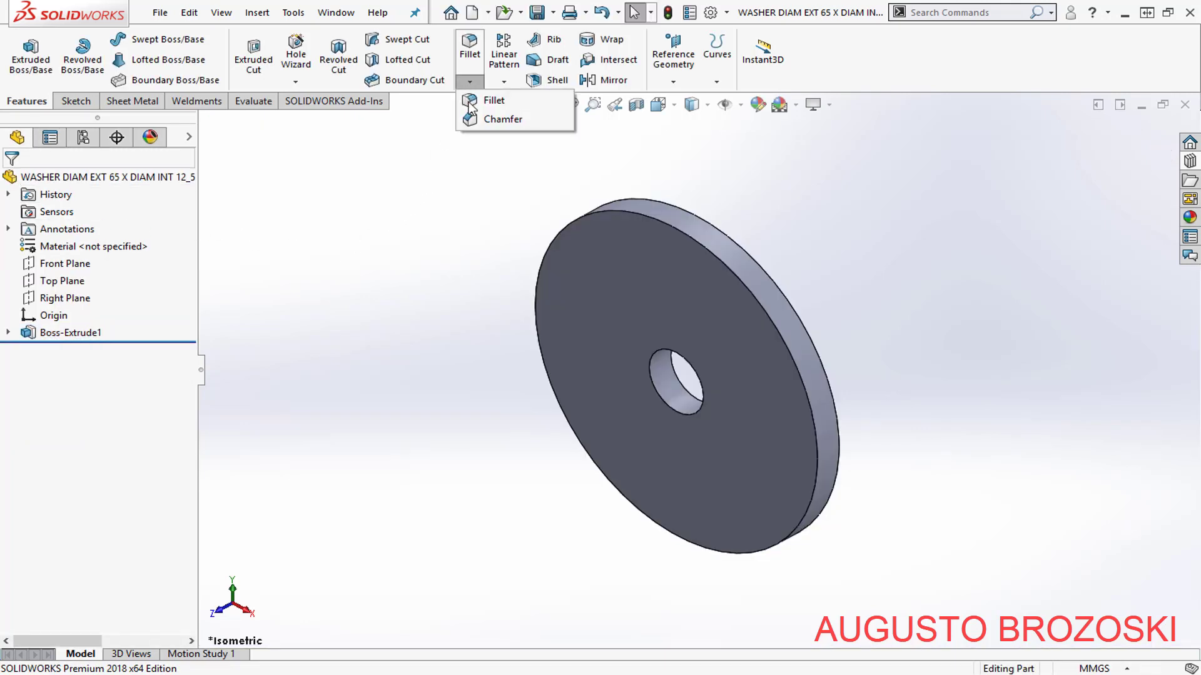
pyautogui.click(499, 118)
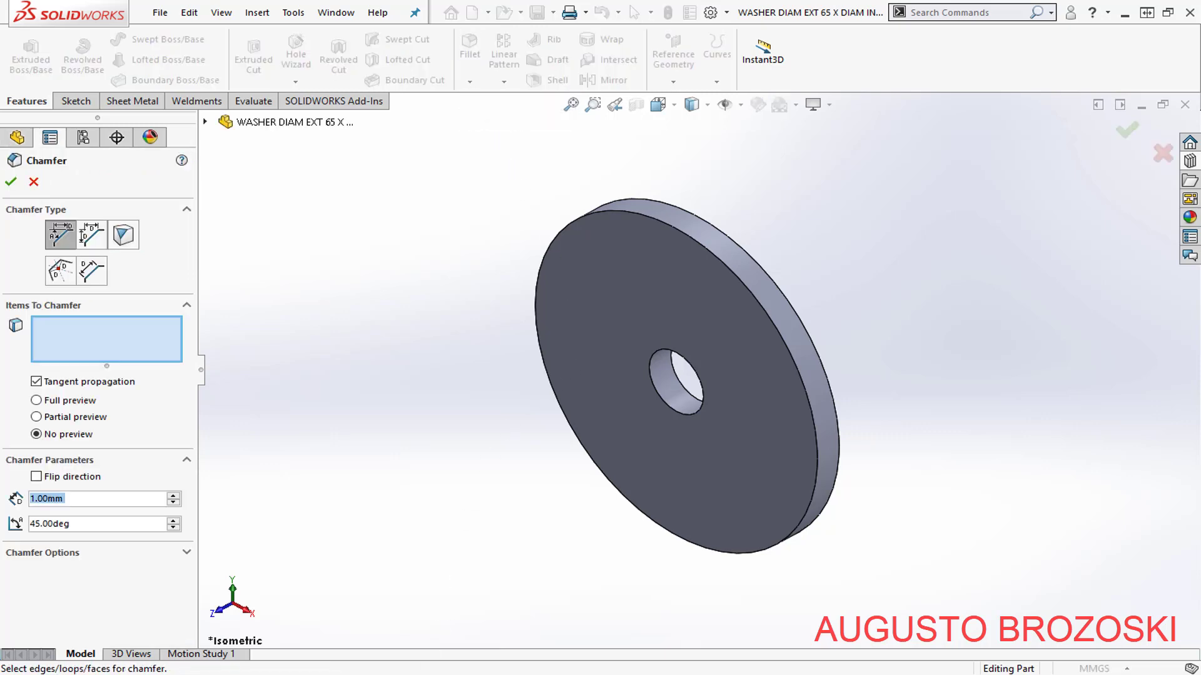
pyautogui.hotkey('alt', 'Tab')
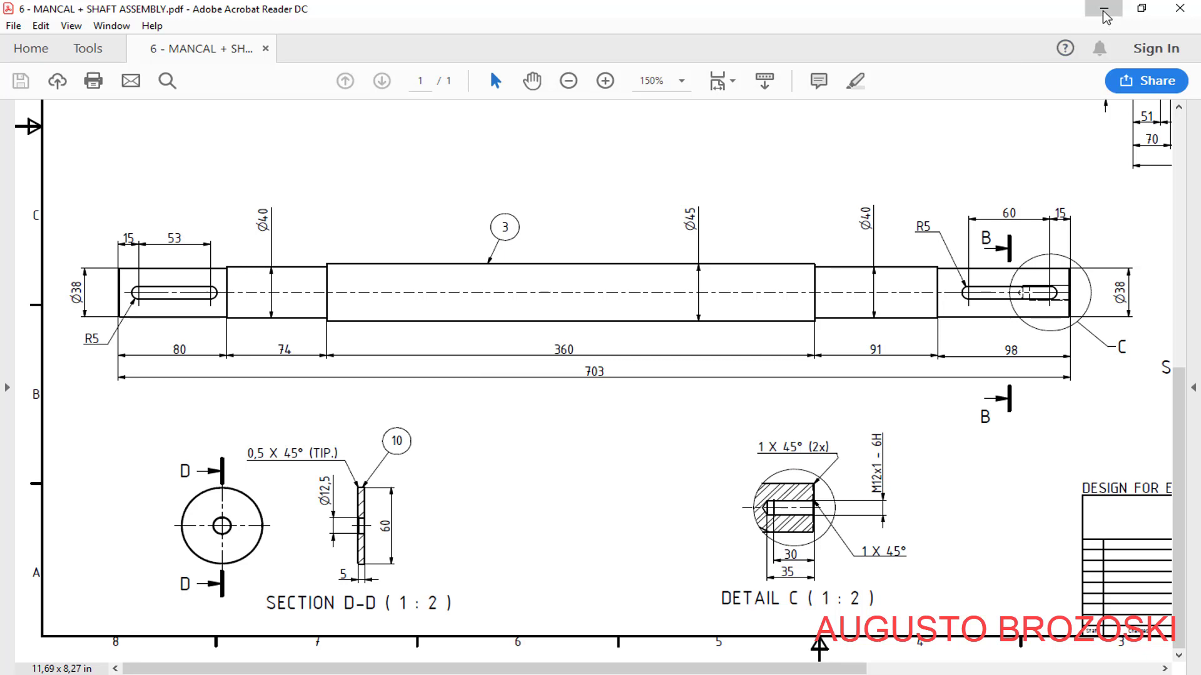
pyautogui.hotkey('alt', 'Tab')
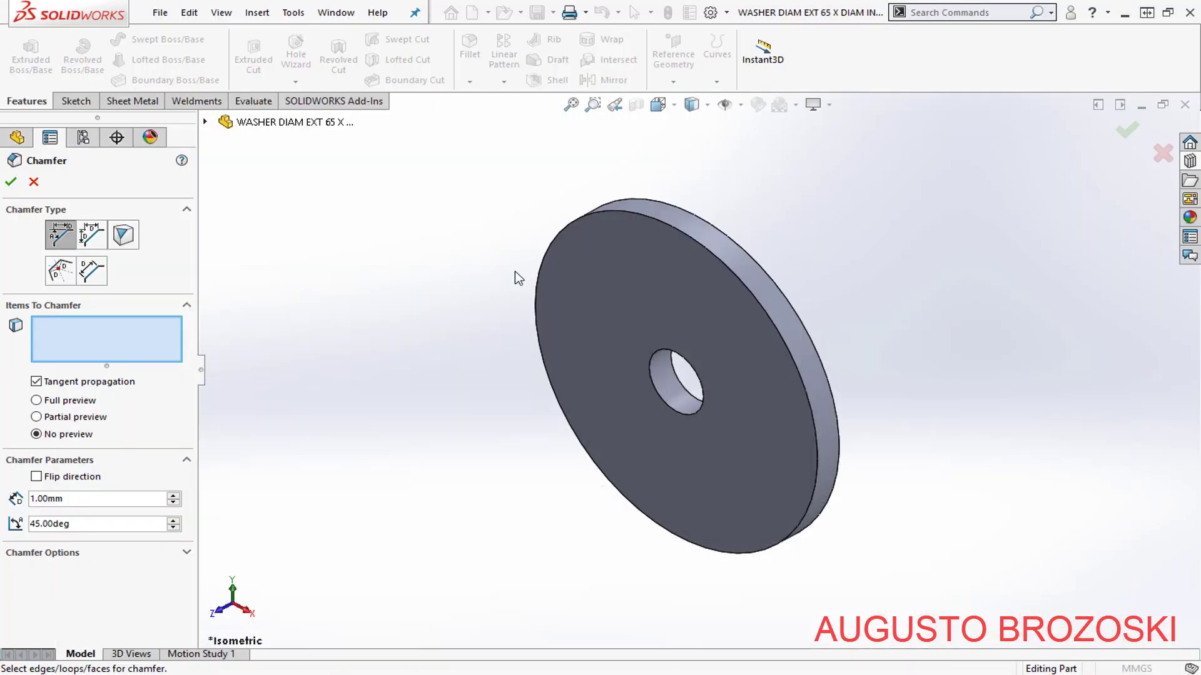
pyautogui.doubleClick(86, 499)
pyautogui.write('0,')
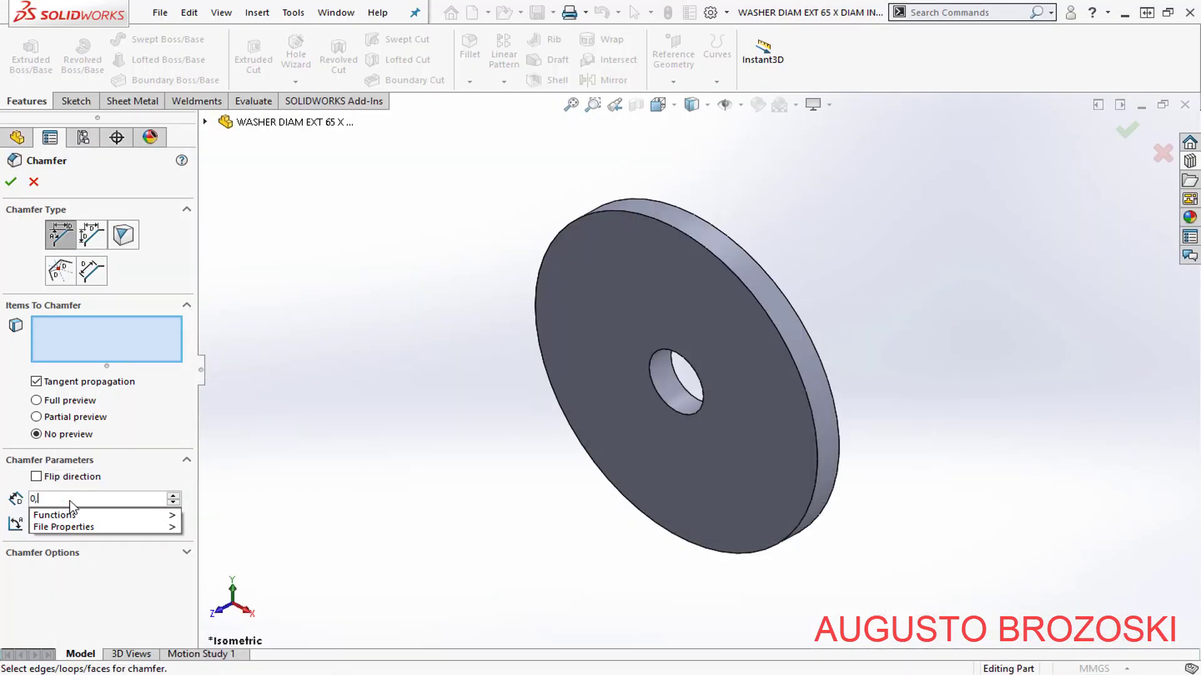
pyautogui.write('5')
pyautogui.press('Return')
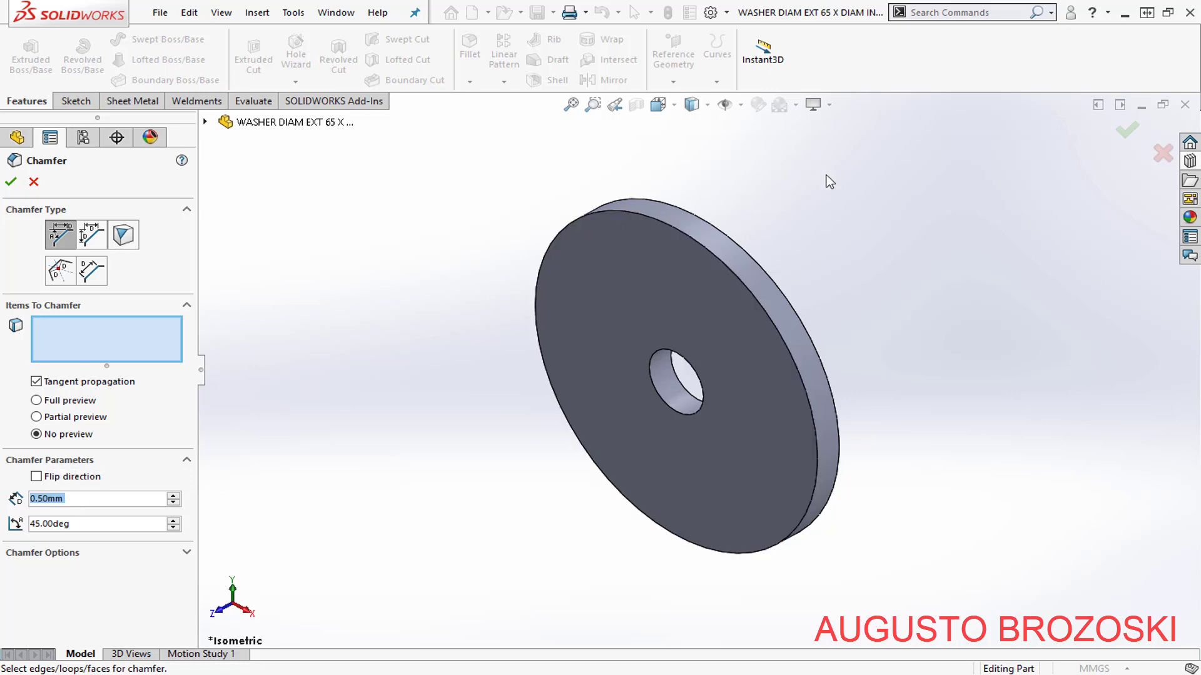
pyautogui.scroll(-3, 786, 225)
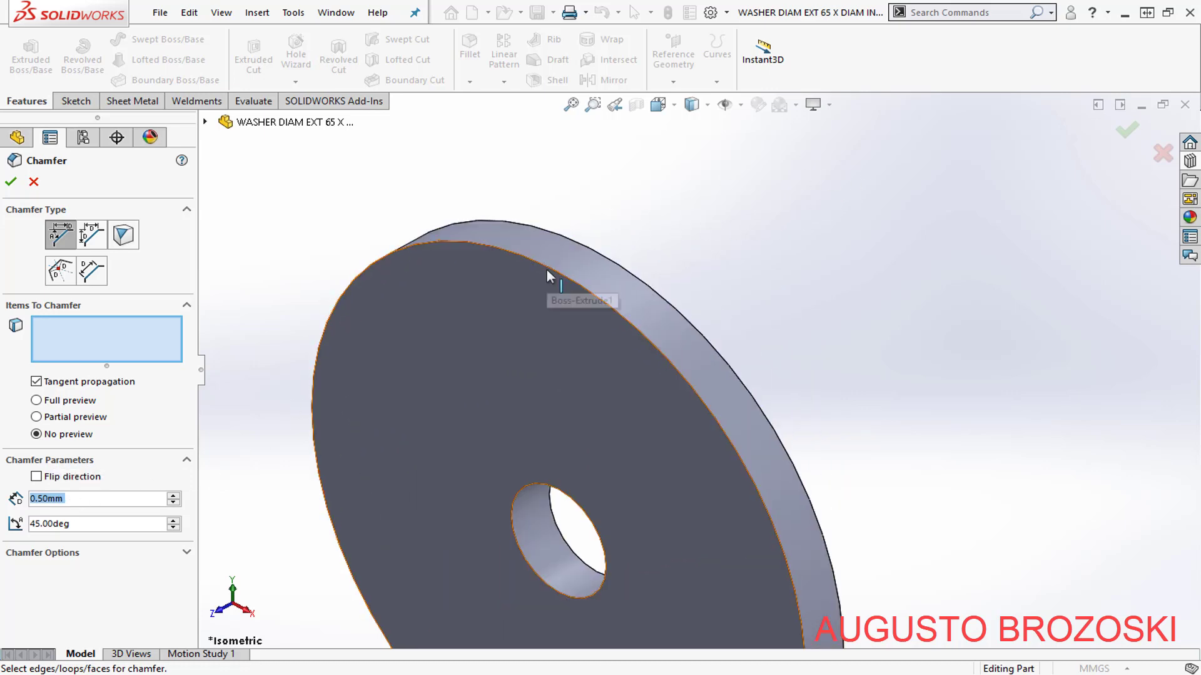
pyautogui.click(550, 271)
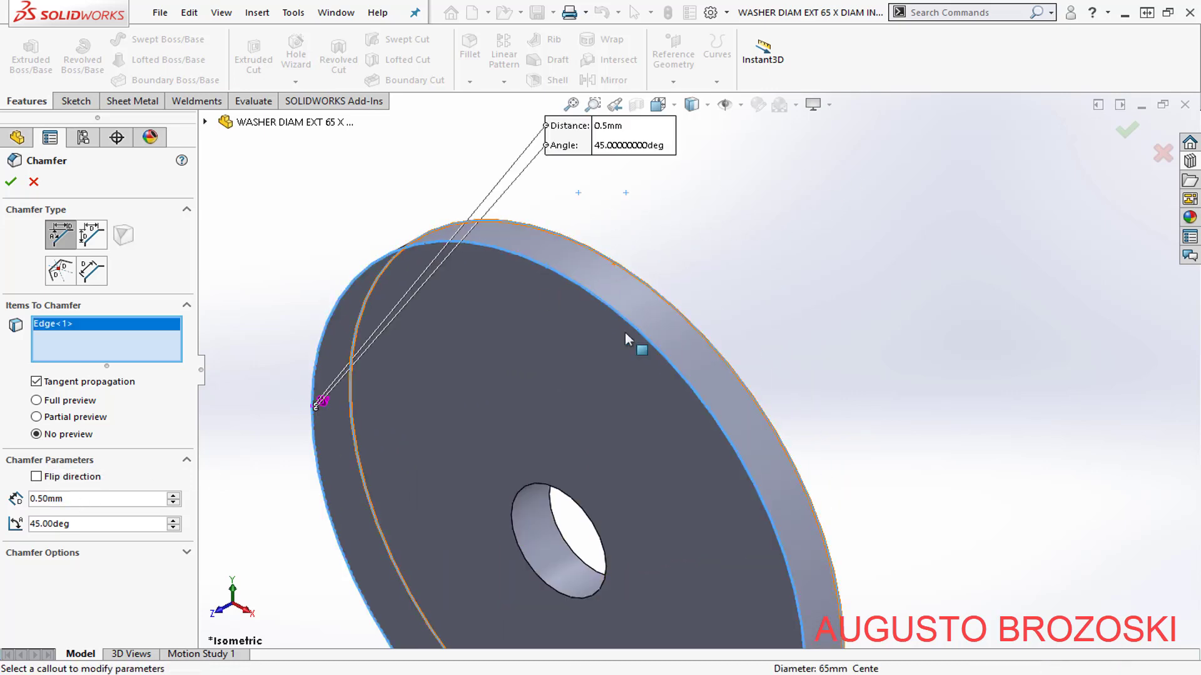
pyautogui.click(627, 338)
pyautogui.click(563, 560)
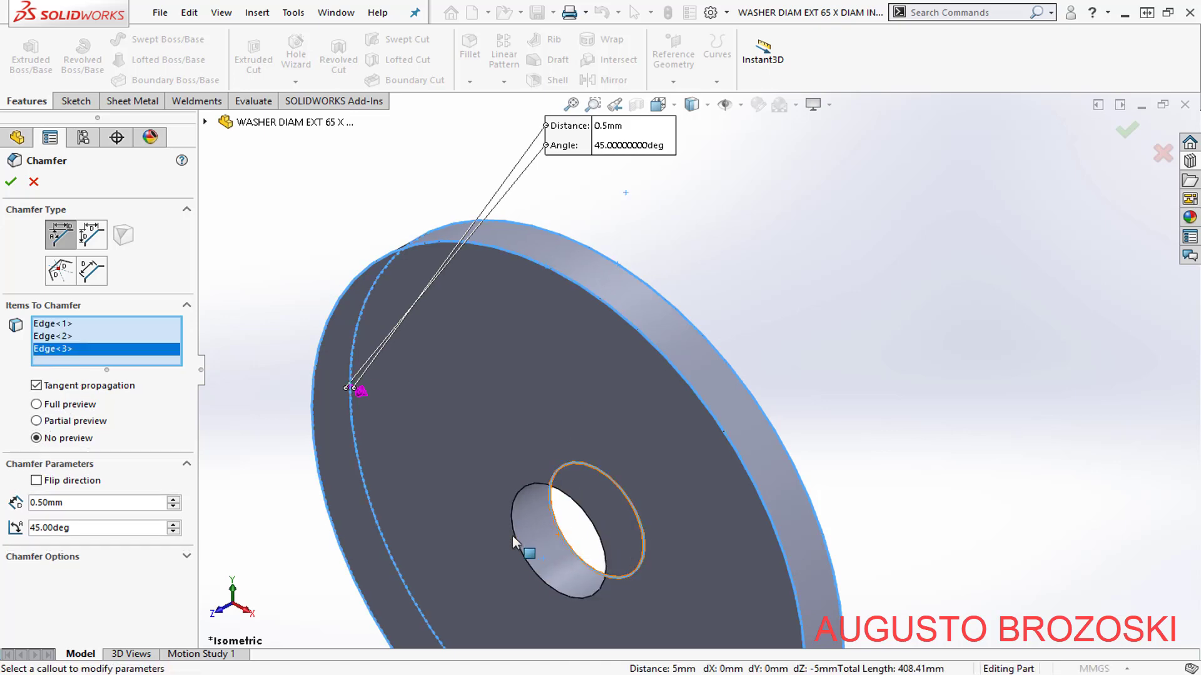
pyautogui.click(514, 539)
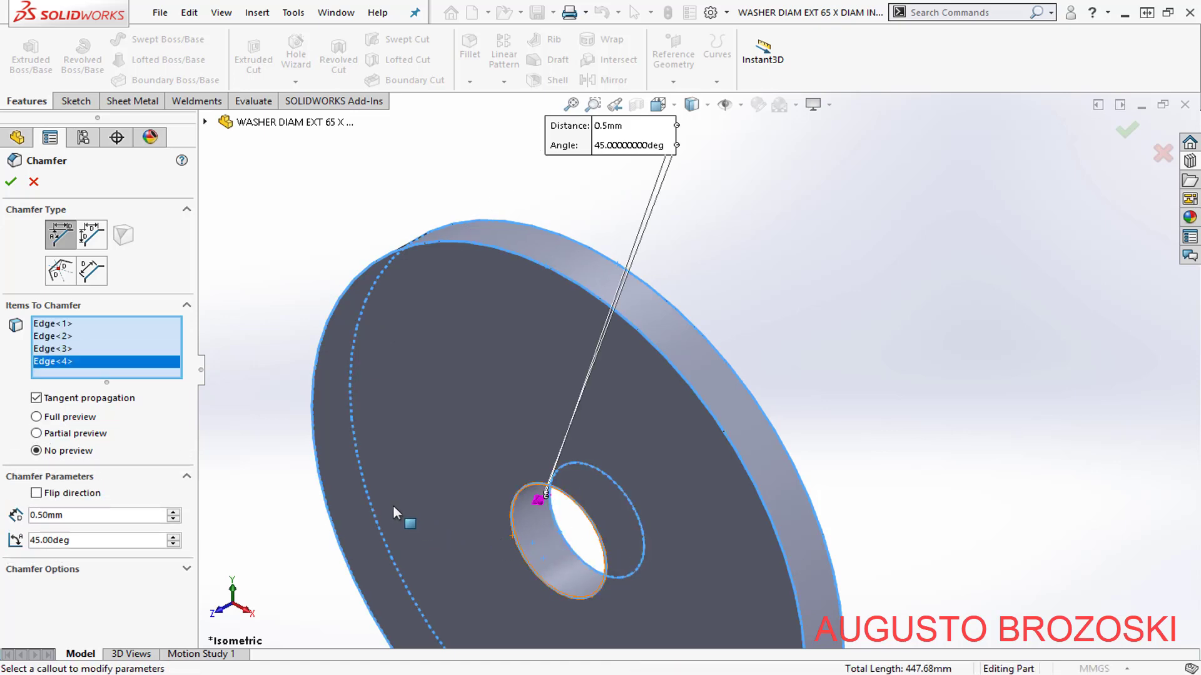
pyautogui.click(9, 185)
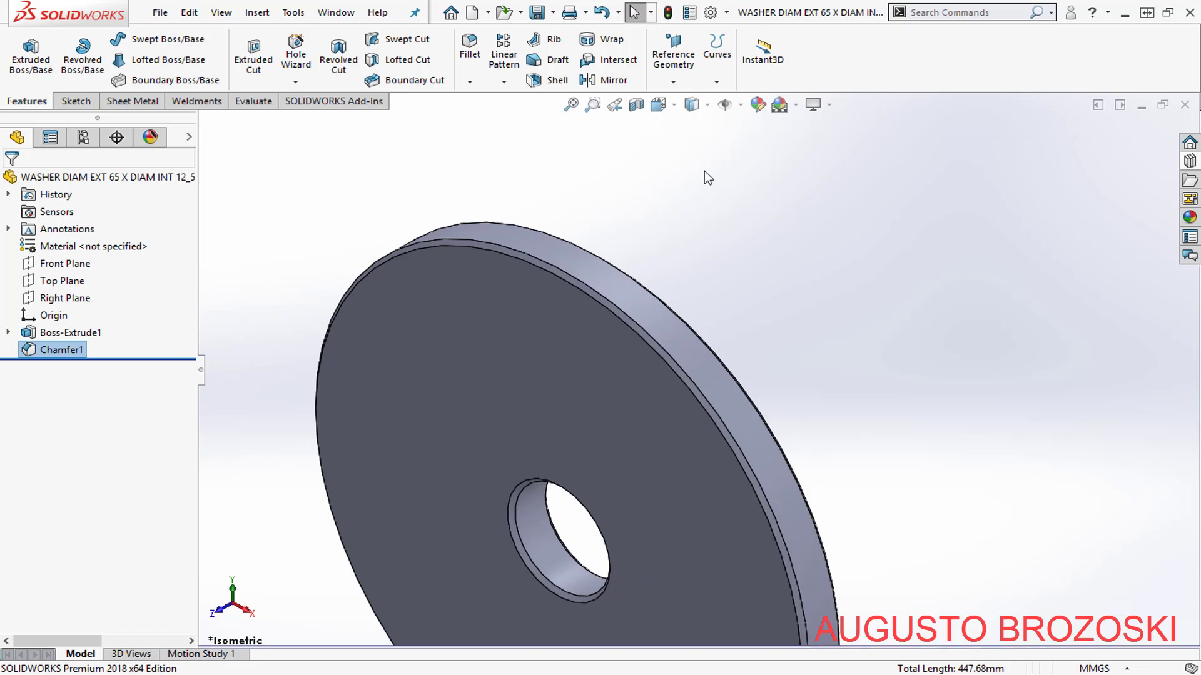
# - Assign the steel material AISI 1020 to the washer and show the part in isometric view
pyautogui.click(674, 105)
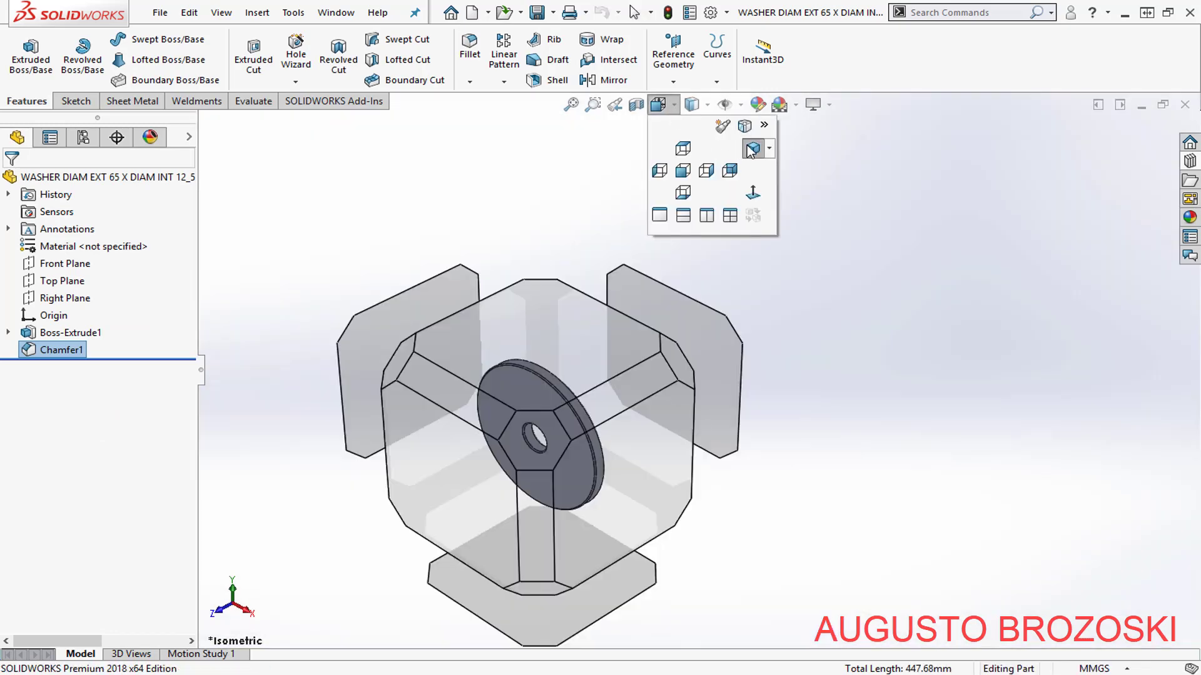
pyautogui.click(752, 149)
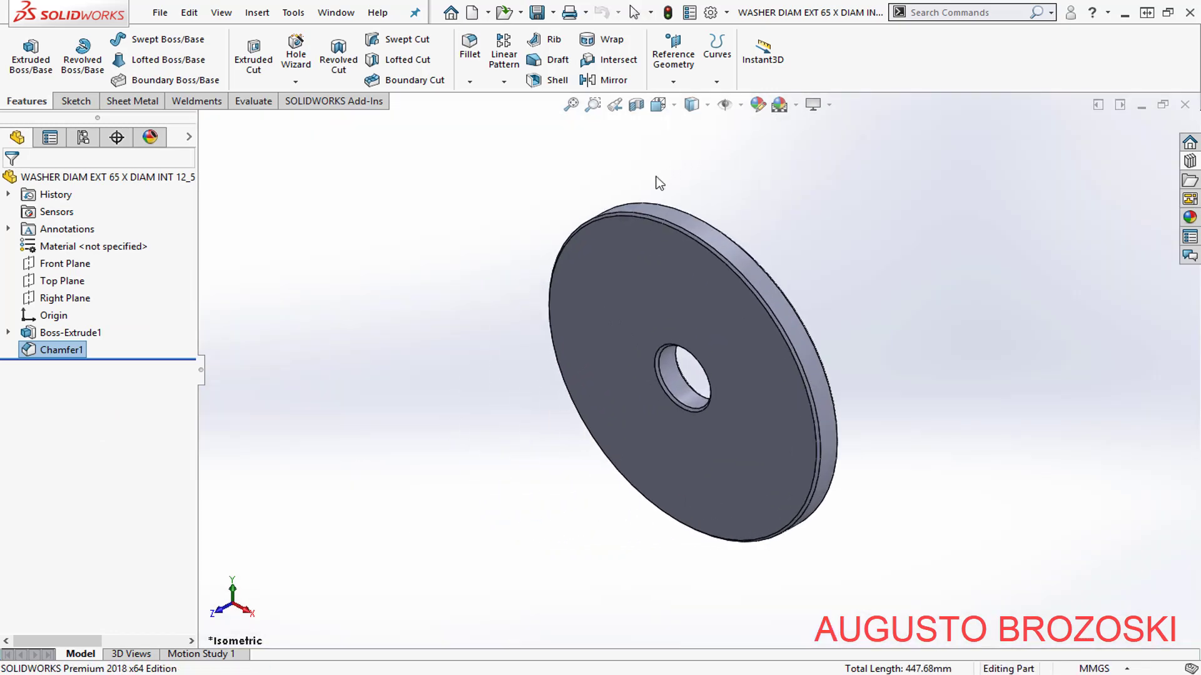
pyautogui.rightClick(107, 253)
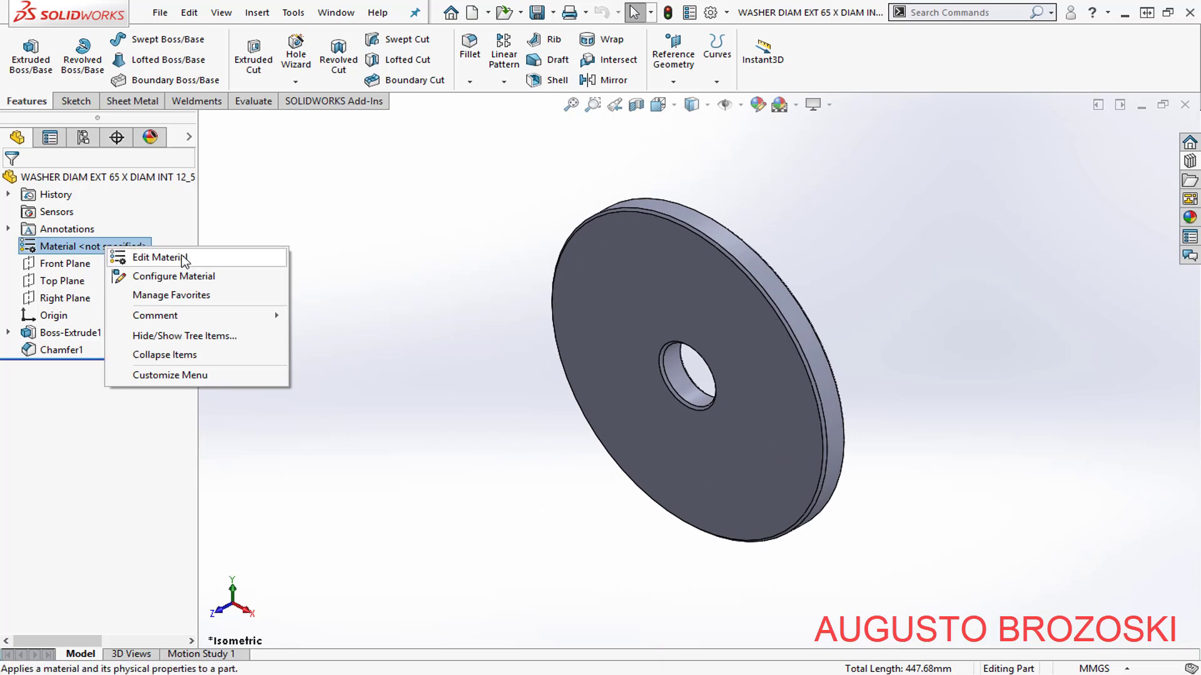
pyautogui.click(394, 269)
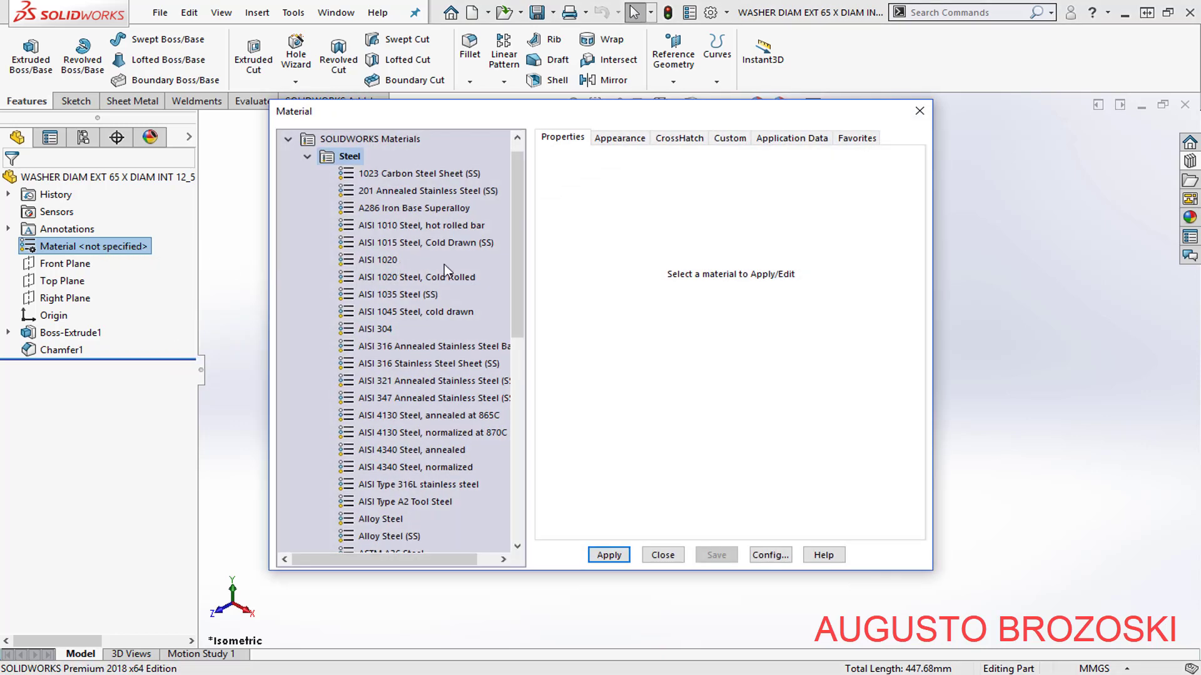
pyautogui.click(379, 262)
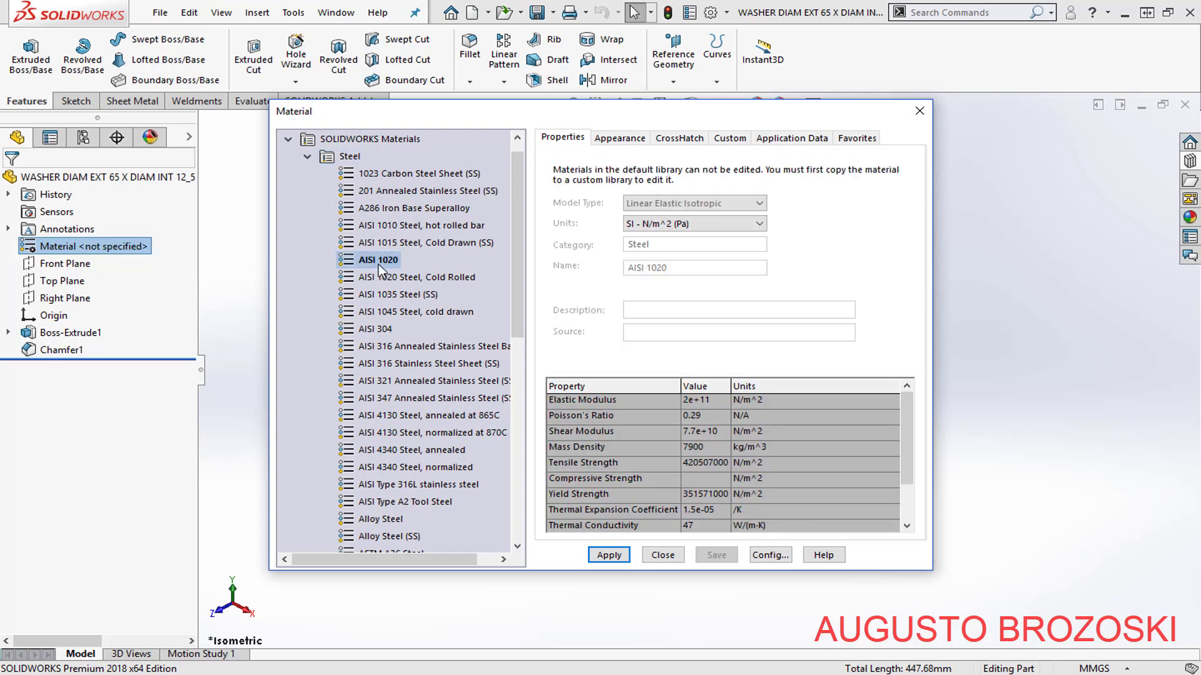
pyautogui.click(600, 556)
pyautogui.click(663, 556)
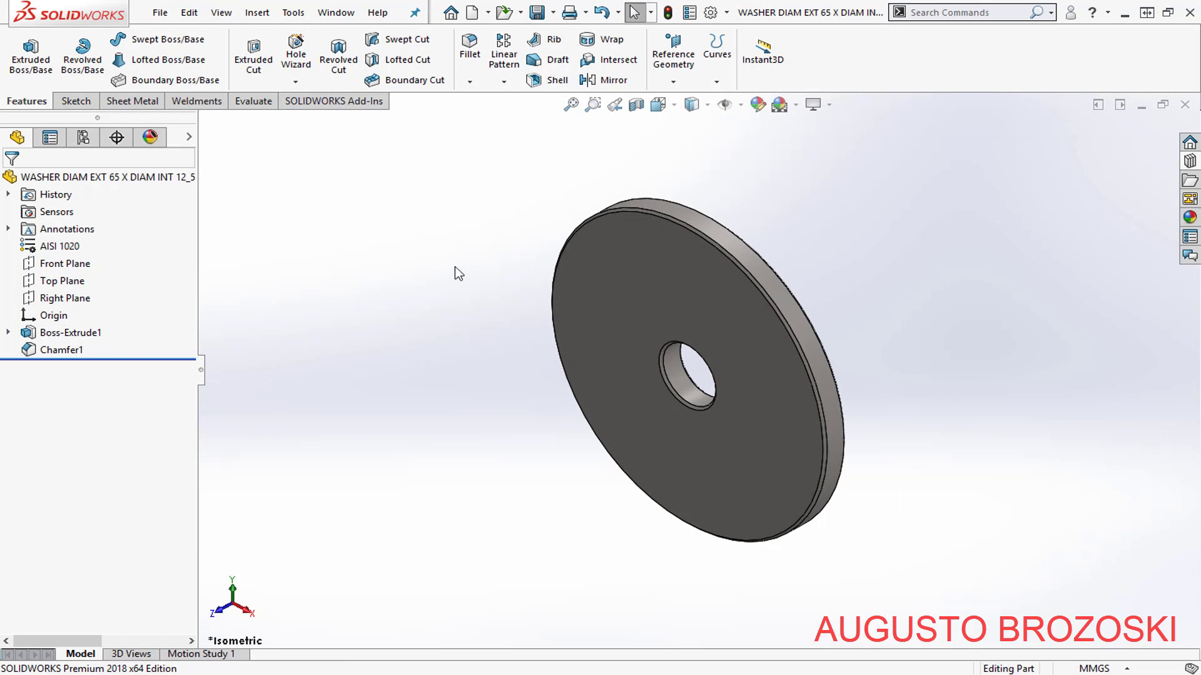
pyautogui.moveTo(712, 232); pyautogui.dragTo(727, 208, button='middle')
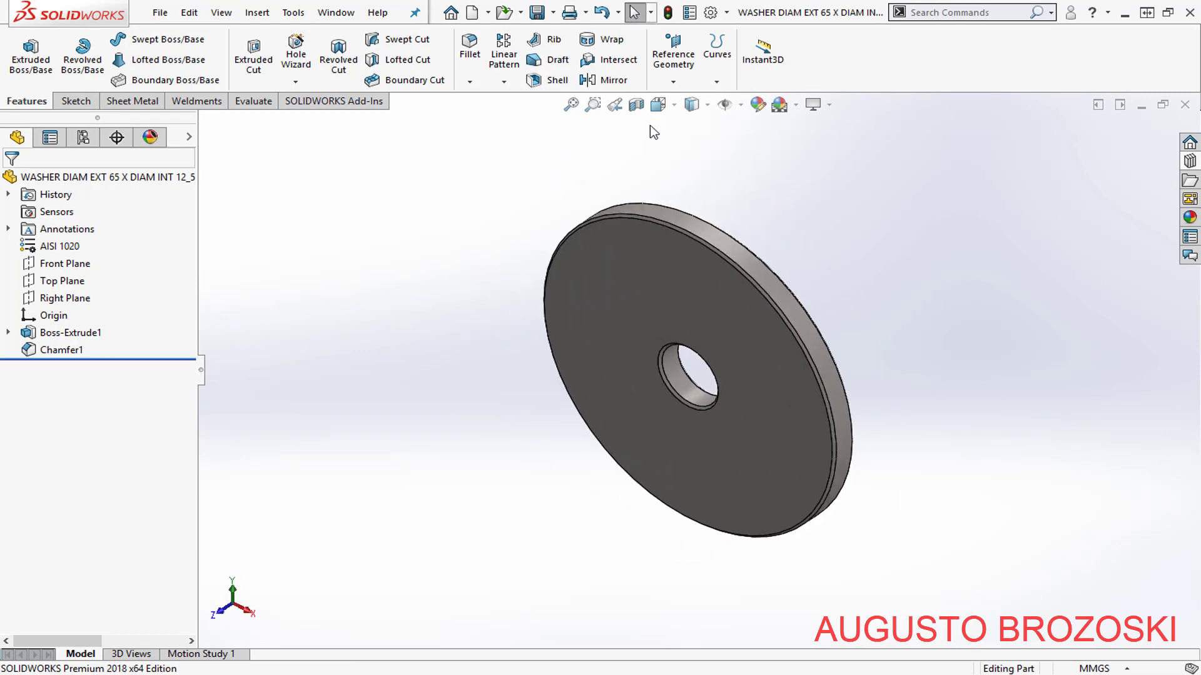
pyautogui.click(662, 109)
pyautogui.click(755, 149)
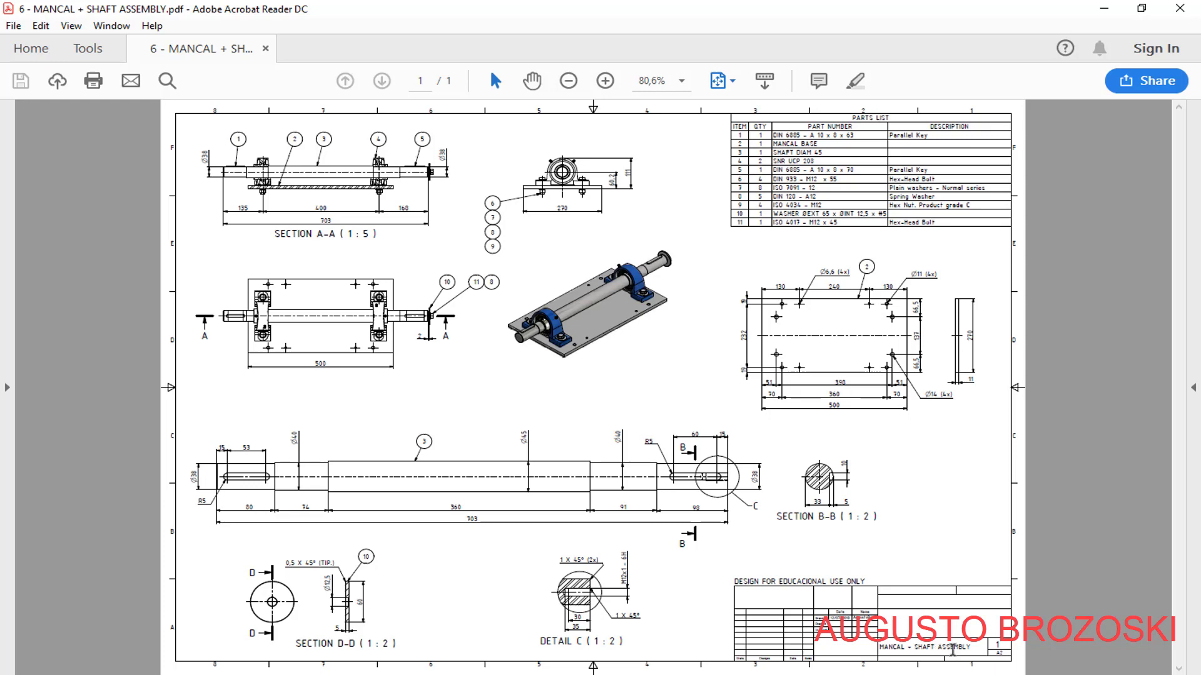
# - Switch back from the drawing PDF to SOLIDWORKS and create a new assembly document without inserting a component at the start
pyautogui.click(1111, 11)
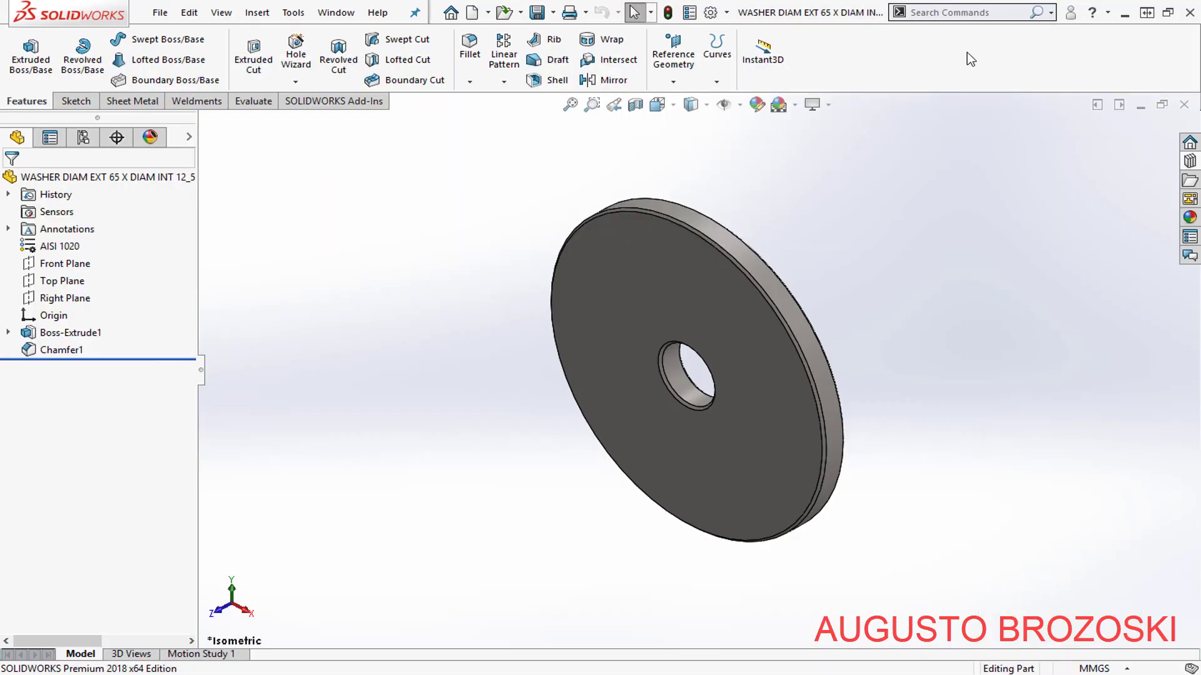
pyautogui.click(478, 18)
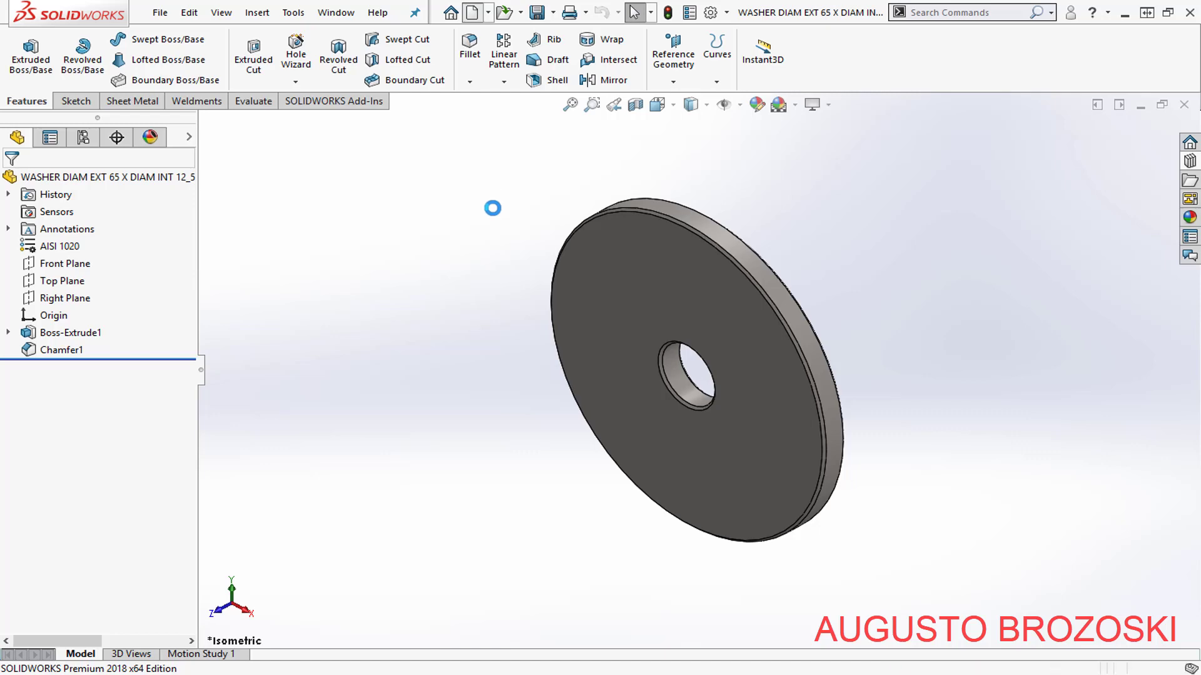
pyautogui.click(512, 279)
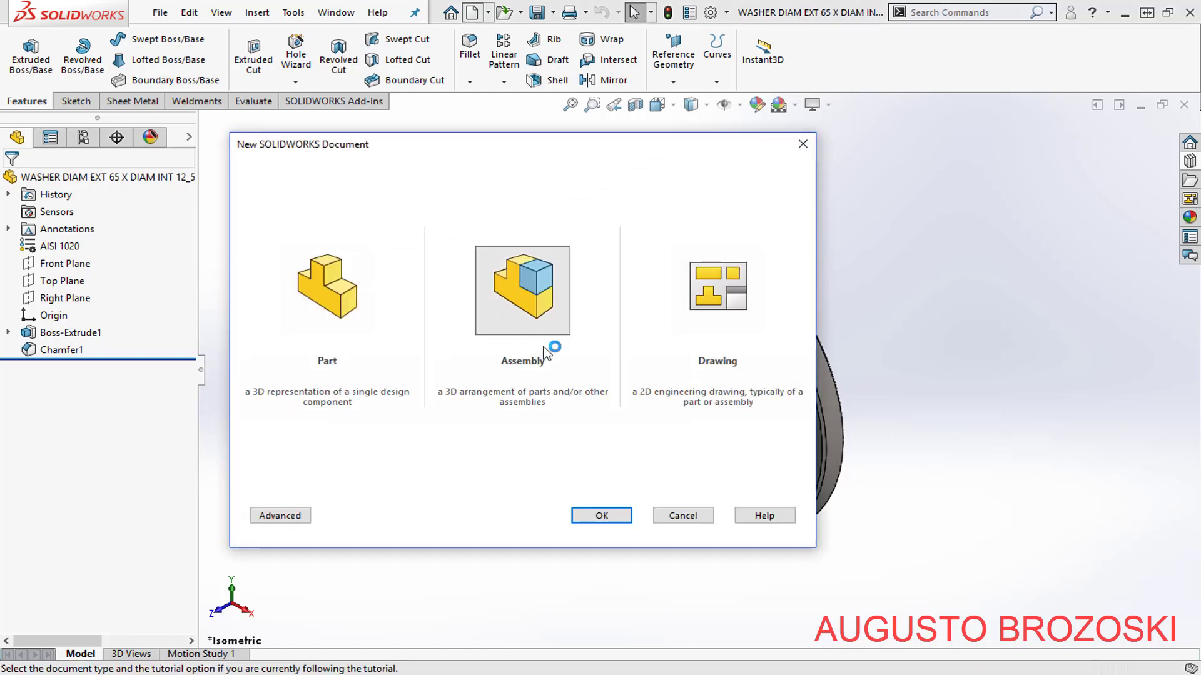
pyautogui.click(602, 516)
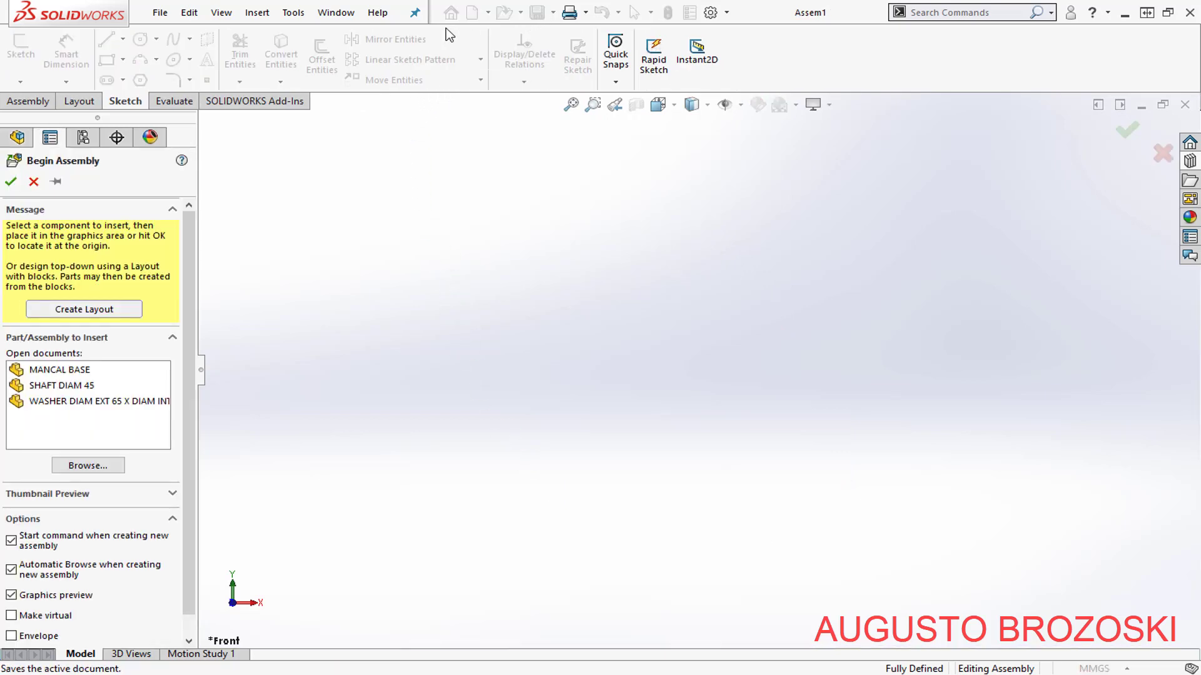
pyautogui.click(34, 181)
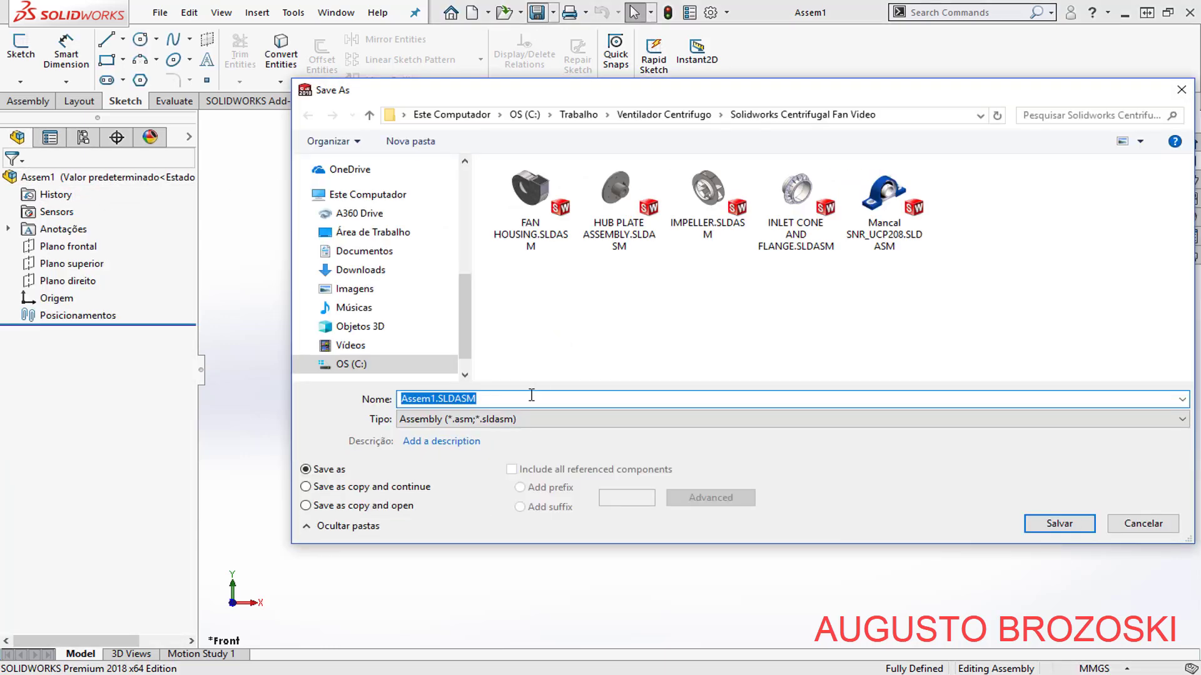
# - Save the new assembly as MANCAL + SHAFT ASSEMBLY in the Solidworks Centrifugal Fan Video folder
pyautogui.write('MANCAL')
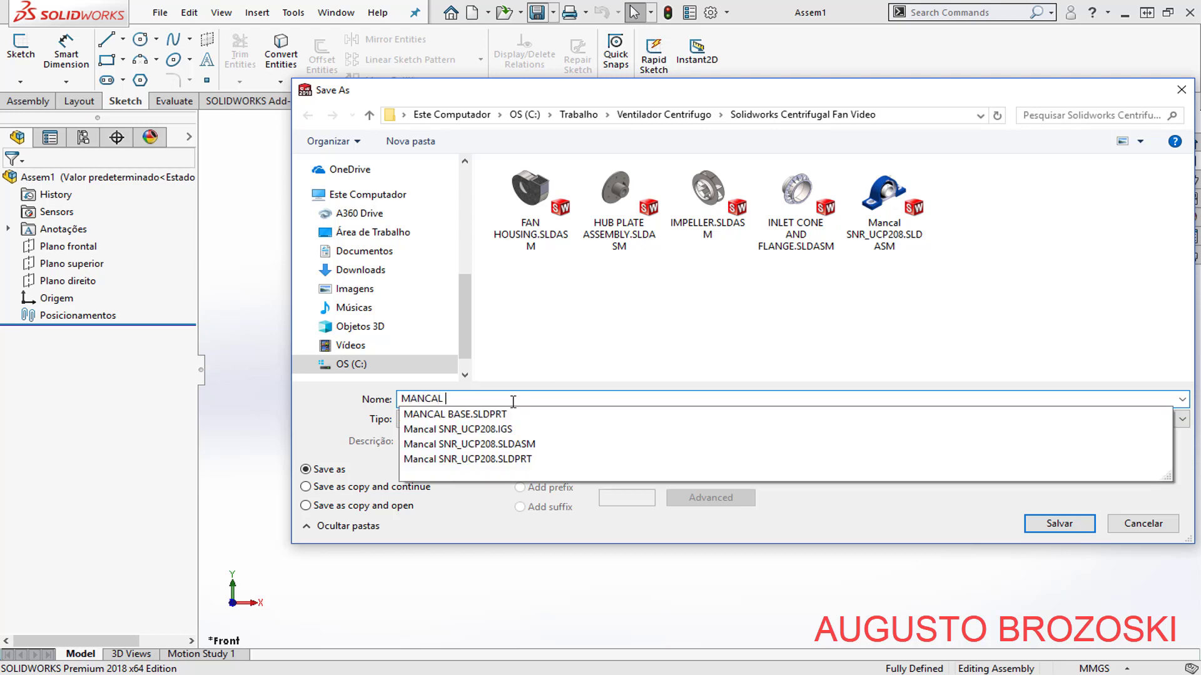
pyautogui.write(' + SHAFT ASSEMBLY')
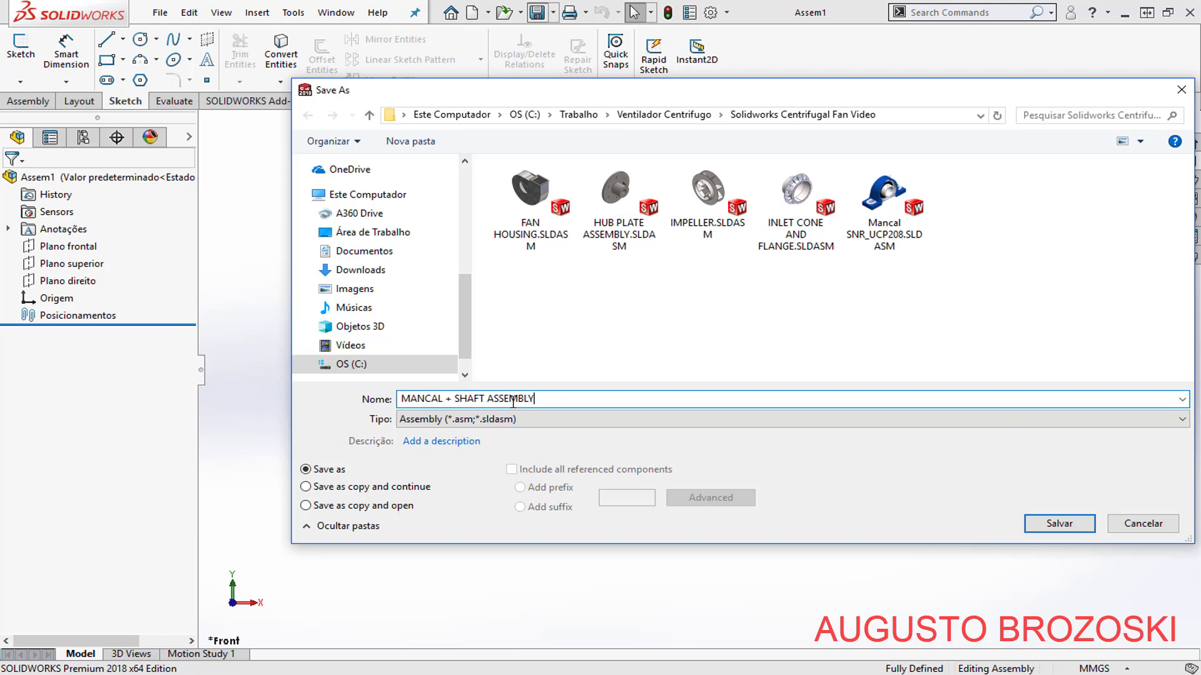
pyautogui.click(1060, 524)
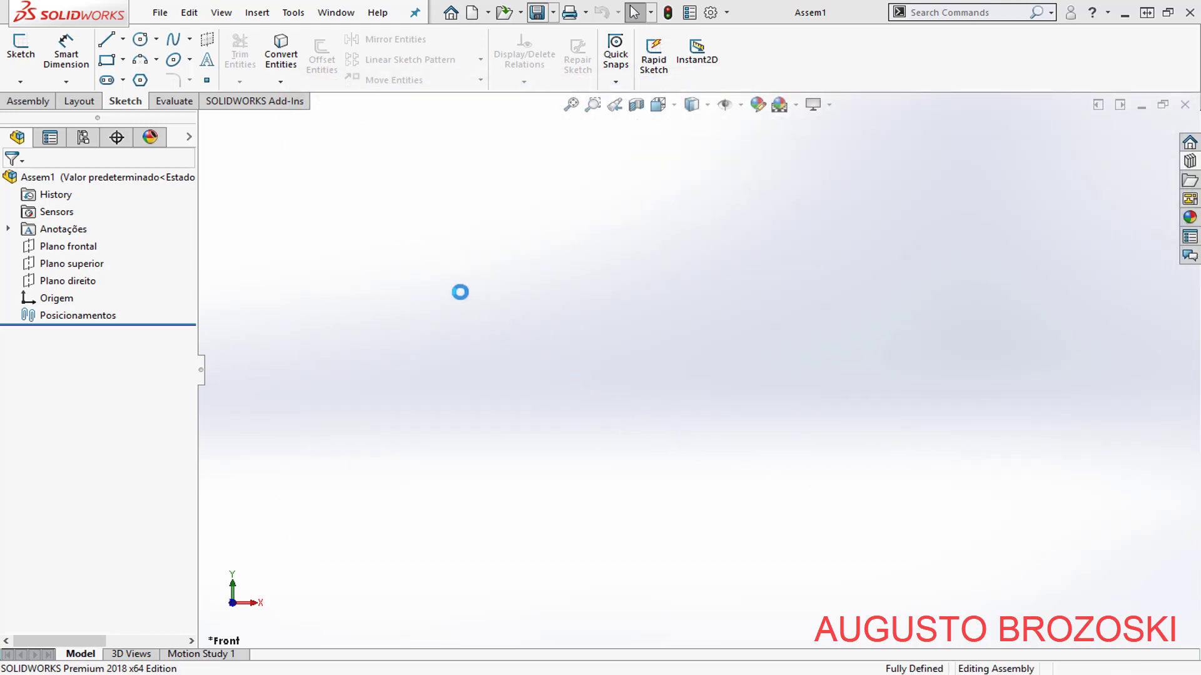
# - Insert the MANCAL BASE part into the assembly at the origin, using the isometric view
pyautogui.click(41, 103)
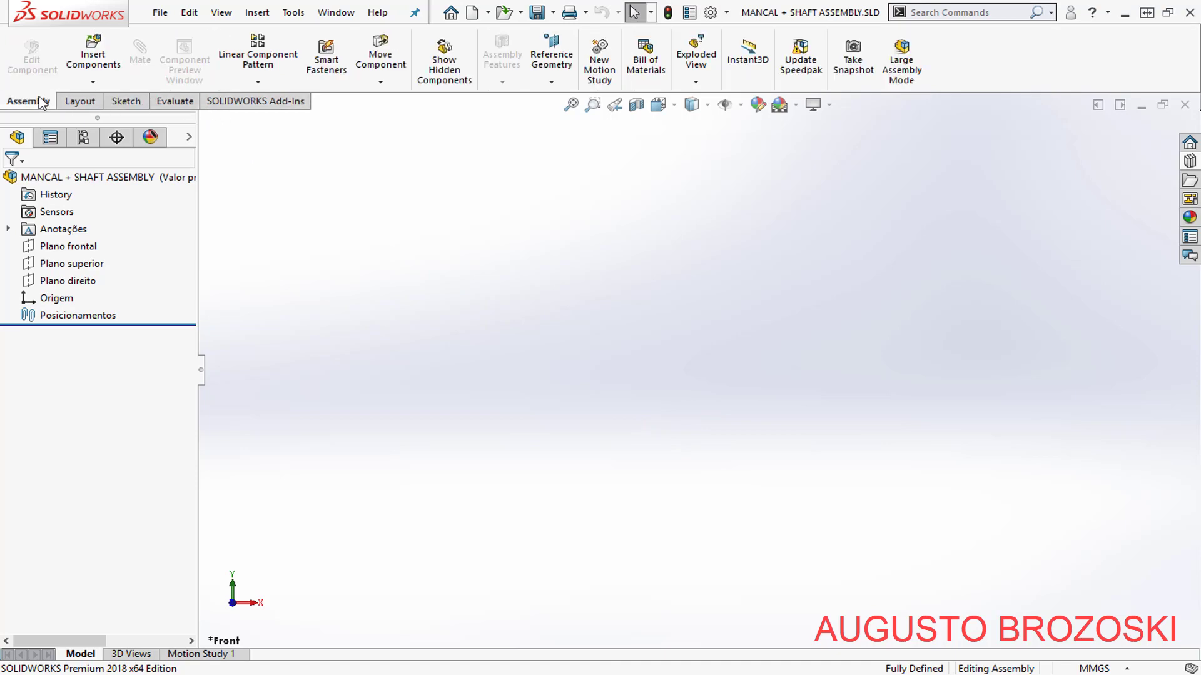
pyautogui.click(102, 59)
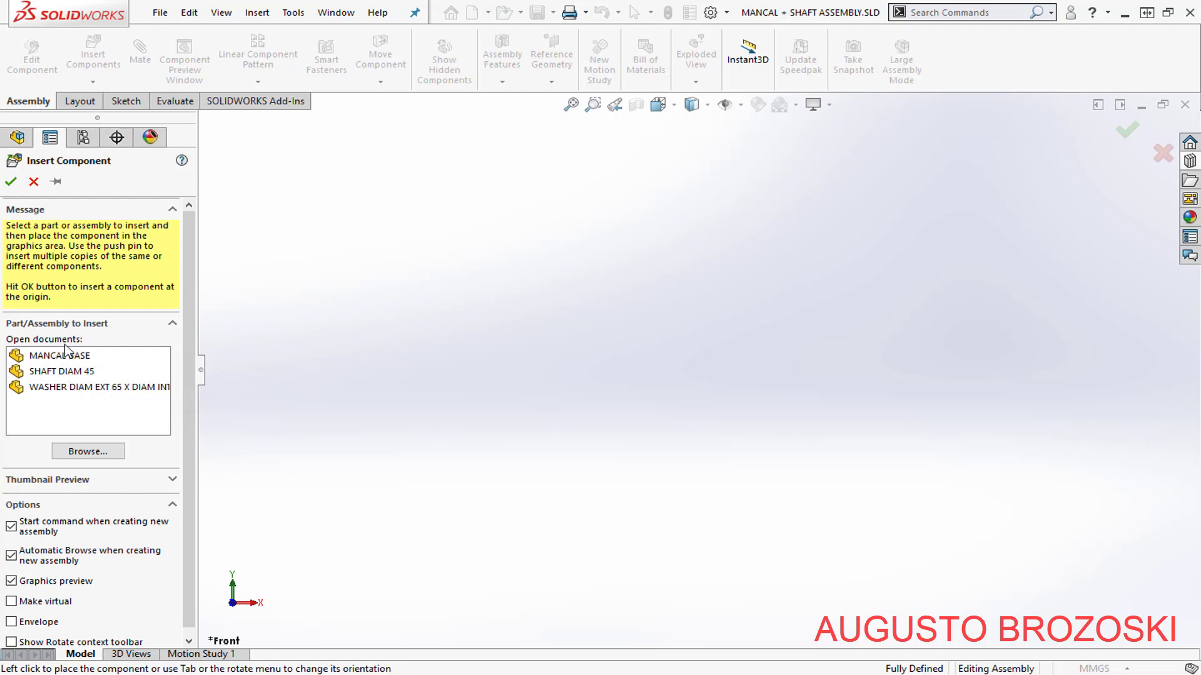
pyautogui.click(86, 355)
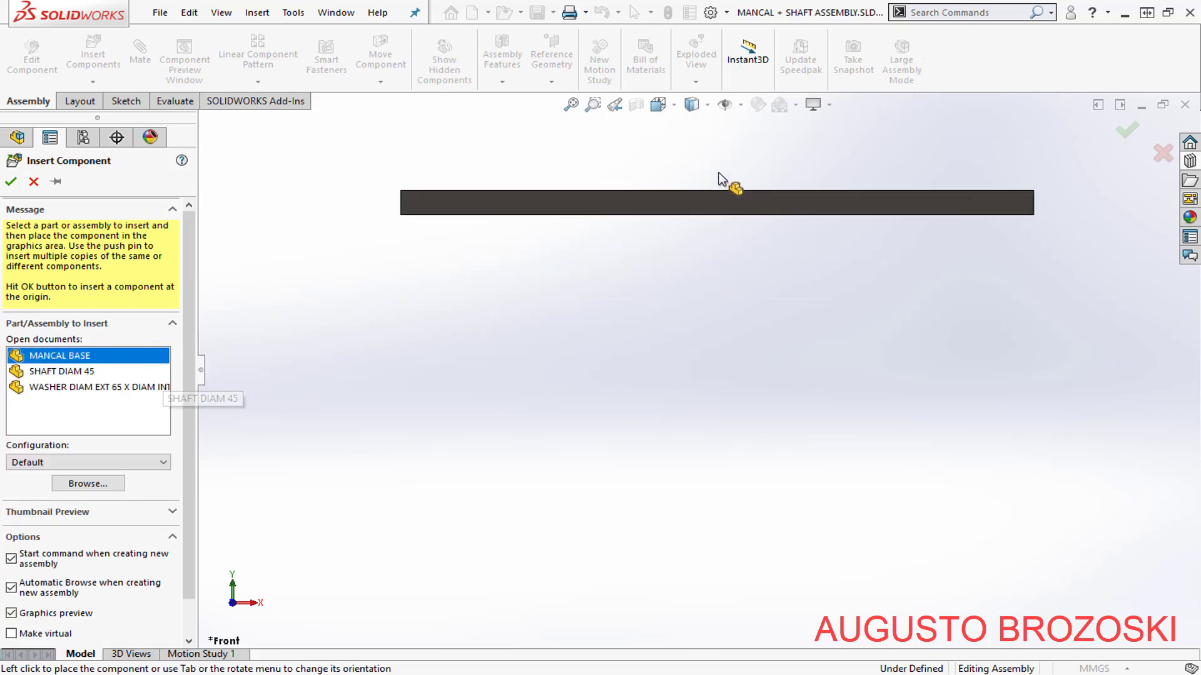
pyautogui.click(674, 104)
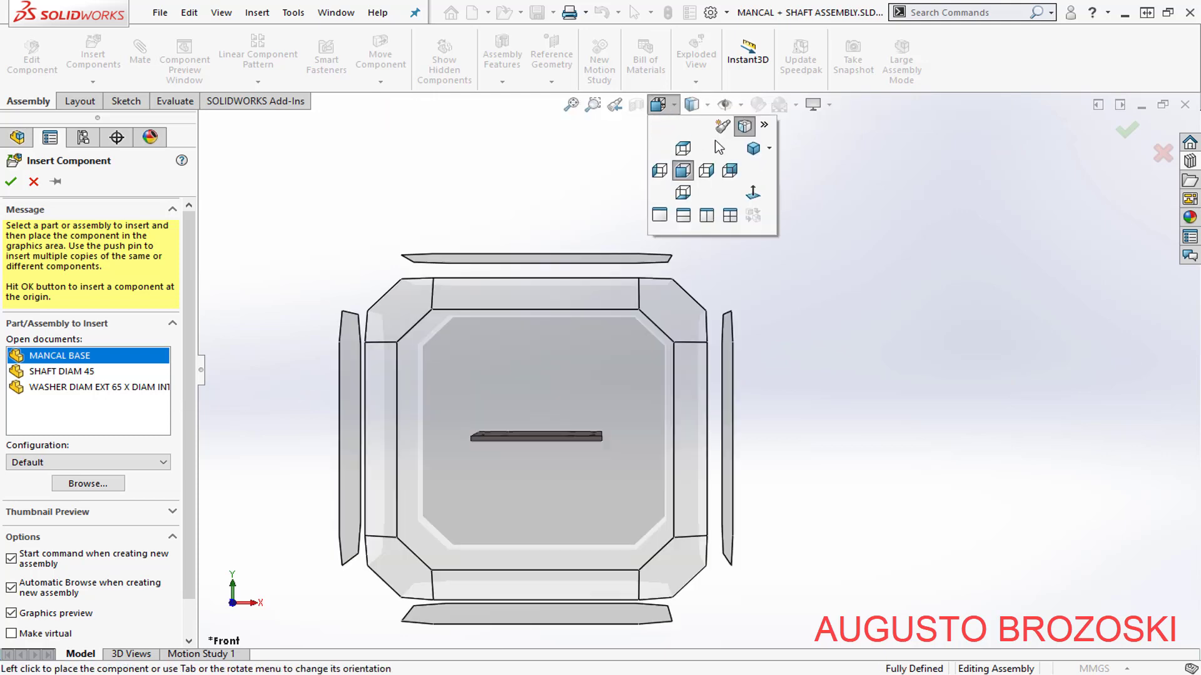
pyautogui.click(749, 151)
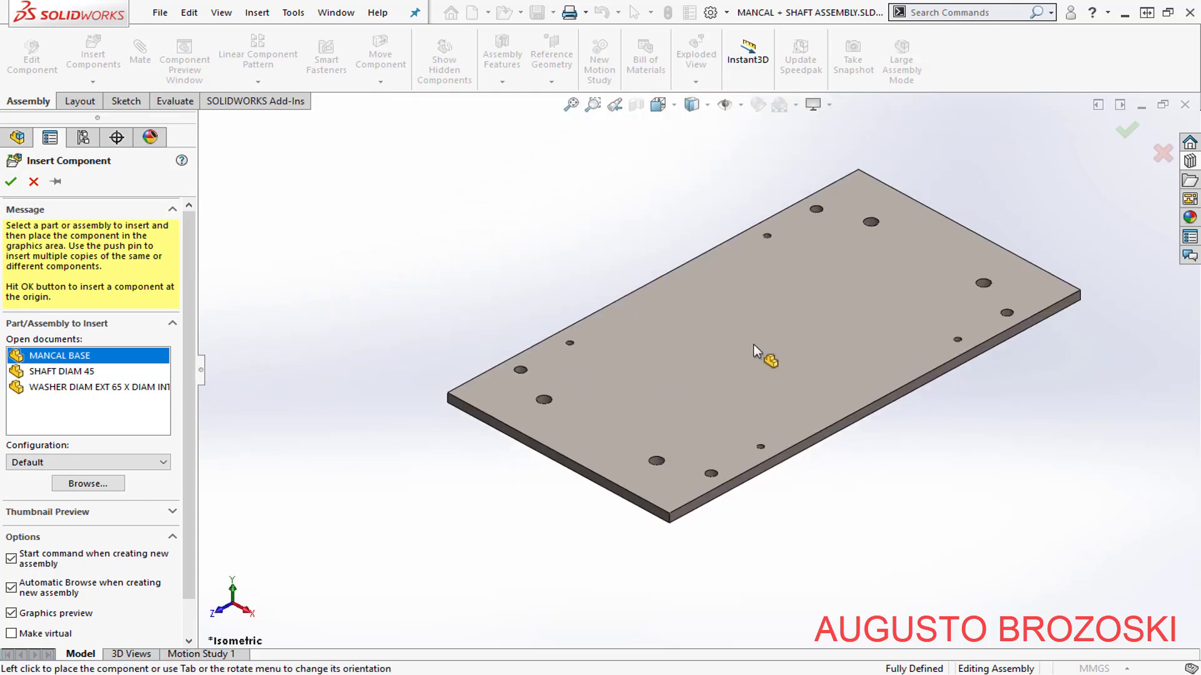
pyautogui.click(10, 182)
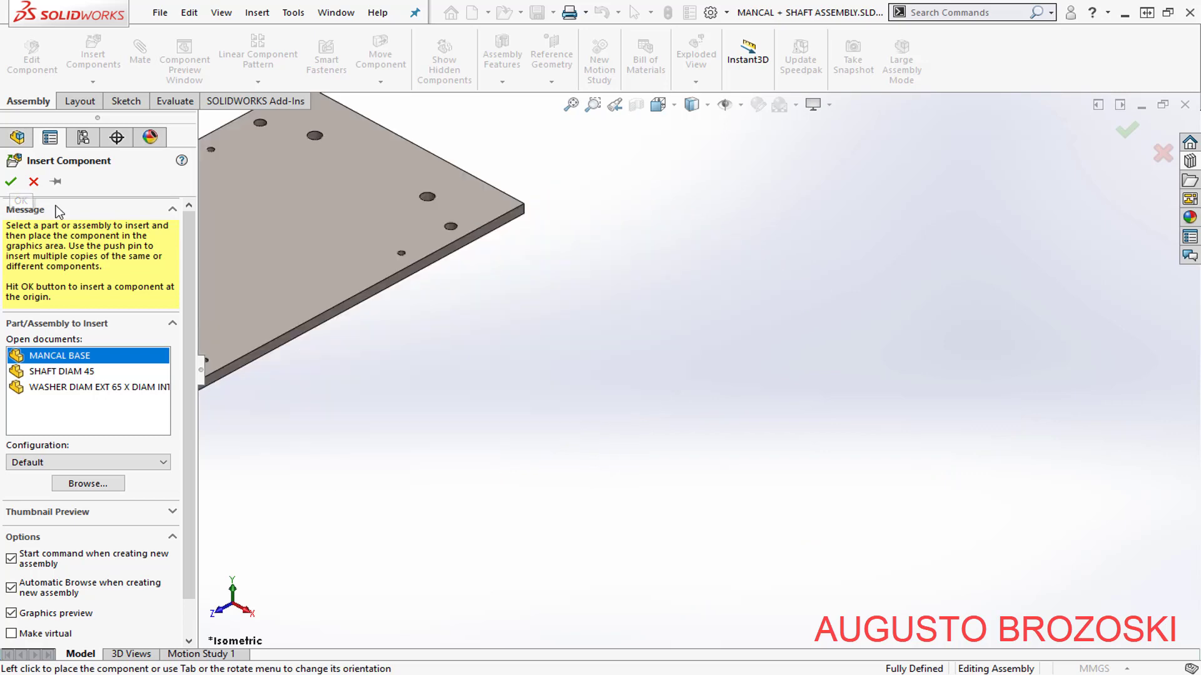
pyautogui.click(11, 182)
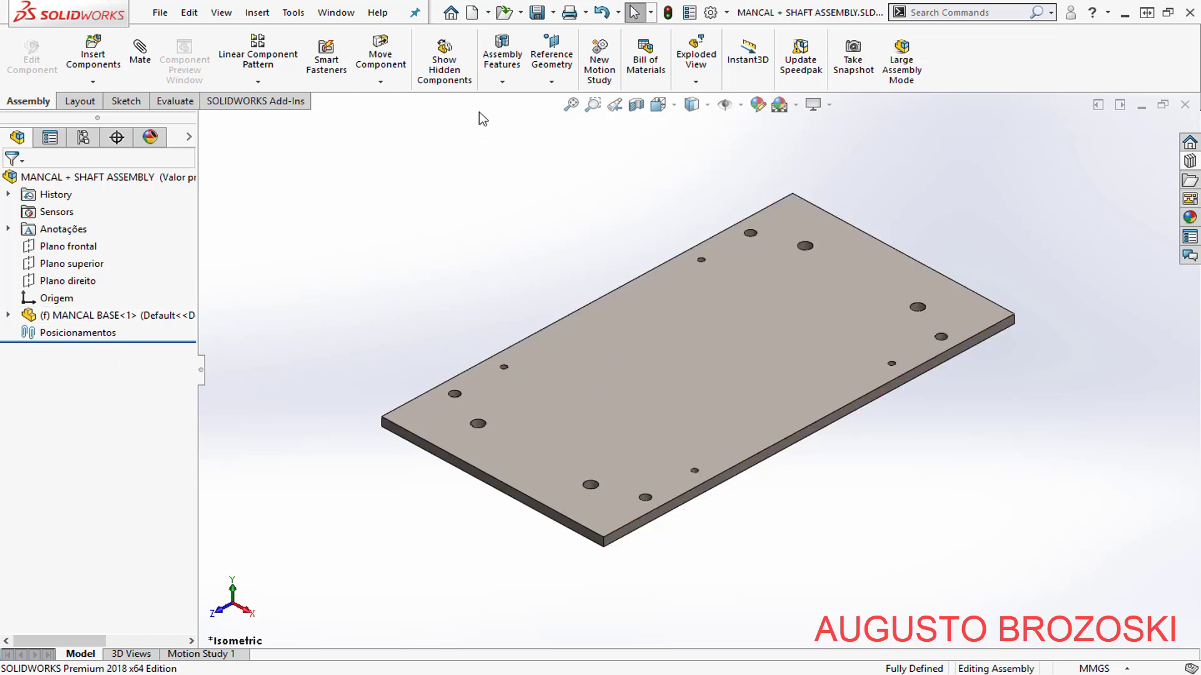
# - Open the bearing assembly file Mancal SNR_UCP208.SLDASM and turn the model to show the bore from the front
pyautogui.click(505, 12)
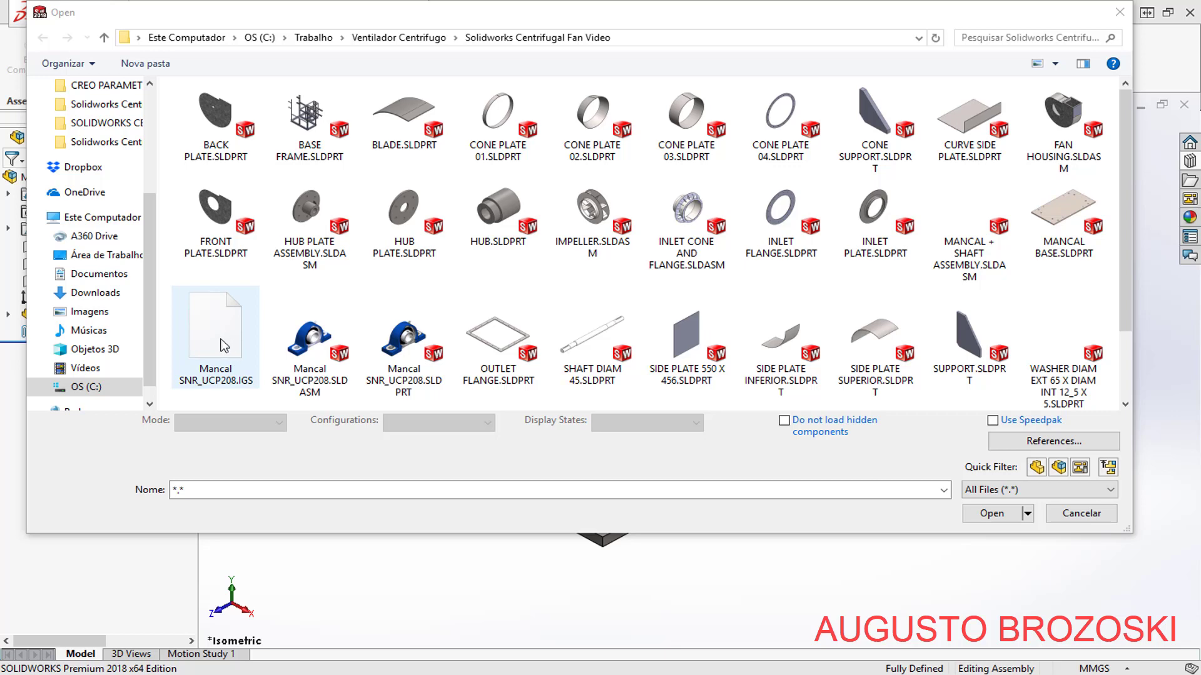
pyautogui.click(315, 346)
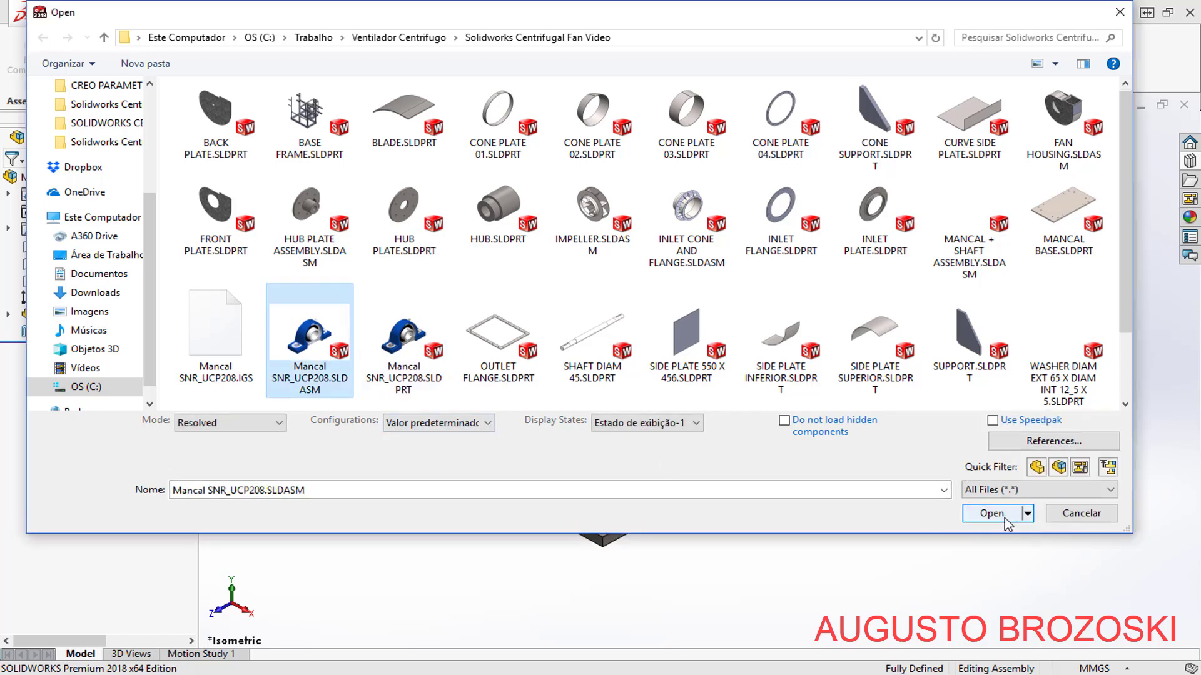
pyautogui.click(1004, 517)
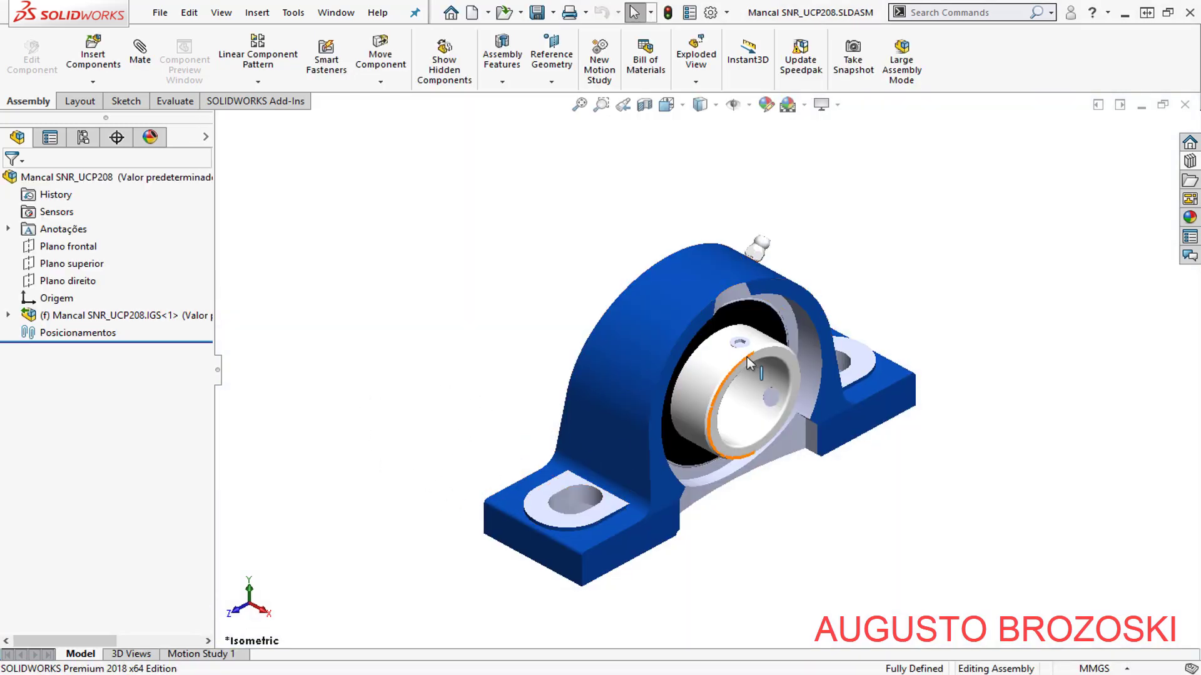
pyautogui.moveTo(747, 357)
pyautogui.mouseDown(button='middle')
pyautogui.moveTo(787, 335)
pyautogui.moveTo(729, 359)
pyautogui.mouseUp(button='middle')
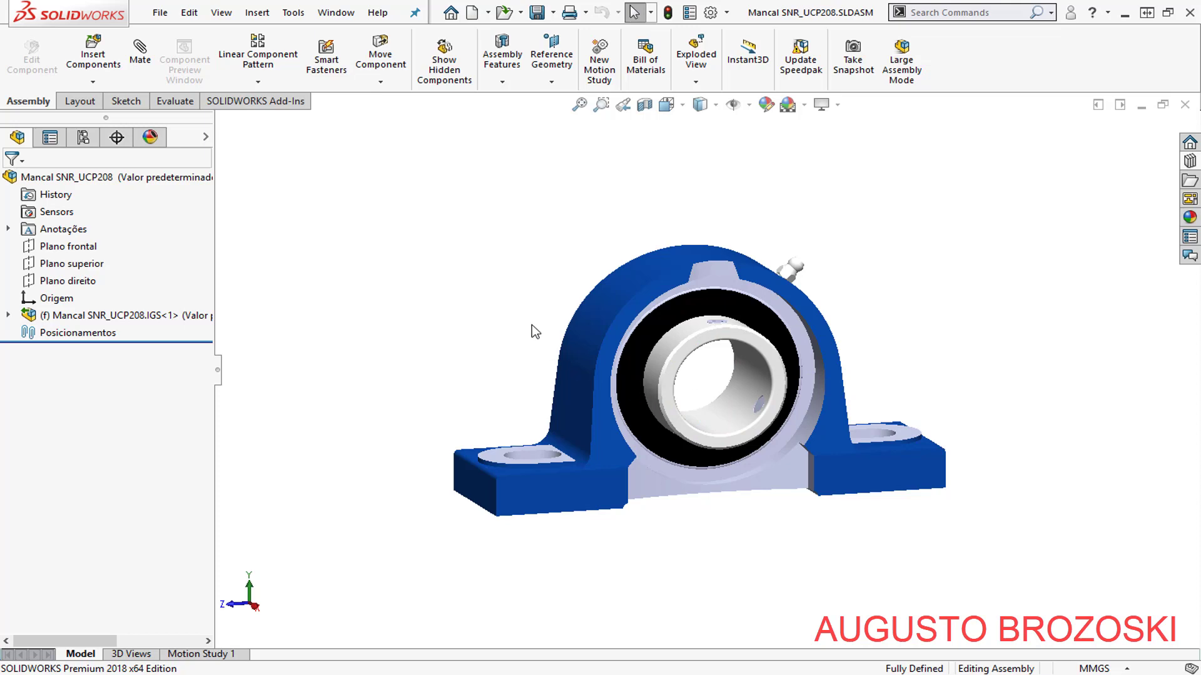
# - Start a sketch on the bearing assembly's right plane (Plano direito) and apply a section view along the same plane
pyautogui.click(126, 102)
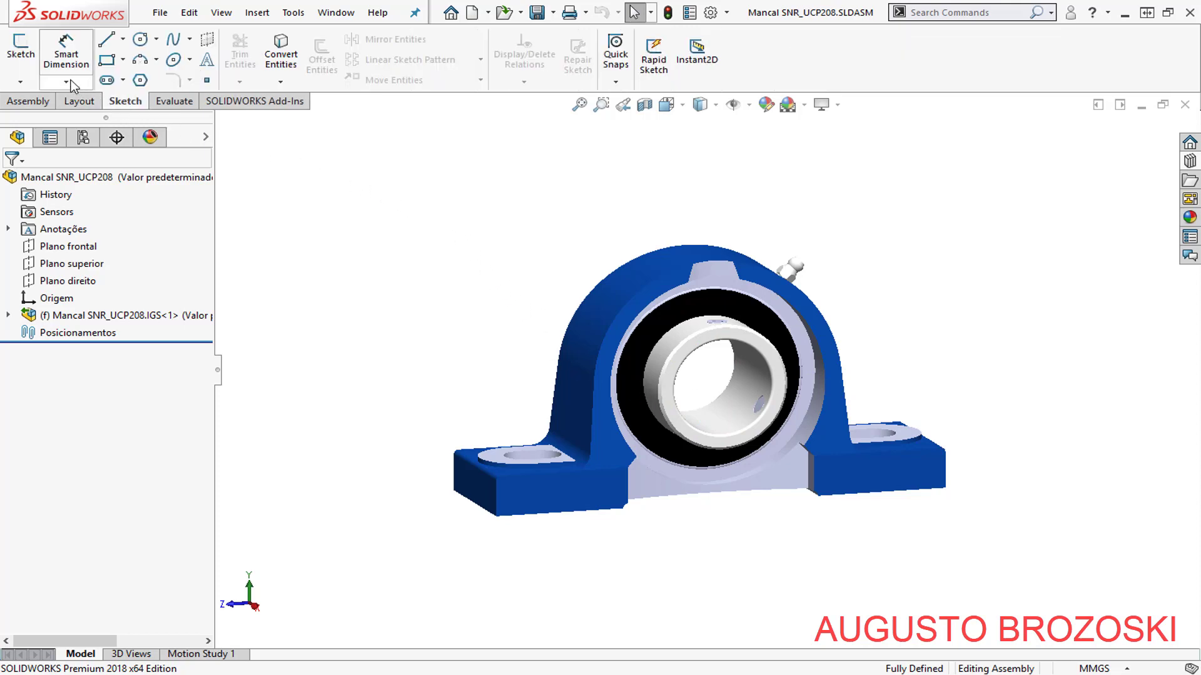
pyautogui.click(21, 49)
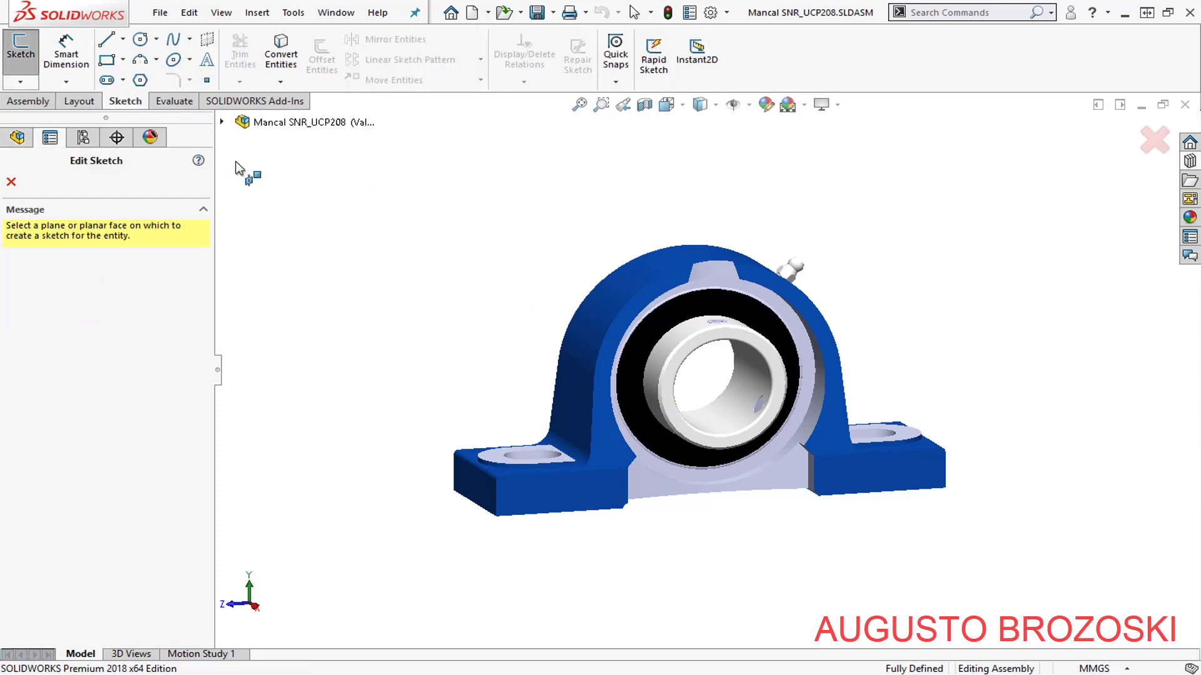
pyautogui.click(222, 122)
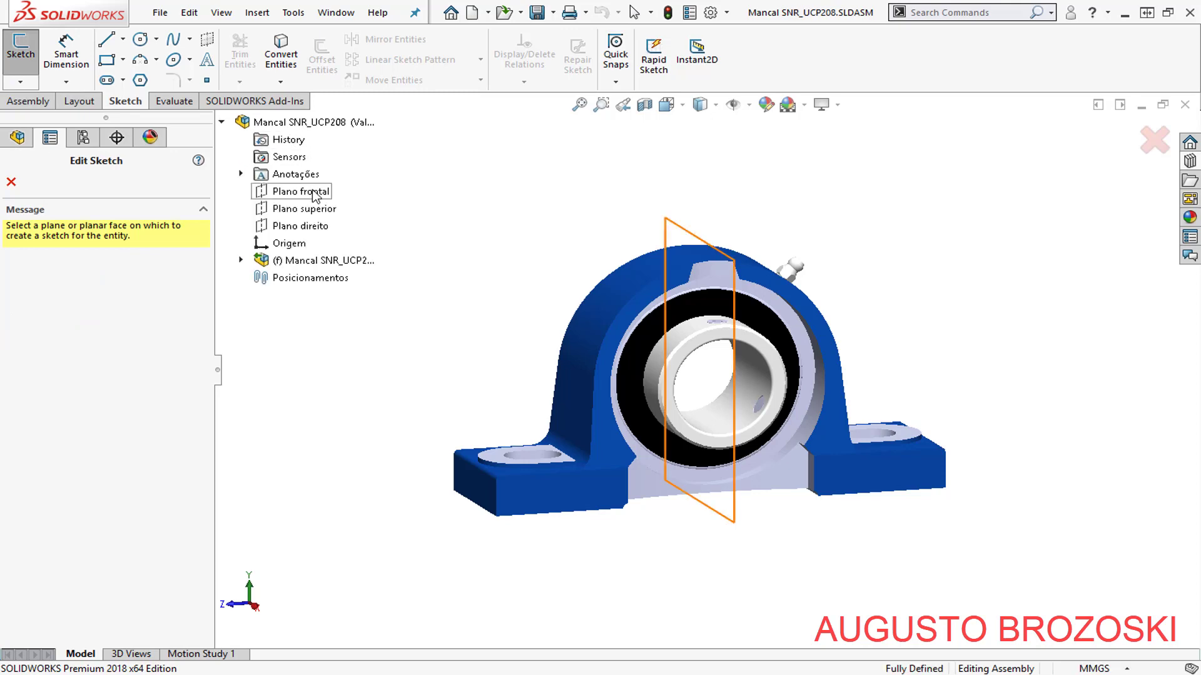
pyautogui.click(313, 228)
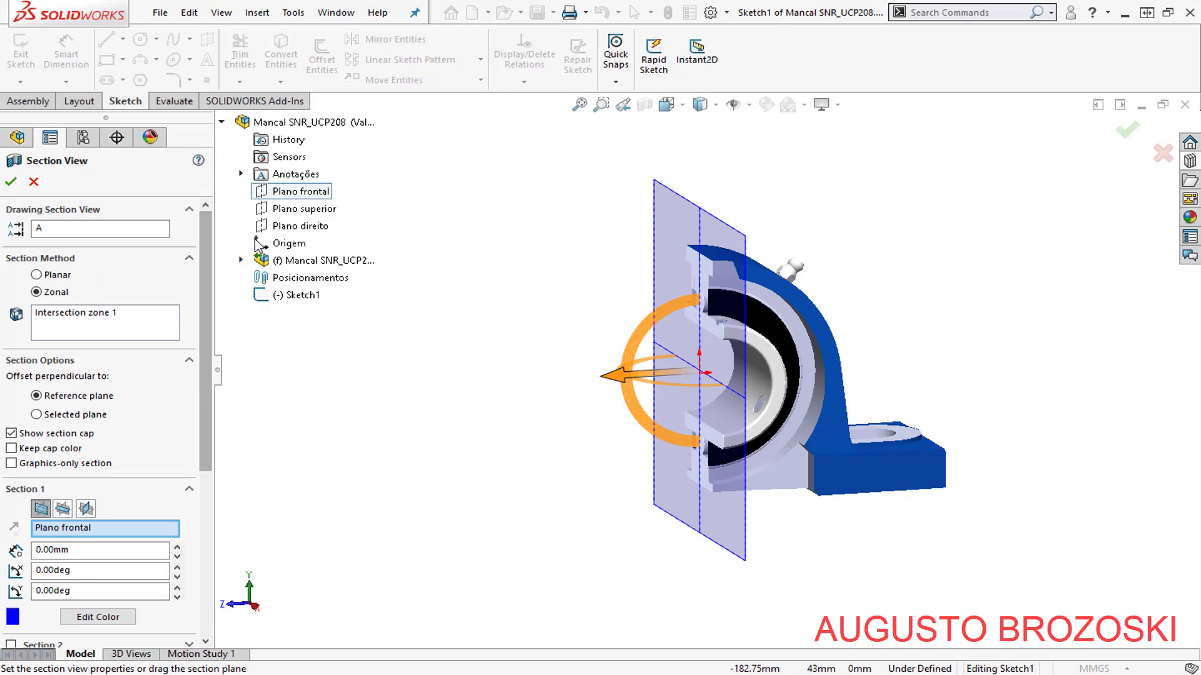
pyautogui.click(304, 228)
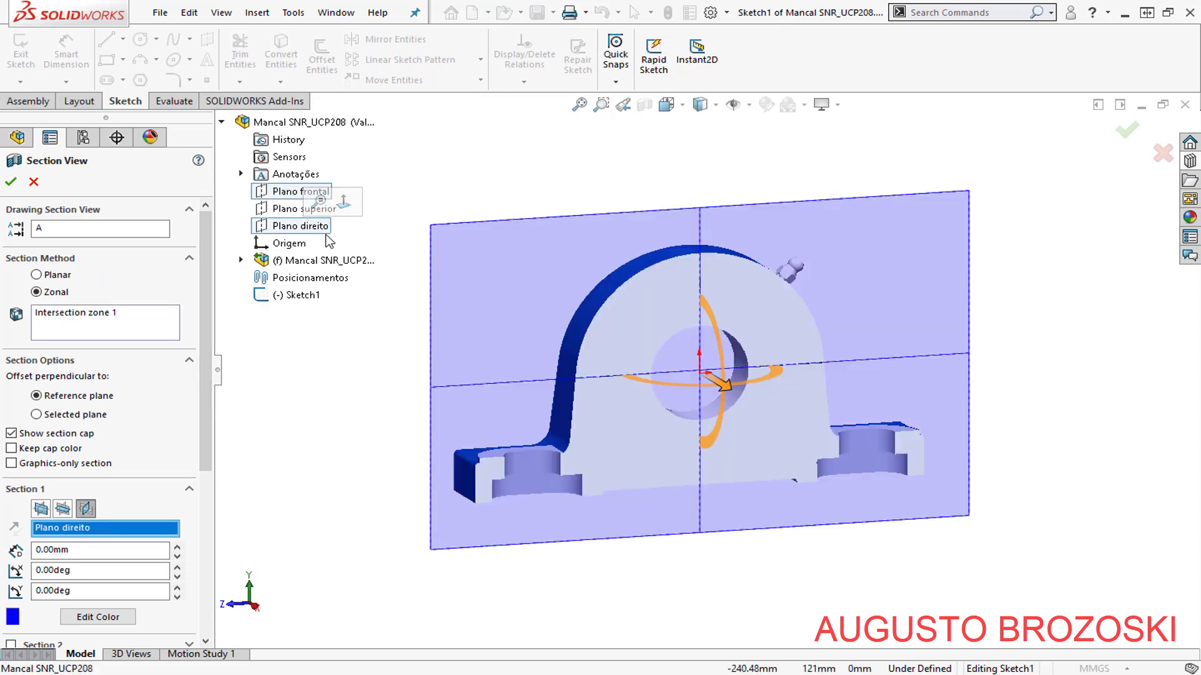
pyautogui.click(11, 182)
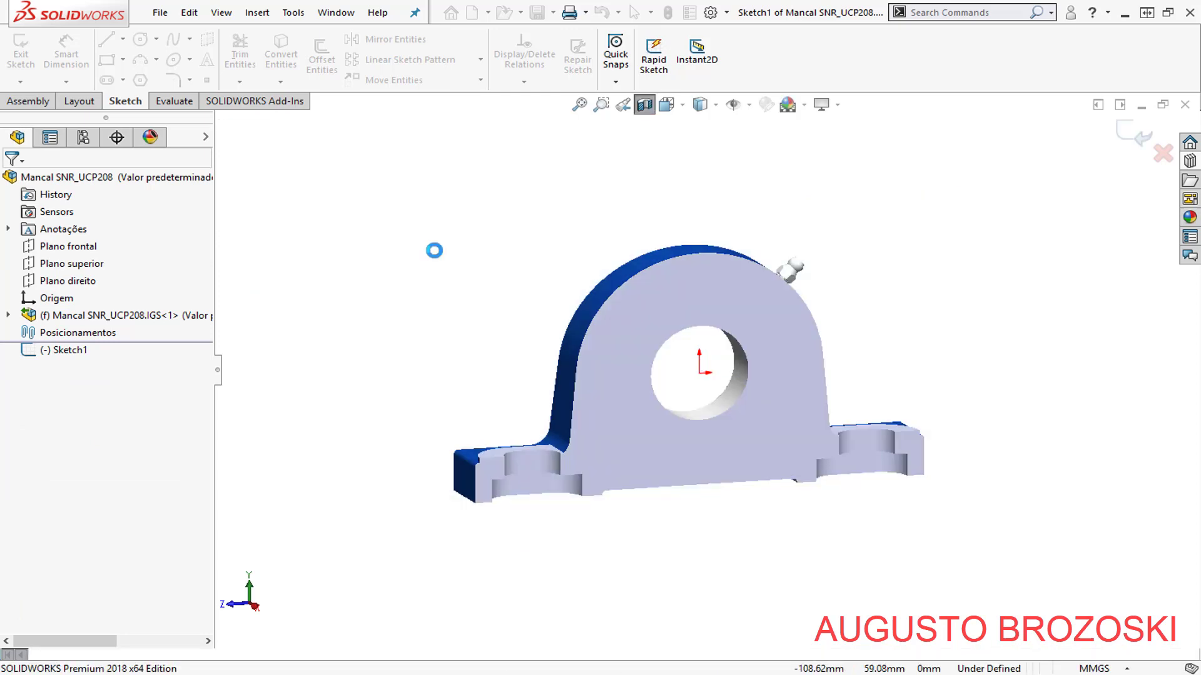
# - Orient the view normal to the sketch and draw a circle of about 16 mm radius centred on the origin inside the bore
pyautogui.rightClick(77, 348)
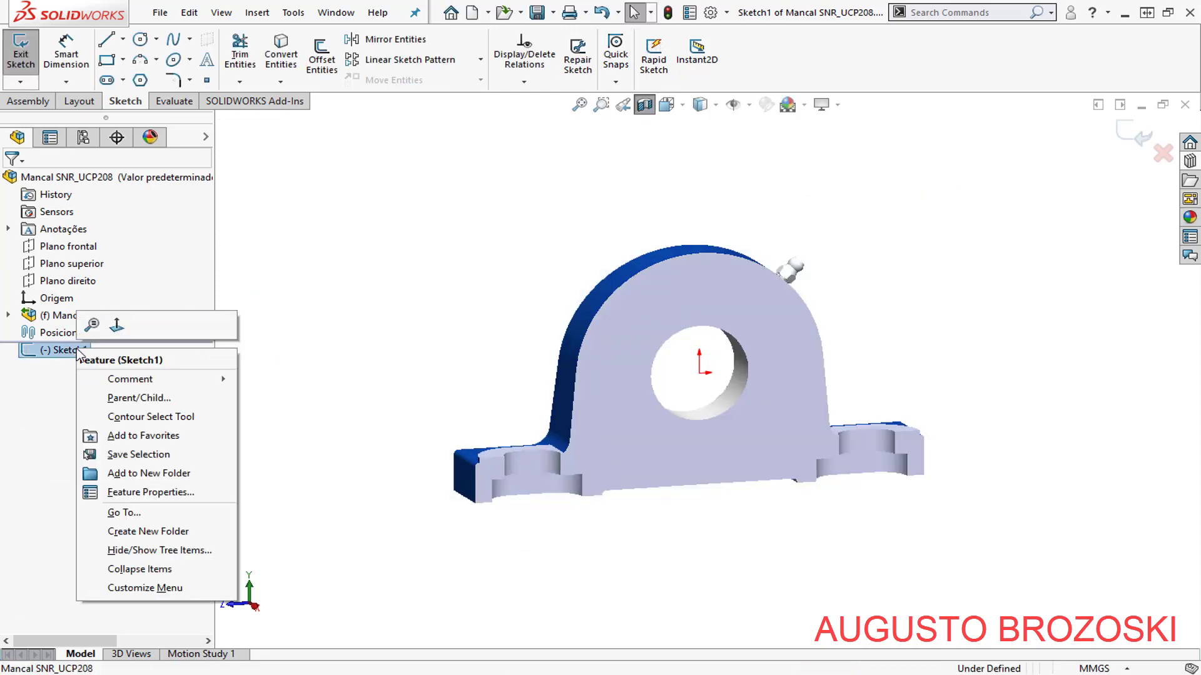
pyautogui.click(115, 325)
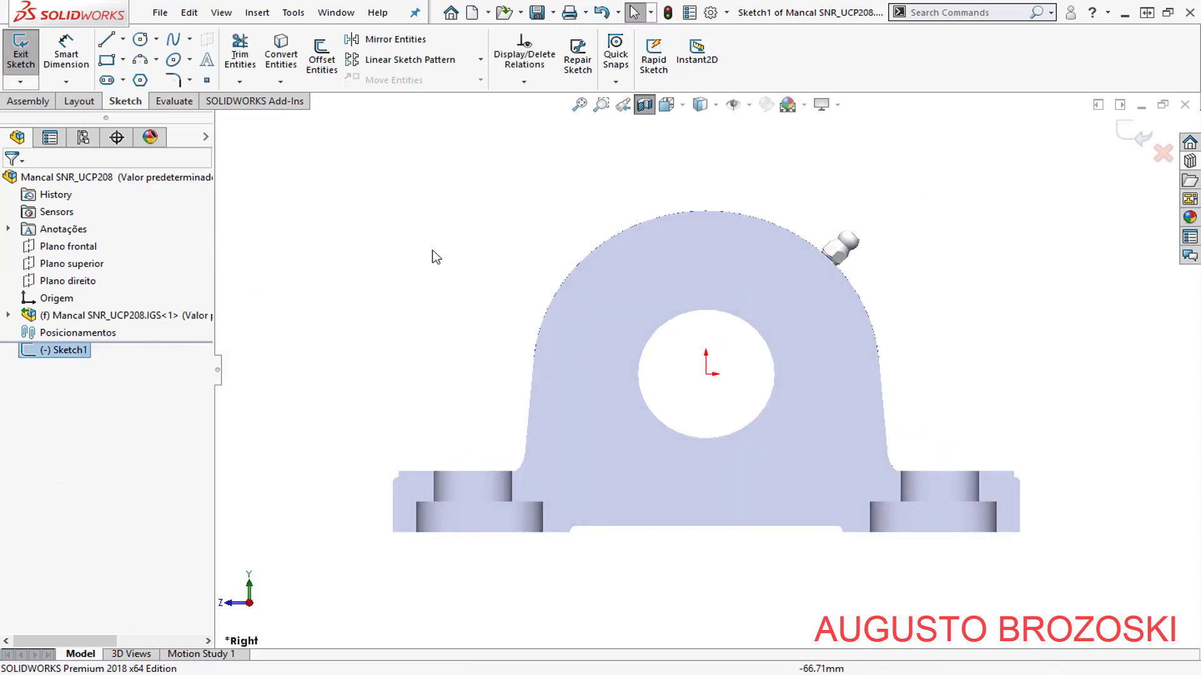
pyautogui.click(141, 40)
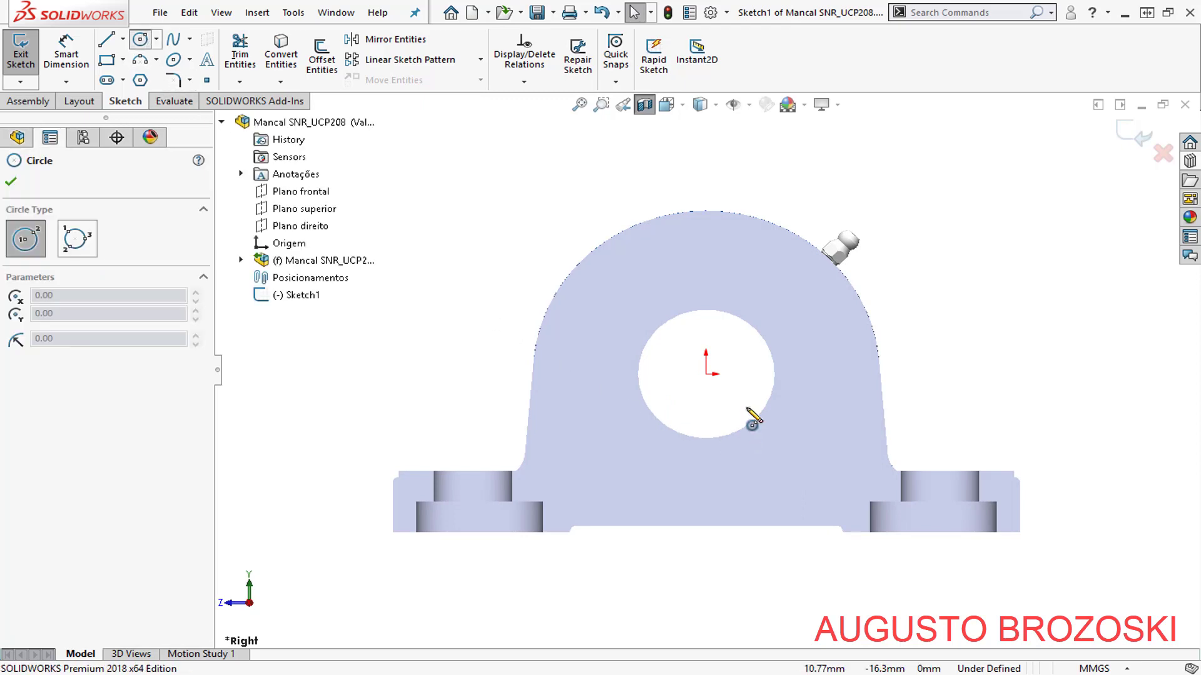
pyautogui.scroll(-5, 747, 403)
pyautogui.scroll(-1, 680, 374)
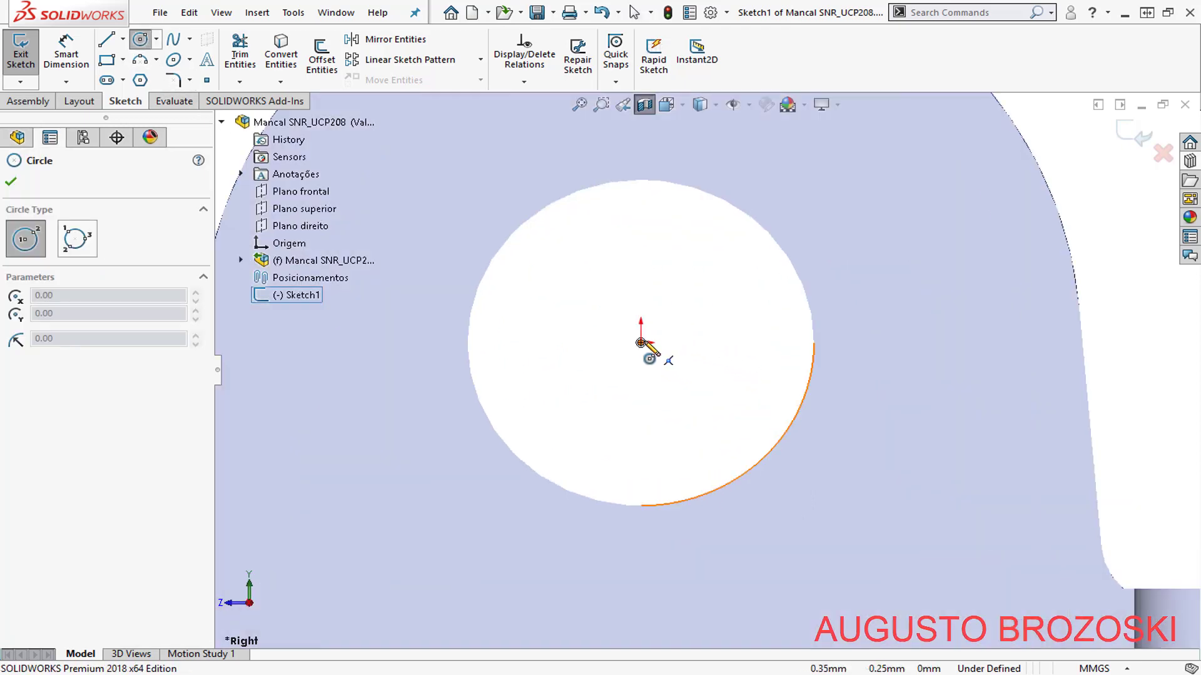
pyautogui.click(659, 350)
pyautogui.click(703, 222)
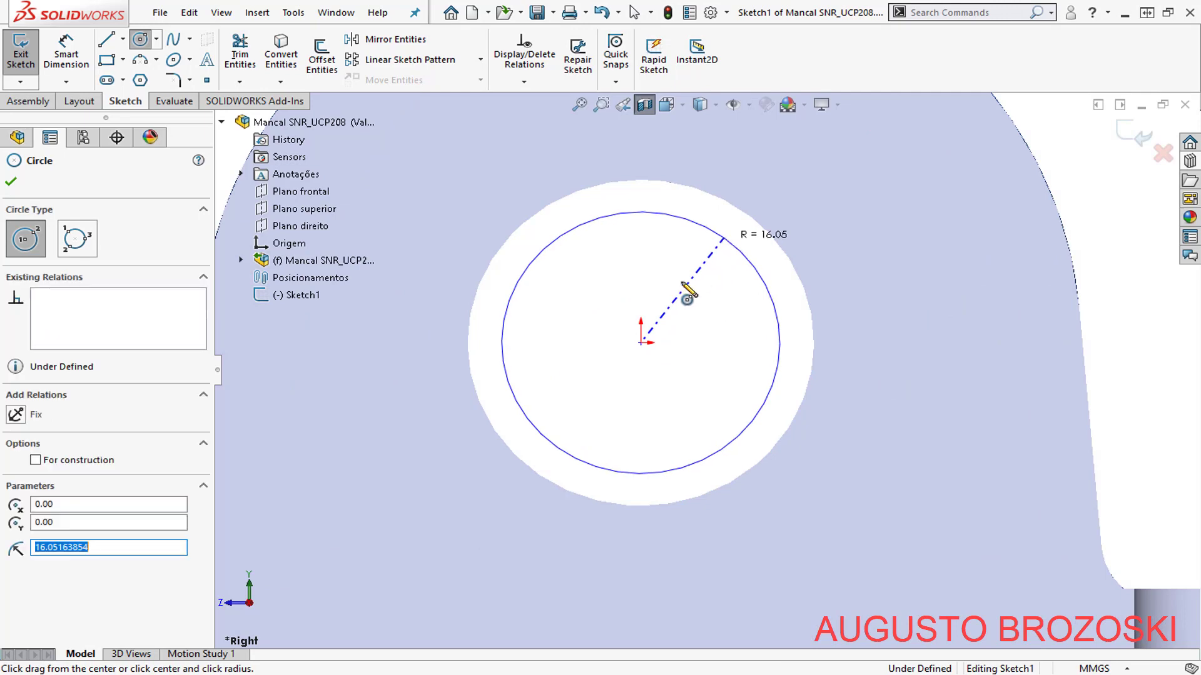
pyautogui.press('Escape')
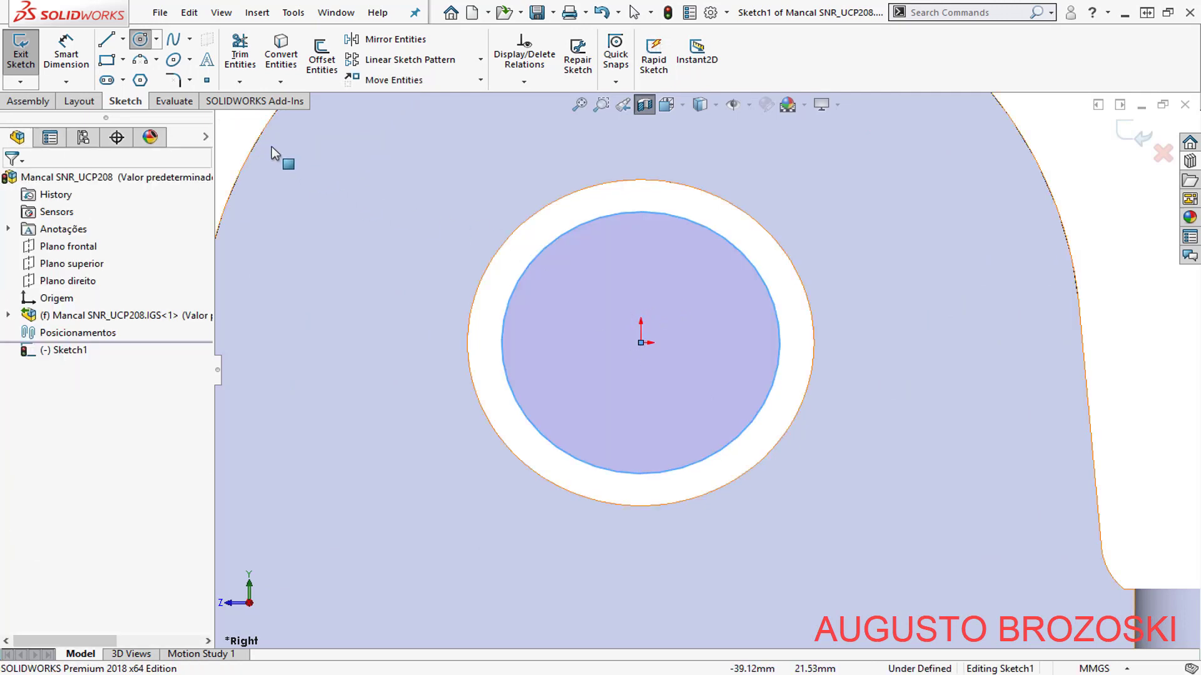
# - Dimension the circle's diameter as 40 mm and close the sketch
pyautogui.click(66, 53)
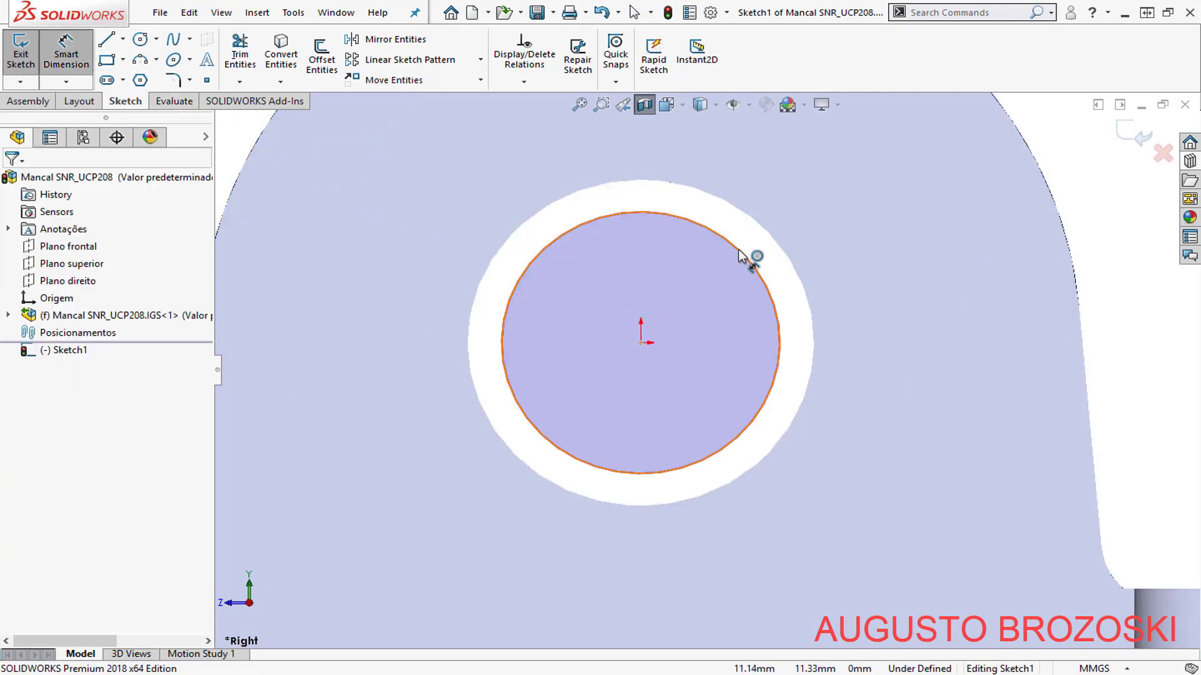
pyautogui.click(753, 260)
pyautogui.click(706, 375)
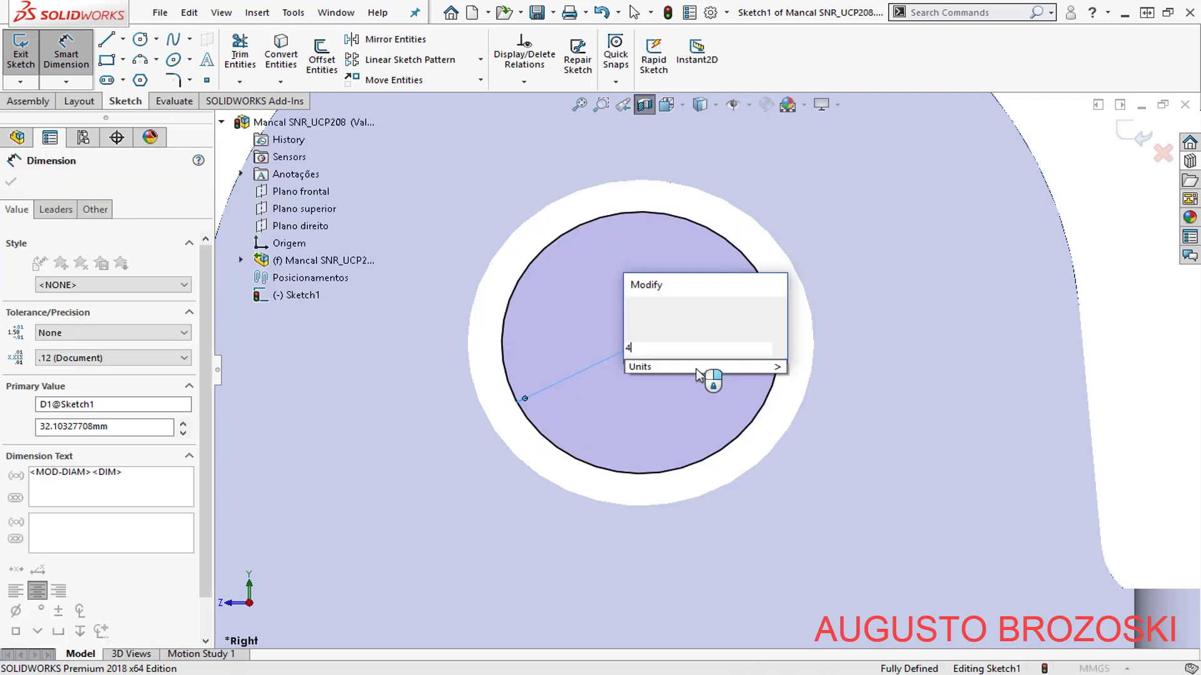
pyautogui.press('Return')
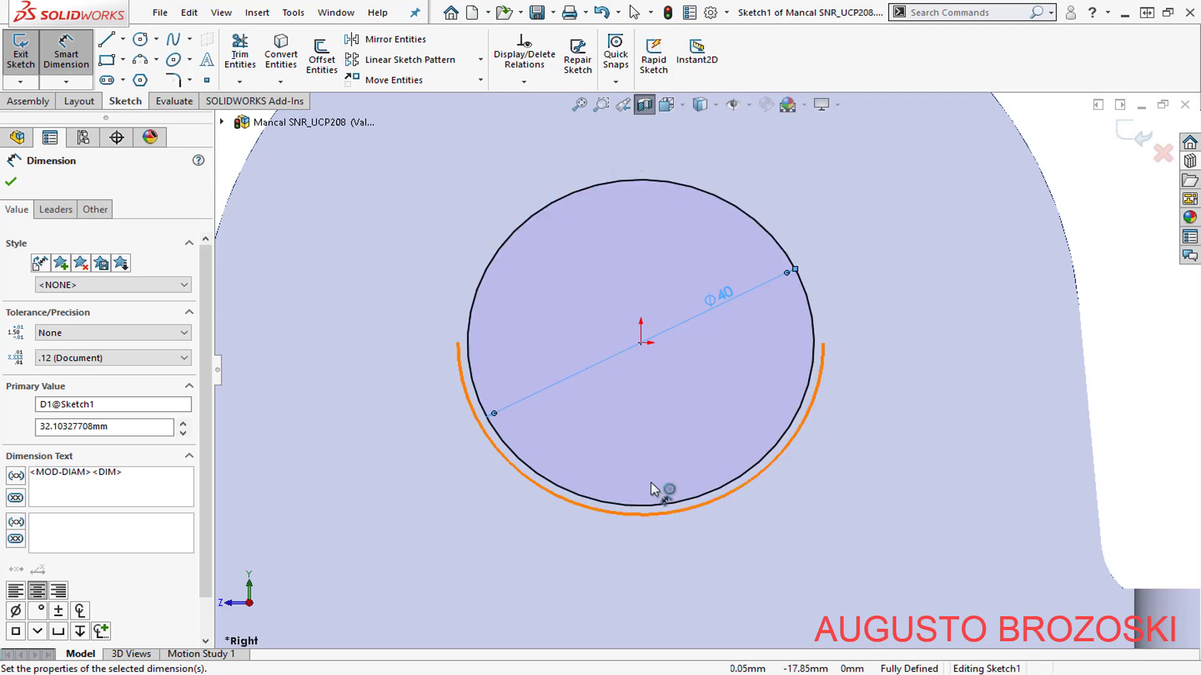
pyautogui.click(11, 183)
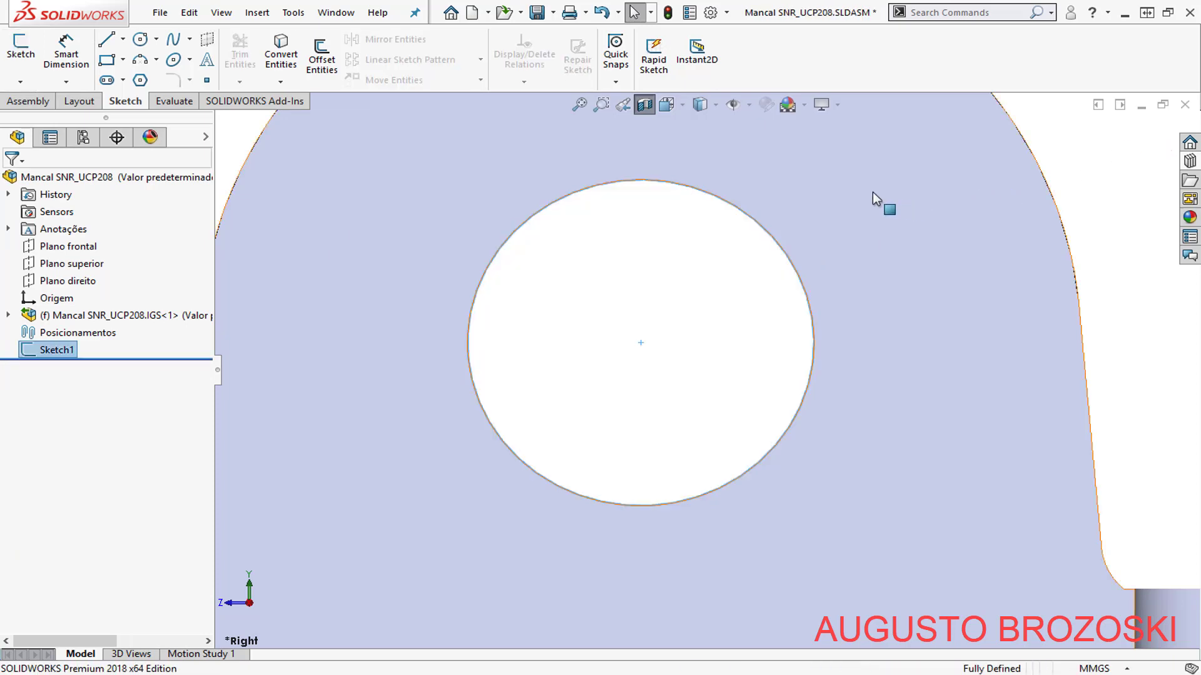
# - Turn off the section view and show the bearing assembly in isometric orientation
pyautogui.click(644, 104)
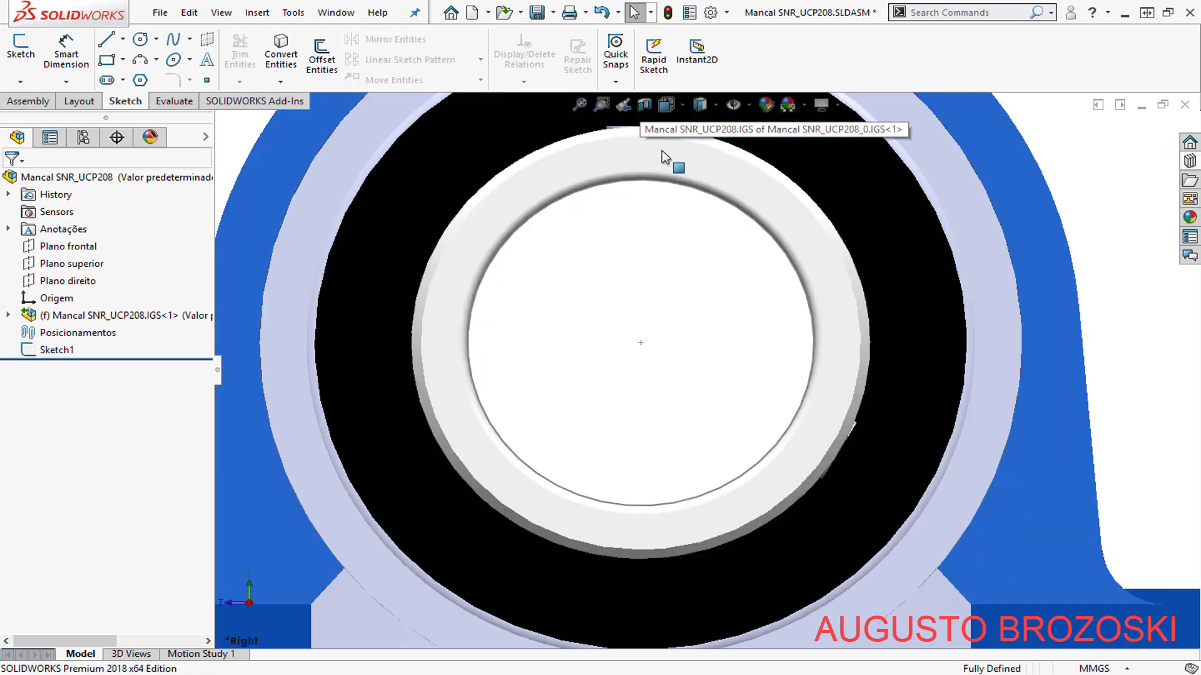
pyautogui.click(668, 106)
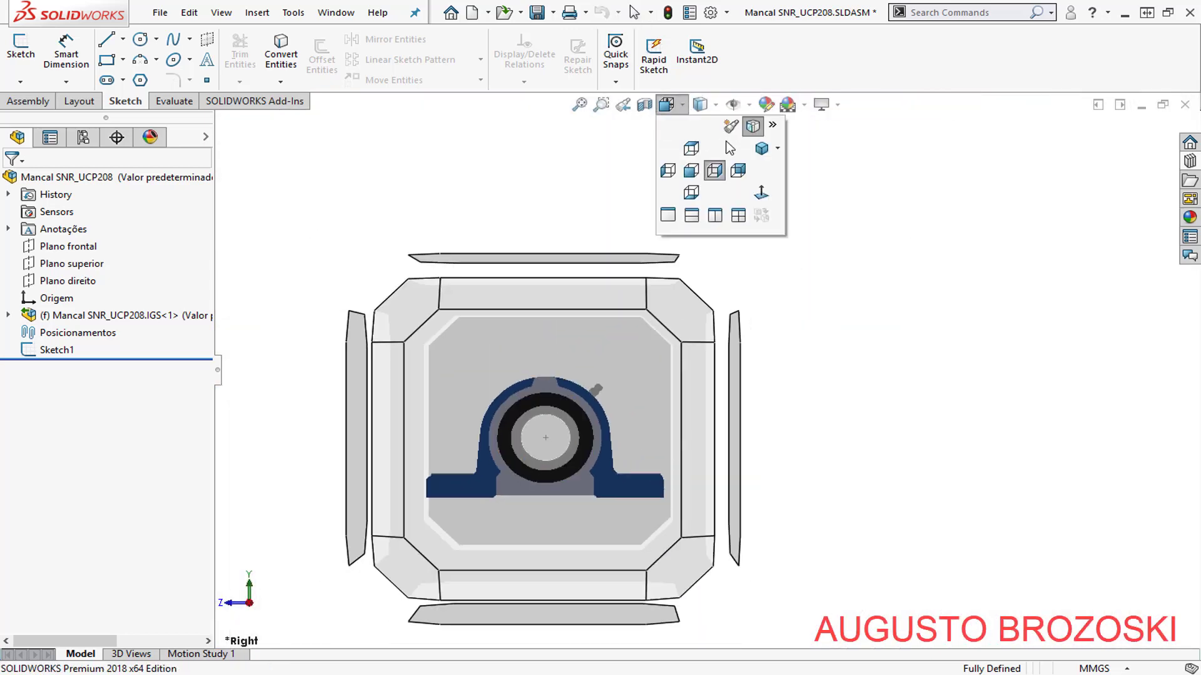
pyautogui.click(764, 152)
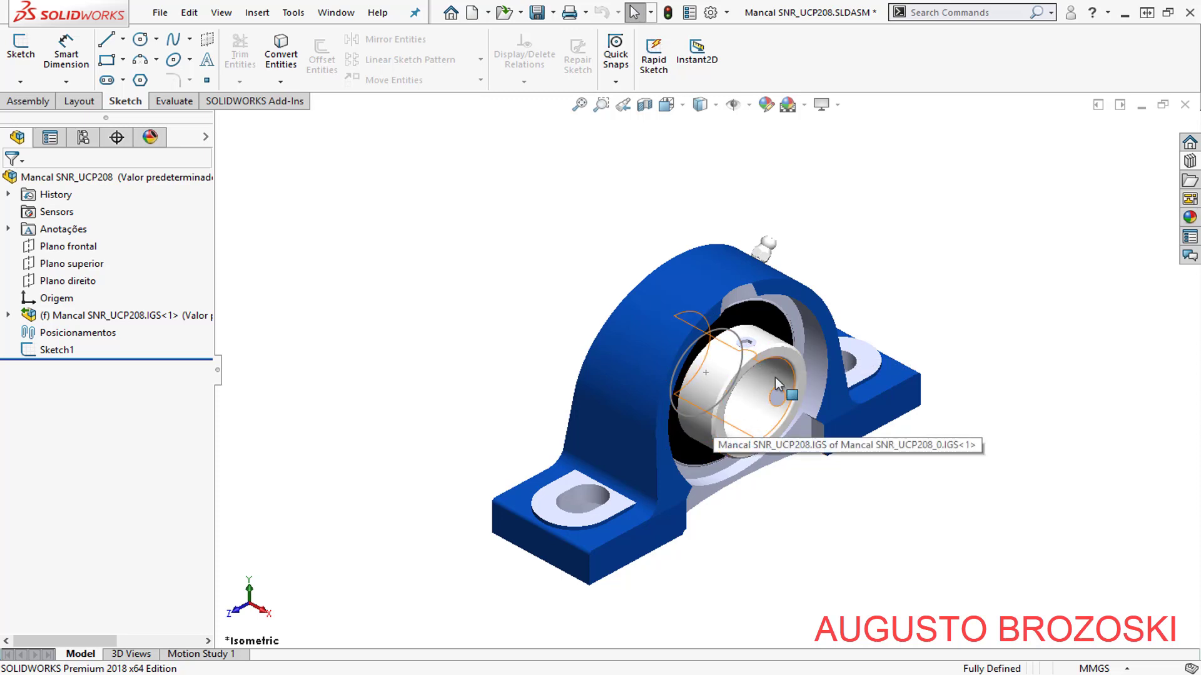
# - Examine the component structure of the imported Mancal SNR_UCP208.IGS subassembly and save the bearing assembly
pyautogui.click(7, 316)
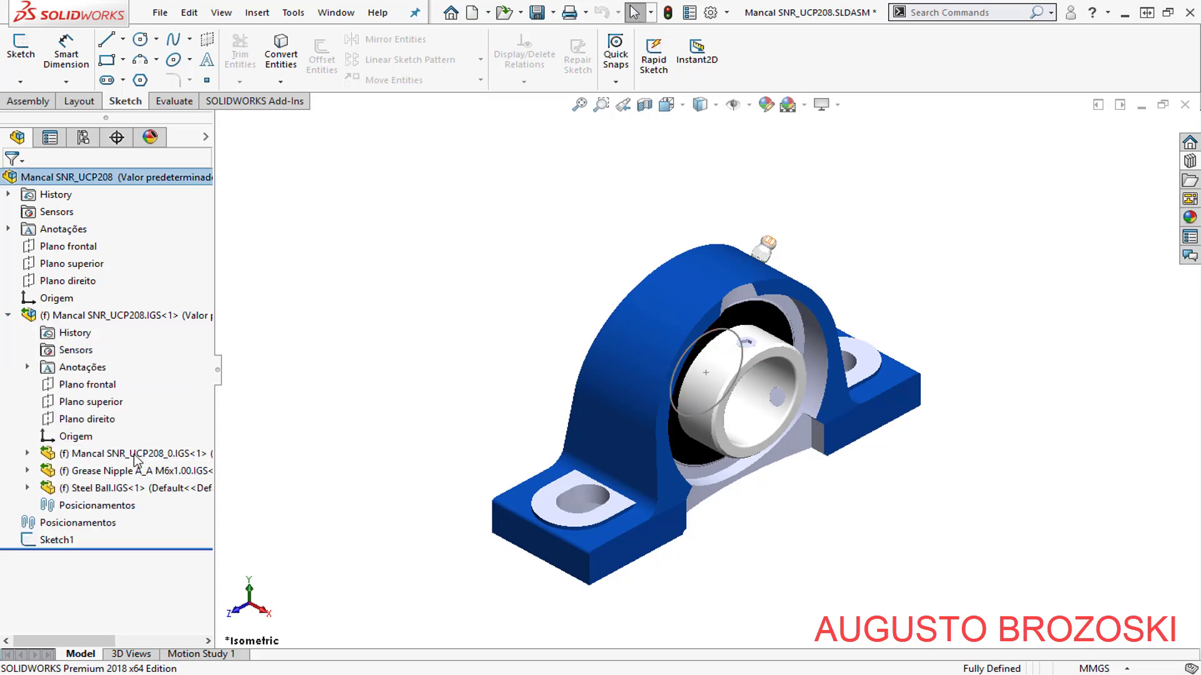
pyautogui.click(27, 453)
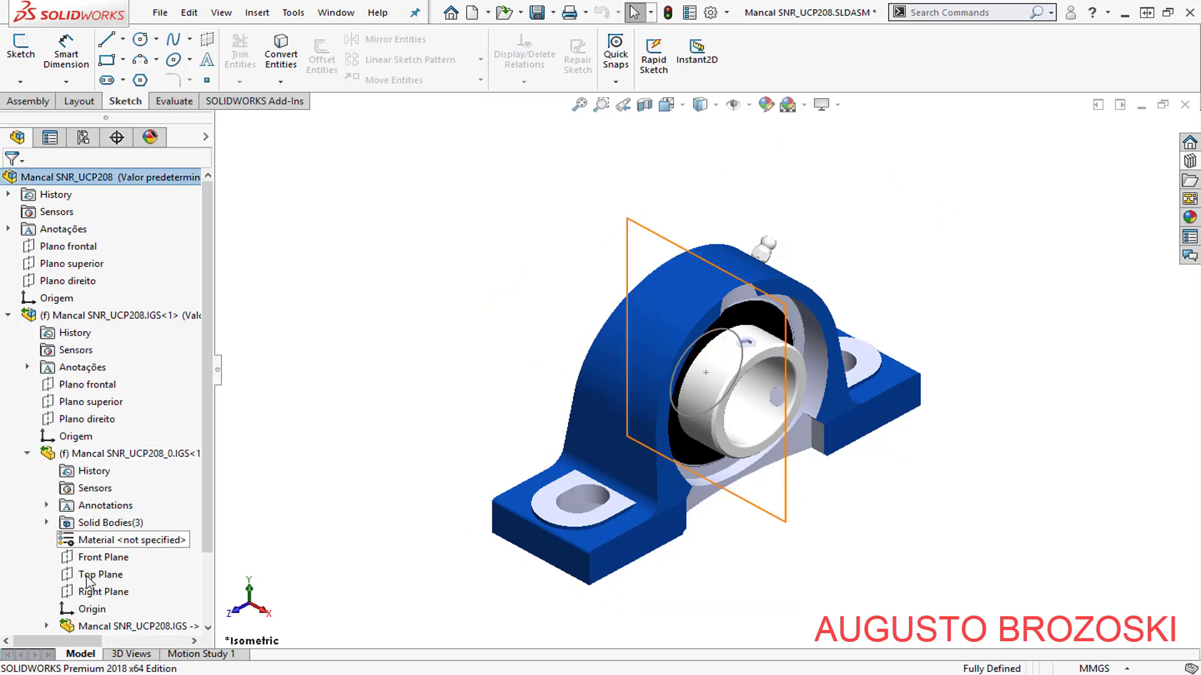
pyautogui.scroll(-2, 145, 628)
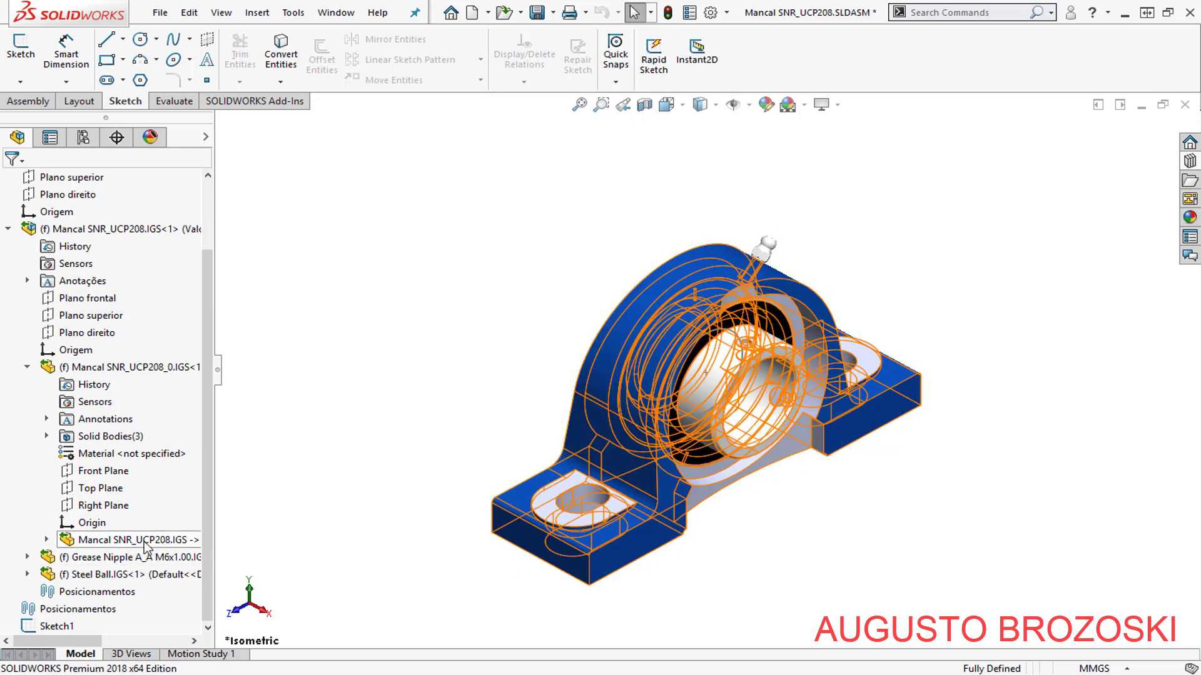
pyautogui.click(7, 230)
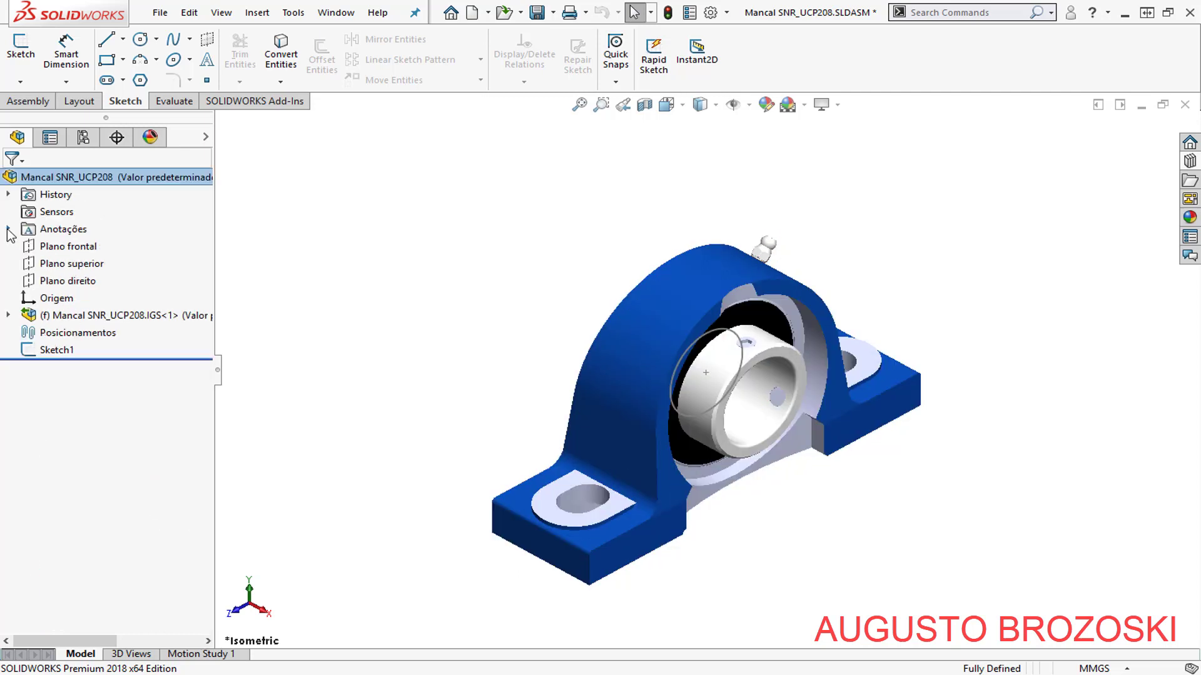
pyautogui.click(539, 12)
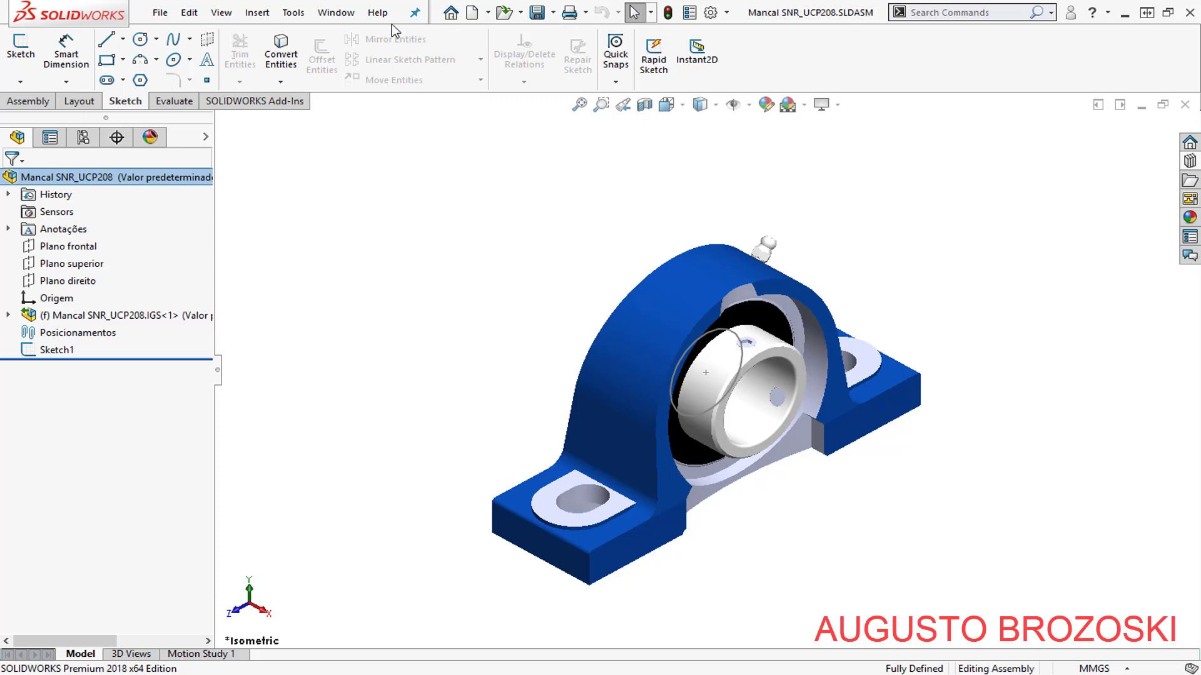
# - Switch to MANCAL + SHAFT ASSEMBLY.SLDASM and insert the Mancal SNR_UCP208 bearing beside the base plate
pyautogui.click(347, 15)
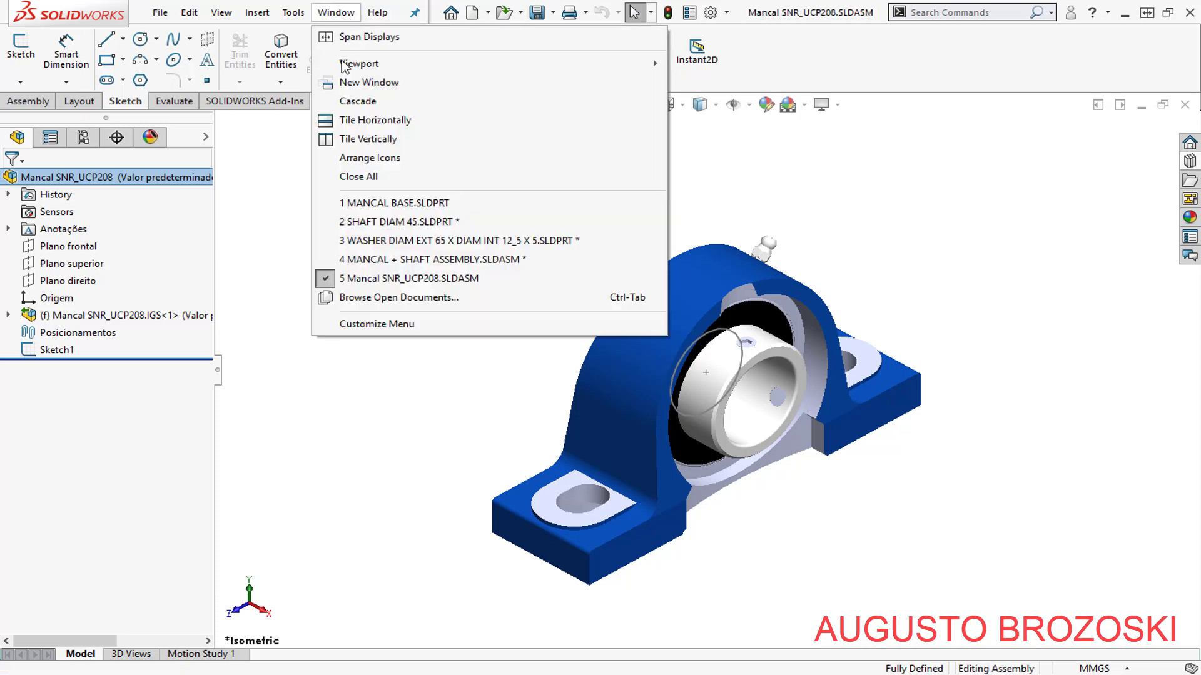
pyautogui.click(419, 260)
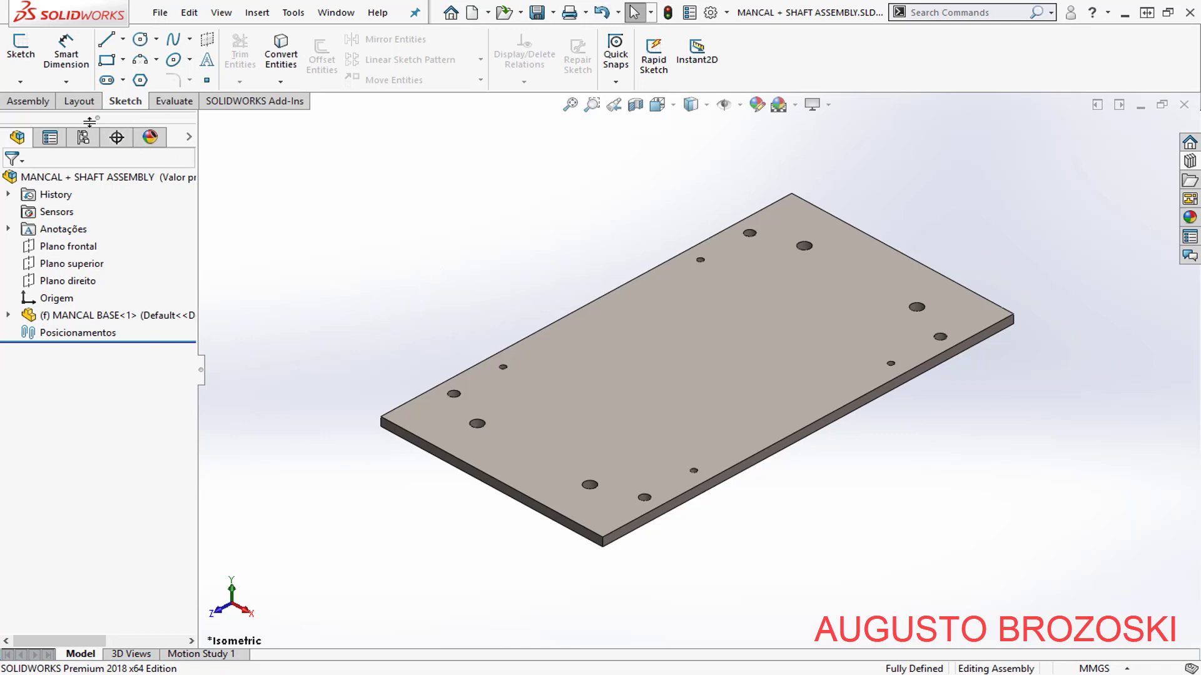
pyautogui.click(44, 105)
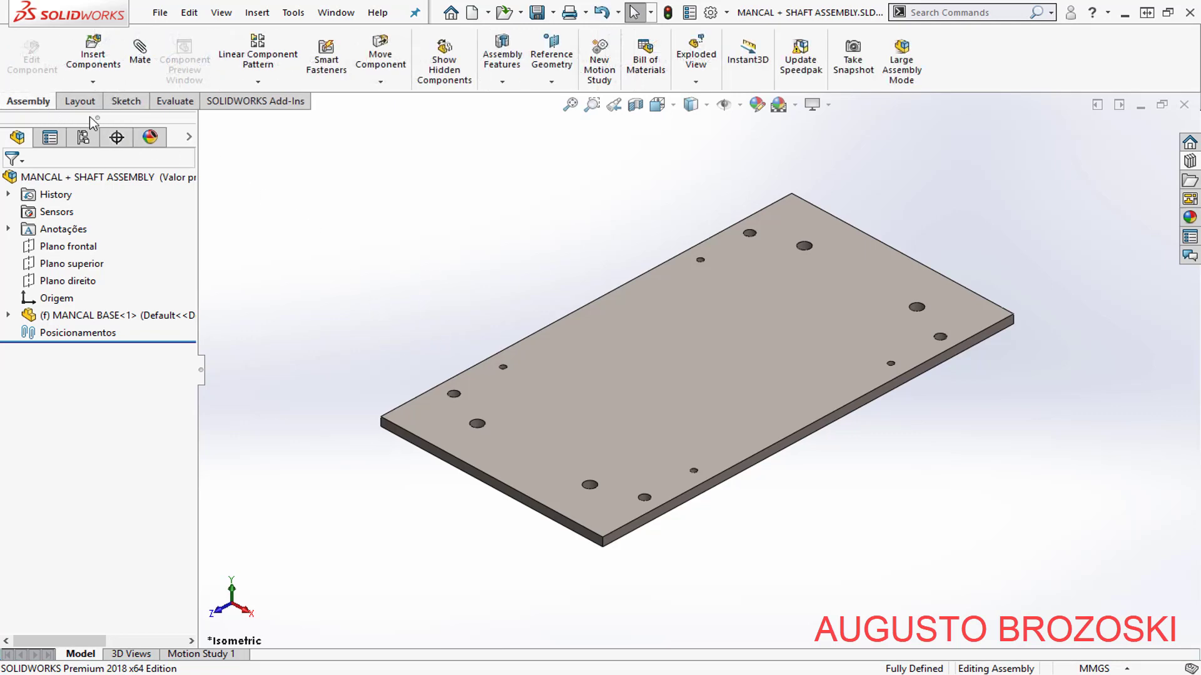
pyautogui.click(100, 55)
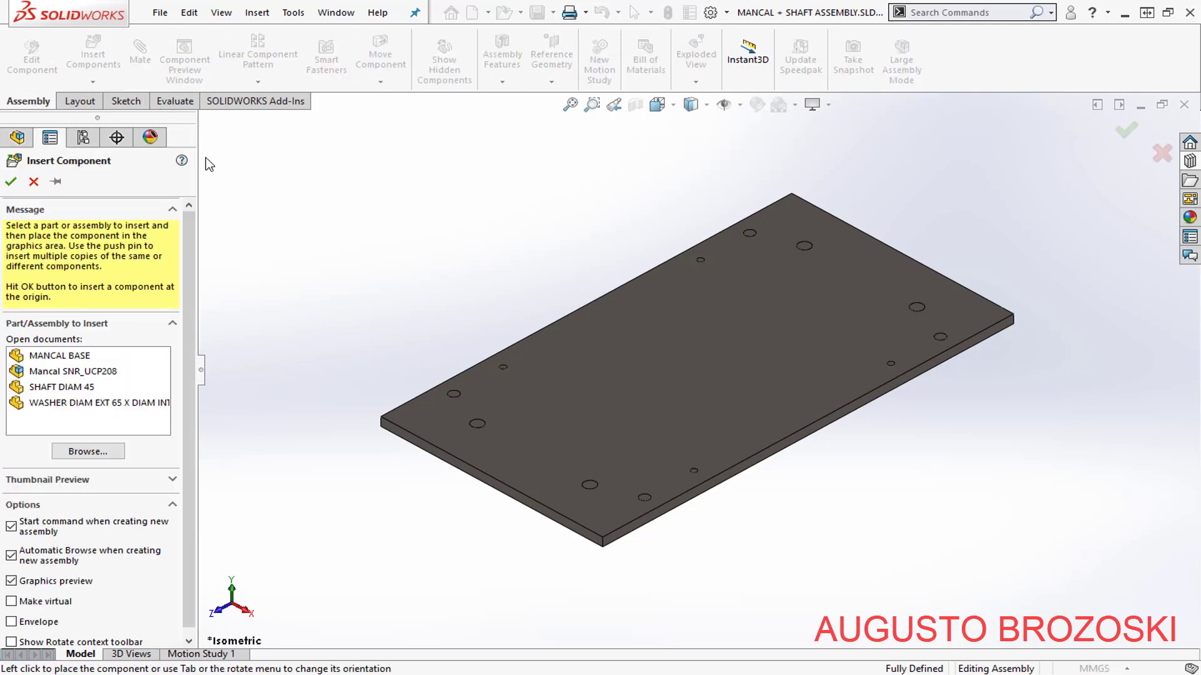
pyautogui.click(87, 372)
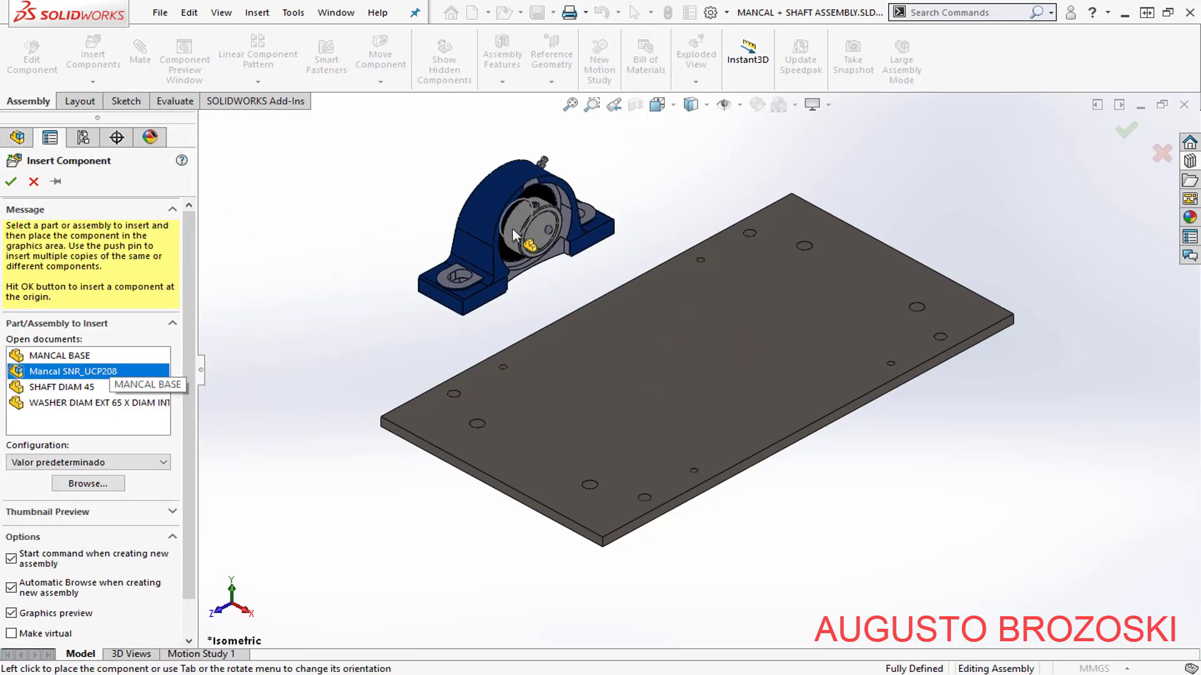
pyautogui.click(388, 261)
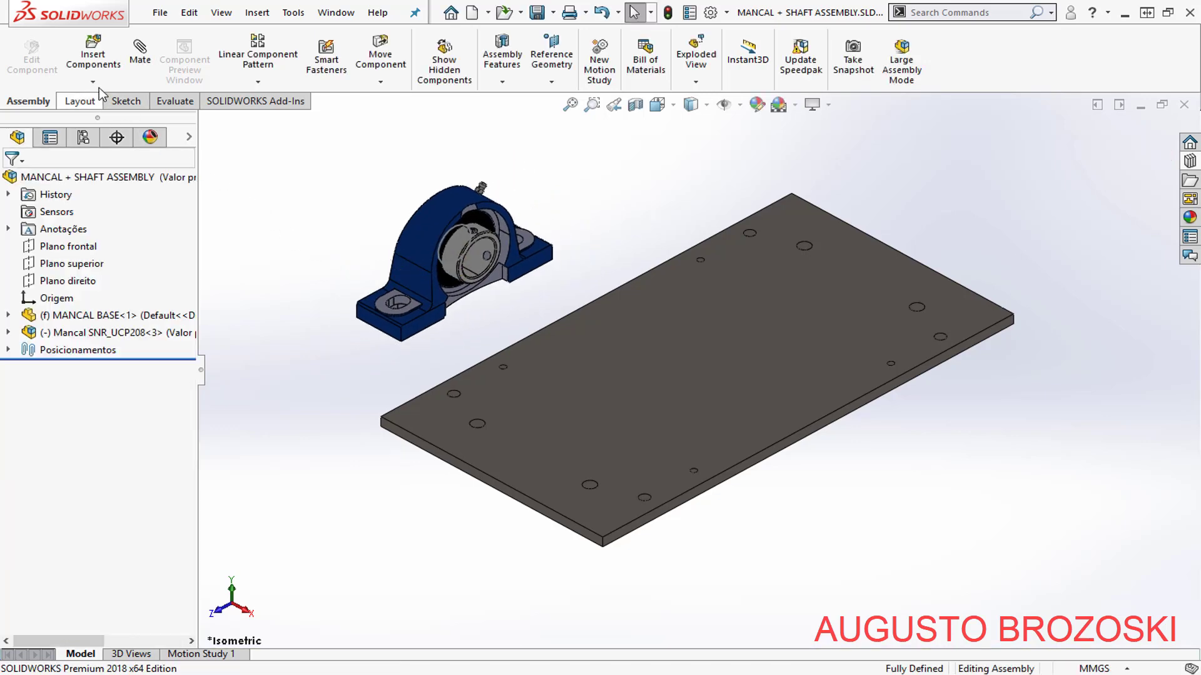
# - Add a tangent mate between the underside of the bearing's foot and the top face of the mancal base
pyautogui.click(140, 55)
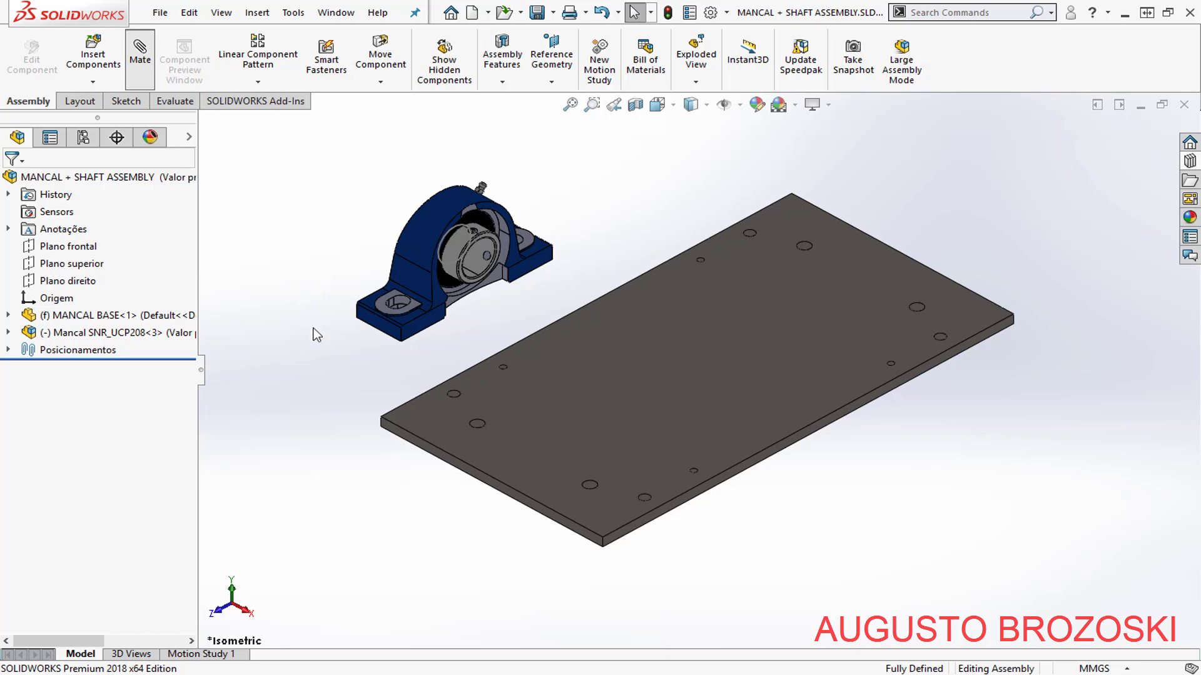
pyautogui.moveTo(346, 432); pyautogui.dragTo(383, 268, button='middle')
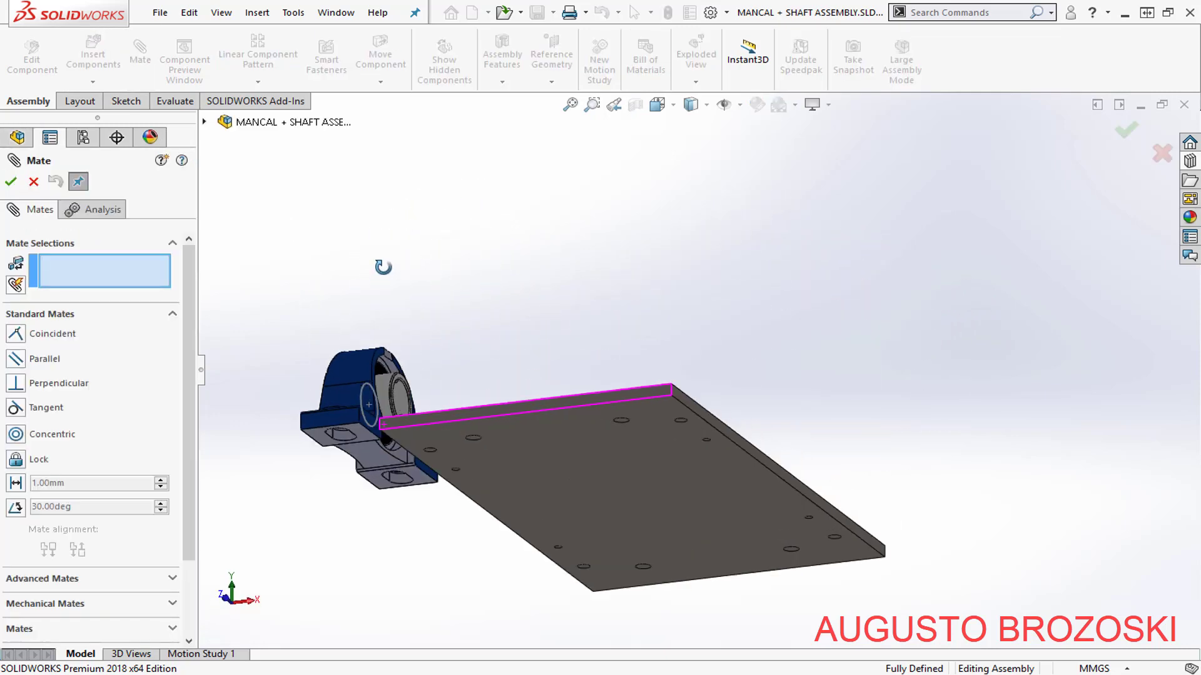
pyautogui.scroll(-5, 322, 482)
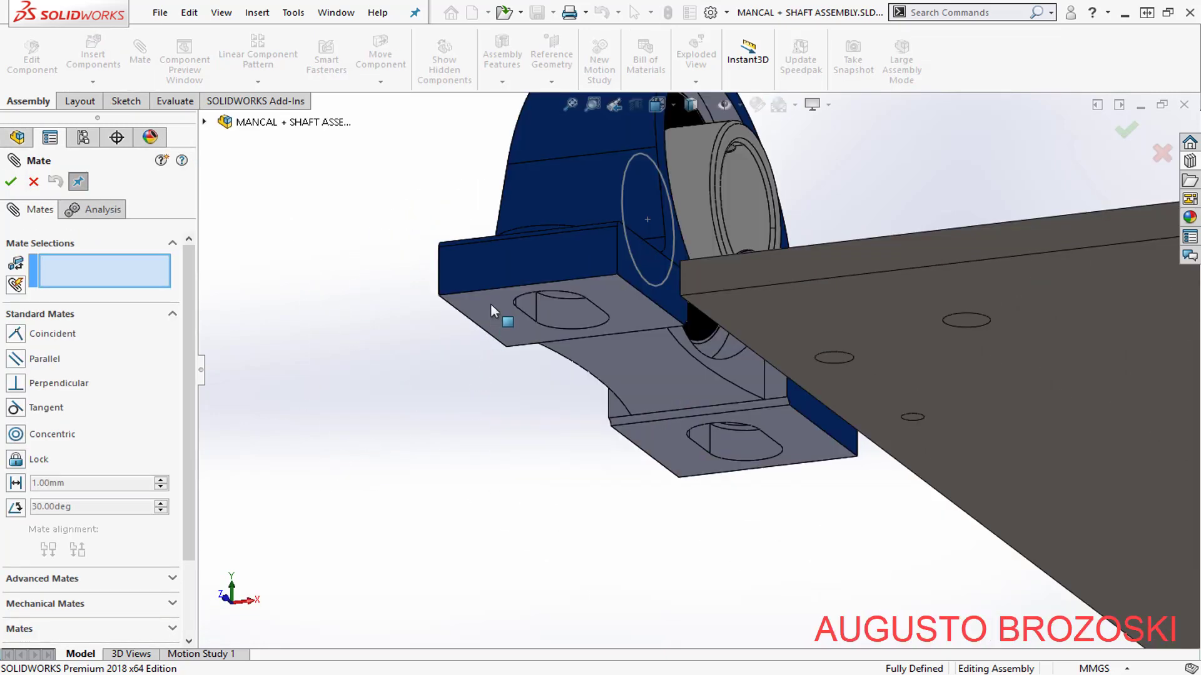
pyautogui.click(493, 303)
pyautogui.scroll(6, 427, 359)
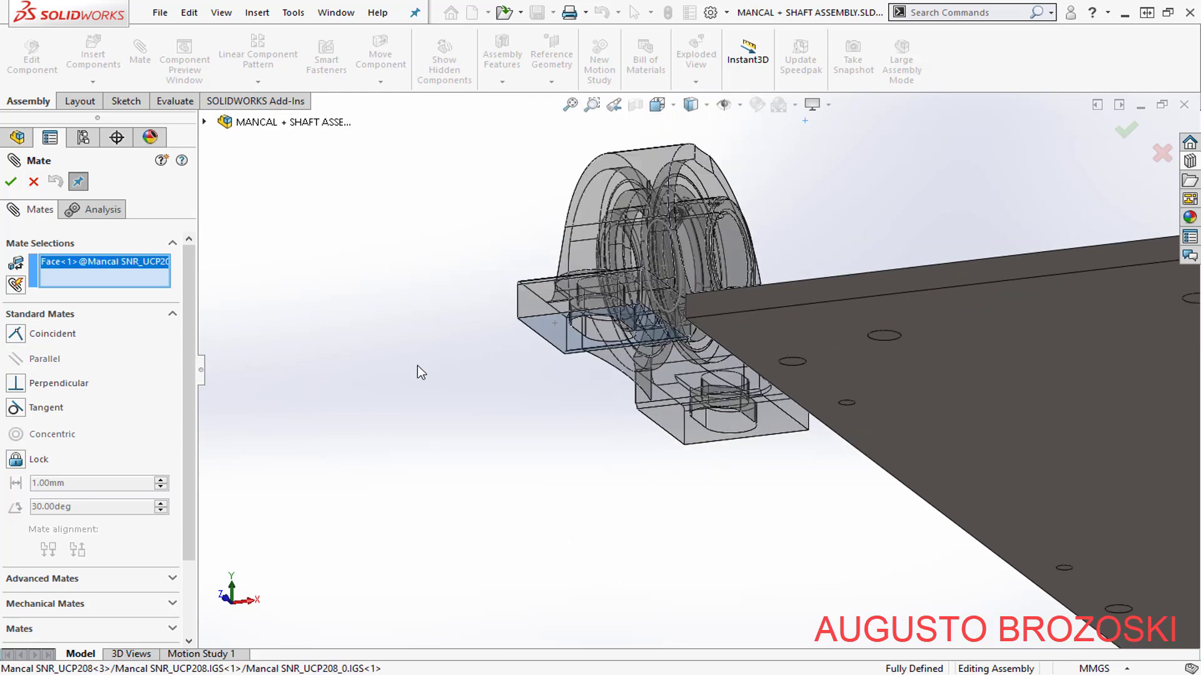
pyautogui.moveTo(613, 378); pyautogui.dragTo(1013, 573, button='middle')
pyautogui.scroll(-3, 1013, 574)
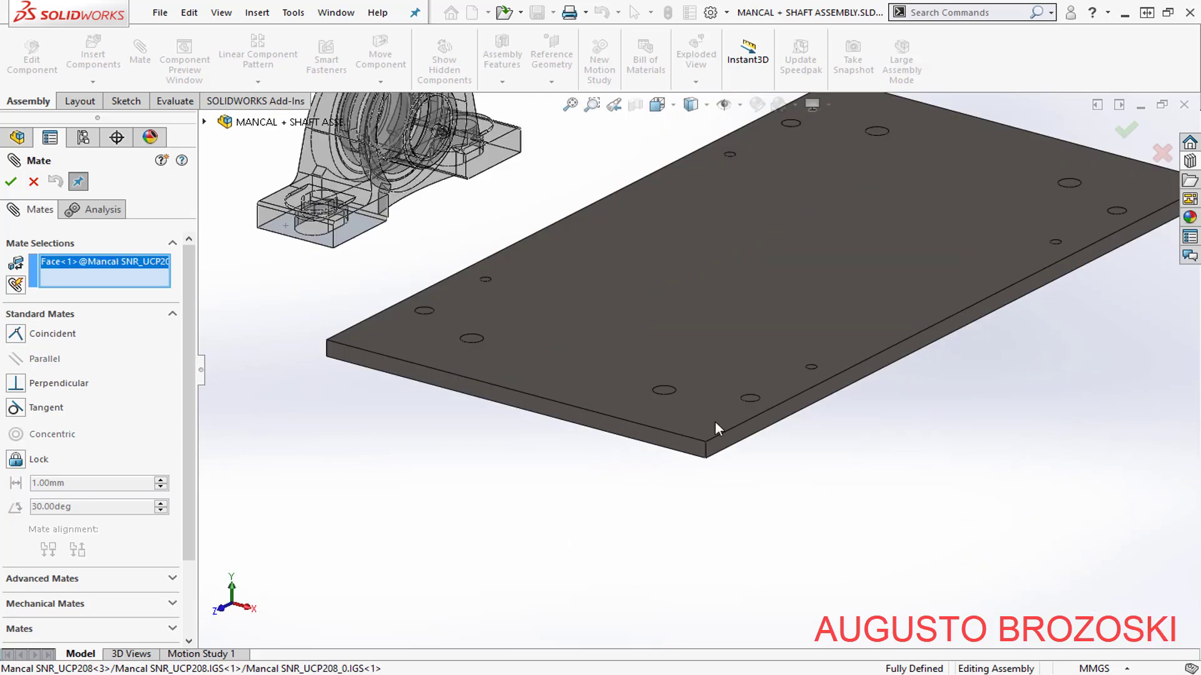
pyautogui.click(648, 354)
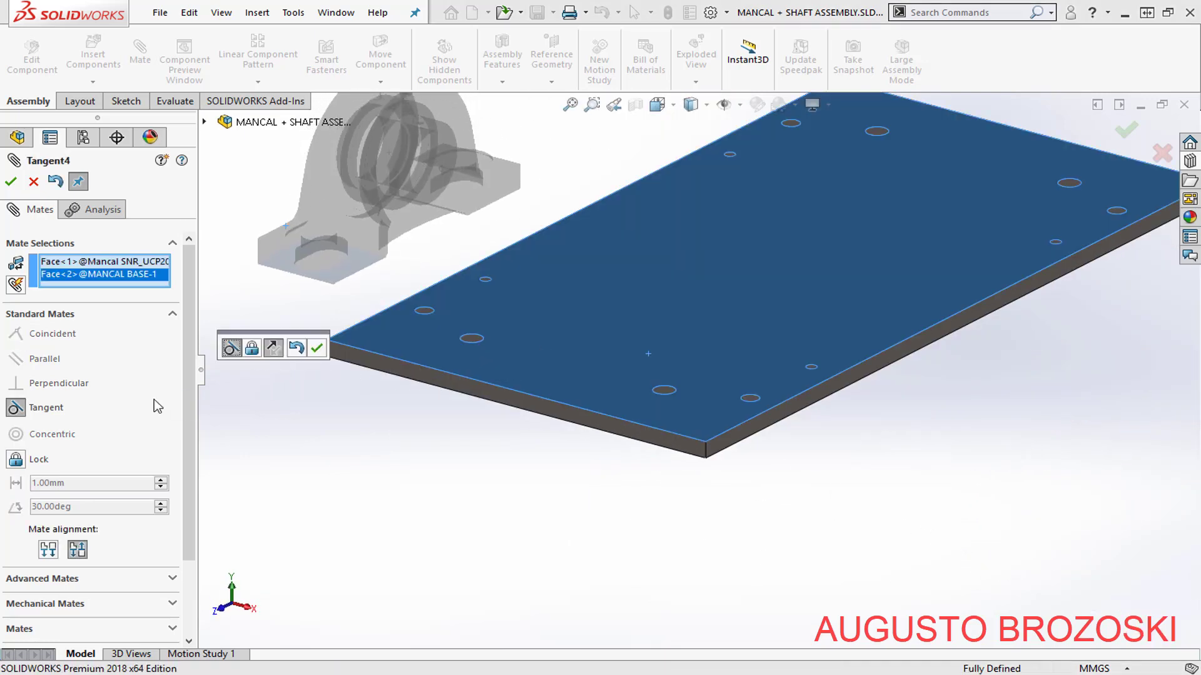
pyautogui.click(317, 348)
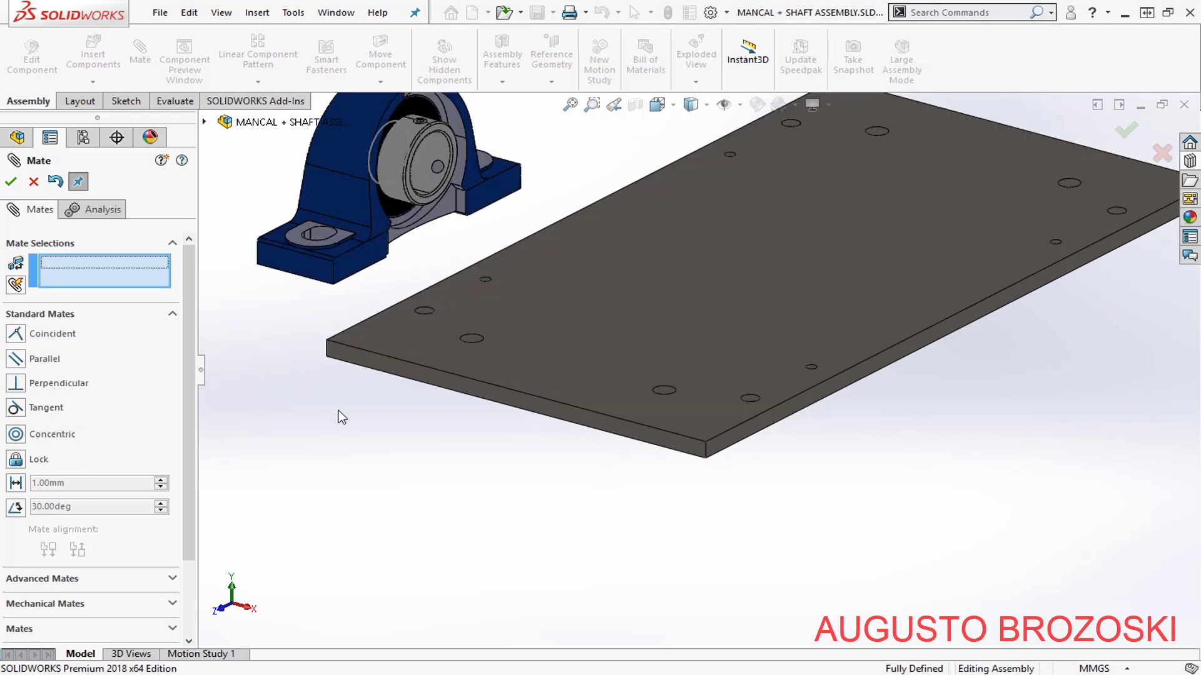
# - Add a coincident mate between the bearing's Plano frontal and the main assembly's Plano direito
pyautogui.press('f')
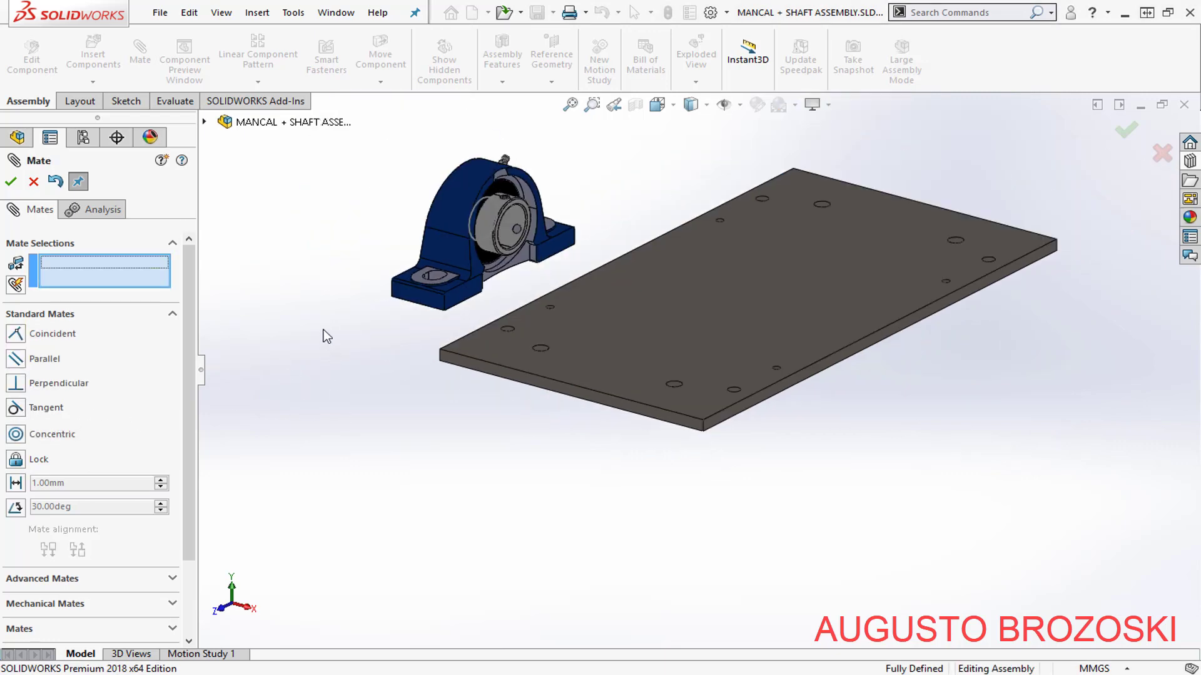
pyautogui.click(205, 123)
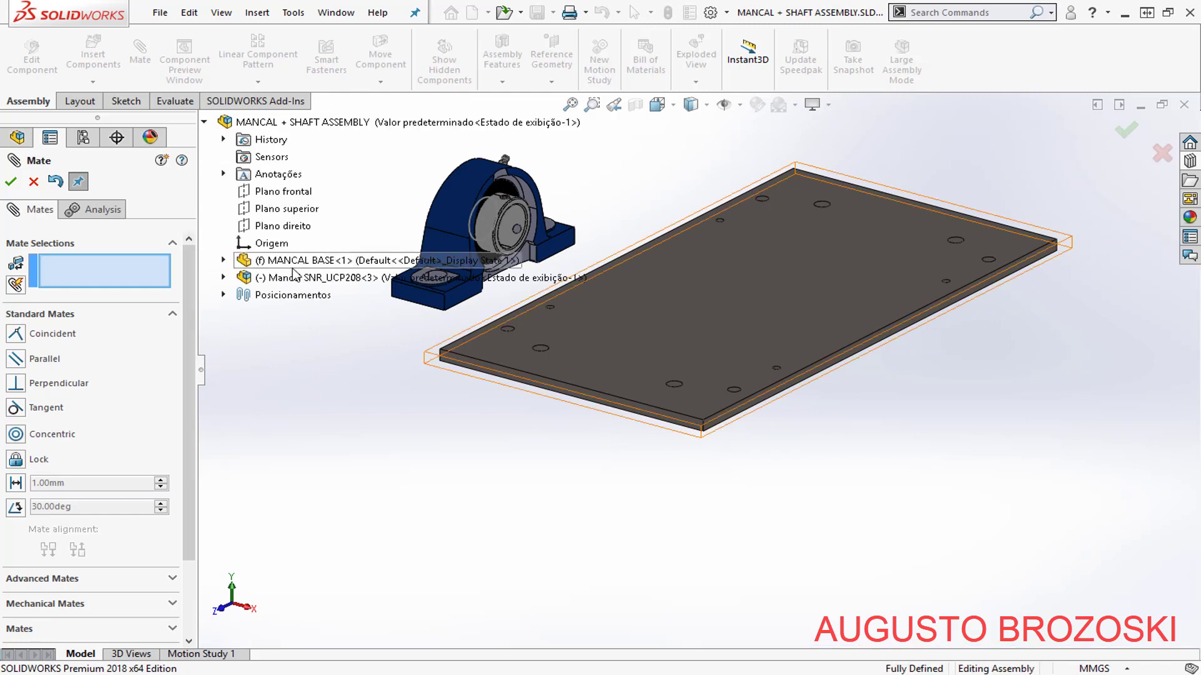
pyautogui.click(224, 278)
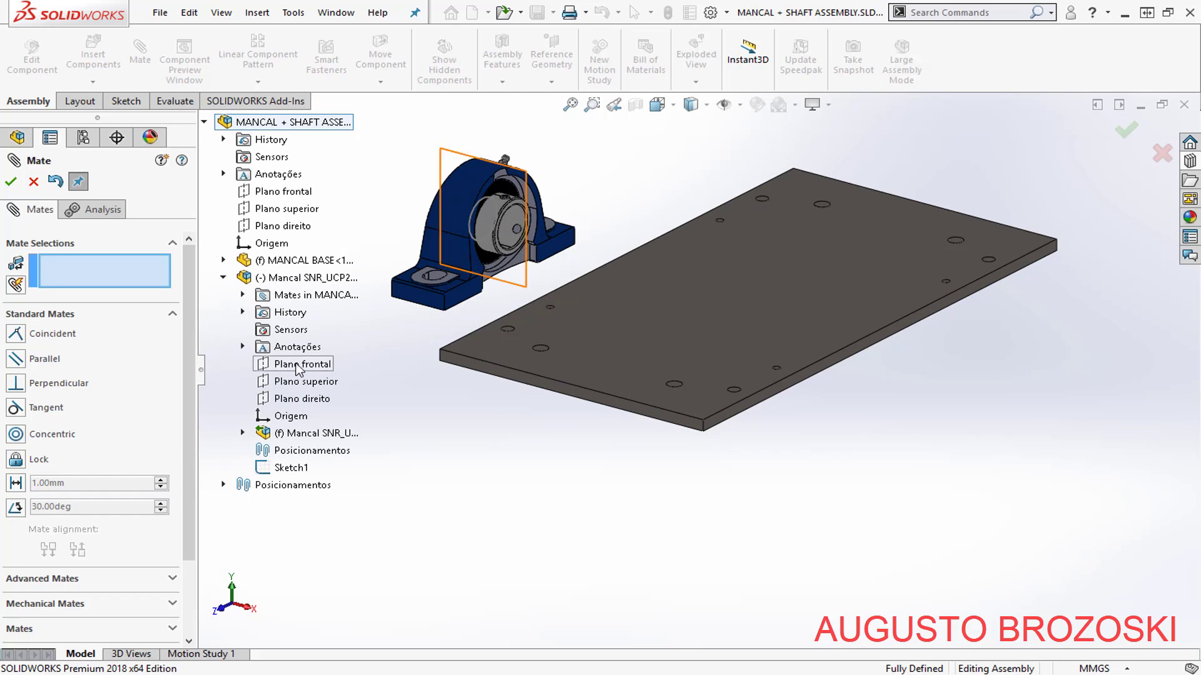
pyautogui.click(298, 367)
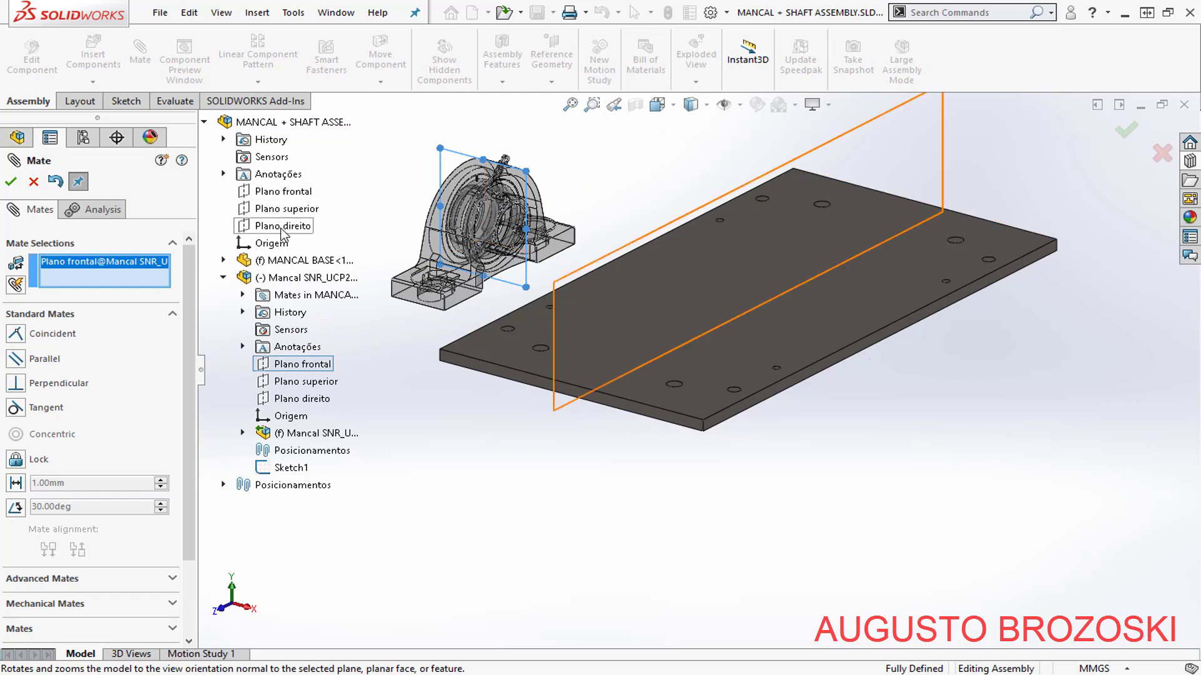
pyautogui.click(282, 229)
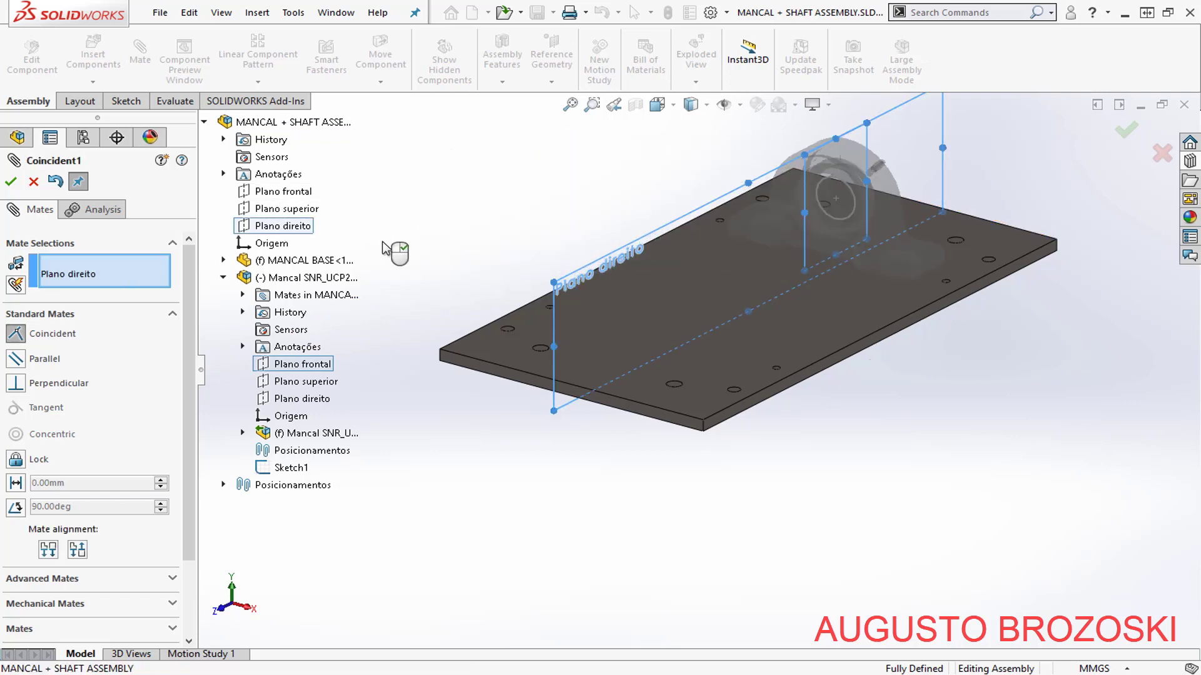
pyautogui.scroll(-5, 938, 173)
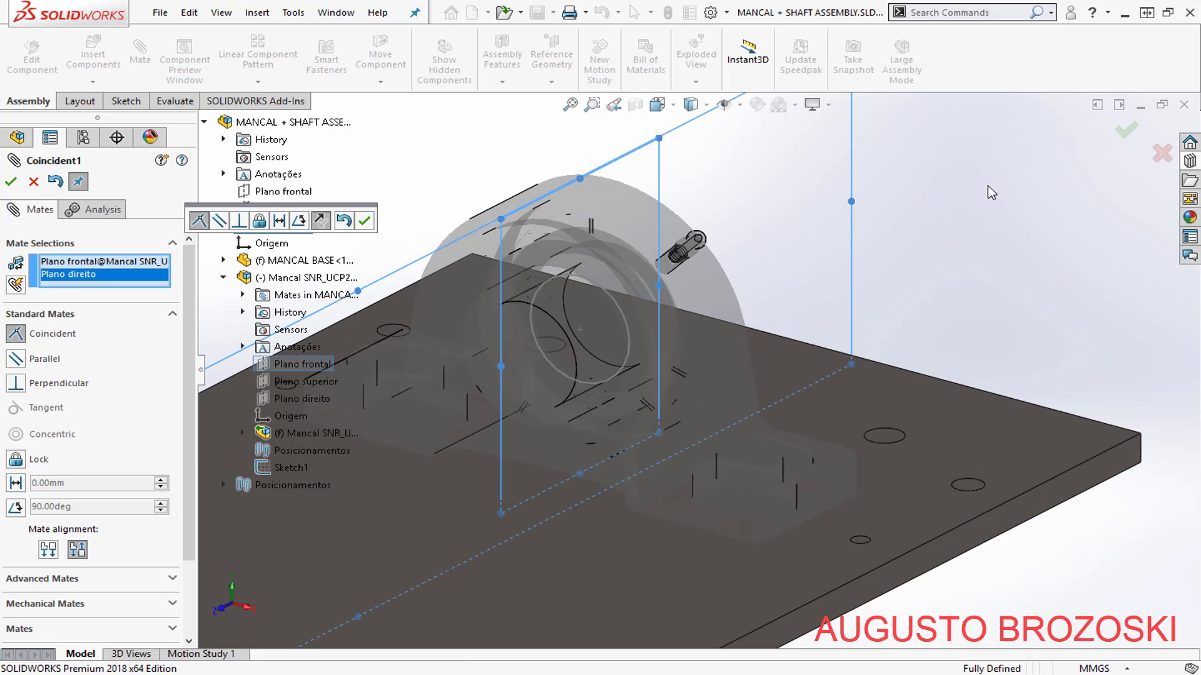
pyautogui.click(657, 104)
pyautogui.click(704, 175)
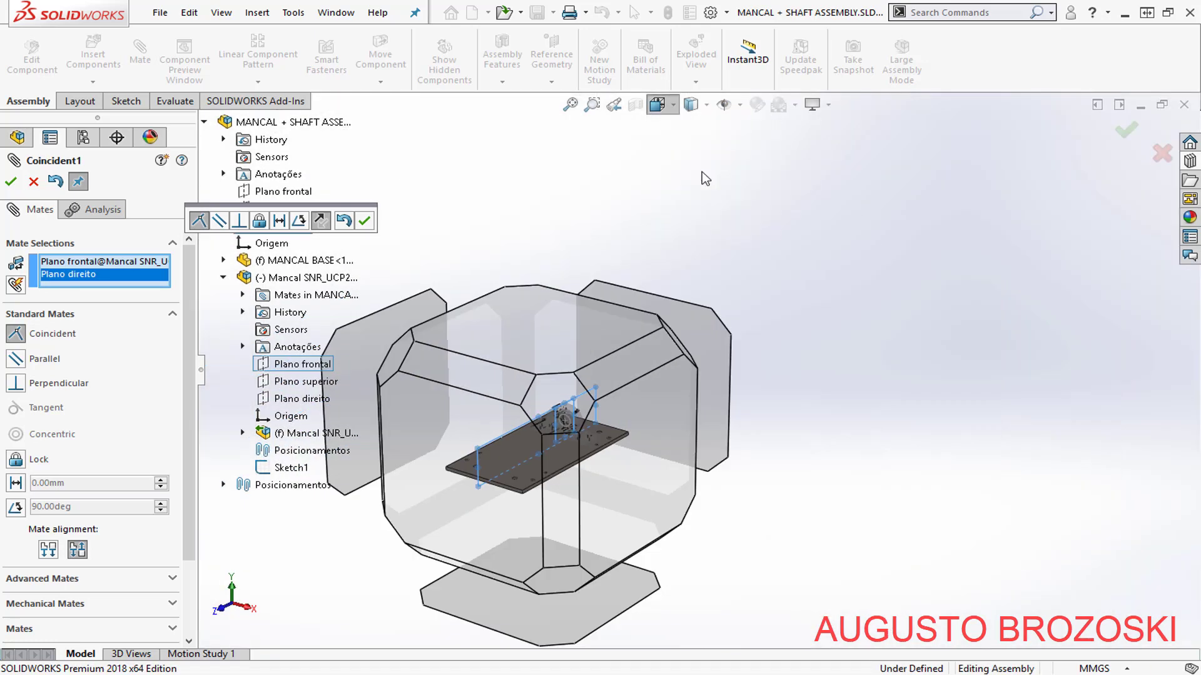
pyautogui.scroll(-1, 897, 358)
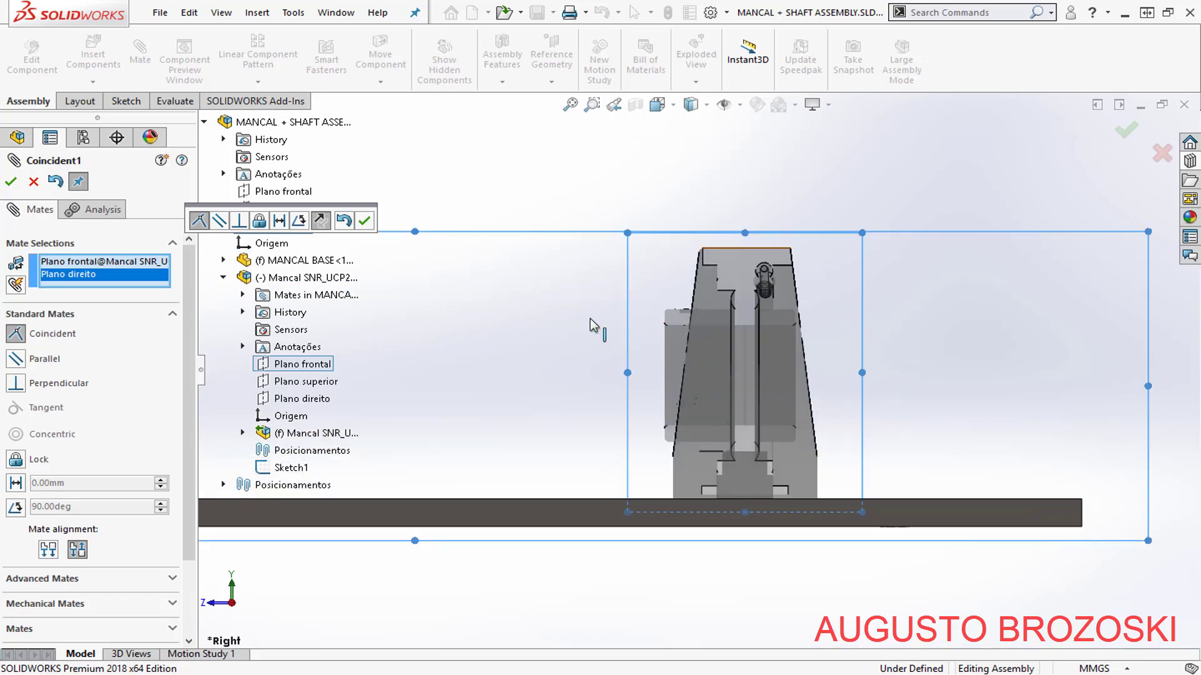
pyautogui.click(364, 221)
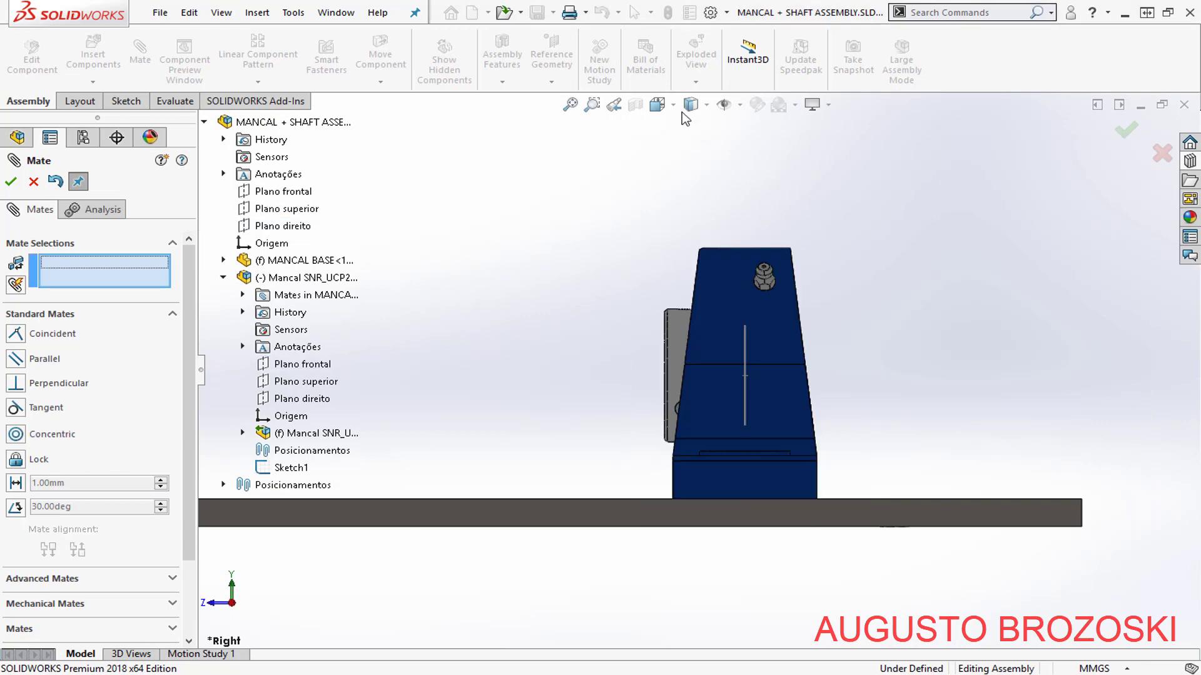
# - Set up a 51 mm distance mate between the bearing's Plano direito and the short end face of the mancal base
pyautogui.click(658, 104)
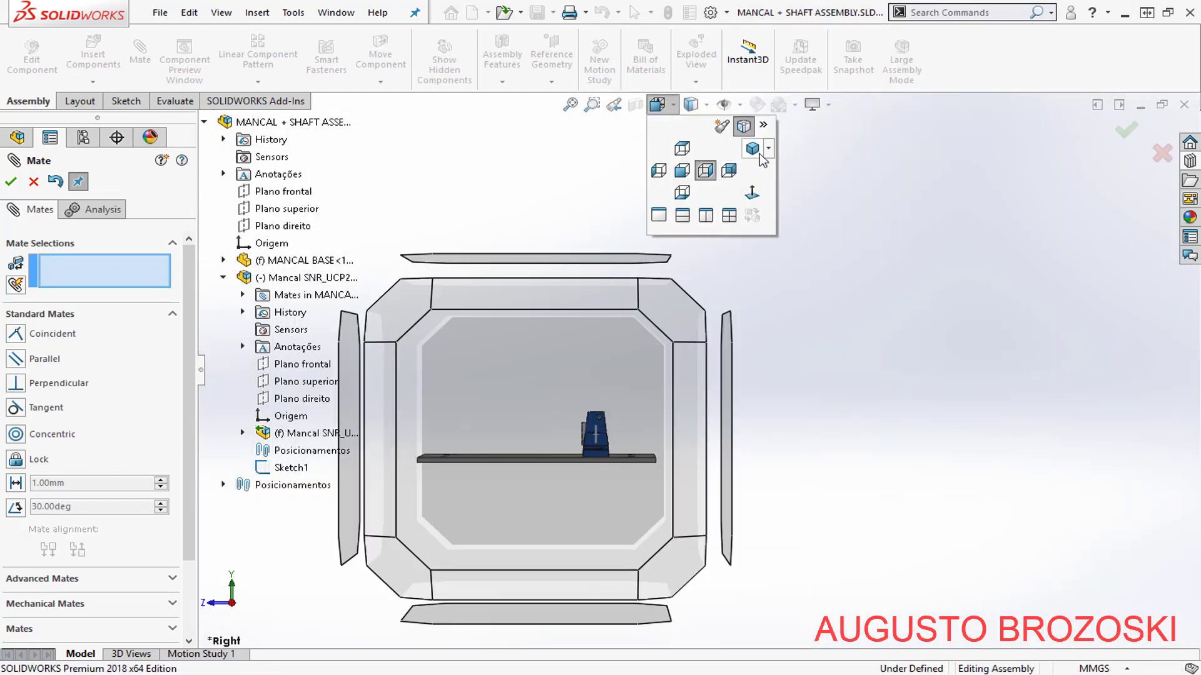
pyautogui.click(754, 150)
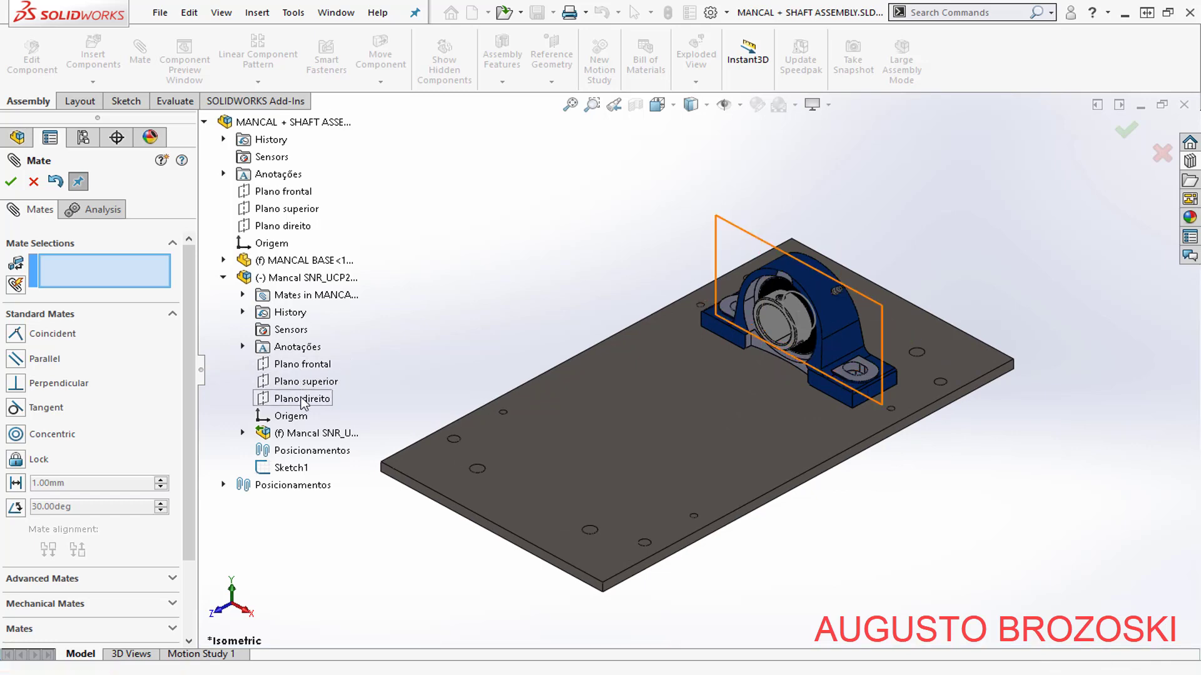
pyautogui.click(302, 400)
pyautogui.scroll(-3, 475, 569)
pyautogui.scroll(-2, 521, 567)
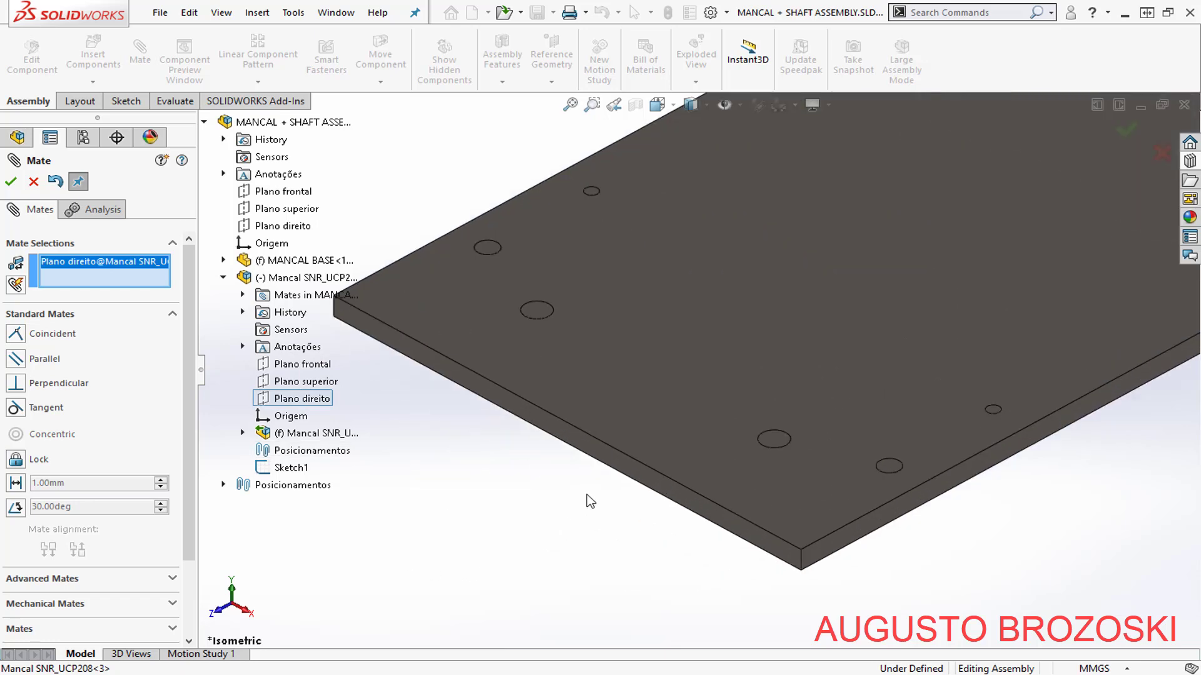
pyautogui.click(609, 463)
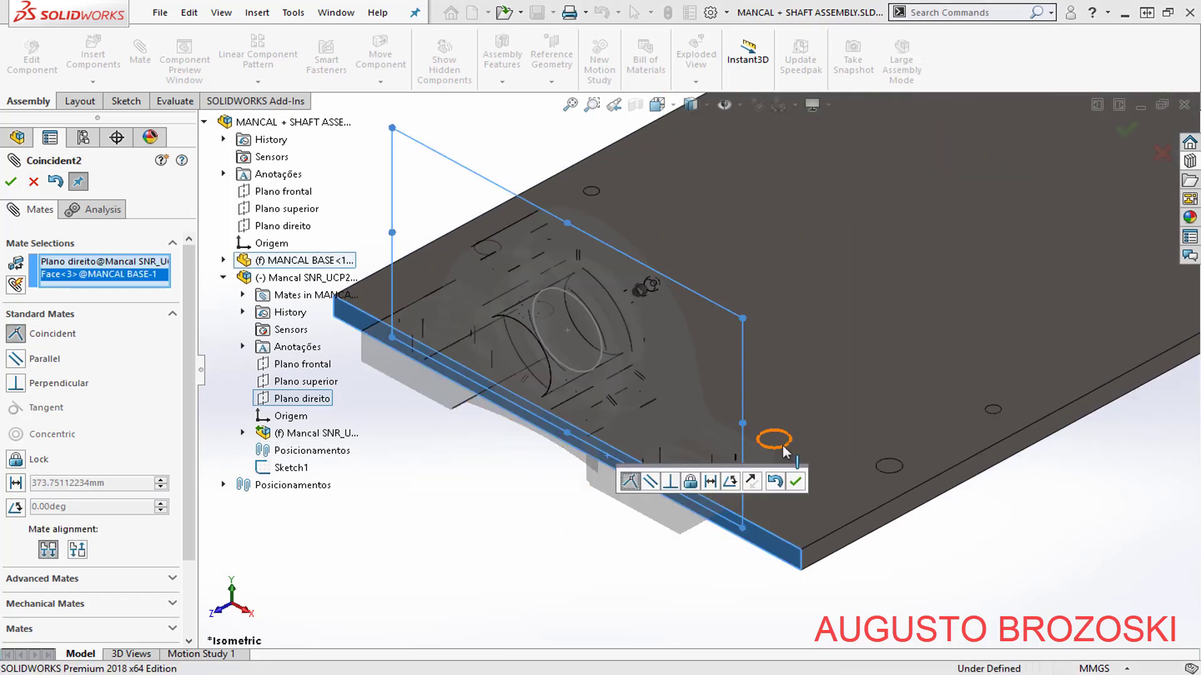
pyautogui.click(709, 481)
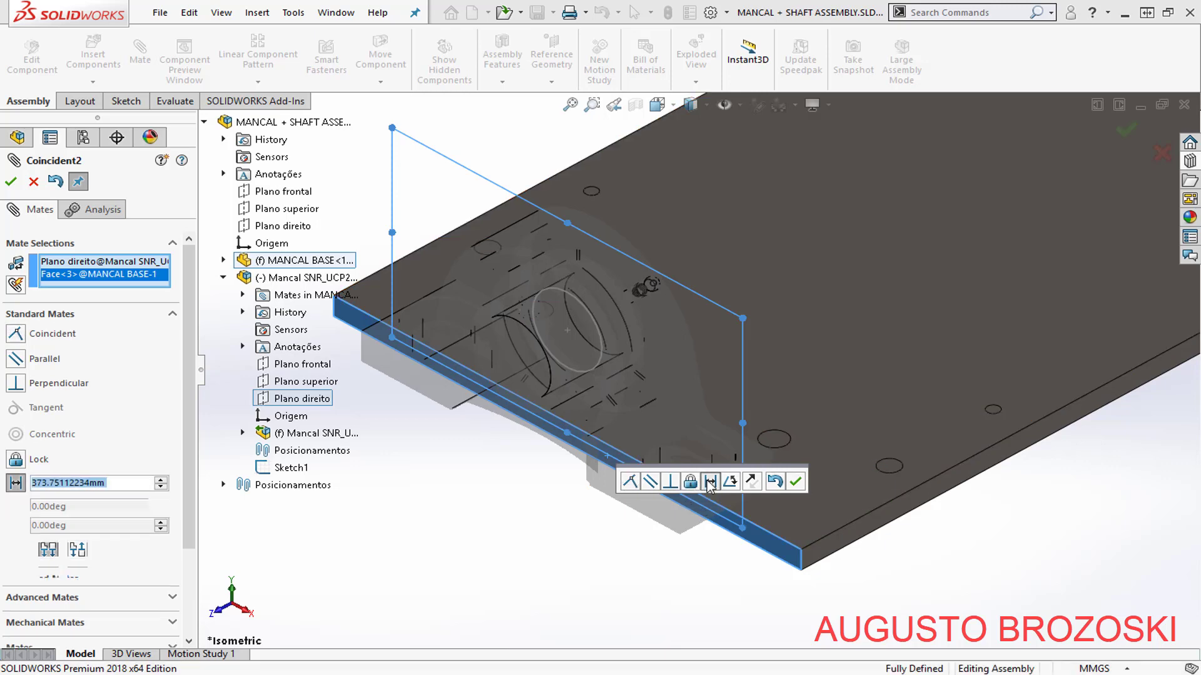
pyautogui.click(136, 483)
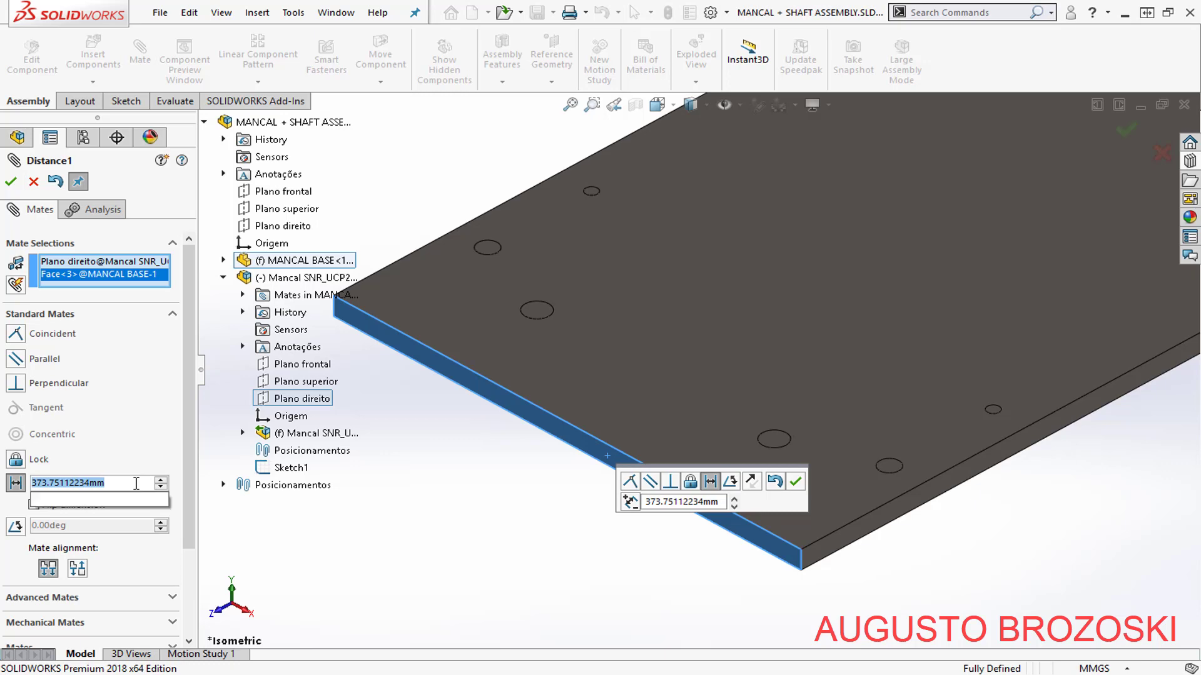
pyautogui.write('51')
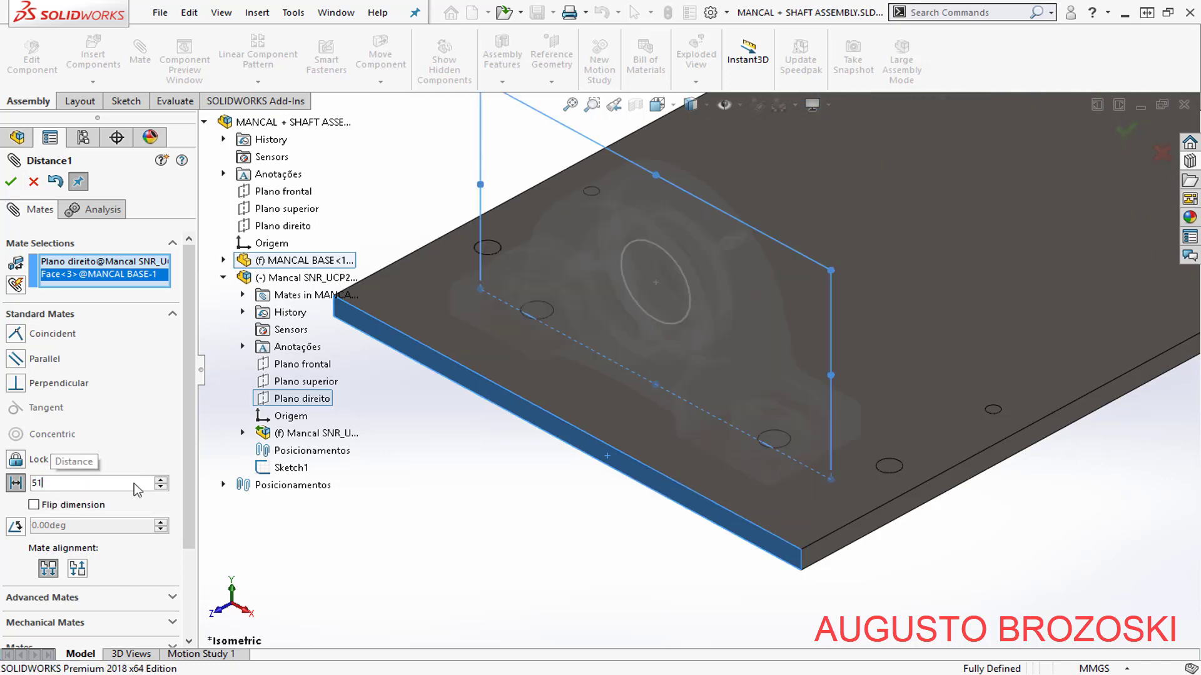
pyautogui.press('Return')
# - Check the bearing's foot holes against the base plate holes, accept the distance mate and finish mating
pyautogui.moveTo(421, 517); pyautogui.dragTo(425, 582, button='middle')
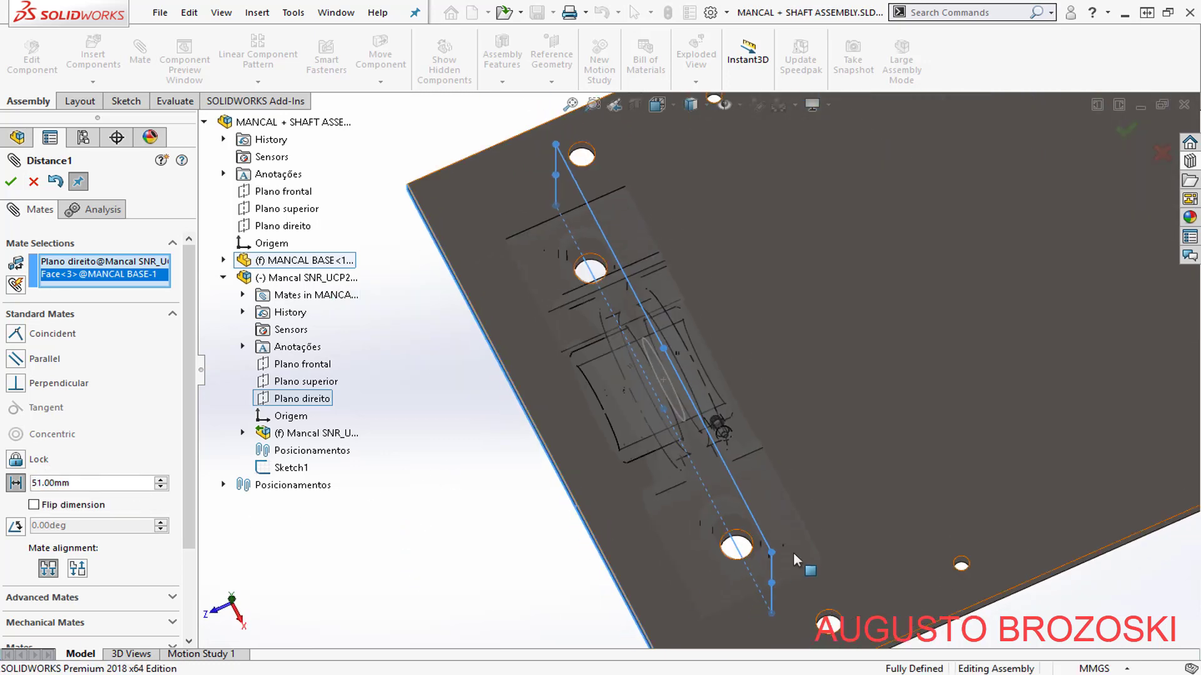
pyautogui.scroll(-5, 769, 561)
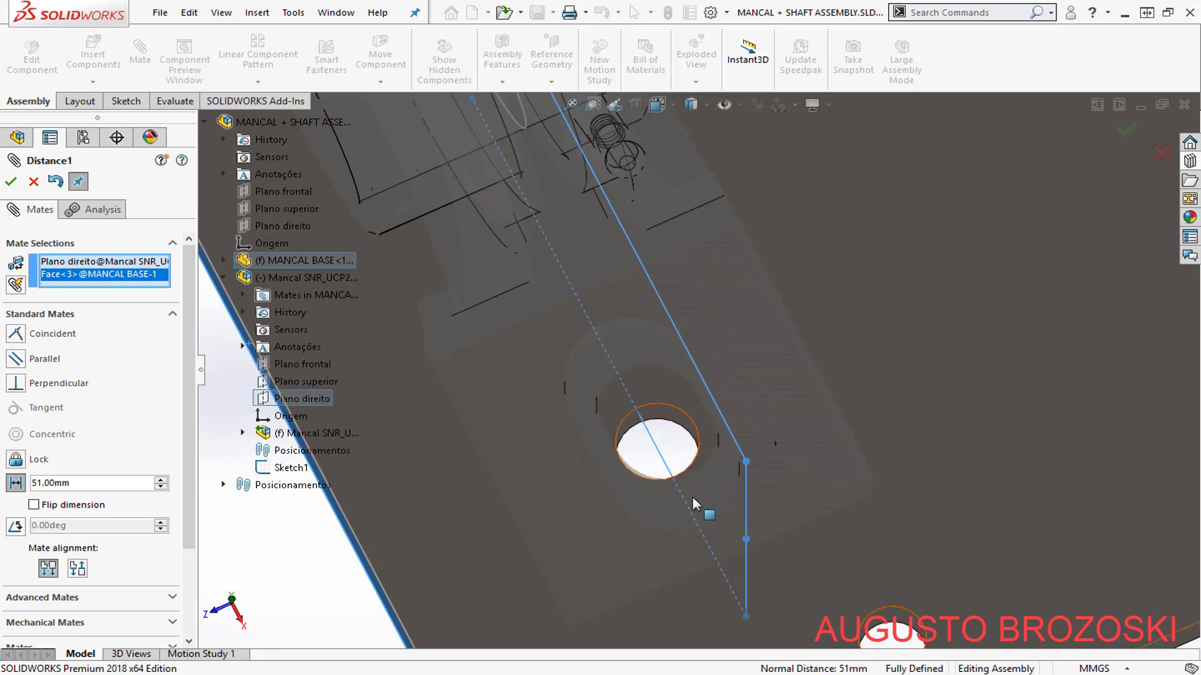
pyautogui.scroll(6, 719, 507)
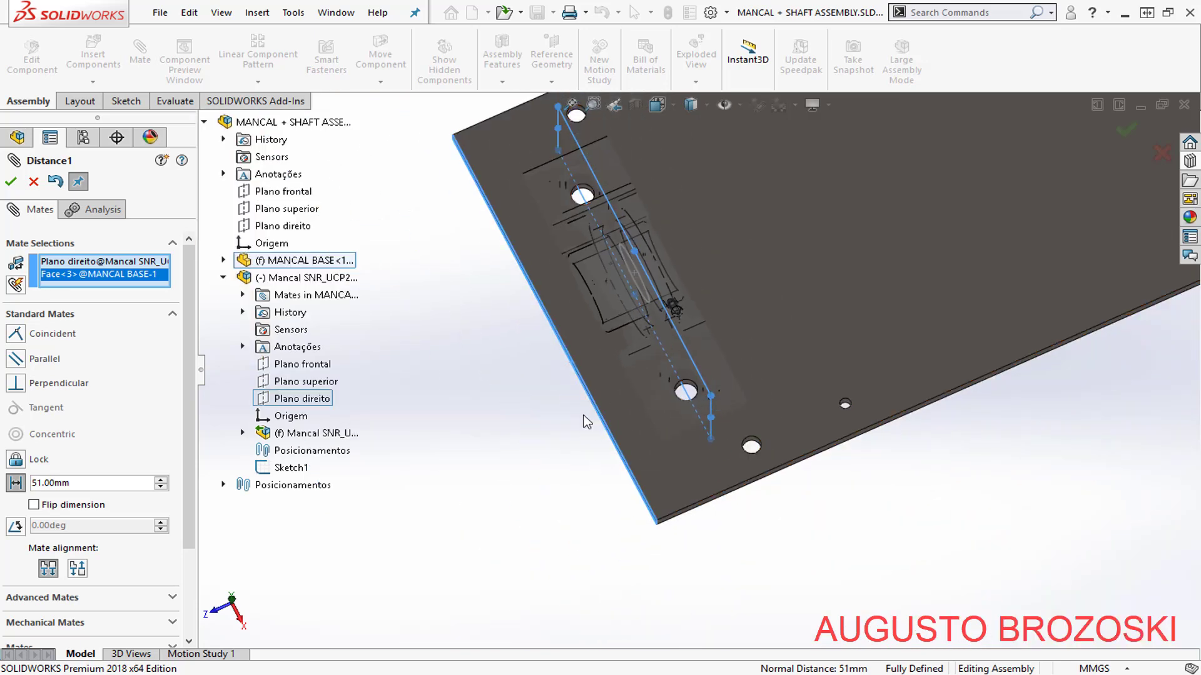
pyautogui.click(11, 183)
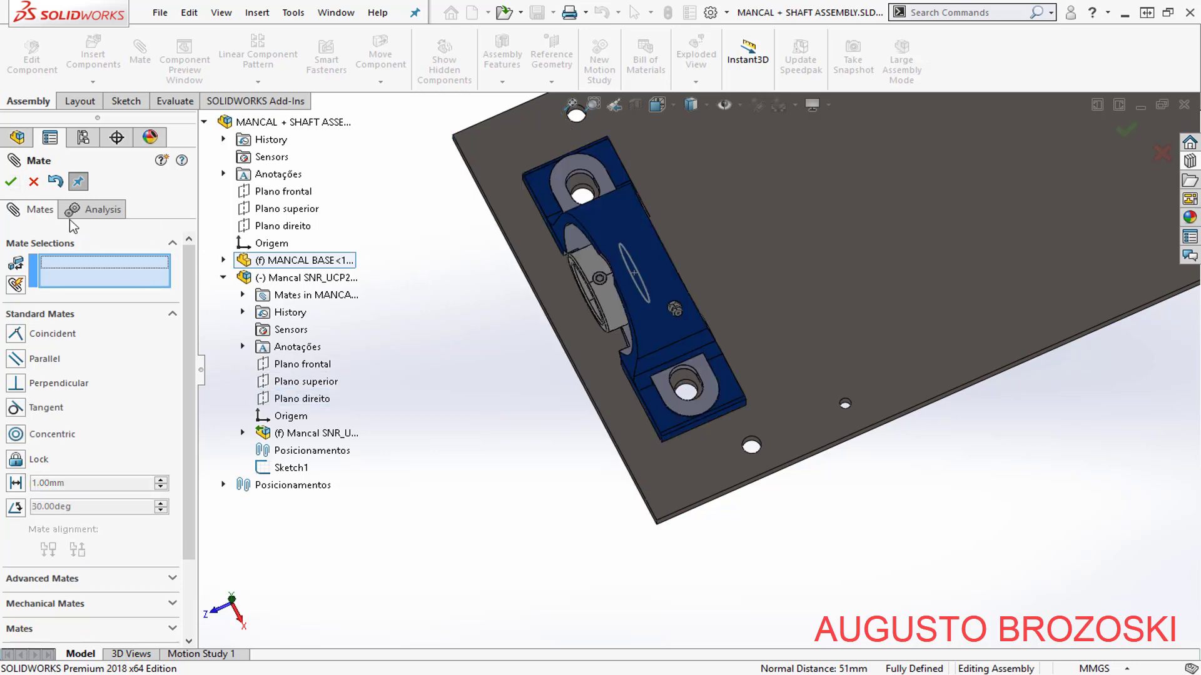
pyautogui.click(11, 183)
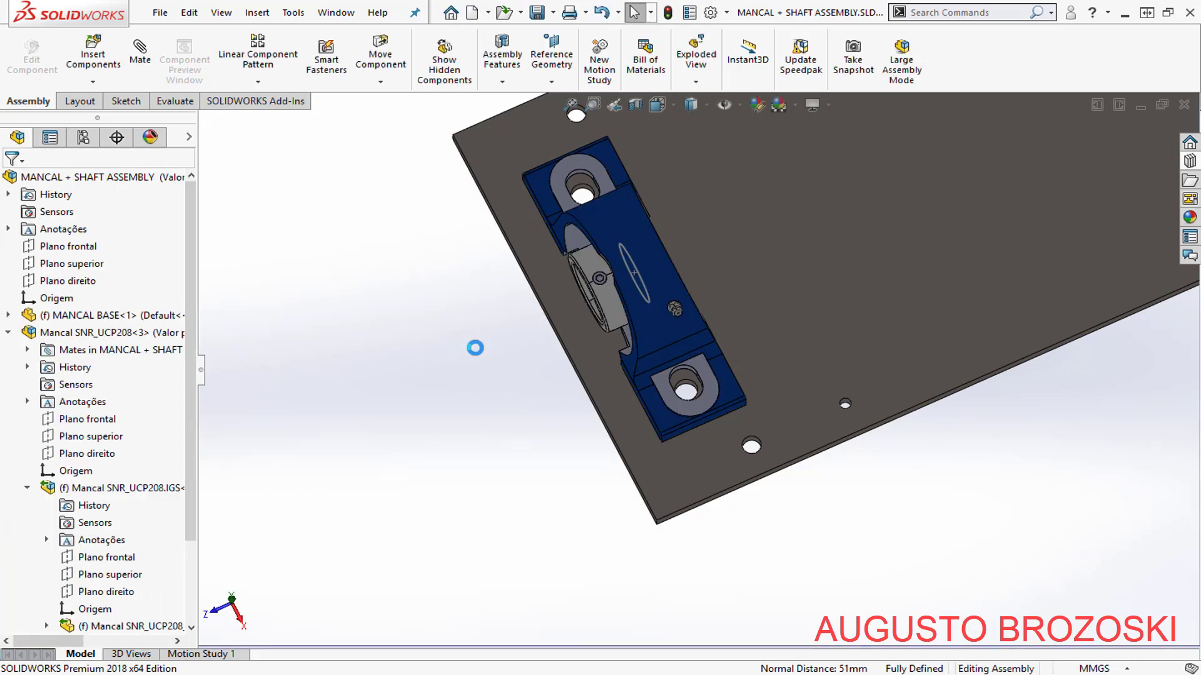
# - Show the whole bearing and base assembly in isometric view
pyautogui.scroll(10, 635, 161)
pyautogui.click(656, 104)
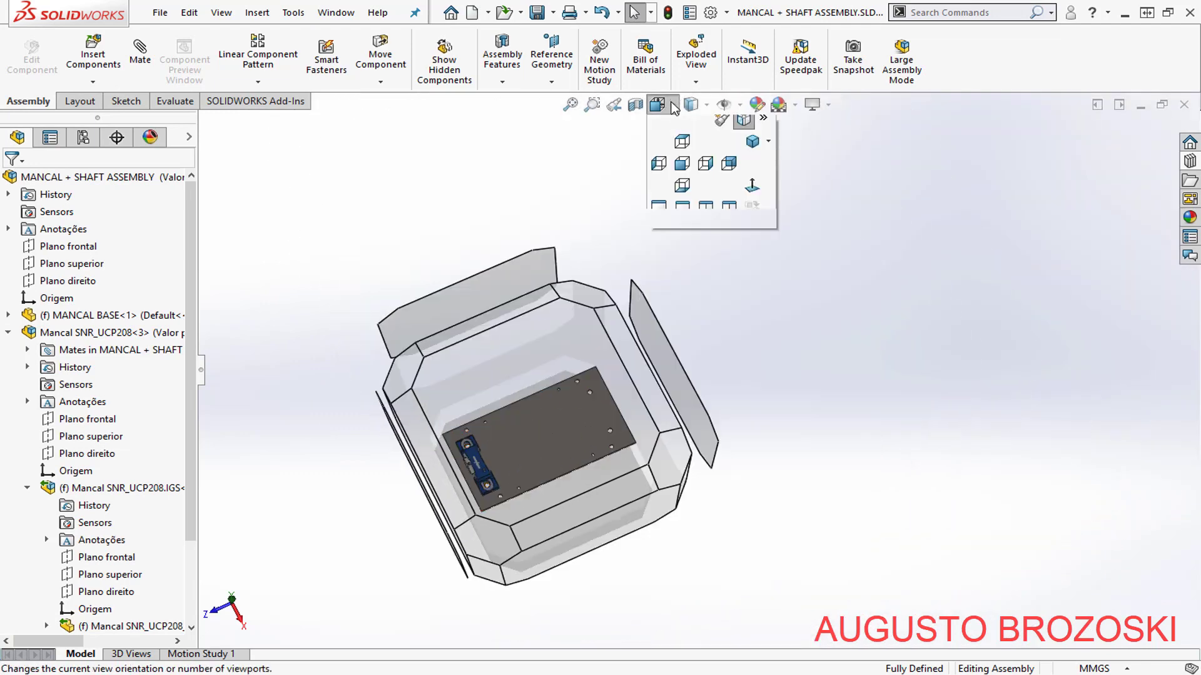
pyautogui.click(691, 104)
pyautogui.click(657, 104)
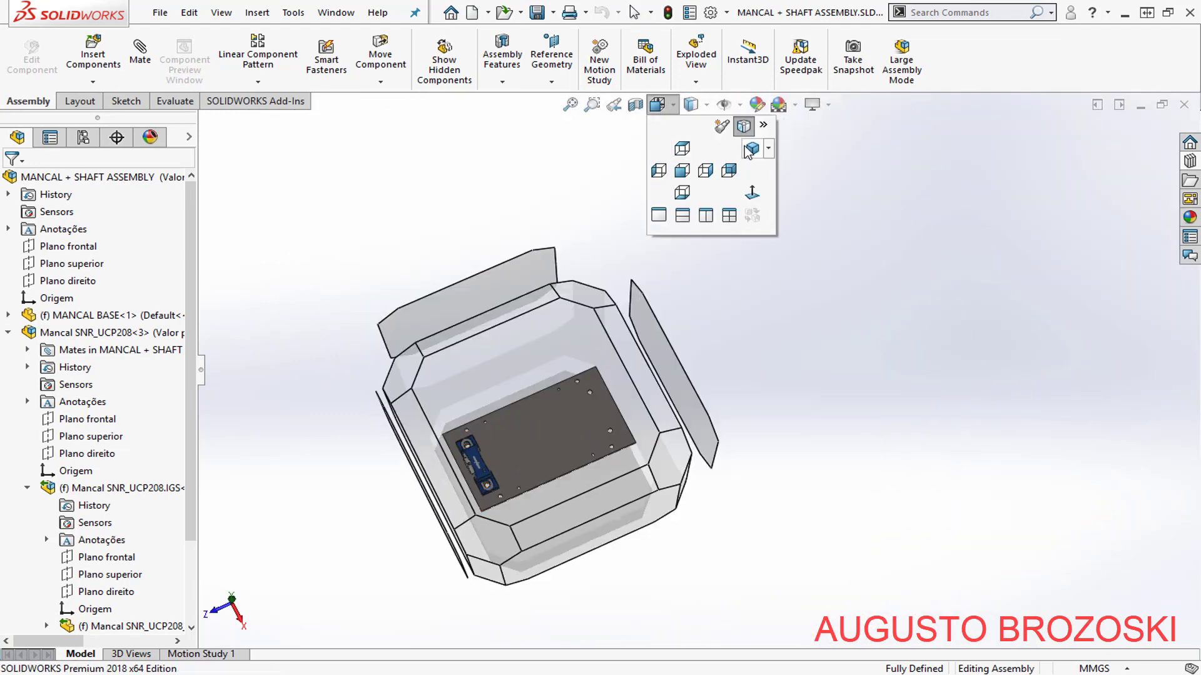
pyautogui.click(751, 149)
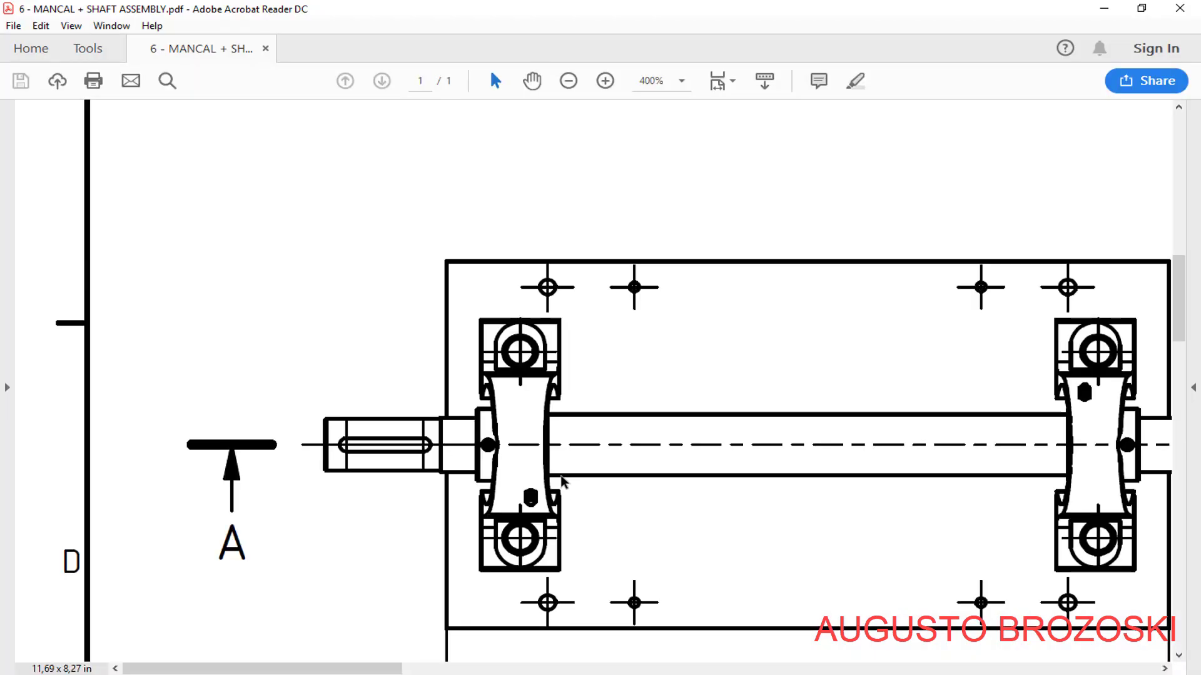
# - Fit the full drawing page in view and examine the bearing and shaft assembly layout
pyautogui.click(718, 81)
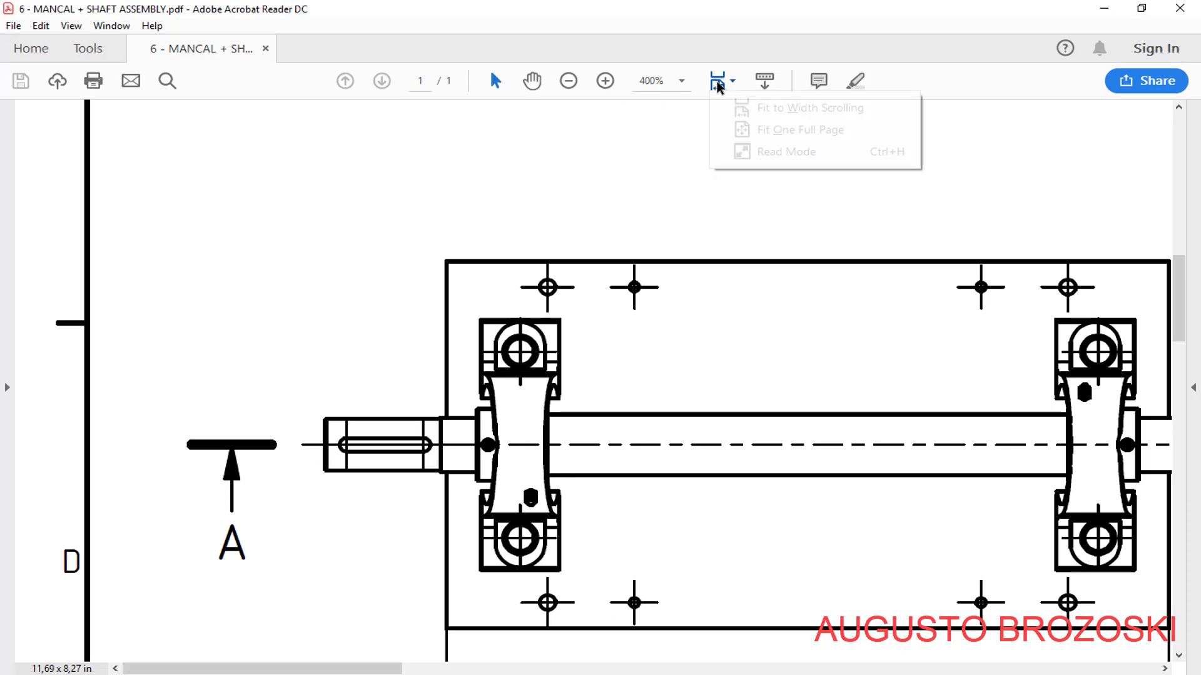
pyautogui.click(741, 127)
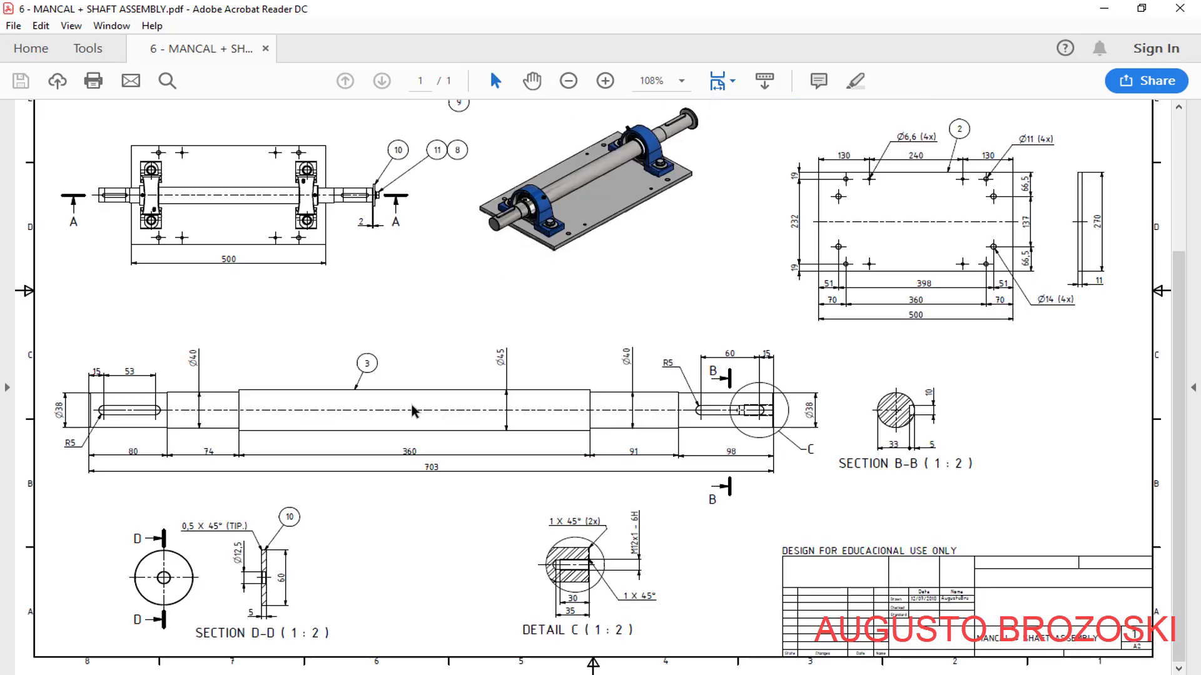
pyautogui.scroll(3, 349, 354)
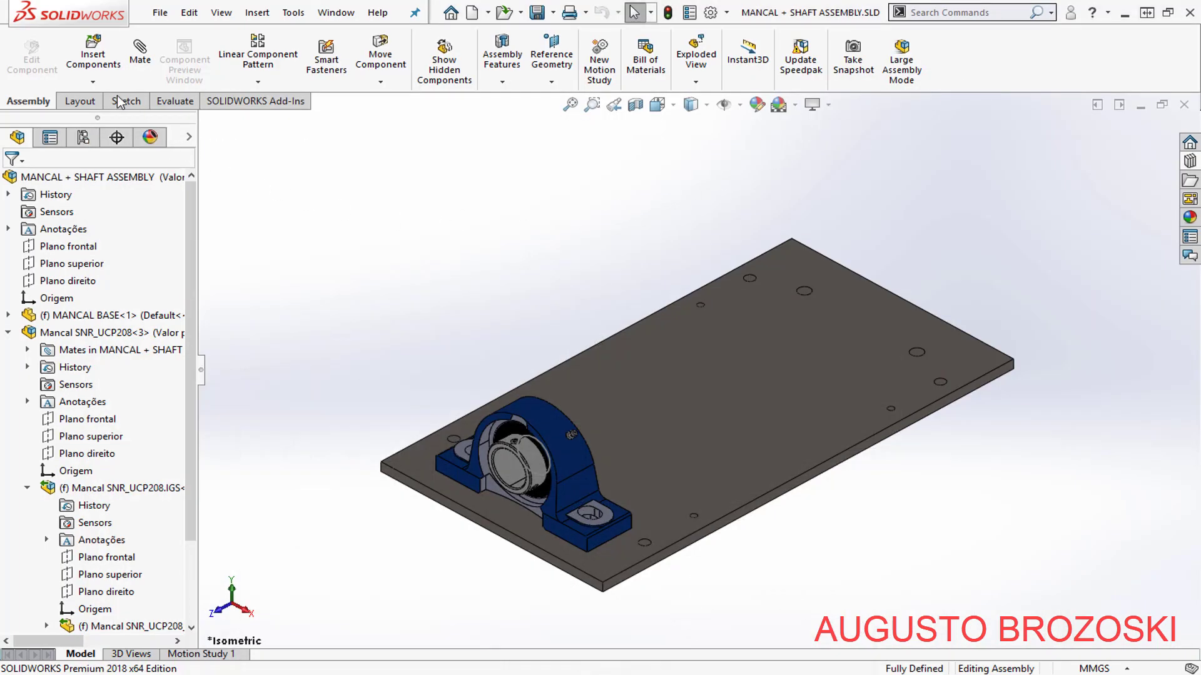
# - In SOLIDWORKS, insert the SHAFT DIAM 45 part into the assembly and place it freely above the base plate
pyautogui.click(93, 56)
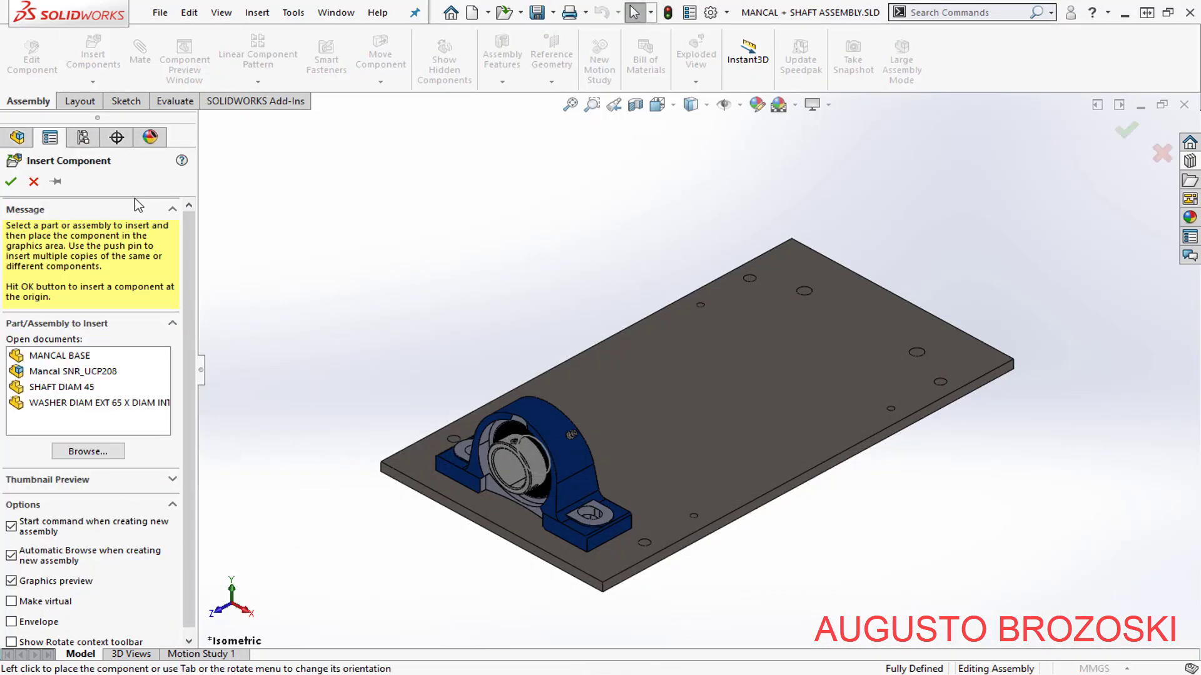
pyautogui.click(62, 388)
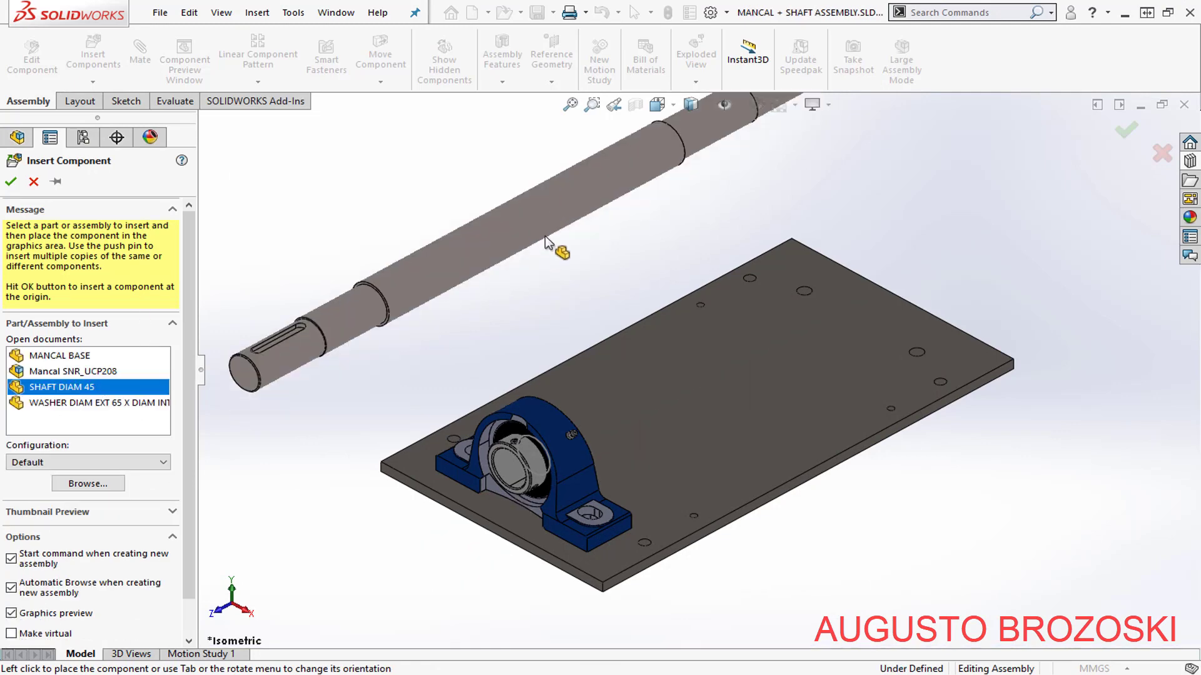
pyautogui.click(608, 269)
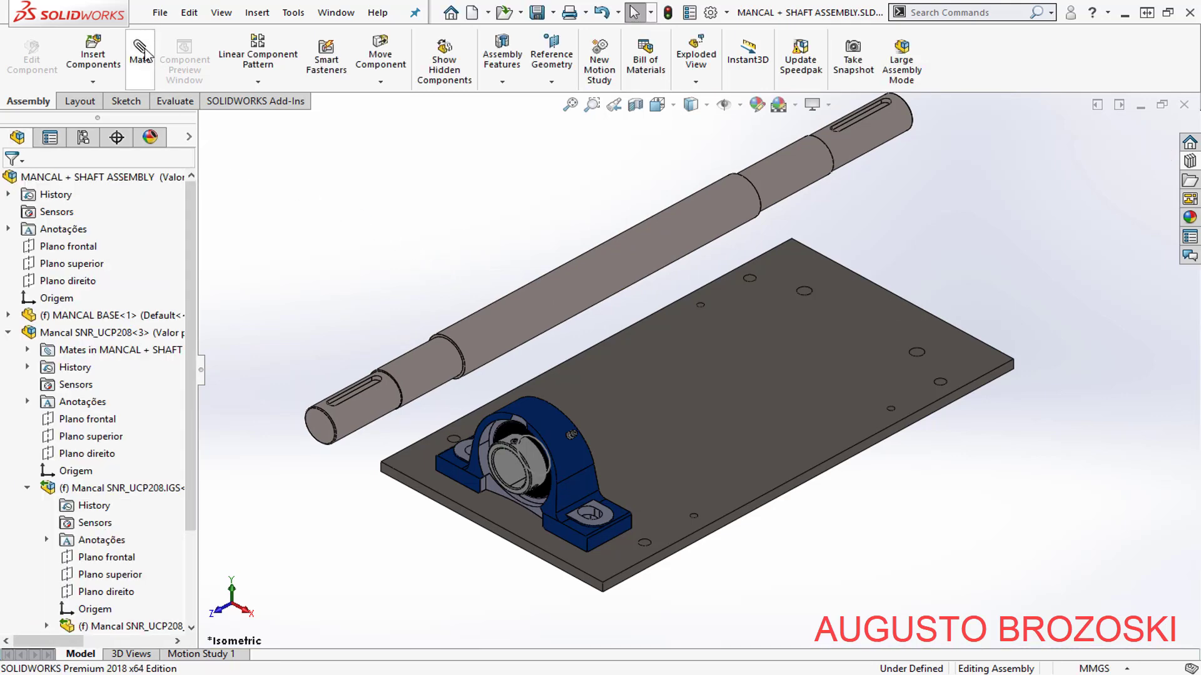
# - Add a tangent mate between the shaft's 45 mm shoulder face and the end face of the bearing's inner ring
pyautogui.click(143, 55)
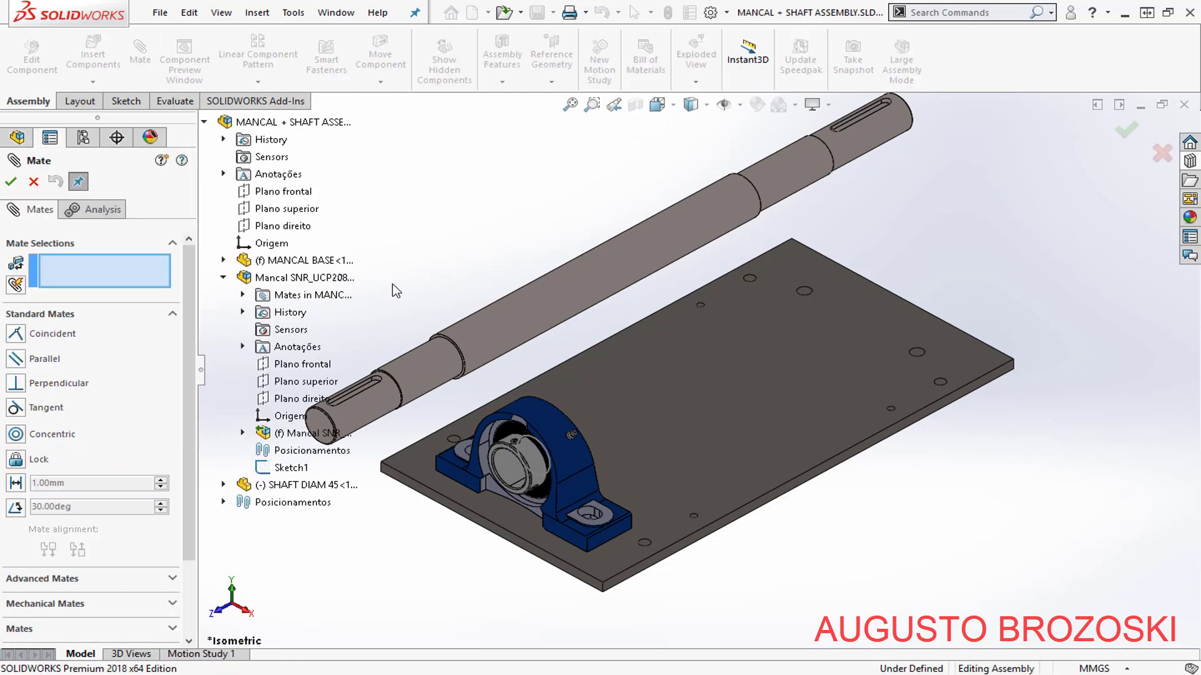
pyautogui.scroll(-6, 416, 356)
pyautogui.scroll(-3, 557, 337)
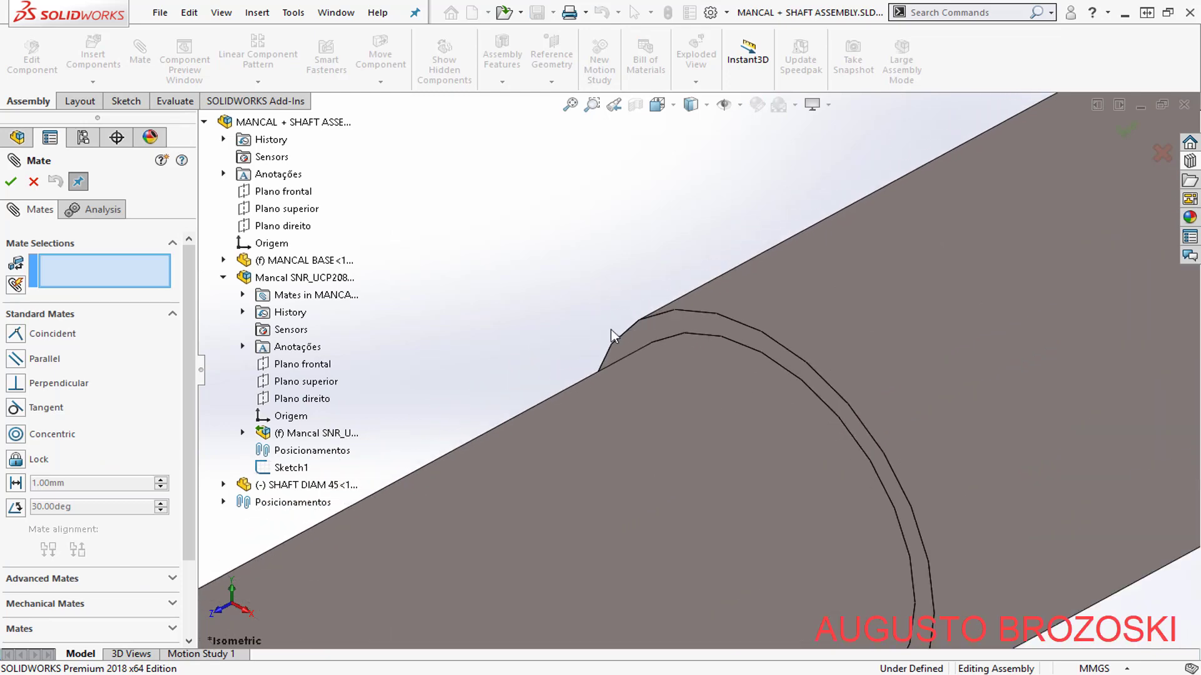
pyautogui.click(658, 331)
pyautogui.scroll(-3, 579, 347)
pyautogui.scroll(8, 579, 347)
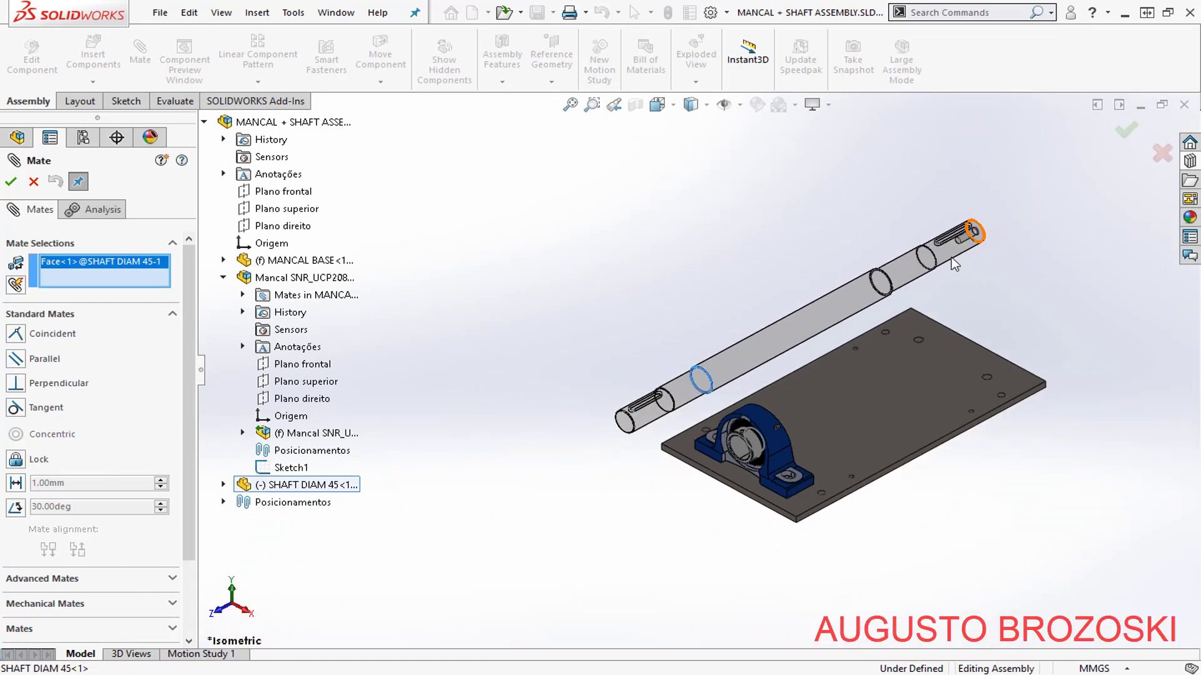
pyautogui.moveTo(810, 383); pyautogui.dragTo(735, 339, button='middle')
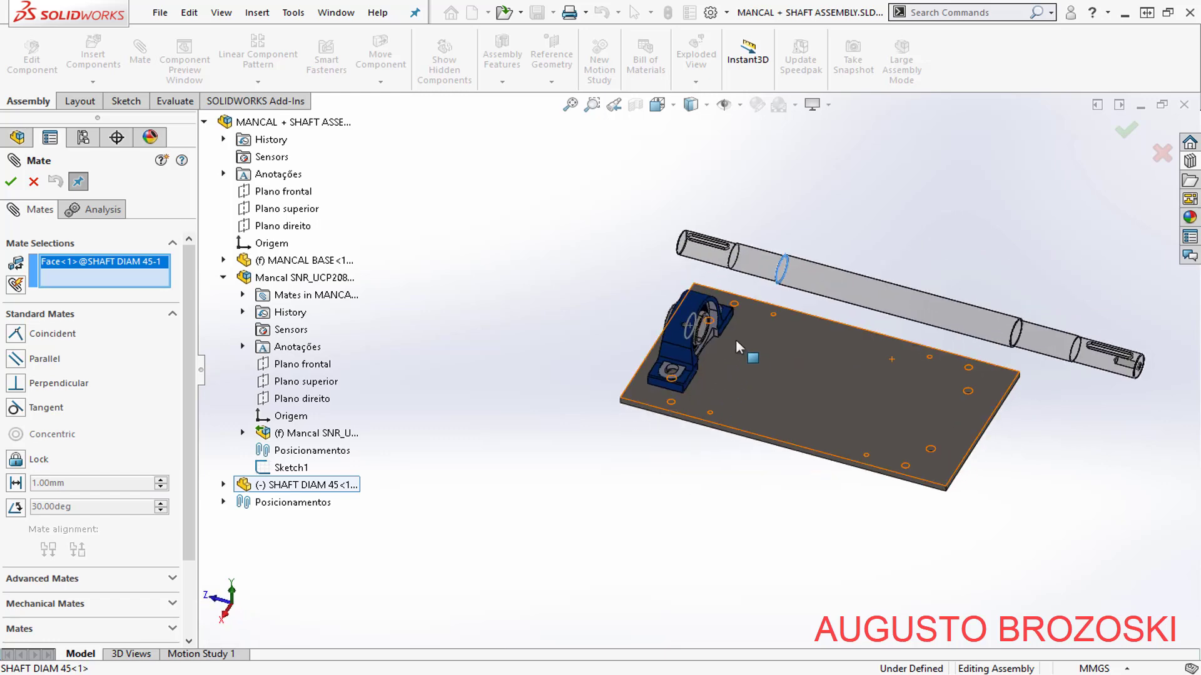
pyautogui.scroll(-4, 719, 316)
pyautogui.scroll(-5, 719, 316)
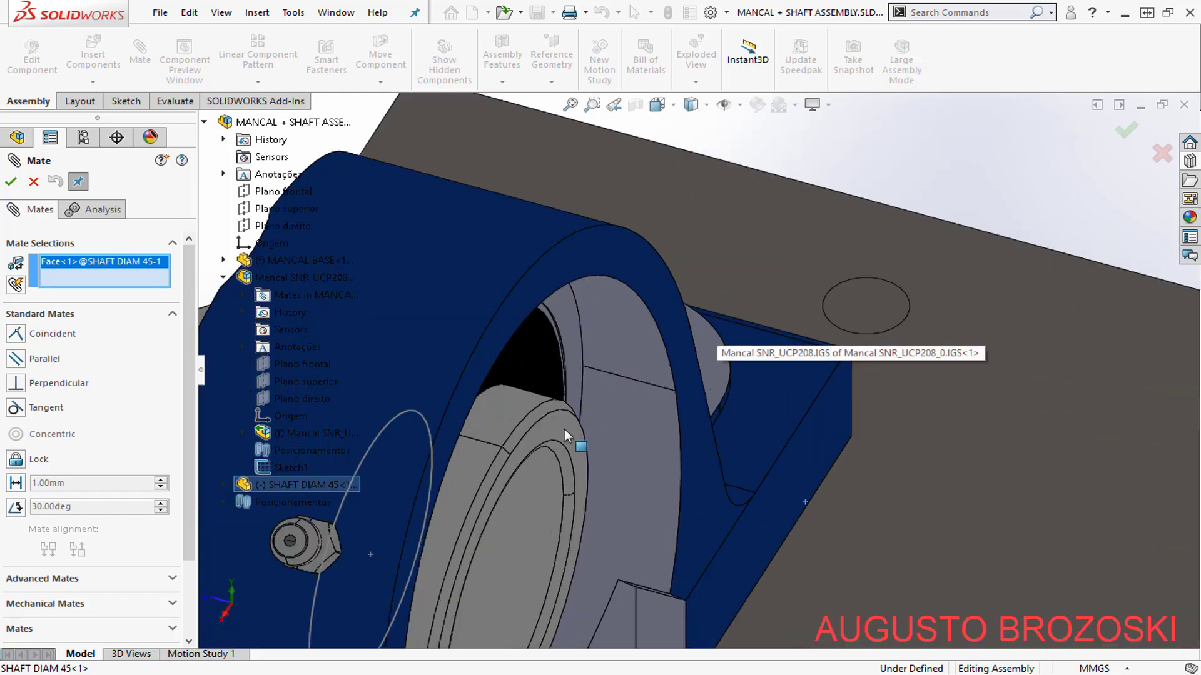
pyautogui.click(556, 422)
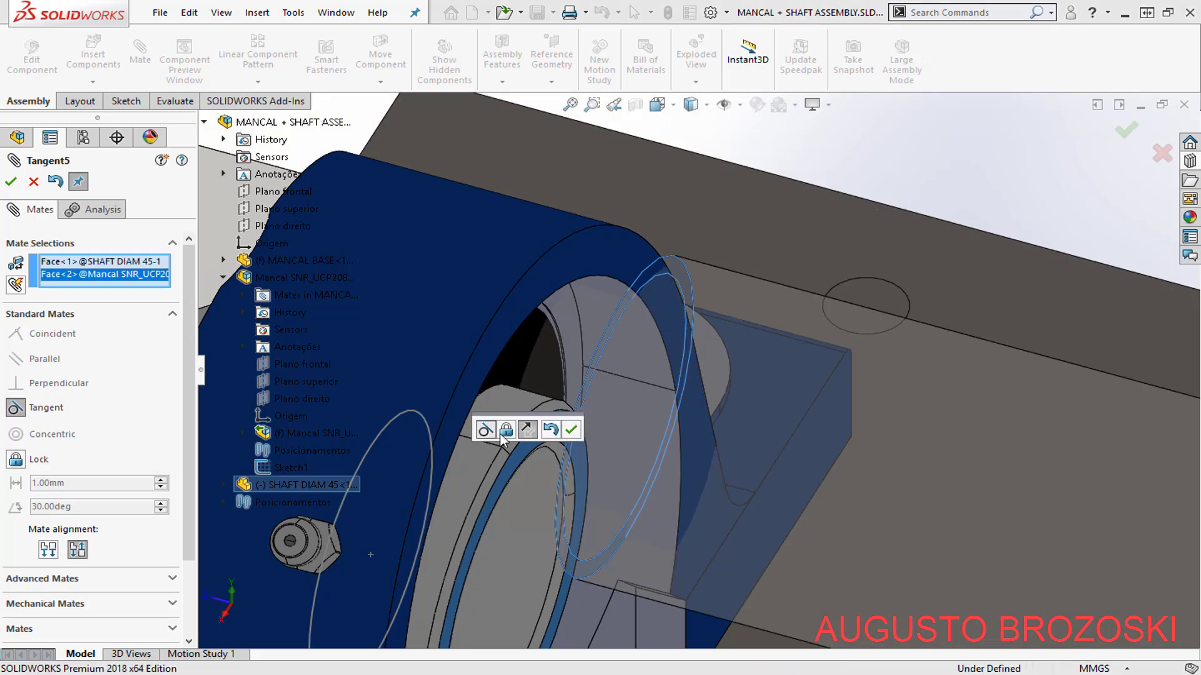
pyautogui.click(572, 429)
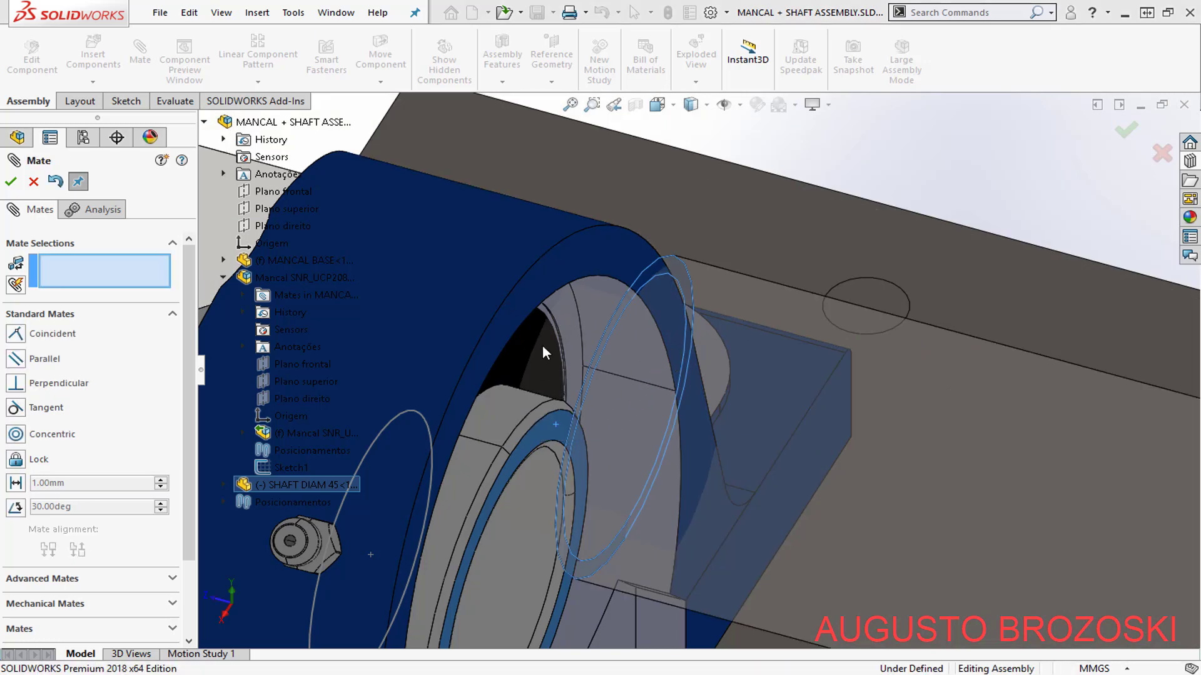
# - Add a coincident mate between the shaft's 40 mm cylindrical journal face and the sketched circle of the bearing, and finish mating
pyautogui.scroll(3, 604, 352)
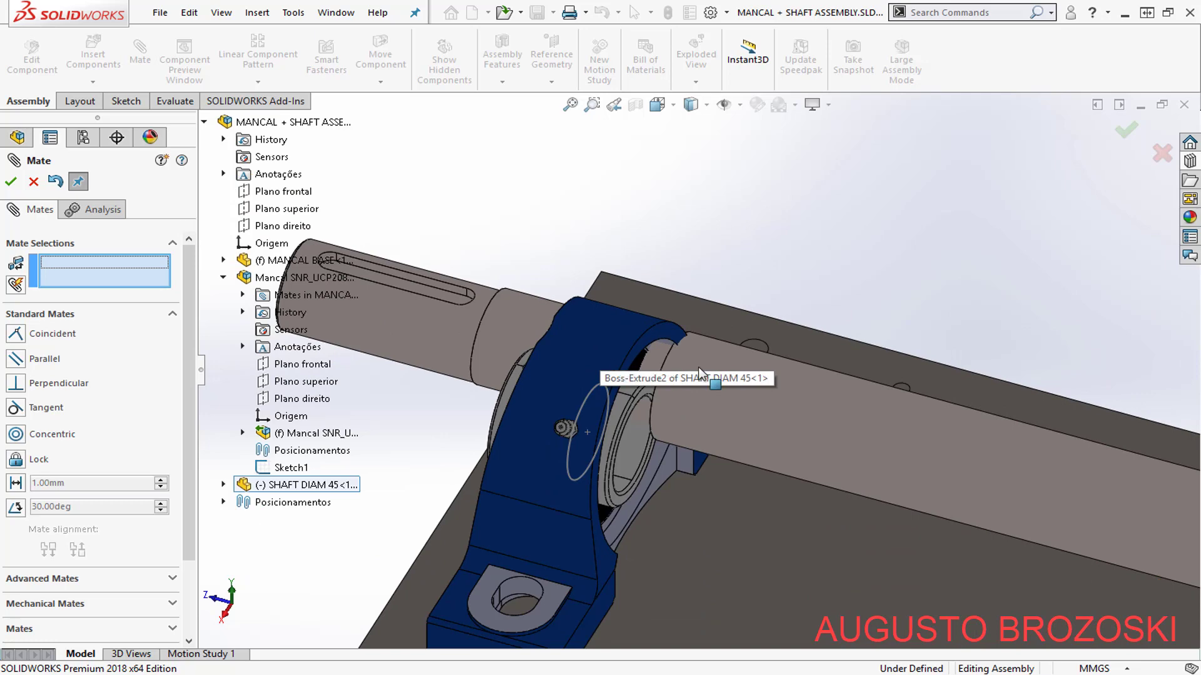
pyautogui.scroll(-3, 536, 377)
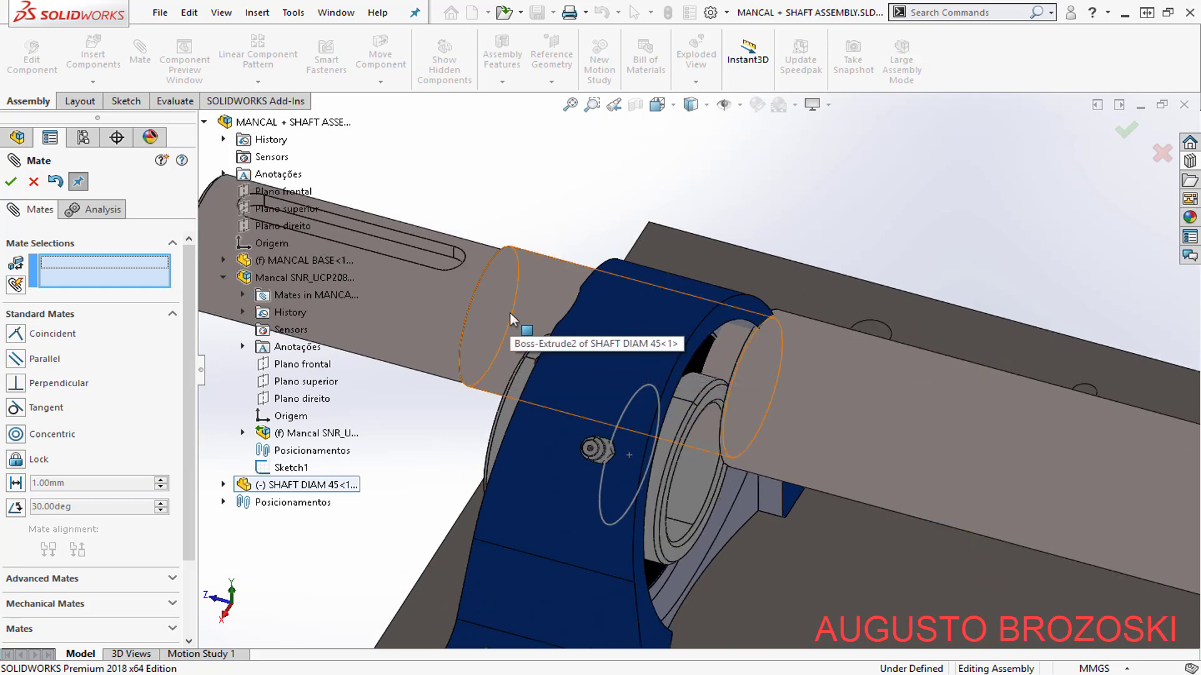
pyautogui.click(509, 312)
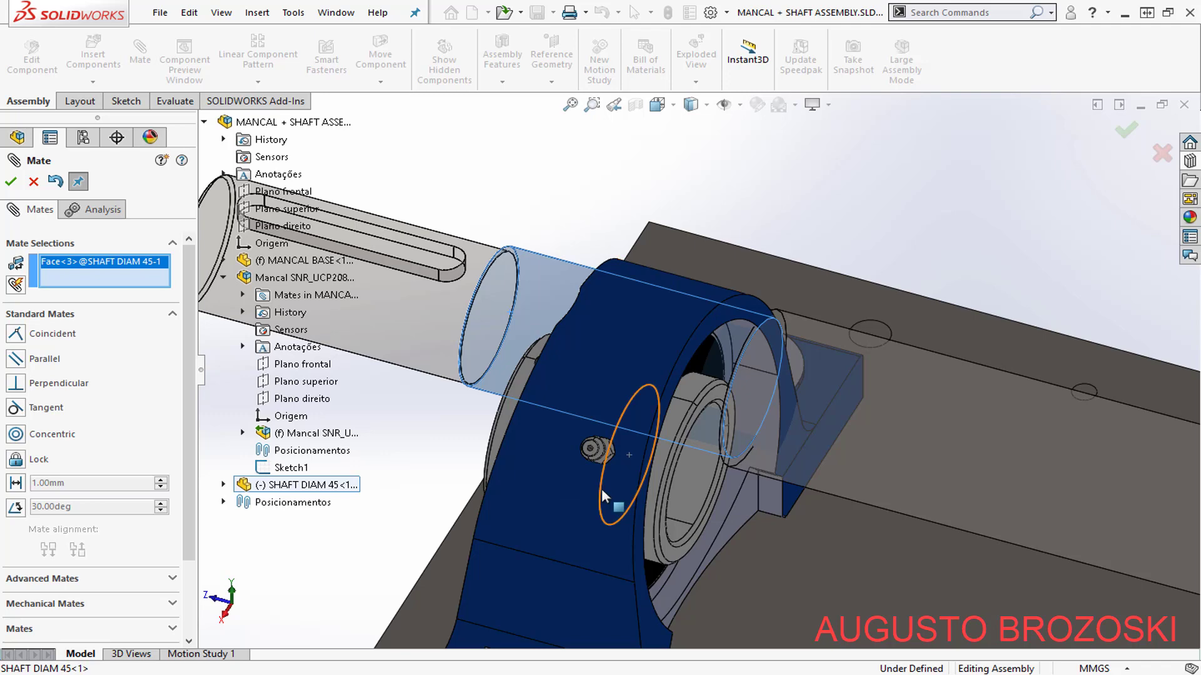
pyautogui.click(602, 489)
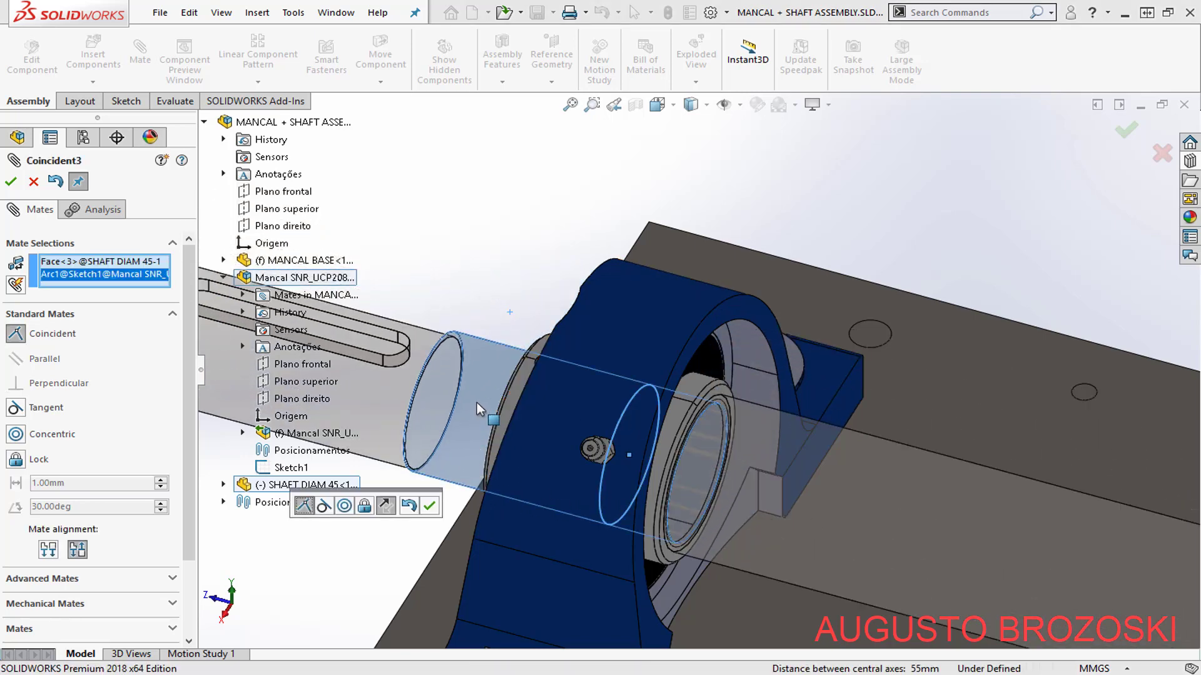
pyautogui.click(429, 505)
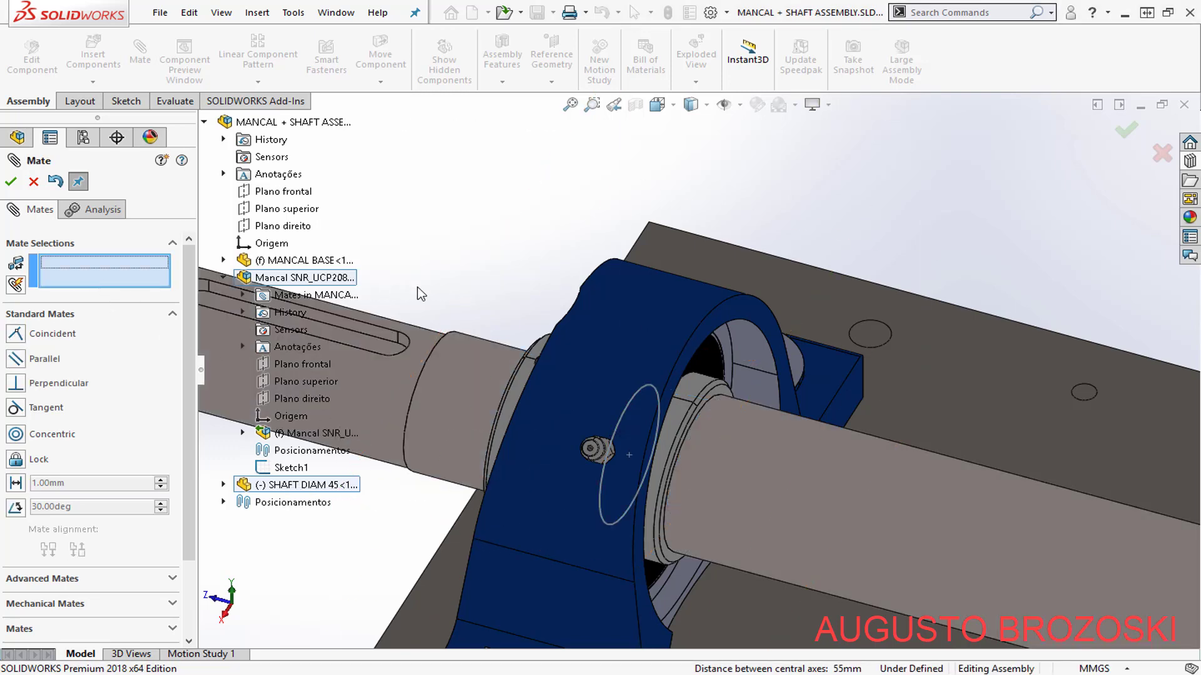
pyautogui.scroll(4, 429, 295)
pyautogui.click(14, 182)
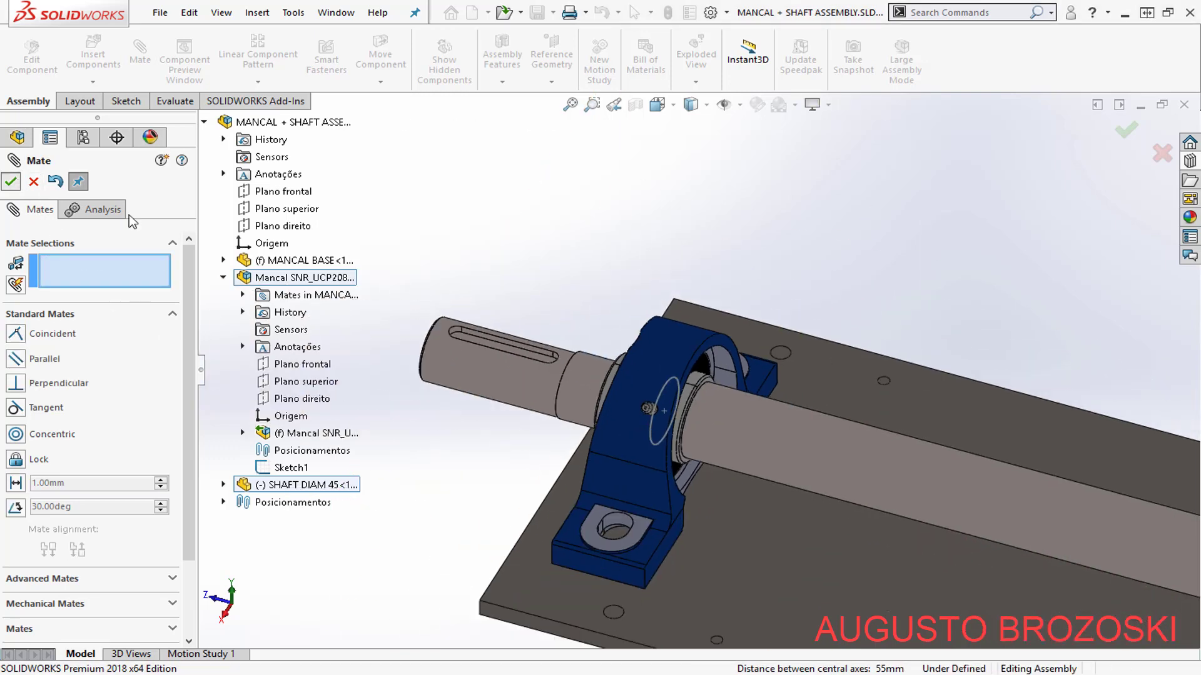
pyautogui.moveTo(539, 358); pyautogui.dragTo(528, 421)
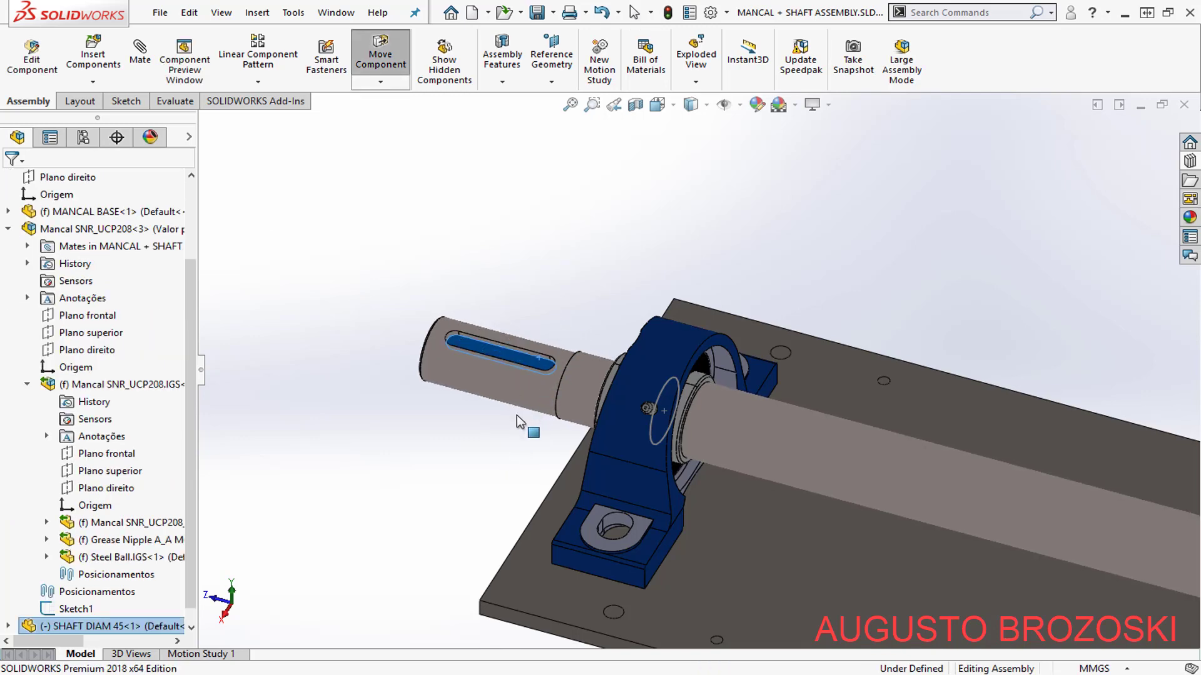
pyautogui.press('Escape')
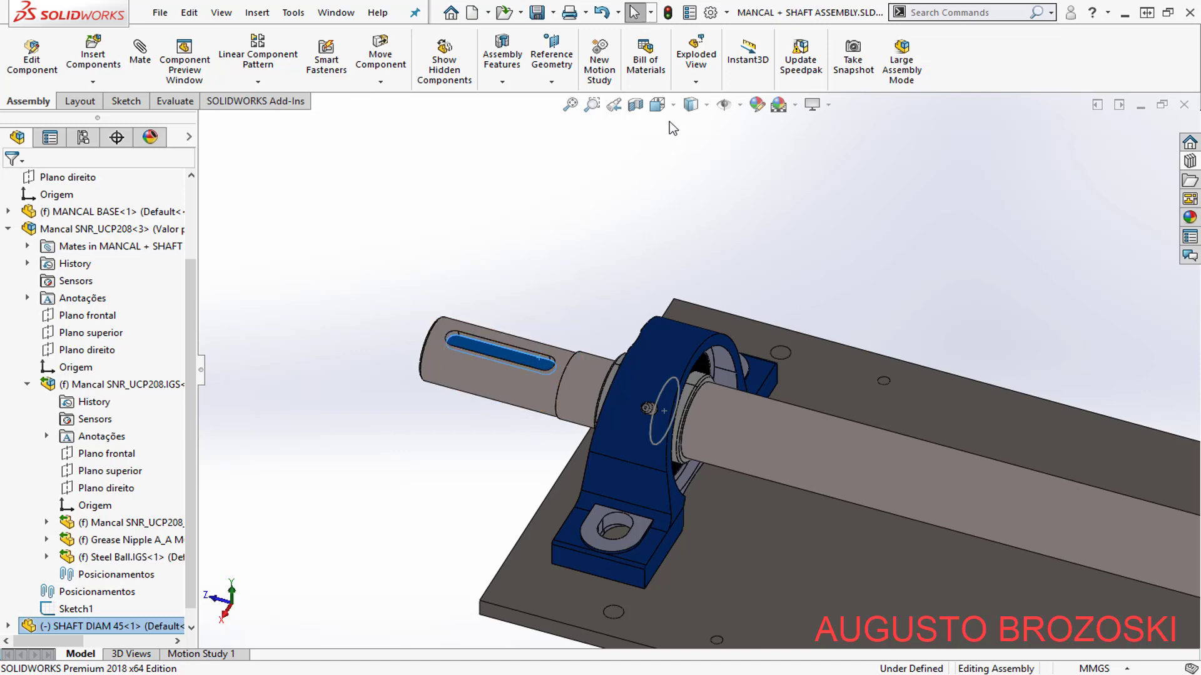
# - Restore the isometric view and save the assembly together with the modified shaft part
pyautogui.click(657, 104)
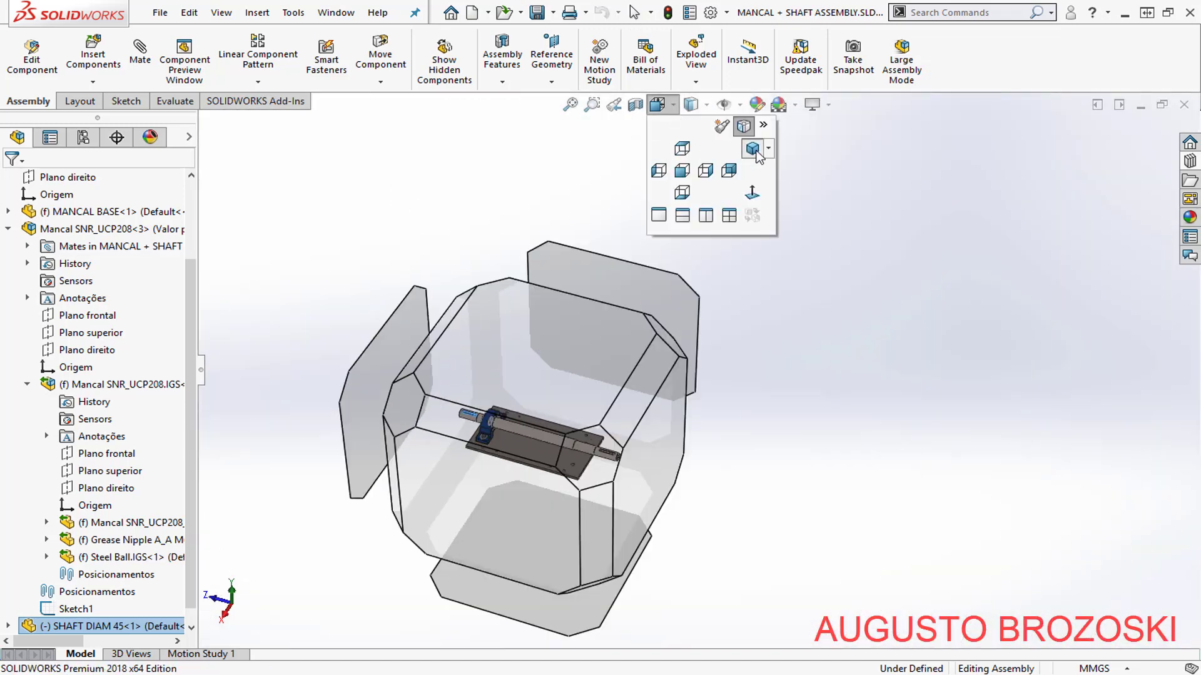
pyautogui.click(754, 151)
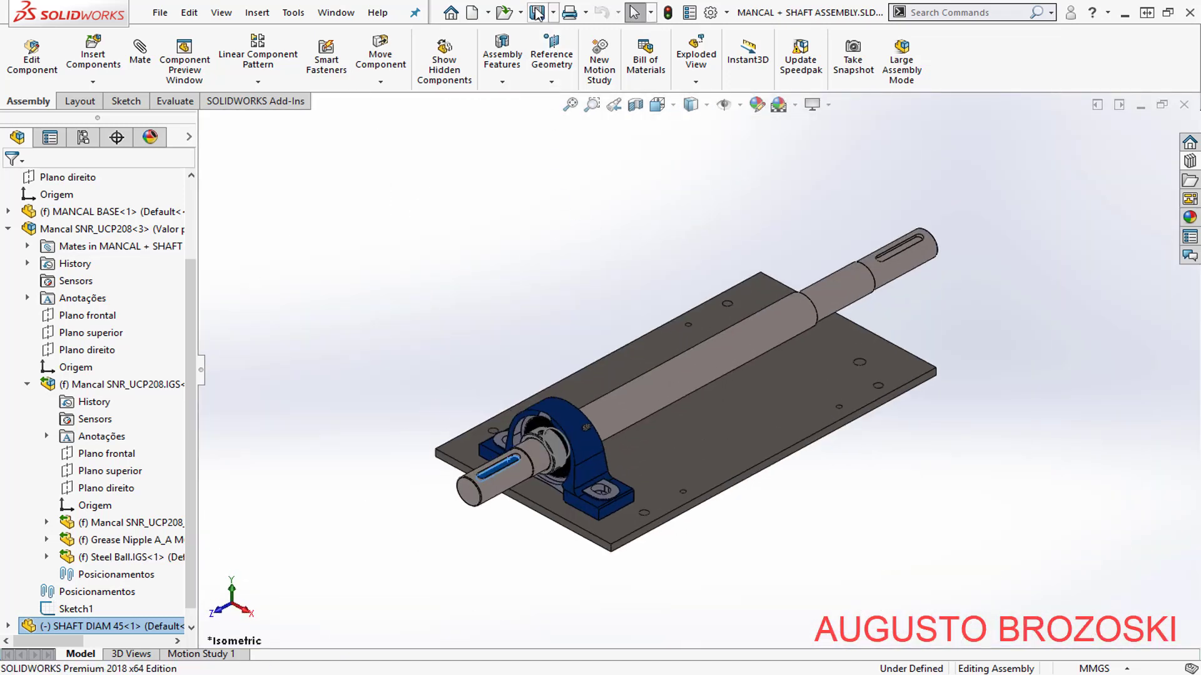
pyautogui.click(537, 14)
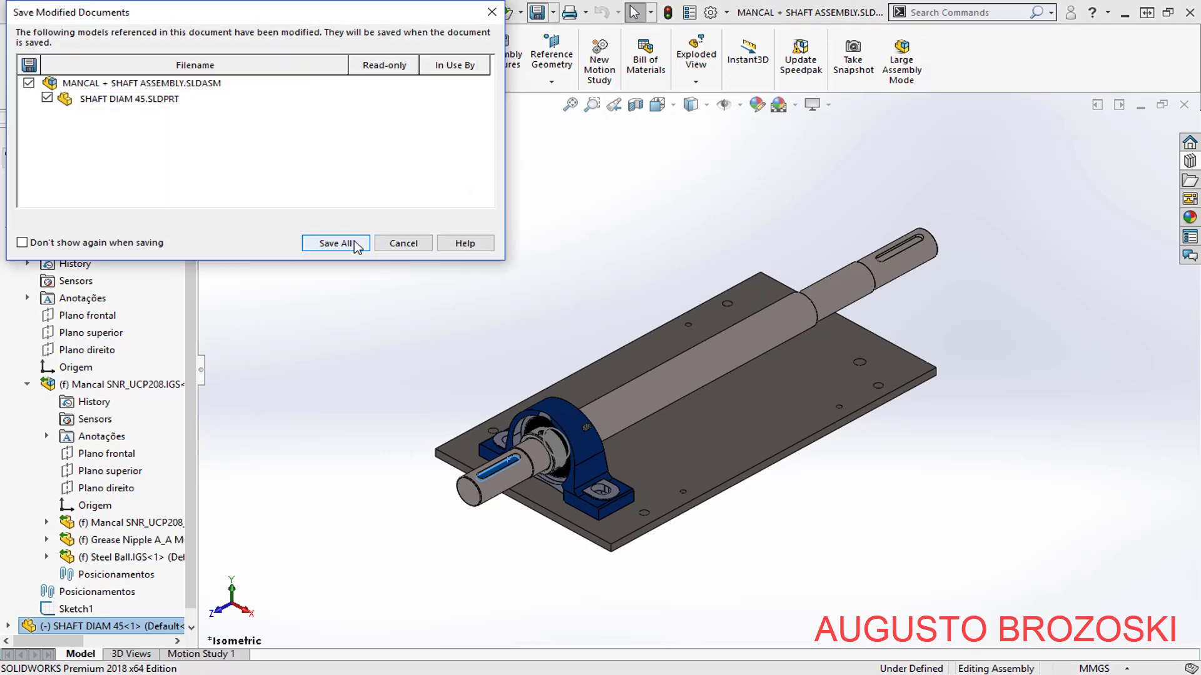
pyautogui.click(355, 245)
pyautogui.click(554, 283)
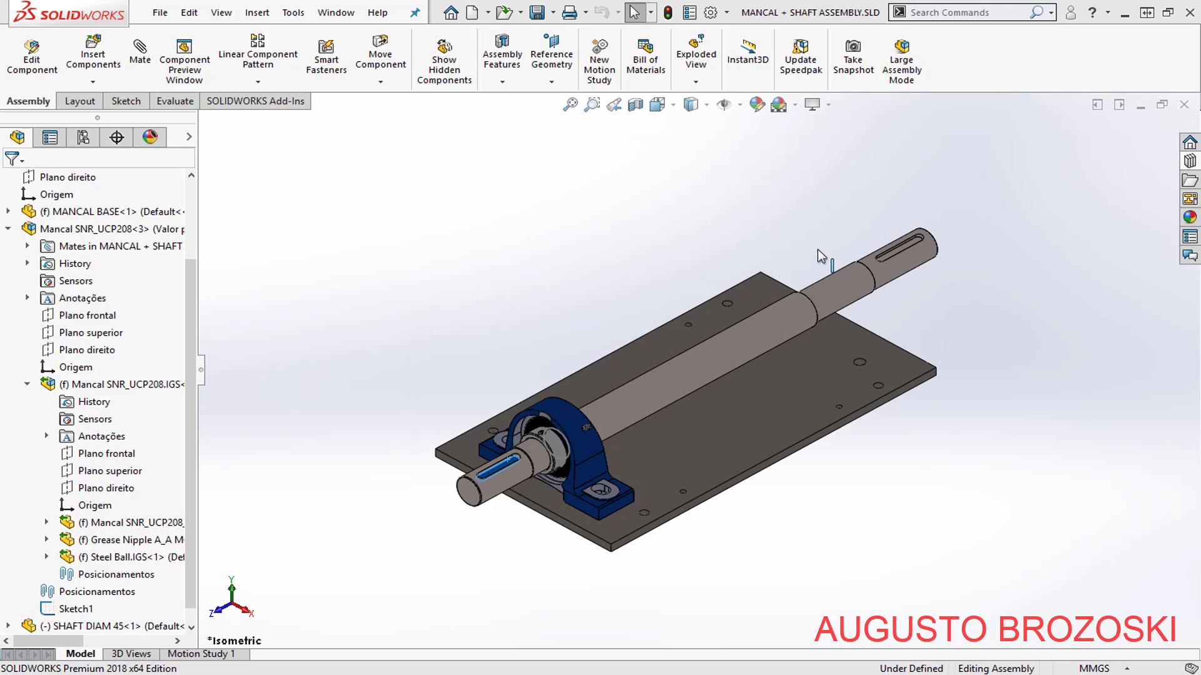
# - Insert a second Mancal SNR_UCP208 bearing and place it freely above the far side of the base plate
pyautogui.click(110, 75)
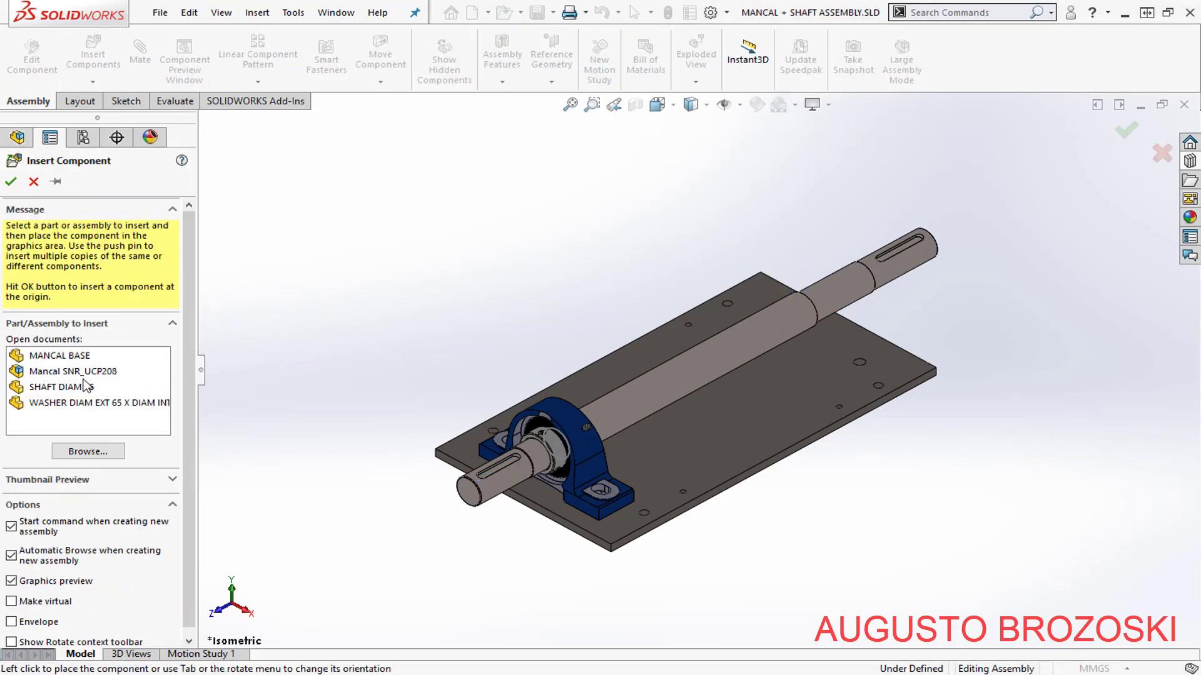
pyautogui.click(76, 372)
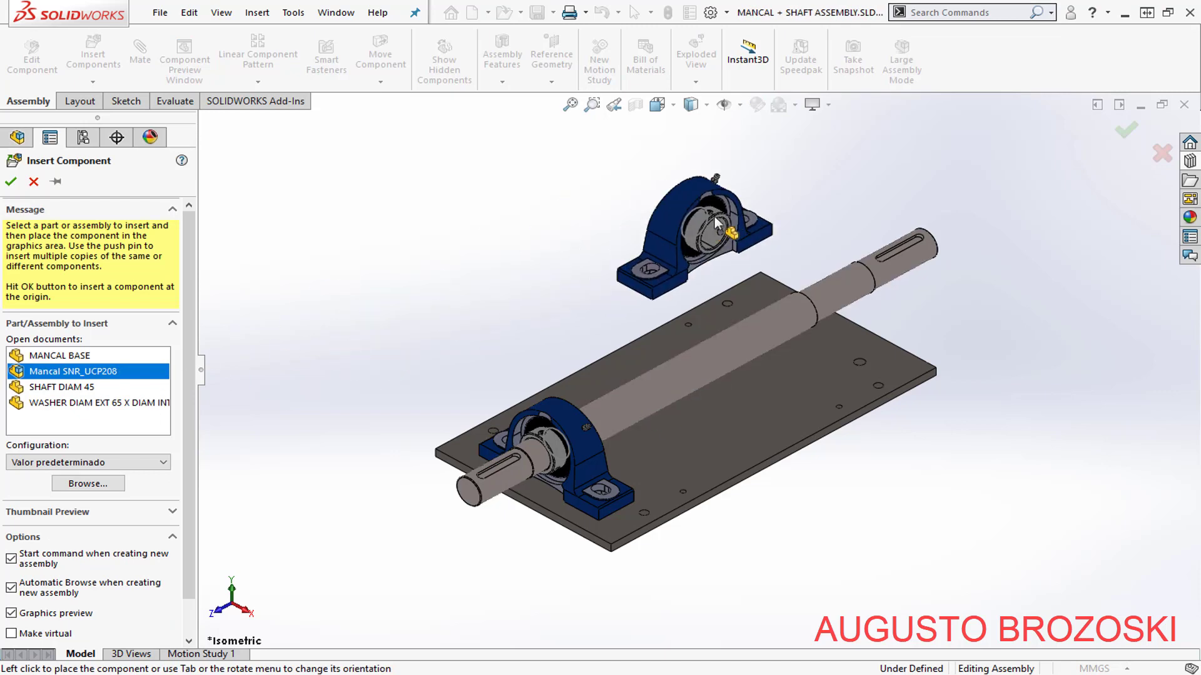
pyautogui.scroll(-2, 770, 220)
pyautogui.click(716, 216)
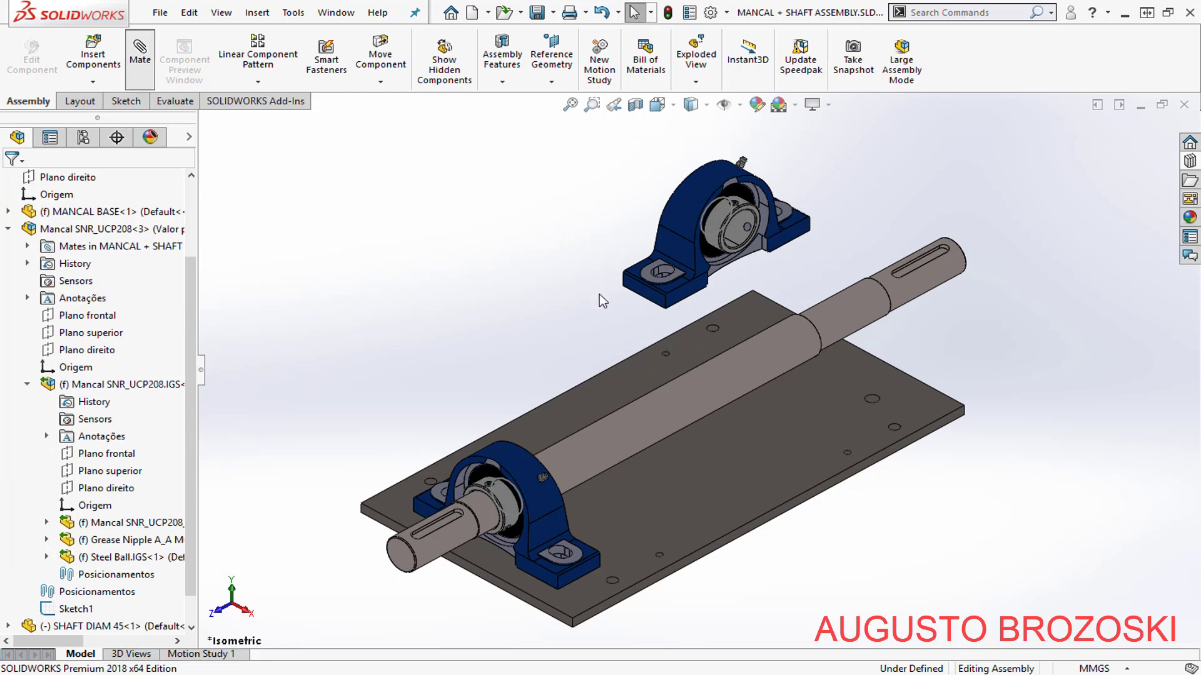
# - Add a tangent mate between the underside of the second bearing's foot and the top face of the base plate
pyautogui.moveTo(636, 312); pyautogui.dragTo(664, 146, button='middle')
pyautogui.scroll(-10, 651, 536)
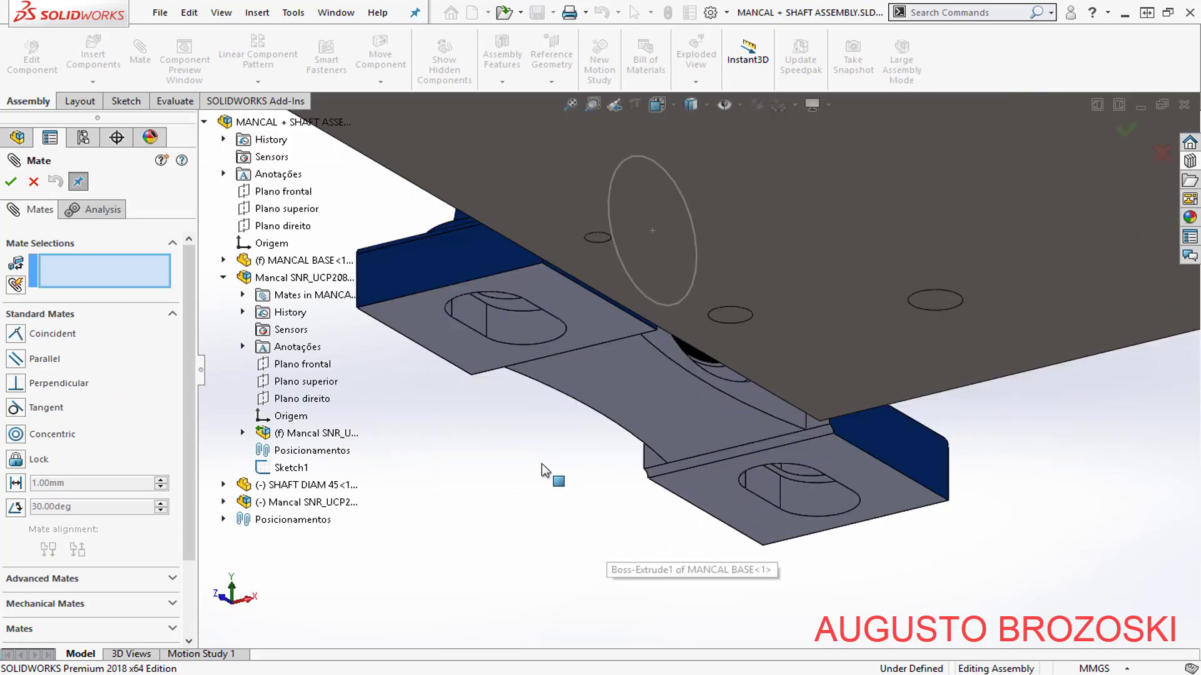
pyautogui.click(434, 328)
pyautogui.scroll(10, 557, 336)
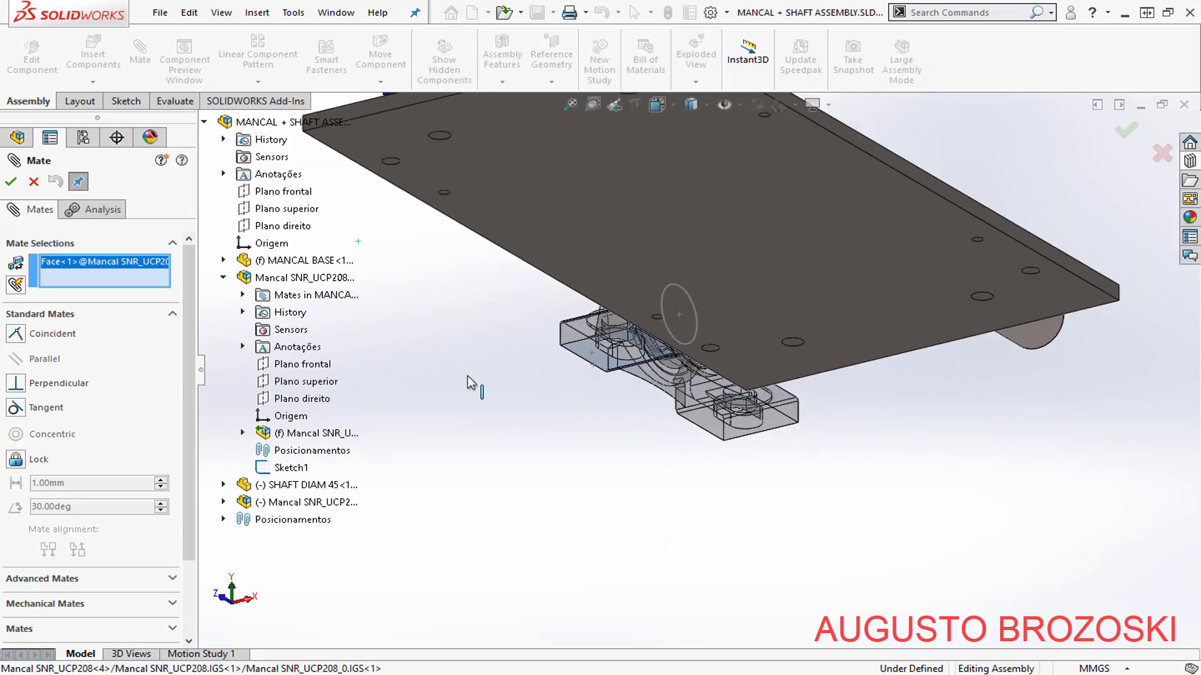
pyautogui.moveTo(556, 336); pyautogui.dragTo(563, 497, button='middle')
pyautogui.scroll(-7, 874, 249)
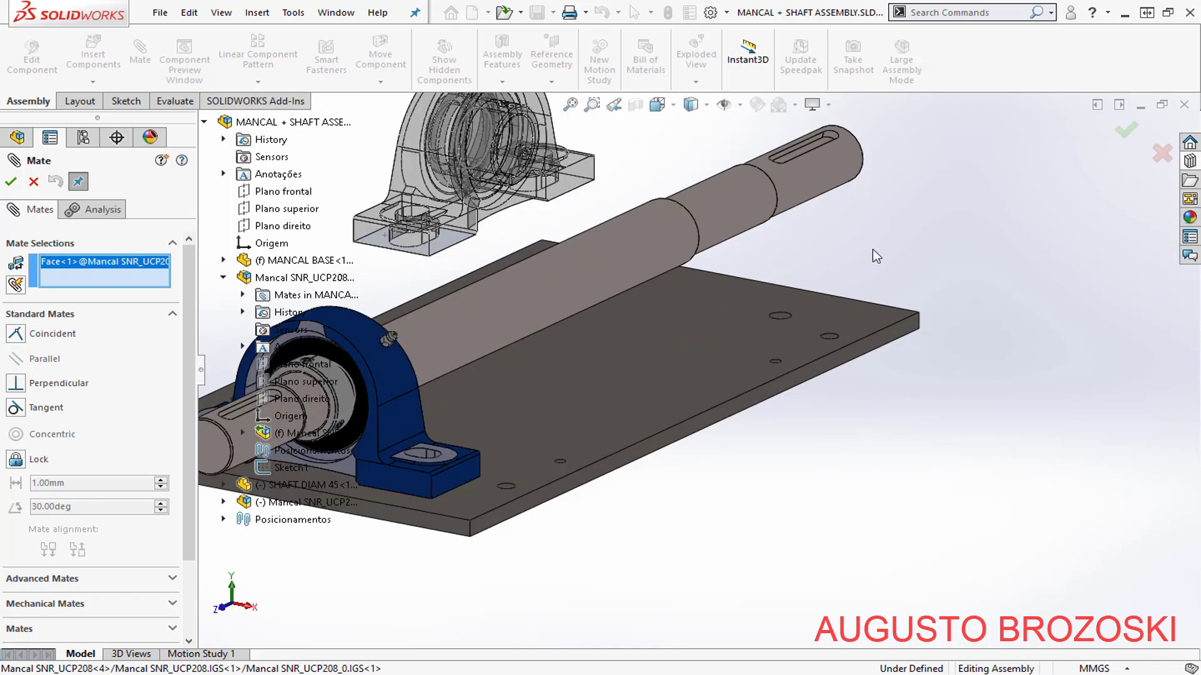
pyautogui.click(594, 386)
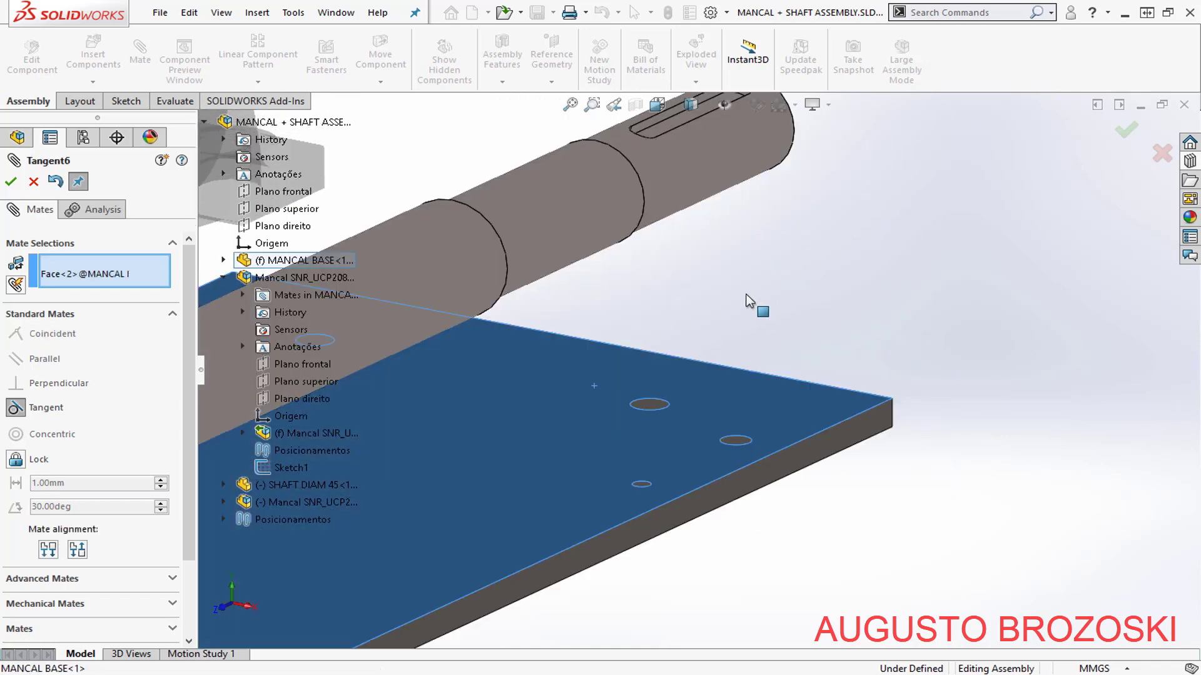
pyautogui.scroll(2, 826, 310)
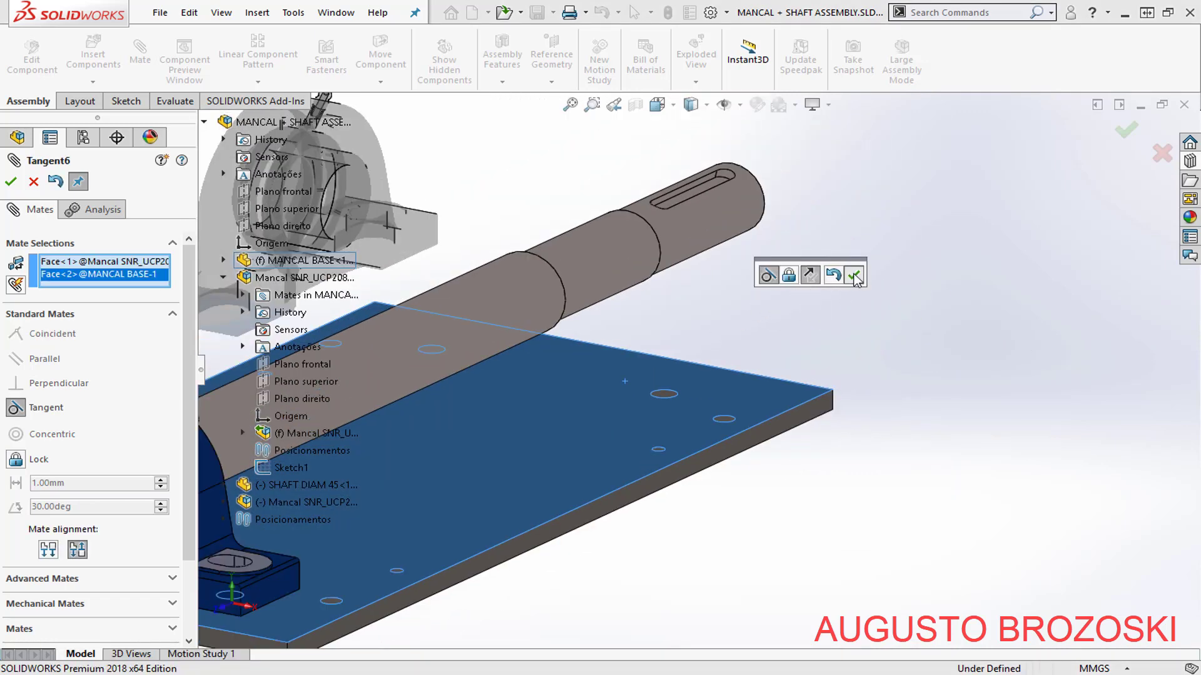
pyautogui.click(854, 275)
pyautogui.scroll(5, 737, 298)
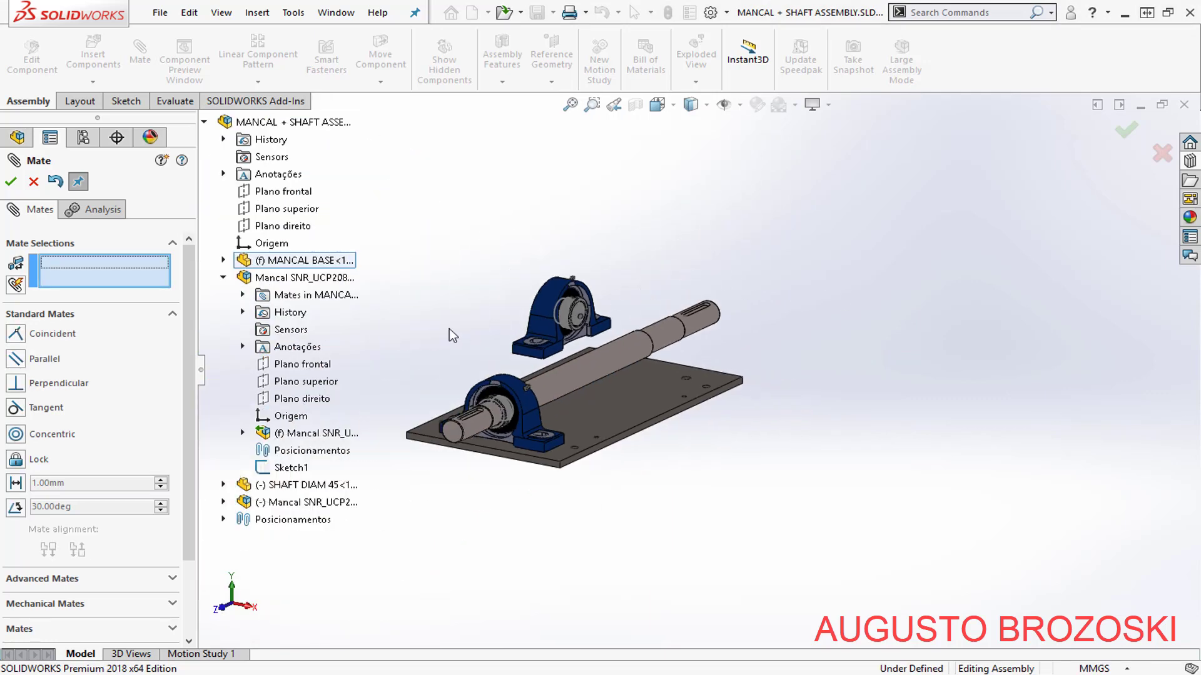
# - Set up a coincident mate between the second bearing's Plano frontal and the assembly's Plano direito
pyautogui.click(223, 278)
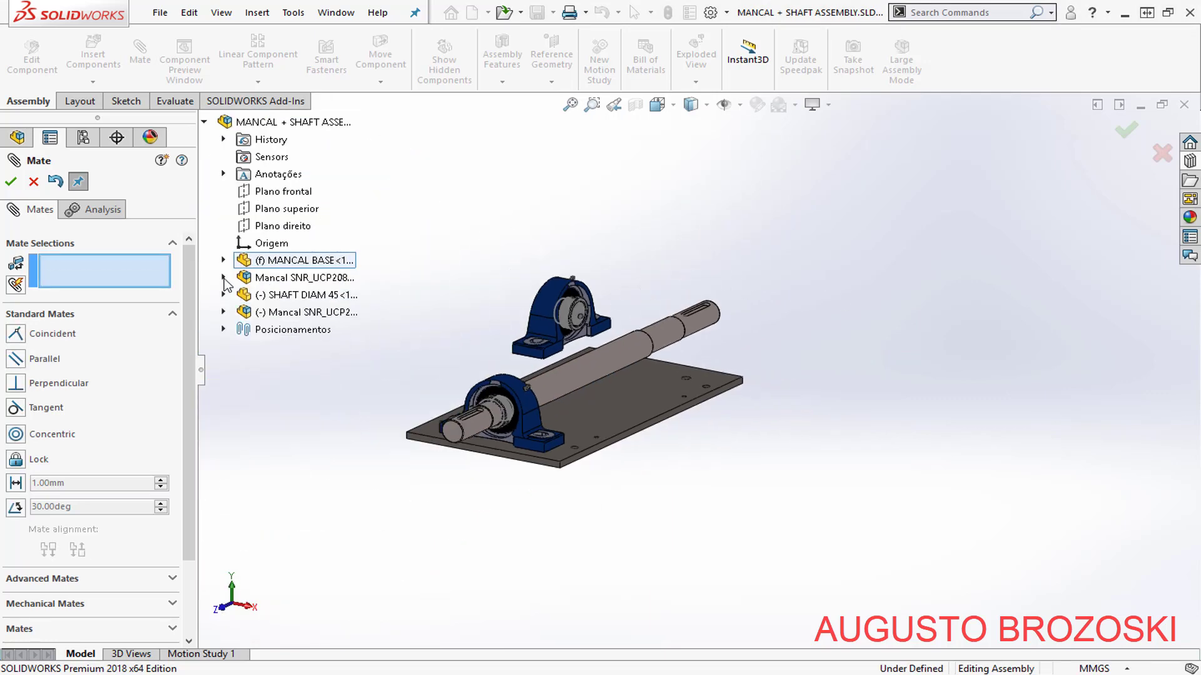
pyautogui.click(224, 313)
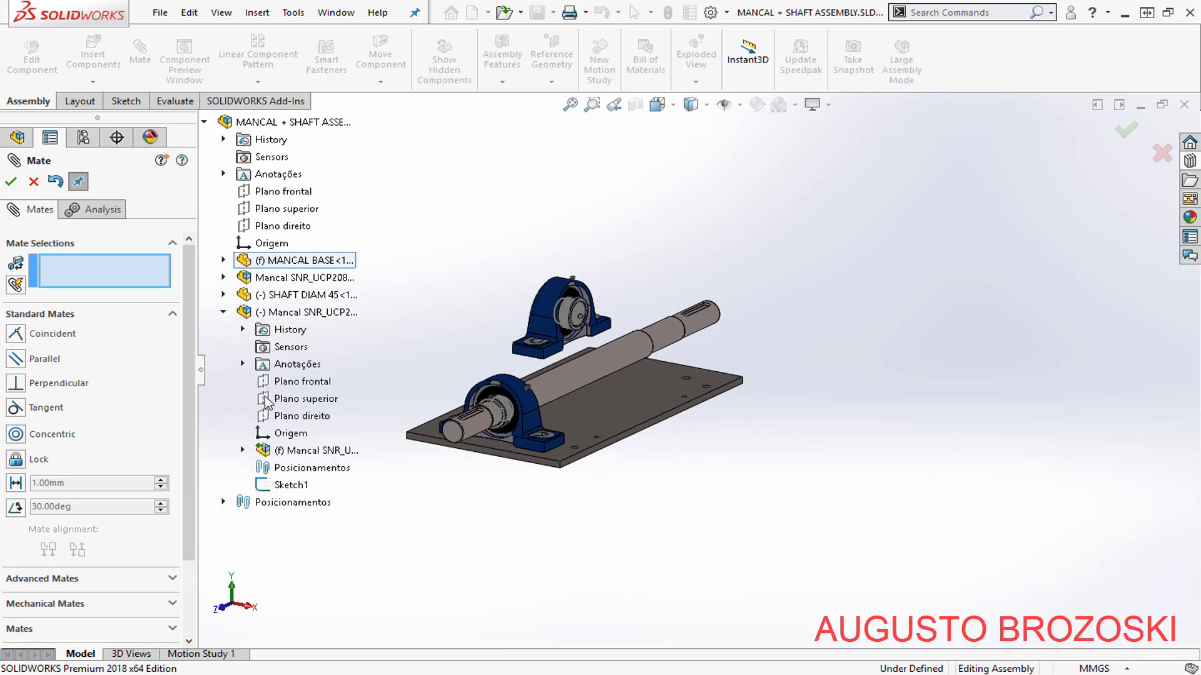
pyautogui.click(310, 382)
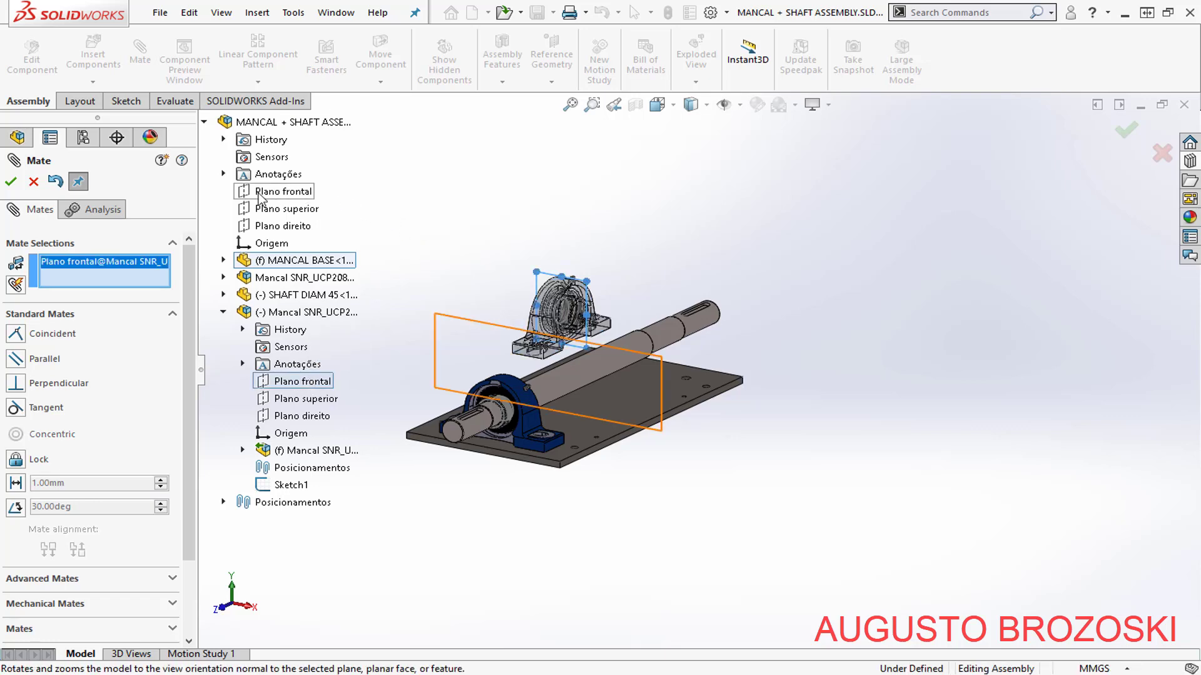
pyautogui.click(276, 229)
pyautogui.scroll(-4, 806, 270)
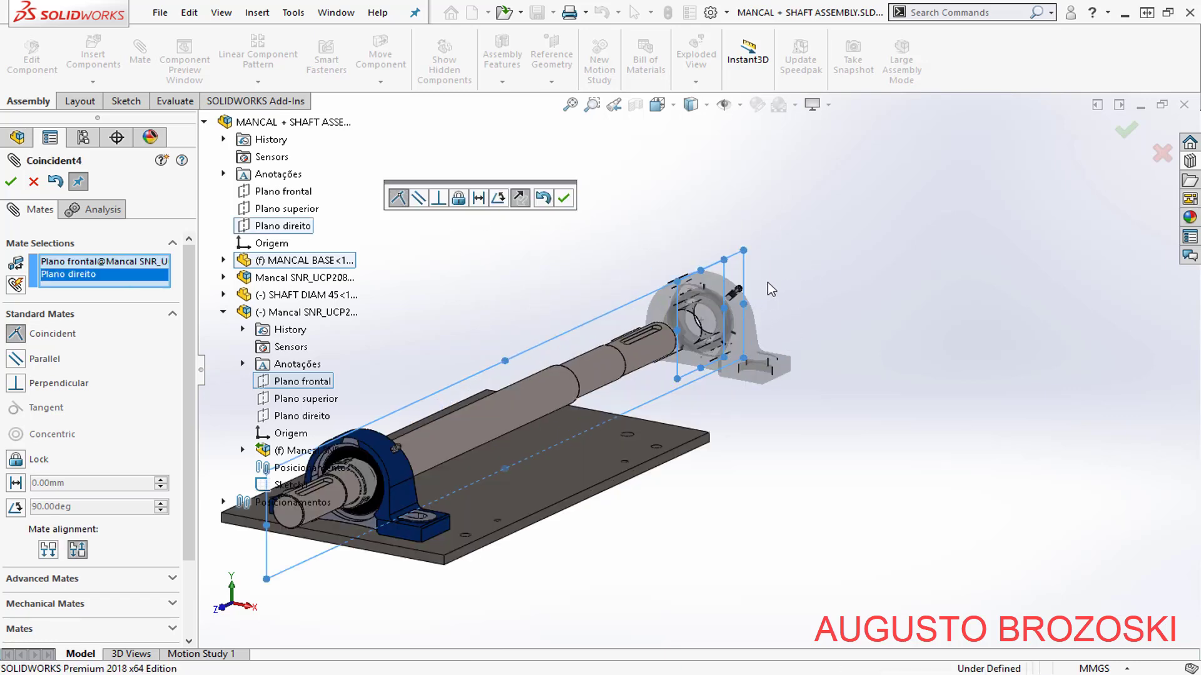
# - Flip the alignment of the second bearing's coincident plane mate, checking it from the right side, and accept the mate
pyautogui.click(657, 104)
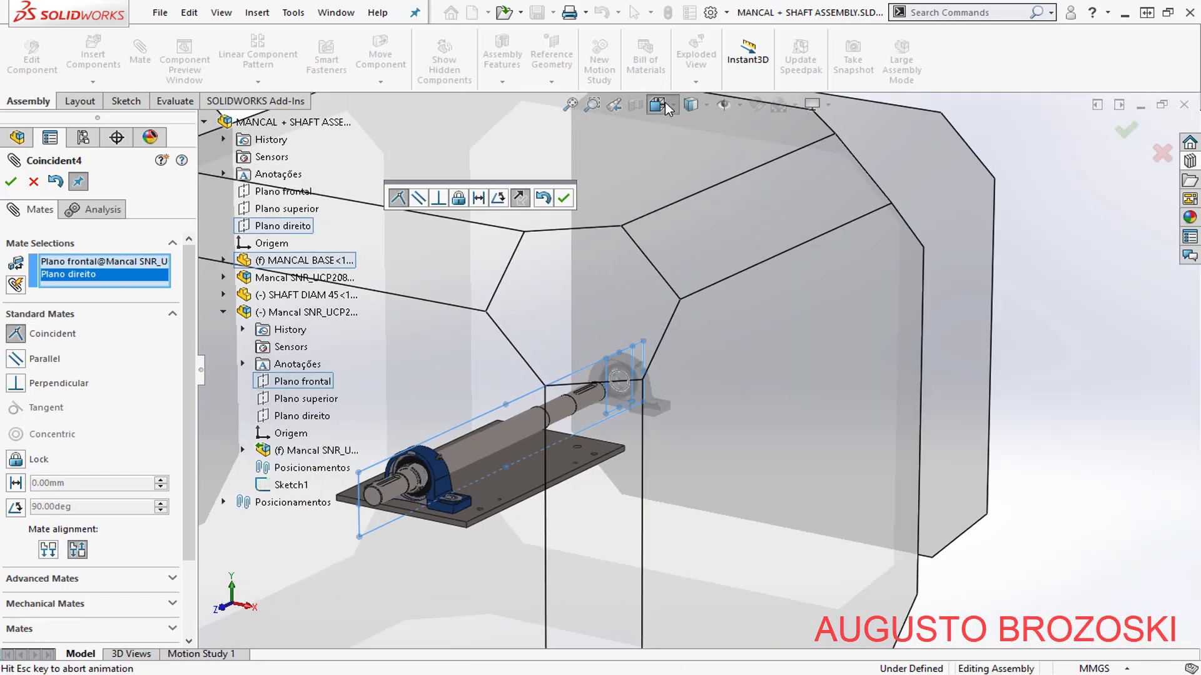
pyautogui.click(705, 170)
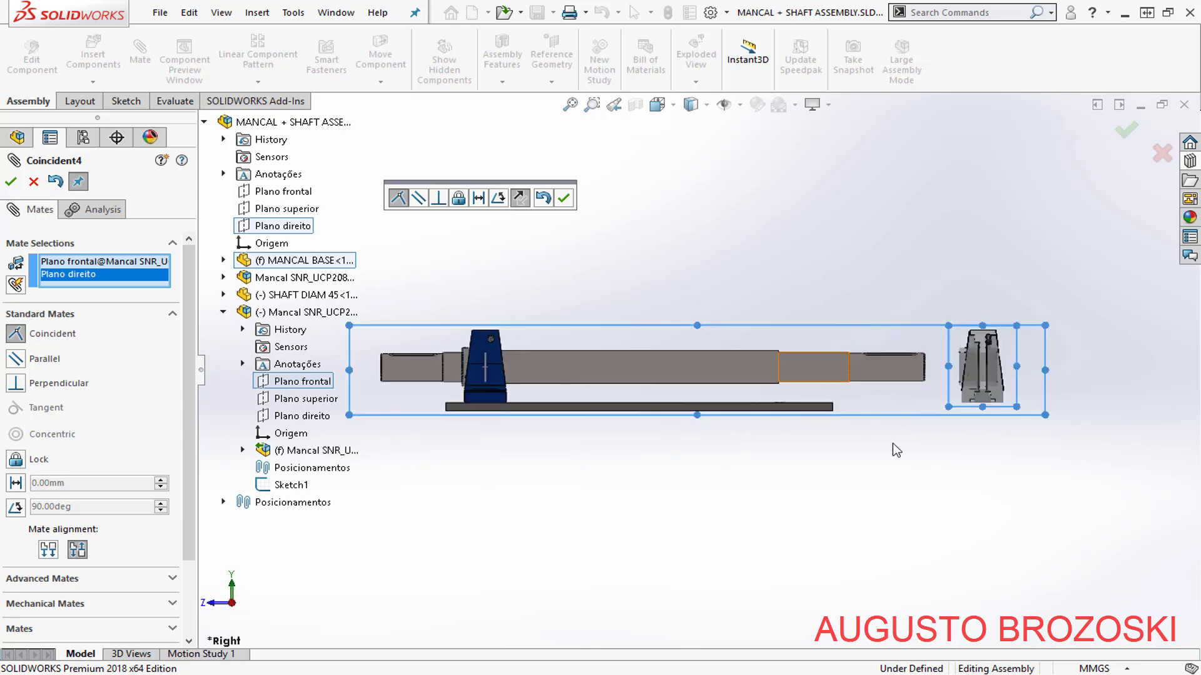
pyautogui.scroll(-2, 1014, 367)
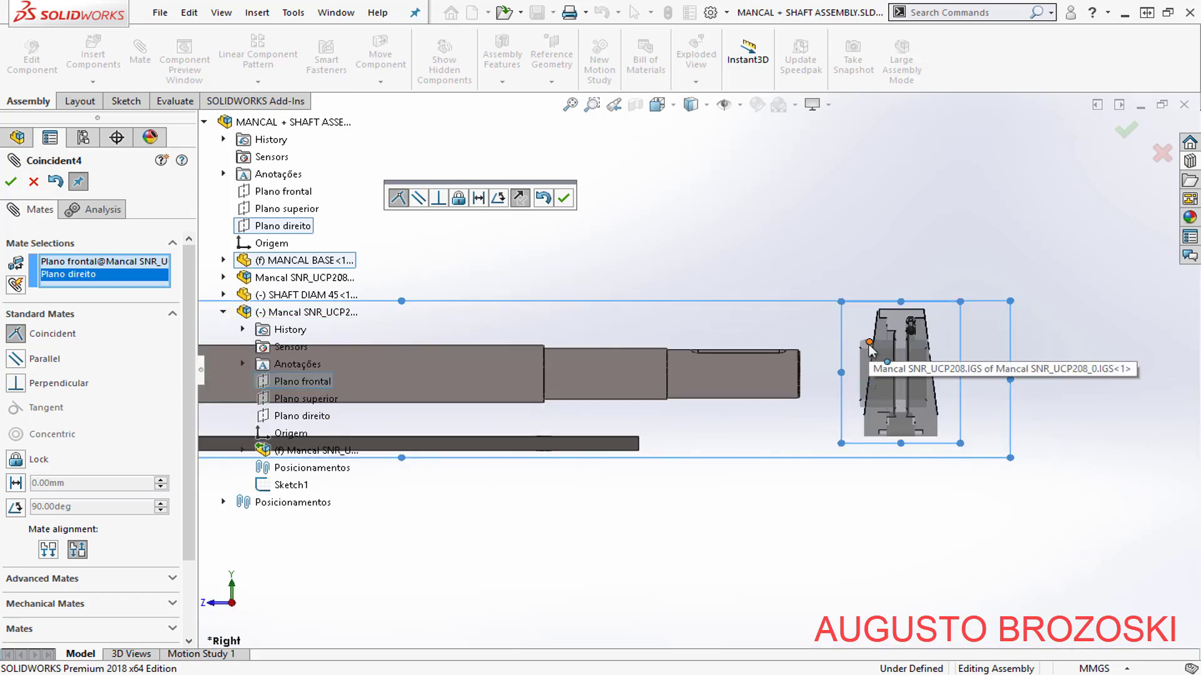
pyautogui.click(521, 199)
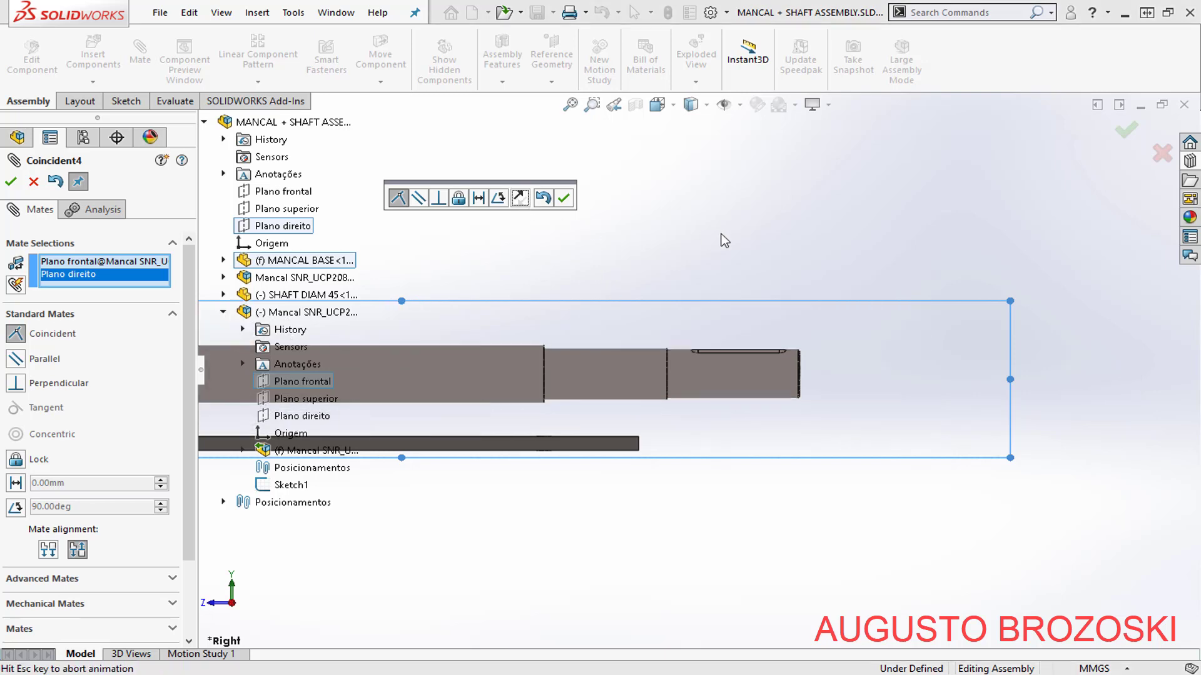
pyautogui.scroll(2, 782, 313)
pyautogui.scroll(1, 523, 326)
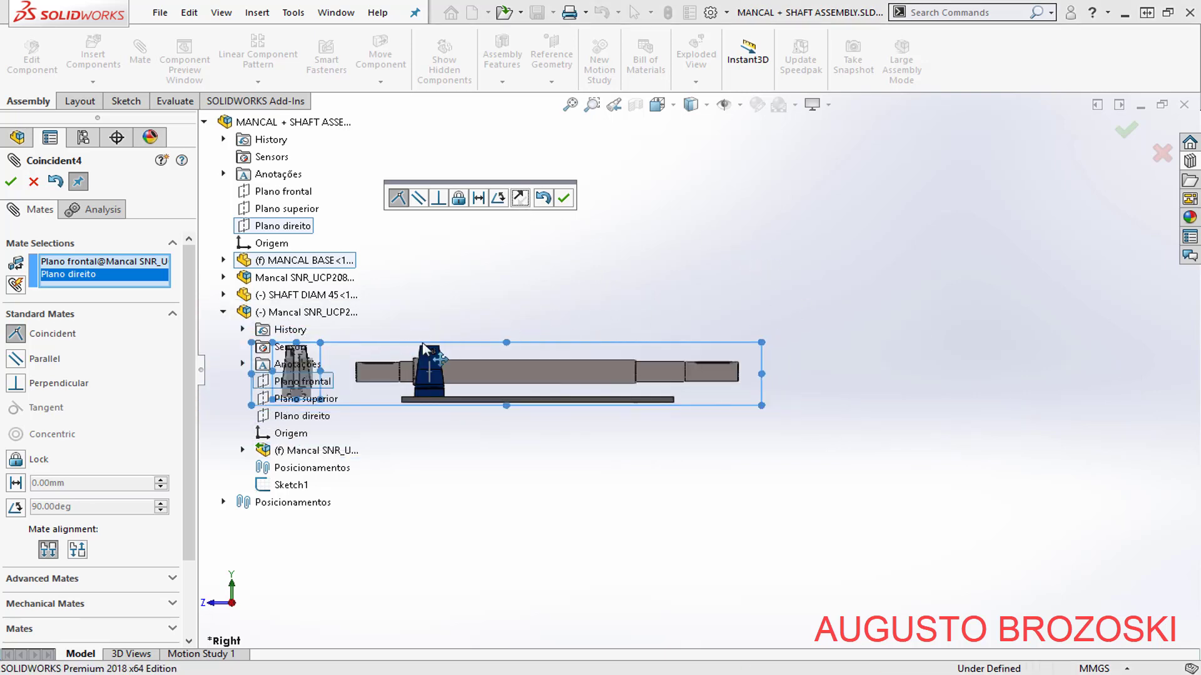
pyautogui.scroll(-3, 408, 347)
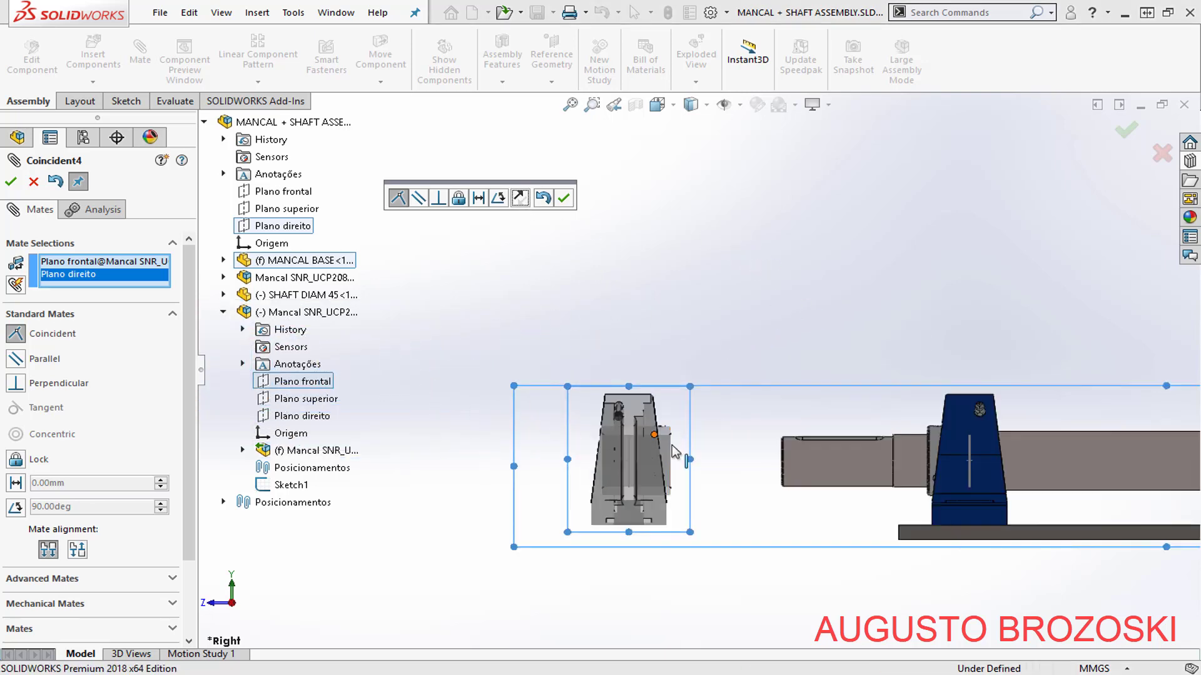
pyautogui.click(565, 199)
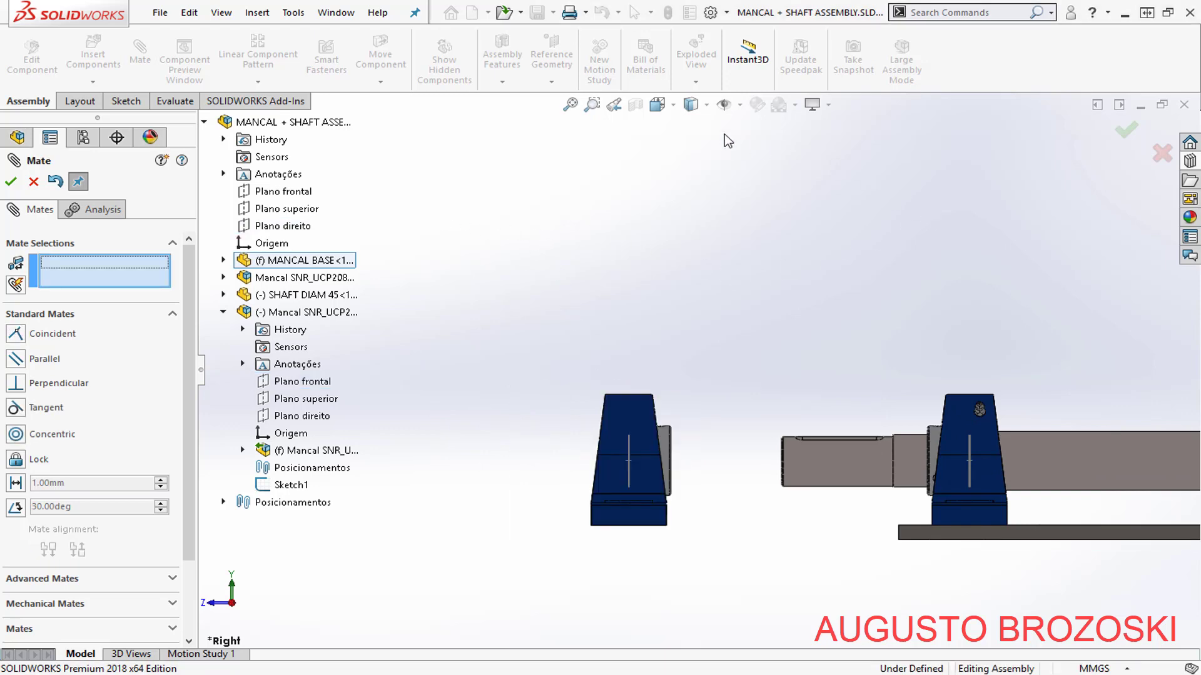
# - Add a tangent mate between the end face of the second bearing's inner ring and the shaft's shoulder face beside the far journal
pyautogui.click(658, 105)
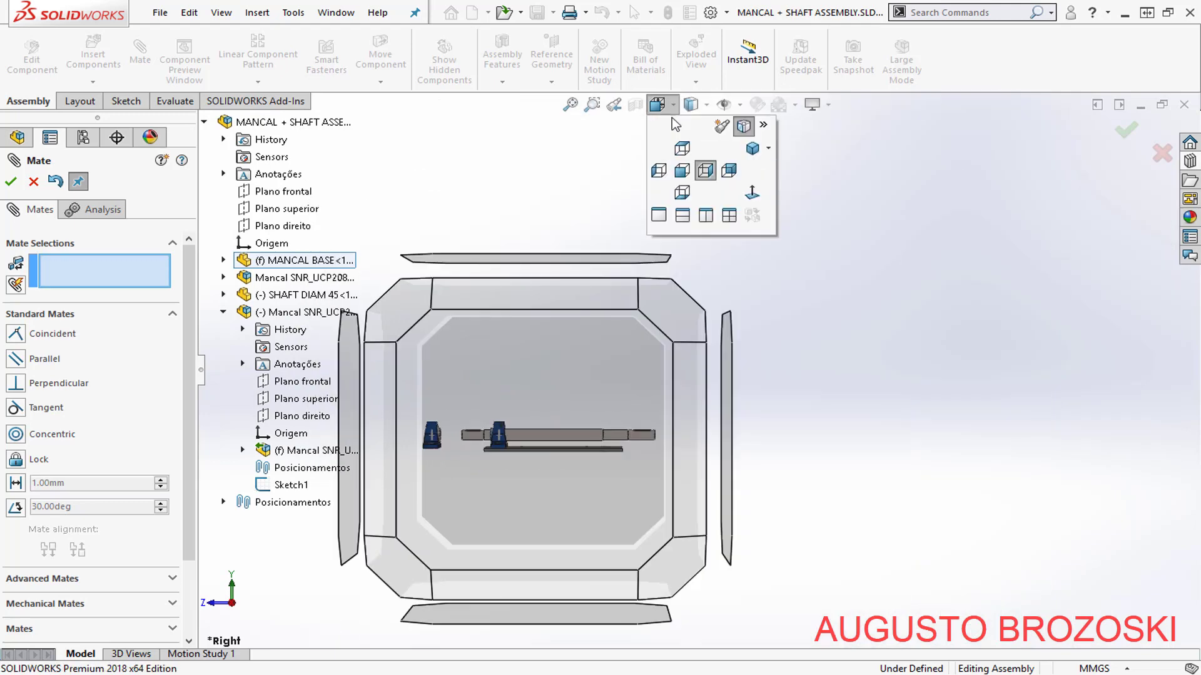
pyautogui.click(746, 153)
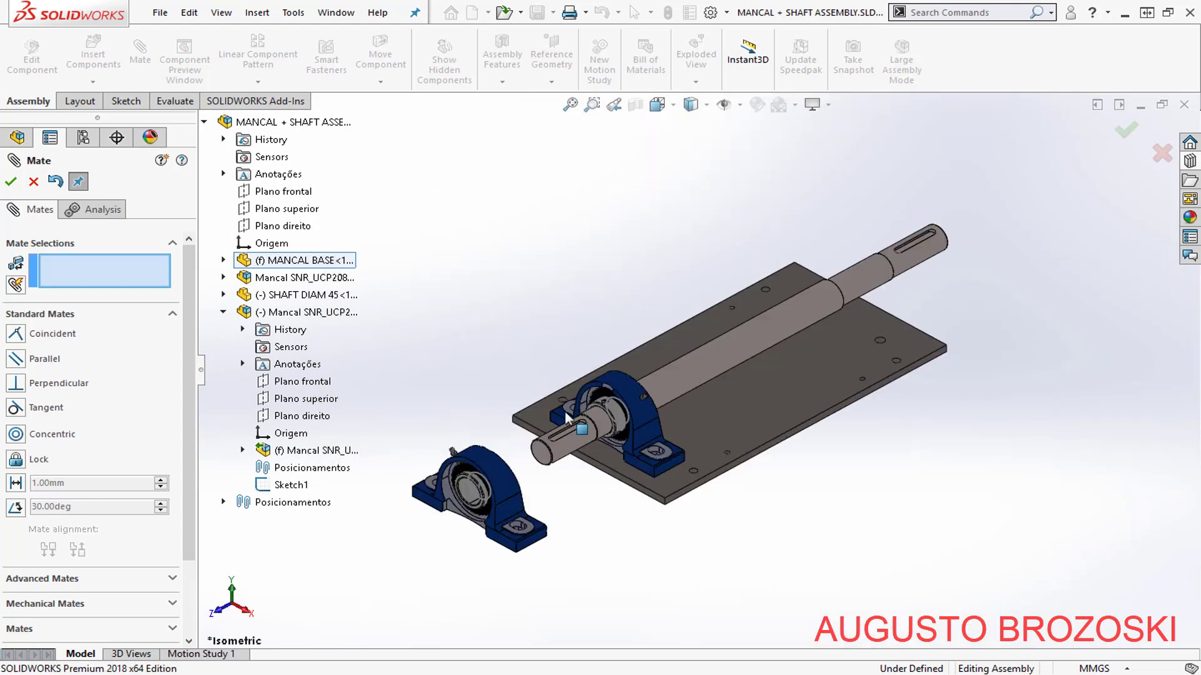
pyautogui.scroll(-6, 467, 501)
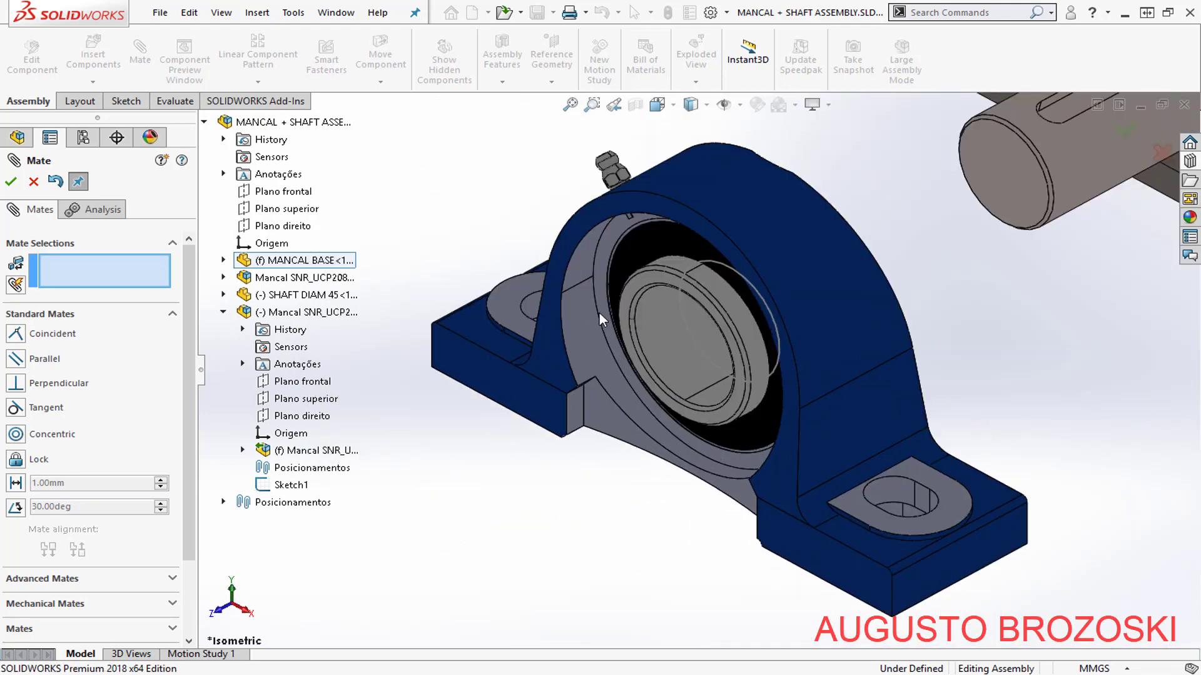
pyautogui.click(633, 284)
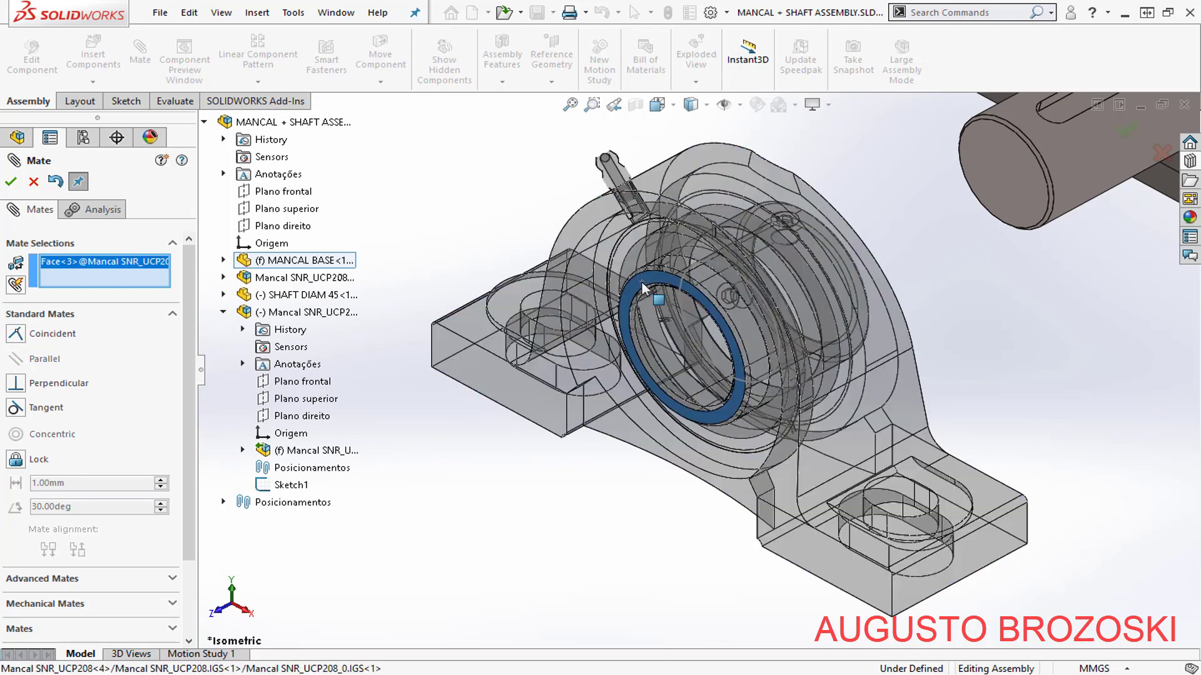
pyautogui.scroll(10, 543, 372)
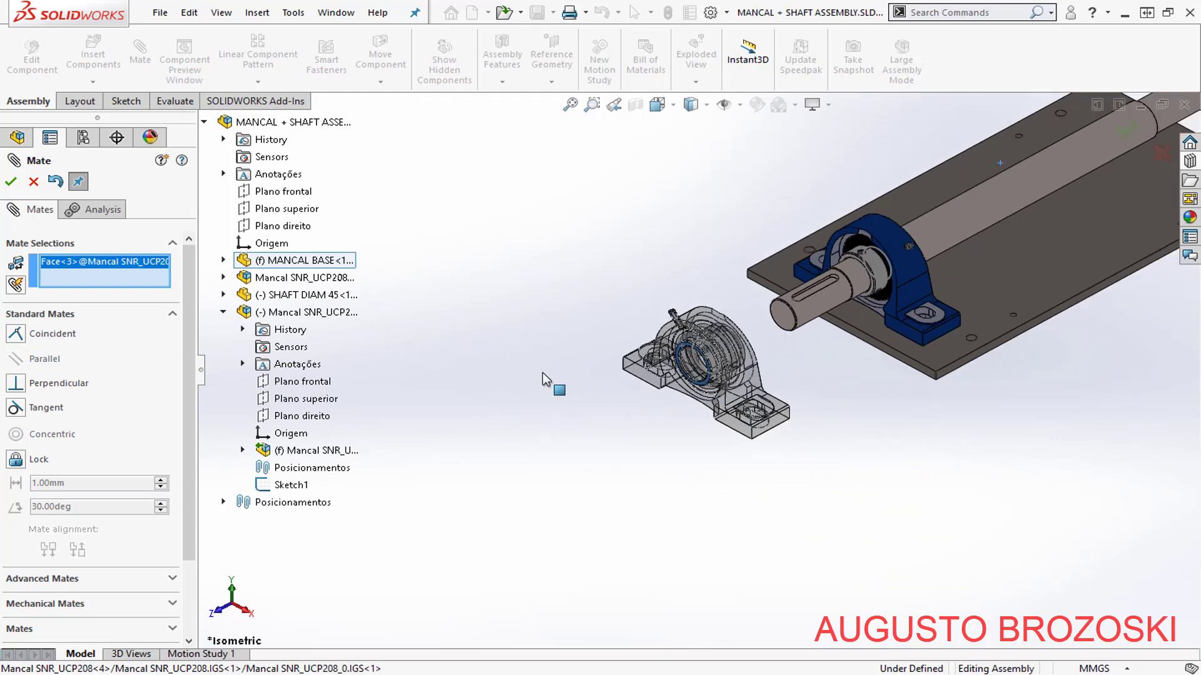
pyautogui.scroll(-8, 973, 248)
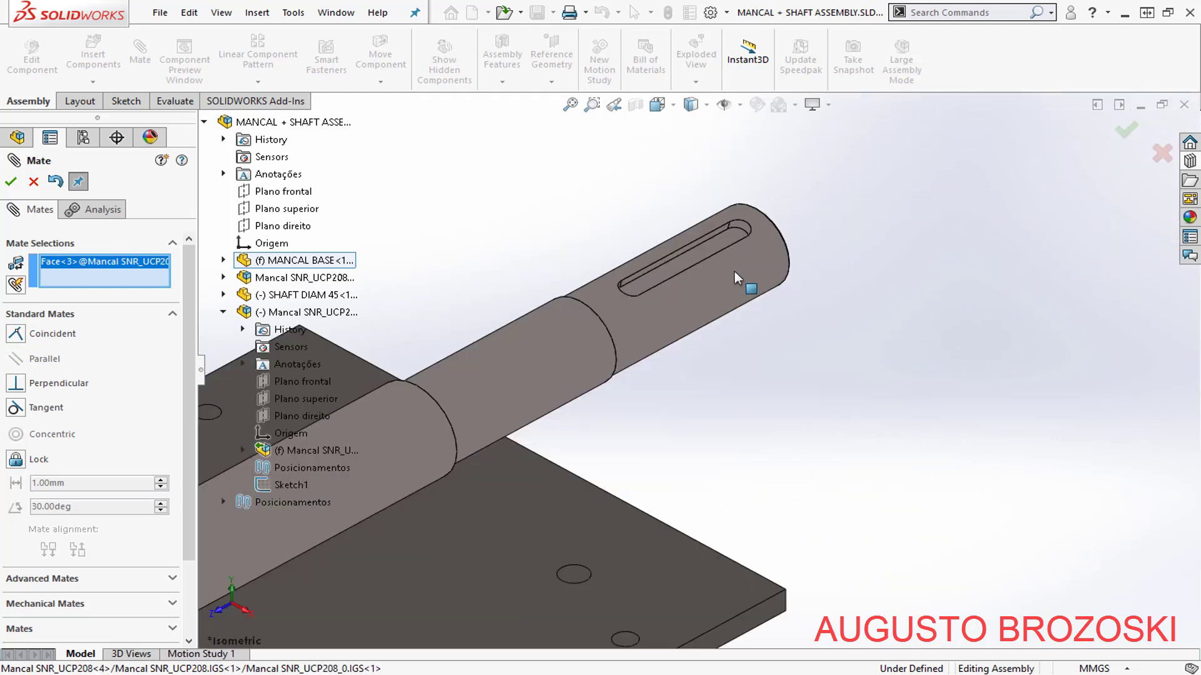
pyautogui.moveTo(734, 272); pyautogui.dragTo(600, 212, button='middle')
pyautogui.scroll(-6, 586, 182)
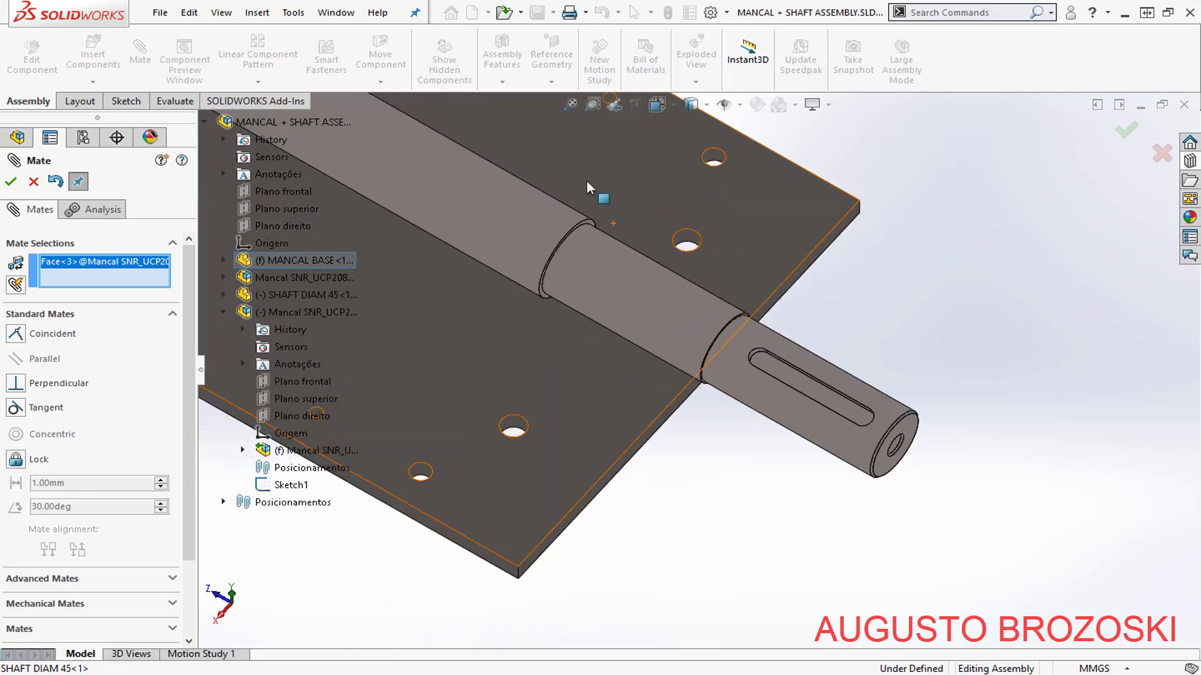
pyautogui.scroll(-3, 659, 418)
pyautogui.click(659, 420)
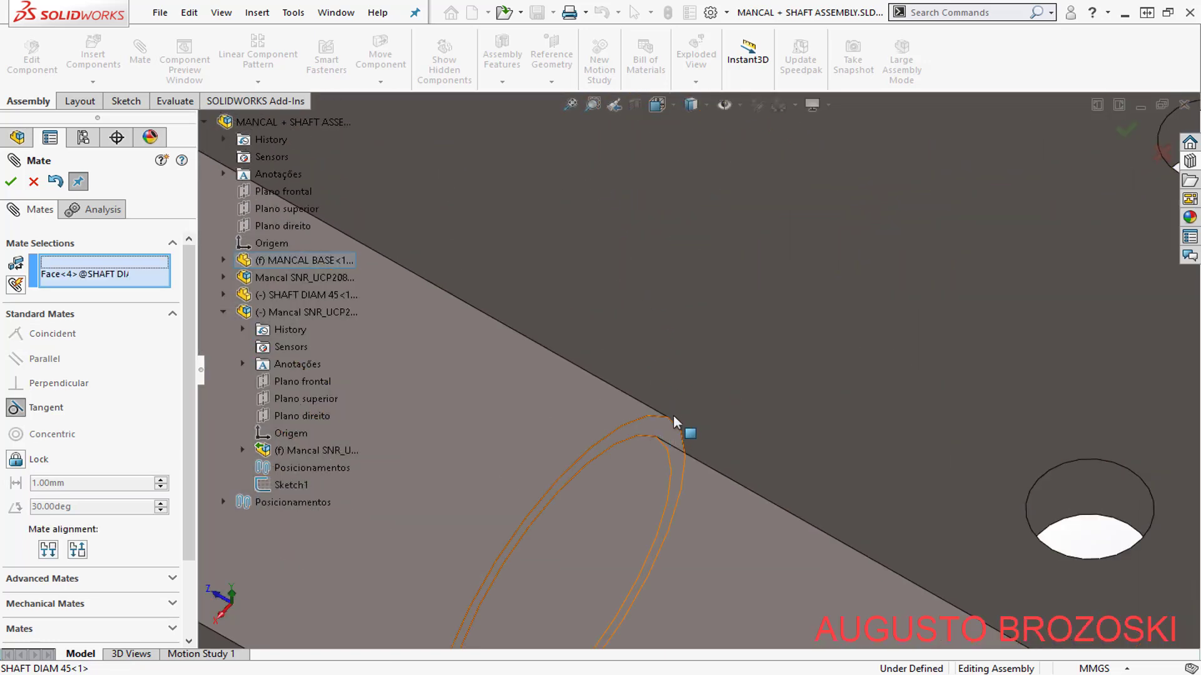
pyautogui.click(715, 374)
pyautogui.scroll(3, 681, 392)
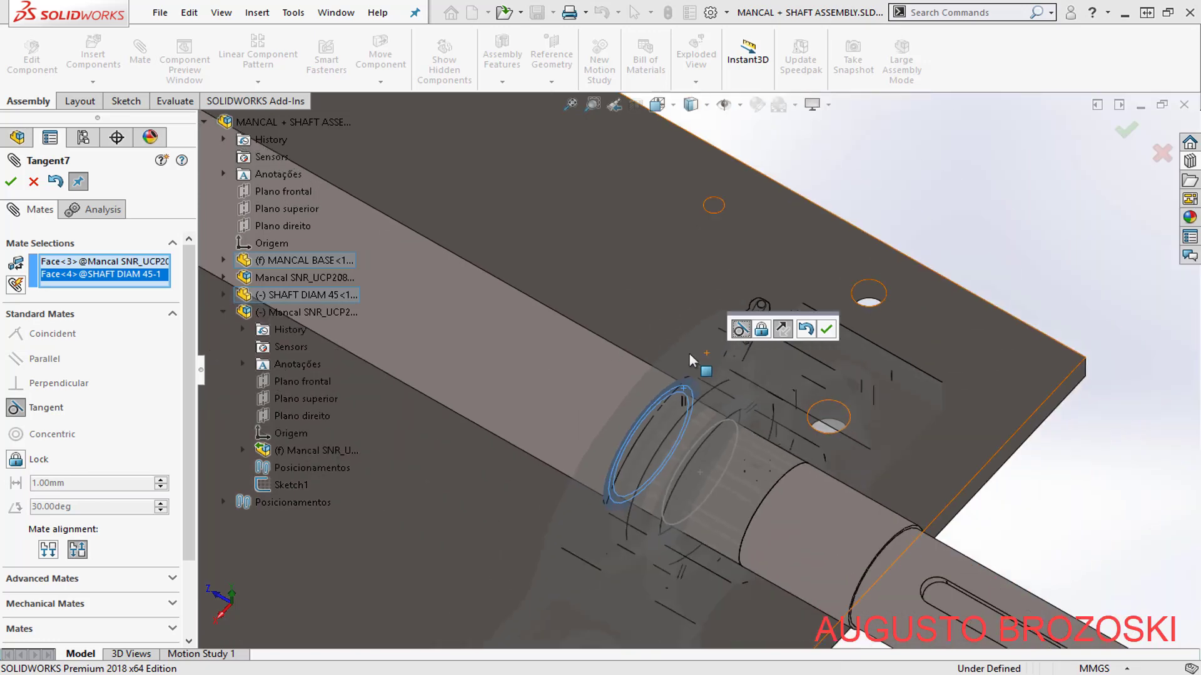
pyautogui.moveTo(682, 392); pyautogui.dragTo(737, 439, button='middle')
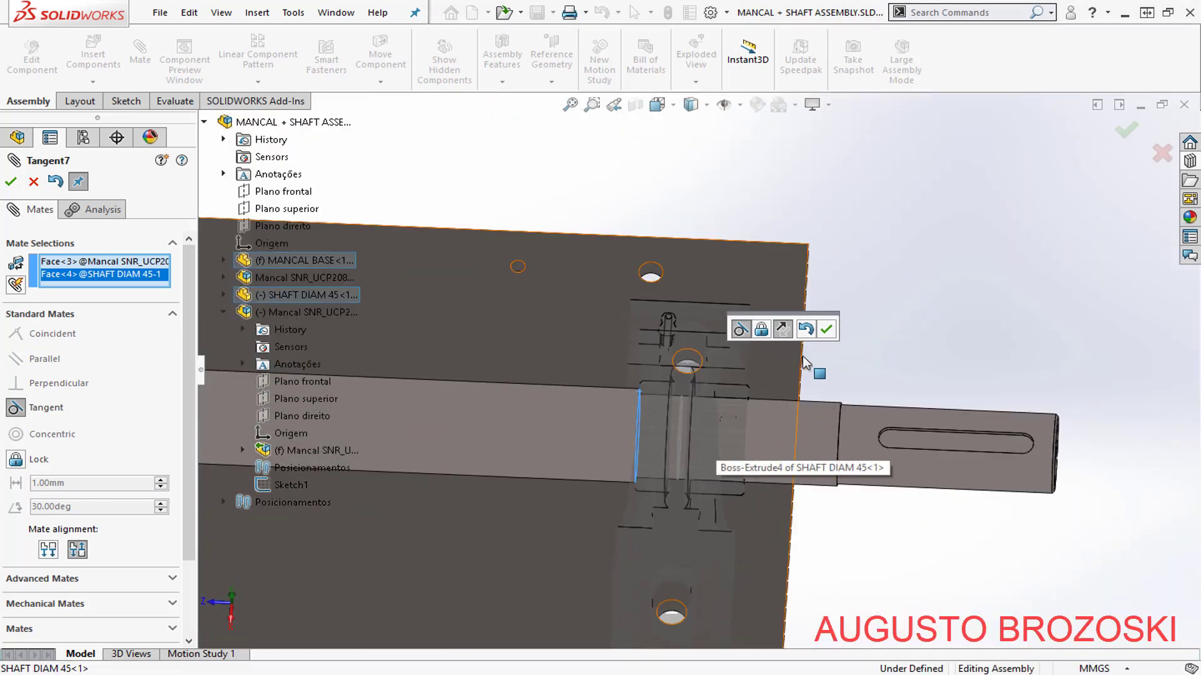
pyautogui.click(826, 329)
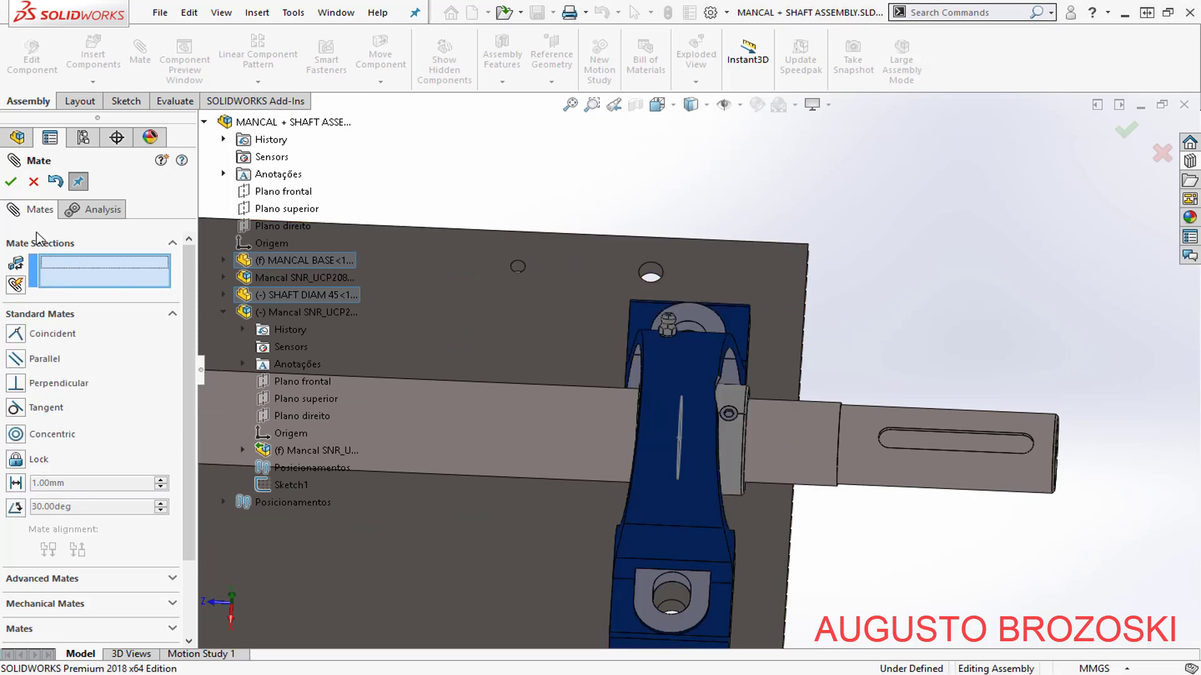
# - Finish mating, save the assembly and restore the isometric view of the whole model
pyautogui.press('Escape')
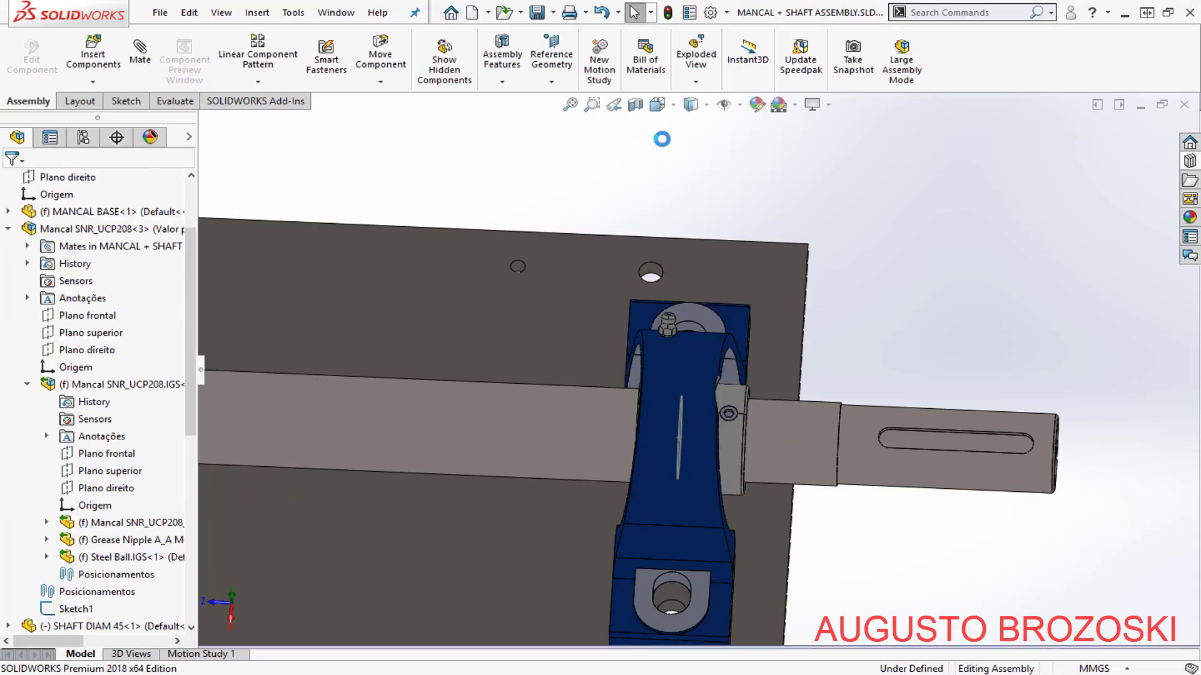
pyautogui.press('f')
pyautogui.click(657, 104)
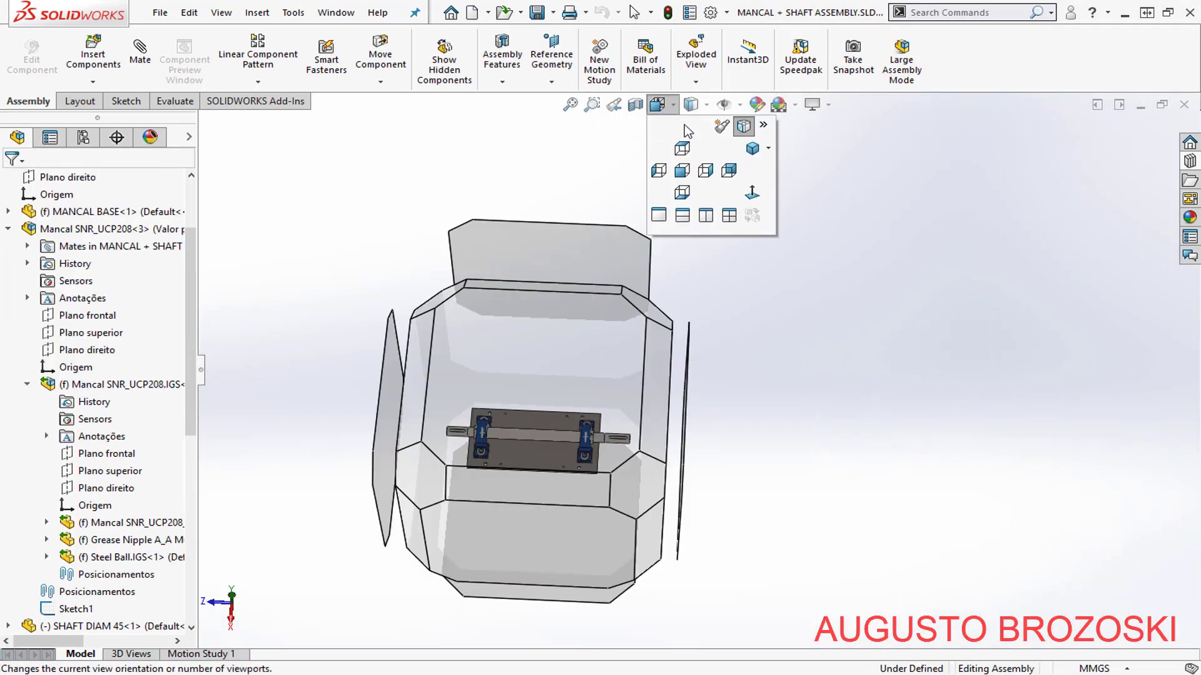
pyautogui.click(752, 149)
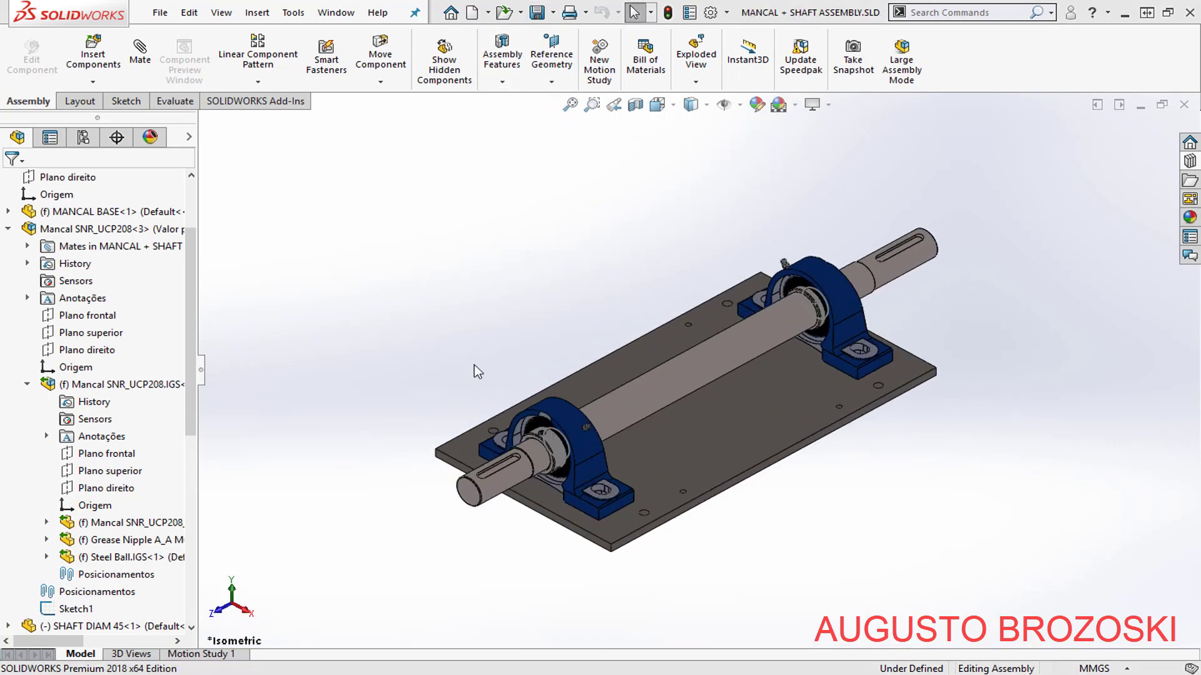
# - Check the PDF assembly drawing, return to SOLIDWORKS and insert the WASHER DIAM EXT 65 part beyond the shaft's far end
pyautogui.hotkey('alt', 'Tab')
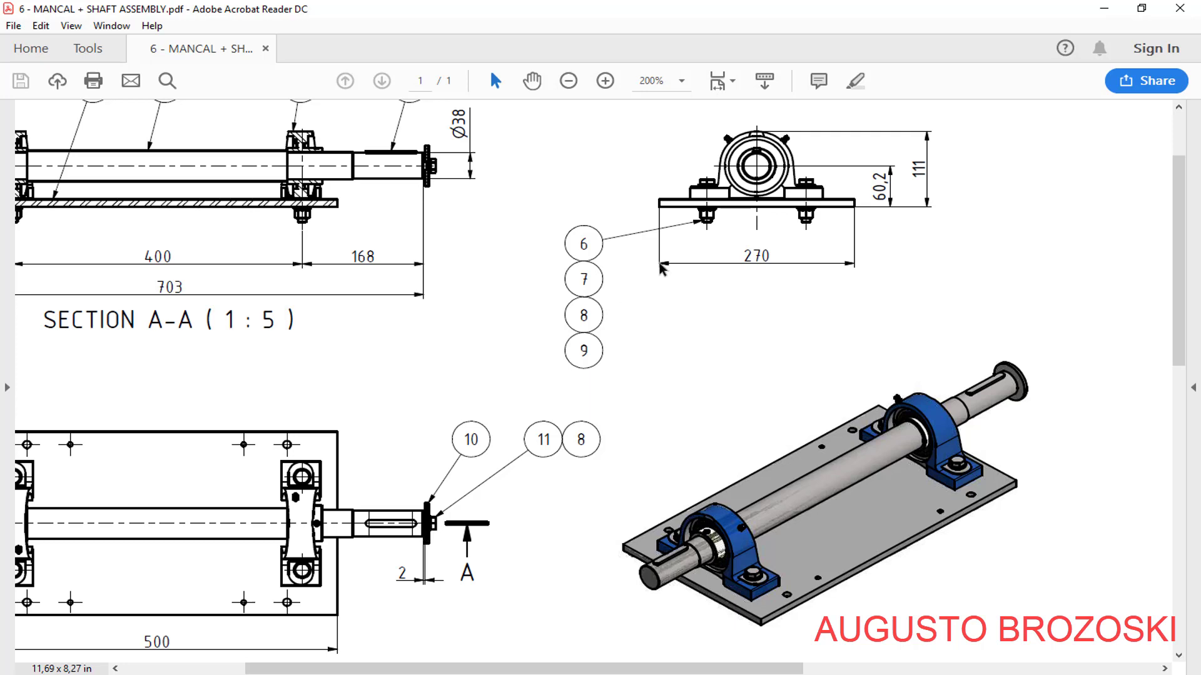
pyautogui.click(1104, 8)
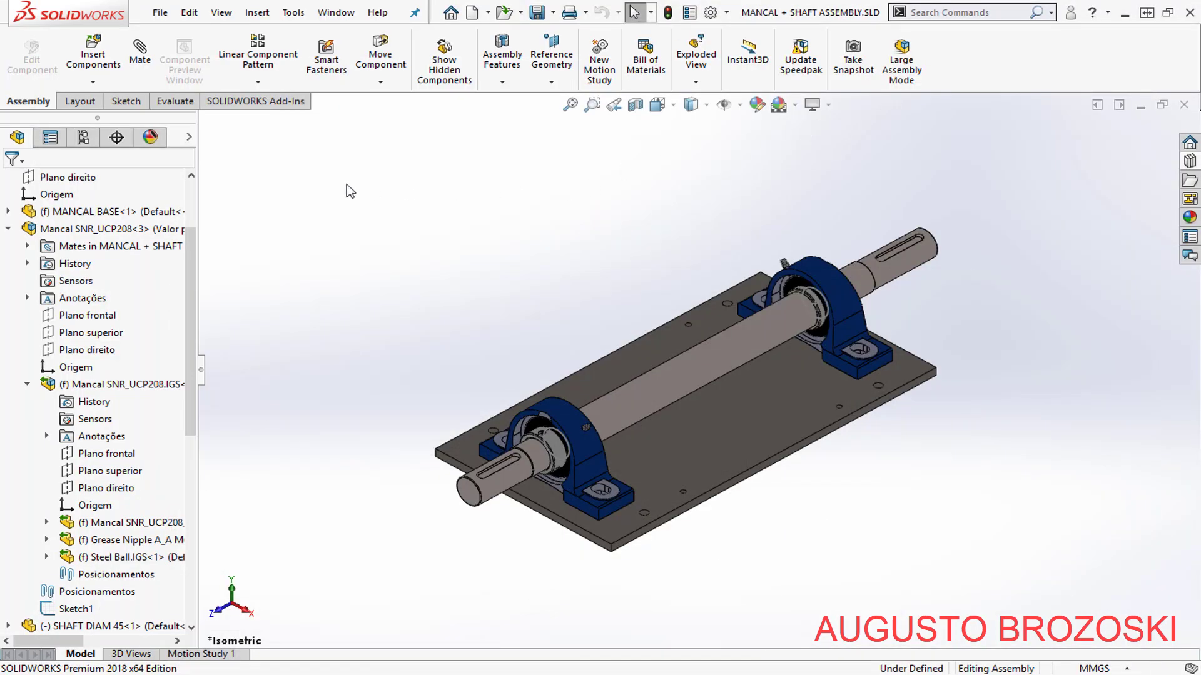
pyautogui.click(94, 74)
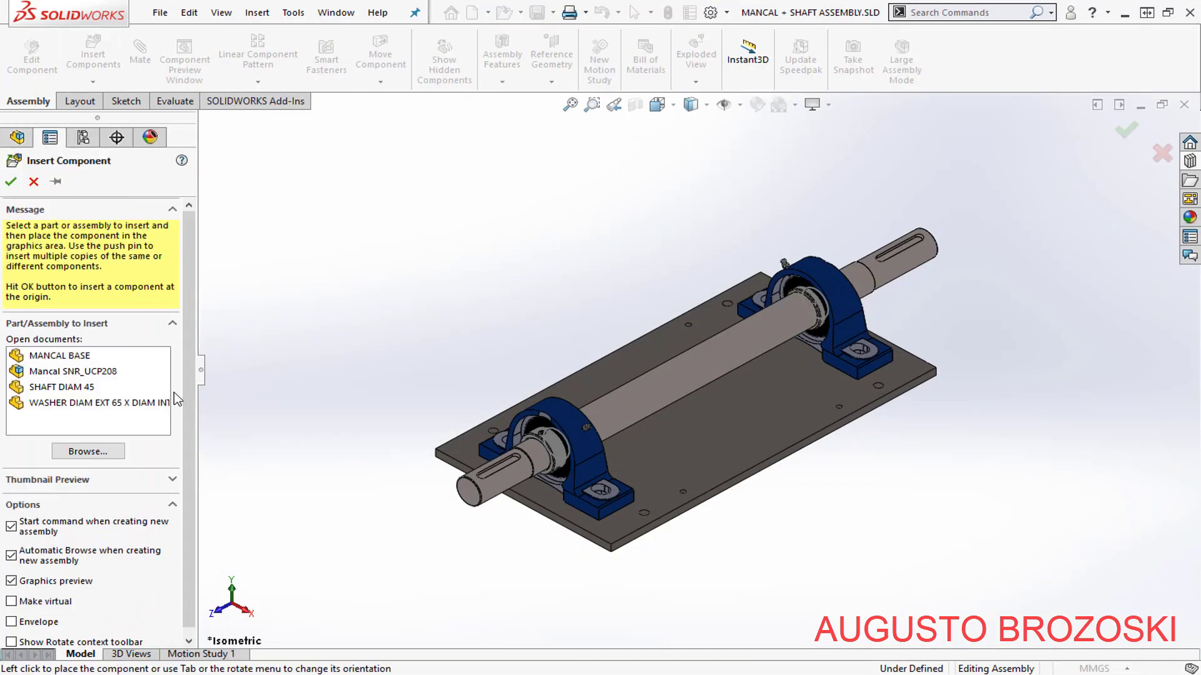
pyautogui.click(76, 406)
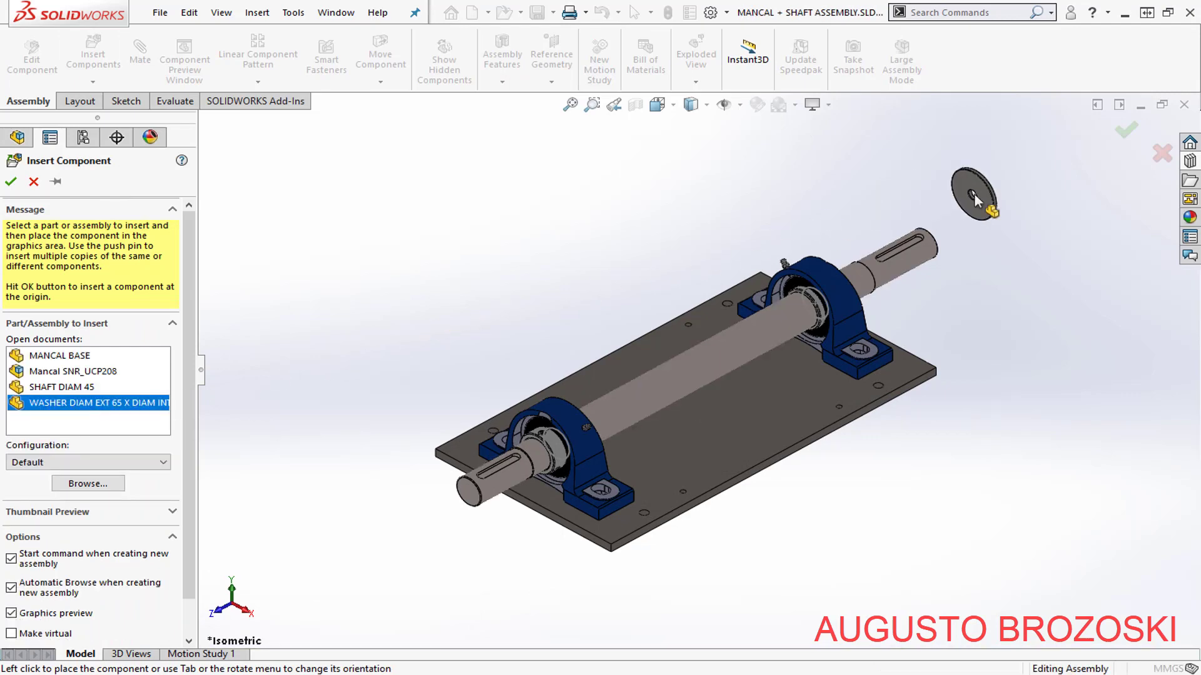
pyautogui.click(948, 258)
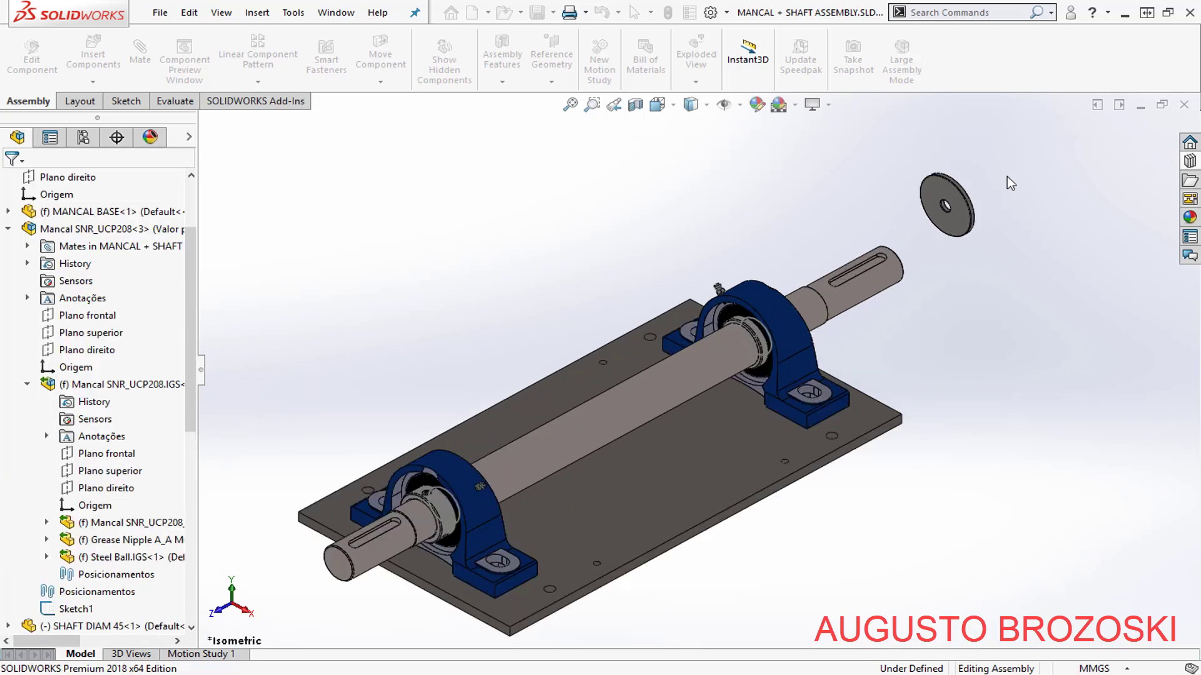
# - Start a mate between the washer's flat face toward the shaft and the end face of the shaft's far journal
pyautogui.scroll(-3, 1007, 176)
pyautogui.scroll(-2, 949, 175)
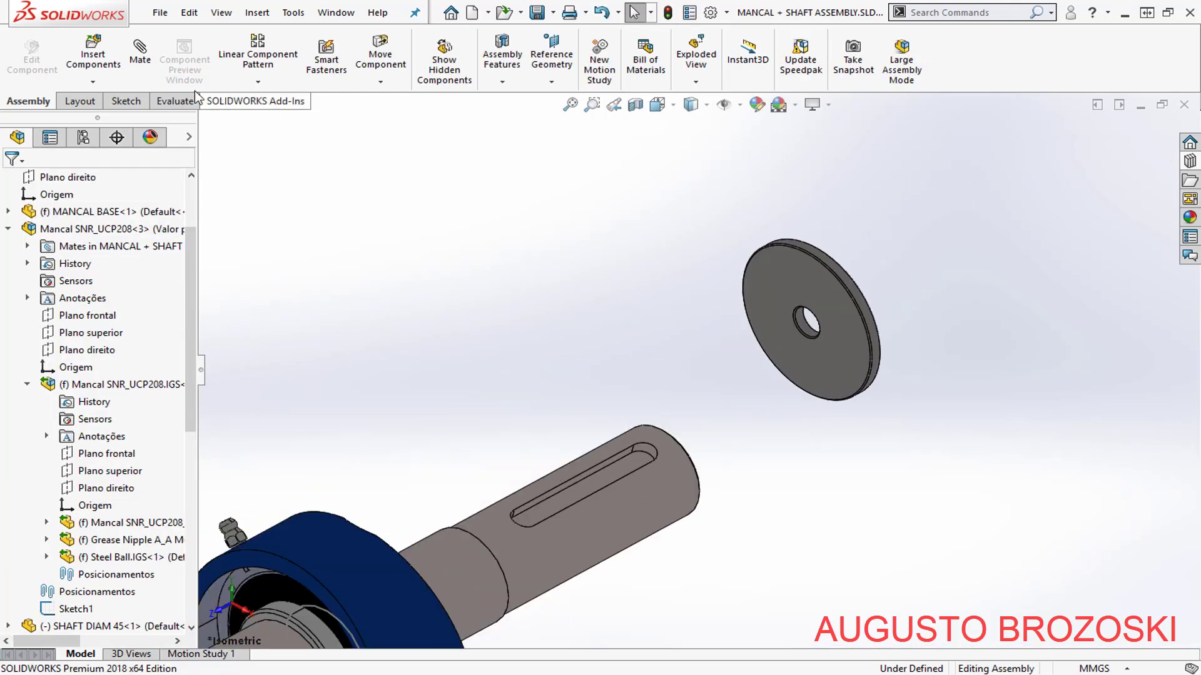
pyautogui.click(140, 55)
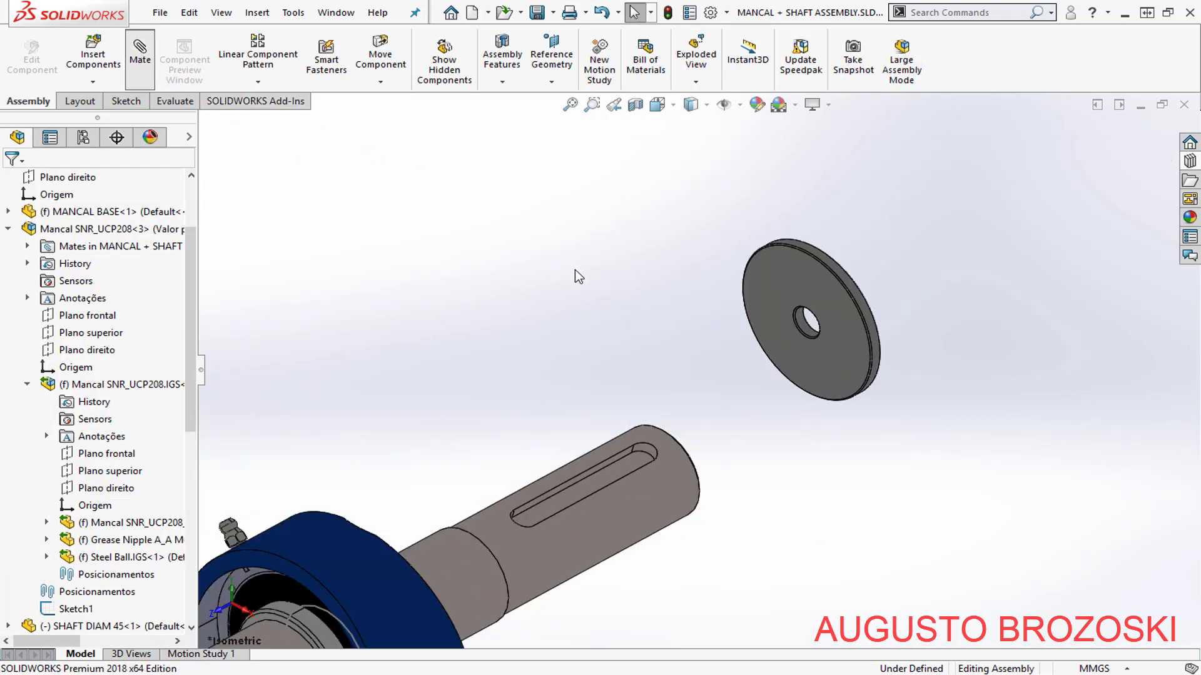
pyautogui.click(786, 283)
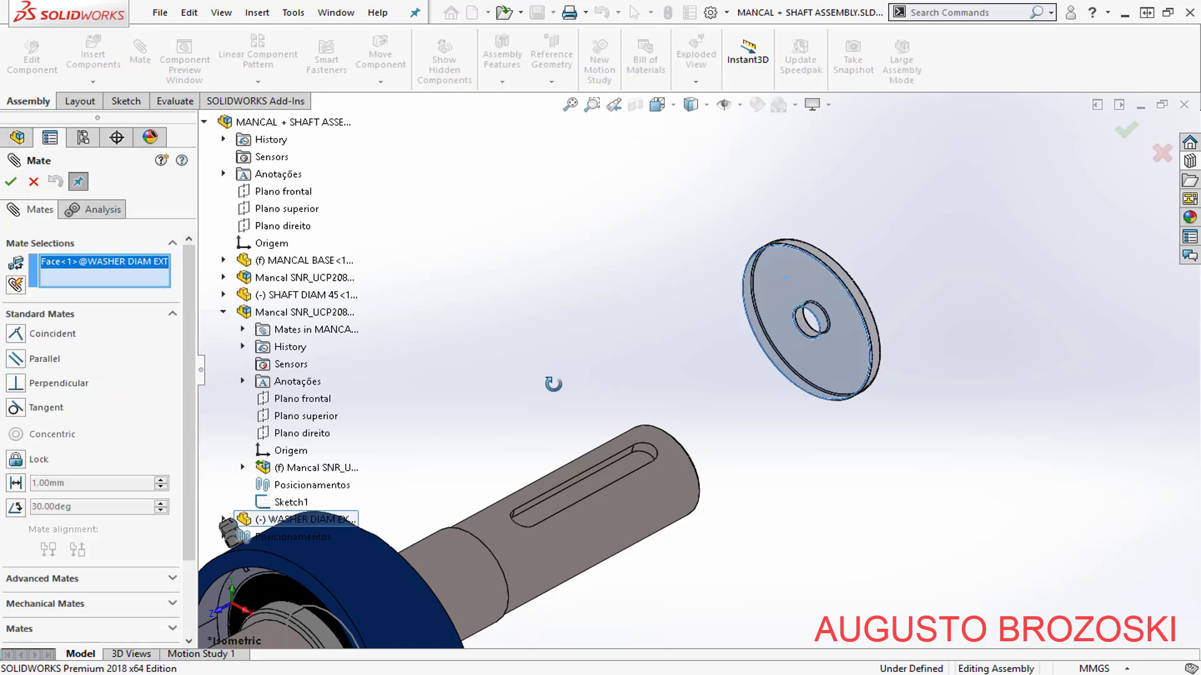
pyautogui.moveTo(552, 384); pyautogui.dragTo(519, 382, button='middle')
pyautogui.scroll(3, 636, 473)
pyautogui.scroll(-3, 713, 529)
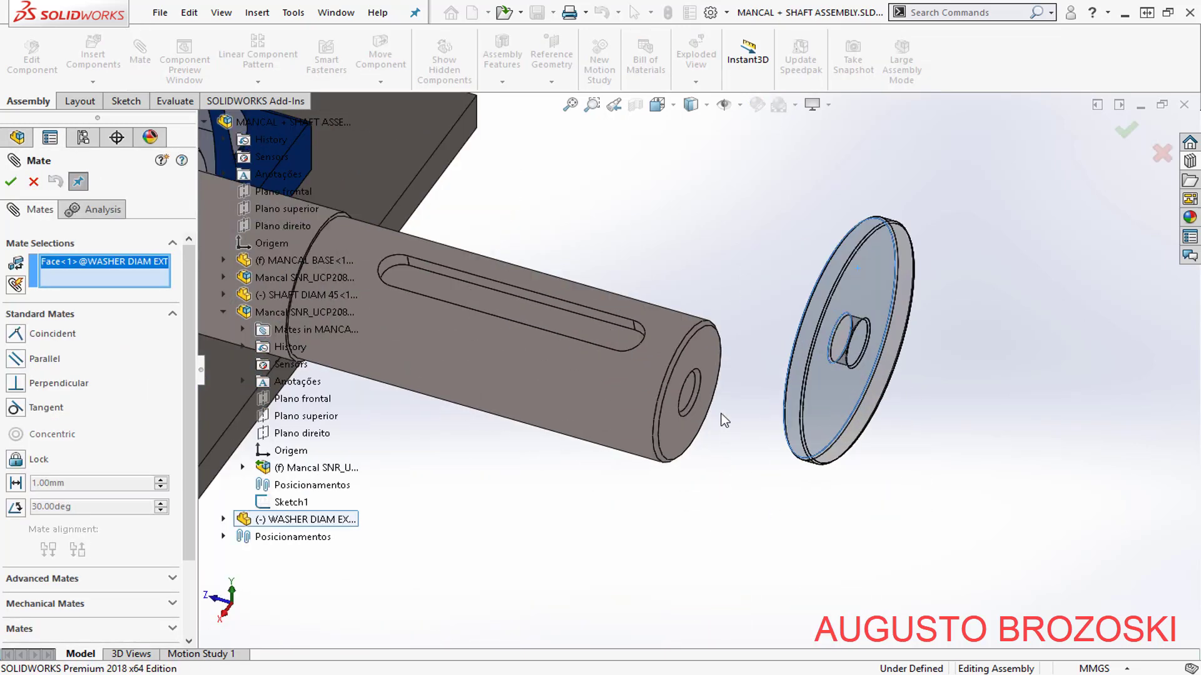
pyautogui.click(705, 369)
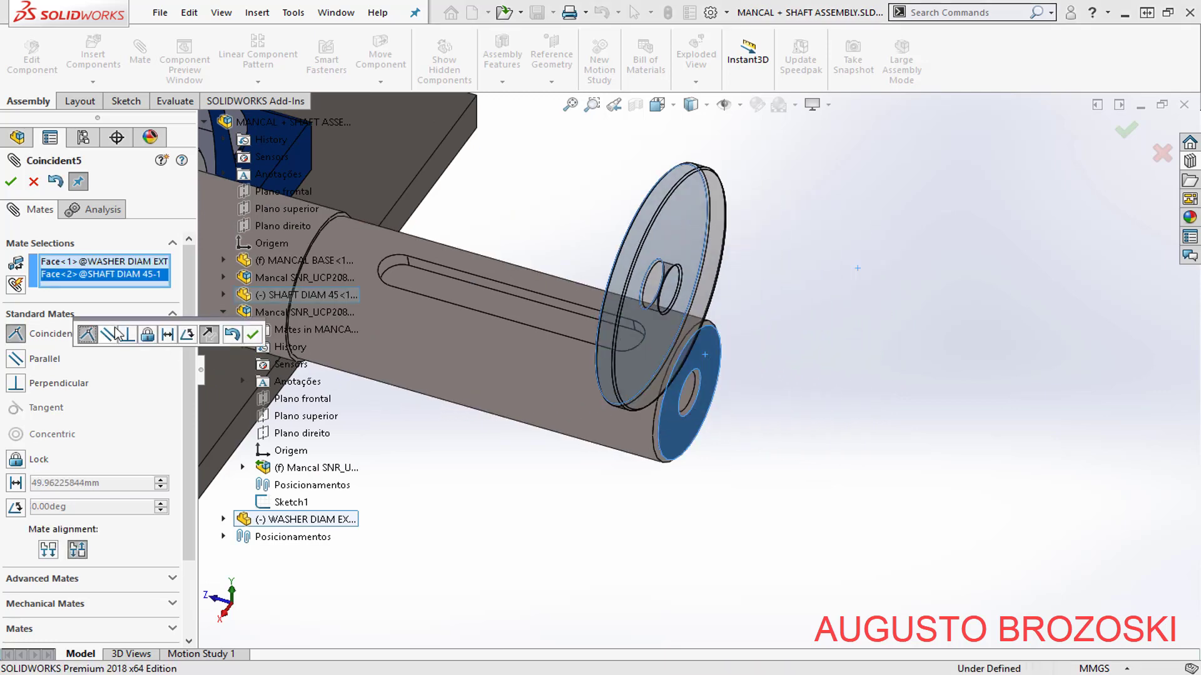
# - Make the washer-to-shaft mate a 2 mm distance mate, checking the gap from the right side, and accept it
pyautogui.moveTo(524, 394); pyautogui.dragTo(551, 395, button='middle')
pyautogui.click(658, 105)
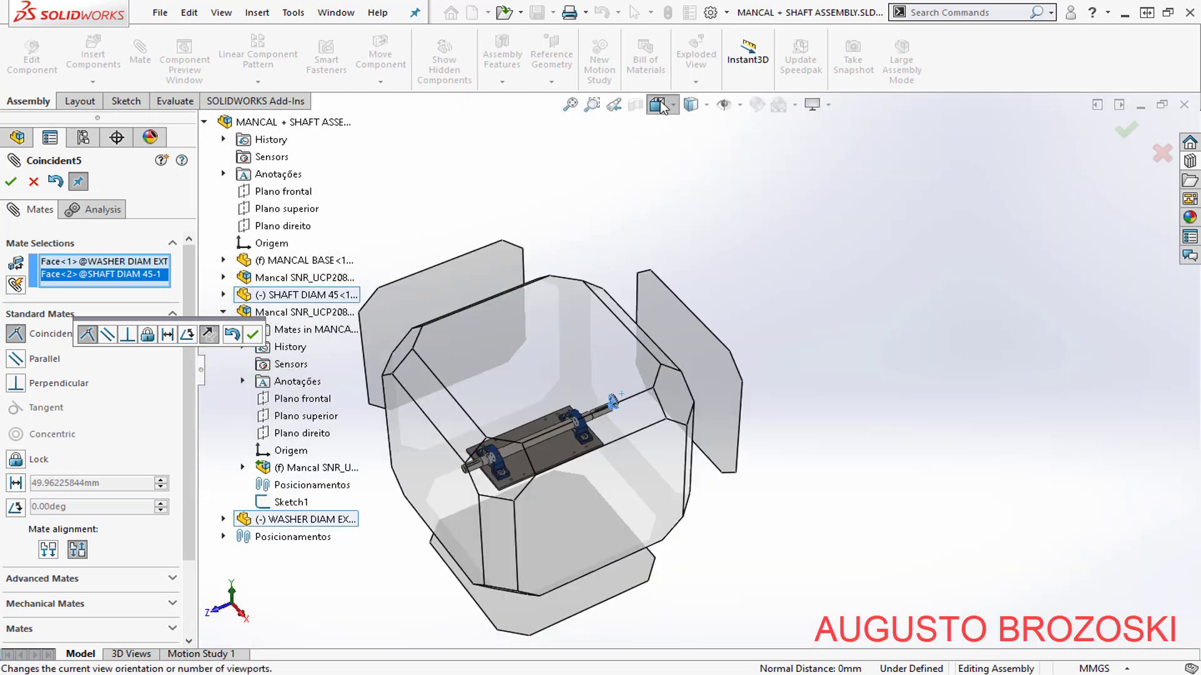
pyautogui.click(754, 295)
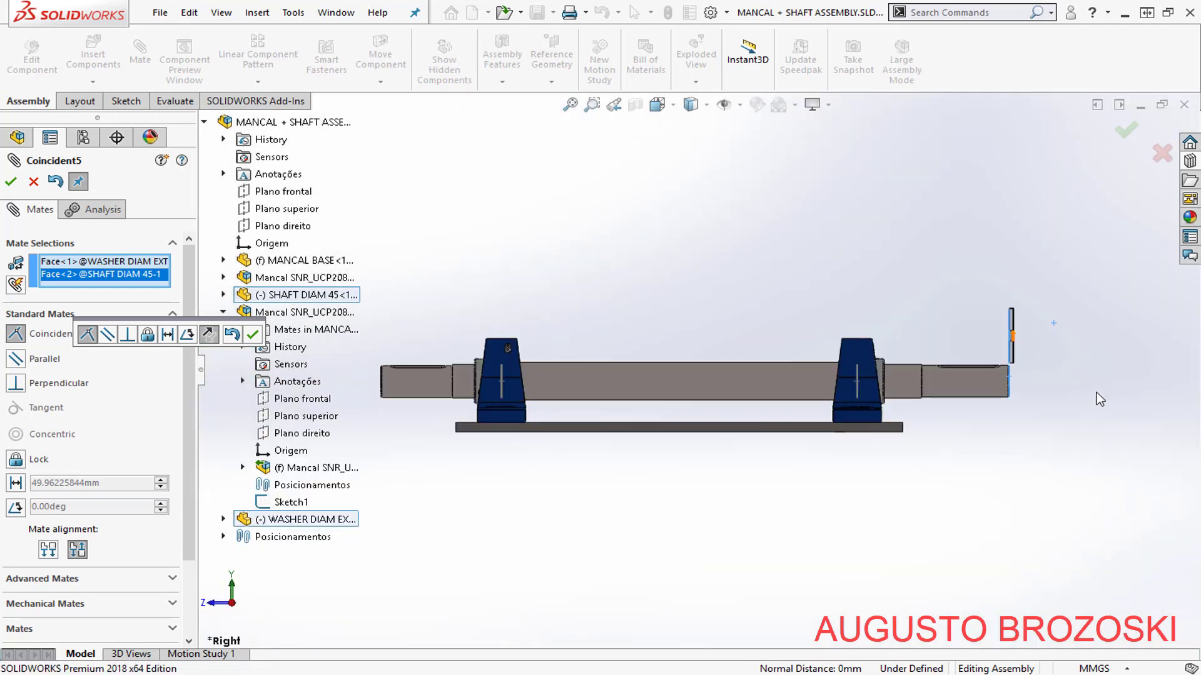
pyautogui.scroll(-5, 997, 337)
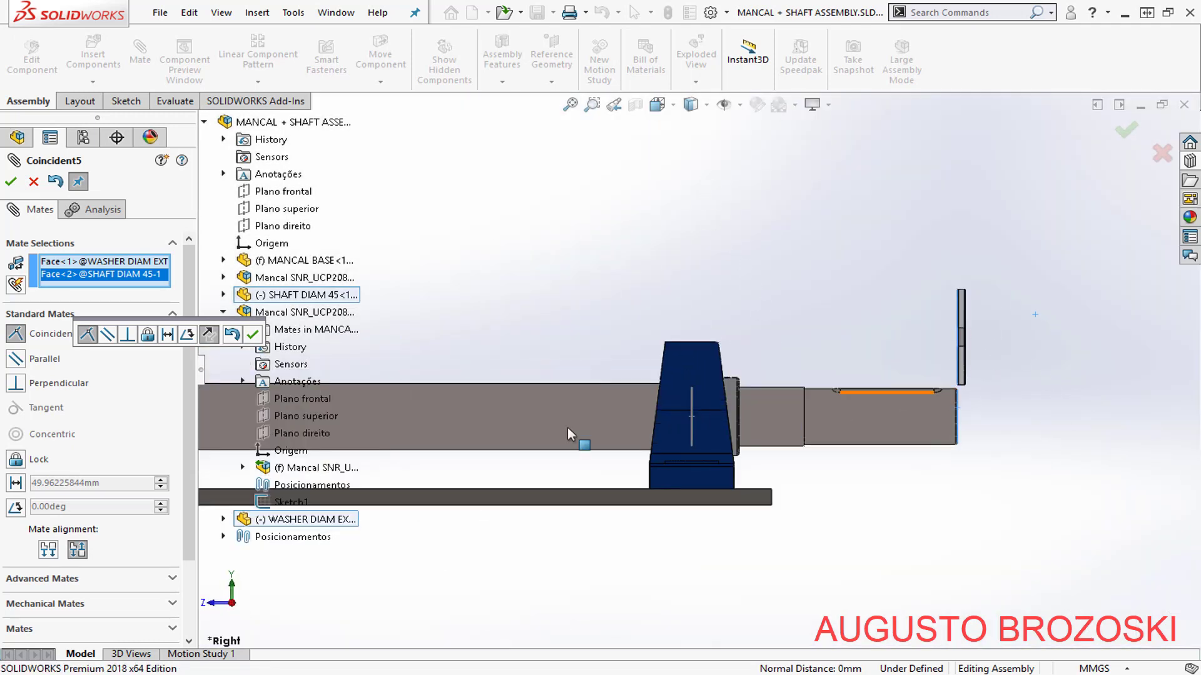
pyautogui.click(168, 335)
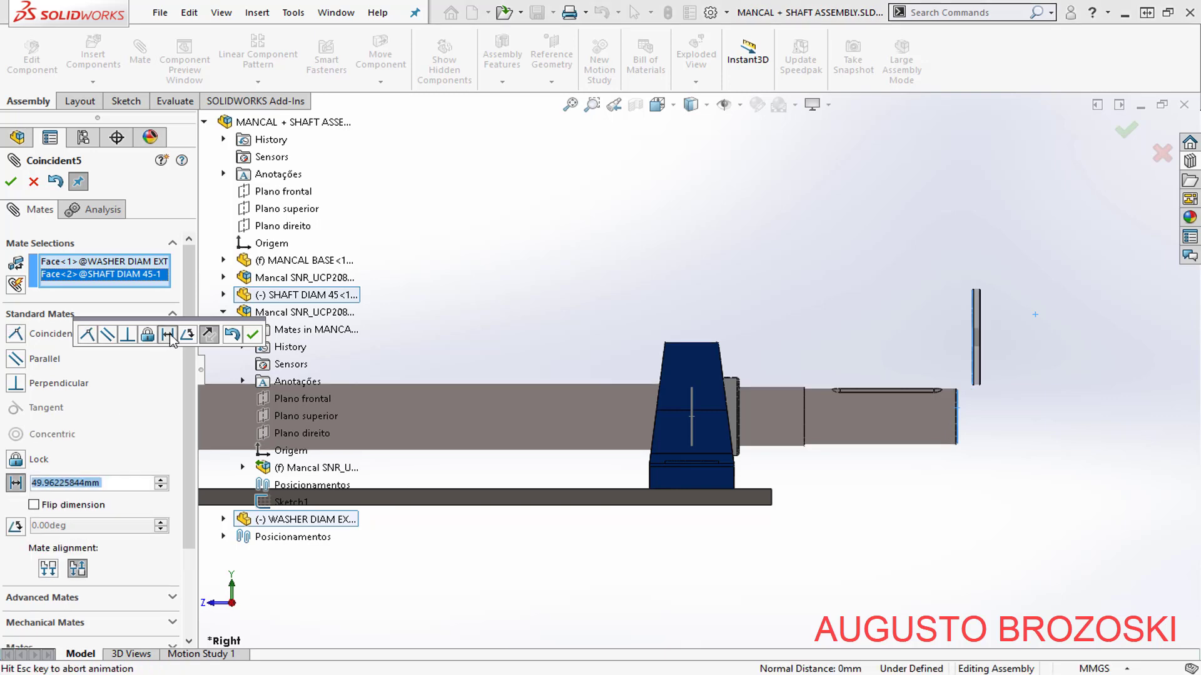
pyautogui.doubleClick(103, 483)
pyautogui.write('2')
pyautogui.press('Return')
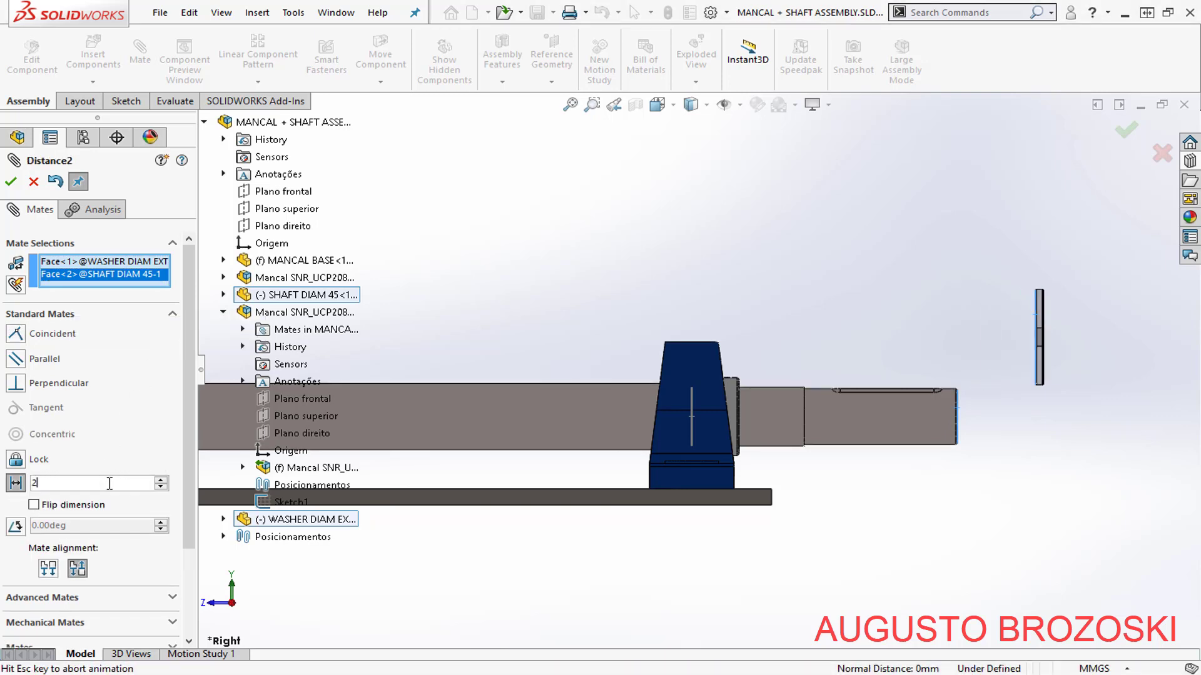
pyautogui.scroll(-3, 981, 383)
pyautogui.scroll(-4, 866, 394)
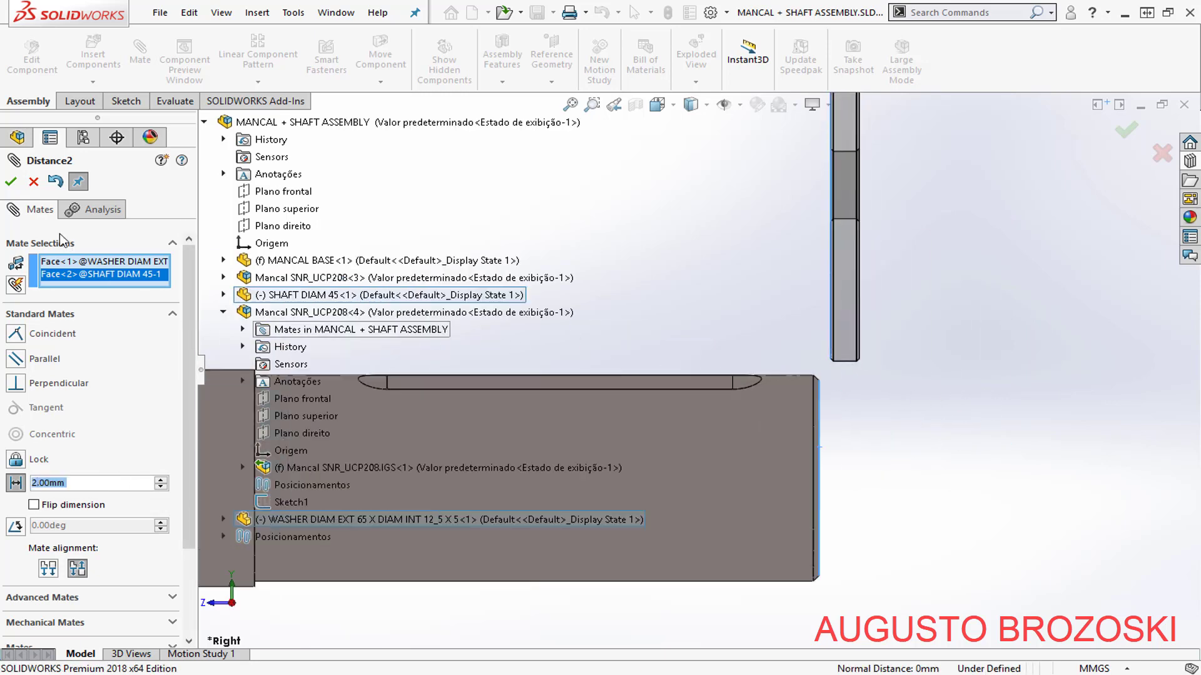
pyautogui.click(11, 184)
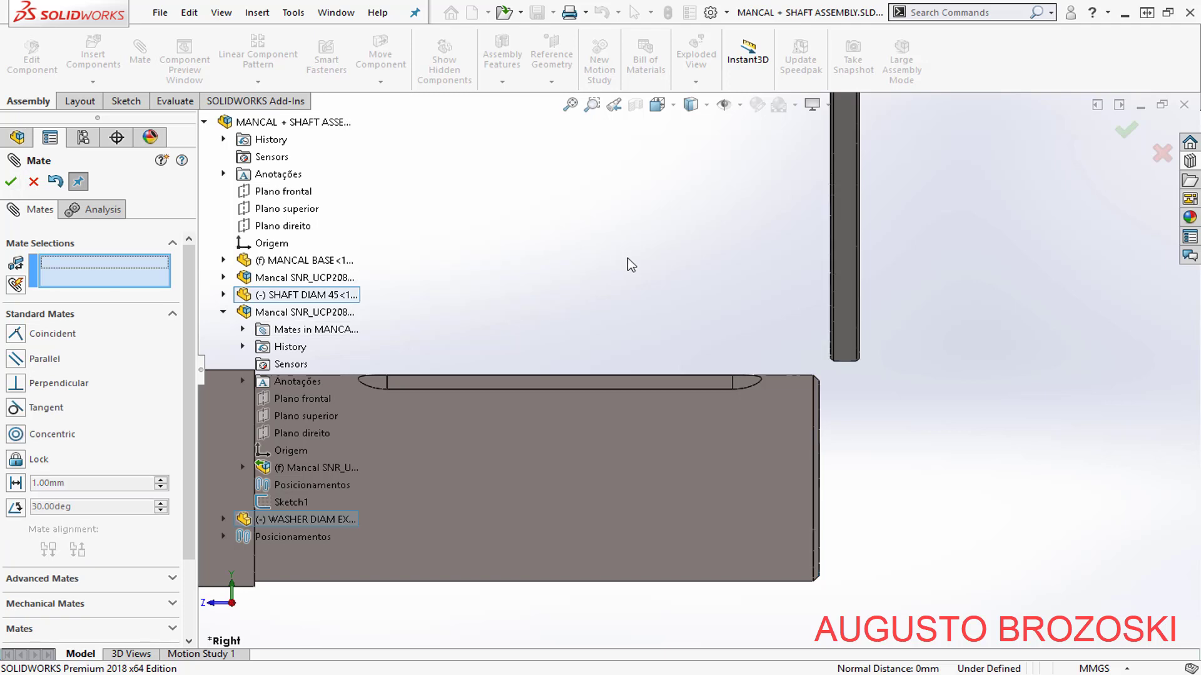
# - Add a concentric mate between the washer's outer cylindrical face and the shaft's far journal, and finish mating
pyautogui.click(846, 229)
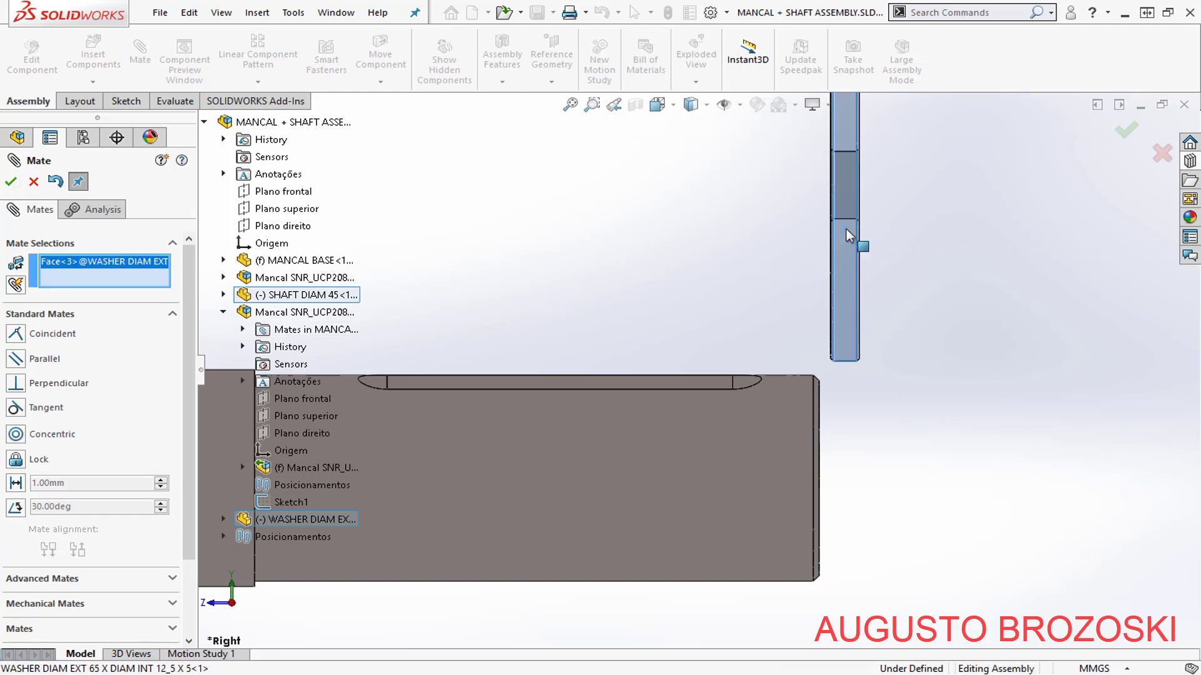
pyautogui.click(770, 432)
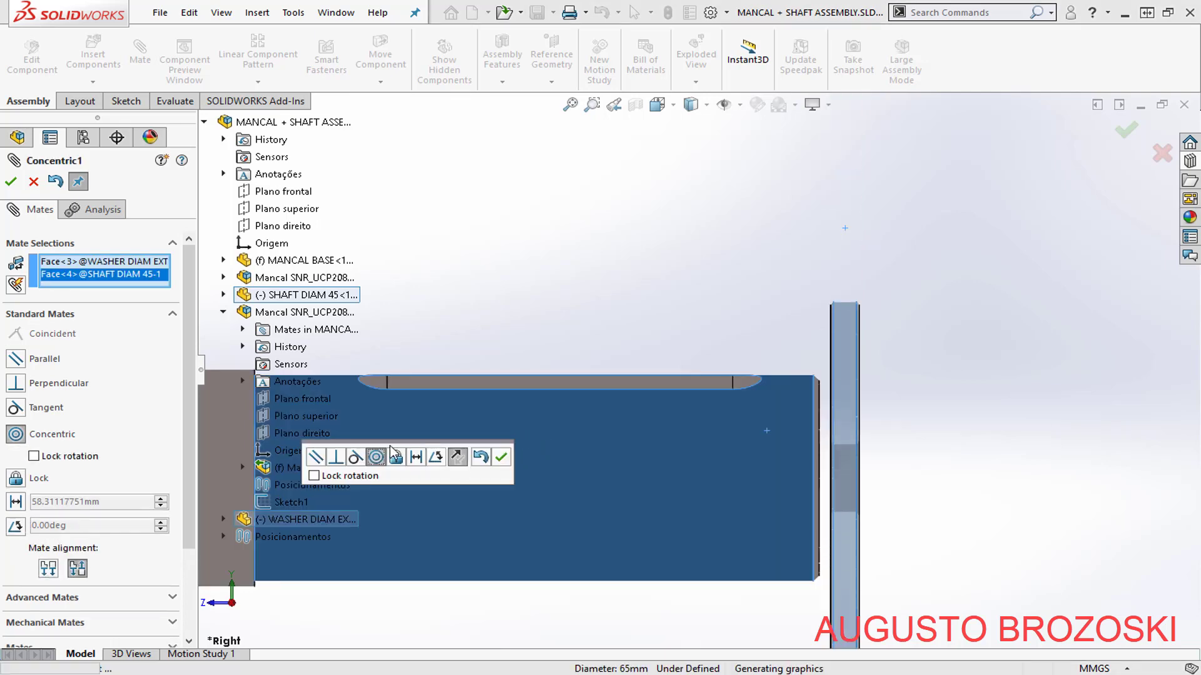
pyautogui.click(501, 459)
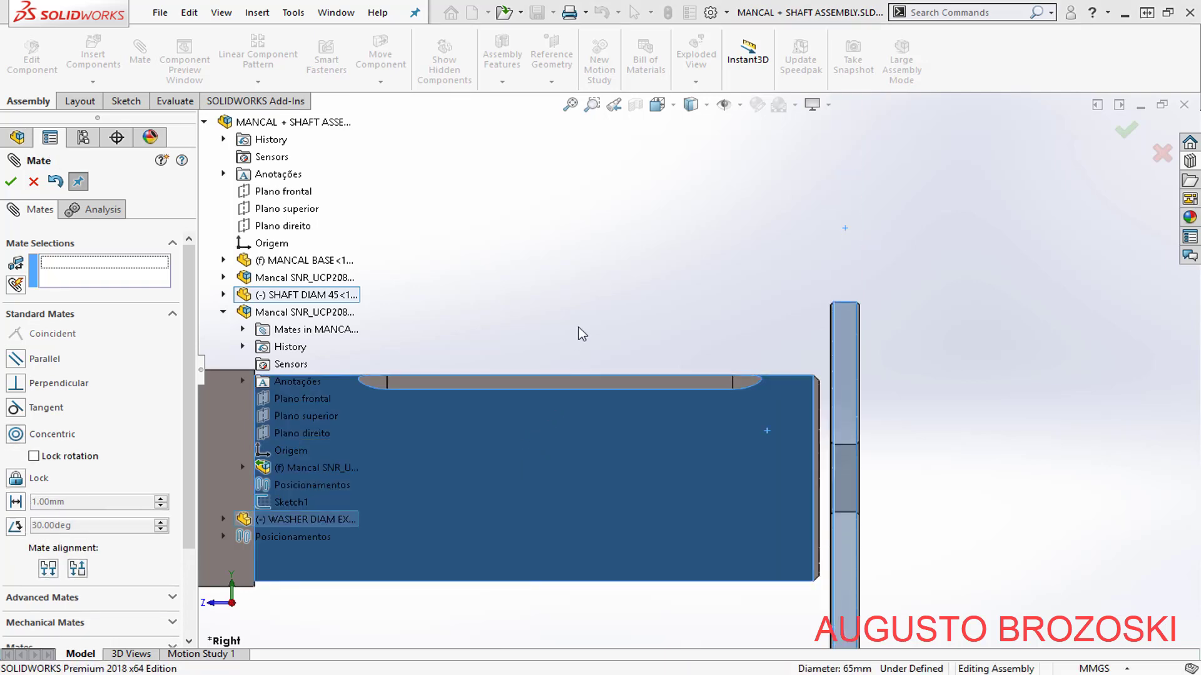
pyautogui.click(10, 182)
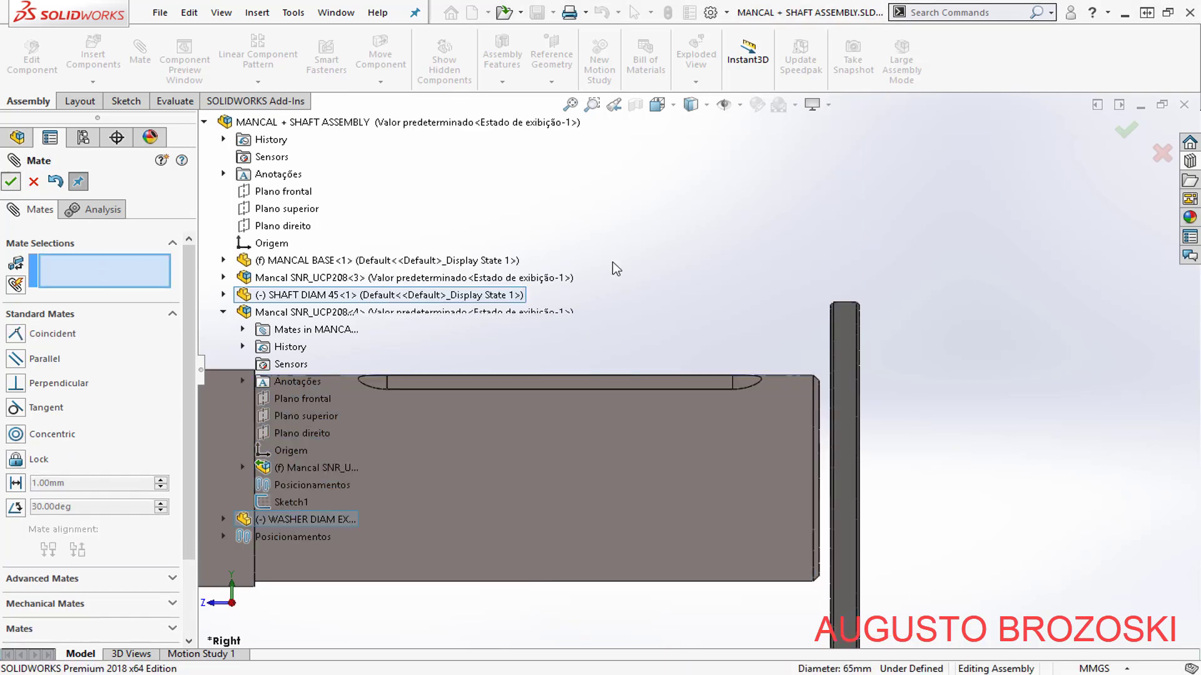
pyautogui.moveTo(652, 283); pyautogui.dragTo(684, 451, button='middle')
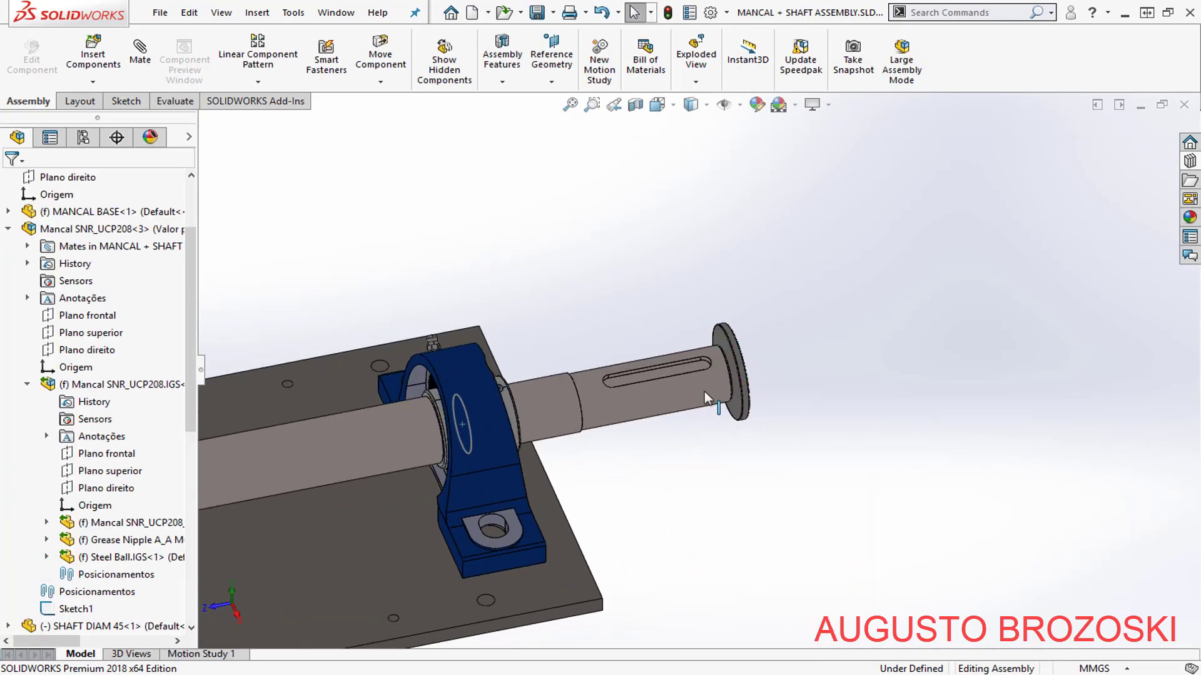
# - Restore the isometric view of the whole model and save the assembly
pyautogui.click(657, 105)
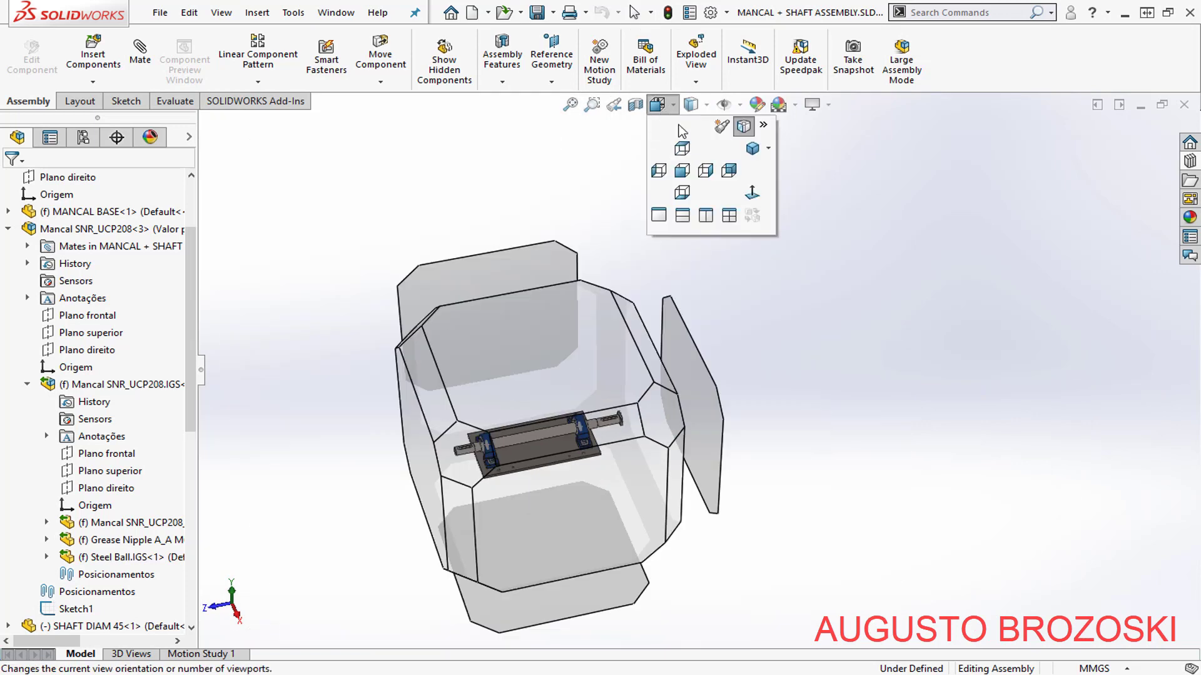
pyautogui.click(752, 149)
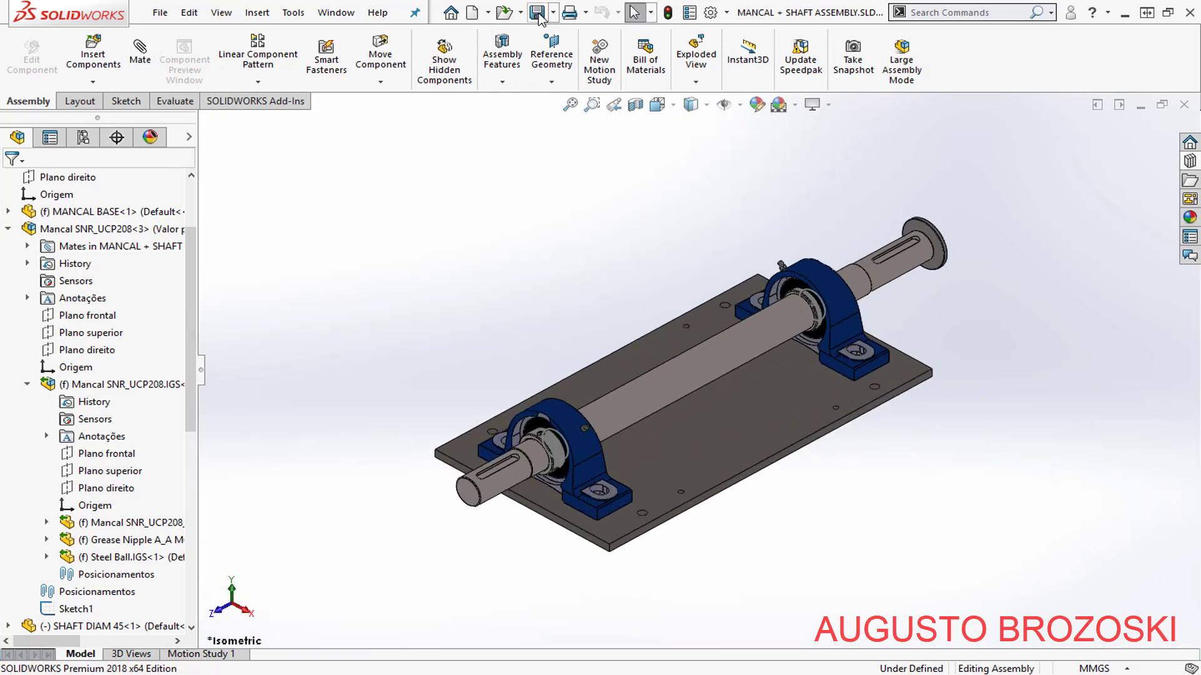
pyautogui.click(537, 12)
pyautogui.click(347, 244)
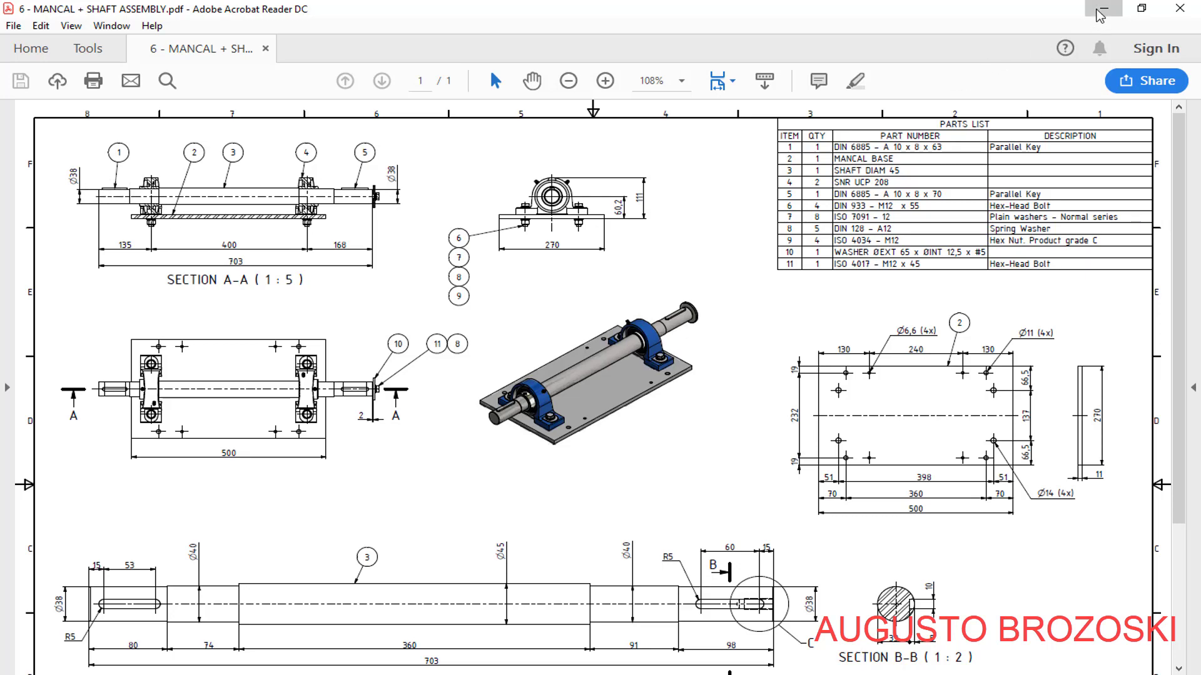
# - Return from the PDF drawing to SOLIDWORKS and open the DIN Parallel Keys category in the Design Library
pyautogui.click(1102, 8)
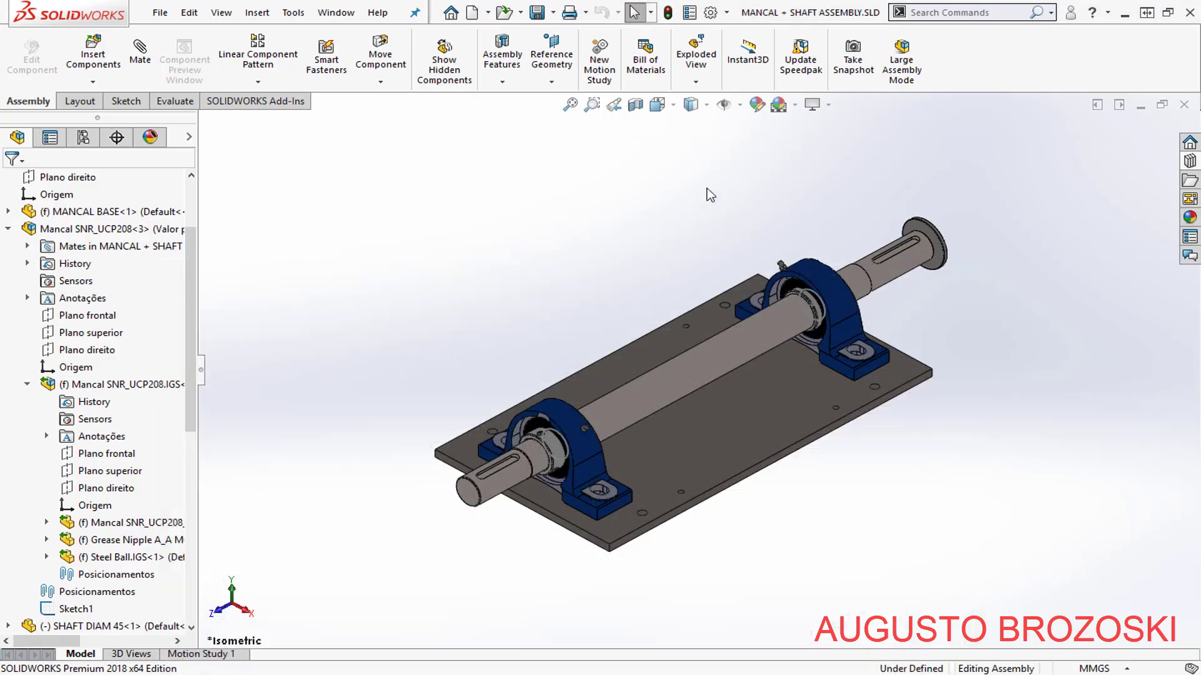
pyautogui.click(1189, 164)
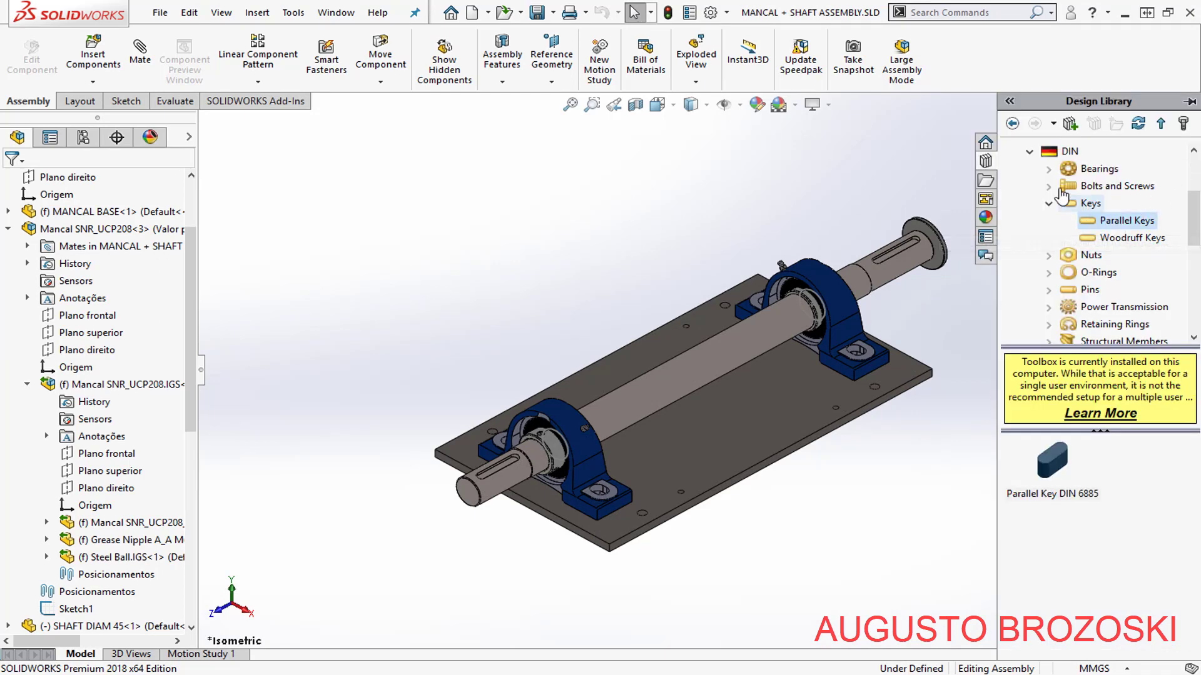
pyautogui.click(1067, 151)
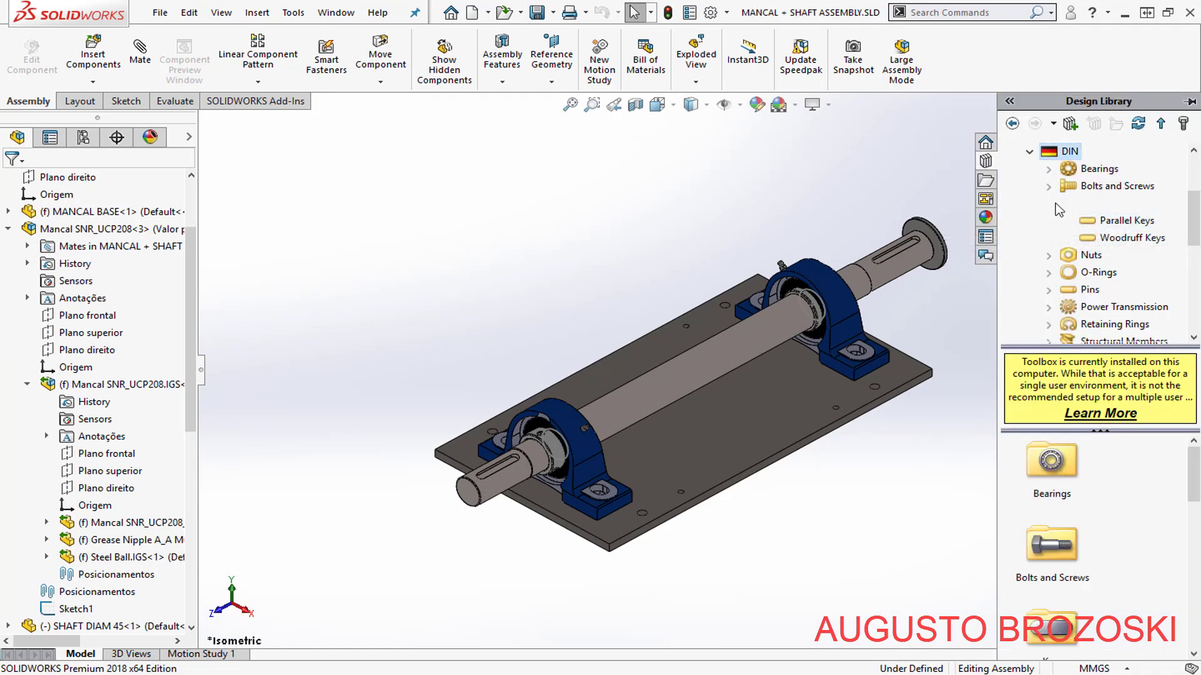
pyautogui.click(1082, 210)
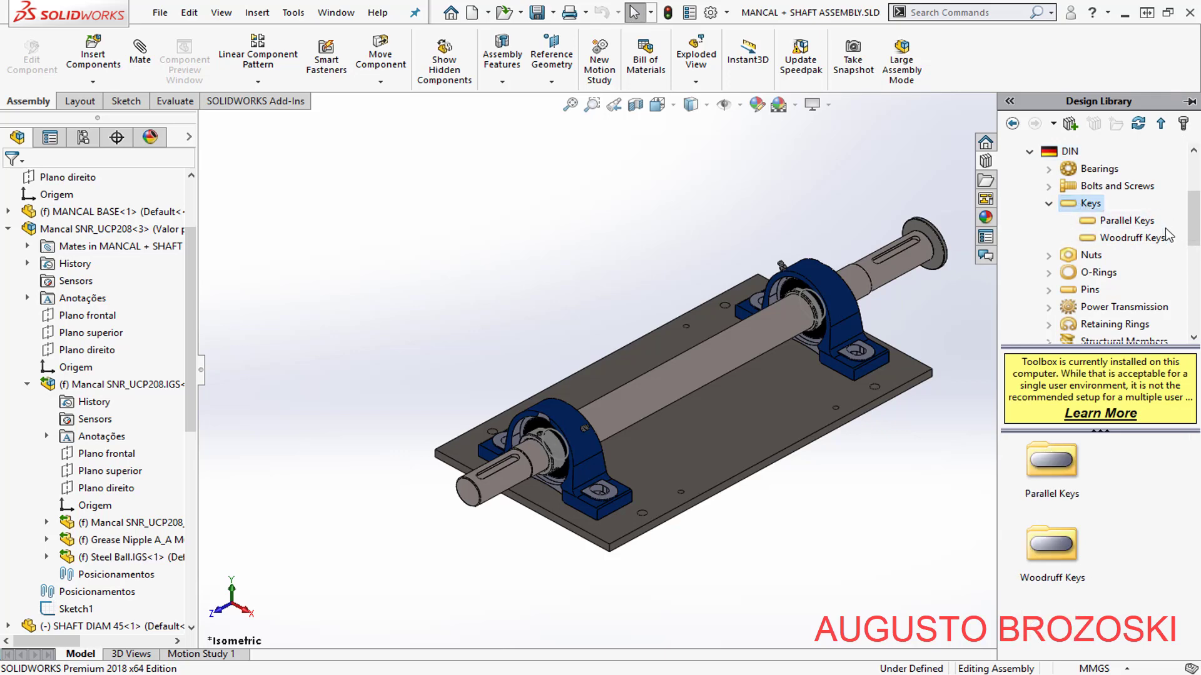
pyautogui.click(1111, 225)
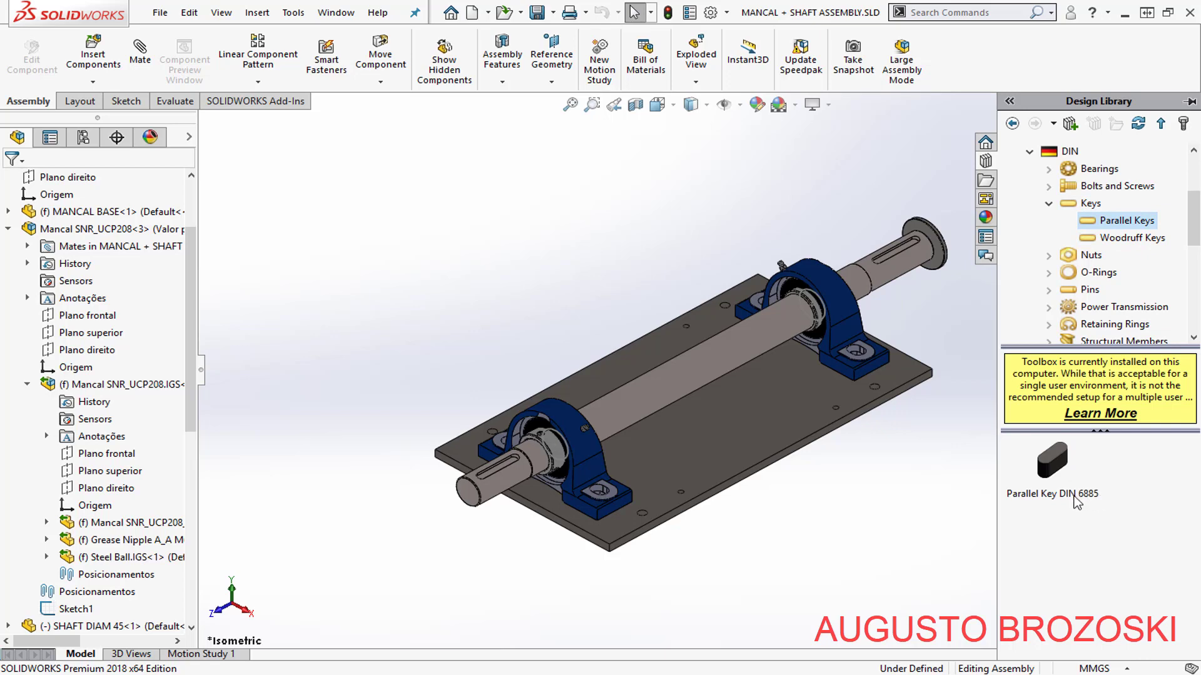
# - Insert one Parallel Key DIN 6885 near the shaft's near end, with shaft diameter 30mm - 38mm and length 63
pyautogui.click(1057, 474)
pyautogui.moveTo(915, 451); pyautogui.dragTo(429, 372)
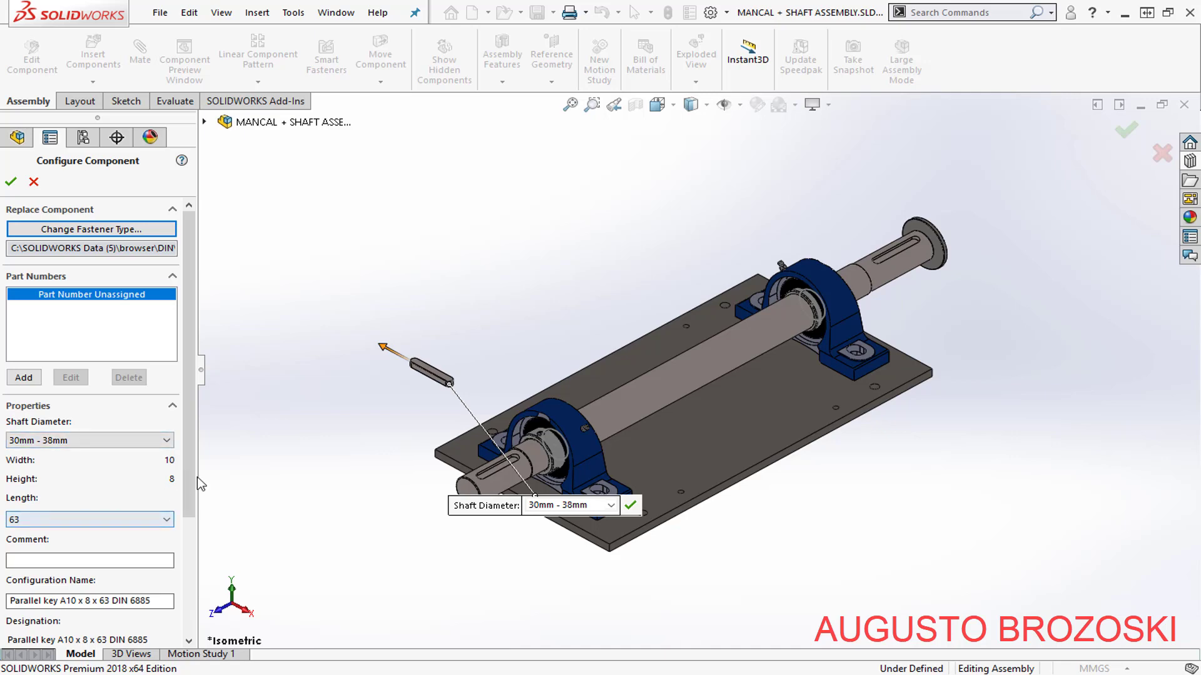
pyautogui.moveTo(190, 478); pyautogui.dragTo(179, 606)
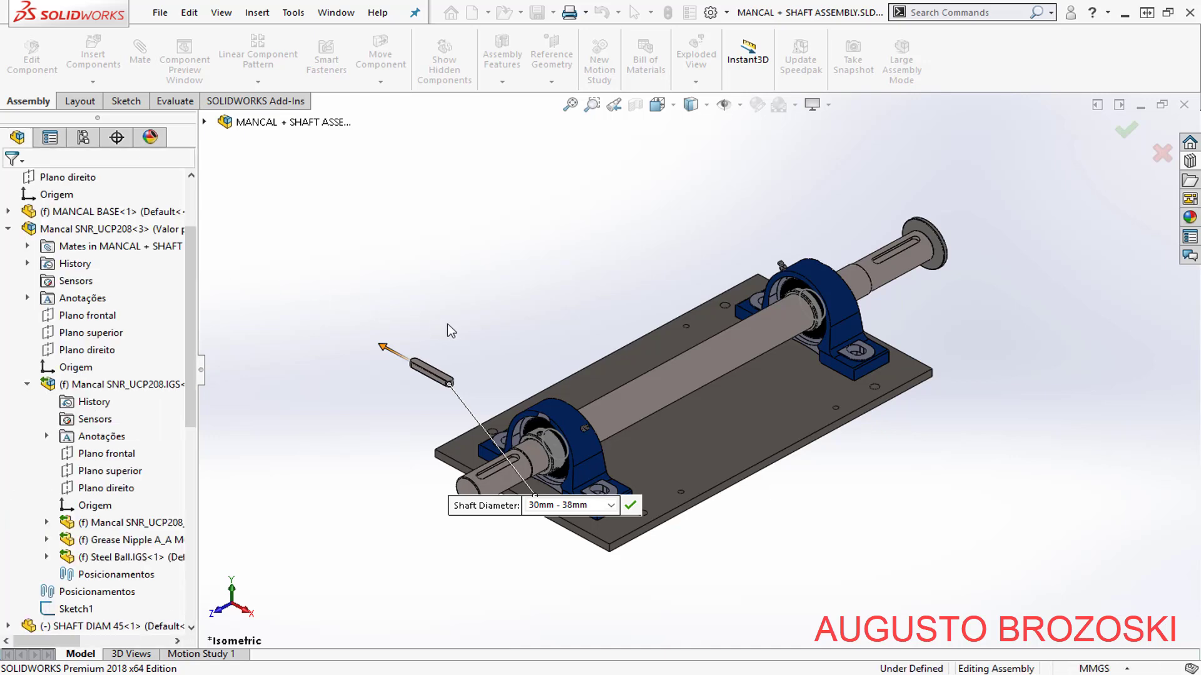
pyautogui.click(454, 345)
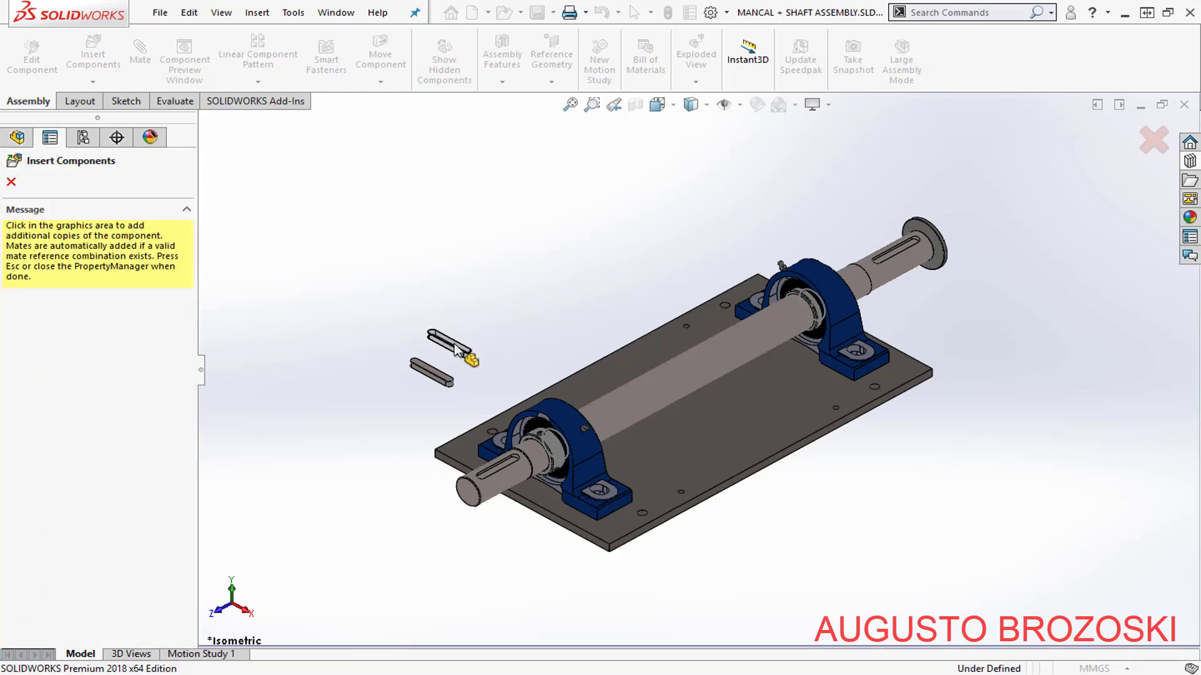
pyautogui.press('Escape')
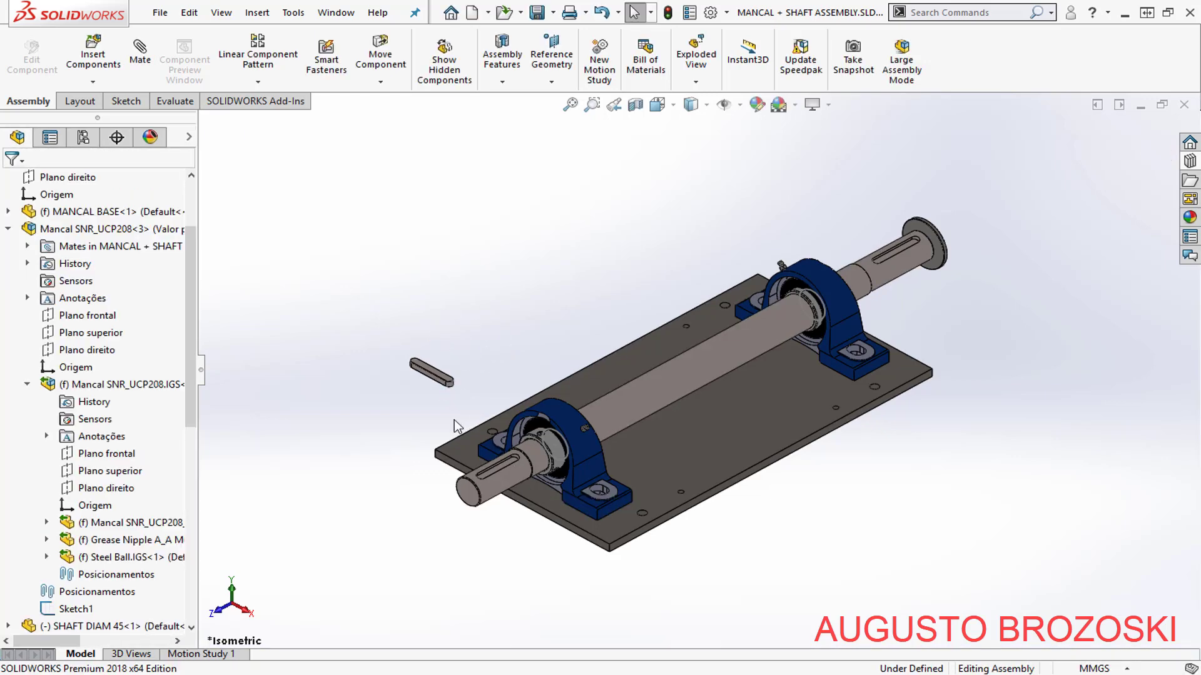
# - Add a coincident mate between the parallel key's flat bottom face and the floor of the keyway at the shaft's near end
pyautogui.scroll(-5, 454, 419)
pyautogui.scroll(-2, 413, 388)
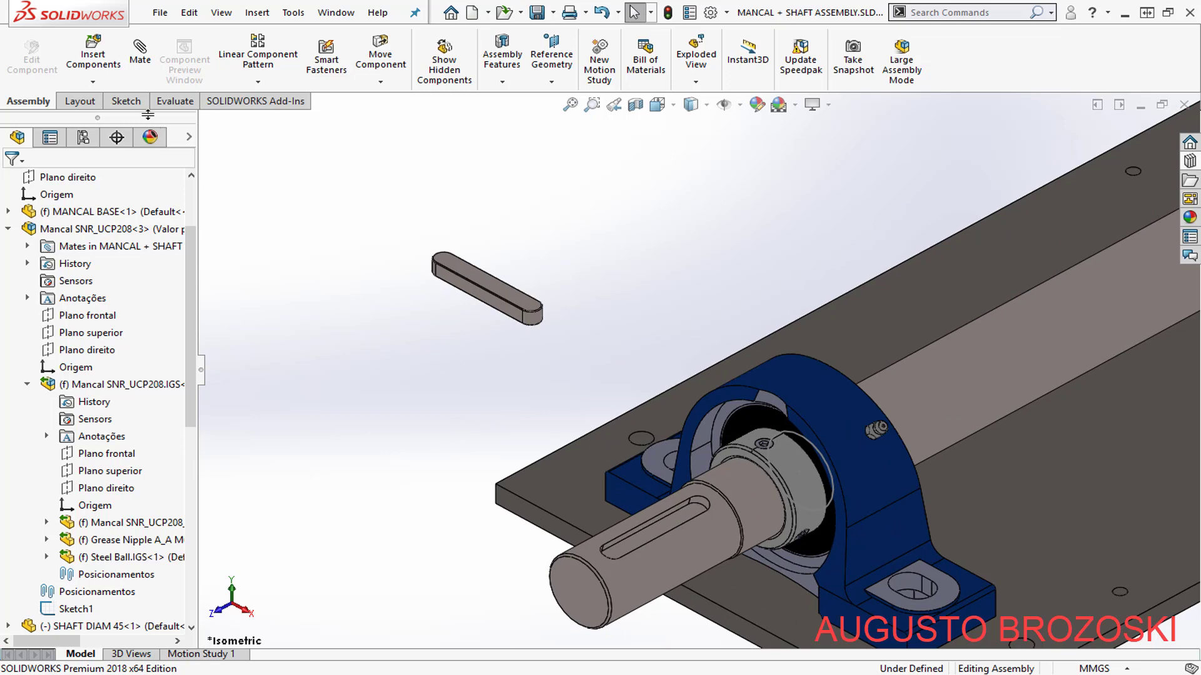
pyautogui.click(140, 57)
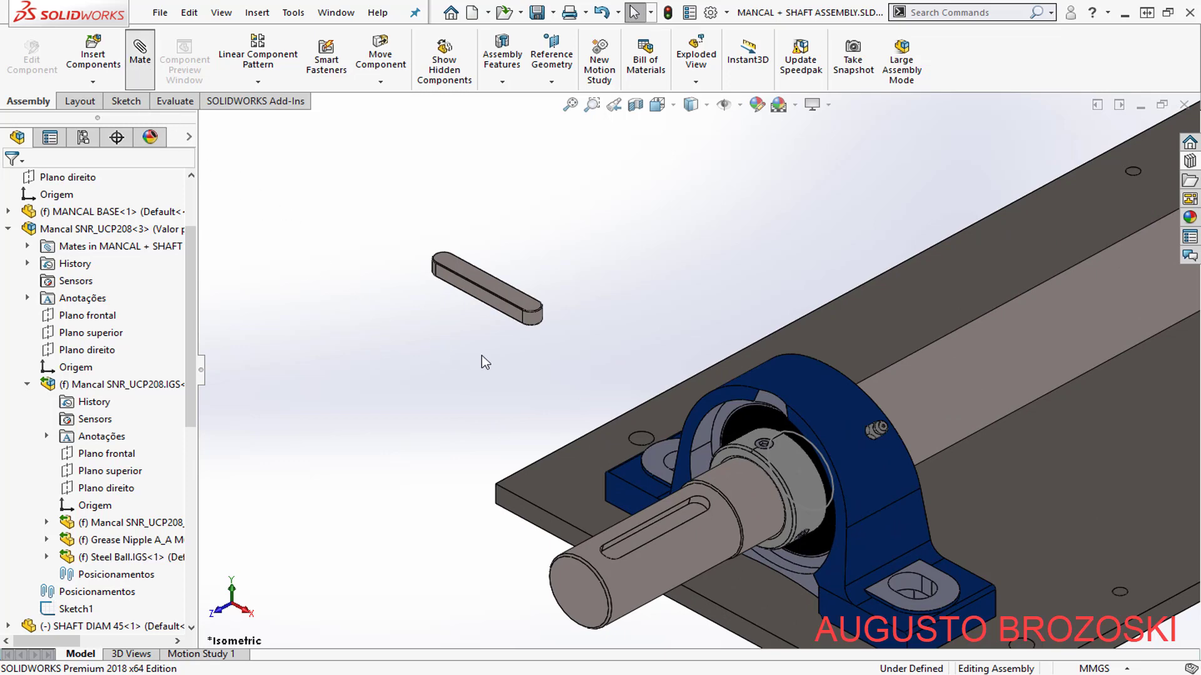
pyautogui.moveTo(512, 350); pyautogui.dragTo(546, 180, button='middle')
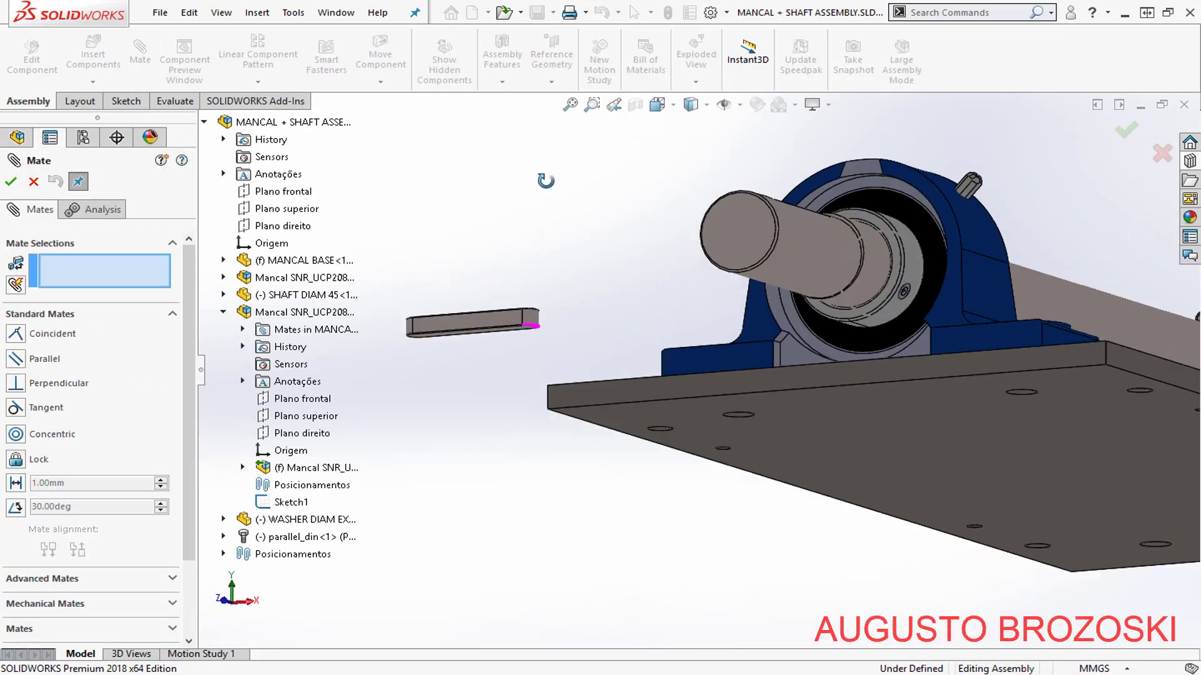
pyautogui.scroll(-5, 501, 347)
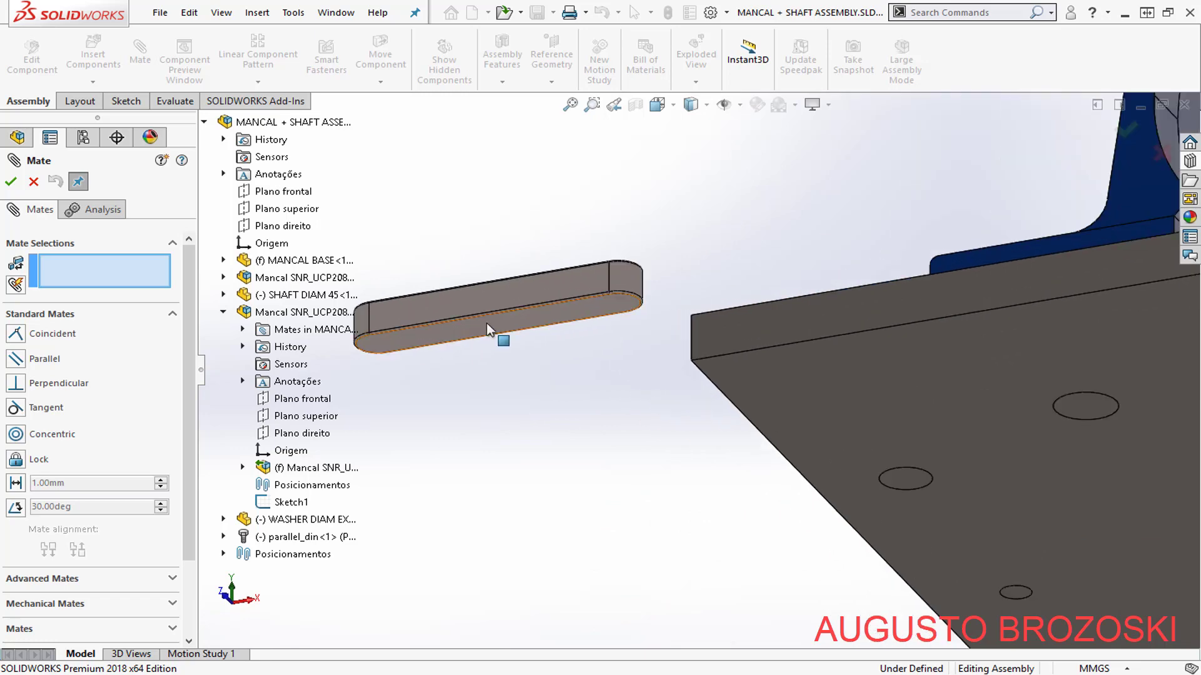
pyautogui.click(486, 325)
pyautogui.scroll(8, 444, 358)
pyautogui.moveTo(677, 317); pyautogui.dragTo(691, 500, button='middle')
pyautogui.scroll(-5, 776, 632)
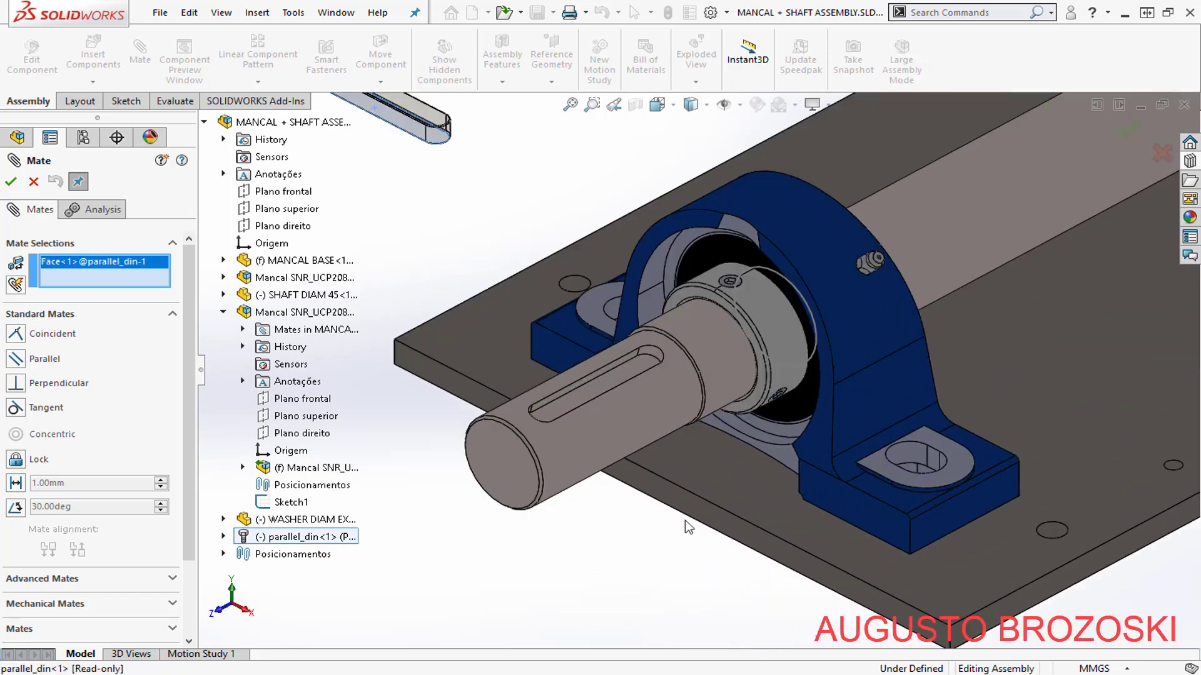
pyautogui.click(629, 369)
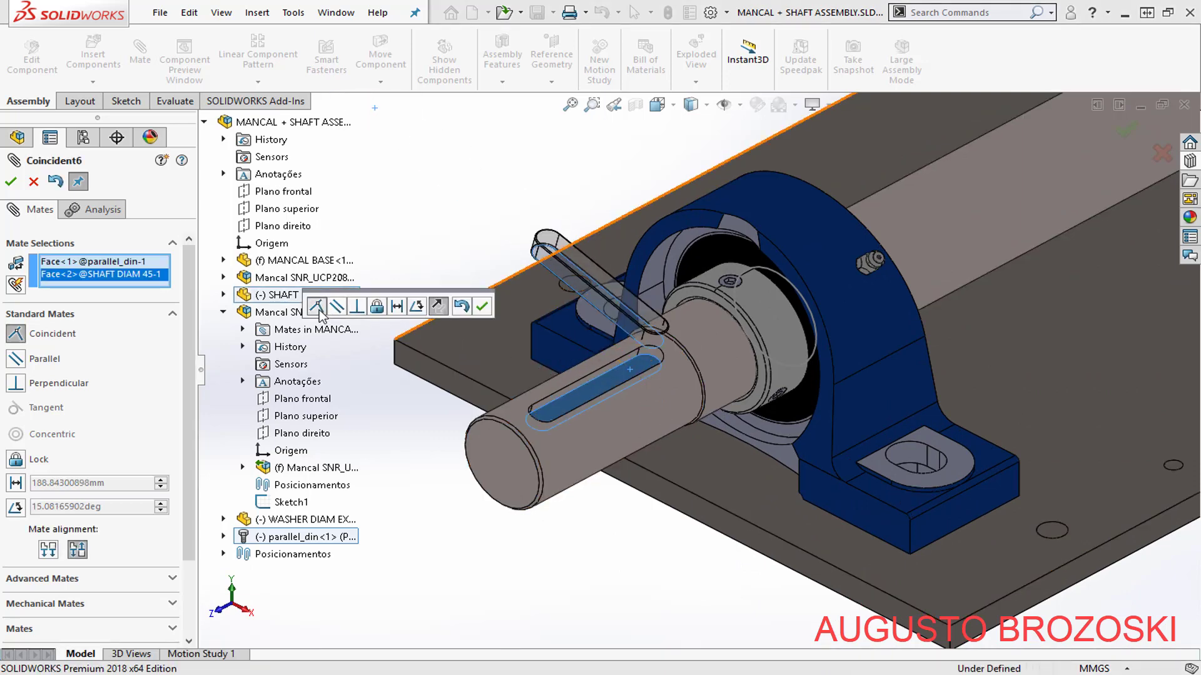
pyautogui.click(482, 306)
# - Add a concentric mate between the key's rounded end face and the rounded inner end of the near keyway
pyautogui.scroll(-6, 625, 342)
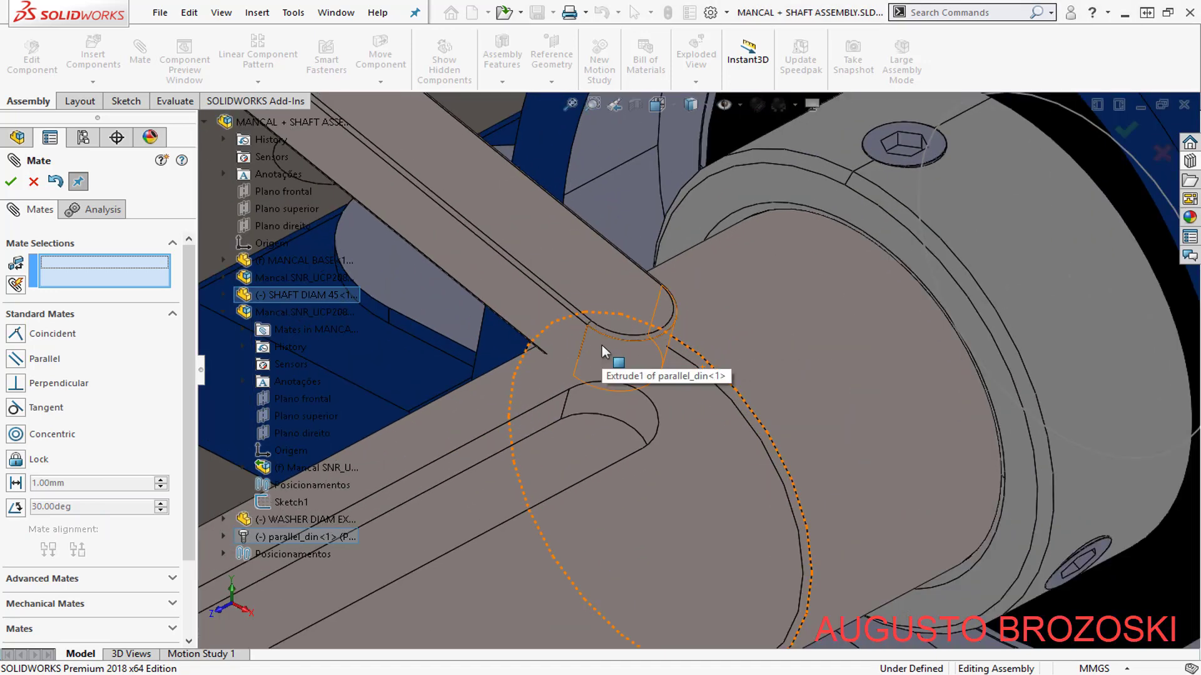
pyautogui.click(601, 345)
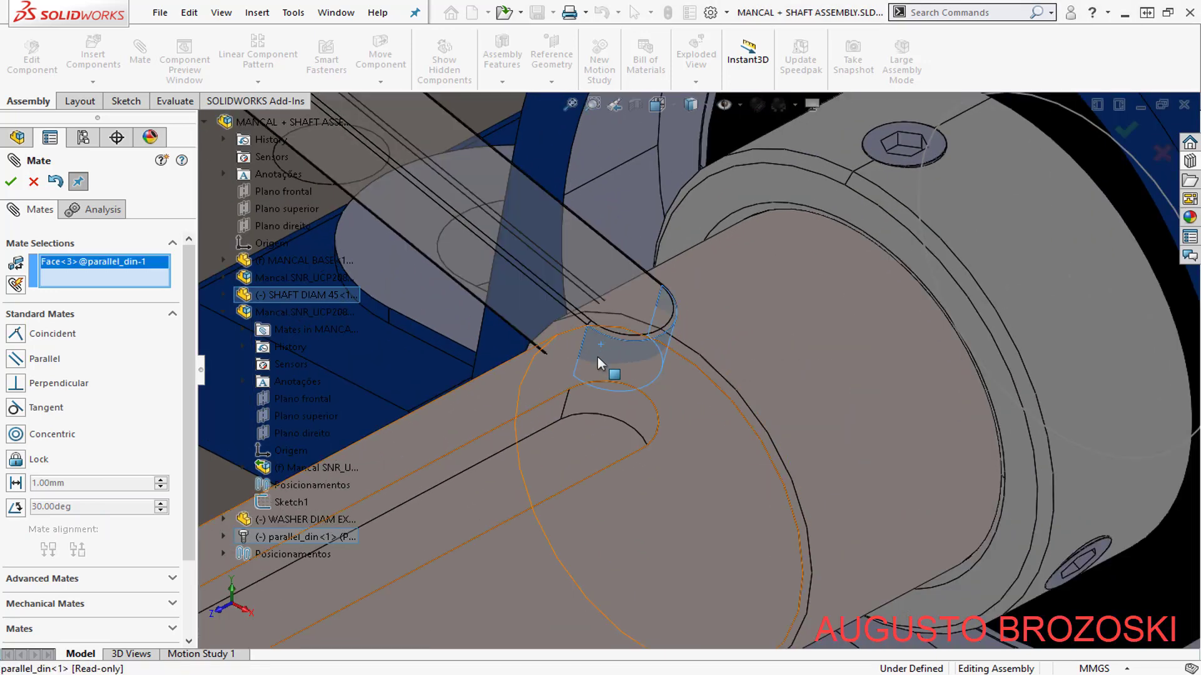
pyautogui.click(626, 406)
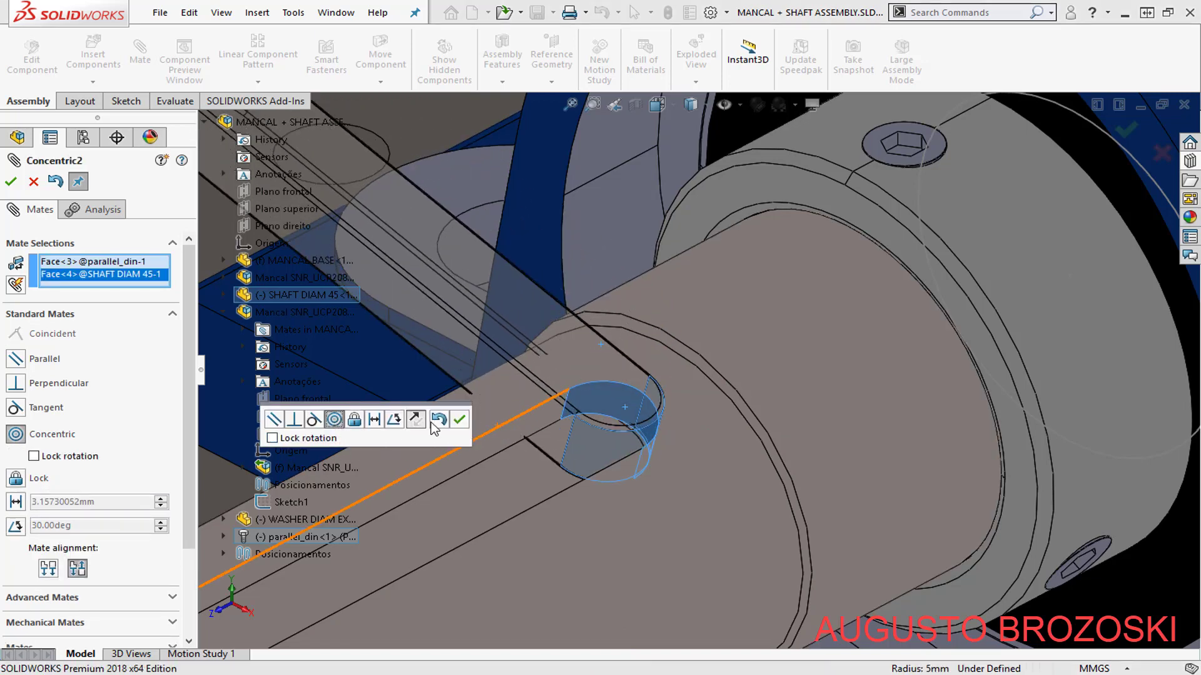
pyautogui.click(459, 419)
# - Add a coincident mate between the key's long side face and the side wall of the near keyway, and finish mating
pyautogui.scroll(3, 737, 355)
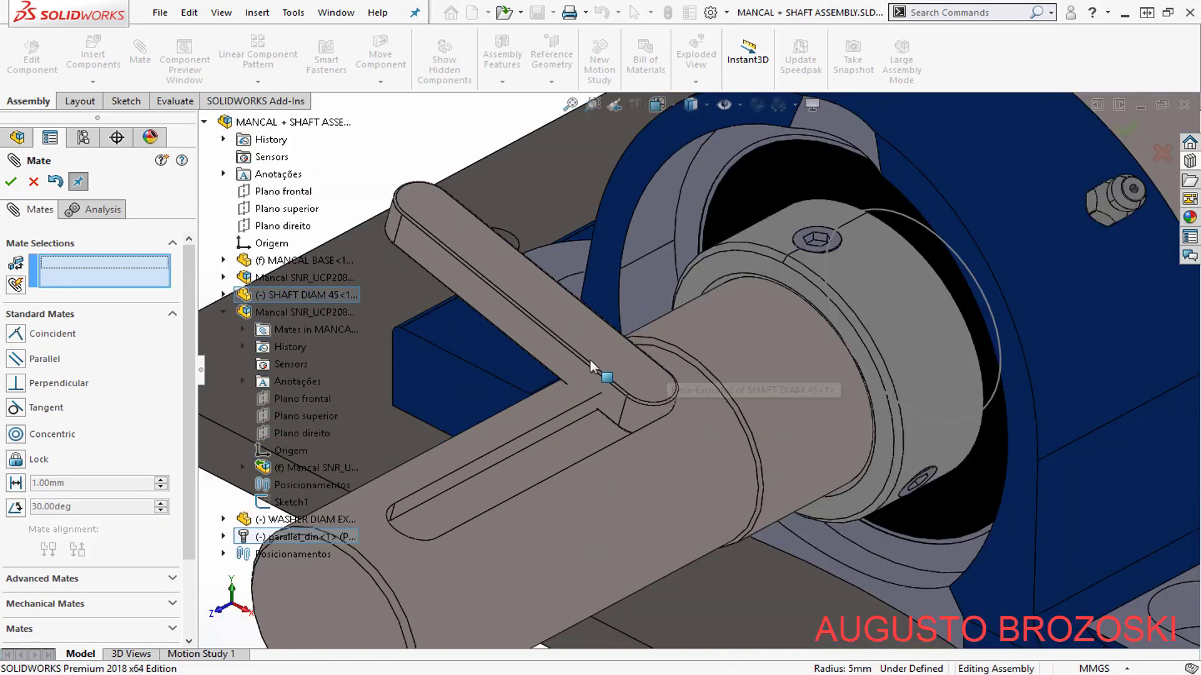
pyautogui.click(552, 378)
pyautogui.scroll(3, 552, 378)
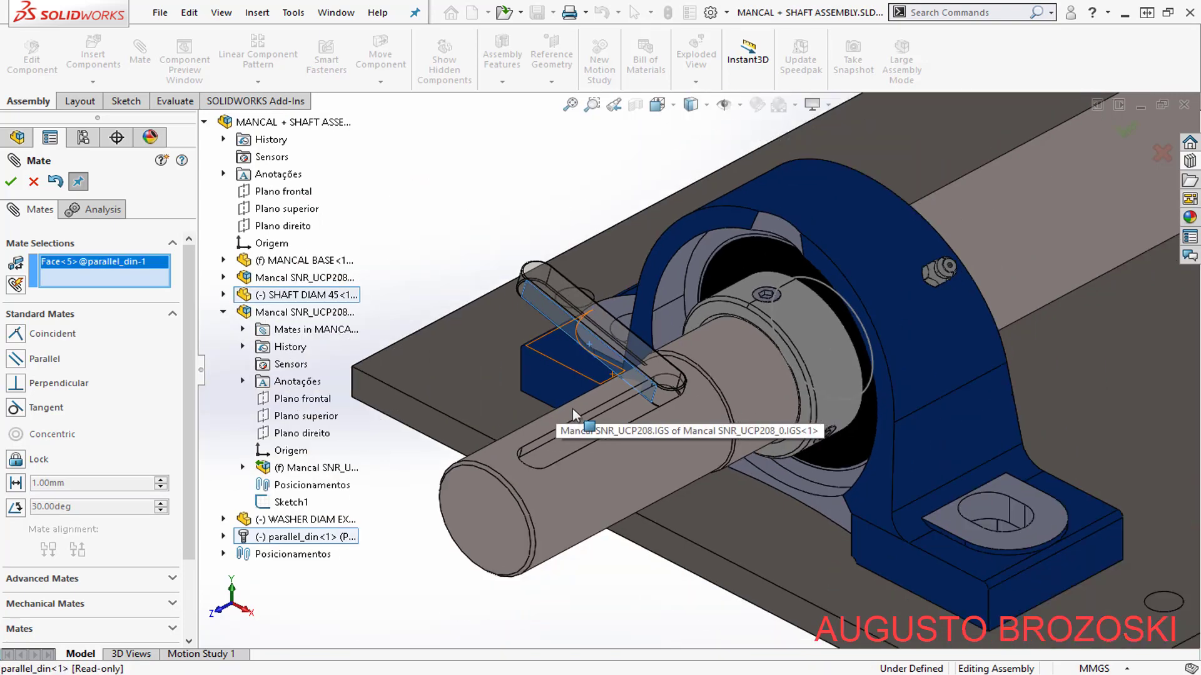
pyautogui.moveTo(572, 407); pyautogui.dragTo(644, 398, button='middle')
pyautogui.scroll(-5, 639, 399)
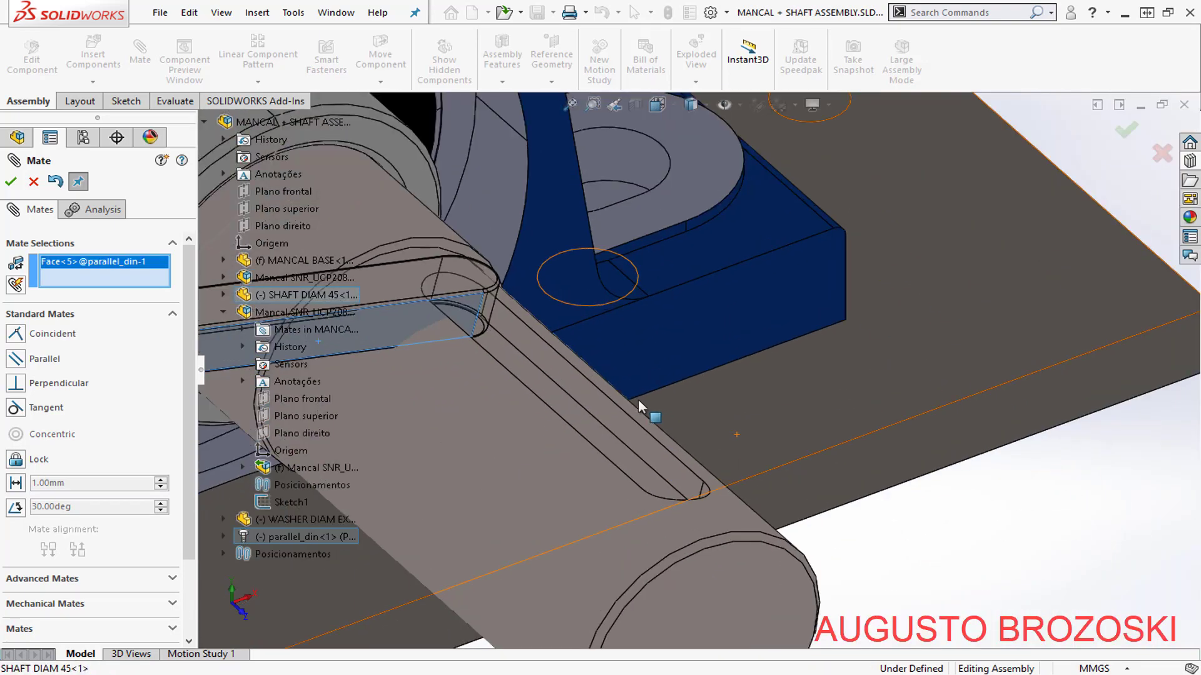
pyautogui.click(565, 383)
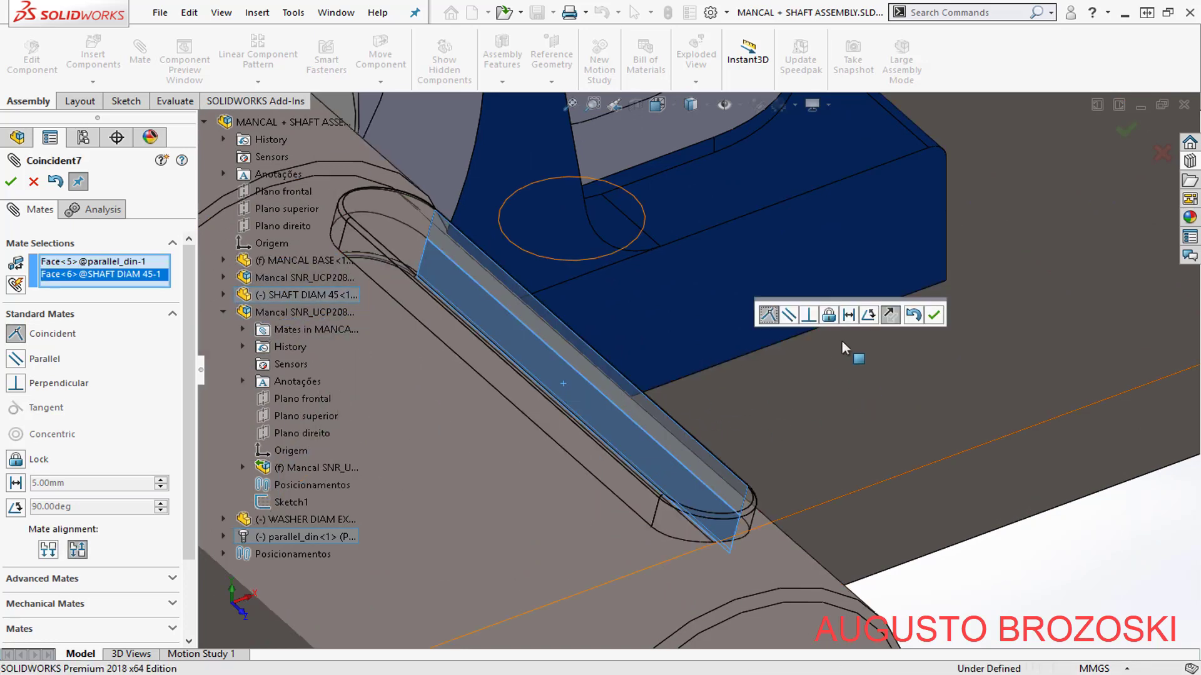
pyautogui.click(933, 315)
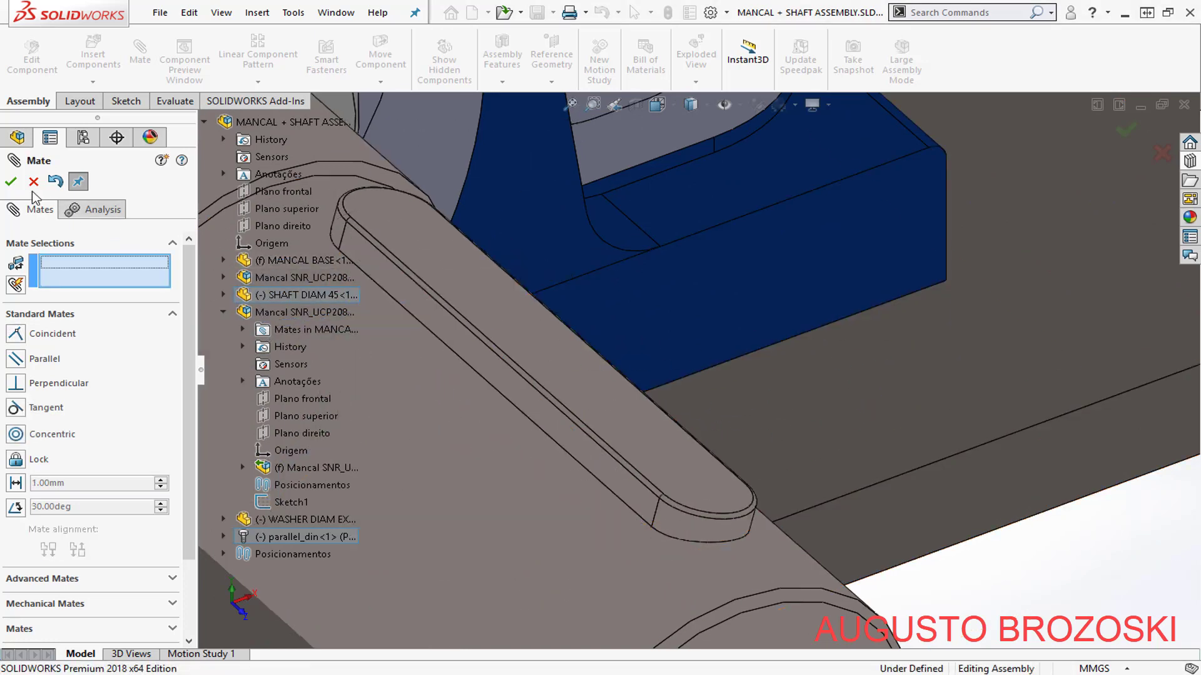
pyautogui.press('Escape')
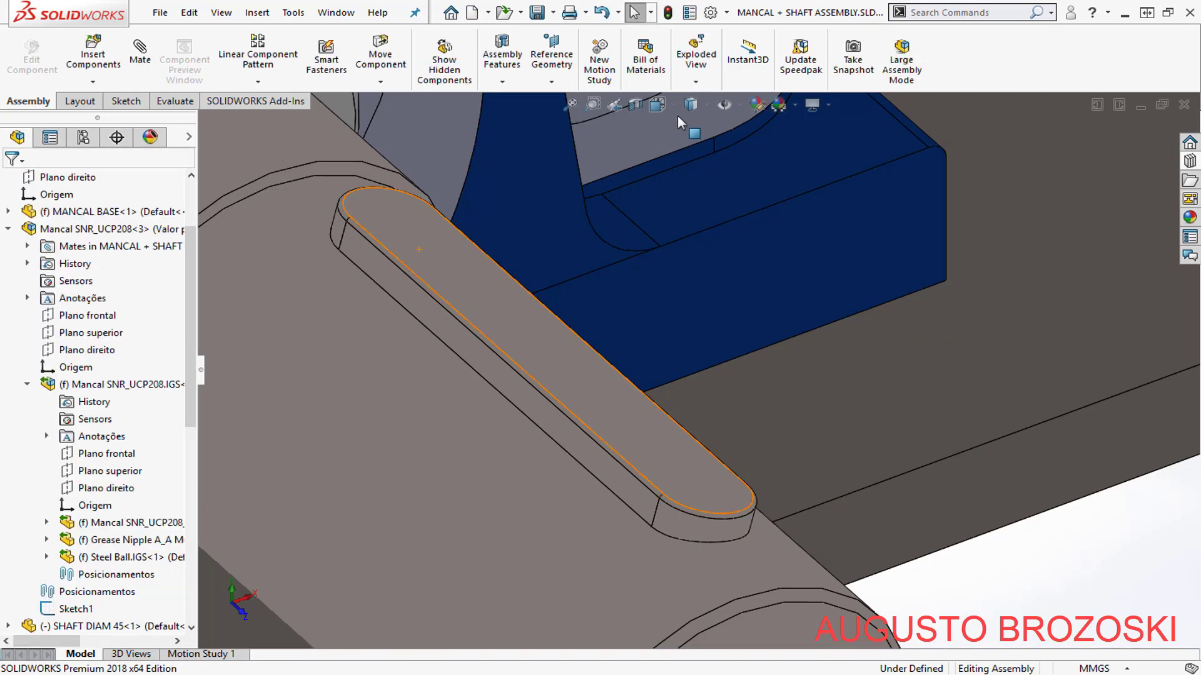
# - Restore the isometric view of the whole assembly and save it
pyautogui.click(667, 101)
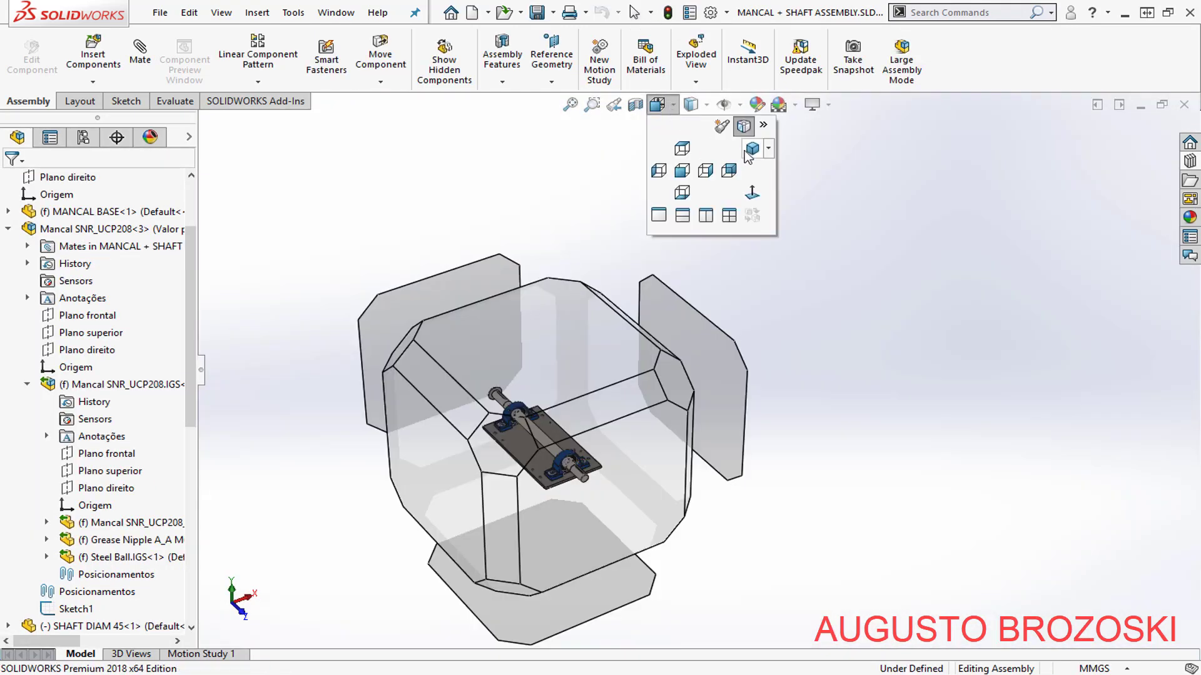
pyautogui.click(747, 151)
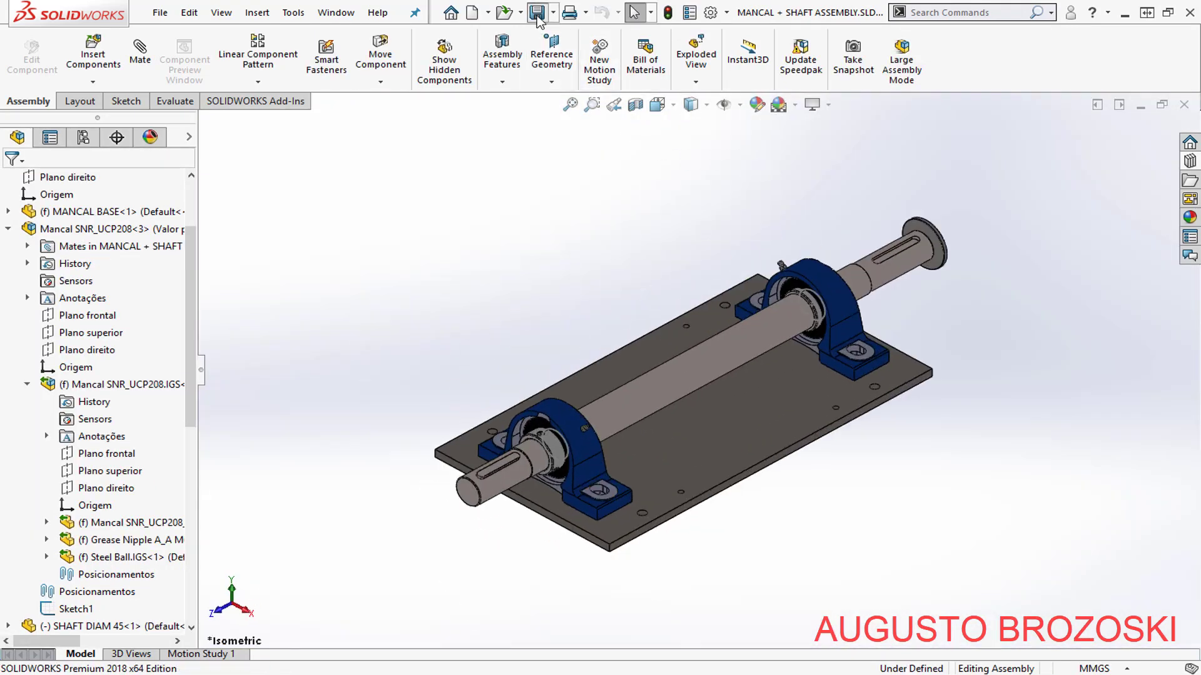
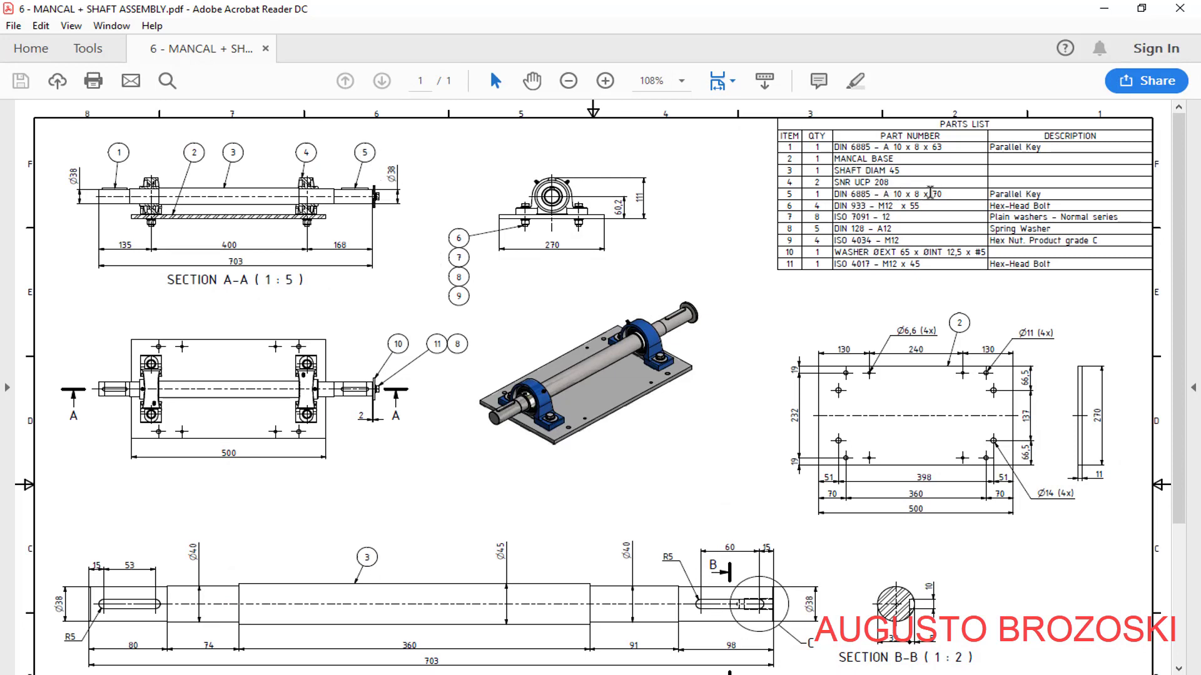
# - Return from the PDF drawing to SOLIDWORKS and insert one Parallel Key DIN 6885 near the shaft's far end, shaft diameter 30mm - 38mm, length 70
pyautogui.click(1104, 9)
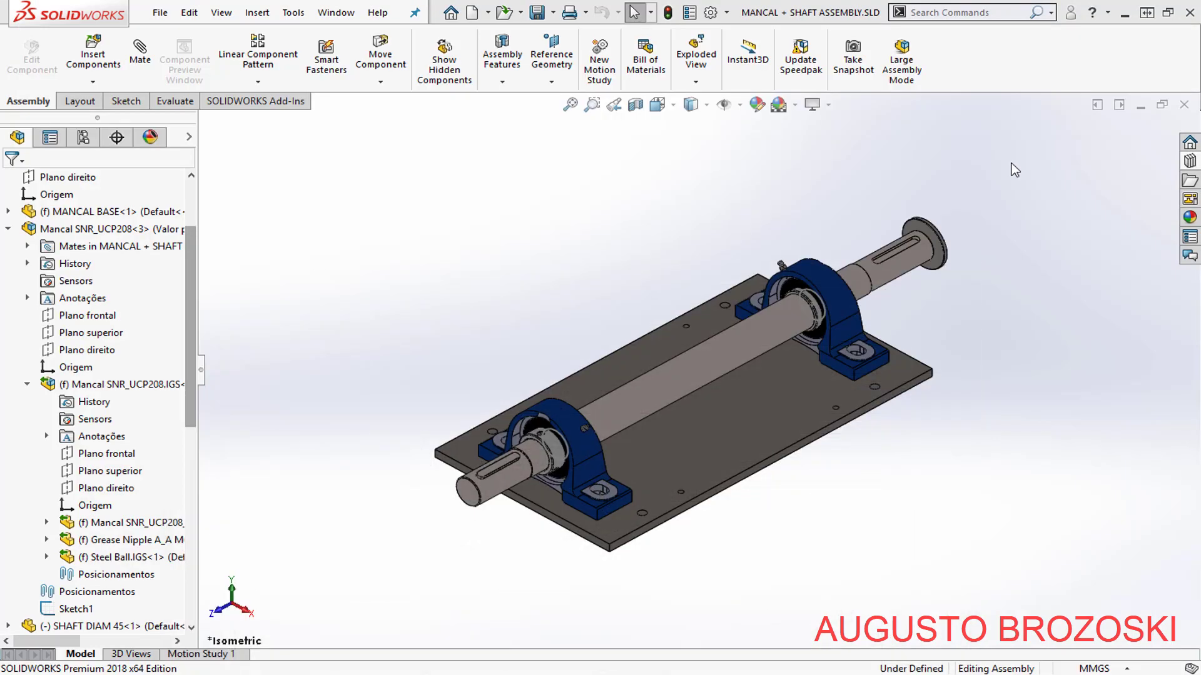
pyautogui.click(1190, 160)
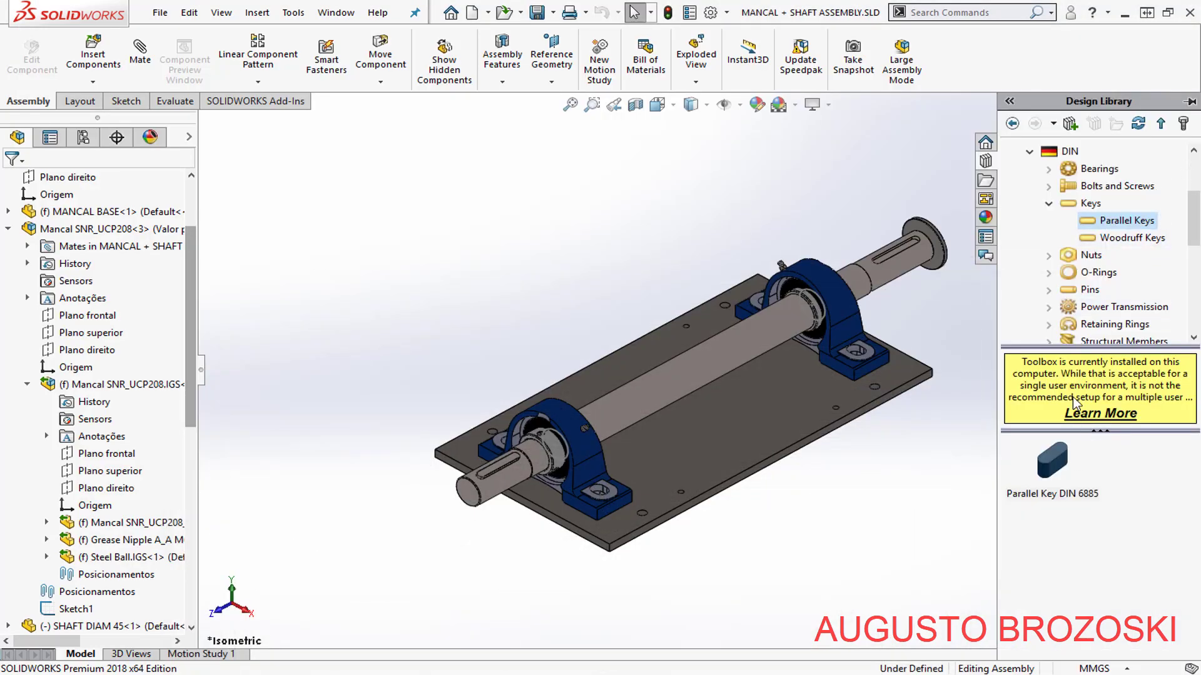
pyautogui.moveTo(1060, 473); pyautogui.dragTo(844, 205)
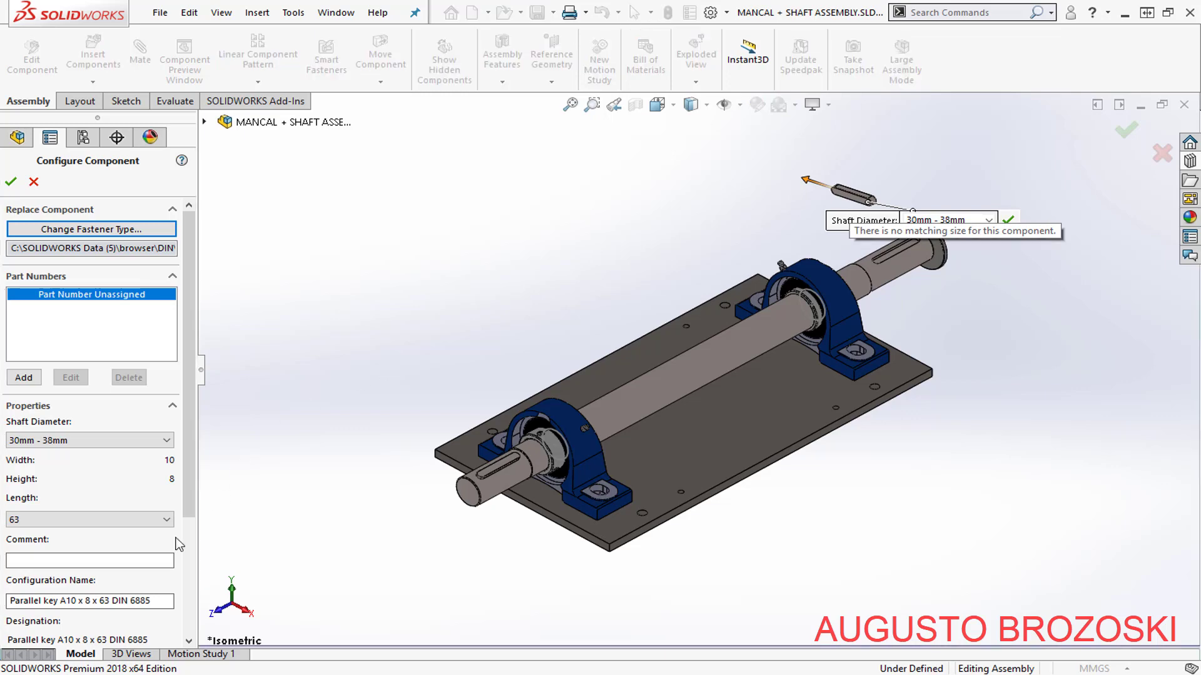
pyautogui.scroll(-3, 187, 513)
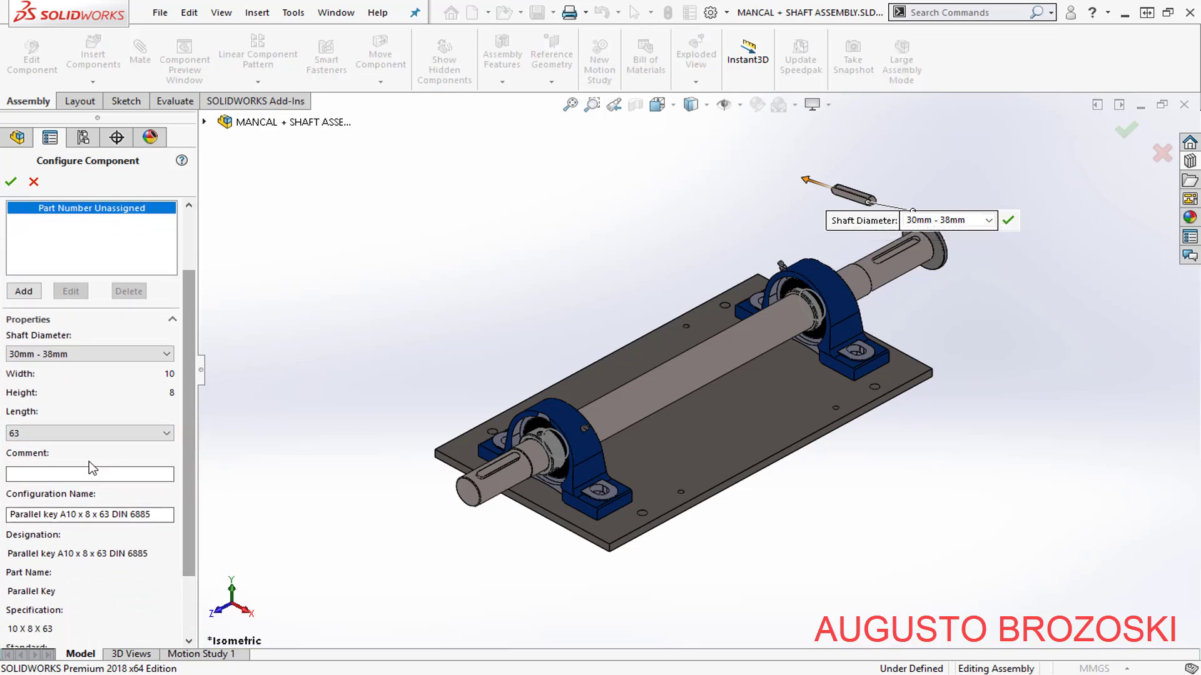
pyautogui.click(166, 436)
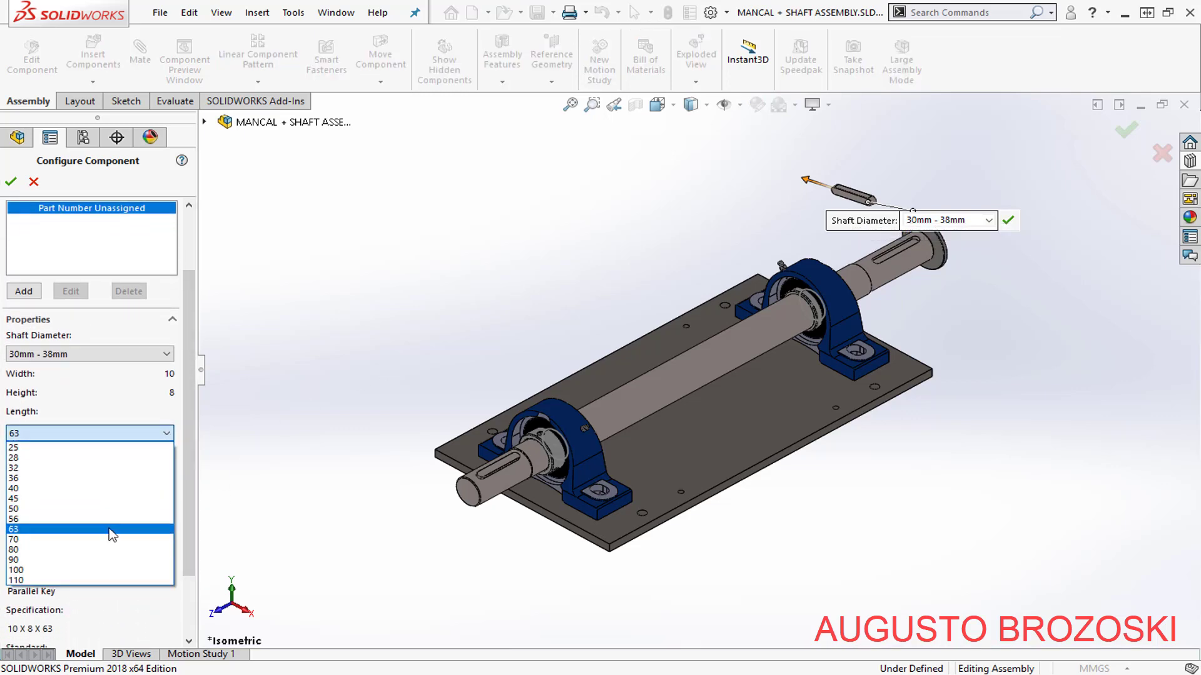
pyautogui.click(111, 538)
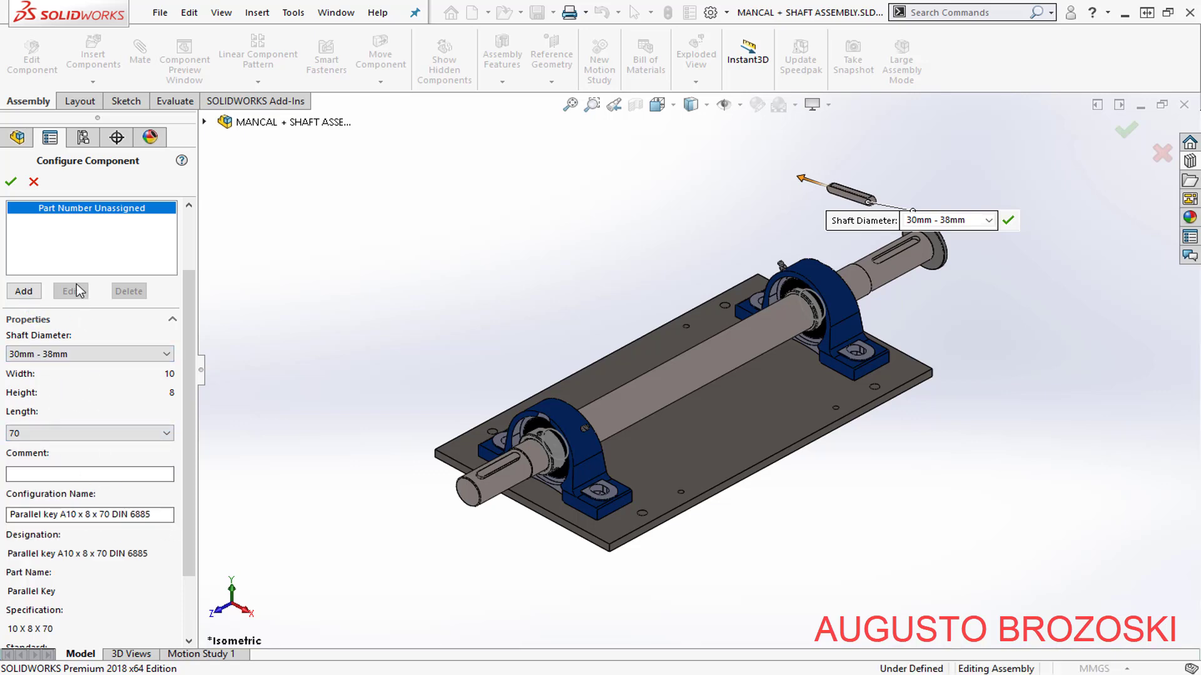
pyautogui.click(13, 182)
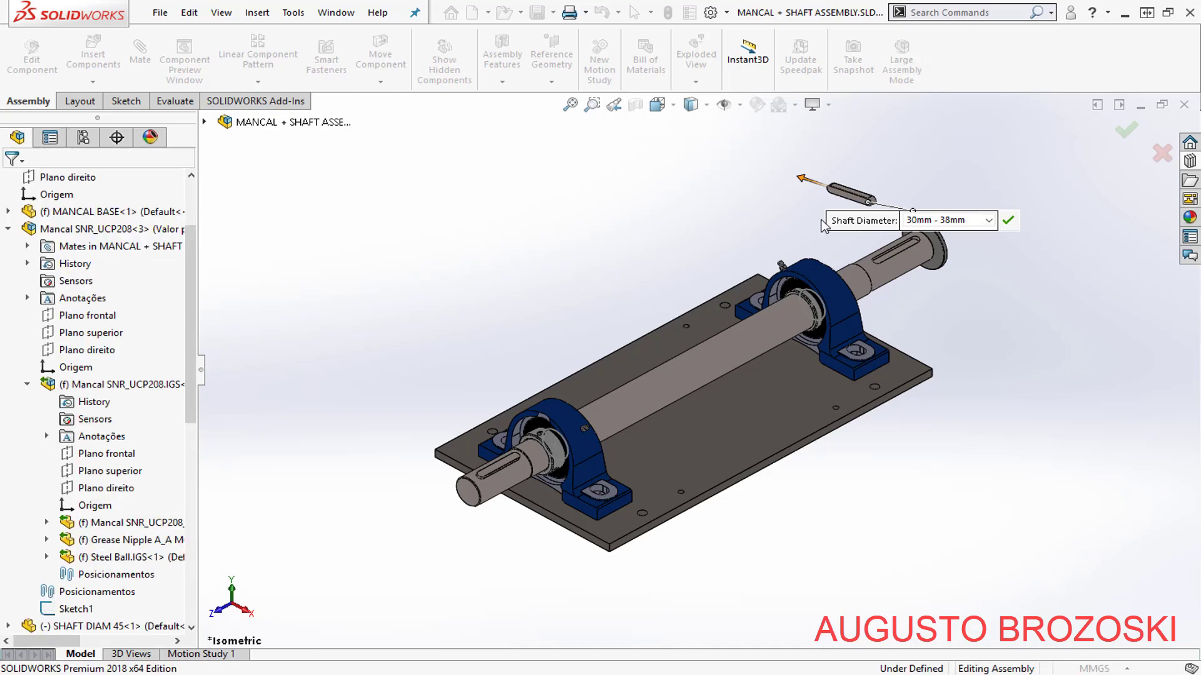
pyautogui.click(891, 172)
pyautogui.scroll(-4, 897, 179)
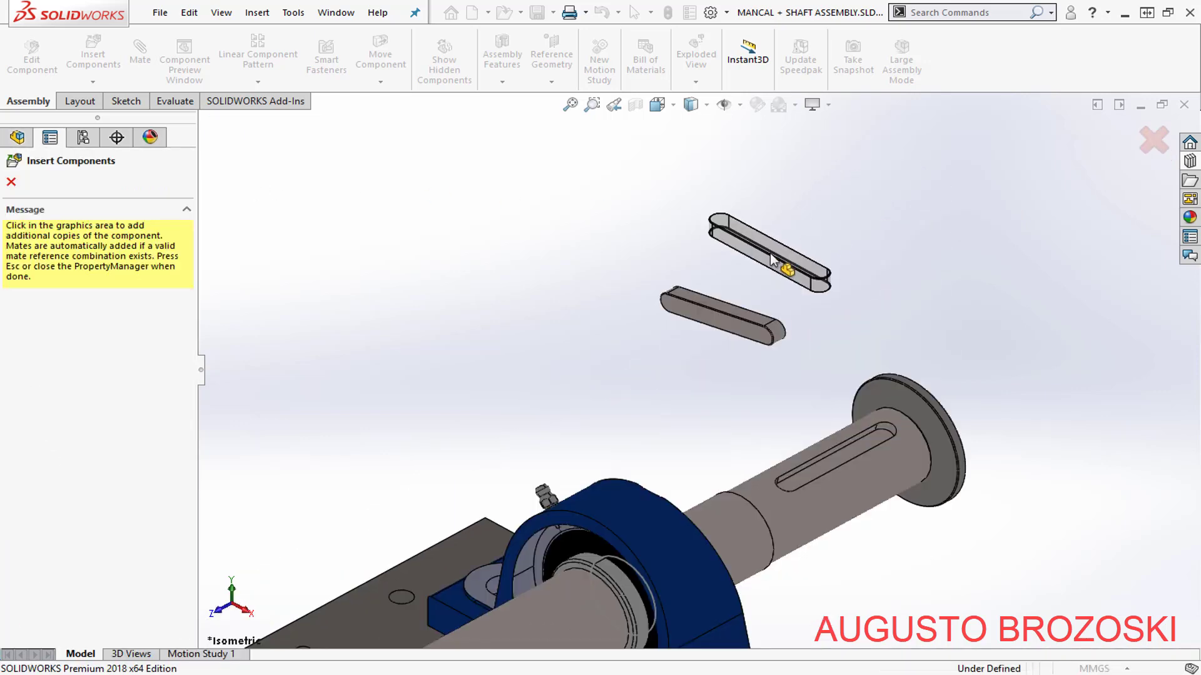
pyautogui.press('Escape')
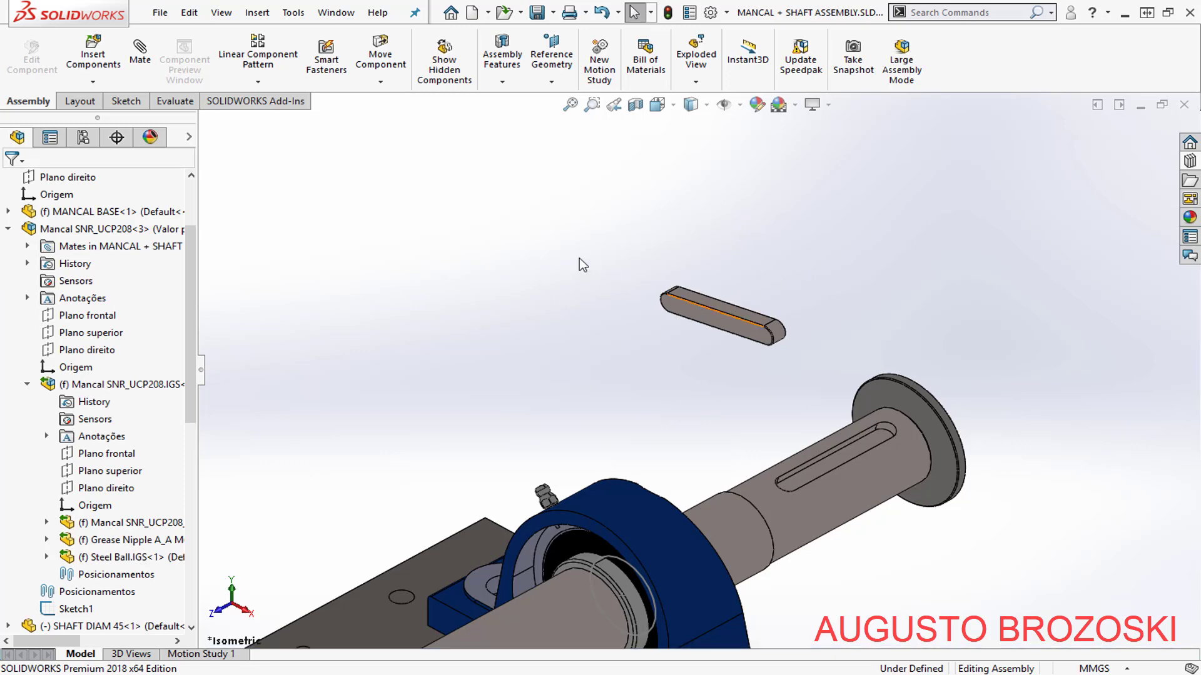
# - Add a coincident mate between the second key's flat bottom face and the floor of the keyway beside the end washer
pyautogui.click(149, 64)
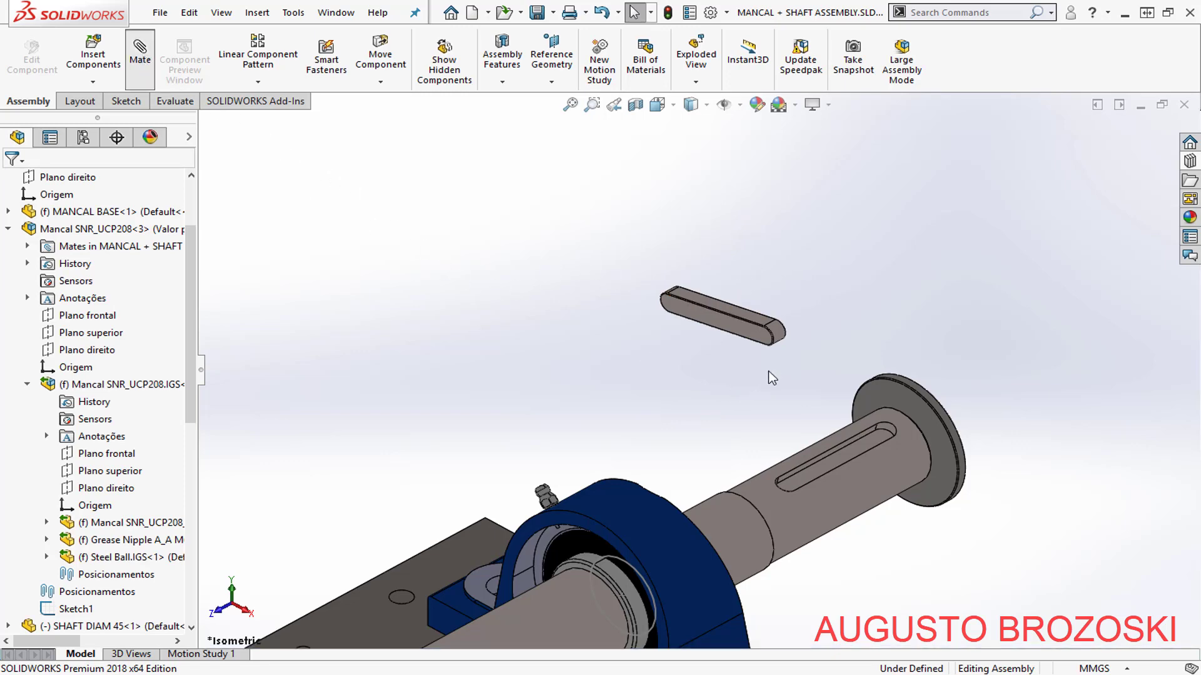
pyautogui.scroll(-2, 756, 357)
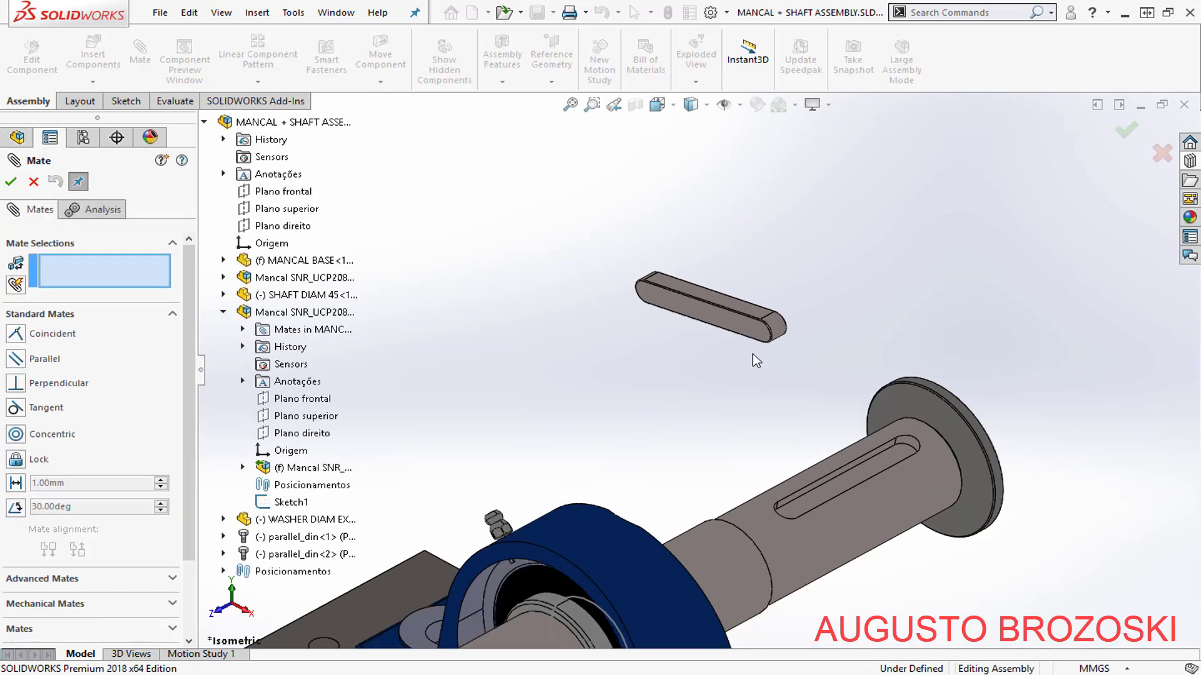
pyautogui.click(704, 312)
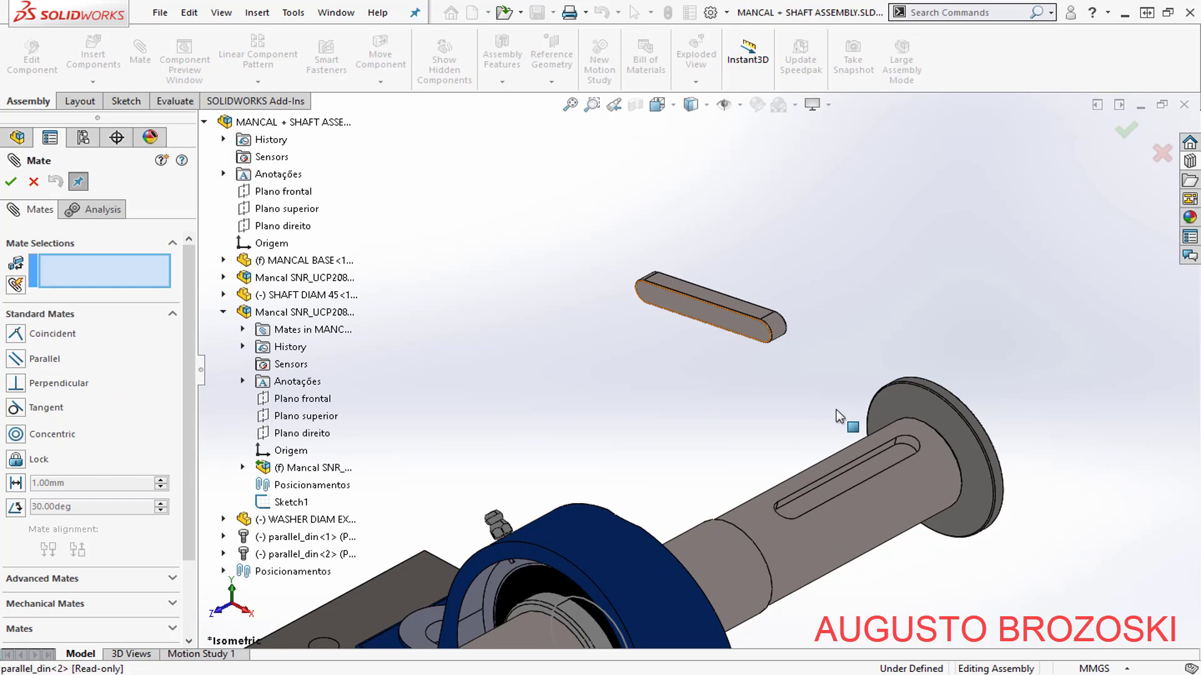
pyautogui.click(886, 457)
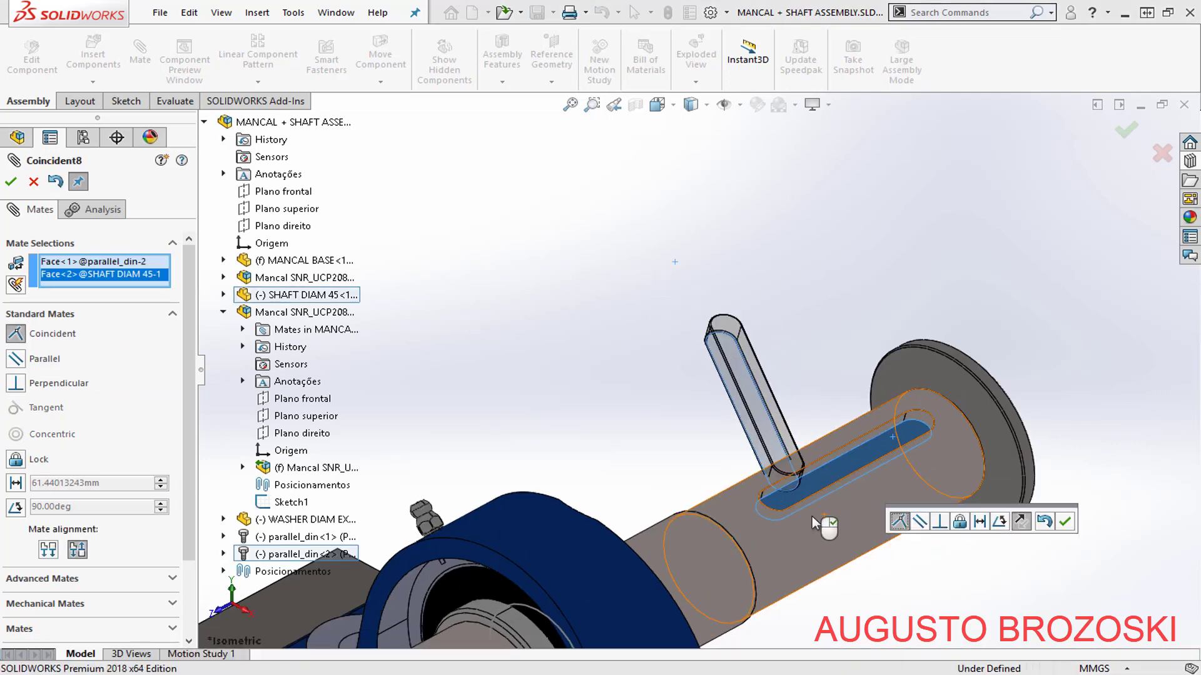
pyautogui.scroll(-2, 815, 523)
pyautogui.click(1064, 521)
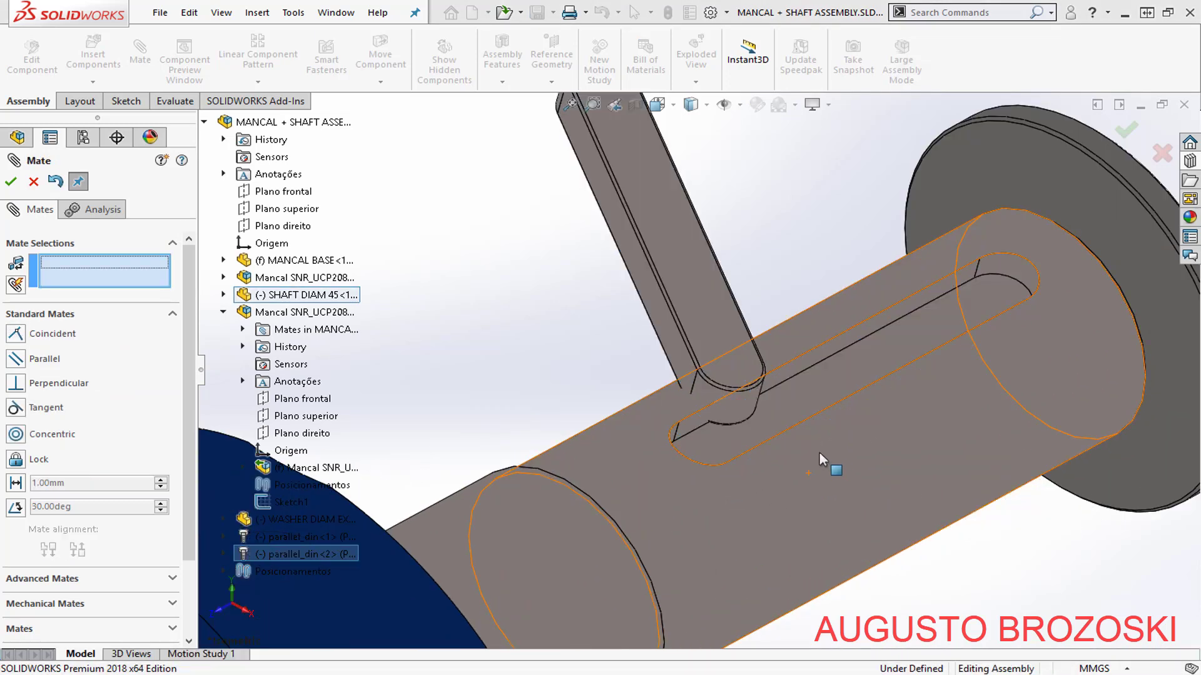
# - Add a concentric mate between the second key's rounded end face and the rounded end wall of the keyway beside the end washer
pyautogui.click(707, 394)
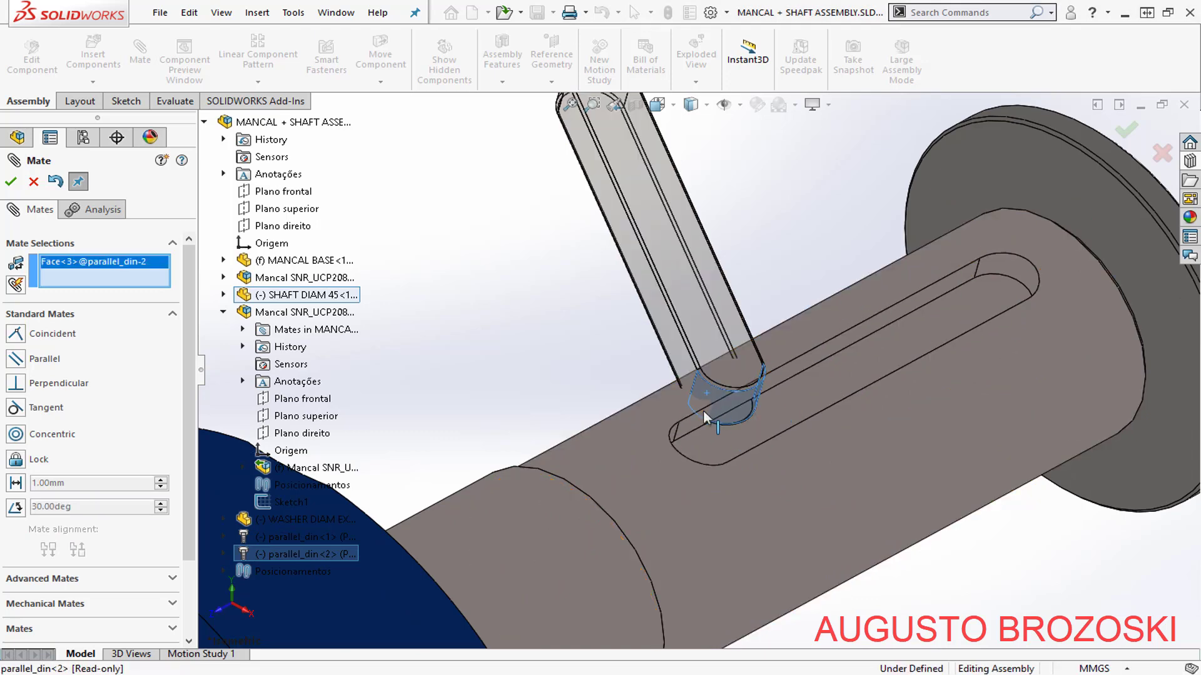
pyautogui.scroll(-2, 684, 425)
pyautogui.scroll(-2, 662, 422)
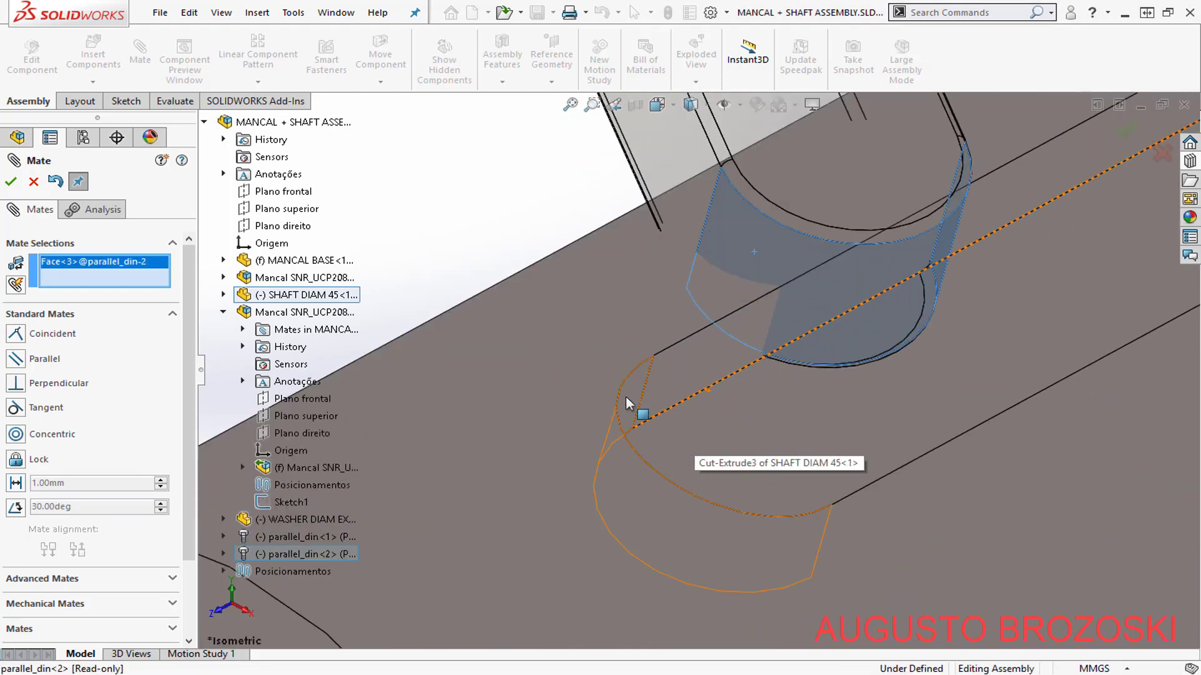
pyautogui.click(625, 396)
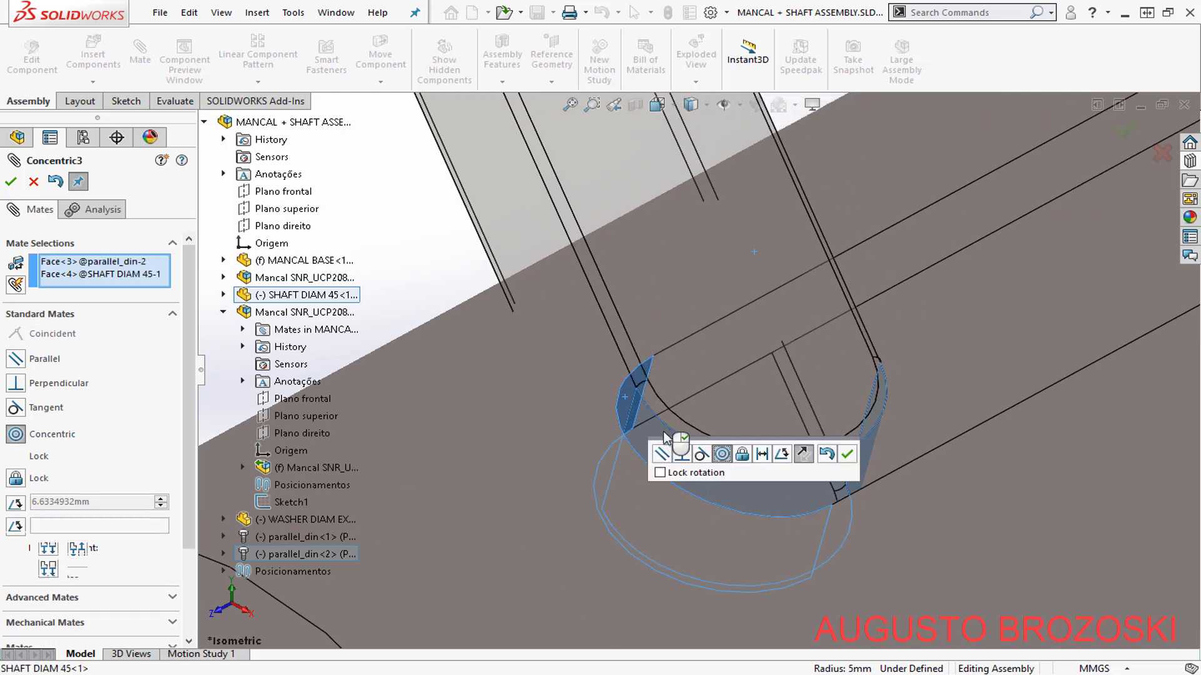
pyautogui.click(851, 459)
pyautogui.scroll(5, 673, 440)
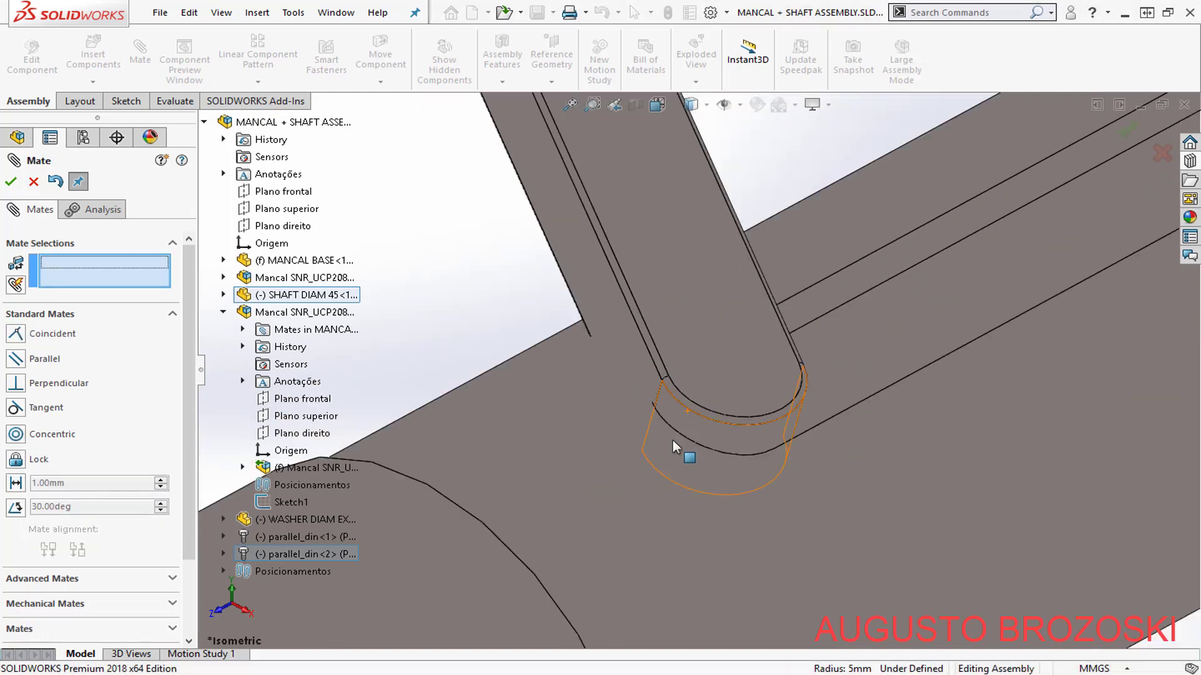
# - Add a coincident mate between the second key's long side face and the keyway's side wall, finish mating and restore the isometric view
pyautogui.scroll(-2, 632, 301)
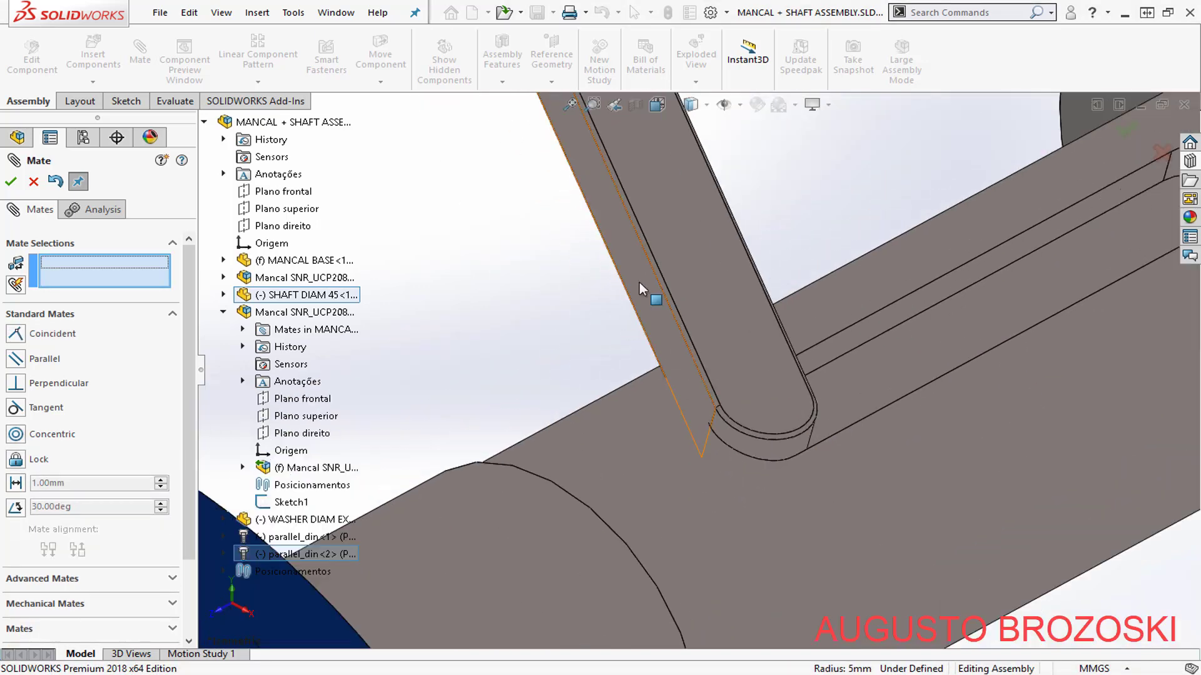
pyautogui.click(639, 283)
pyautogui.click(868, 322)
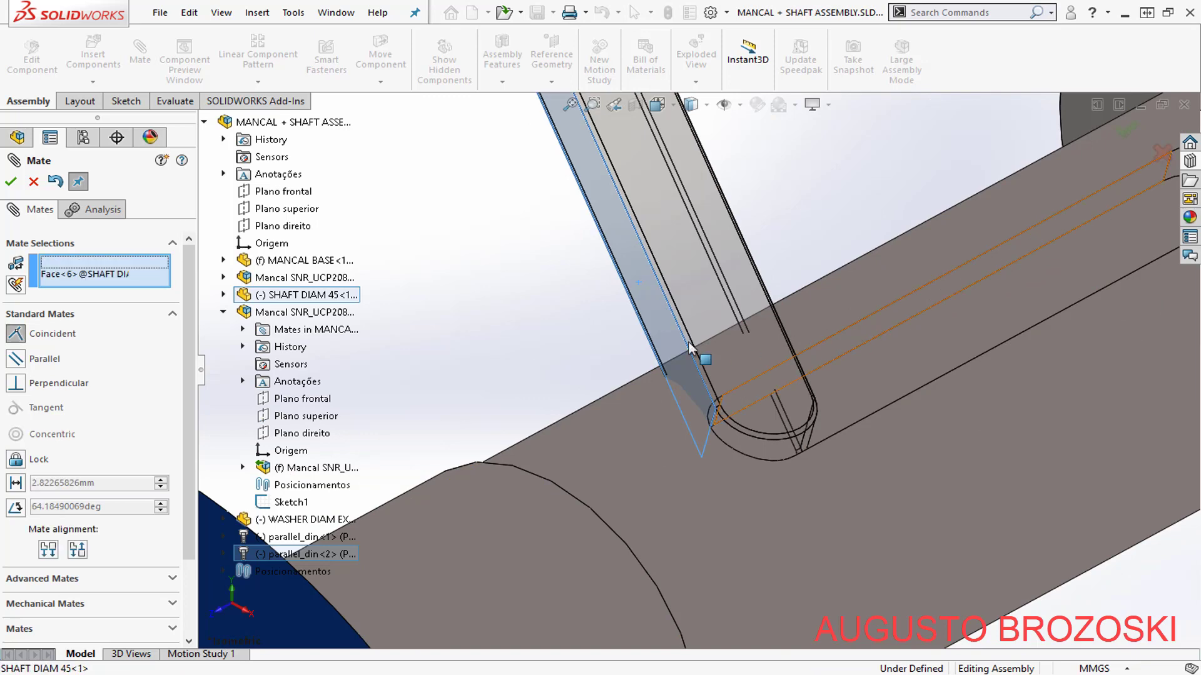
pyautogui.scroll(5, 582, 338)
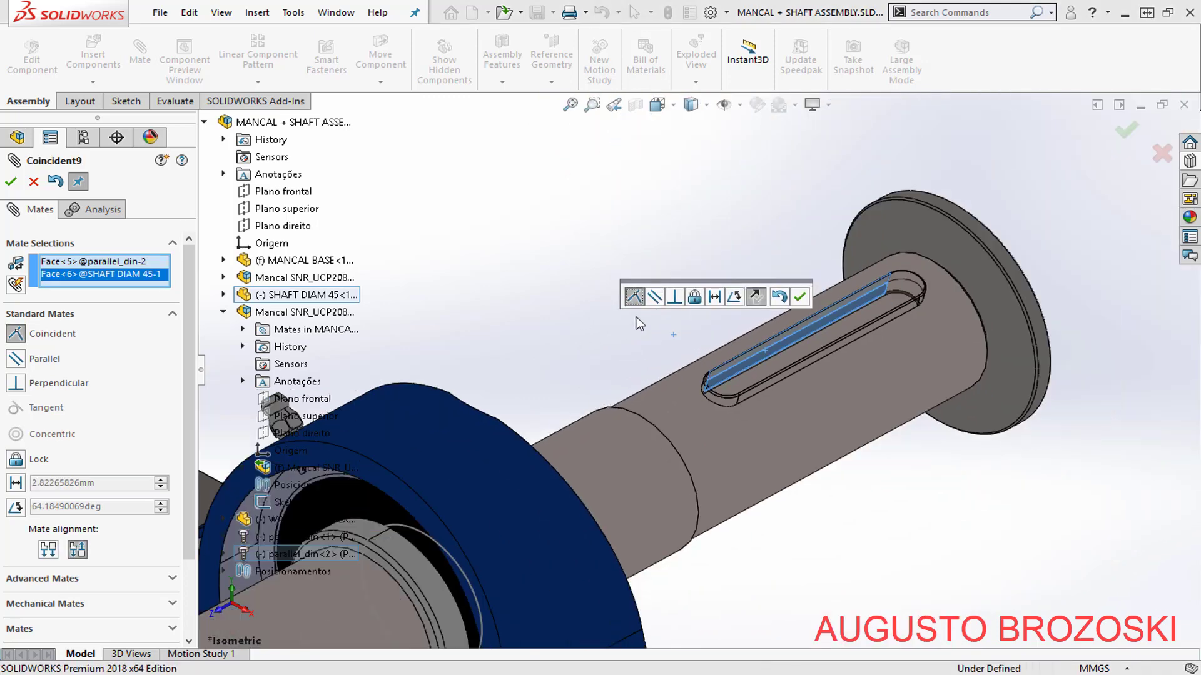
pyautogui.click(799, 299)
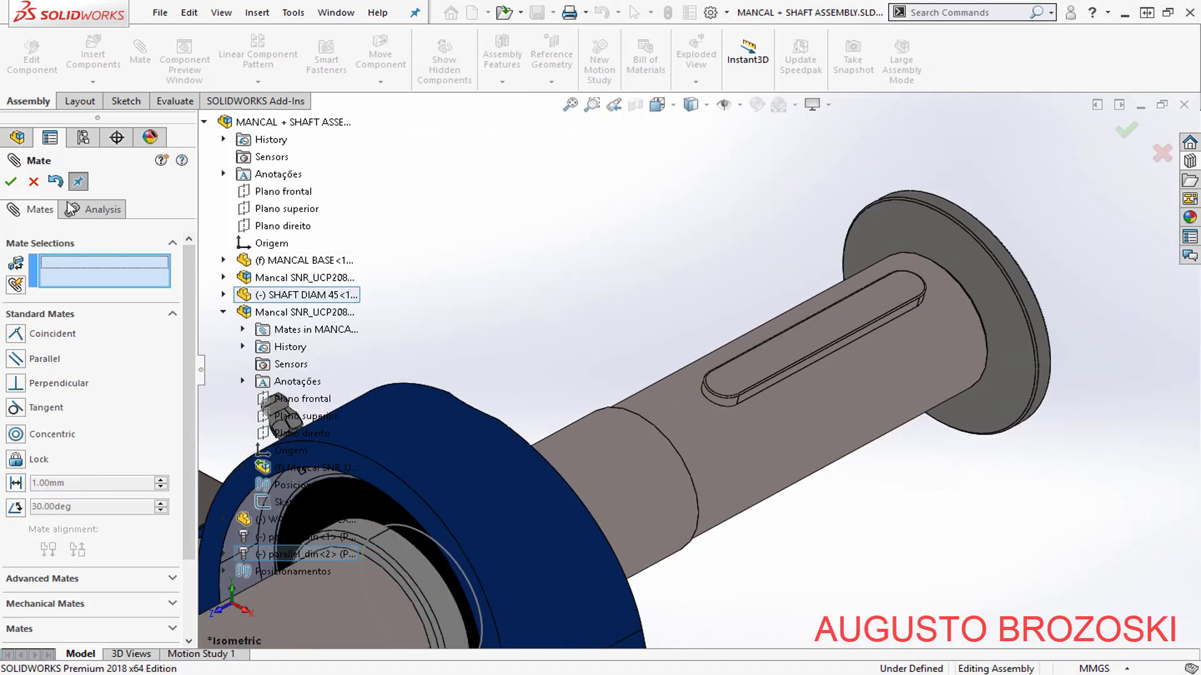
pyautogui.click(12, 182)
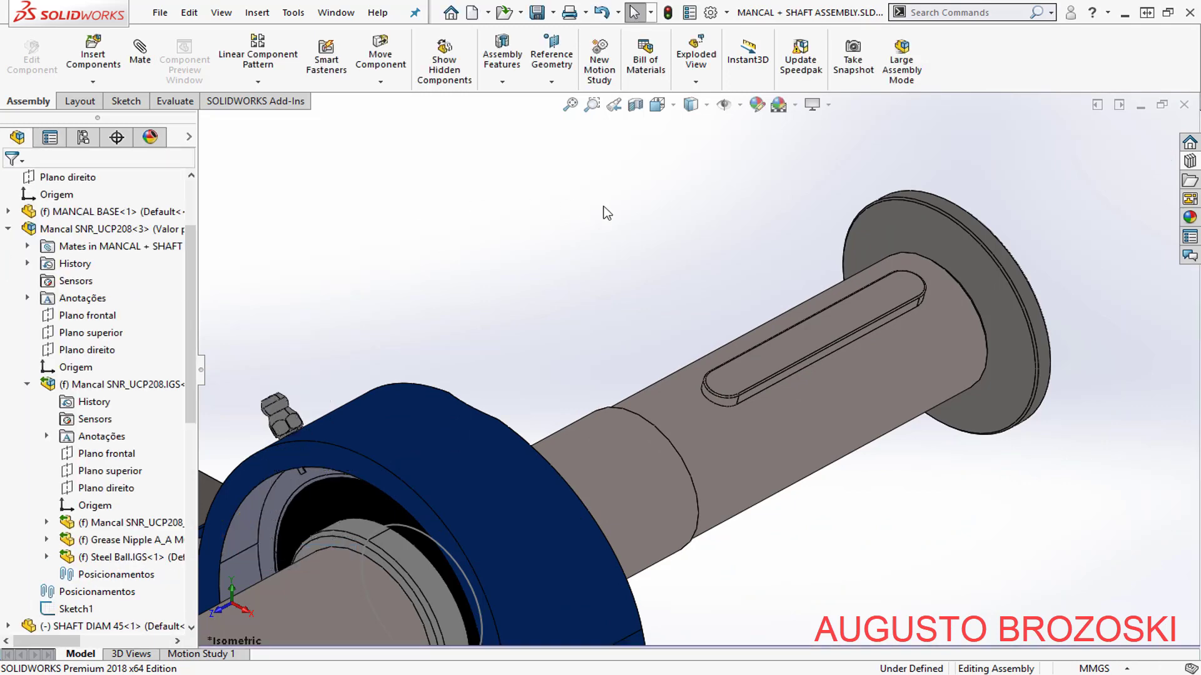
pyautogui.click(657, 105)
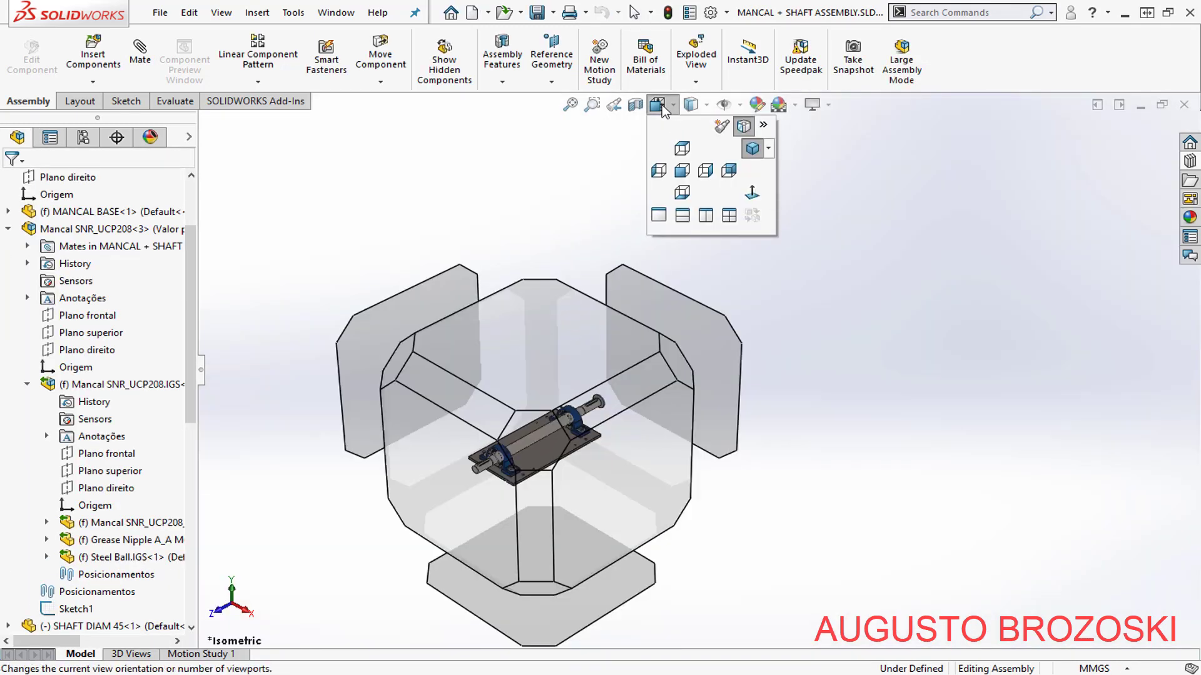
pyautogui.click(744, 148)
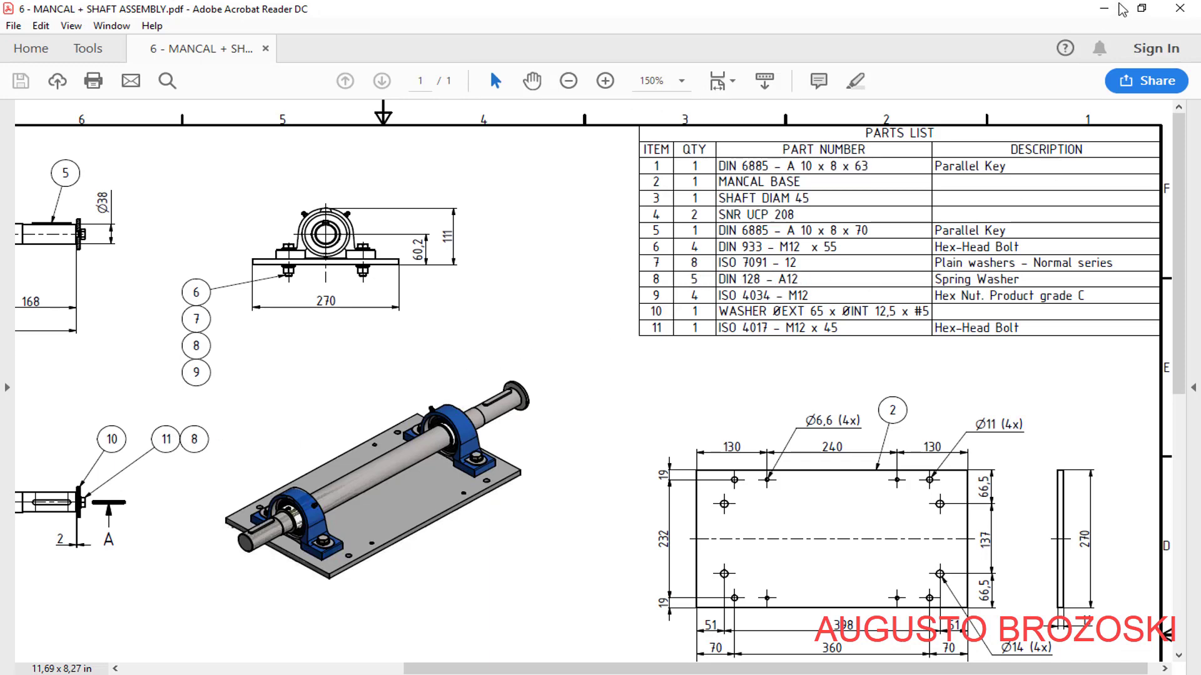
# - Return from the PDF drawing to SOLIDWORKS and open the DIN spring lock washers in the Toolbox library
pyautogui.click(1118, 9)
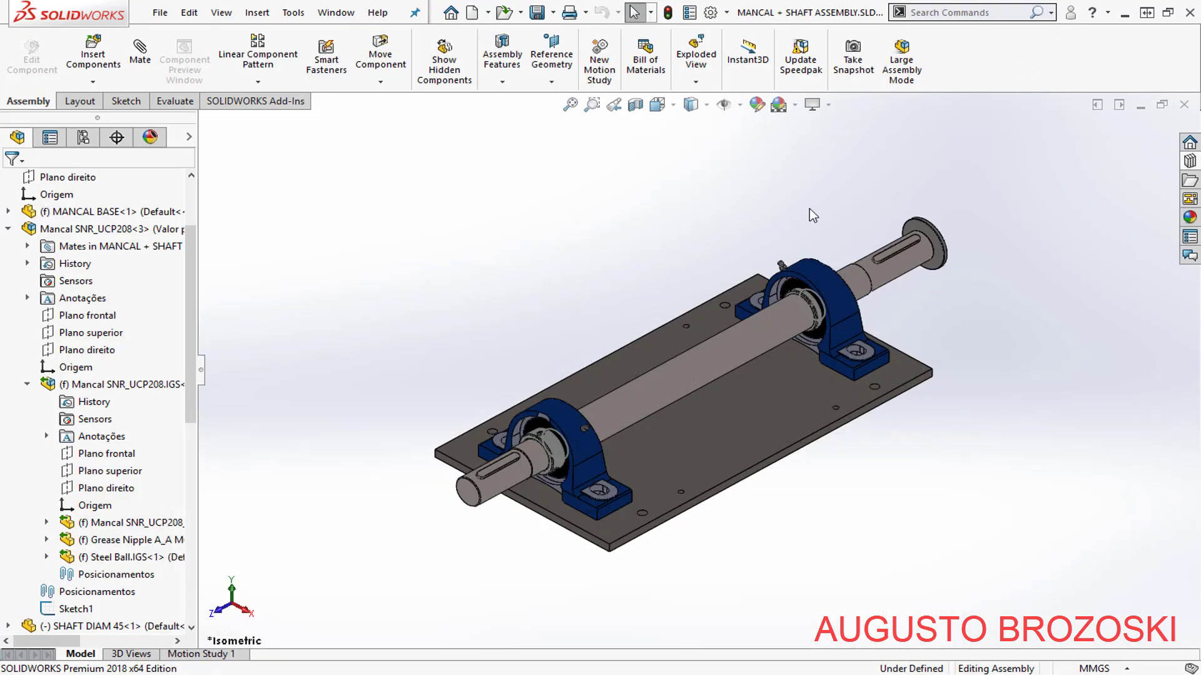
pyautogui.click(1190, 162)
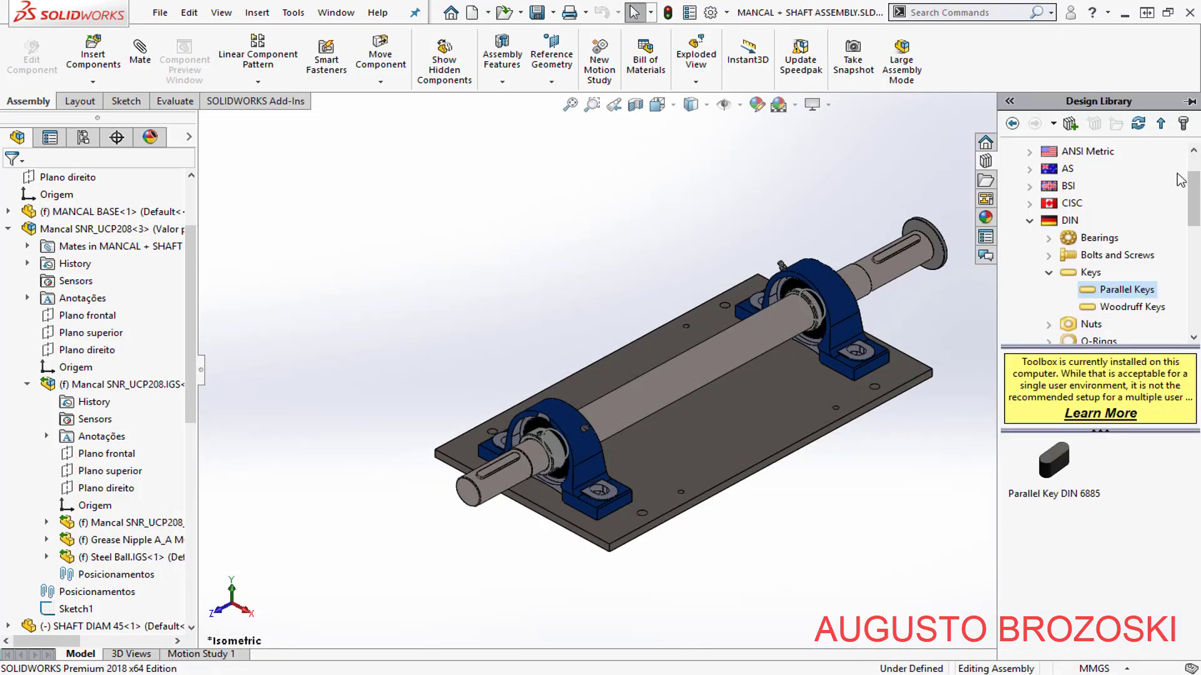
pyautogui.click(1050, 275)
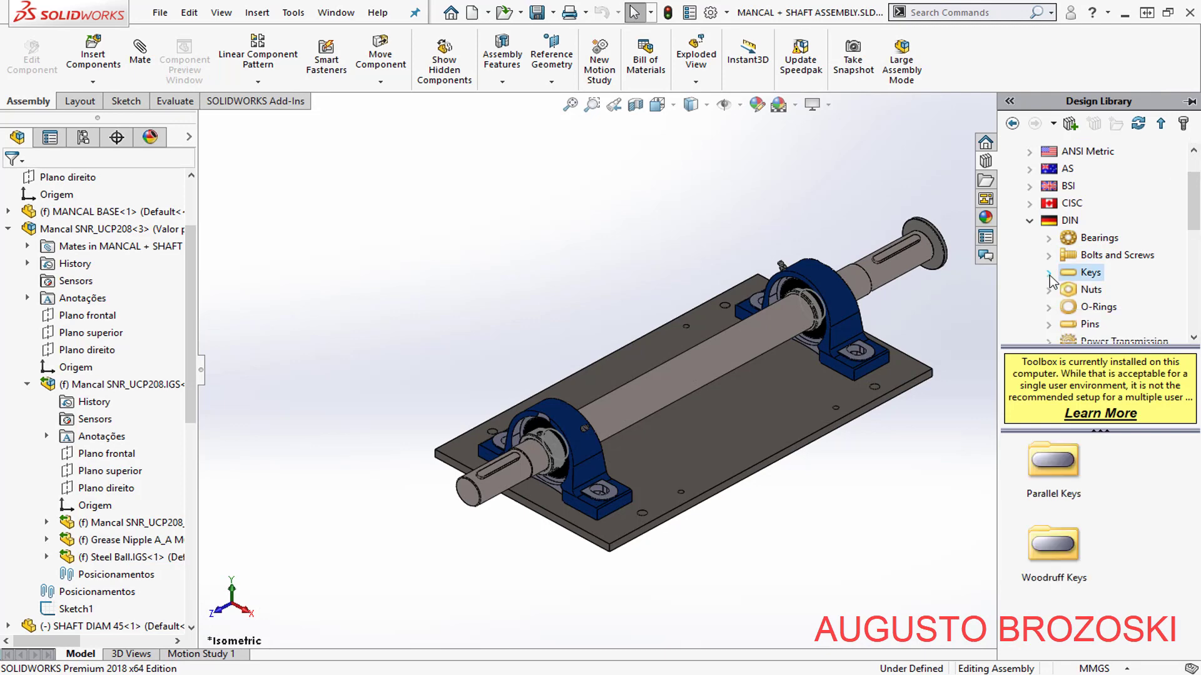
pyautogui.scroll(-3, 1098, 308)
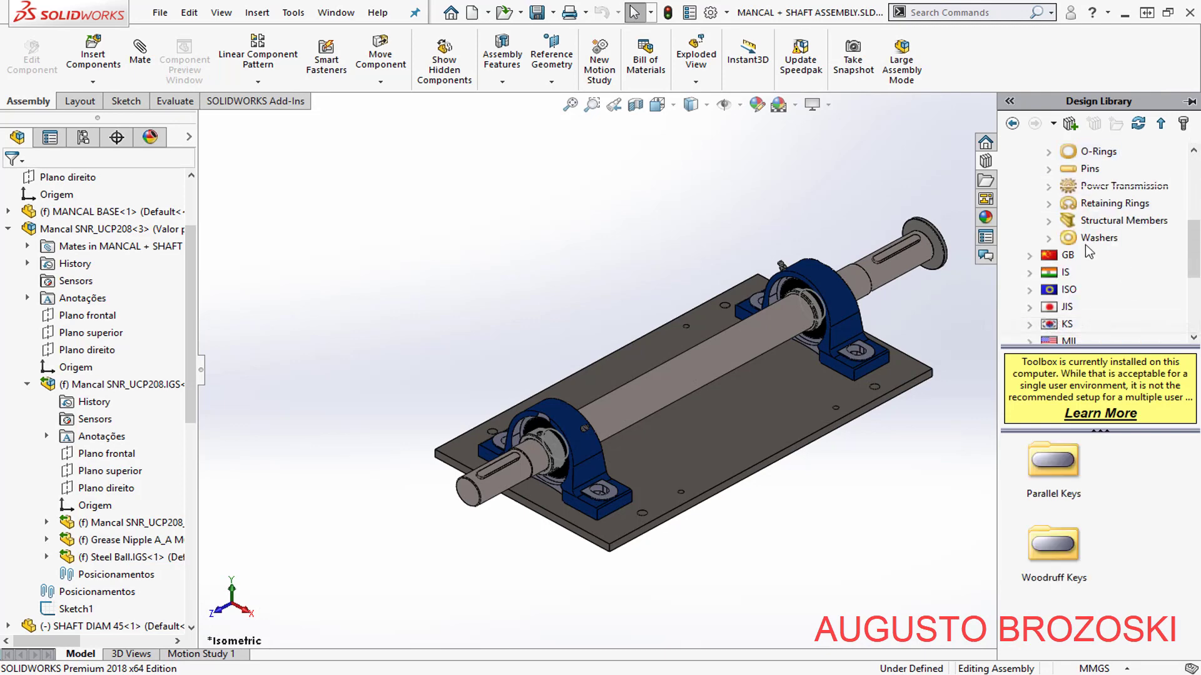
pyautogui.click(1052, 241)
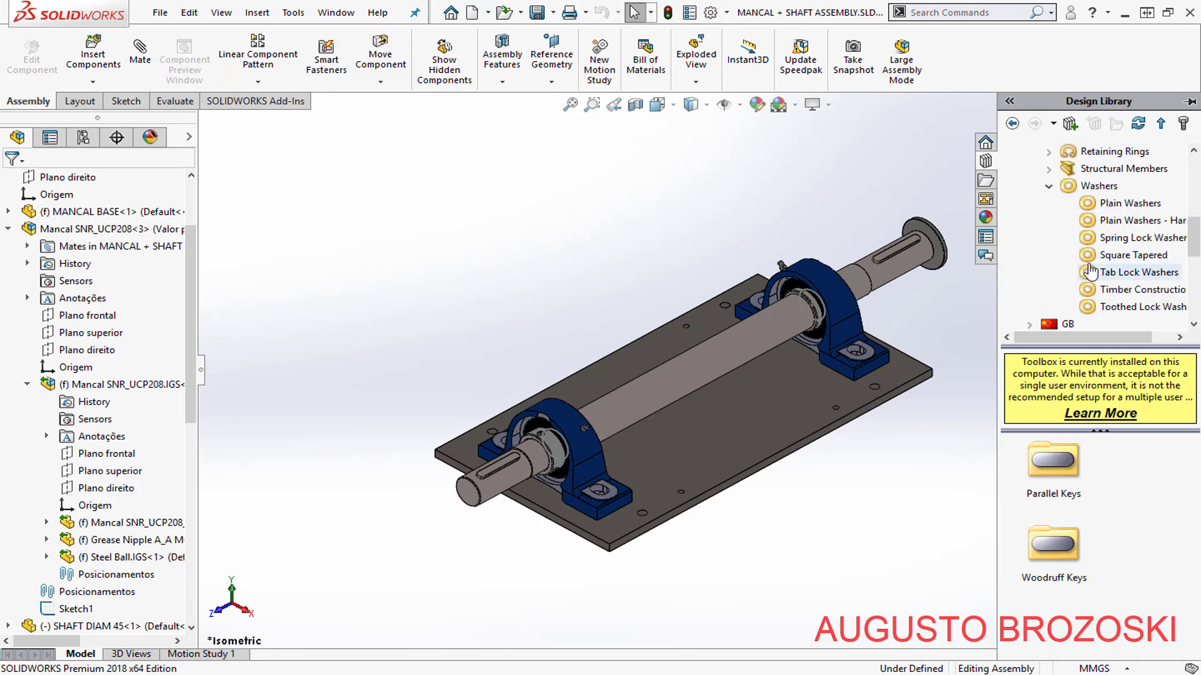
pyautogui.click(1114, 245)
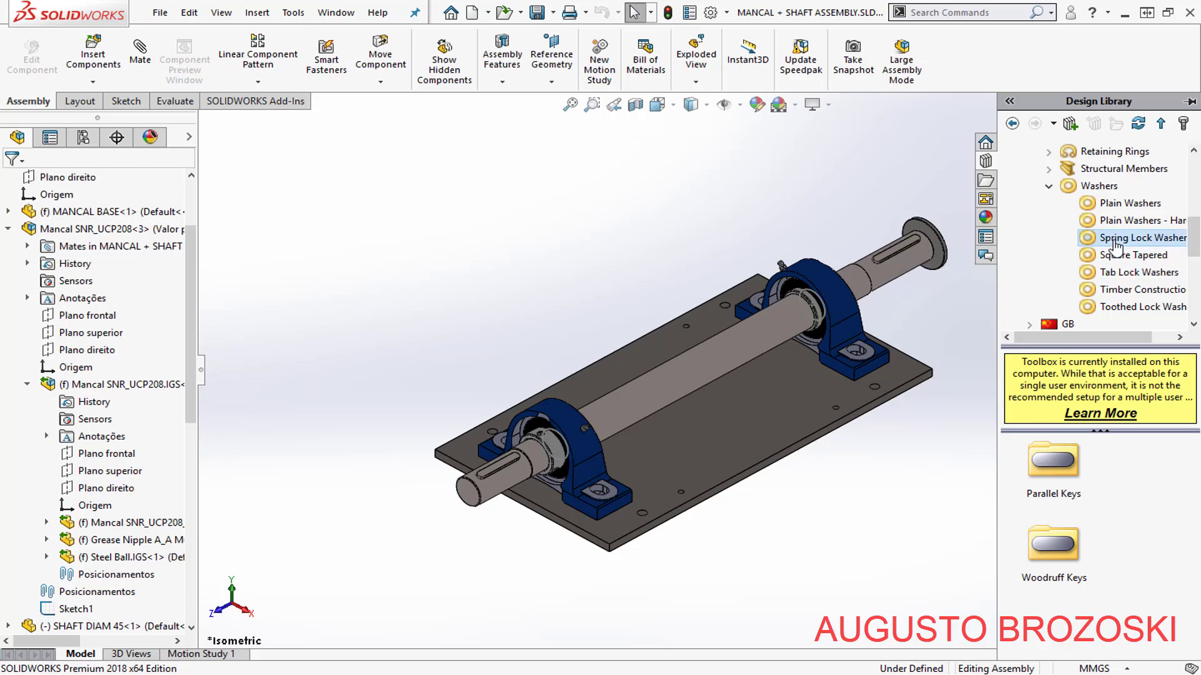
pyautogui.scroll(-2, 1134, 591)
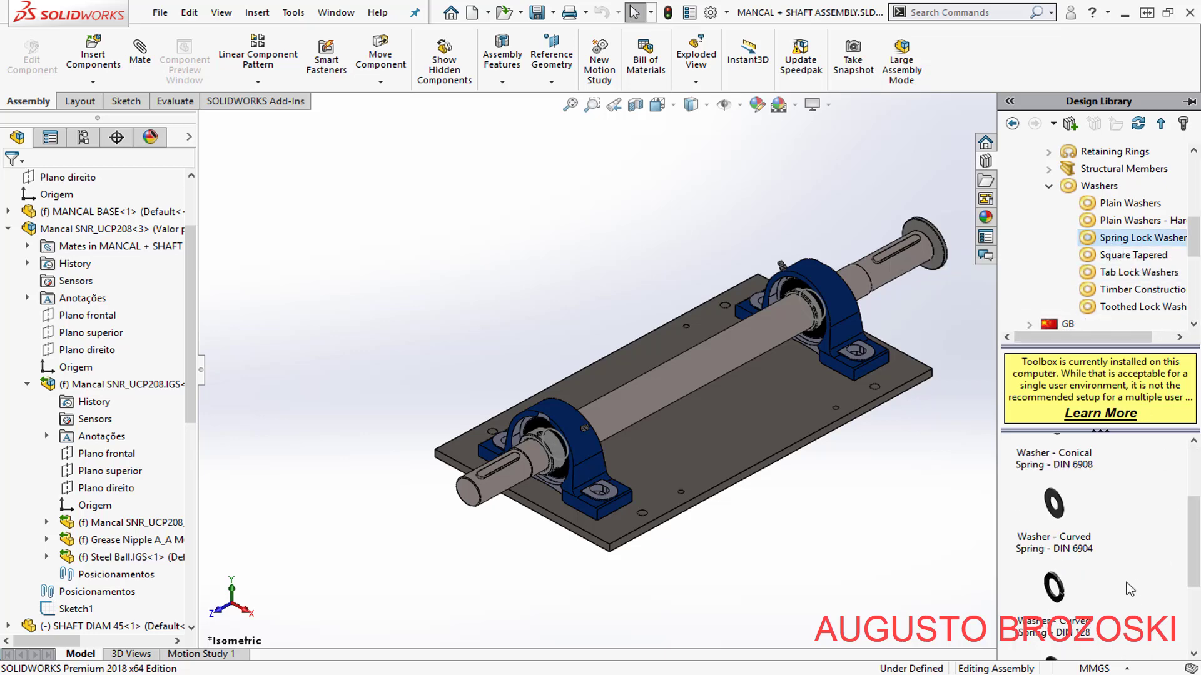
# - Insert one Washer - Curved Spring DIN 128, size 12, above the shaft's end washer
pyautogui.click(1055, 591)
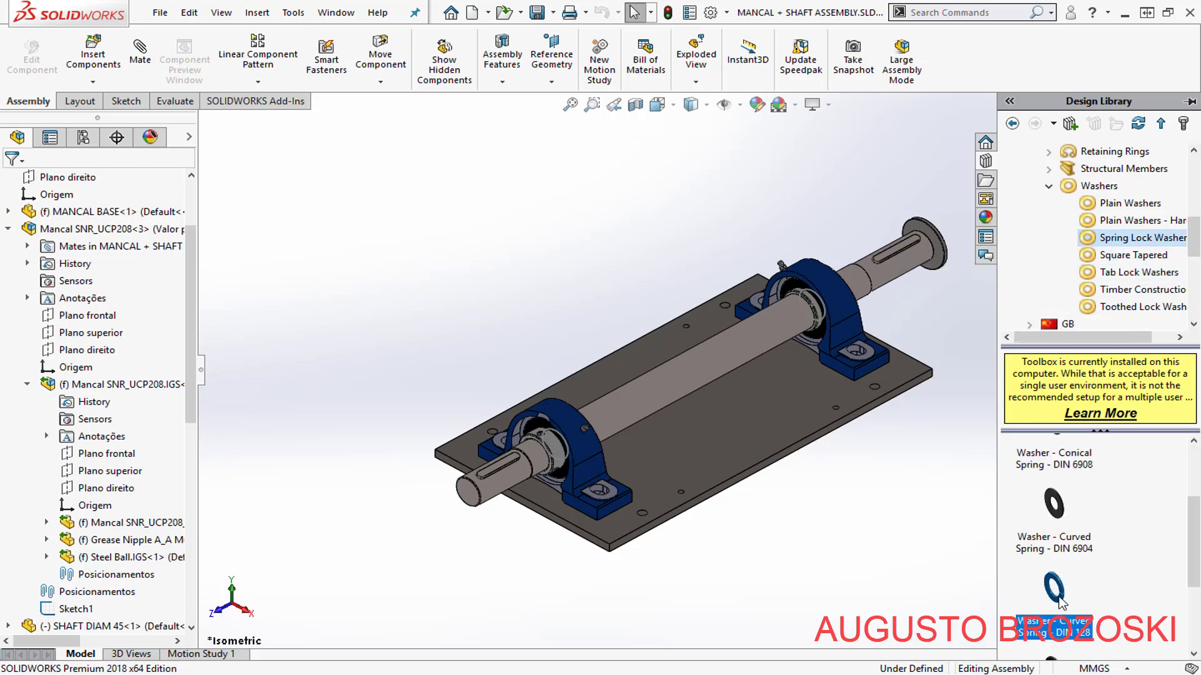
pyautogui.moveTo(1055, 600); pyautogui.dragTo(904, 178)
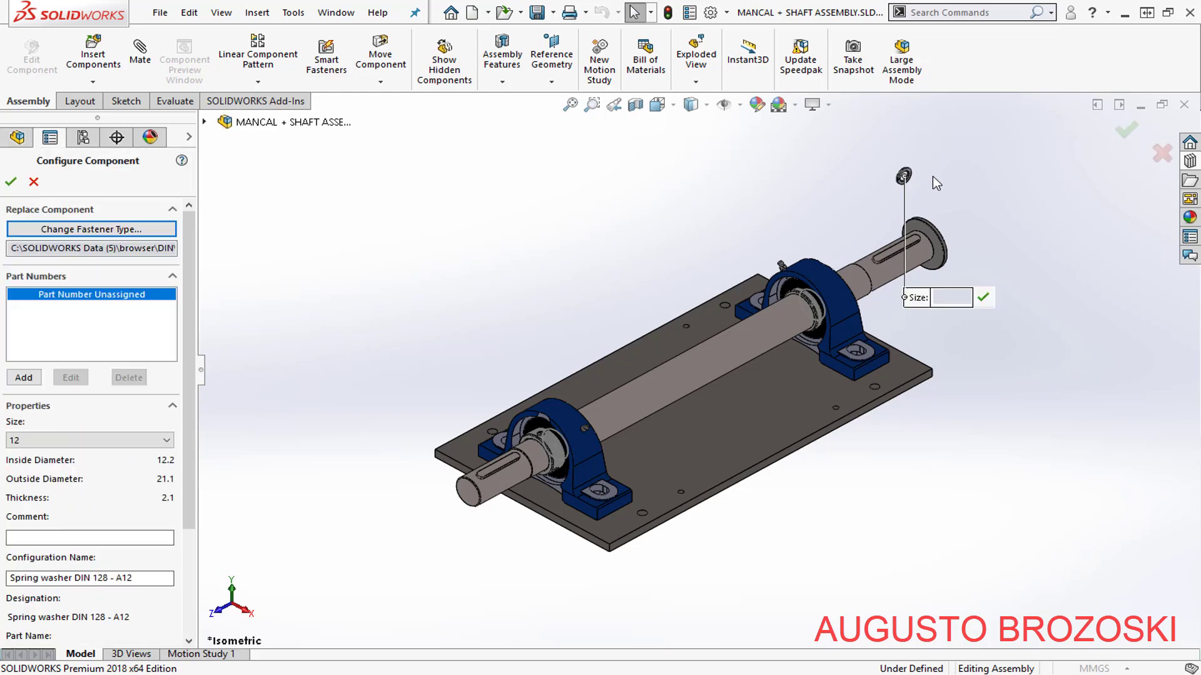
pyautogui.scroll(-2, 932, 177)
pyautogui.scroll(-2, 936, 182)
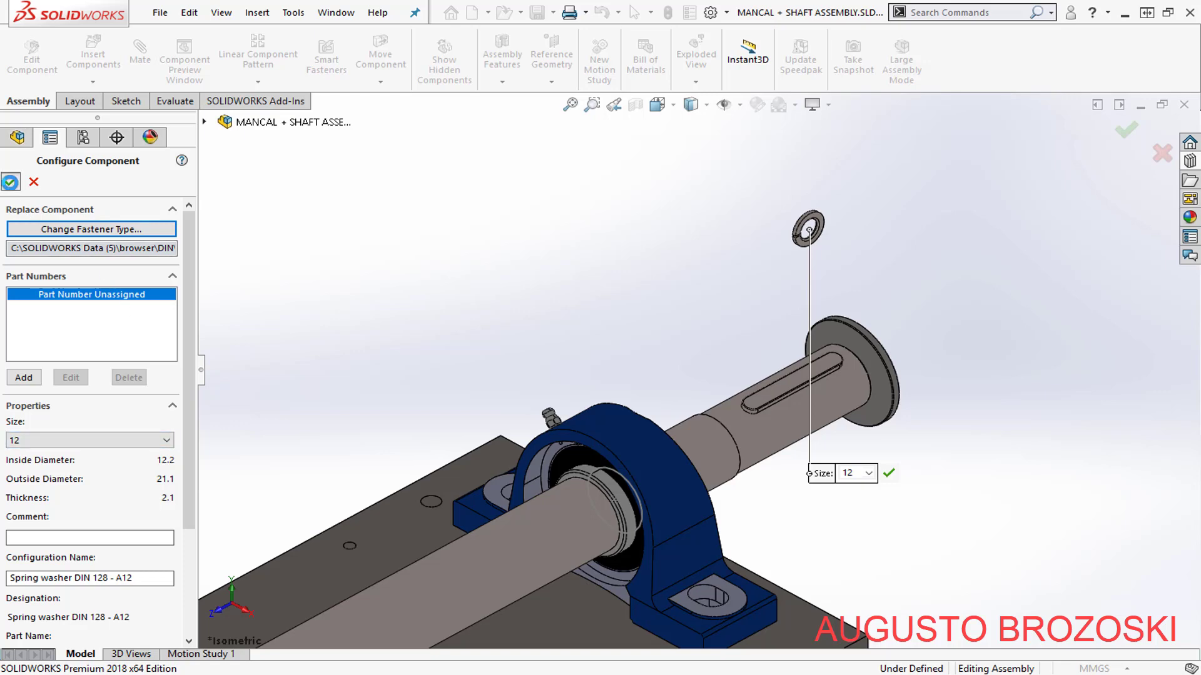
pyautogui.press('Return')
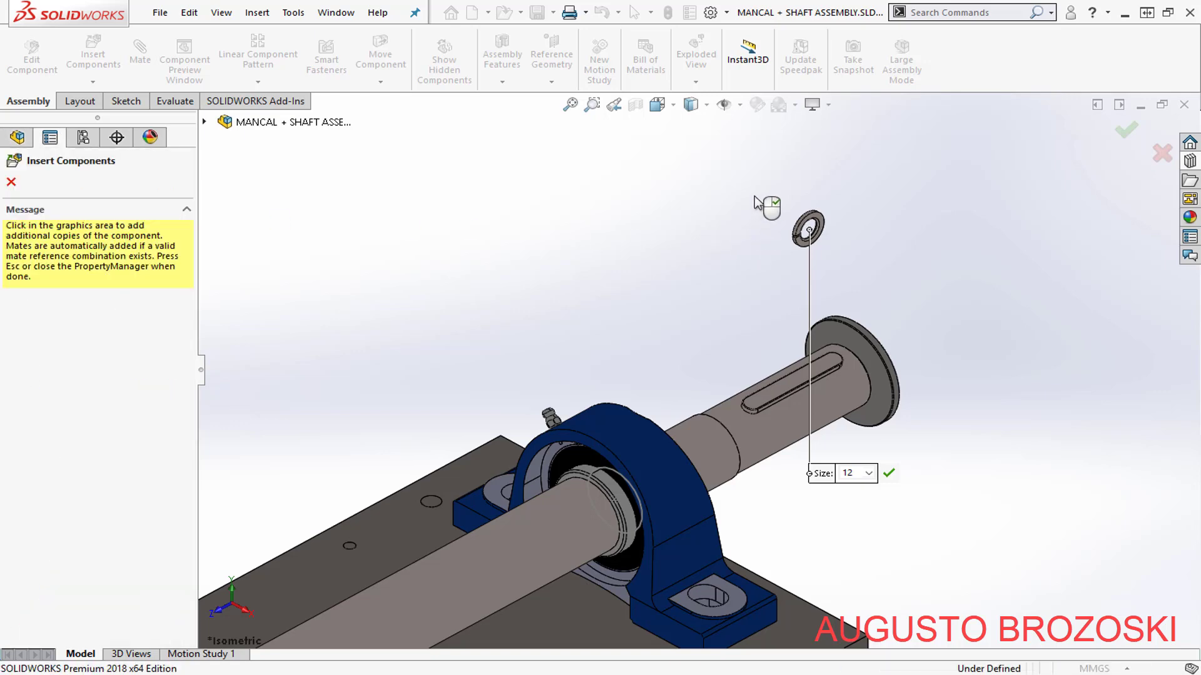
pyautogui.click(754, 193)
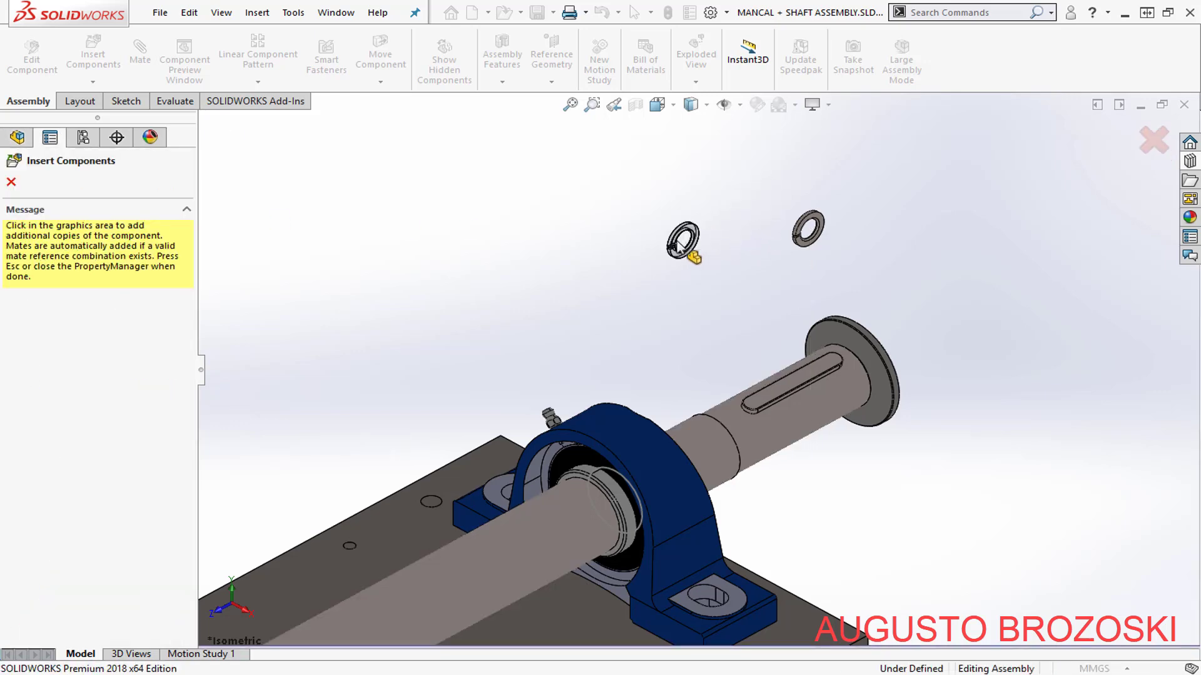
pyautogui.press('Escape')
# - Add a coincident mate between the spring washer's flat face and the outer flat face of the shaft's end washer
pyautogui.scroll(-5, 875, 231)
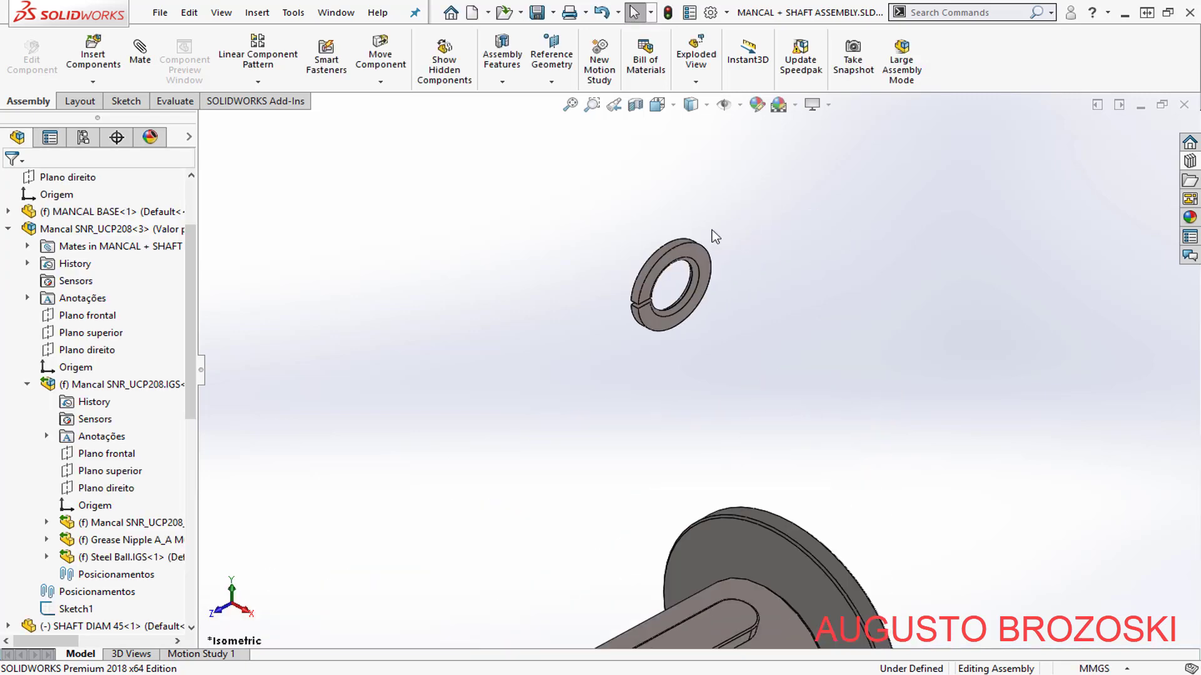
pyautogui.click(135, 55)
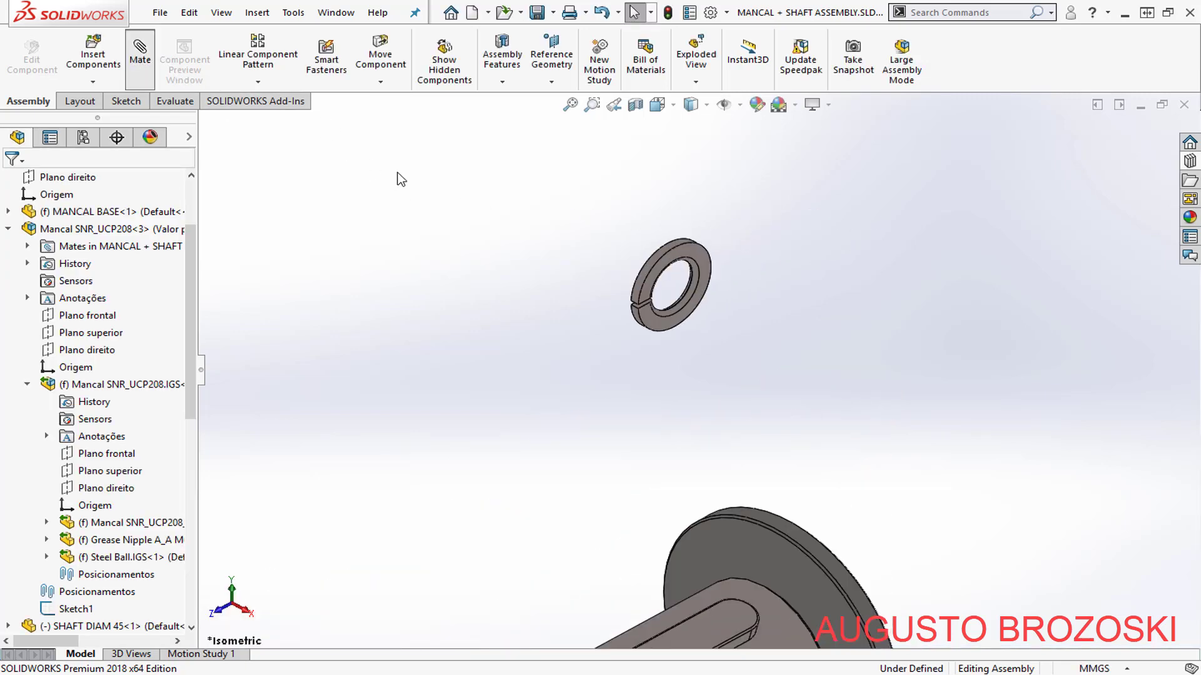
pyautogui.click(696, 254)
pyautogui.scroll(2, 692, 316)
pyautogui.scroll(5, 693, 316)
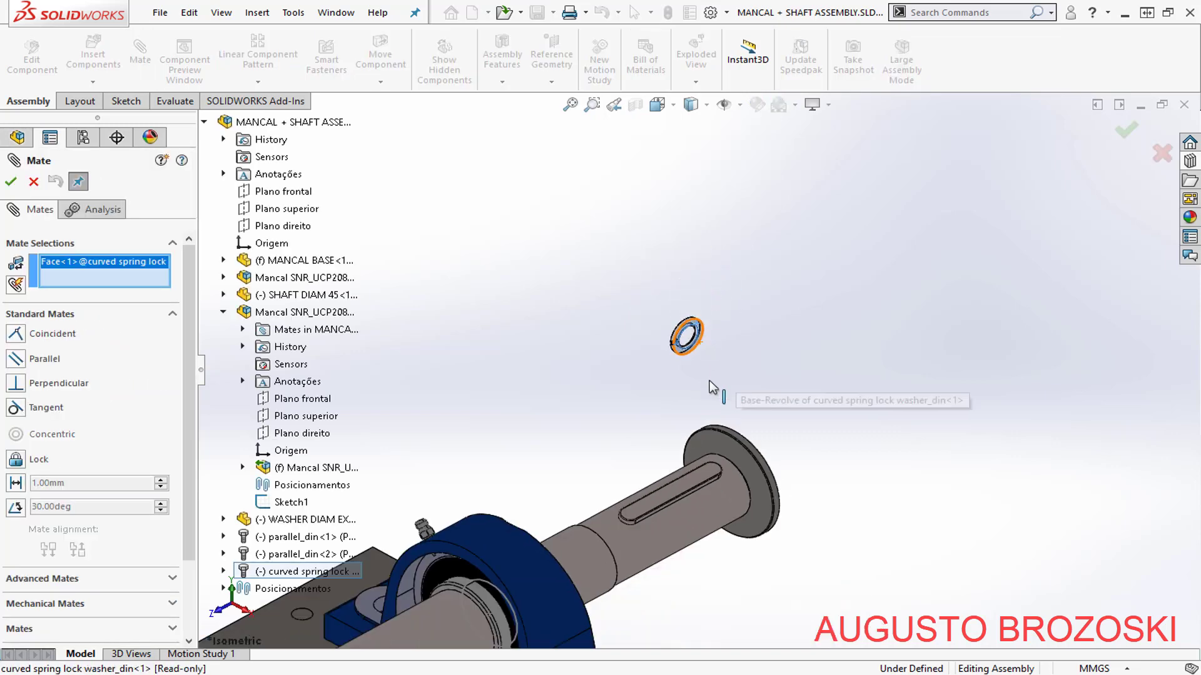
pyautogui.scroll(-4, 718, 484)
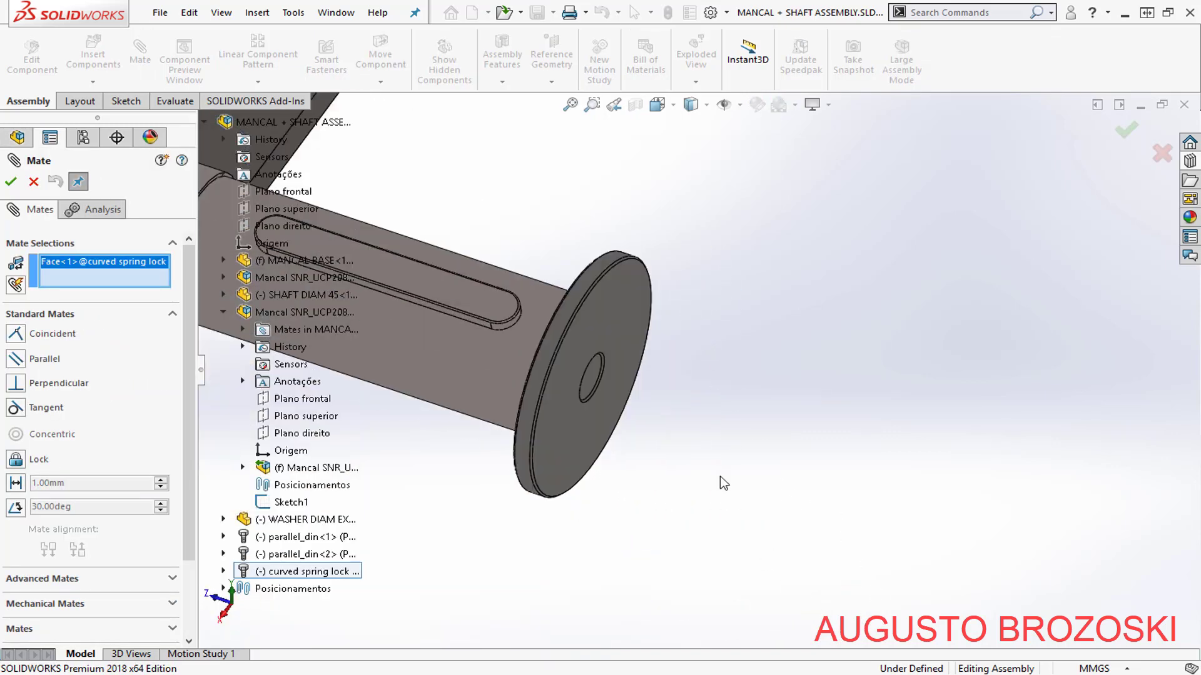
pyautogui.click(620, 333)
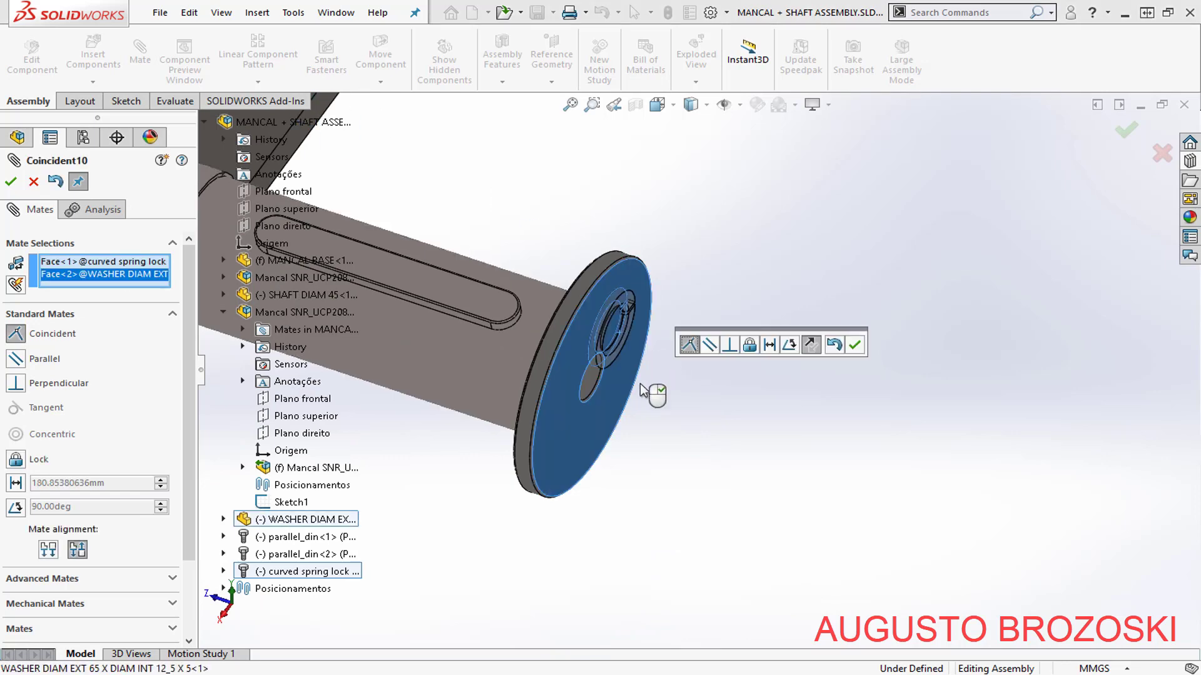
pyautogui.click(854, 345)
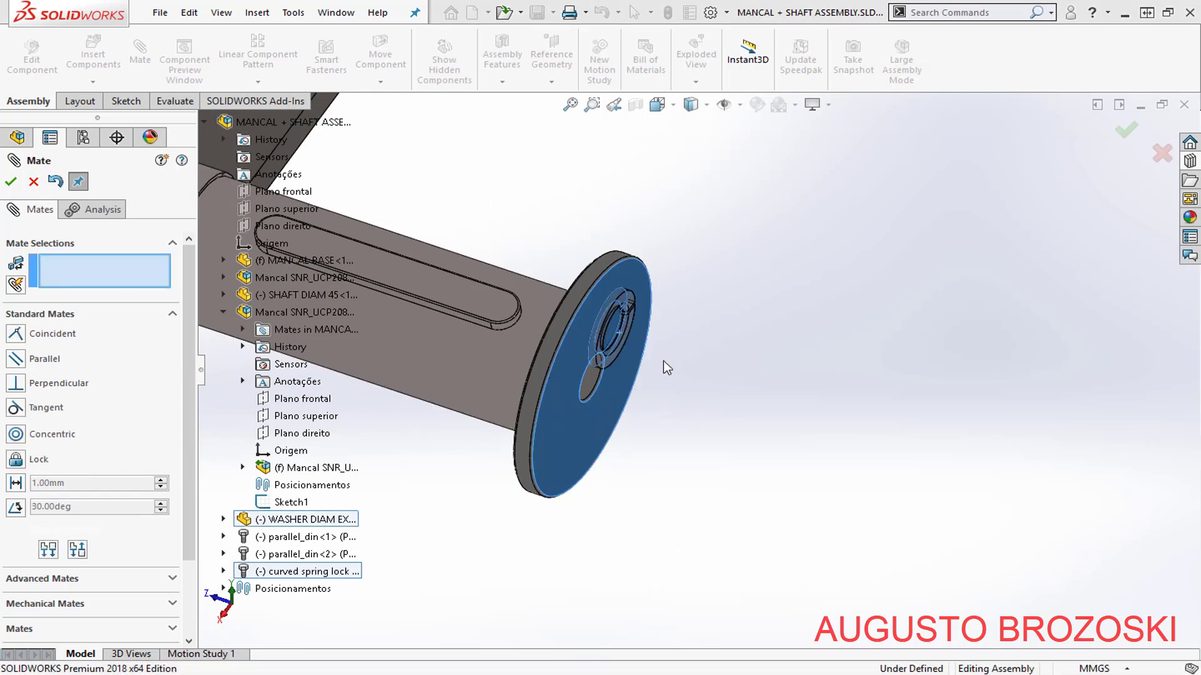
# - Add a concentric mate between the spring washer's outer cylindrical face and the end washer's outer rim, and finish mating
pyautogui.scroll(-5, 602, 356)
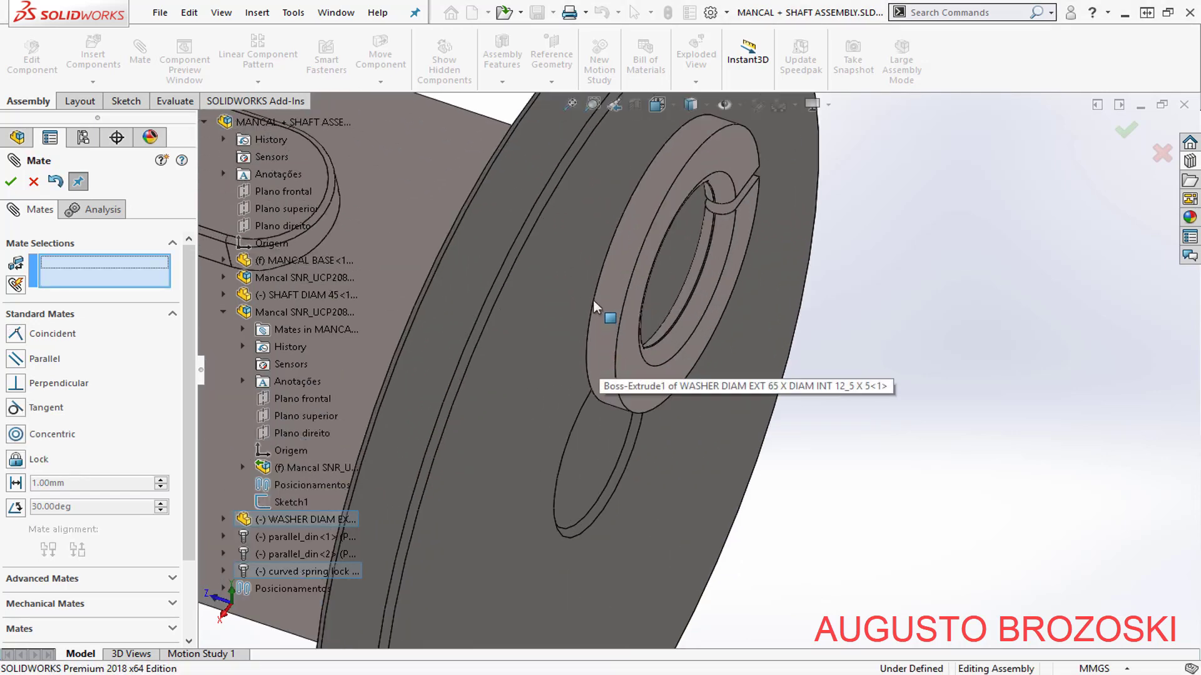
pyautogui.click(618, 257)
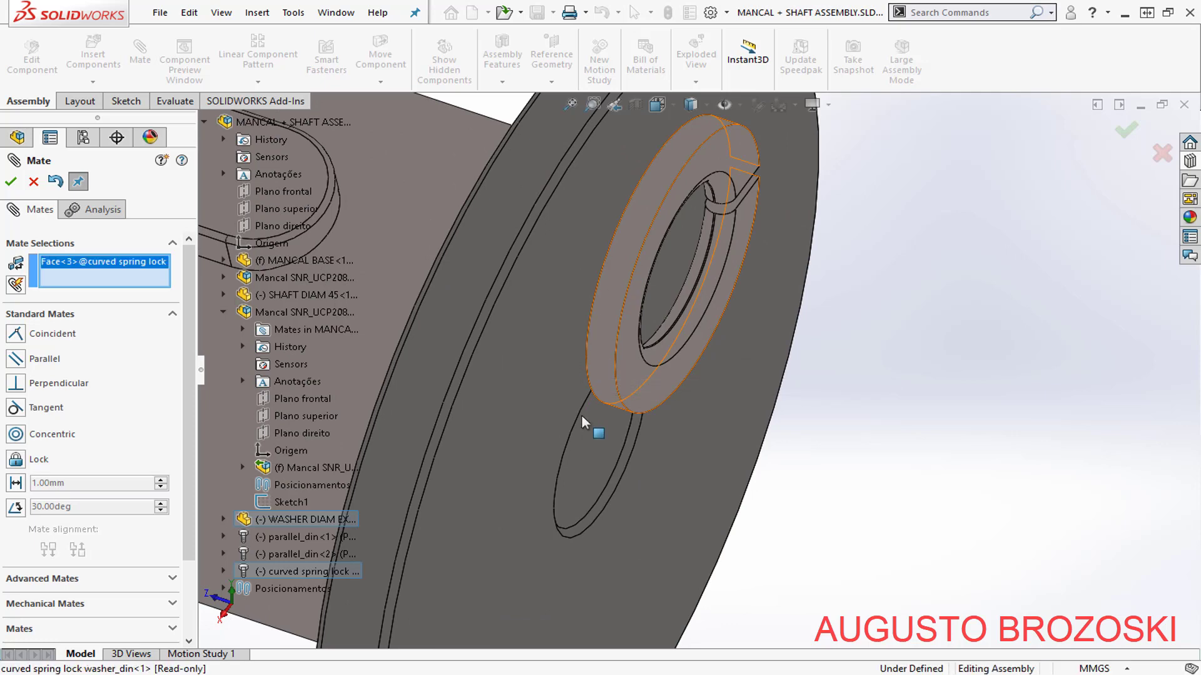
pyautogui.click(447, 329)
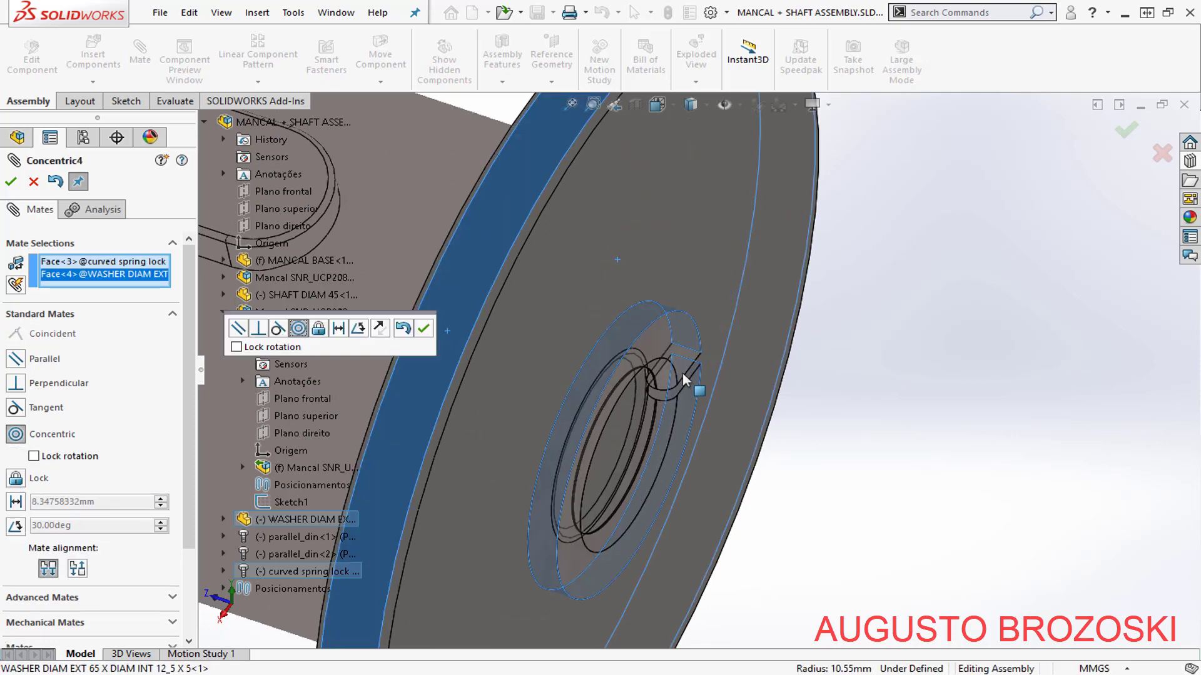
pyautogui.click(424, 334)
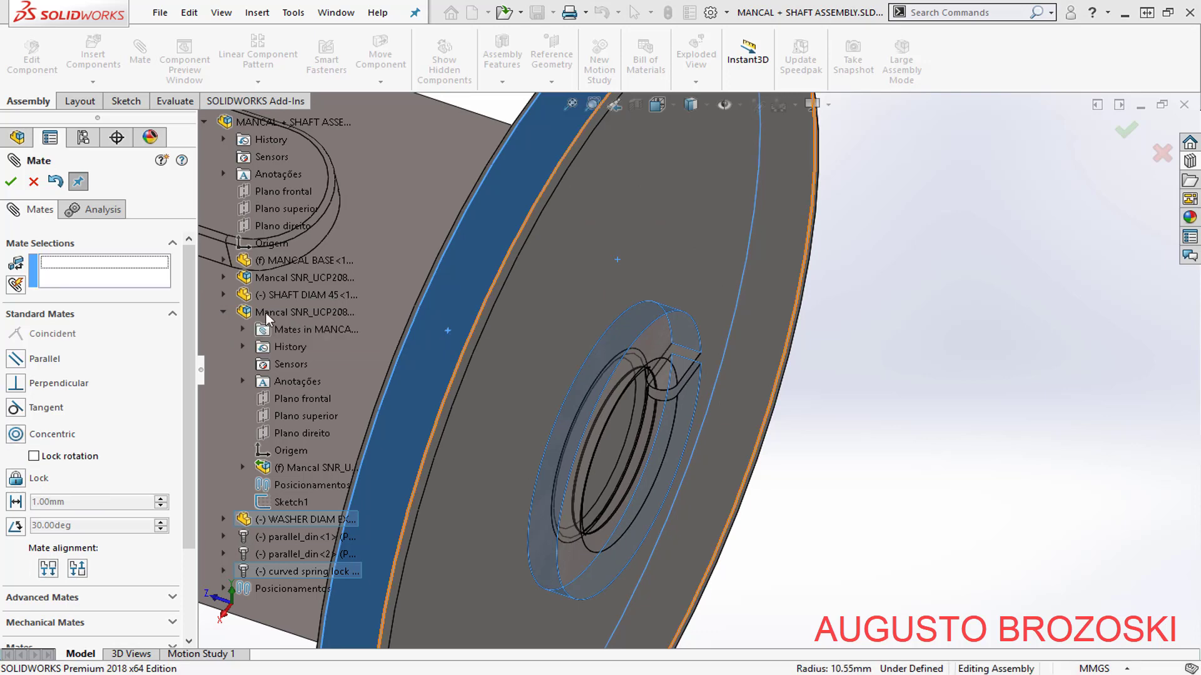
pyautogui.click(10, 183)
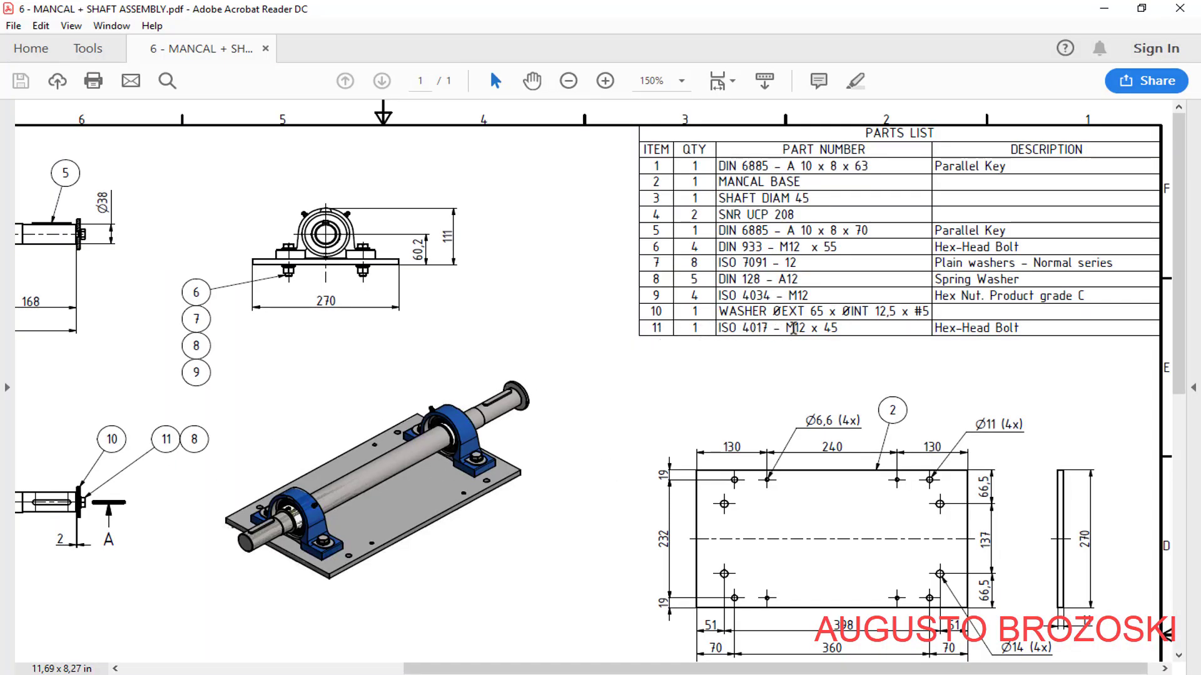
# - Switch from the PDF drawing back to SOLIDWORKS and open the ISO hex bolts and screws in the Toolbox library
pyautogui.click(1104, 11)
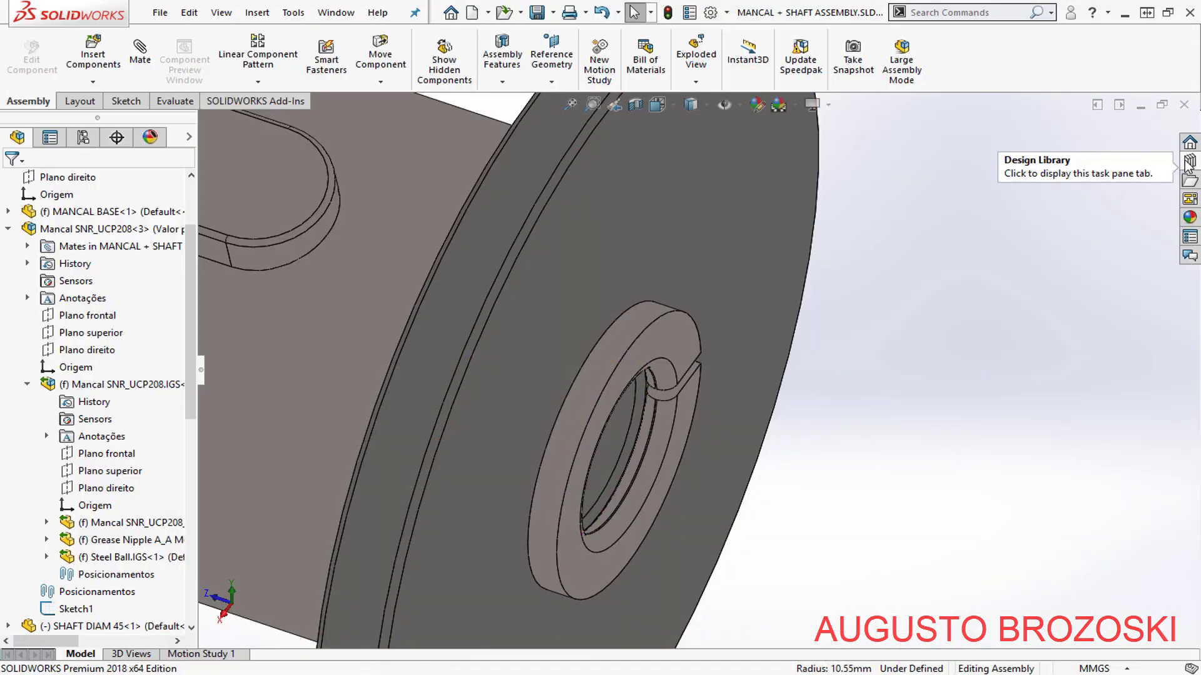
pyautogui.click(1188, 161)
pyautogui.click(1048, 186)
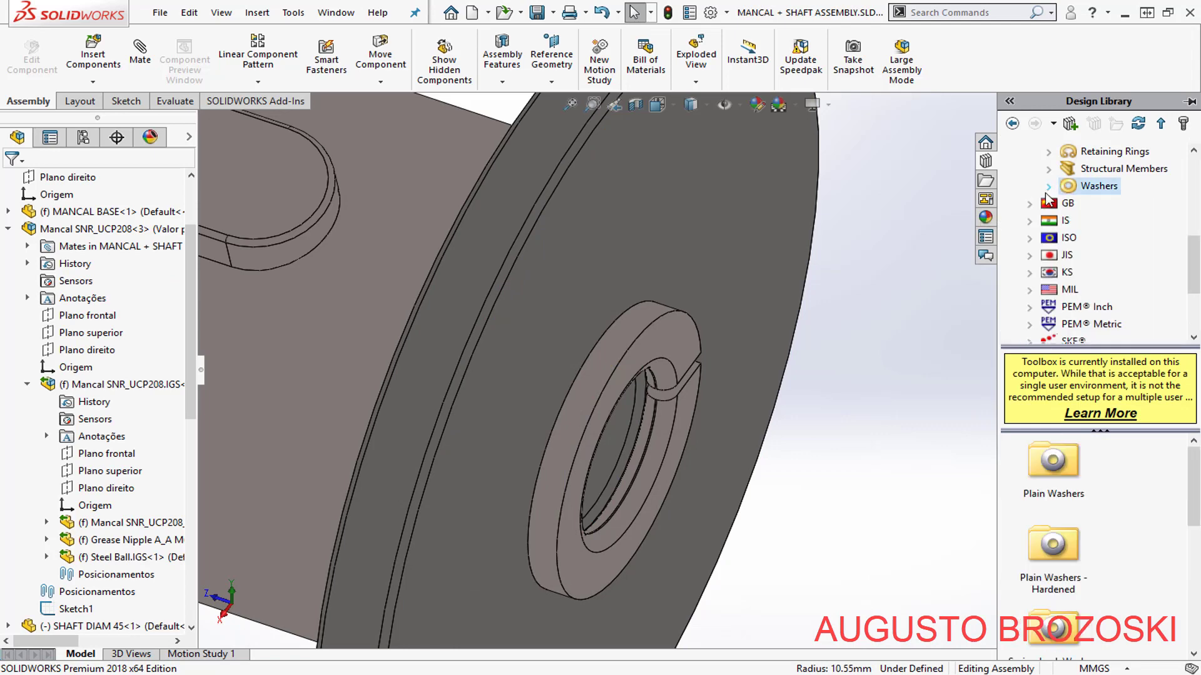
pyautogui.click(1029, 239)
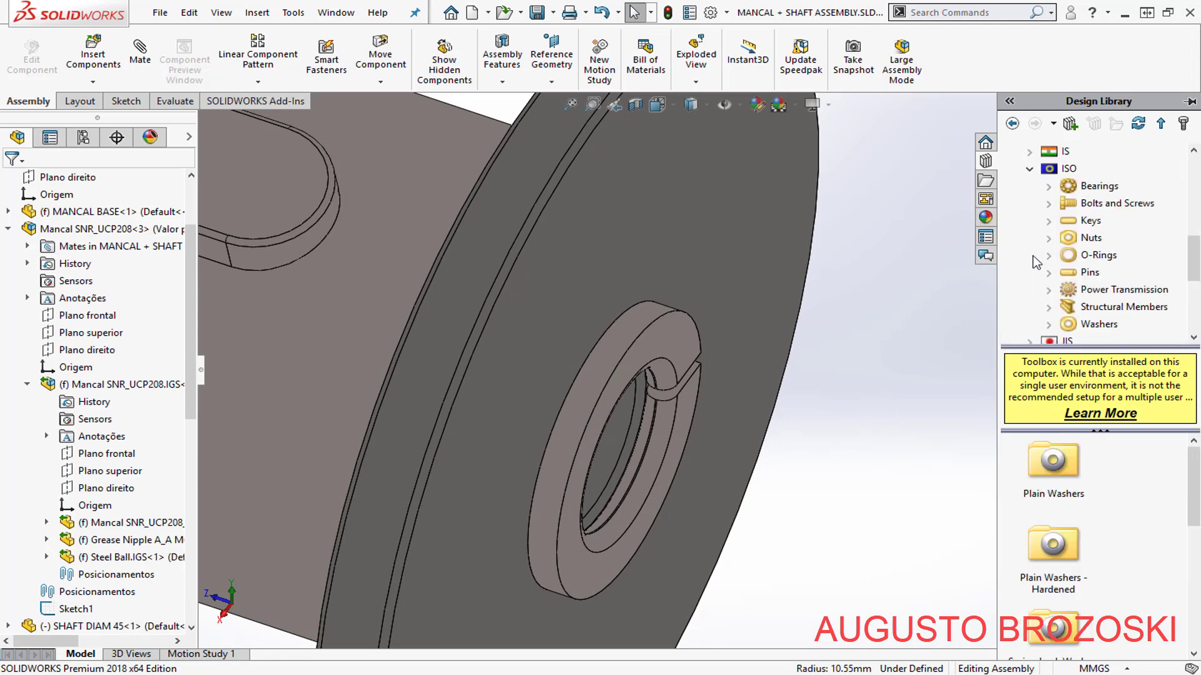
pyautogui.click(1049, 203)
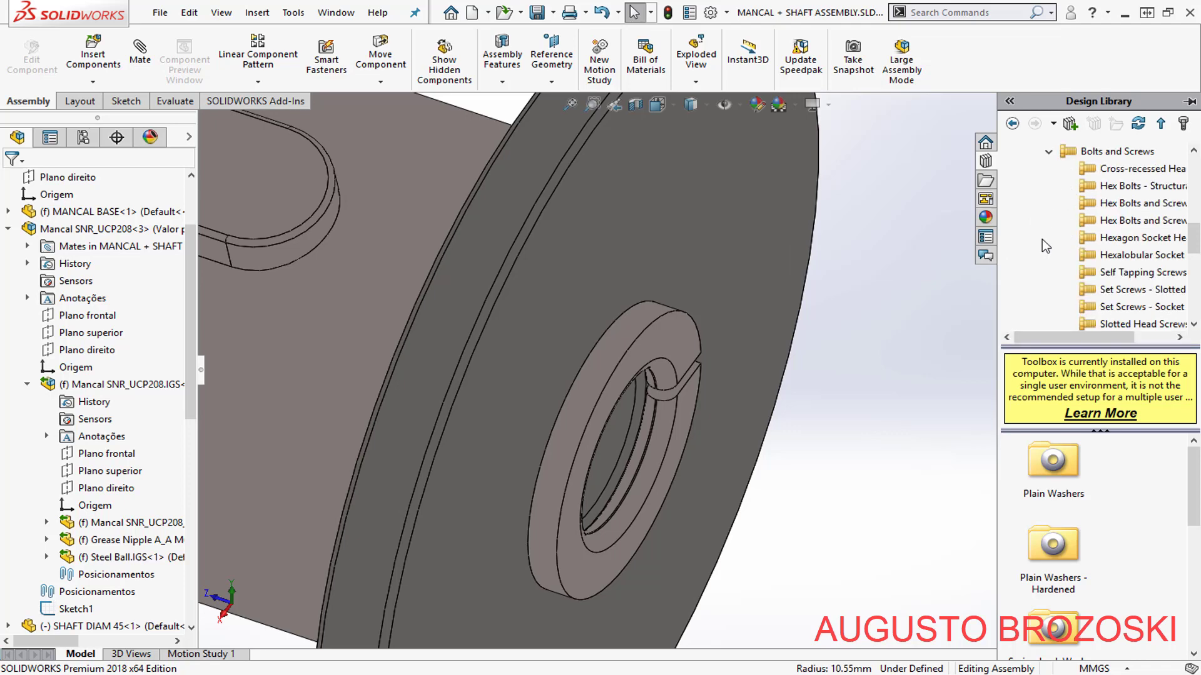
pyautogui.click(1115, 206)
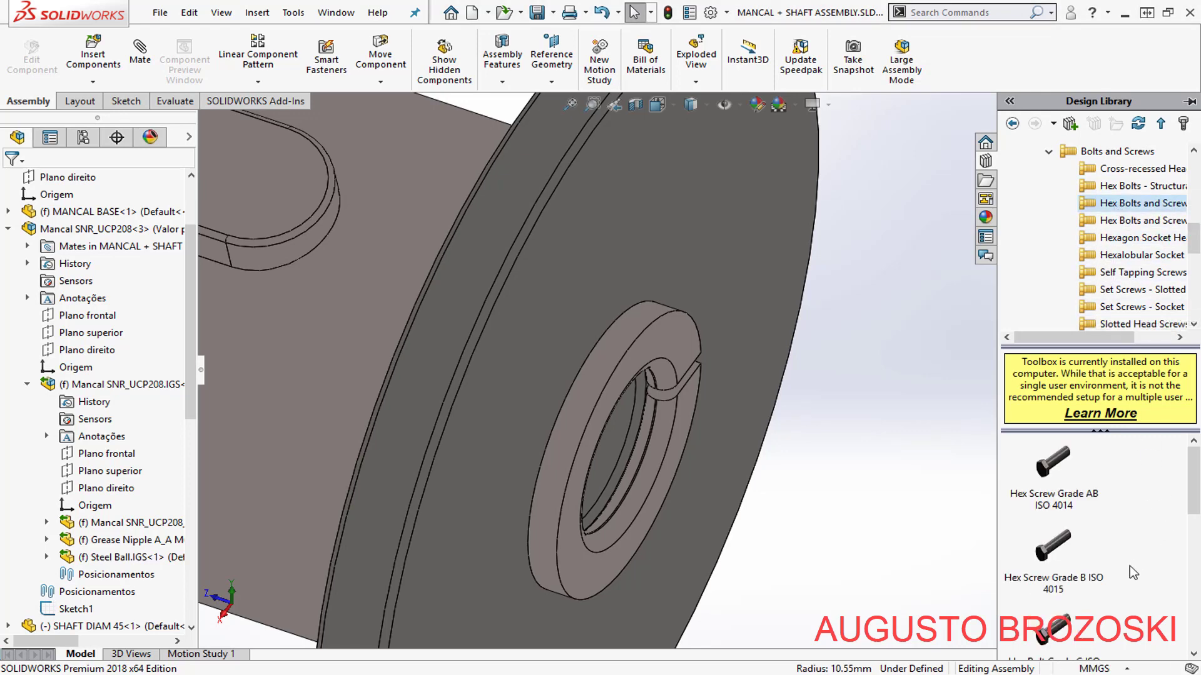
# - Insert one Hex Screw Grade AB ISO 4017, size M12, length 45, beside the shaft's end washer
pyautogui.scroll(-3, 1109, 565)
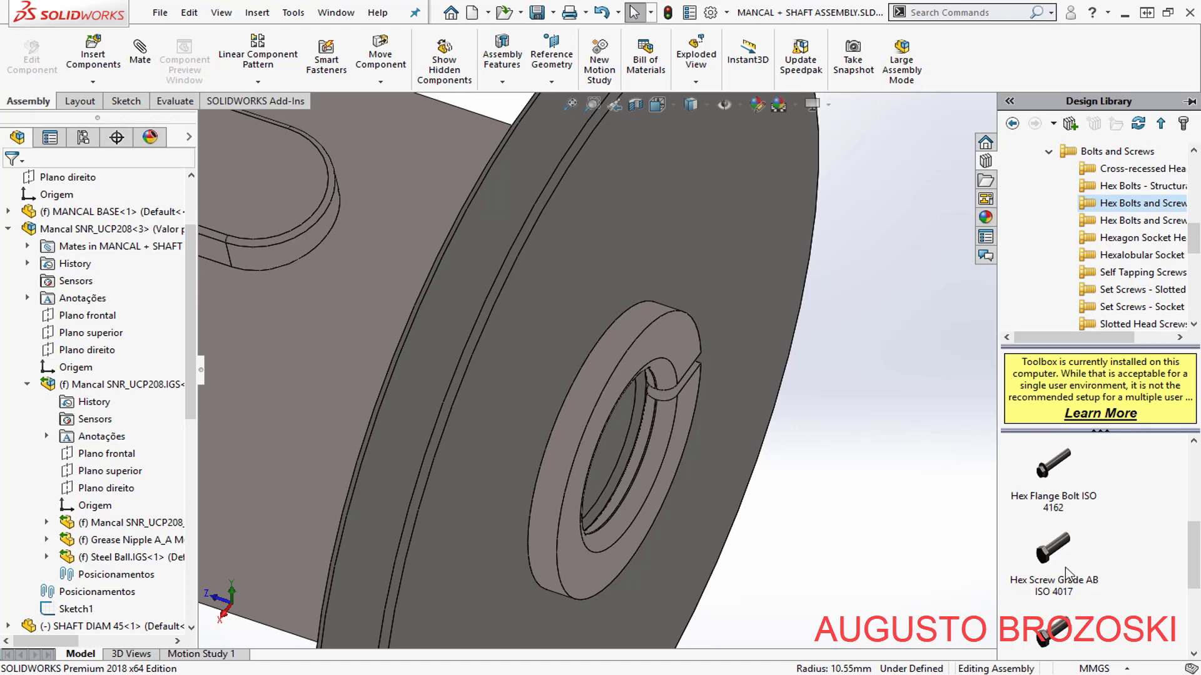
pyautogui.moveTo(1038, 600); pyautogui.dragTo(963, 473)
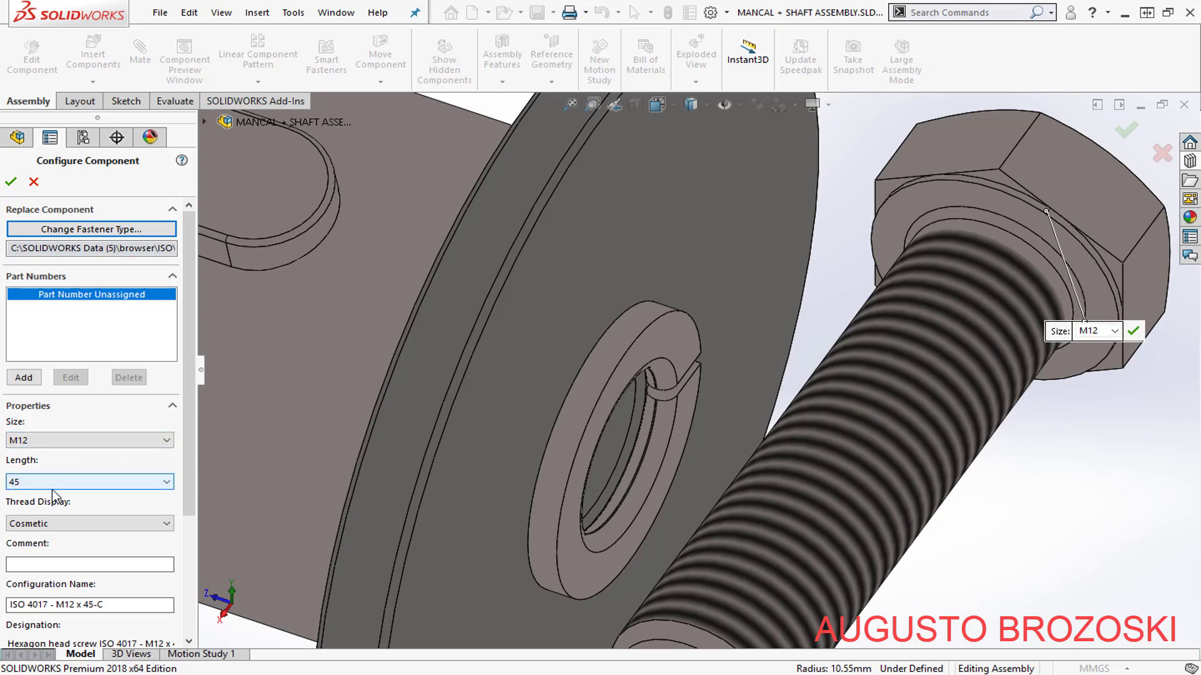
pyautogui.click(10, 182)
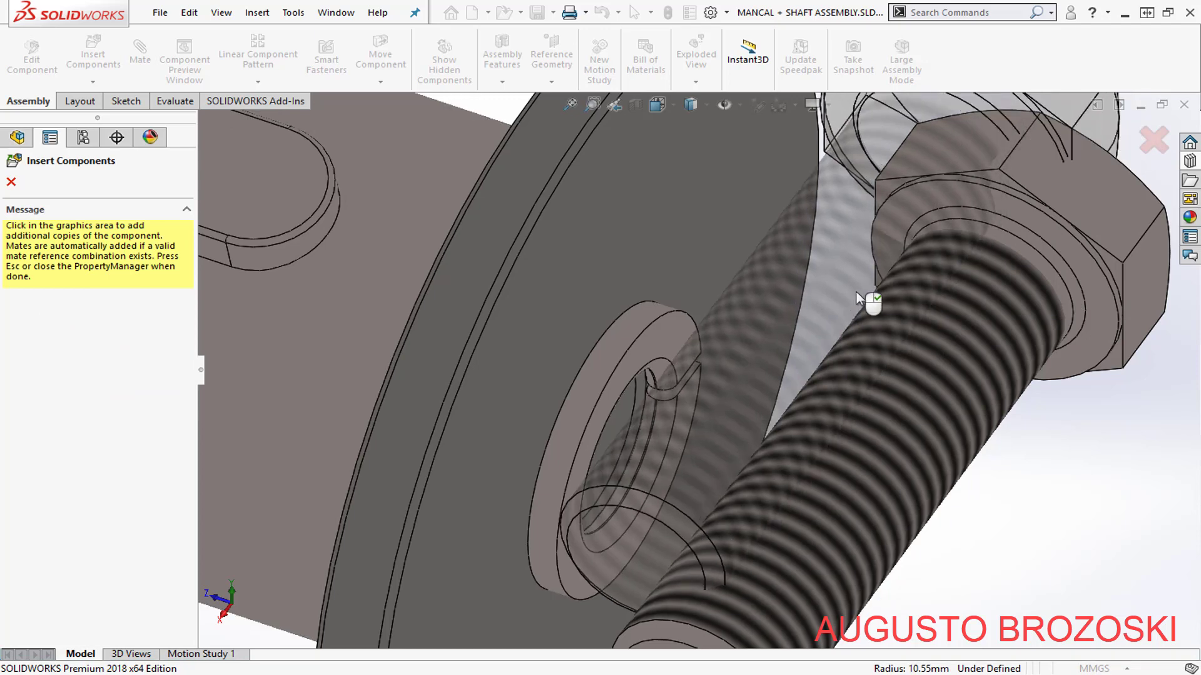
pyautogui.press('Escape')
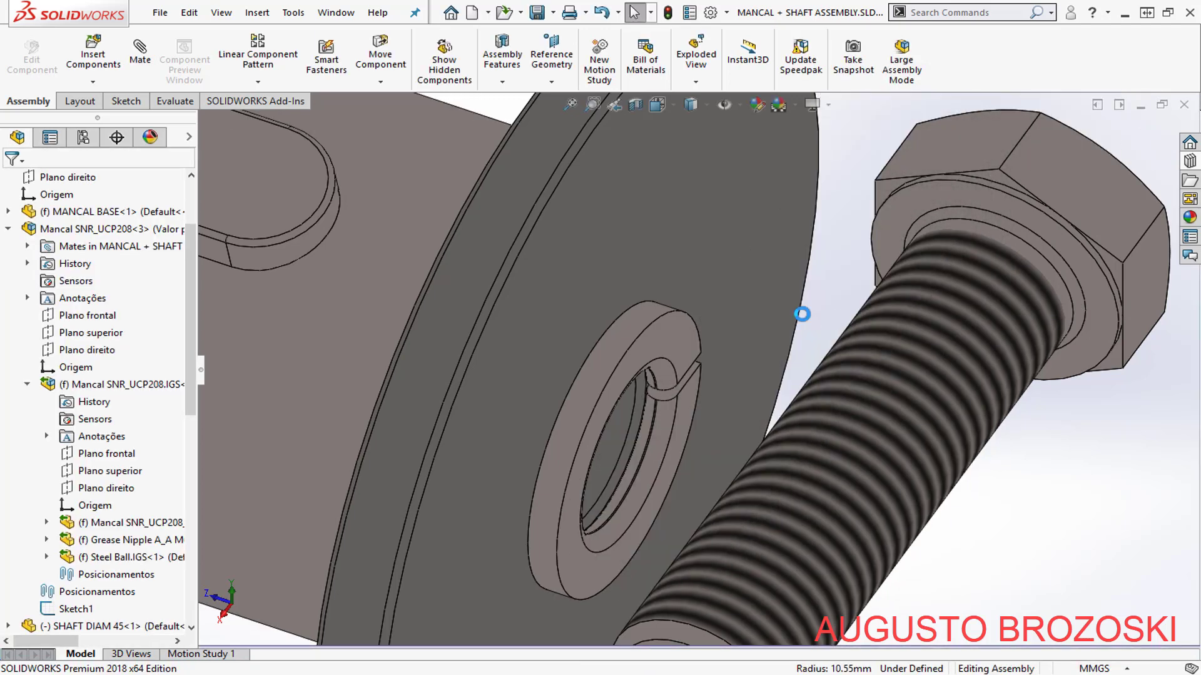
# - Add a coincident mate between the bearing face under the hex screw's head and the spring washer's outer flat face
pyautogui.click(154, 67)
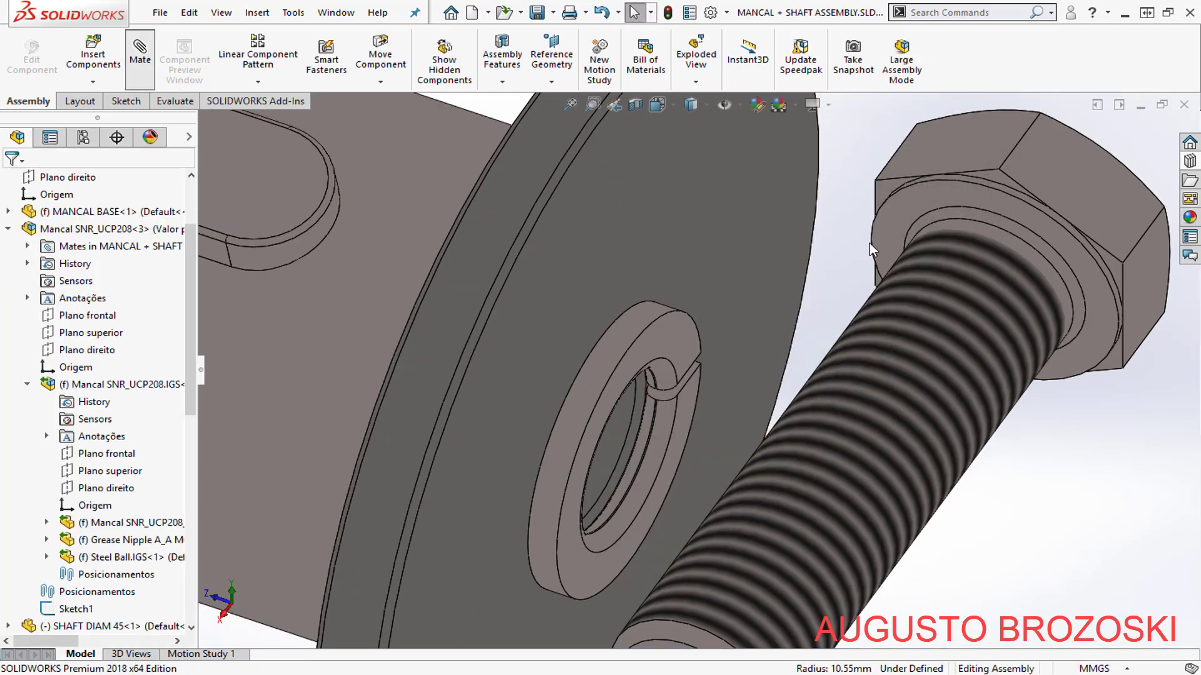
pyautogui.click(903, 212)
pyautogui.click(685, 349)
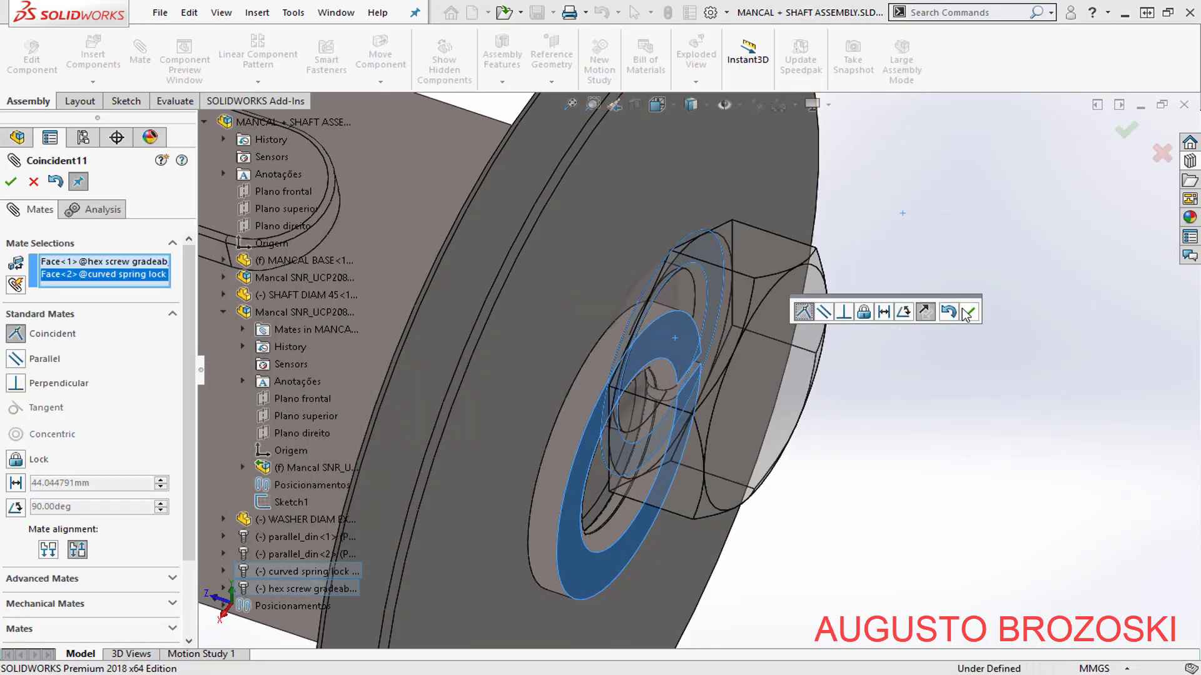
pyautogui.click(969, 316)
# - Add a concentric mate between the round collar under the screw head and the end washer's outer rim, and finish mating
pyautogui.moveTo(725, 308); pyautogui.dragTo(681, 310, button='middle')
pyautogui.scroll(-4, 657, 177)
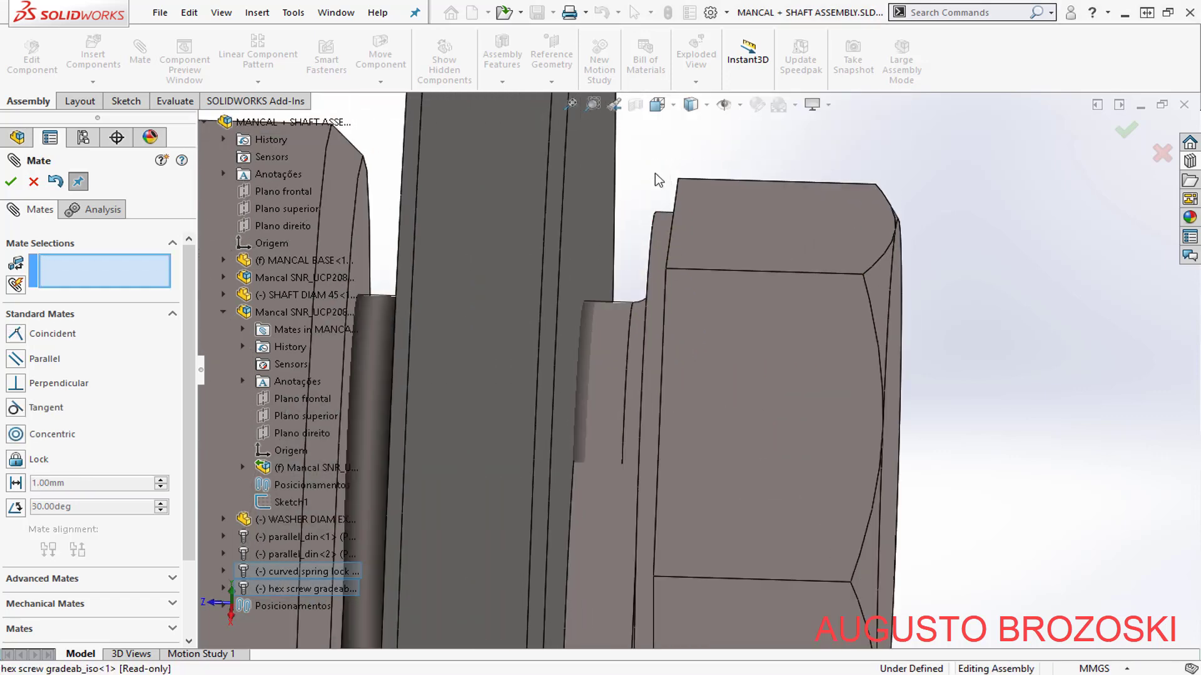
pyautogui.click(670, 285)
pyautogui.scroll(3, 670, 285)
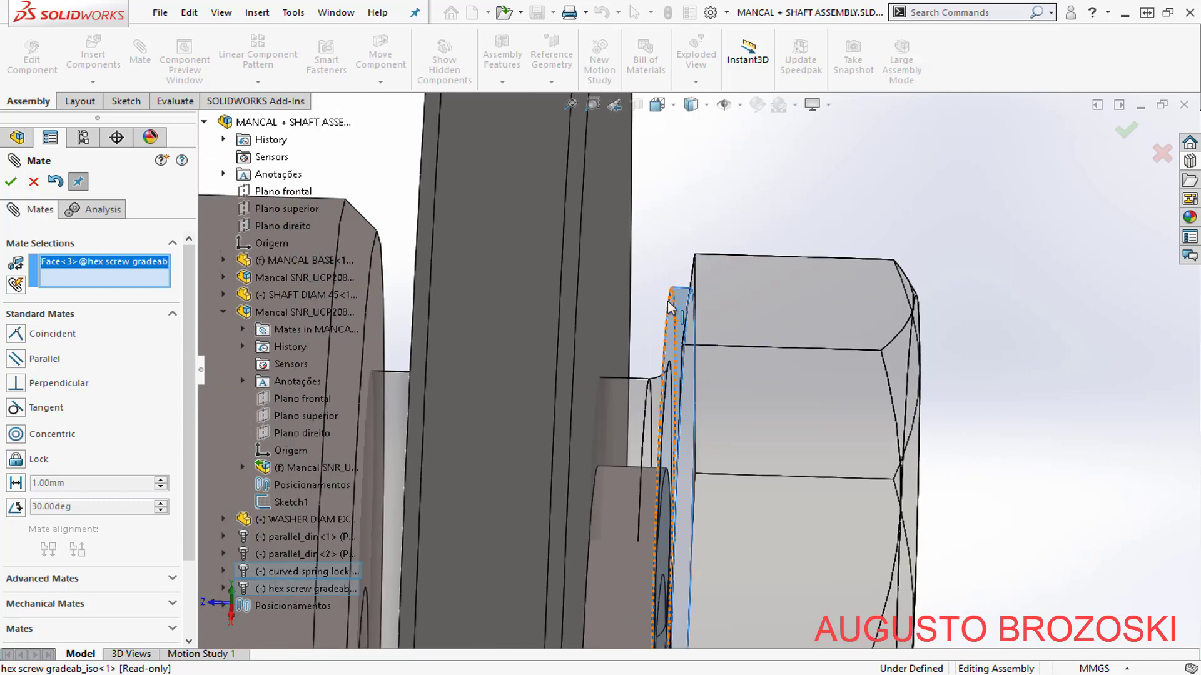
pyautogui.click(581, 247)
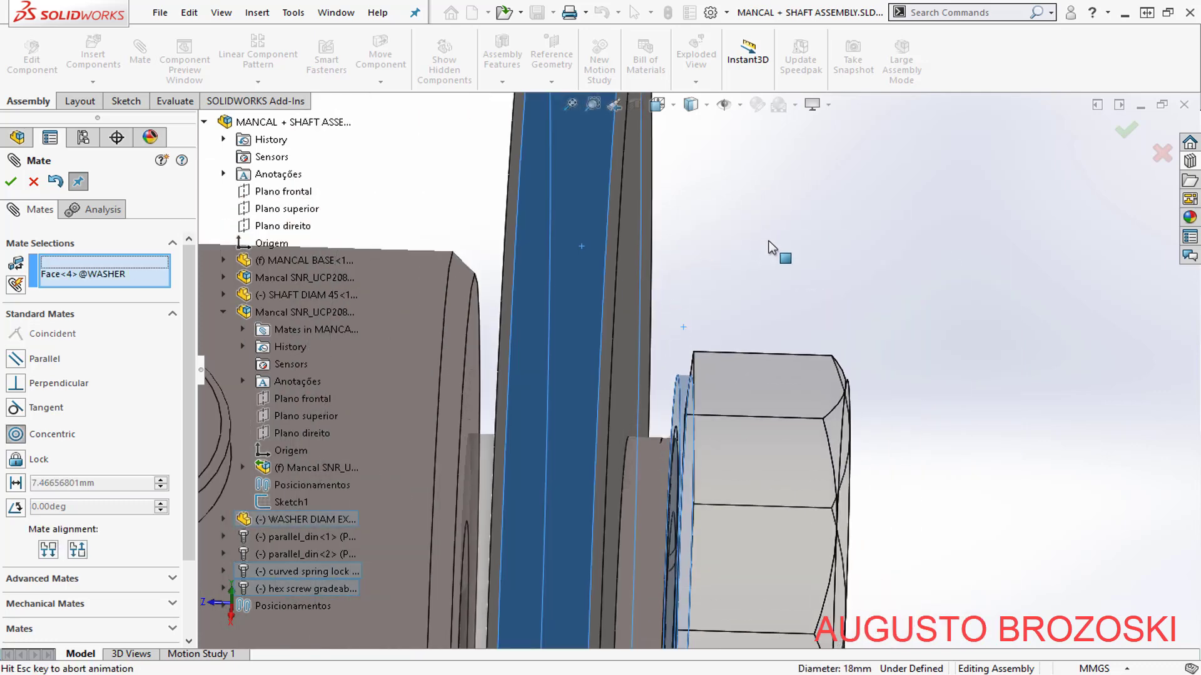
pyautogui.scroll(5, 789, 270)
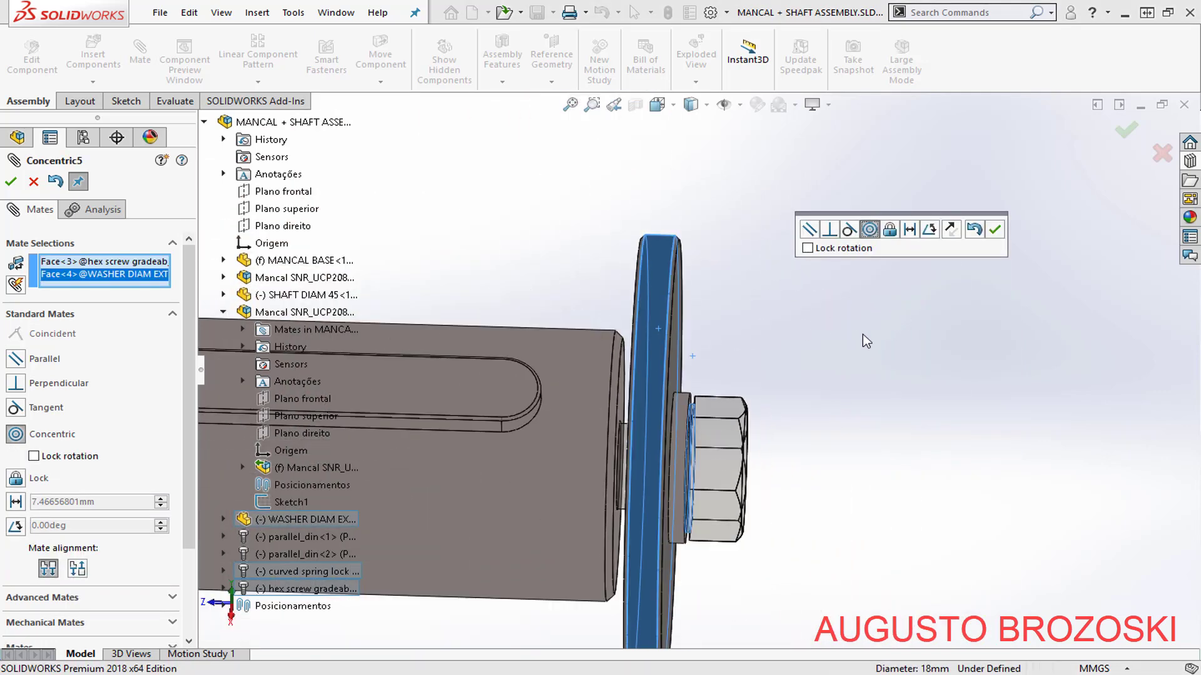
pyautogui.moveTo(775, 352); pyautogui.dragTo(977, 258, button='middle')
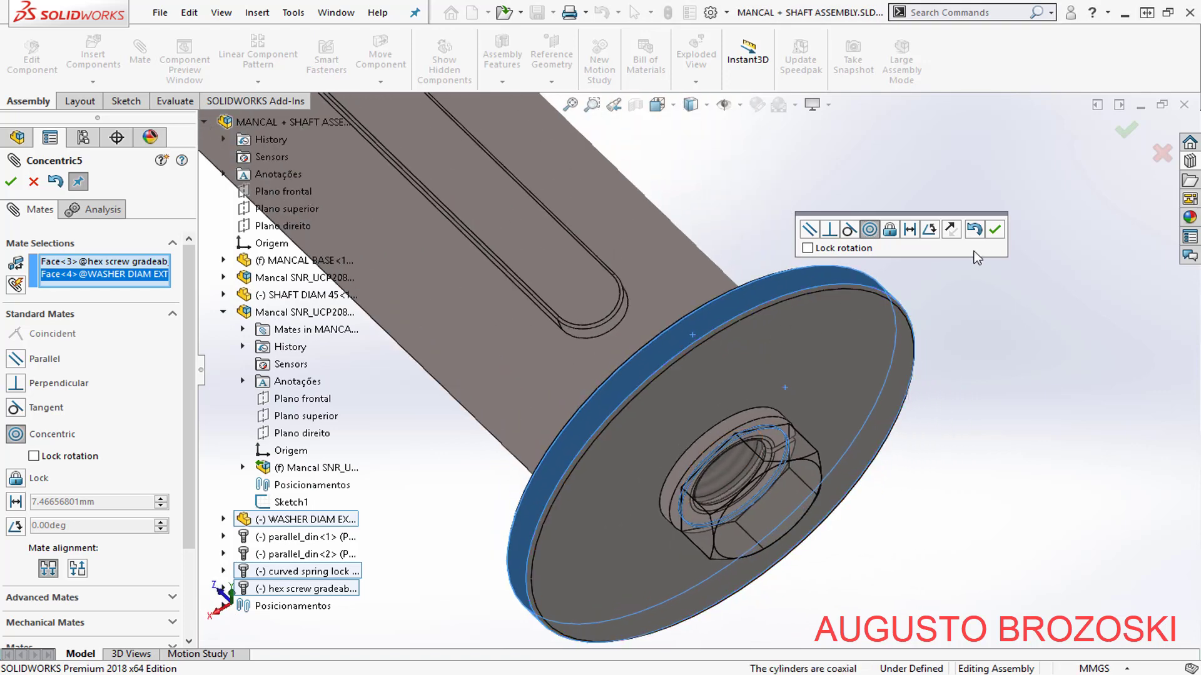
pyautogui.click(995, 231)
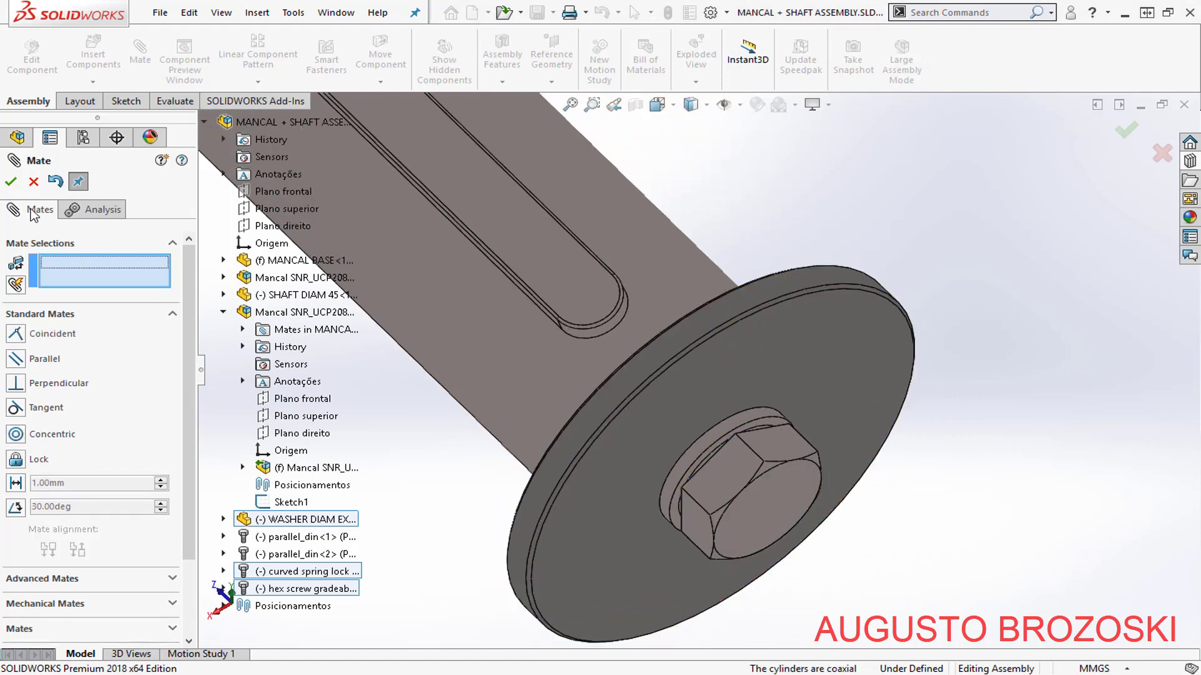
pyautogui.click(5, 185)
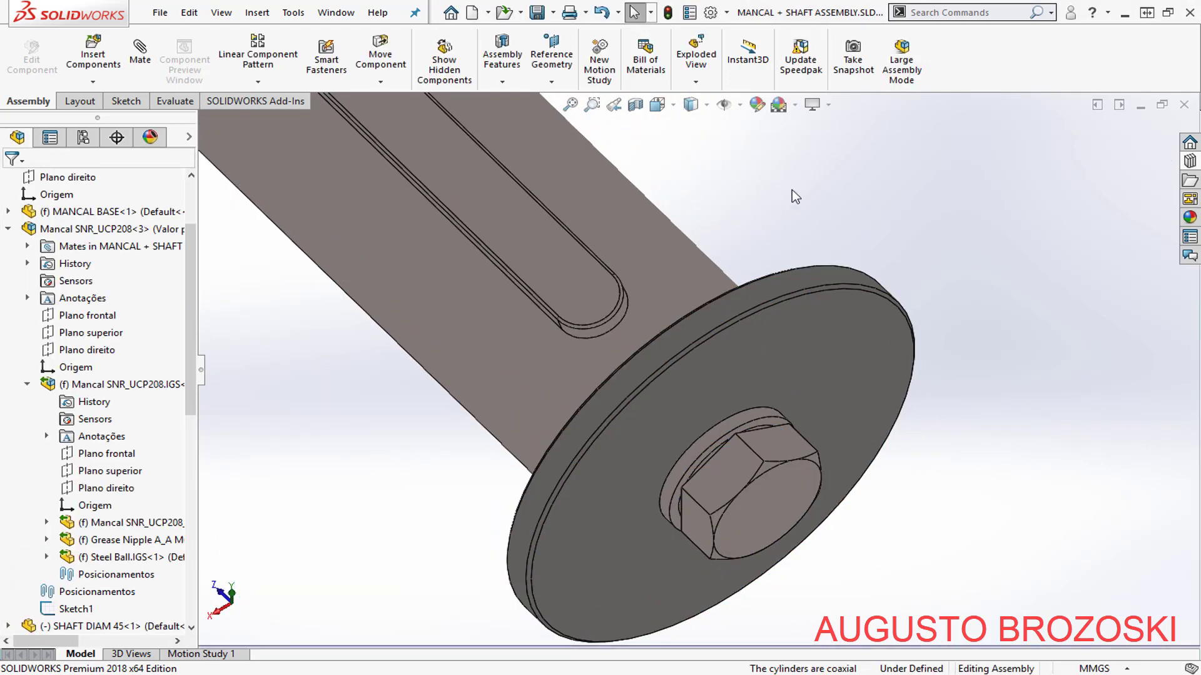
# - Show the whole assembly in isometric view and check the parts list in the PDF drawing in Adobe Acrobat Reader
pyautogui.press('f')
pyautogui.click(658, 105)
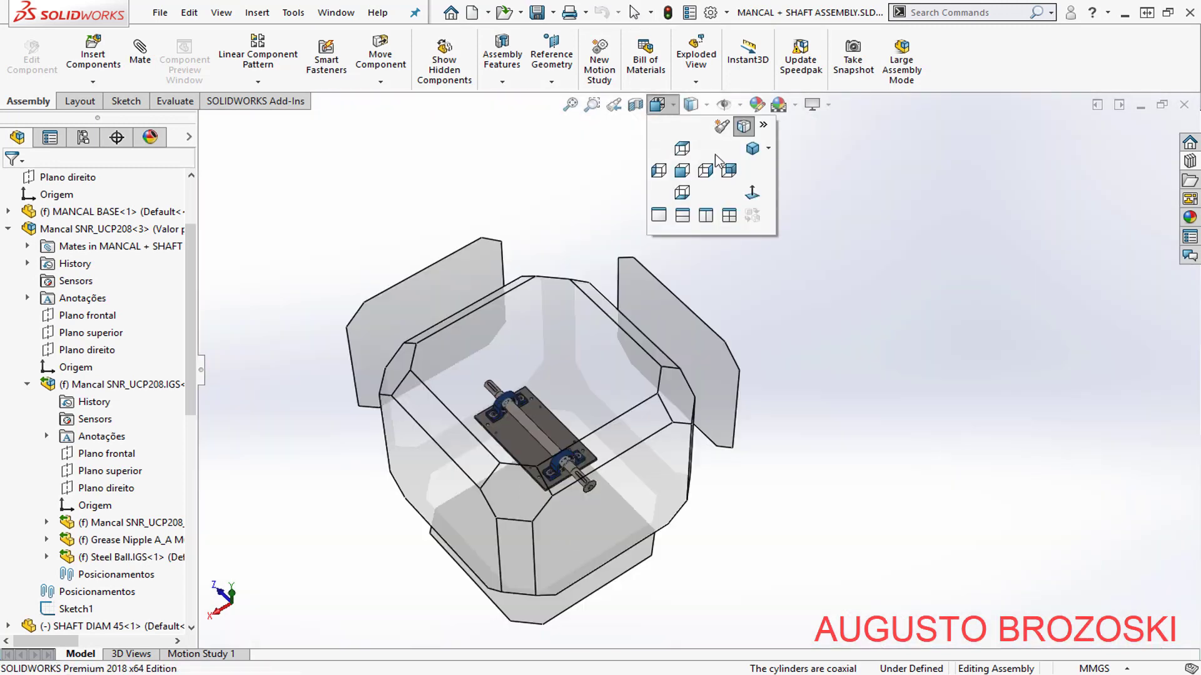
pyautogui.click(751, 153)
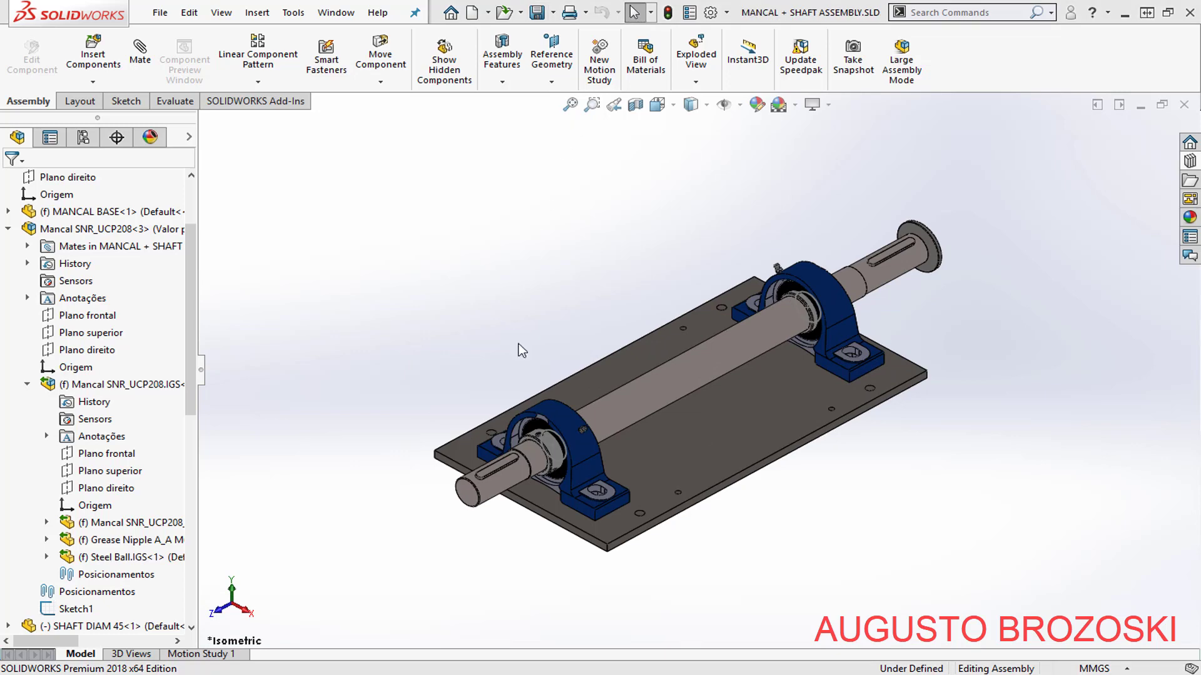
pyautogui.click(443, 674)
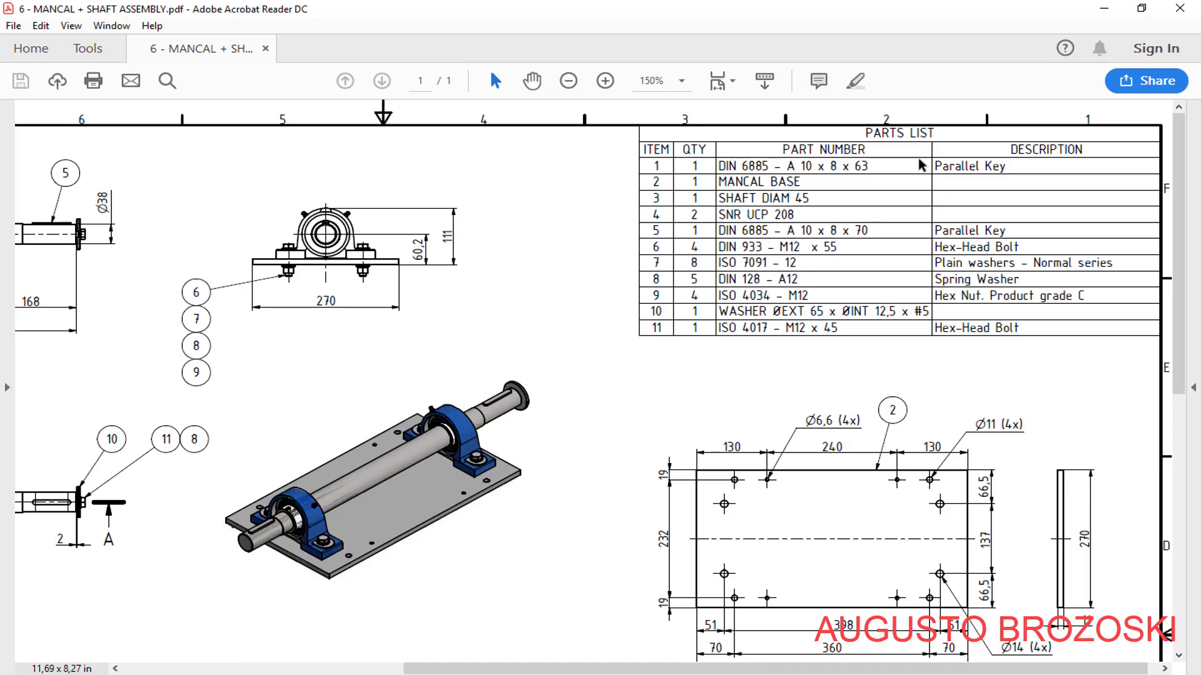
# - Return to SOLIDWORKS and open the ISO plain washers in the Toolbox library
pyautogui.click(1103, 14)
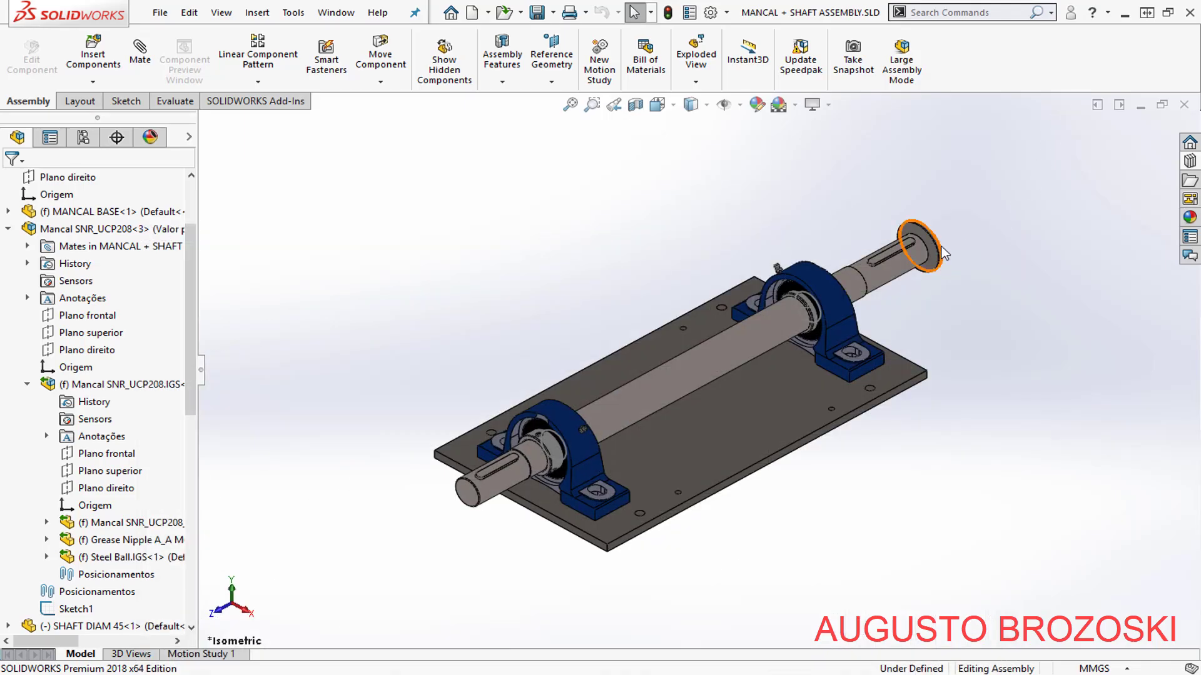
pyautogui.click(1189, 161)
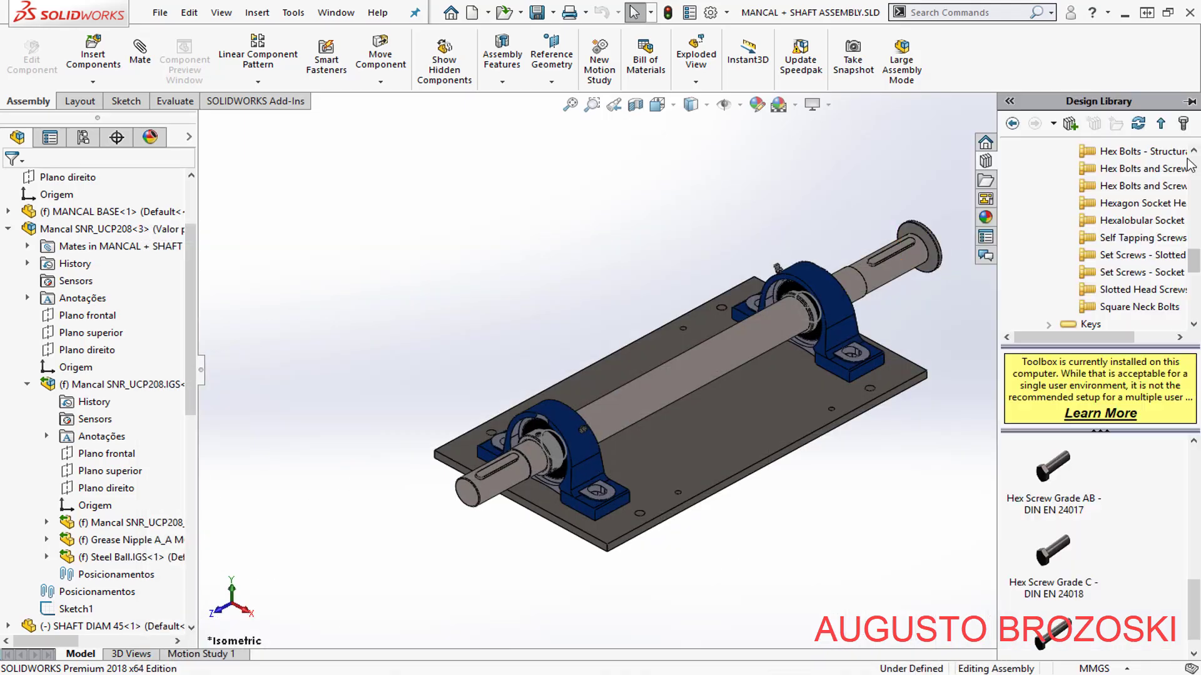
pyautogui.scroll(3, 1039, 251)
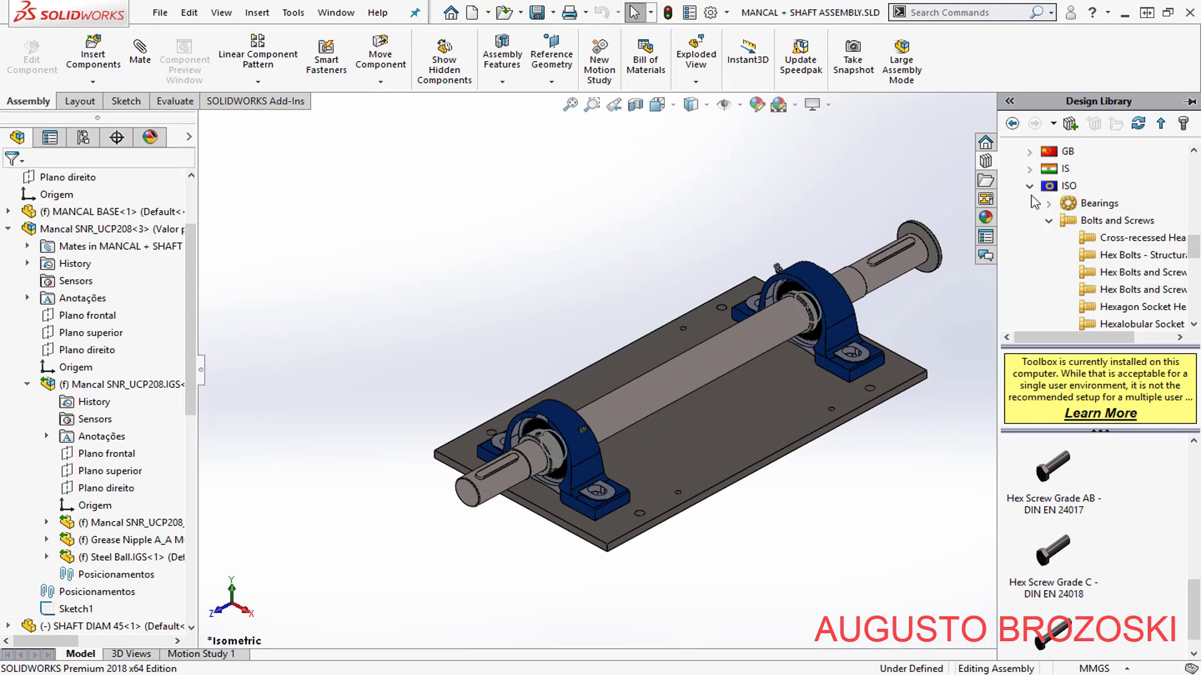
pyautogui.click(1049, 220)
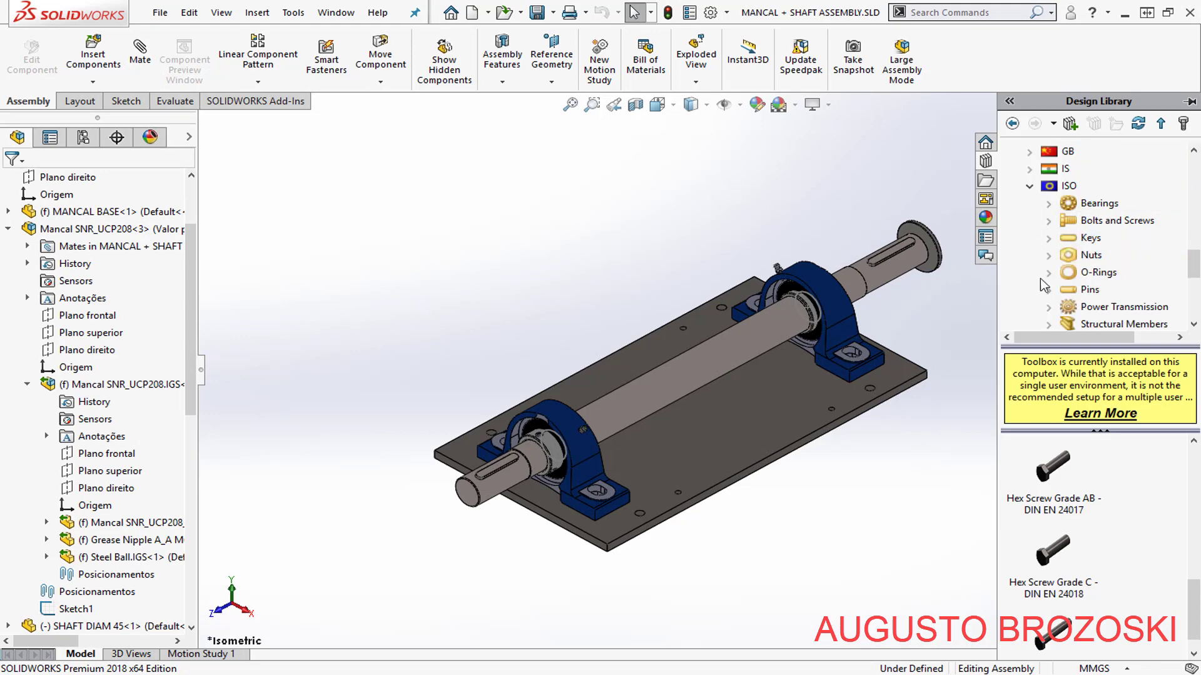
pyautogui.scroll(-1, 1045, 276)
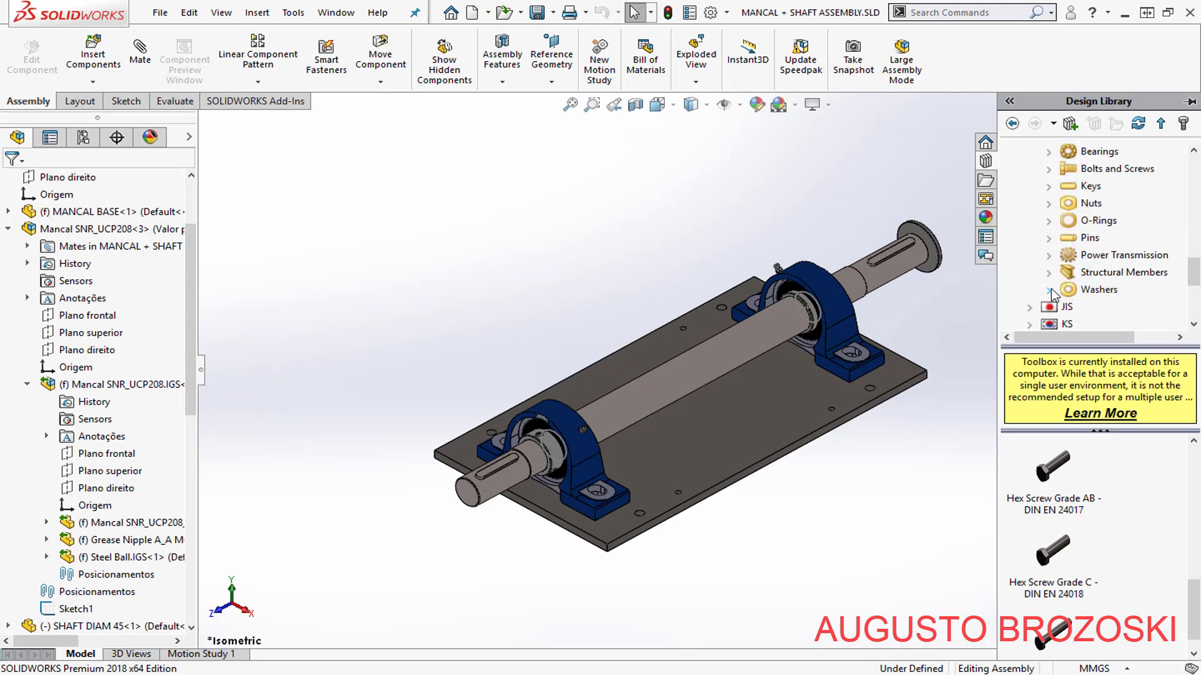
pyautogui.click(1049, 290)
pyautogui.click(1126, 292)
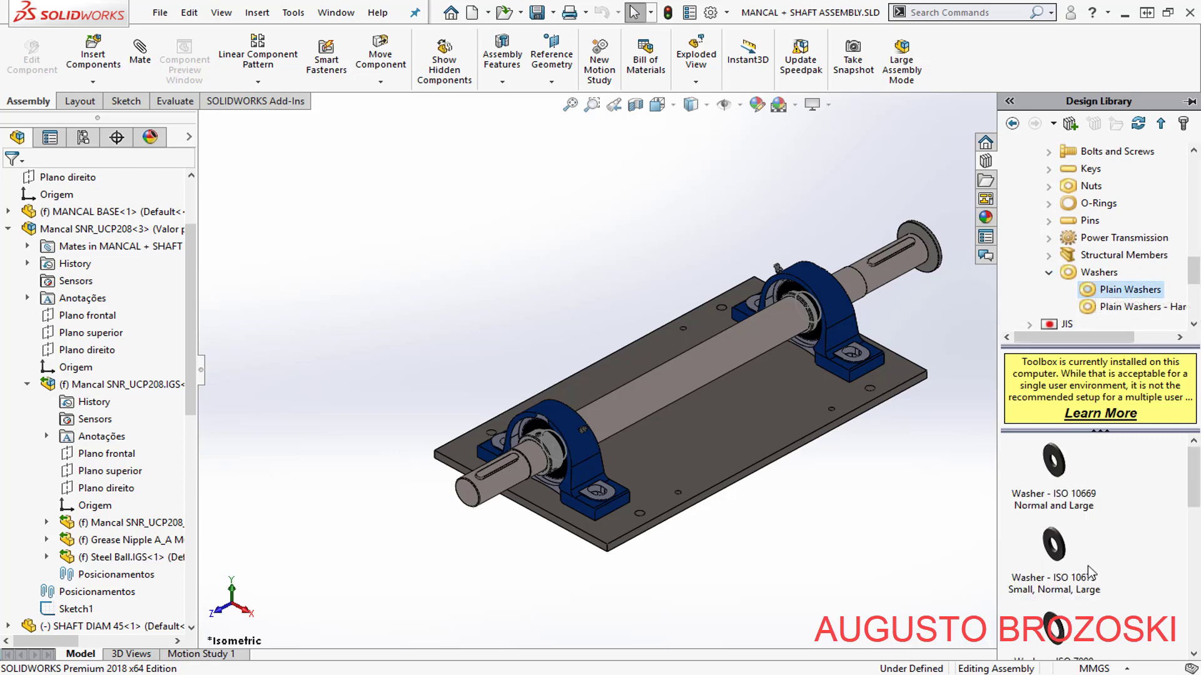
# - Insert two Washer - ISO 7091 Normal Grade C, size M12, beside the base plate's front corner
pyautogui.scroll(-3, 1087, 566)
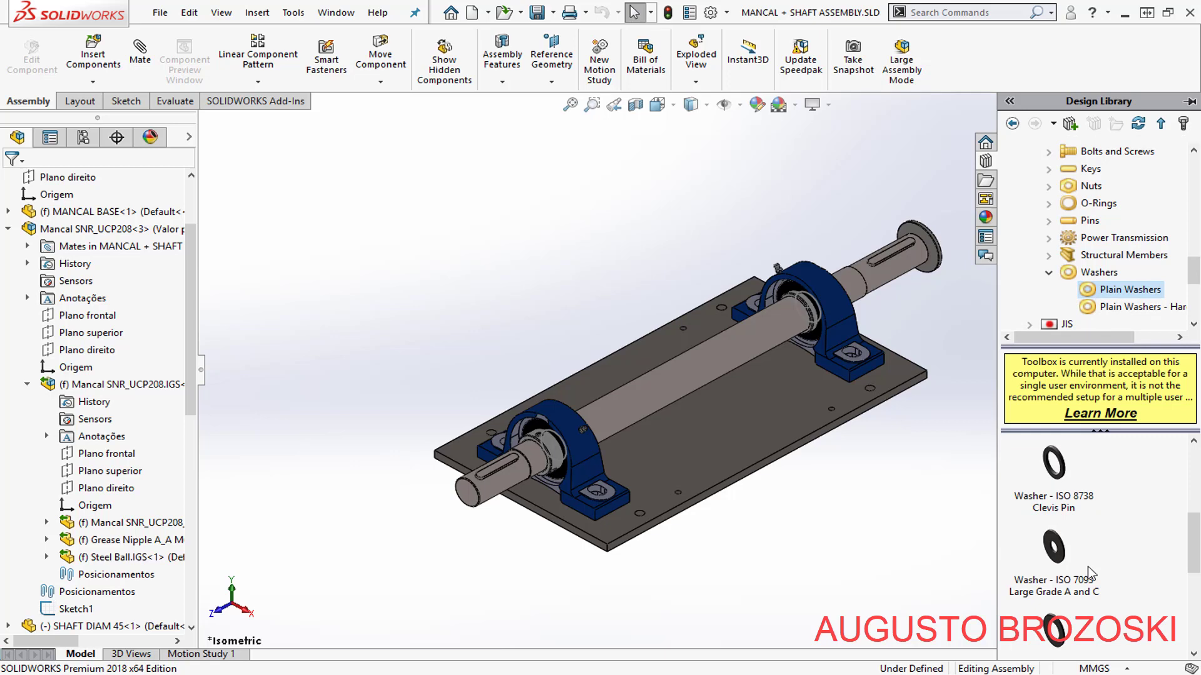
pyautogui.scroll(-2, 1105, 572)
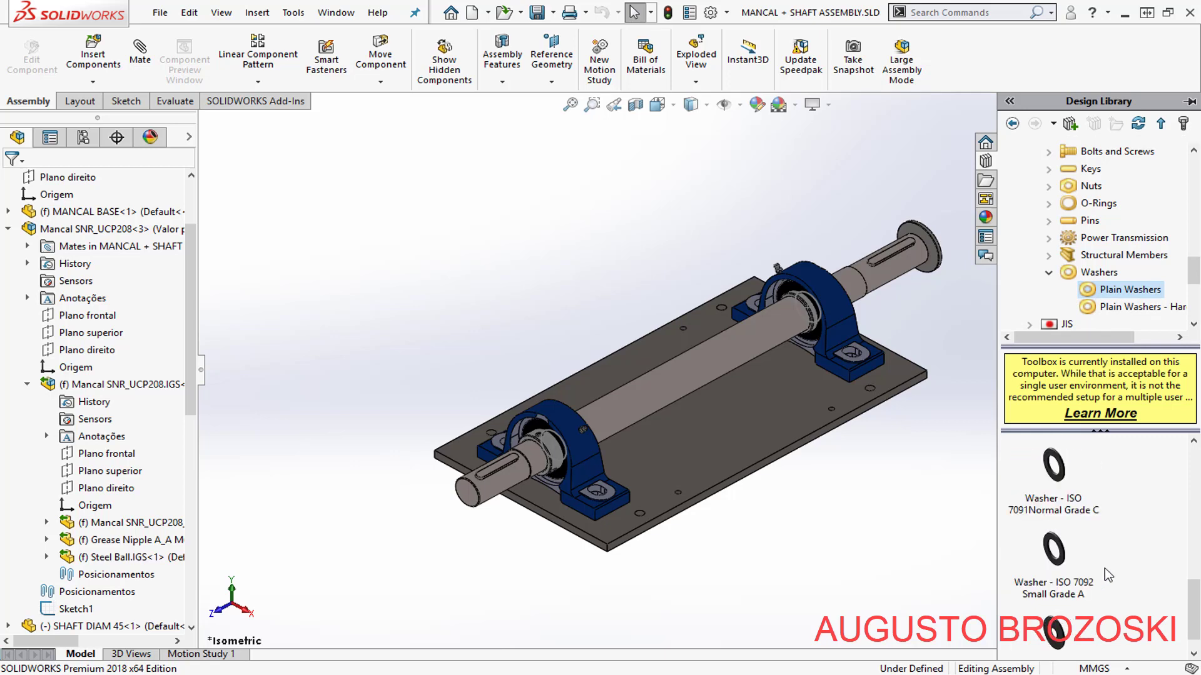
pyautogui.click(1052, 497)
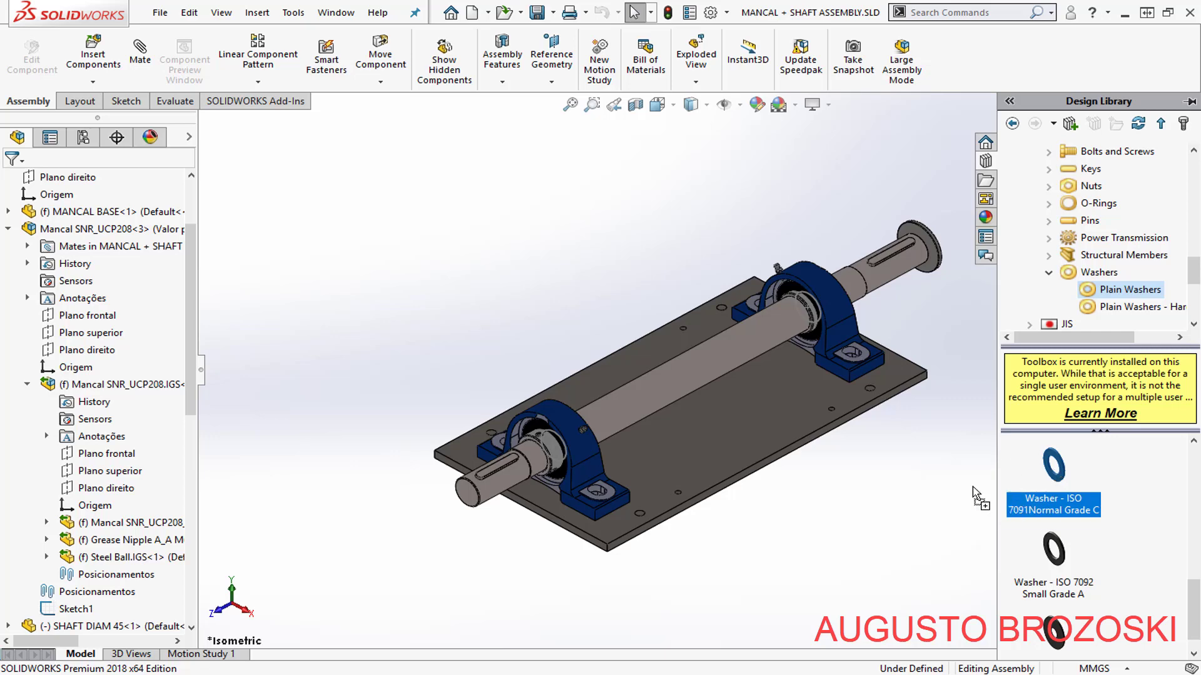
pyautogui.moveTo(973, 494); pyautogui.dragTo(724, 555)
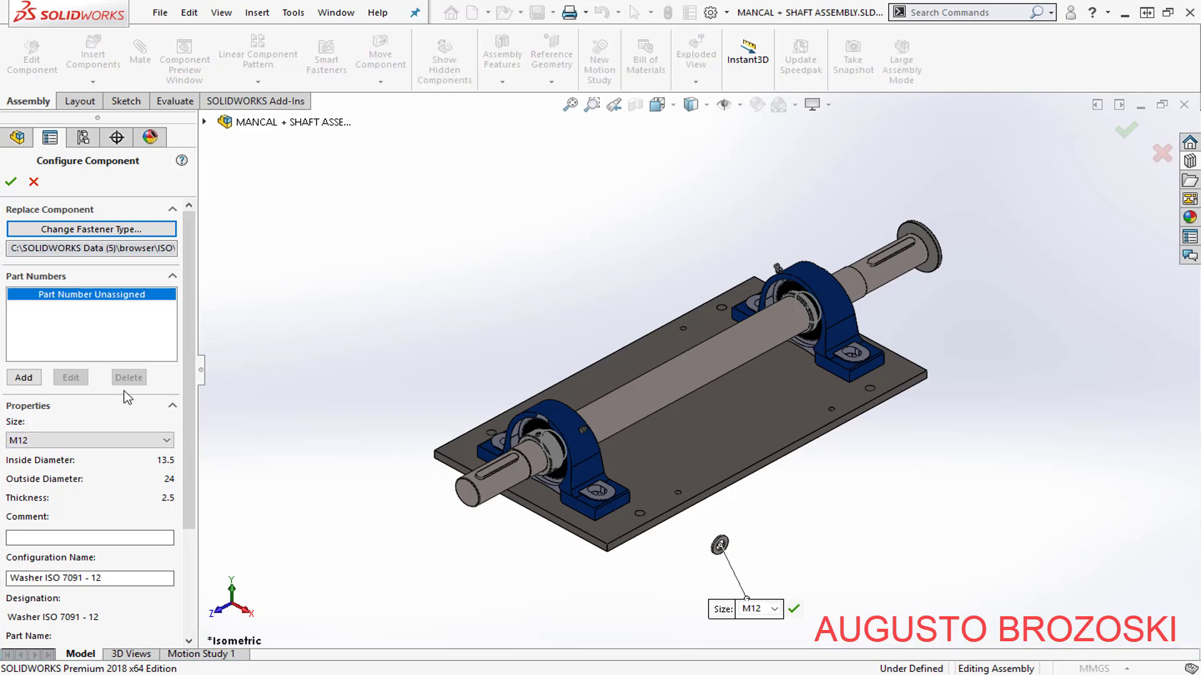
pyautogui.click(10, 183)
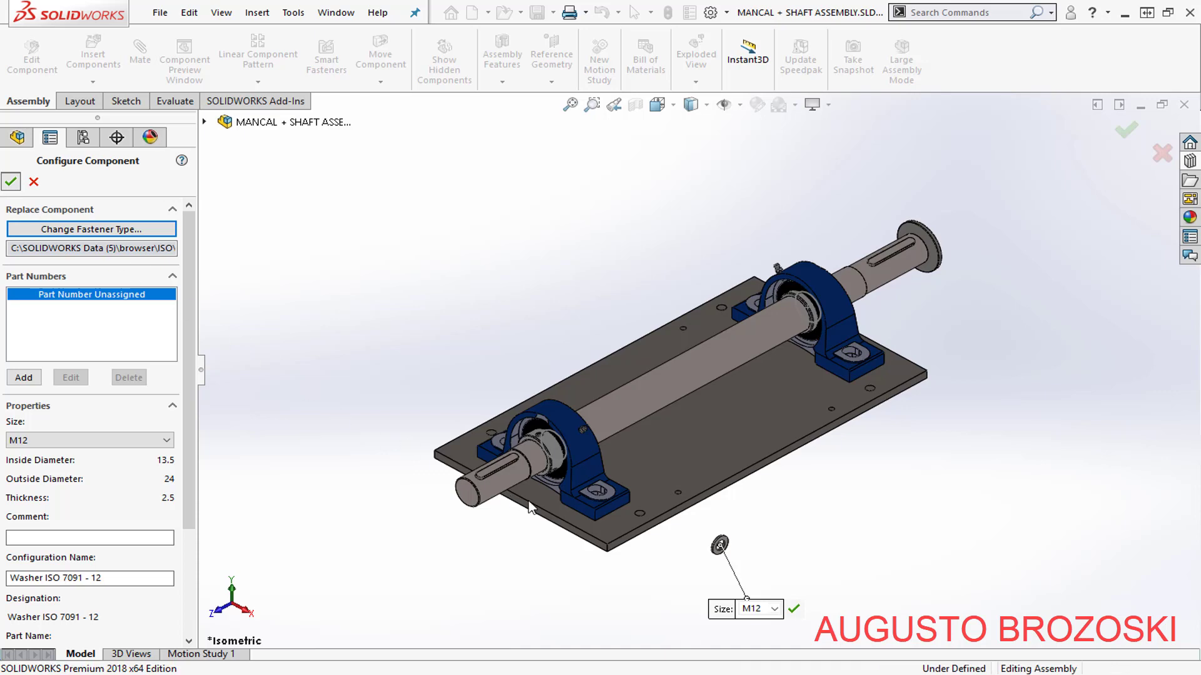
pyautogui.scroll(-2, 681, 545)
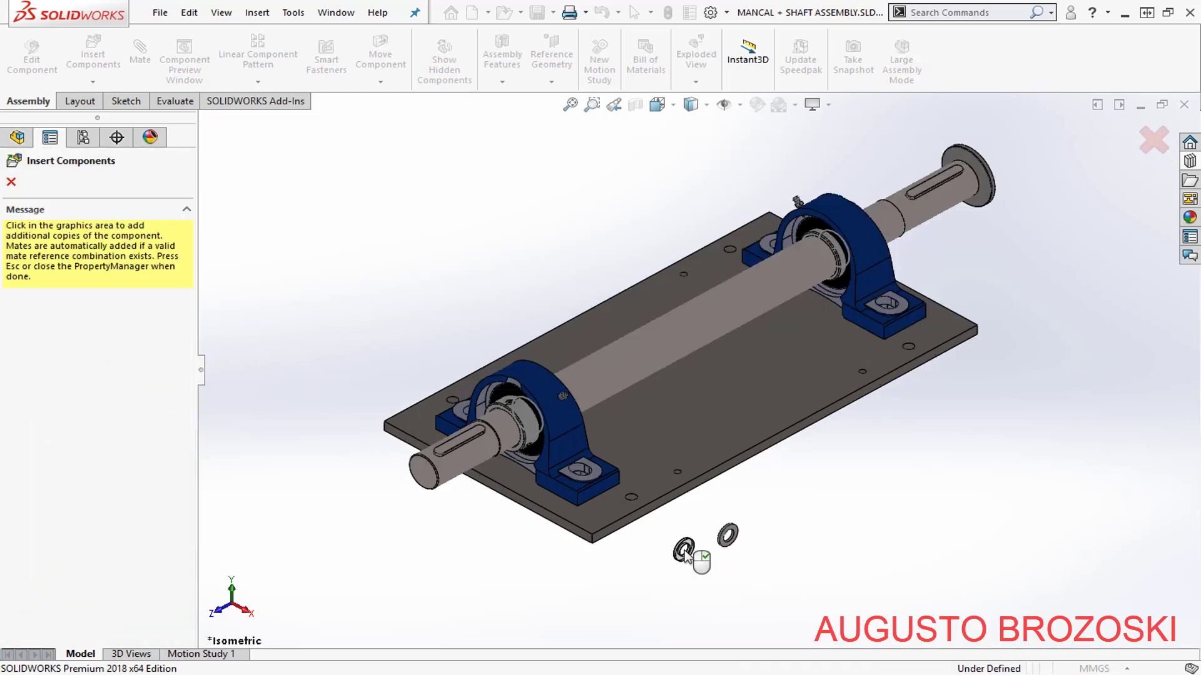
pyautogui.click(673, 546)
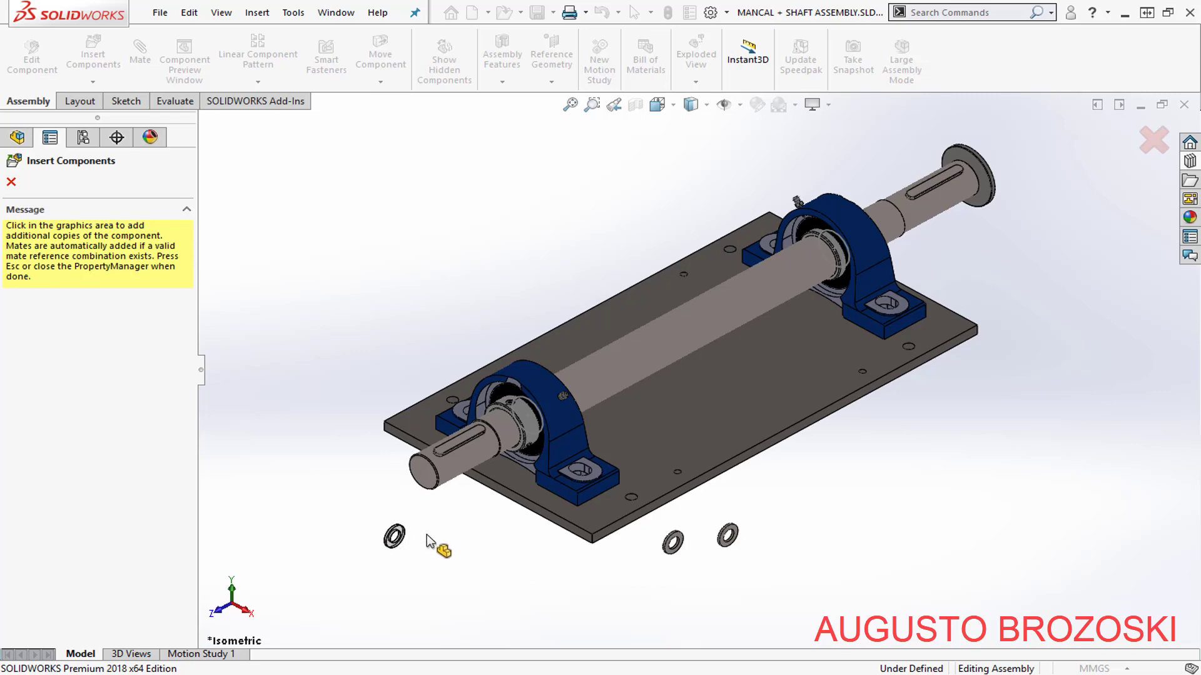
pyautogui.press('Escape')
pyautogui.scroll(-3, 671, 551)
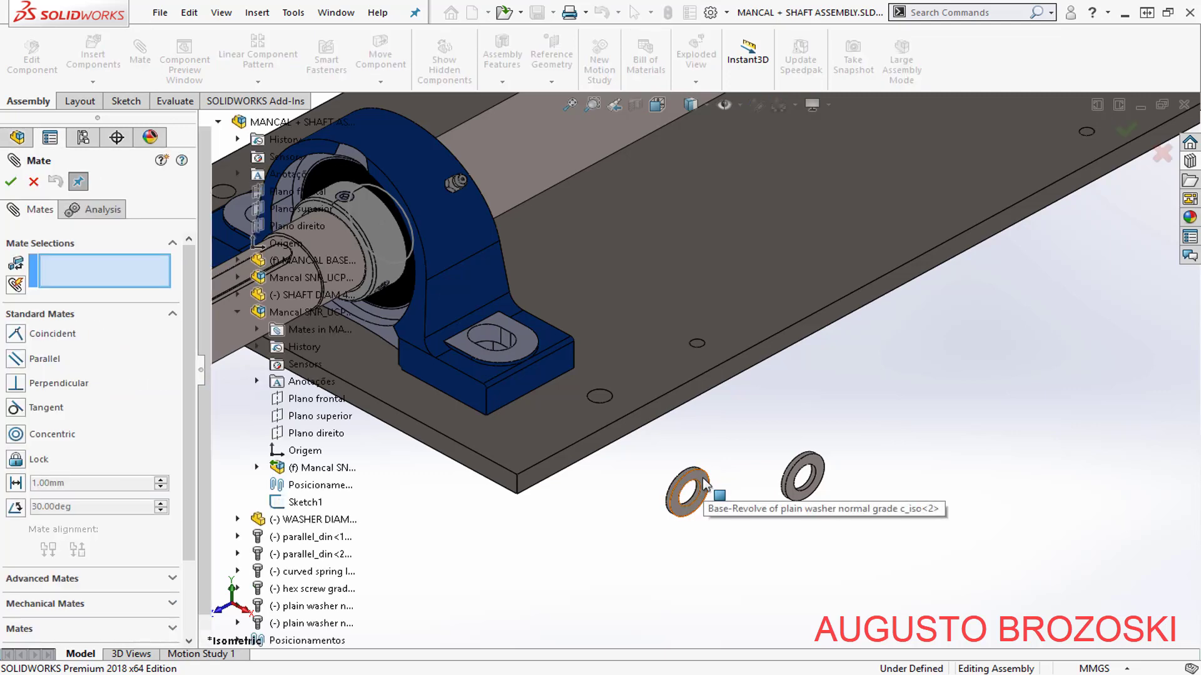
# - Mate one M12 plain washer's face tangent to the raised pad on the near bearing housing's front foot
pyautogui.scroll(-3, 703, 485)
pyautogui.click(702, 460)
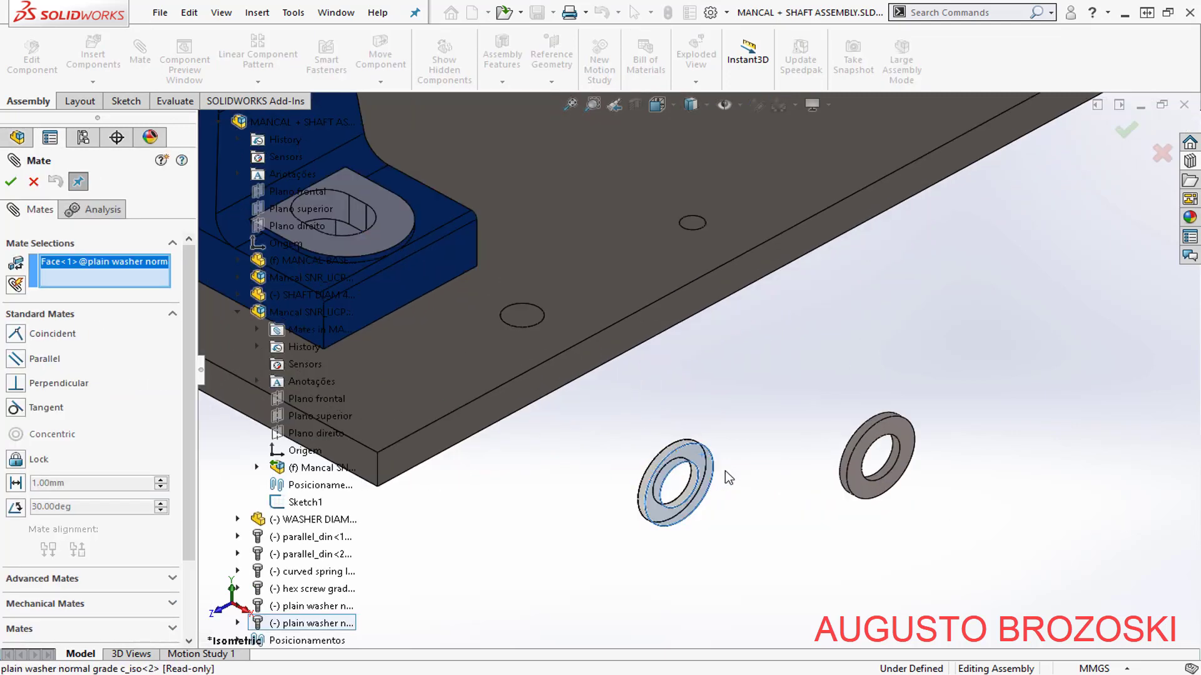
pyautogui.scroll(1, 719, 469)
pyautogui.scroll(-3, 427, 212)
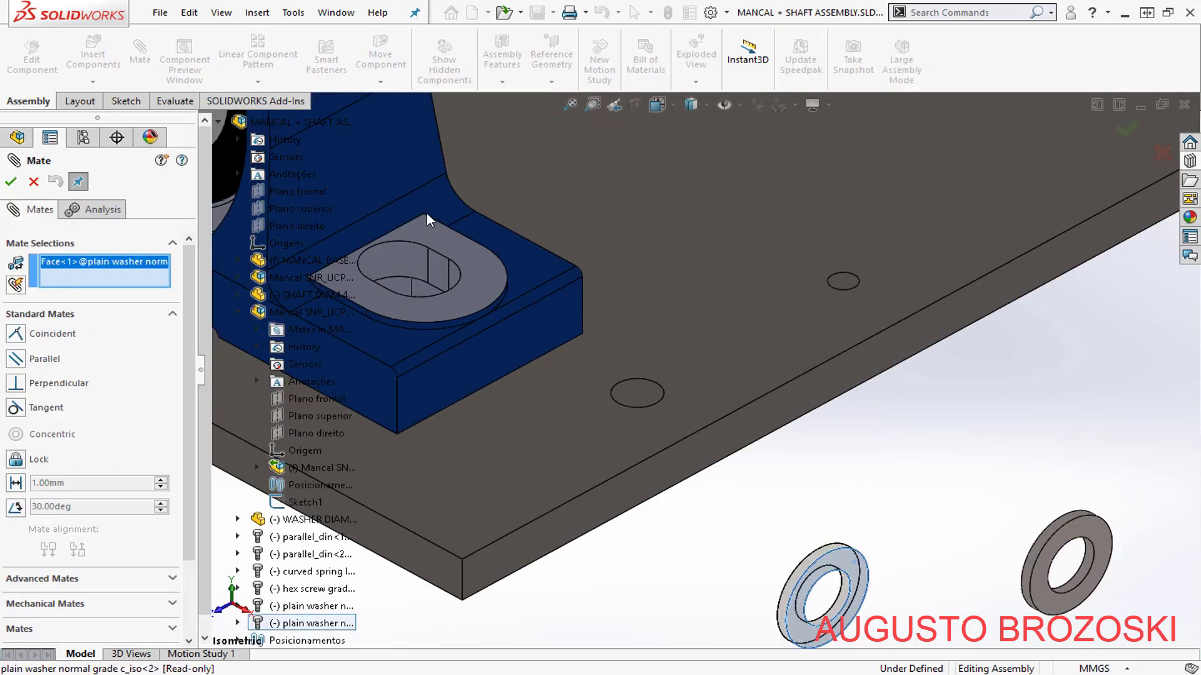
pyautogui.click(487, 272)
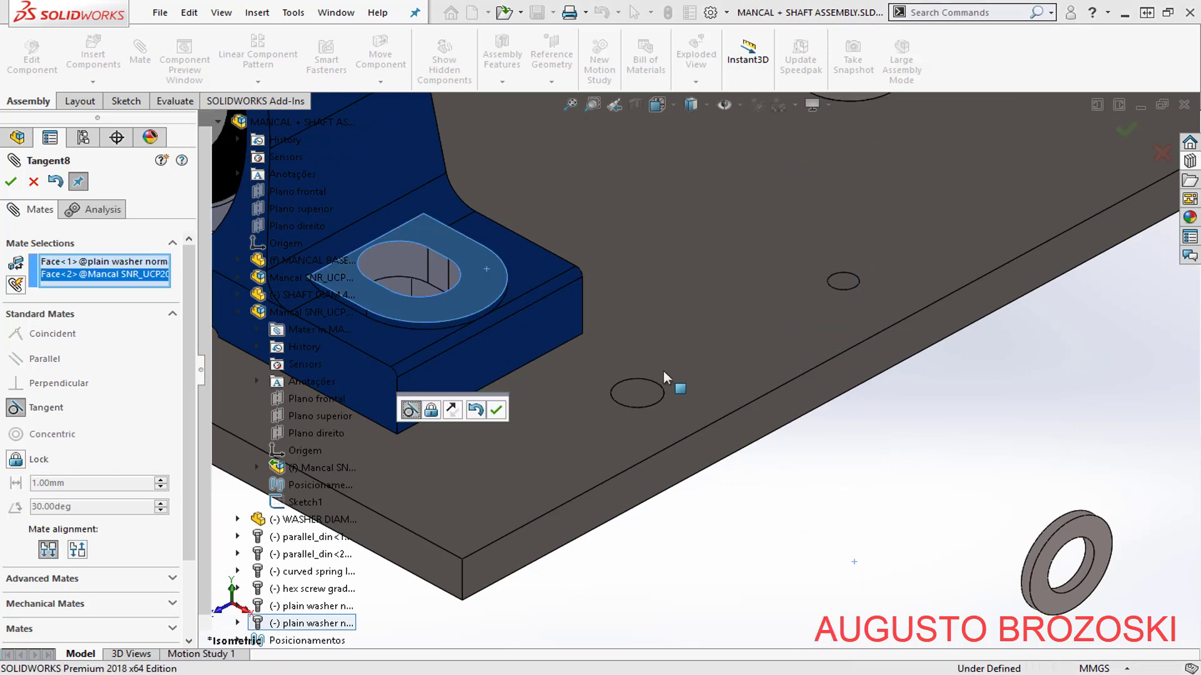
# - Inspect the washer in the Right view, flip the tangent mate's alignment and accept the mate
pyautogui.scroll(2, 682, 356)
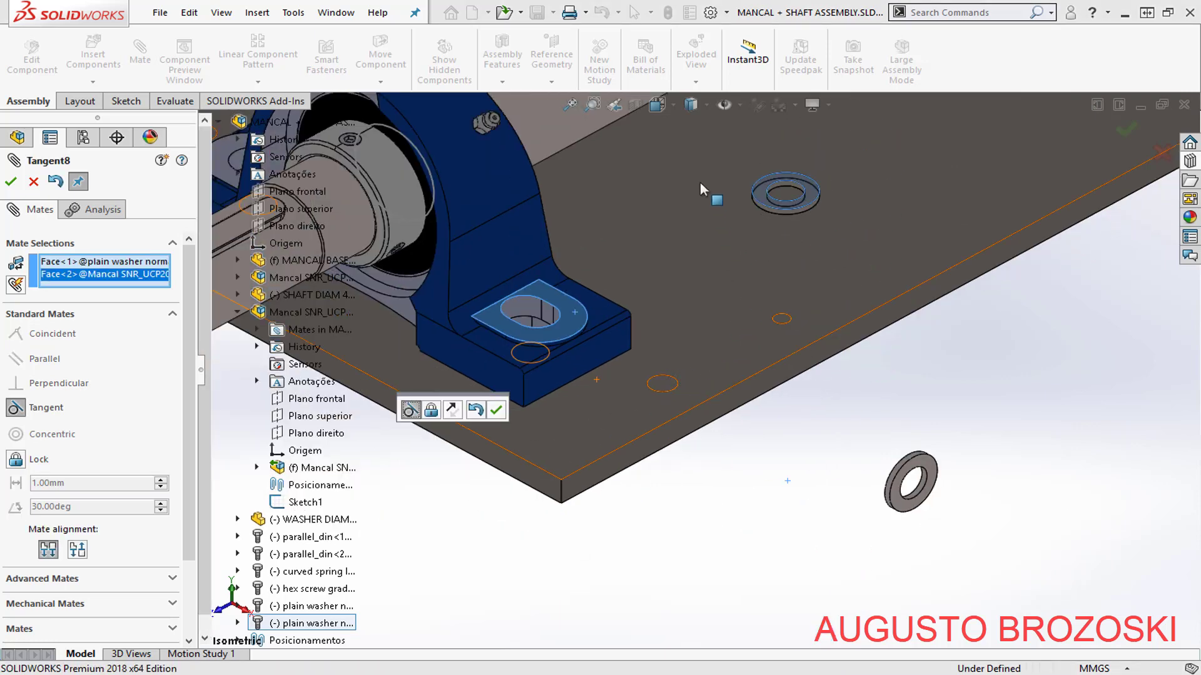
pyautogui.click(676, 109)
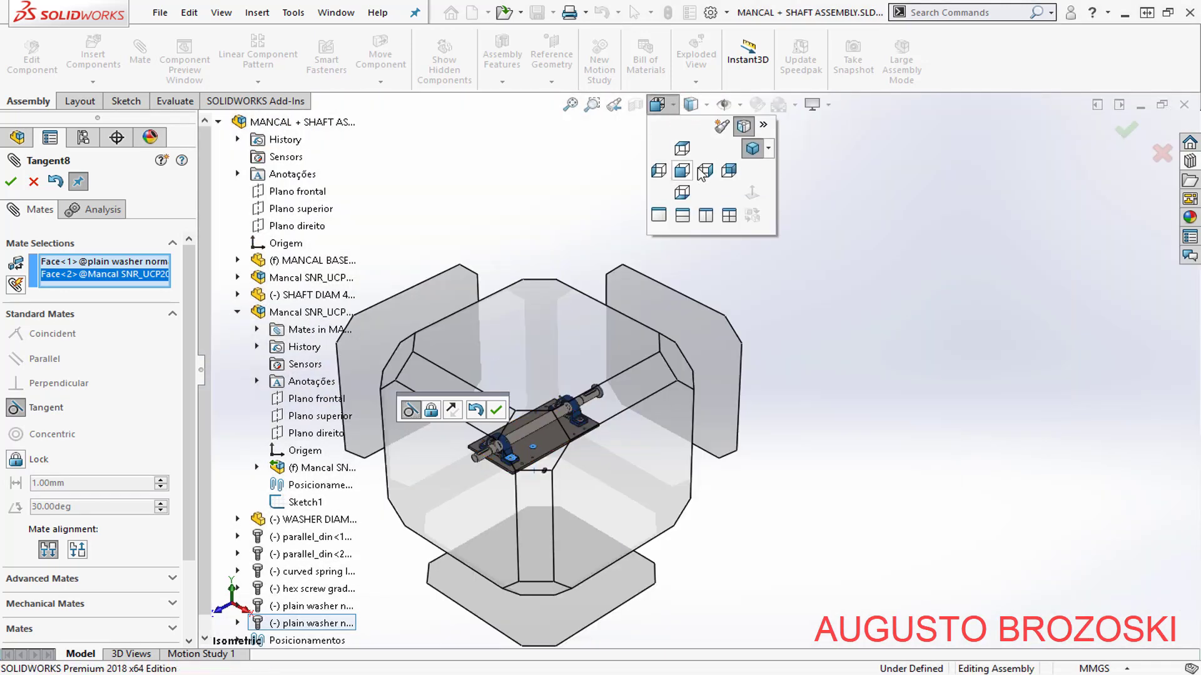
pyautogui.click(705, 171)
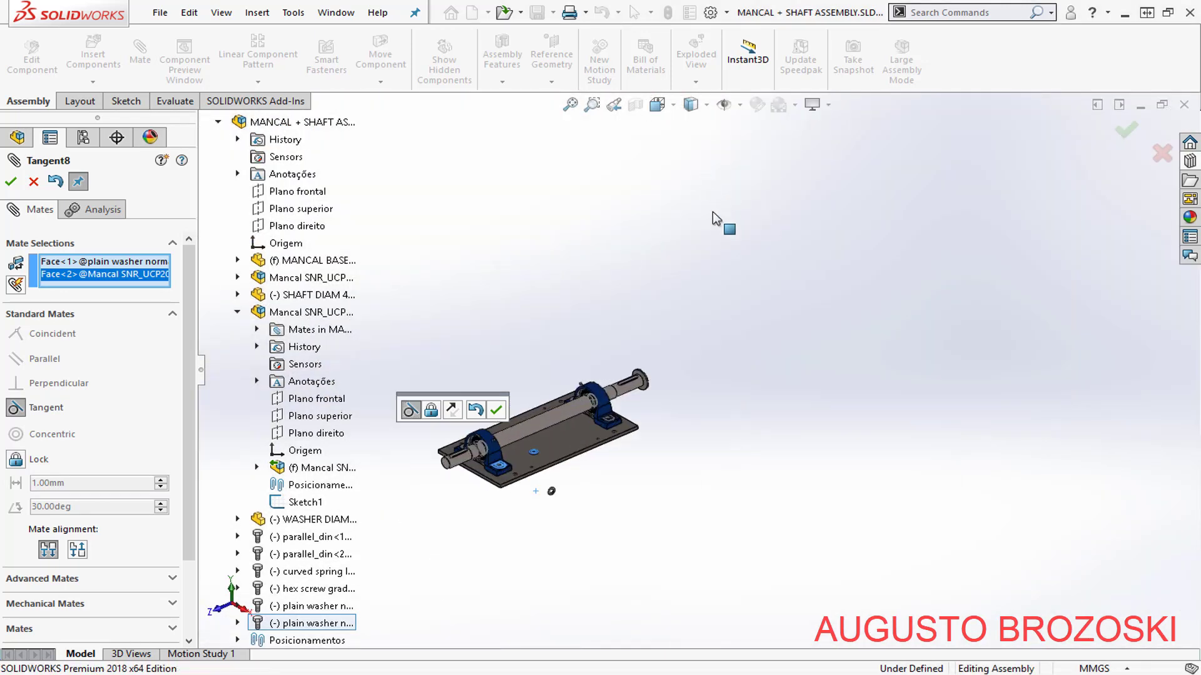
pyautogui.scroll(-2, 591, 379)
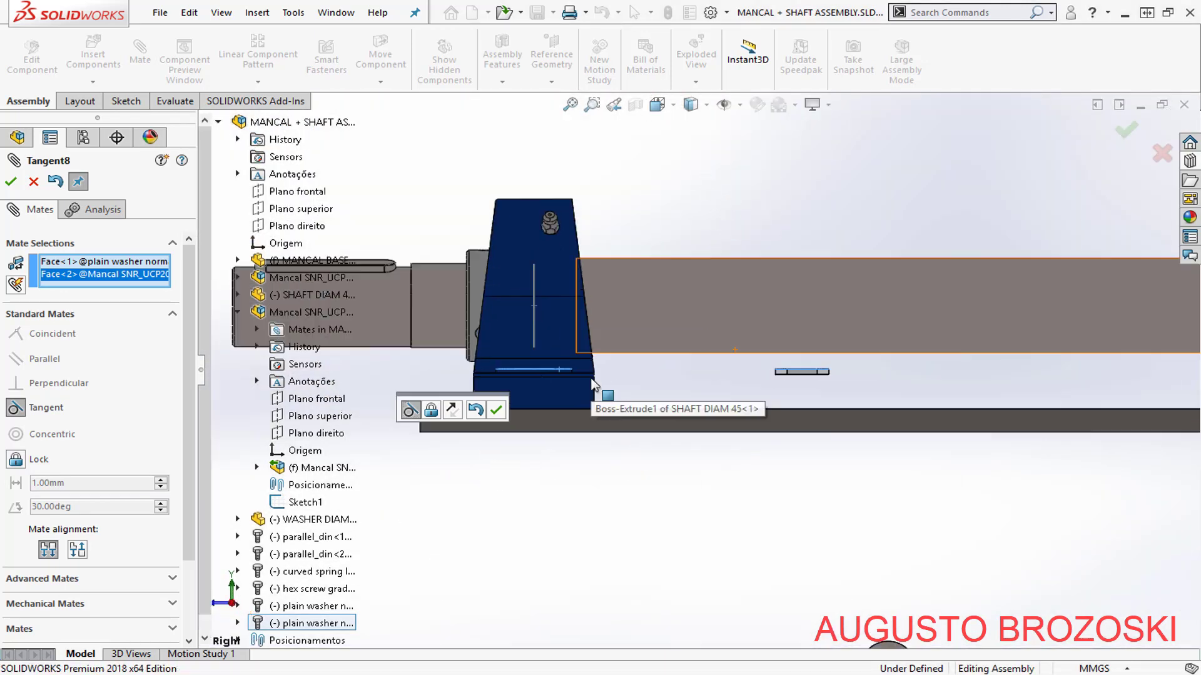
pyautogui.click(453, 411)
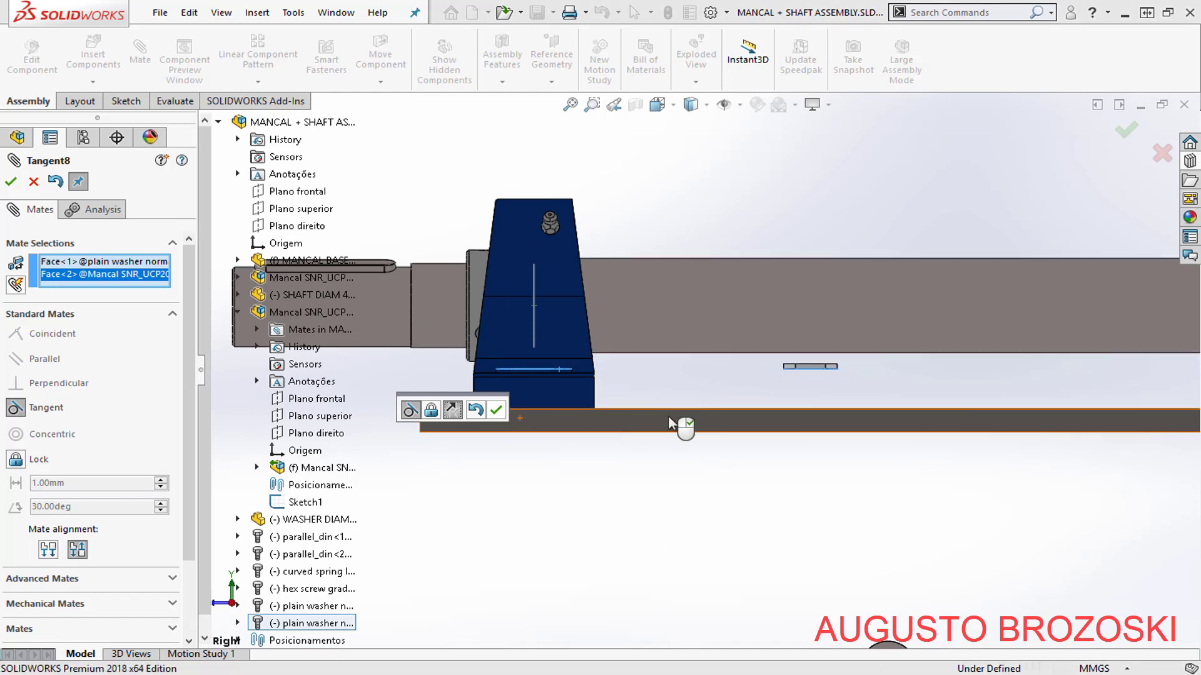
pyautogui.moveTo(681, 513); pyautogui.dragTo(713, 529, button='middle')
pyautogui.click(495, 413)
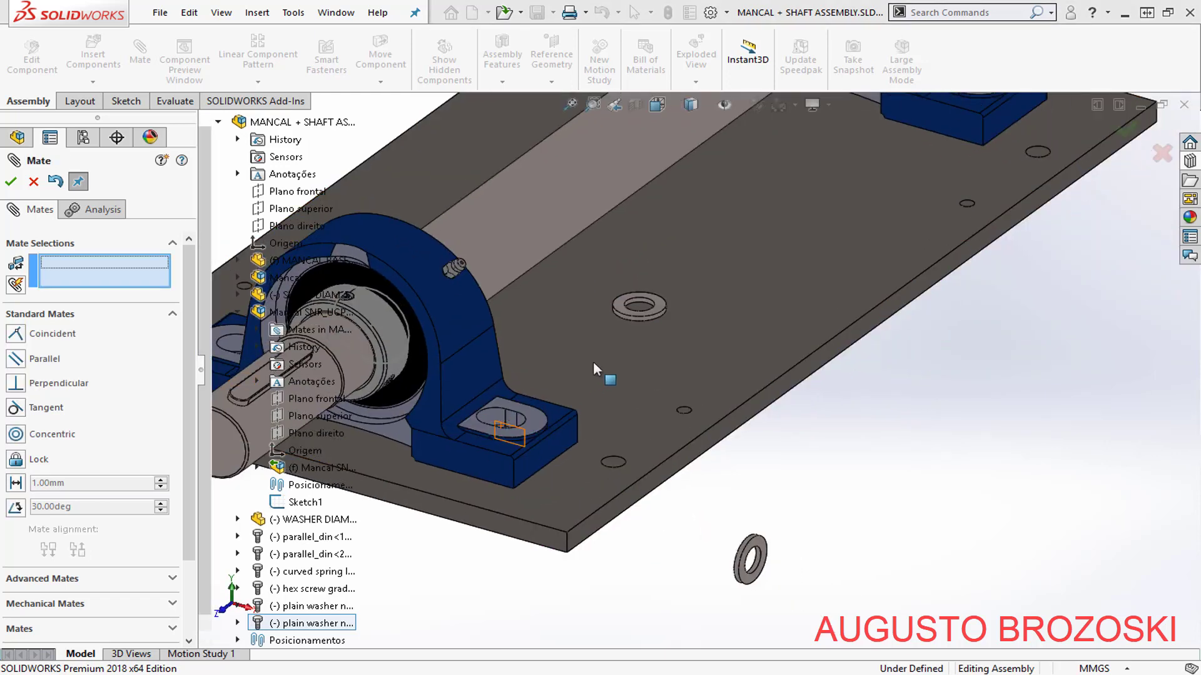
# - Add a concentric mate between the washer's outer rim and the base plate hole beneath the bearing foot
pyautogui.scroll(-5, 623, 329)
pyautogui.scroll(-3, 628, 327)
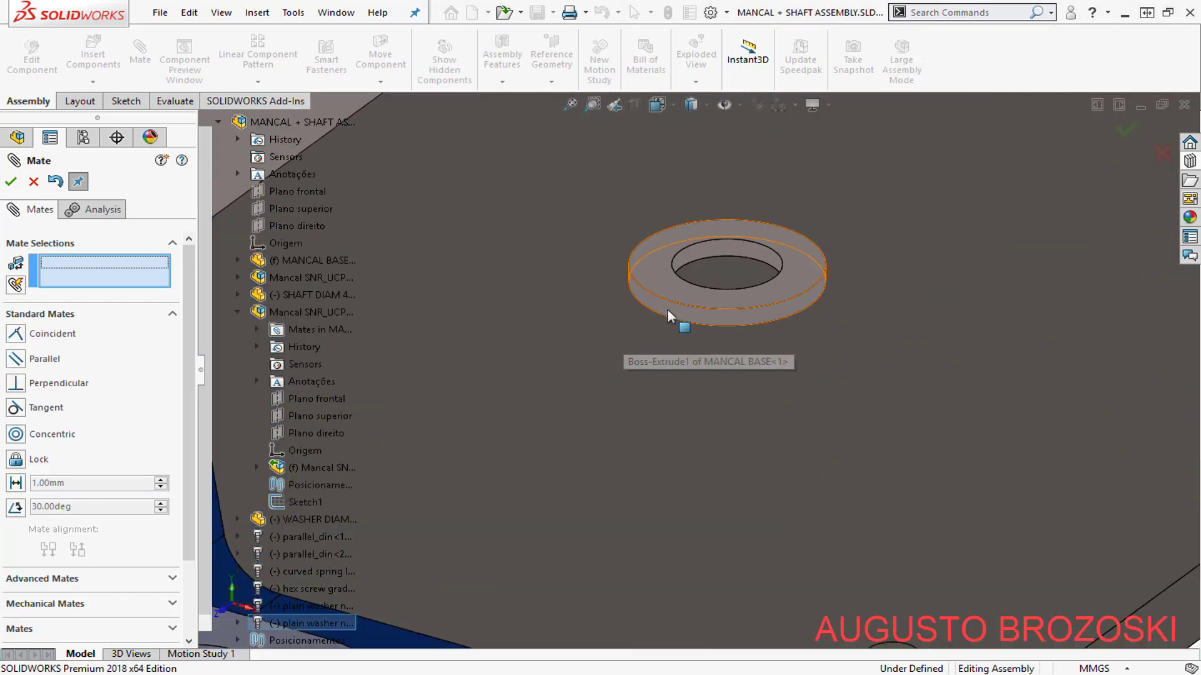
pyautogui.click(666, 314)
pyautogui.scroll(4, 668, 332)
pyautogui.scroll(5, 668, 348)
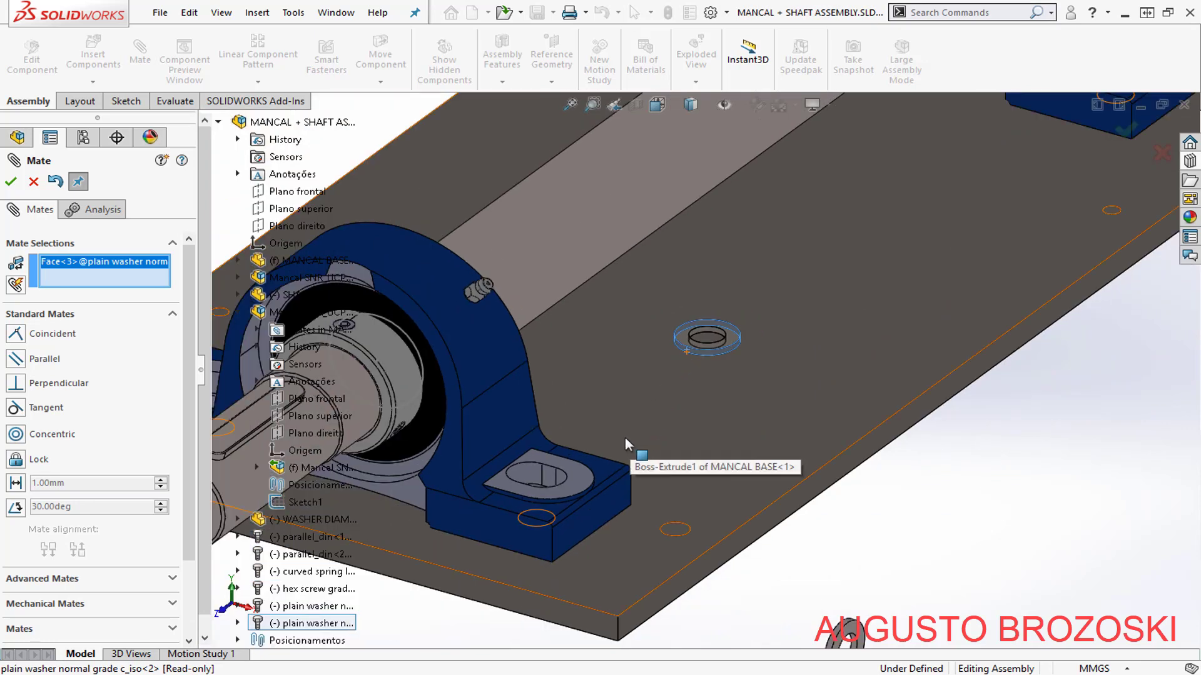
pyautogui.moveTo(603, 426); pyautogui.dragTo(629, 328, button='middle')
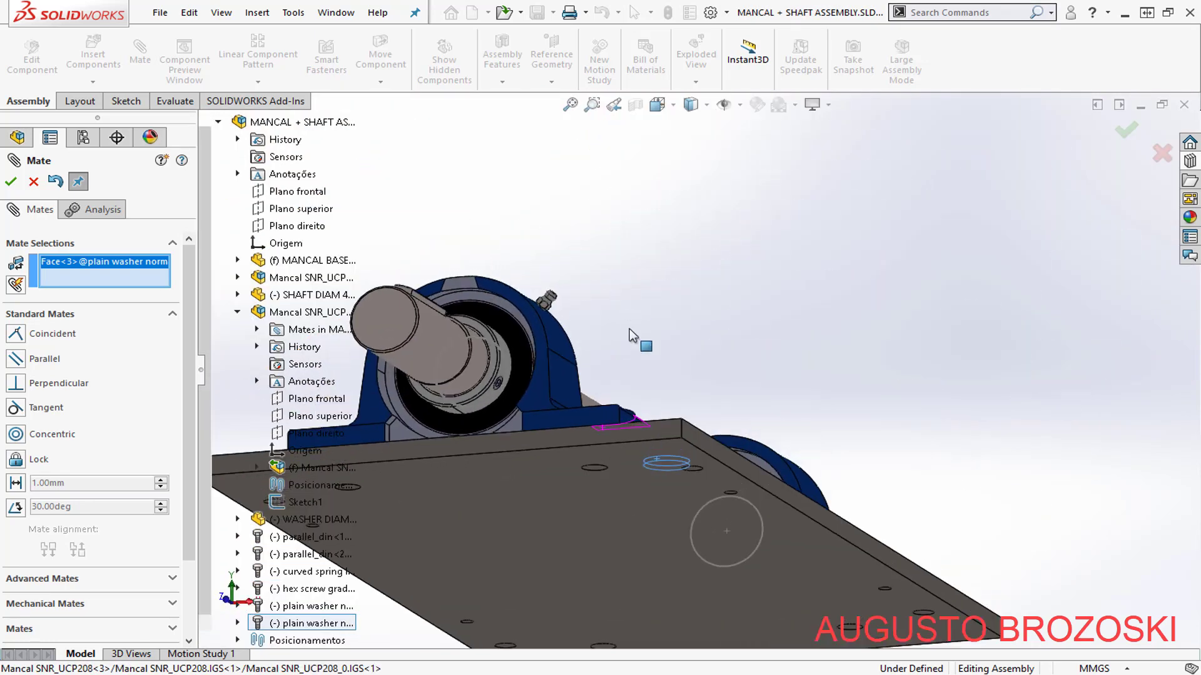
pyautogui.scroll(-3, 606, 470)
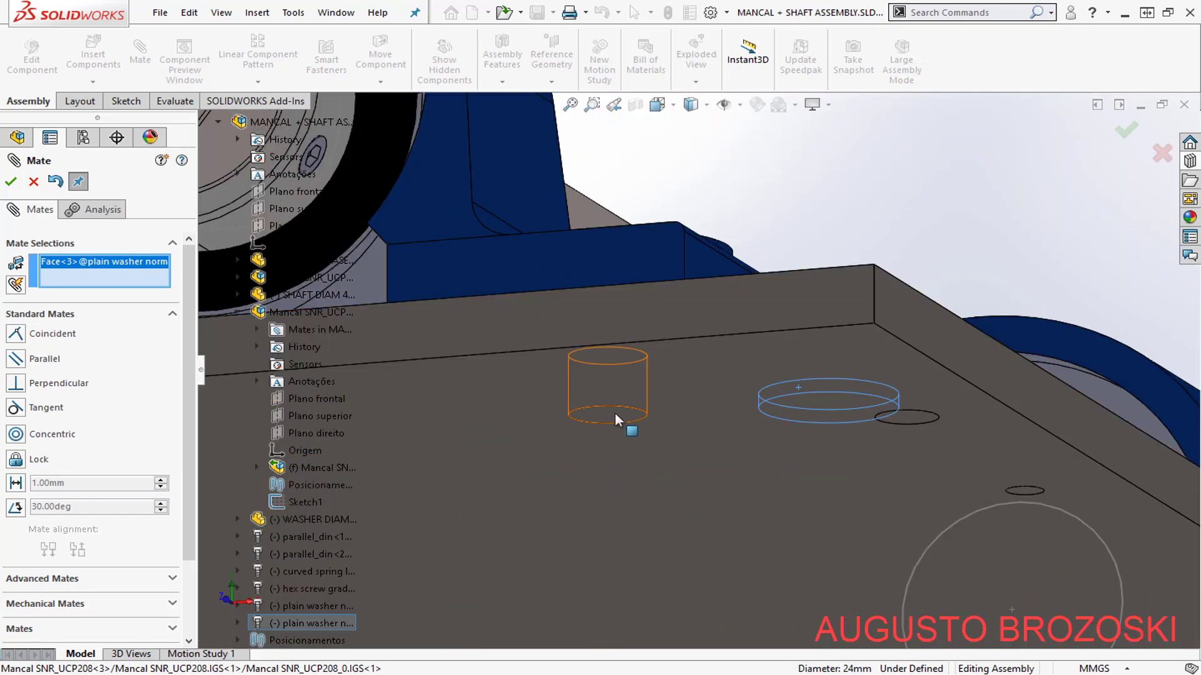
pyautogui.click(614, 414)
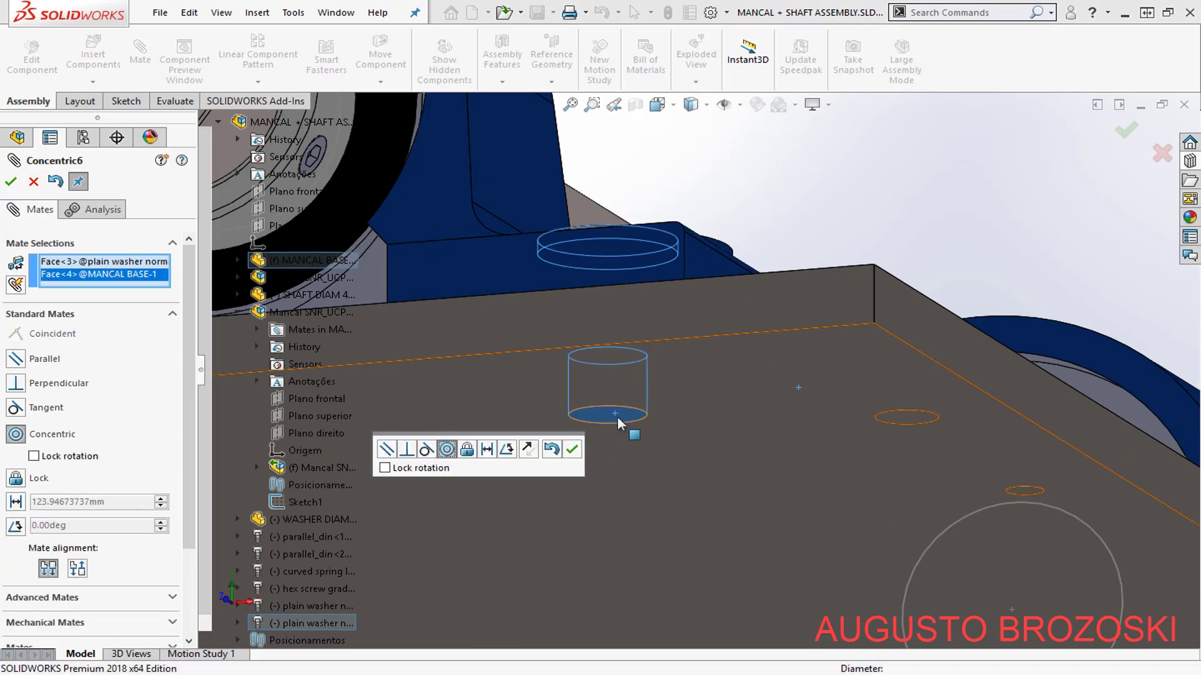
pyautogui.moveTo(619, 421); pyautogui.dragTo(616, 463, button='middle')
pyautogui.scroll(1, 616, 401)
pyautogui.scroll(-3, 632, 149)
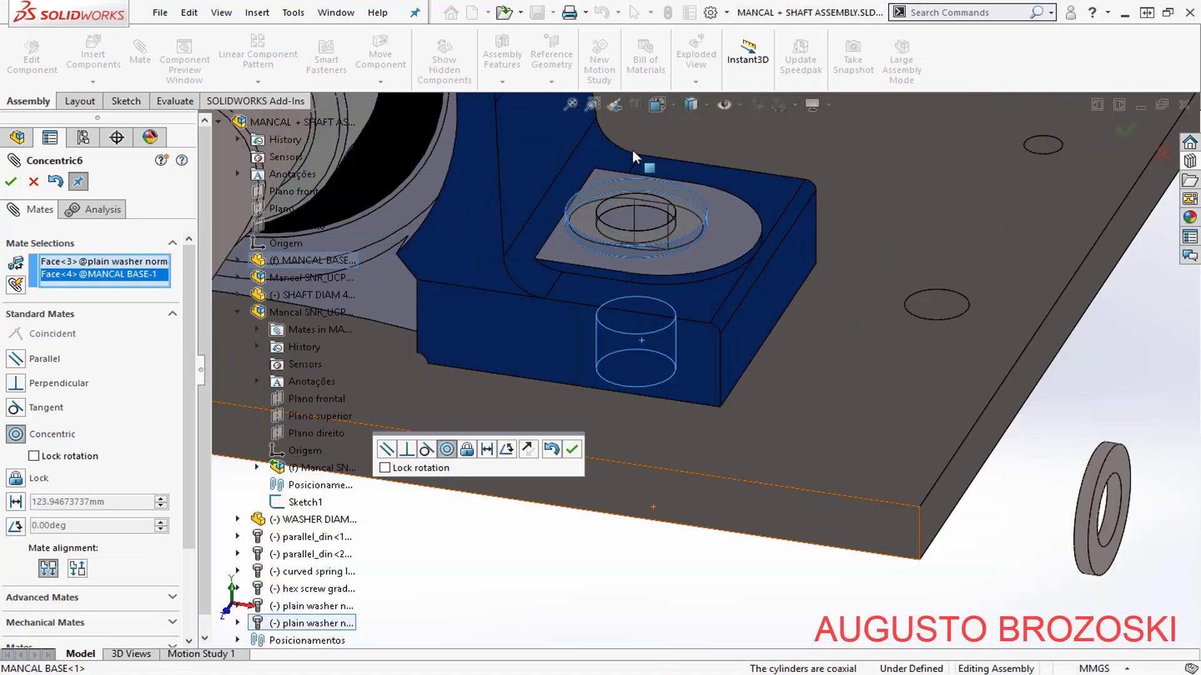
pyautogui.click(574, 449)
# - Add a coincident mate between the second M12 washer's flat face and the underside of the base plate
pyautogui.scroll(1, 628, 382)
pyautogui.scroll(5, 631, 378)
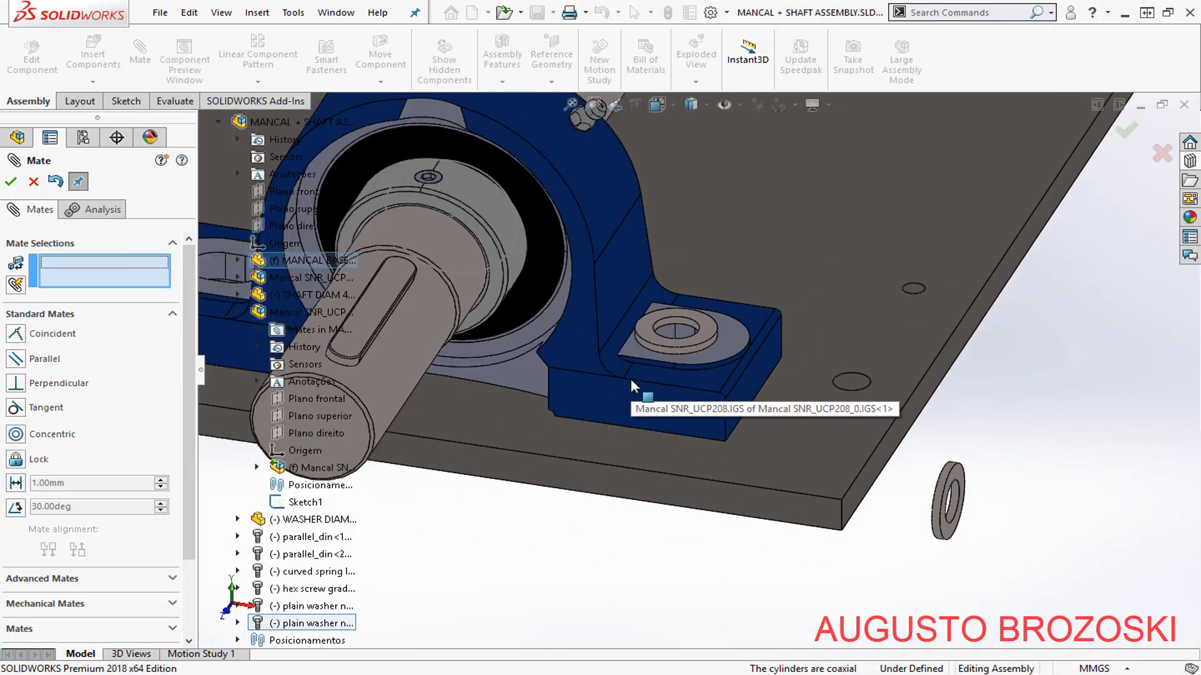
pyautogui.scroll(-1, 941, 501)
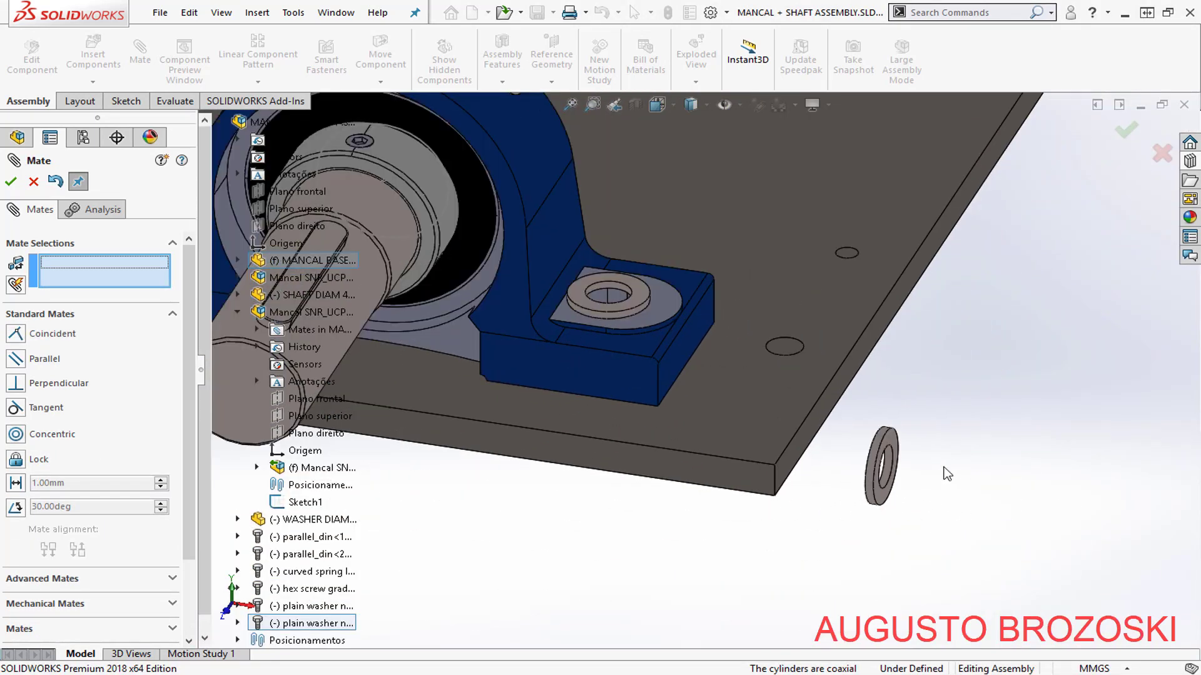
pyautogui.scroll(-2, 947, 474)
pyautogui.click(812, 404)
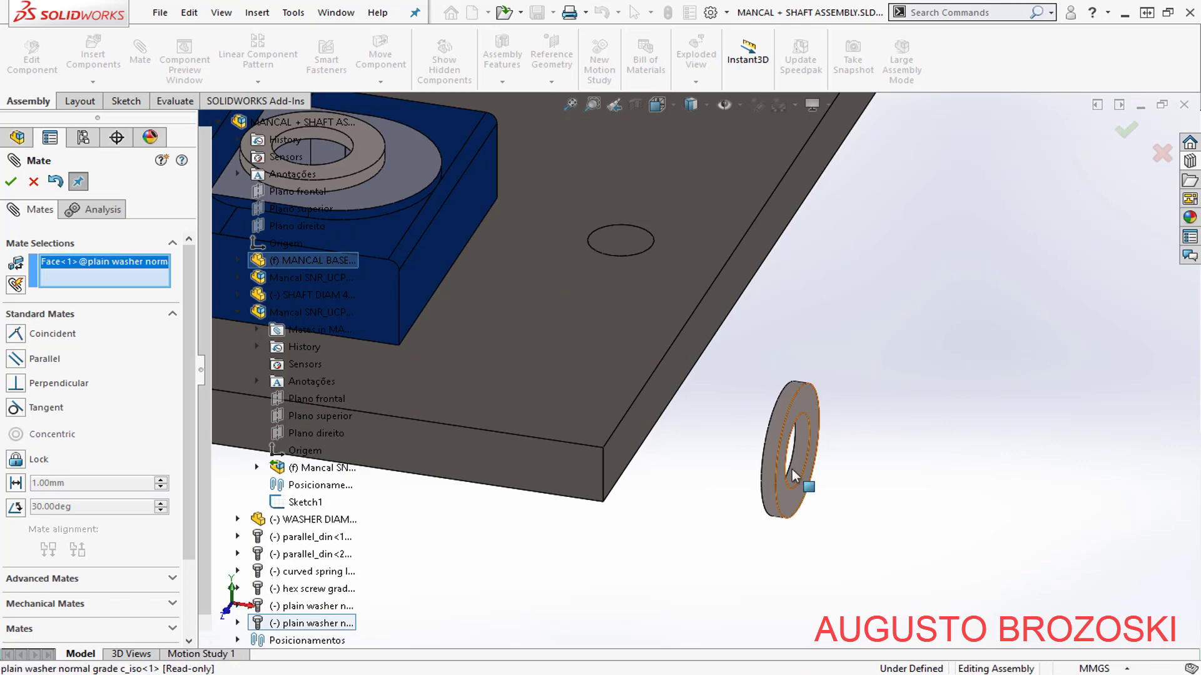
pyautogui.scroll(3, 792, 470)
pyautogui.scroll(-1, 592, 438)
pyautogui.moveTo(592, 438); pyautogui.dragTo(526, 478, button='middle')
pyautogui.scroll(-2, 564, 452)
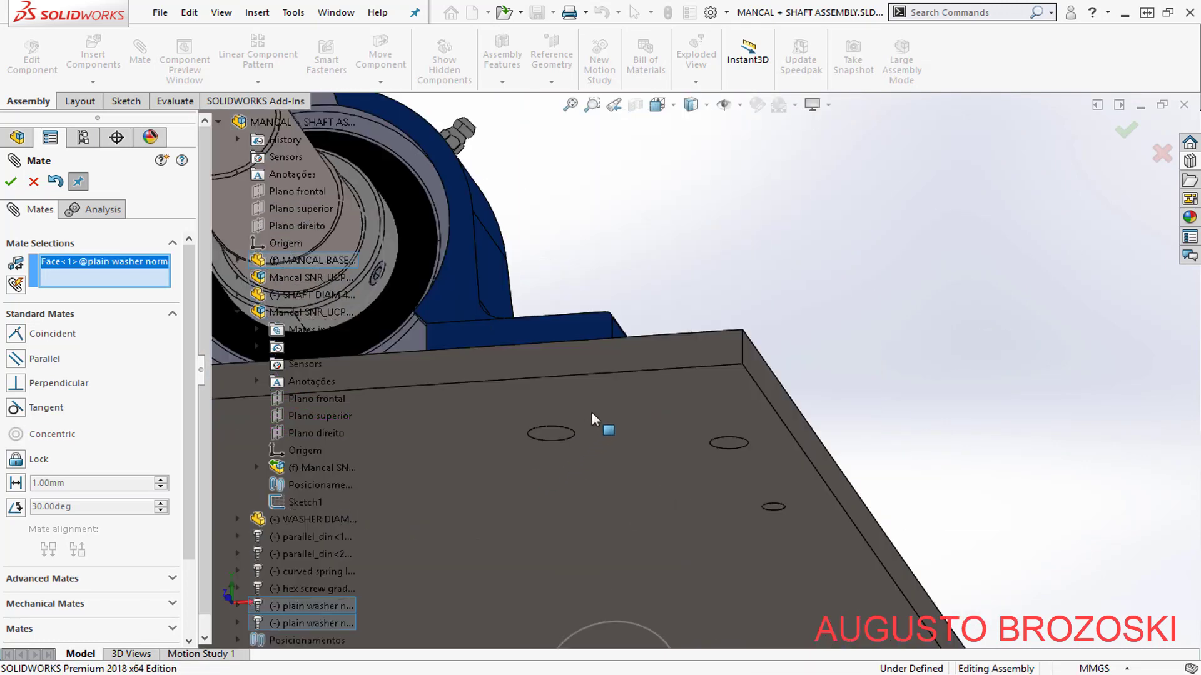
pyautogui.click(618, 461)
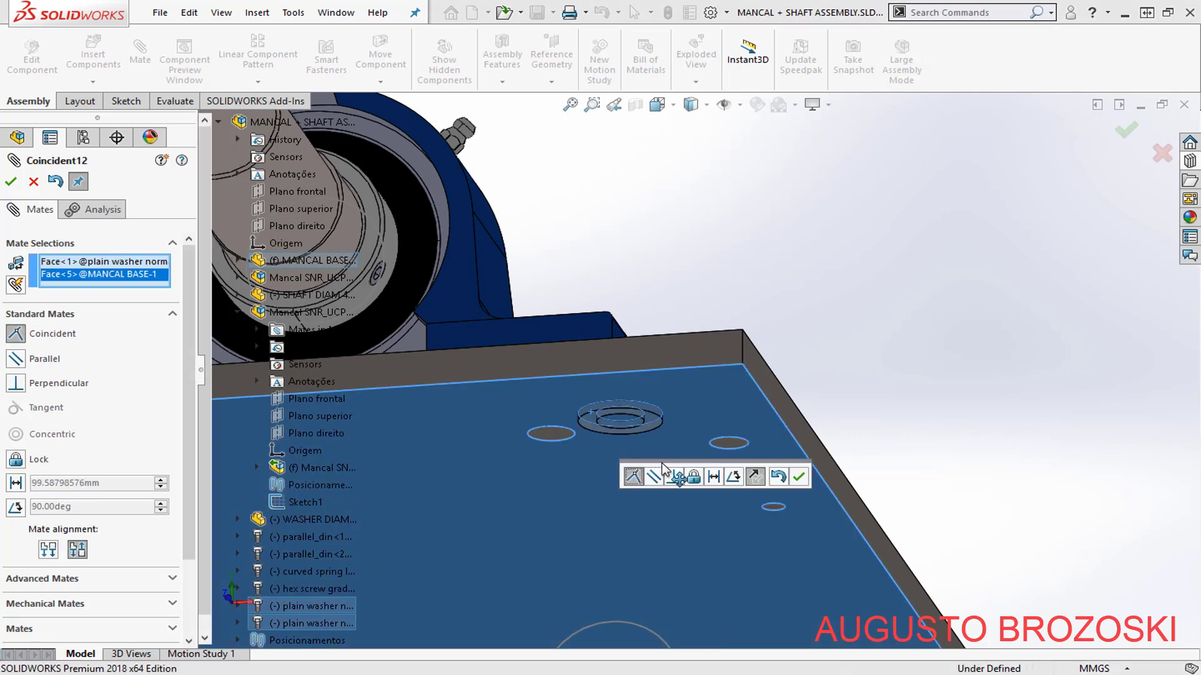
pyautogui.click(798, 478)
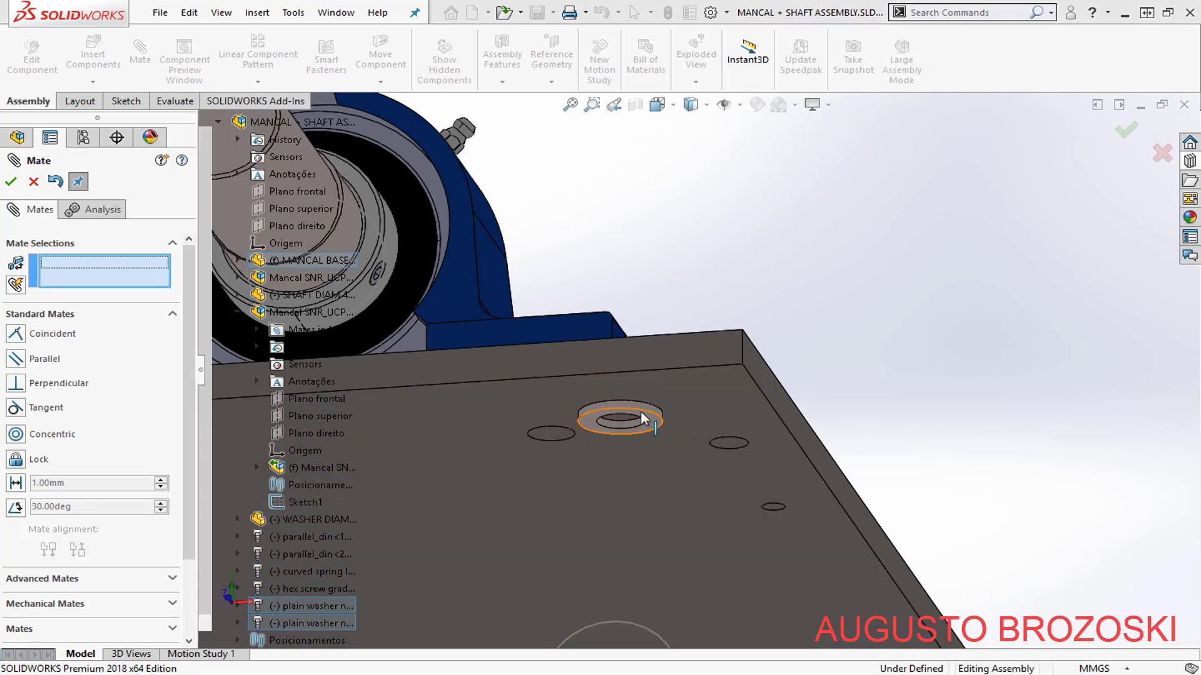
# - Add a concentric mate between the second washer's outer rim and the same base plate hole, and finish mating
pyautogui.scroll(-4, 631, 411)
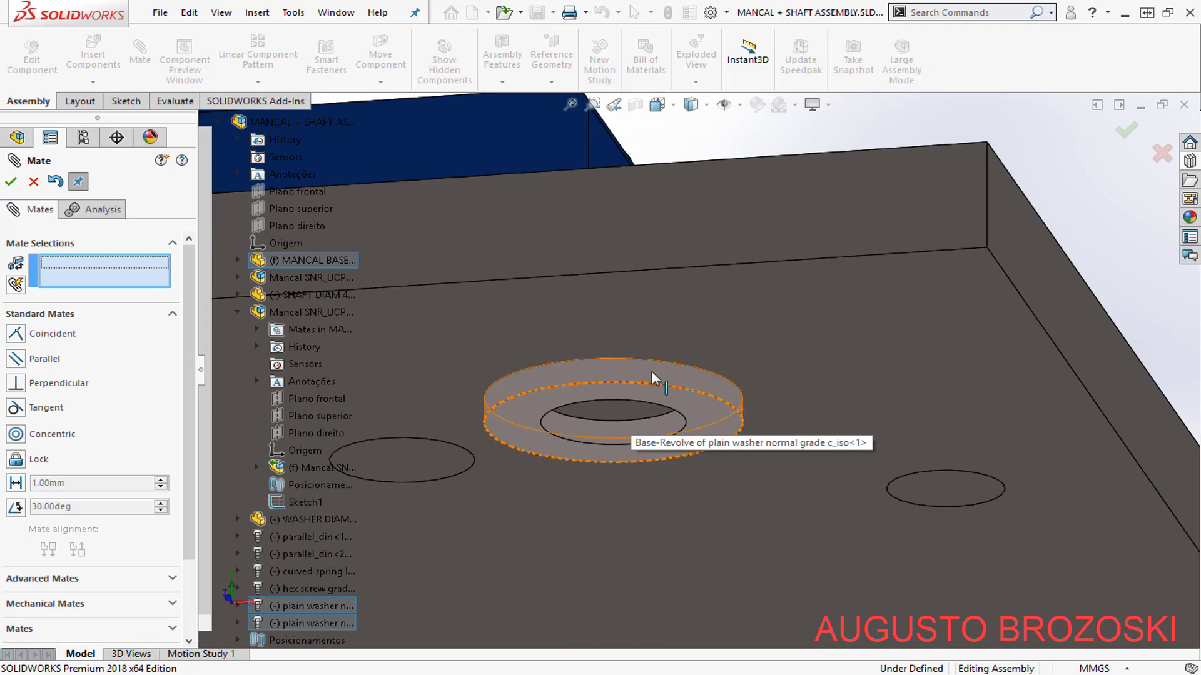
pyautogui.click(651, 372)
pyautogui.click(425, 454)
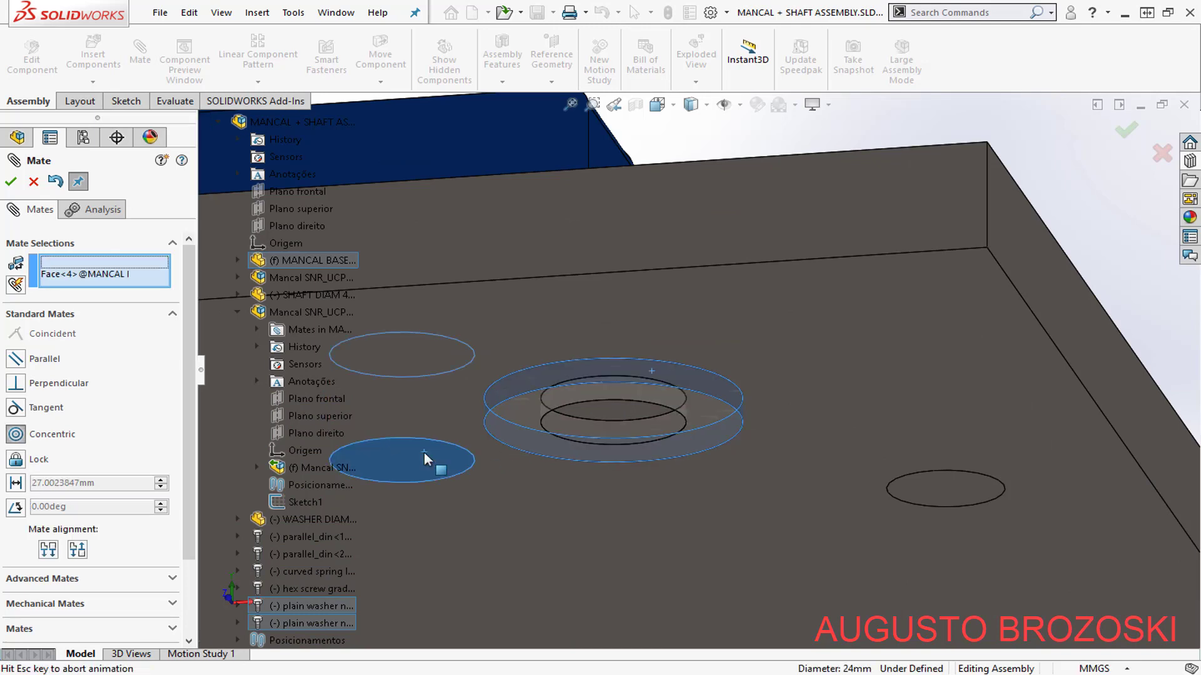
pyautogui.click(411, 488)
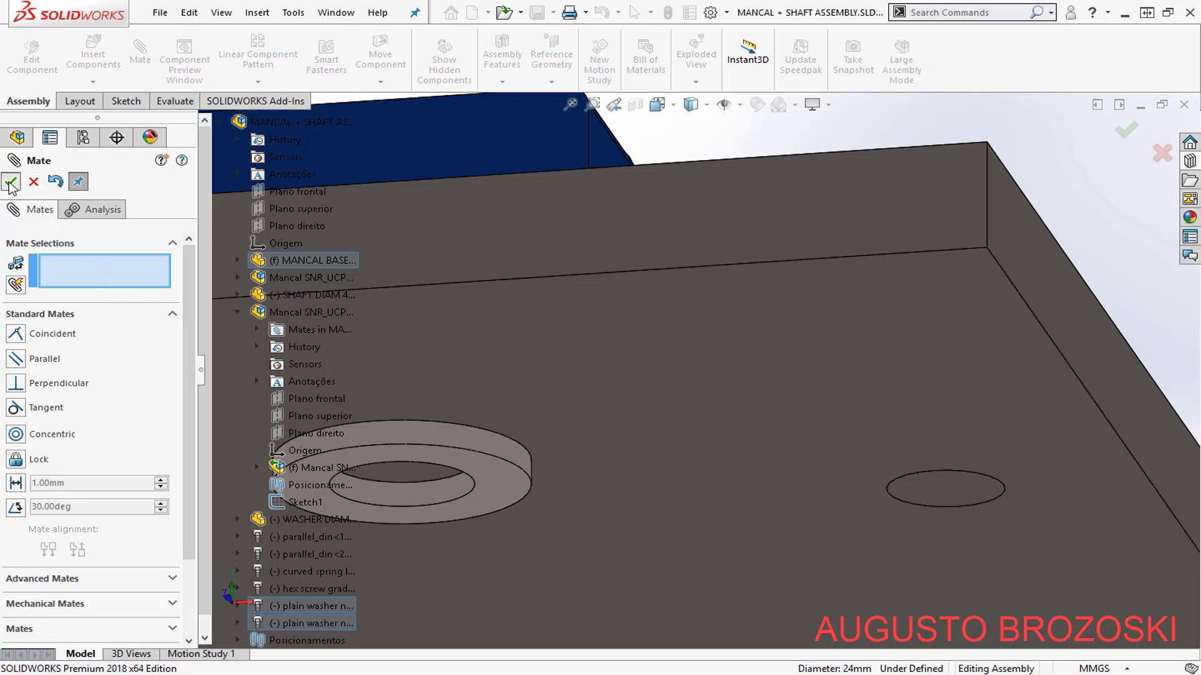
# - Show the whole assembly in isometric view and save it
pyautogui.click(663, 111)
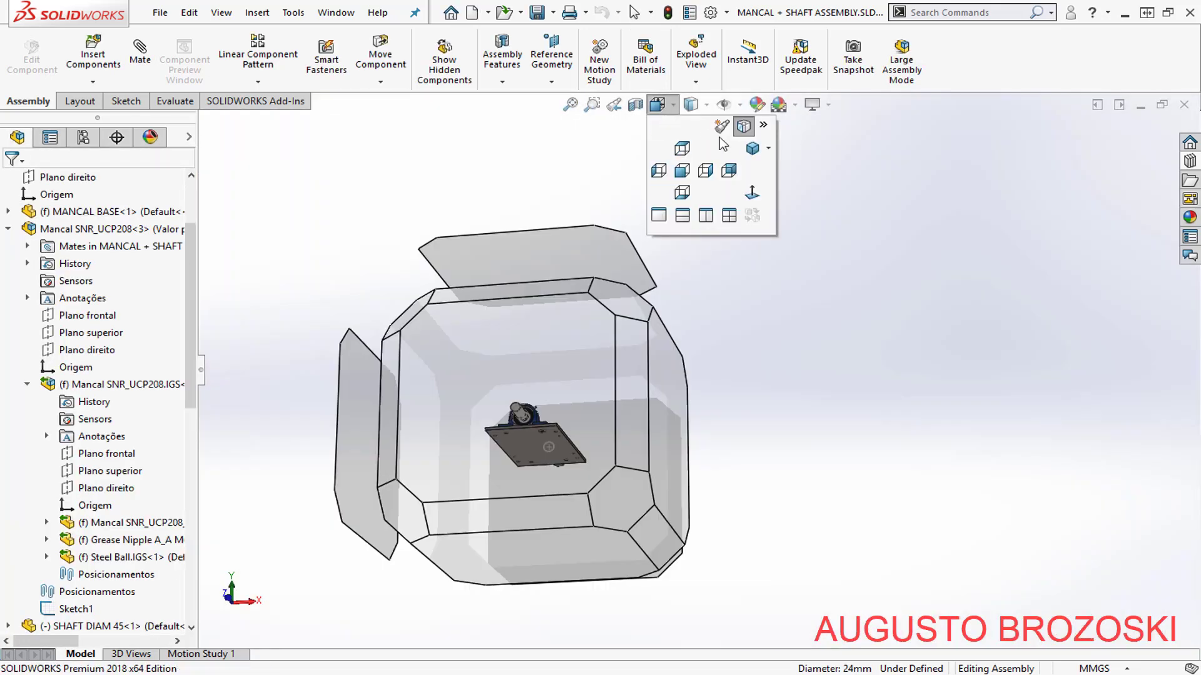
pyautogui.click(705, 158)
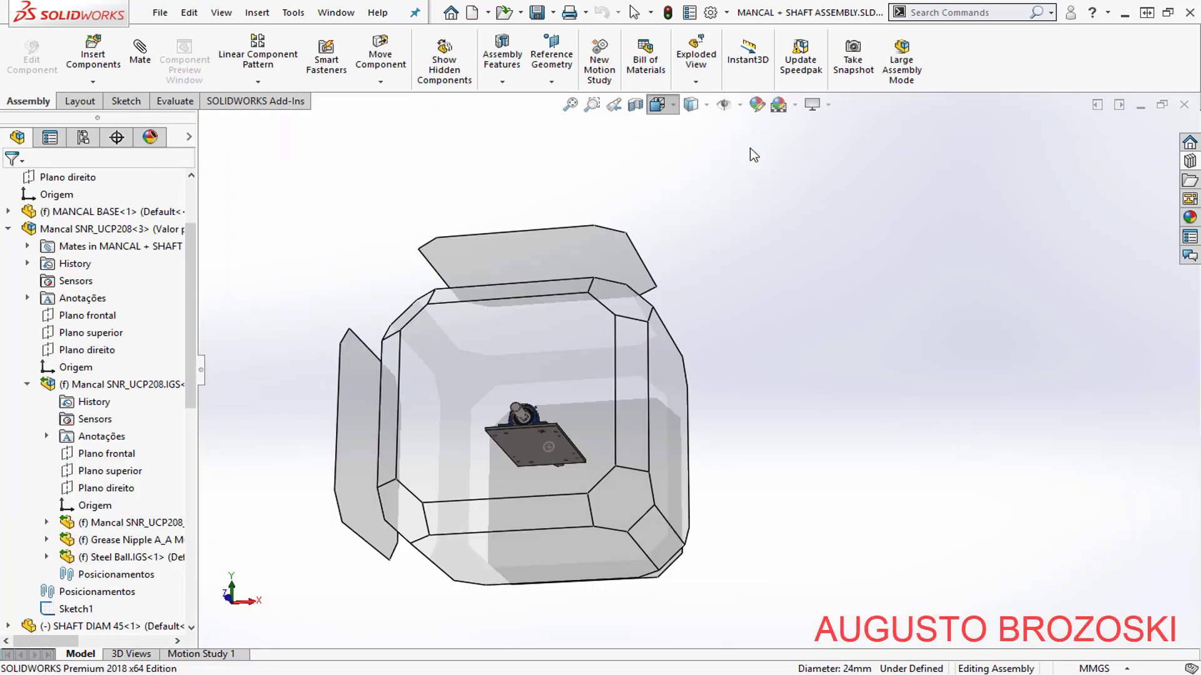
pyautogui.click(536, 15)
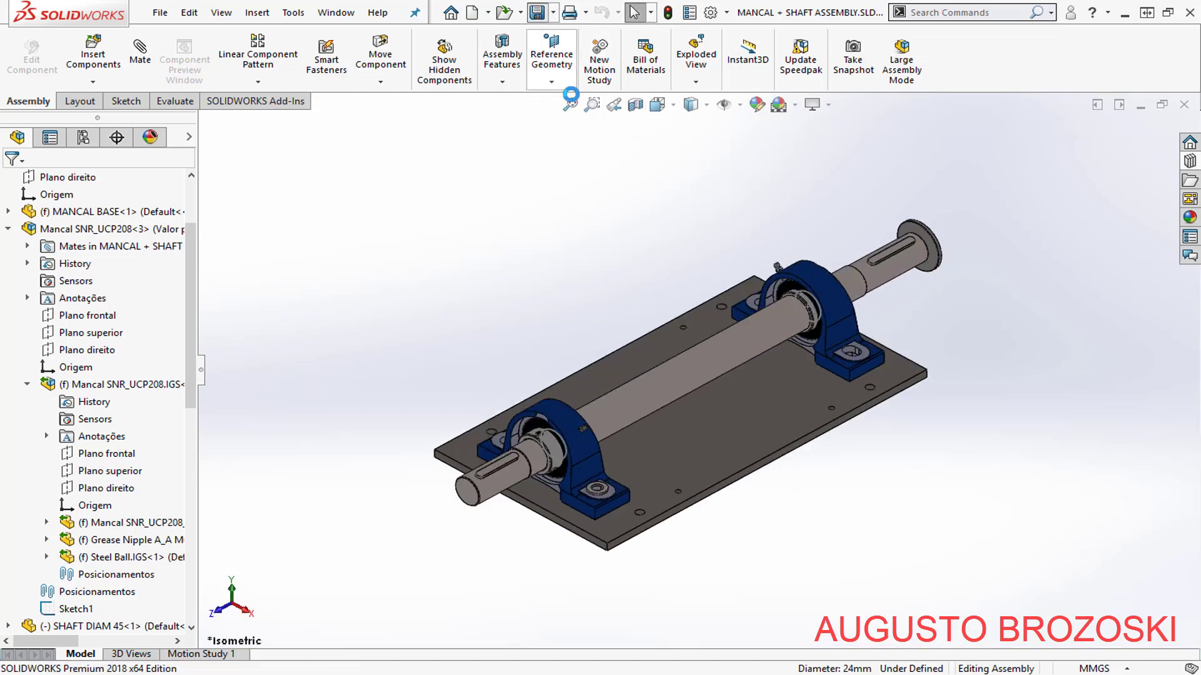
# - Check the hex-head bolt specification in the PDF parts list in Adobe Acrobat Reader, then return to SOLIDWORKS
pyautogui.click(472, 674)
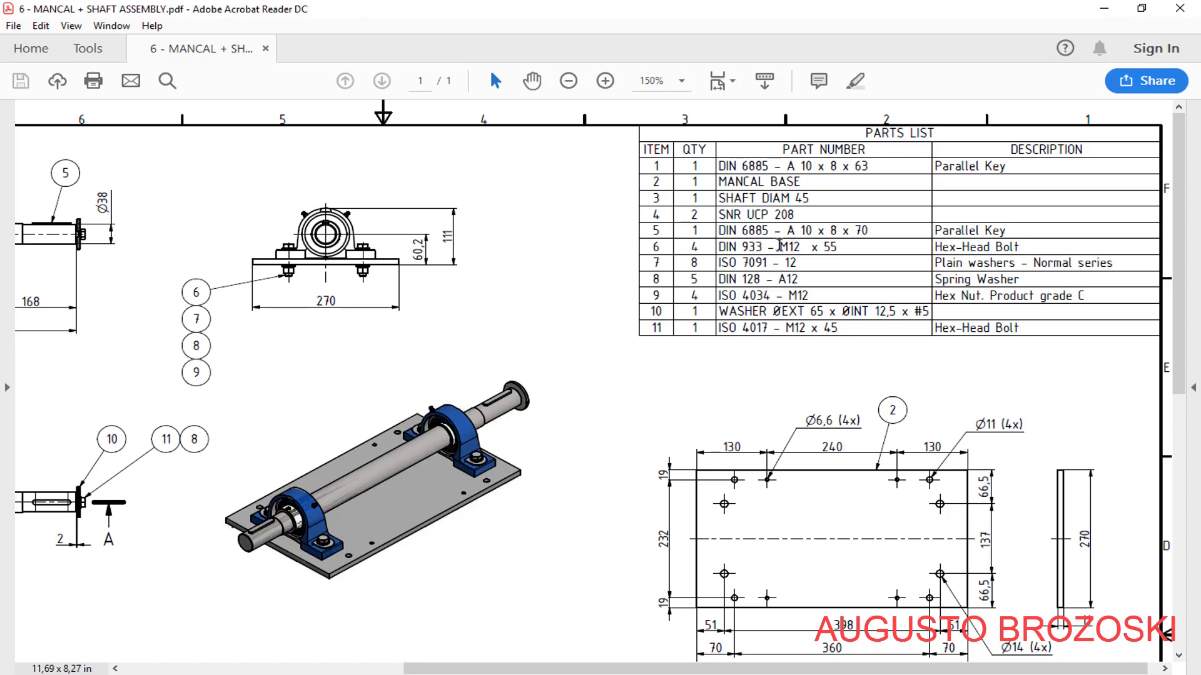
pyautogui.click(1114, 14)
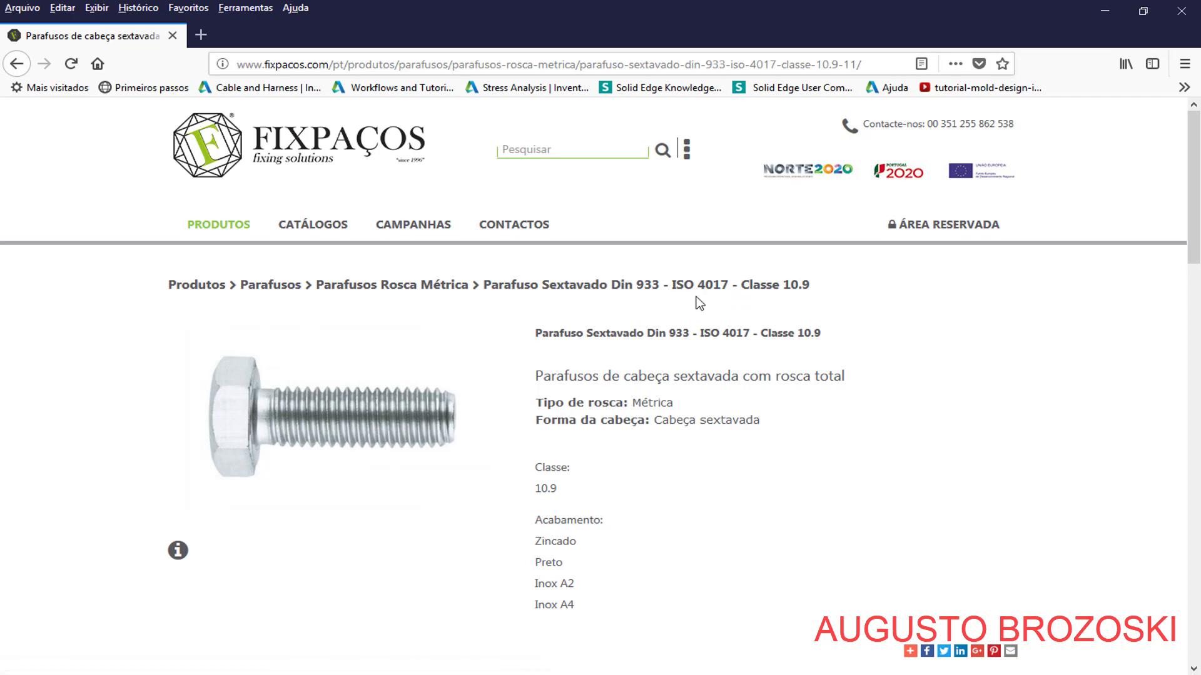
pyautogui.click(1103, 11)
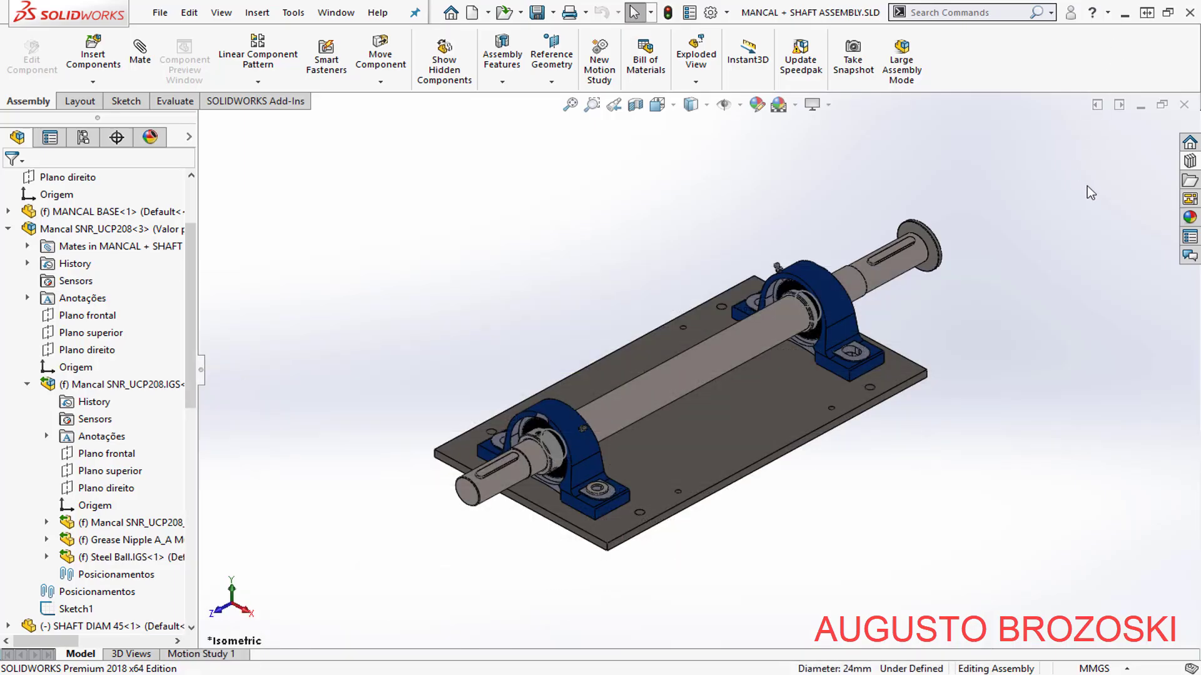
# - Open the hex bolts and screws category under ISO Bolts and Screws in the Toolbox library
pyautogui.click(1188, 162)
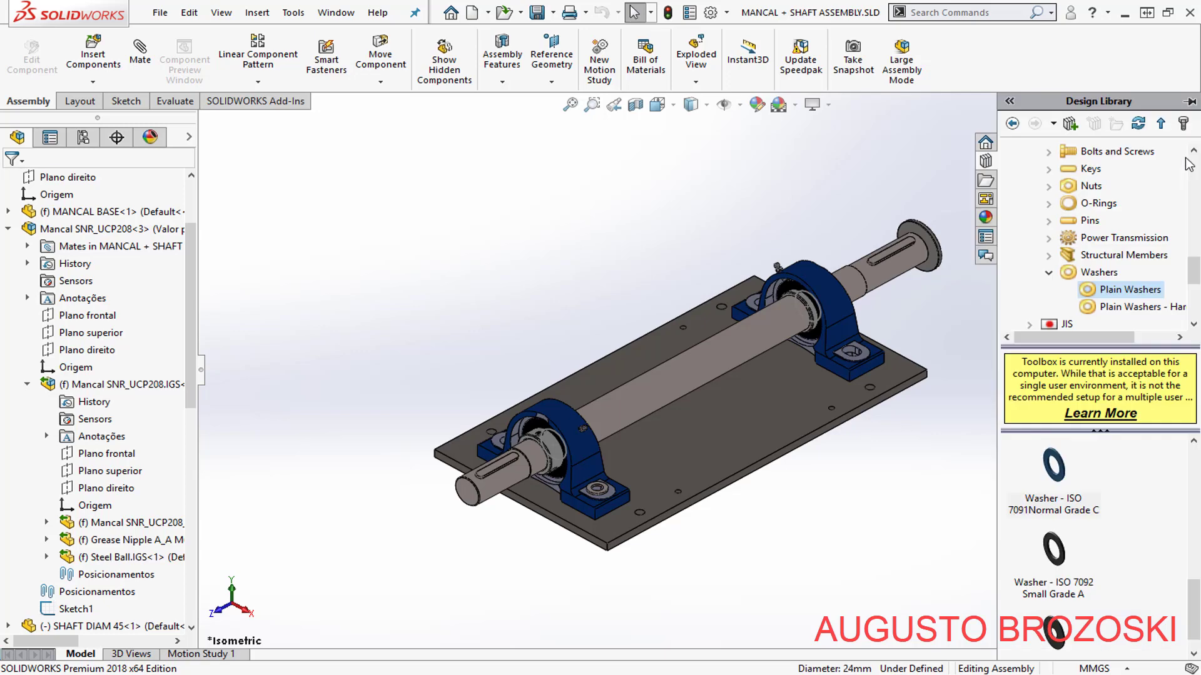
pyautogui.click(1049, 274)
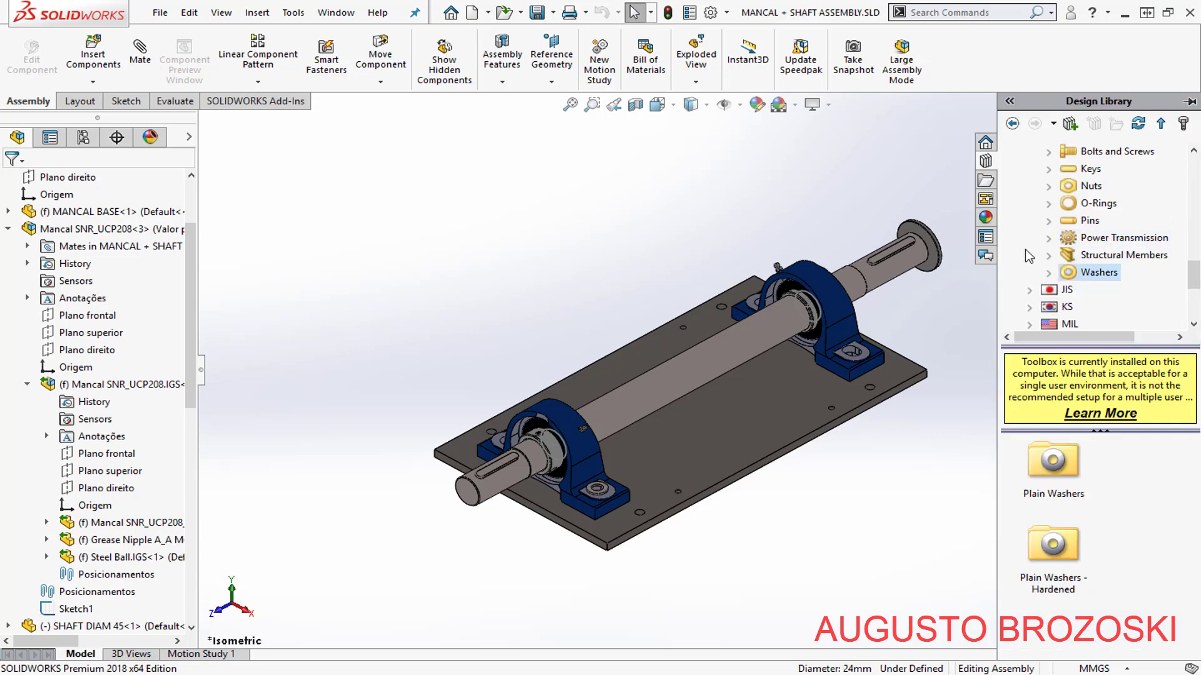
pyautogui.scroll(2, 1026, 245)
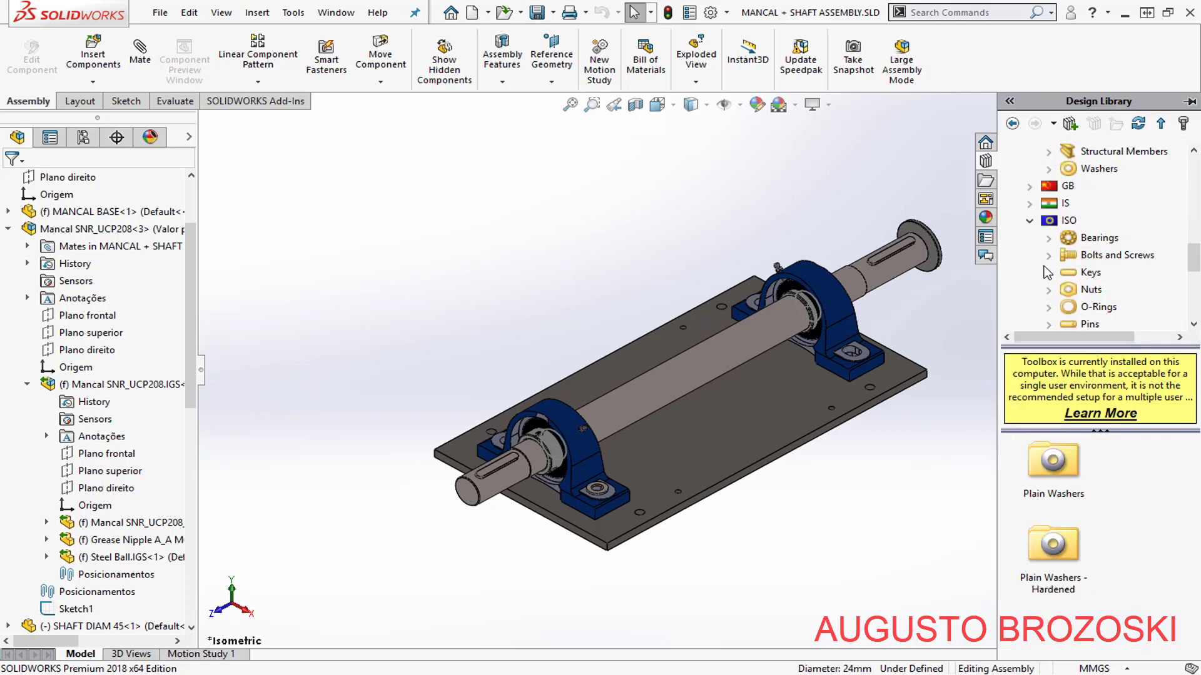
pyautogui.click(1047, 256)
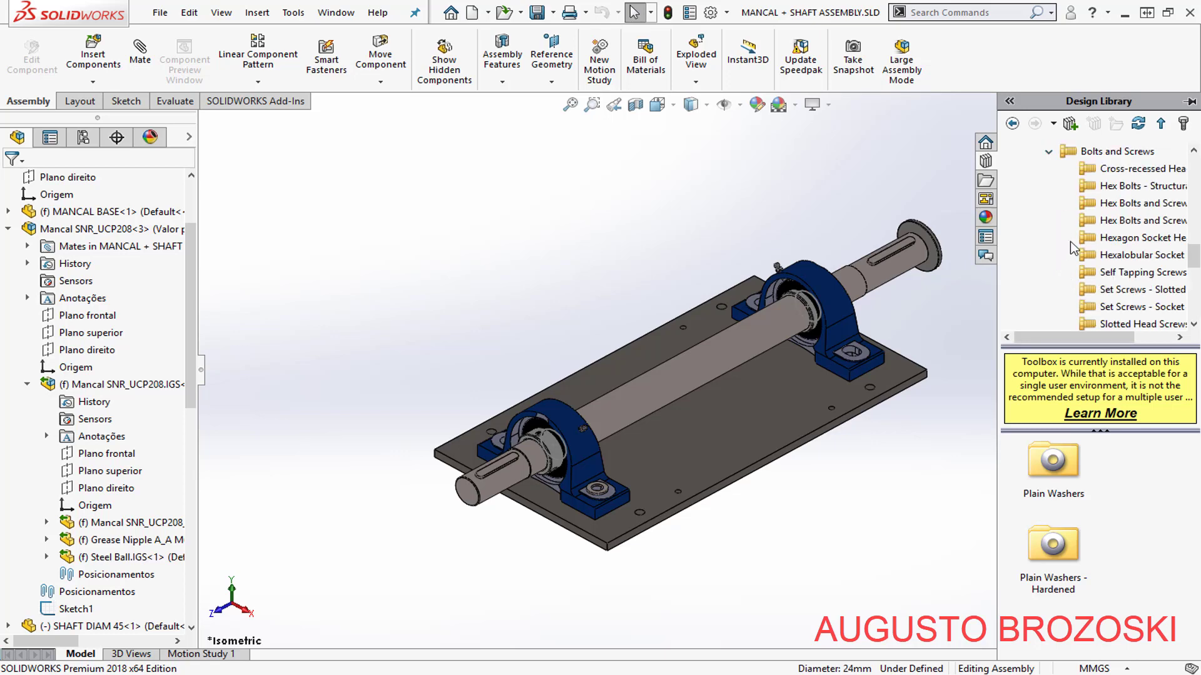
pyautogui.click(1117, 205)
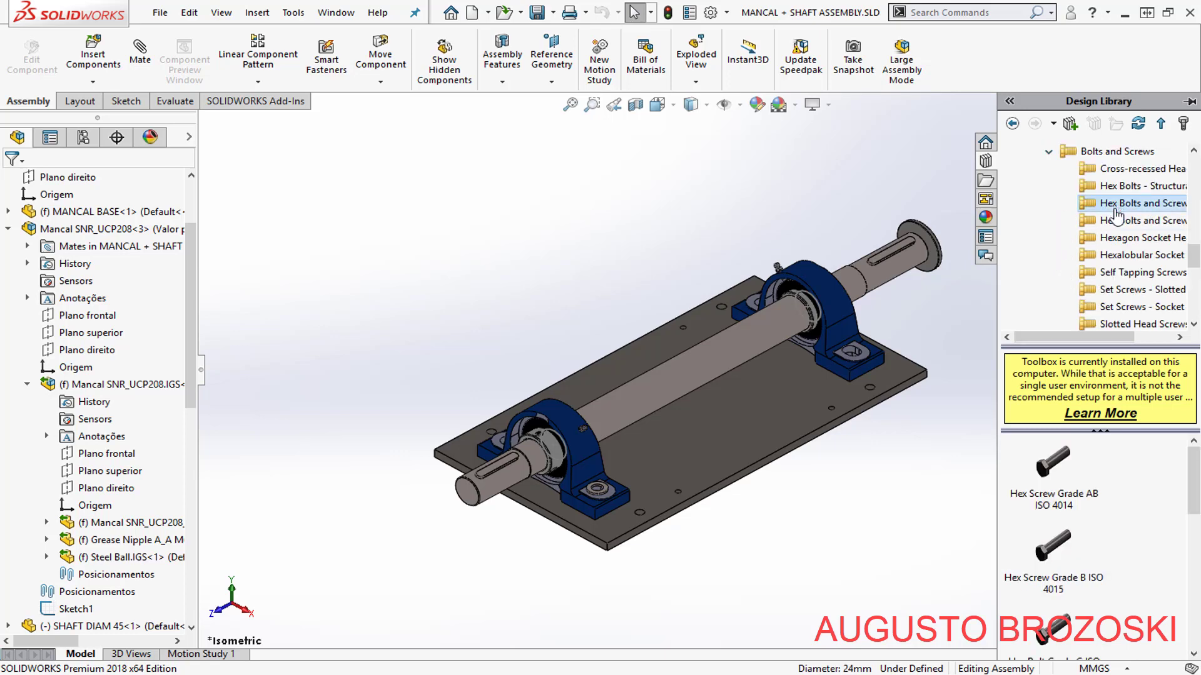
# - Insert one Hex Screw Grade AB ISO 4017 from the Toolbox beside the base plate, size M12 with length 55
pyautogui.scroll(-1, 1114, 561)
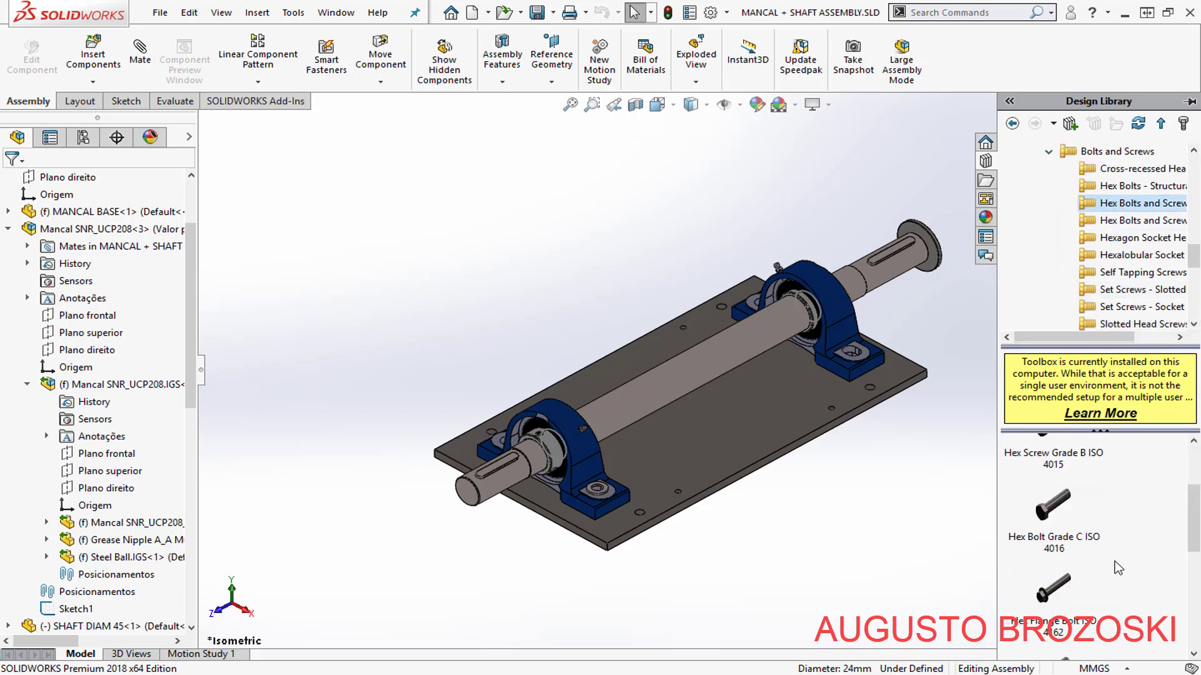
pyautogui.scroll(-2, 1115, 561)
pyautogui.click(1043, 561)
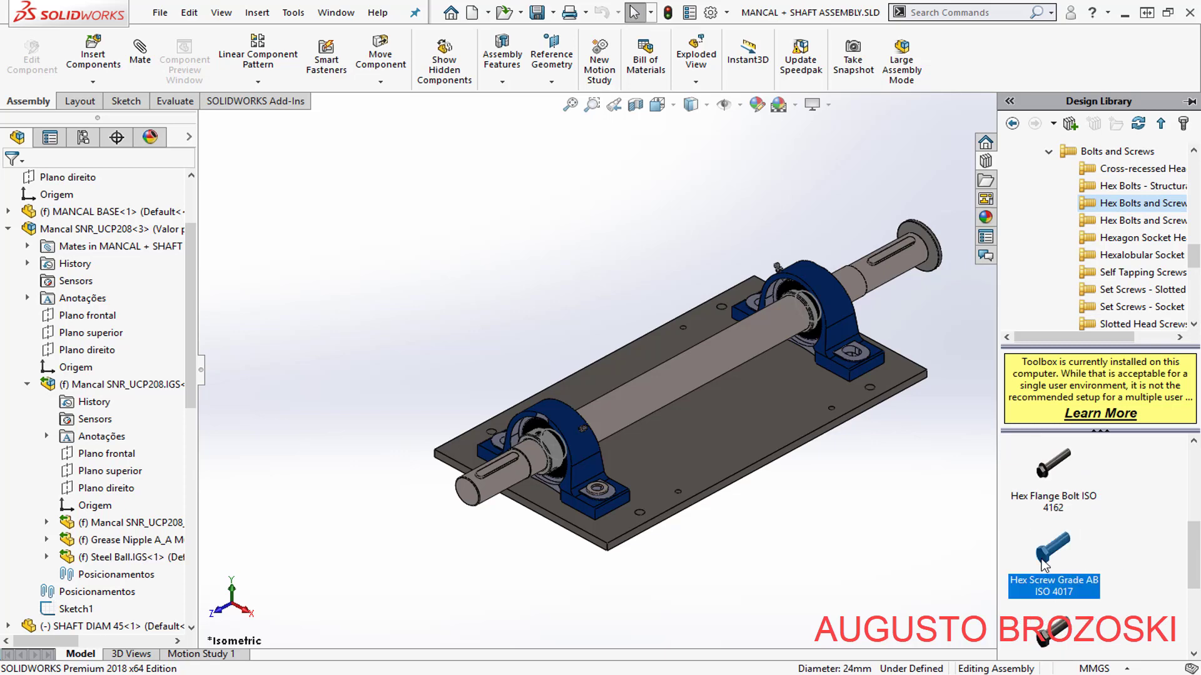
pyautogui.moveTo(1043, 562); pyautogui.dragTo(678, 551)
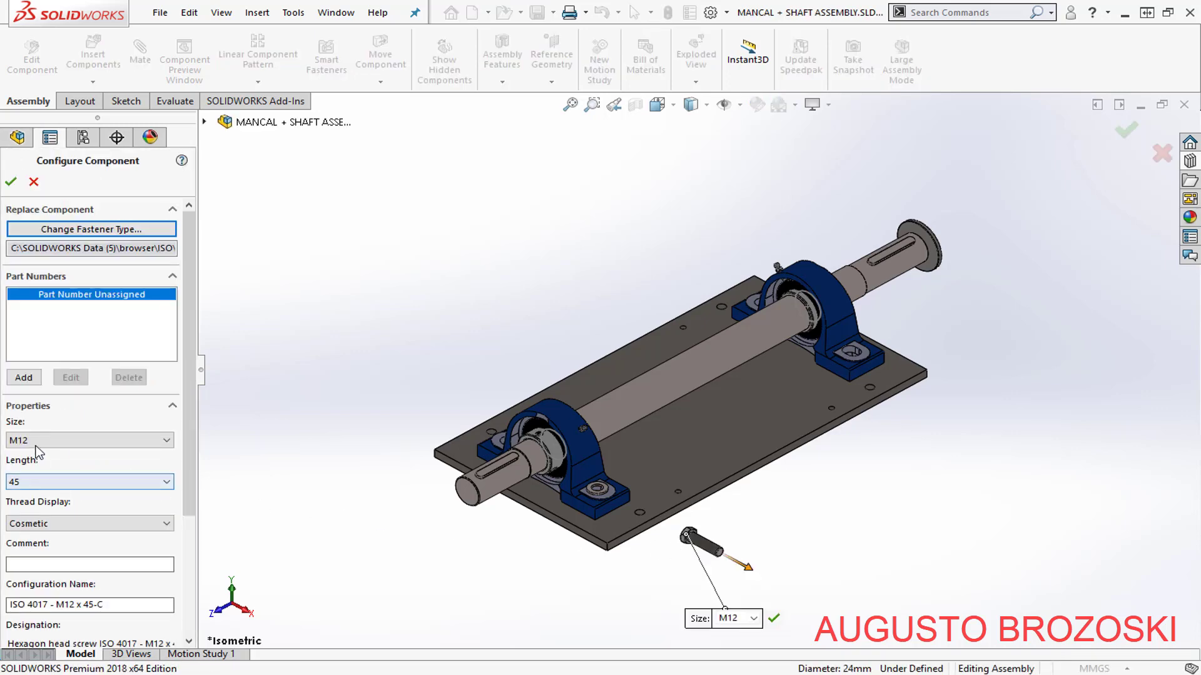
pyautogui.click(85, 481)
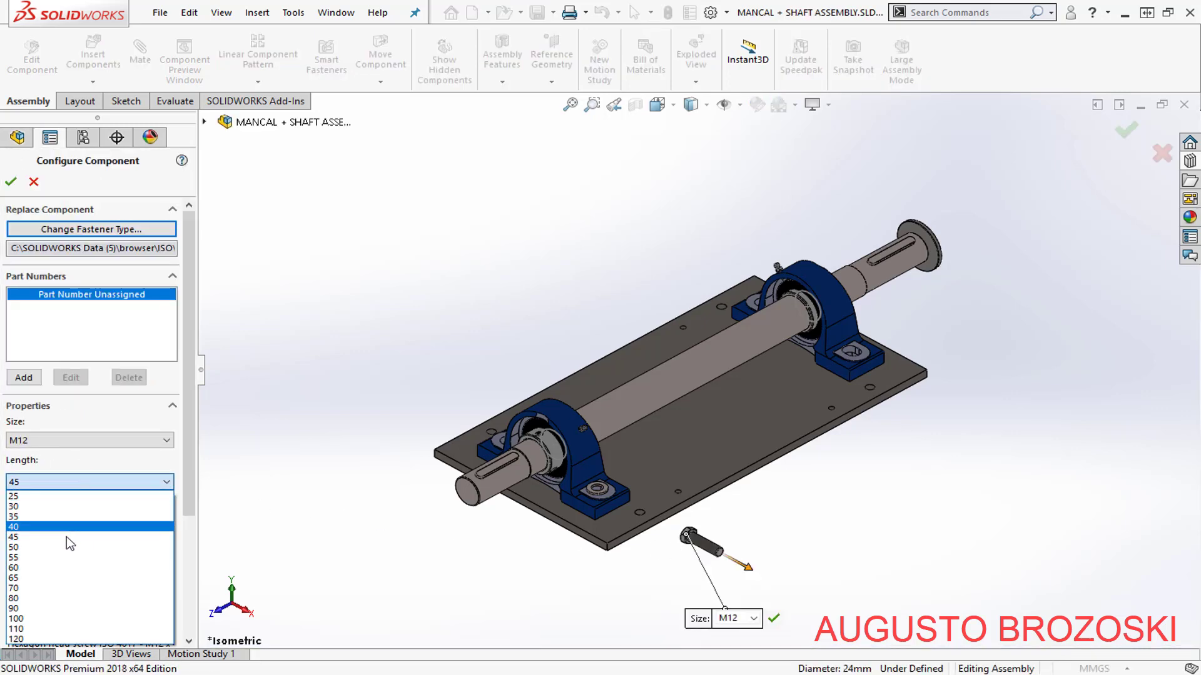
pyautogui.click(71, 557)
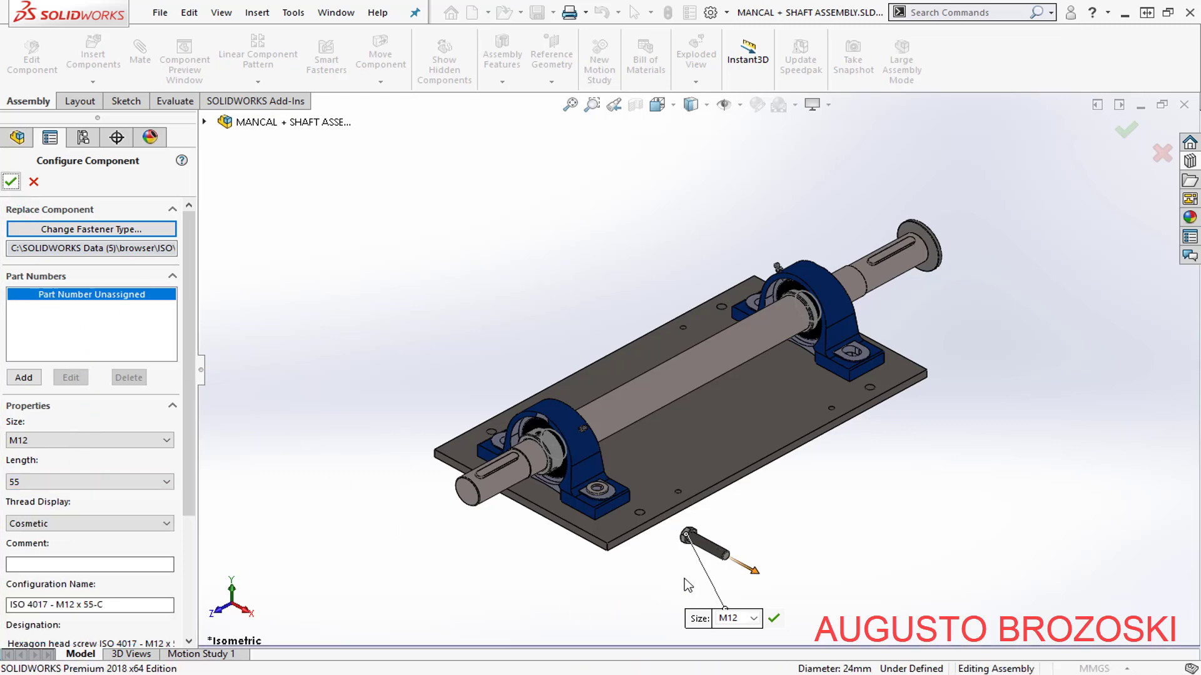
pyautogui.scroll(-5, 681, 566)
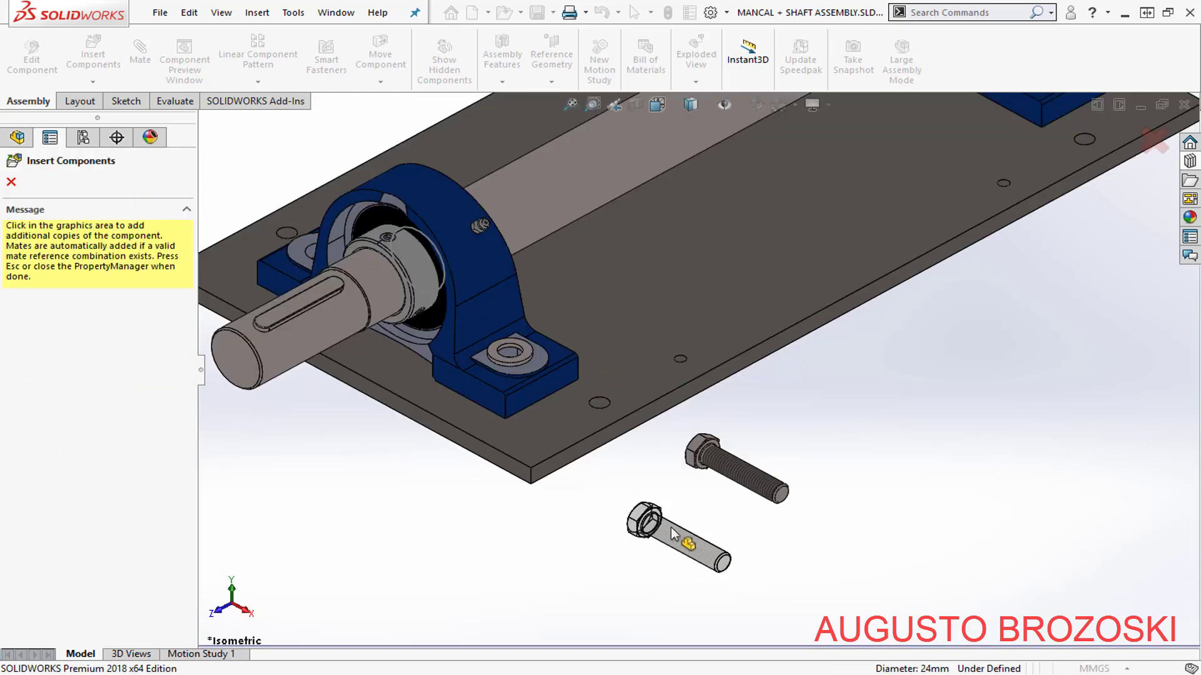
pyautogui.press('Escape')
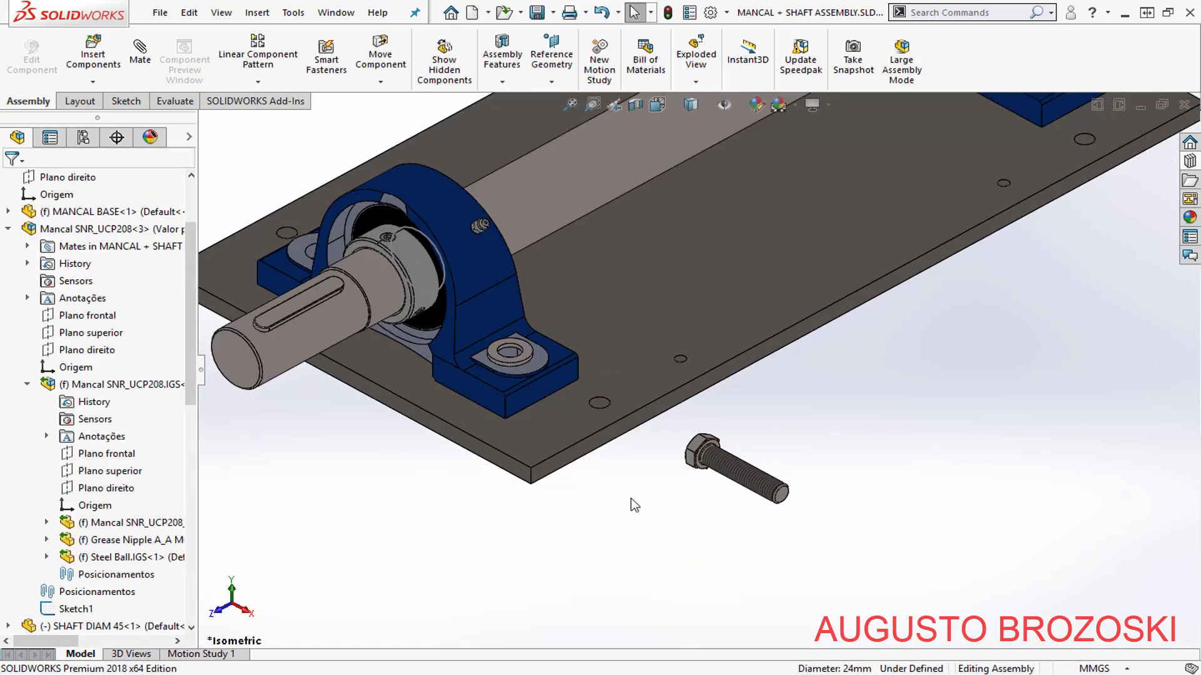
# - Add a coincident mate between the underside of the new bolt's head and the top face of the washer on the bearing foot
pyautogui.click(145, 62)
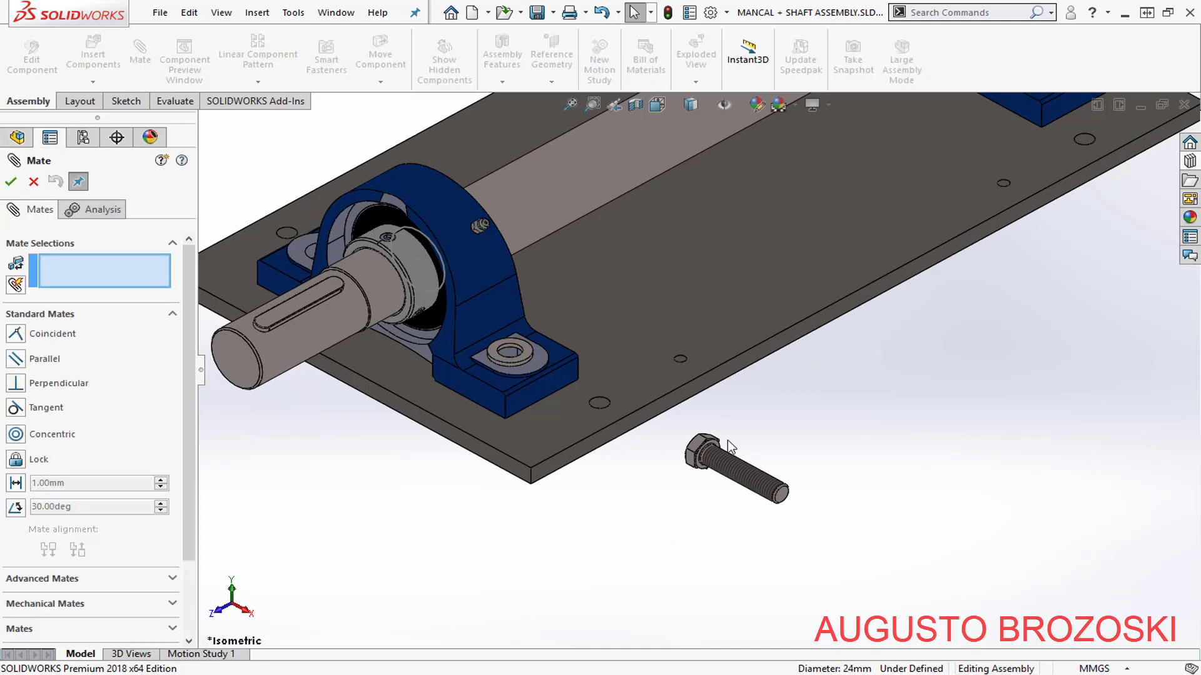
pyautogui.scroll(-6, 726, 445)
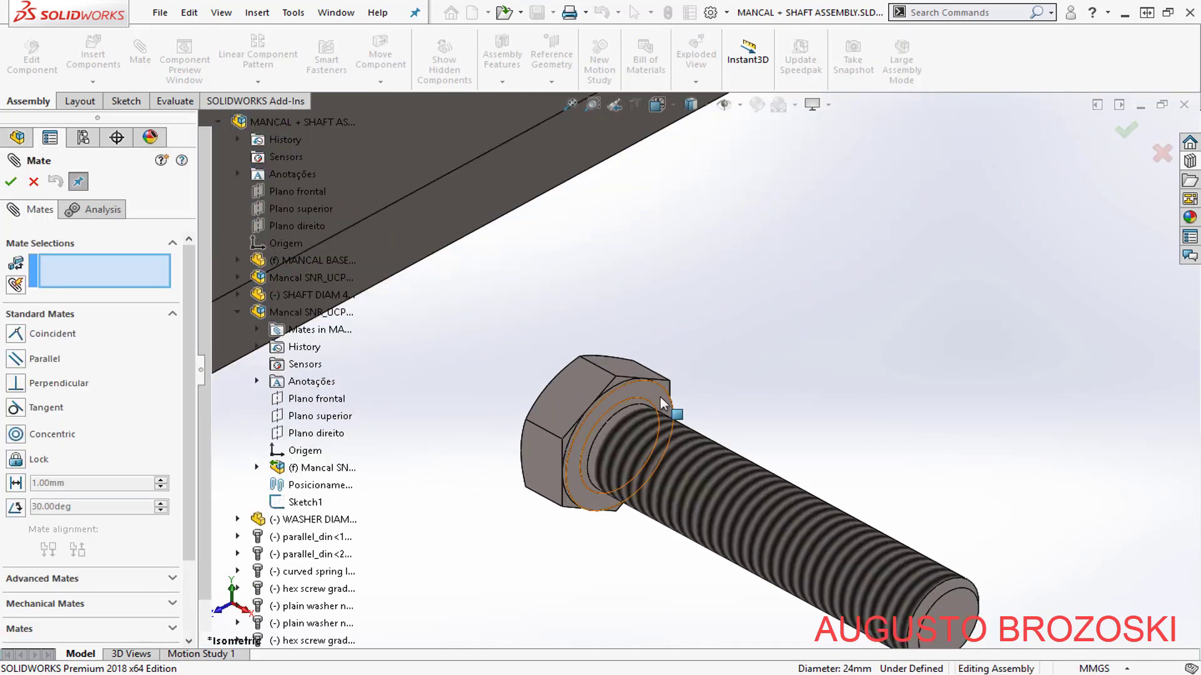
pyautogui.click(671, 408)
pyautogui.scroll(4, 688, 413)
pyautogui.scroll(5, 701, 372)
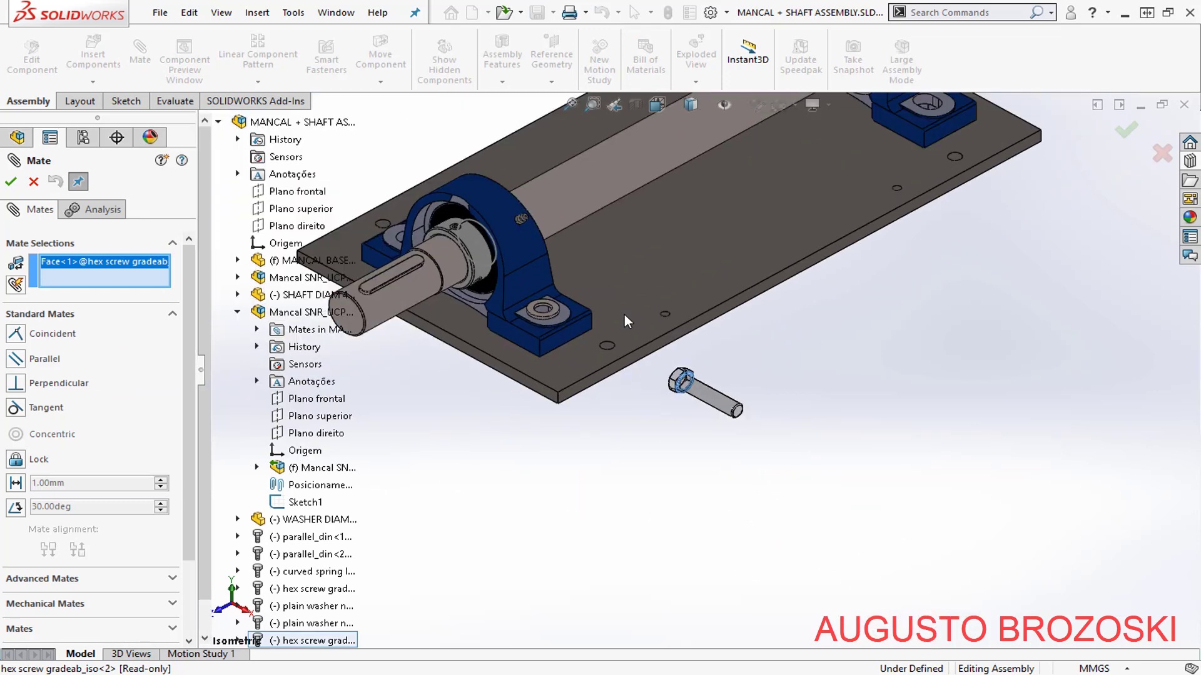
pyautogui.scroll(-6, 573, 312)
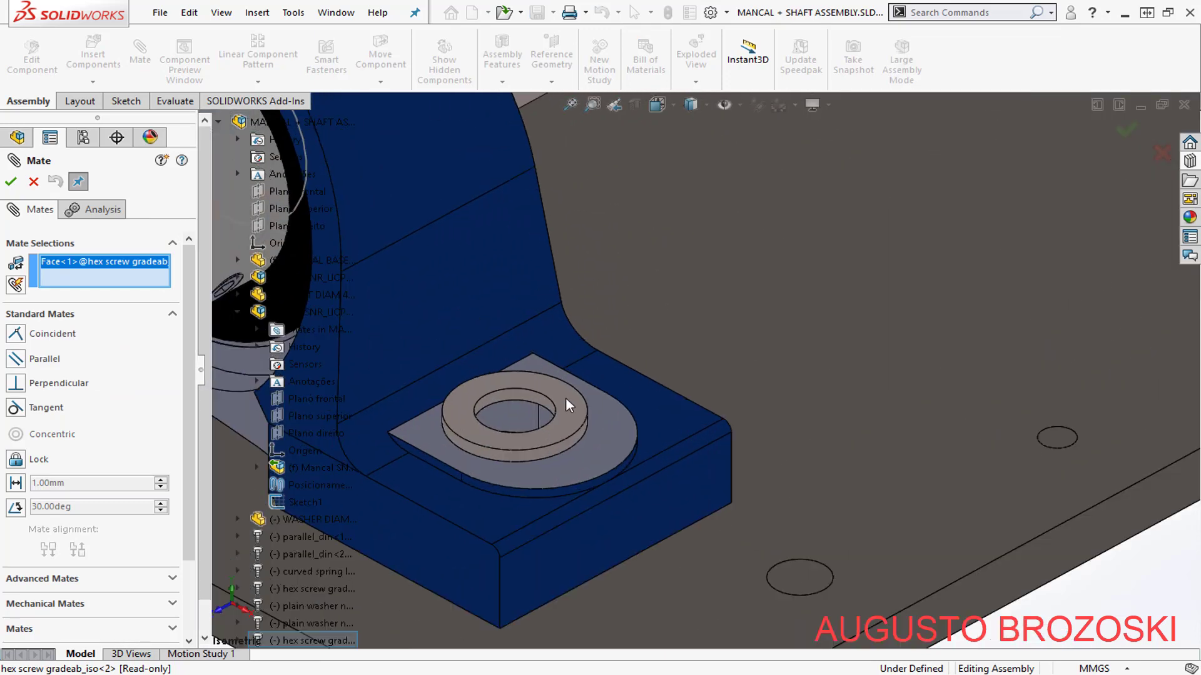
pyautogui.click(569, 403)
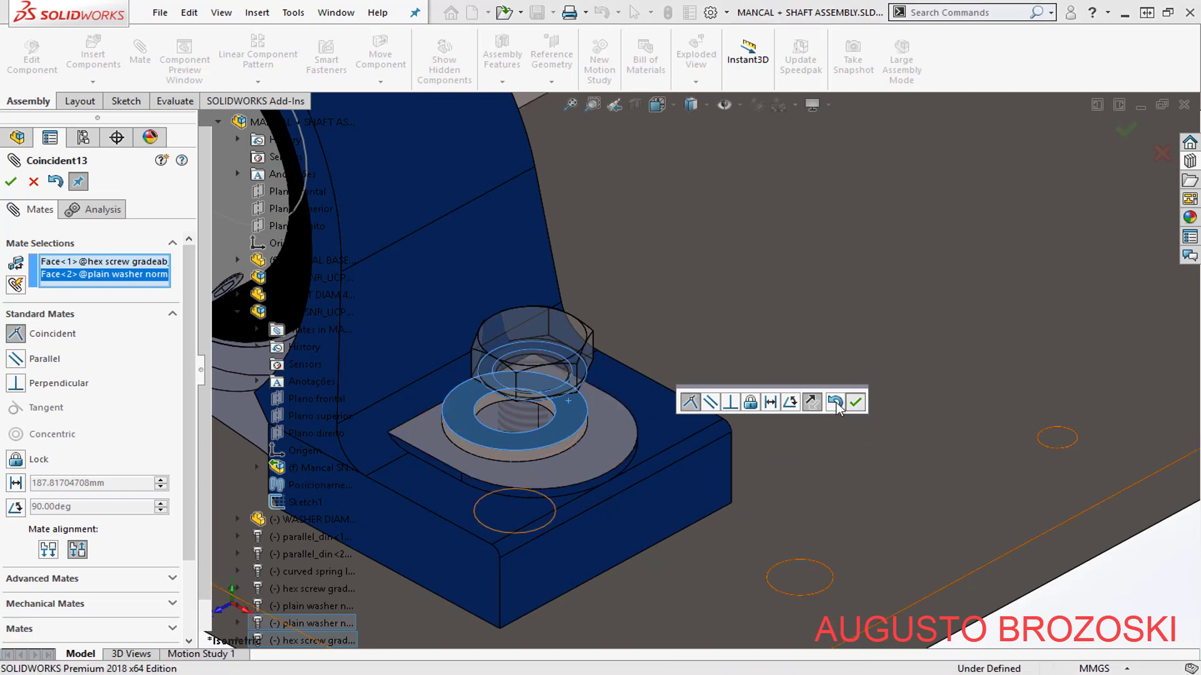
pyautogui.click(854, 402)
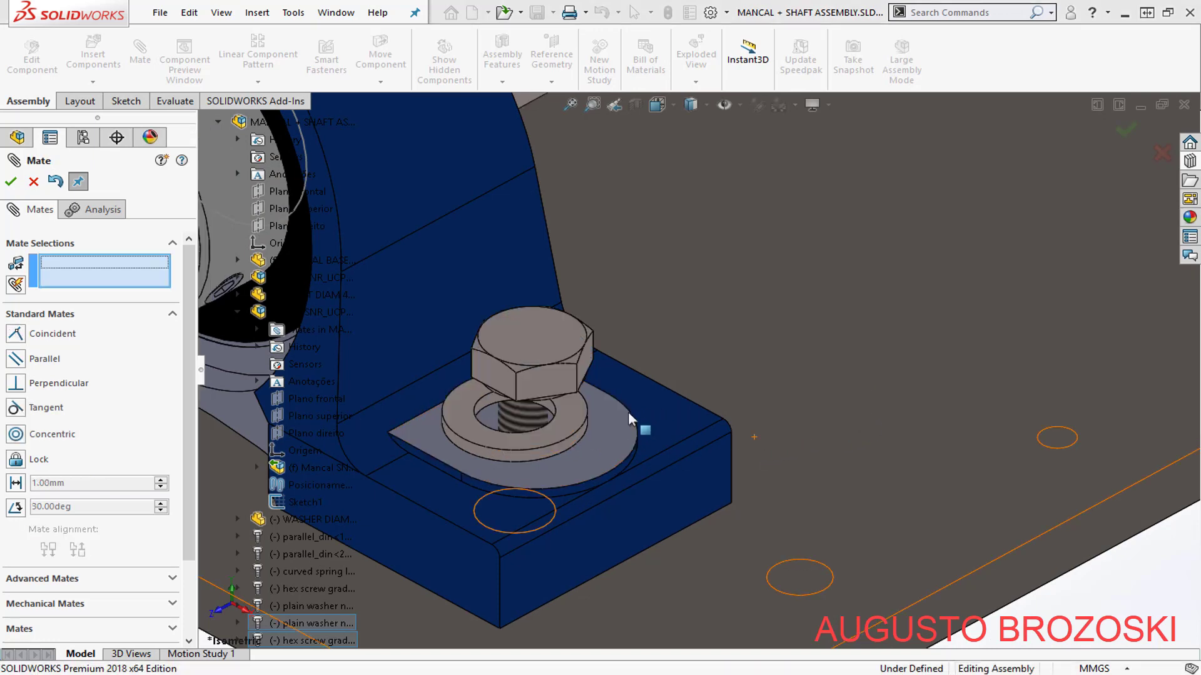
# - Add a concentric mate between the bolt's shank and the washer's outer rim, and finish mating
pyautogui.click(520, 418)
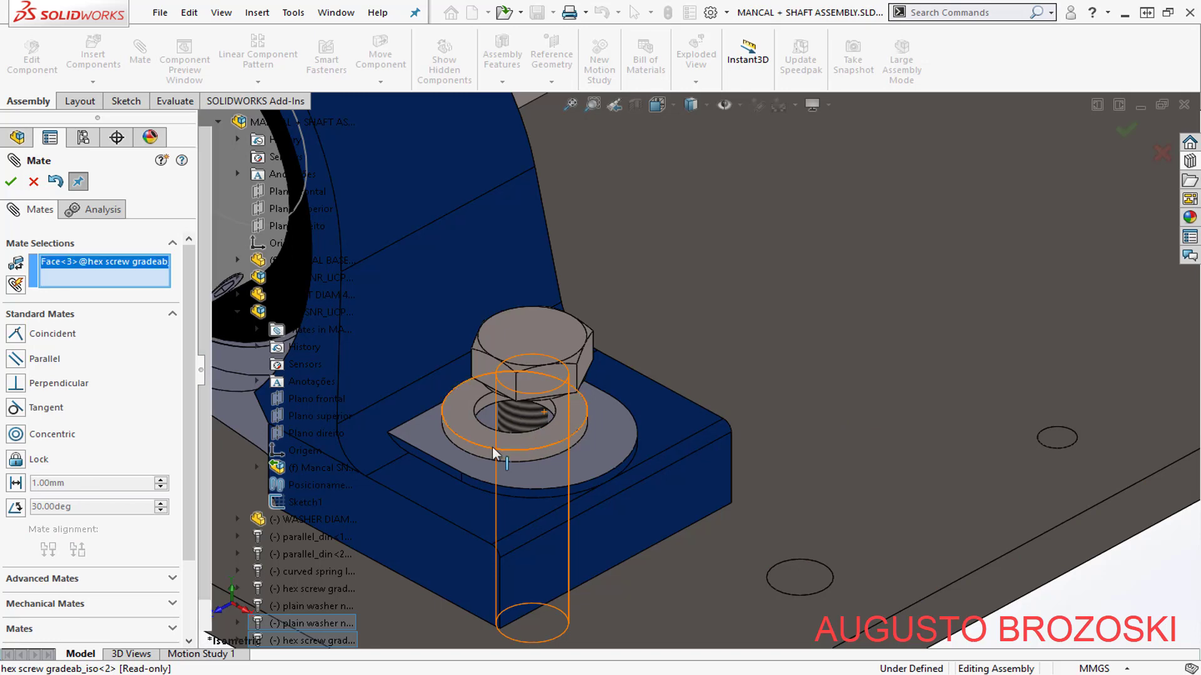
pyautogui.scroll(-5, 492, 447)
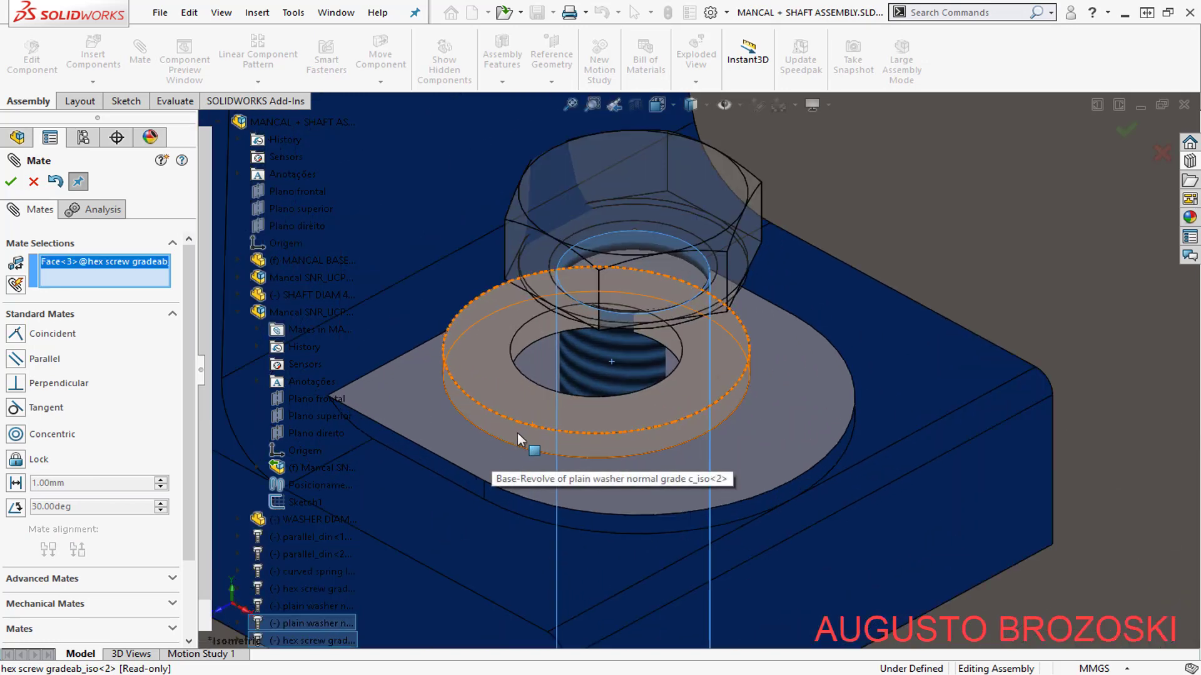
pyautogui.click(516, 433)
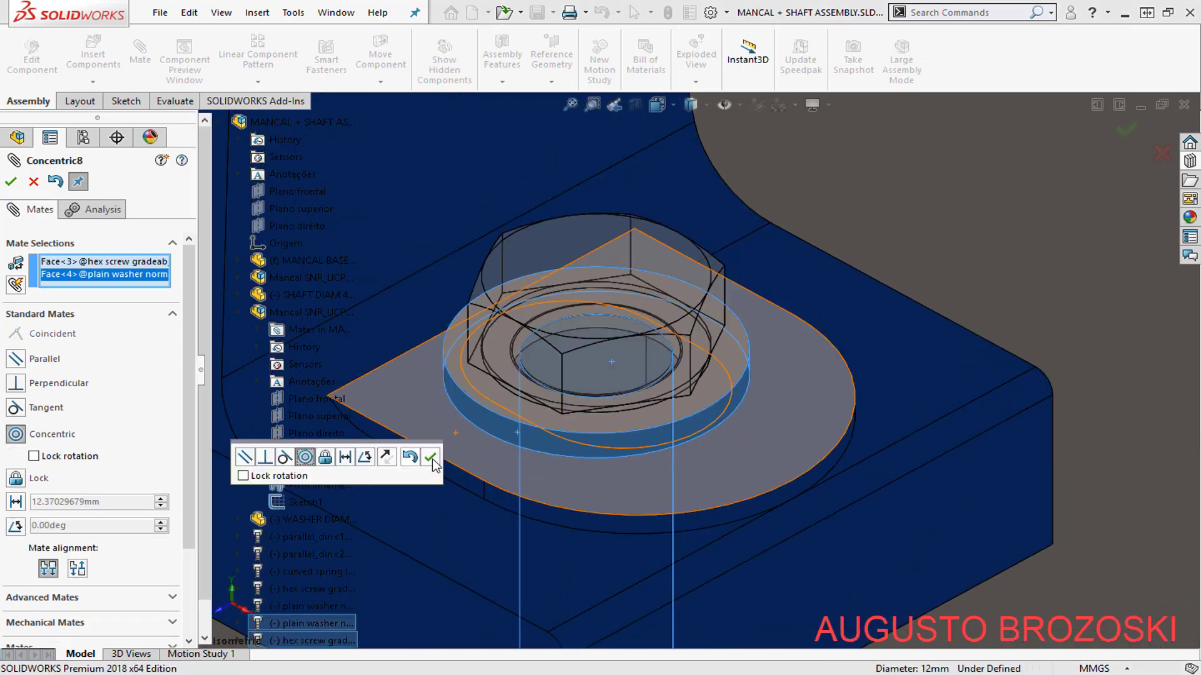
pyautogui.click(431, 461)
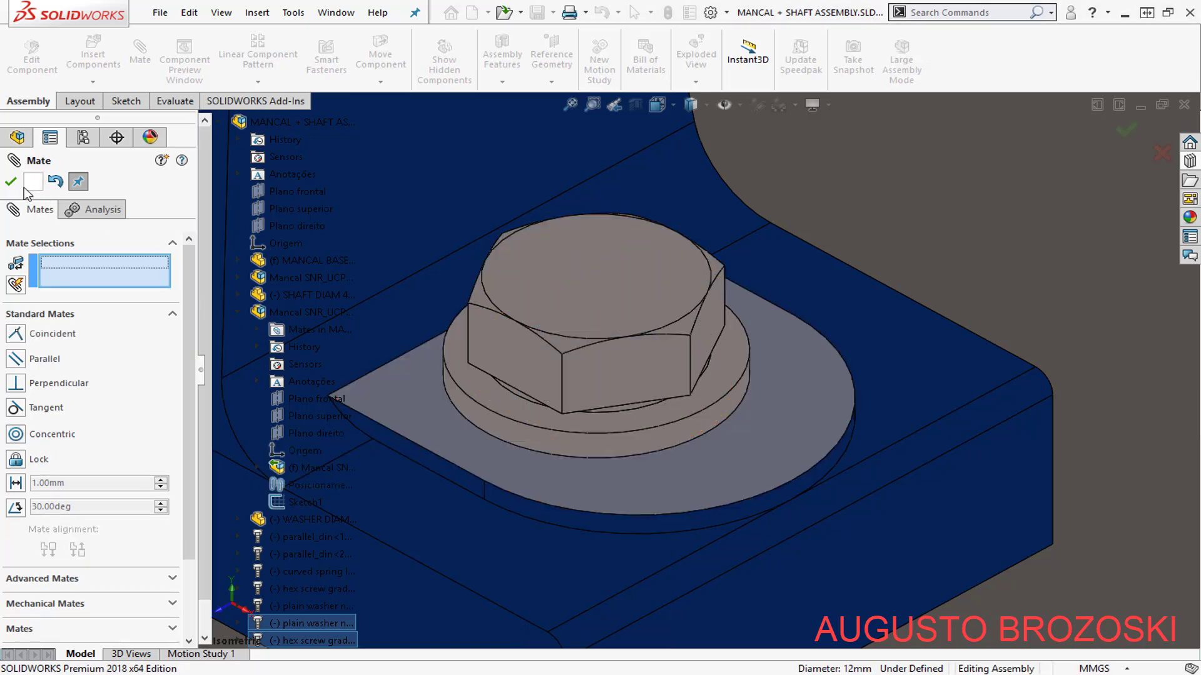
pyautogui.press('Escape')
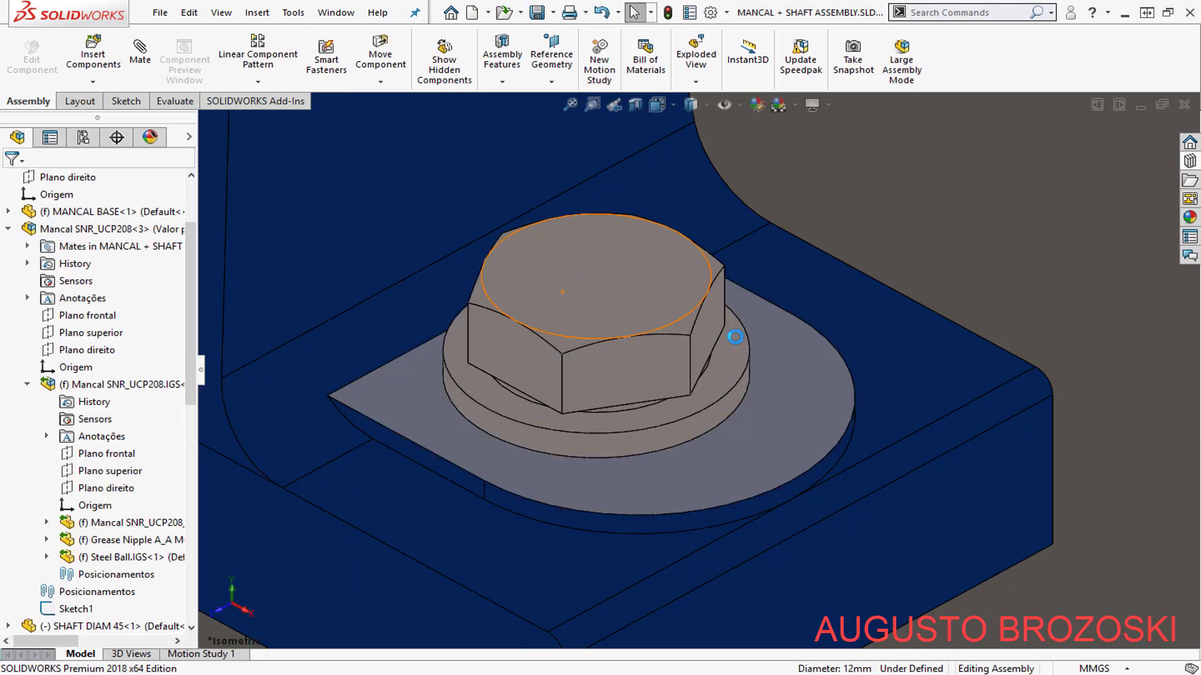
# - Show the base plate's underside around the protruding bolt end and collapse the first bearing subassembly in the feature tree
pyautogui.scroll(10, 733, 341)
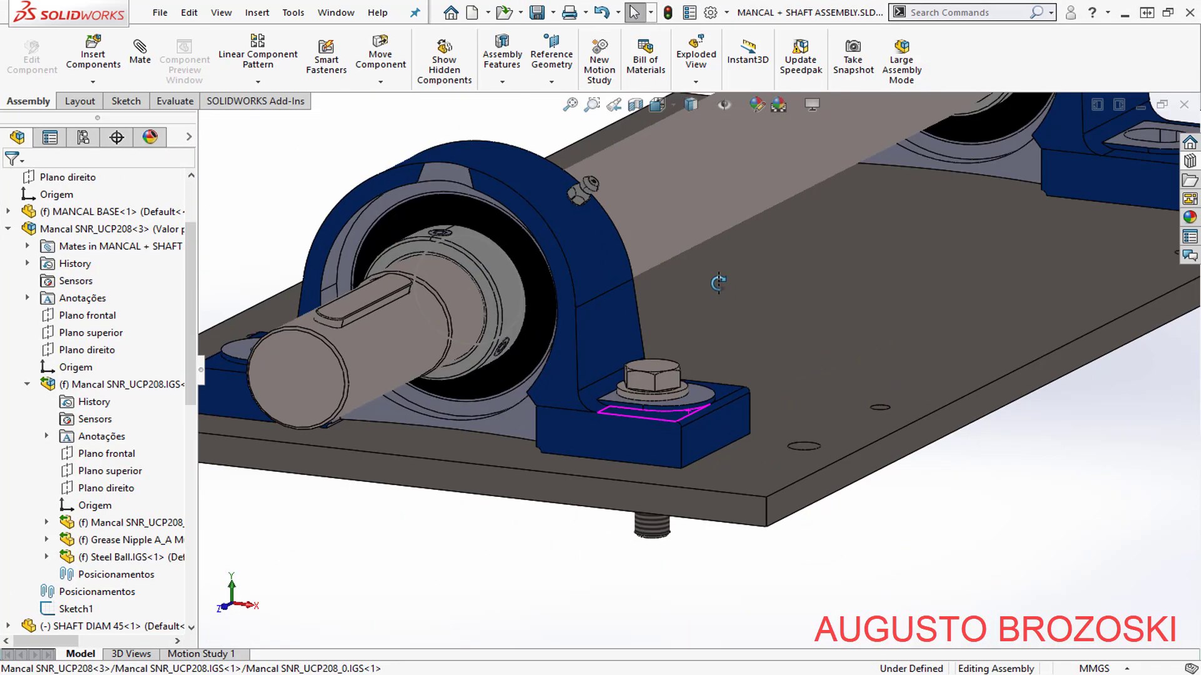
pyautogui.moveTo(718, 283)
pyautogui.mouseDown(button='middle')
pyautogui.moveTo(721, 266)
pyautogui.moveTo(718, 281)
pyautogui.mouseUp(button='middle')
pyautogui.scroll(4, 683, 411)
pyautogui.scroll(-3, 683, 472)
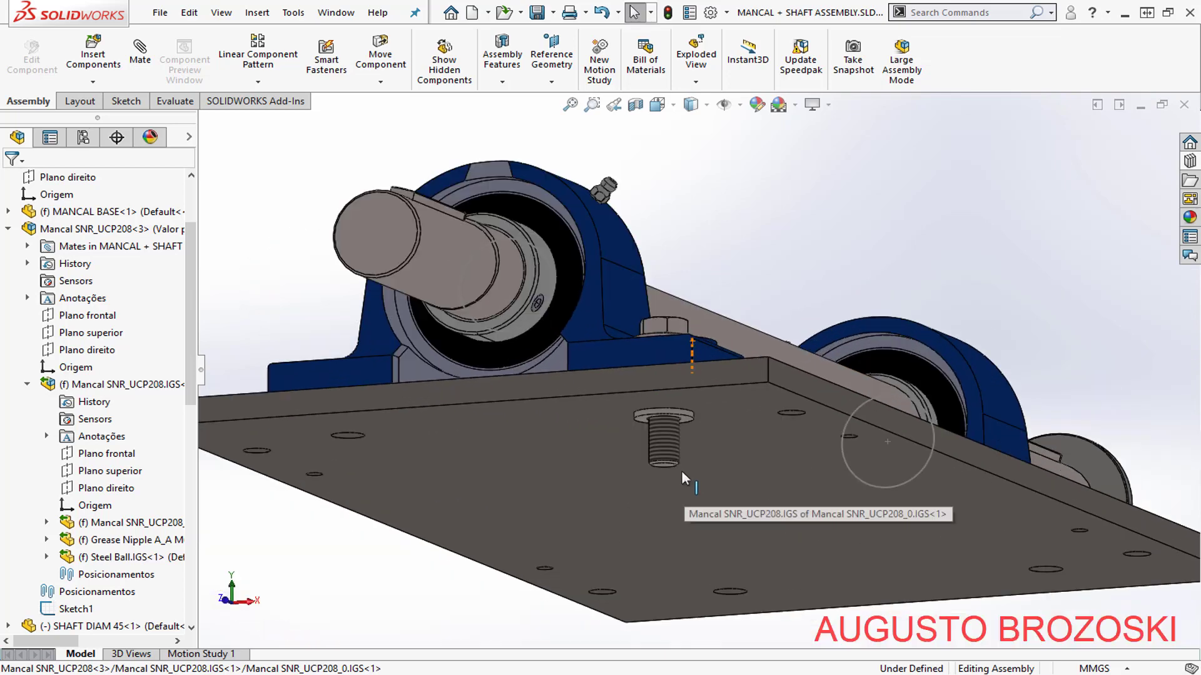
pyautogui.click(8, 230)
pyautogui.scroll(1, 18, 289)
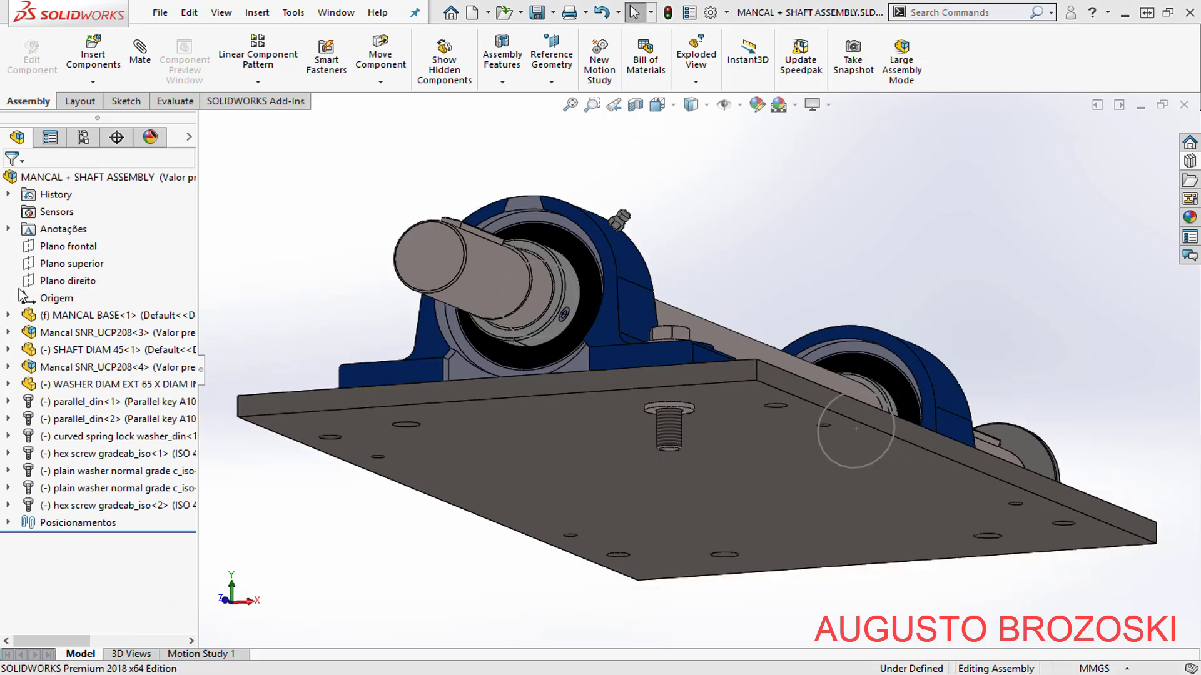
# - Insert one Curved Spring DIN 128 washer, size 12, from the DIN spring lock washers in the Toolbox, beside the base plate
pyautogui.click(1190, 162)
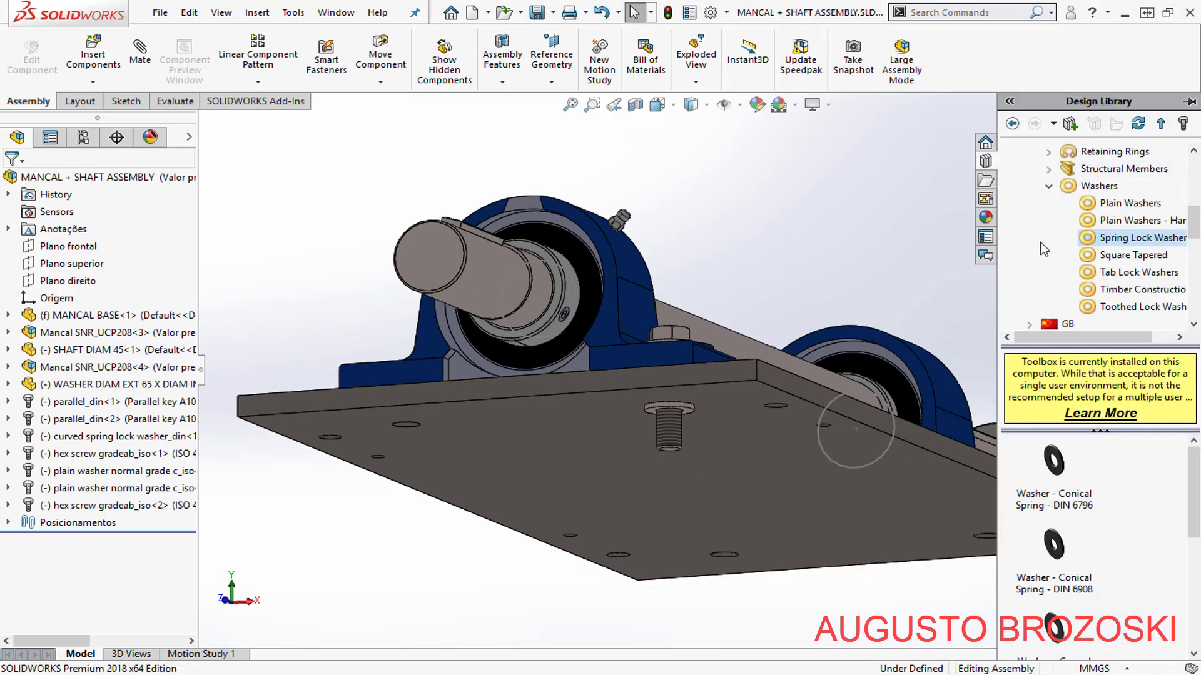
pyautogui.scroll(3, 1041, 243)
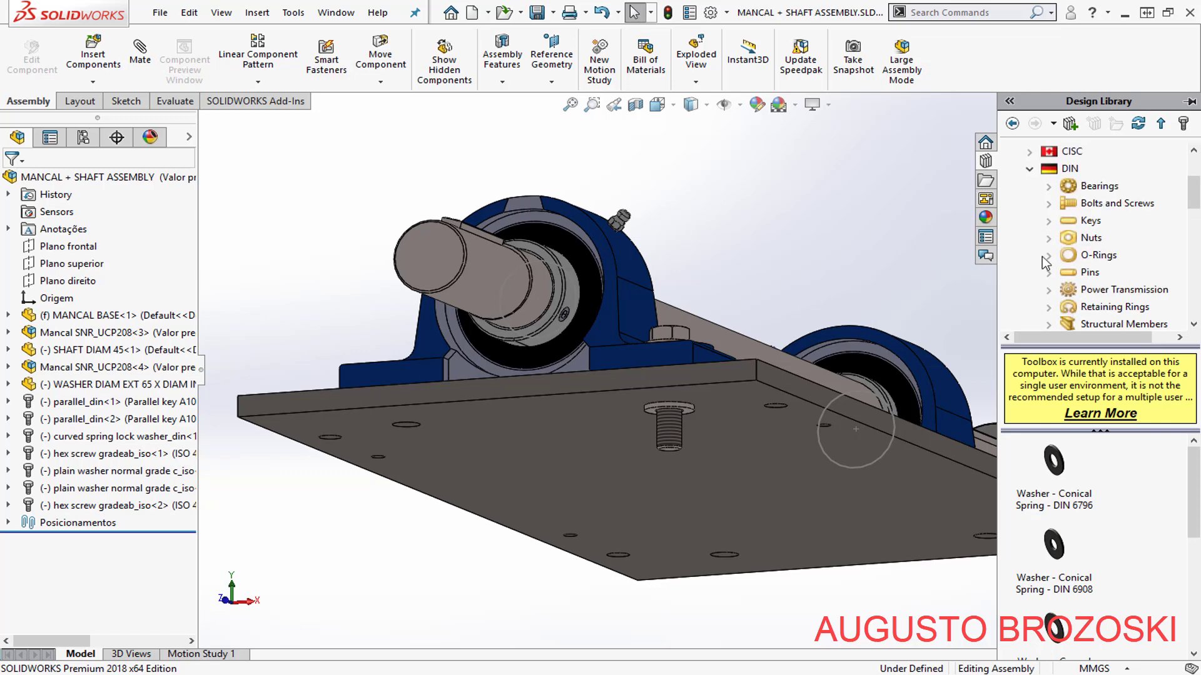
pyautogui.scroll(-3, 1042, 263)
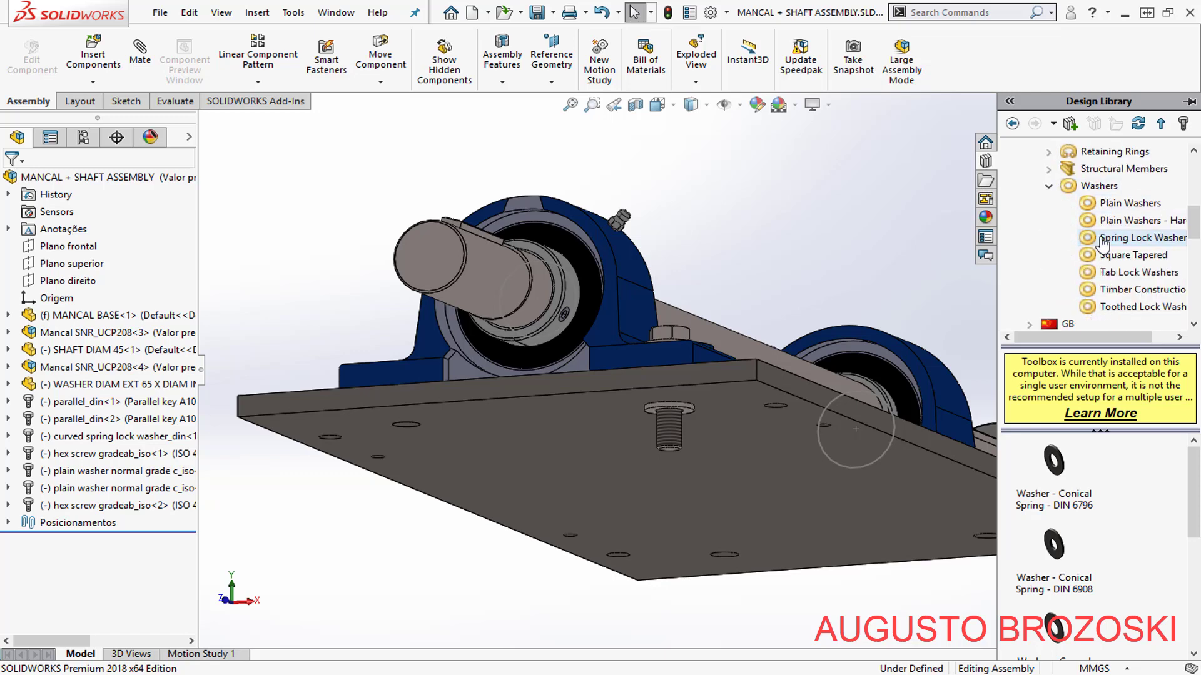
pyautogui.click(1102, 241)
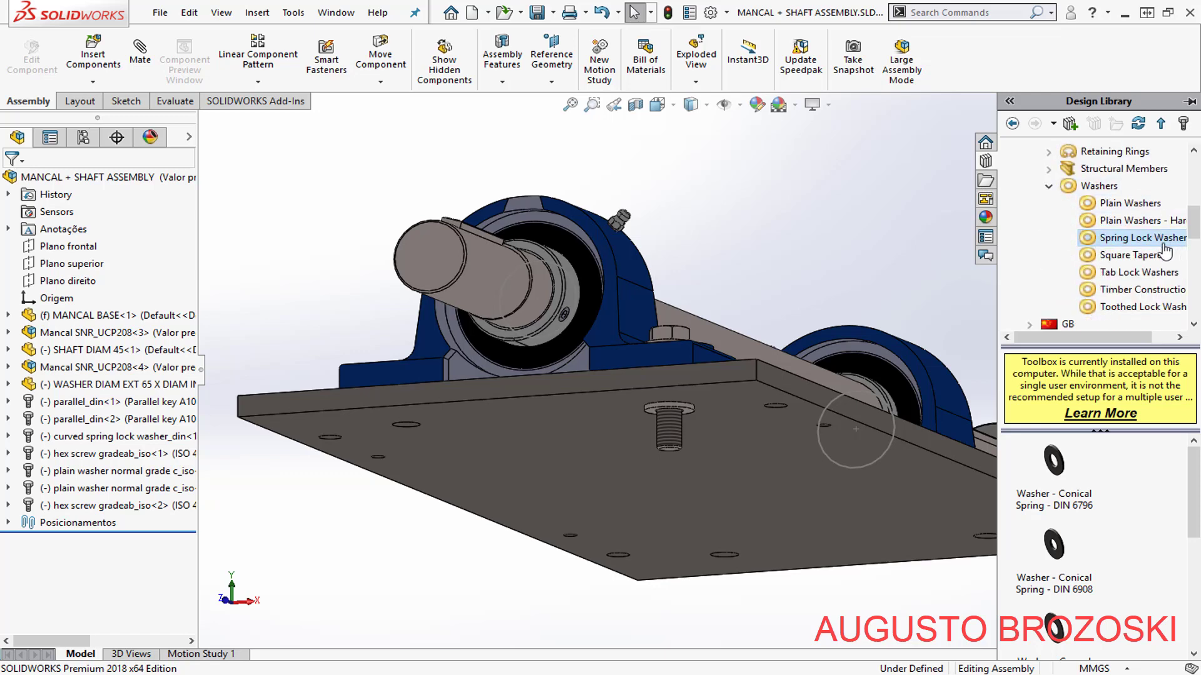
pyautogui.scroll(-3, 1137, 575)
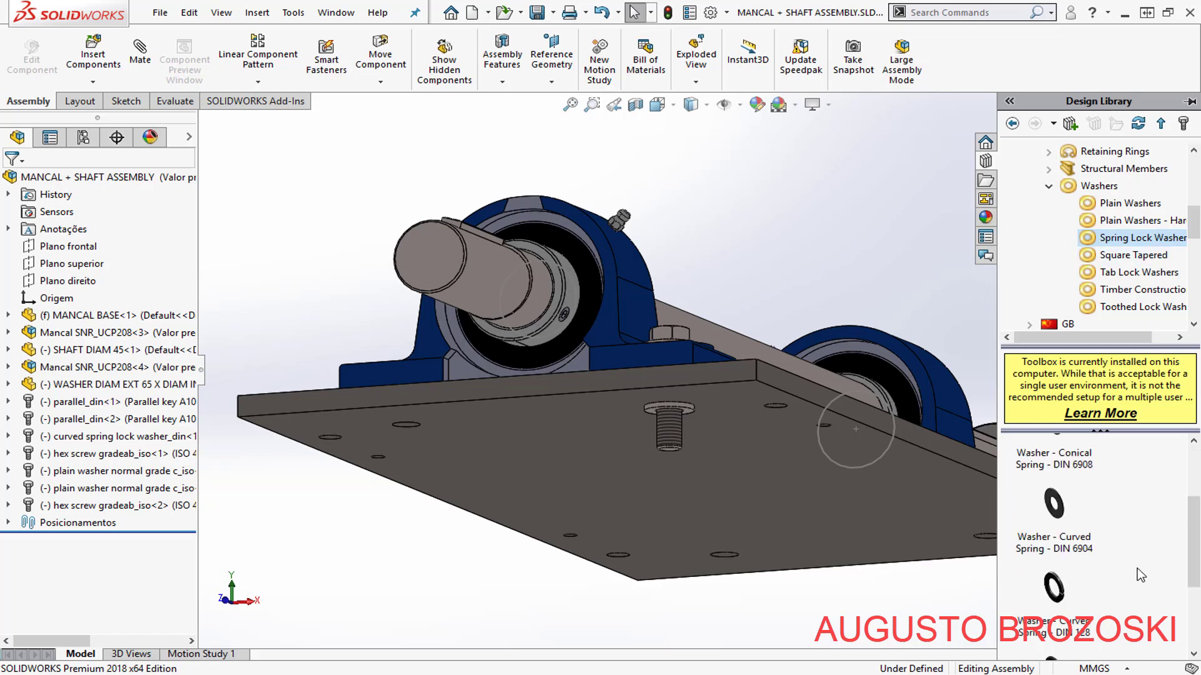
pyautogui.moveTo(1057, 469); pyautogui.dragTo(581, 576)
pyautogui.moveTo(483, 566); pyautogui.dragTo(481, 565)
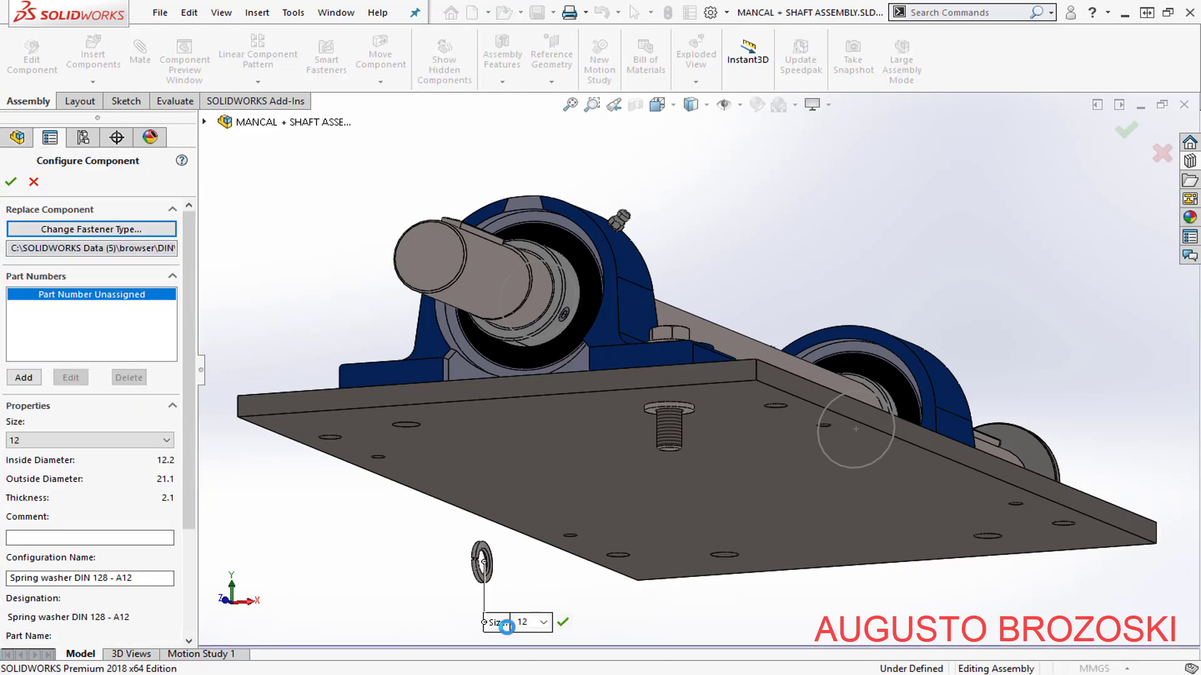
pyautogui.click(11, 182)
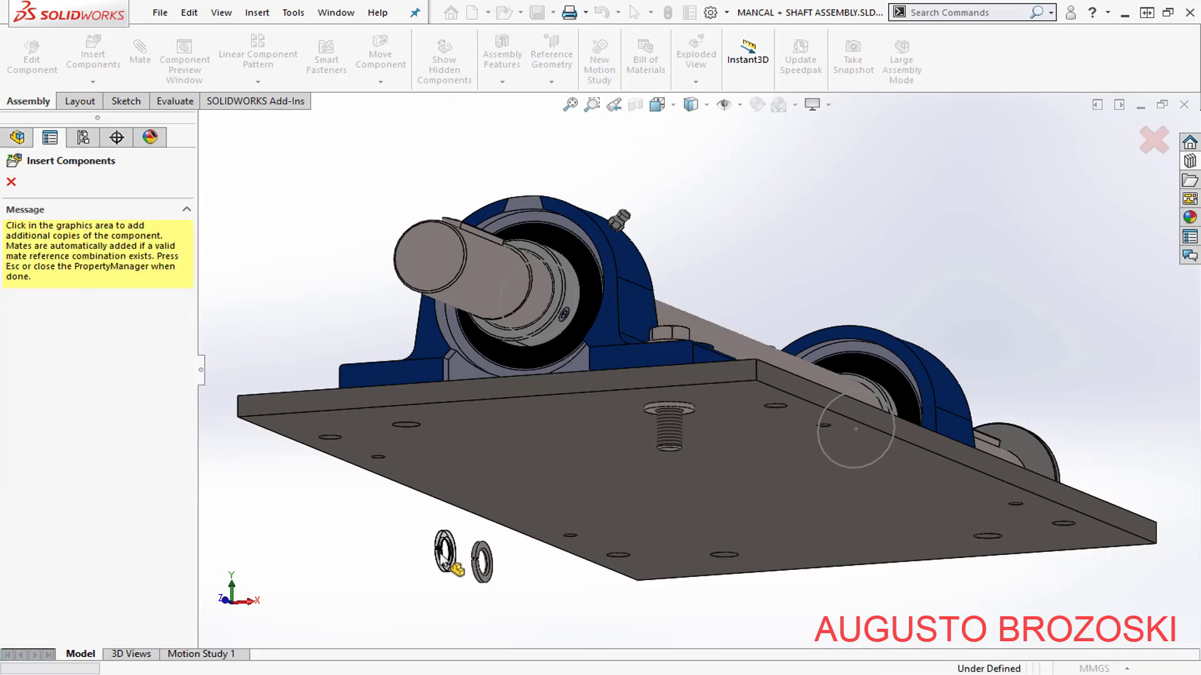
pyautogui.press('Escape')
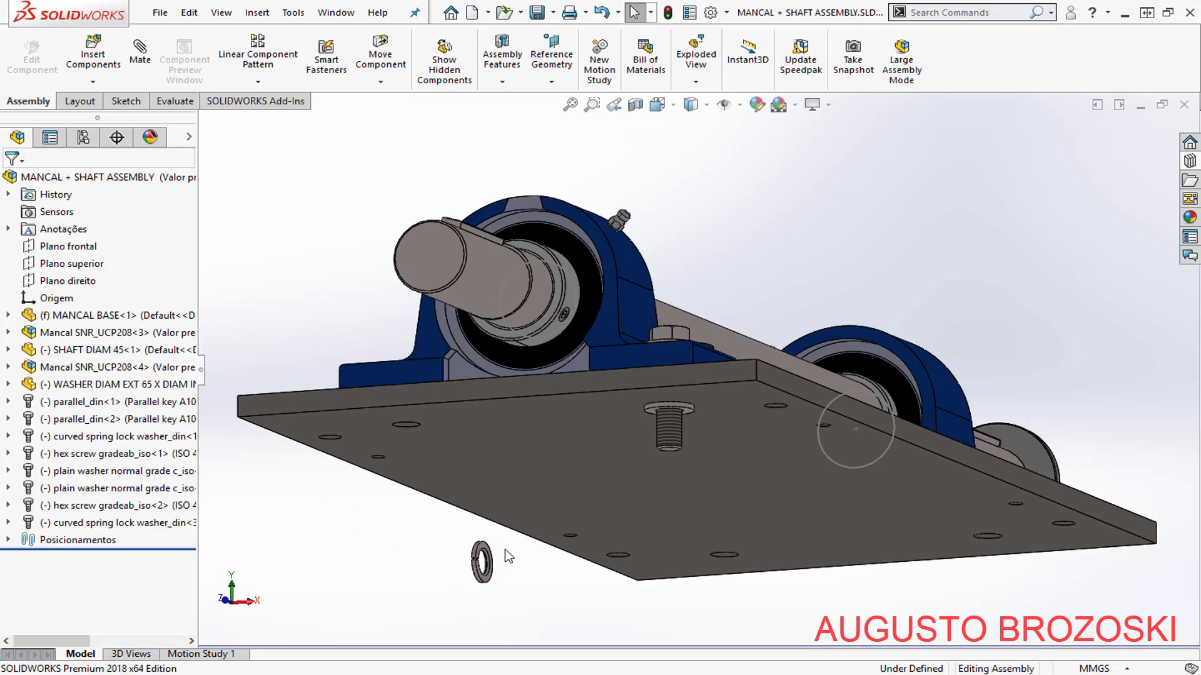
# - Add a coincident mate between the new spring washer's flat face and the underside of the plain washer below the base plate
pyautogui.scroll(-5, 463, 526)
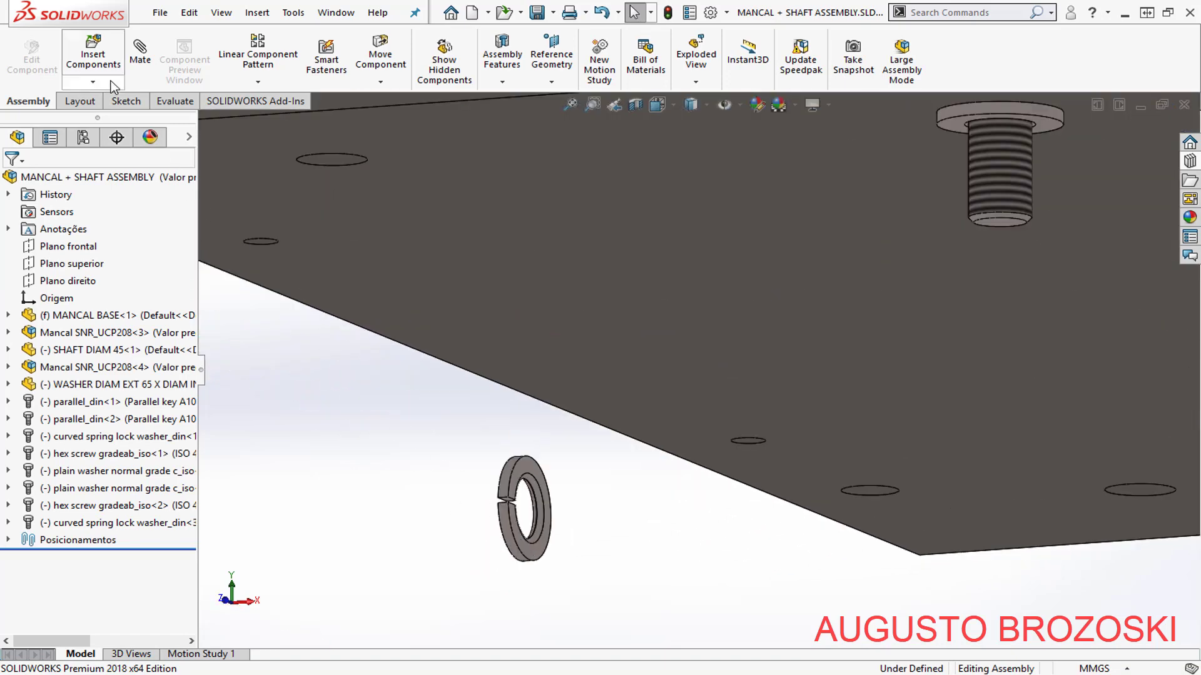
pyautogui.click(140, 55)
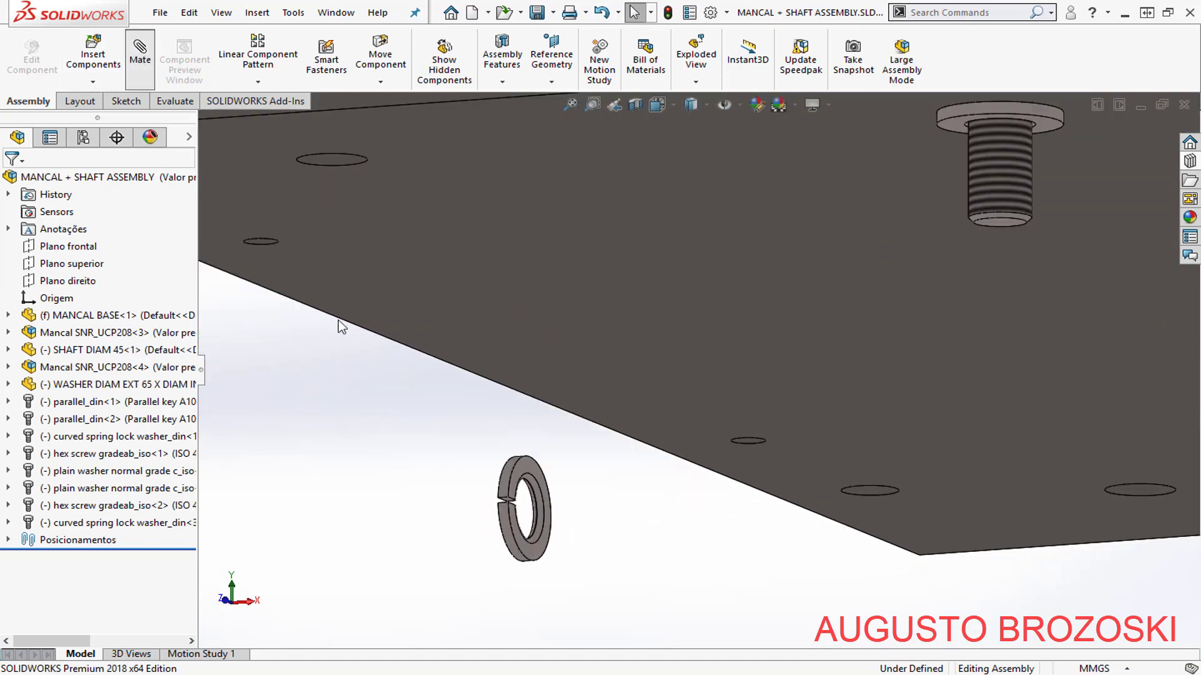
pyautogui.click(530, 466)
pyautogui.press('z')
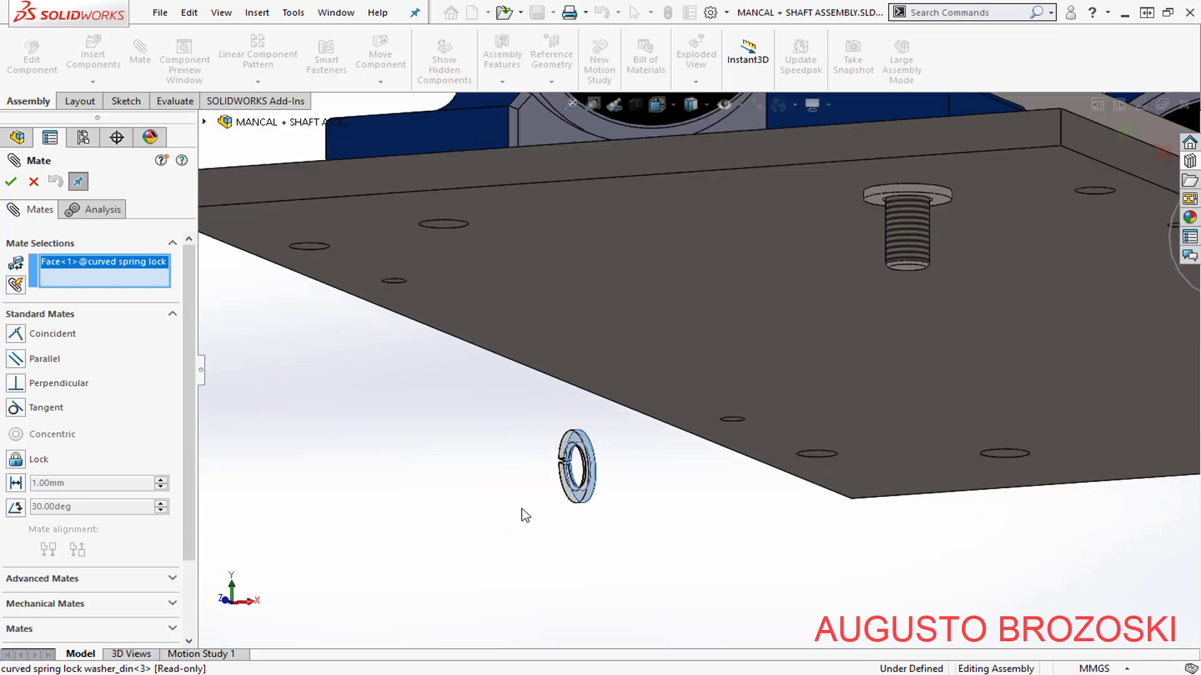
pyautogui.scroll(5, 595, 426)
pyautogui.scroll(-10, 883, 253)
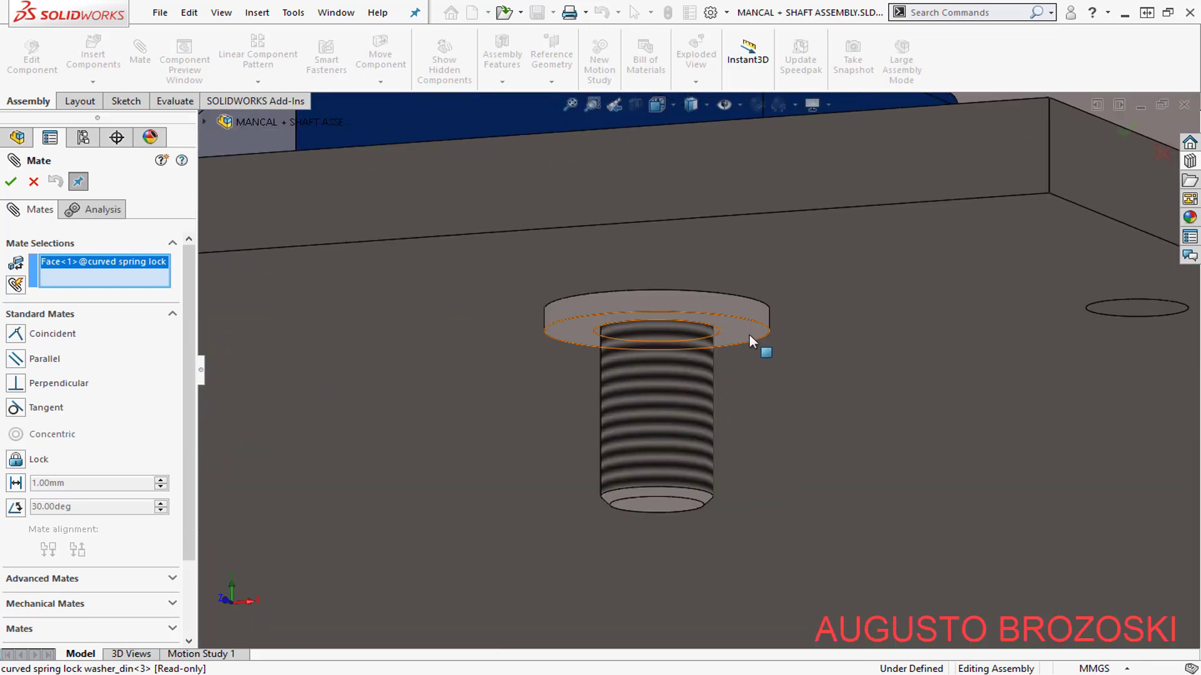
pyautogui.click(724, 335)
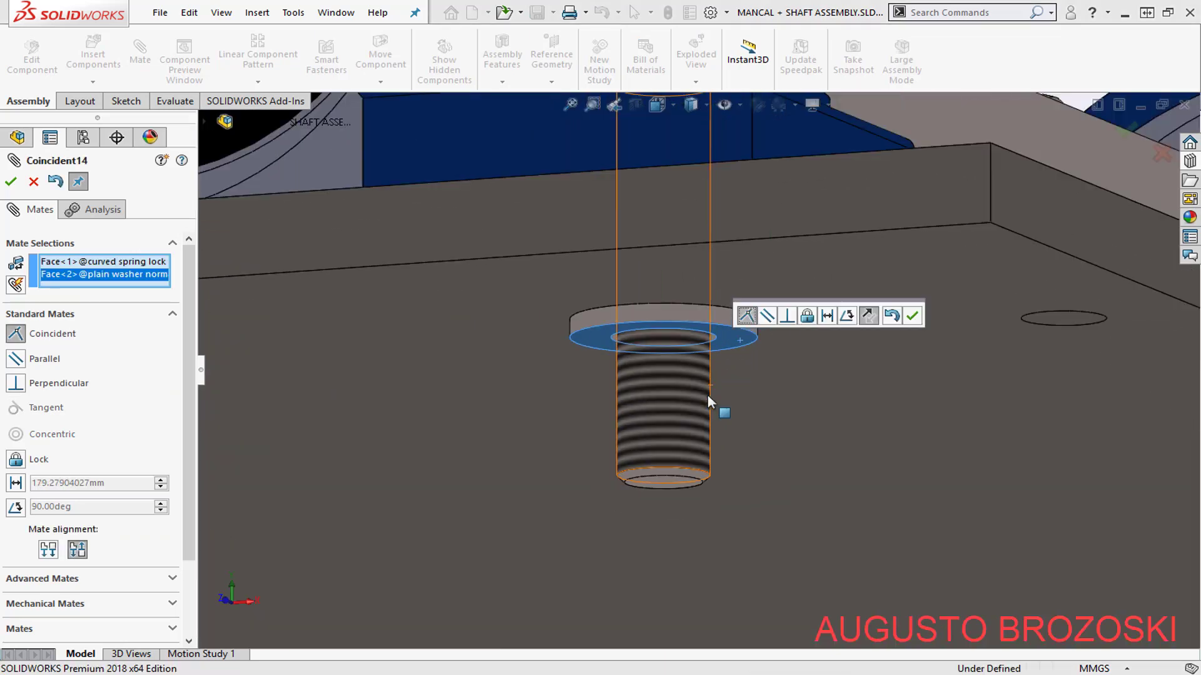
pyautogui.scroll(5, 707, 395)
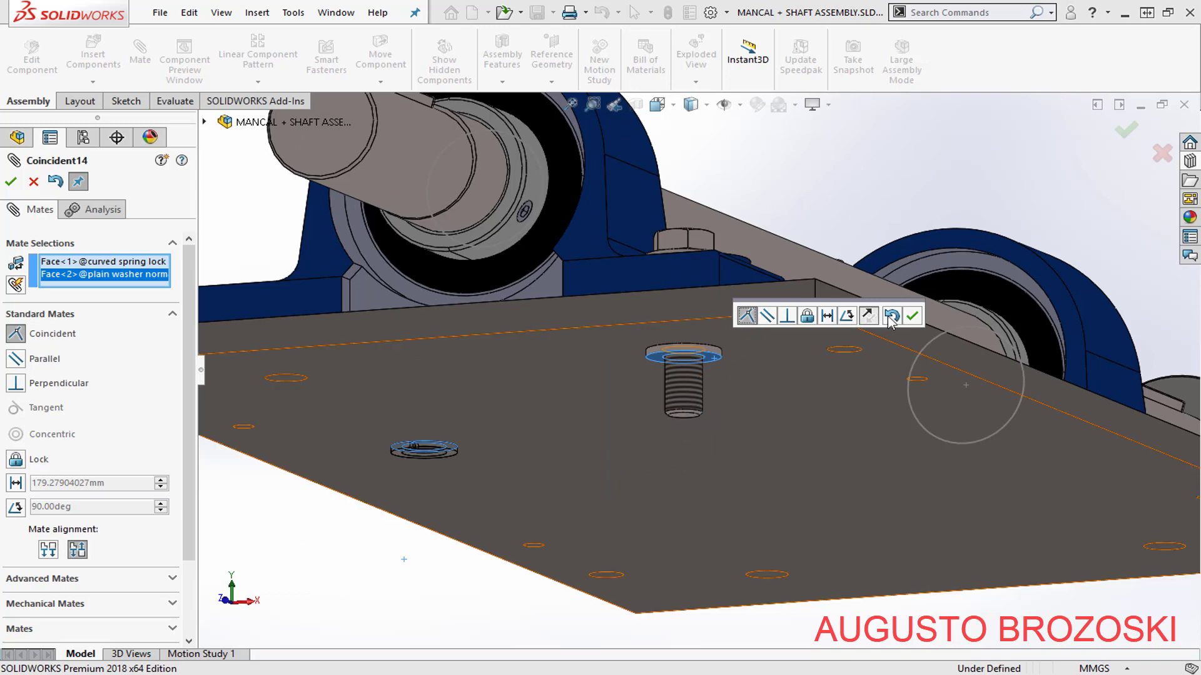
pyautogui.click(913, 319)
# - Add a concentric mate between the spring washer's outer face and the plain washer's rim, and finish mating
pyautogui.scroll(-8, 445, 445)
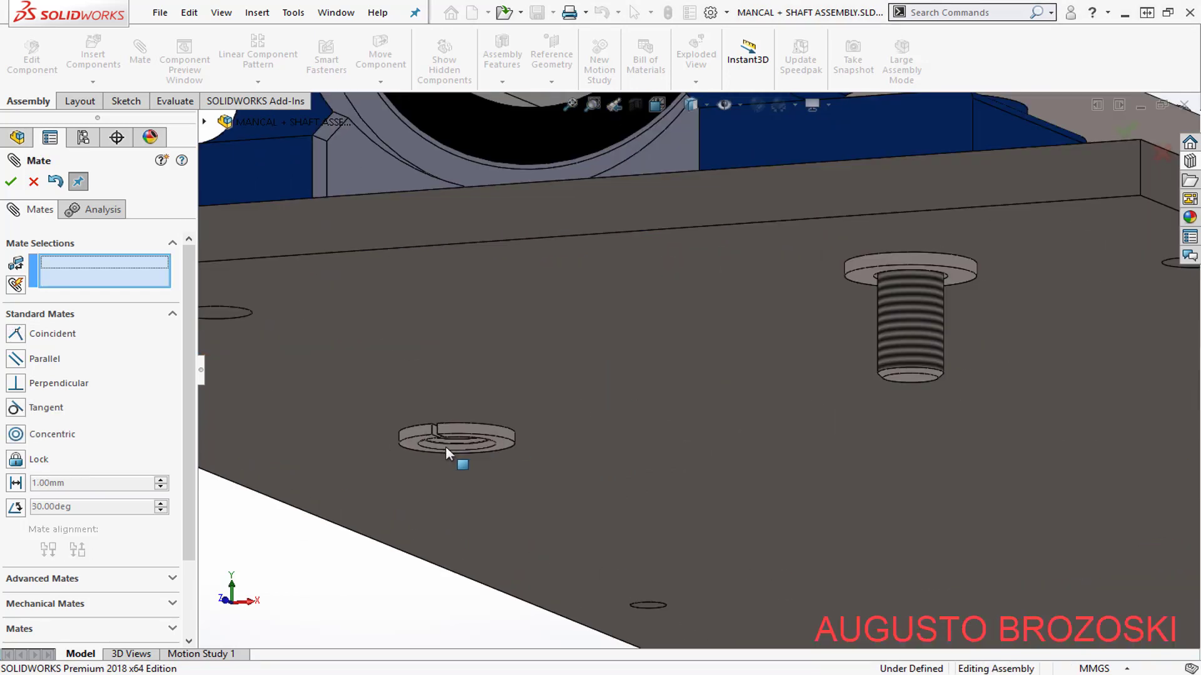
pyautogui.click(630, 383)
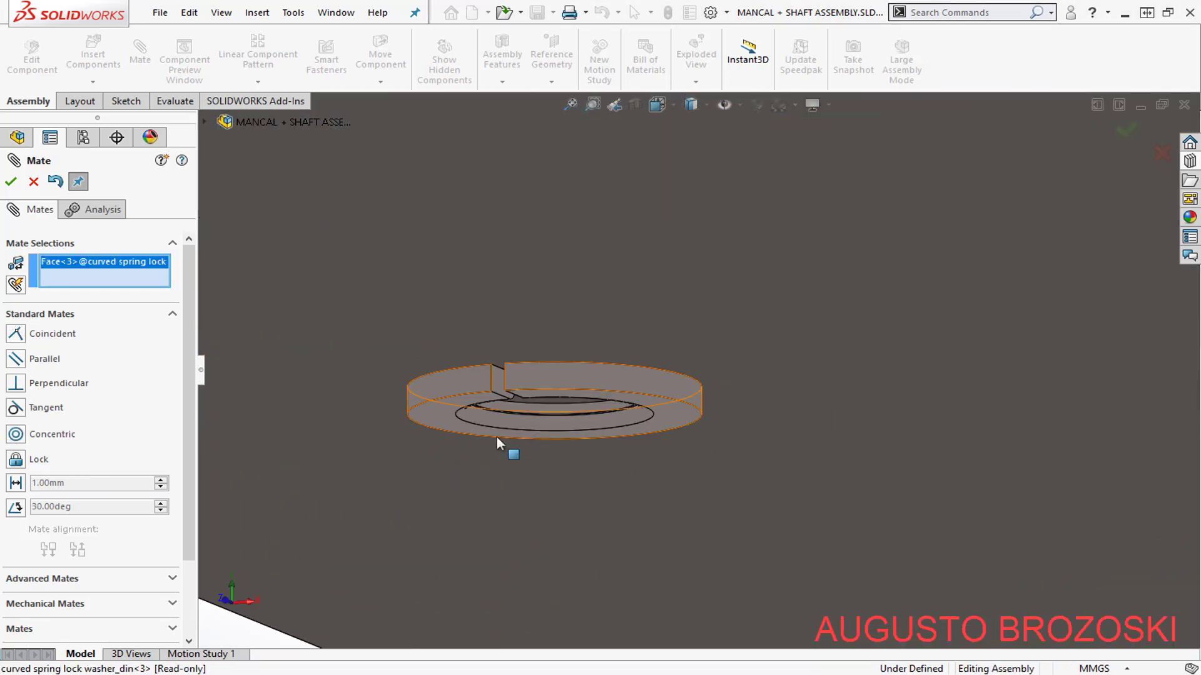
pyautogui.scroll(4, 499, 448)
pyautogui.scroll(3, 483, 433)
pyautogui.scroll(-8, 925, 282)
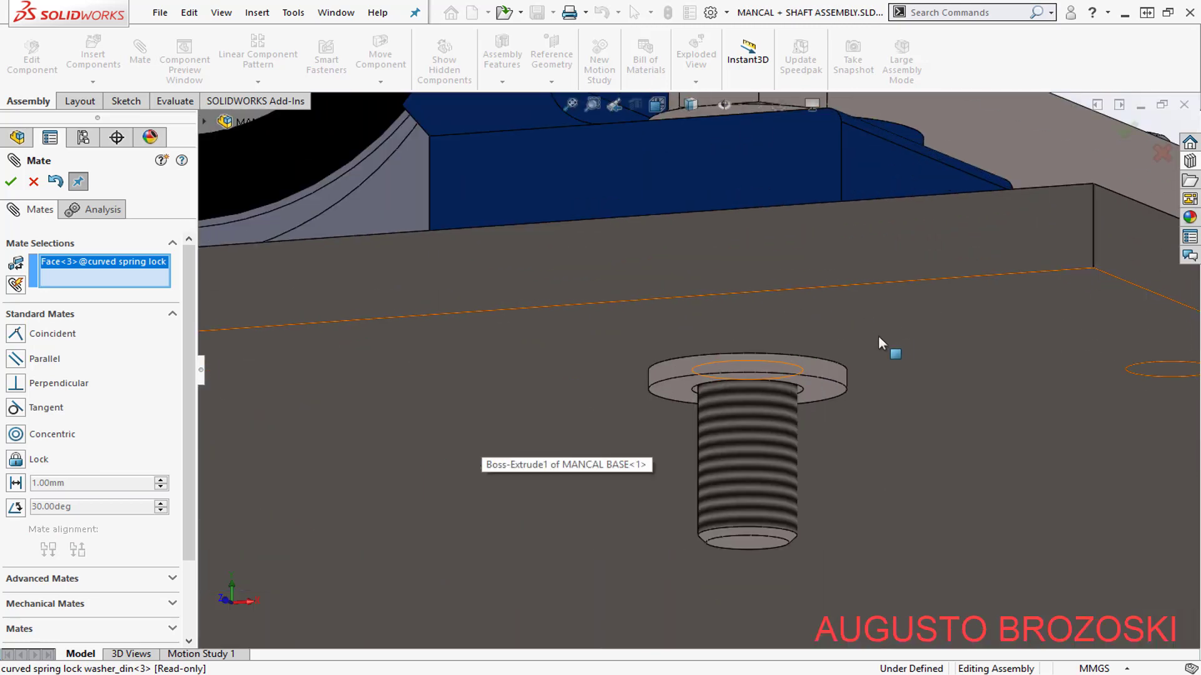
pyautogui.click(513, 410)
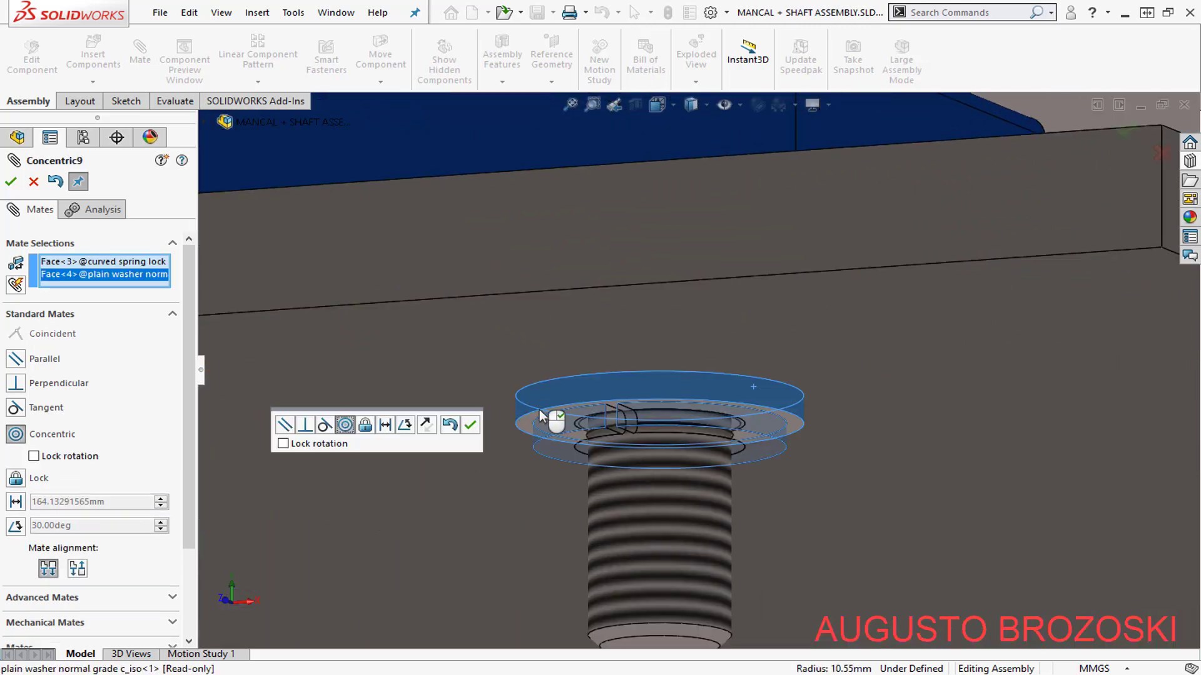
pyautogui.click(470, 427)
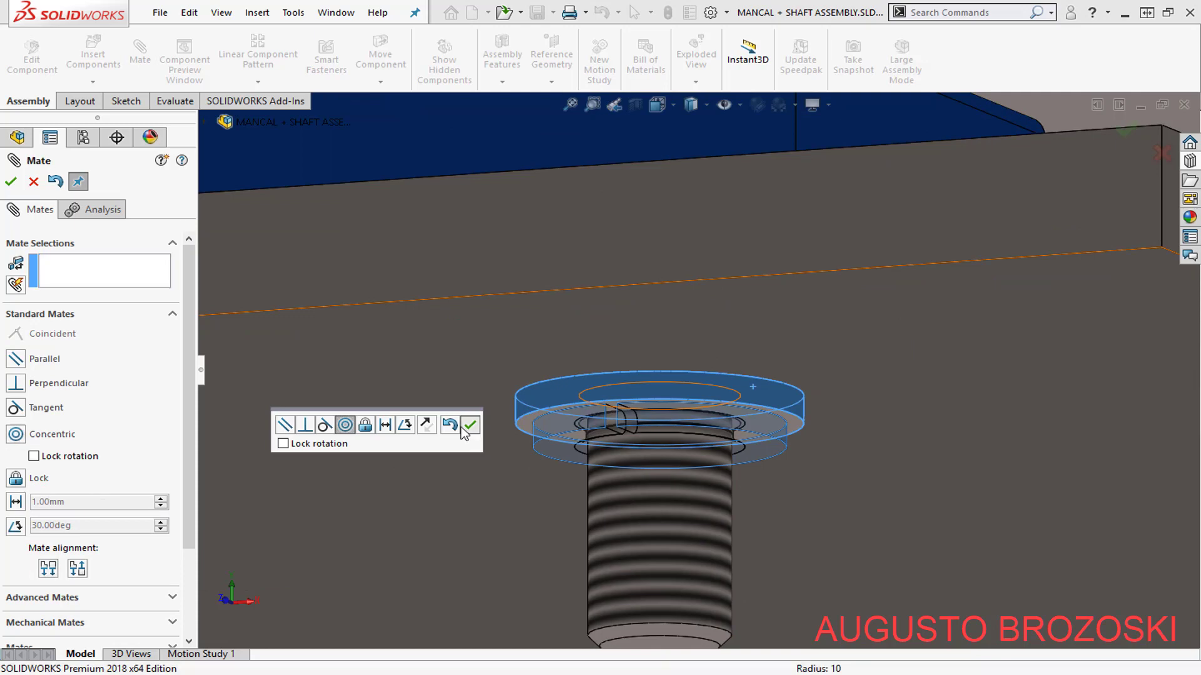
pyautogui.press('Escape')
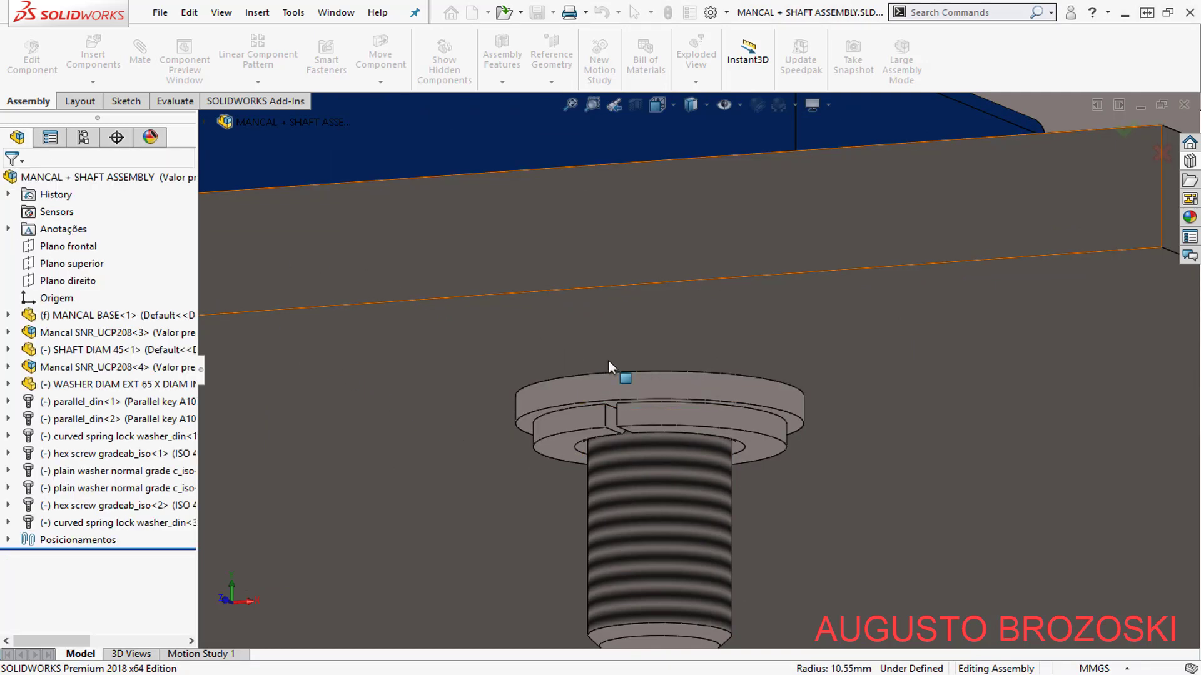
# - Show the assembly in isometric view and check the hex nut's entry in the PDF drawing's parts list
pyautogui.click(668, 103)
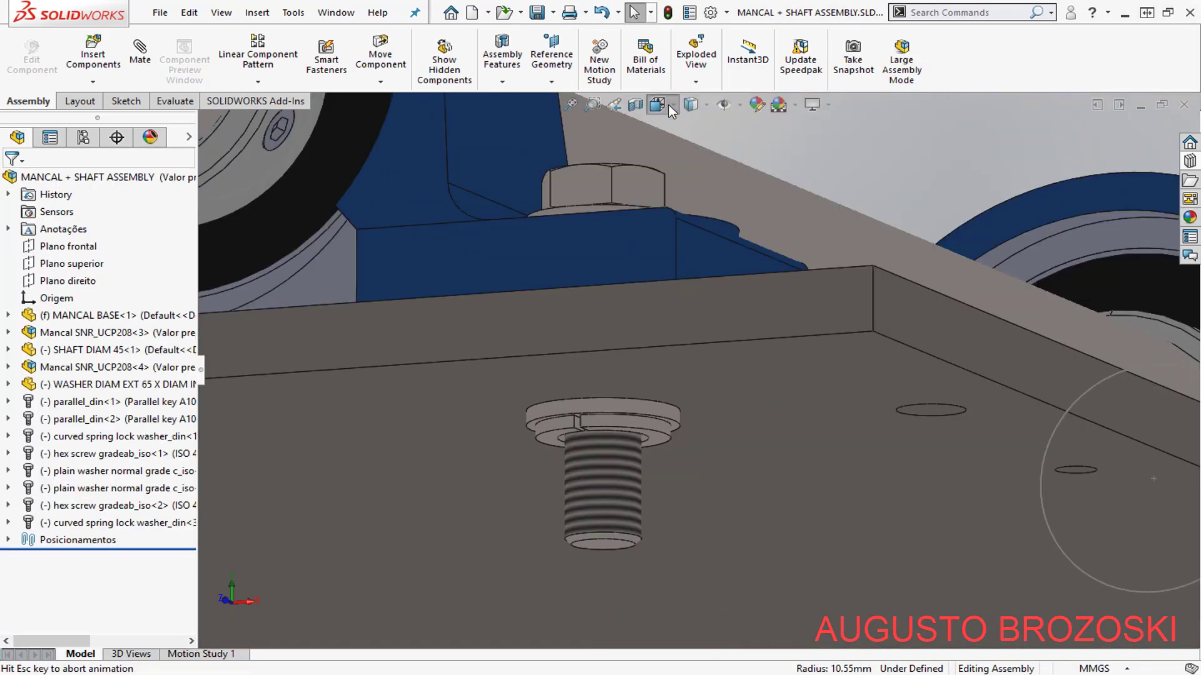
pyautogui.click(696, 144)
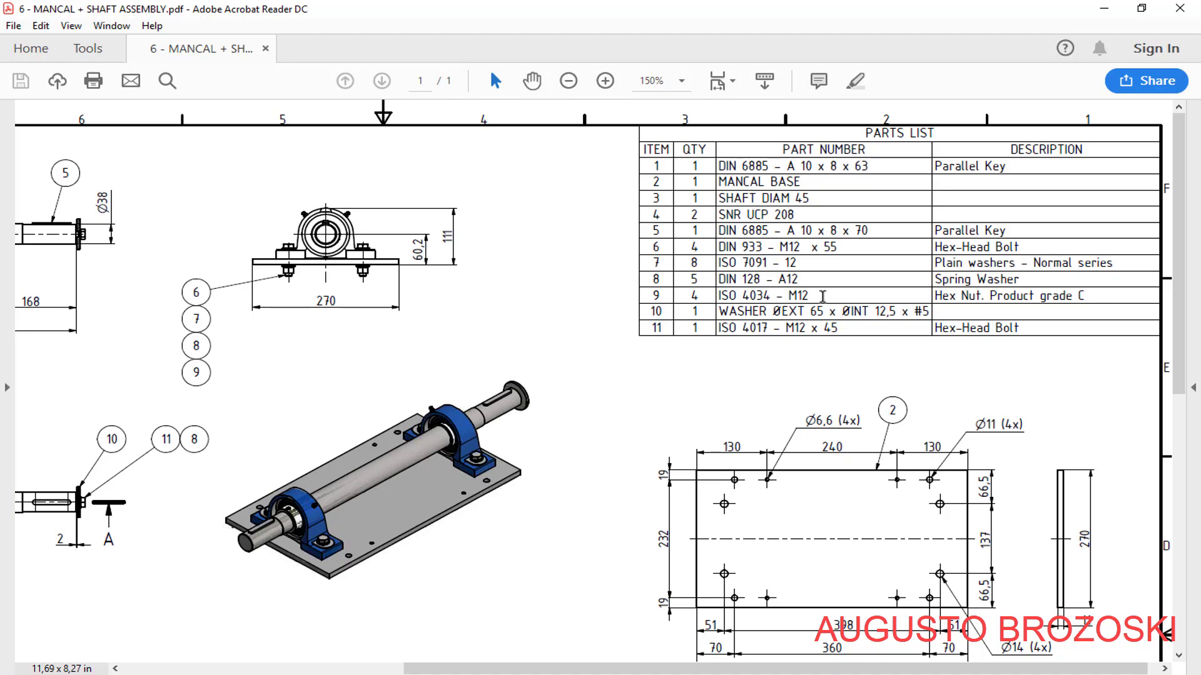
pyautogui.click(1103, 9)
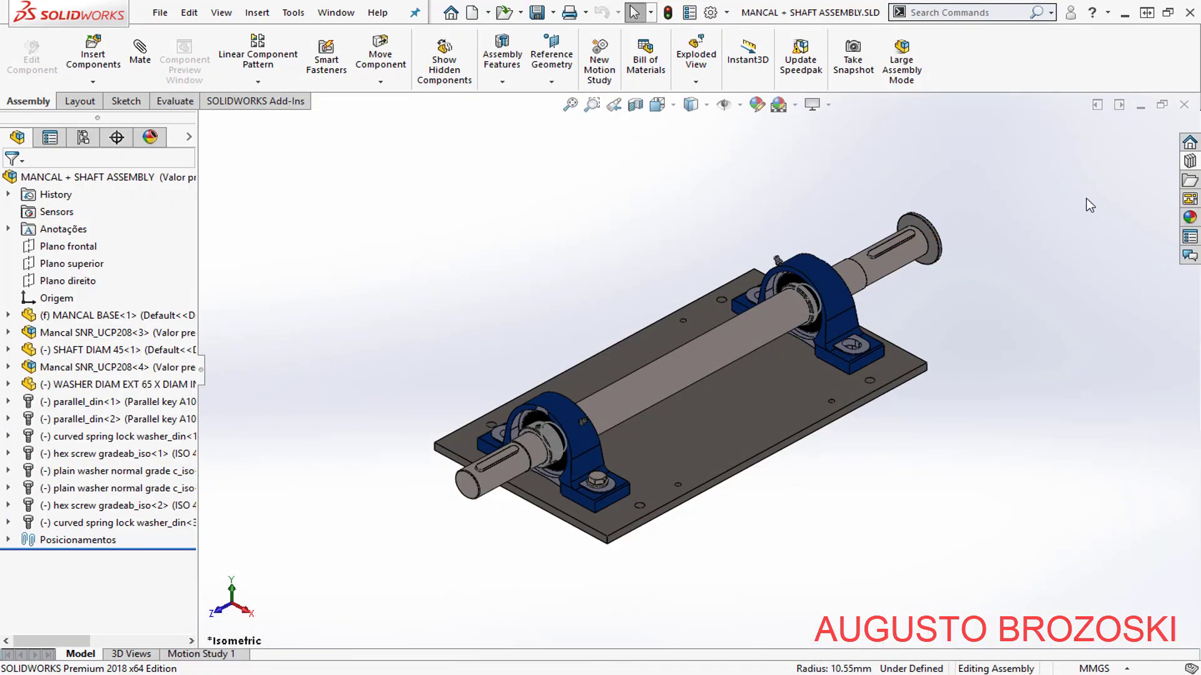
# - Insert one Hex Nut Grade C ISO 4034, size M12, from the ISO hex nuts in the Toolbox, beside the base plate
pyautogui.click(1189, 162)
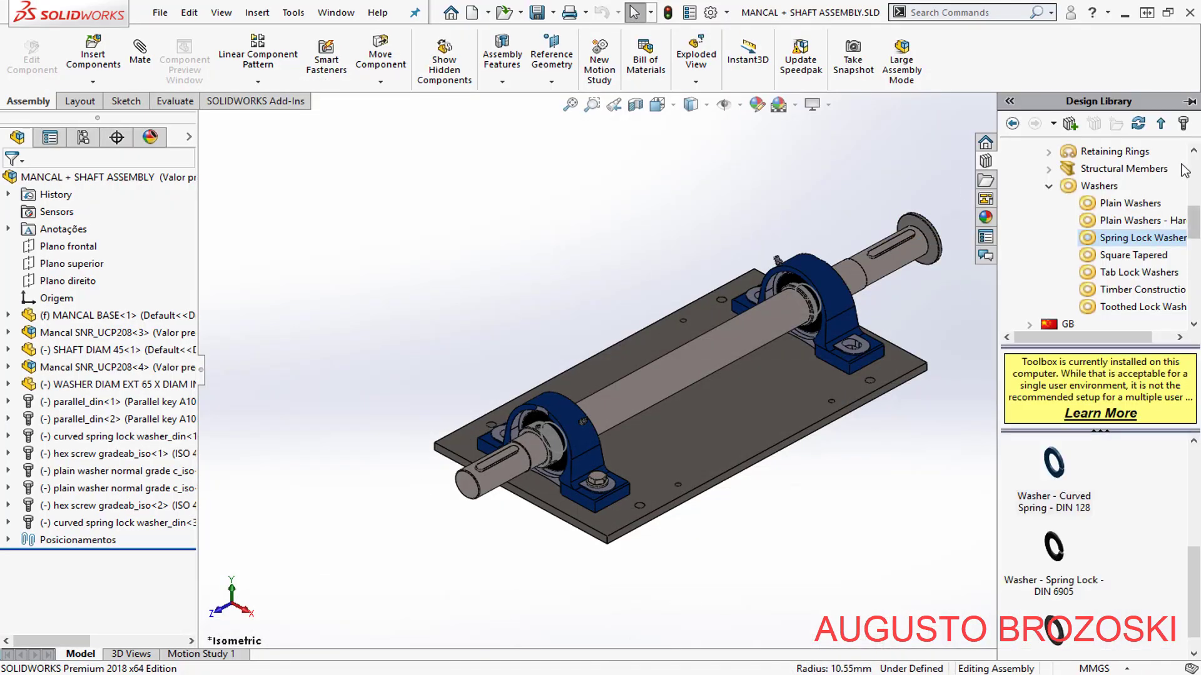
pyautogui.click(1050, 187)
pyautogui.scroll(-2, 1057, 266)
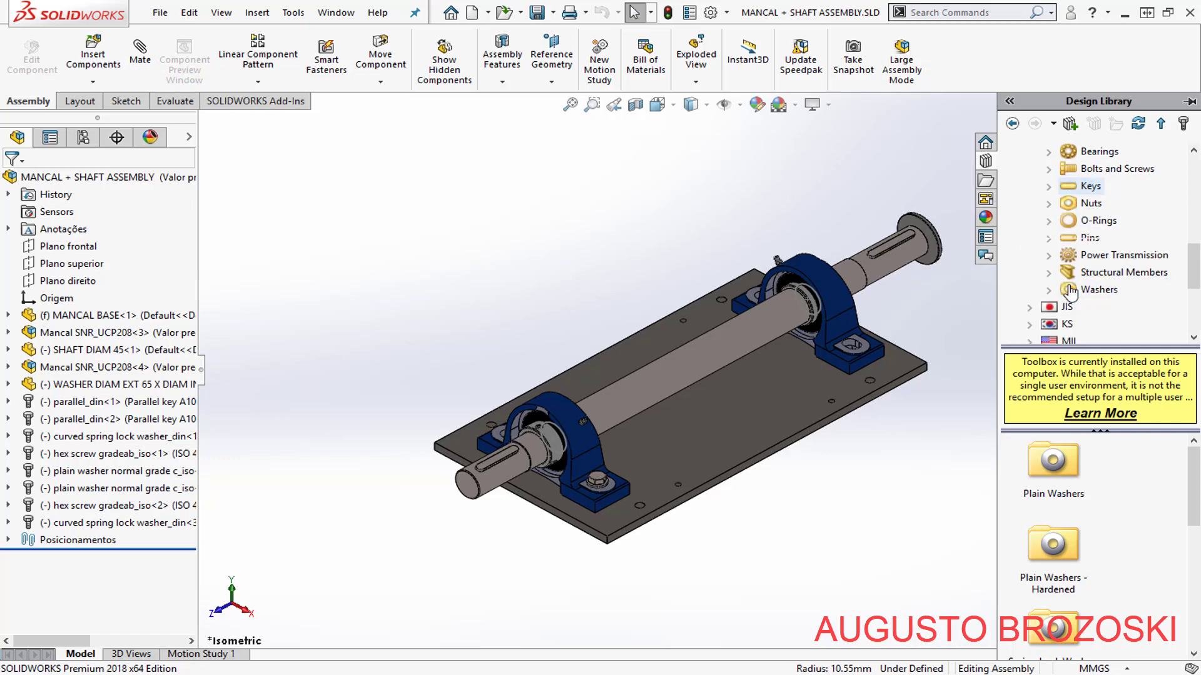
pyautogui.click(1049, 204)
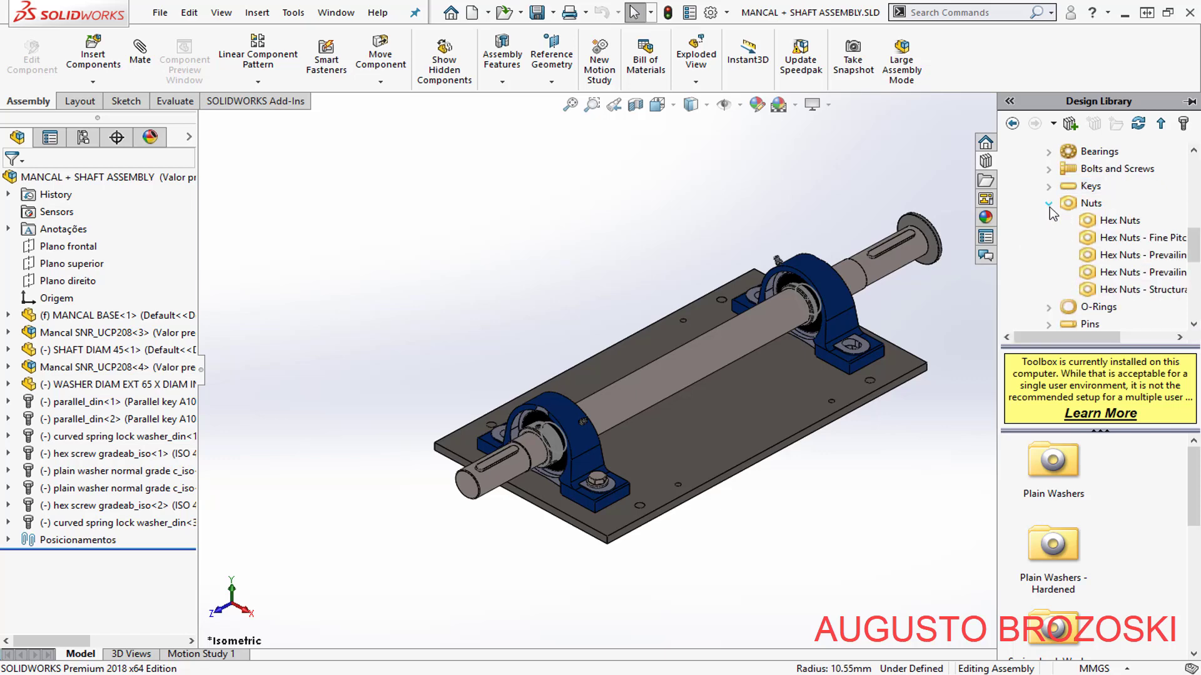
pyautogui.click(1118, 221)
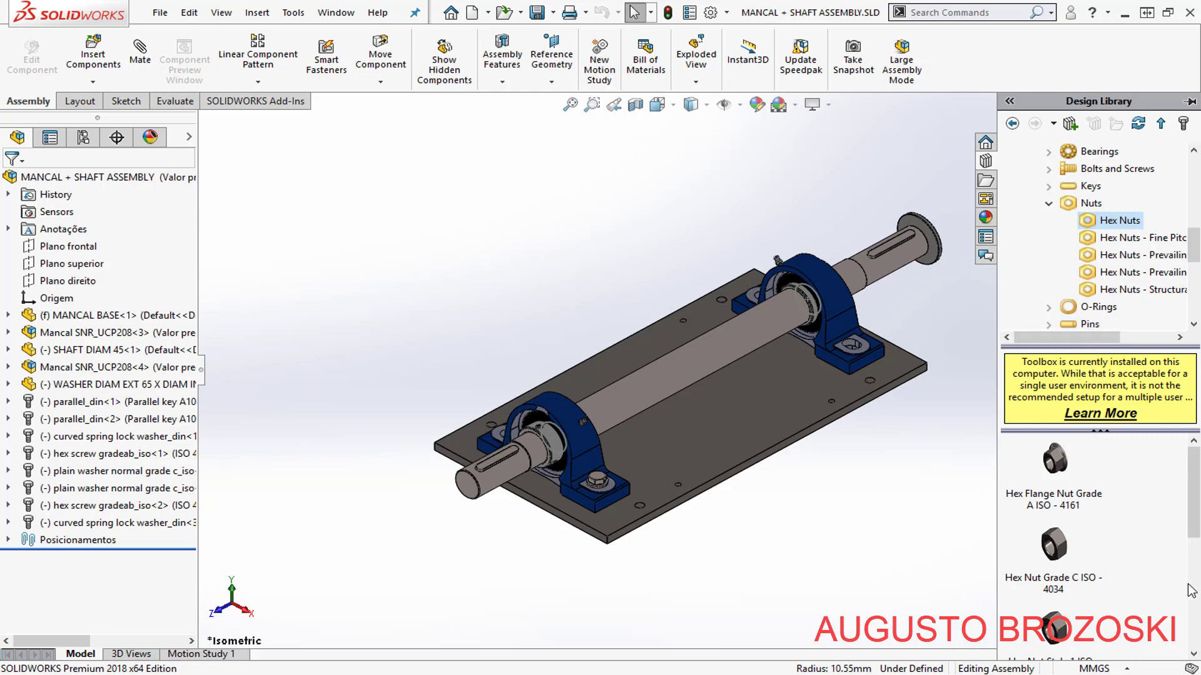
pyautogui.scroll(-1, 1127, 560)
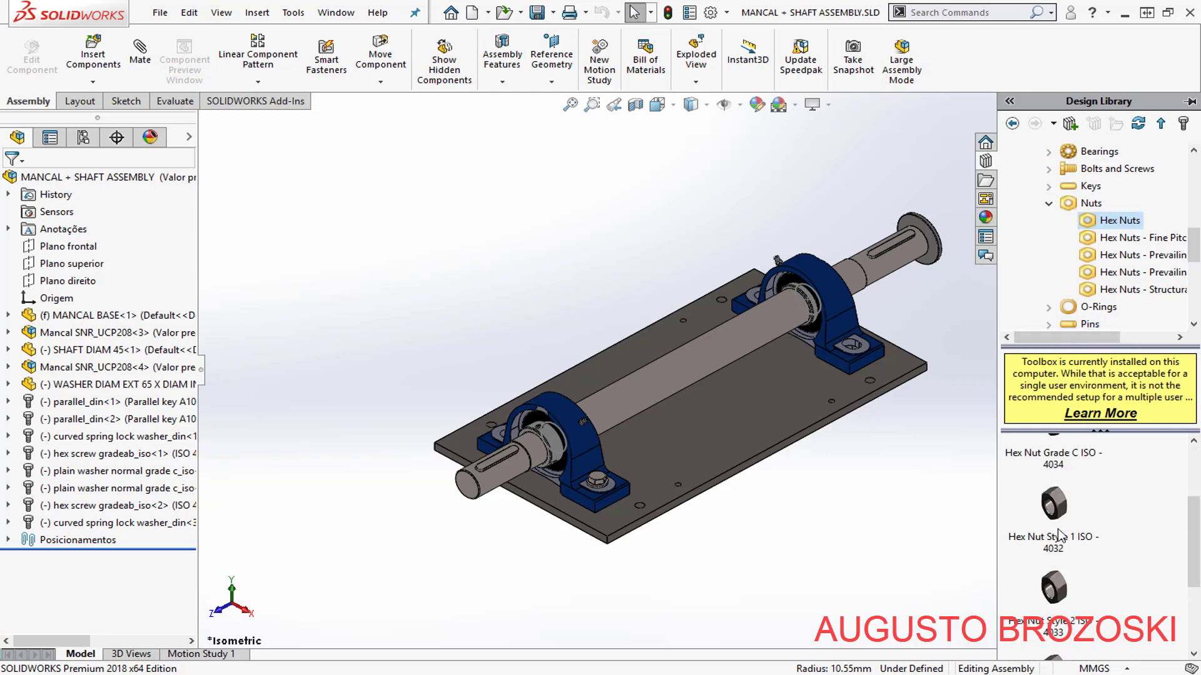
pyautogui.scroll(2, 1070, 519)
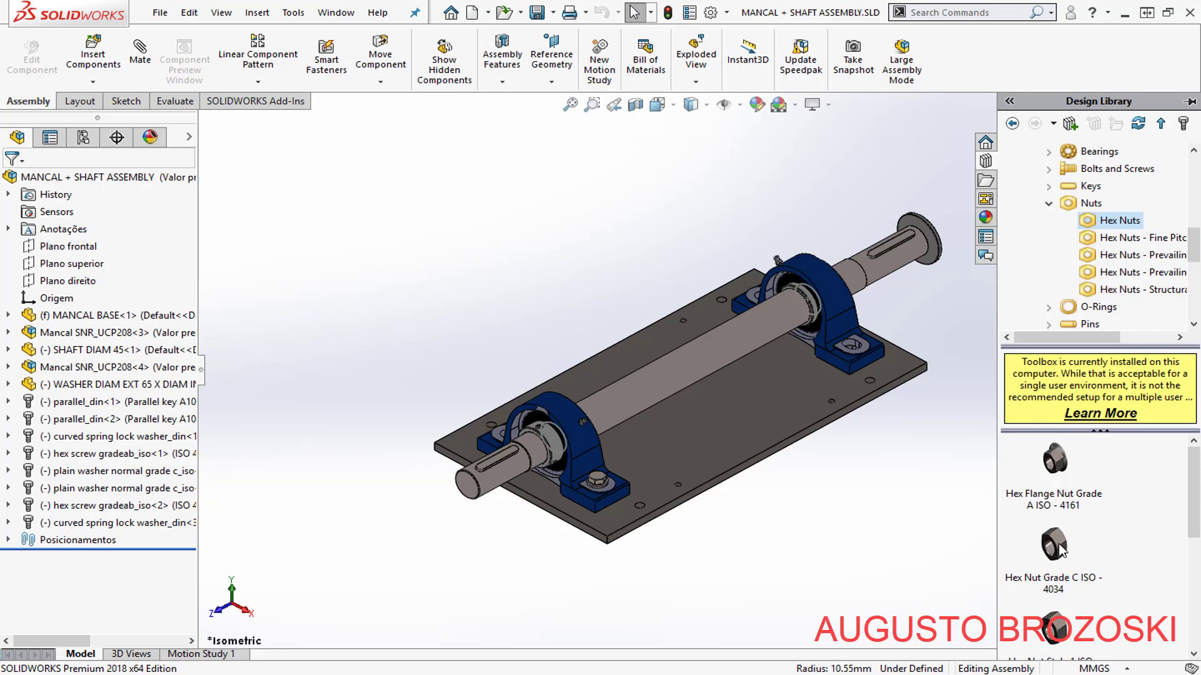
pyautogui.moveTo(1061, 549); pyautogui.dragTo(696, 540)
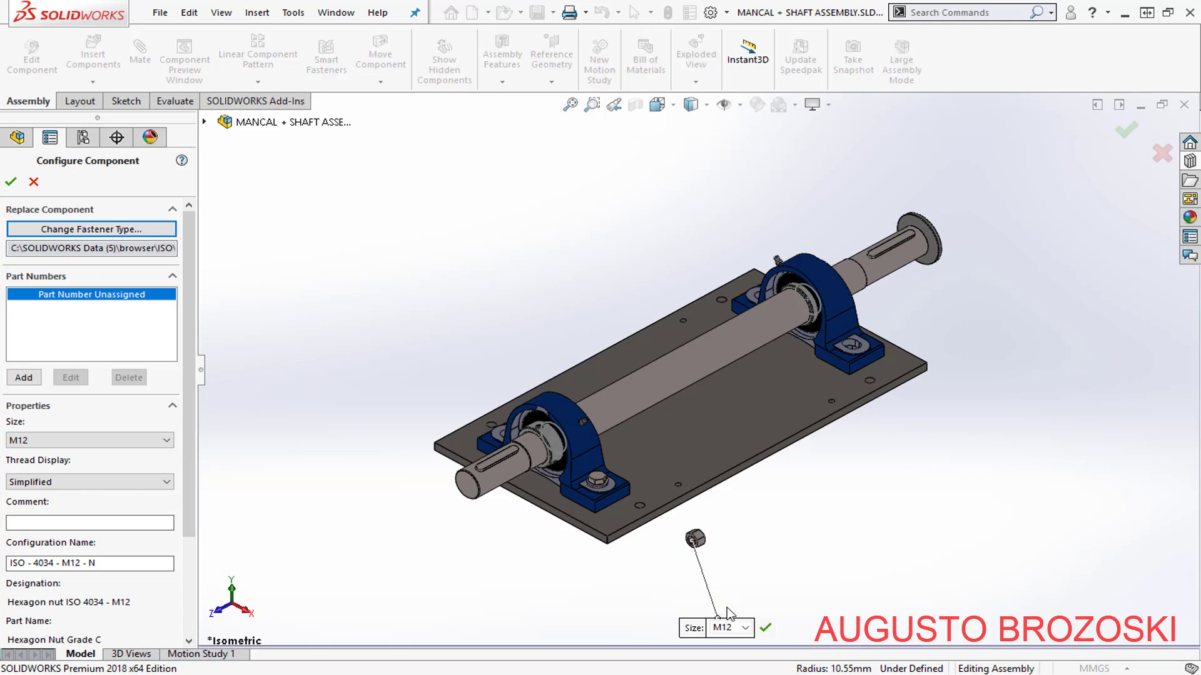
pyautogui.click(10, 182)
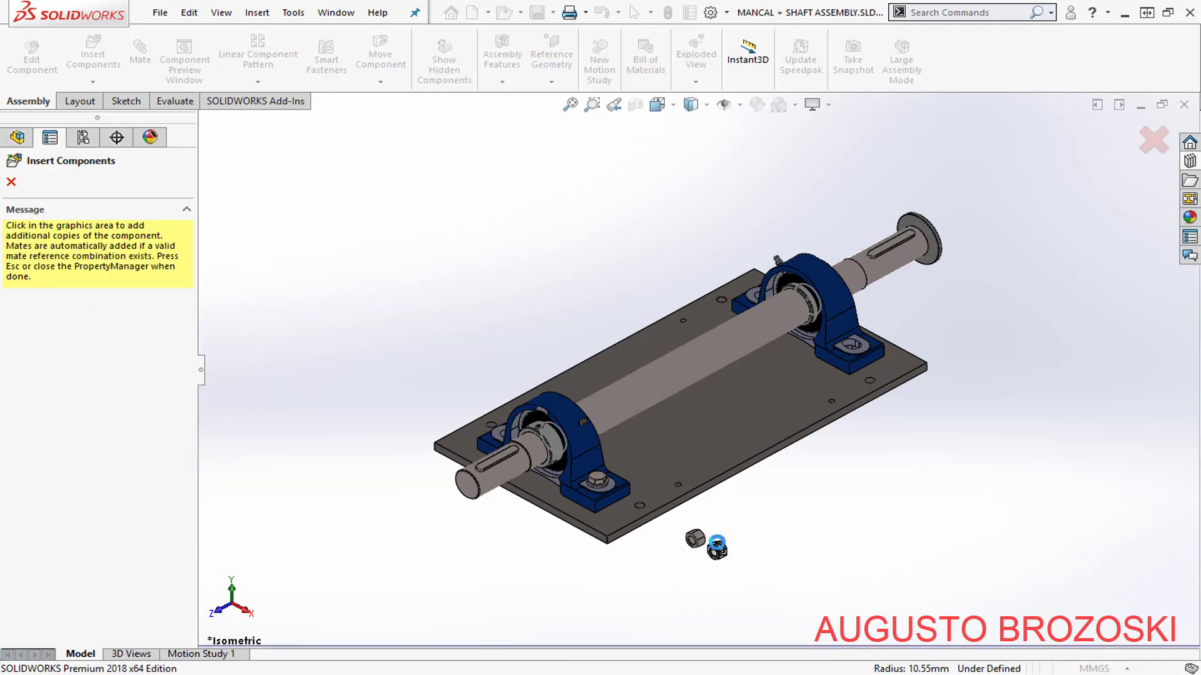
pyautogui.scroll(-5, 718, 544)
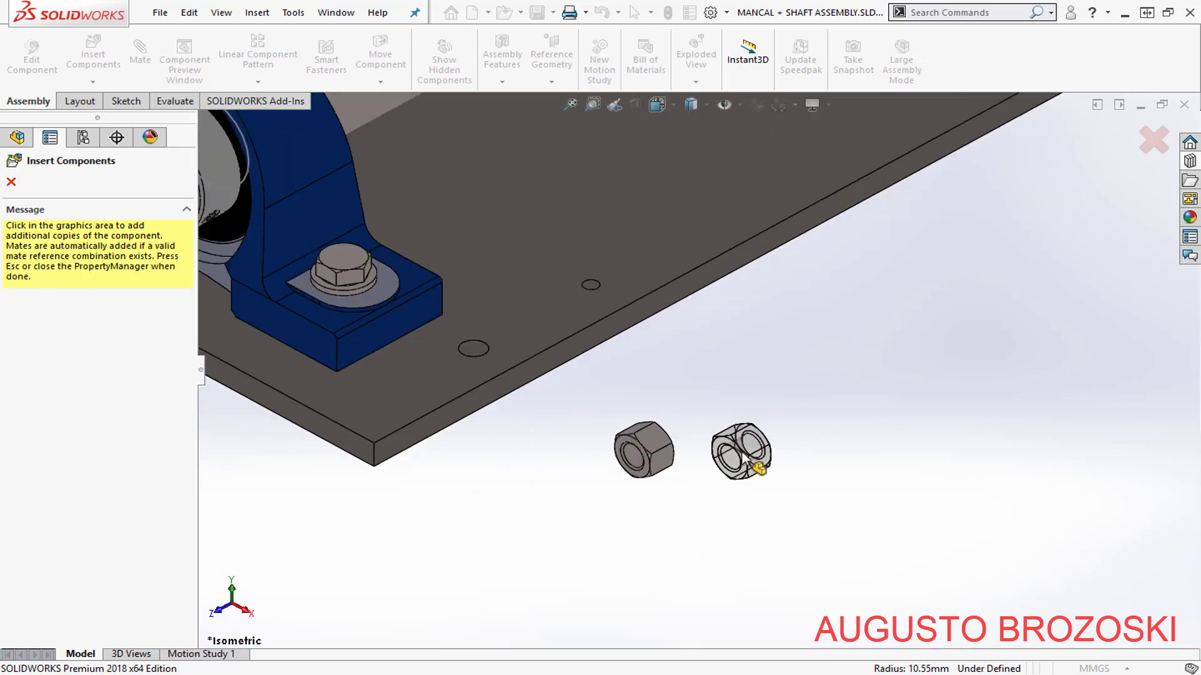
pyautogui.press('Escape')
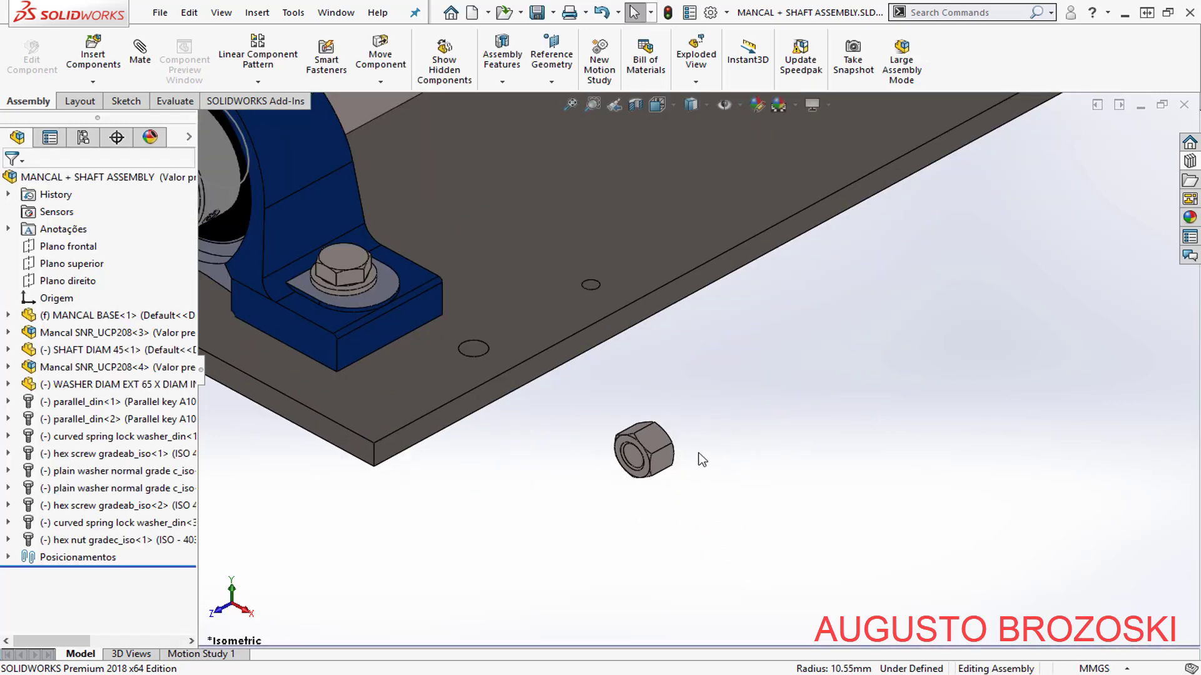
# - Add a coincident mate between the hex nut's end face and the underside of the spring washer below the base plate
pyautogui.click(140, 56)
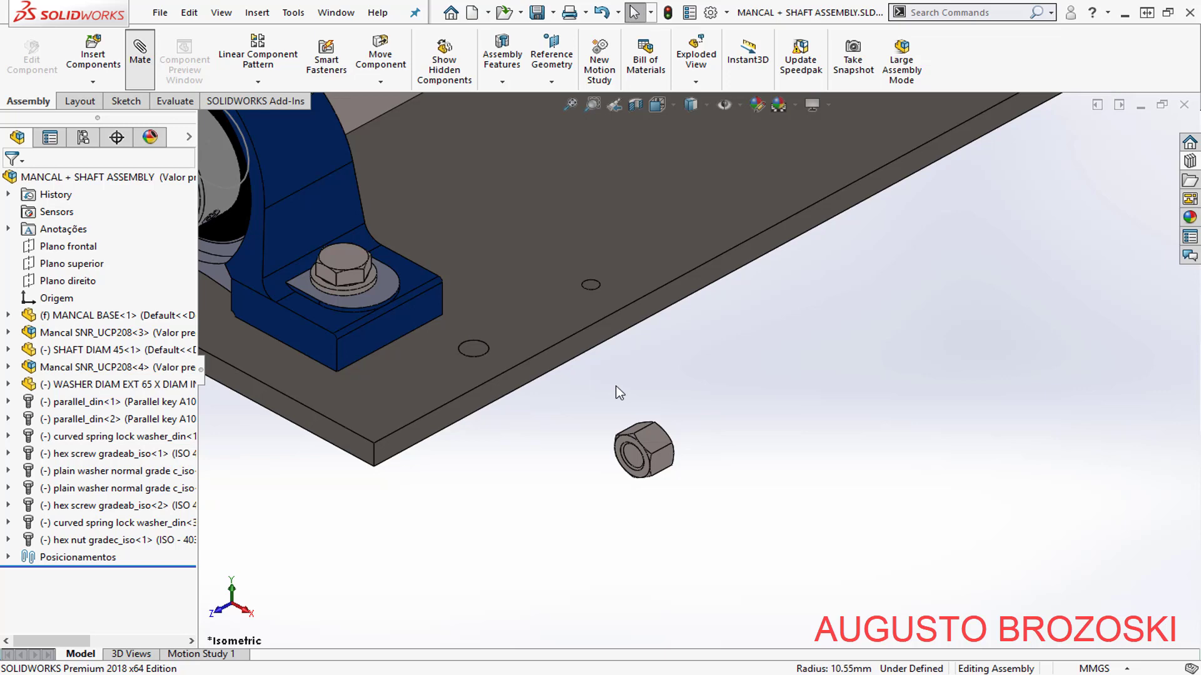
pyautogui.scroll(-4, 618, 431)
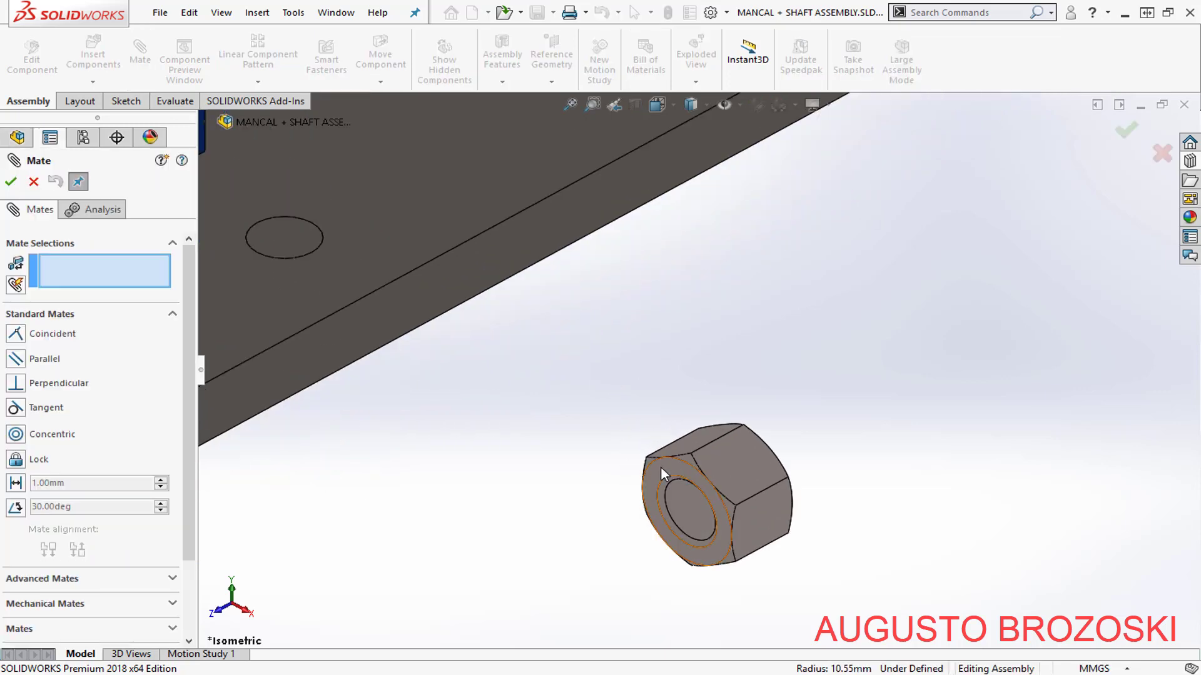
pyautogui.click(682, 472)
pyautogui.scroll(6, 700, 467)
pyautogui.moveTo(538, 393); pyautogui.dragTo(531, 294, button='middle')
pyautogui.scroll(-8, 482, 426)
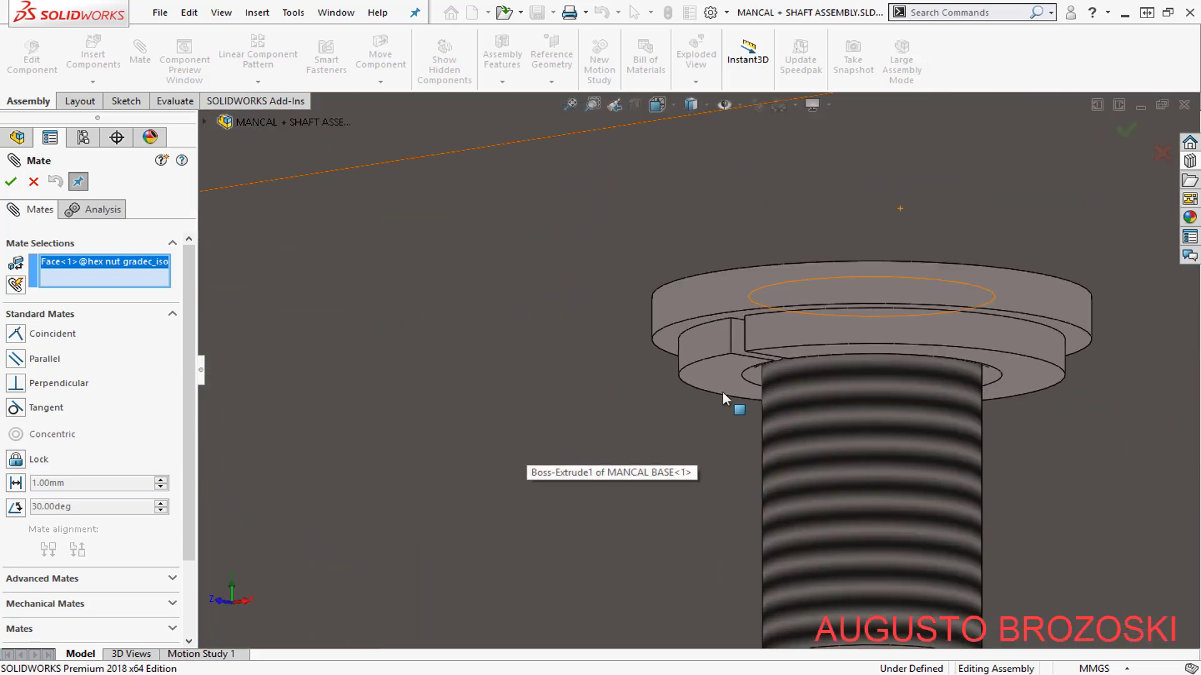
pyautogui.click(720, 369)
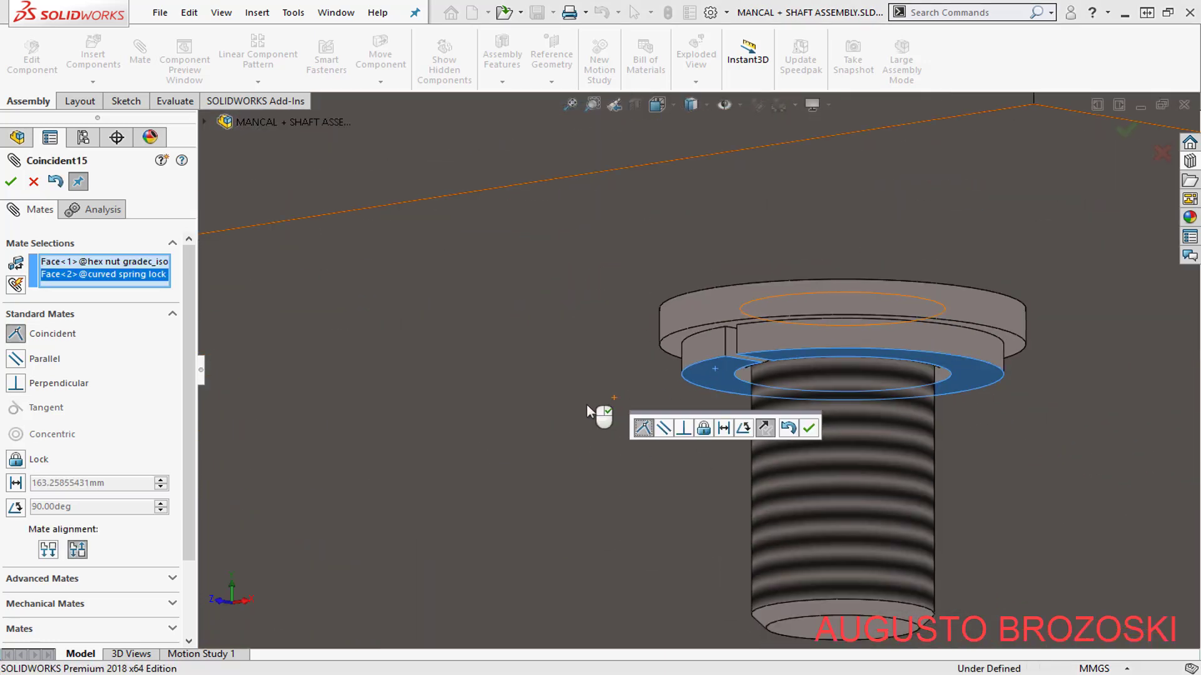
pyautogui.scroll(8, 587, 404)
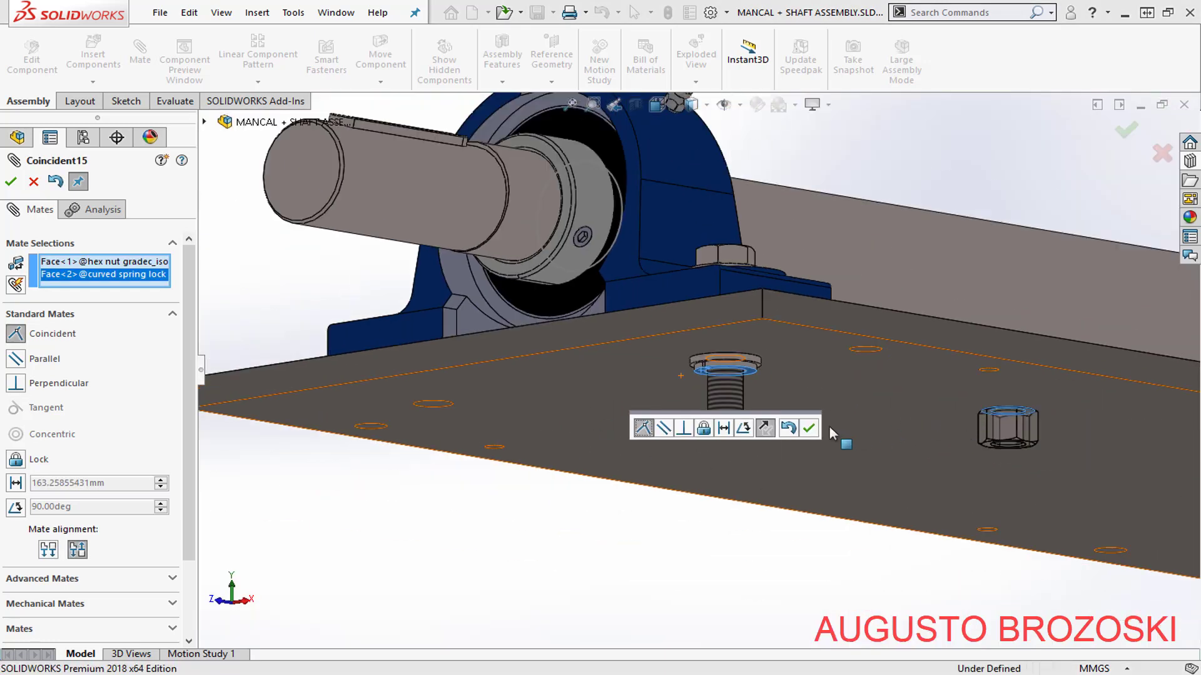
pyautogui.click(810, 429)
pyautogui.scroll(-8, 1019, 454)
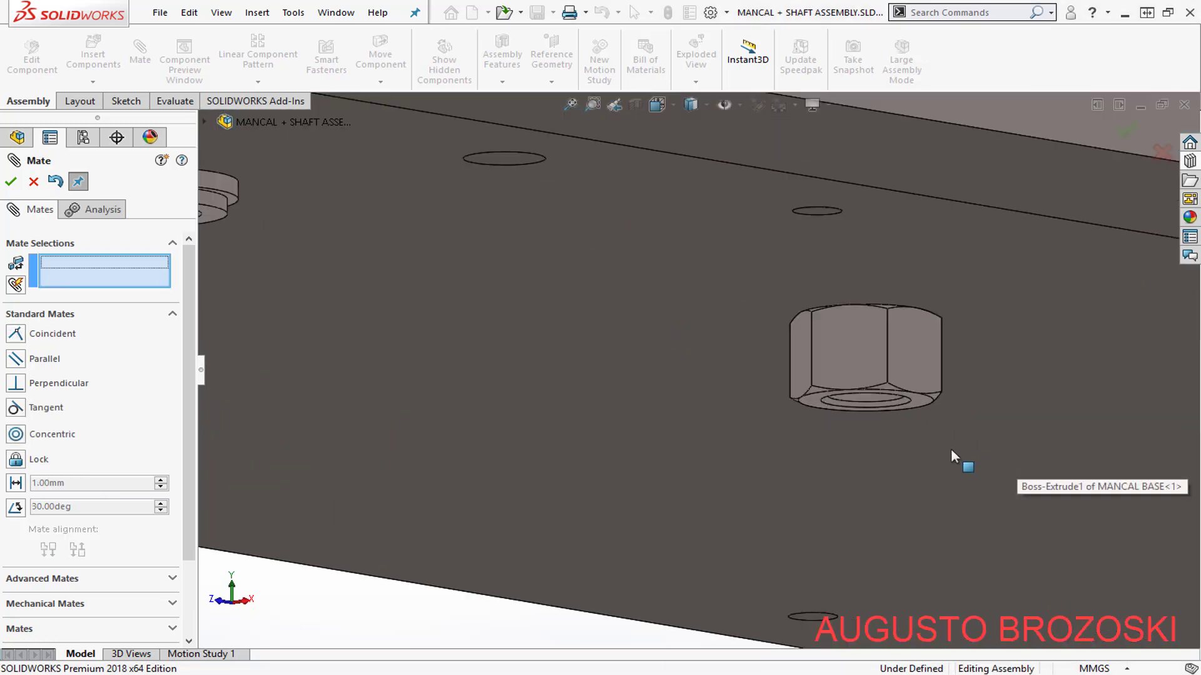
pyautogui.click(868, 399)
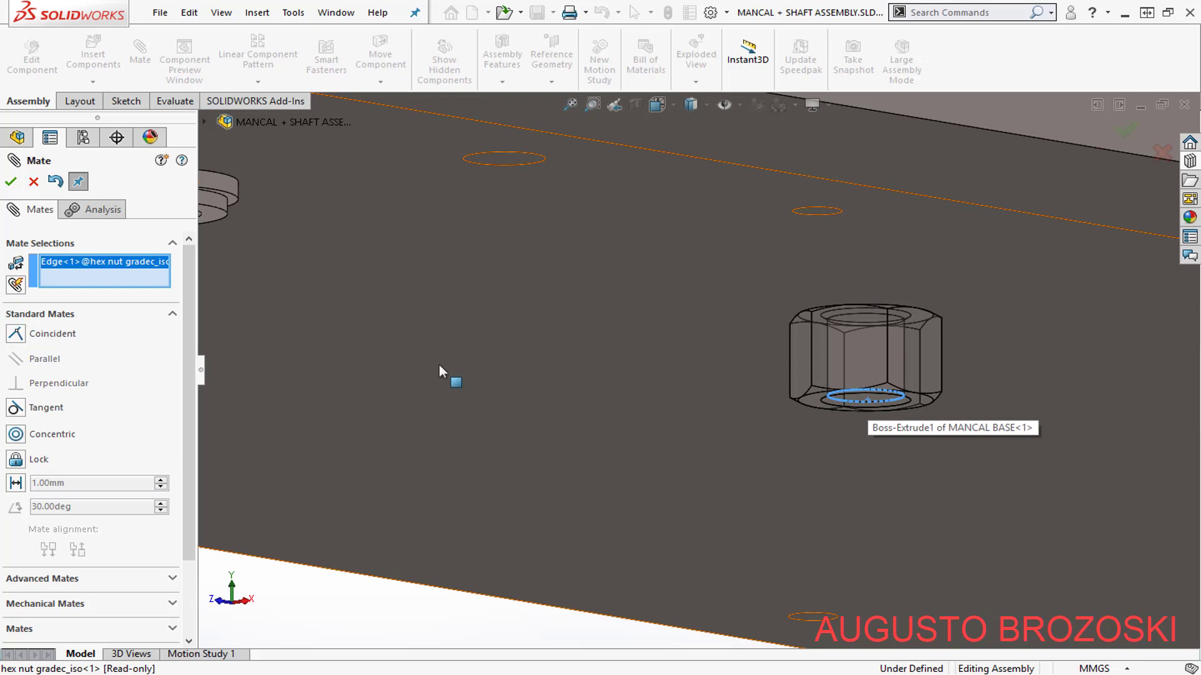
pyautogui.rightClick(114, 261)
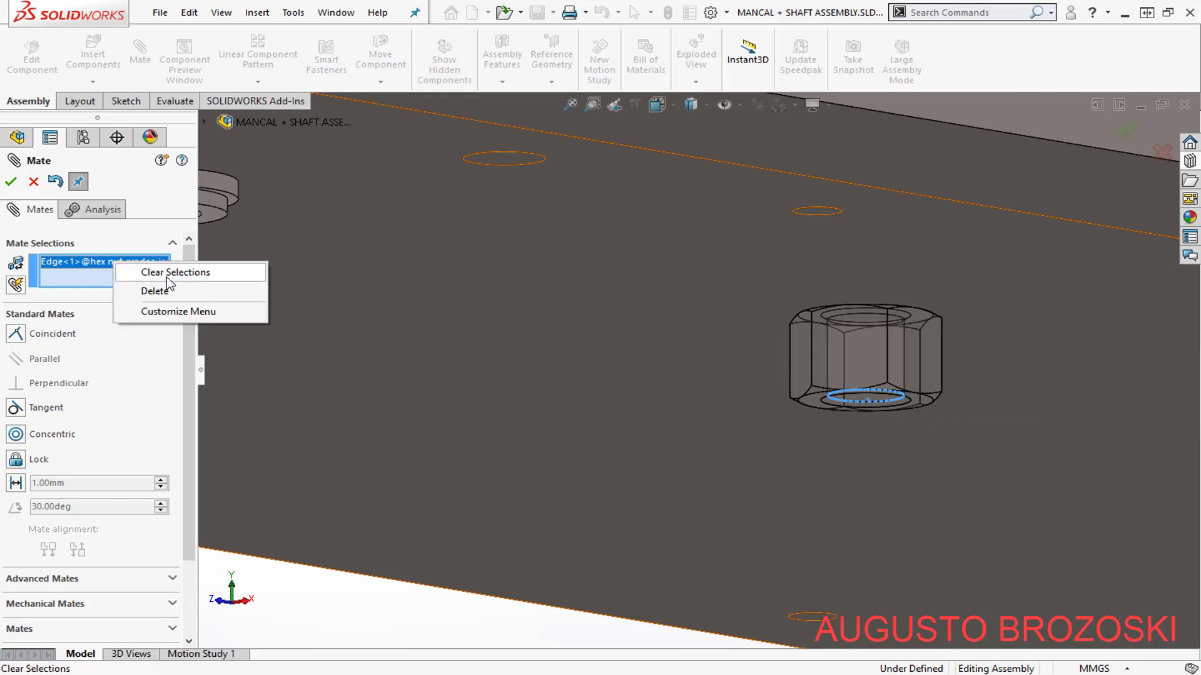
pyautogui.click(167, 276)
# - Add a concentric mate between the hex nut's bore and the hex screw's threaded shank, and finish mating
pyautogui.scroll(-5, 876, 419)
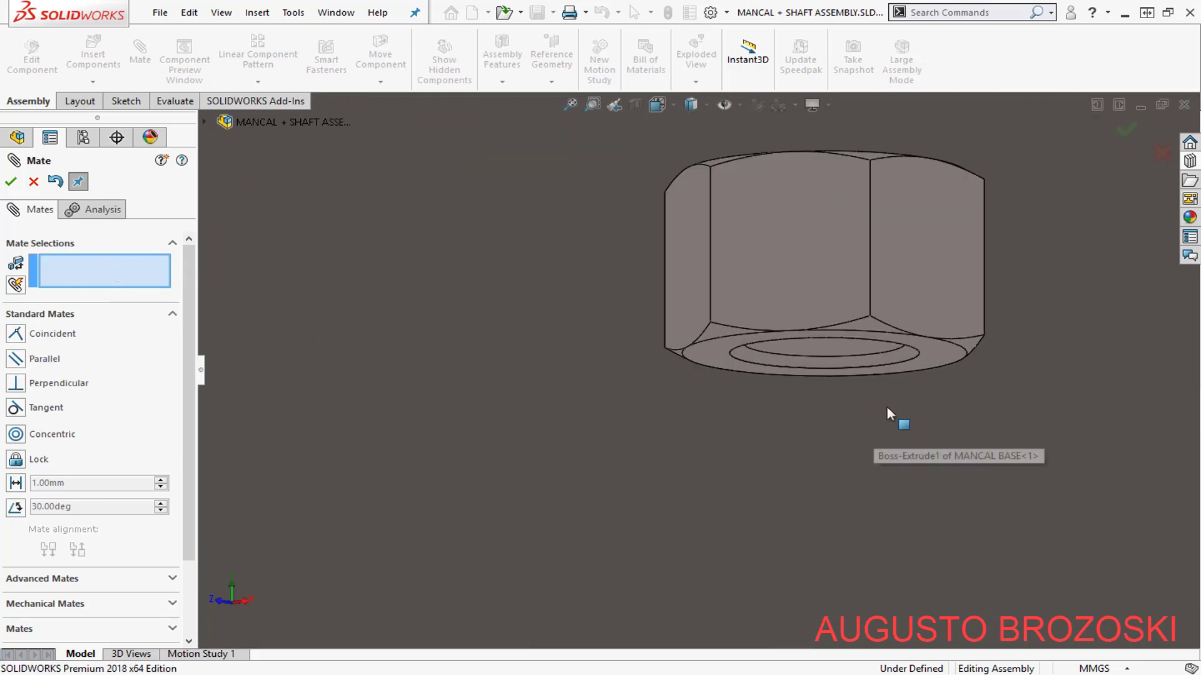
pyautogui.click(785, 328)
pyautogui.scroll(5, 853, 425)
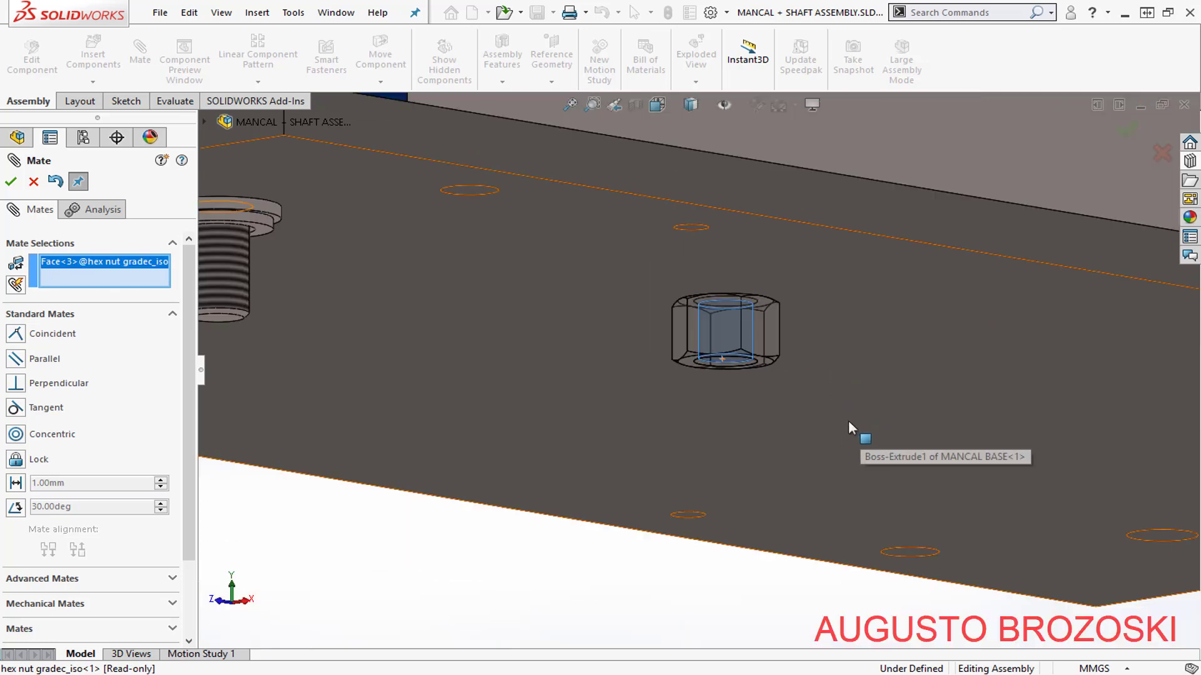
pyautogui.scroll(-5, 526, 307)
pyautogui.scroll(-5, 513, 325)
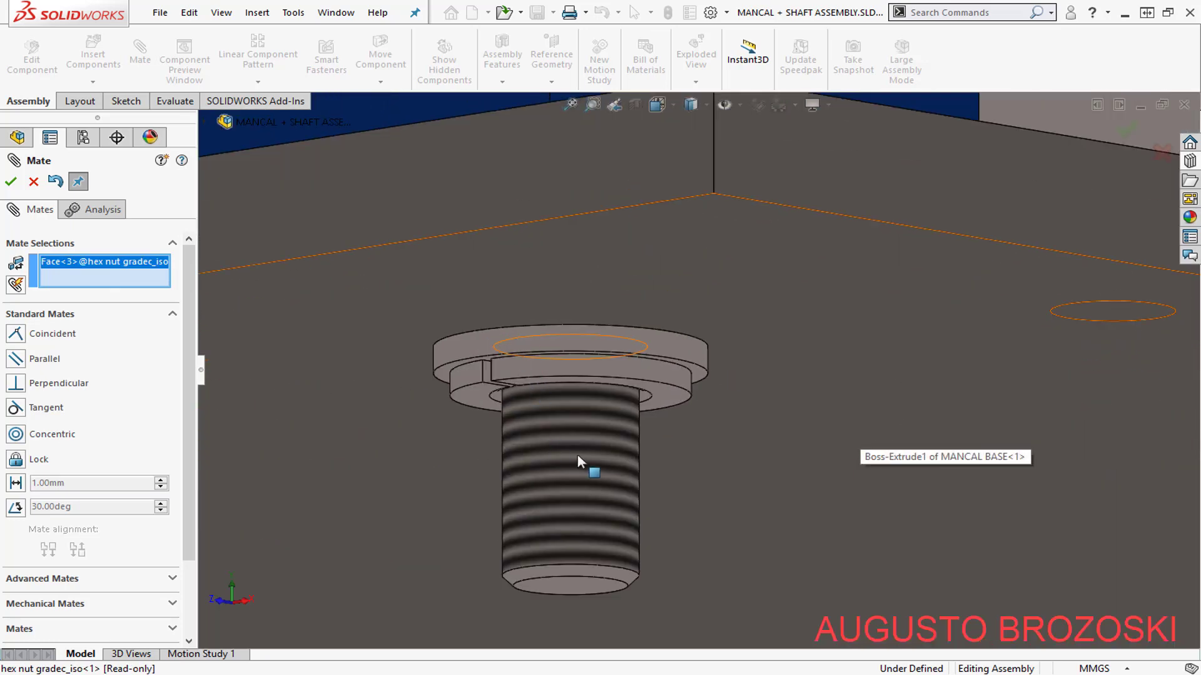
pyautogui.click(584, 460)
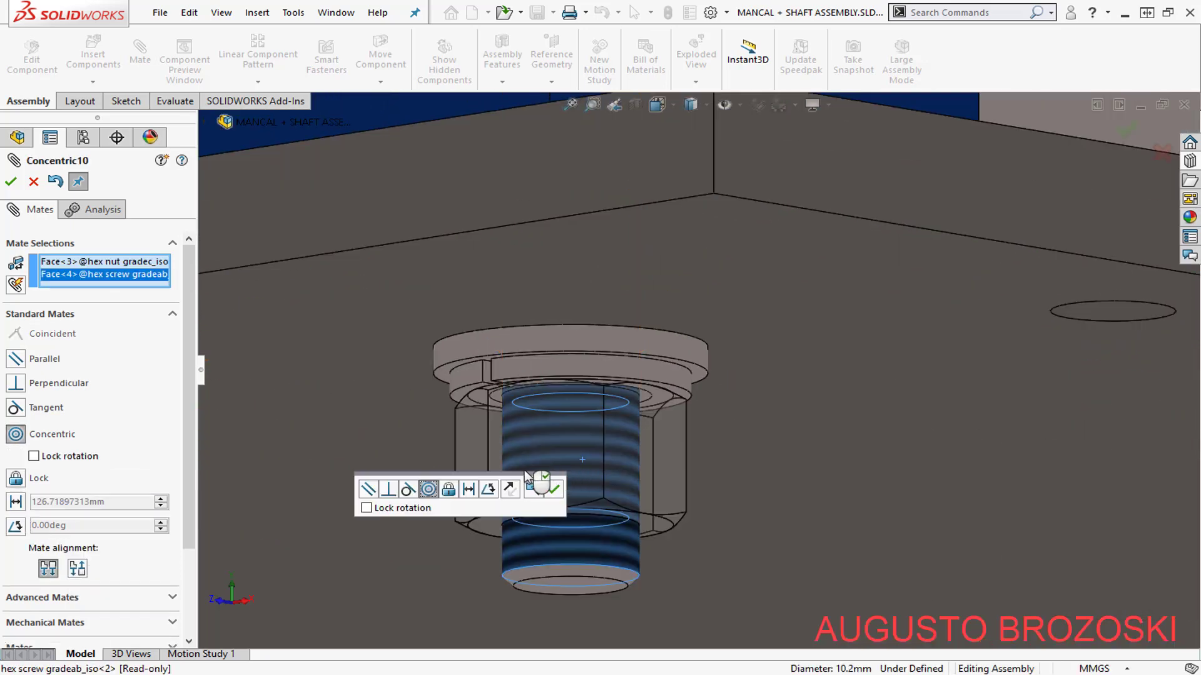
pyautogui.click(553, 491)
pyautogui.click(11, 183)
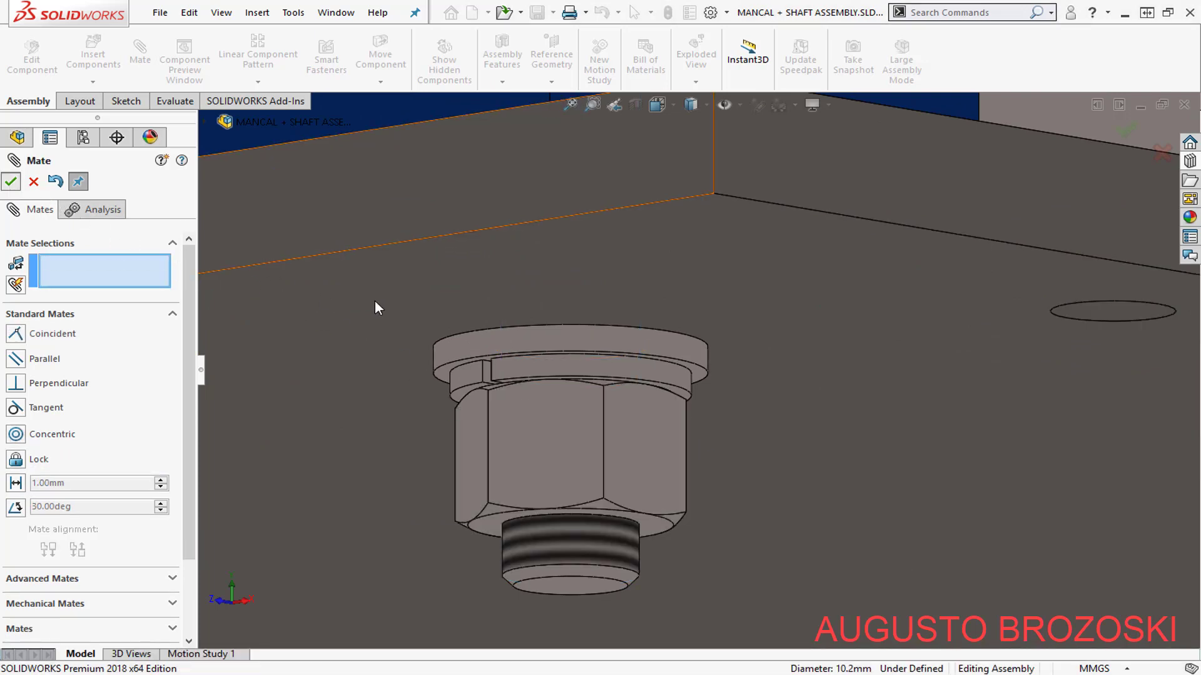
# - Start a linear component pattern in isometric view, using the base plate's long upper edge as the first direction
pyautogui.scroll(5, 598, 365)
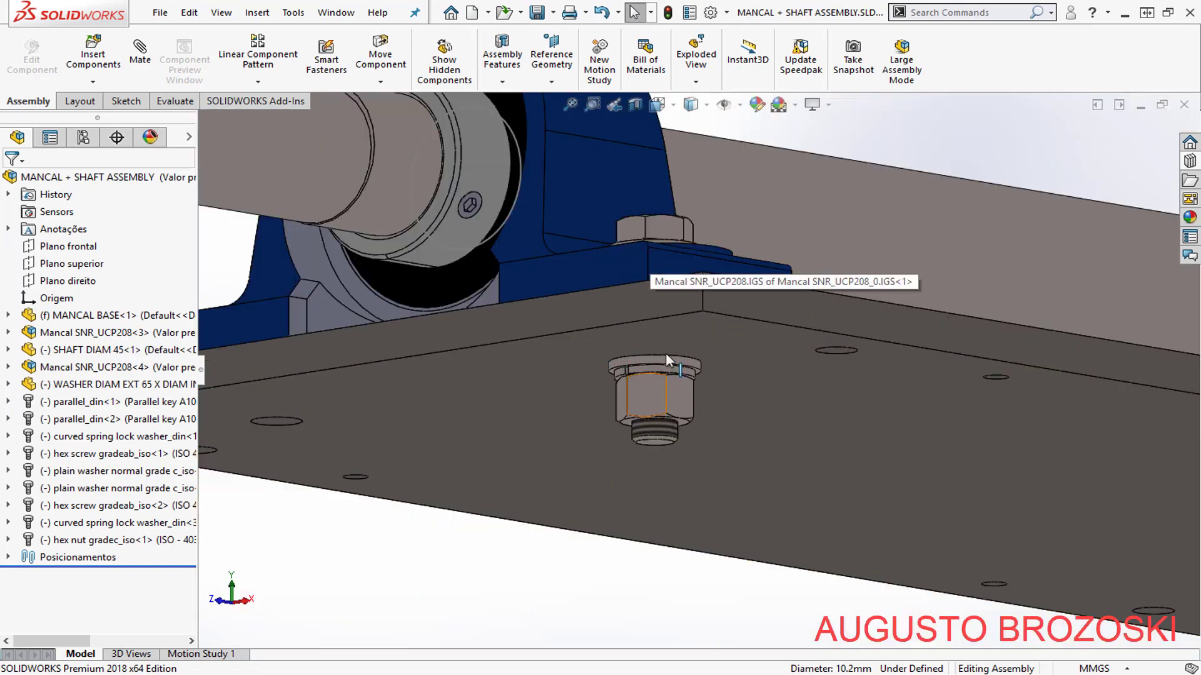
pyautogui.click(672, 108)
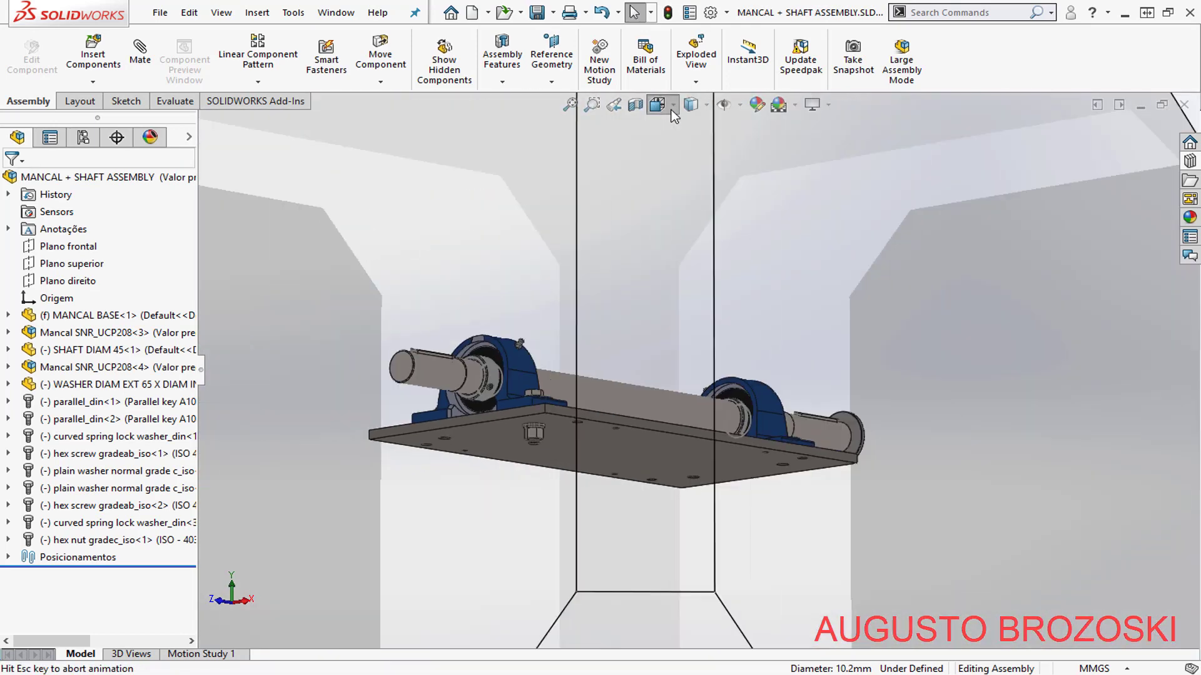
pyautogui.click(752, 150)
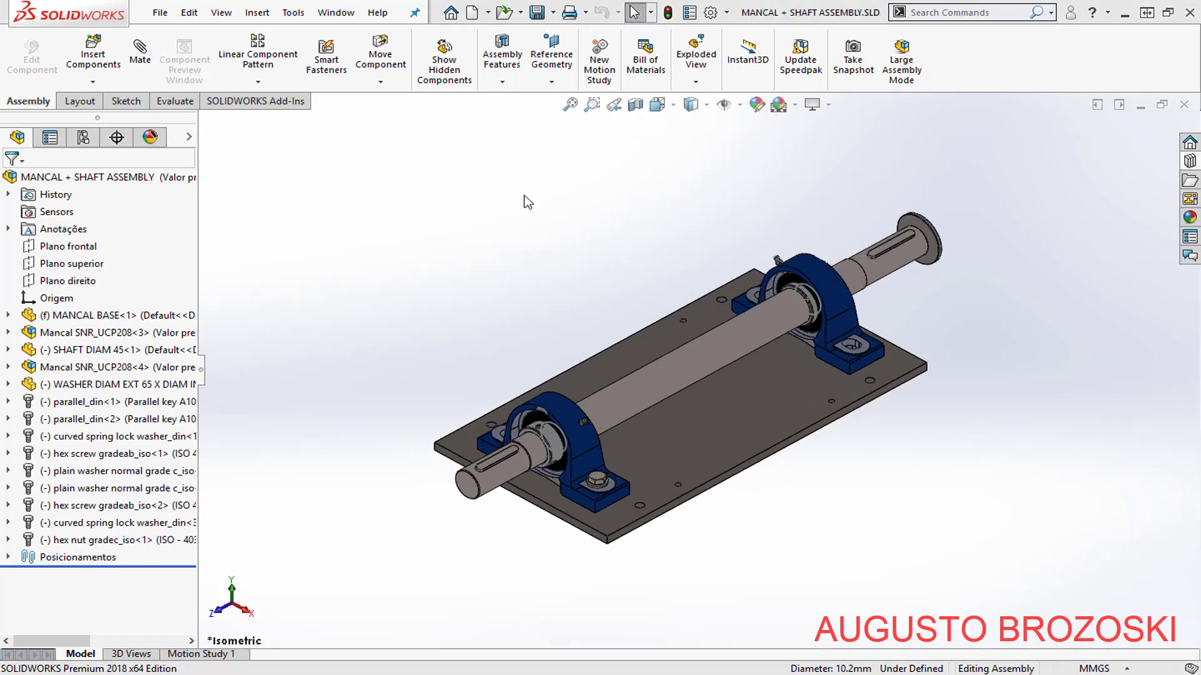
pyautogui.scroll(-2, 584, 531)
pyautogui.scroll(-3, 584, 530)
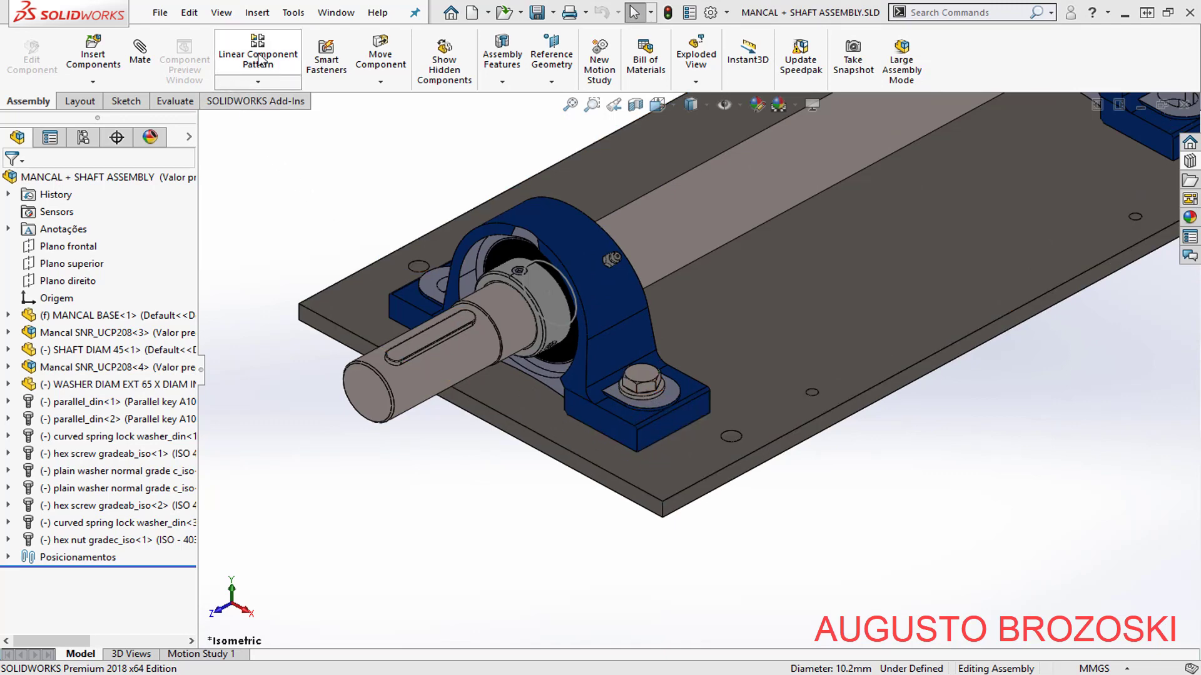
pyautogui.click(261, 84)
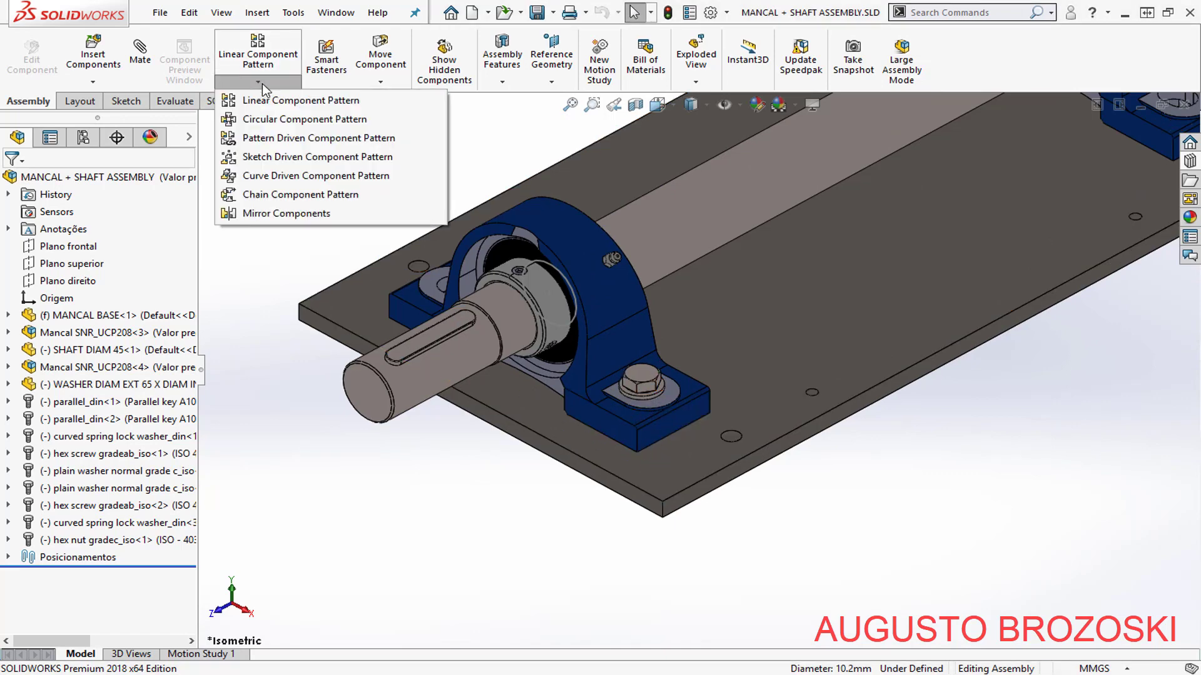
pyautogui.click(305, 102)
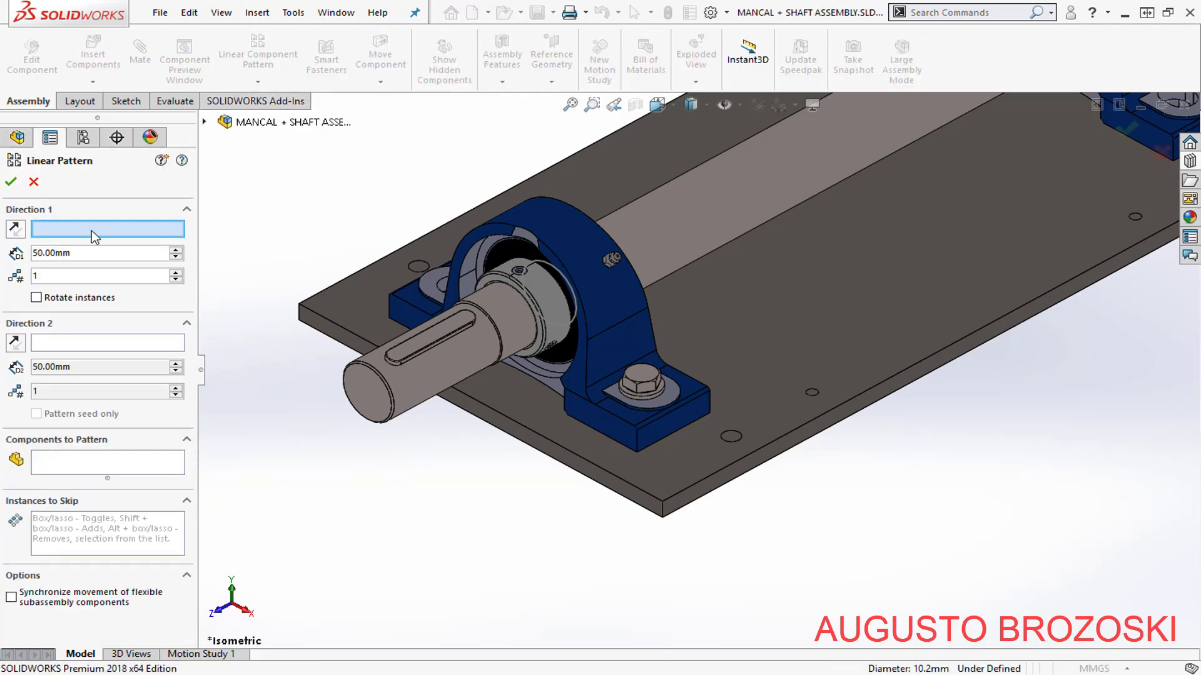
pyautogui.click(696, 483)
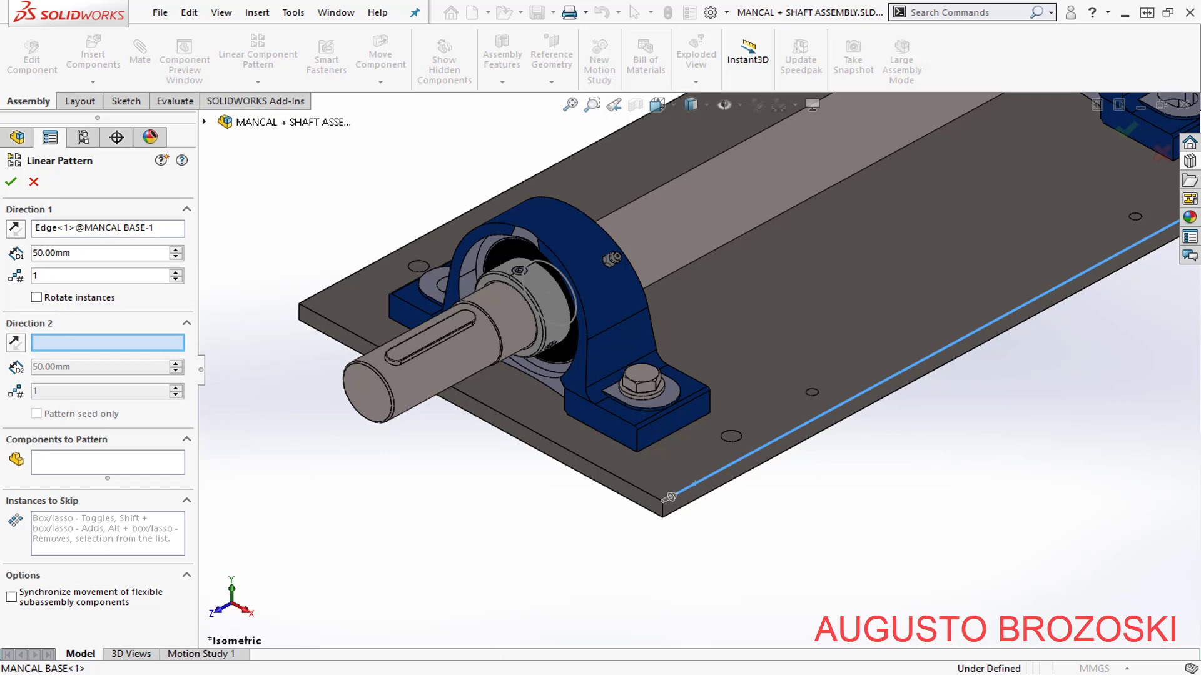
# - Look up the lengthwise hole spacing in the PDF drawing and set the first direction to 398 mm spacing with 2 instances
pyautogui.hotkey('alt', 'Tab')
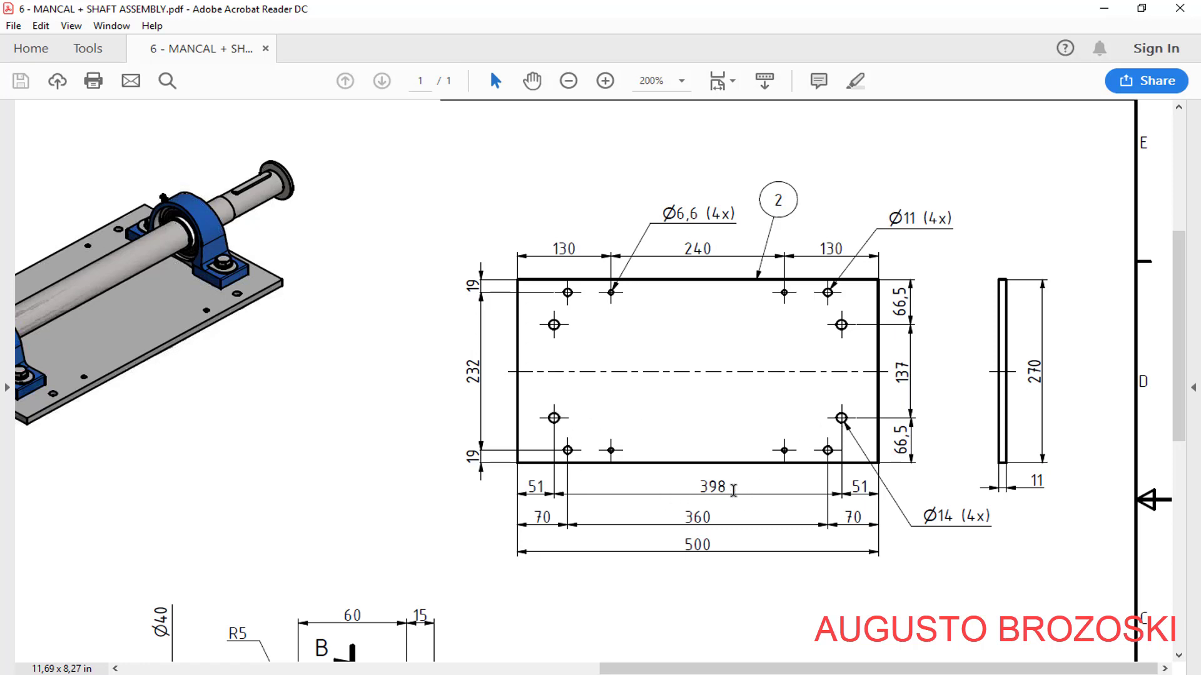
pyautogui.click(1104, 8)
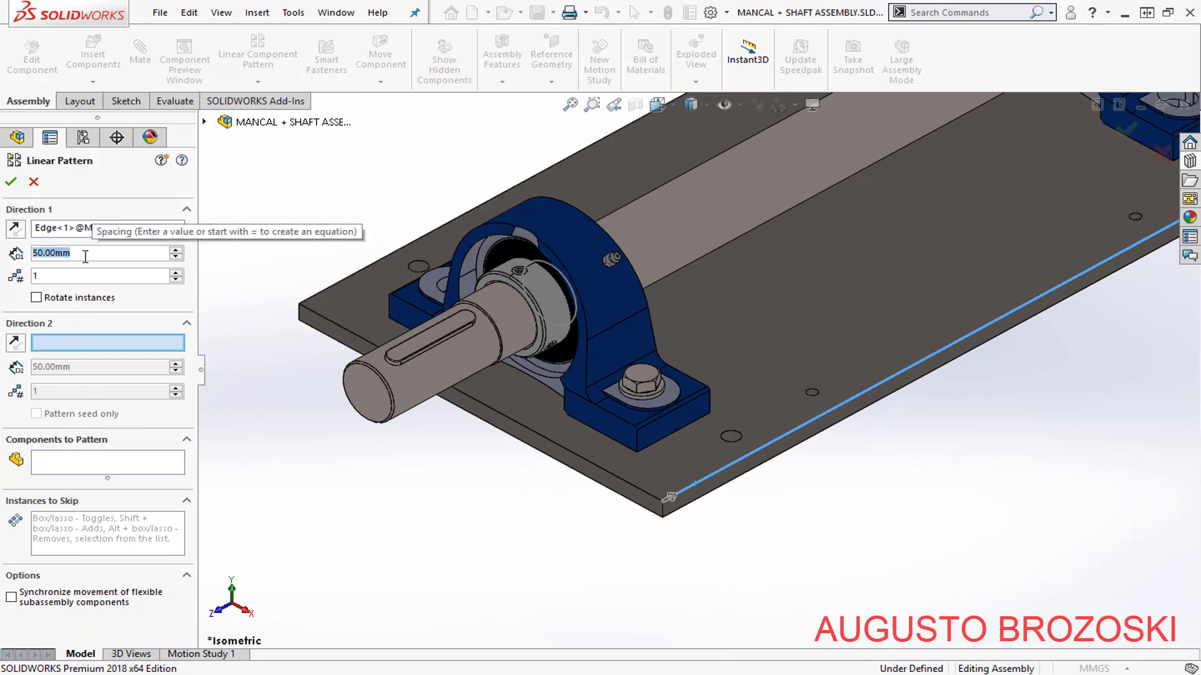
pyautogui.write('398')
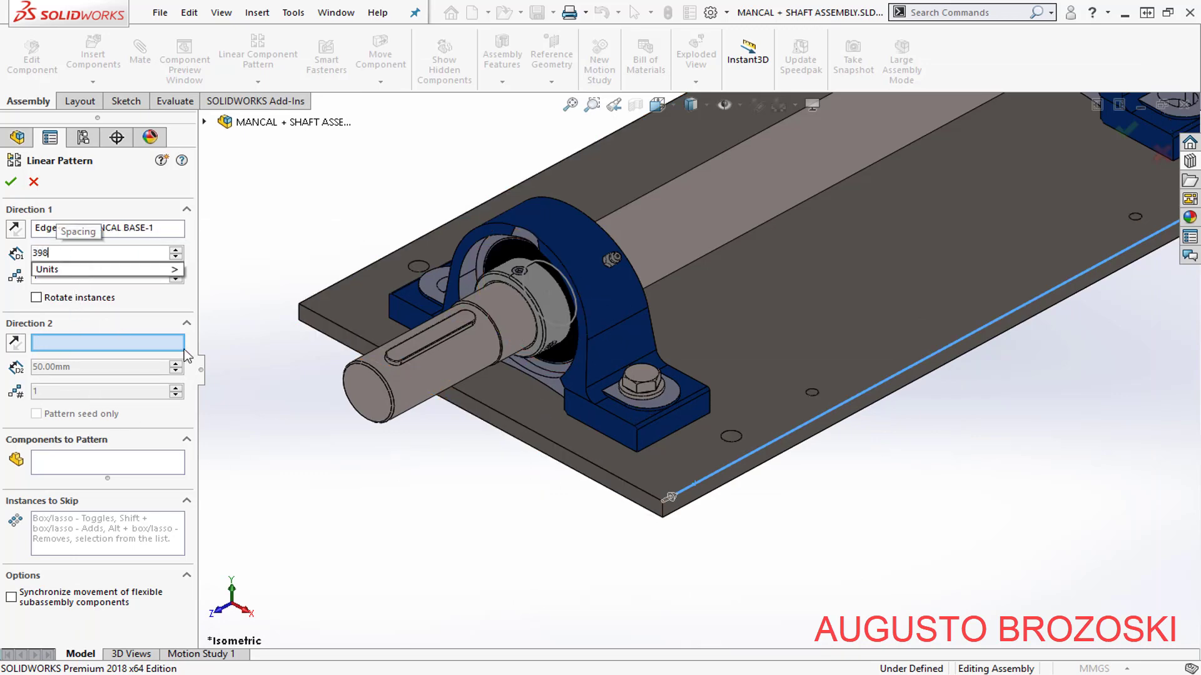
pyautogui.press('Return')
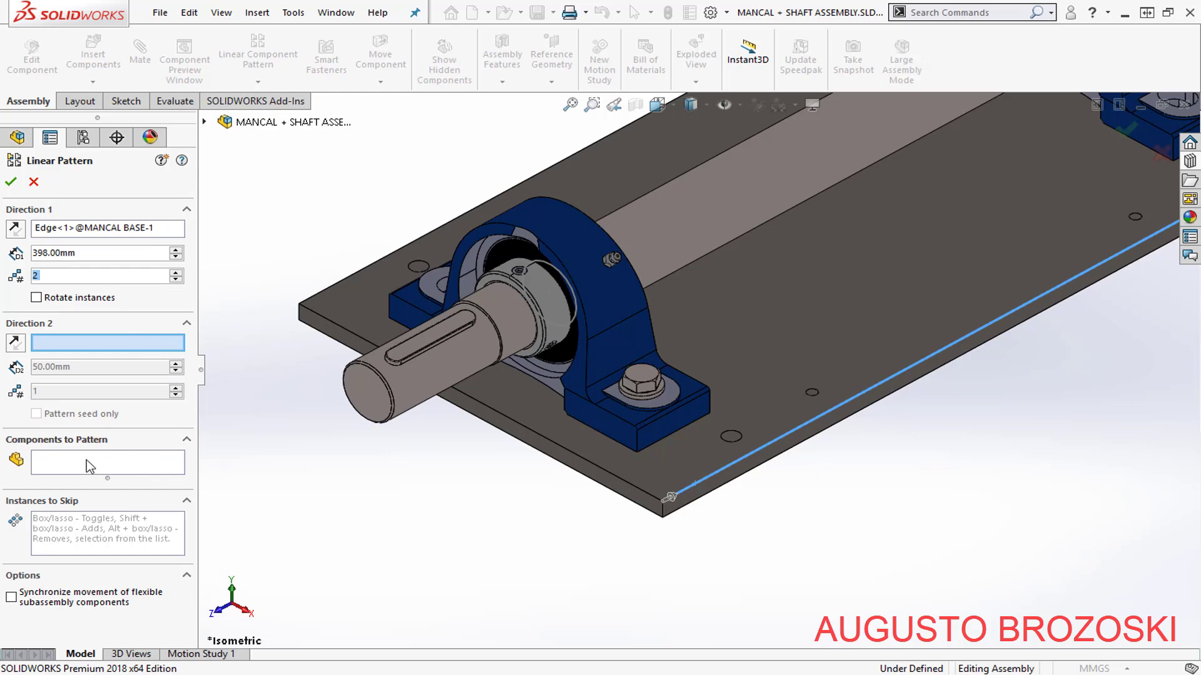
# - Select the hex screw, both plain washers, the spring lock washer and the hex nut as the components to pattern
pyautogui.click(129, 466)
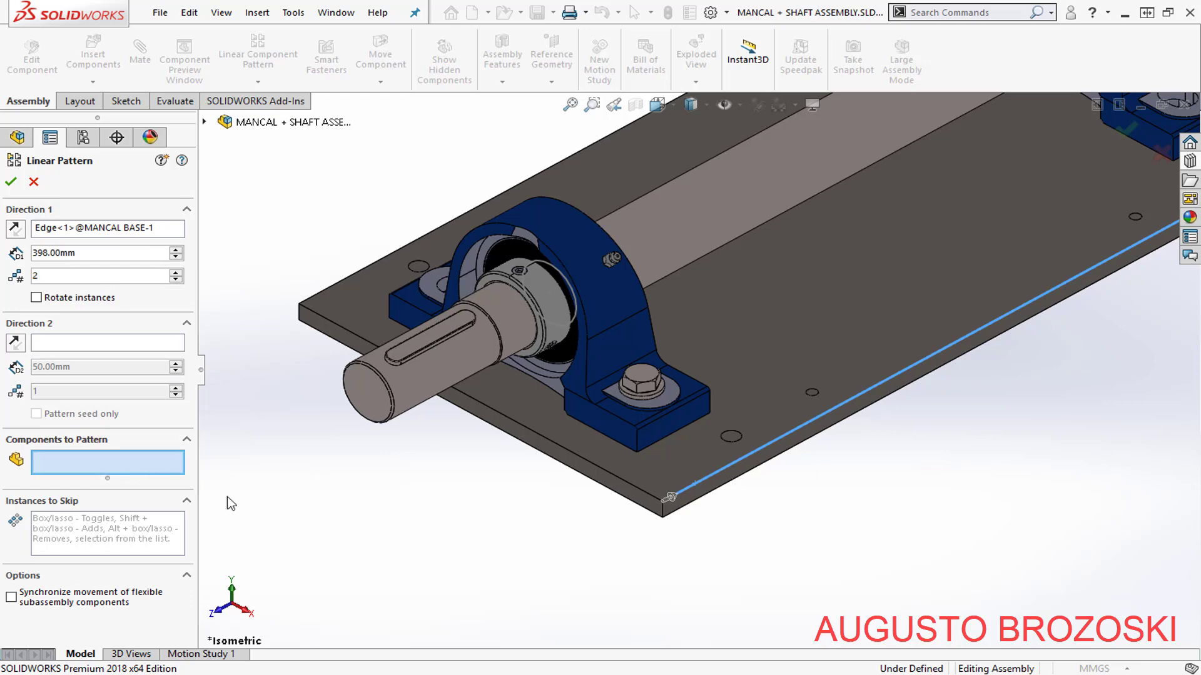
pyautogui.scroll(-5, 663, 407)
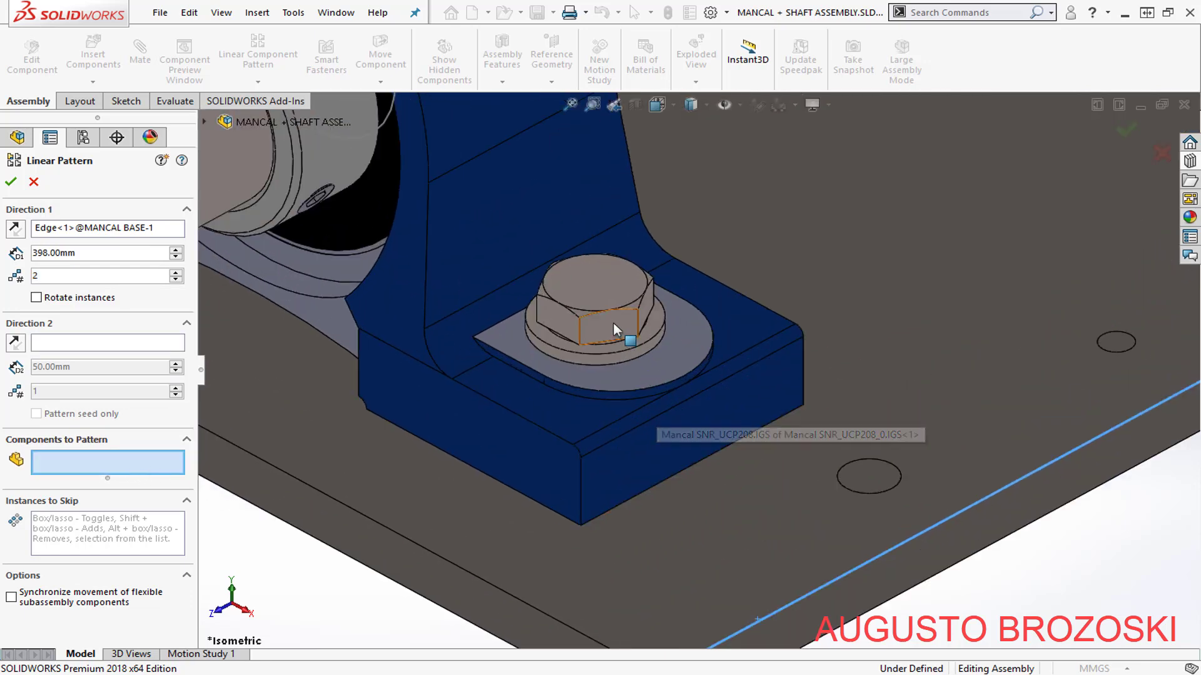
pyautogui.click(610, 325)
pyautogui.click(558, 347)
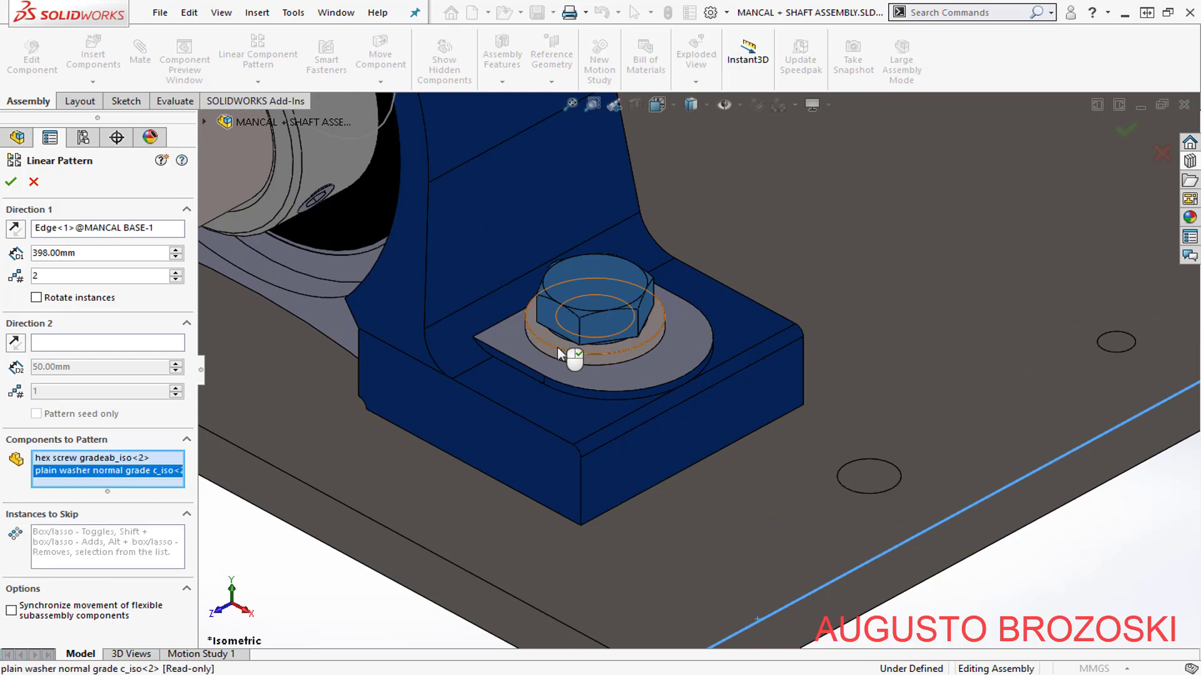
pyautogui.scroll(5, 561, 406)
pyautogui.moveTo(628, 374); pyautogui.dragTo(626, 329, button='middle')
pyautogui.scroll(-5, 648, 487)
pyautogui.scroll(-2, 648, 488)
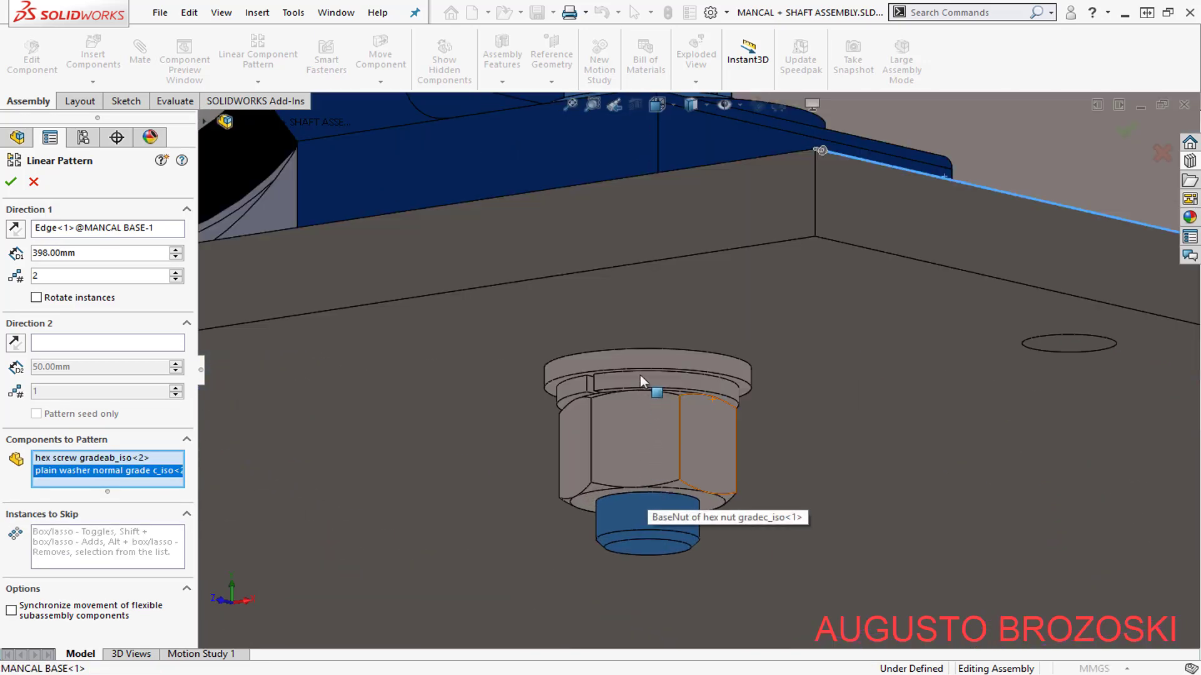
pyautogui.click(647, 378)
pyautogui.click(651, 382)
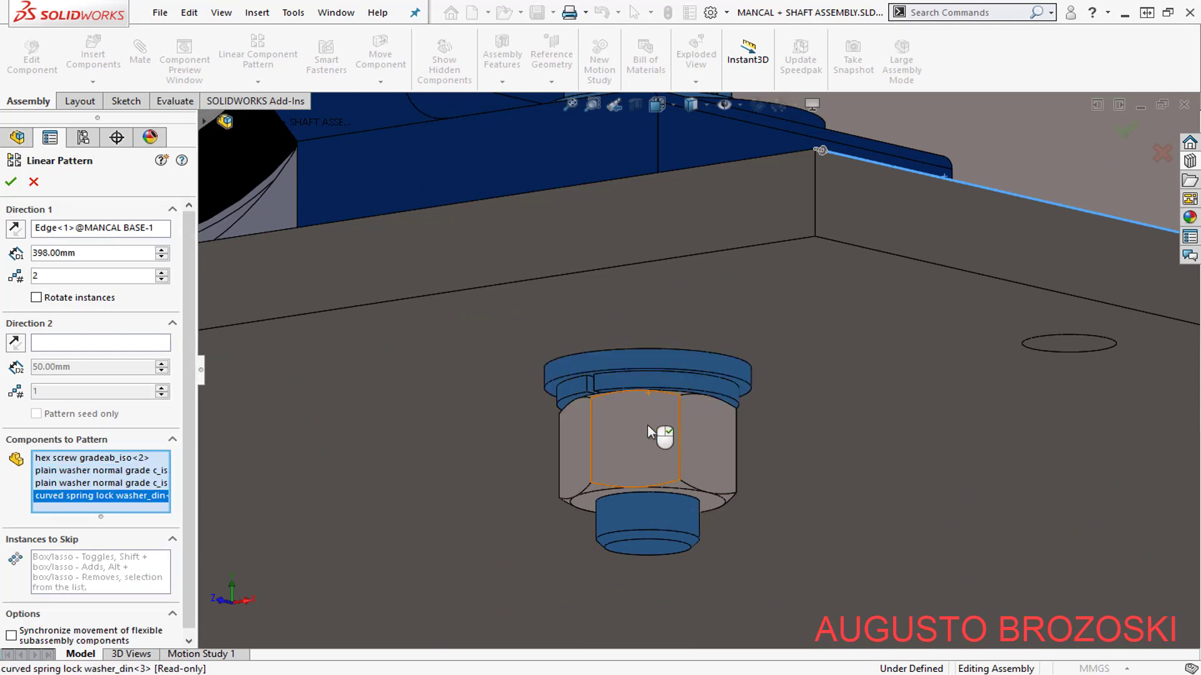
pyautogui.click(651, 438)
# - Use the base plate's short upper edge, near the keyed shaft end, as the pattern's second direction
pyautogui.scroll(2, 528, 483)
pyautogui.scroll(7, 528, 482)
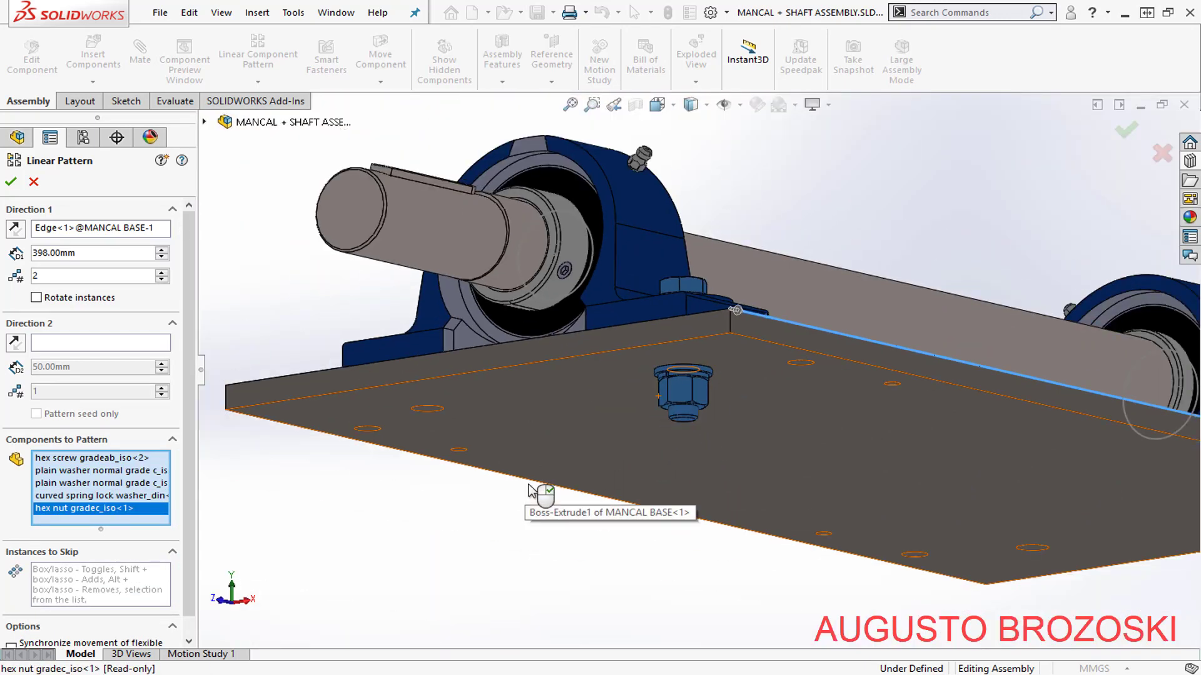
pyautogui.moveTo(643, 382); pyautogui.dragTo(630, 520, button='middle')
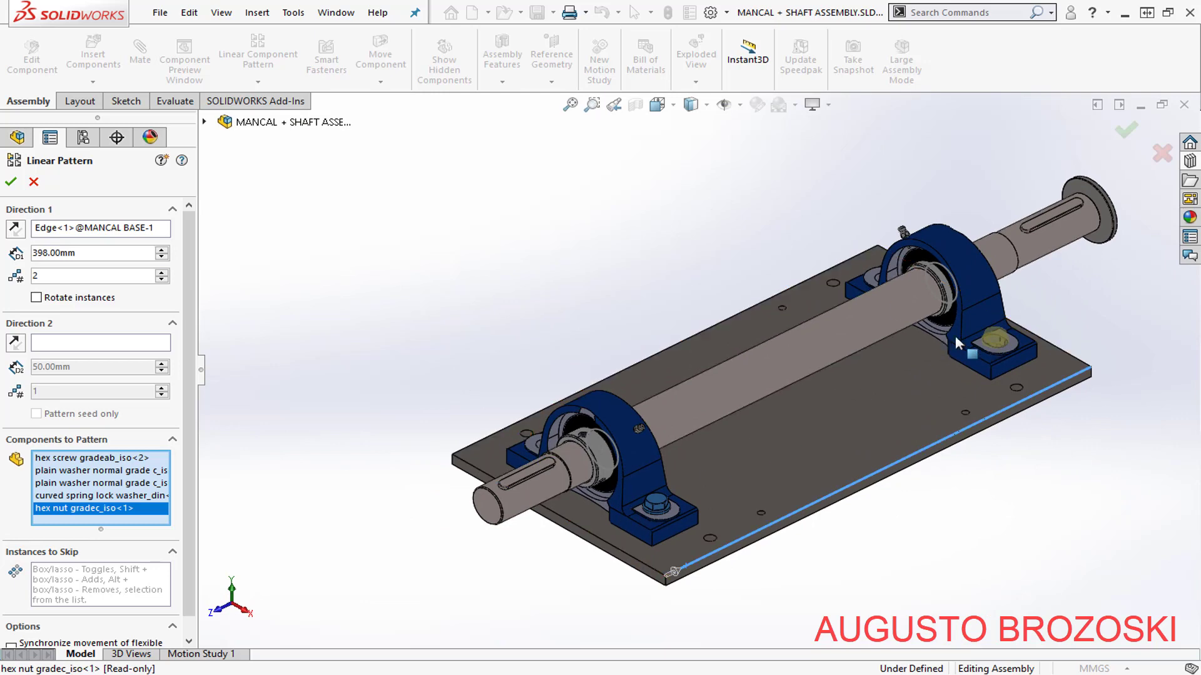
pyautogui.scroll(-3, 955, 335)
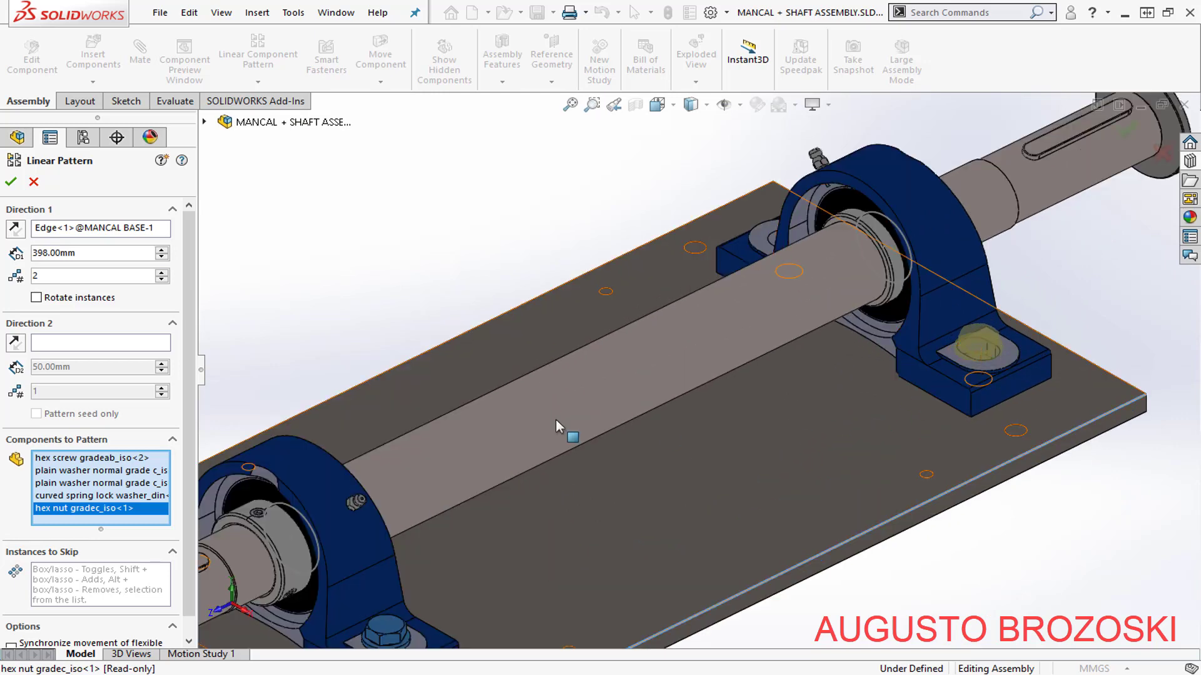
pyautogui.click(106, 346)
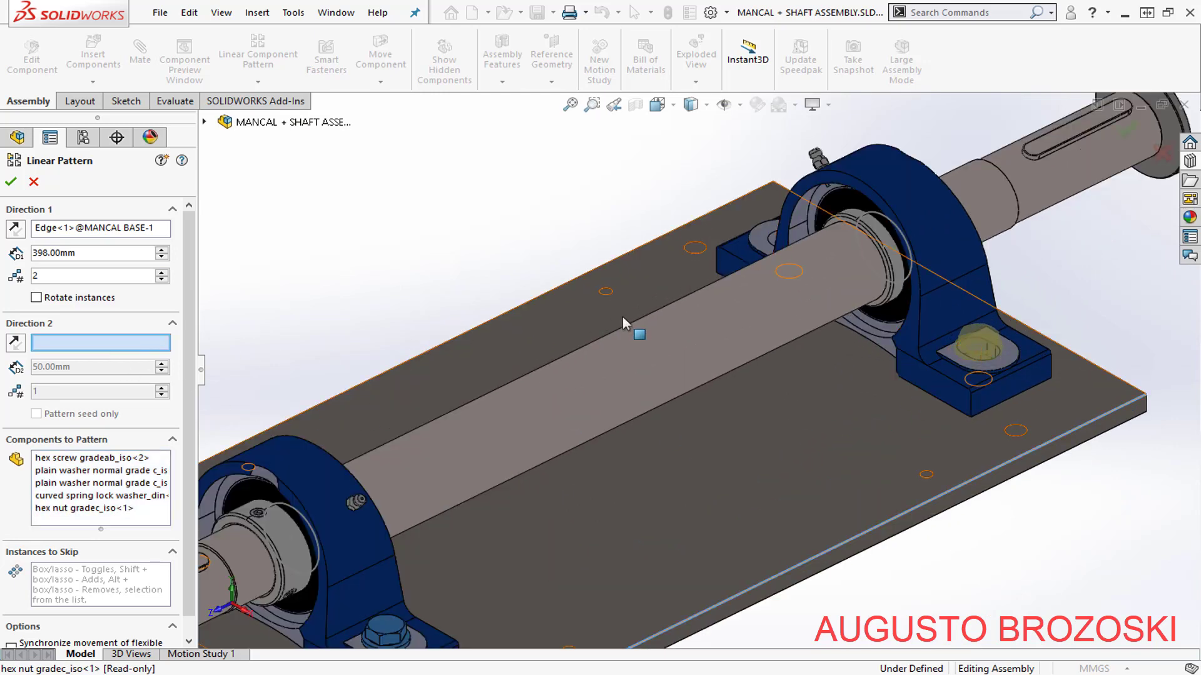
pyautogui.scroll(4, 600, 350)
pyautogui.scroll(-3, 448, 573)
pyautogui.scroll(-3, 448, 572)
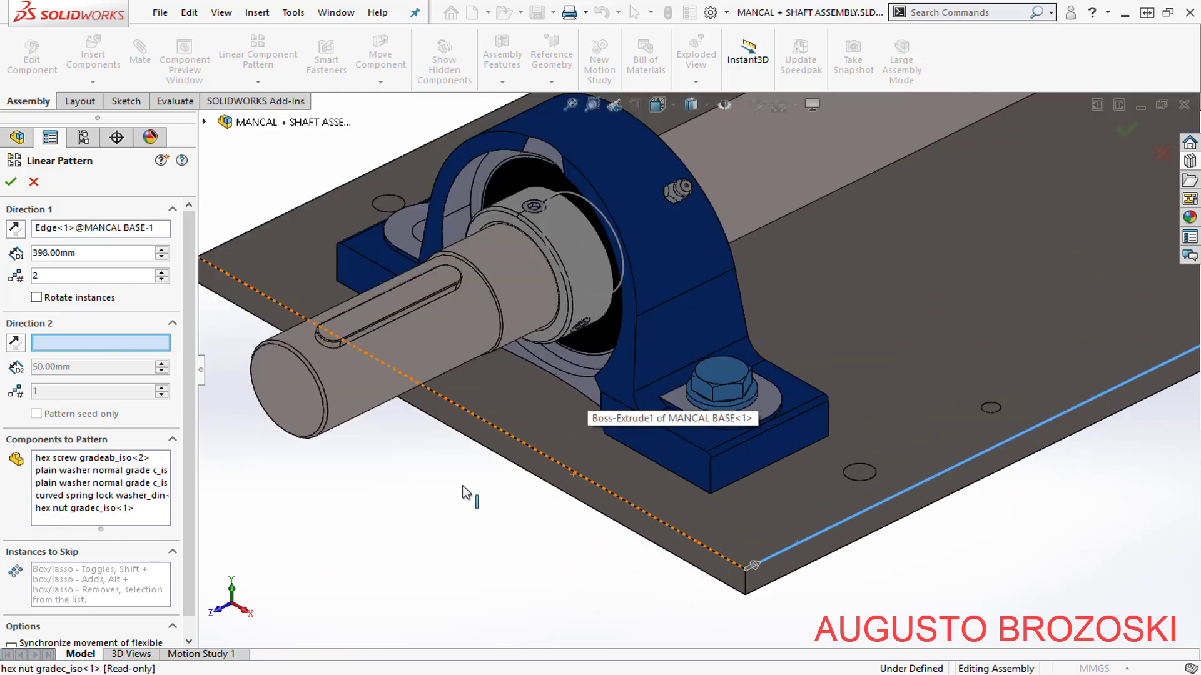
pyautogui.click(505, 440)
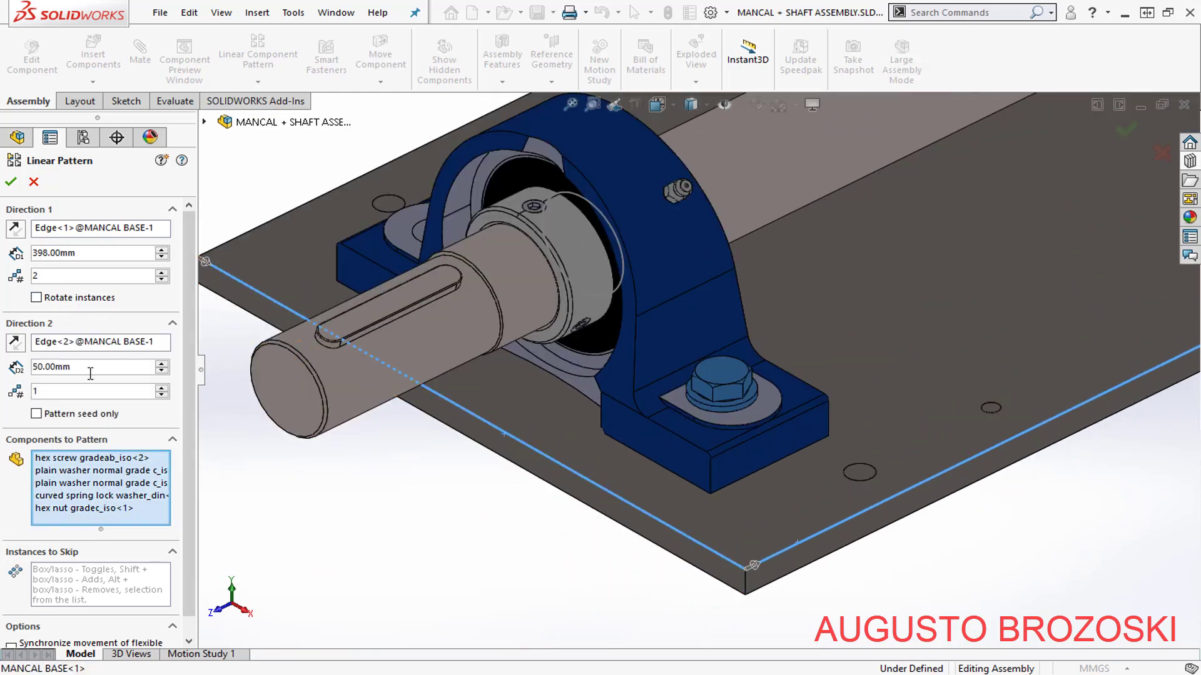
# - Look up the crosswise hole spacing in the PDF drawing and set the second direction to 137 mm spacing with 2 instances
pyautogui.moveTo(90, 369); pyautogui.dragTo(32, 369)
pyautogui.click(488, 674)
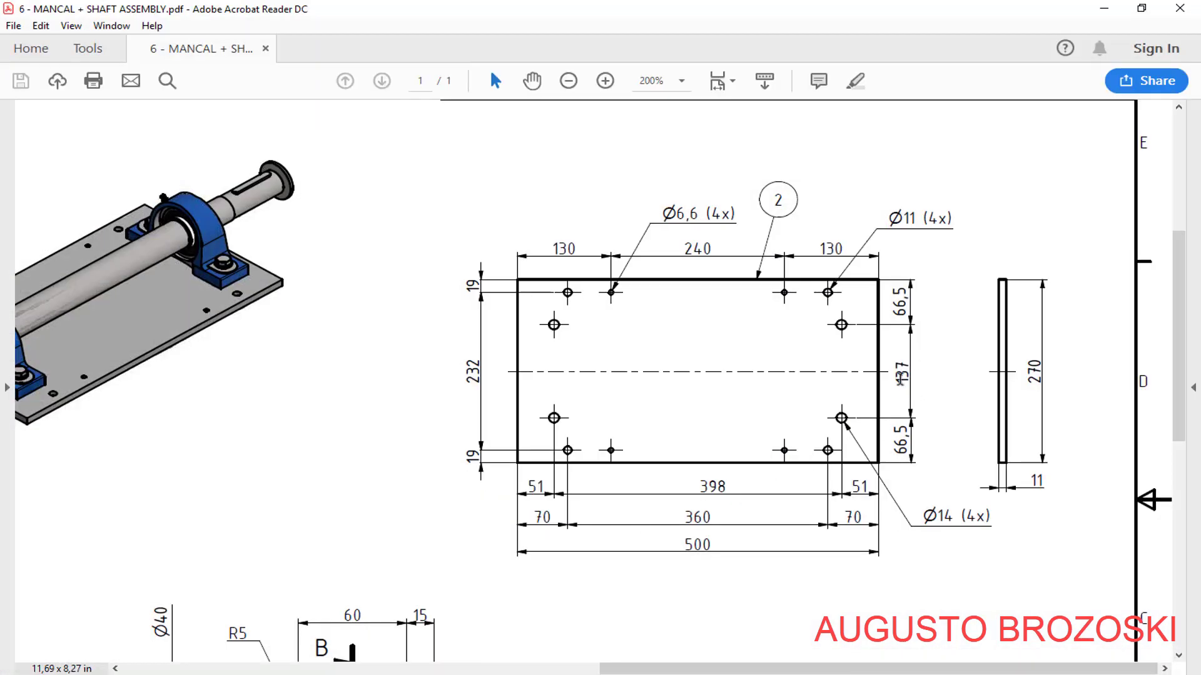
pyautogui.click(1104, 8)
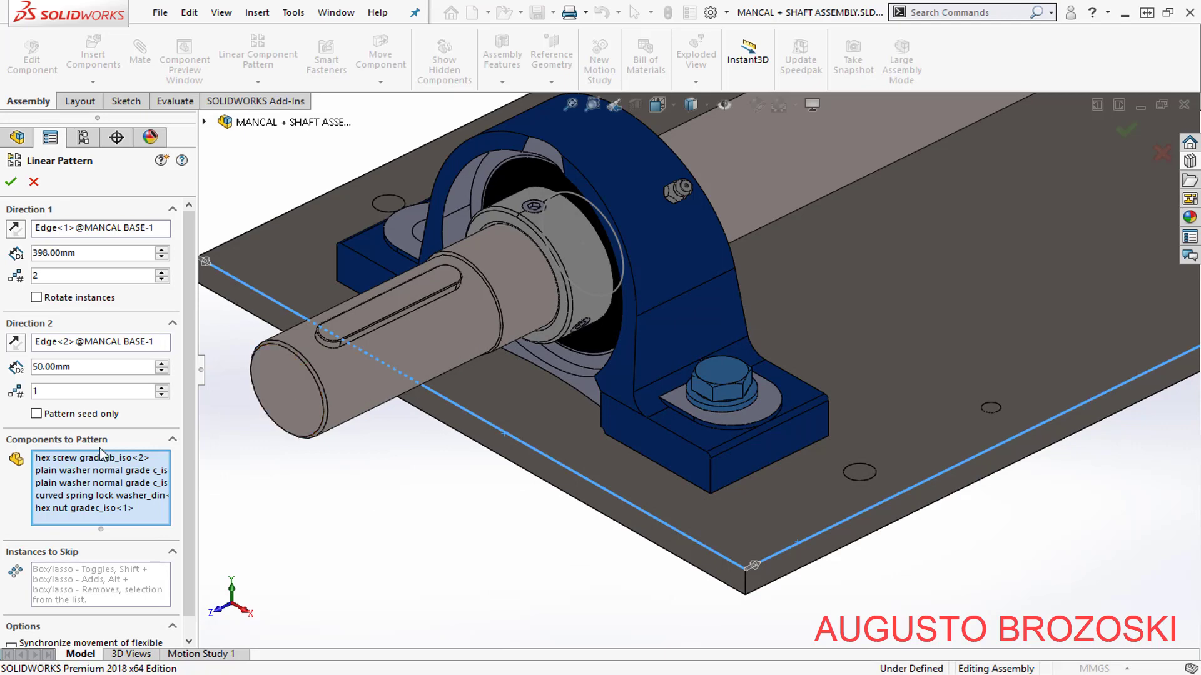
pyautogui.doubleClick(87, 366)
pyautogui.write('137')
pyautogui.press('Return')
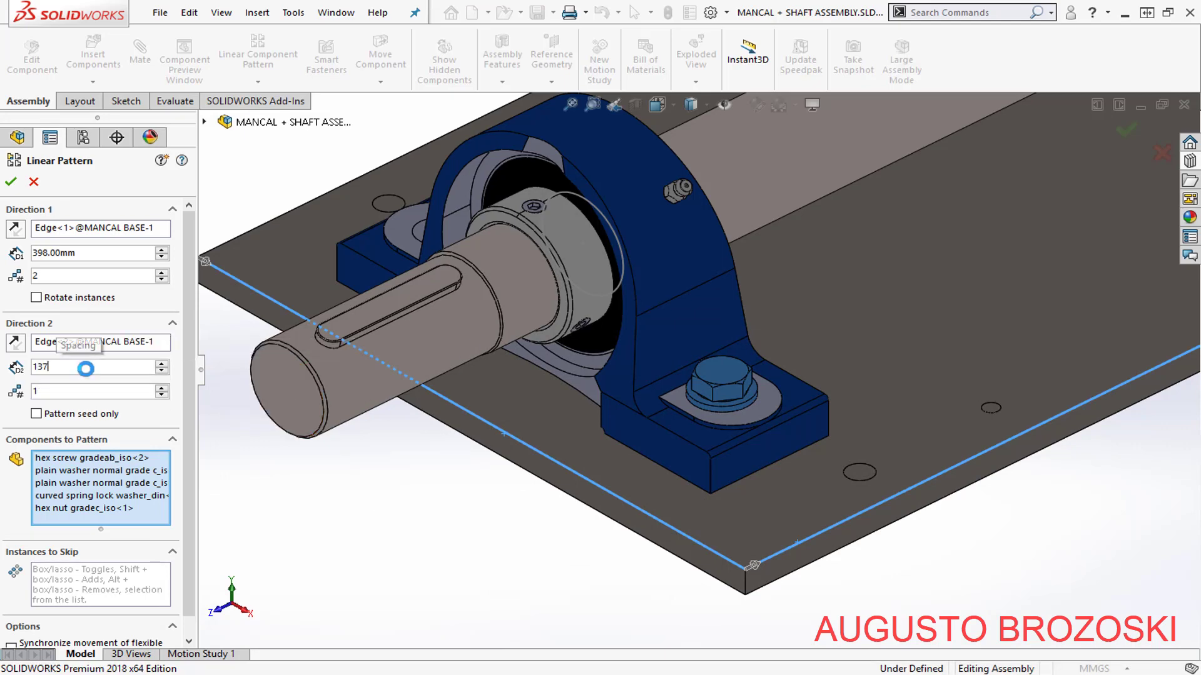
pyautogui.click(68, 391)
pyautogui.write('2')
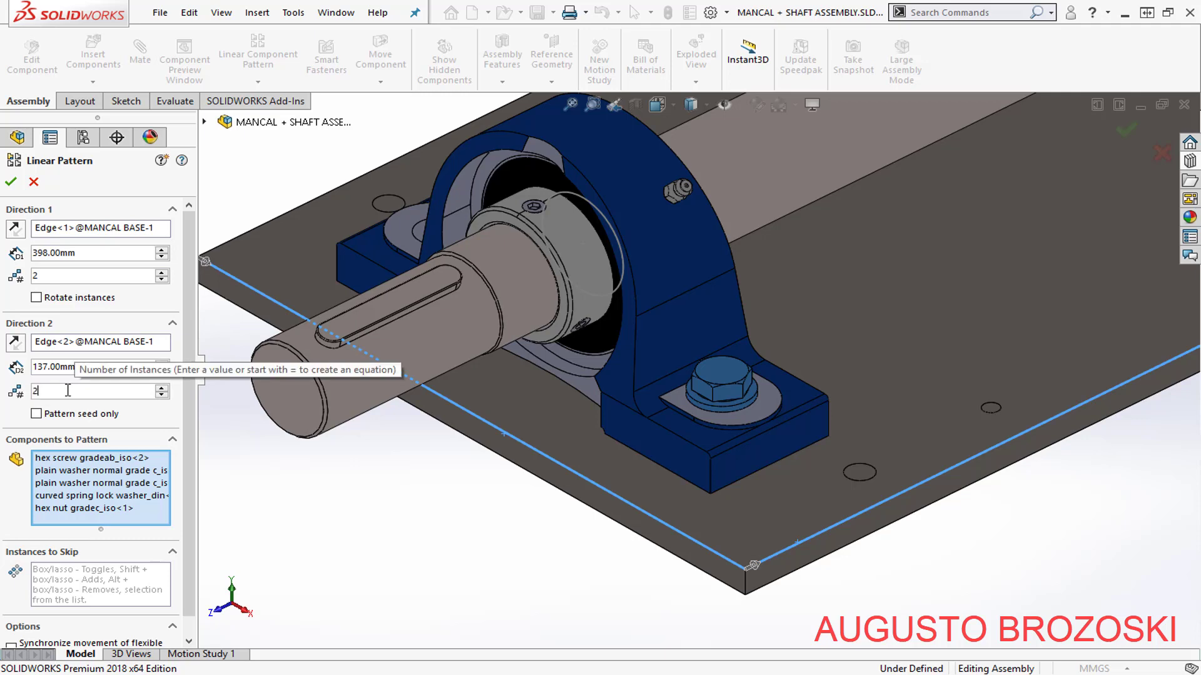
pyautogui.press('Return')
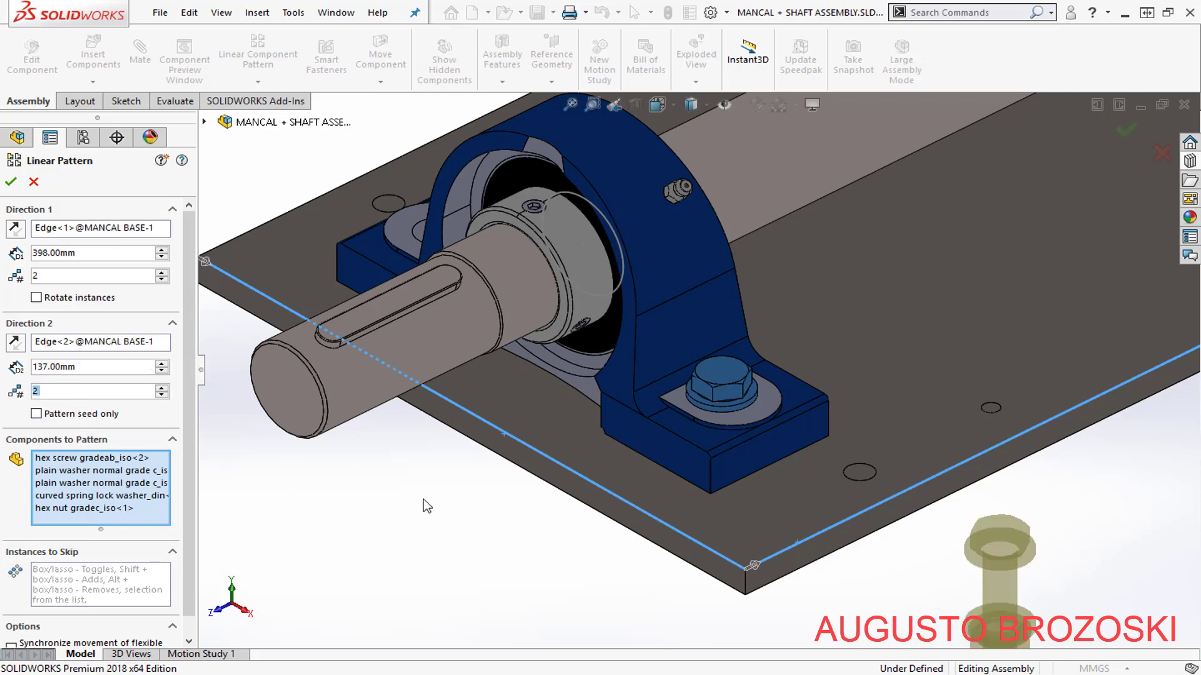
# - Reverse the second direction so the copies fall on the bearing housings' holes, and create the linear component pattern
pyautogui.scroll(2, 431, 506)
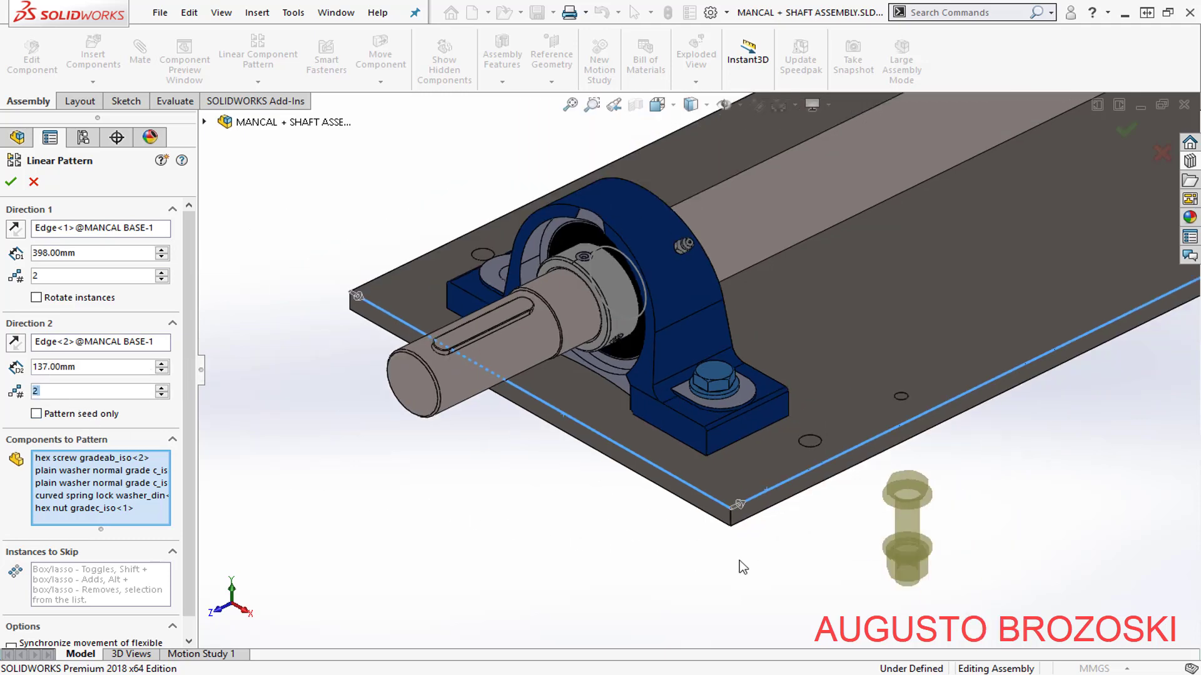
pyautogui.click(15, 343)
pyautogui.moveTo(437, 402)
pyautogui.mouseDown(button='middle')
pyautogui.moveTo(502, 407)
pyautogui.moveTo(442, 400)
pyautogui.mouseUp(button='middle')
pyautogui.scroll(6, 437, 407)
pyautogui.scroll(-2, 754, 173)
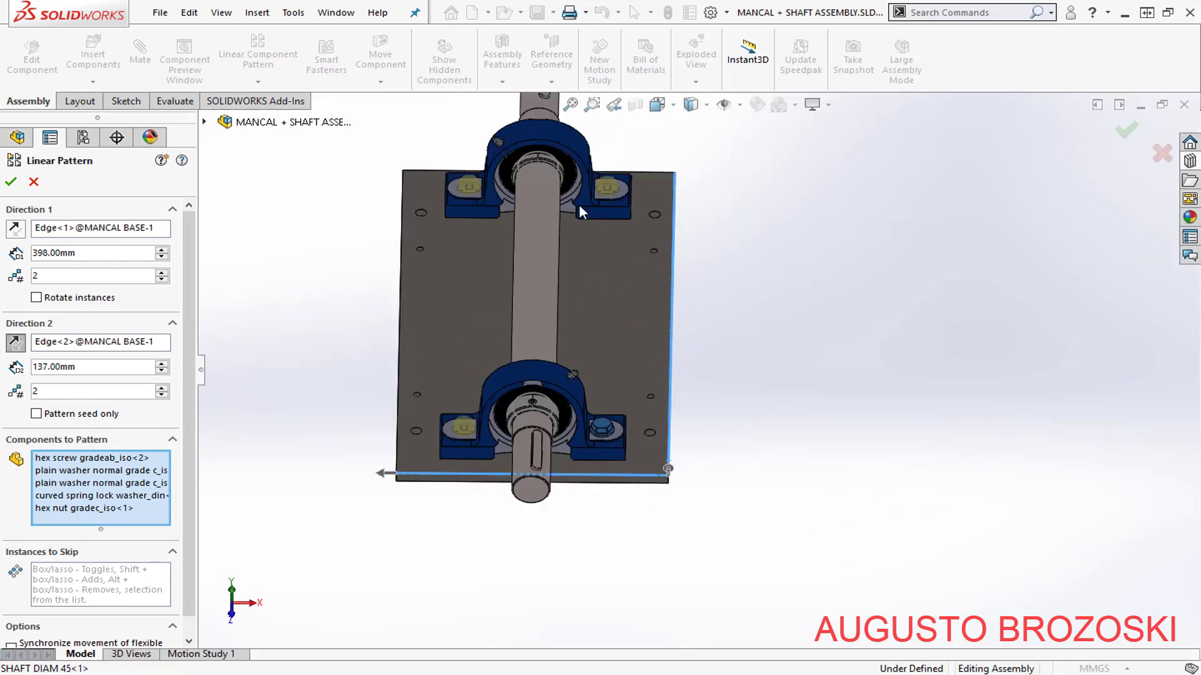
pyautogui.click(11, 183)
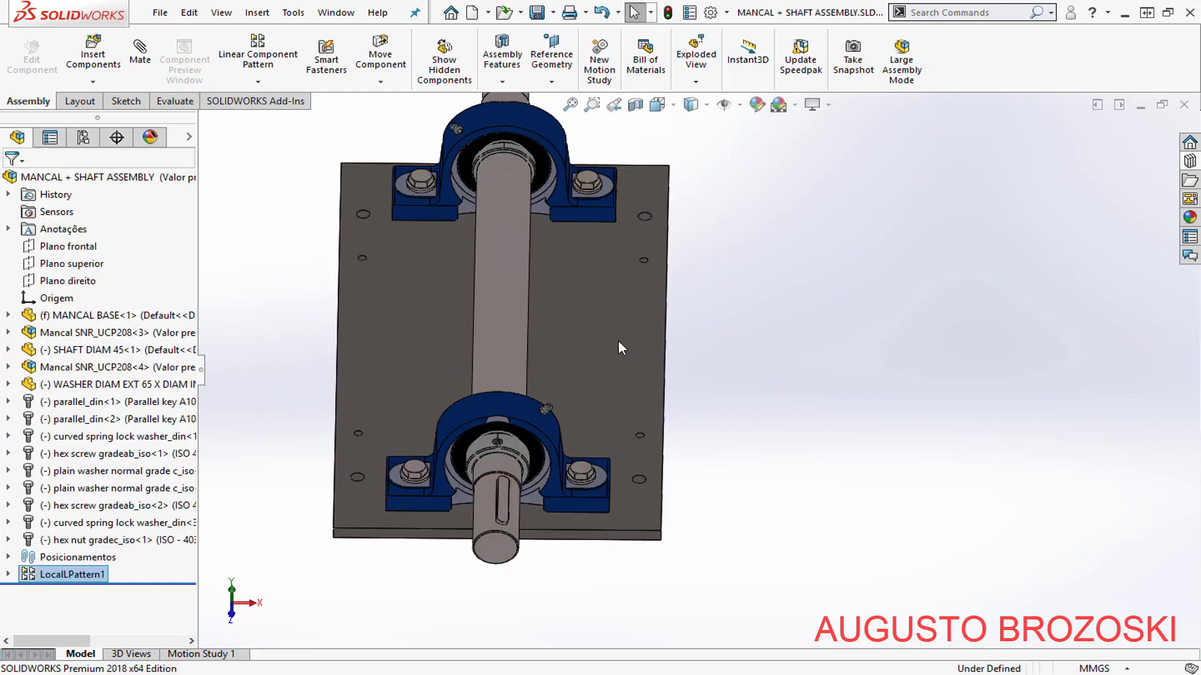
# - Show the assembly in isometric view and change the scene to a plain white background
pyautogui.moveTo(618, 339); pyautogui.dragTo(519, 262, button='middle')
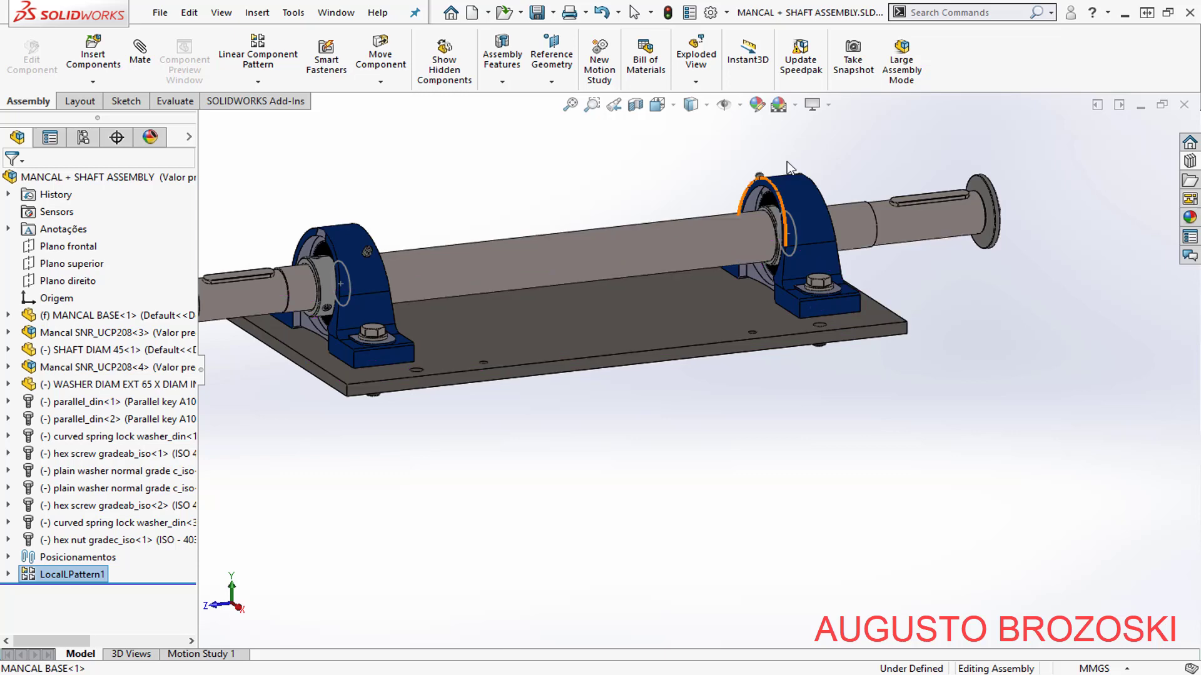
pyautogui.click(657, 105)
pyautogui.click(751, 153)
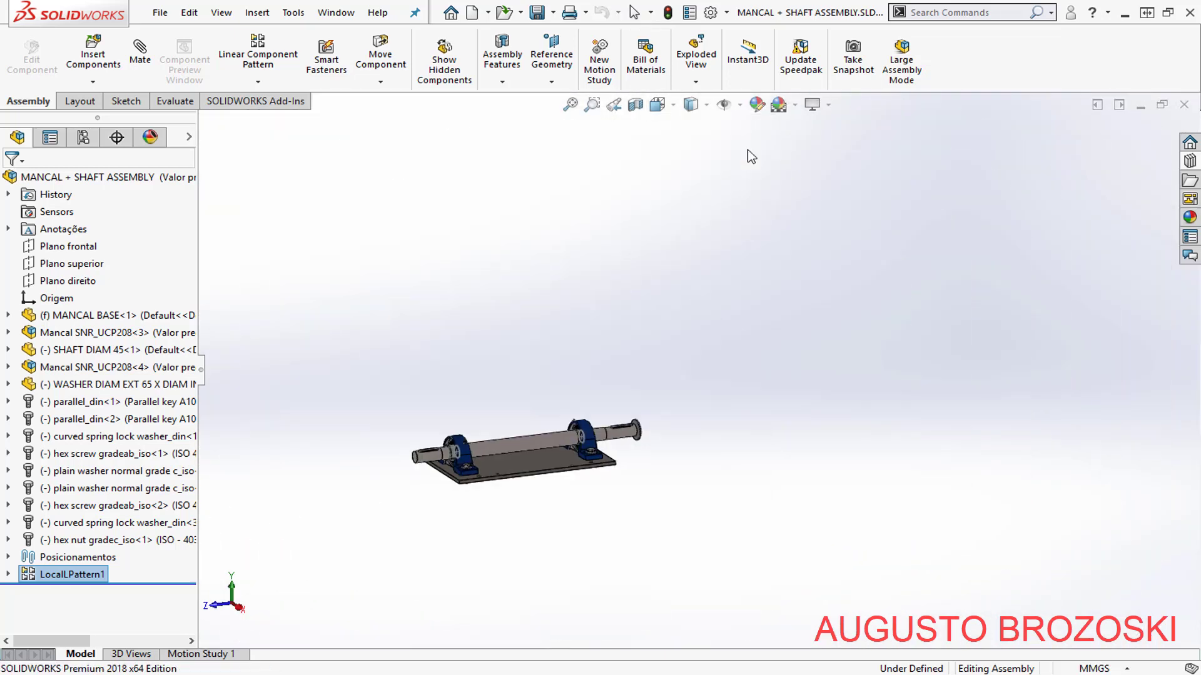
pyautogui.click(795, 105)
pyautogui.click(802, 183)
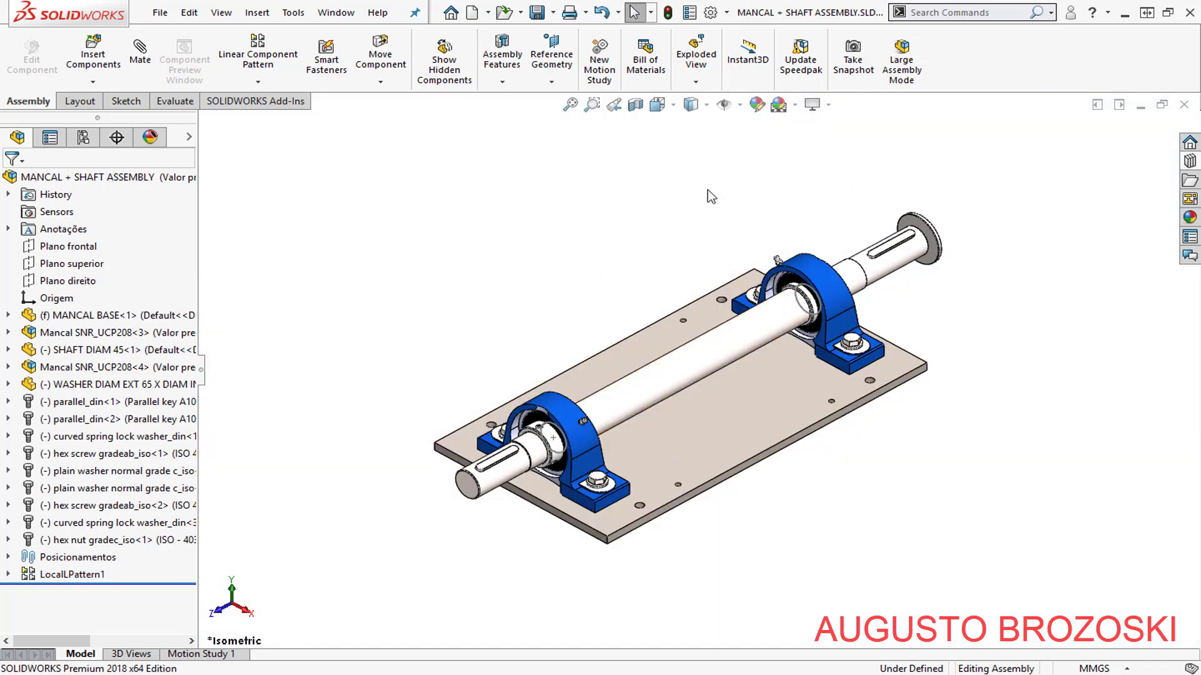
# - Hide the sketches displayed on the bearing housings and save the assembly
pyautogui.click(740, 105)
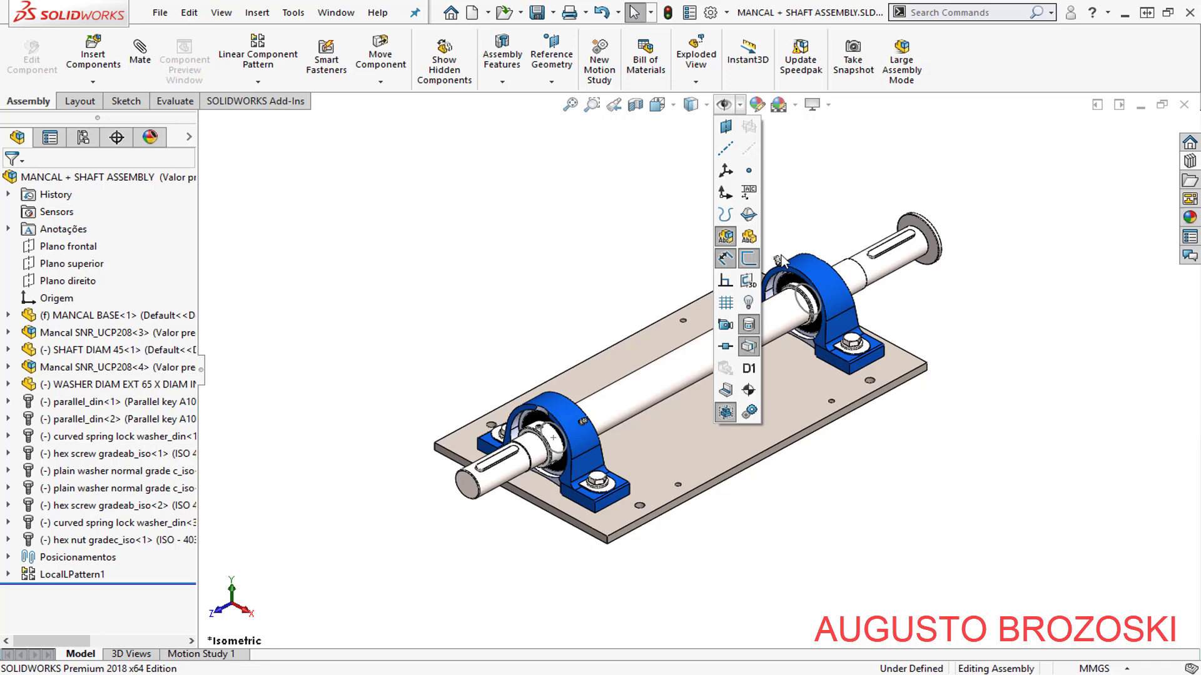
pyautogui.click(802, 207)
pyautogui.click(536, 14)
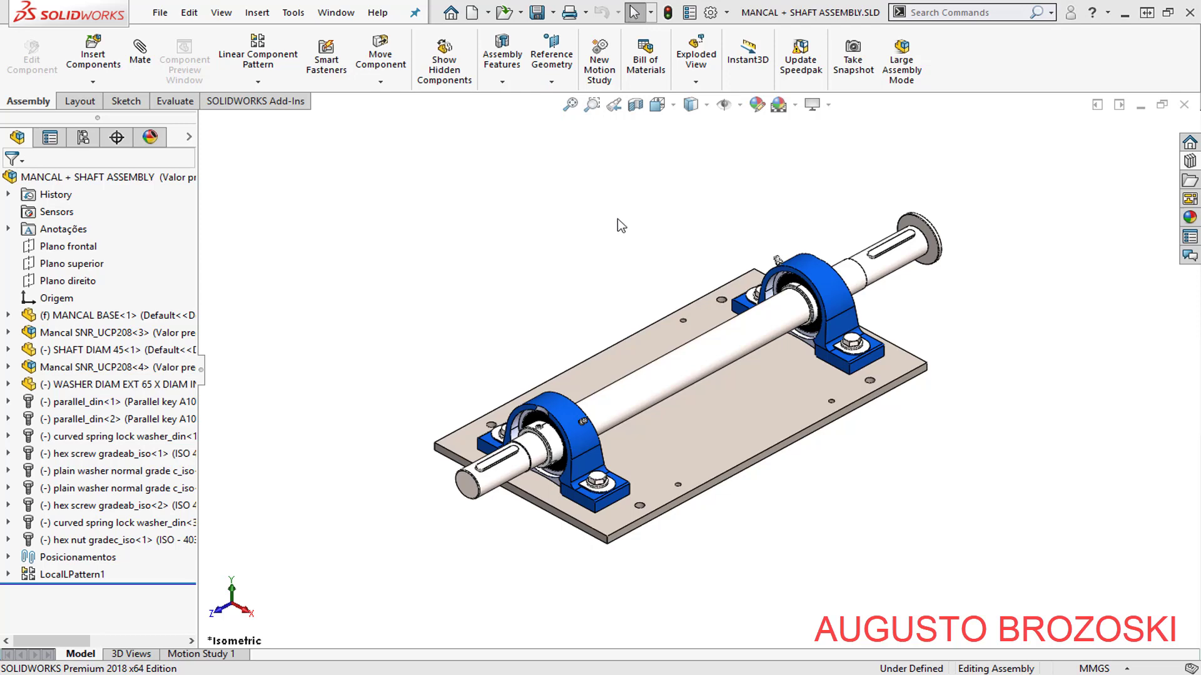
pyautogui.scroll(-2, 622, 249)
pyautogui.scroll(-2, 724, 620)
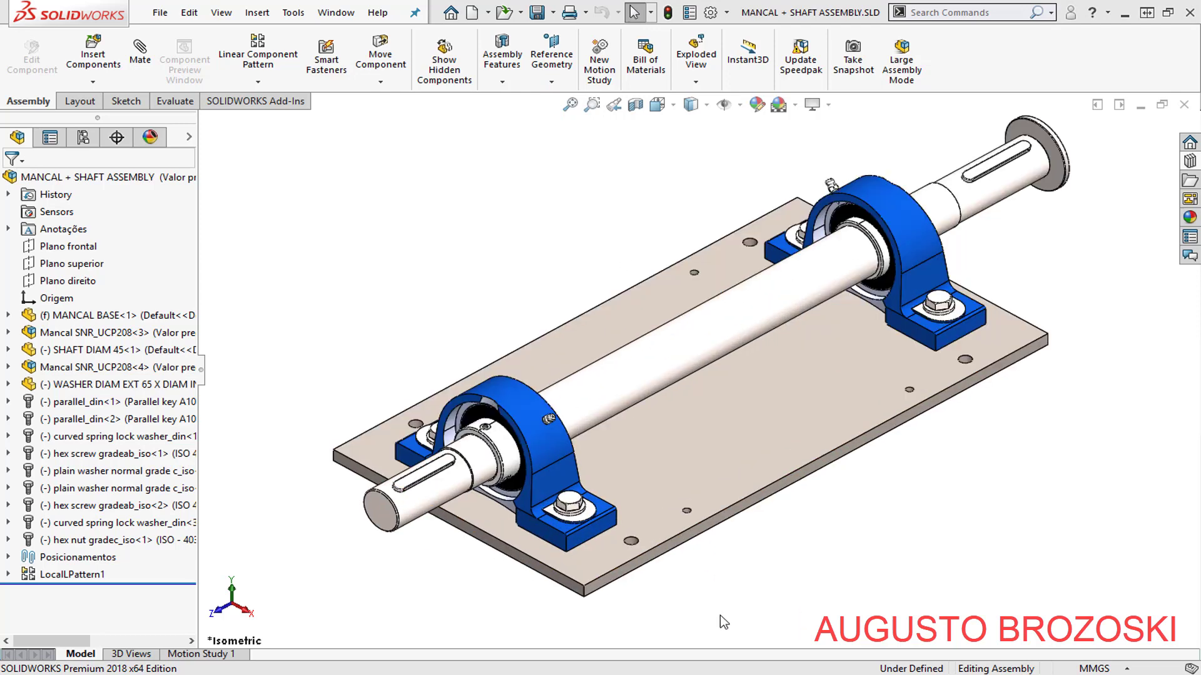